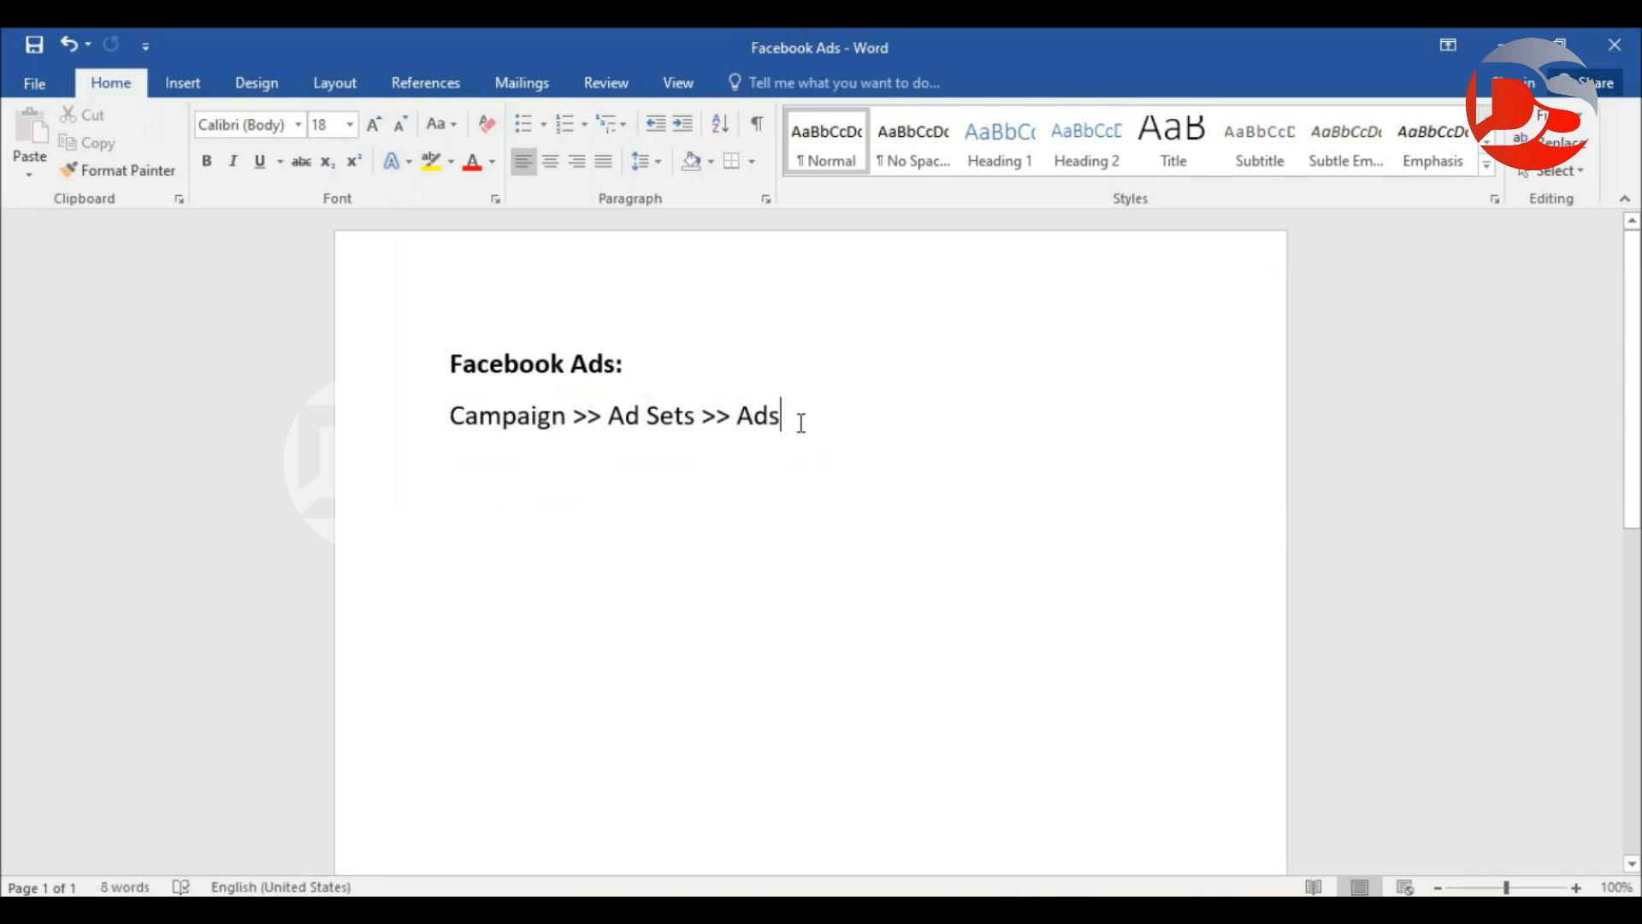
# Insert '& Instagram' before 'Ads' so the Word heading reads 'Facebook & Instagram Ads:'.
pyautogui.click(572, 364)
pyautogui.write('&')
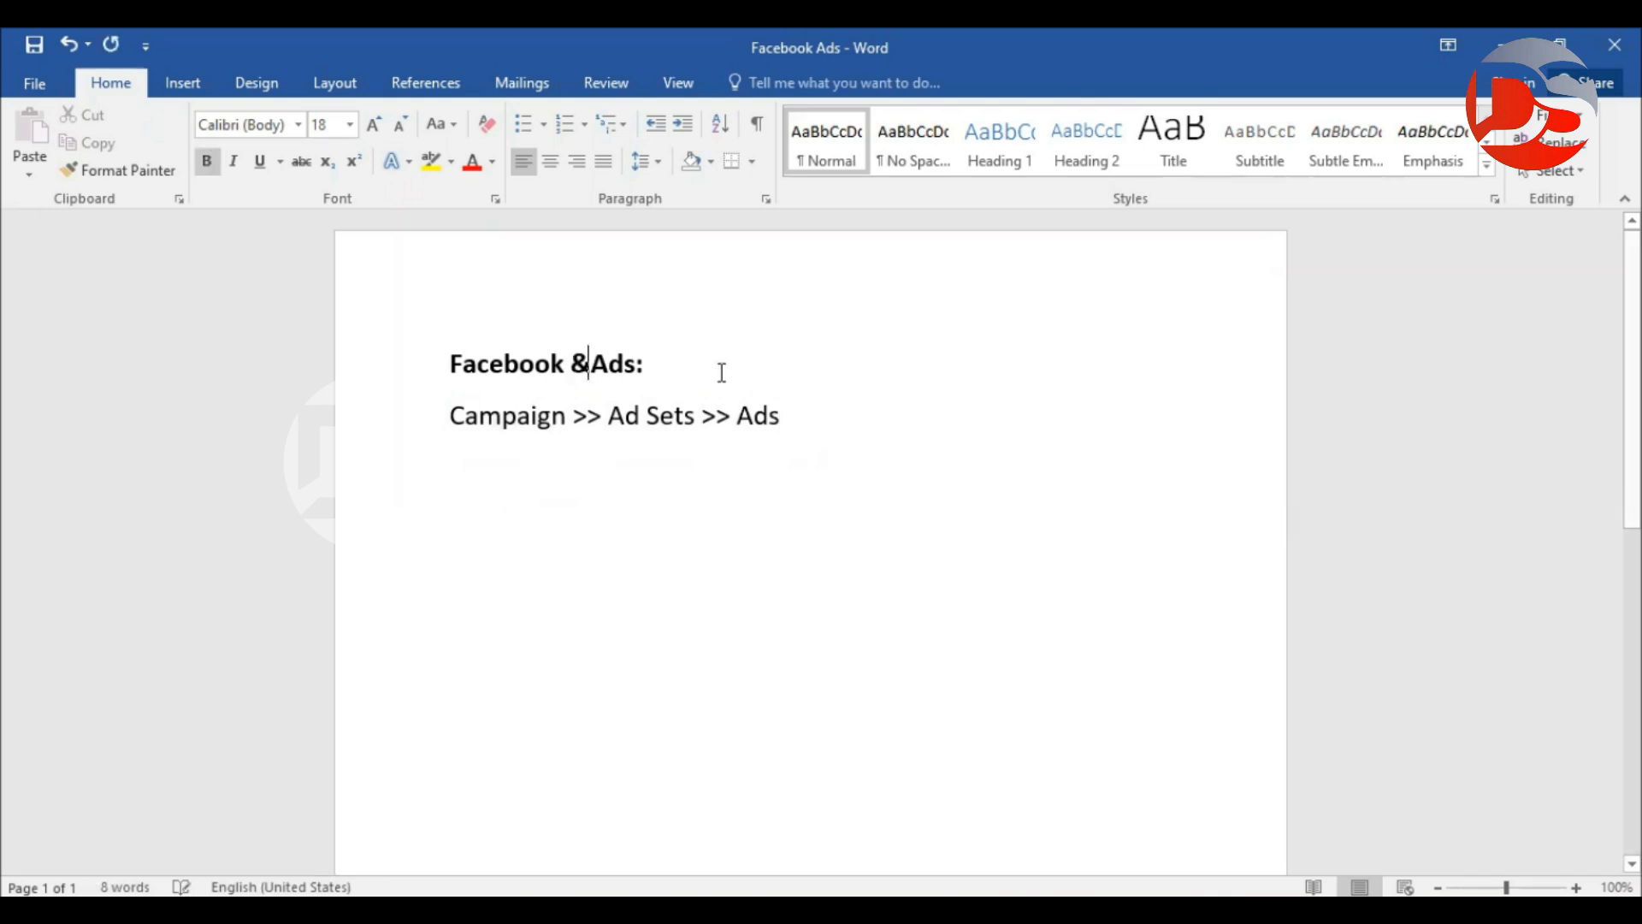
pyautogui.write(' Instagar')
pyautogui.press('BackSpace')
pyautogui.press('BackSpace')
pyautogui.write('ra')
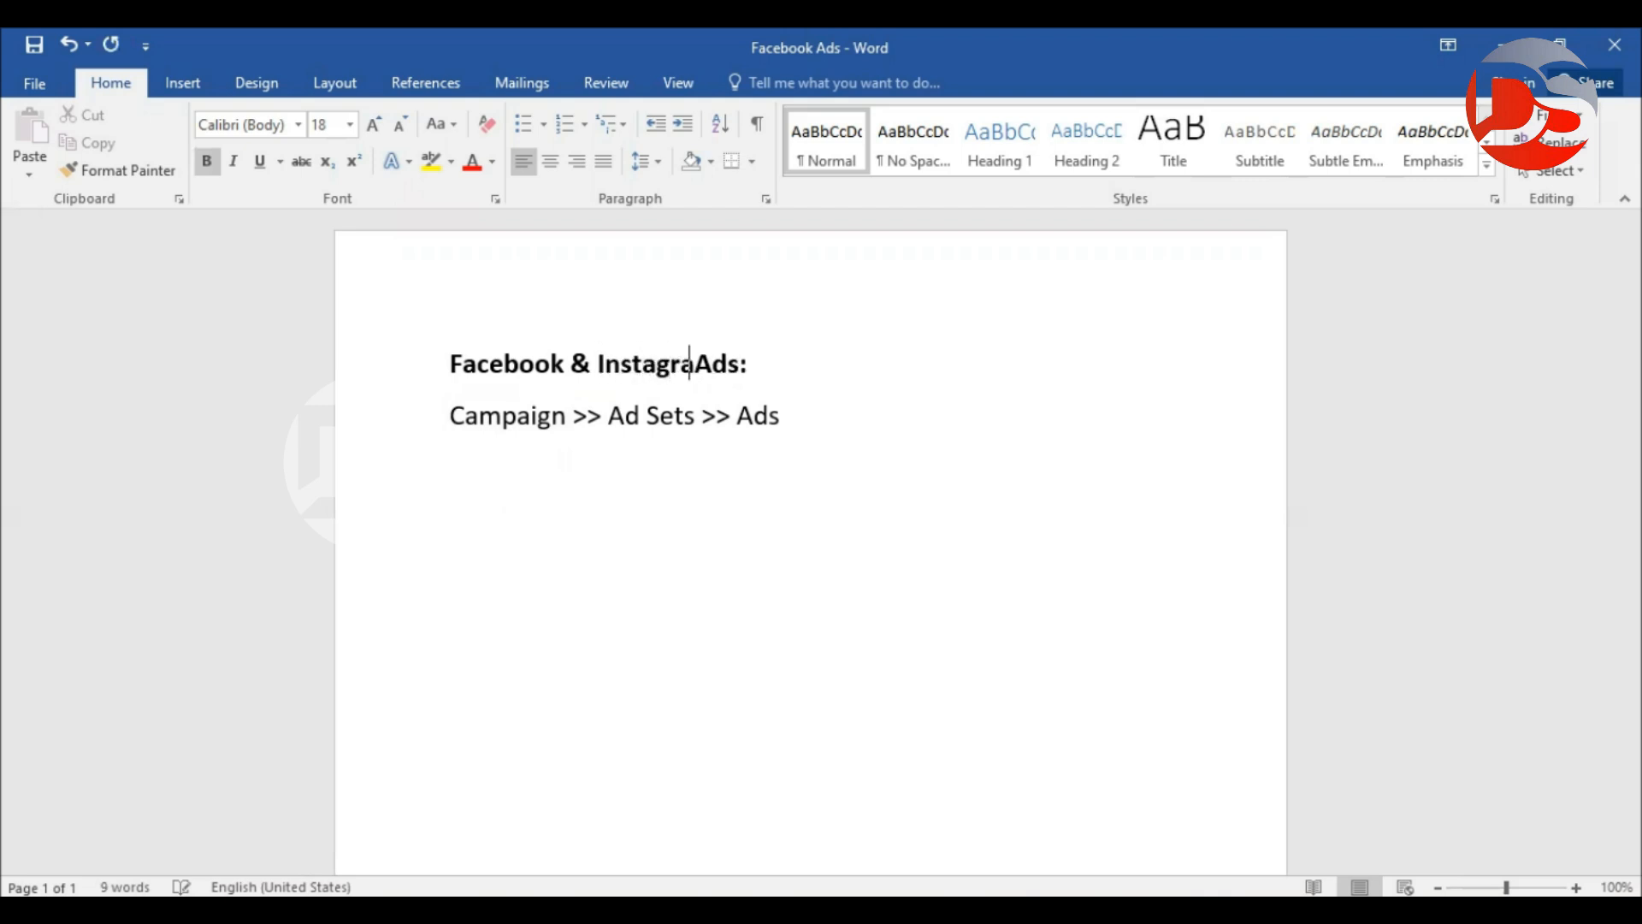
pyautogui.write('m')
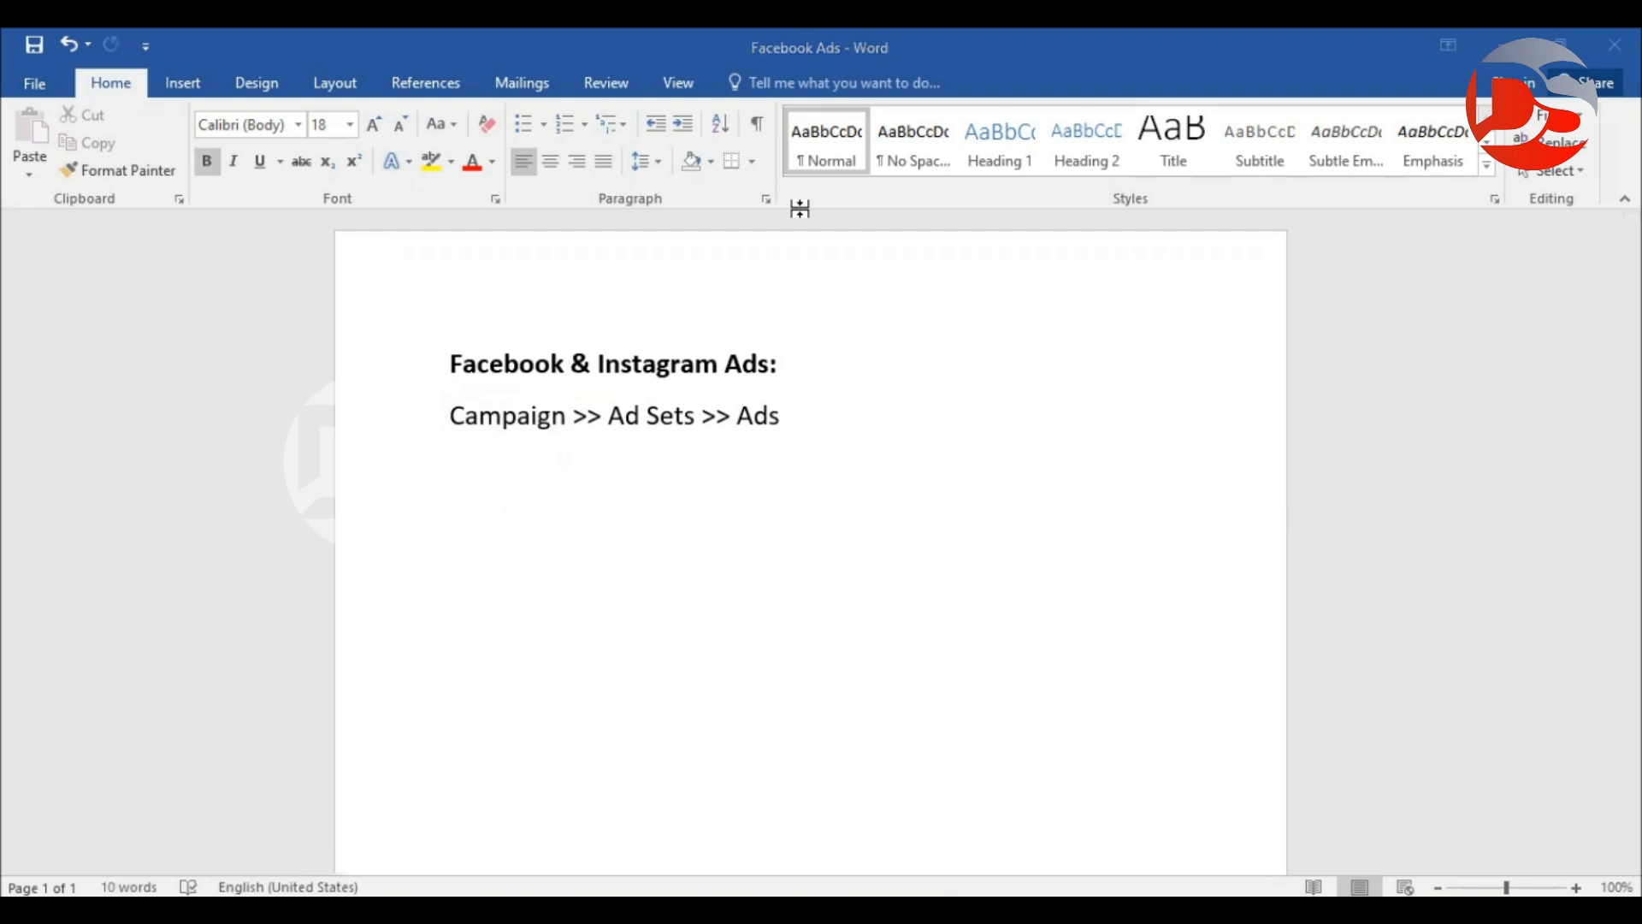
pyautogui.click(865, 432)
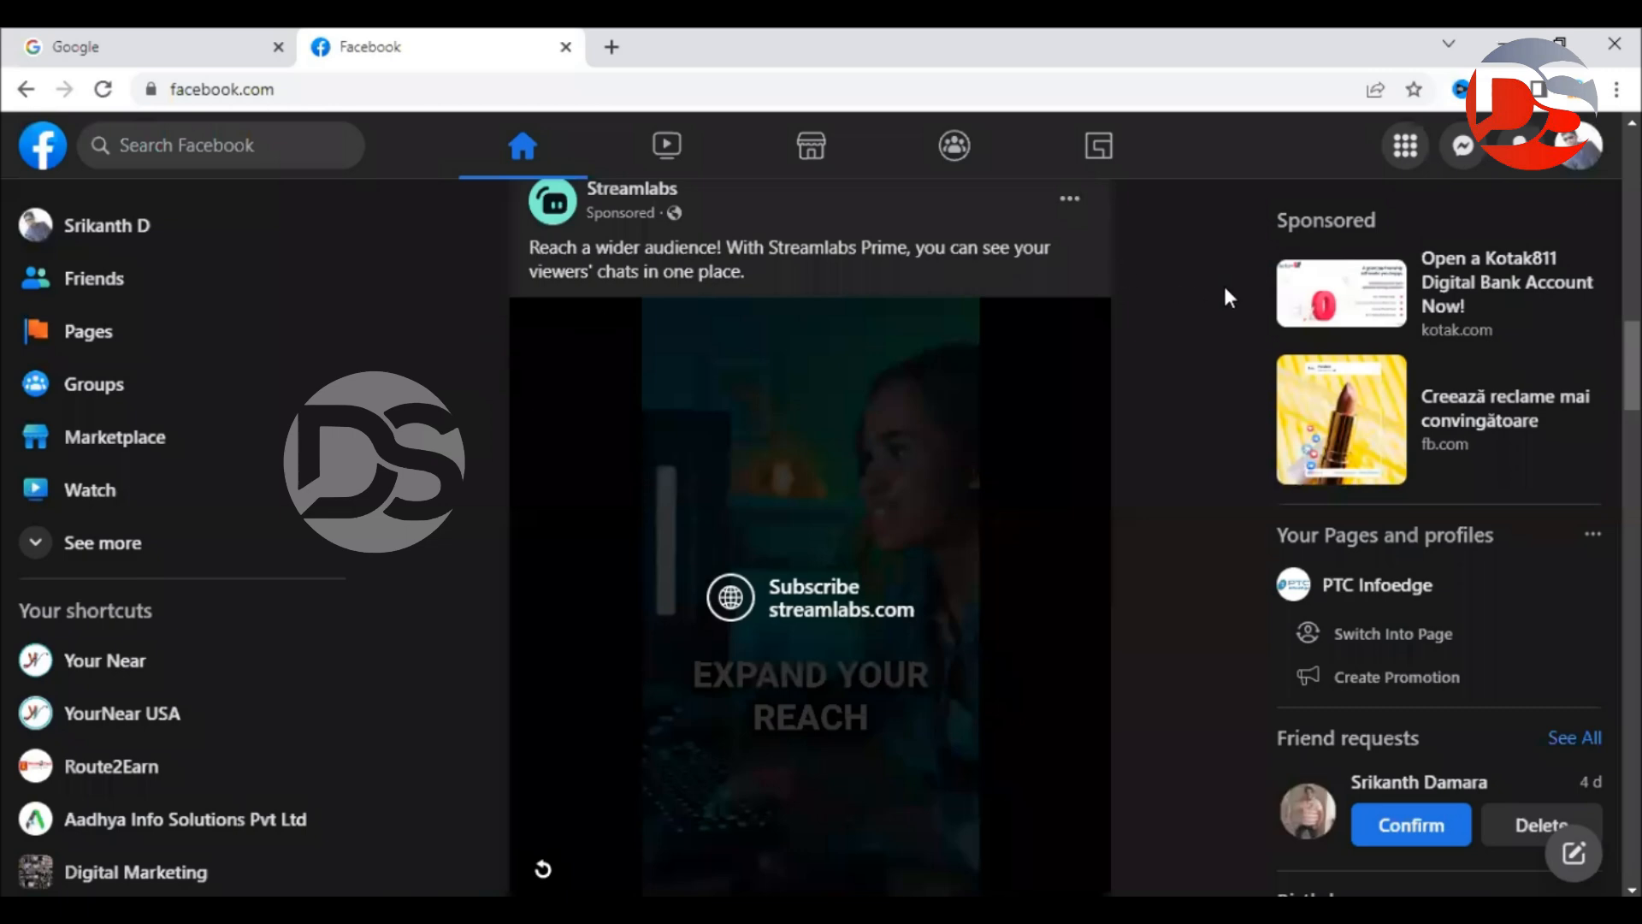
# Start a new ad from the Create column of the Facebook menu.
pyautogui.click(1406, 151)
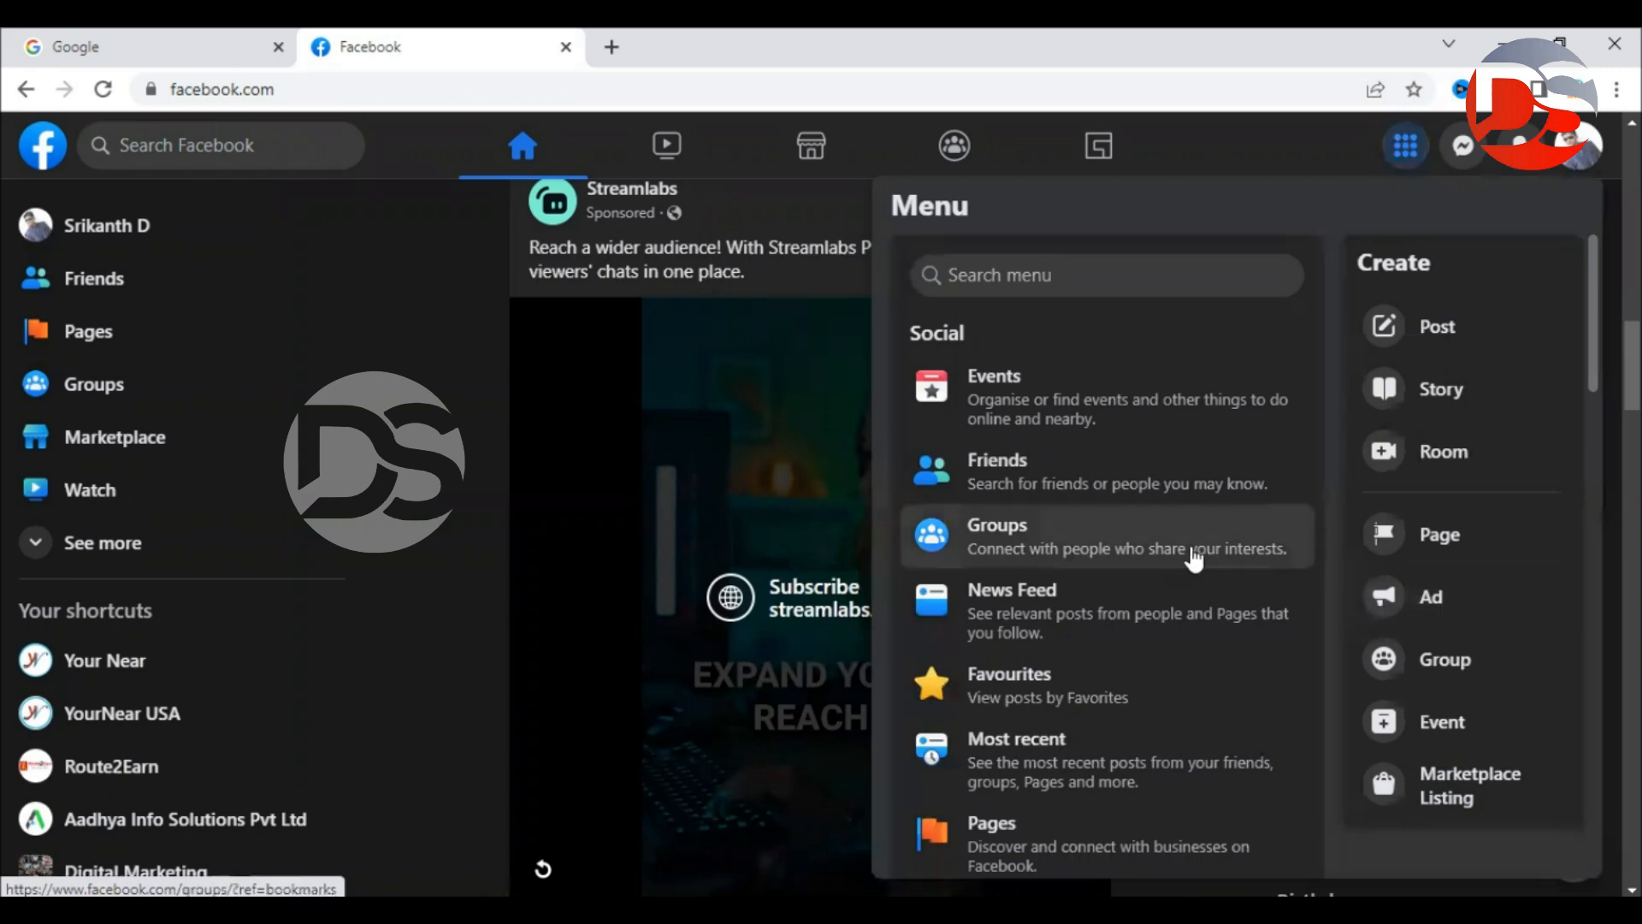
pyautogui.scroll(-10, 1191, 557)
pyautogui.scroll(-3, 1111, 530)
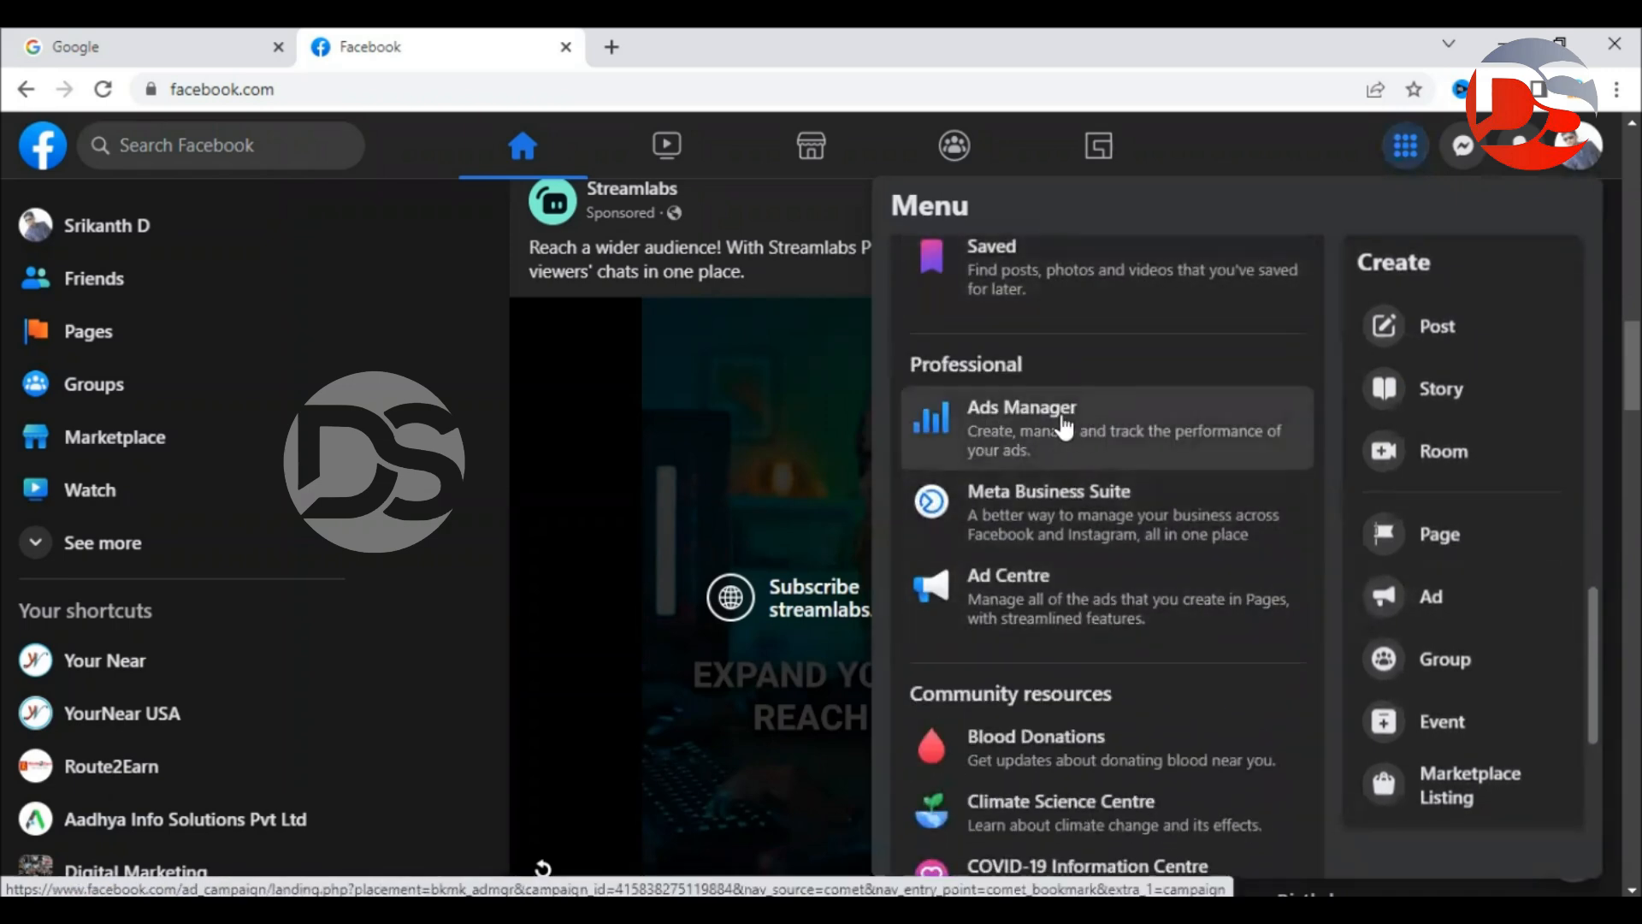
pyautogui.scroll(1, 1079, 564)
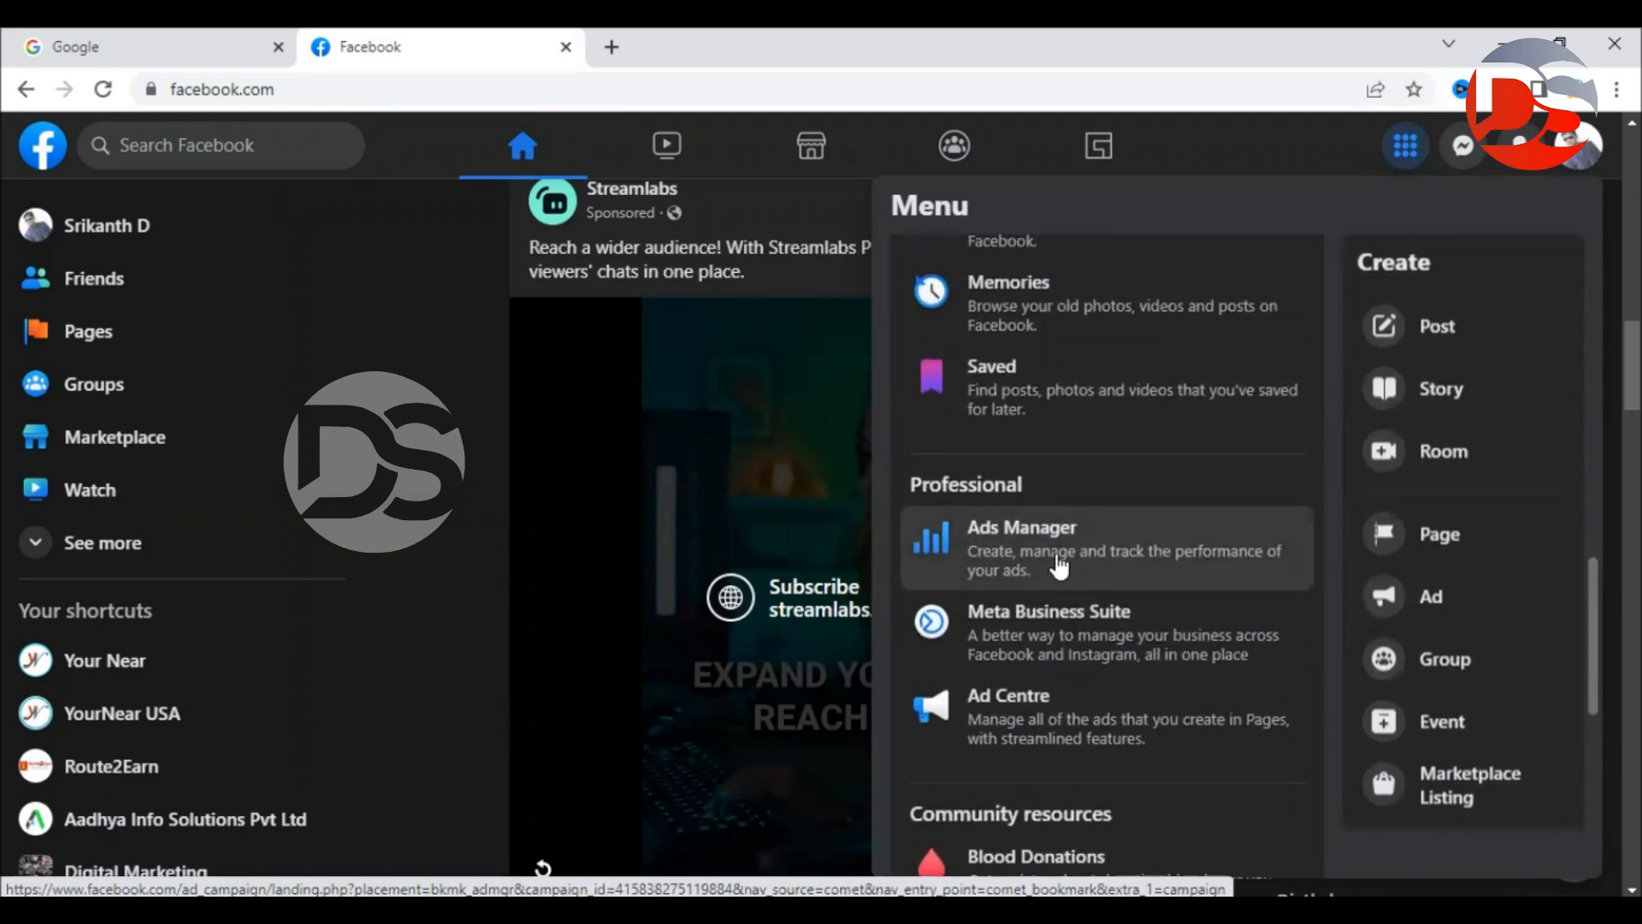
pyautogui.click(1433, 590)
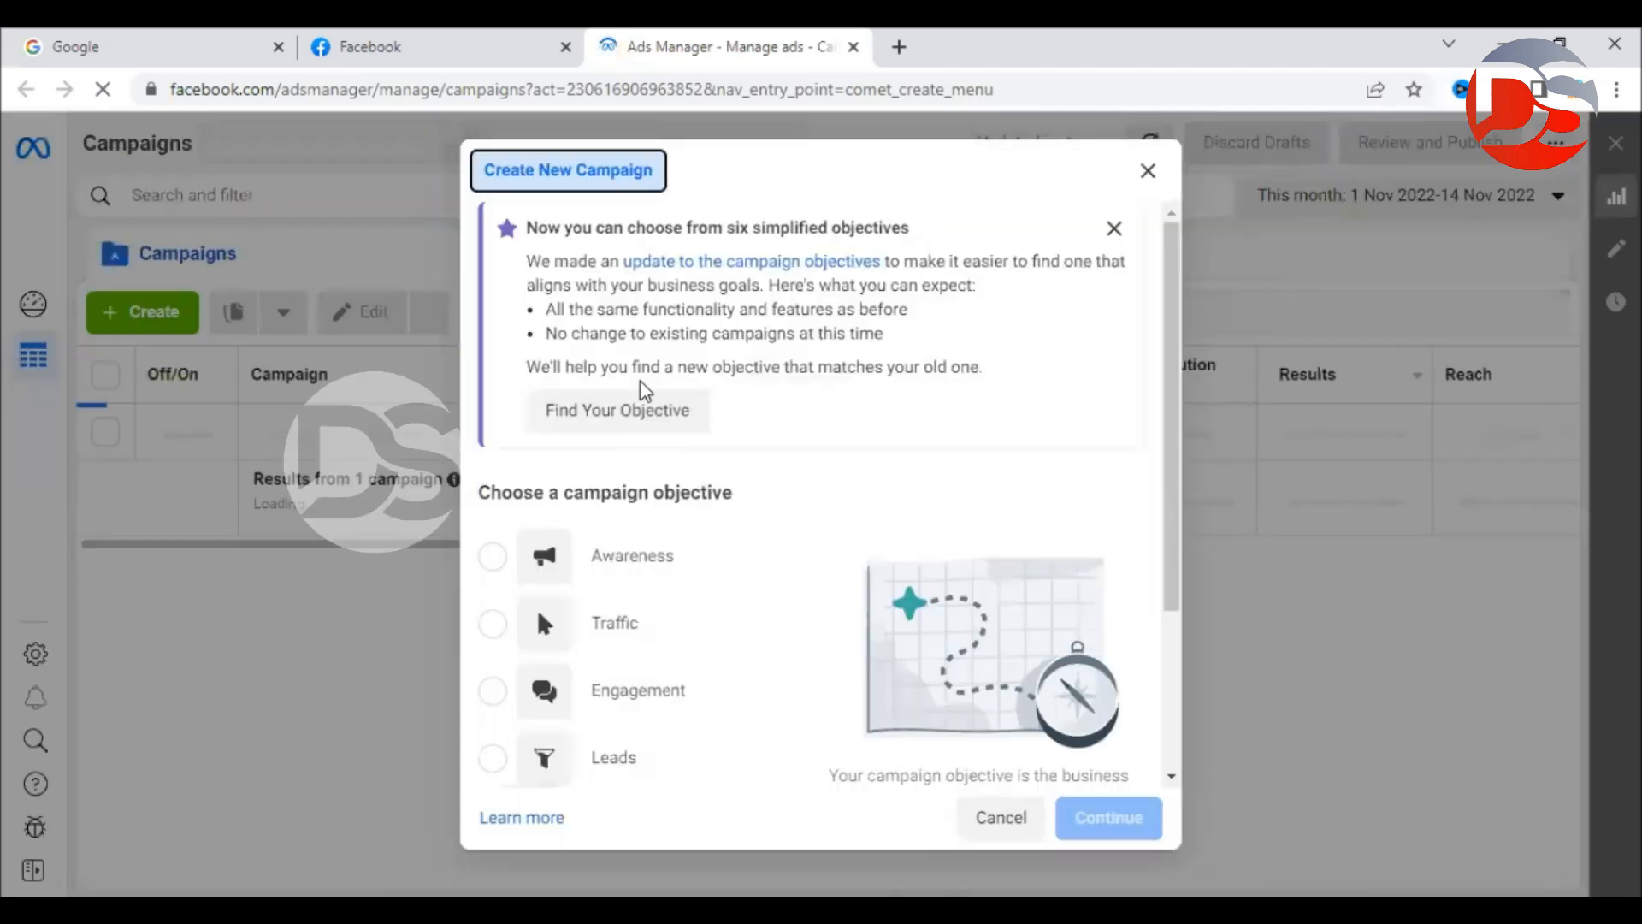
# Dismiss the objective dialog and switch to the Global In Focus ad account.
pyautogui.click(1146, 170)
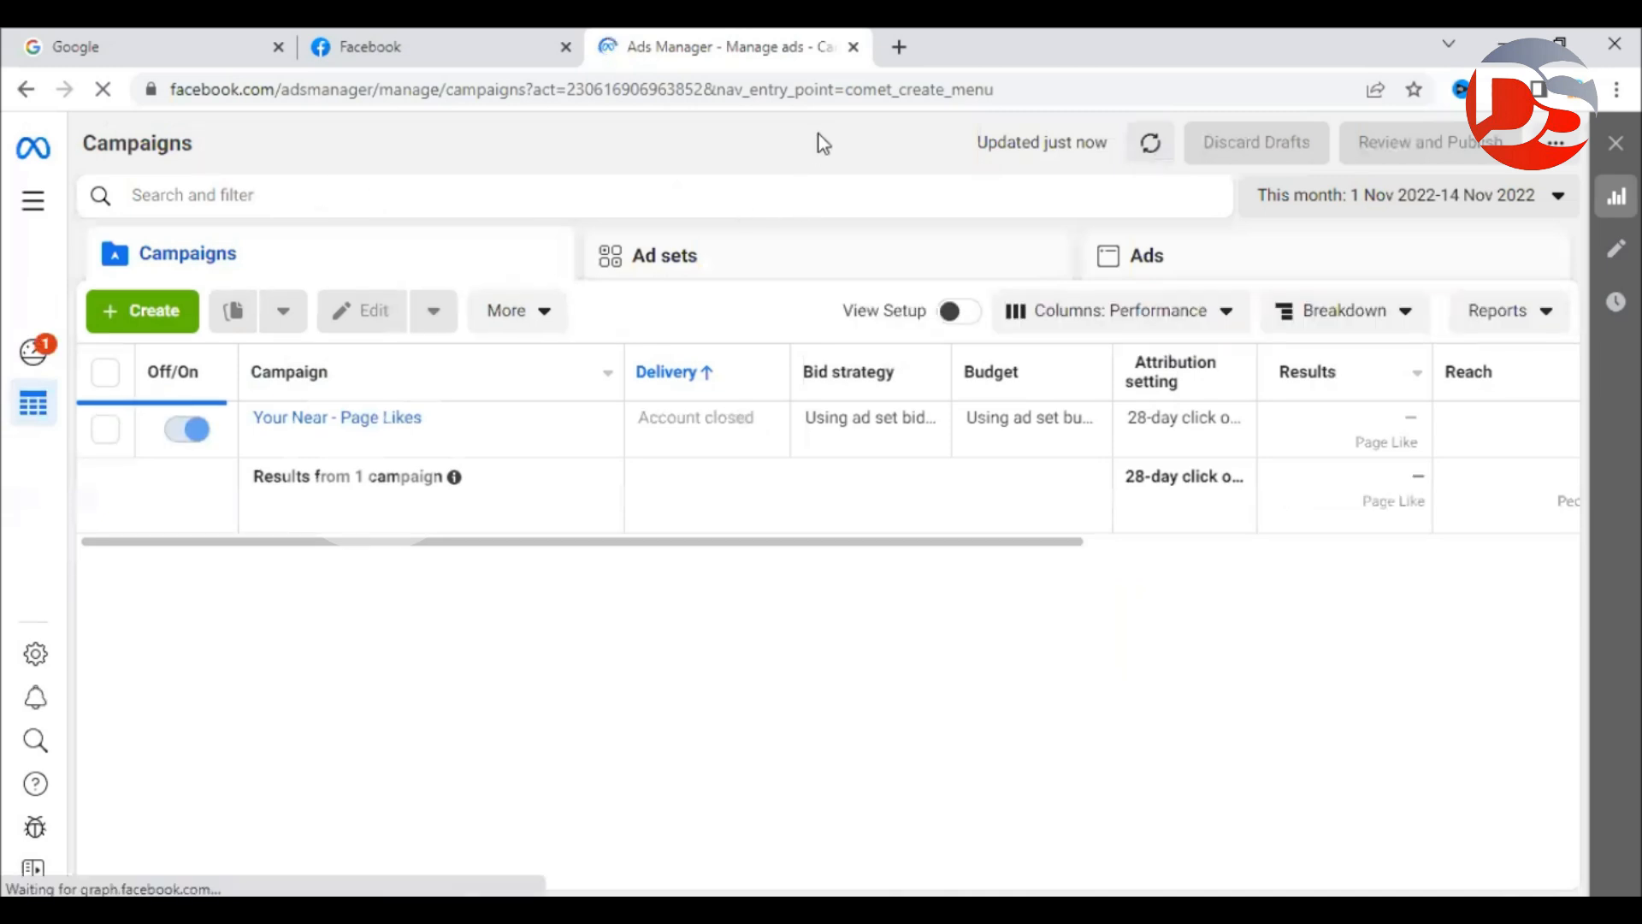
pyautogui.click(489, 156)
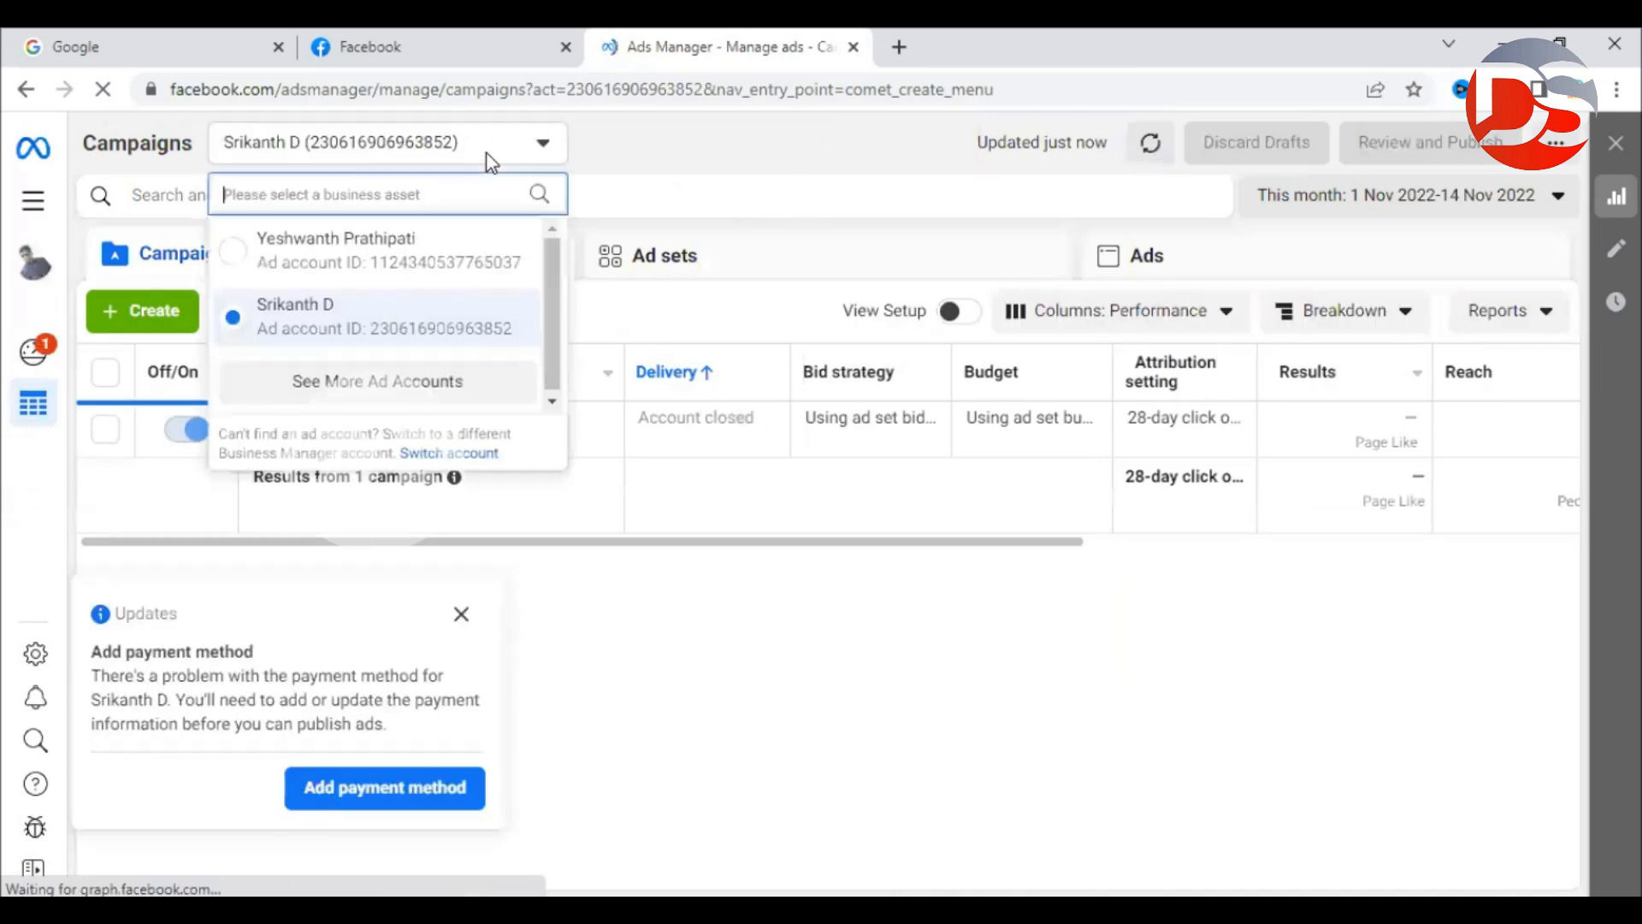
pyautogui.click(435, 377)
pyautogui.click(383, 301)
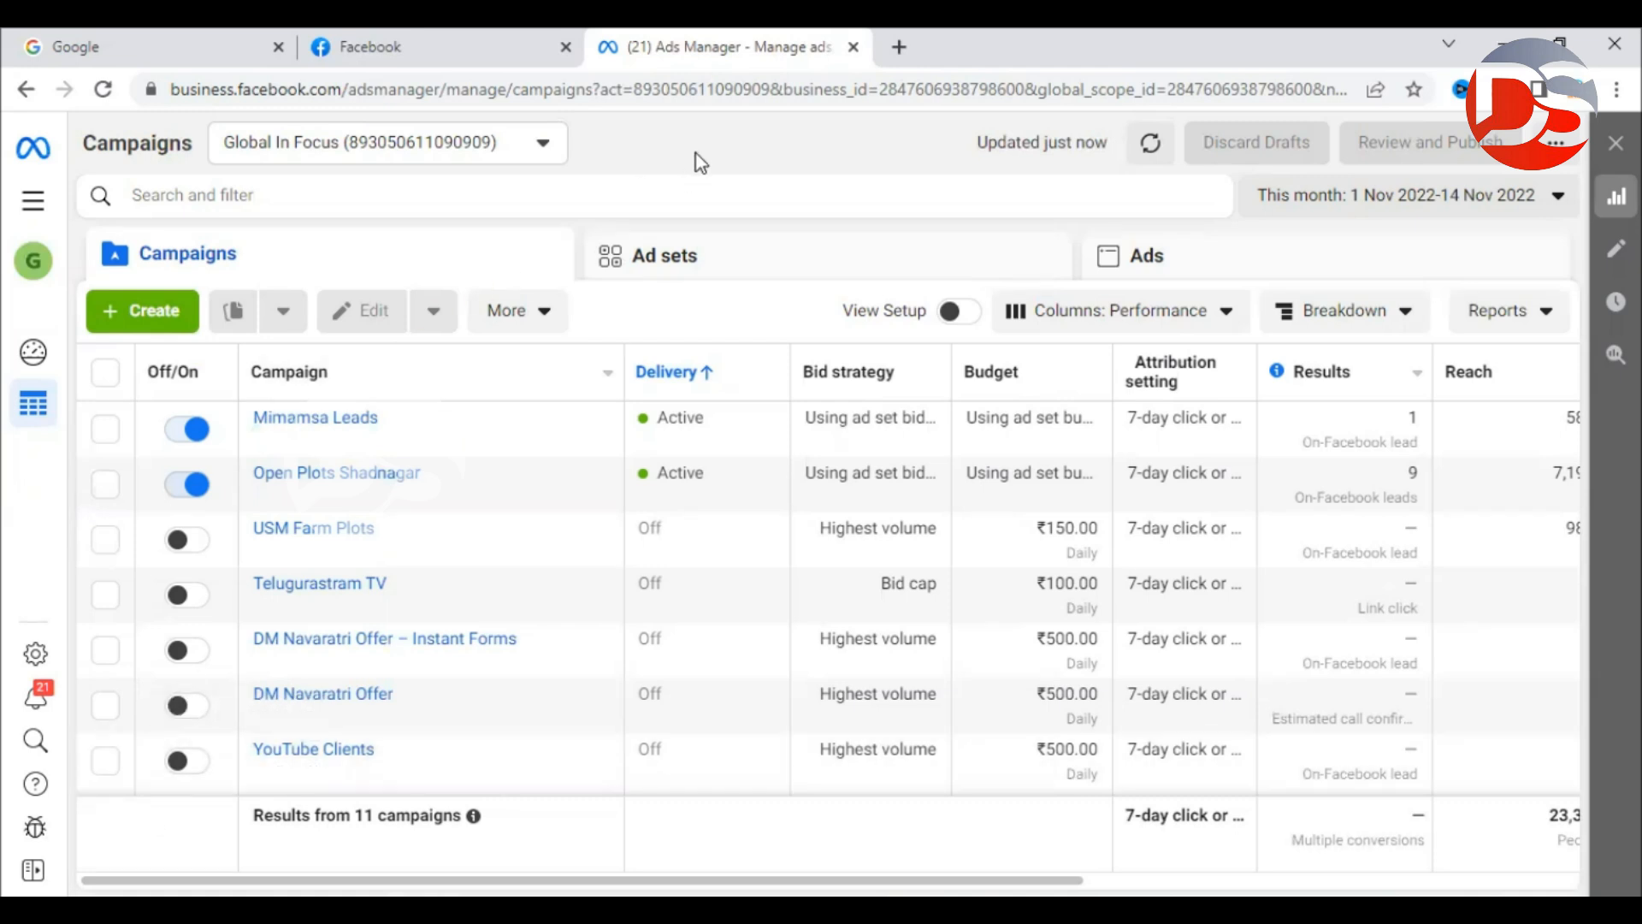
pyautogui.scroll(-3, 415, 565)
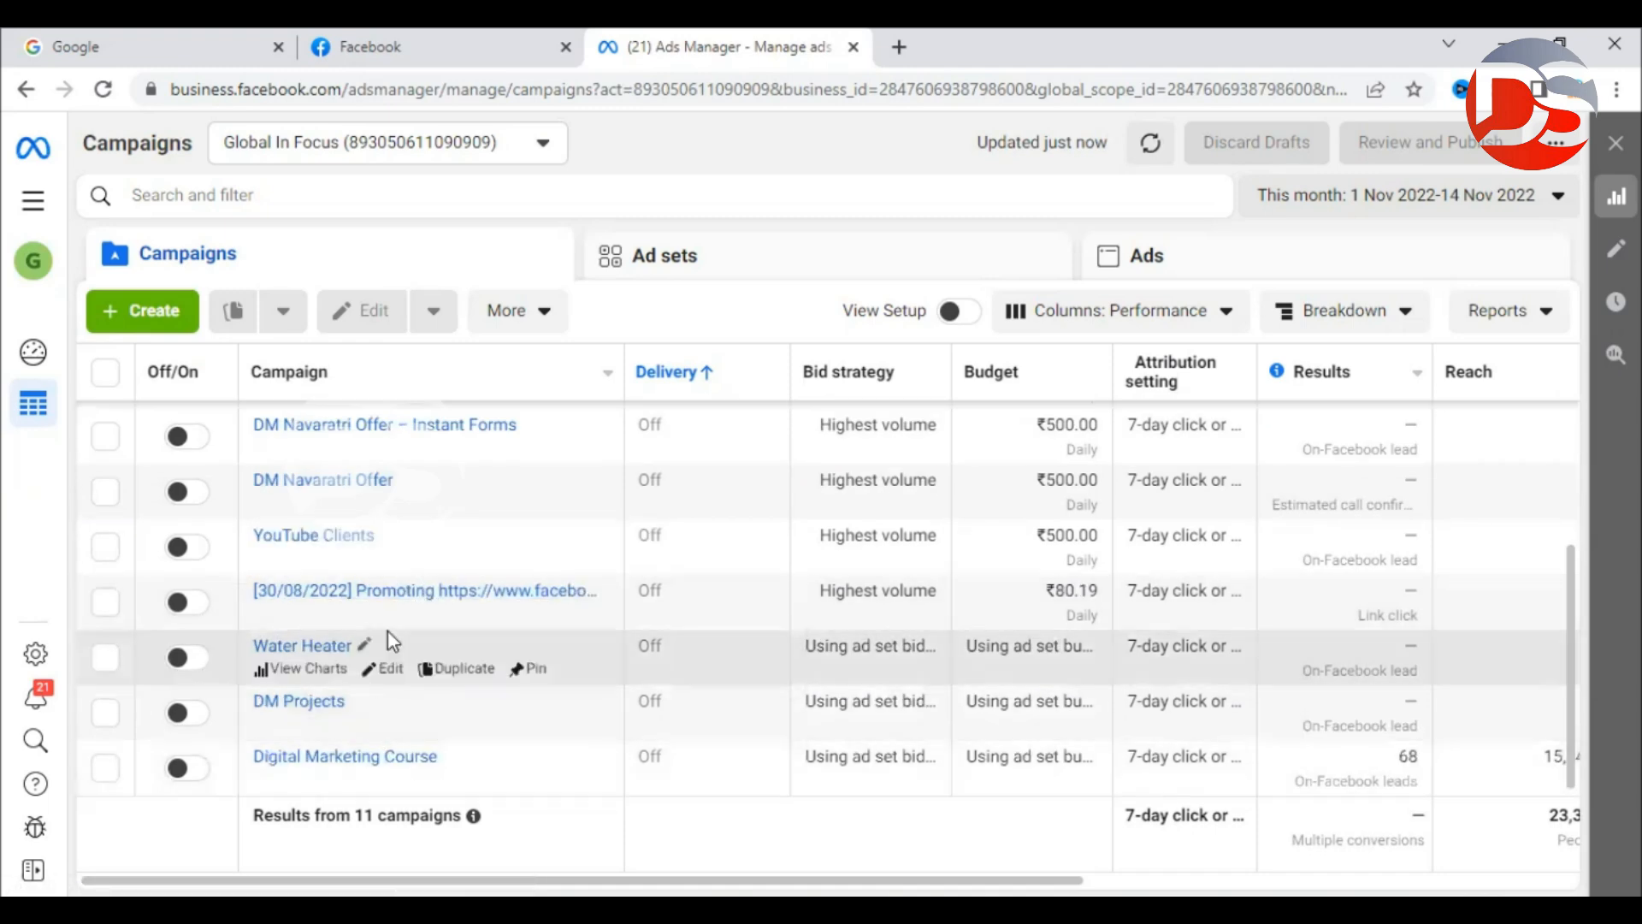
pyautogui.scroll(3, 387, 629)
pyautogui.scroll(-3, 388, 629)
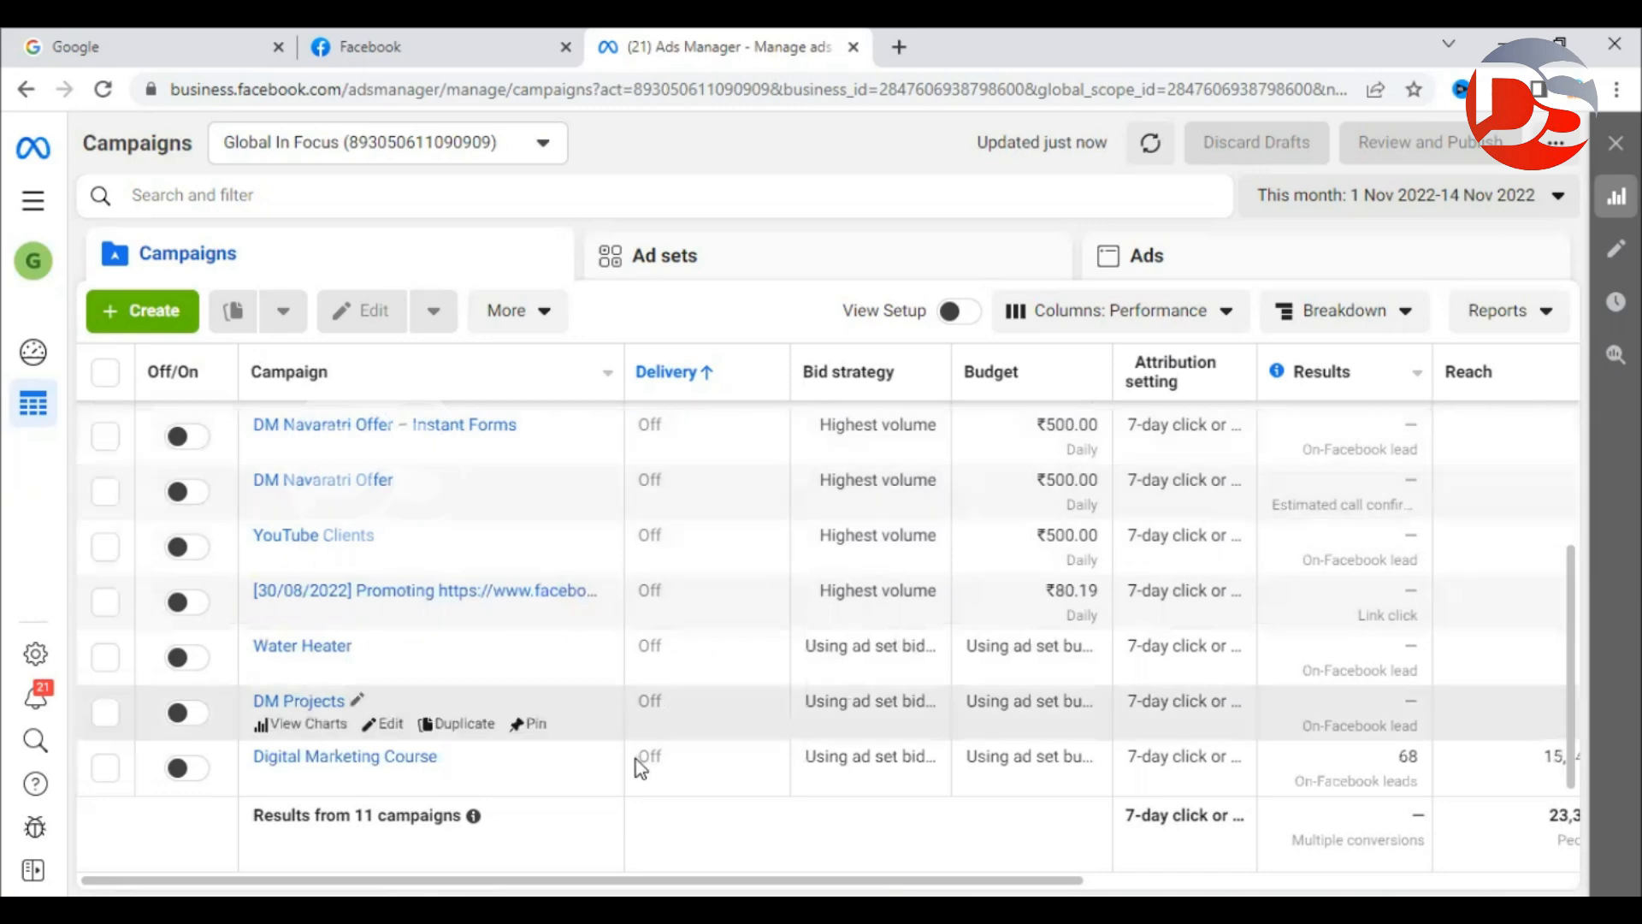
pyautogui.scroll(3, 637, 693)
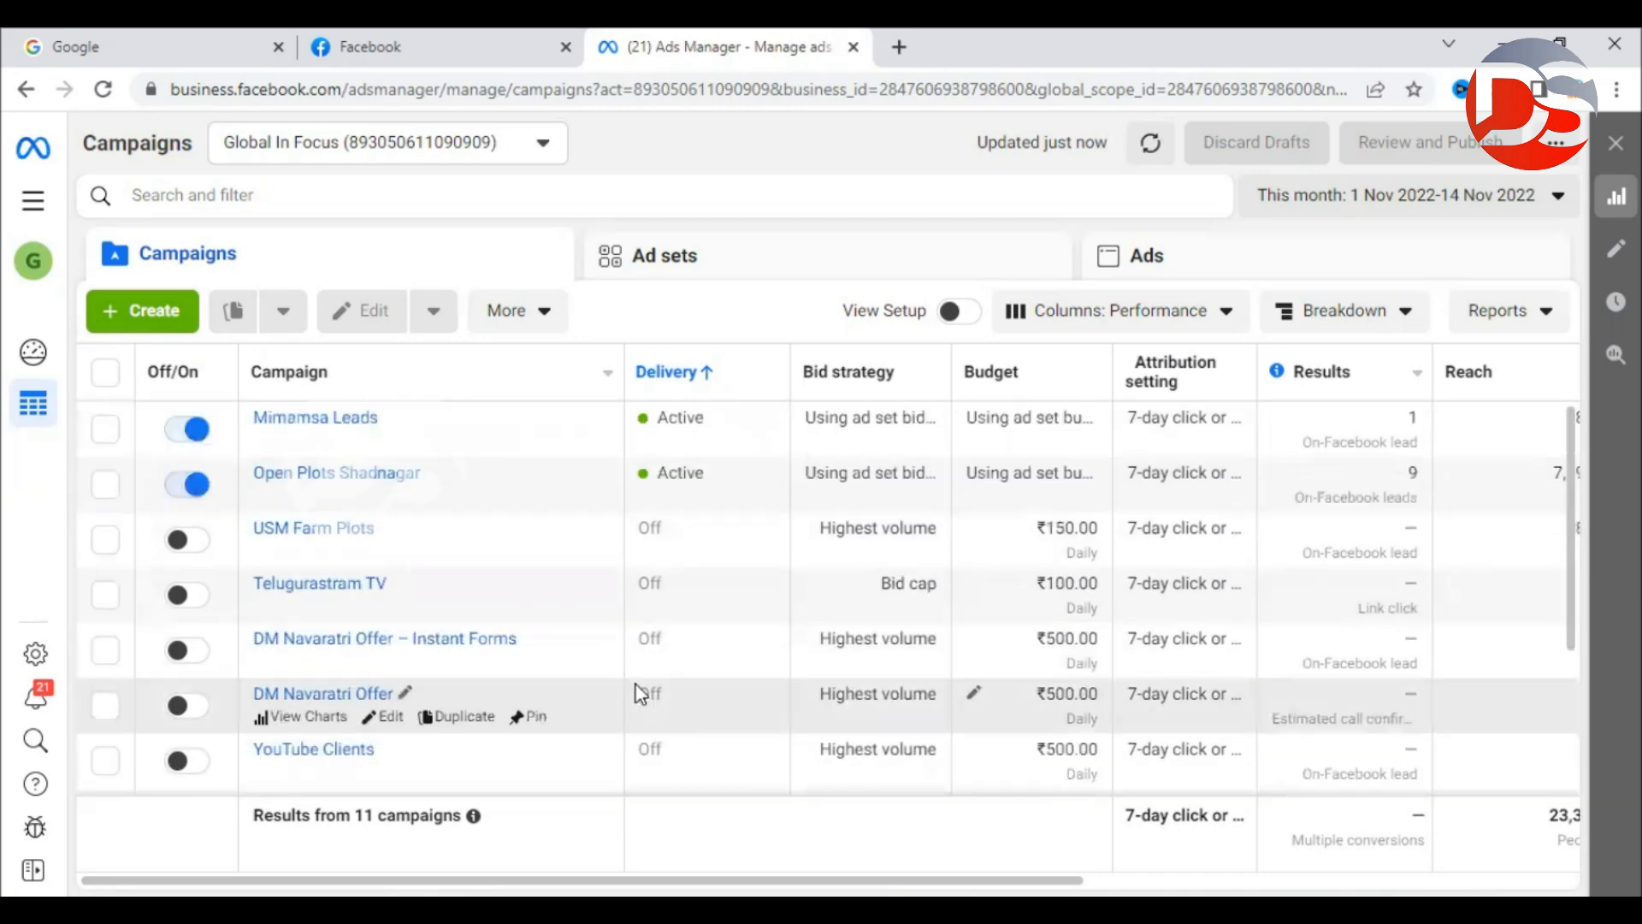
pyautogui.click(159, 321)
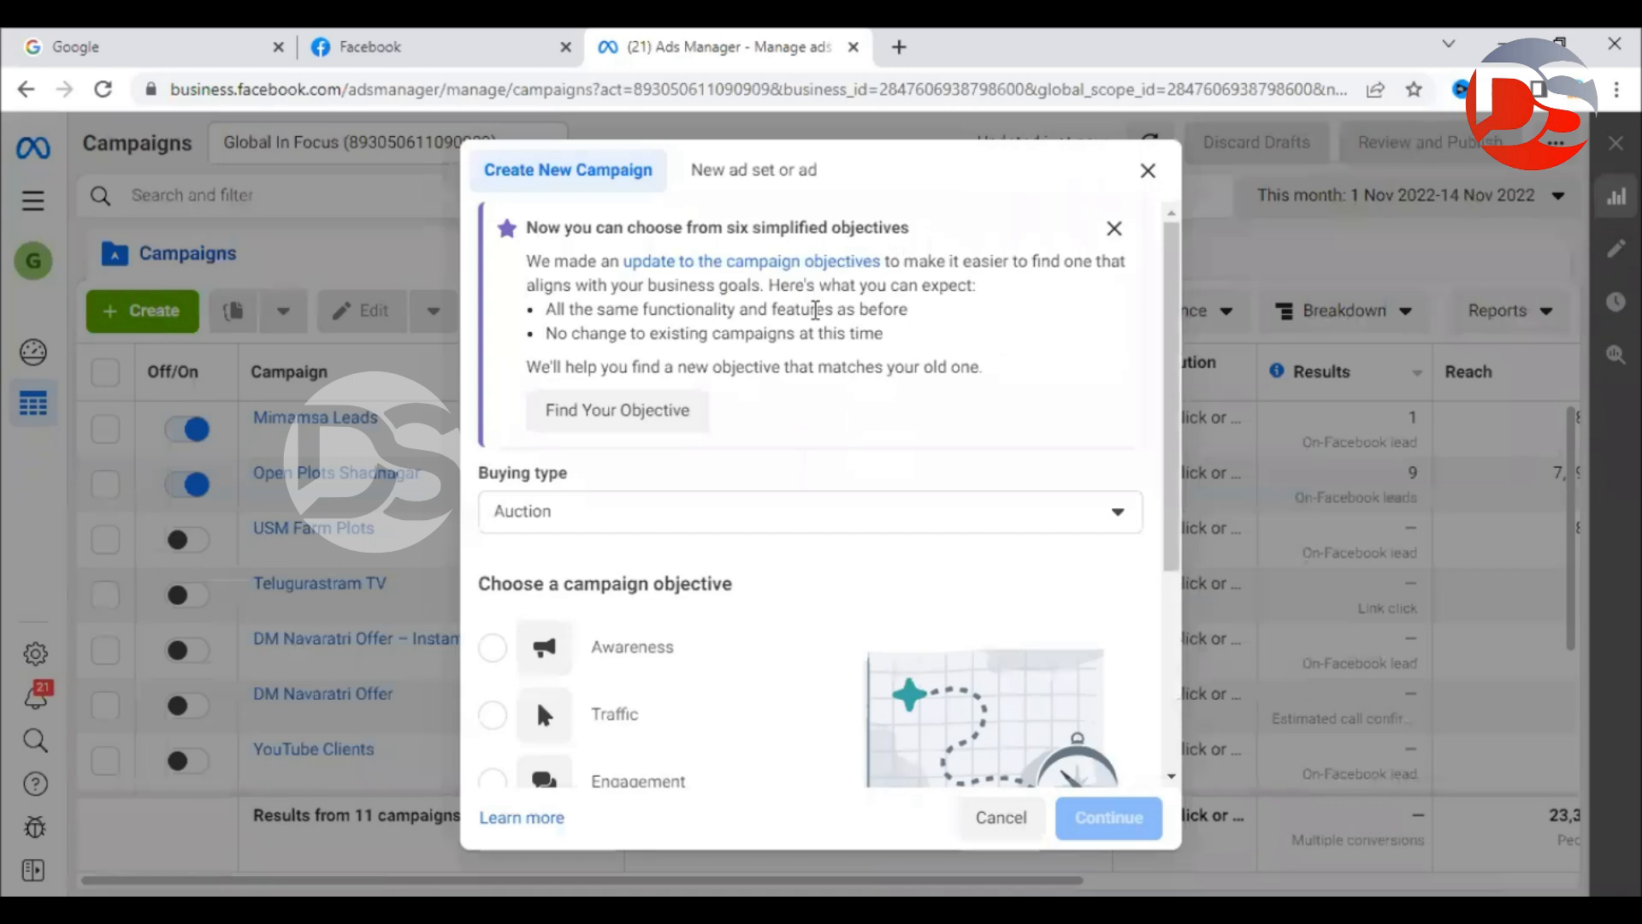
# Create a campaign with the Leads objective and continue to its draft.
pyautogui.scroll(-4, 815, 310)
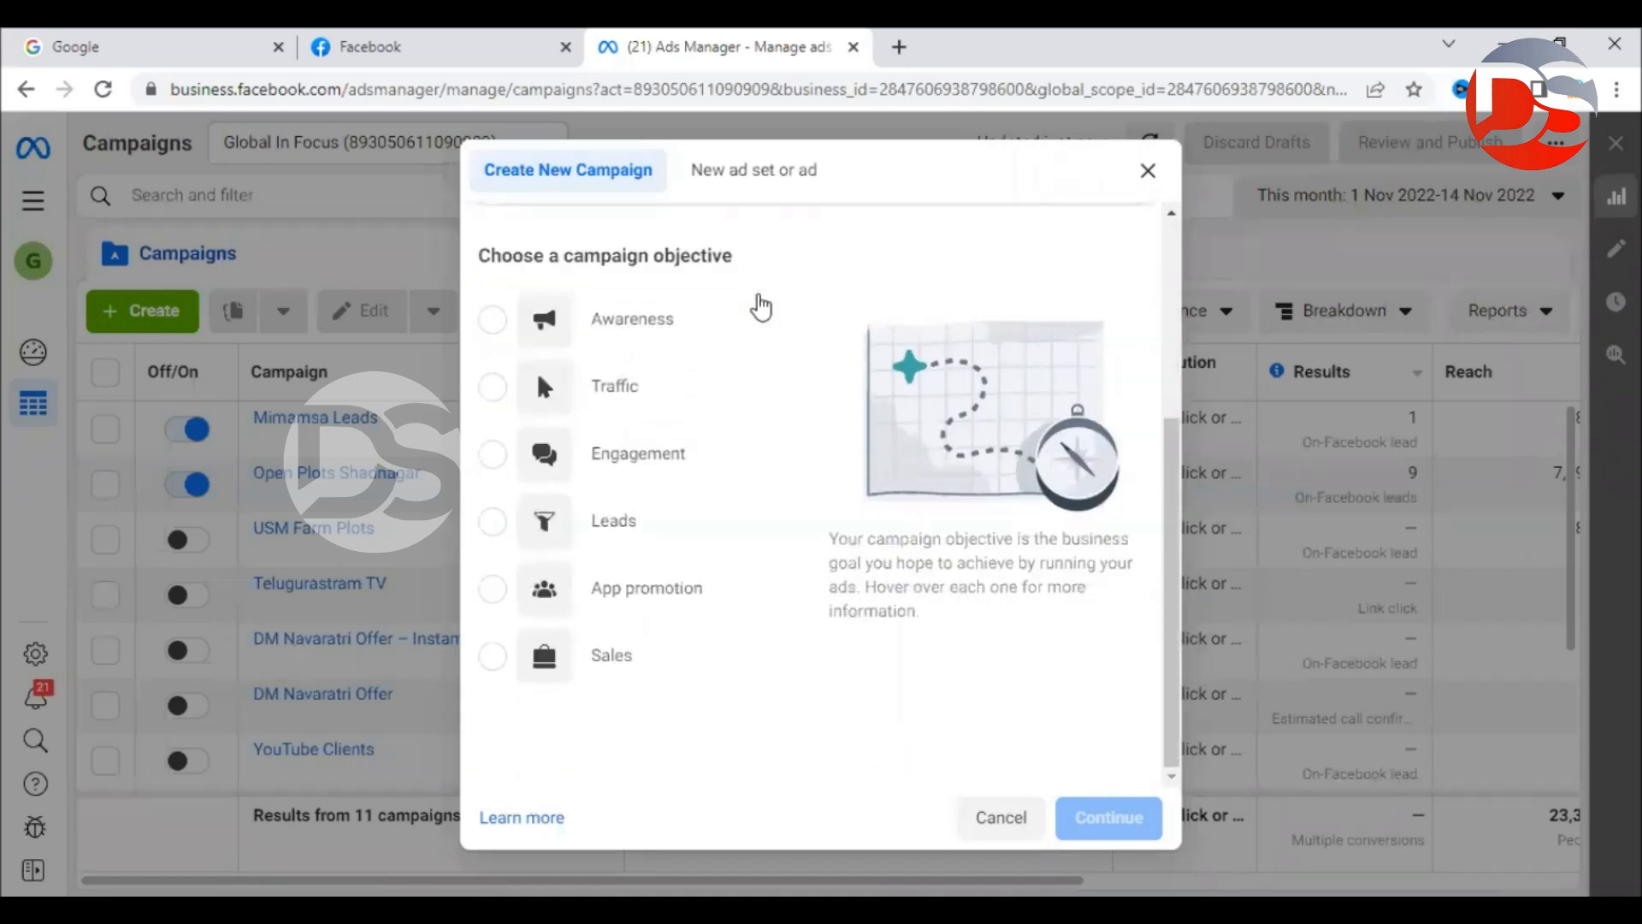
pyautogui.moveTo(478, 255); pyautogui.dragTo(742, 255)
pyautogui.click(769, 260)
pyautogui.moveTo(654, 324)
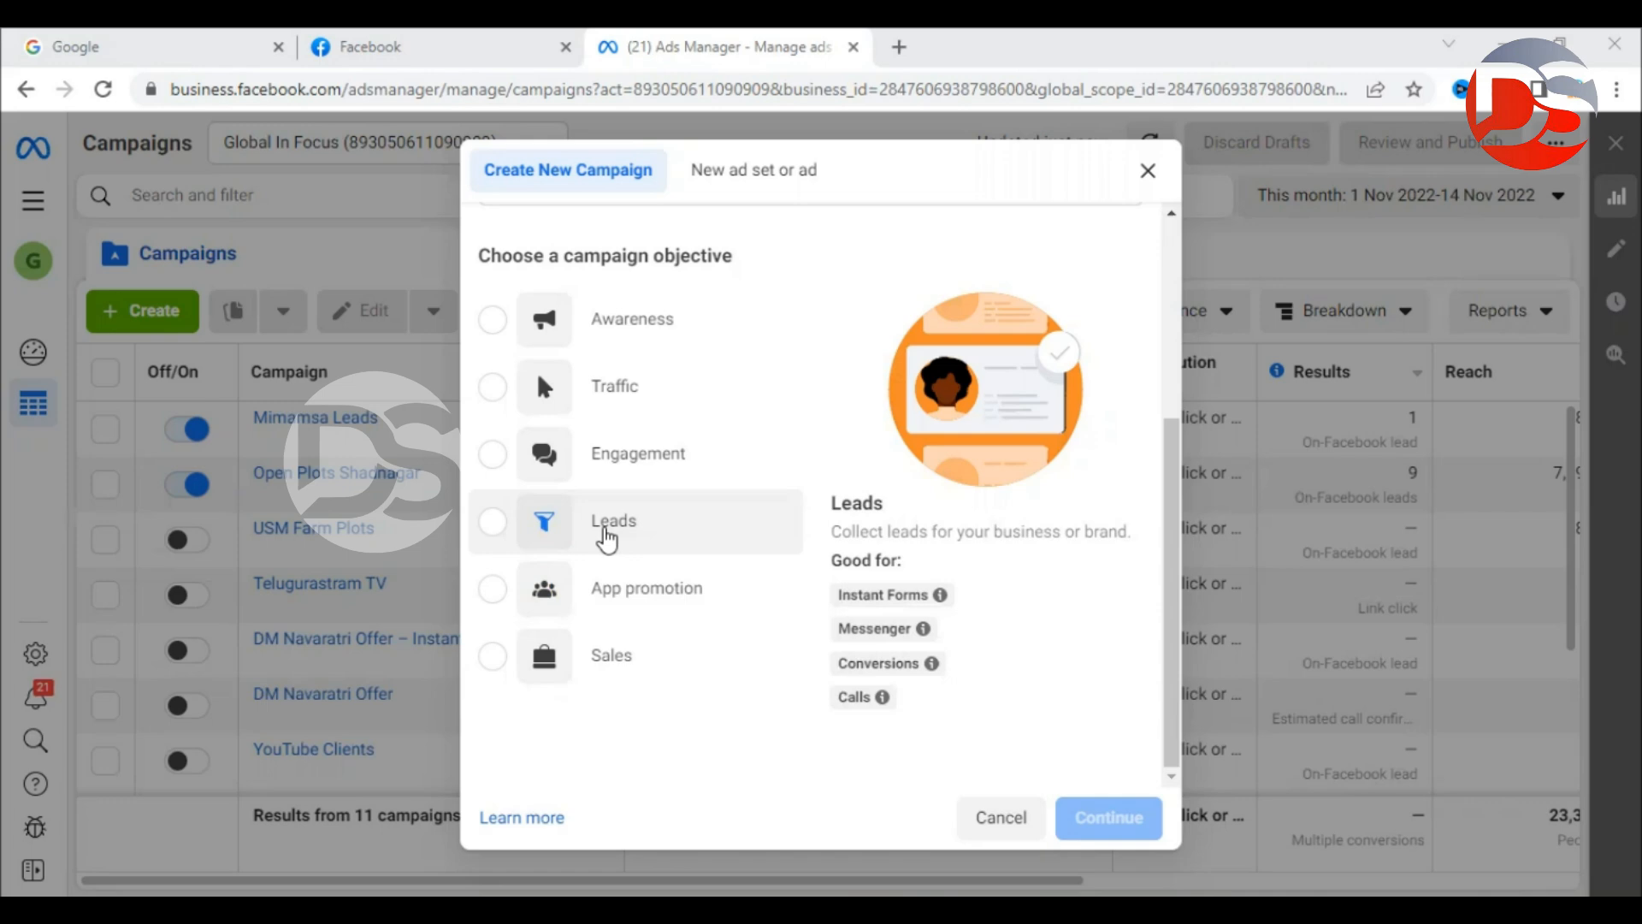
pyautogui.click(607, 539)
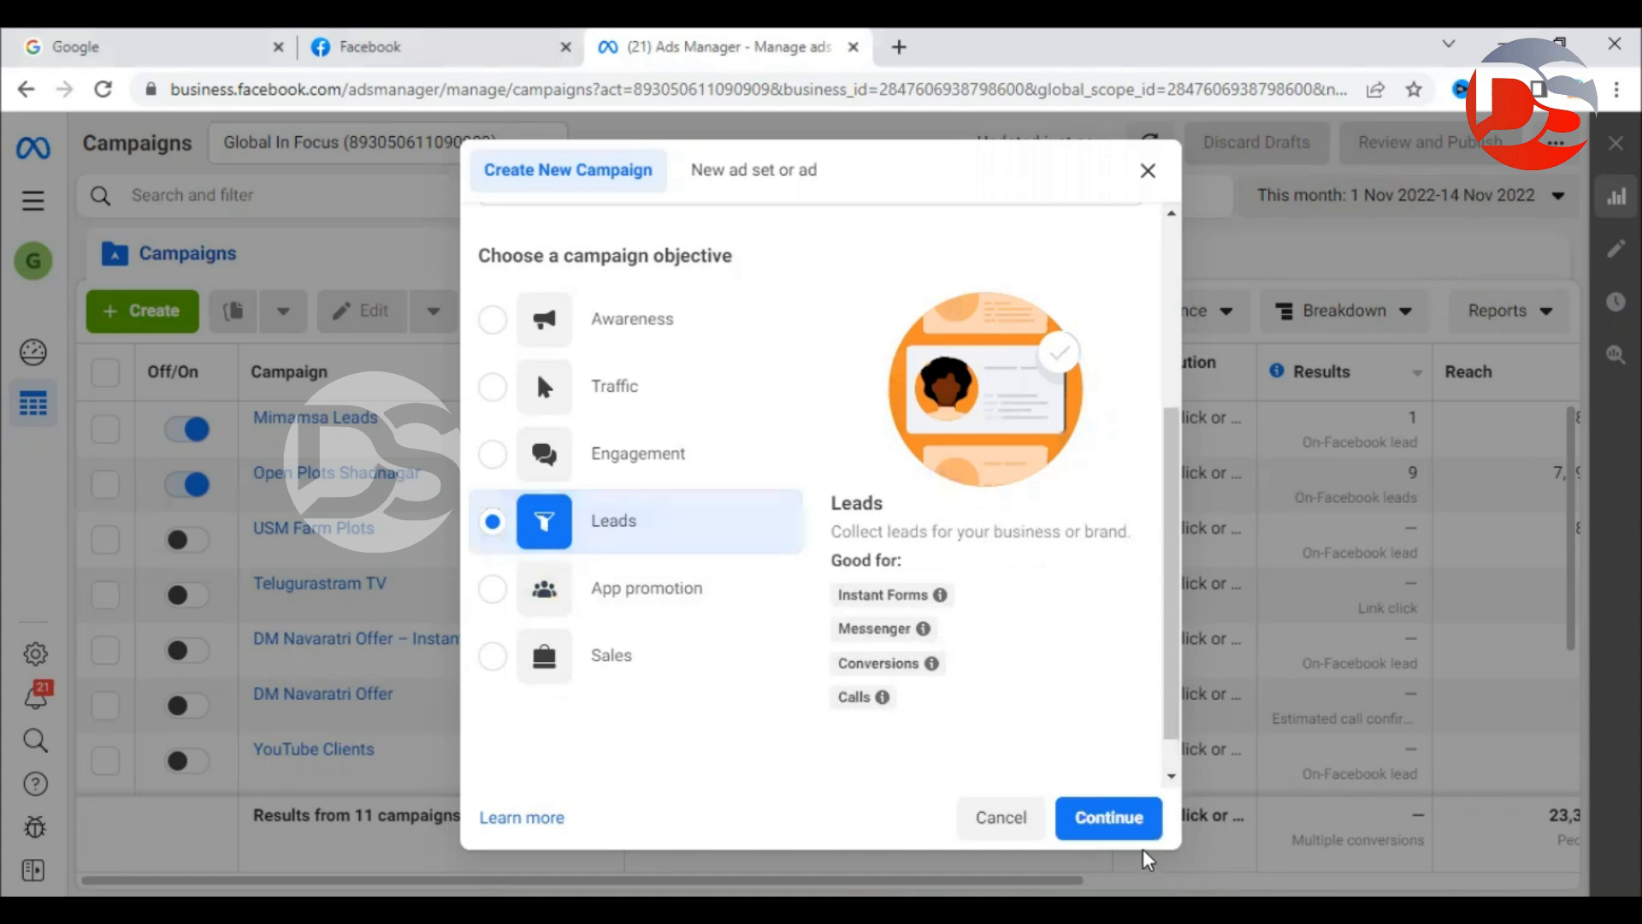
pyautogui.click(1112, 821)
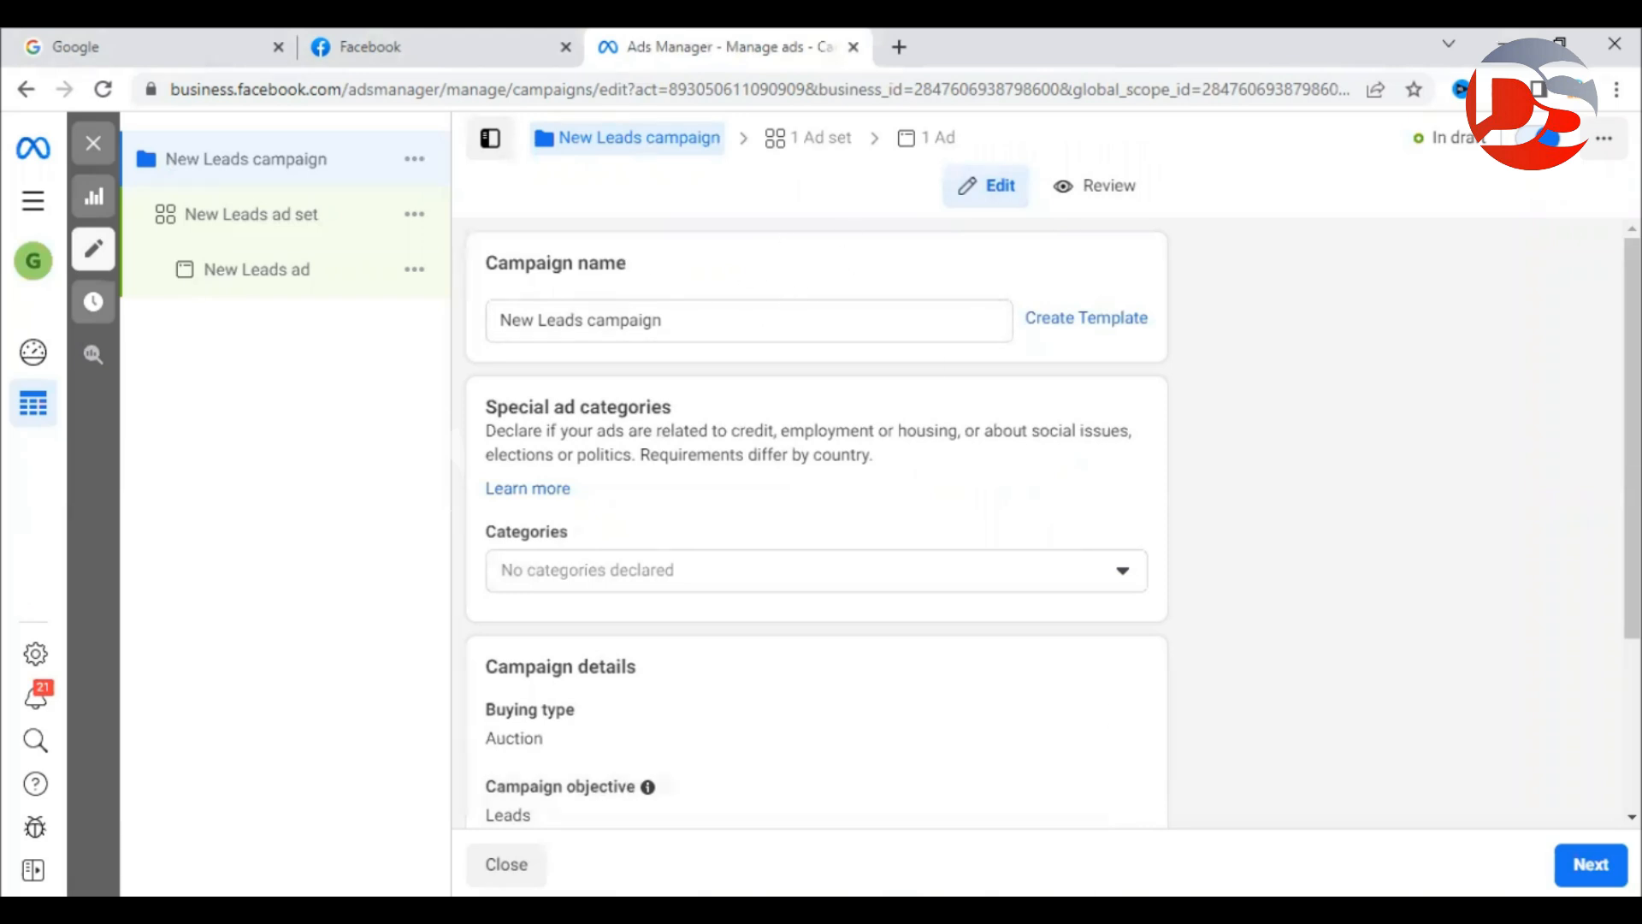
pyautogui.hotkey('alt', 'Tab')
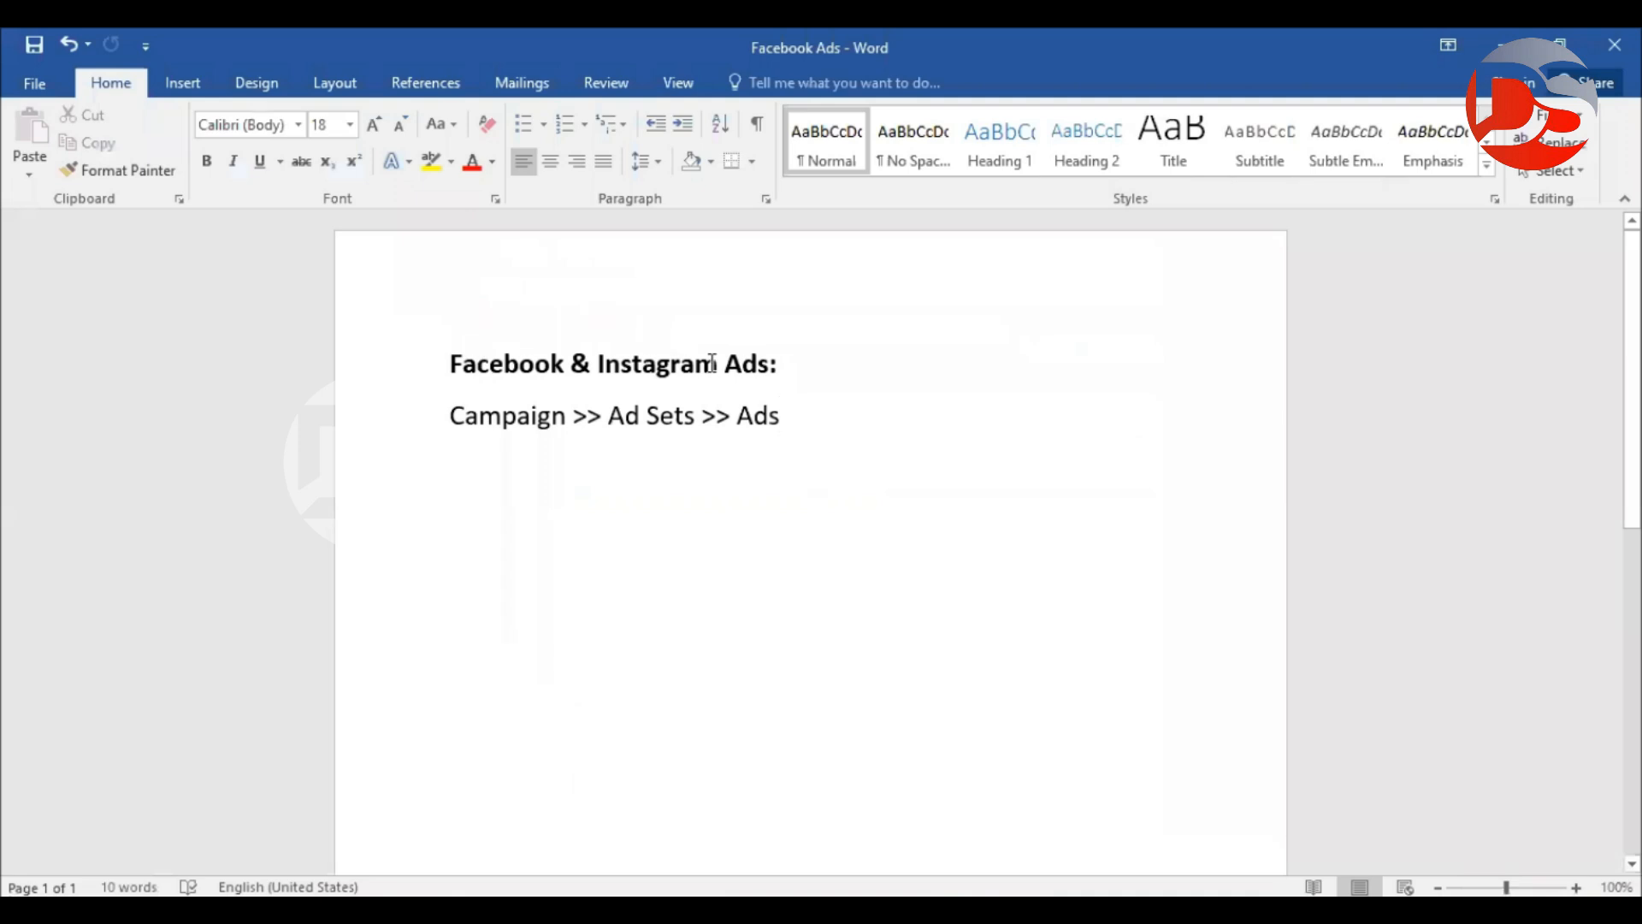
pyautogui.click(517, 417)
pyautogui.doubleClick(515, 418)
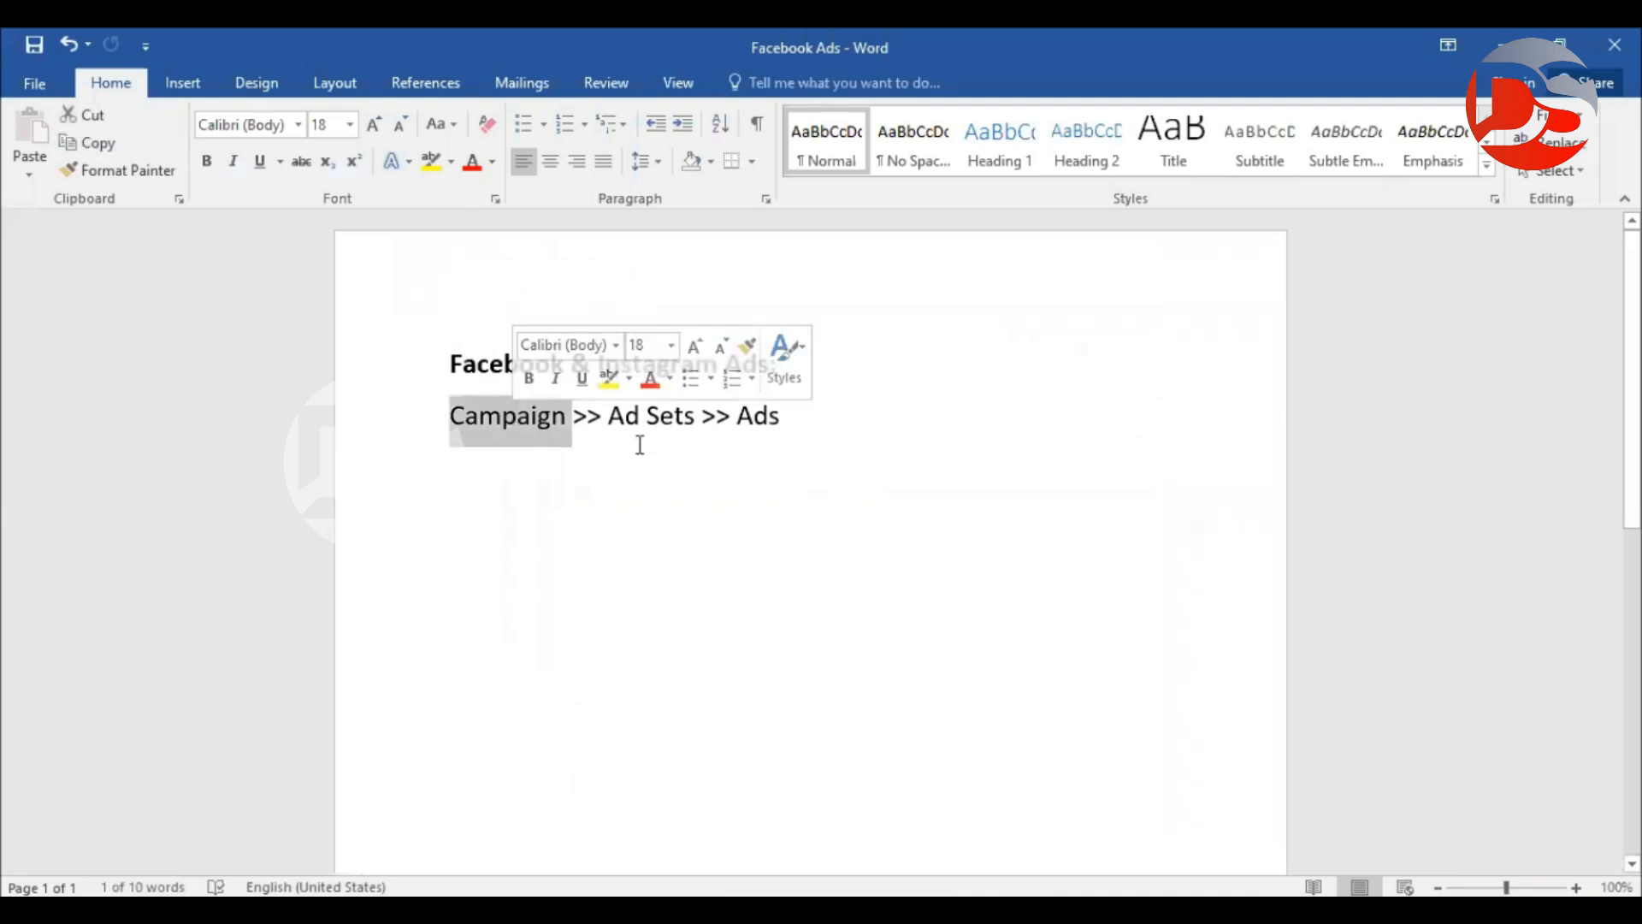
pyautogui.moveTo(609, 420); pyautogui.dragTo(812, 427)
pyautogui.click(820, 789)
pyautogui.hotkey('alt', 'Tab')
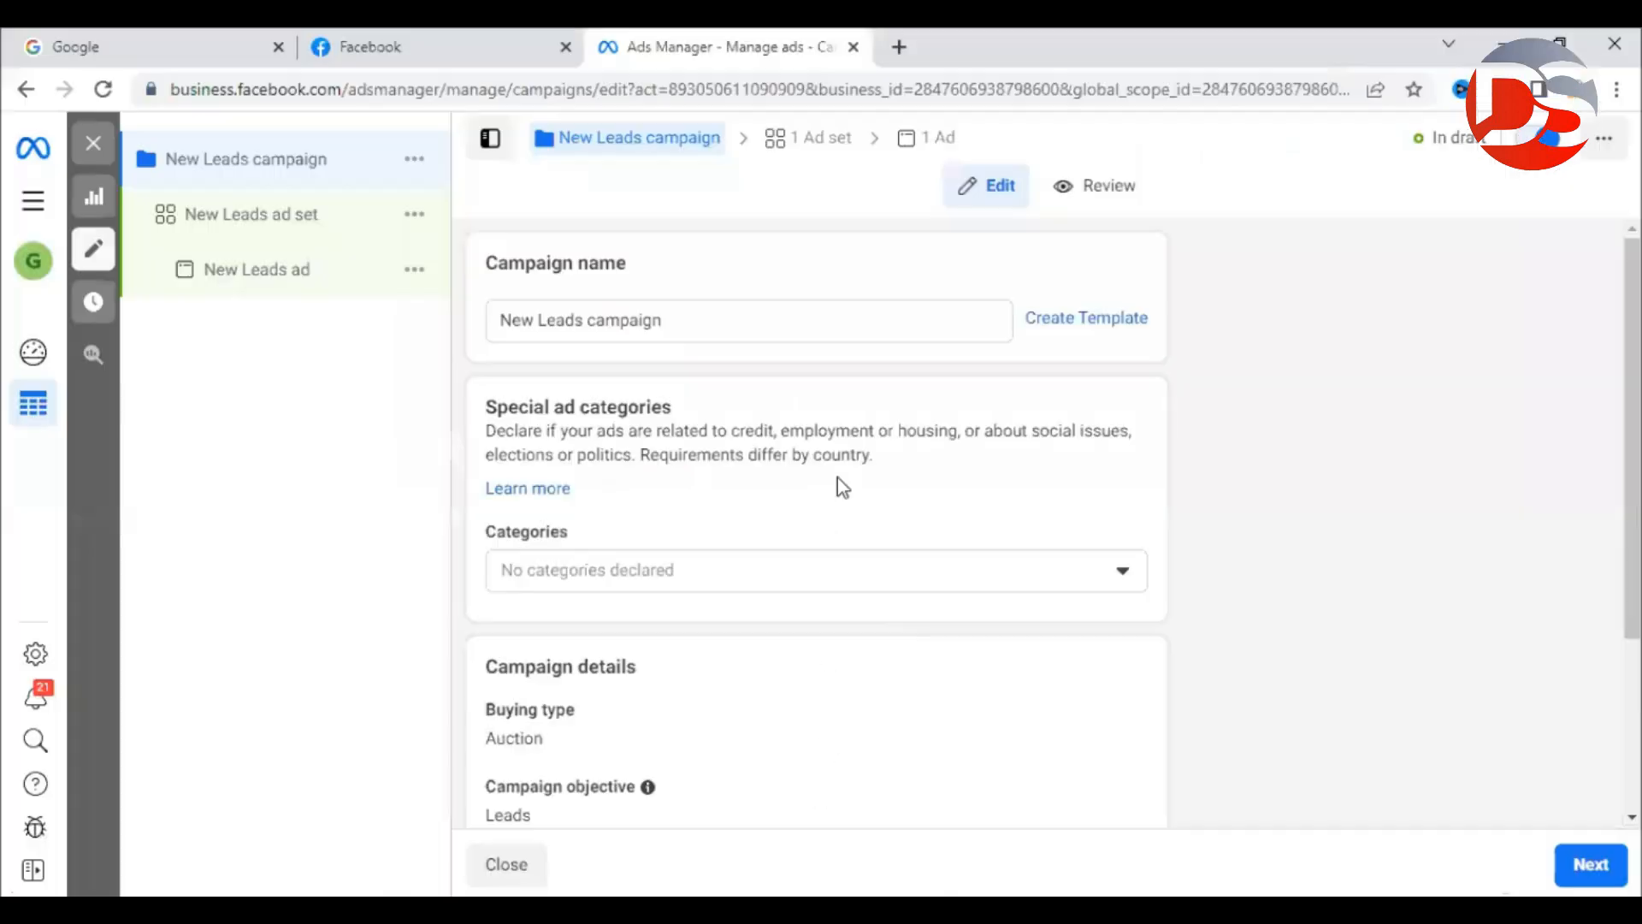
pyautogui.moveTo(562, 137); pyautogui.dragTo(722, 142)
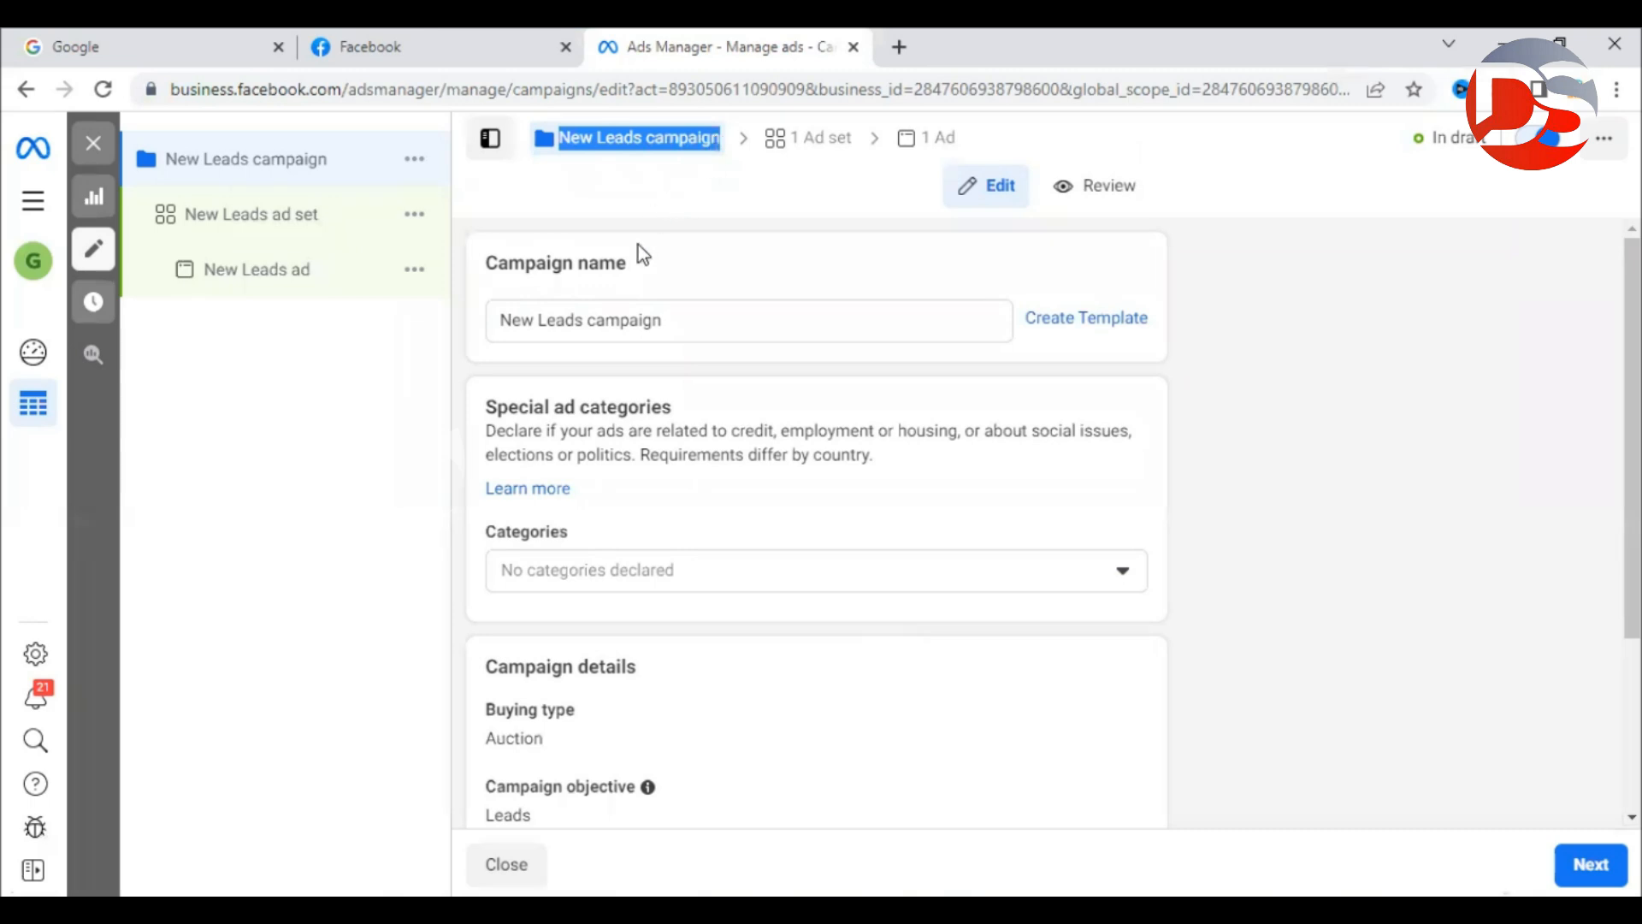
pyautogui.click(675, 230)
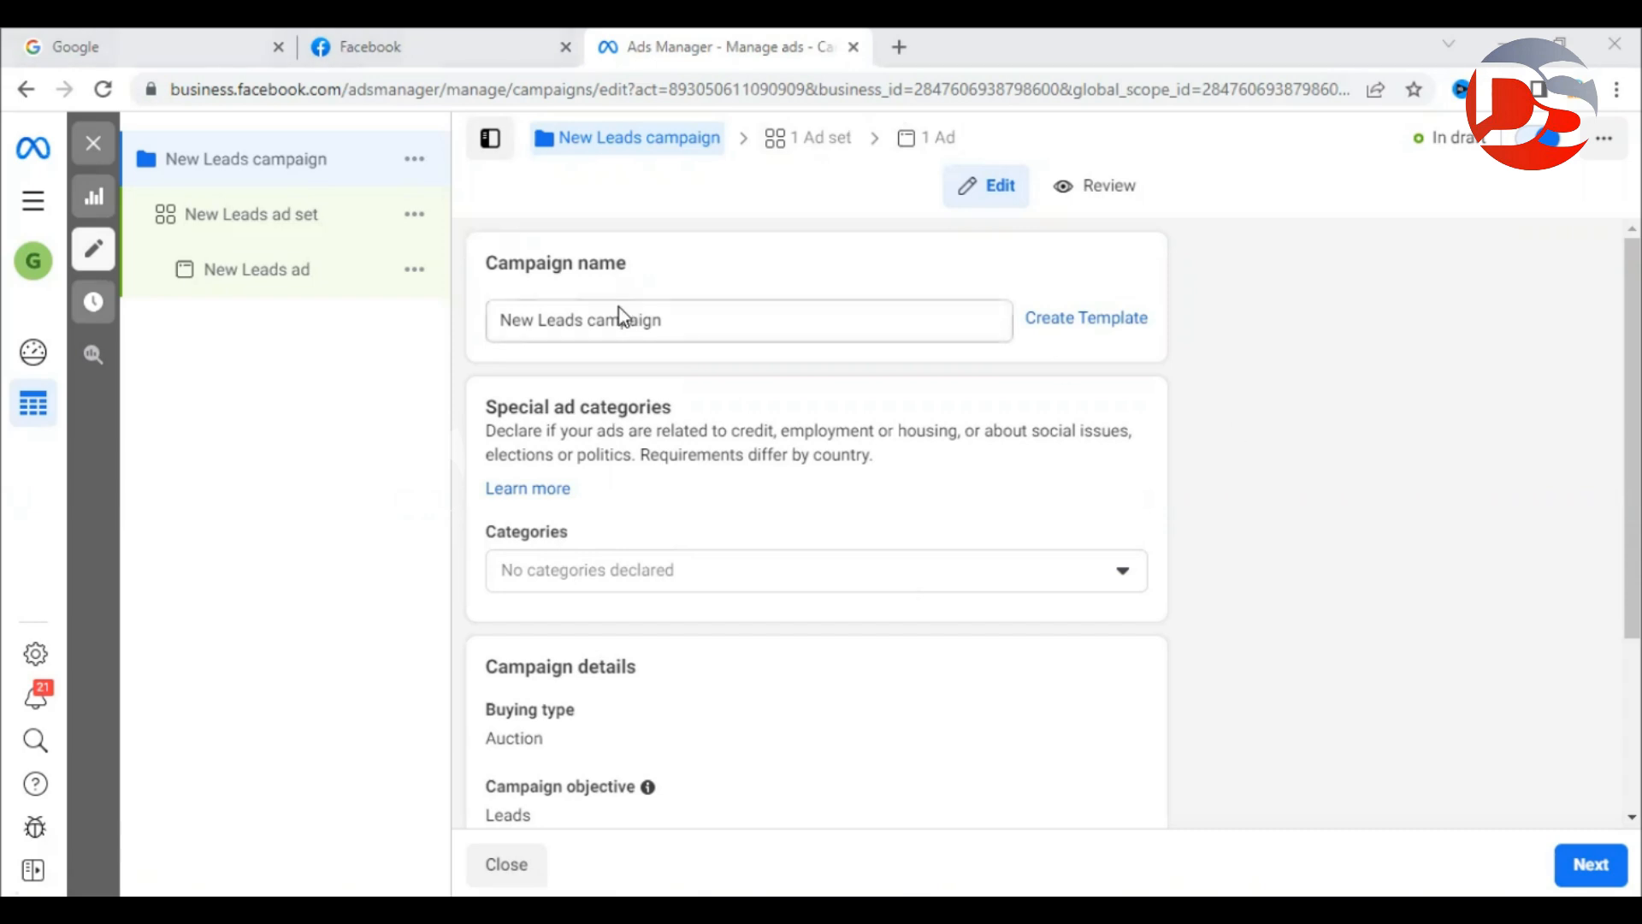
# Replace the campaign name with 'Real Estate' and commit the change.
pyautogui.moveTo(711, 329); pyautogui.dragTo(482, 332)
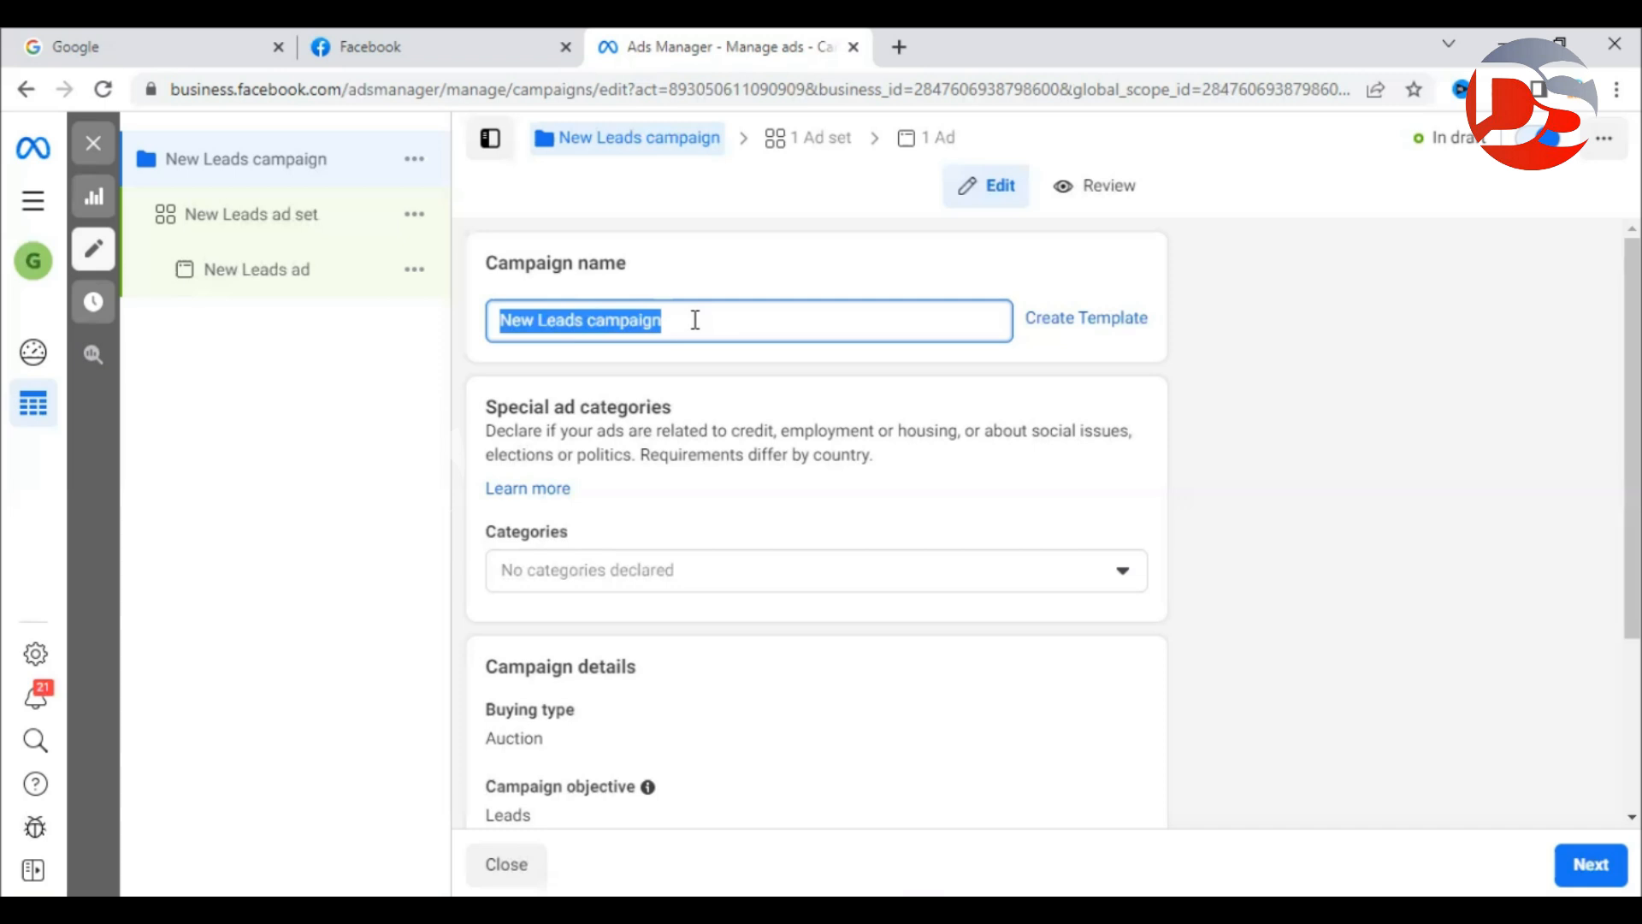
pyautogui.write('Real Estate')
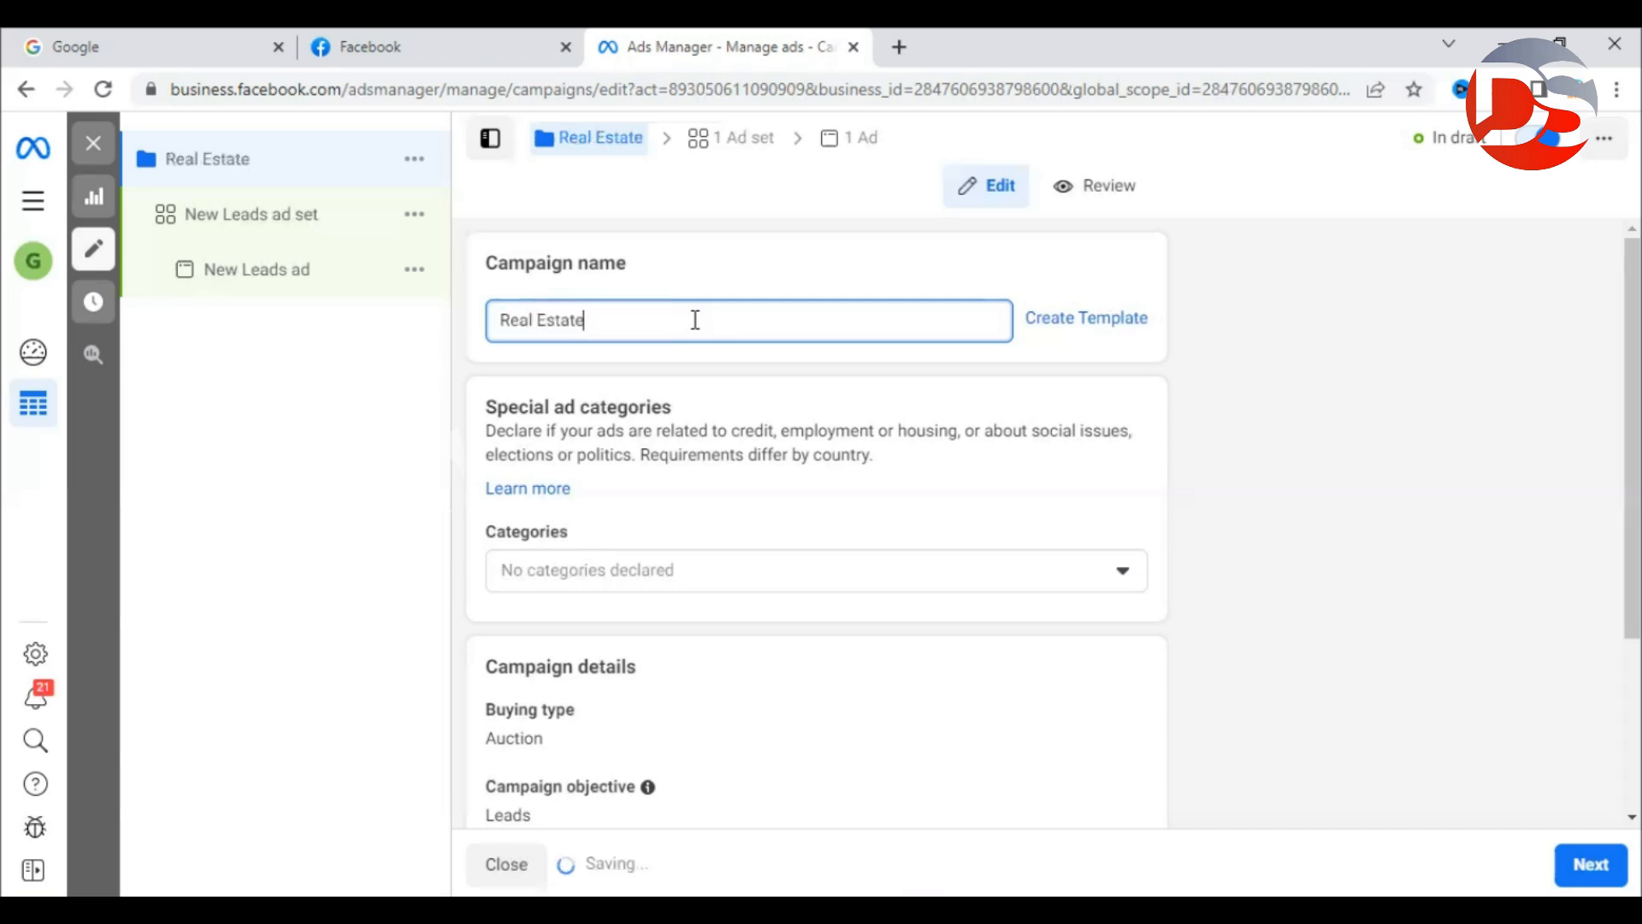
pyautogui.click(692, 231)
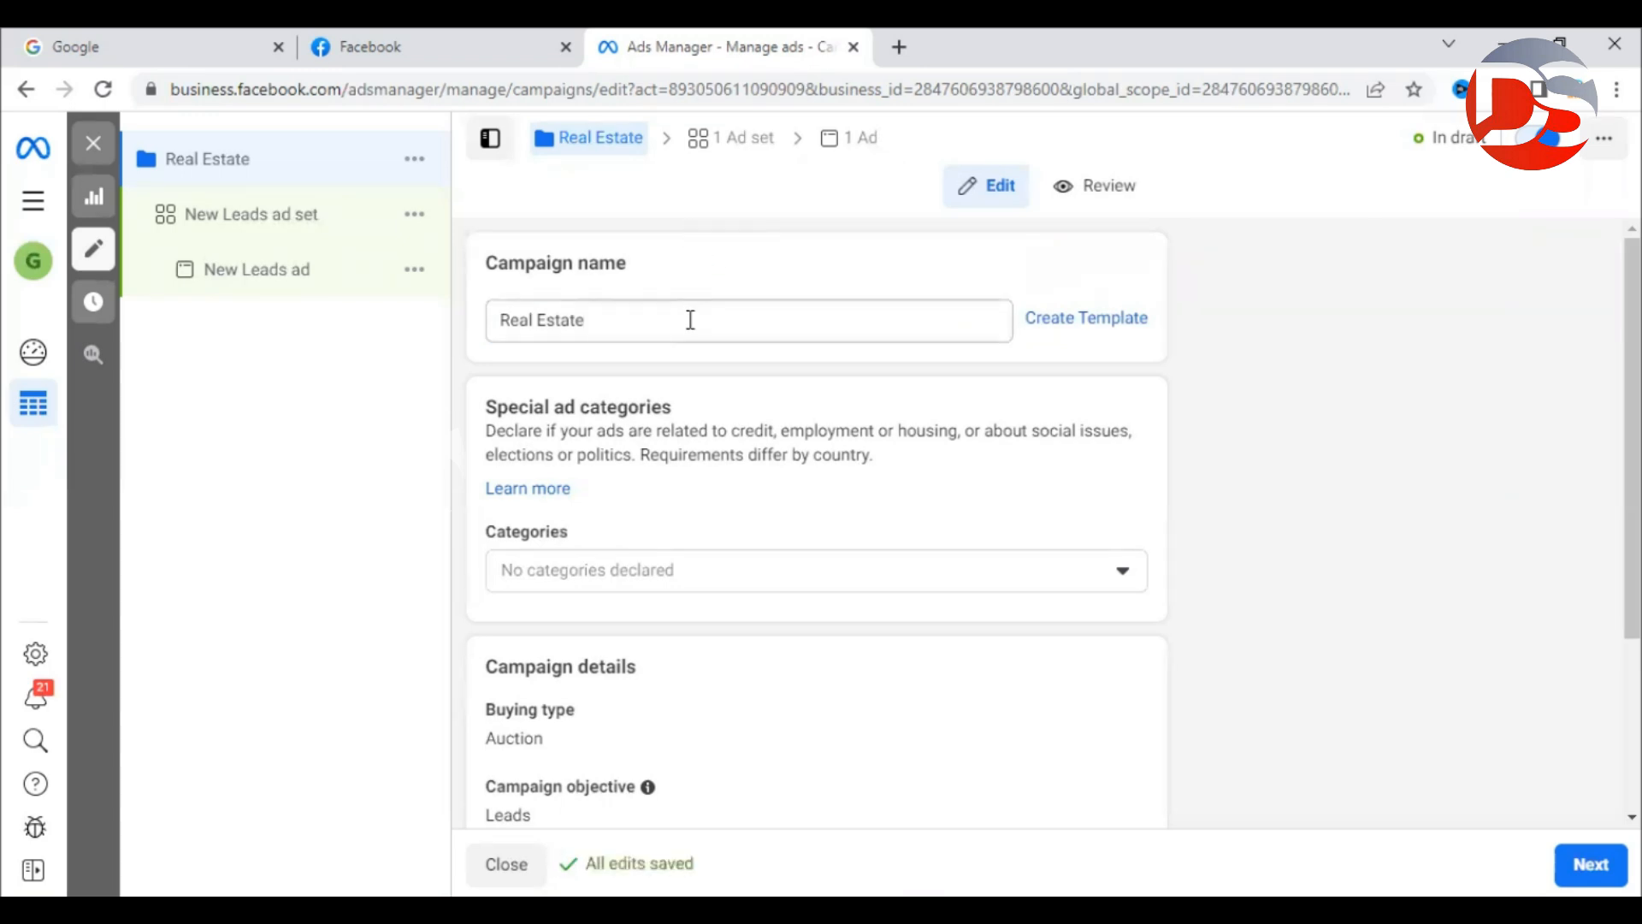
pyautogui.moveTo(556, 325); pyautogui.dragTo(415, 329)
pyautogui.click(685, 323)
pyautogui.click(712, 235)
pyautogui.scroll(-3, 568, 249)
pyautogui.scroll(1, 670, 323)
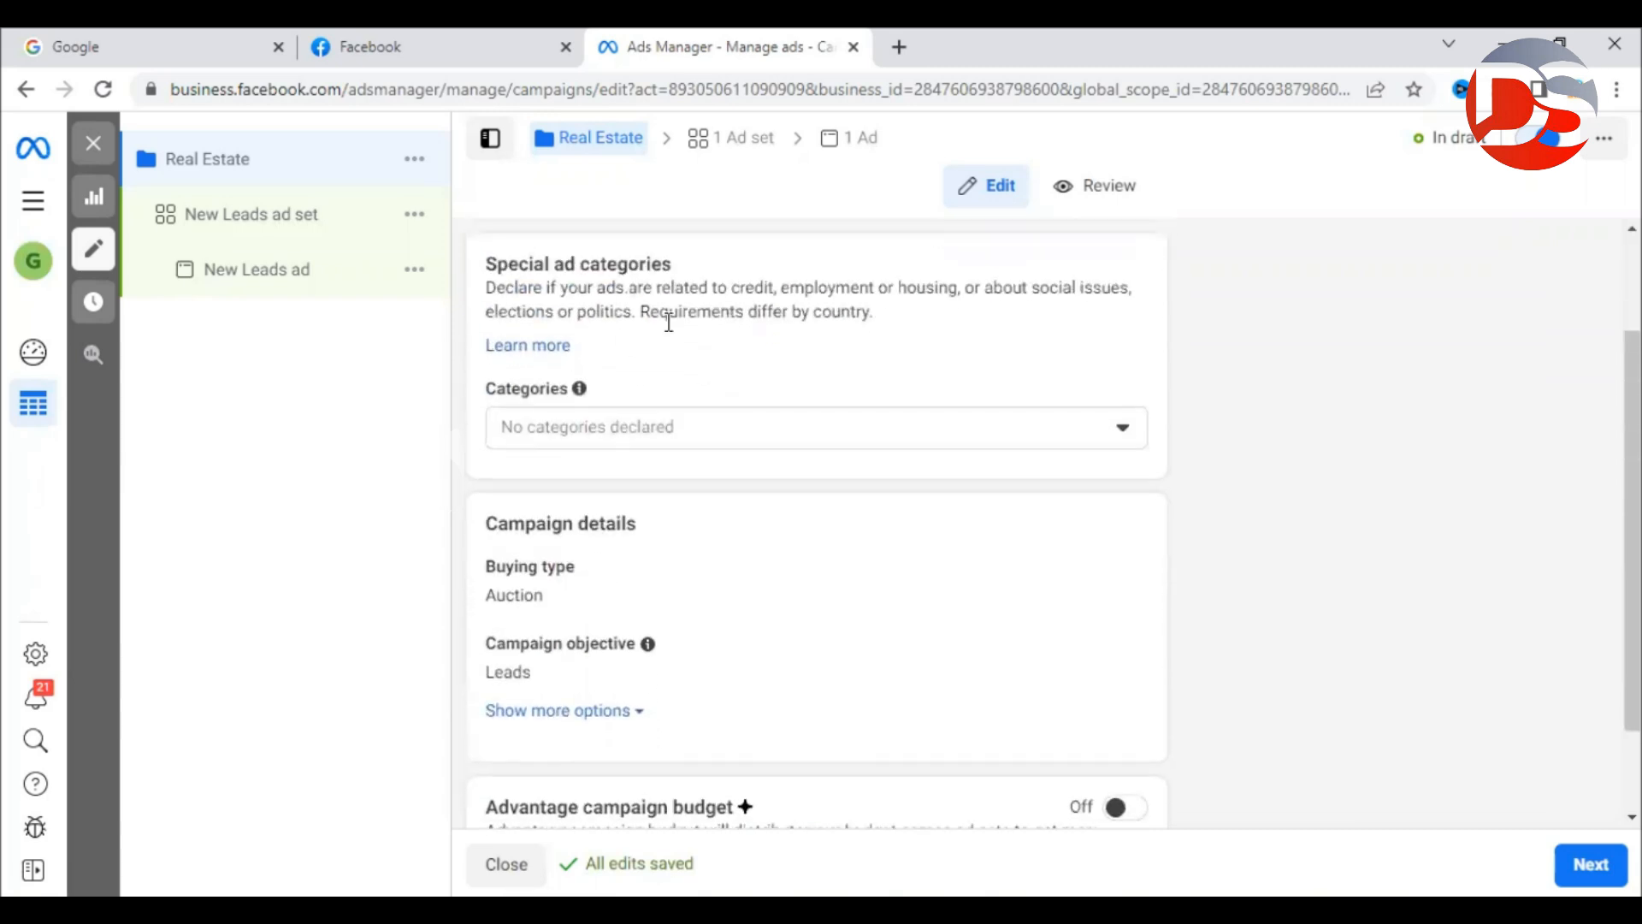
pyautogui.moveTo(489, 283); pyautogui.dragTo(718, 303)
pyautogui.click(725, 301)
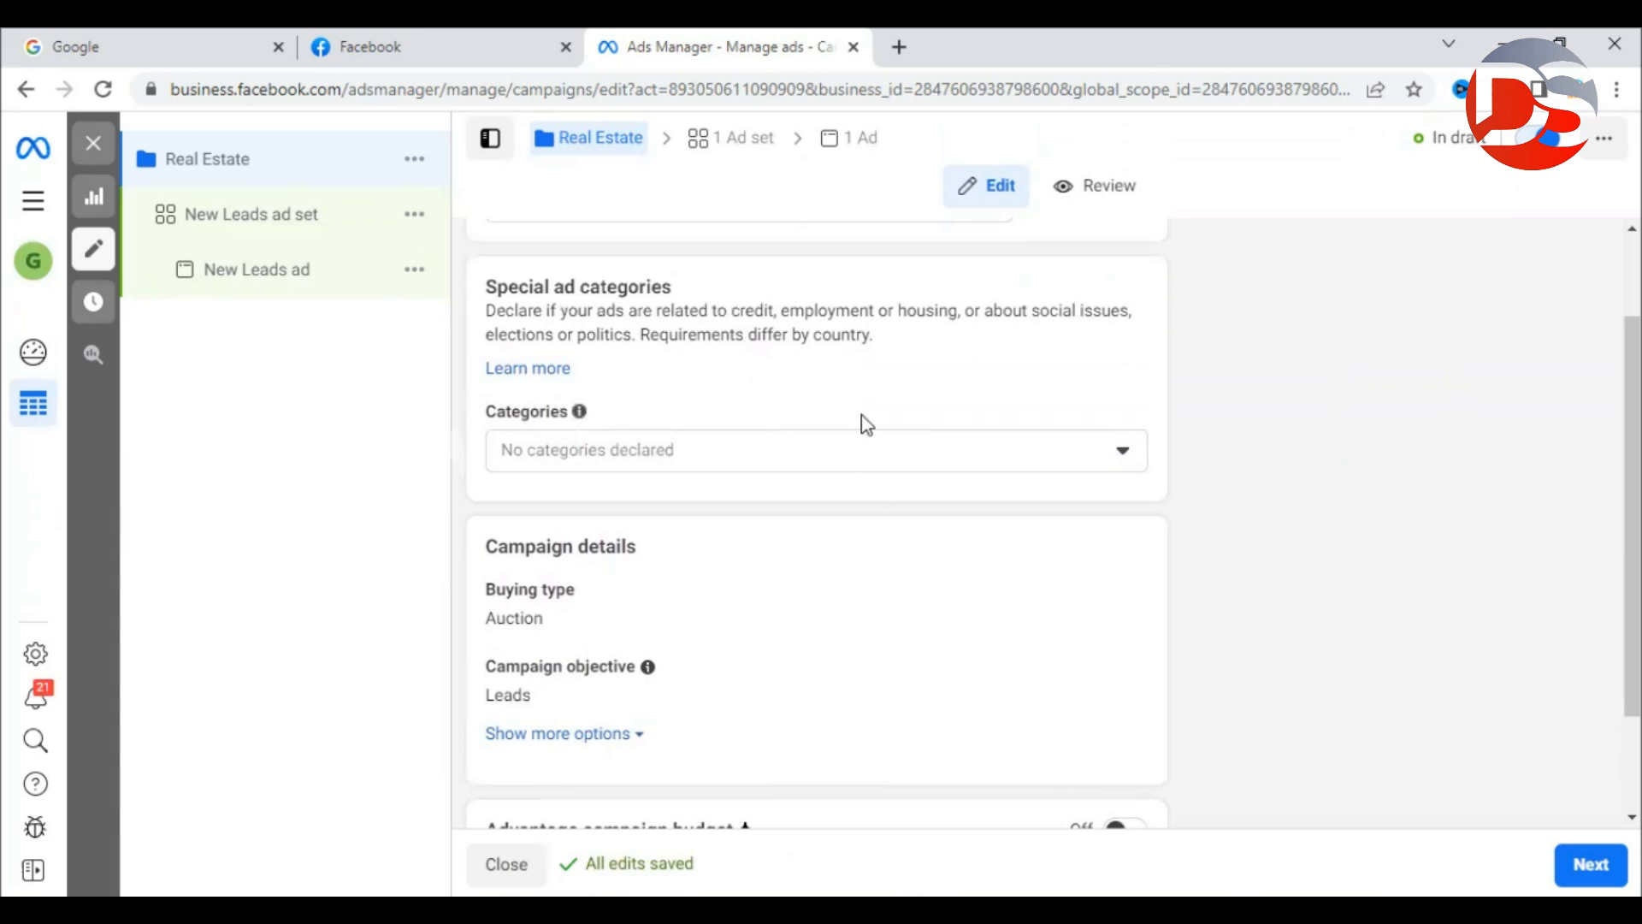
pyautogui.moveTo(775, 308); pyautogui.dragTo(544, 309)
pyautogui.click(743, 315)
pyautogui.moveTo(781, 311); pyautogui.dragTo(631, 338)
pyautogui.click(988, 359)
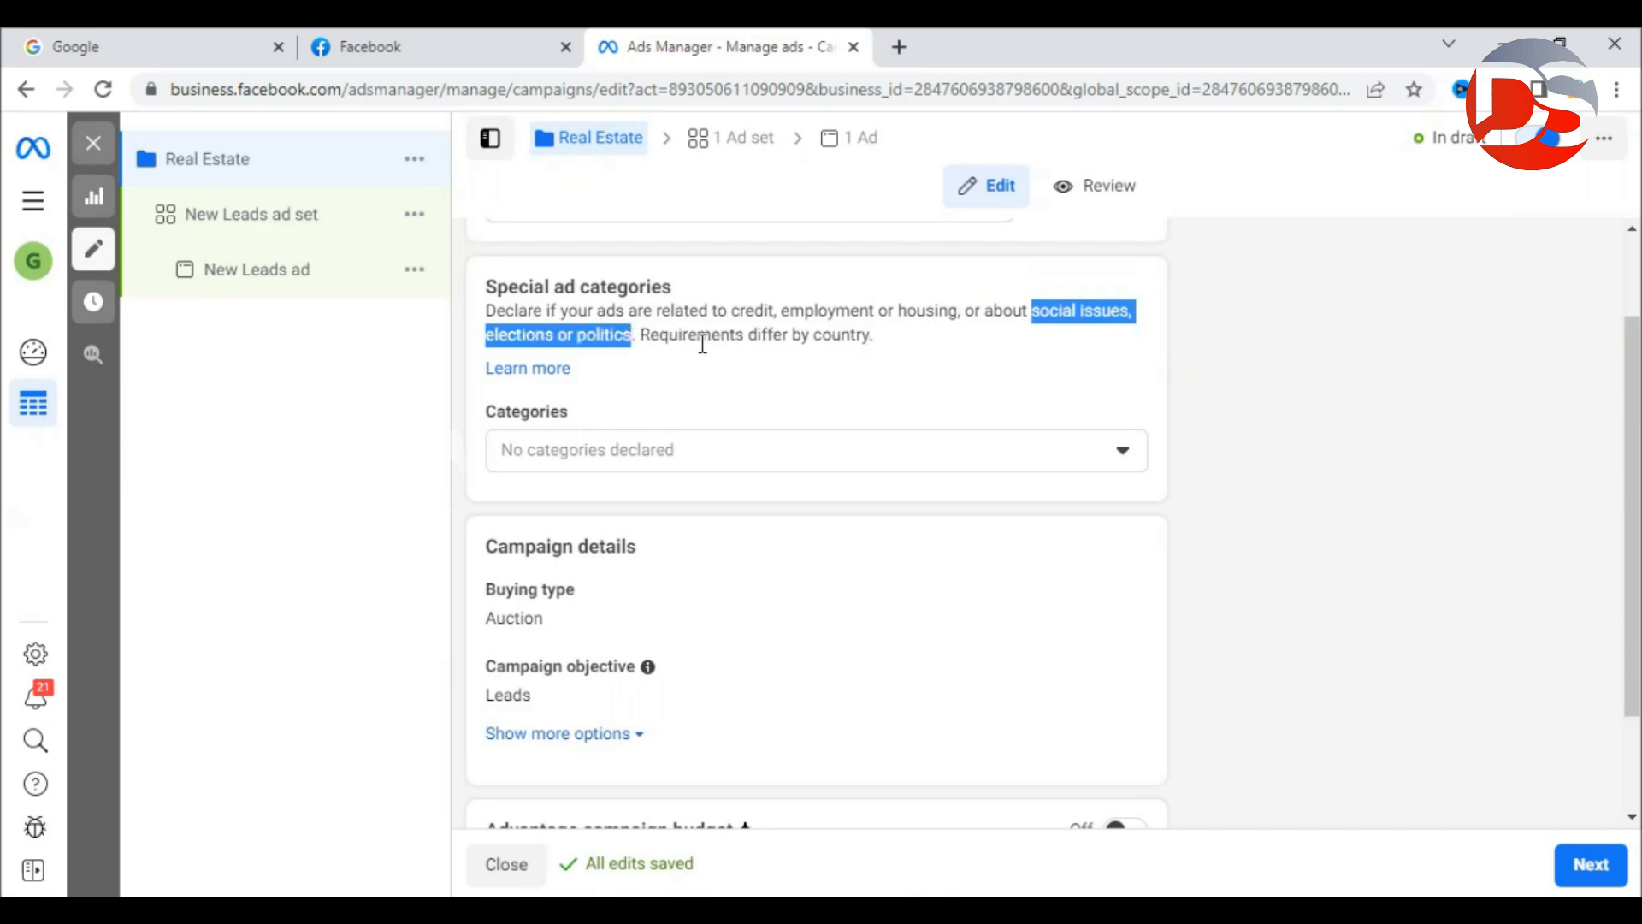
pyautogui.click(892, 339)
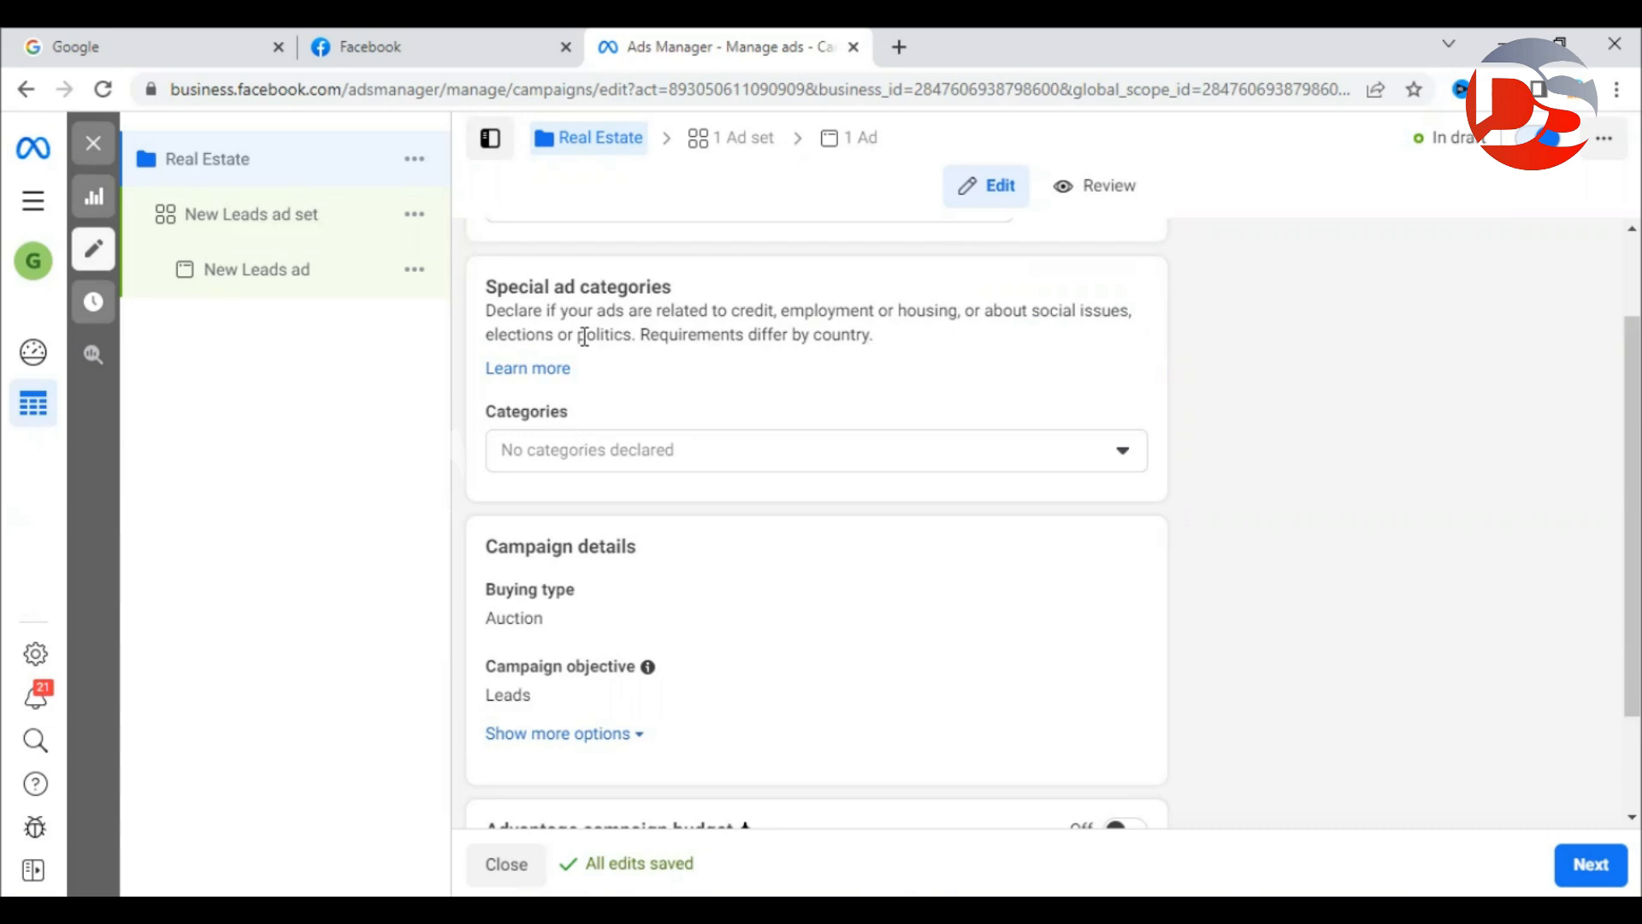
pyautogui.click(667, 451)
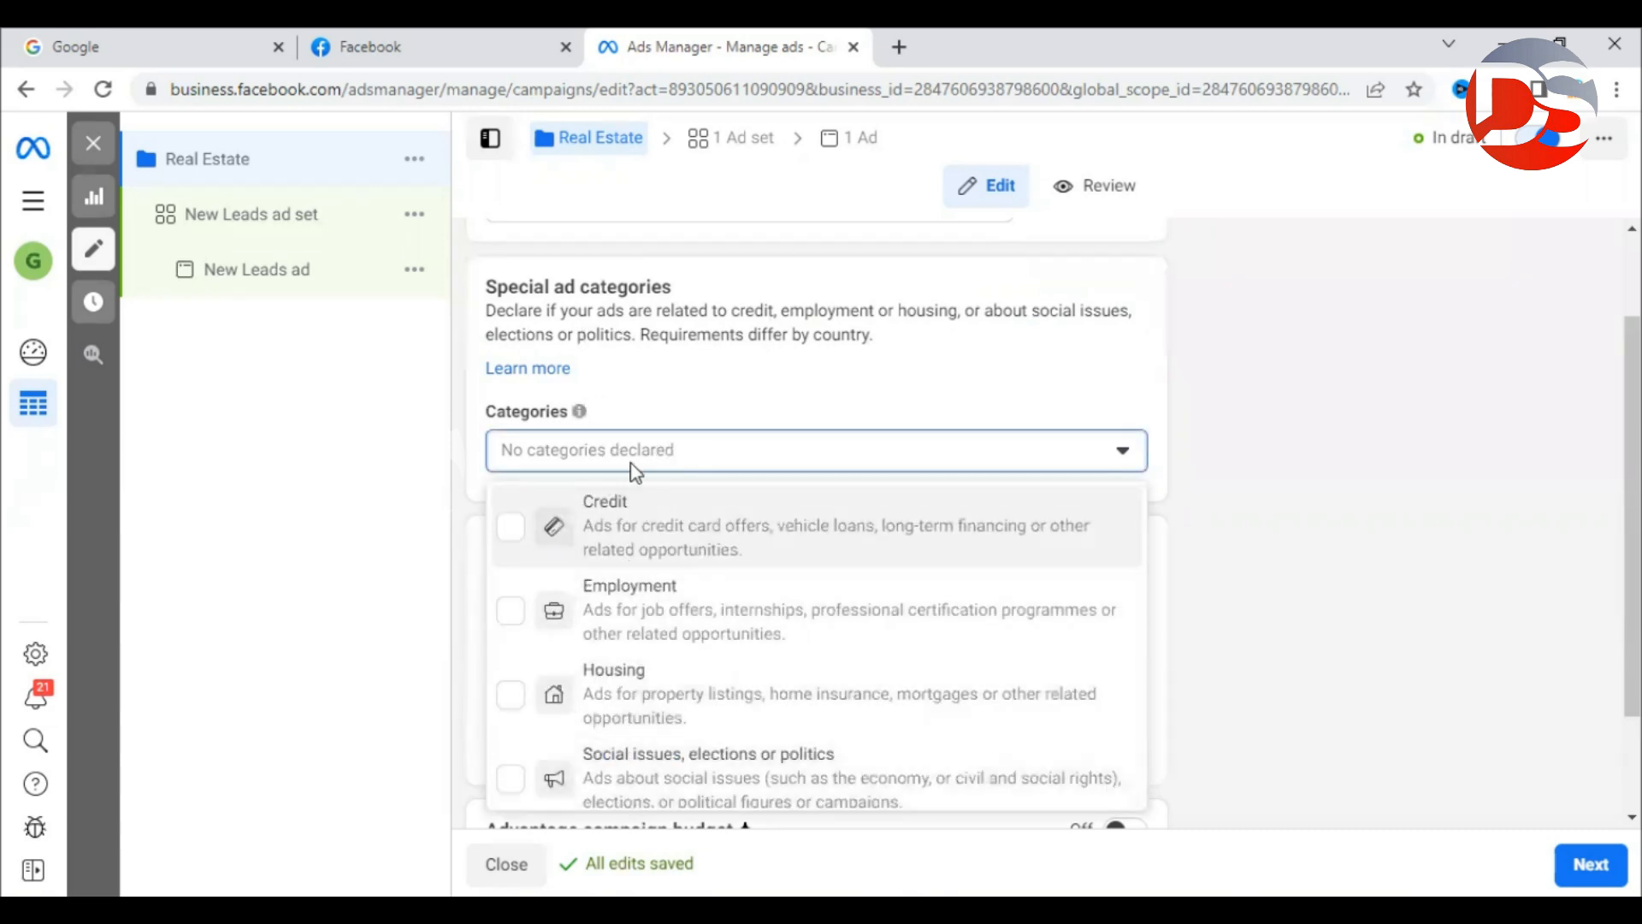
pyautogui.click(1204, 458)
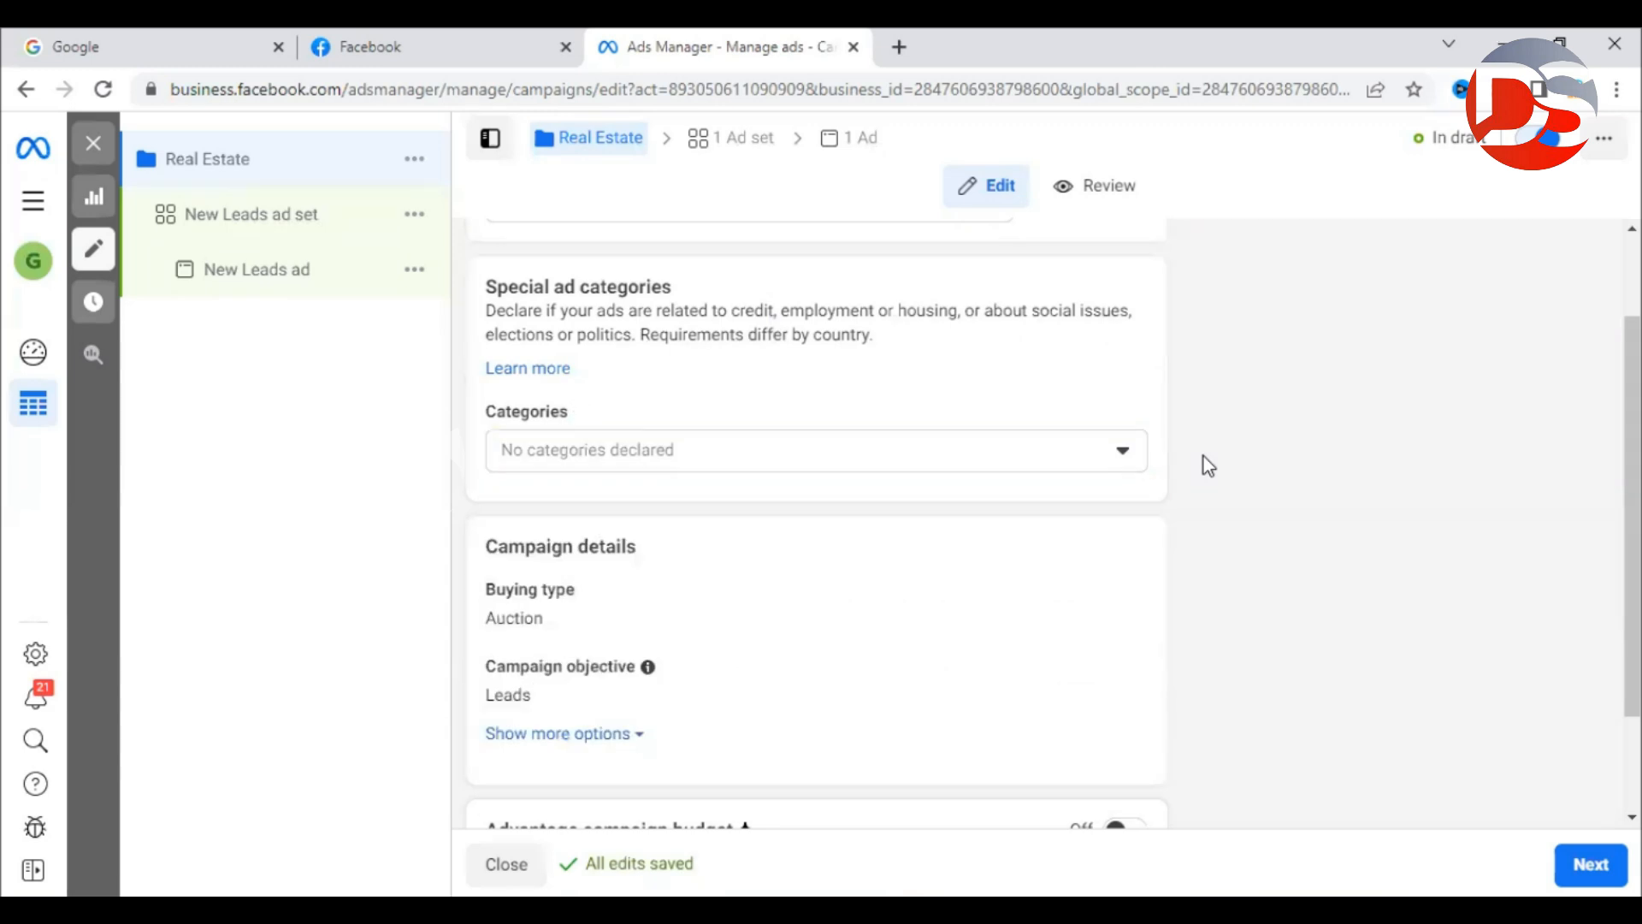
# Point out the Campaign details and Advantage campaign budget headings, then highlight 'Campaign' in Word.
pyautogui.scroll(-2, 1197, 453)
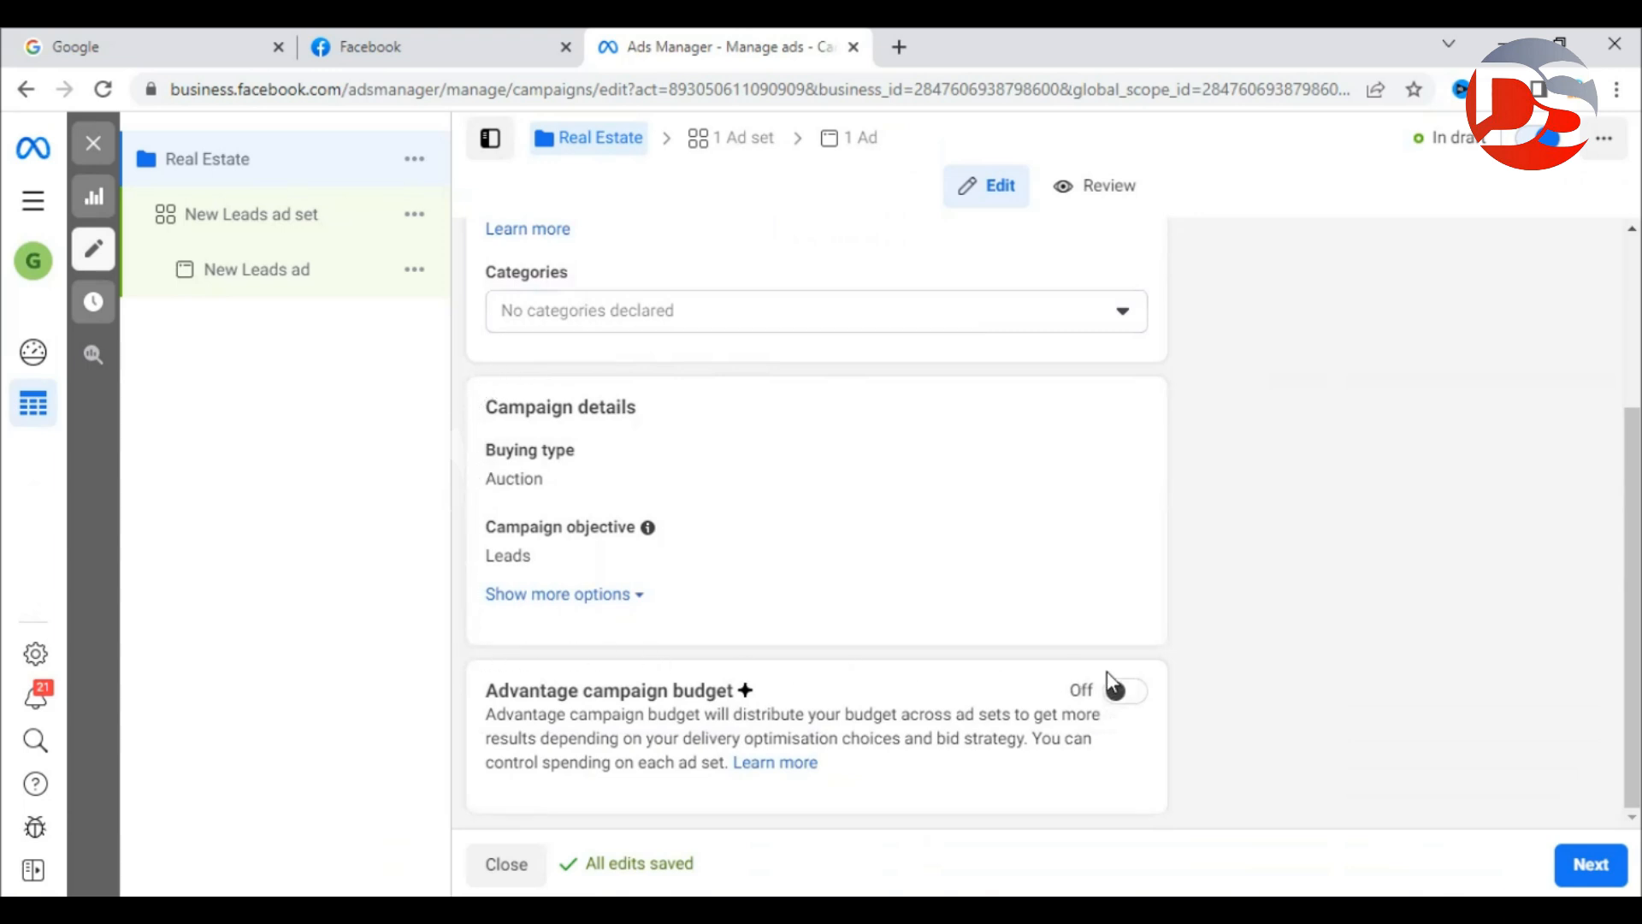
pyautogui.moveTo(507, 403); pyautogui.dragTo(653, 421)
pyautogui.click(652, 422)
pyautogui.moveTo(487, 690); pyautogui.dragTo(727, 694)
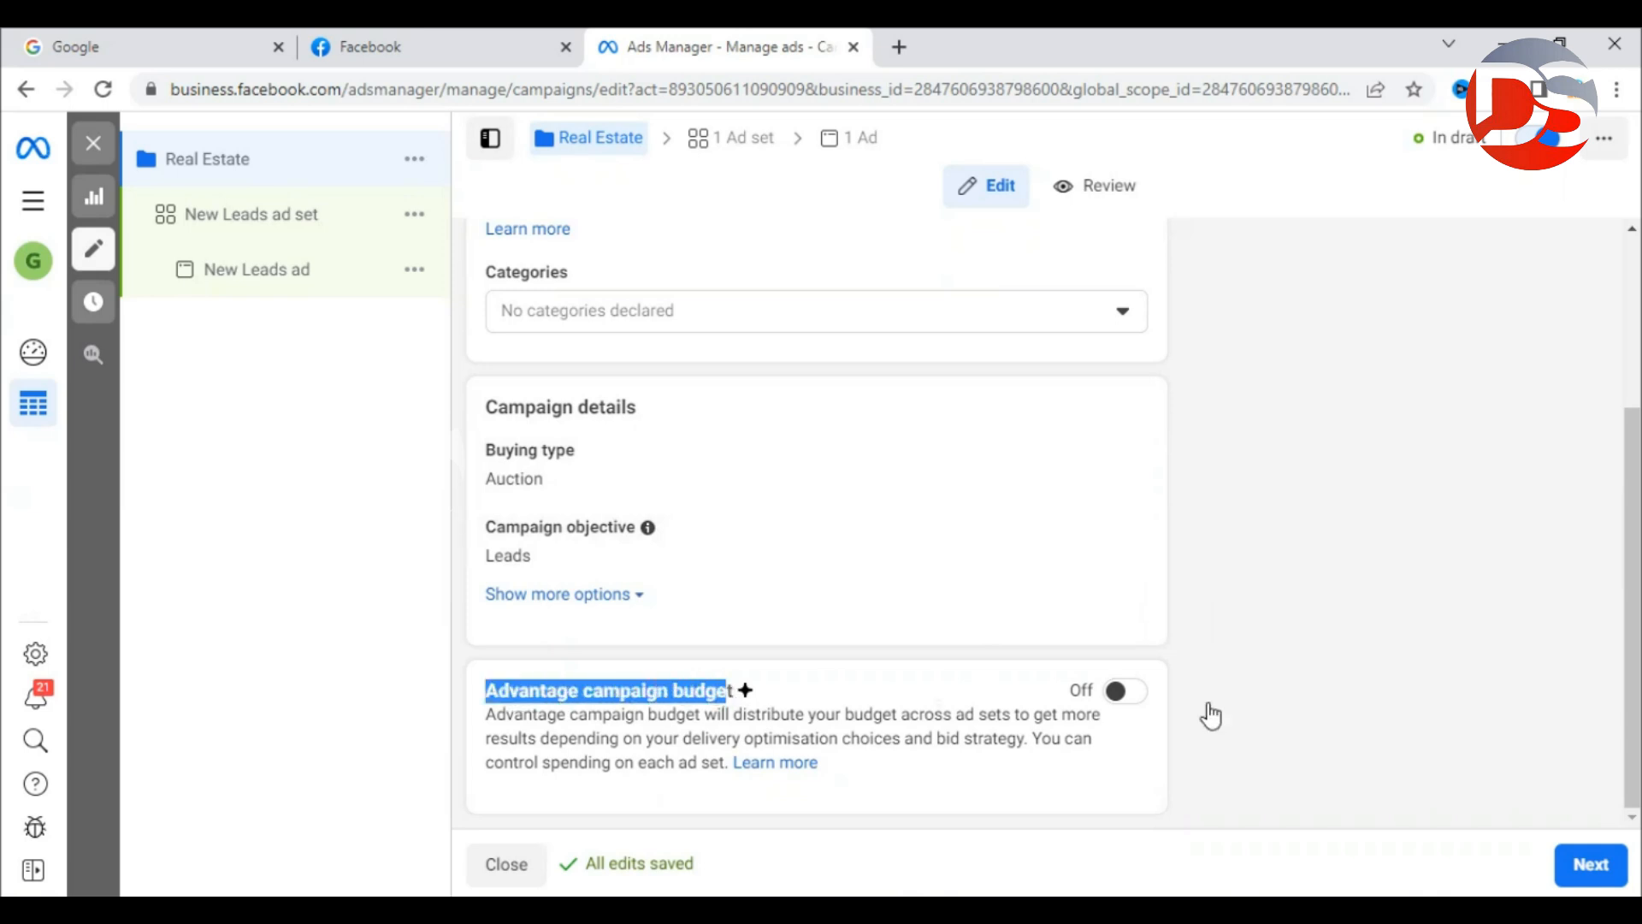
pyautogui.click(1268, 701)
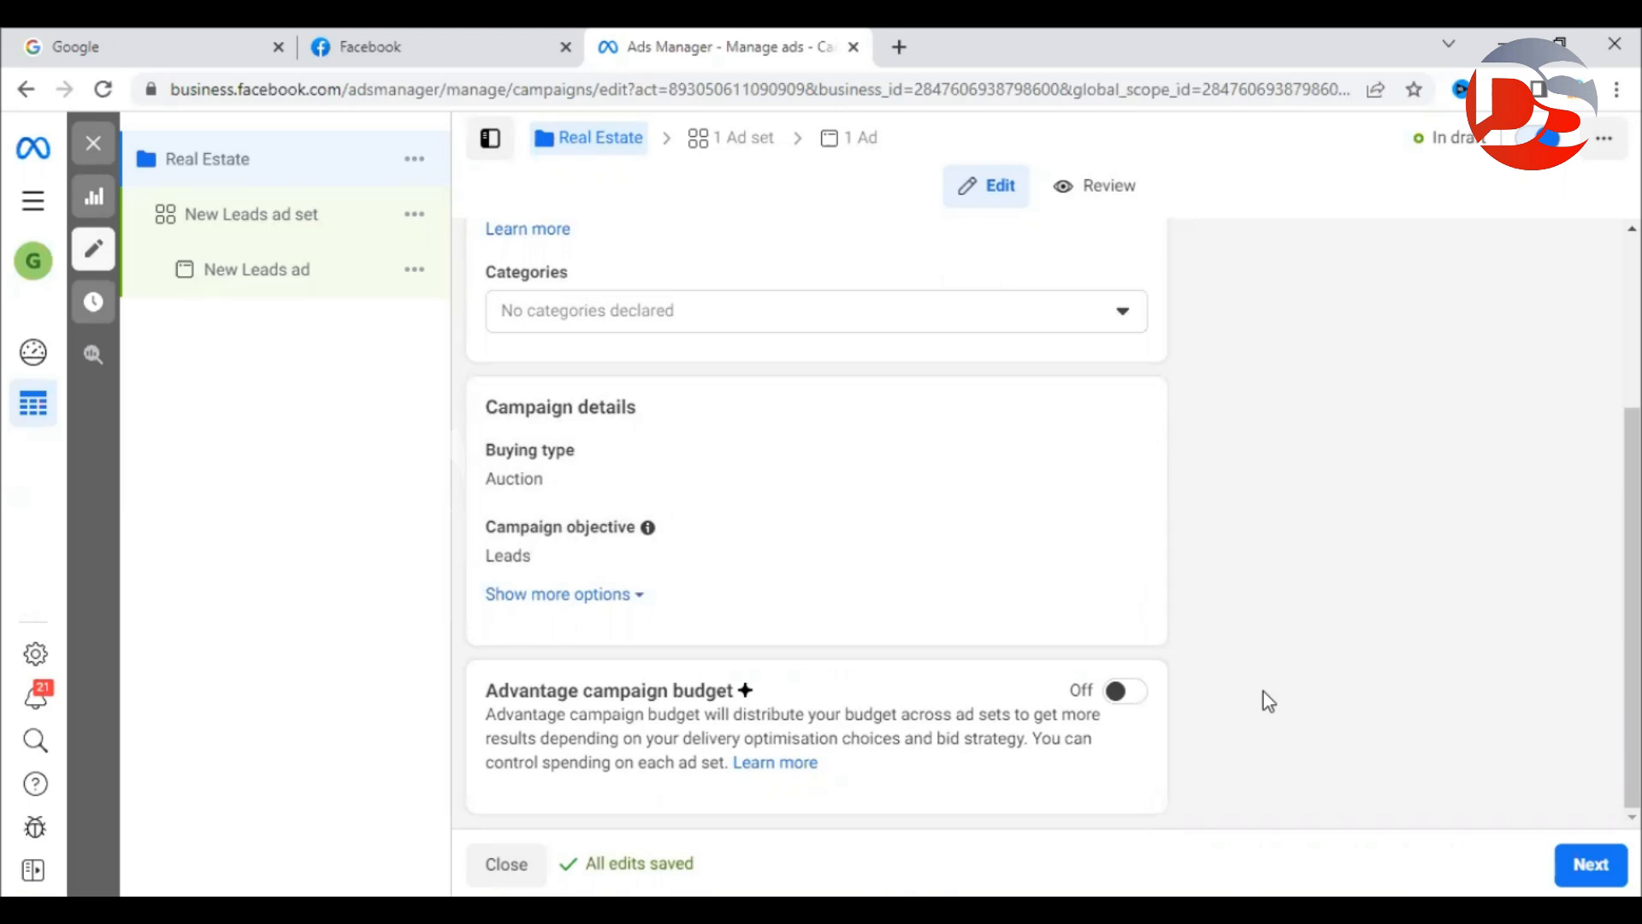
pyautogui.hotkey('alt', 'Tab')
pyautogui.doubleClick(503, 419)
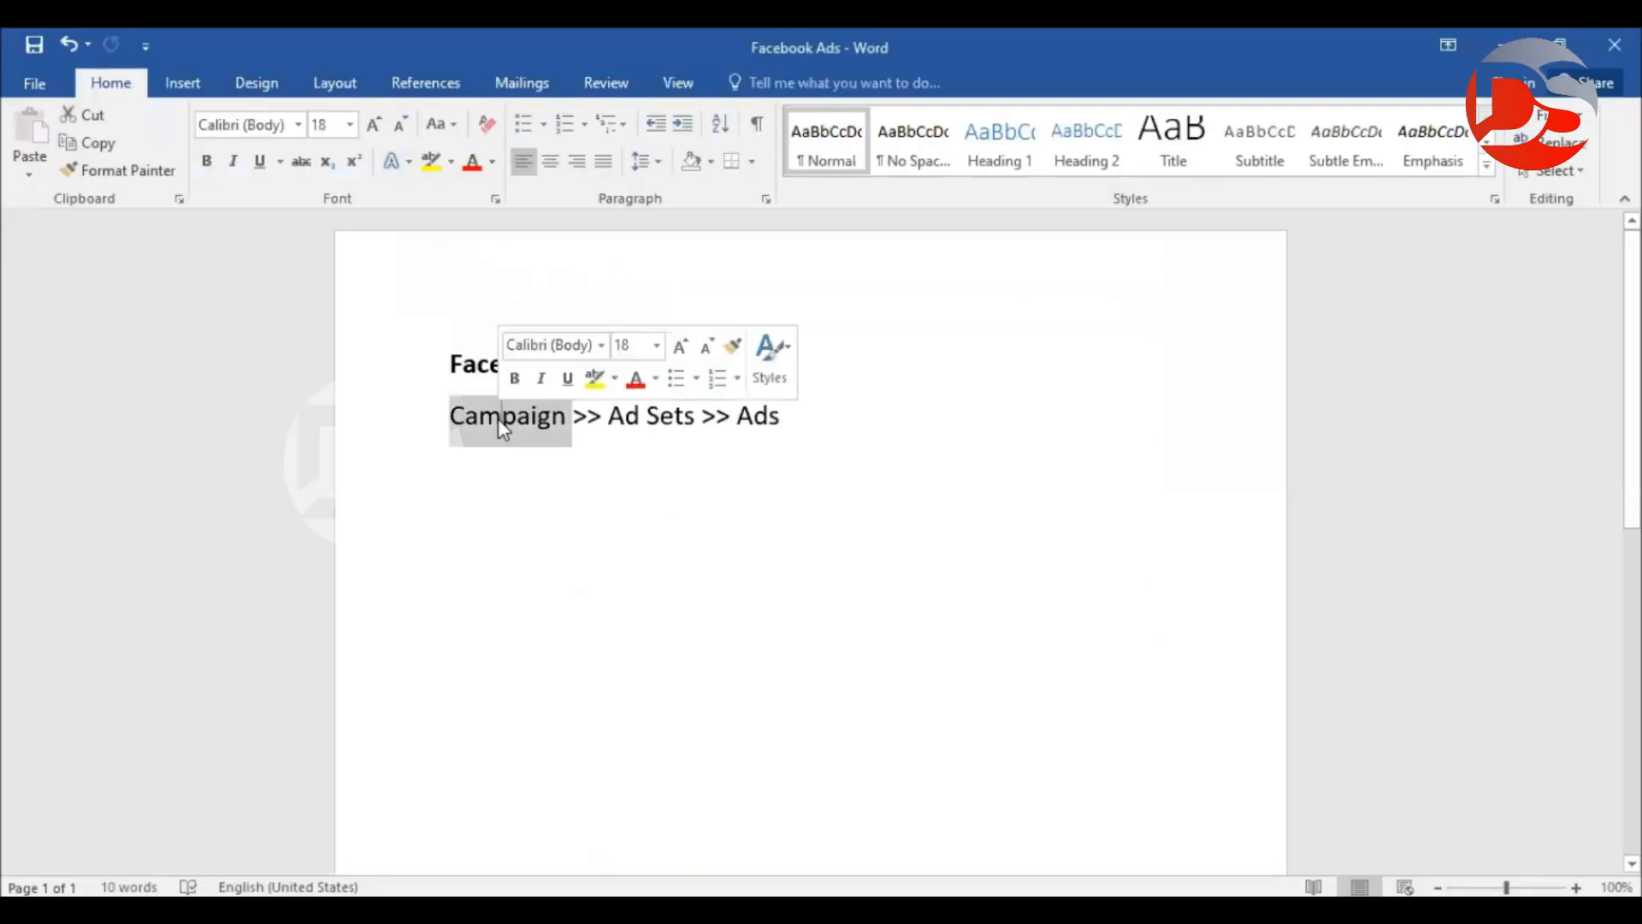
# Highlight 'Ad Sets' in the Word outline, then return to the Ads Manager campaign.
pyautogui.moveTo(607, 419); pyautogui.dragTo(707, 446)
pyautogui.click(678, 420)
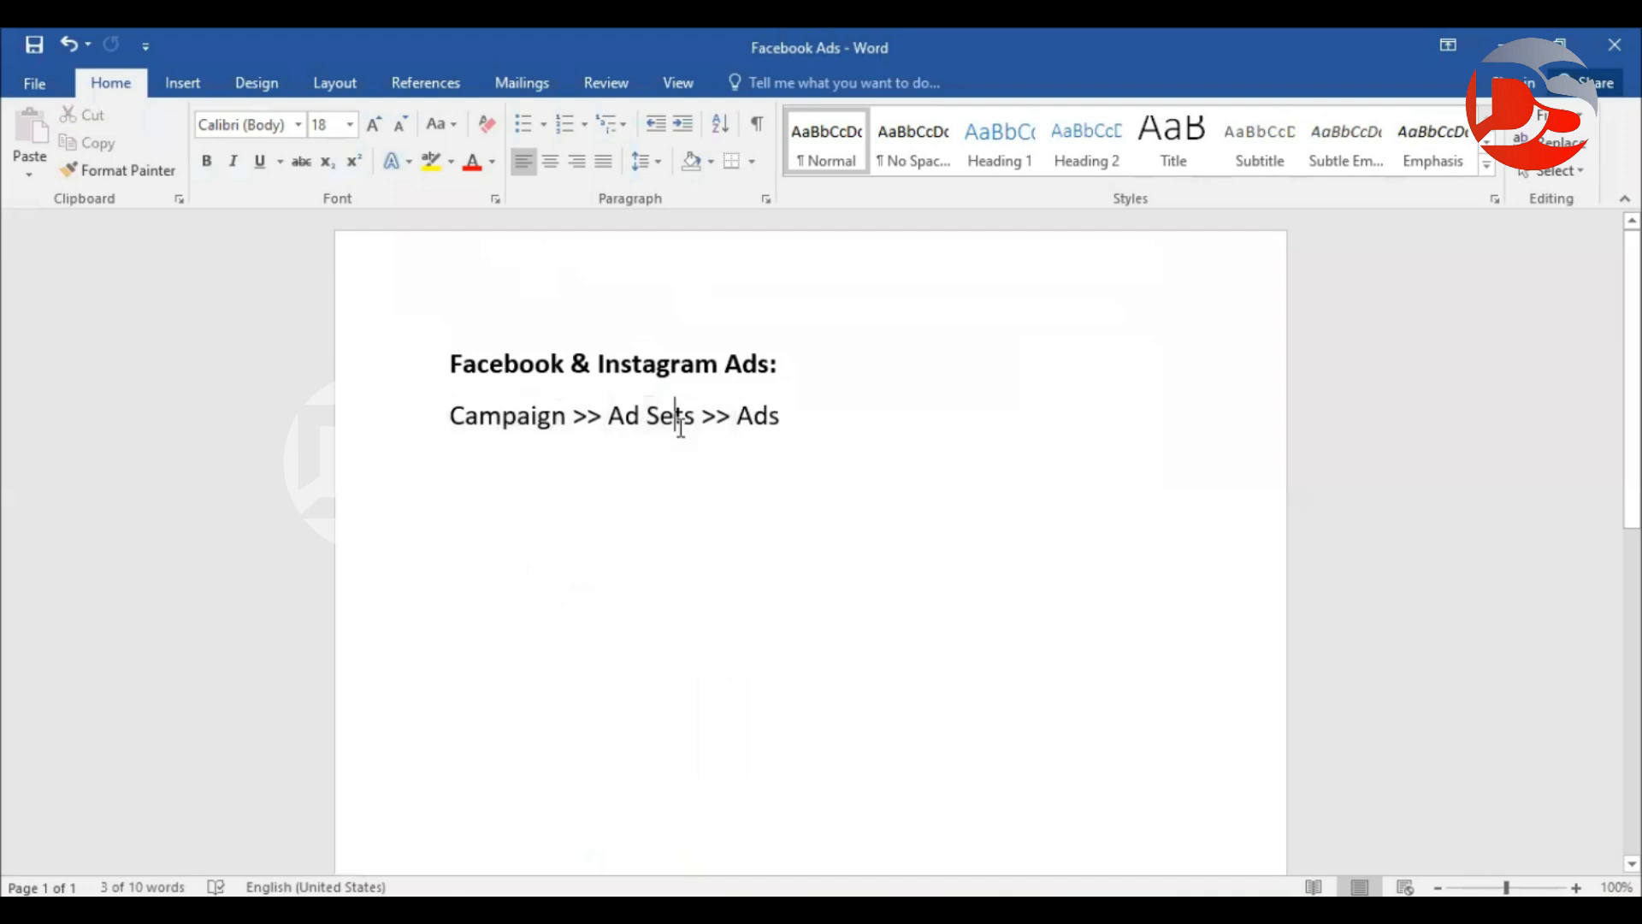
pyautogui.hotkey('alt', 'Tab')
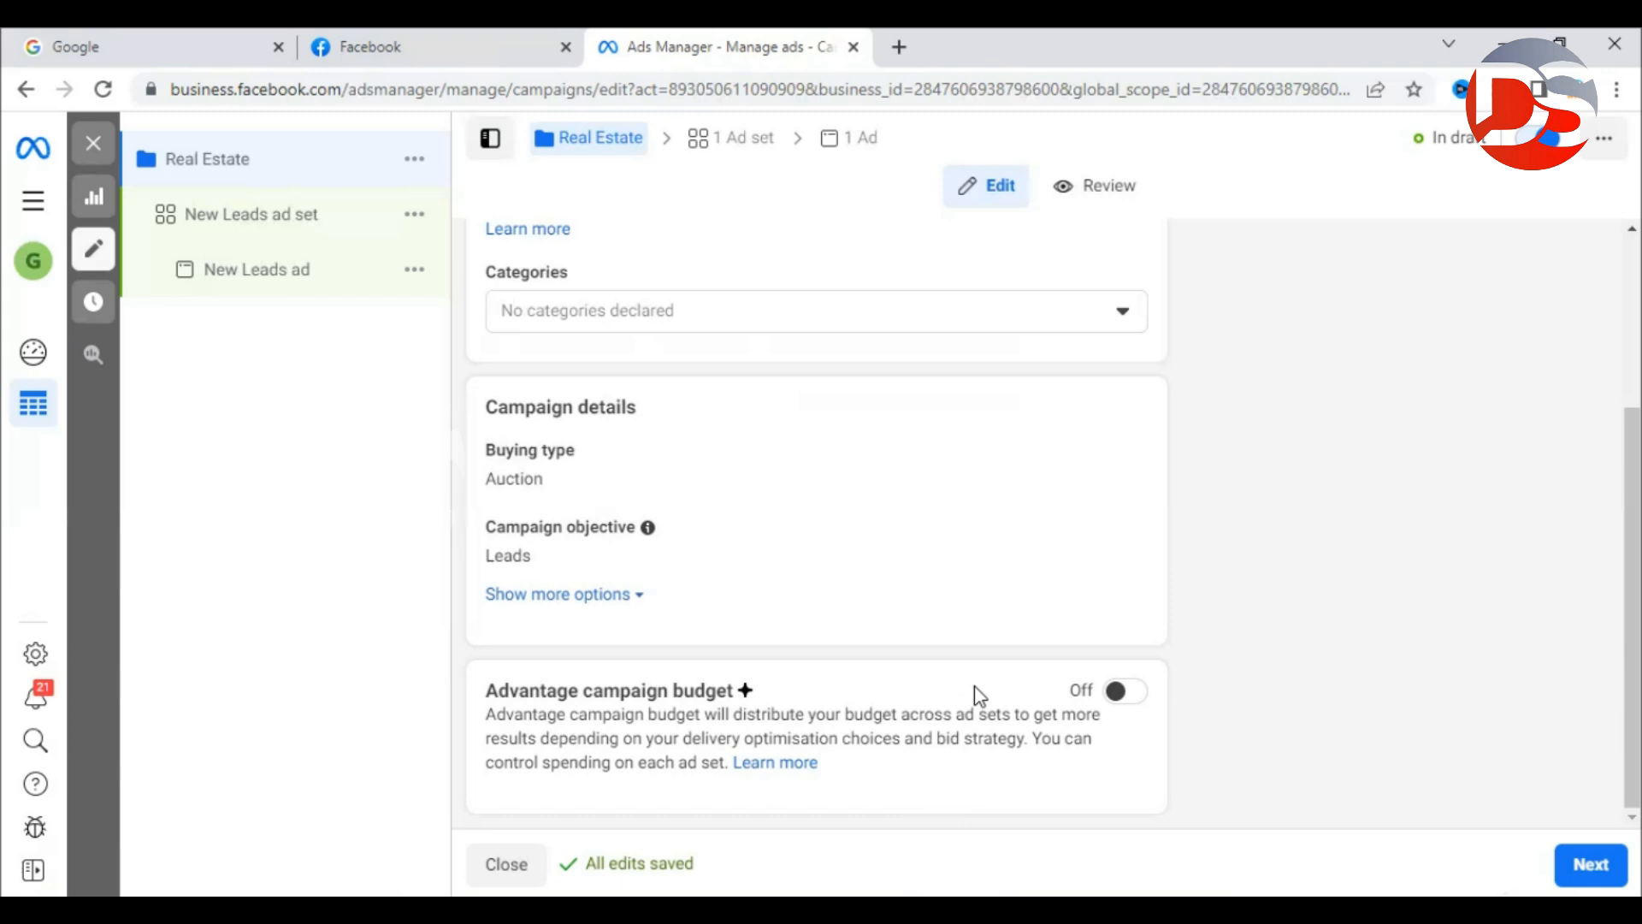
# Turn on Advantage campaign budget, keeping a Daily budget of ₹800.00.
pyautogui.click(1125, 691)
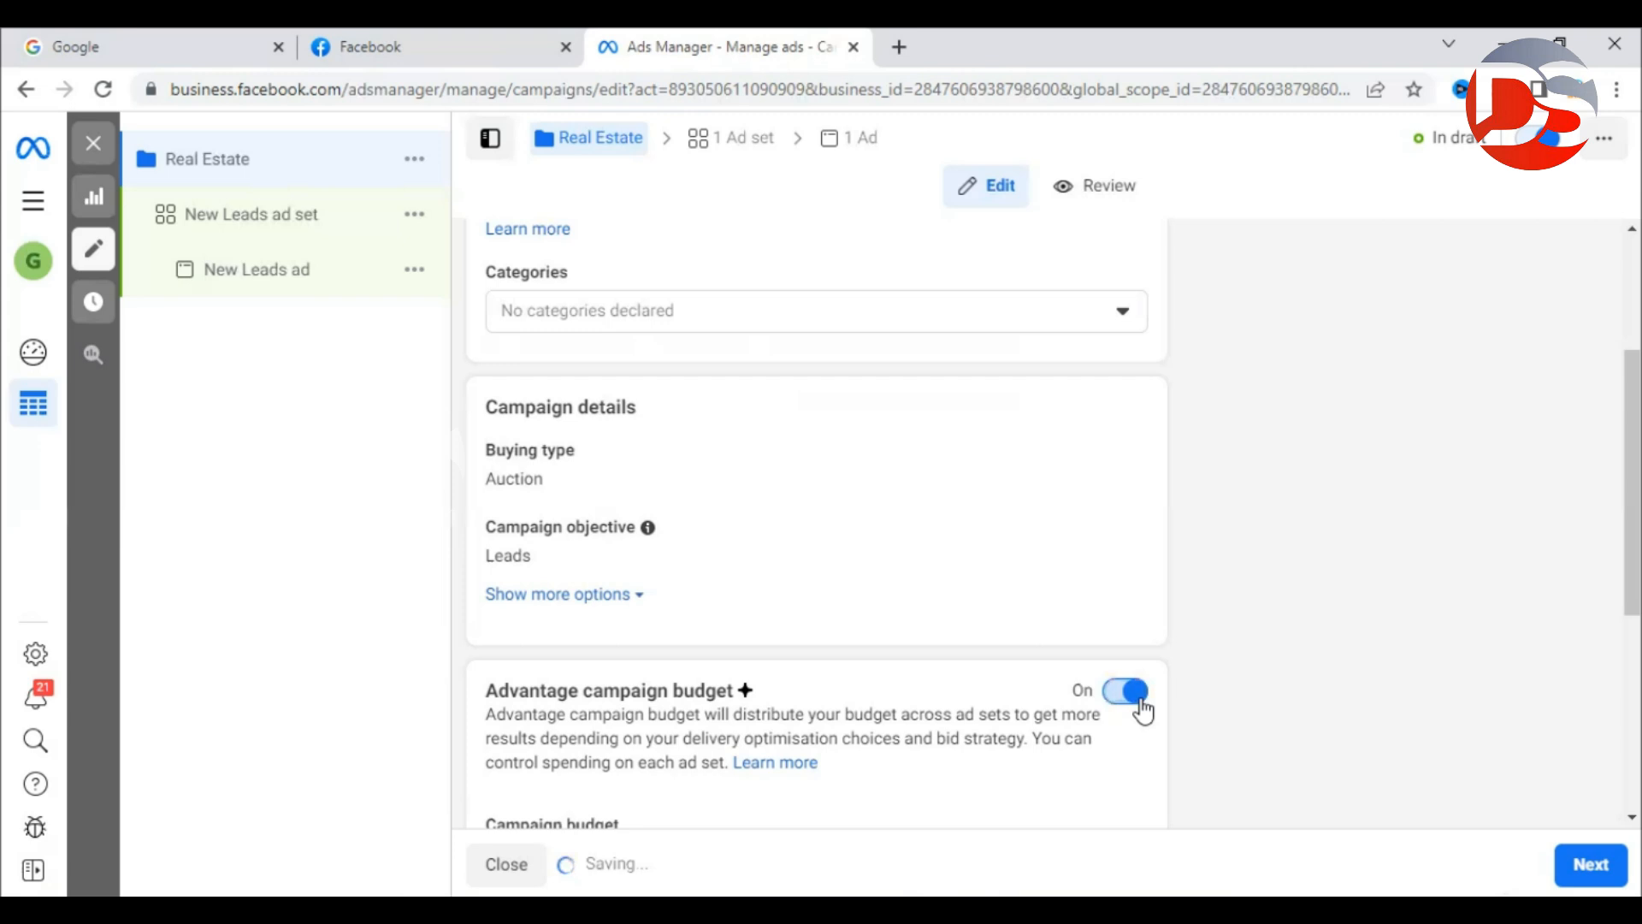
pyautogui.scroll(-5, 1150, 696)
pyautogui.click(605, 422)
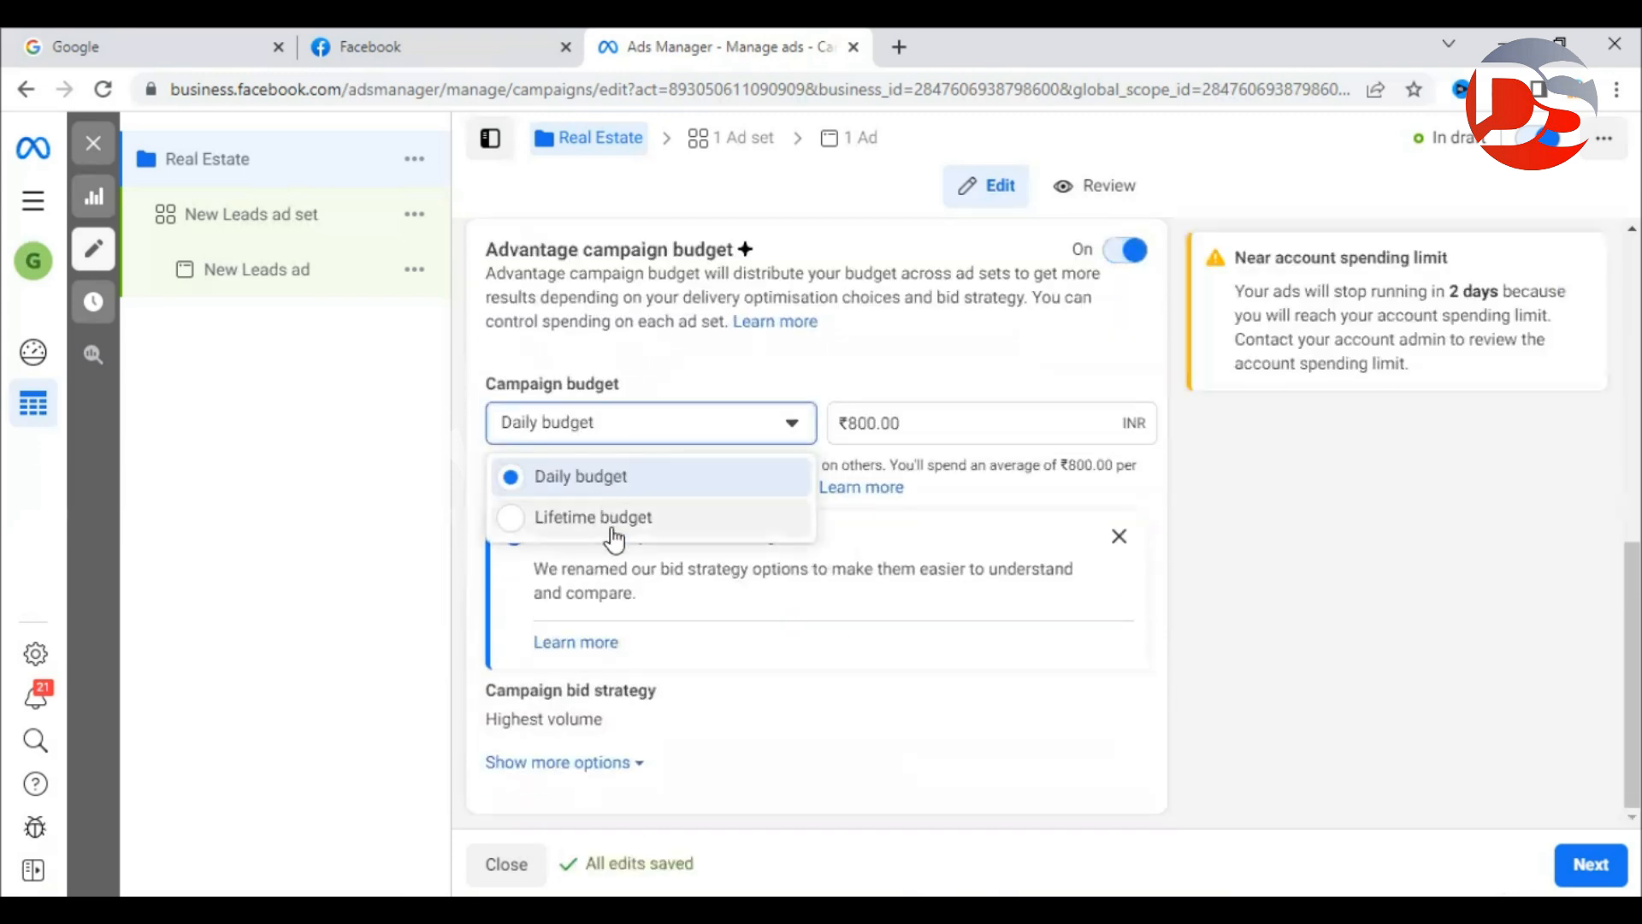
pyautogui.moveTo(940, 428); pyautogui.dragTo(836, 430)
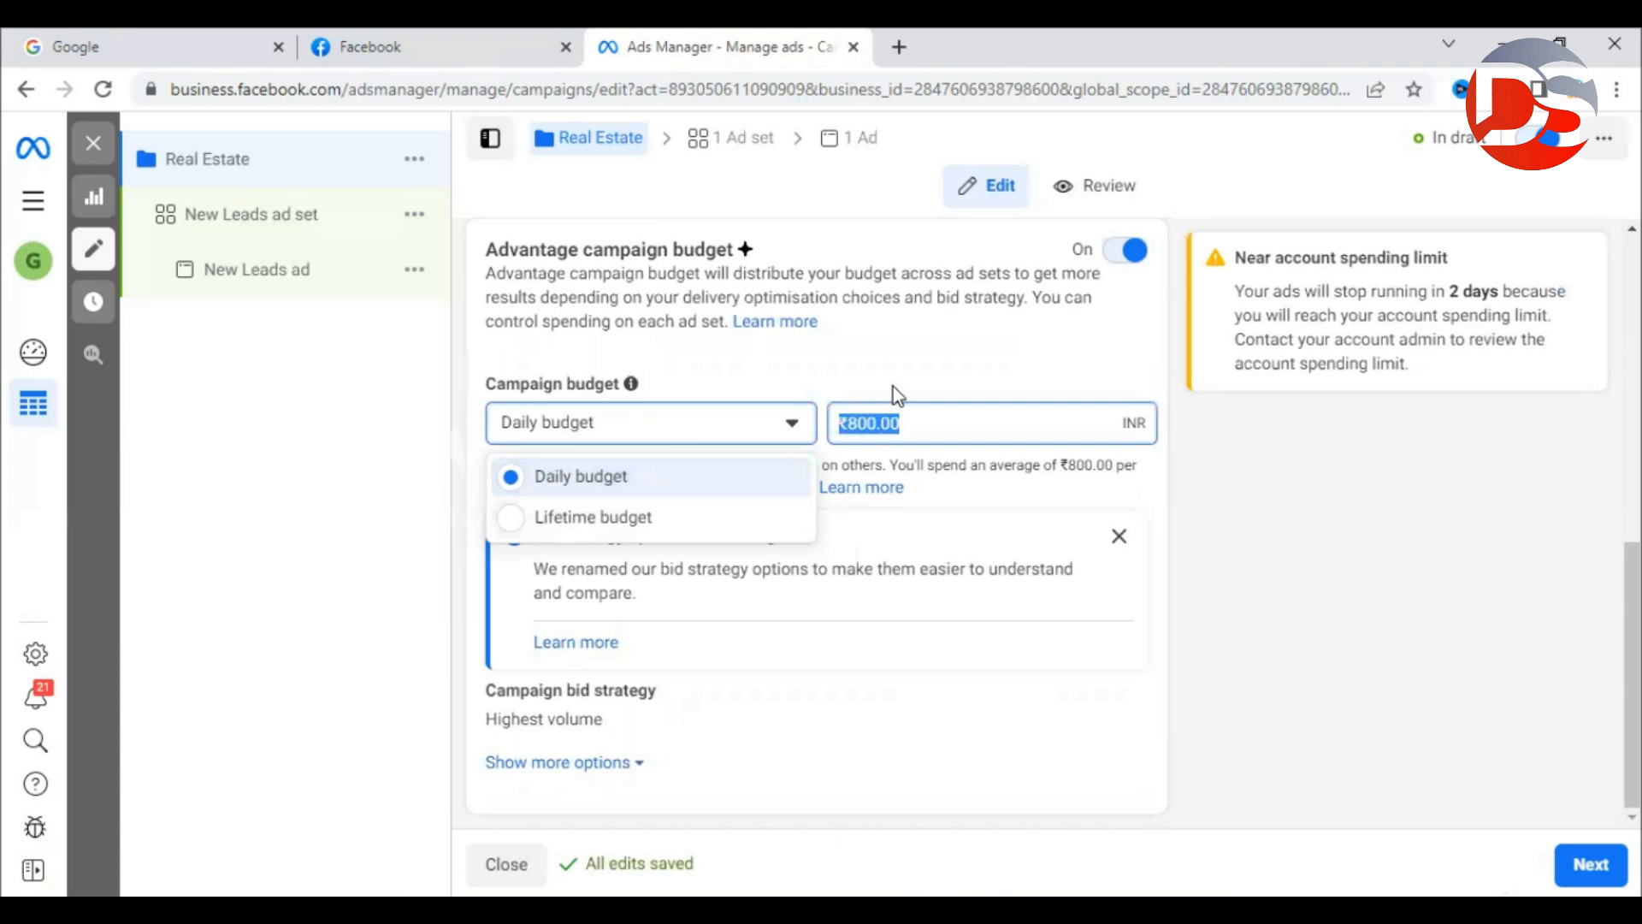
pyautogui.click(979, 428)
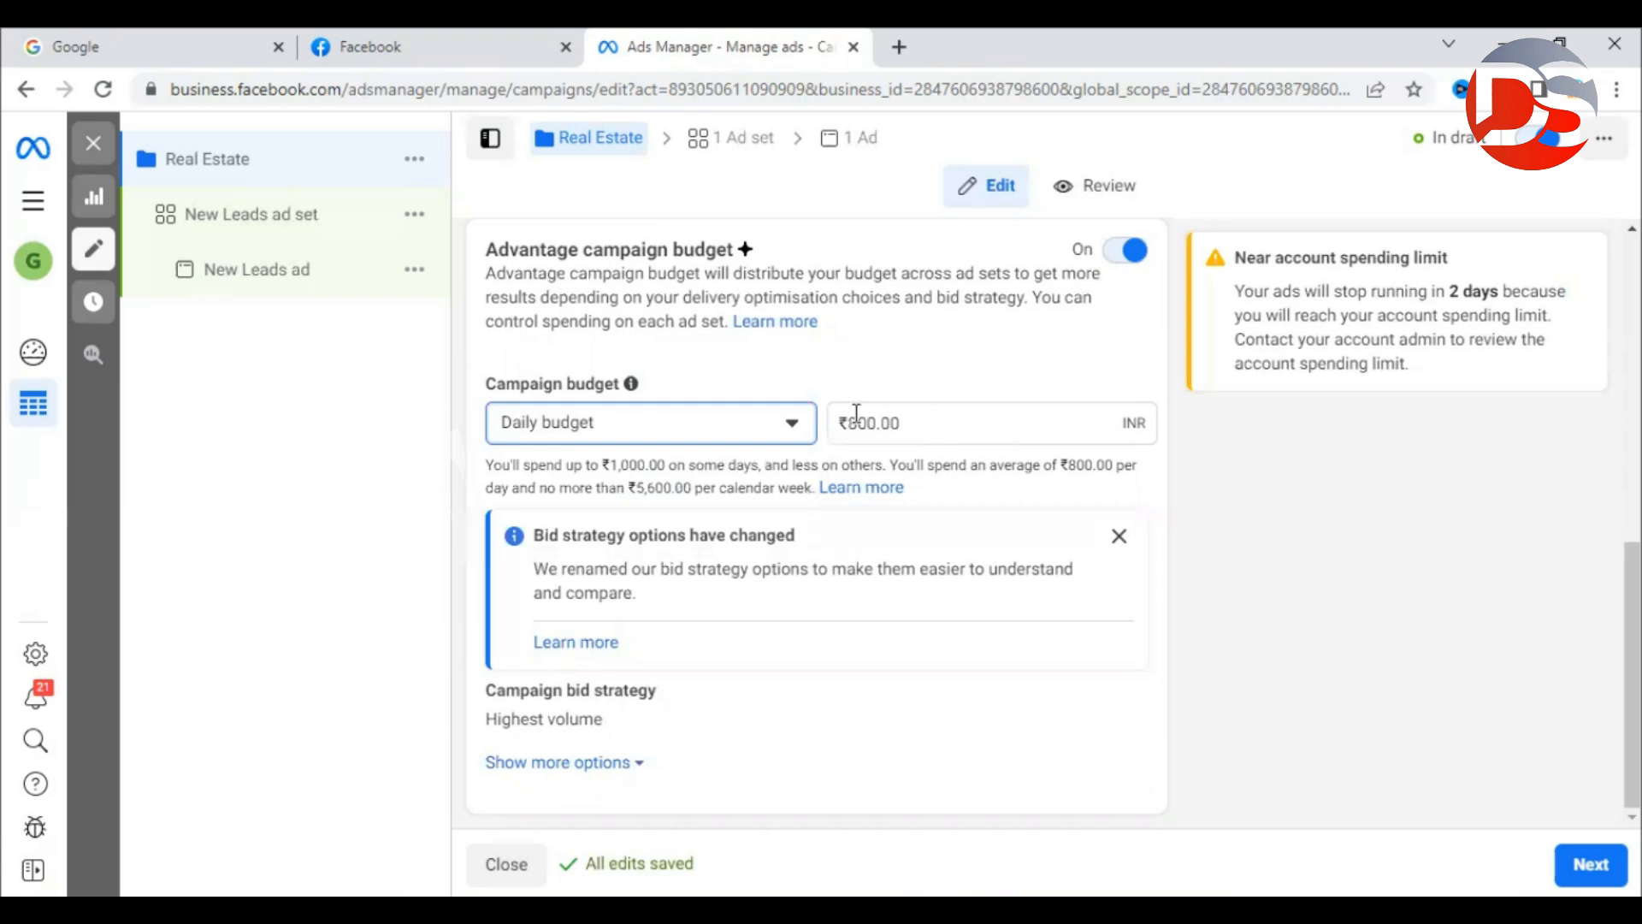
pyautogui.click(764, 428)
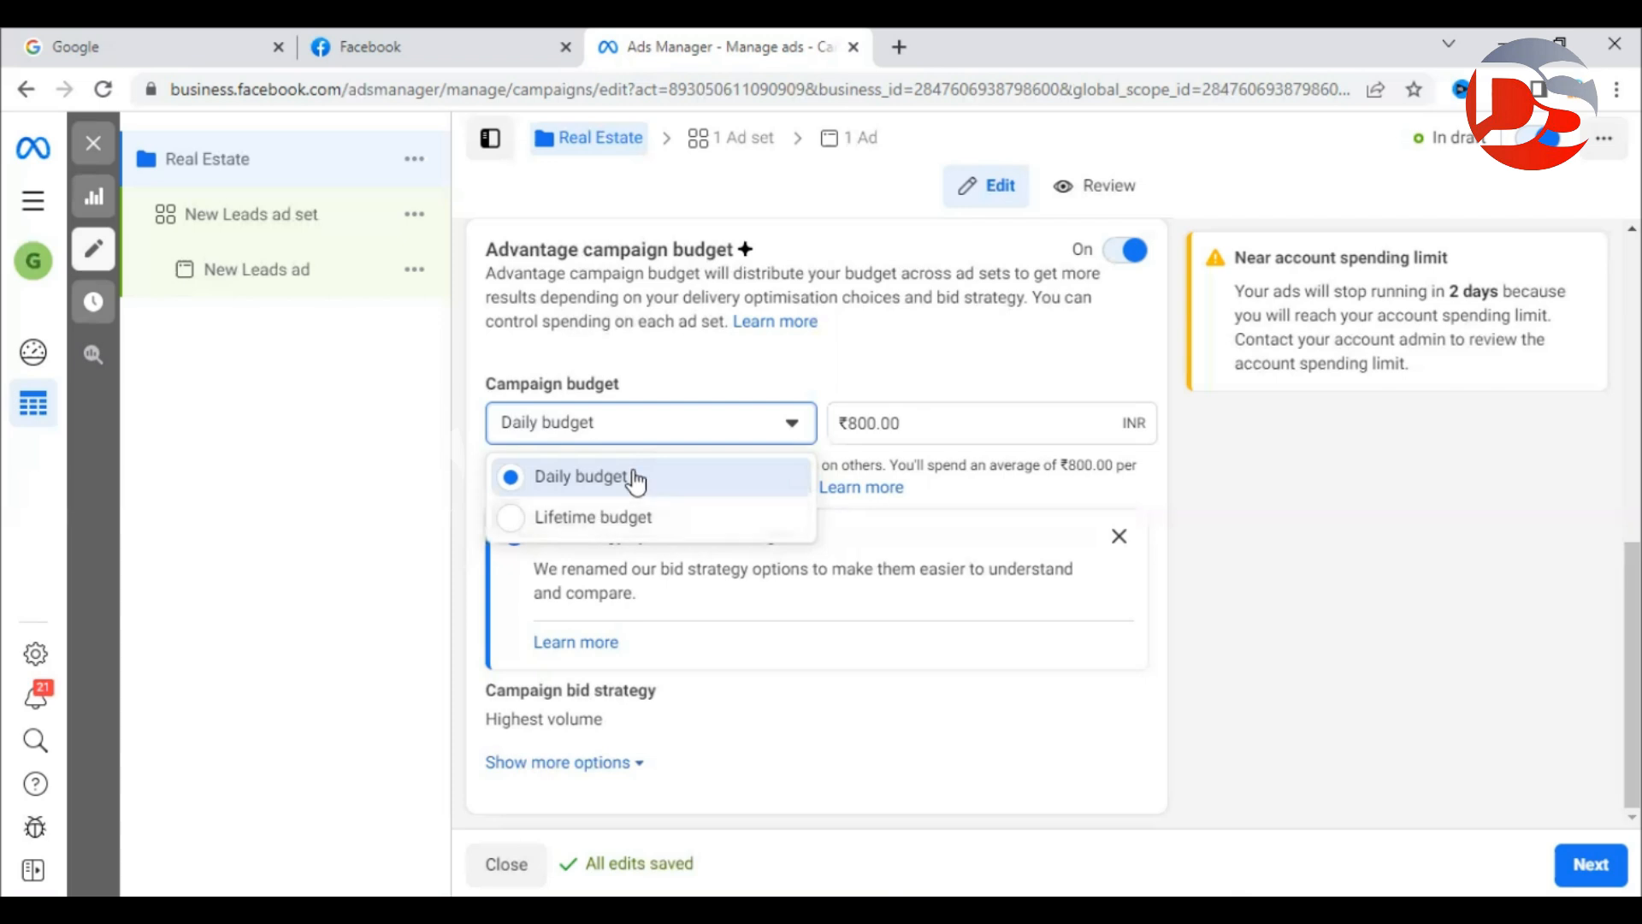
pyautogui.click(857, 426)
pyautogui.click(1339, 617)
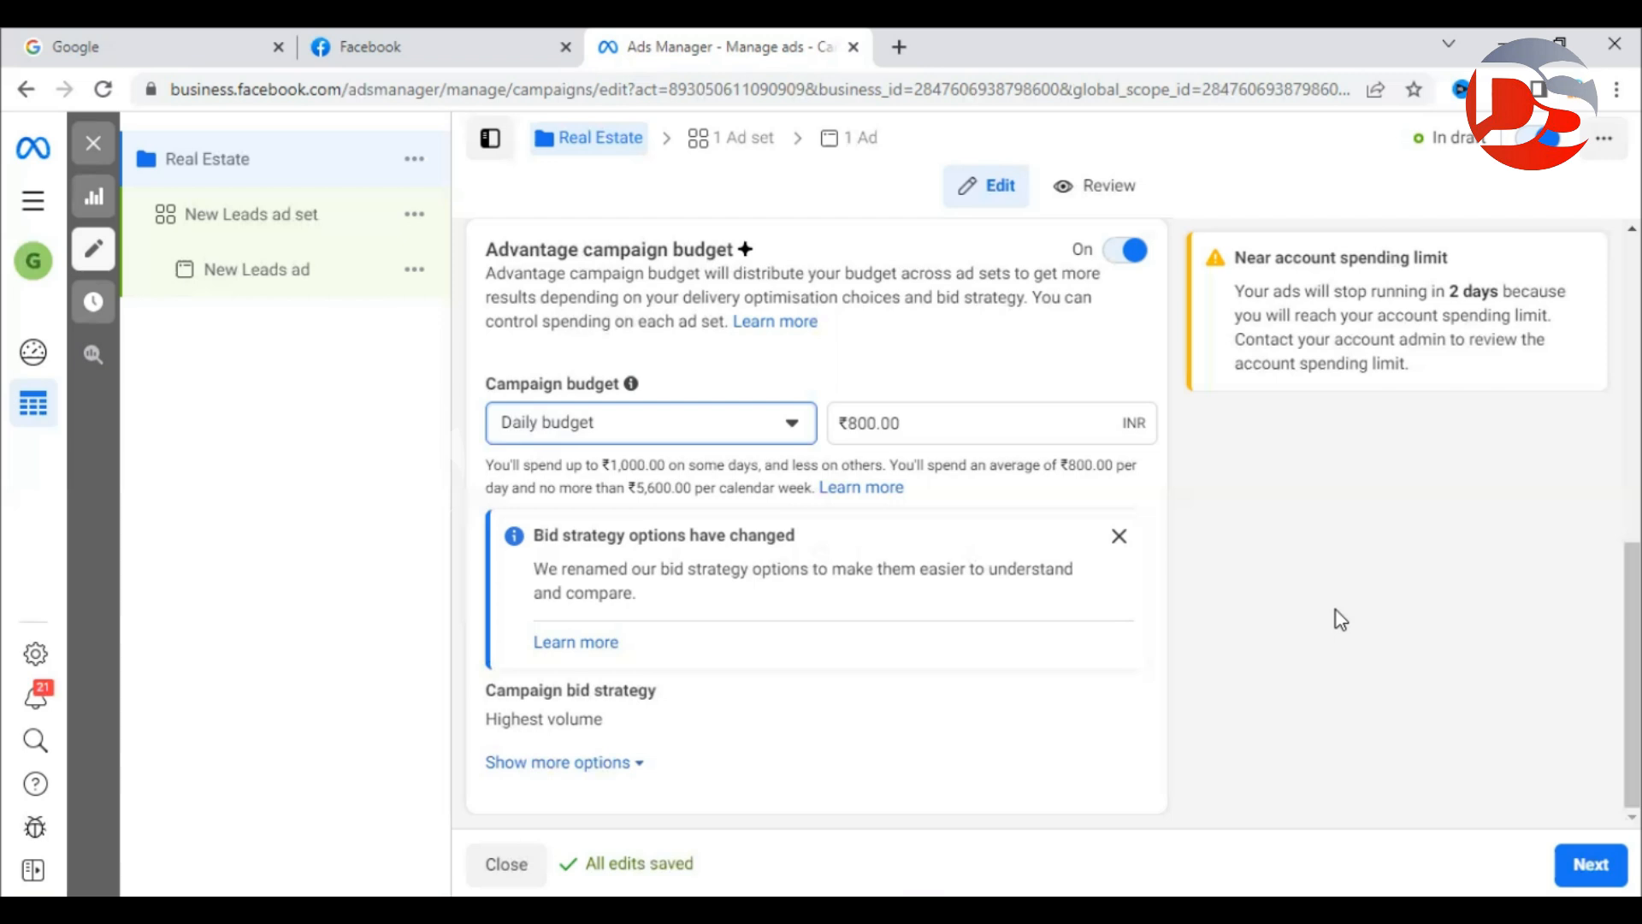
# Recheck the budget type list, leaving Daily budget, then highlight 'Ad Sets' in the Word notes.
pyautogui.click(695, 446)
pyautogui.click(1302, 550)
pyautogui.click(637, 419)
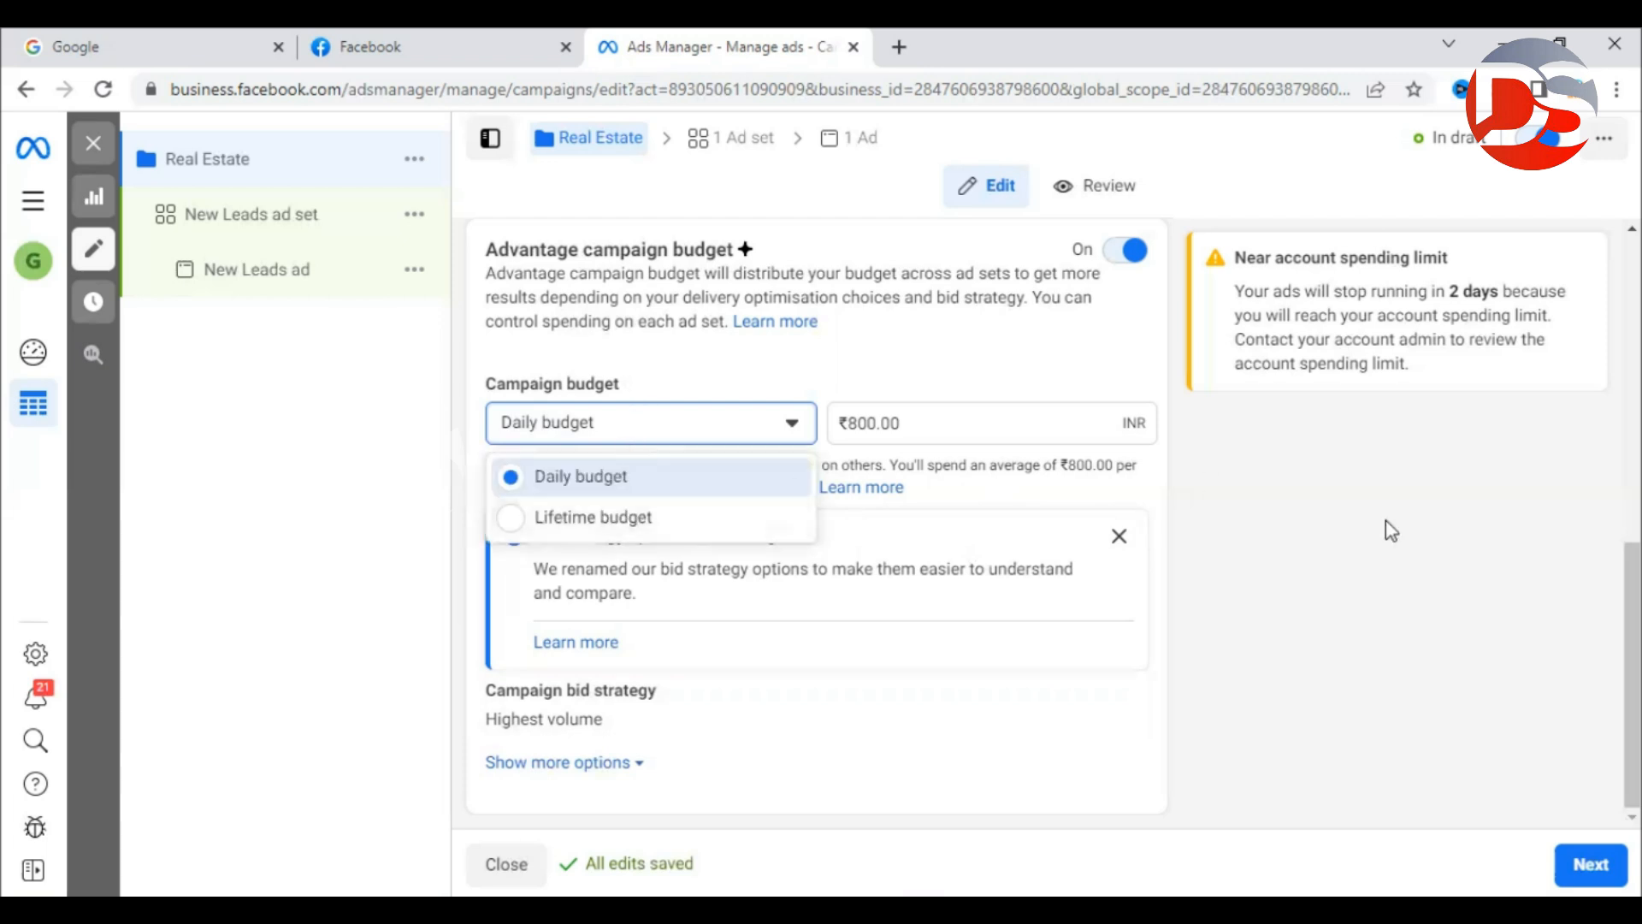
pyautogui.click(1429, 539)
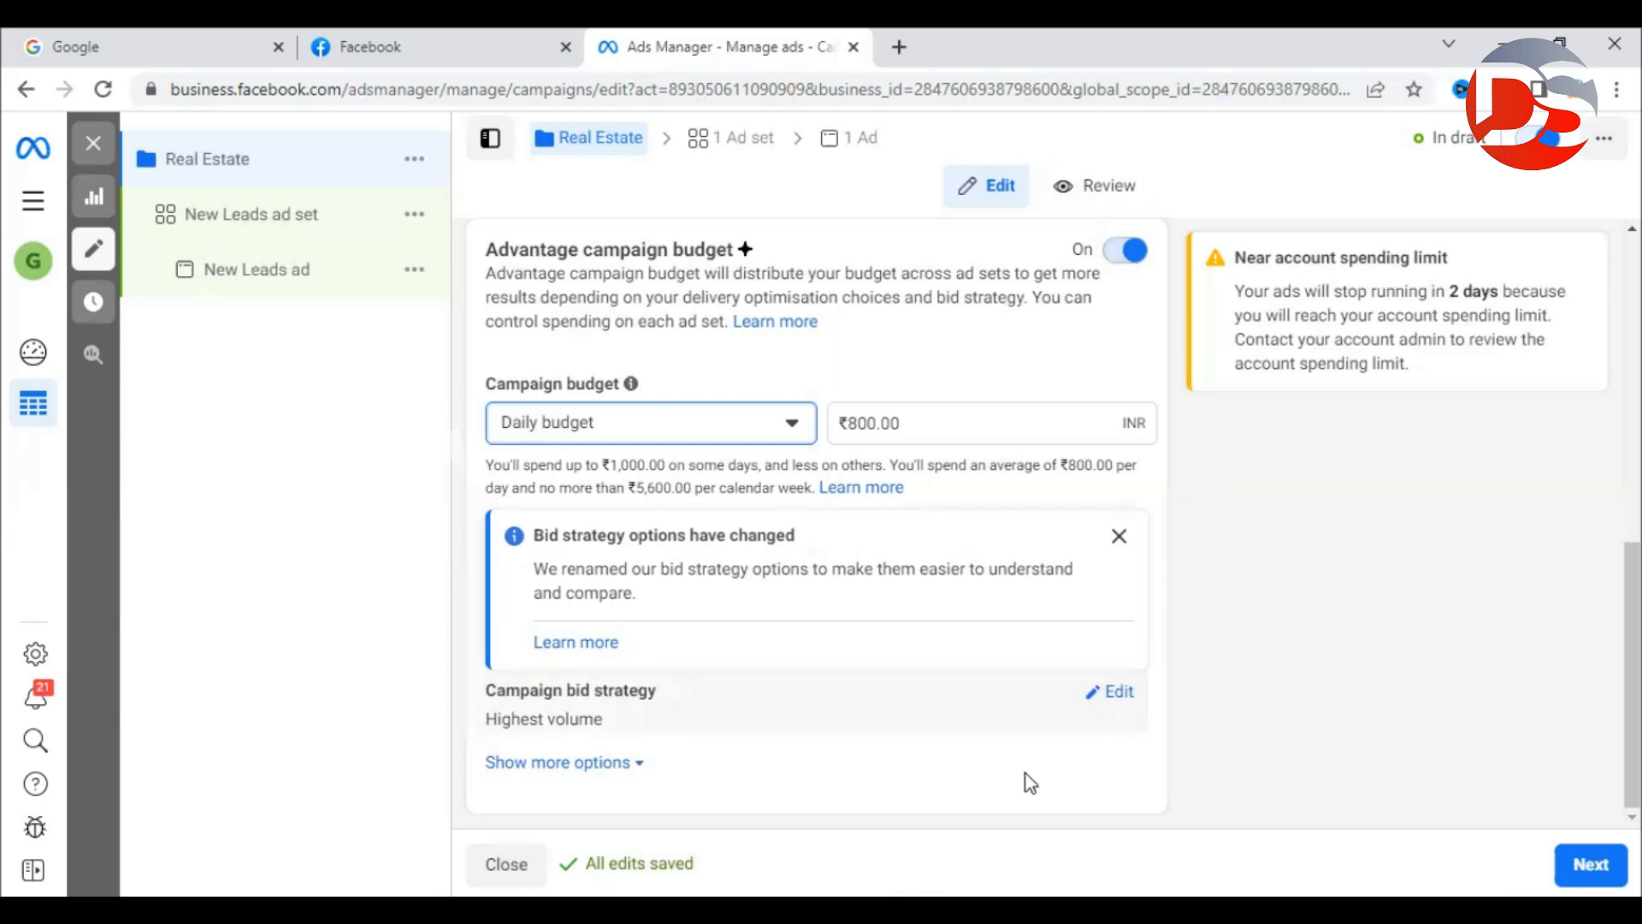
pyautogui.click(992, 909)
pyautogui.moveTo(699, 419); pyautogui.dragTo(612, 419)
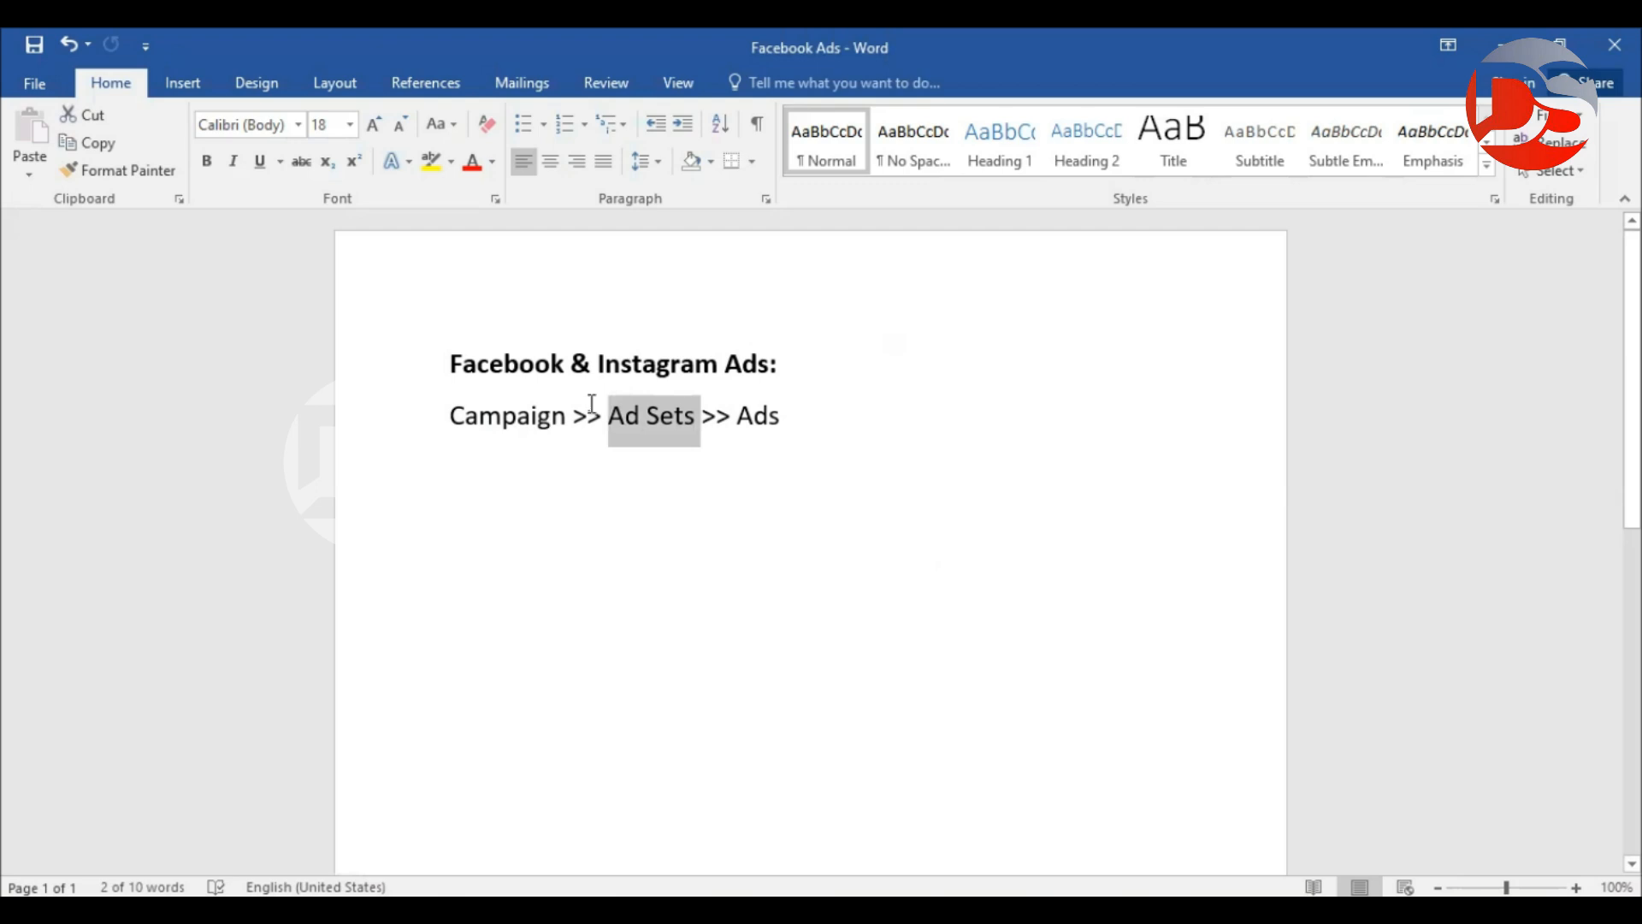
# Repeatedly highlight 'Ad Sets' in the Word outline while explaining, then return to Ads Manager.
pyautogui.click(660, 439)
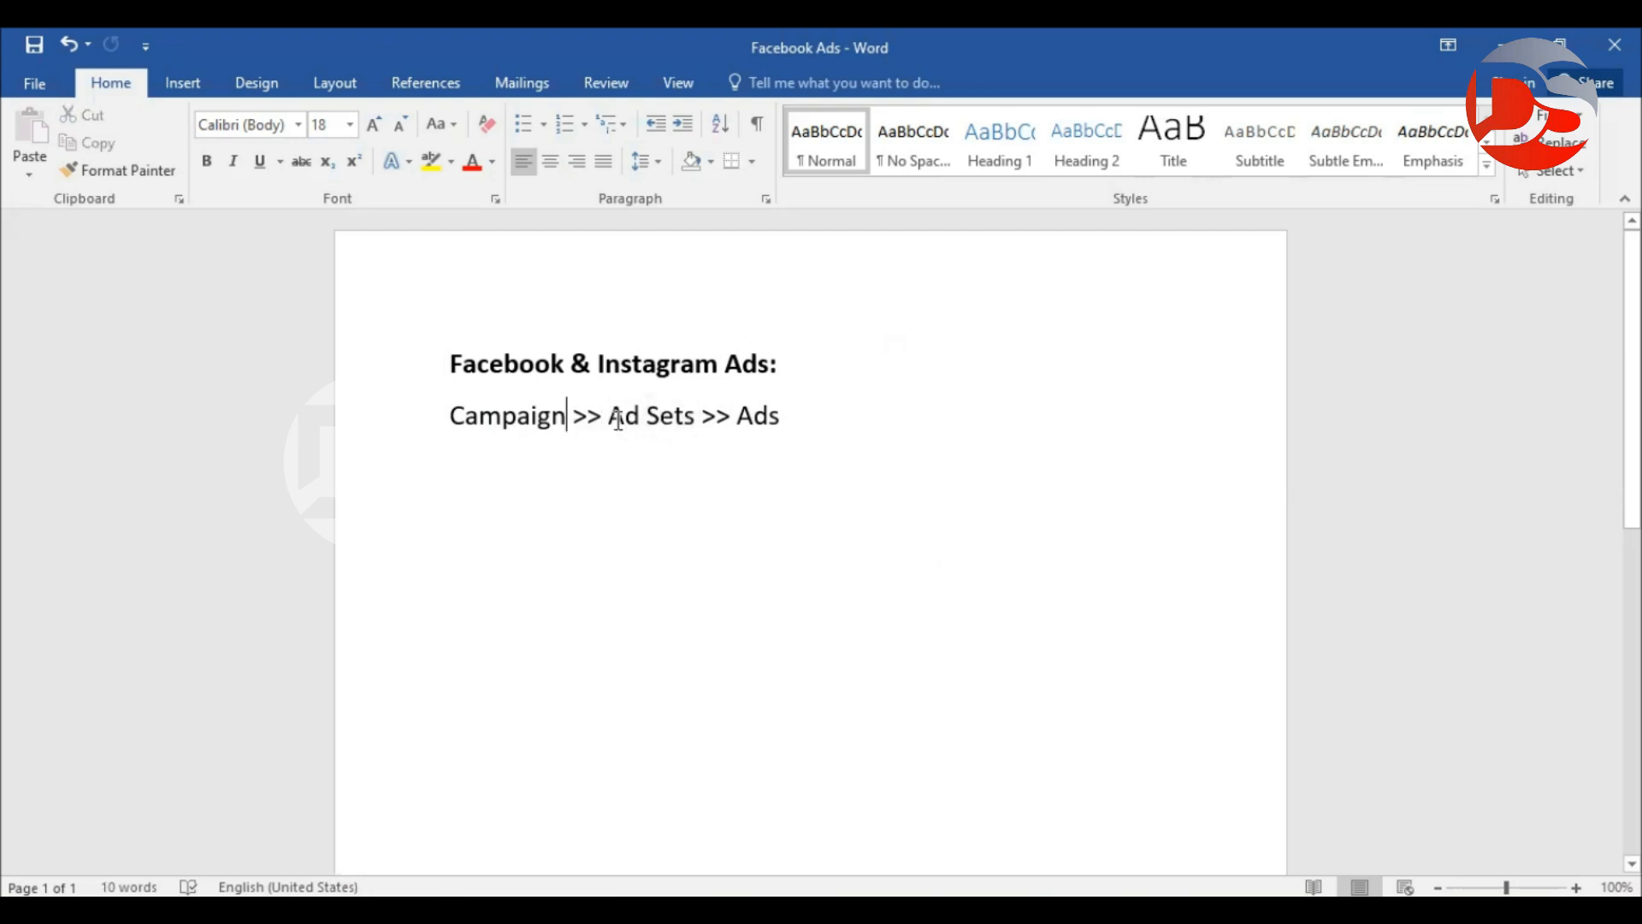
pyautogui.moveTo(613, 419); pyautogui.dragTo(700, 419)
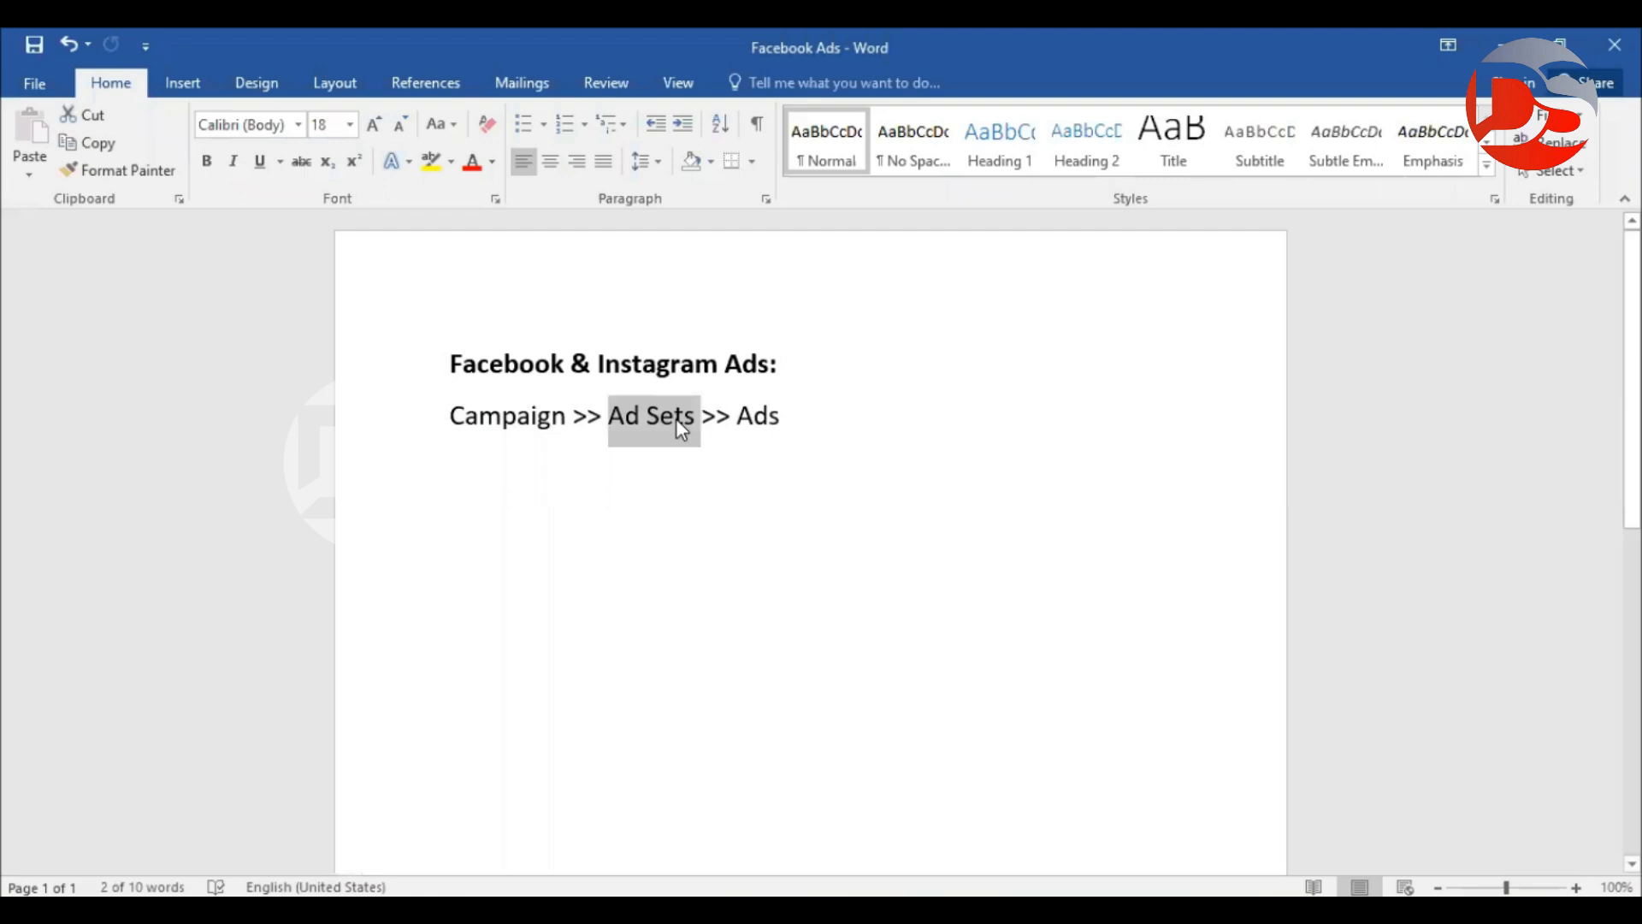
pyautogui.click(695, 417)
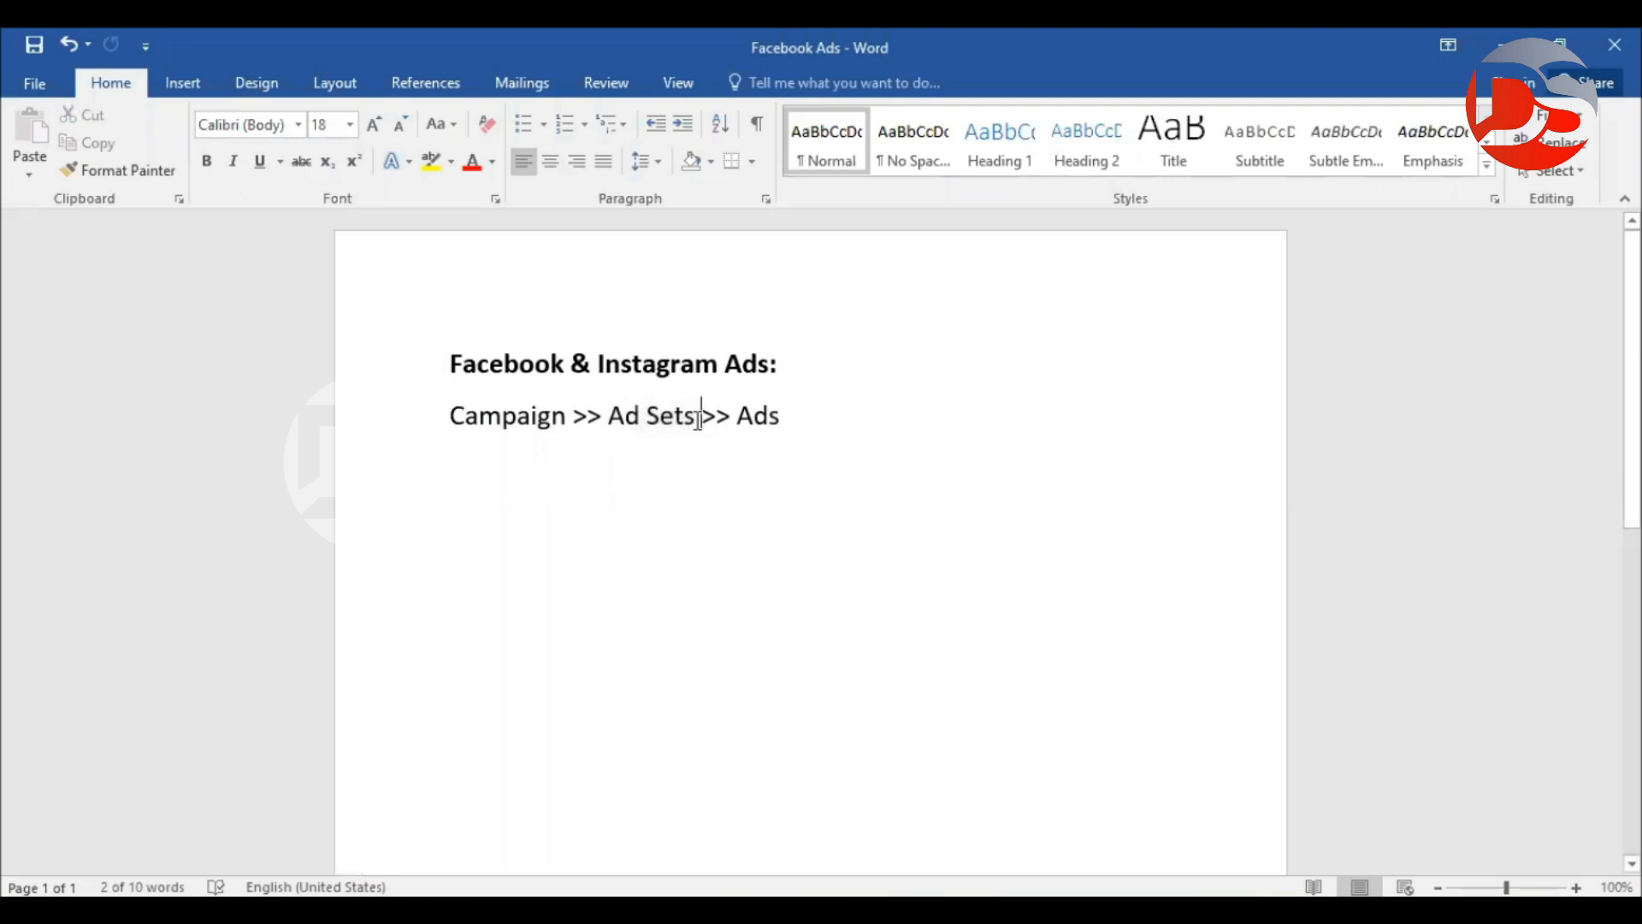
pyautogui.moveTo(693, 419); pyautogui.dragTo(618, 421)
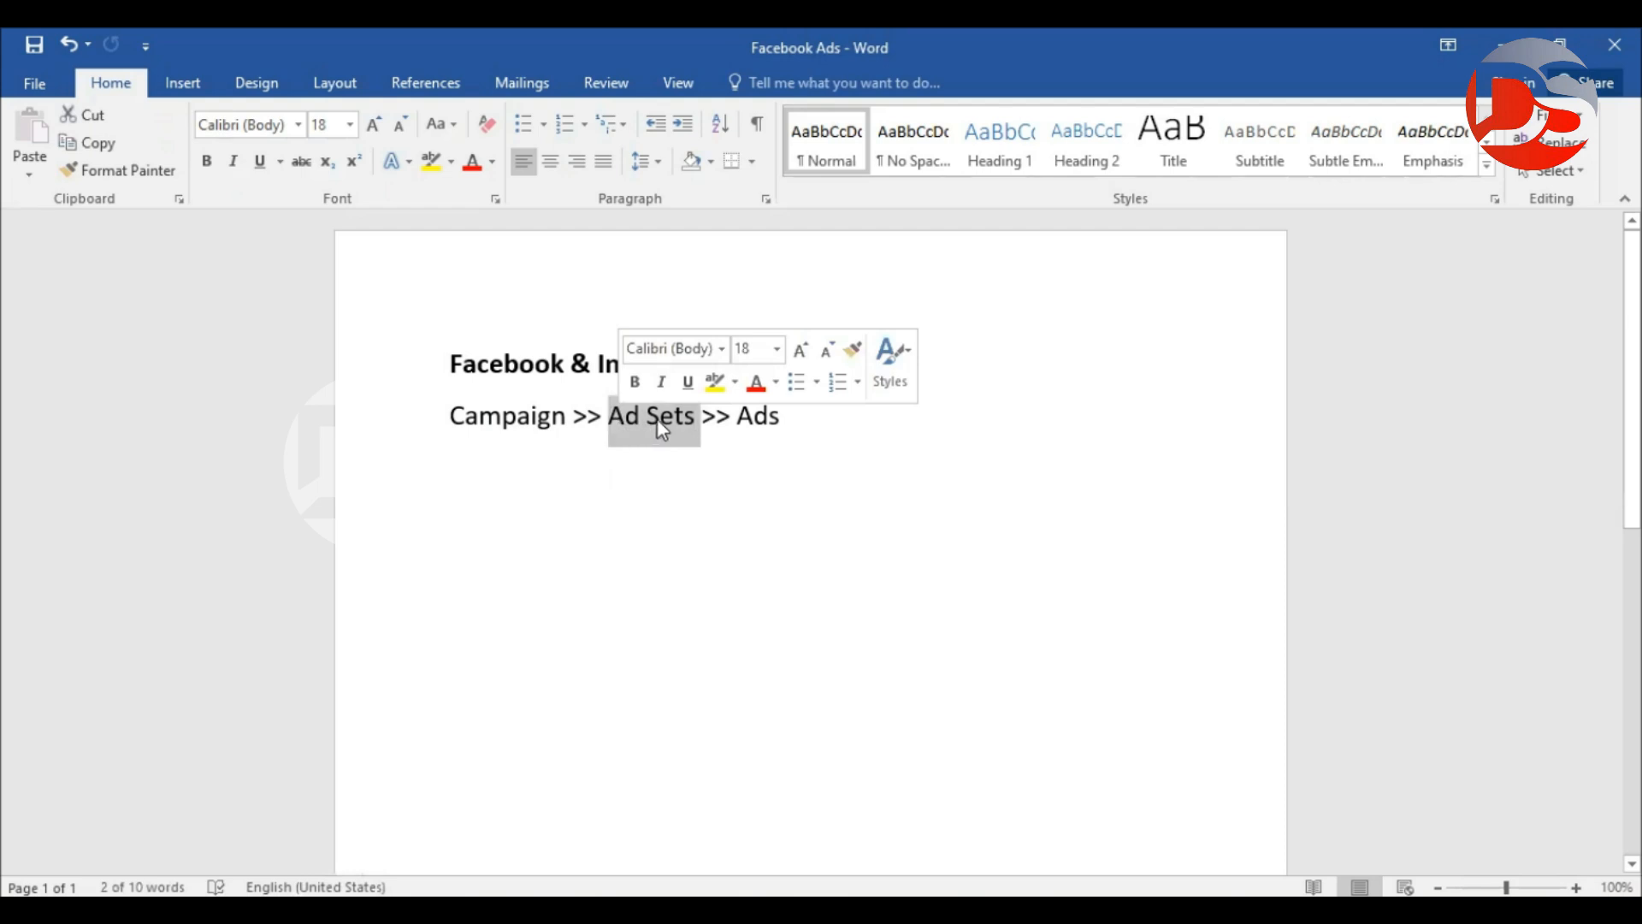
pyautogui.click(620, 417)
pyautogui.moveTo(608, 416); pyautogui.dragTo(703, 416)
pyautogui.click(730, 476)
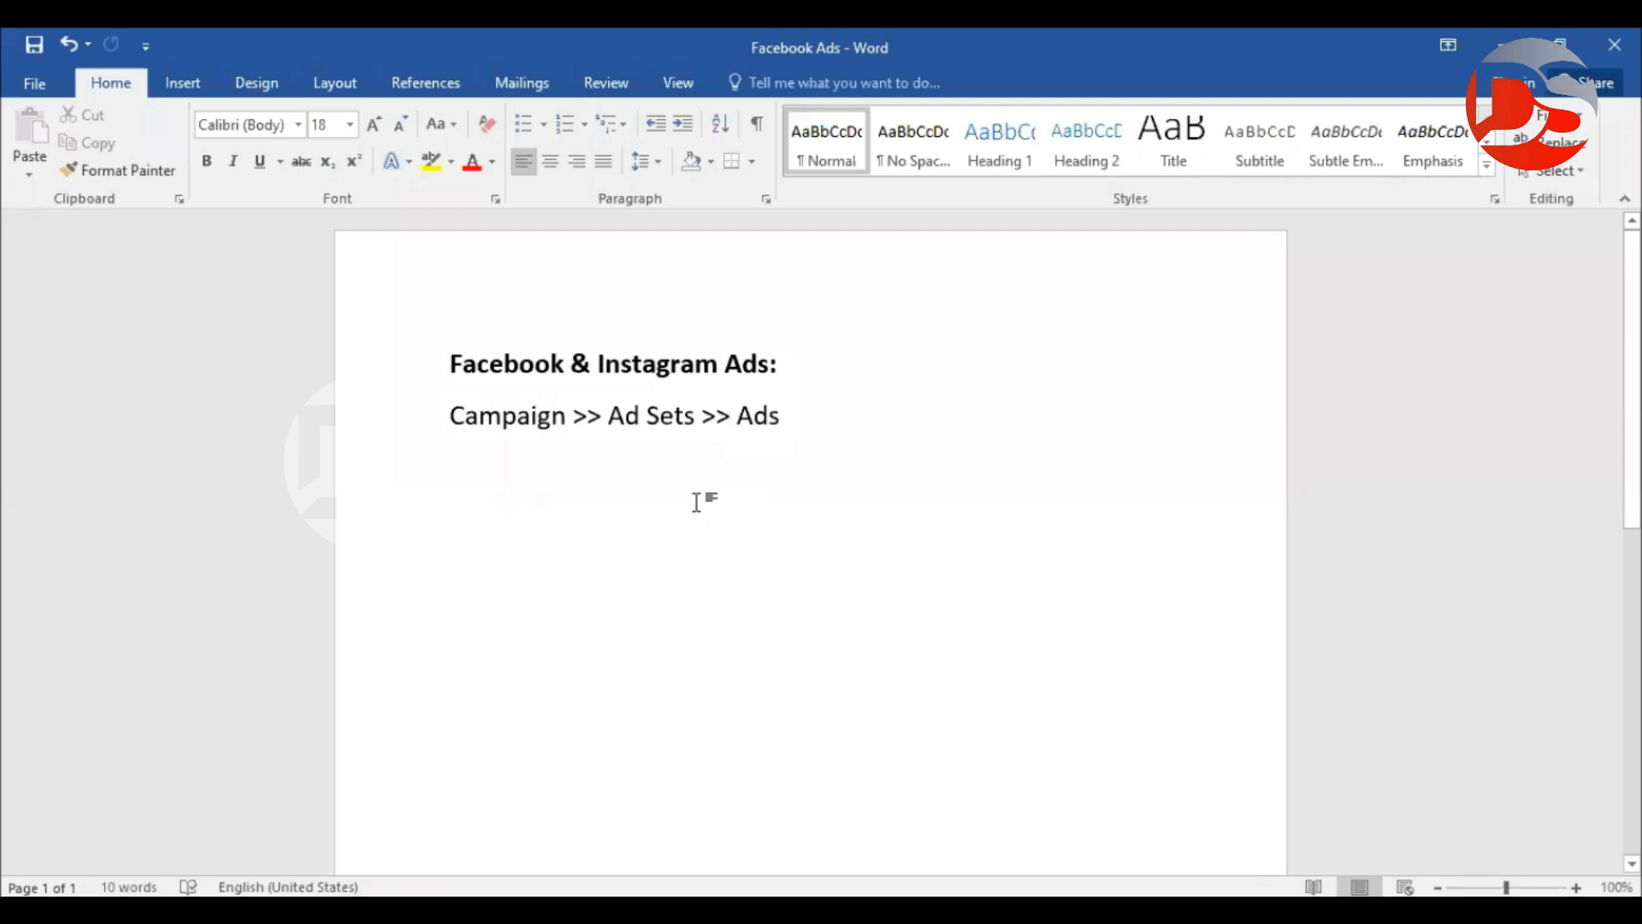
pyautogui.moveTo(566, 424); pyautogui.dragTo(454, 430)
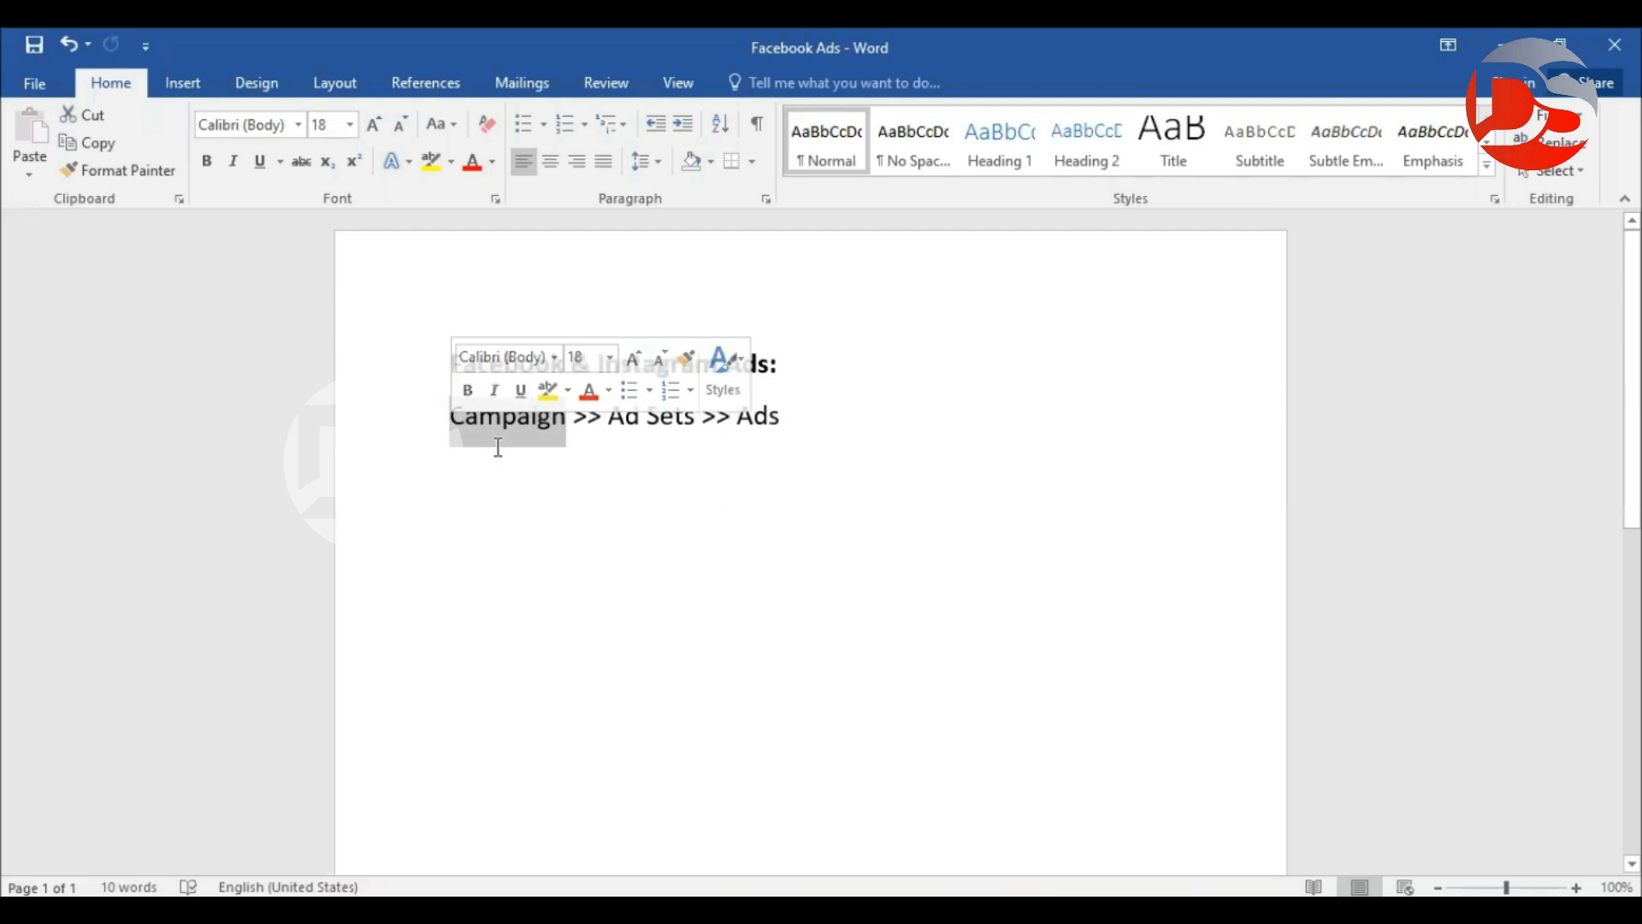
pyautogui.moveTo(608, 419); pyautogui.dragTo(698, 418)
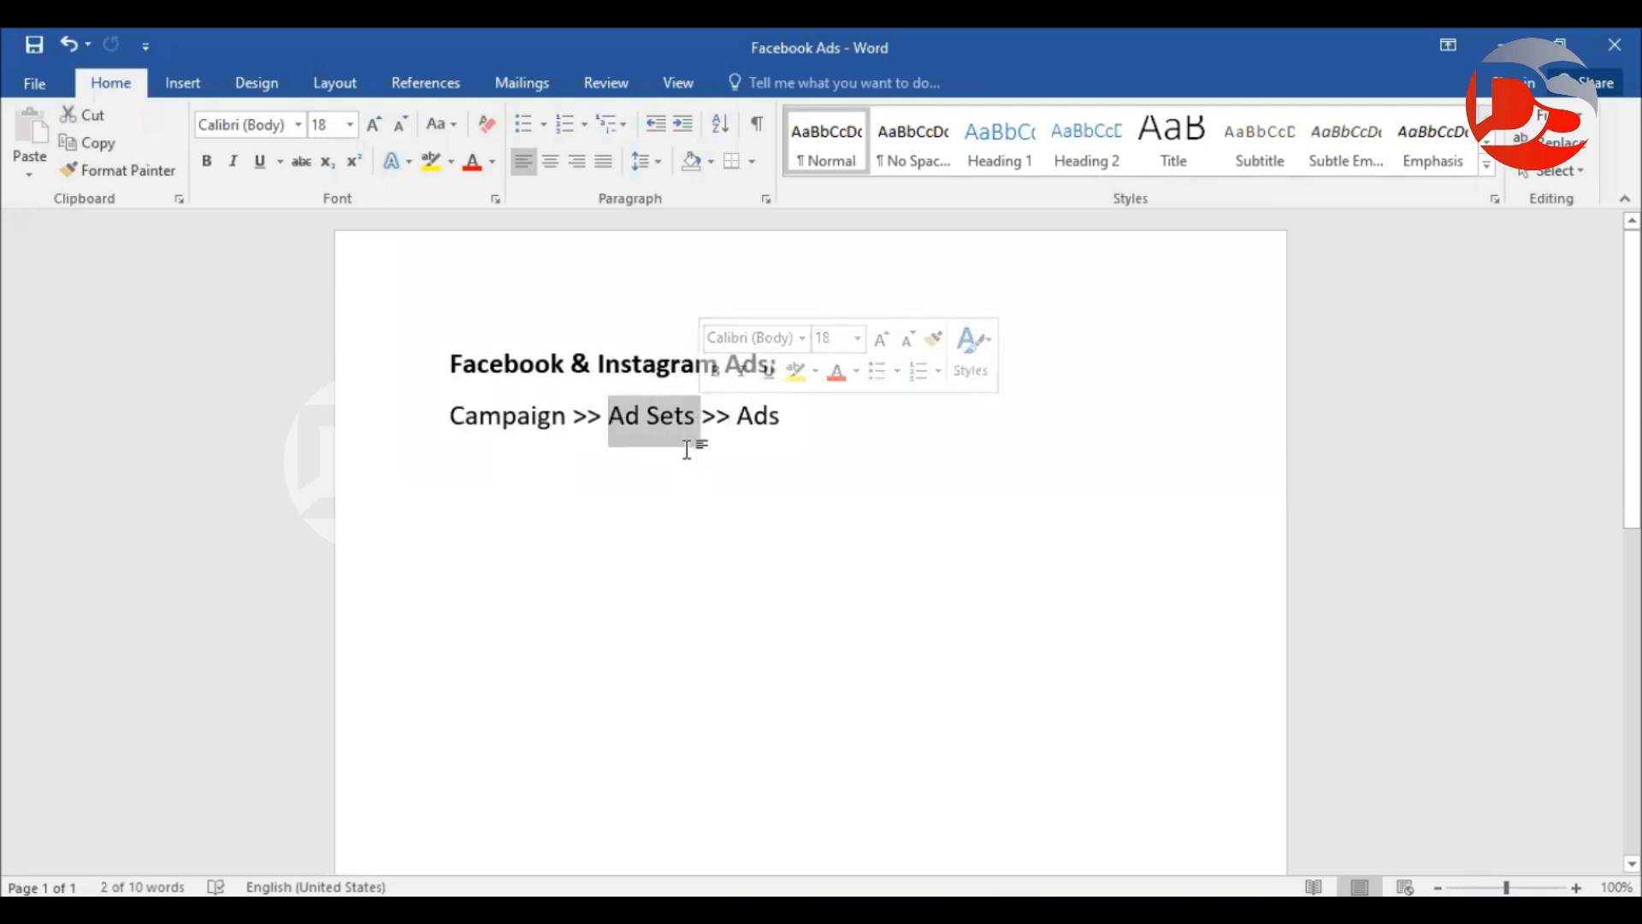
pyautogui.click(568, 417)
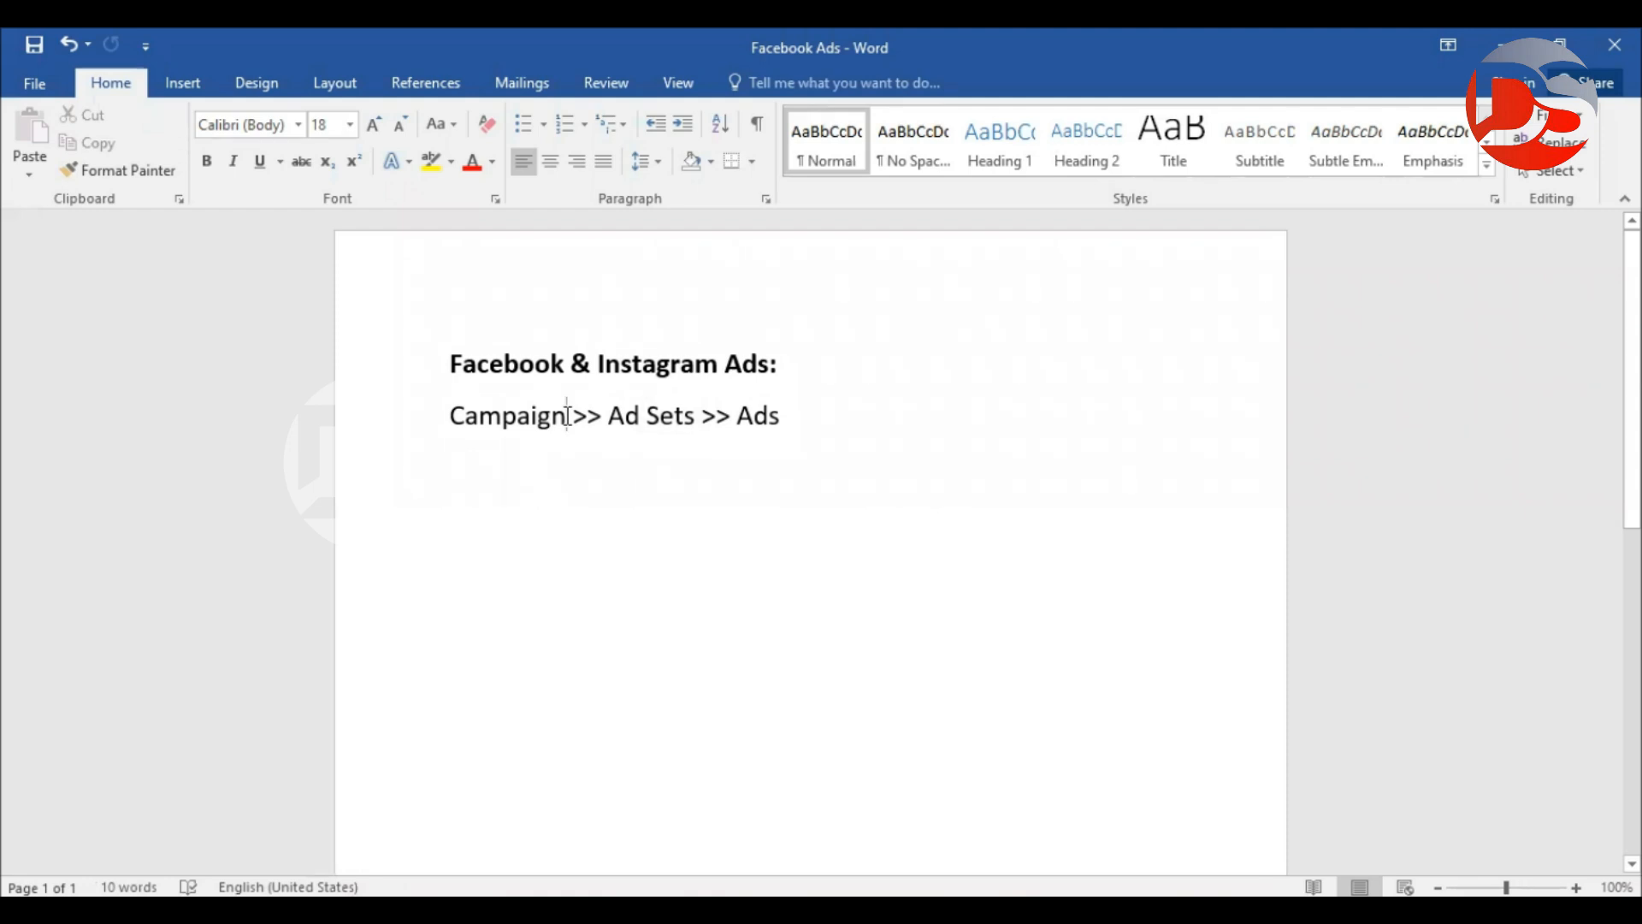
pyautogui.moveTo(609, 419); pyautogui.dragTo(694, 427)
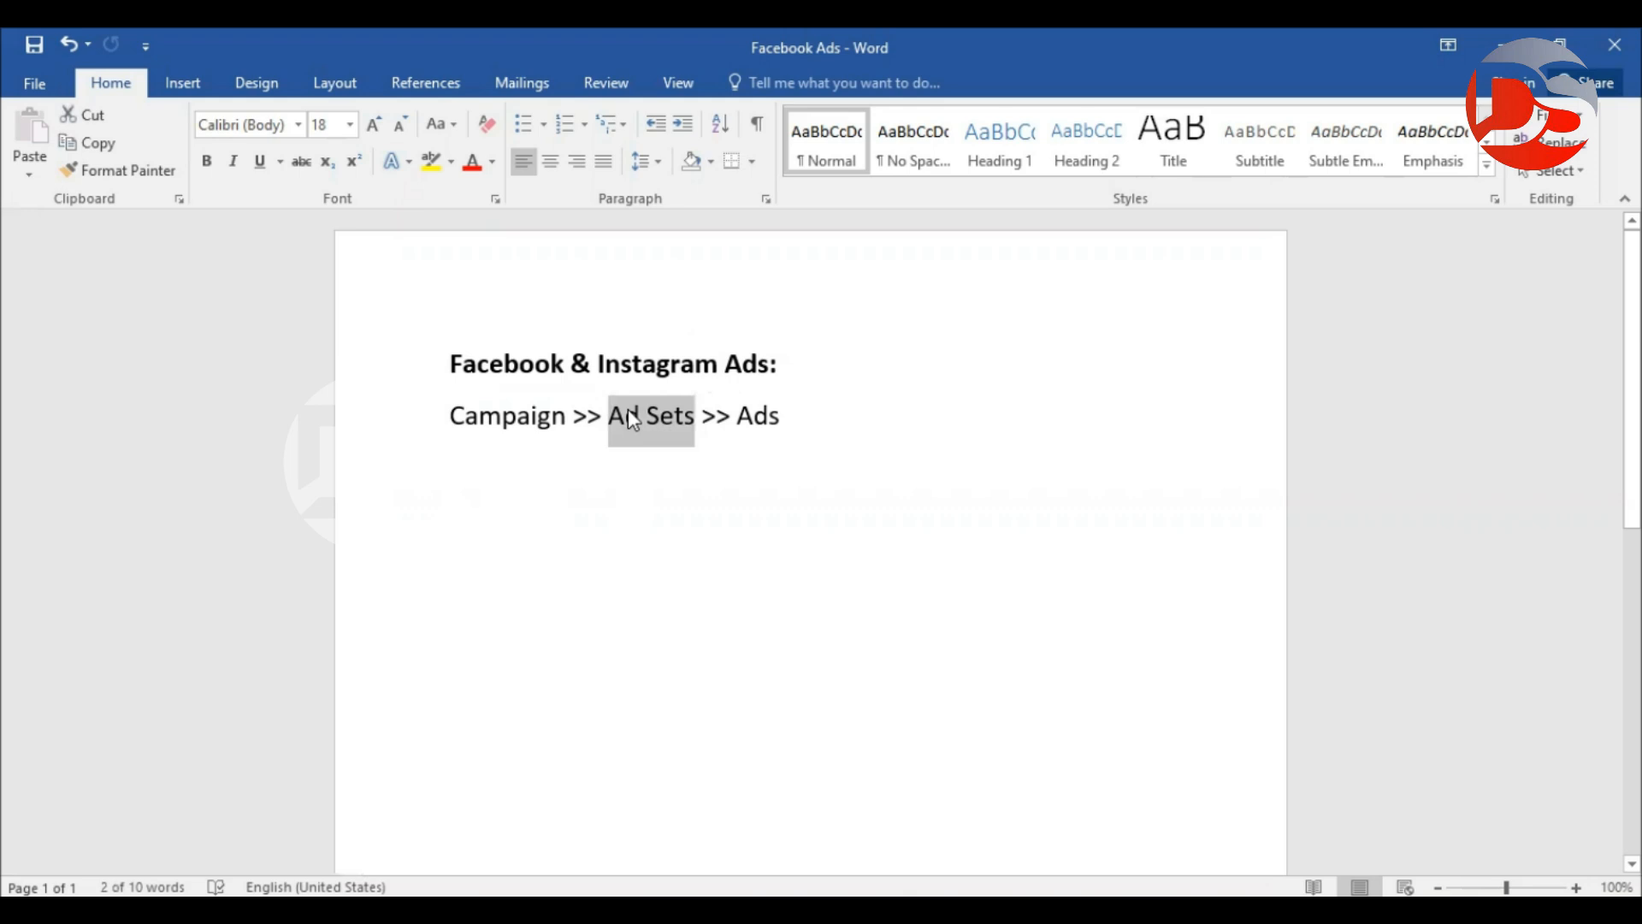
pyautogui.click(839, 587)
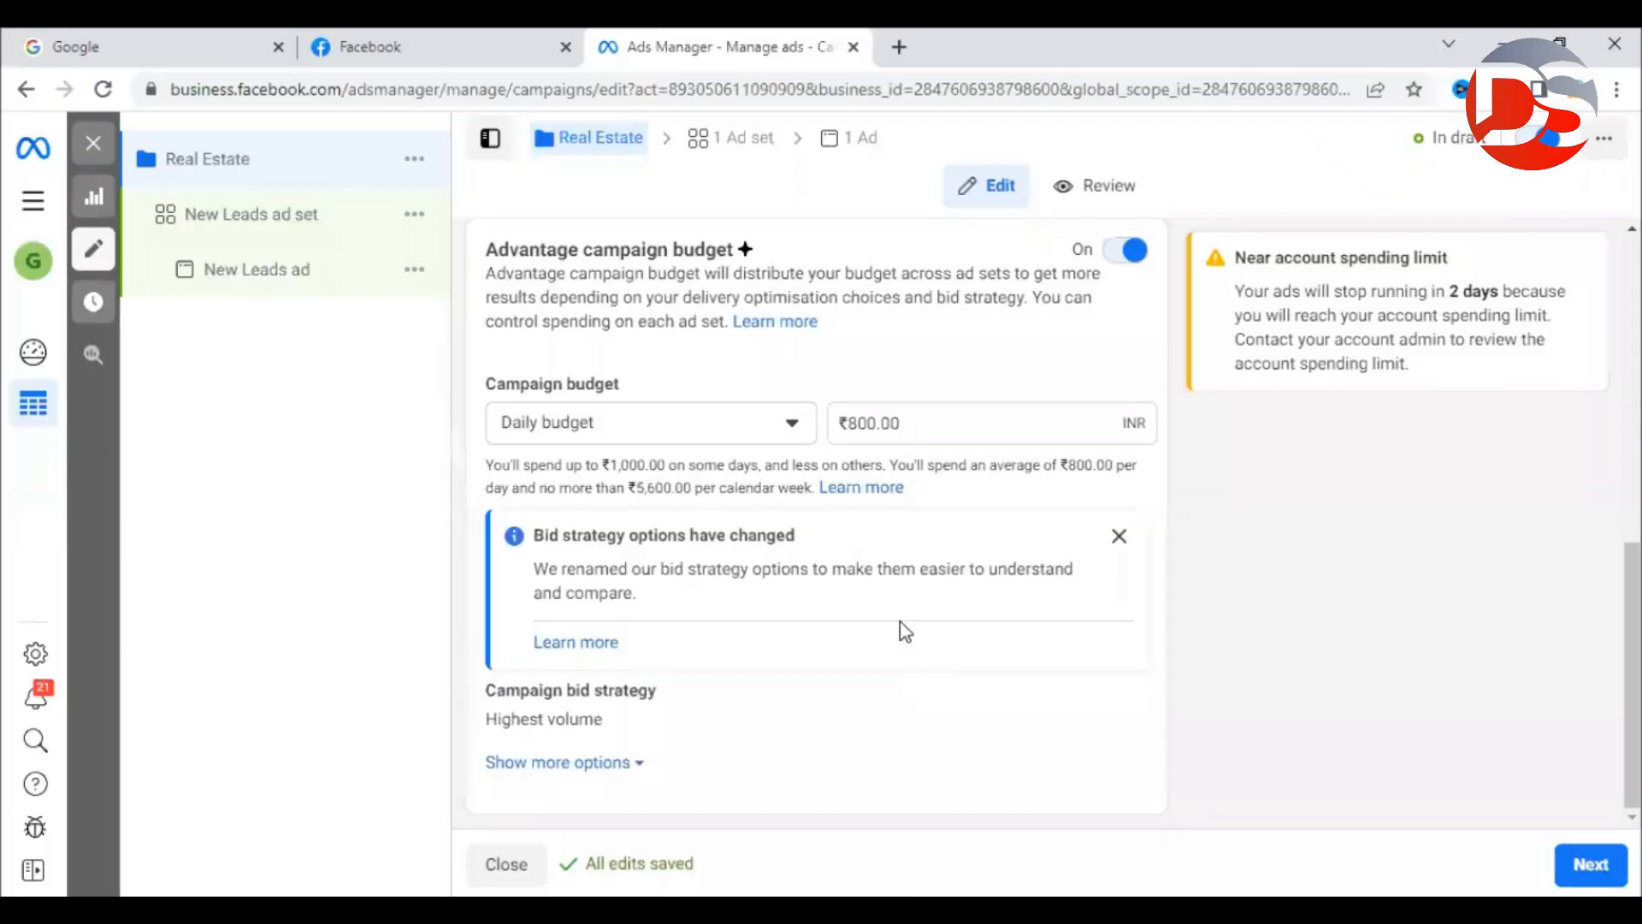
# Switch Advantage campaign budget off and continue to the New Leads ad set.
pyautogui.click(771, 426)
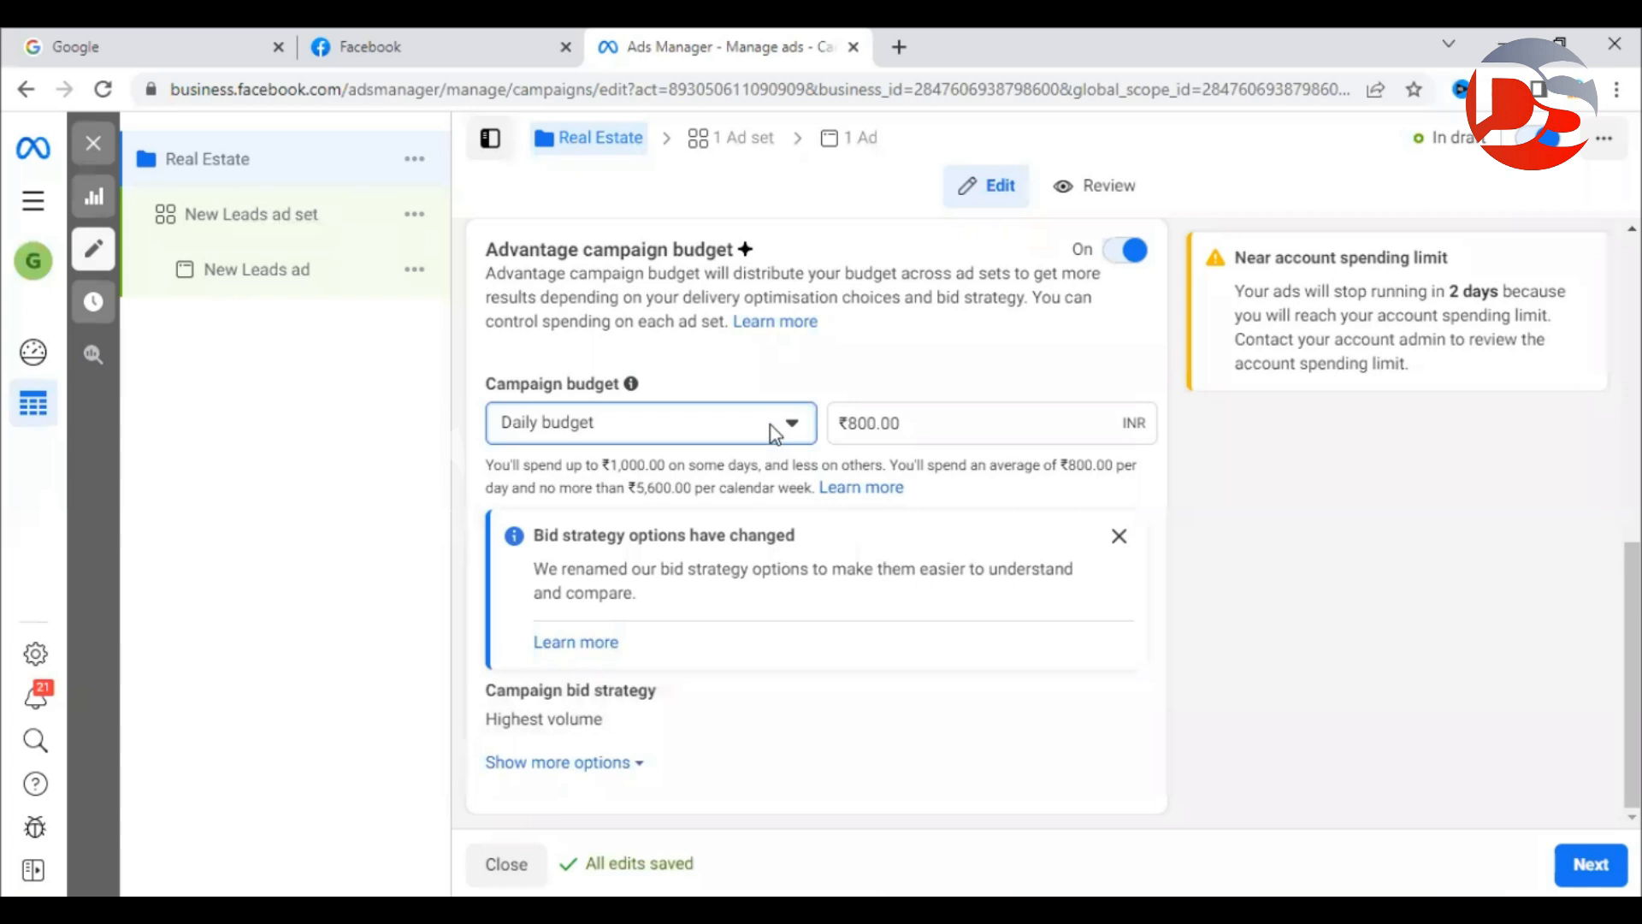
pyautogui.click(1116, 253)
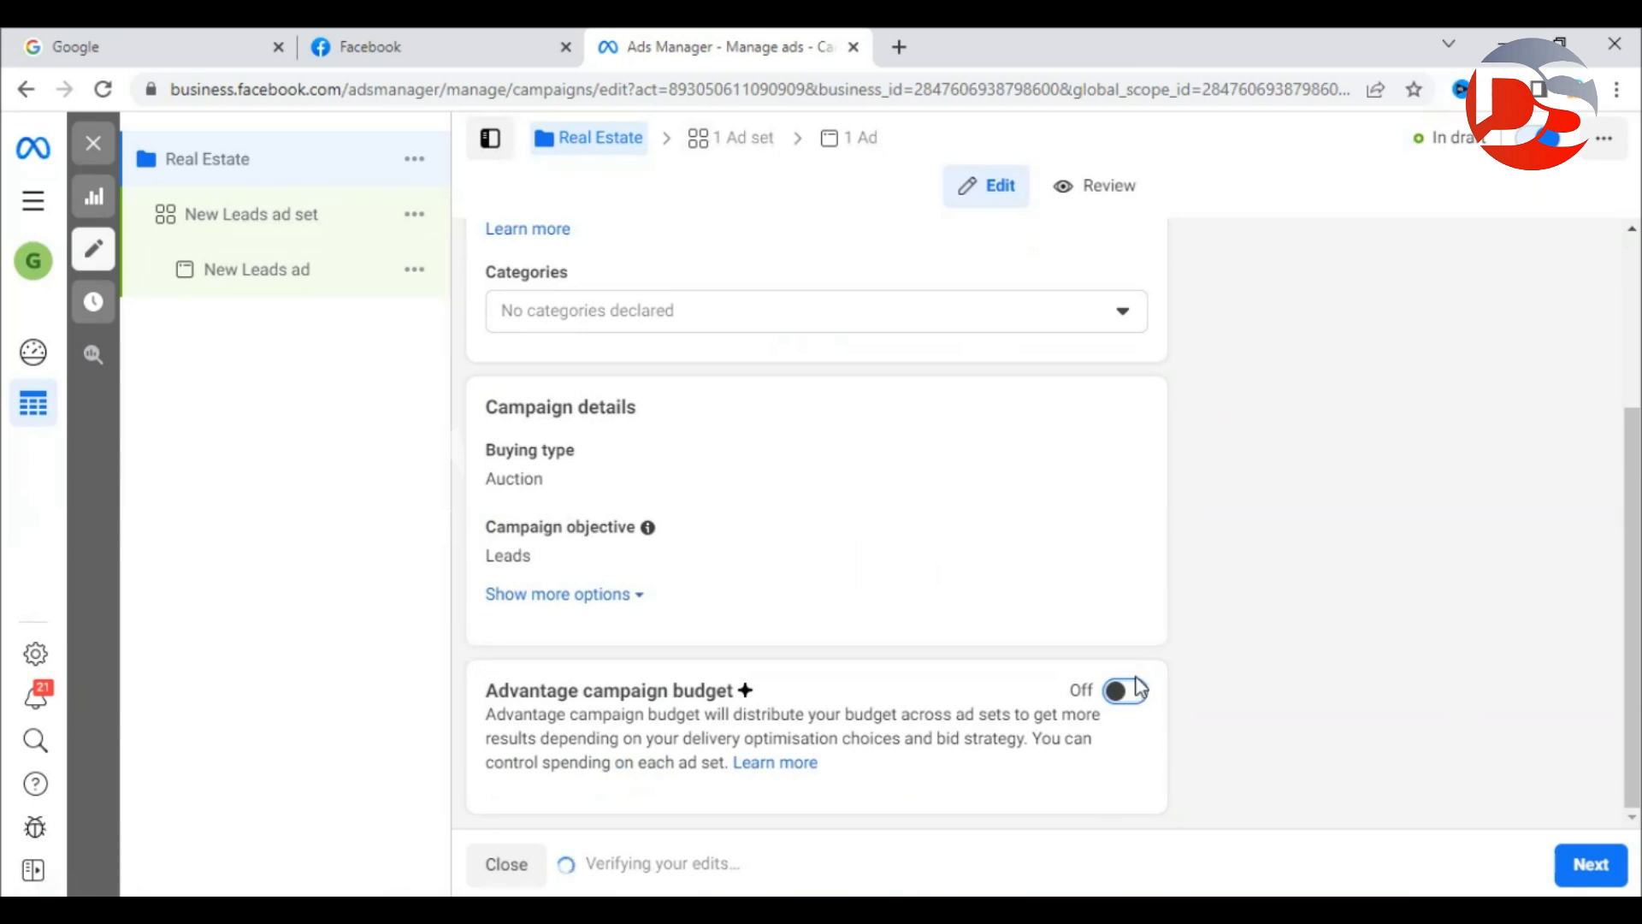
pyautogui.click(1592, 866)
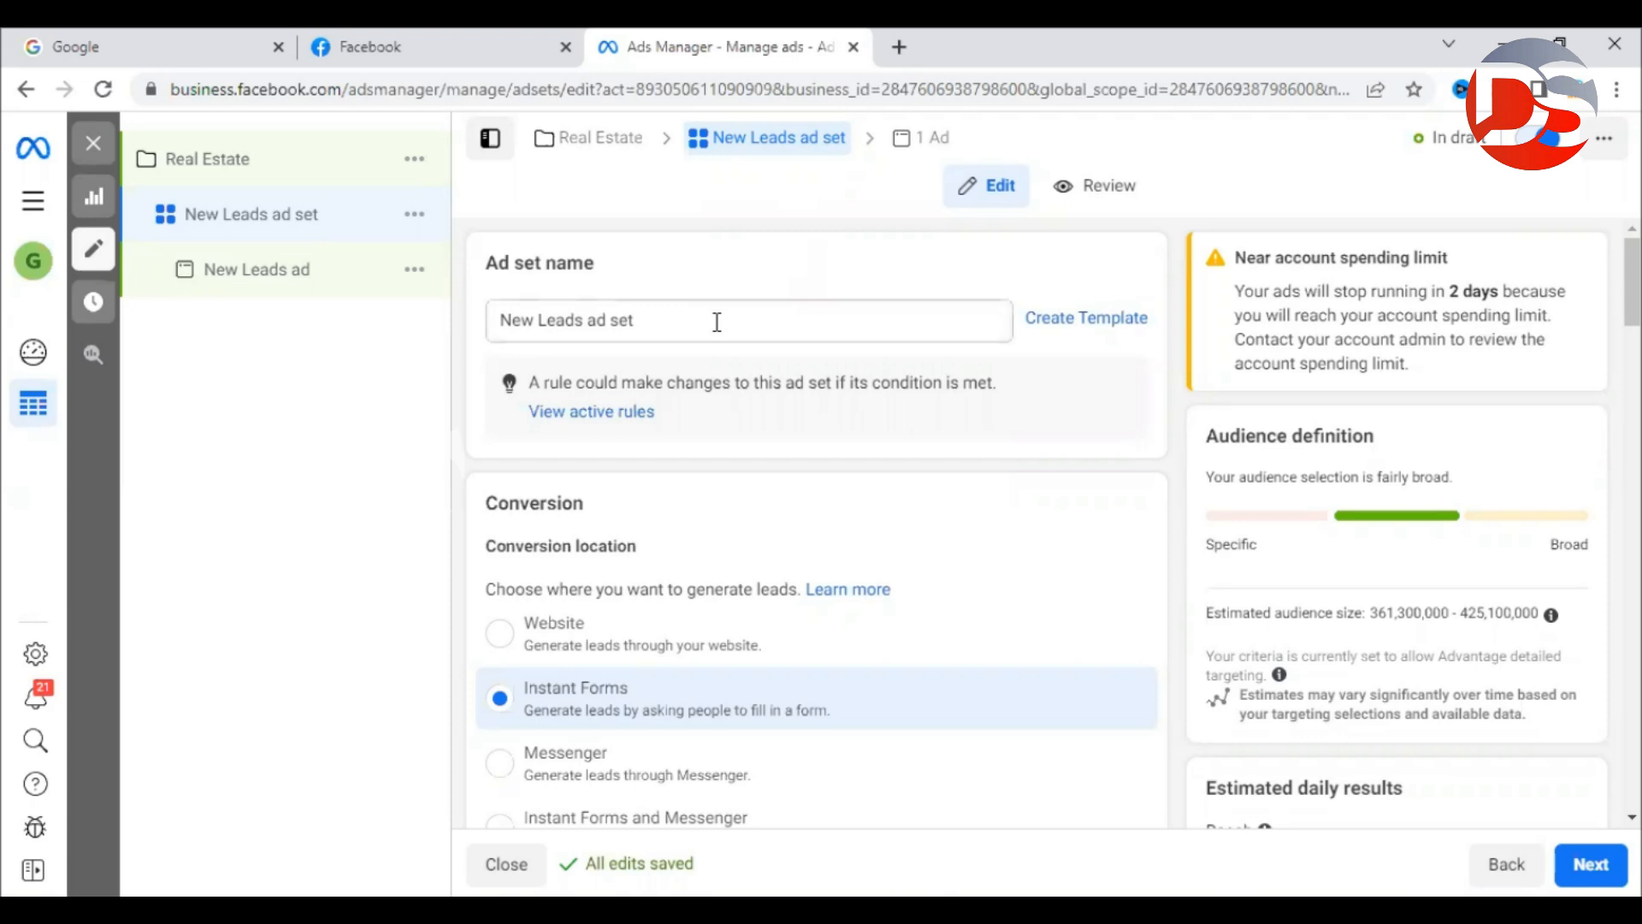
# Replace the ad set name with 'Real Estate' and commit it.
pyautogui.moveTo(715, 322); pyautogui.dragTo(453, 332)
pyautogui.write('Re')
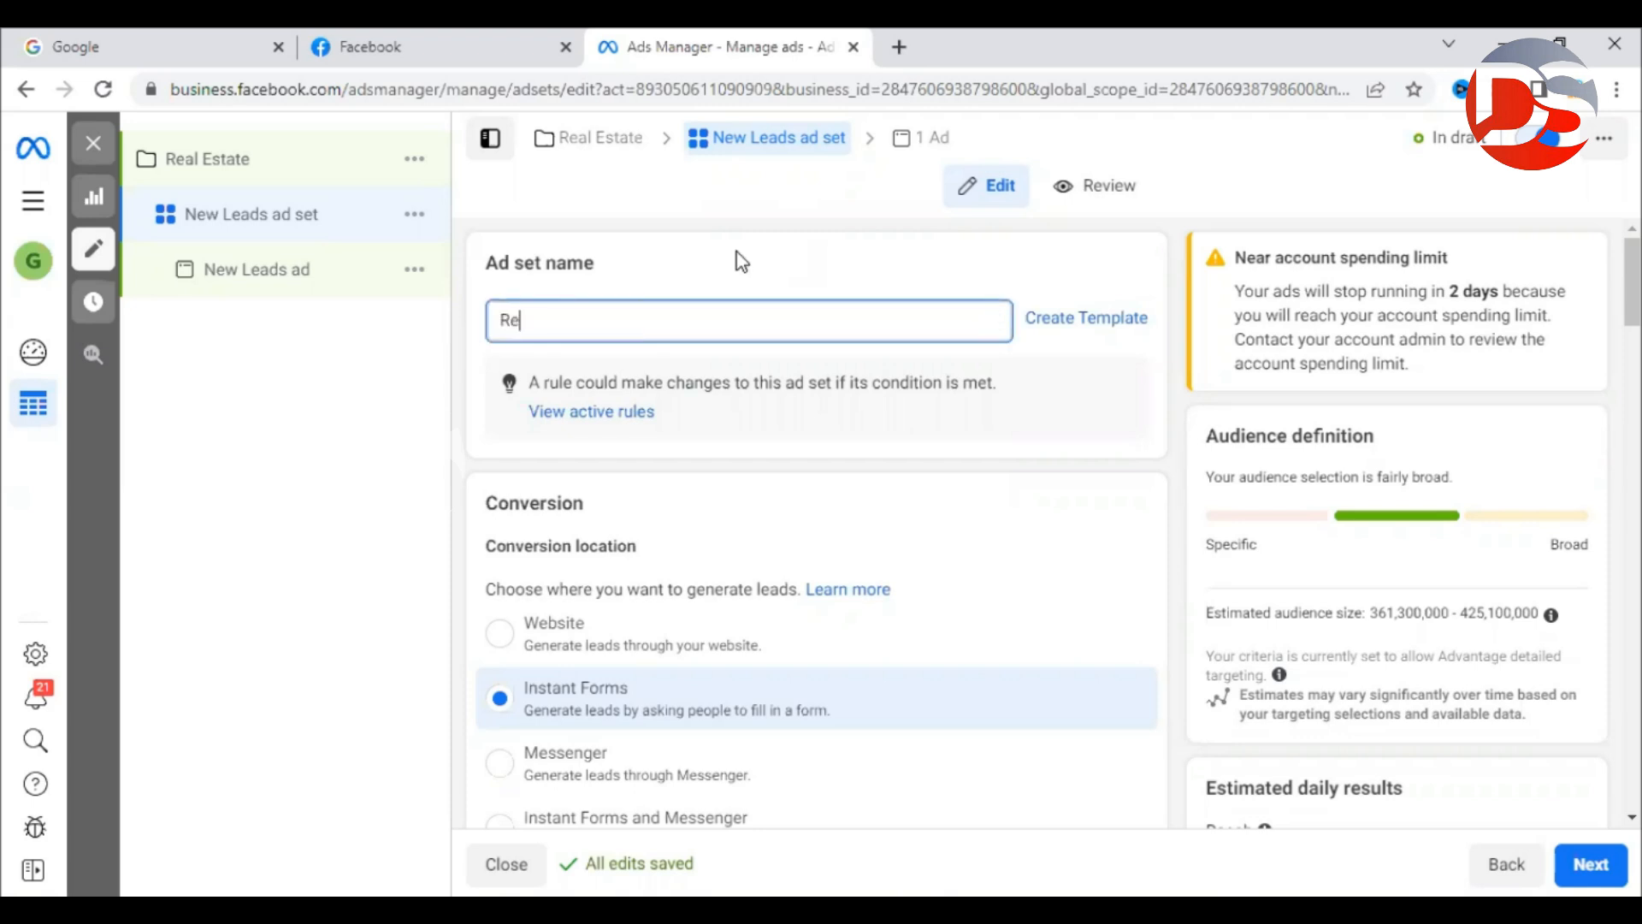
pyautogui.write('al Estate')
pyautogui.click(739, 225)
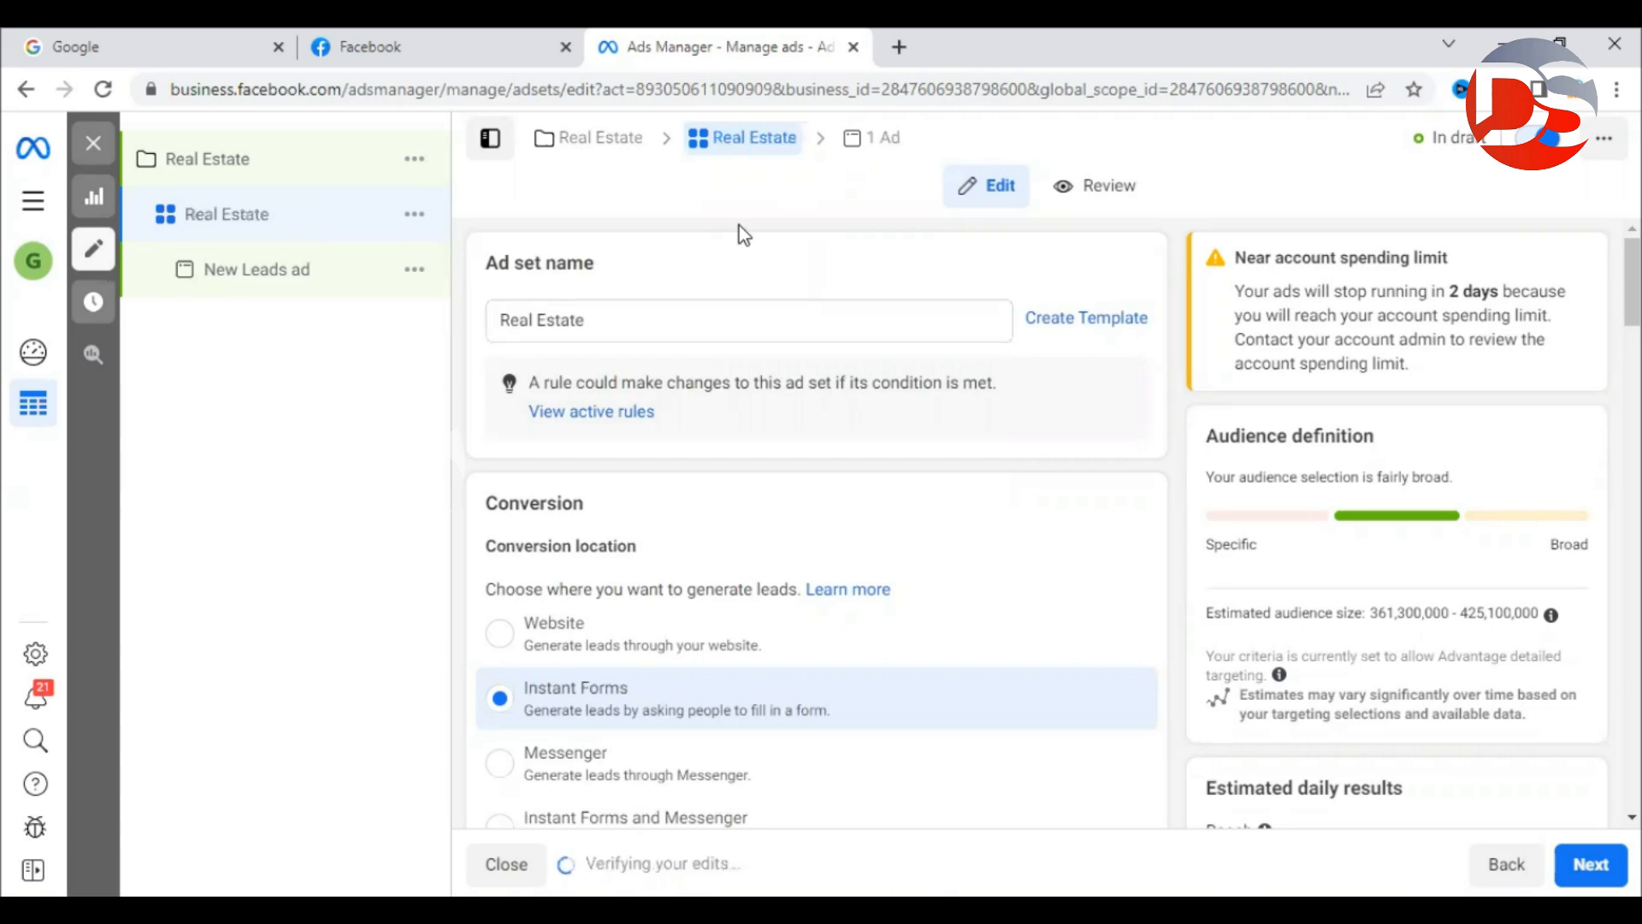
# Review the Conversion section's location prompt, then switch to the Facebook news feed.
pyautogui.scroll(-3, 1131, 413)
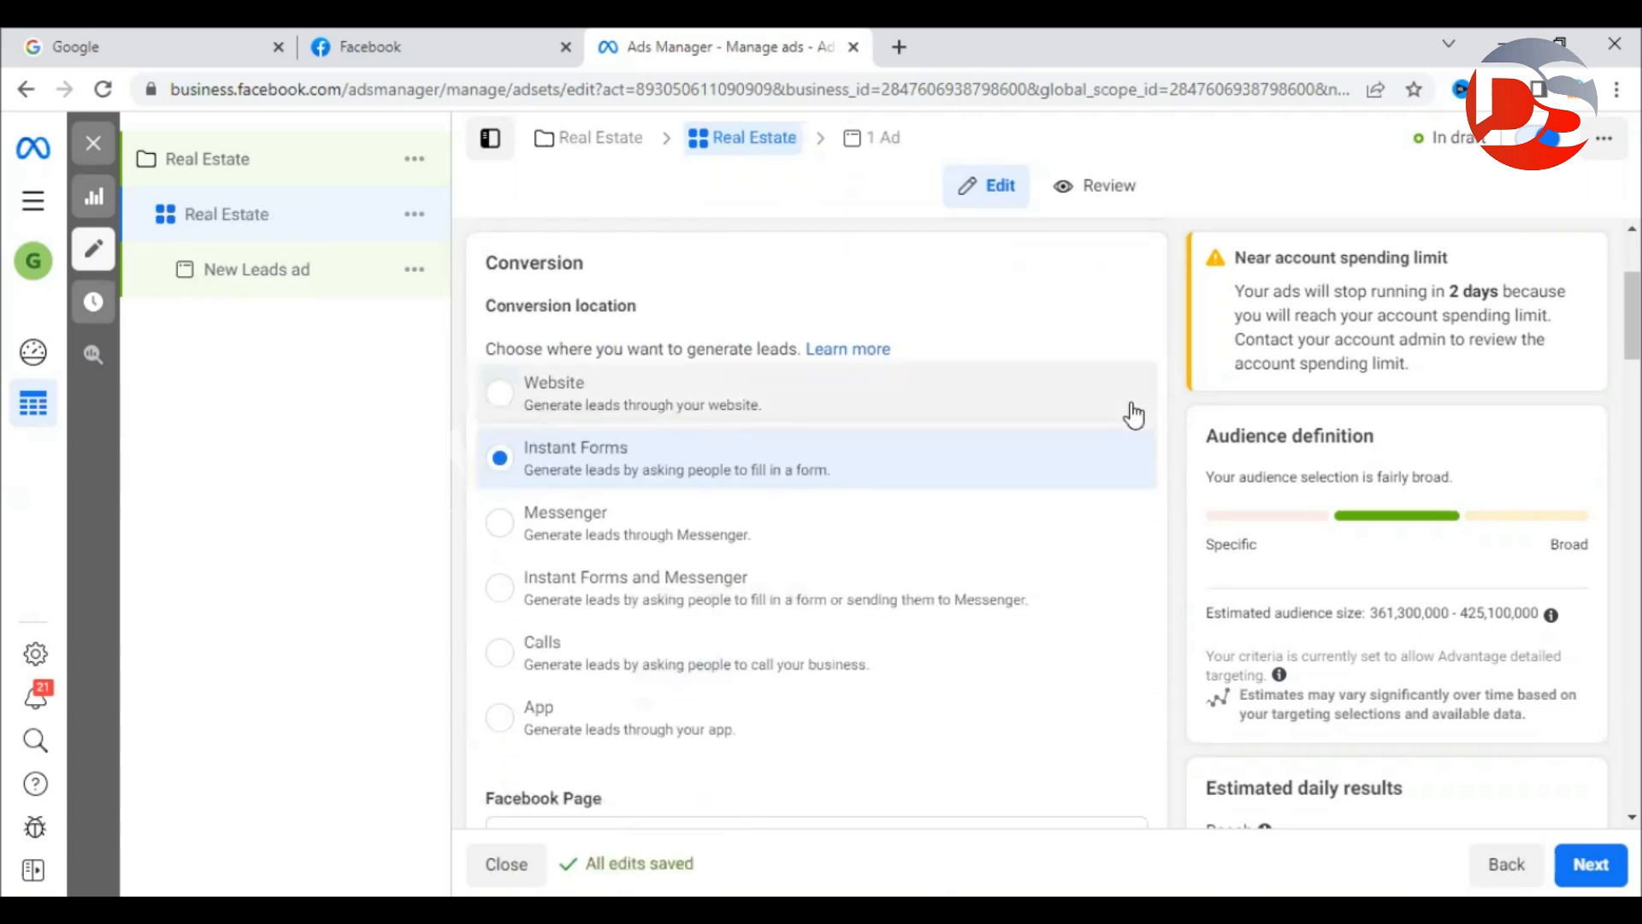
pyautogui.moveTo(491, 267); pyautogui.dragTo(597, 267)
pyautogui.click(571, 248)
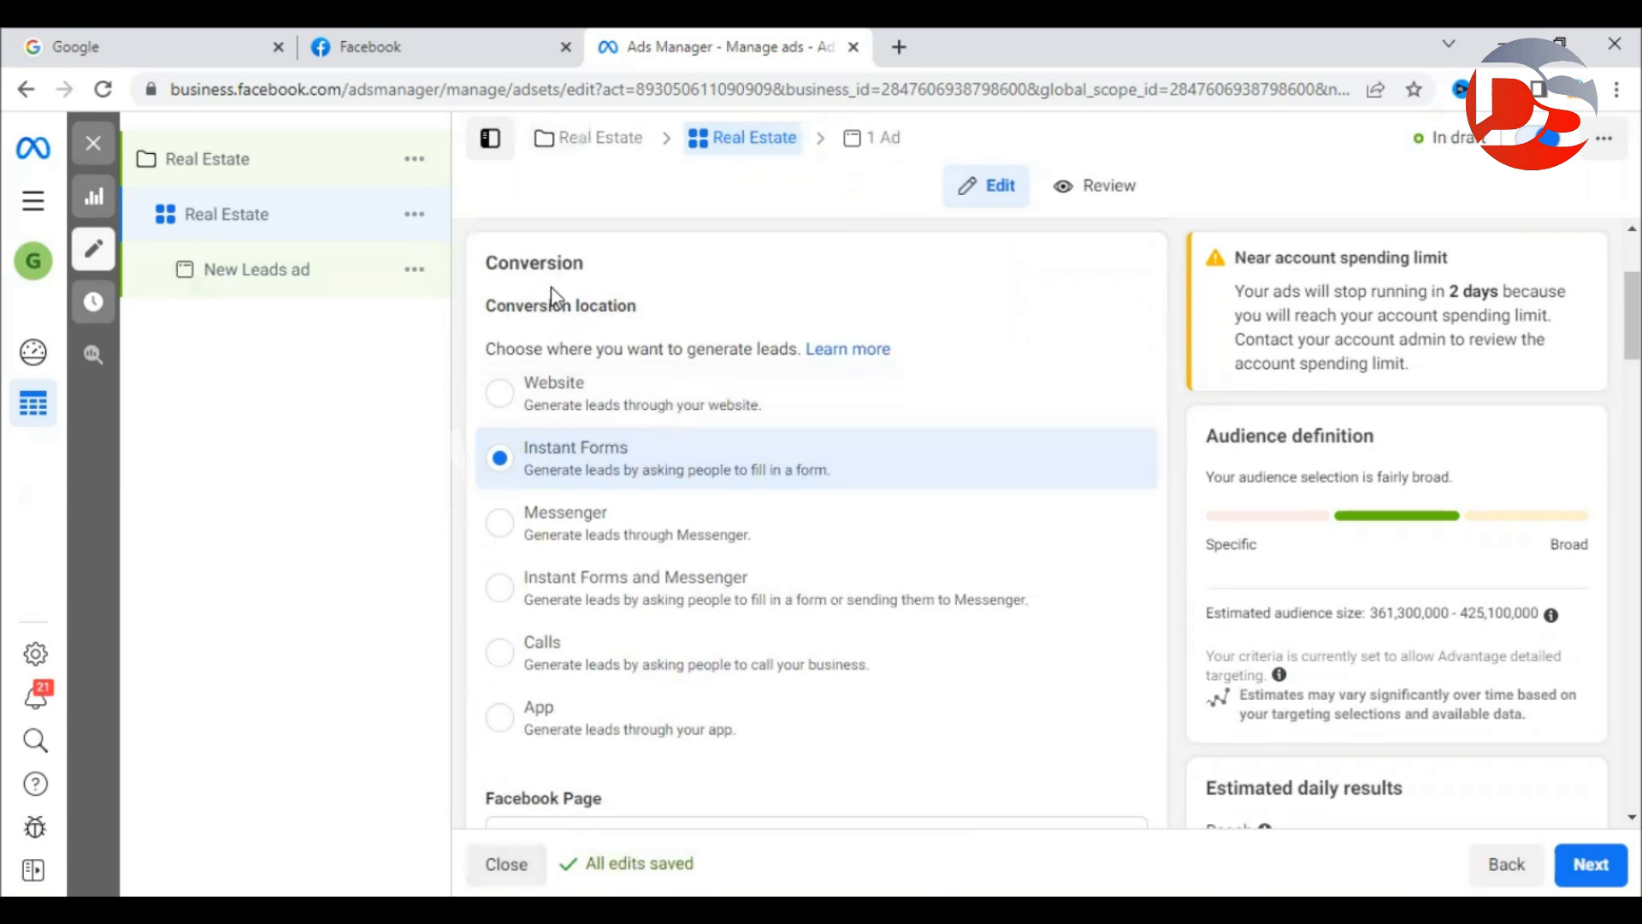
pyautogui.moveTo(486, 348); pyautogui.dragTo(755, 352)
pyautogui.click(753, 355)
pyautogui.click(464, 63)
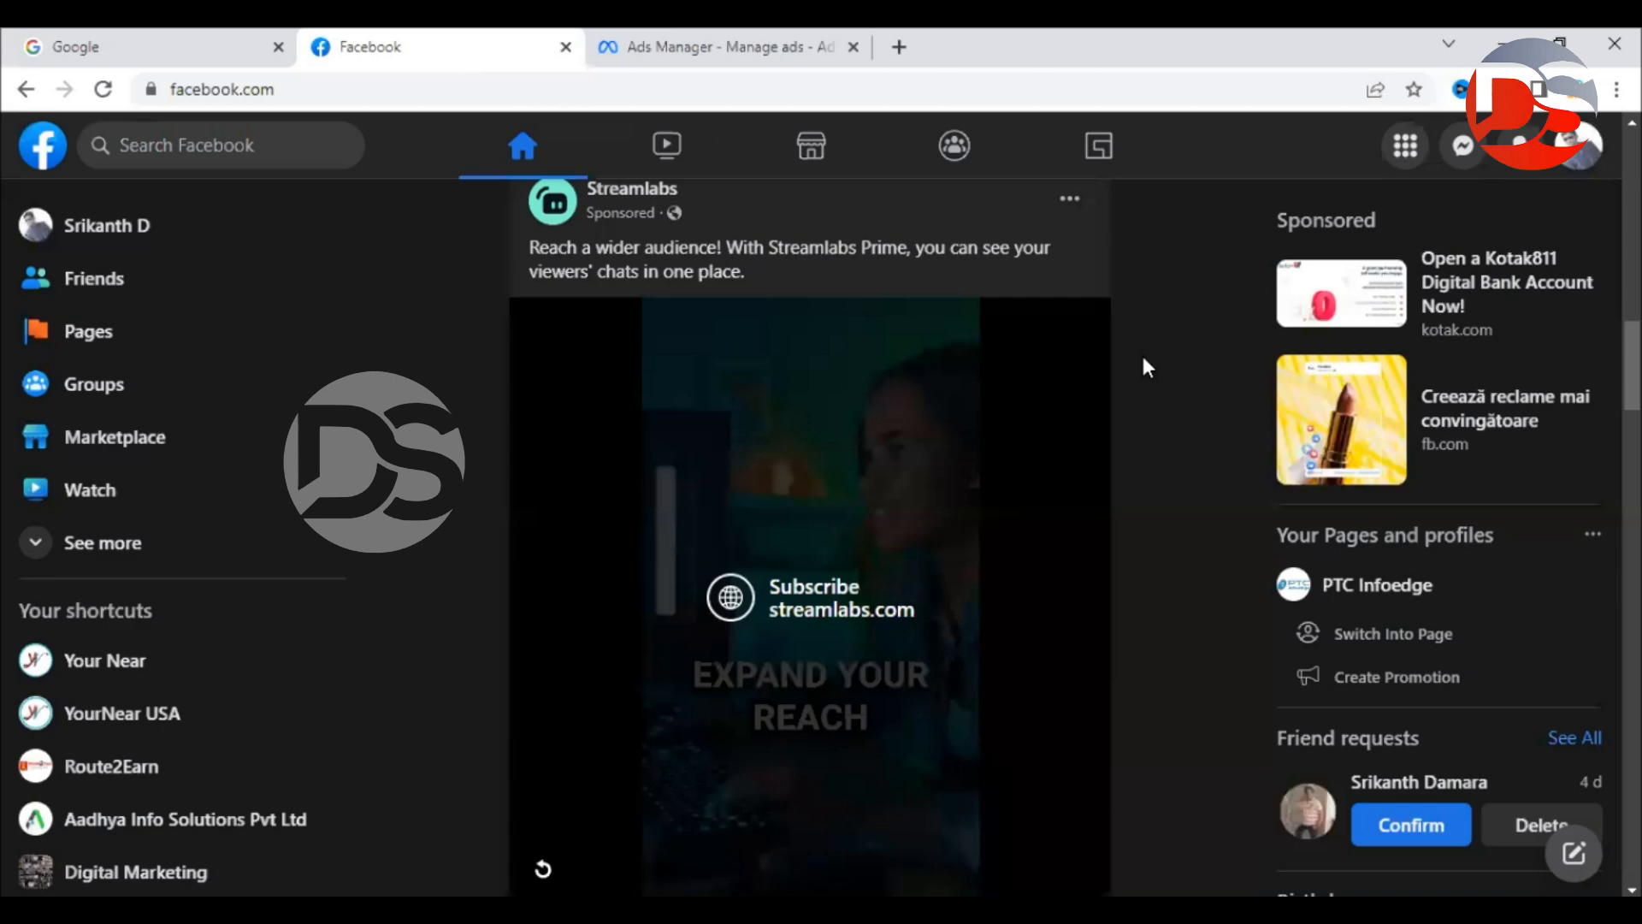
# Inspect the sponsored Streamlabs post in the feed, then return to the ad set's conversion settings.
pyautogui.moveTo(667, 213); pyautogui.dragTo(578, 214)
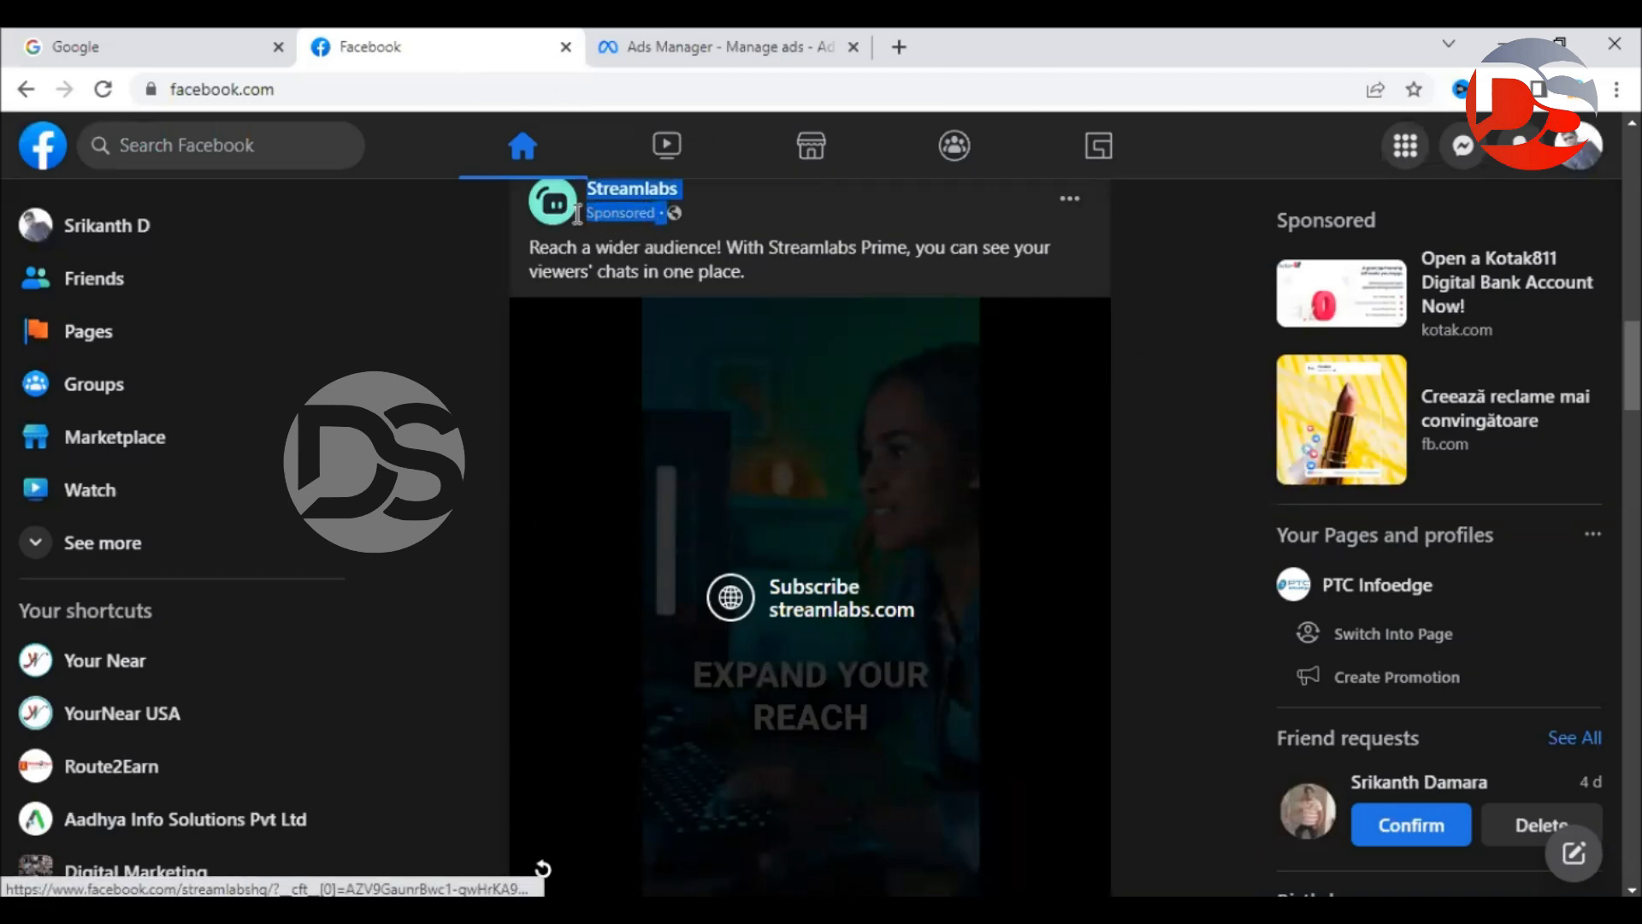
pyautogui.click(495, 294)
pyautogui.scroll(-3, 1180, 547)
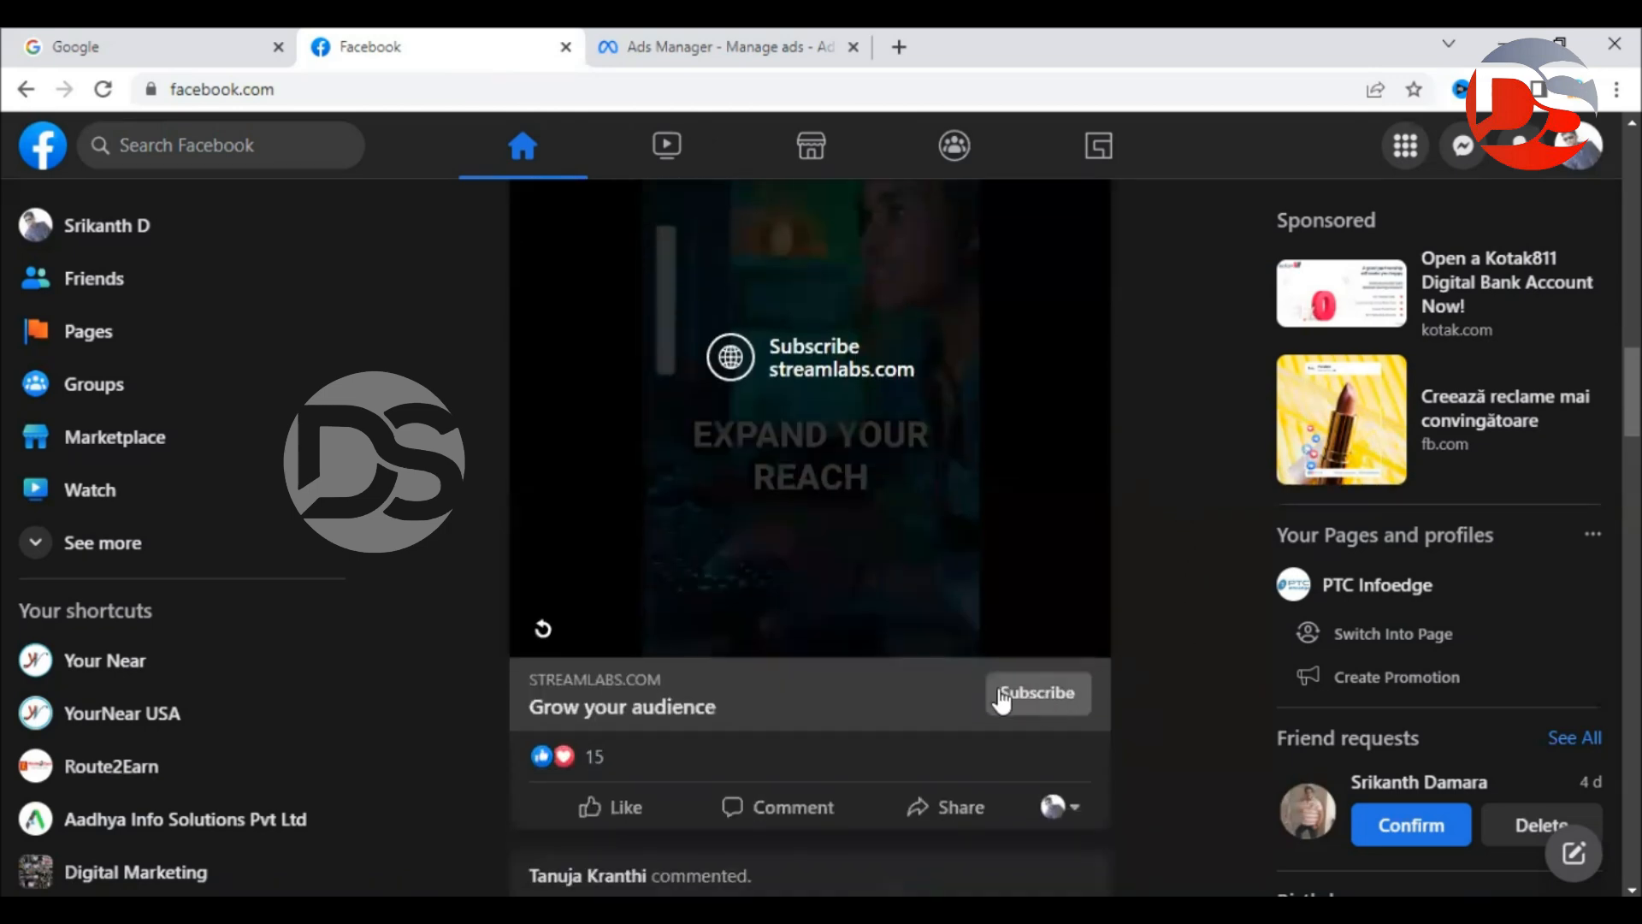
pyautogui.scroll(2, 1122, 684)
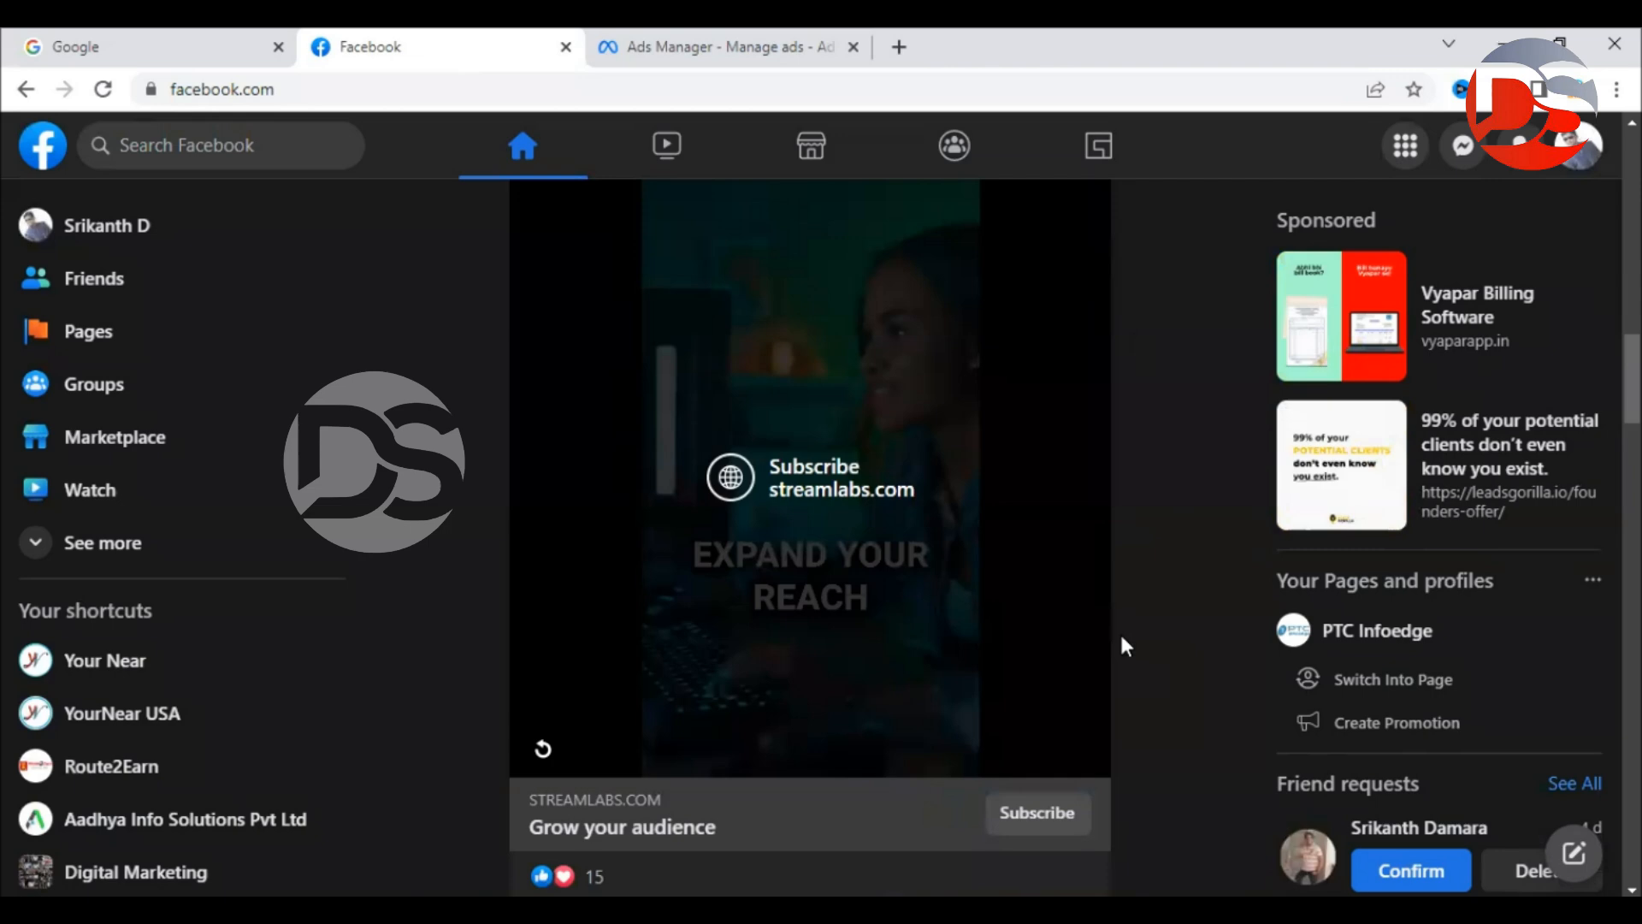
pyautogui.click(675, 60)
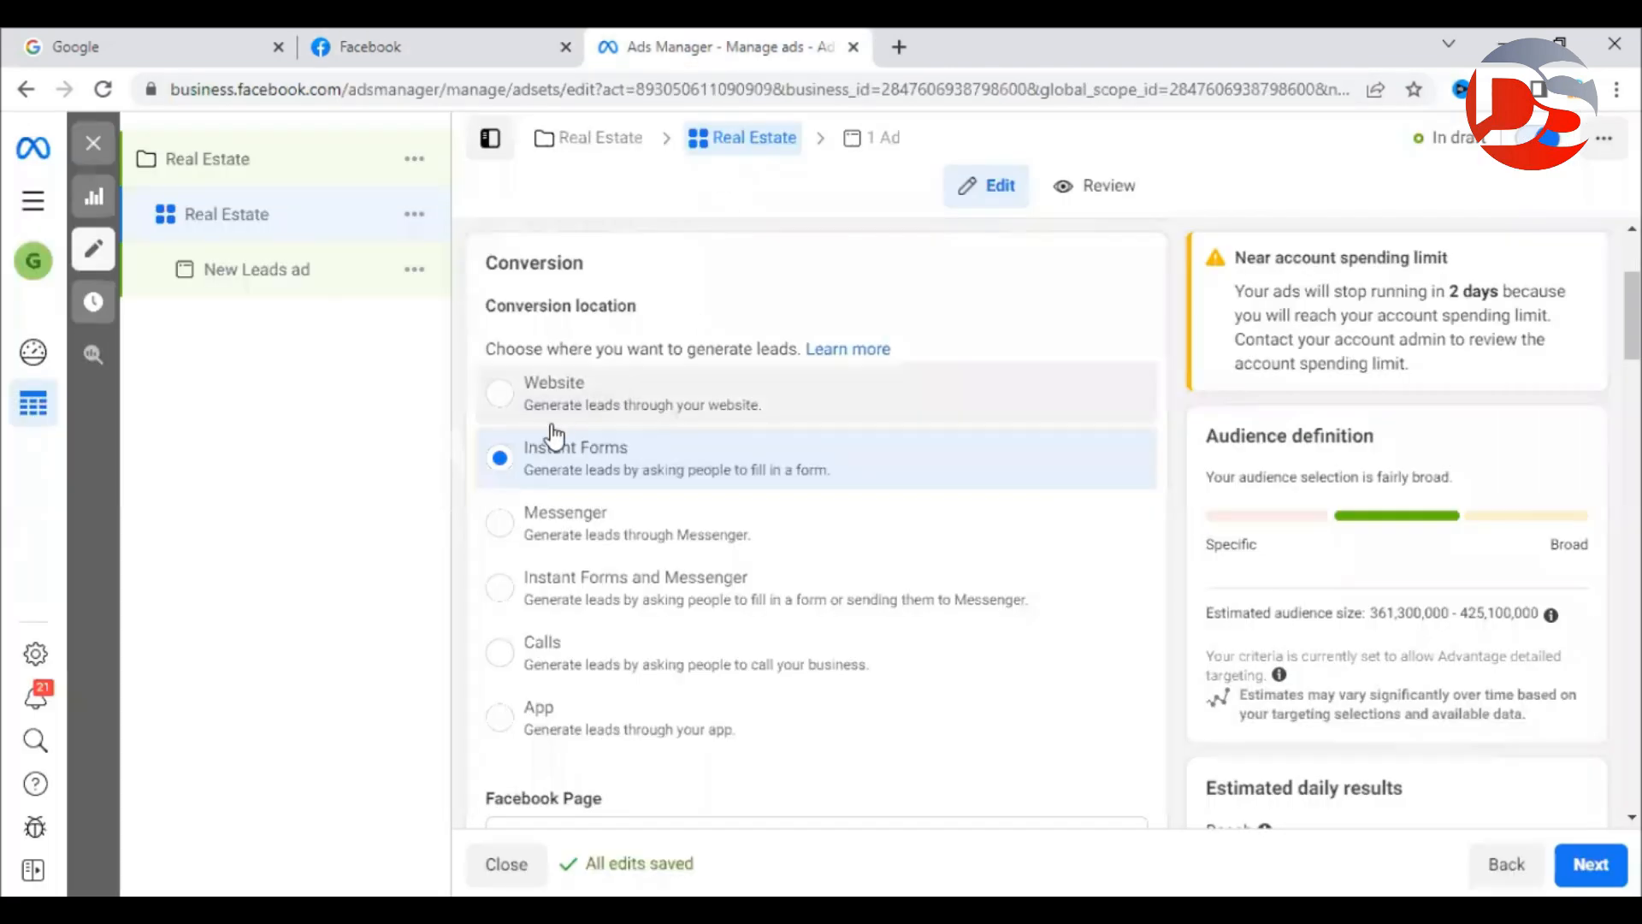
pyautogui.click(427, 47)
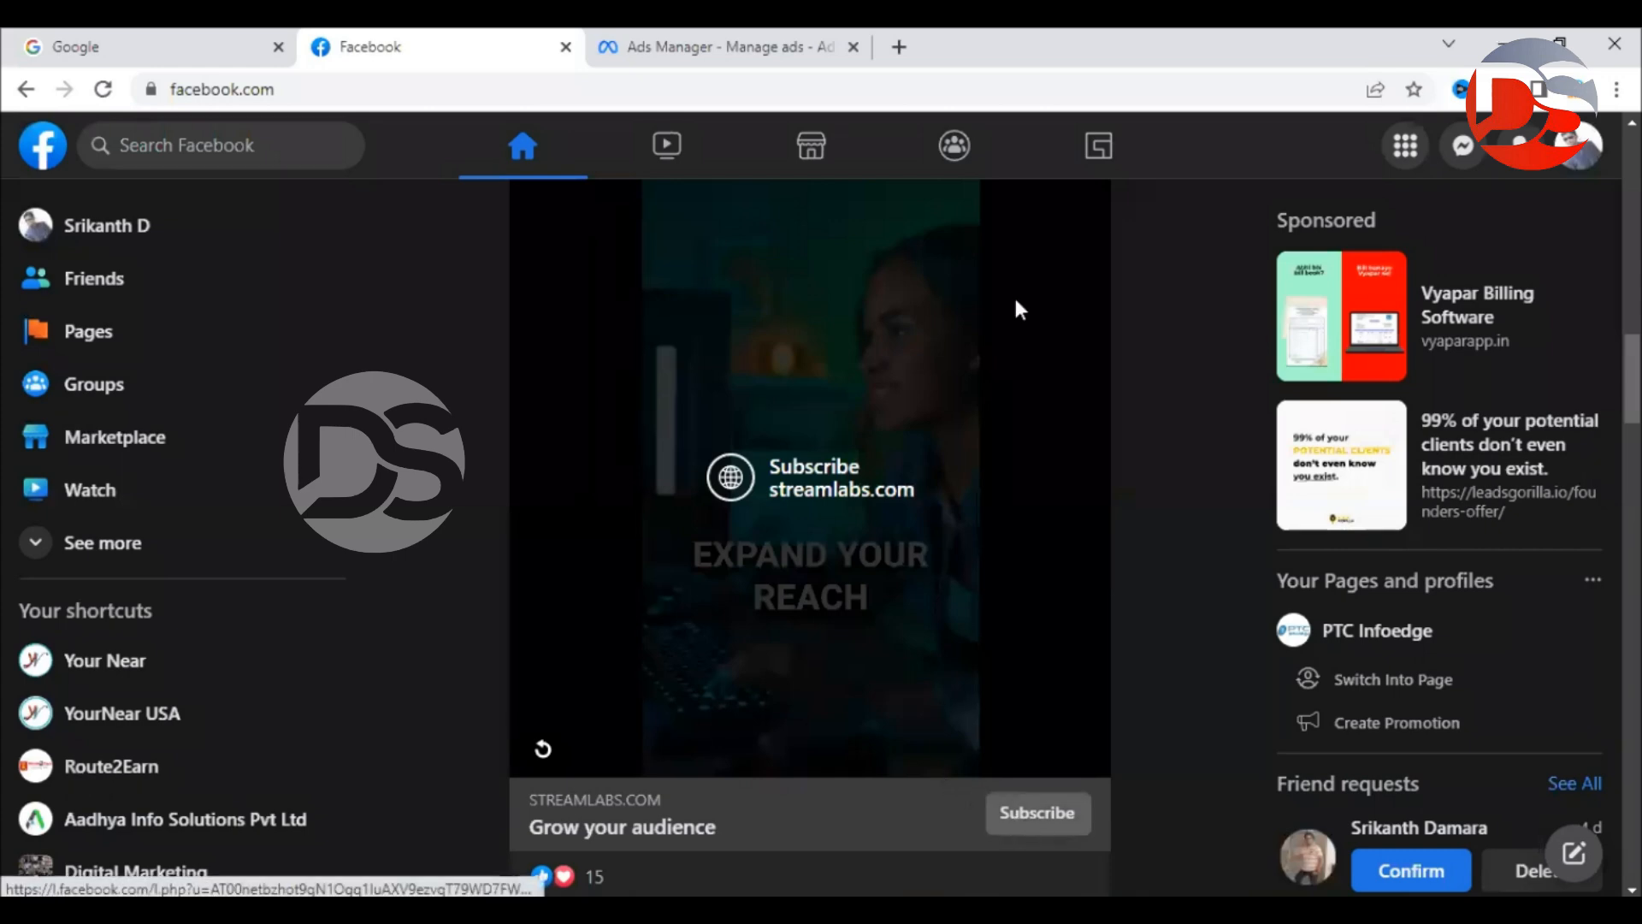
pyautogui.click(661, 60)
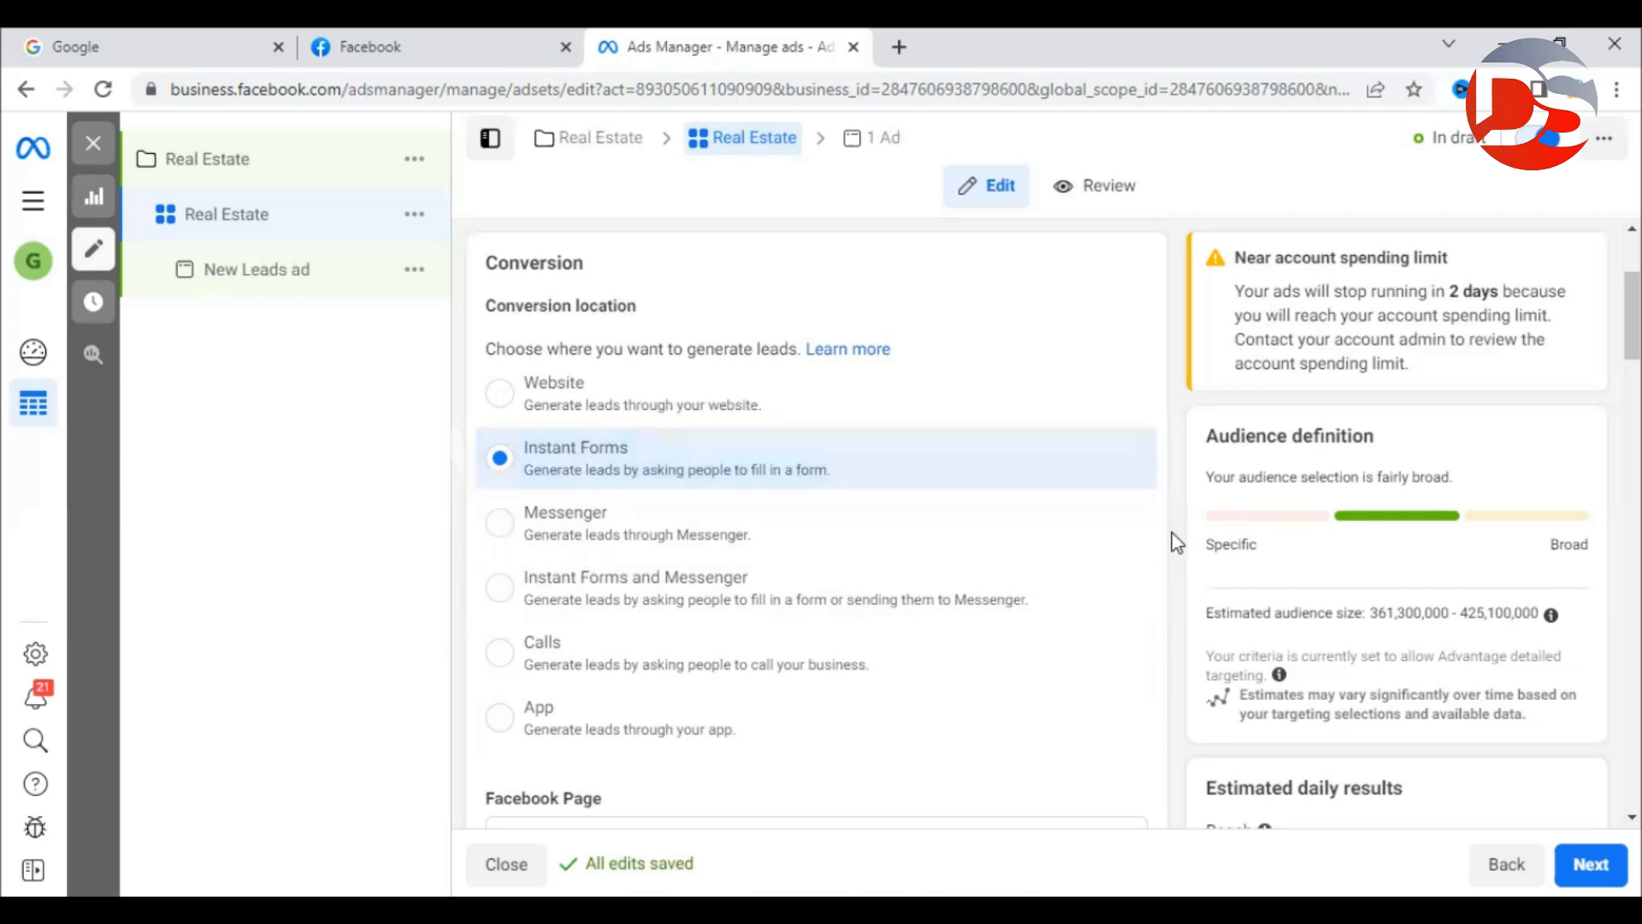
# Check the Facebook Page setting shows Aadhya Info Solutions Pvt Ltd, then return to the Facebook feed.
pyautogui.scroll(-5, 1176, 540)
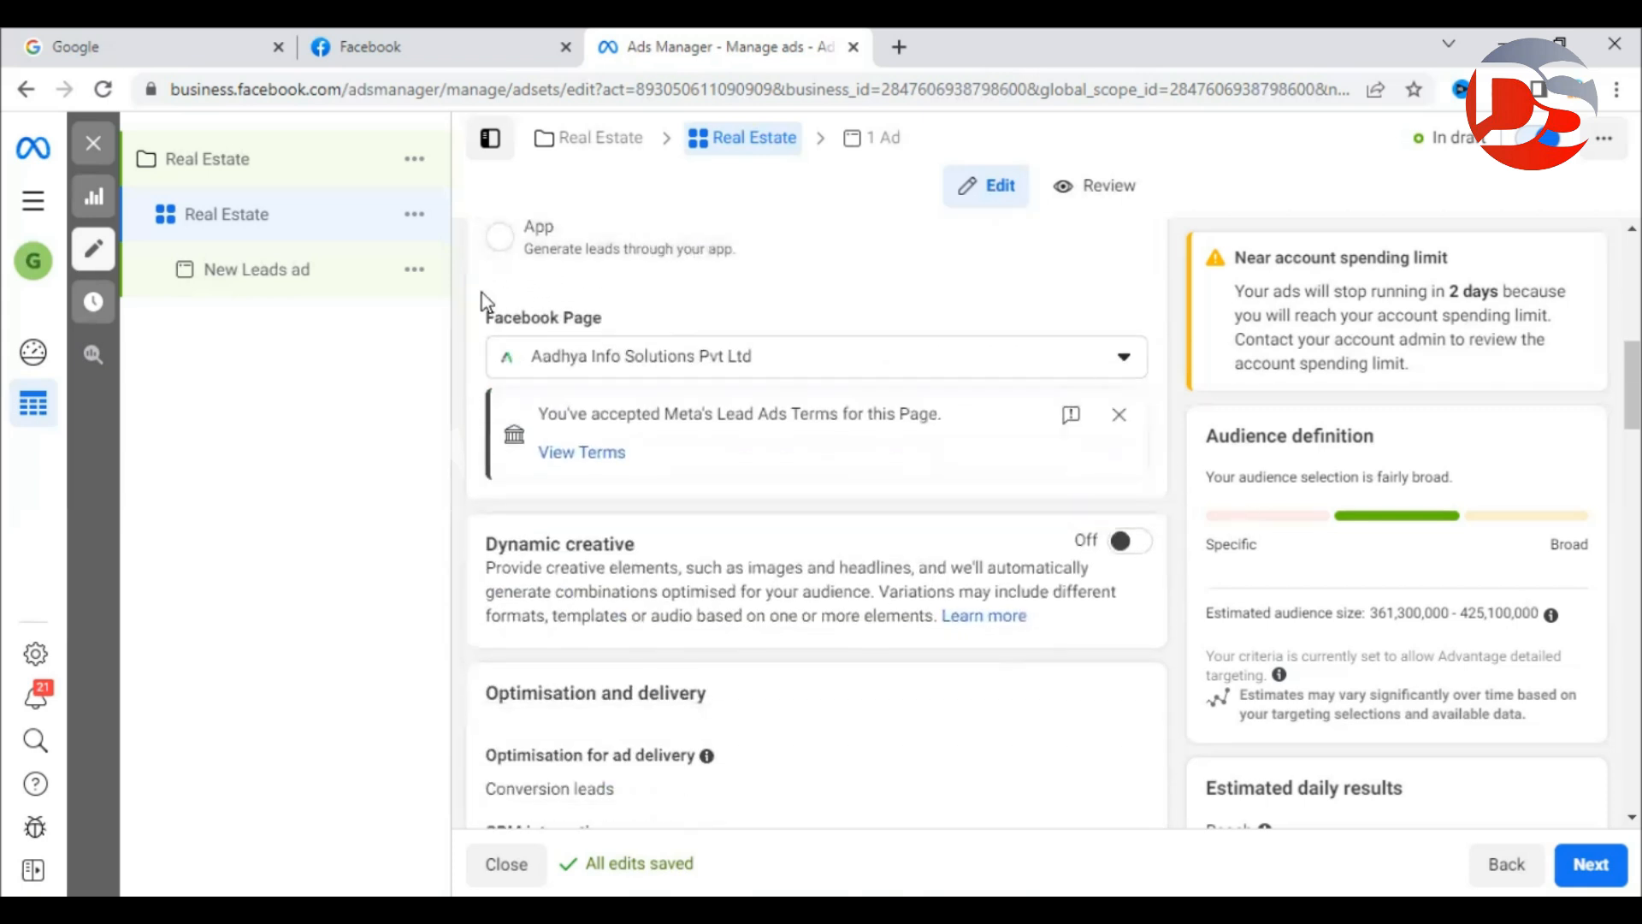
pyautogui.moveTo(493, 318); pyautogui.dragTo(591, 319)
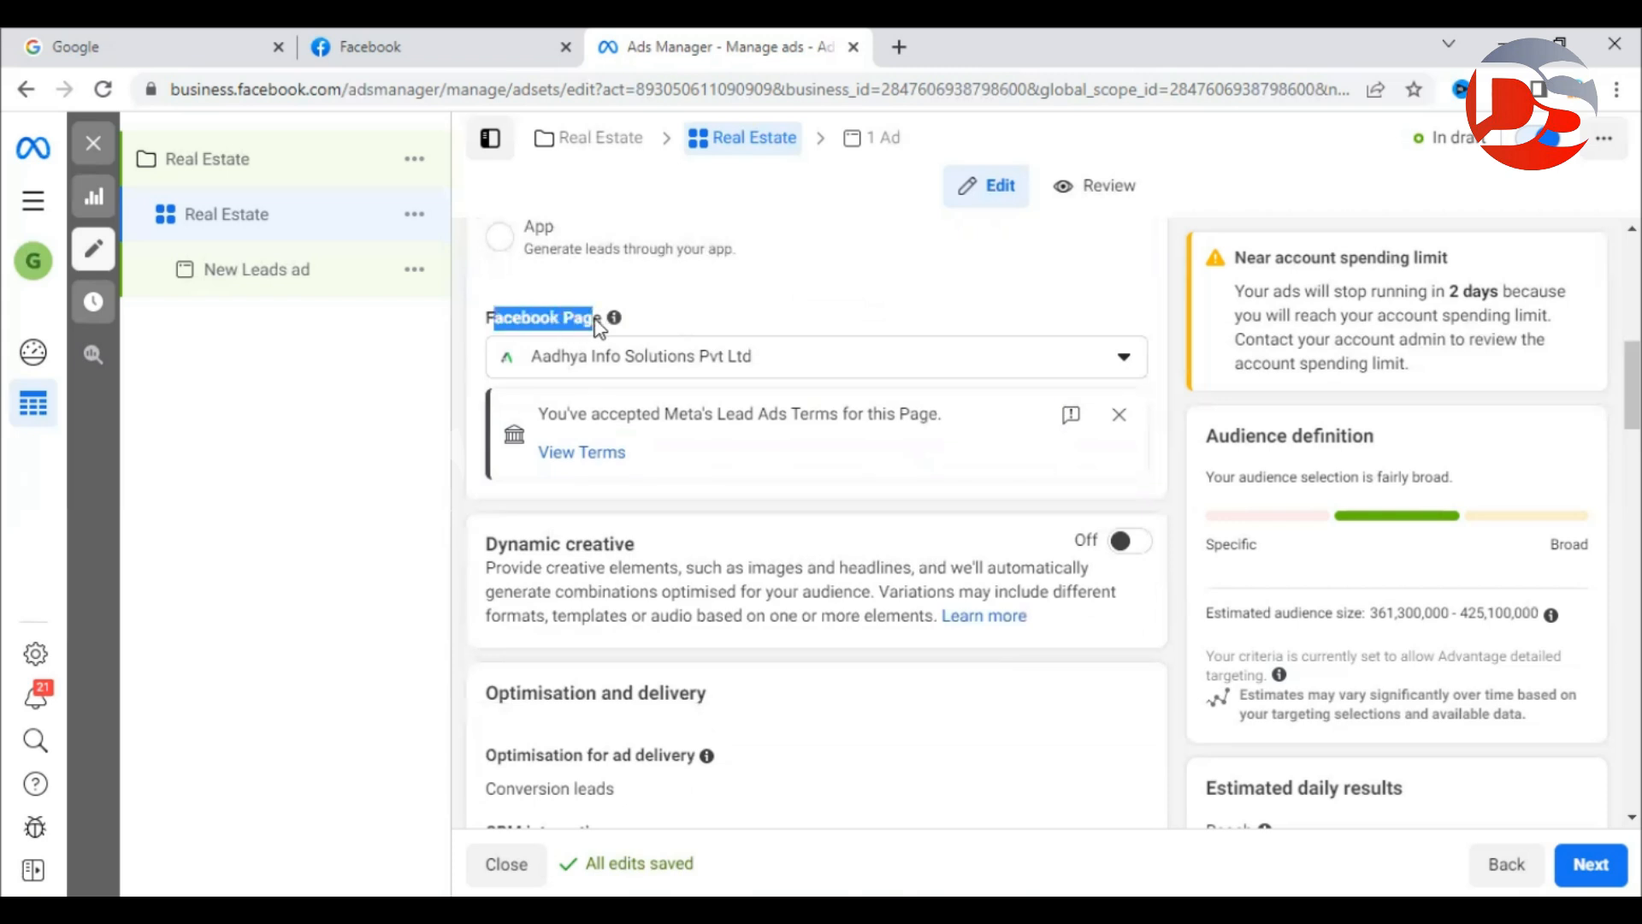
pyautogui.click(463, 374)
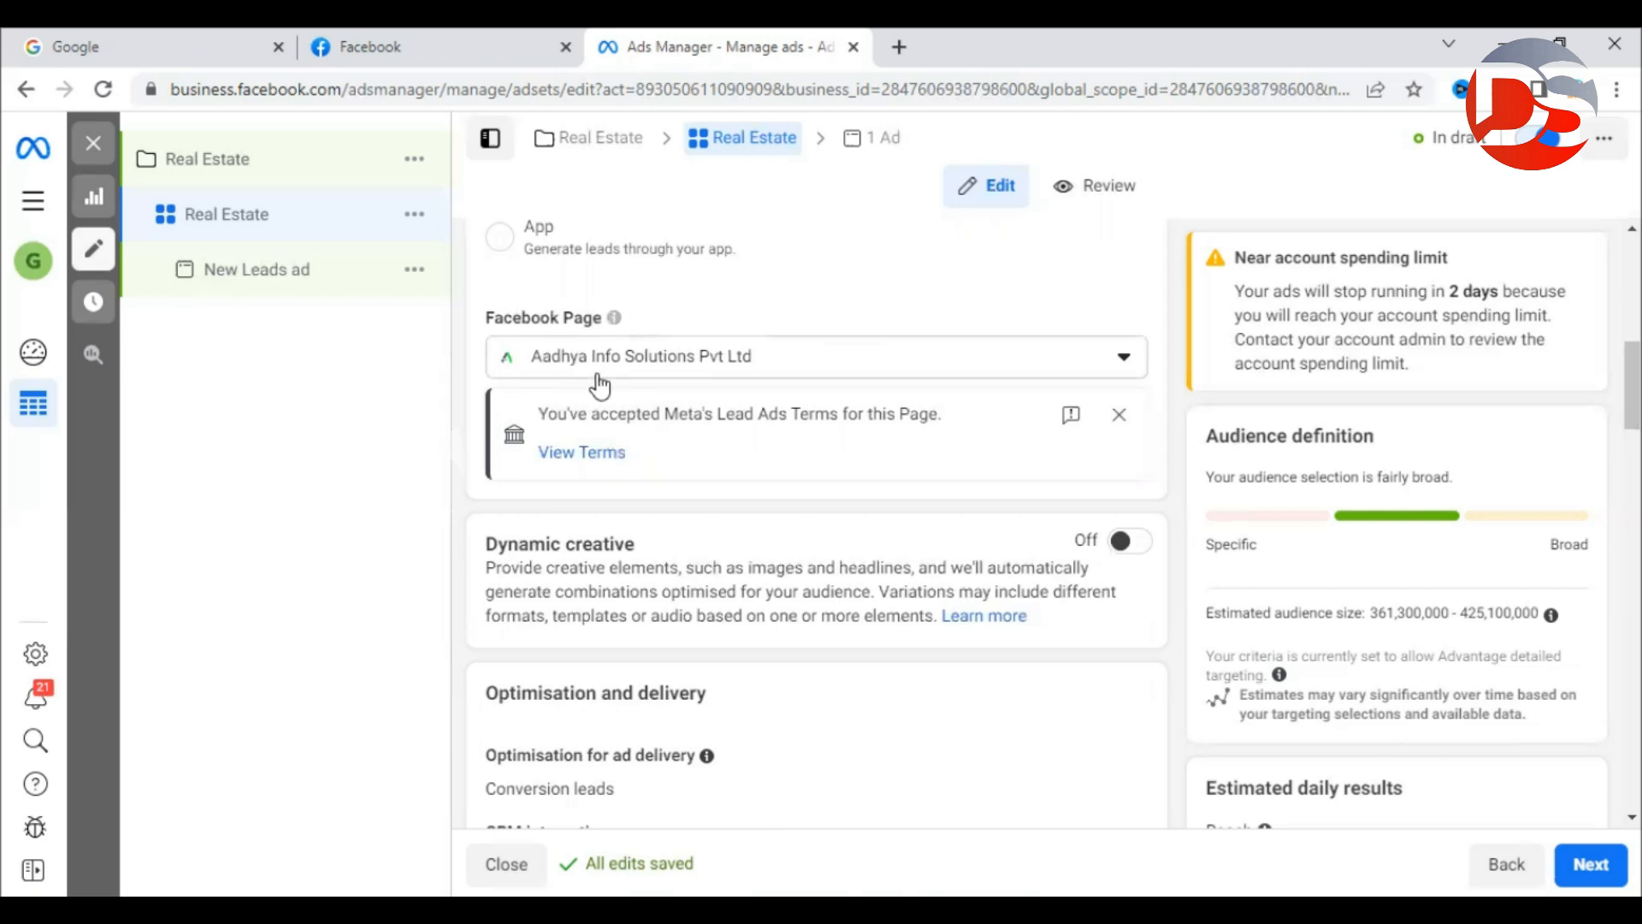
pyautogui.click(459, 56)
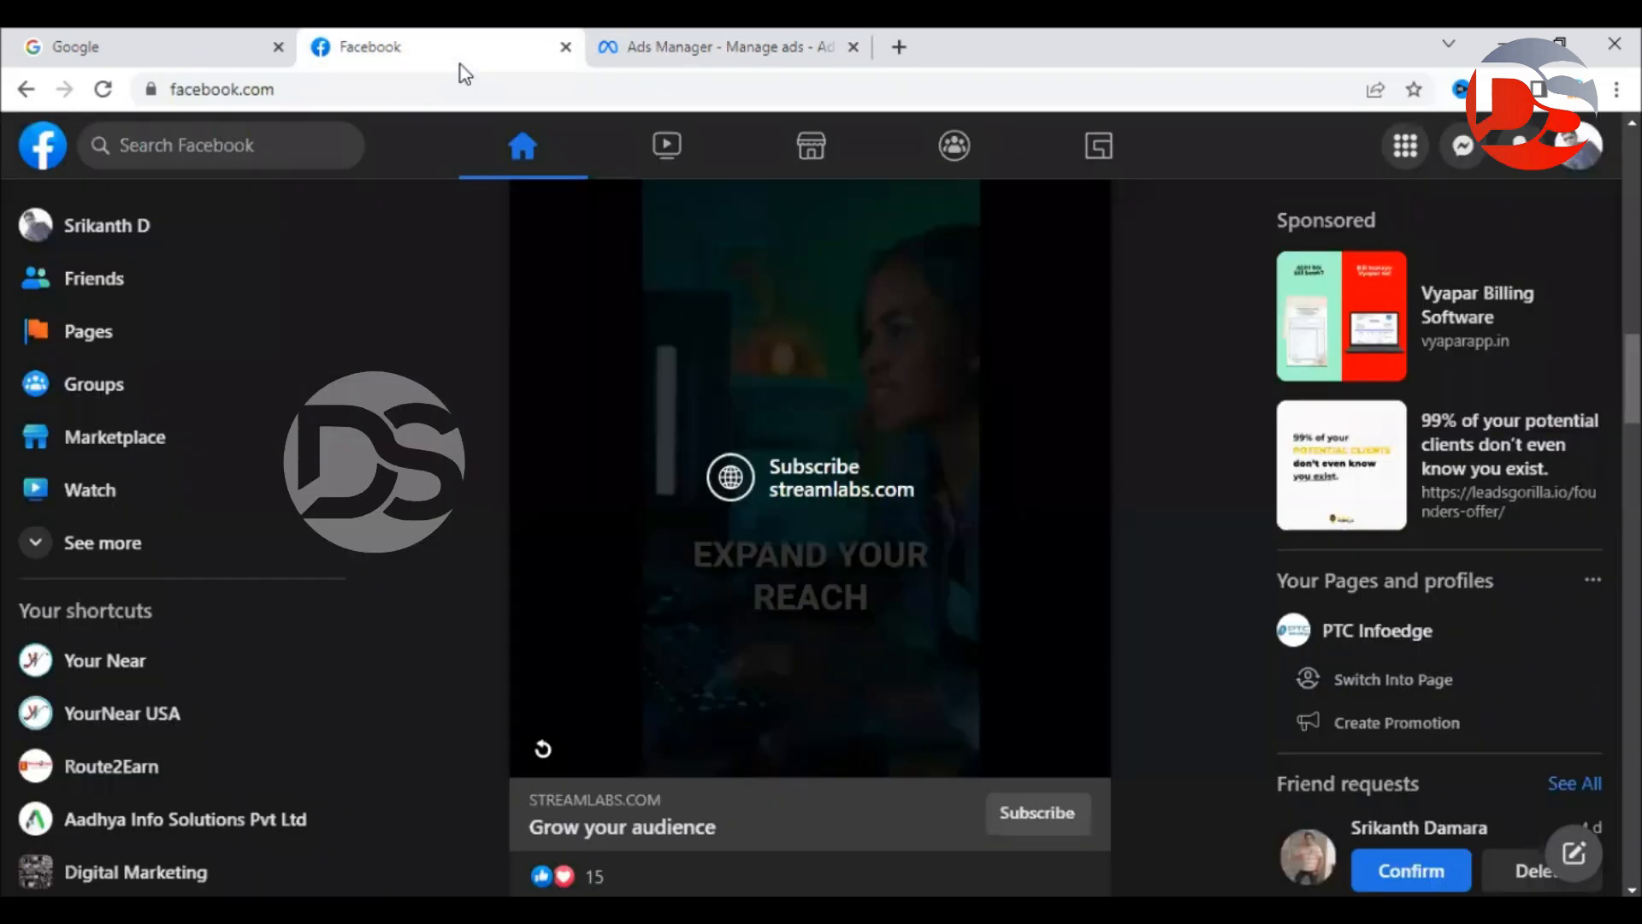
# From the Pages list, start a new Page and view its Category and Bio fields, then return to Ads Manager.
pyautogui.click(104, 334)
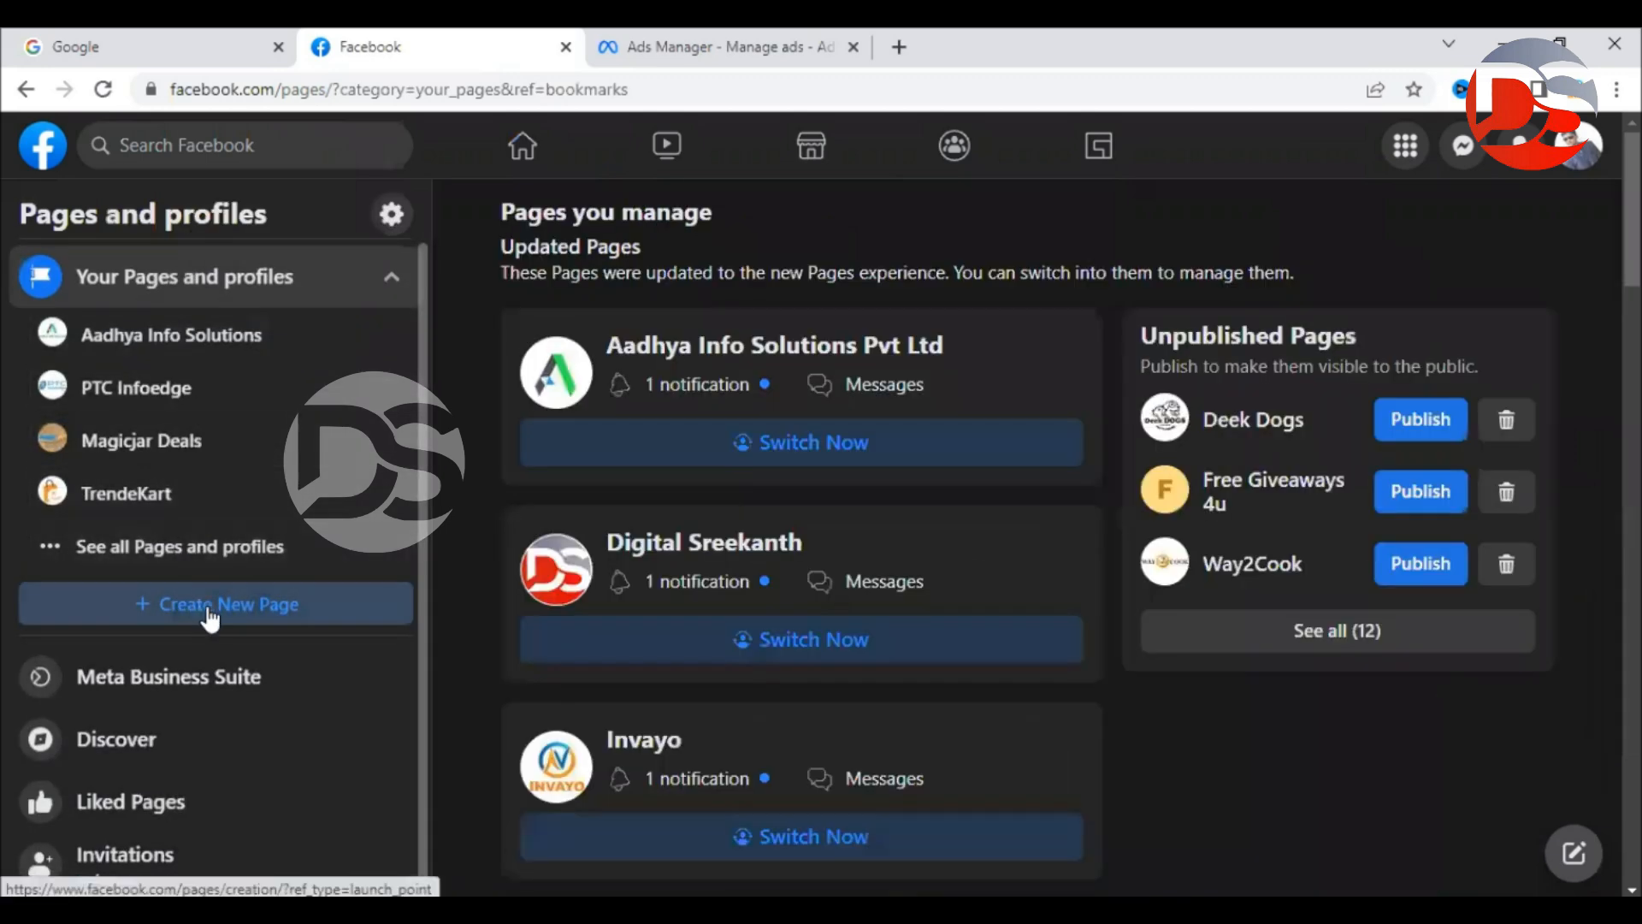
pyautogui.click(209, 609)
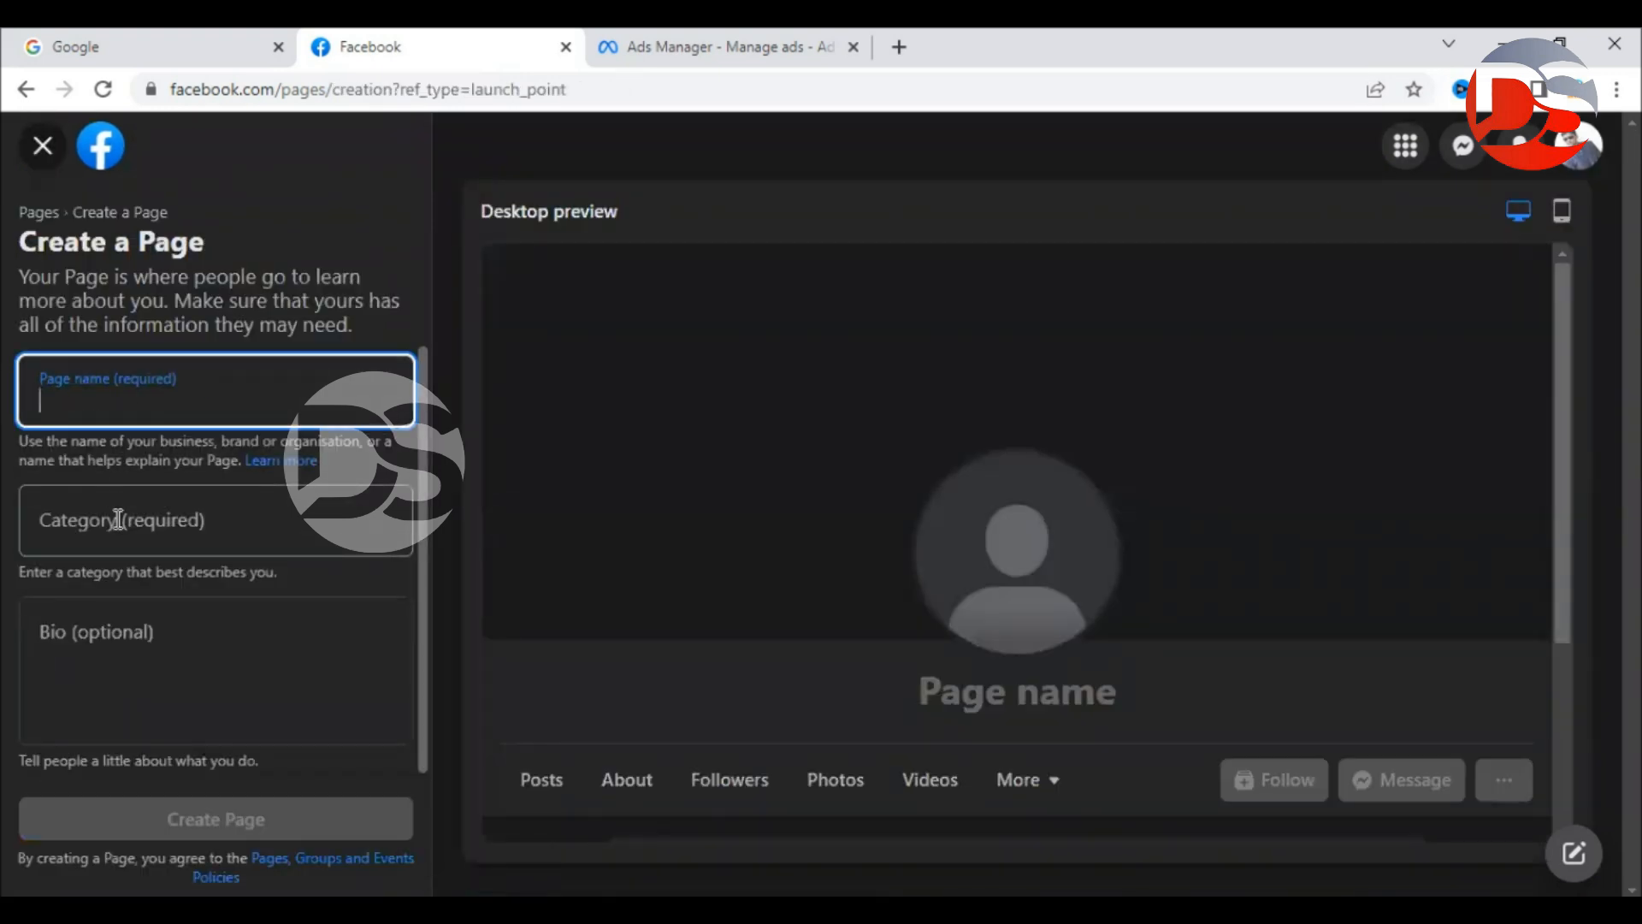
pyautogui.click(118, 518)
pyautogui.click(119, 665)
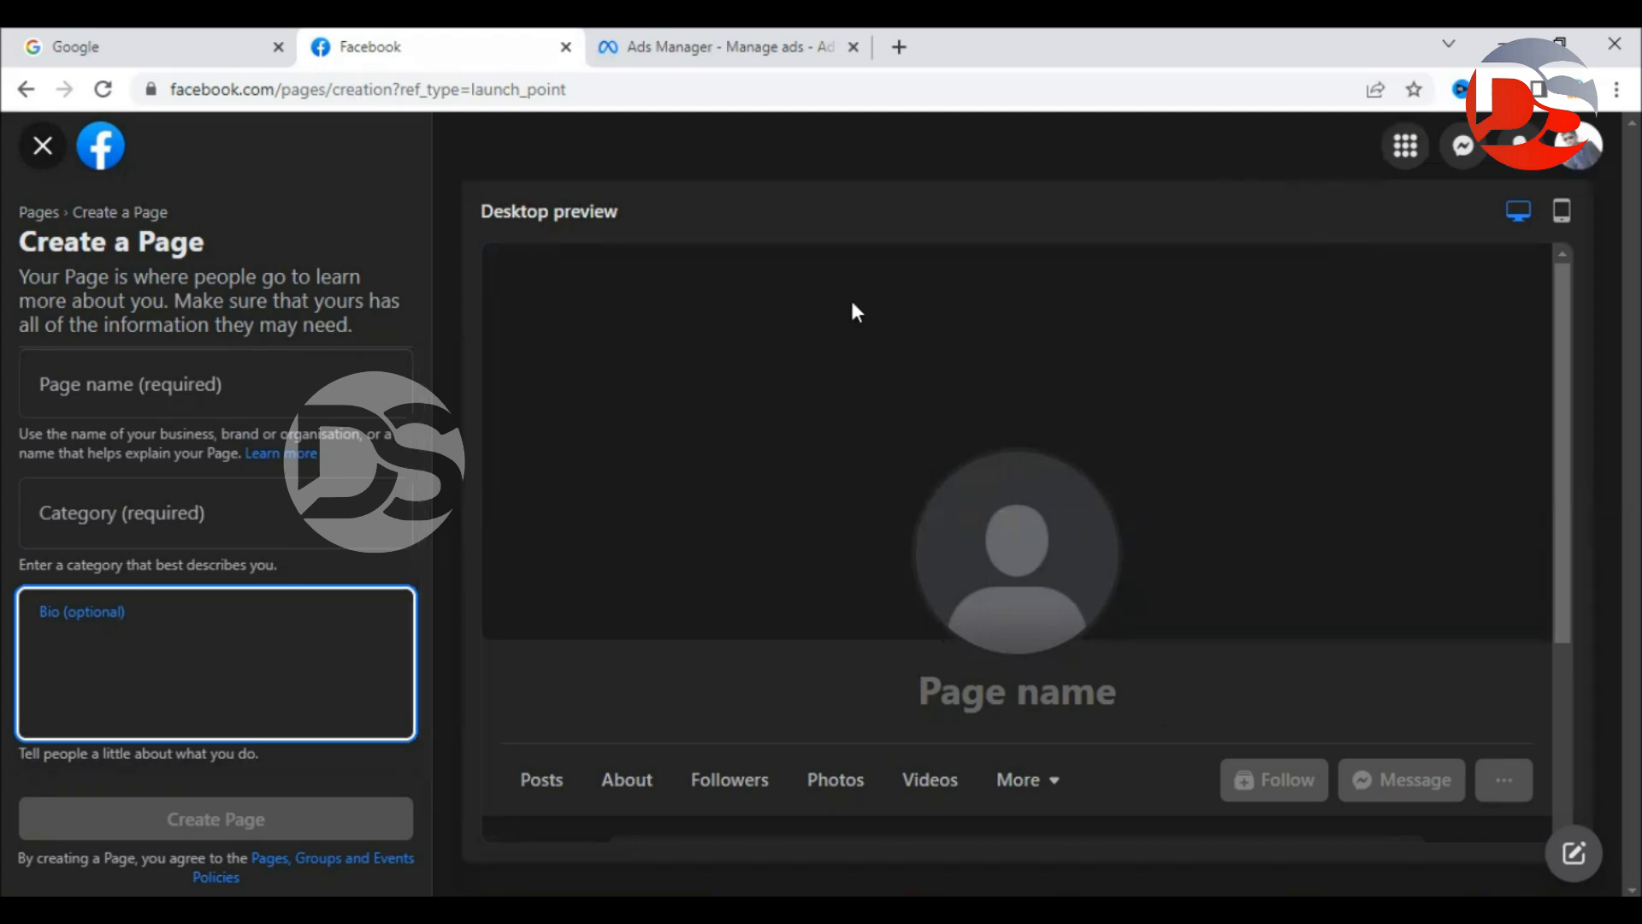
pyautogui.click(718, 47)
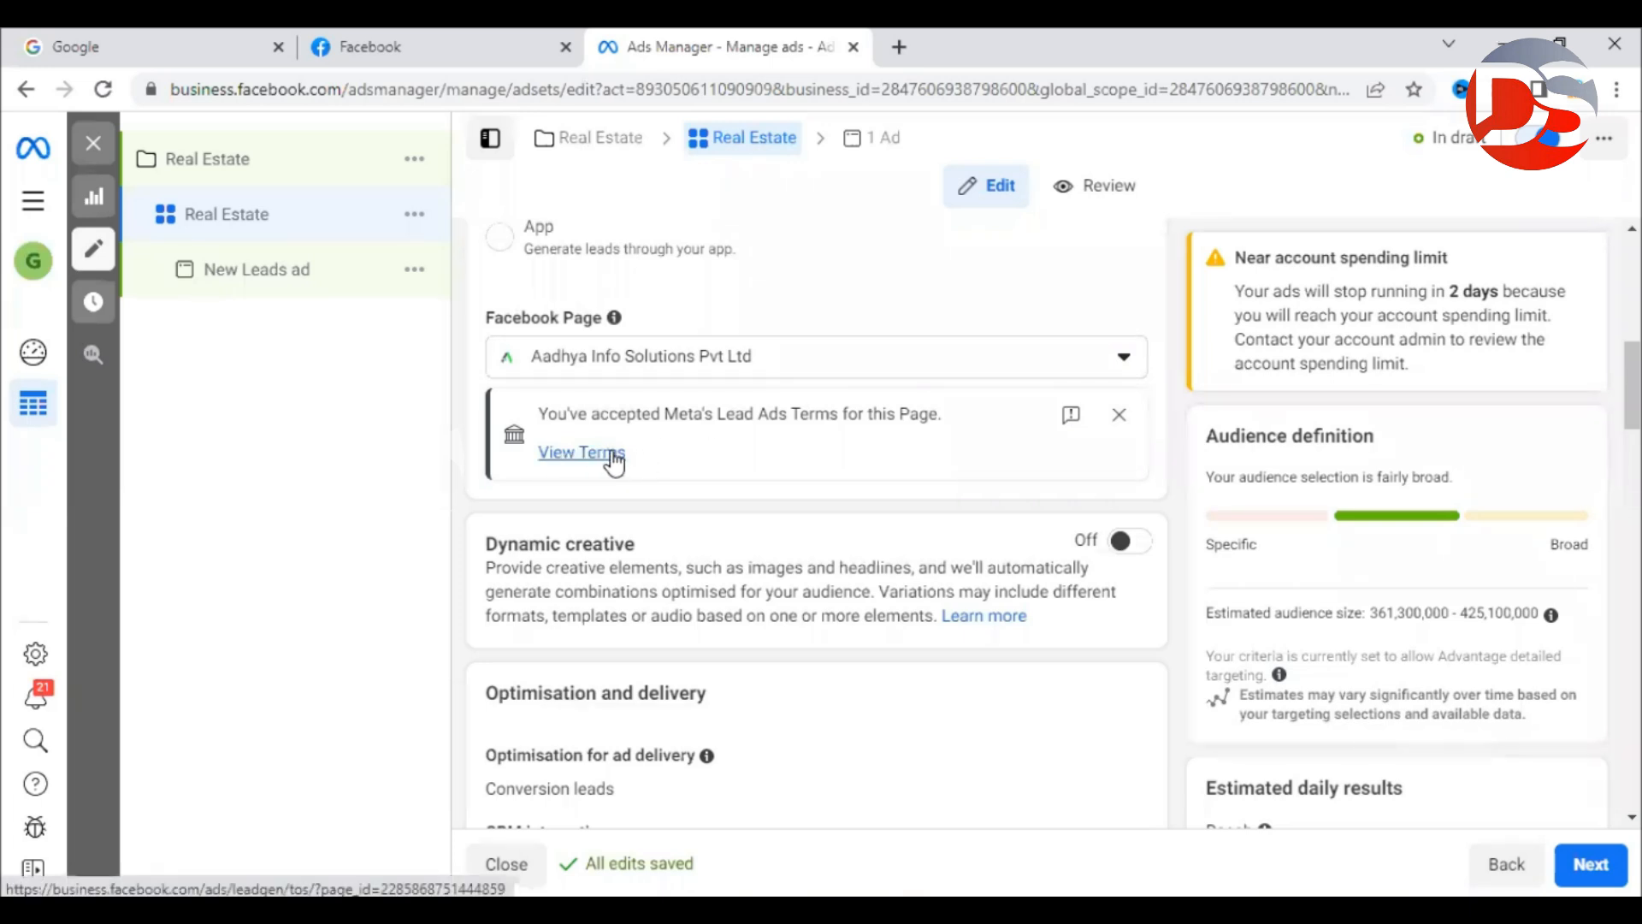
# Review the accepted Lead Ads Terms notice and open View Terms, then go back to Create a Page.
pyautogui.moveTo(539, 414); pyautogui.dragTo(1003, 441)
pyautogui.click(1003, 441)
pyautogui.click(592, 456)
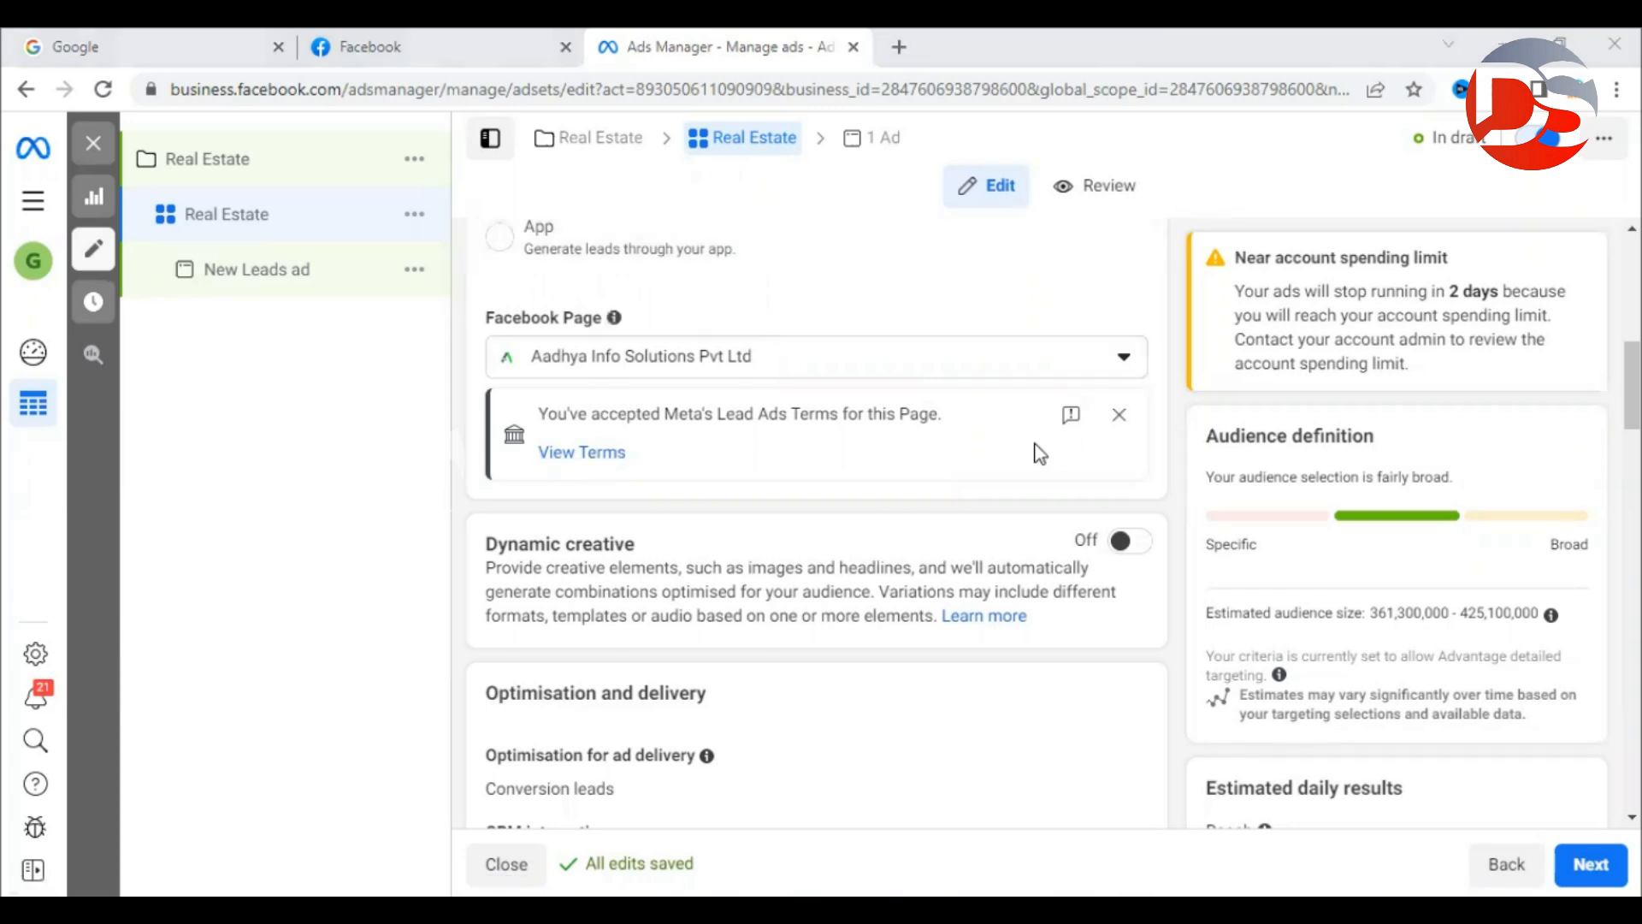
pyautogui.click(310, 46)
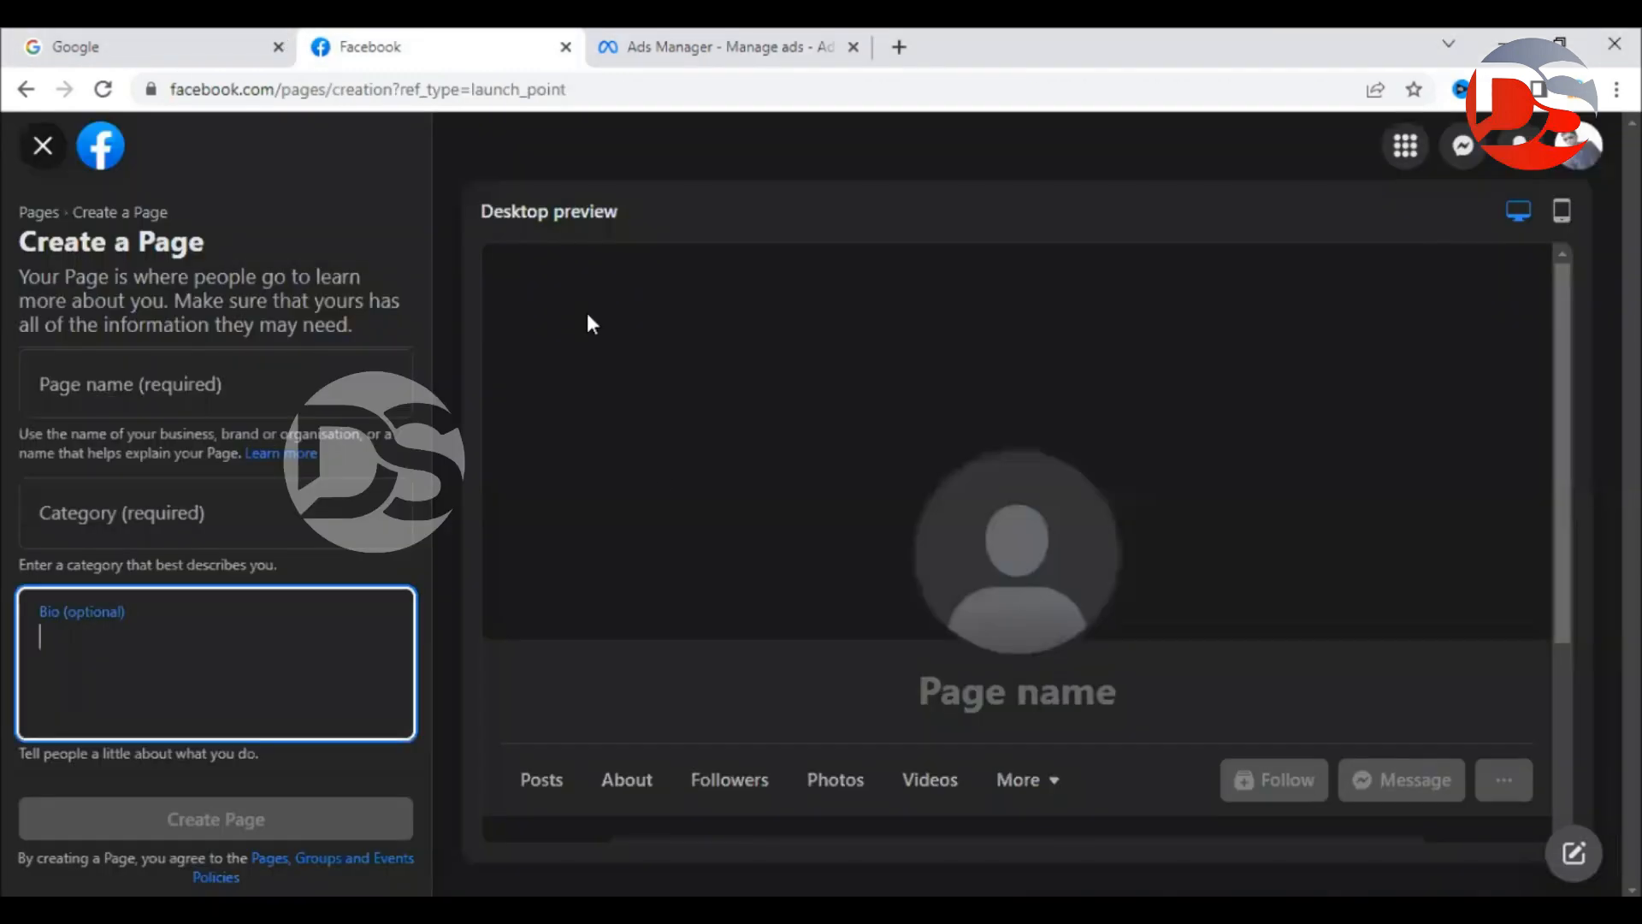
# Close Create a Page, scroll through all managed Pages and profiles, then switch back with Ctrl+Tab.
pyautogui.click(43, 145)
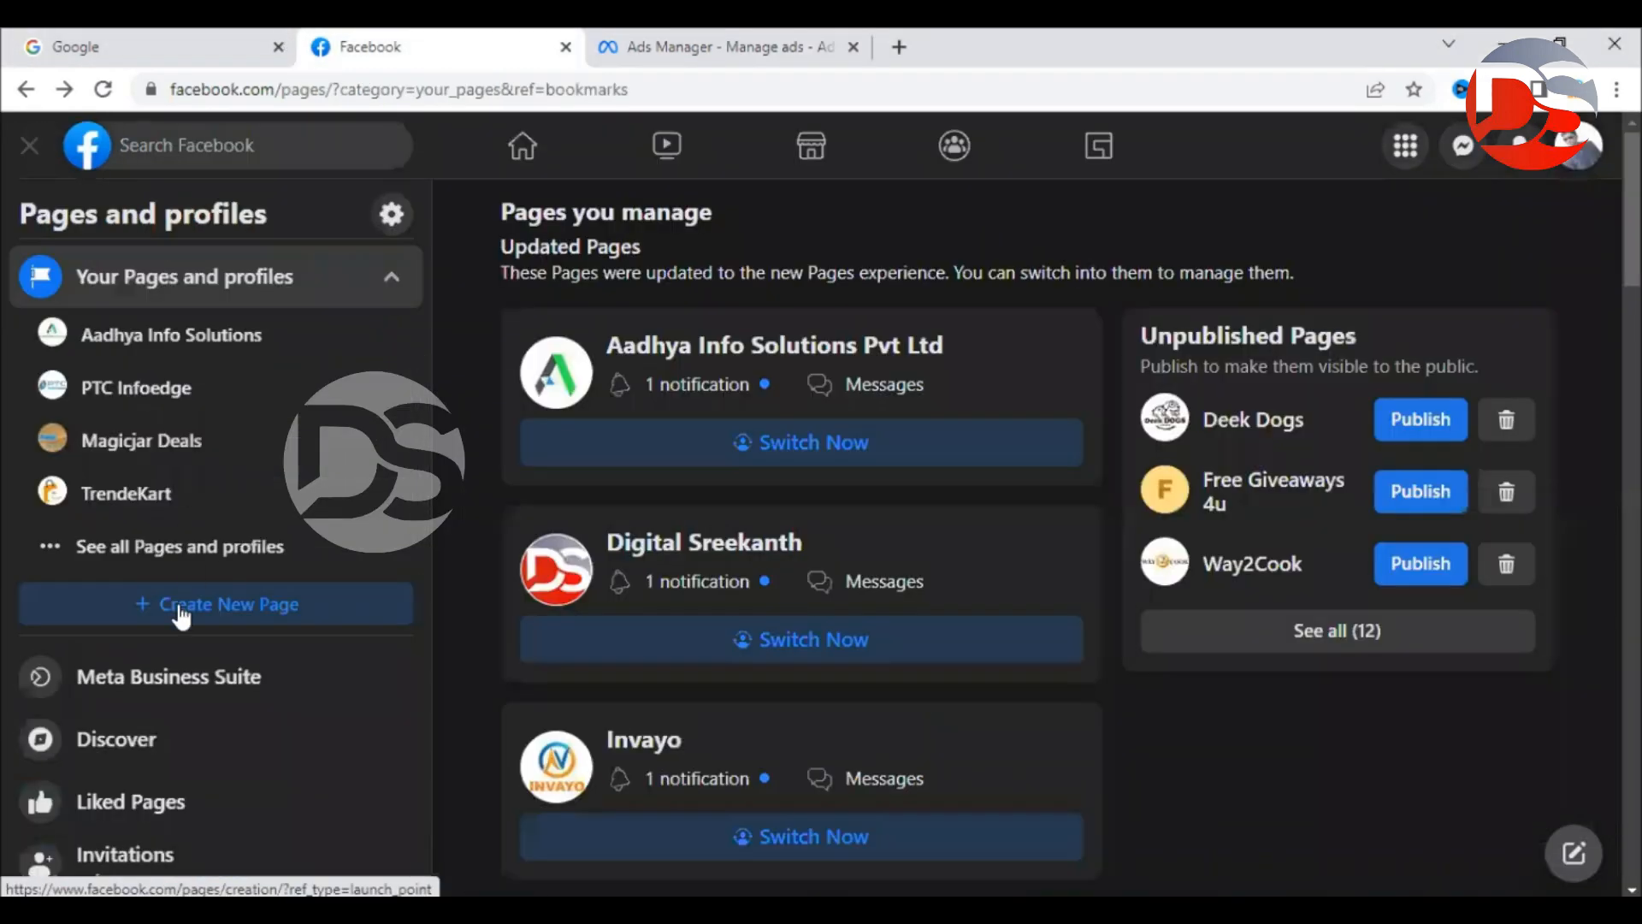
pyautogui.click(170, 561)
pyautogui.scroll(-10, 256, 479)
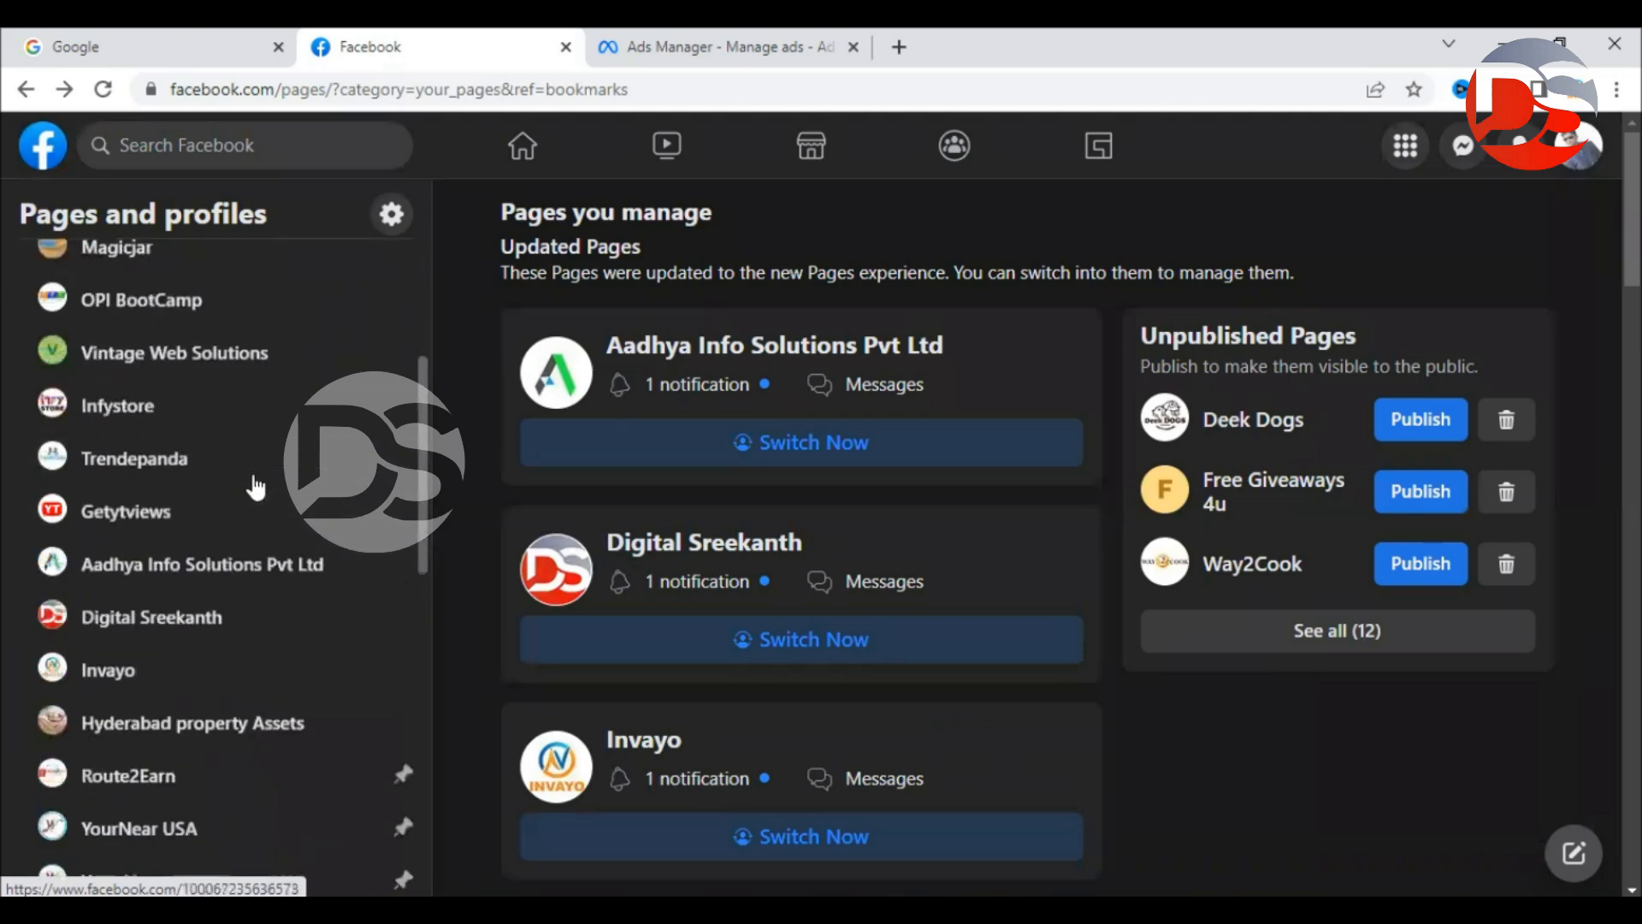
pyautogui.scroll(-5, 253, 513)
pyautogui.scroll(11, 249, 542)
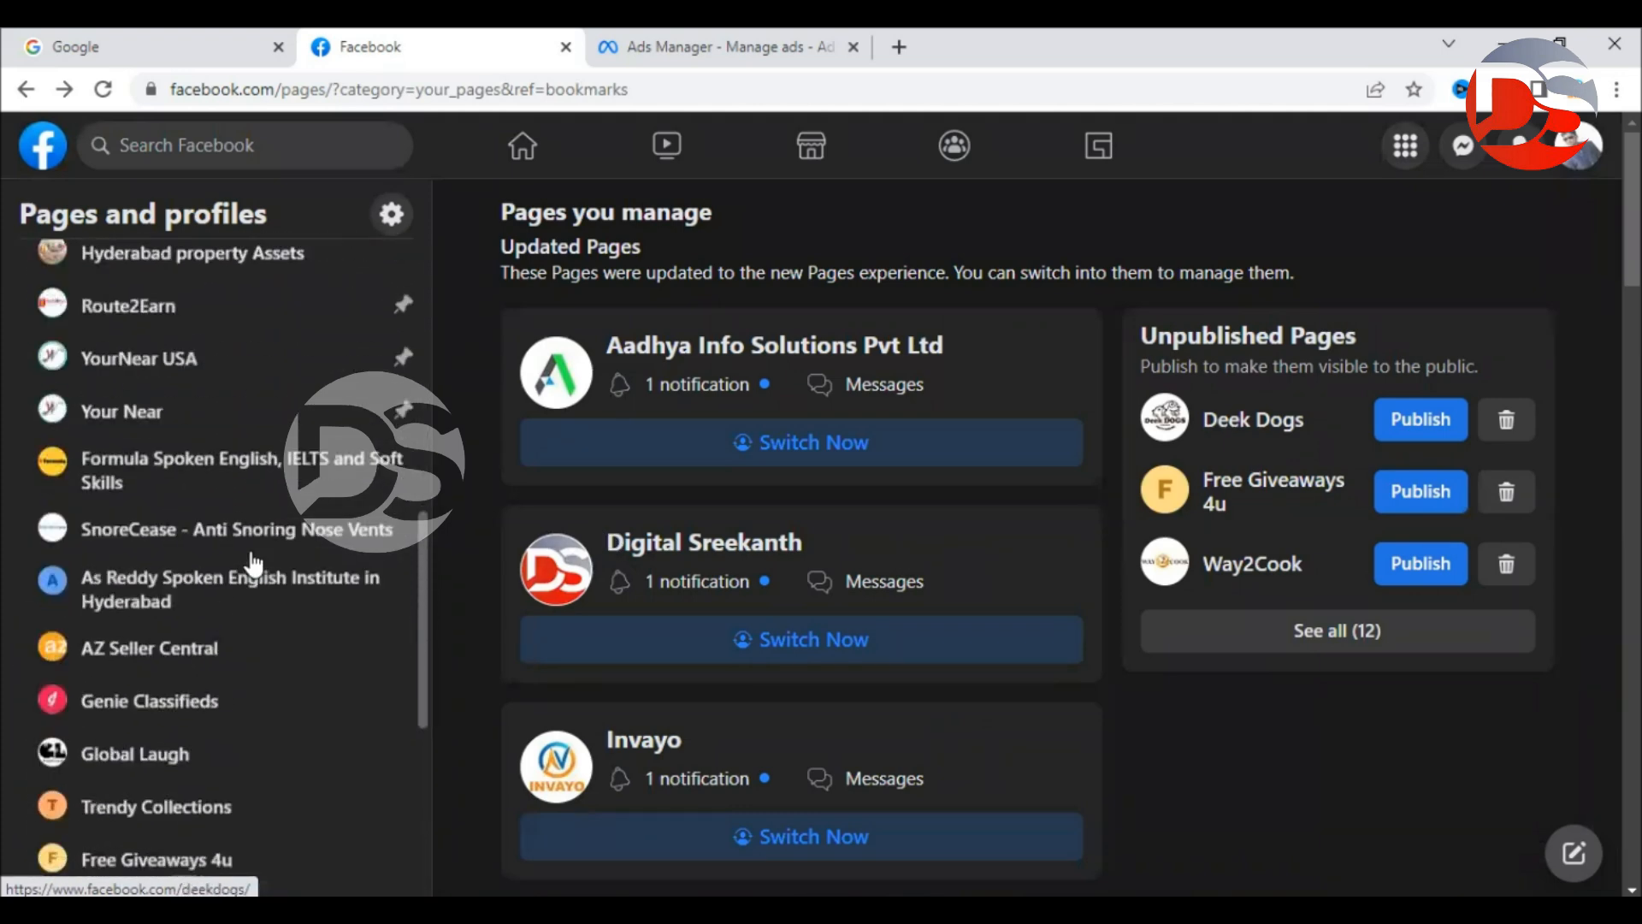
pyautogui.scroll(5, 253, 564)
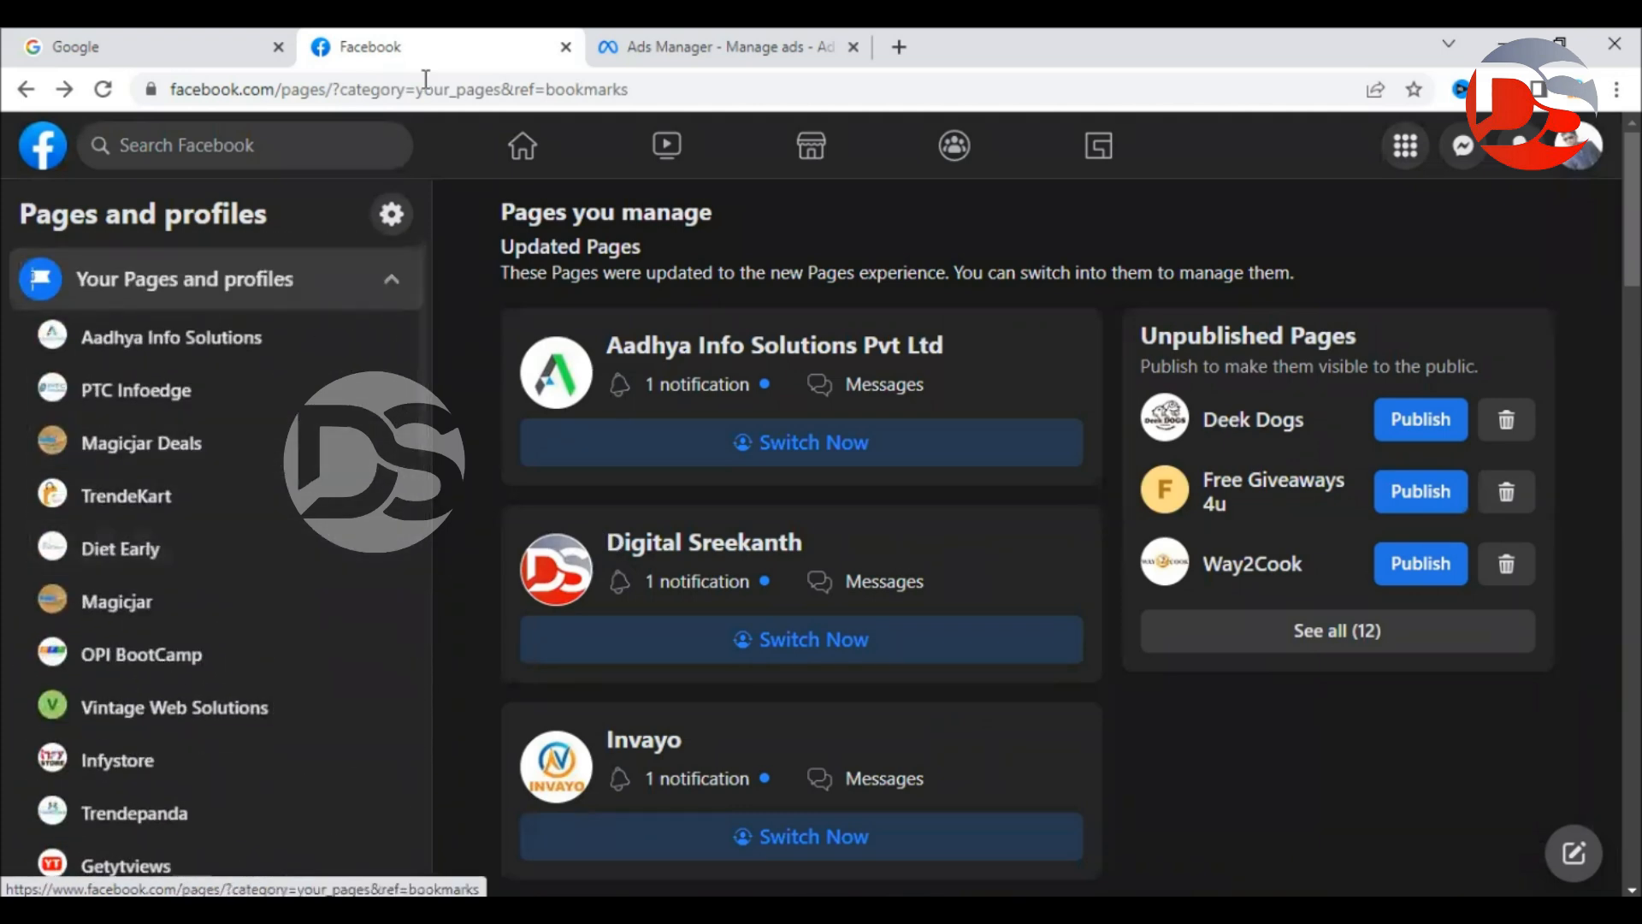
pyautogui.hotkey('ctrl', 'Tab')
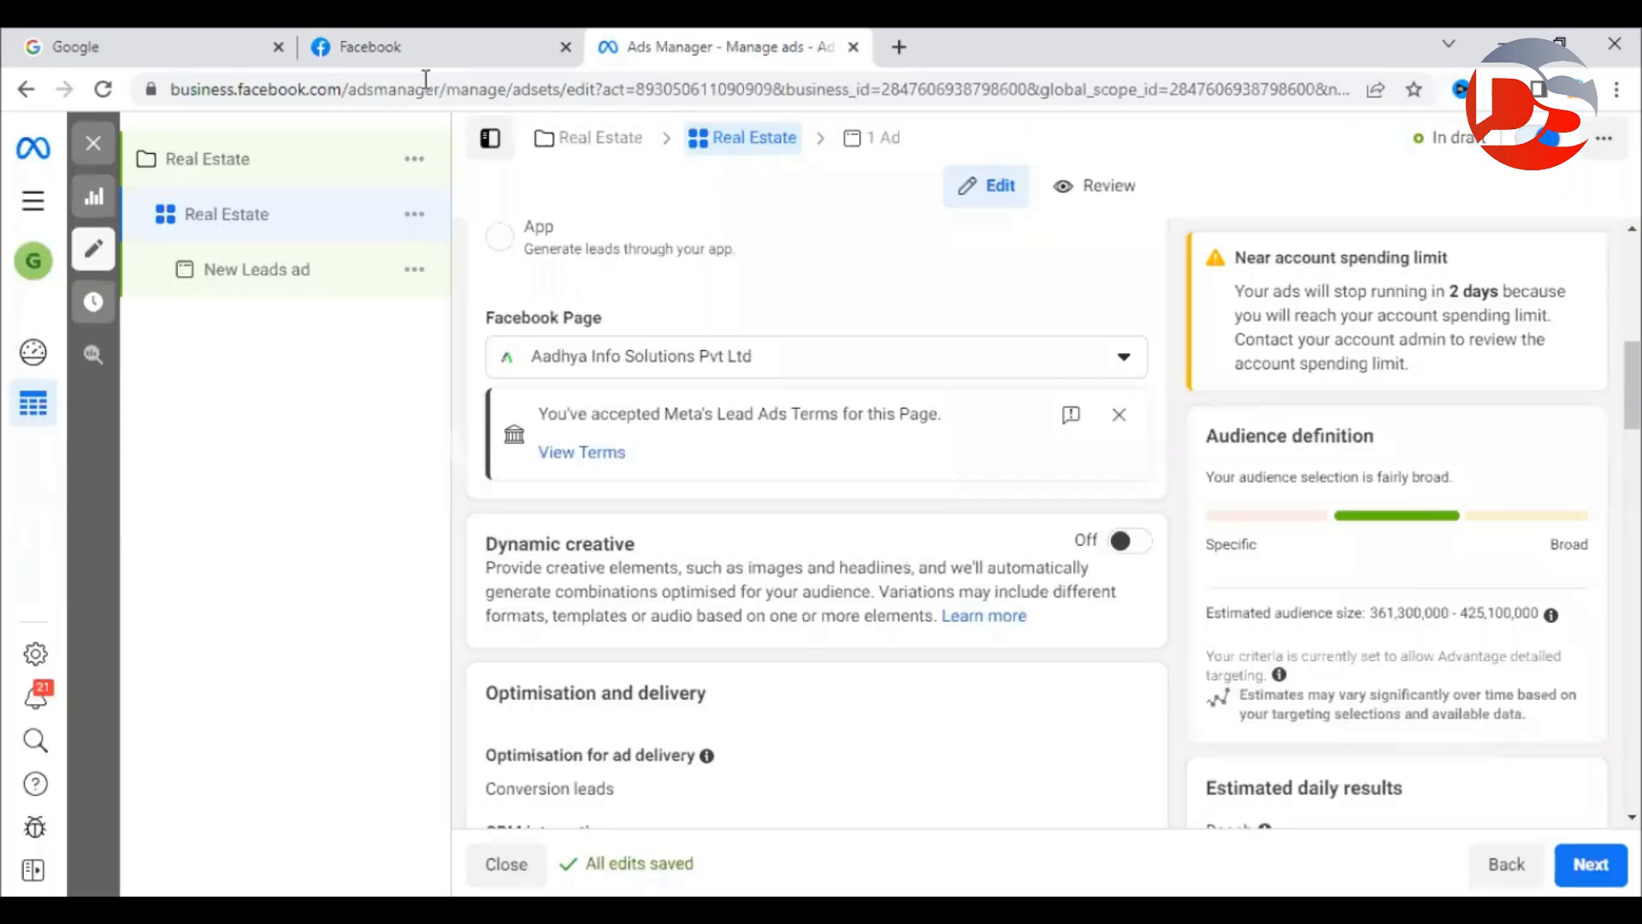
pyautogui.scroll(-3, 1183, 513)
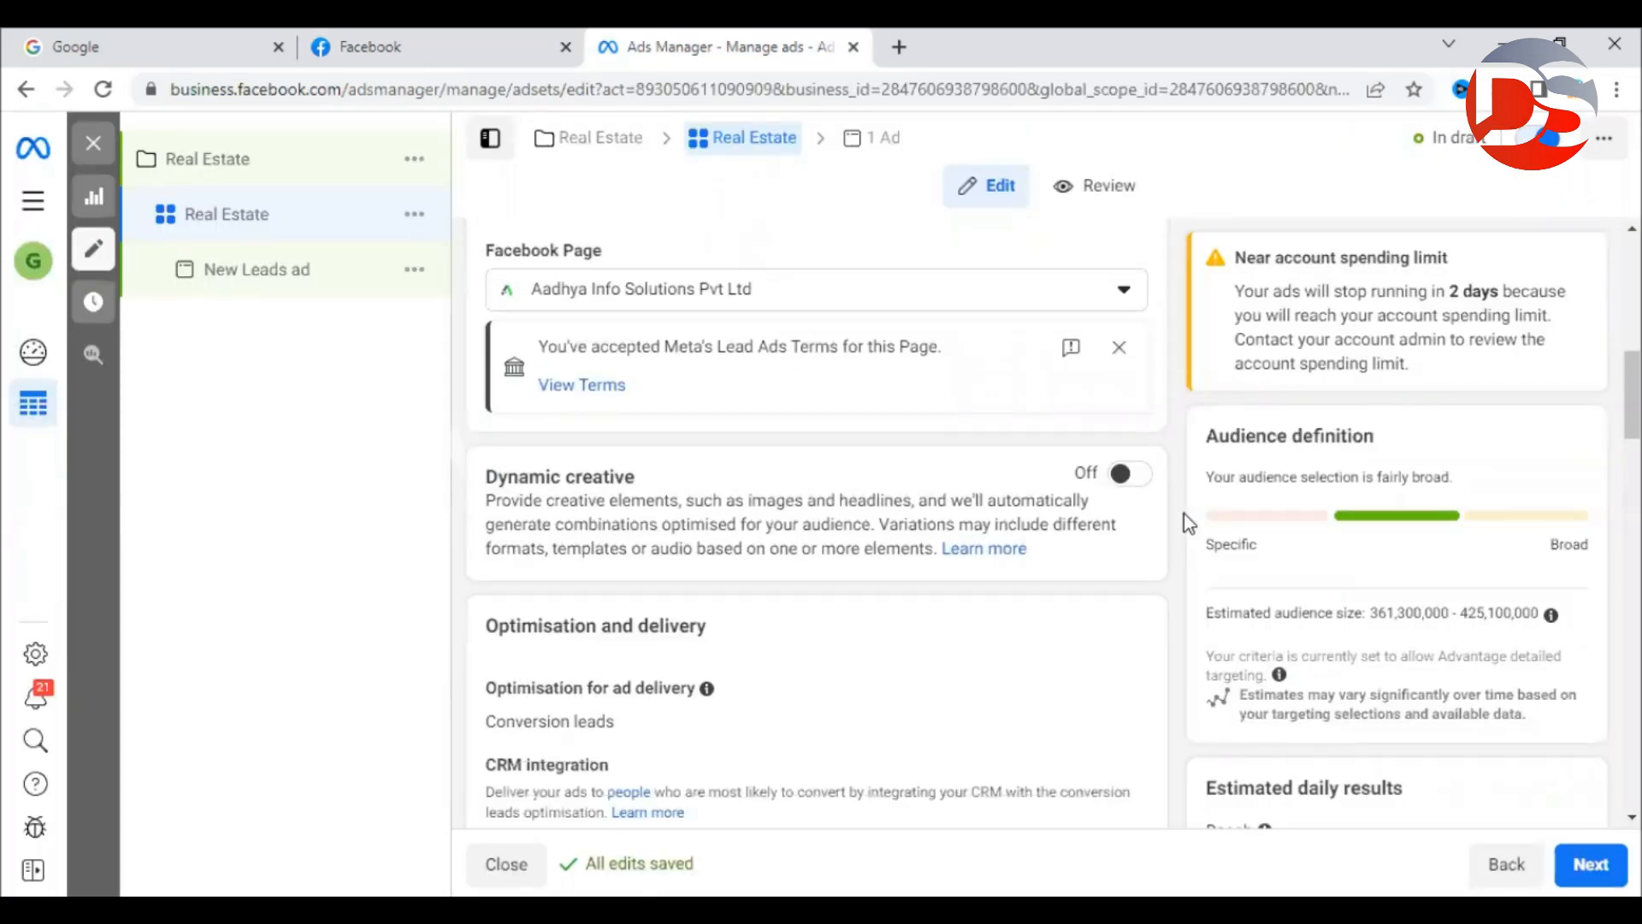
pyautogui.moveTo(489, 305); pyautogui.dragTo(668, 310)
pyautogui.click(669, 309)
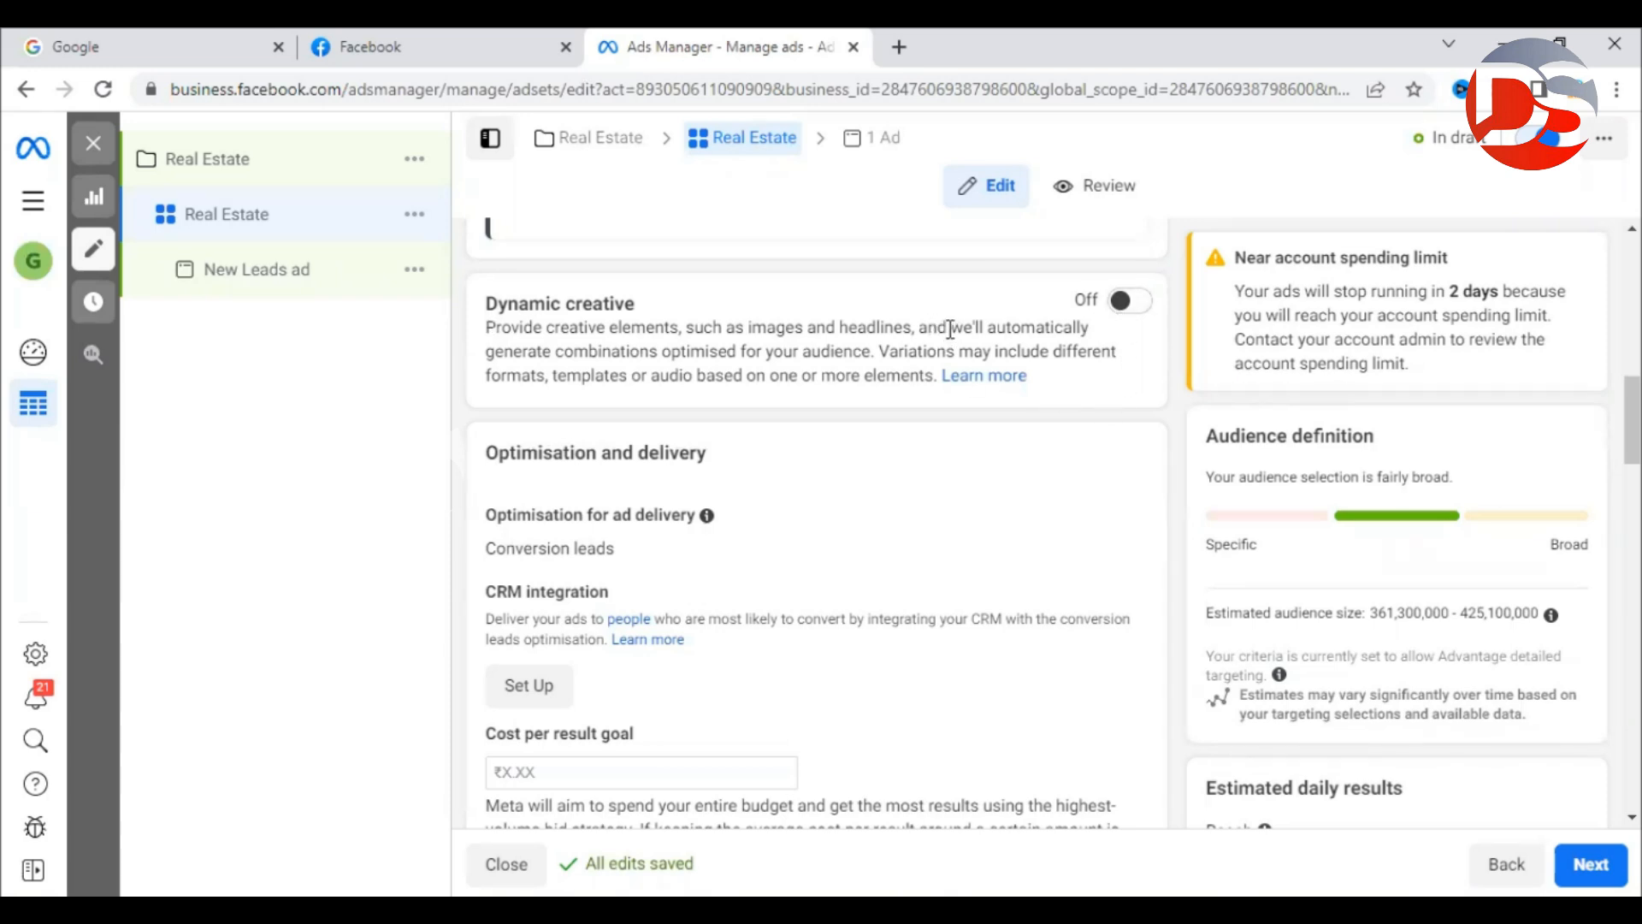
pyautogui.moveTo(949, 329); pyautogui.dragTo(658, 352)
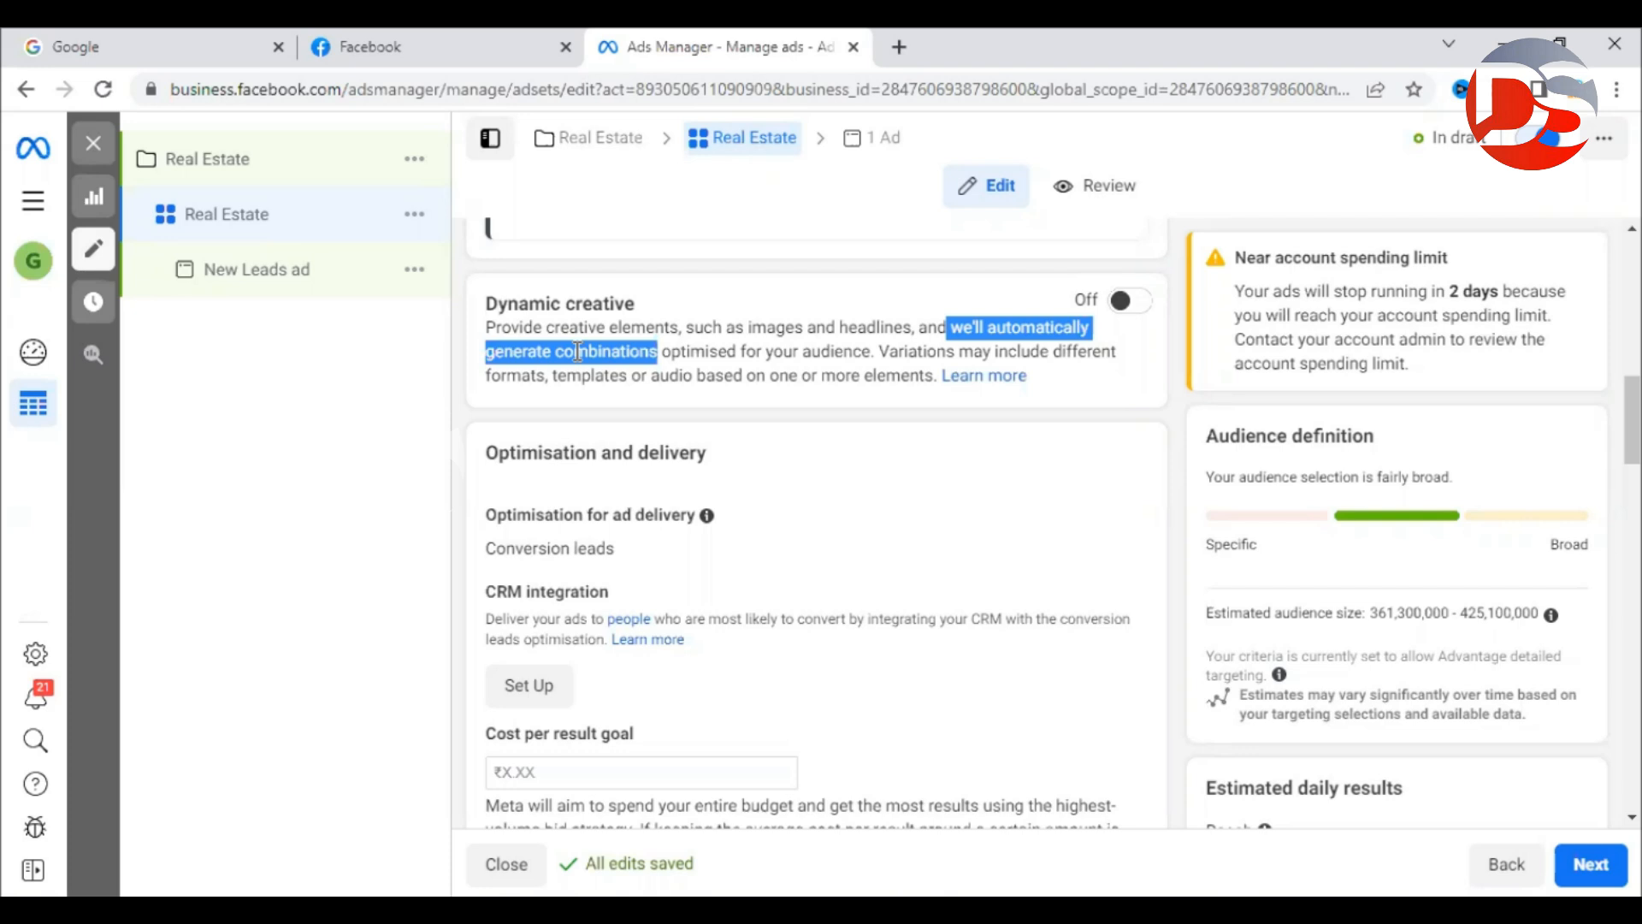
pyautogui.moveTo(485, 304); pyautogui.dragTo(657, 313)
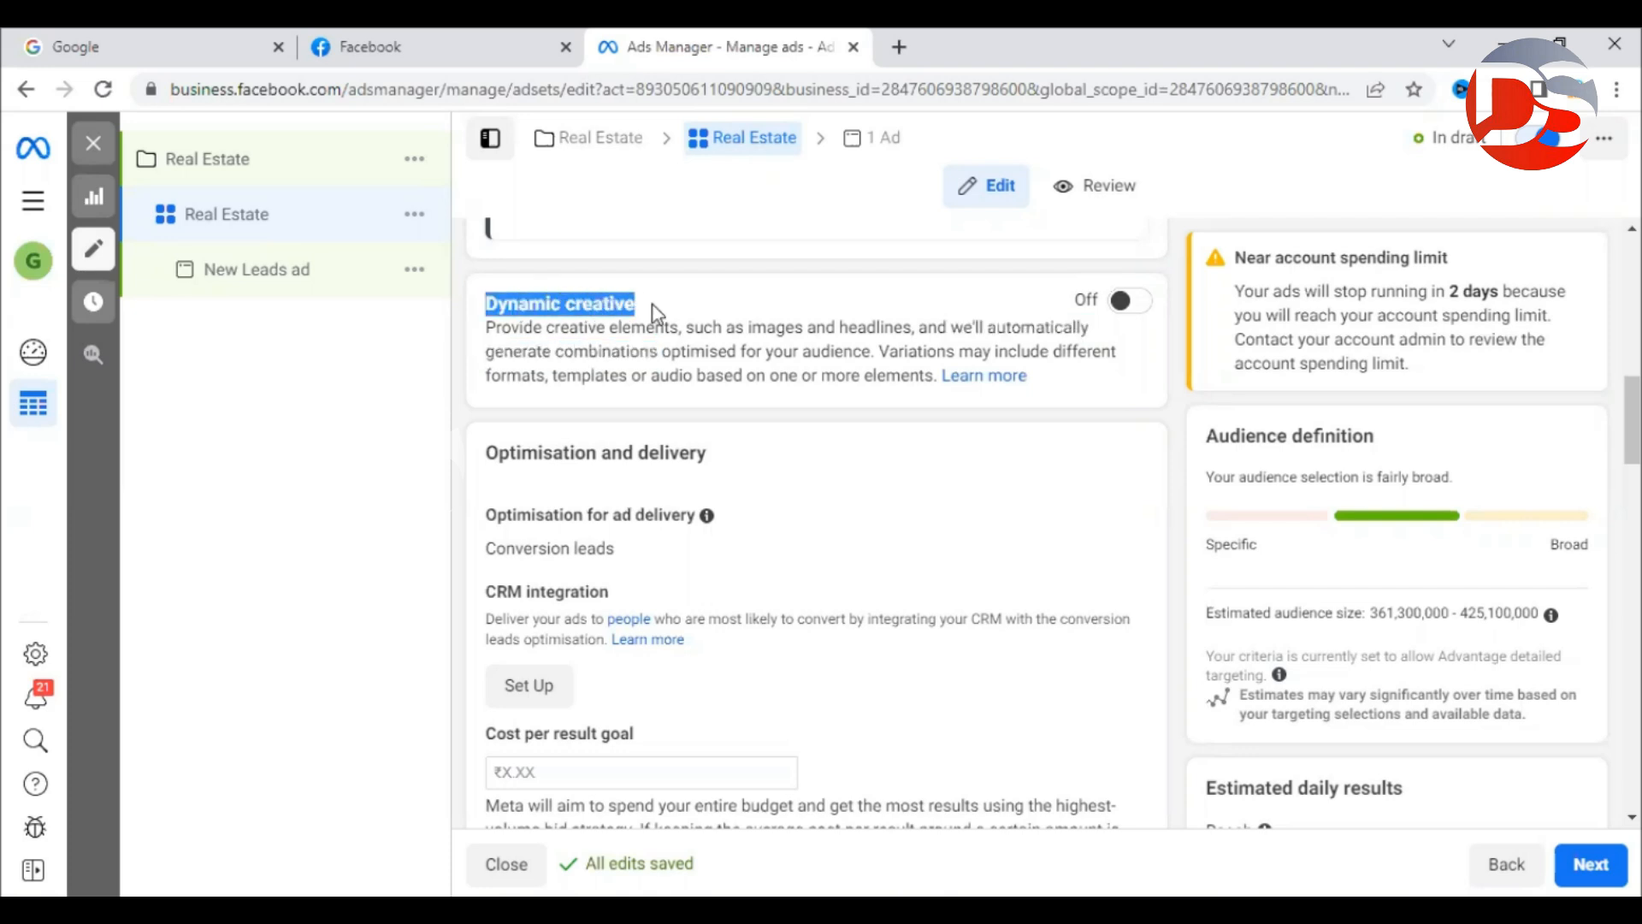
pyautogui.click(654, 316)
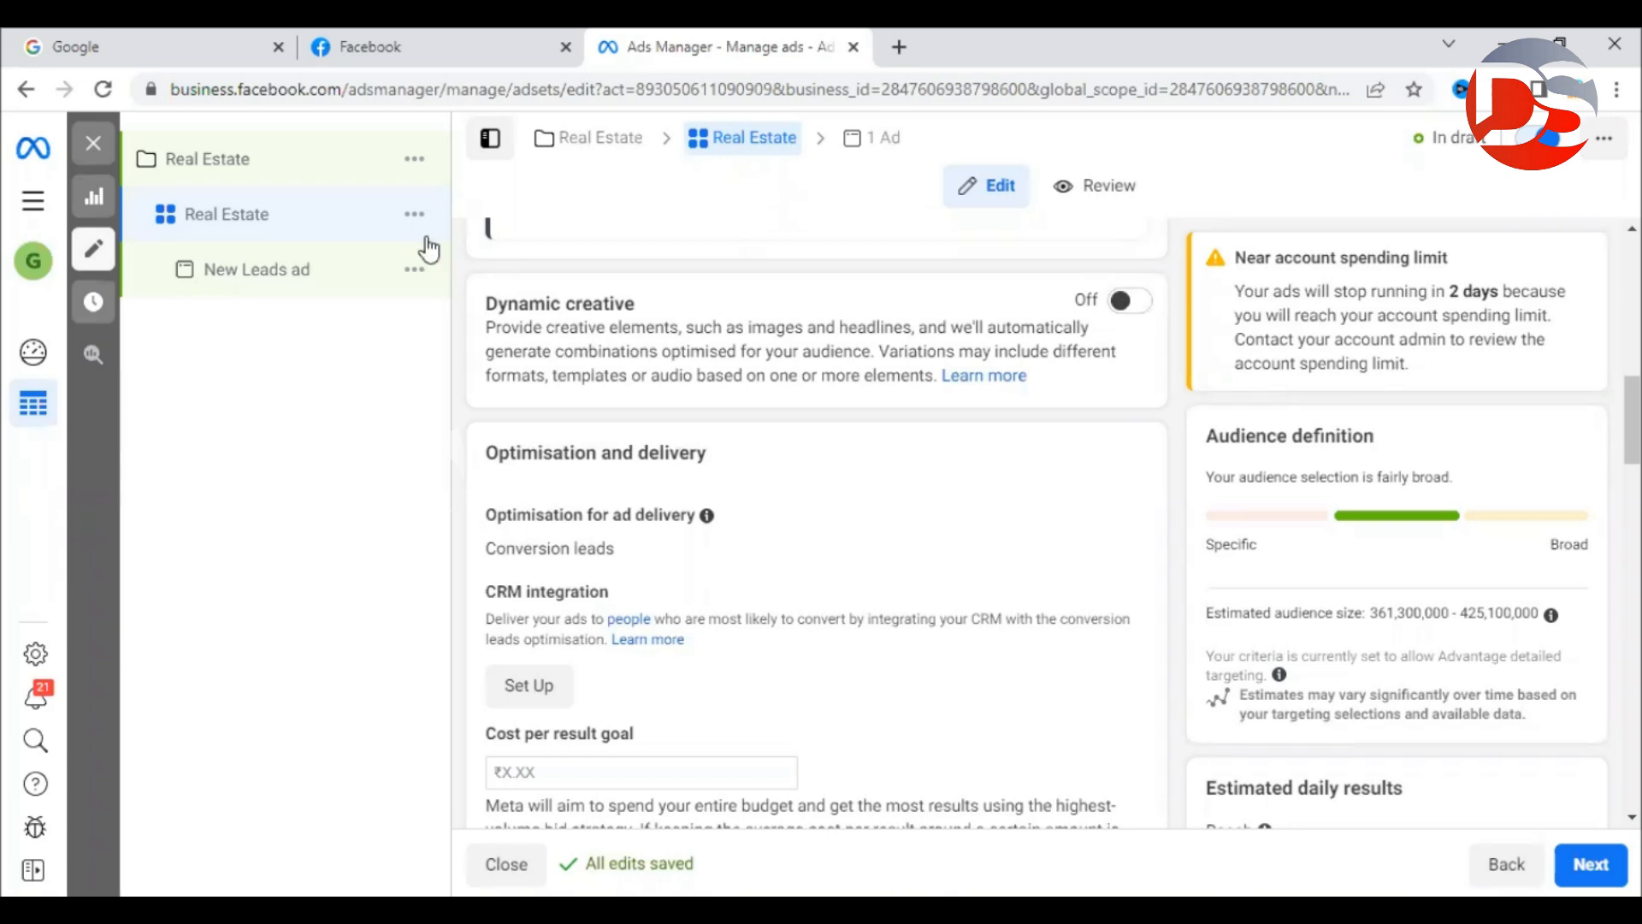
pyautogui.scroll(-2, 665, 309)
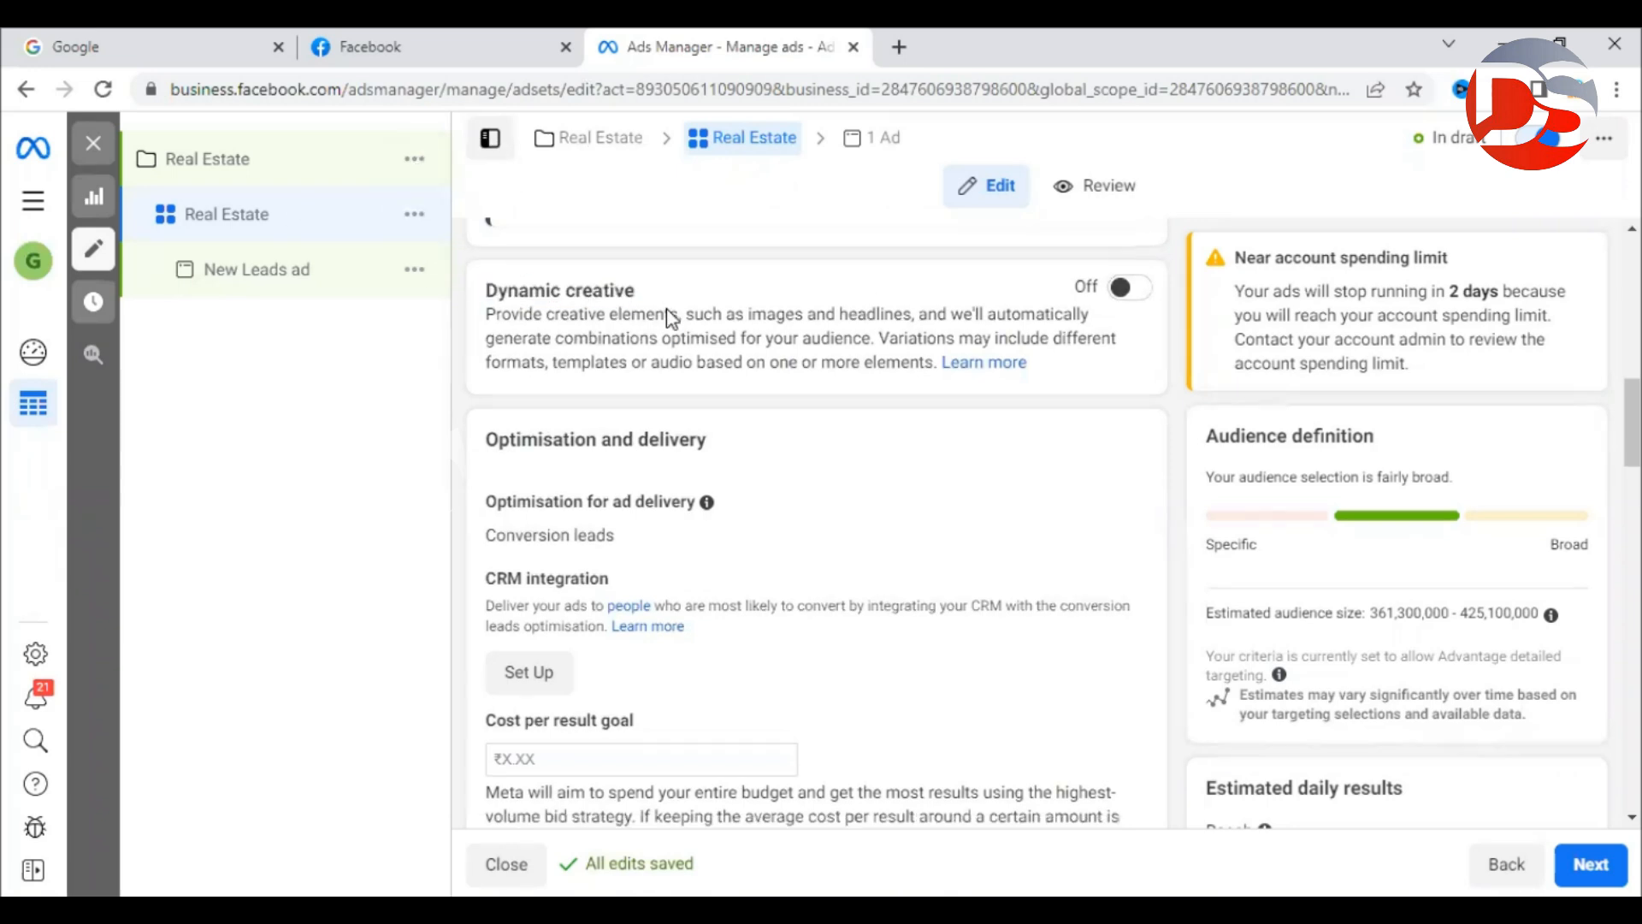
pyautogui.moveTo(494, 342); pyautogui.dragTo(769, 363)
pyautogui.click(770, 363)
pyautogui.scroll(-2, 772, 363)
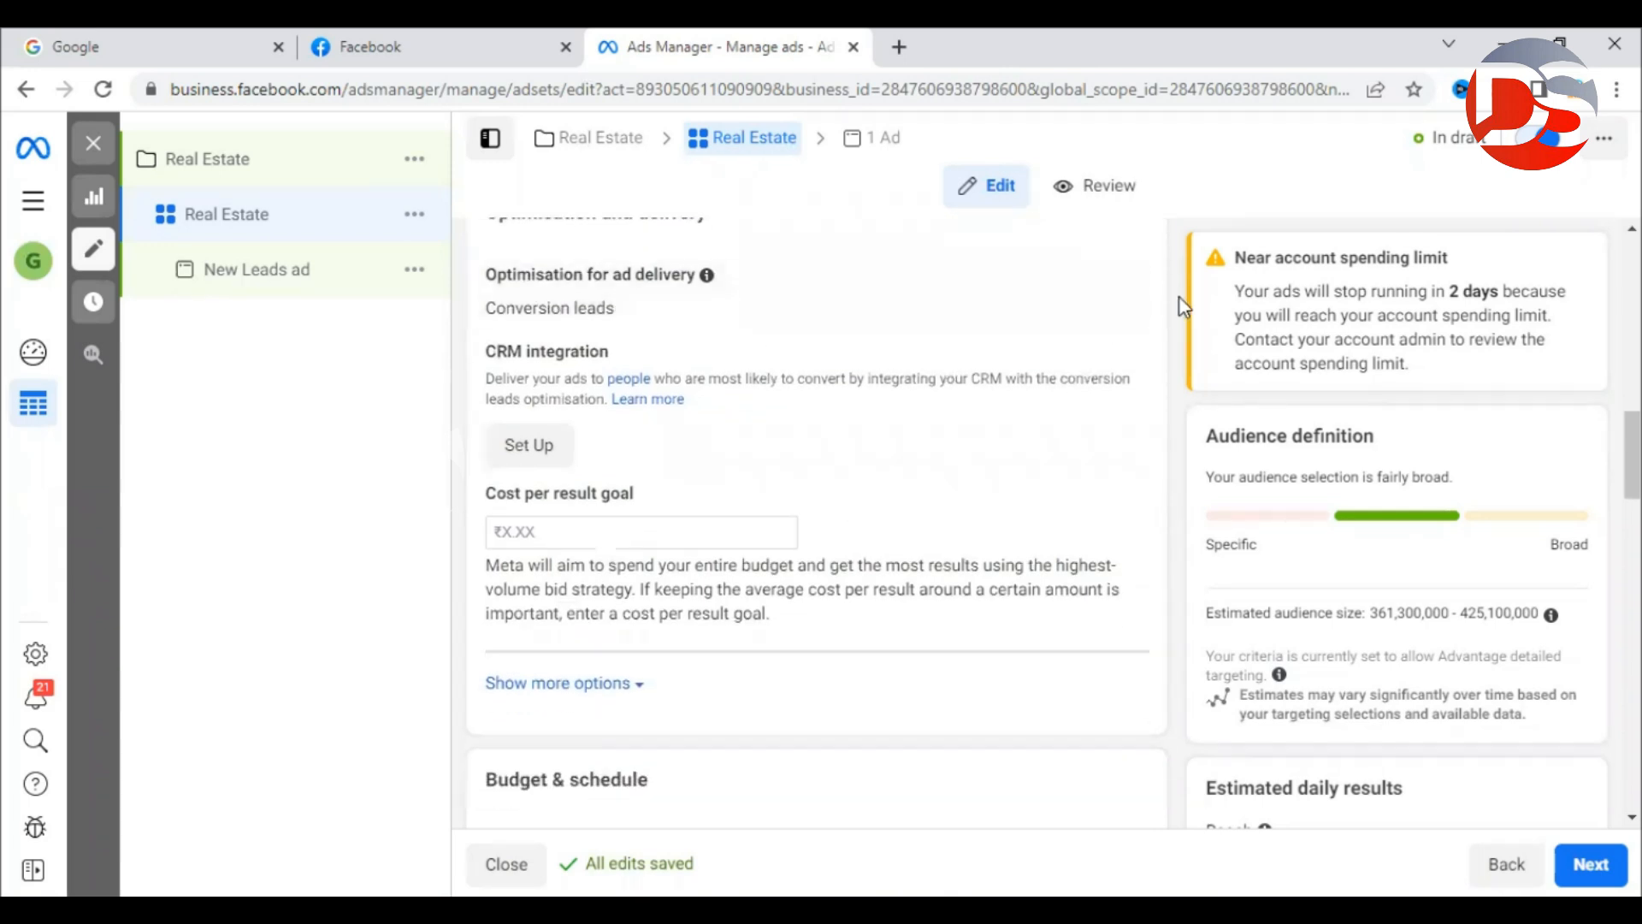
pyautogui.click(1119, 283)
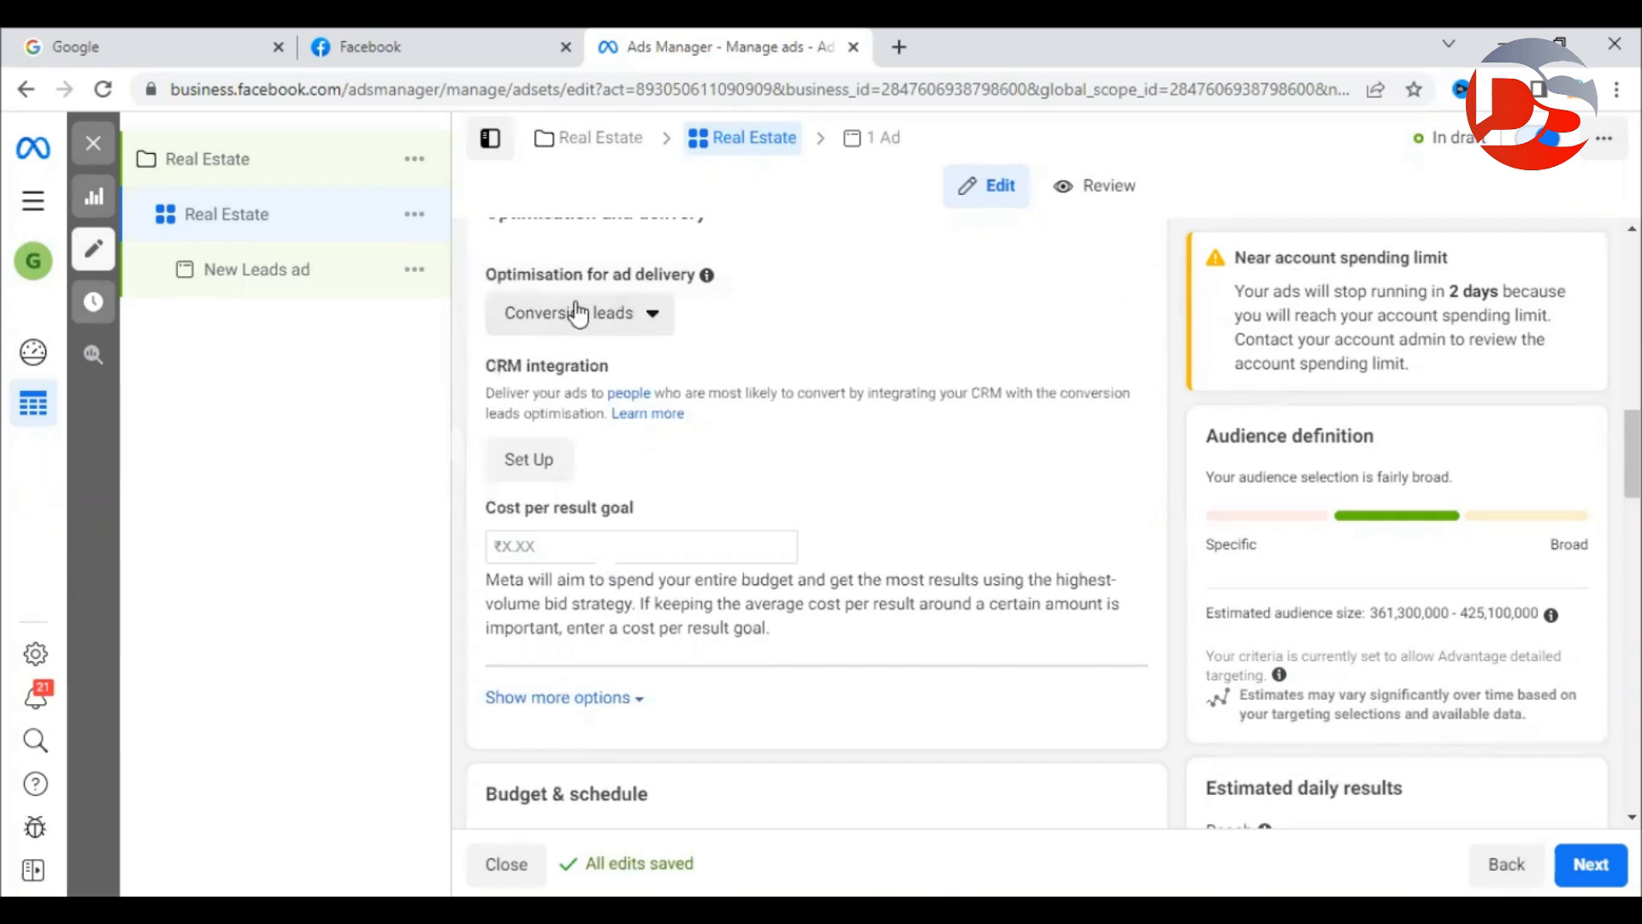
pyautogui.click(616, 314)
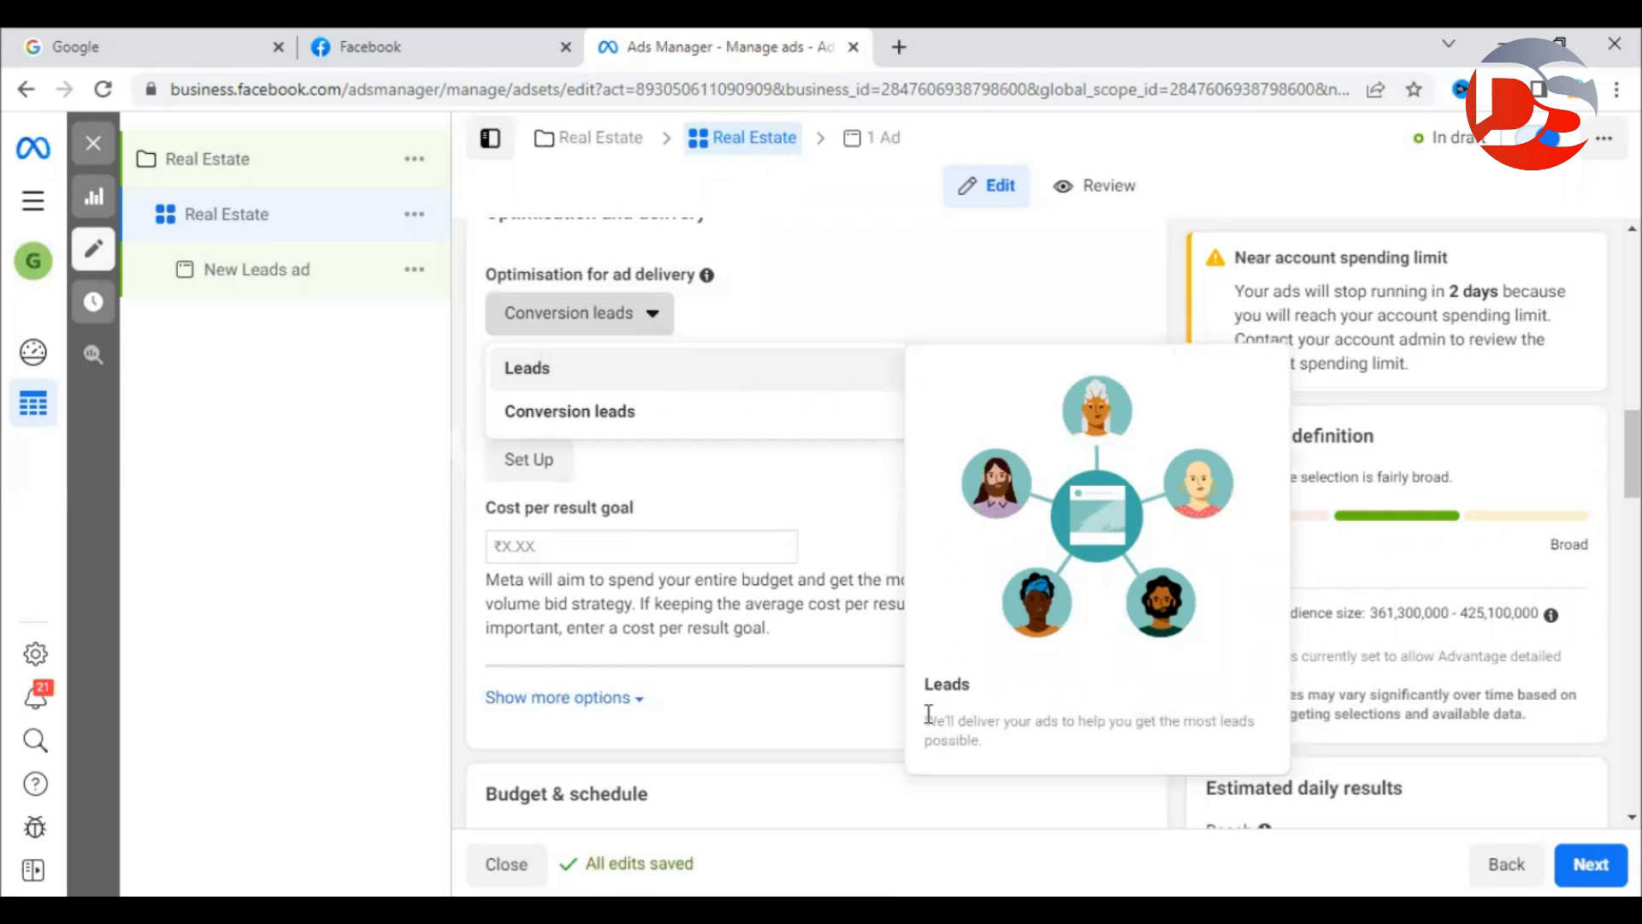
pyautogui.moveTo(958, 715); pyautogui.dragTo(1125, 733)
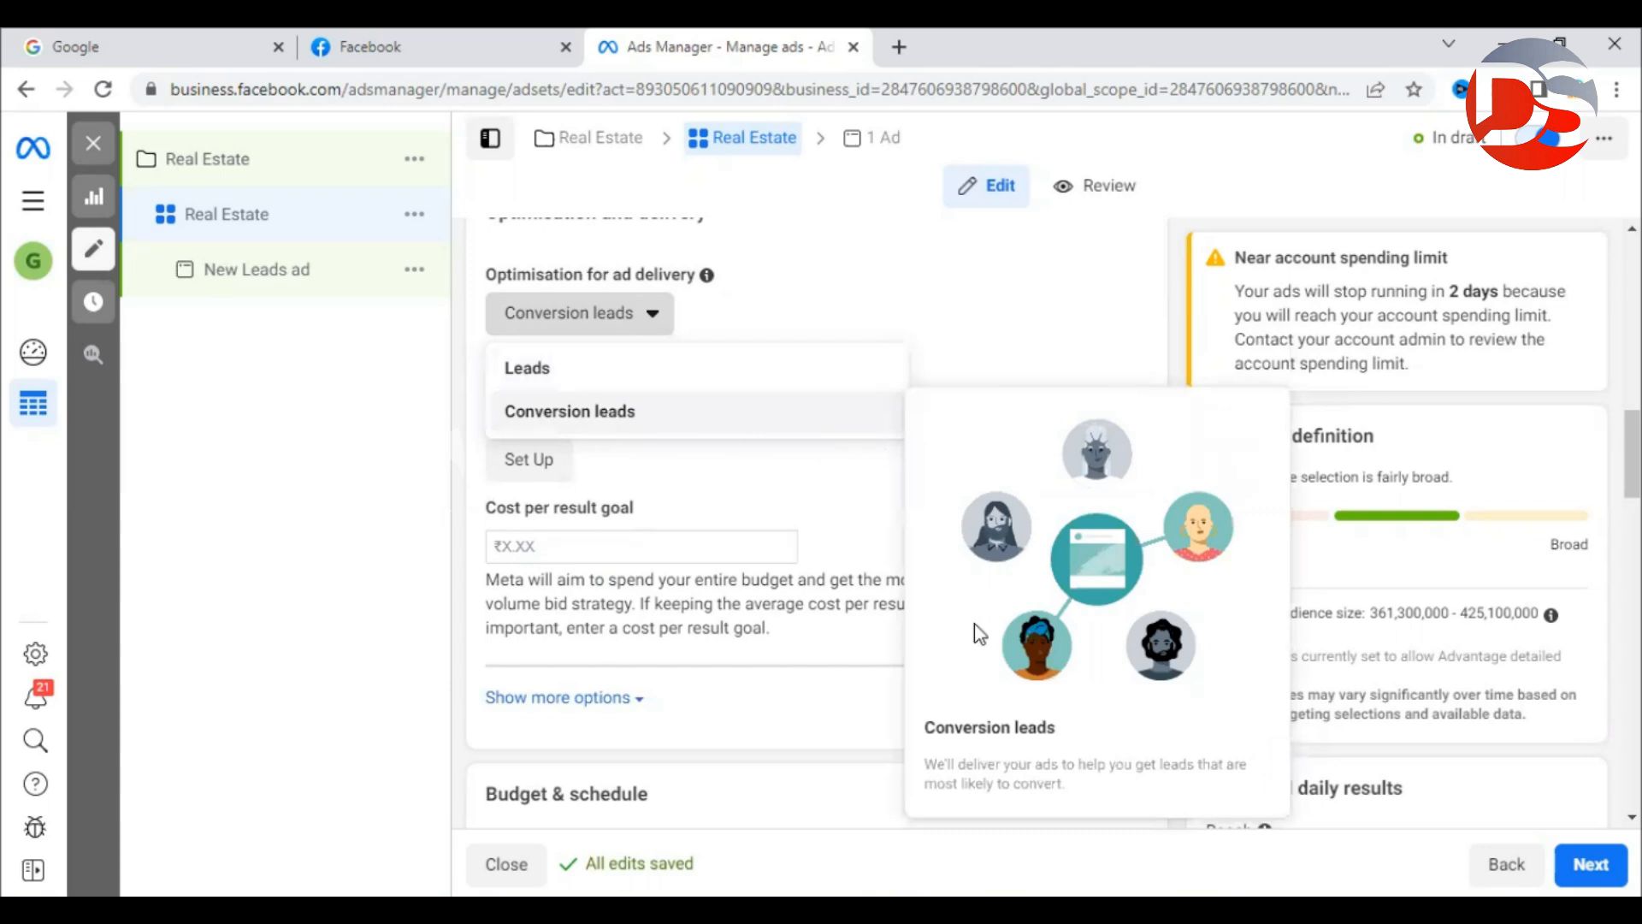
pyautogui.moveTo(928, 762); pyautogui.dragTo(1215, 793)
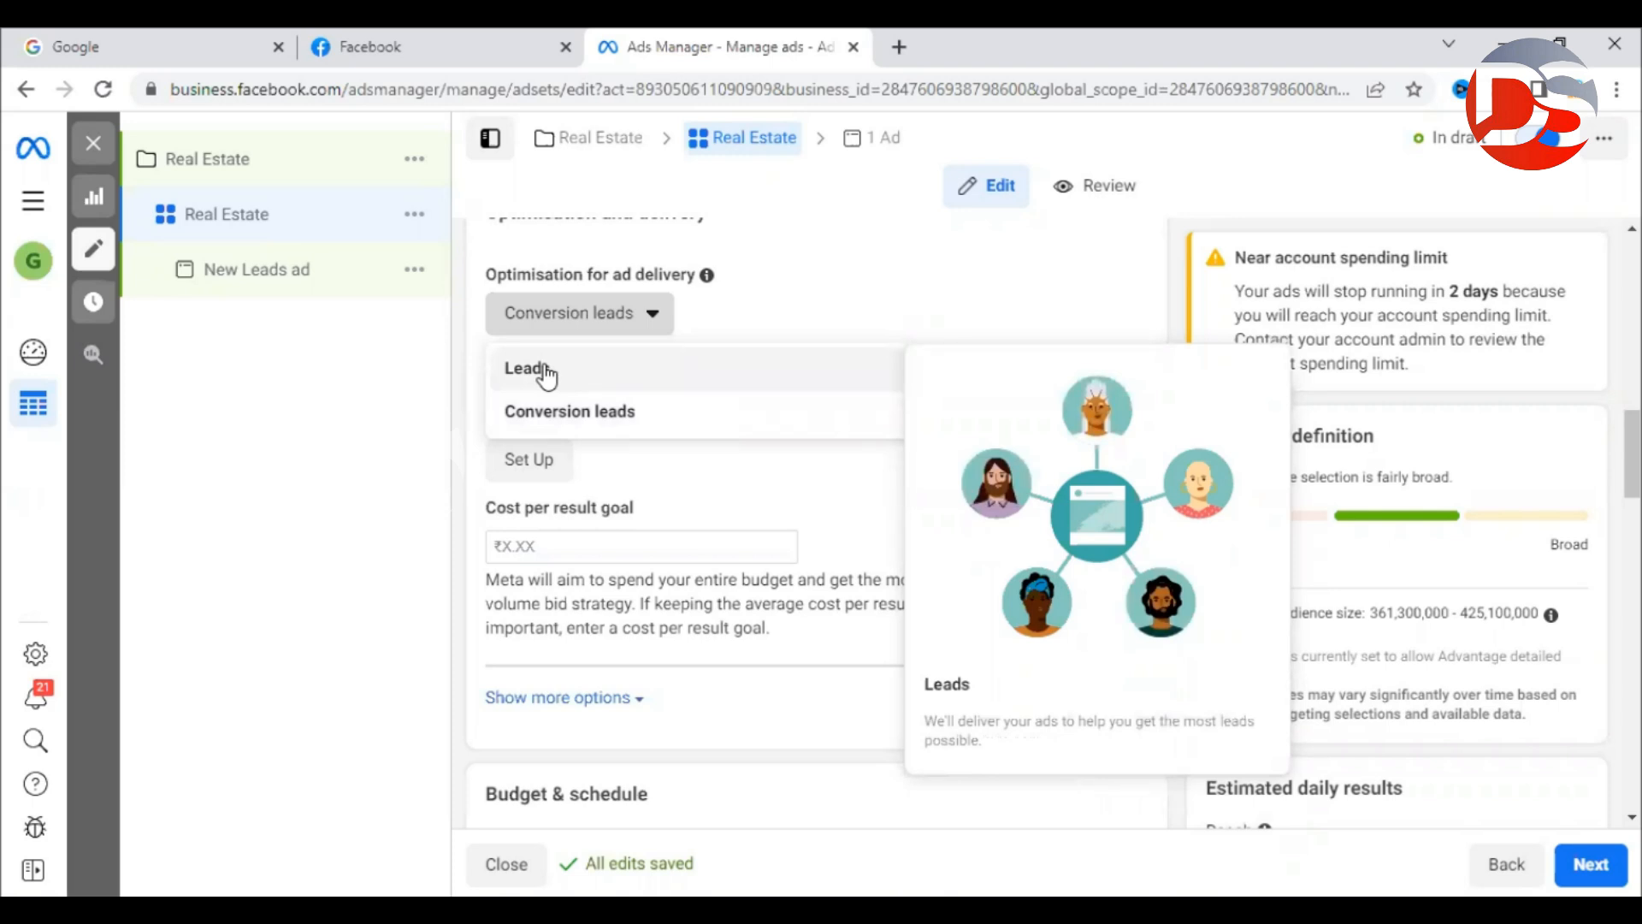
pyautogui.click(593, 414)
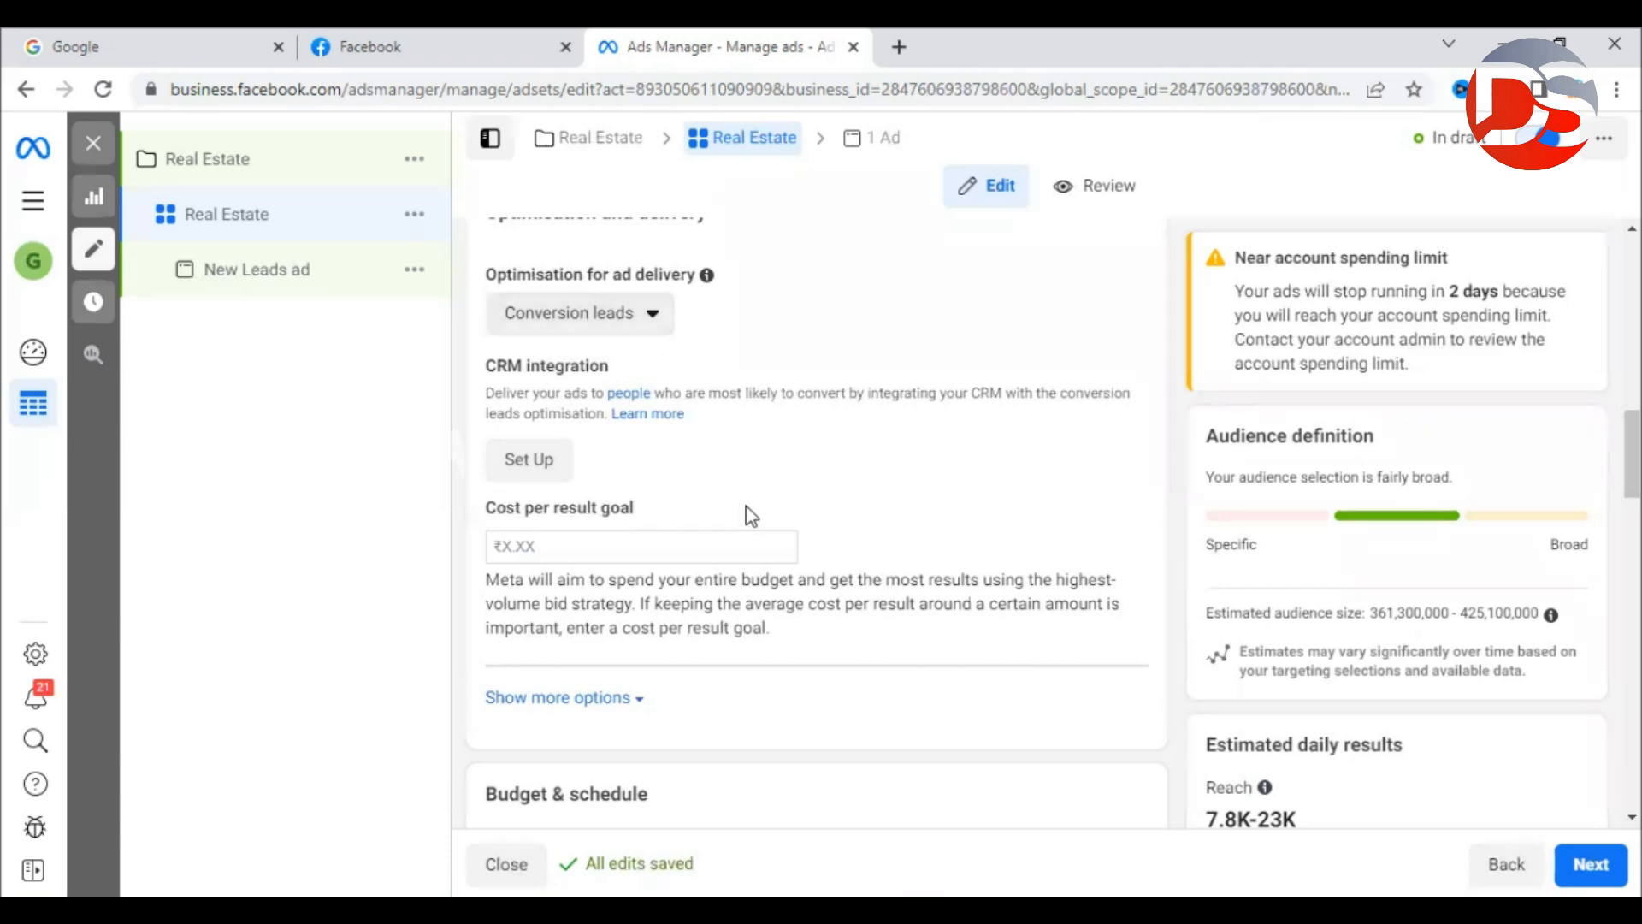
pyautogui.click(573, 548)
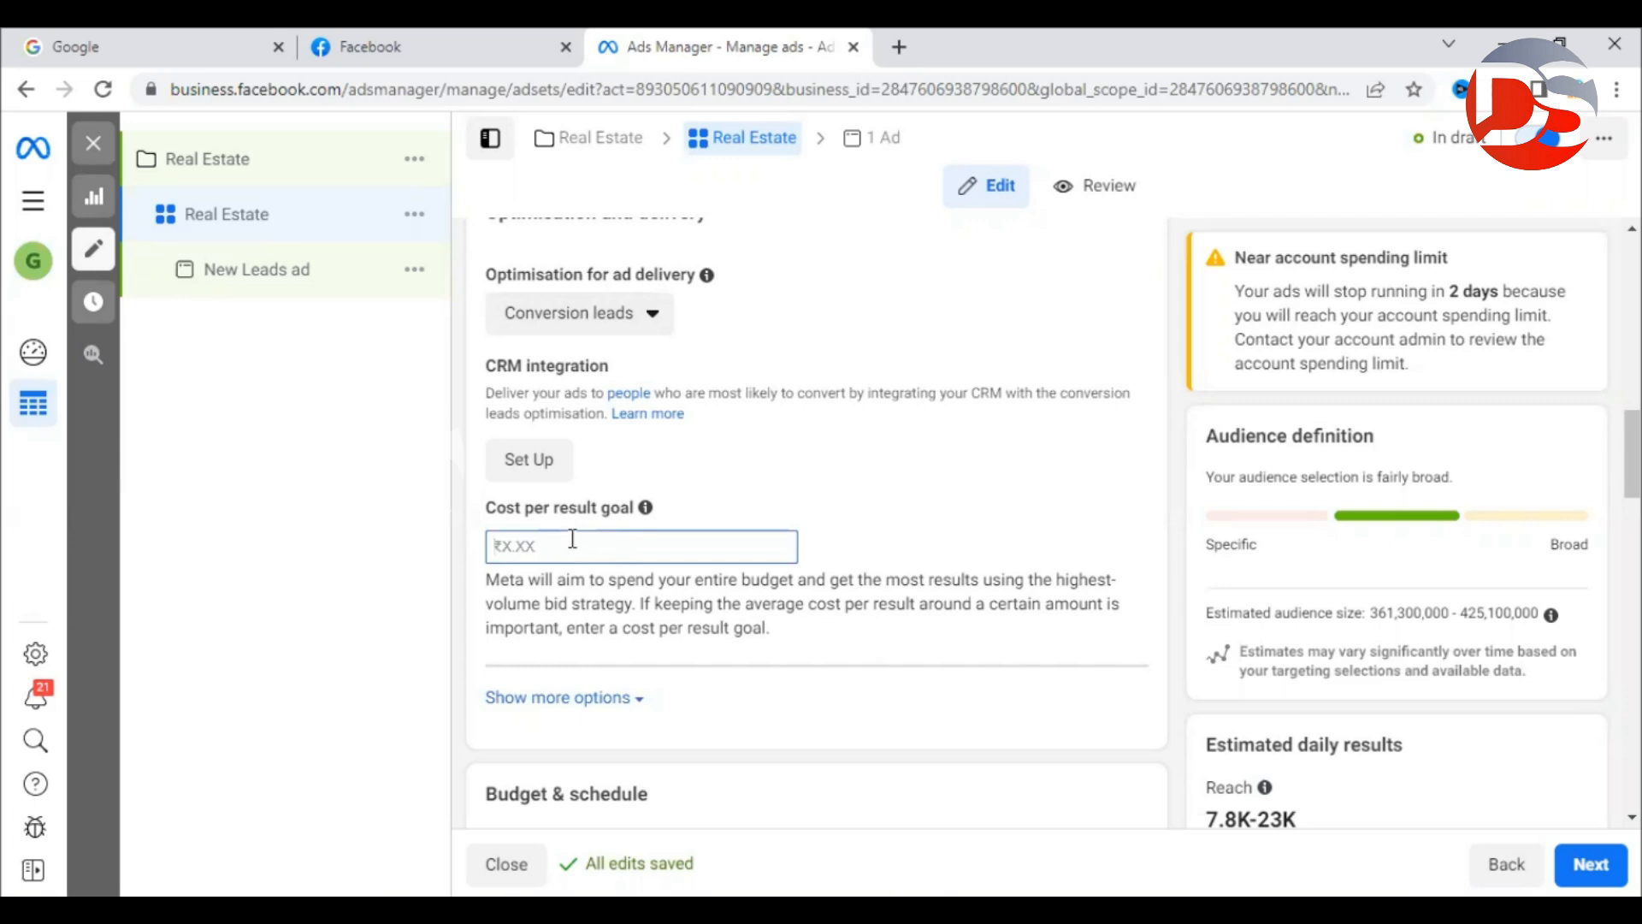
pyautogui.click(846, 556)
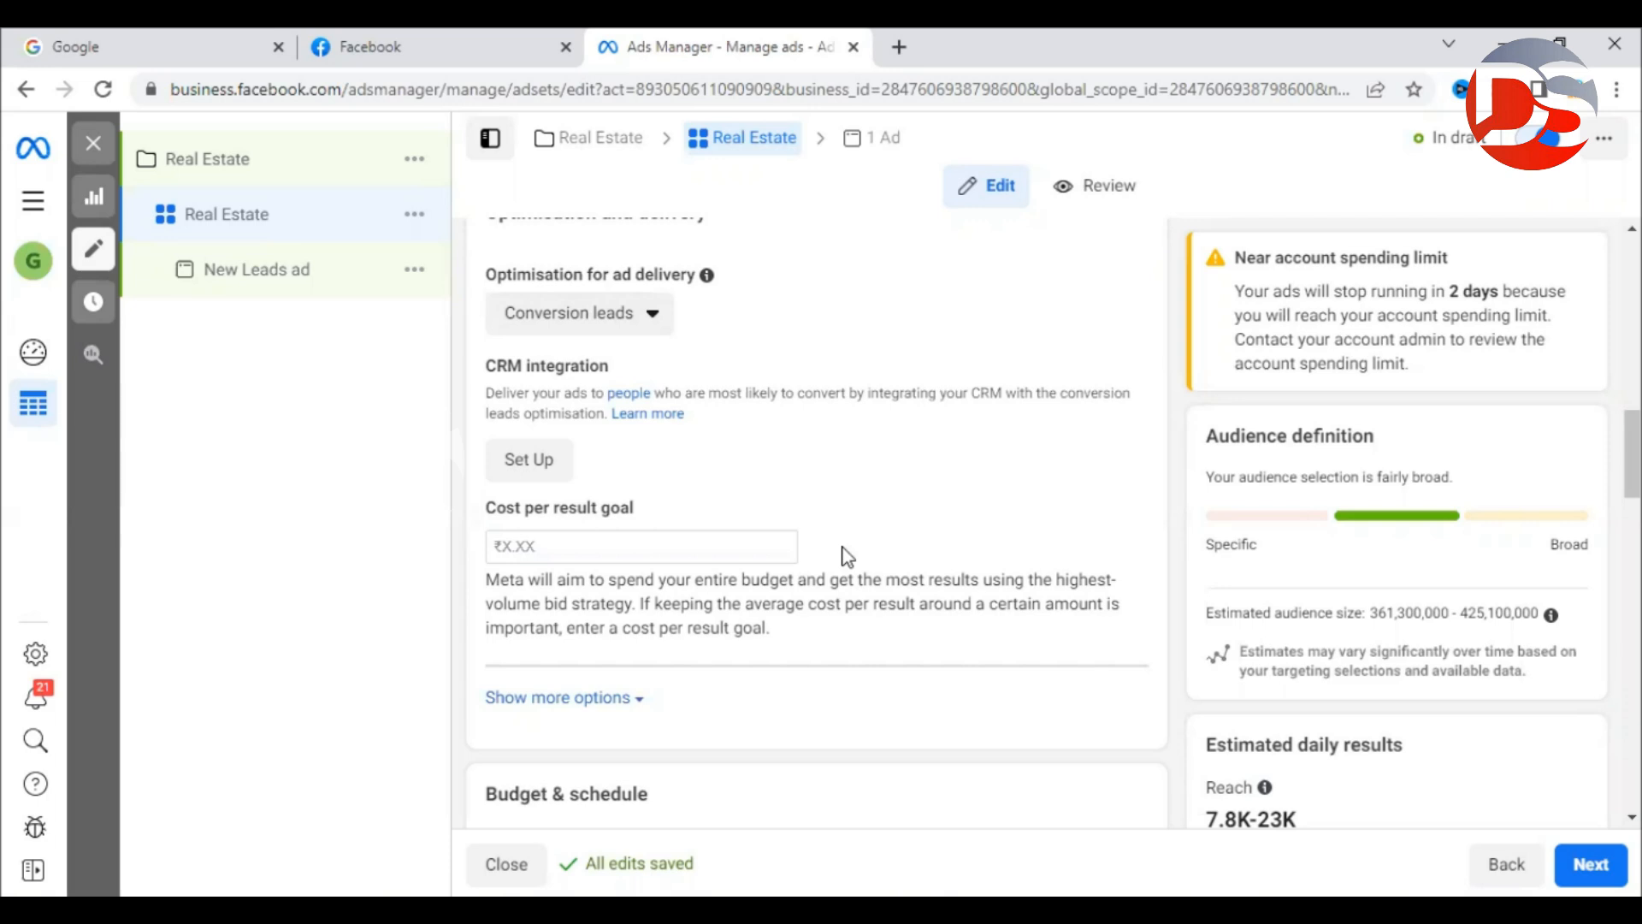
pyautogui.click(531, 550)
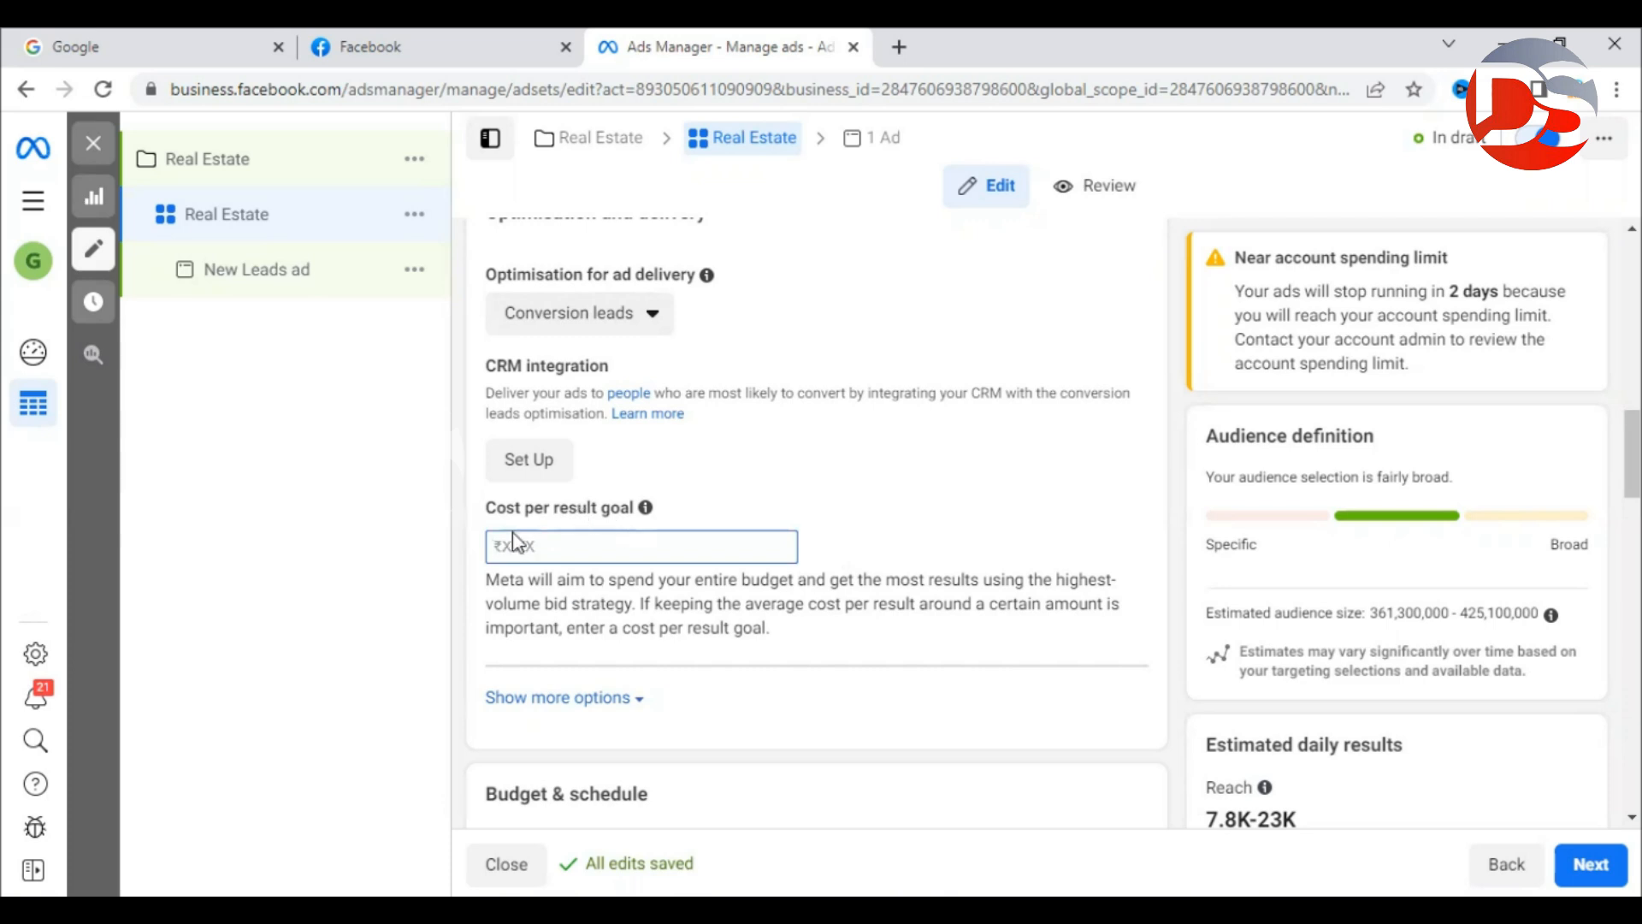
pyautogui.click(870, 550)
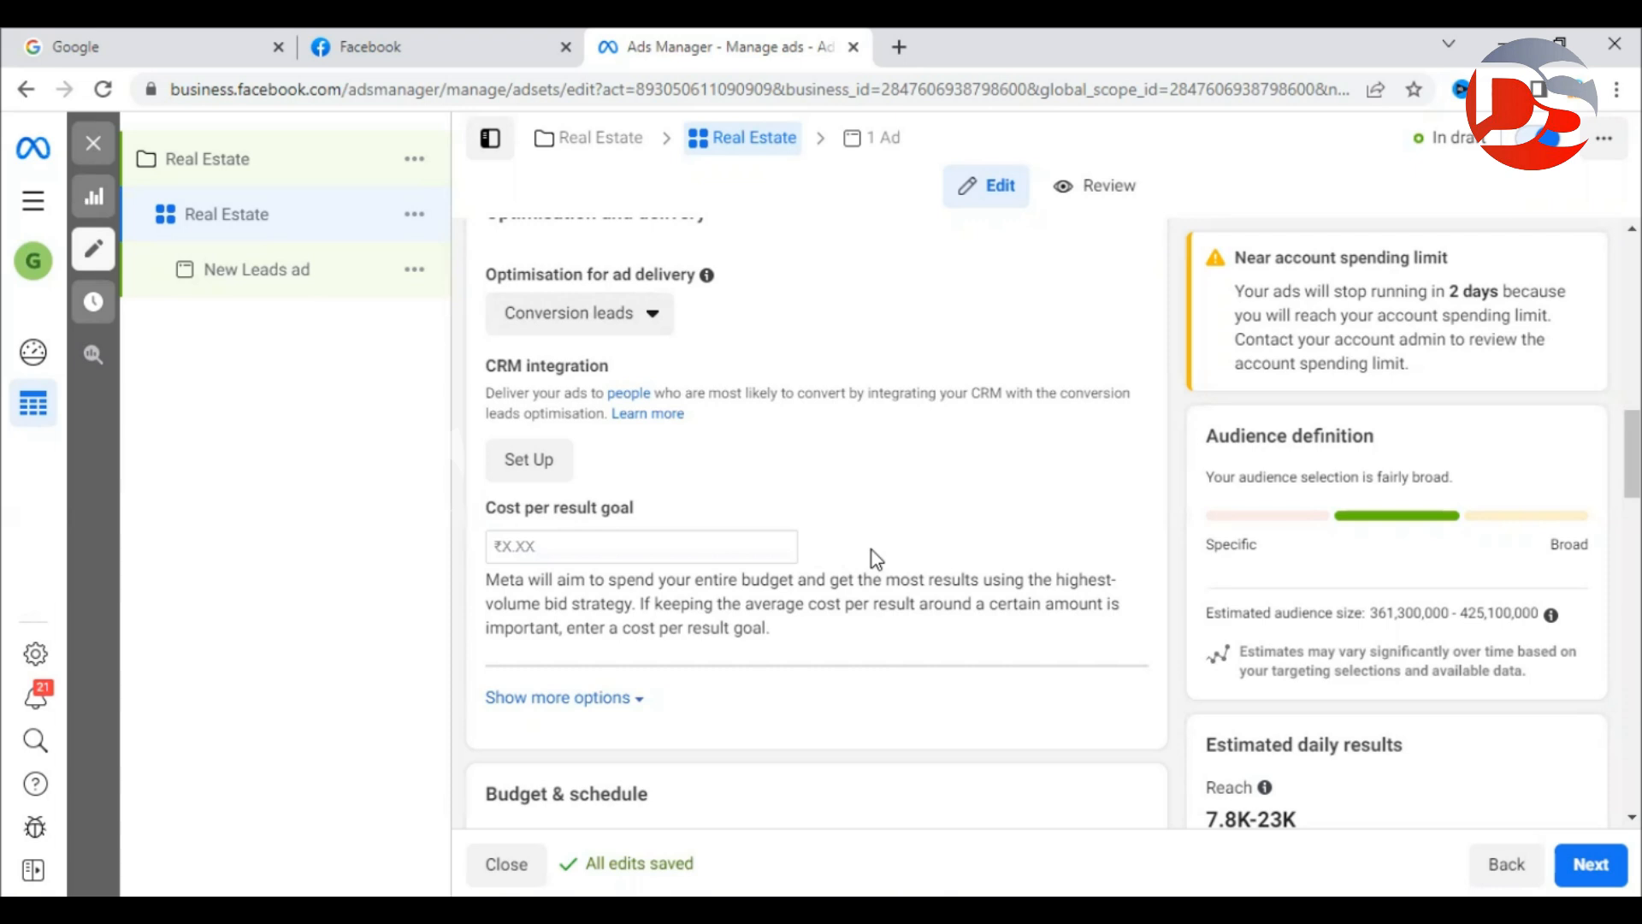
pyautogui.click(601, 550)
pyautogui.click(896, 558)
pyautogui.scroll(-3, 1029, 571)
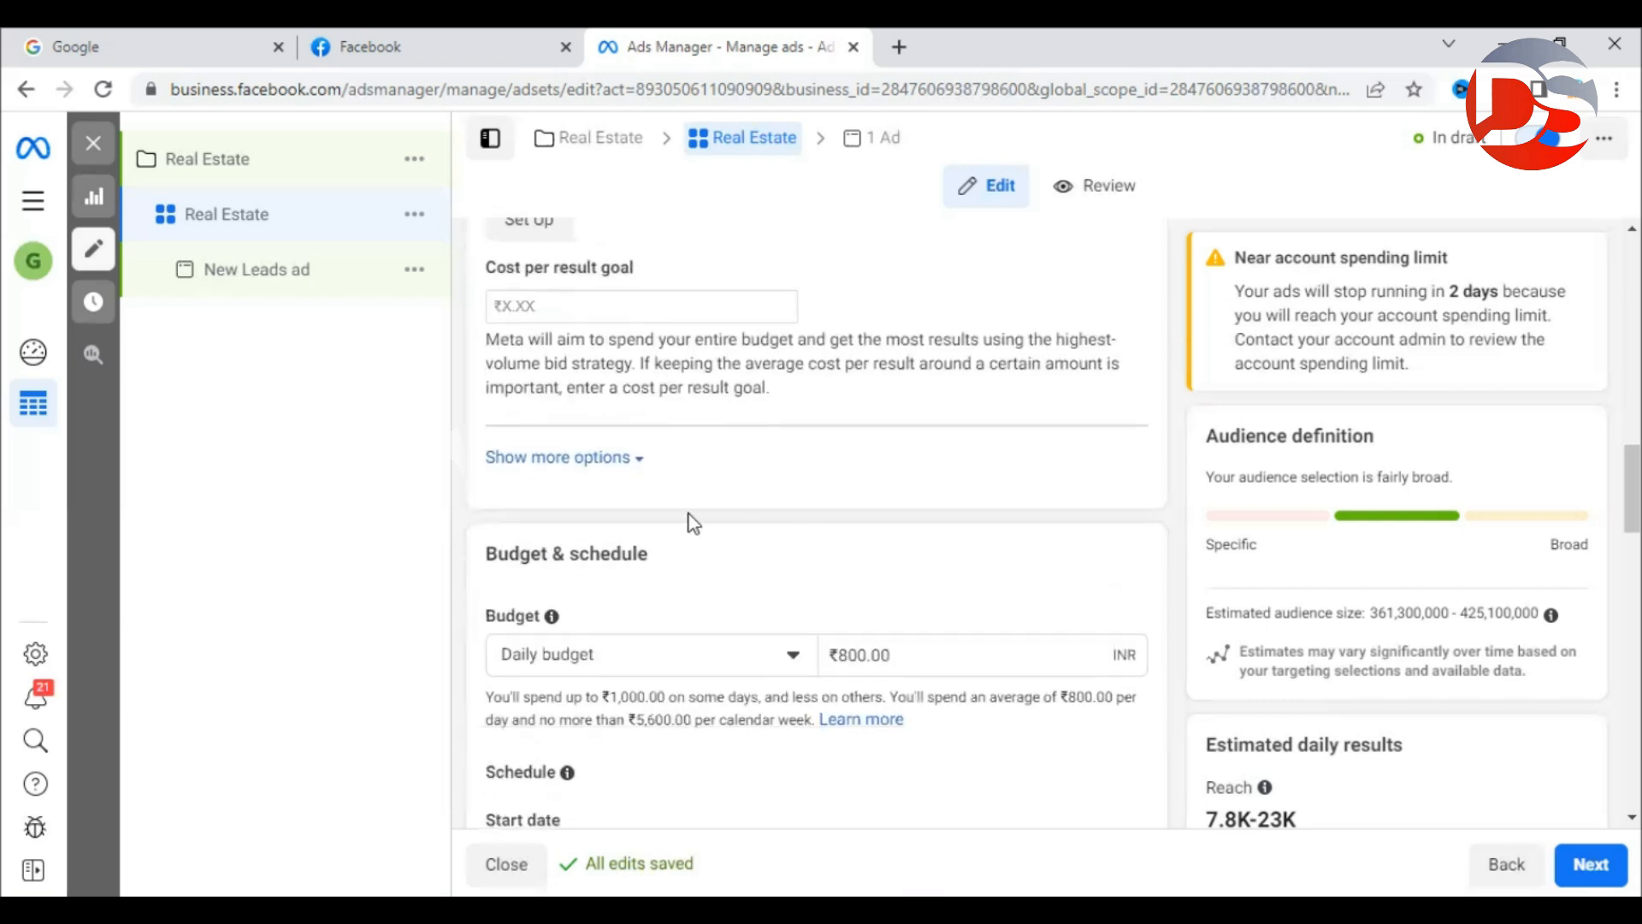
# Expand the extra options to show charging per Impression and the Standard delivery type.
pyautogui.click(629, 462)
pyautogui.scroll(-1, 633, 446)
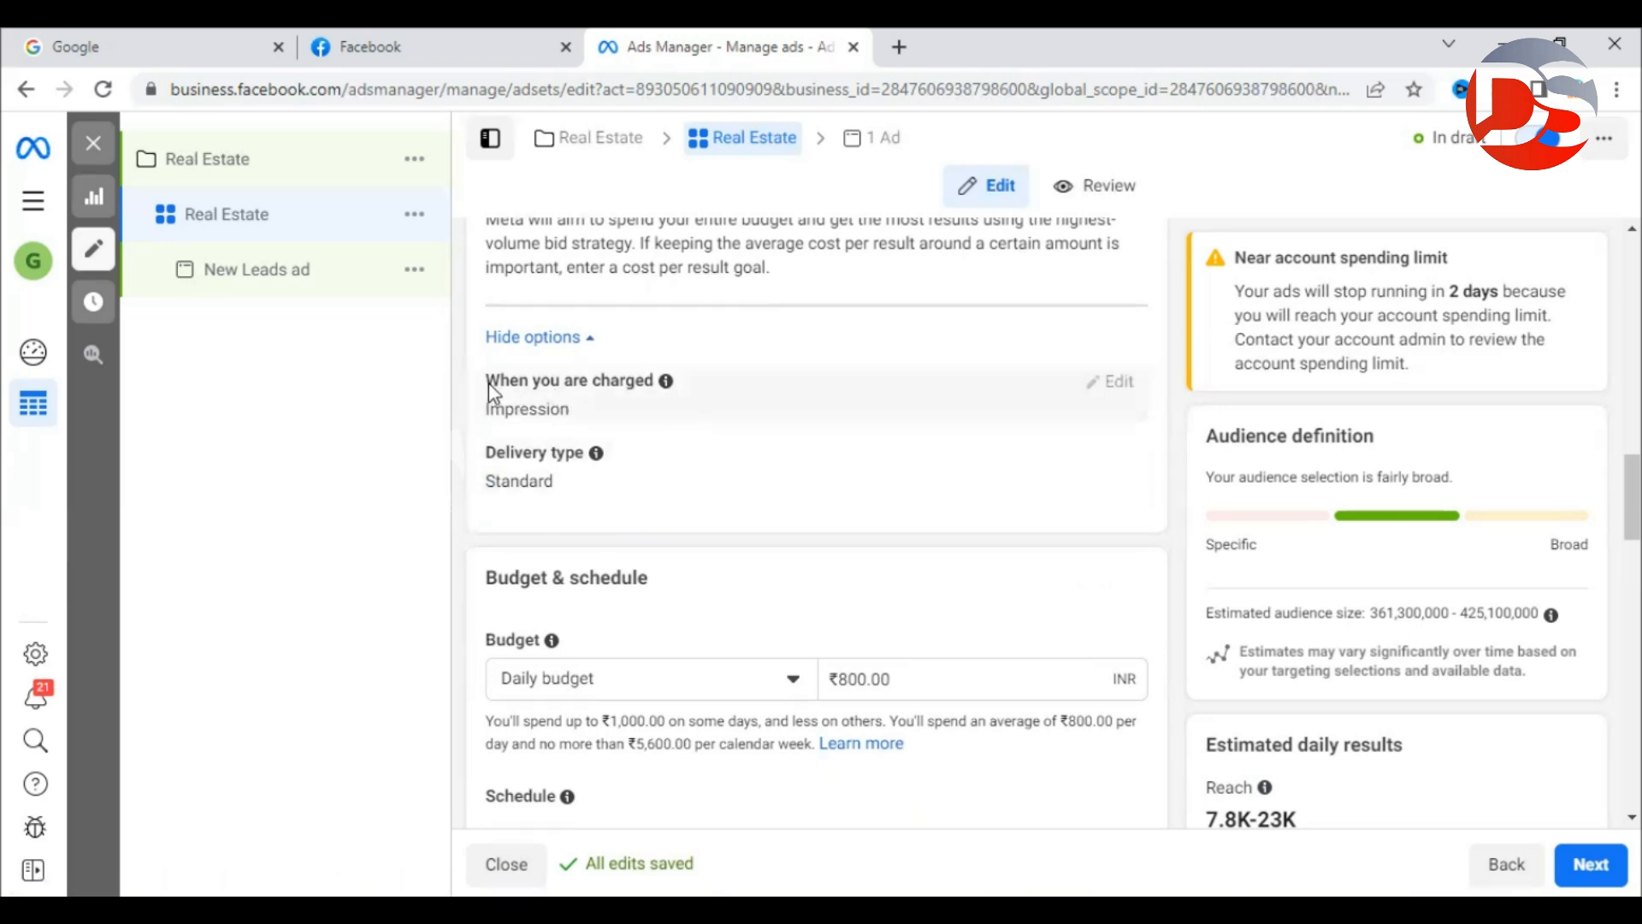
pyautogui.moveTo(489, 382); pyautogui.dragTo(602, 420)
pyautogui.click(598, 419)
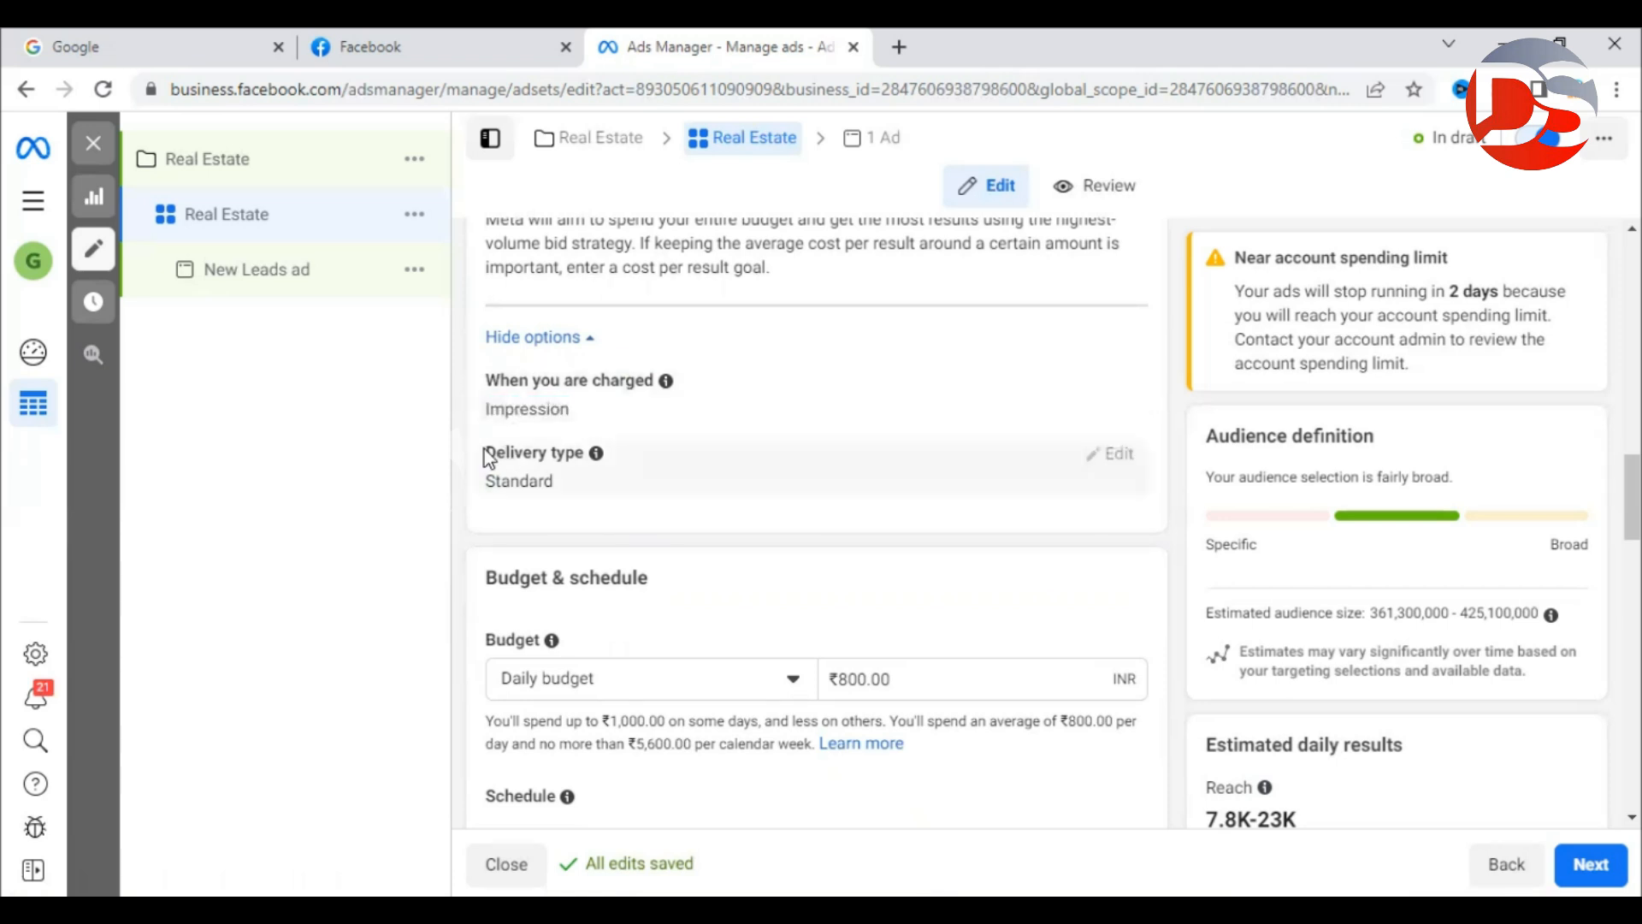
pyautogui.moveTo(484, 490); pyautogui.dragTo(628, 480)
pyautogui.click(628, 481)
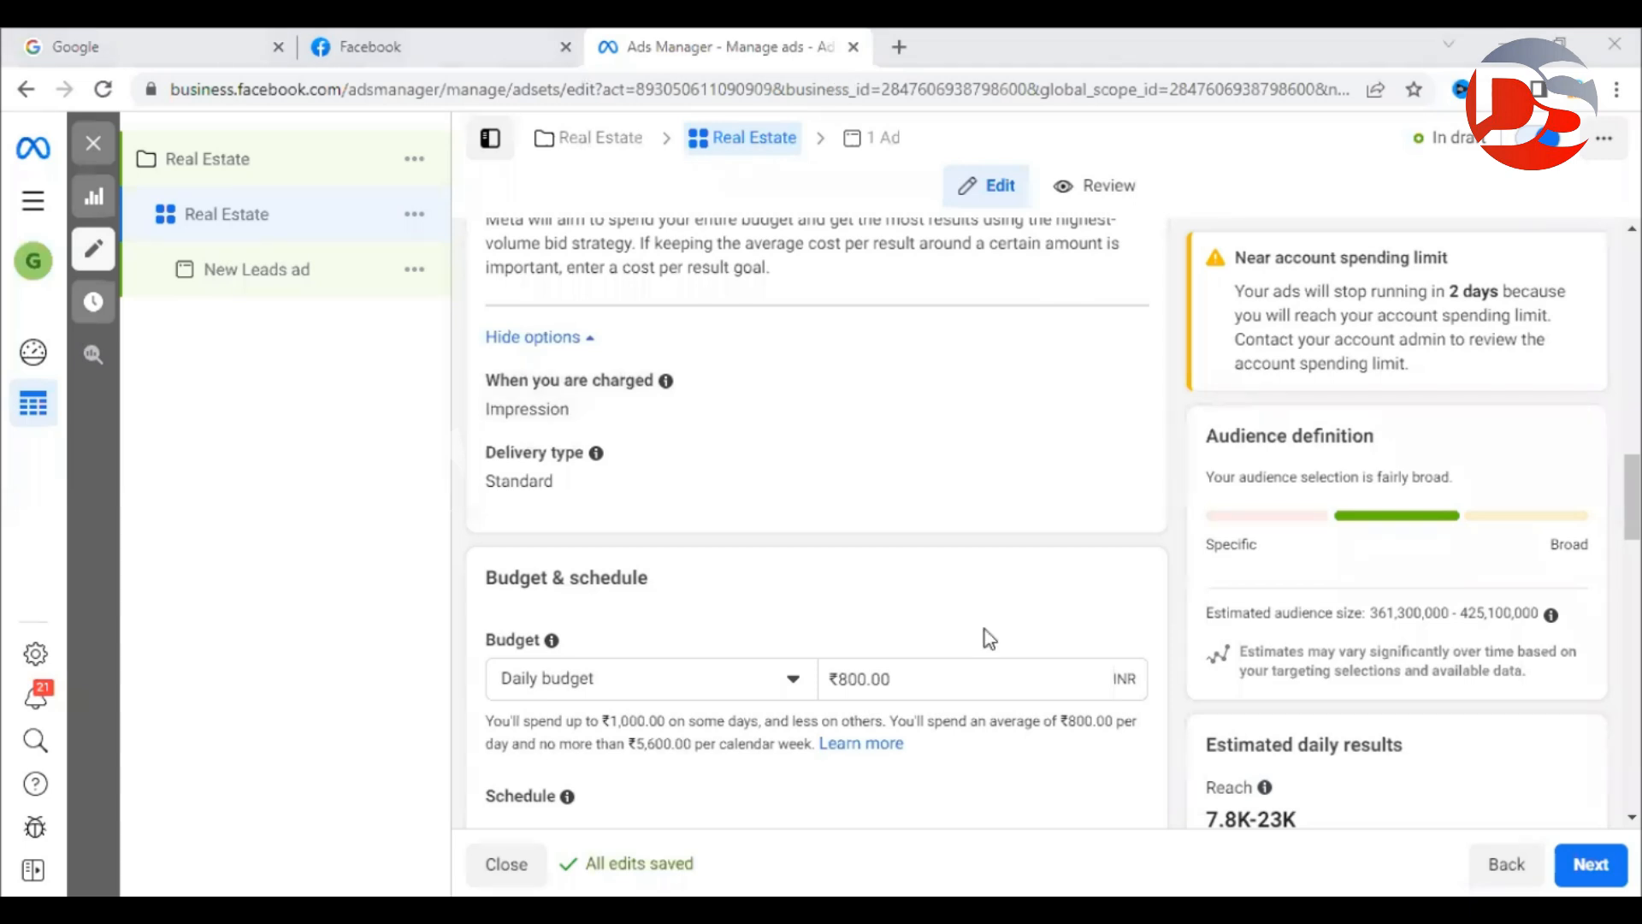
pyautogui.scroll(1, 1144, 554)
pyautogui.scroll(1, 1146, 553)
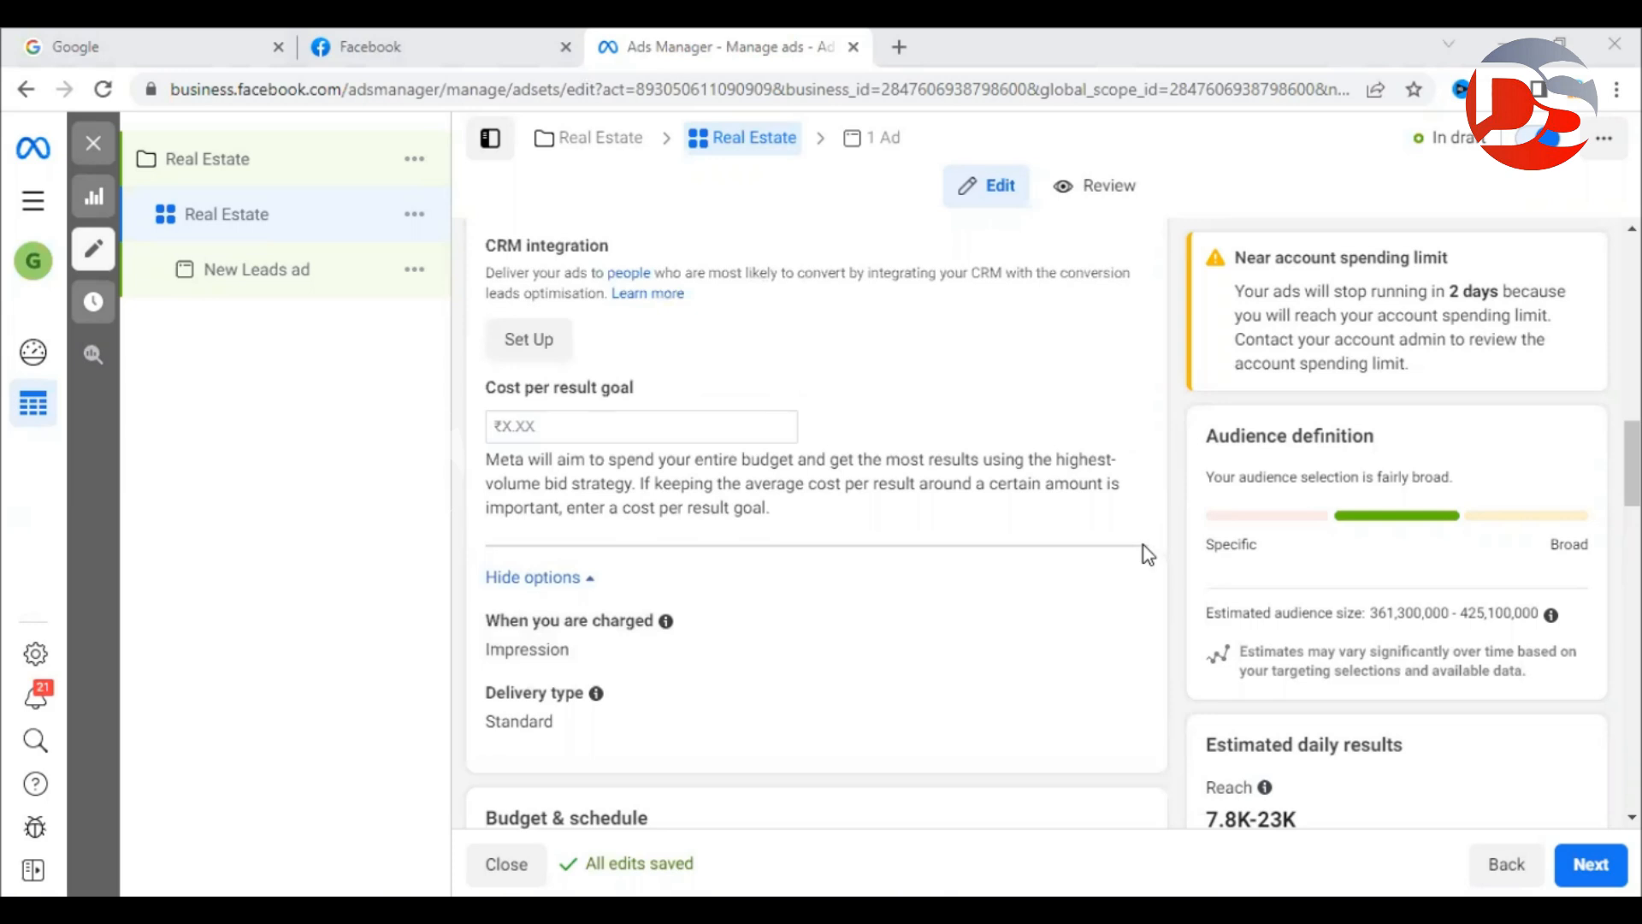
# Look over the estimated audience size in the ad set's side panel.
pyautogui.scroll(-1, 1163, 517)
pyautogui.scroll(-2, 1166, 519)
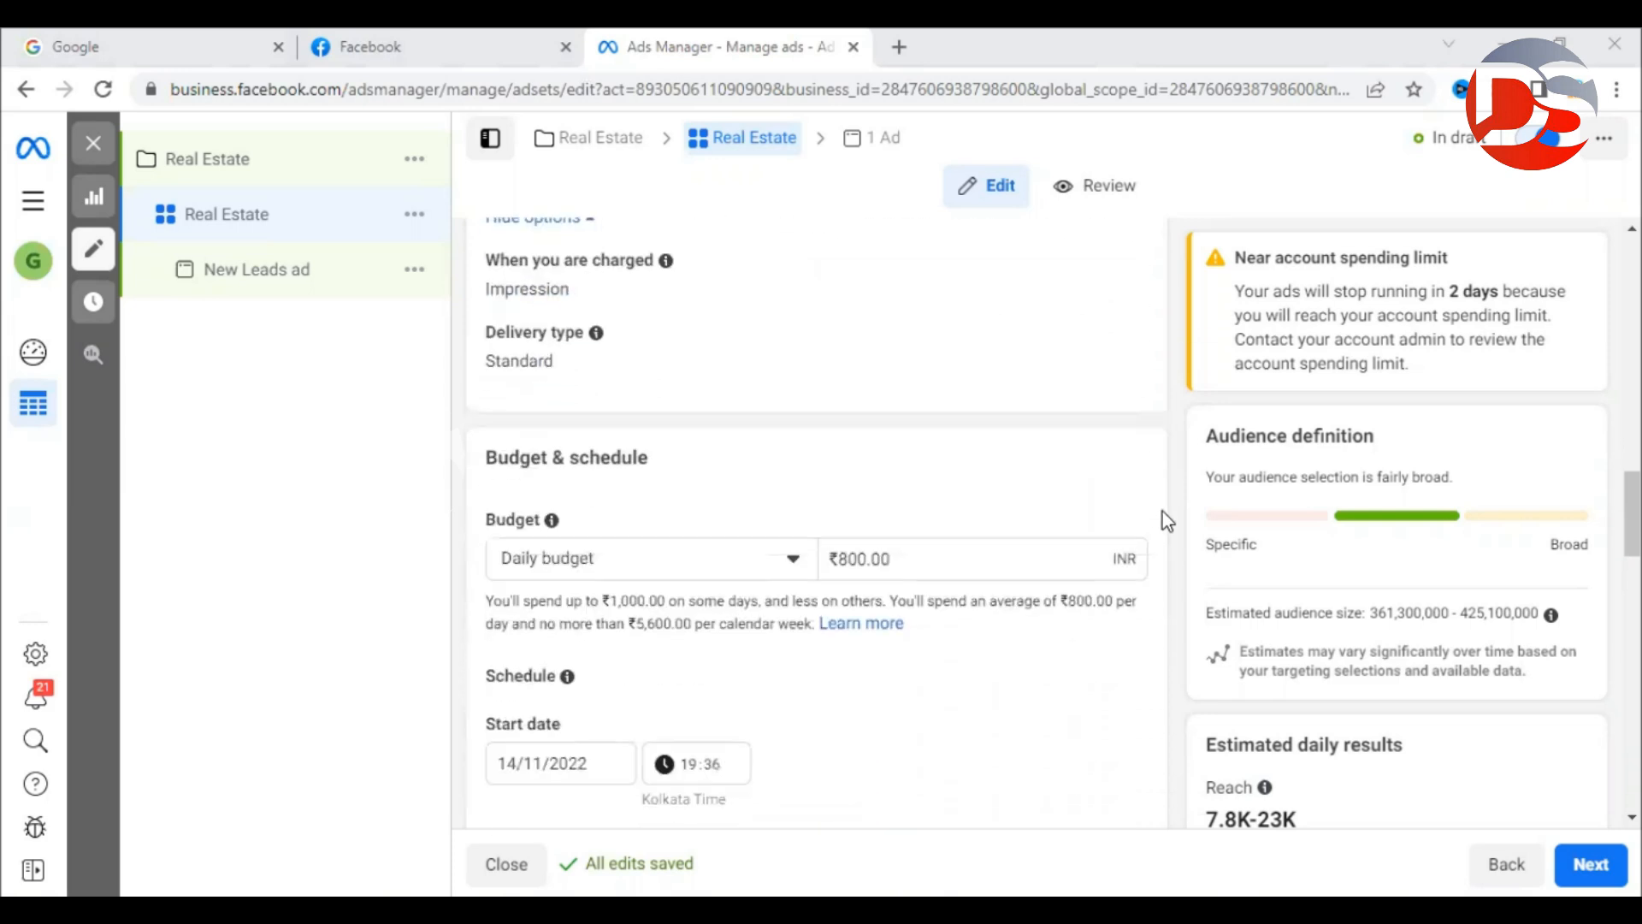
pyautogui.scroll(-2, 1297, 691)
pyautogui.scroll(2, 1297, 691)
pyautogui.moveTo(1209, 612); pyautogui.dragTo(1542, 617)
pyautogui.click(1375, 629)
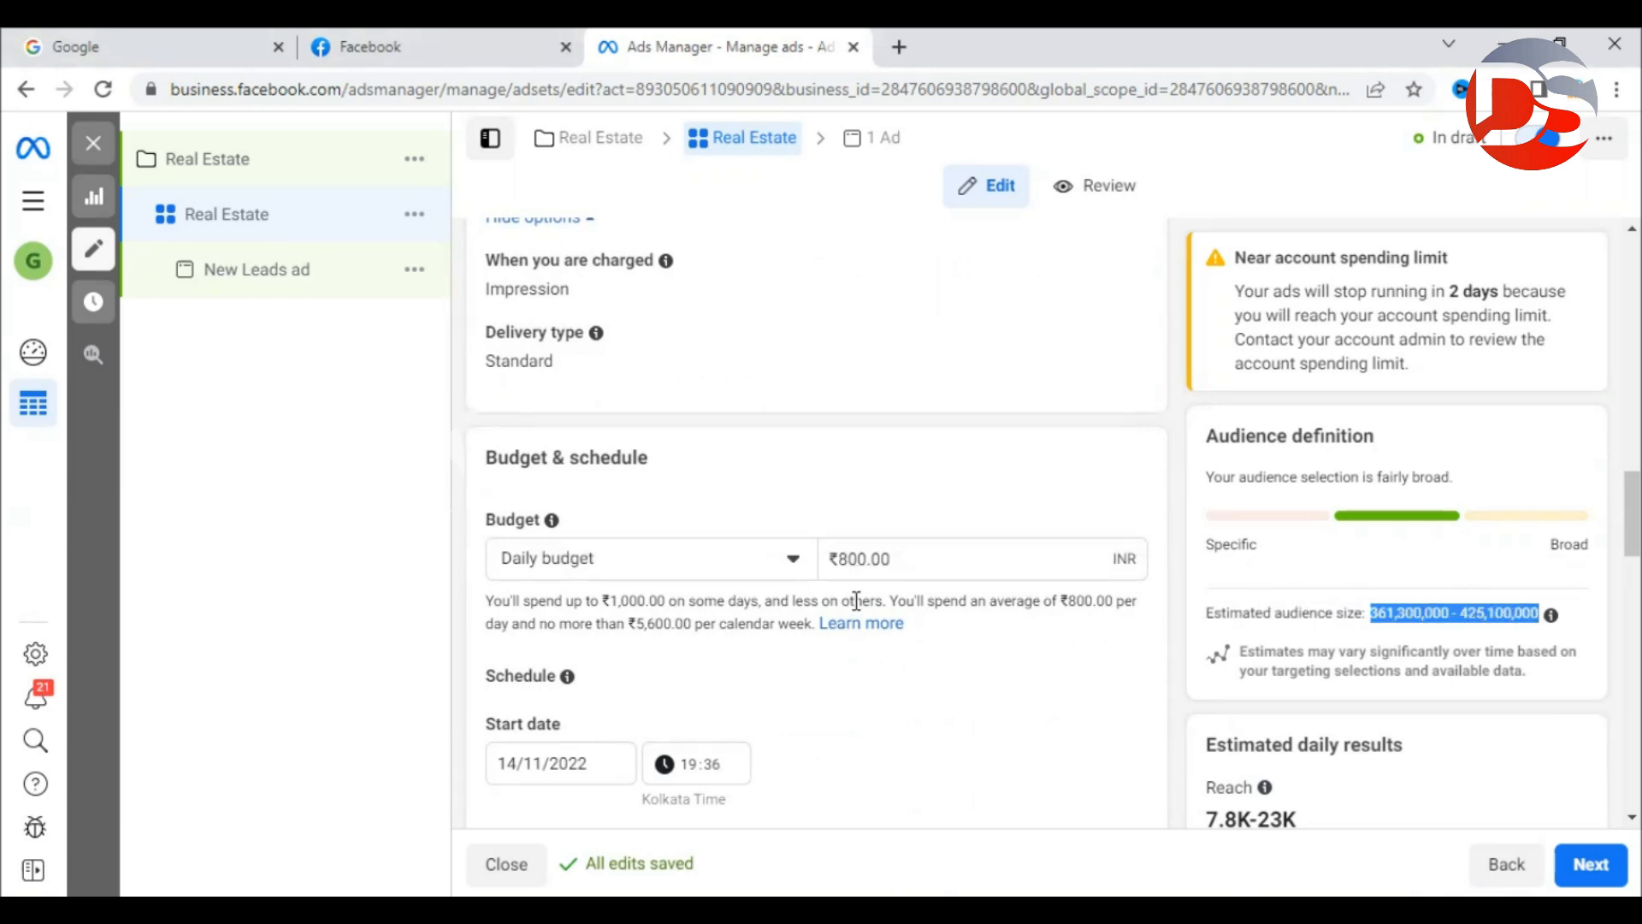
pyautogui.scroll(-3, 856, 600)
pyautogui.scroll(3, 909, 604)
pyautogui.click(1188, 593)
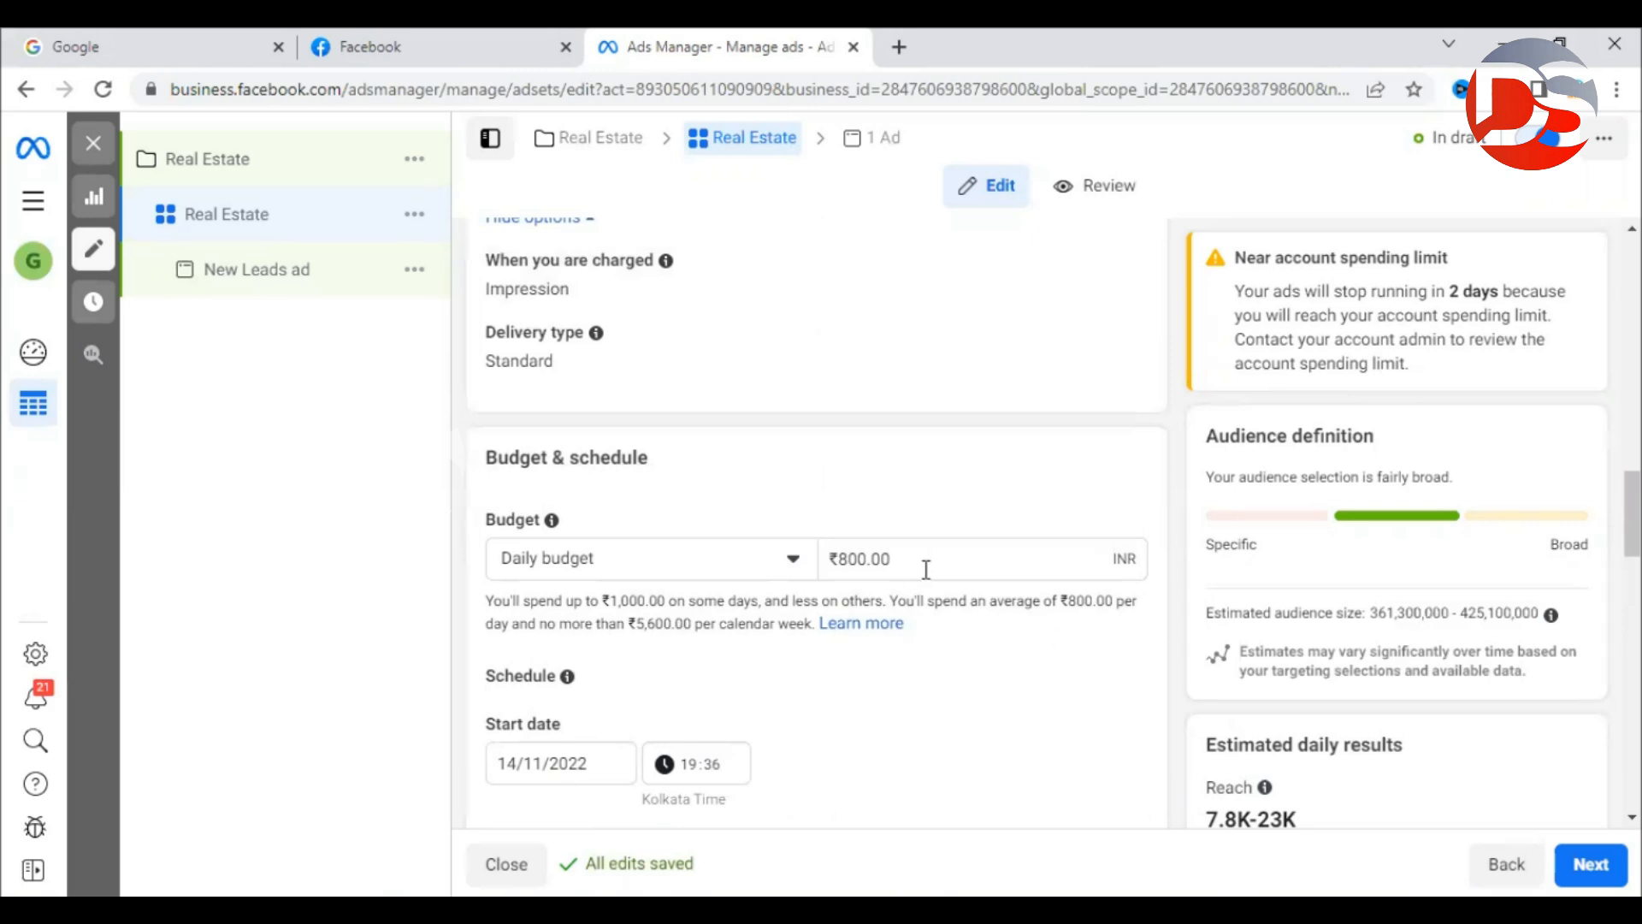
# Change the daily budget amount from ₹800.00 to ₹500.00 and apply it.
pyautogui.moveTo(926, 569); pyautogui.dragTo(844, 562)
pyautogui.click(1183, 636)
pyautogui.moveTo(1206, 821); pyautogui.dragTo(1282, 819)
pyautogui.scroll(-5, 1330, 816)
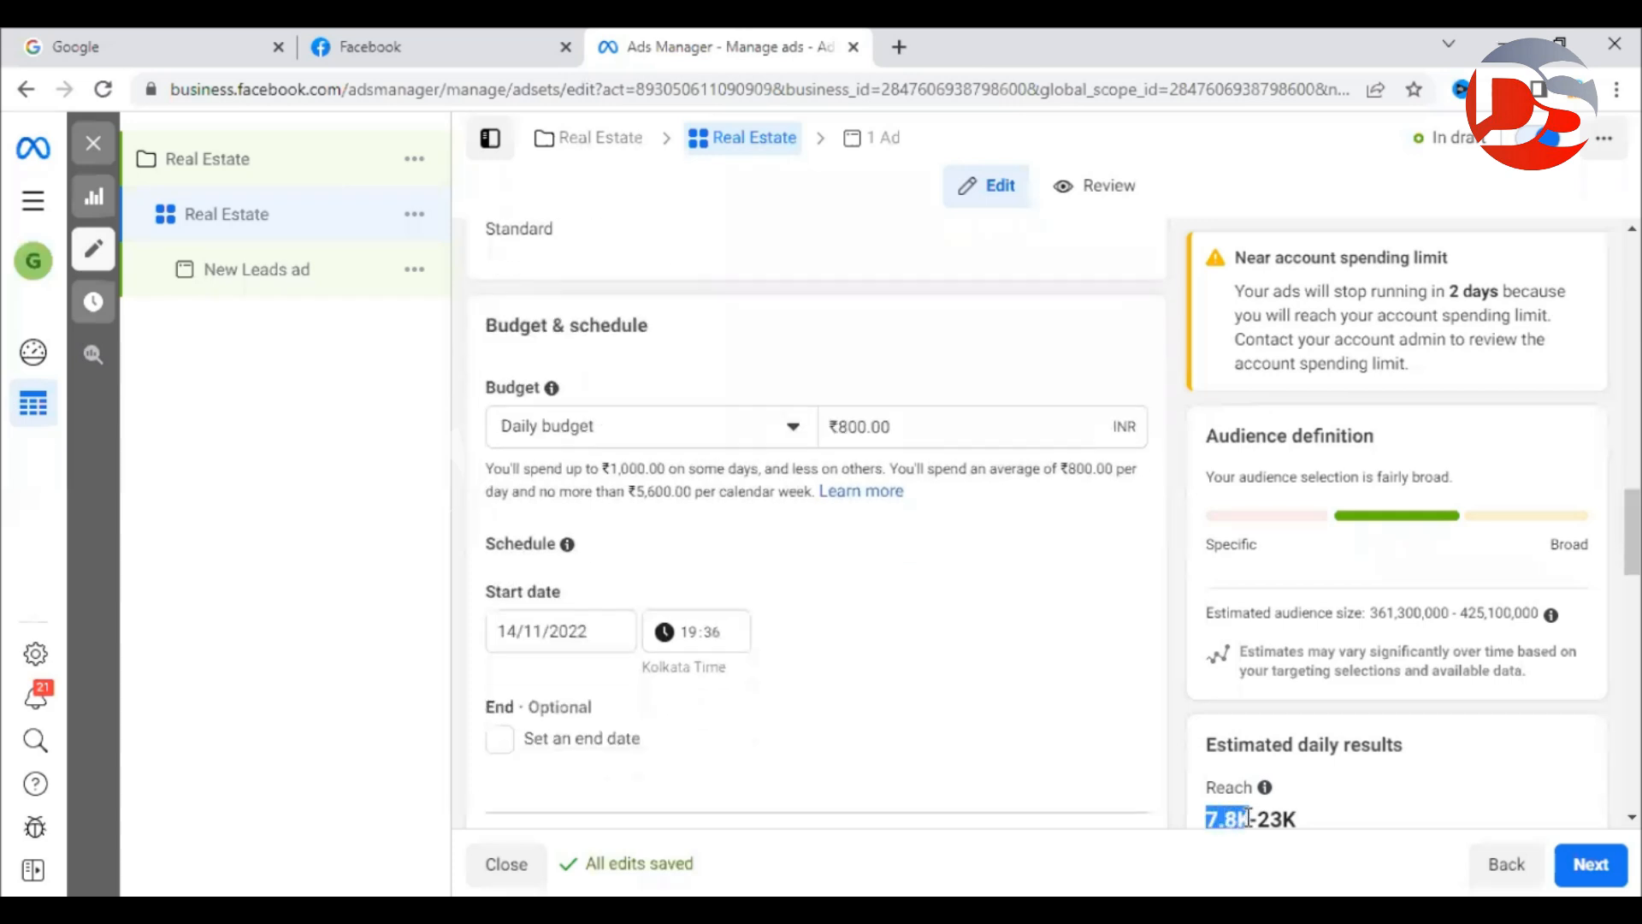
pyautogui.click(1173, 484)
pyautogui.scroll(5, 1172, 484)
pyautogui.moveTo(962, 341); pyautogui.dragTo(787, 350)
pyautogui.write('500')
pyautogui.click(1015, 272)
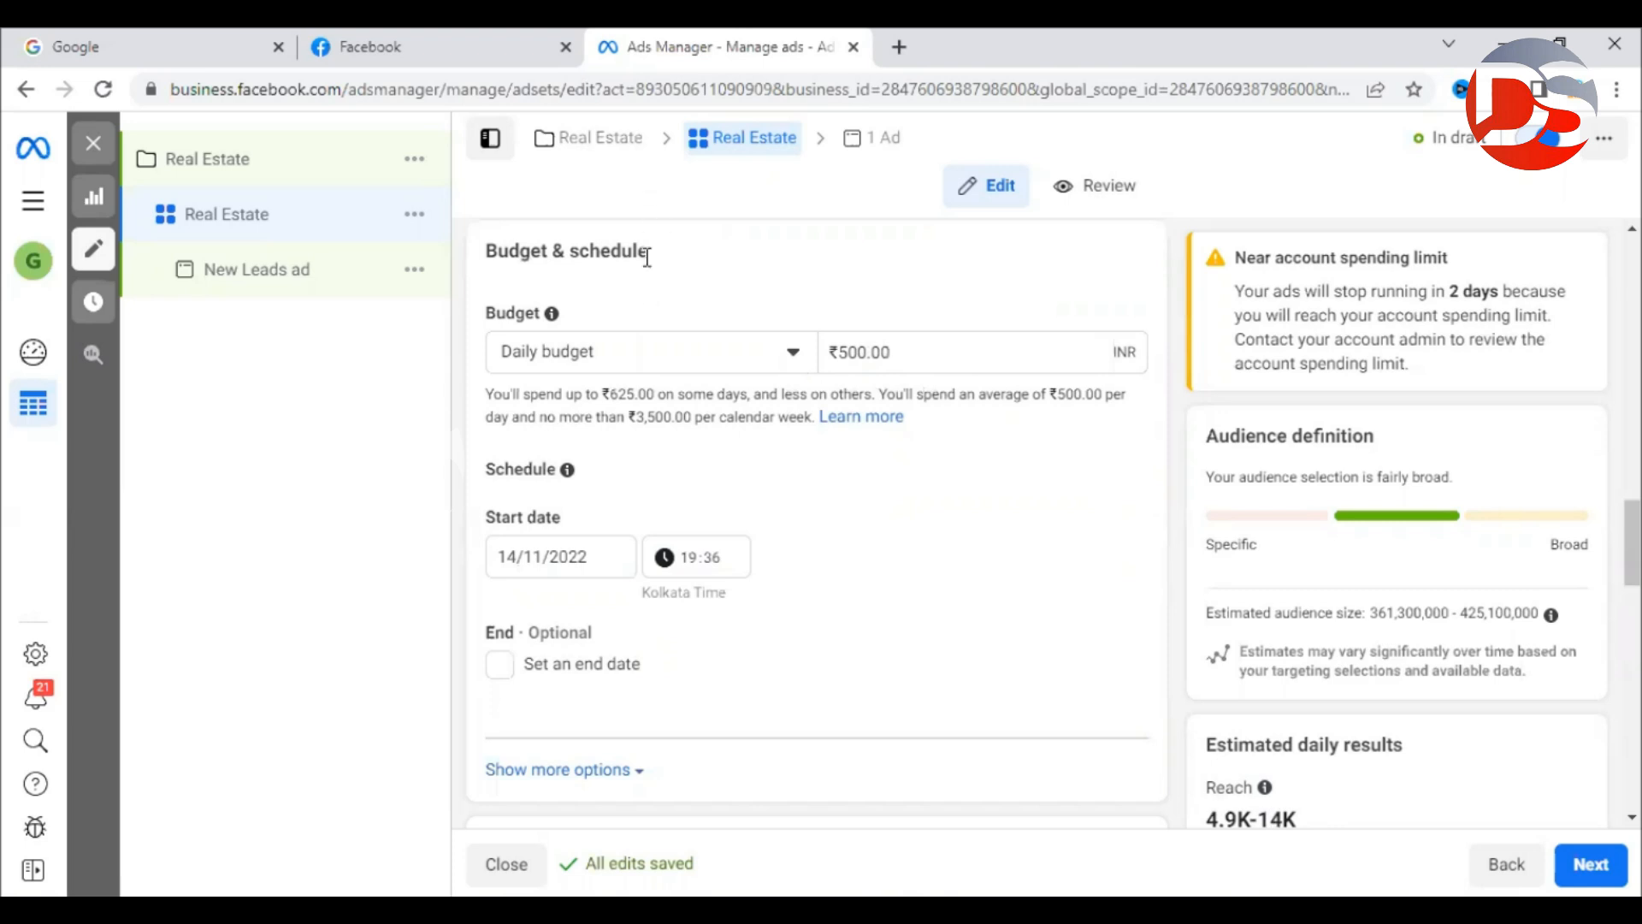
# In Budget & schedule, keep the budget type as Daily budget.
pyautogui.scroll(3, 1026, 321)
pyautogui.scroll(1, 1067, 334)
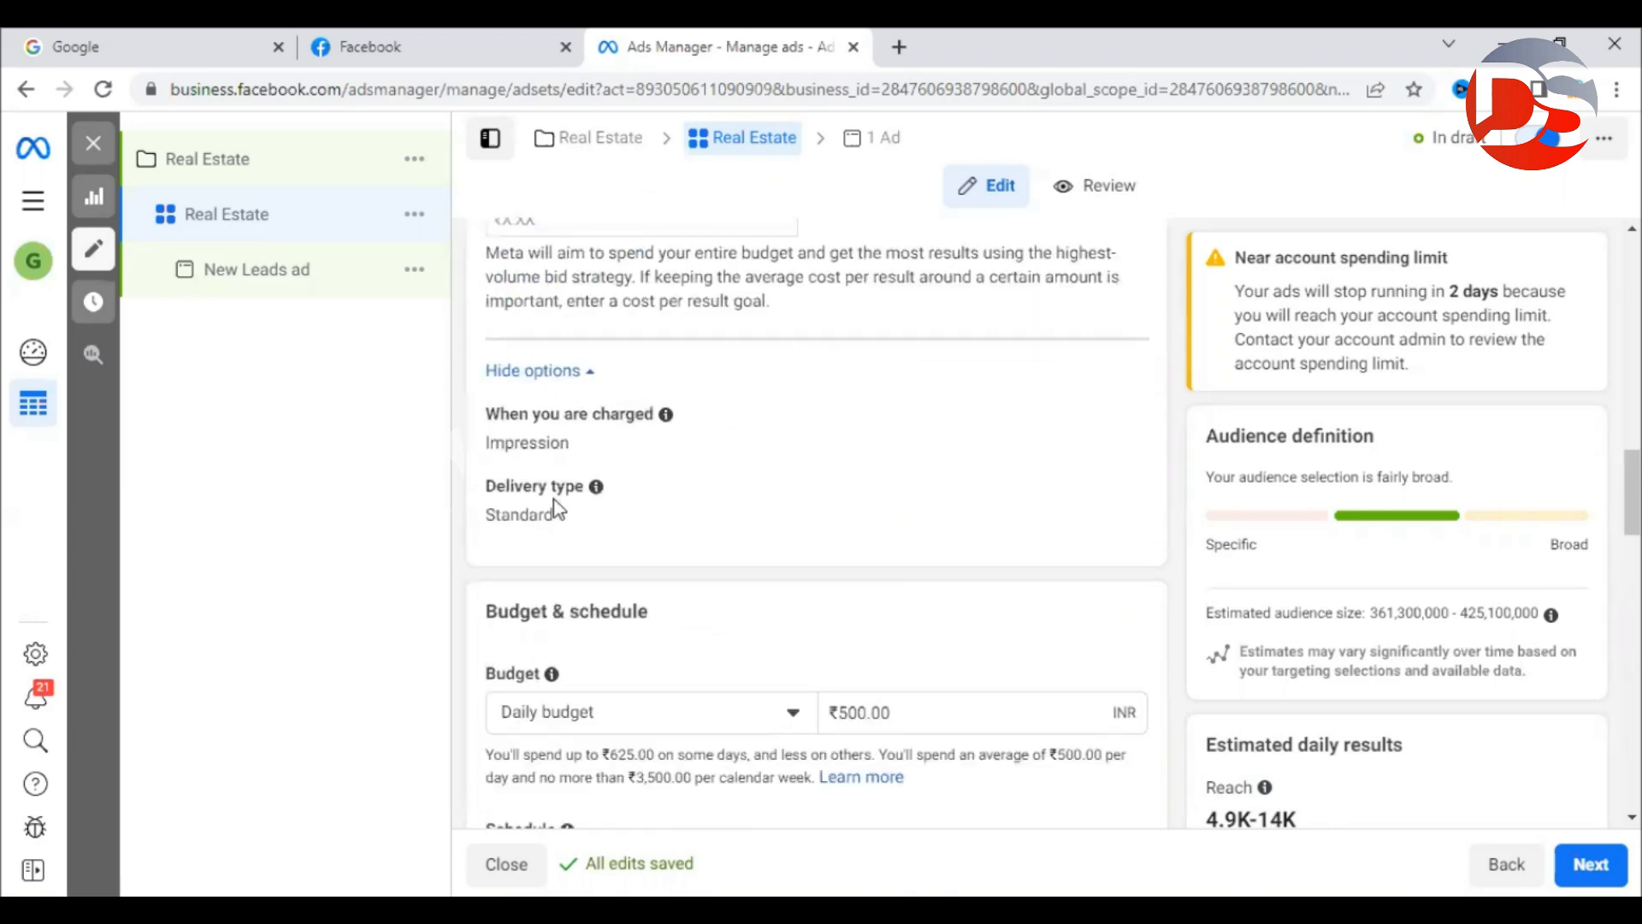
pyautogui.scroll(-1, 707, 557)
pyautogui.moveTo(497, 491); pyautogui.dragTo(725, 519)
pyautogui.click(725, 519)
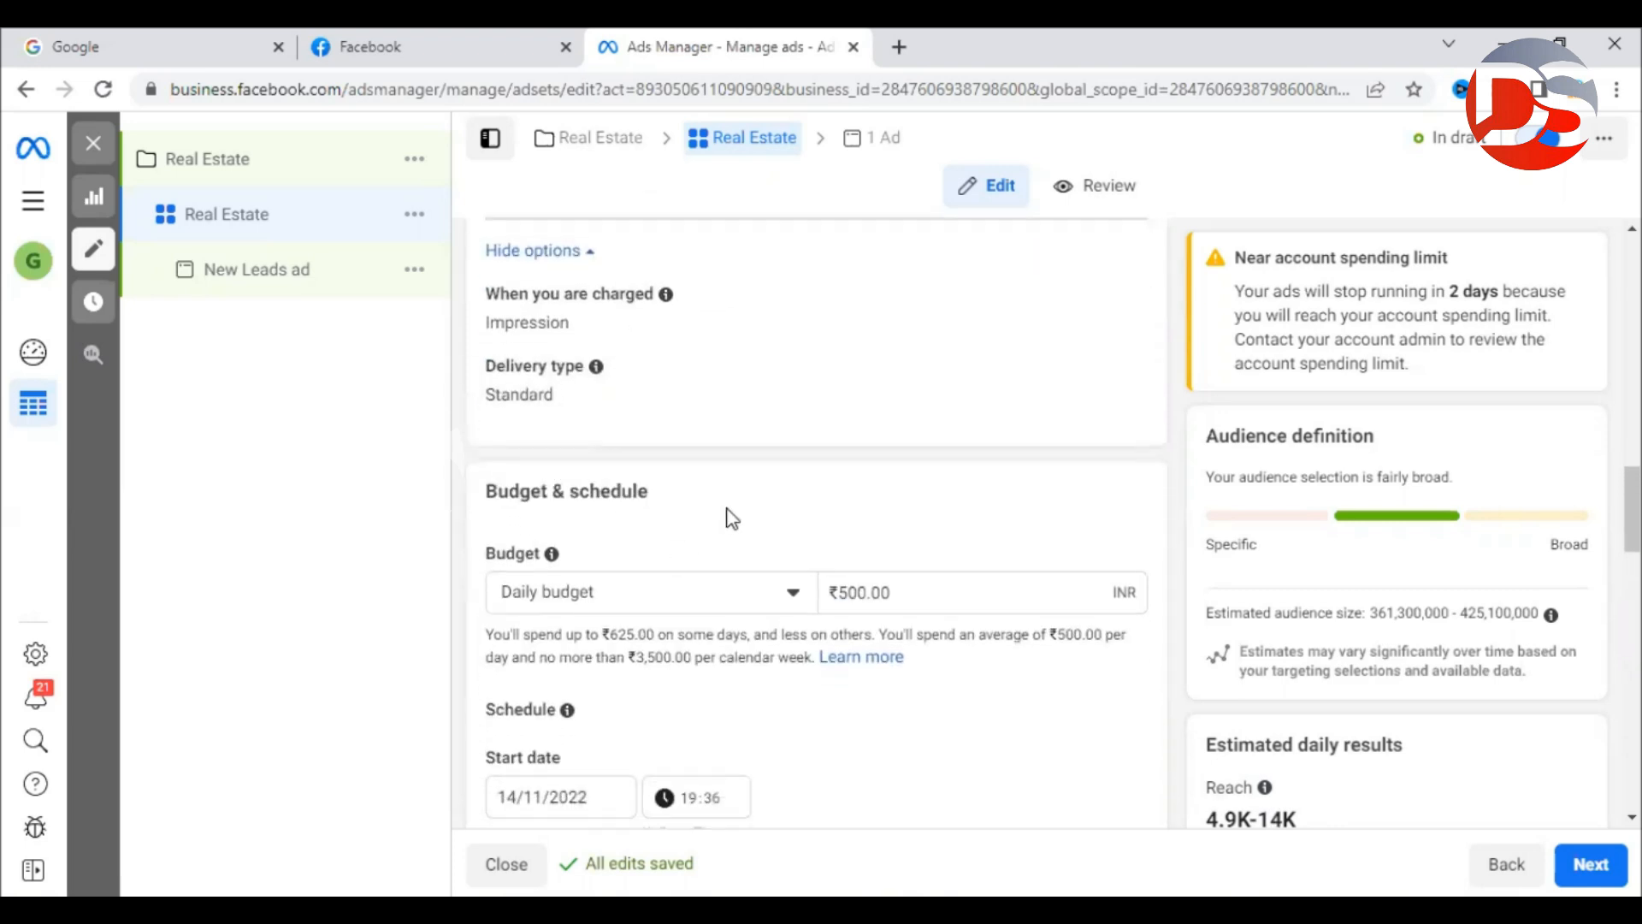
pyautogui.scroll(-1, 726, 516)
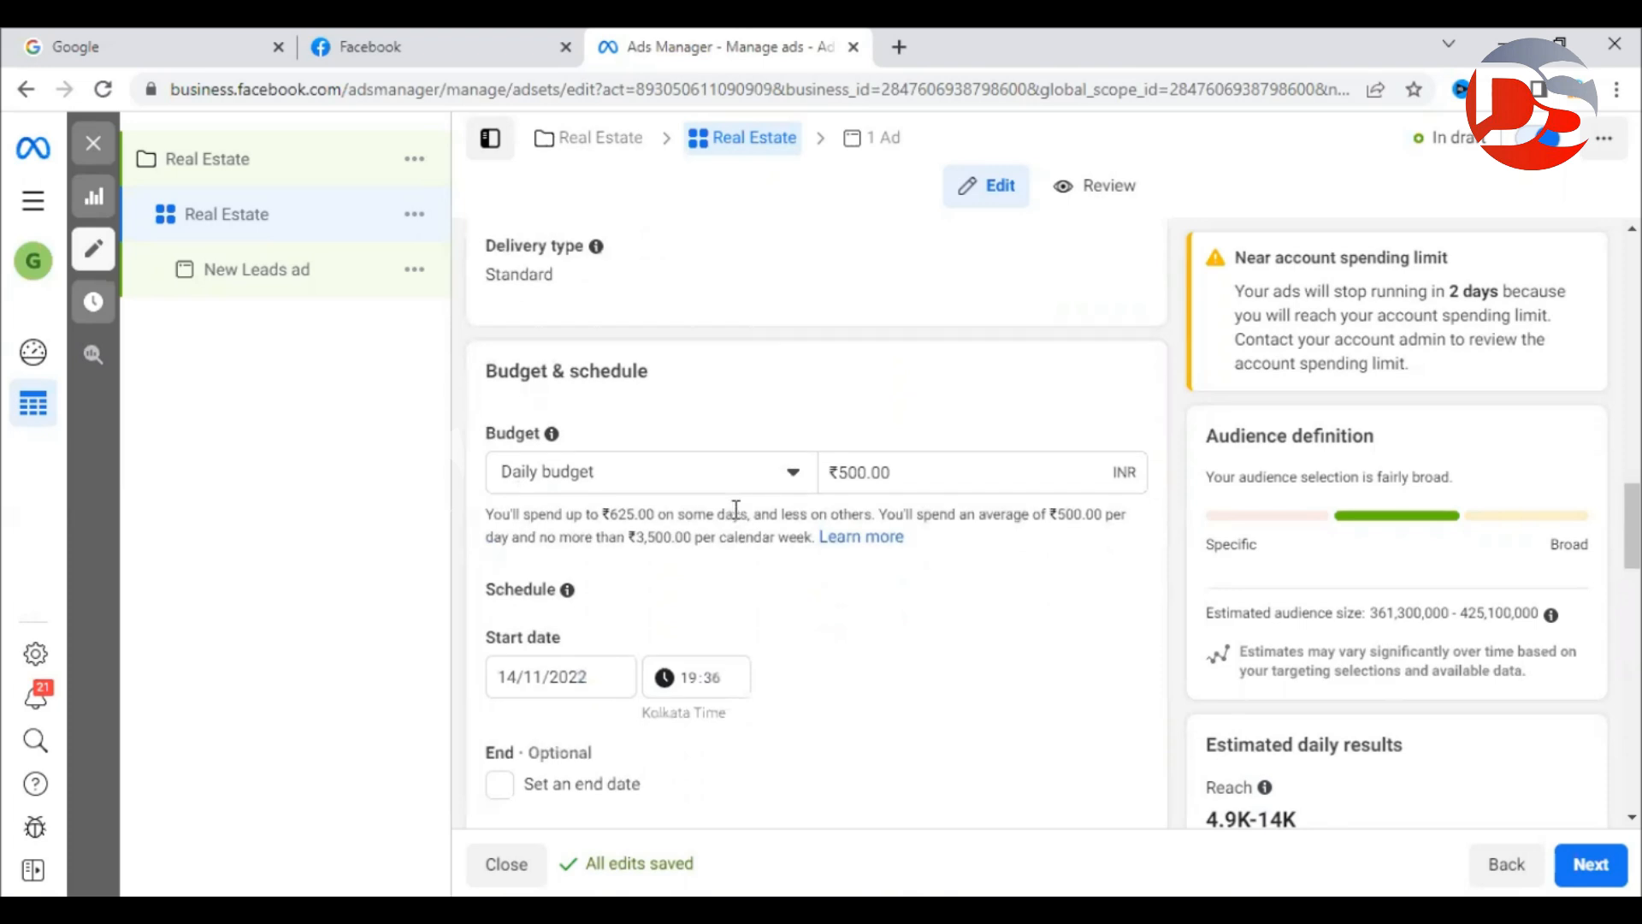
pyautogui.click(598, 479)
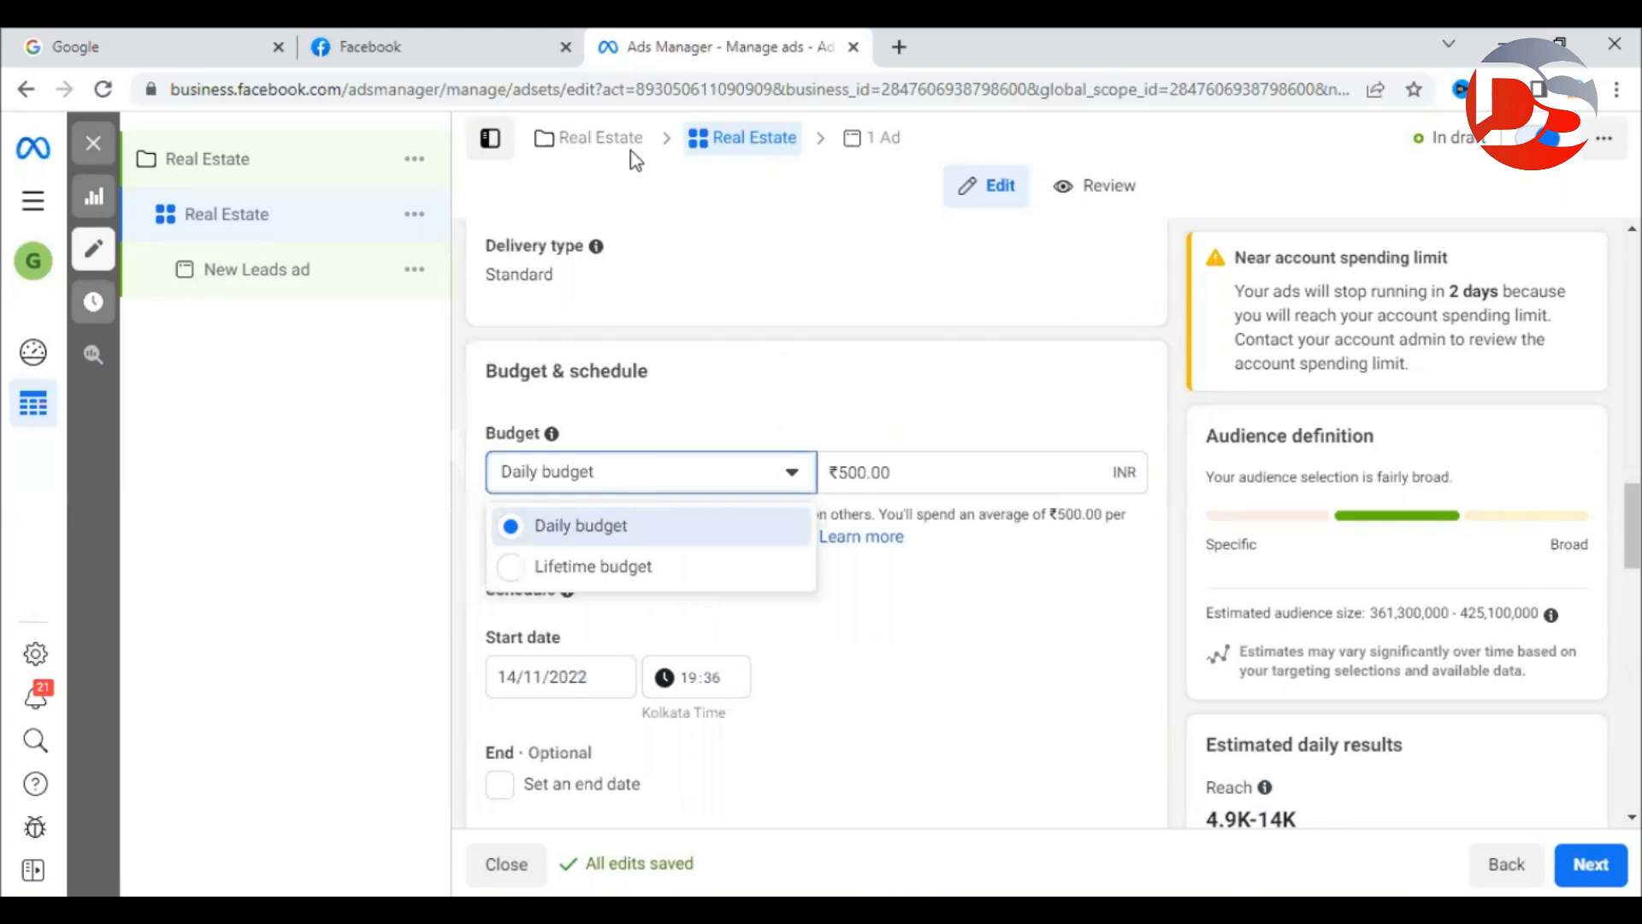
pyautogui.click(629, 531)
pyautogui.click(1176, 536)
# Note the optional End date, switch to a lifetime budget and reset the start date to today.
pyautogui.scroll(-1, 1174, 539)
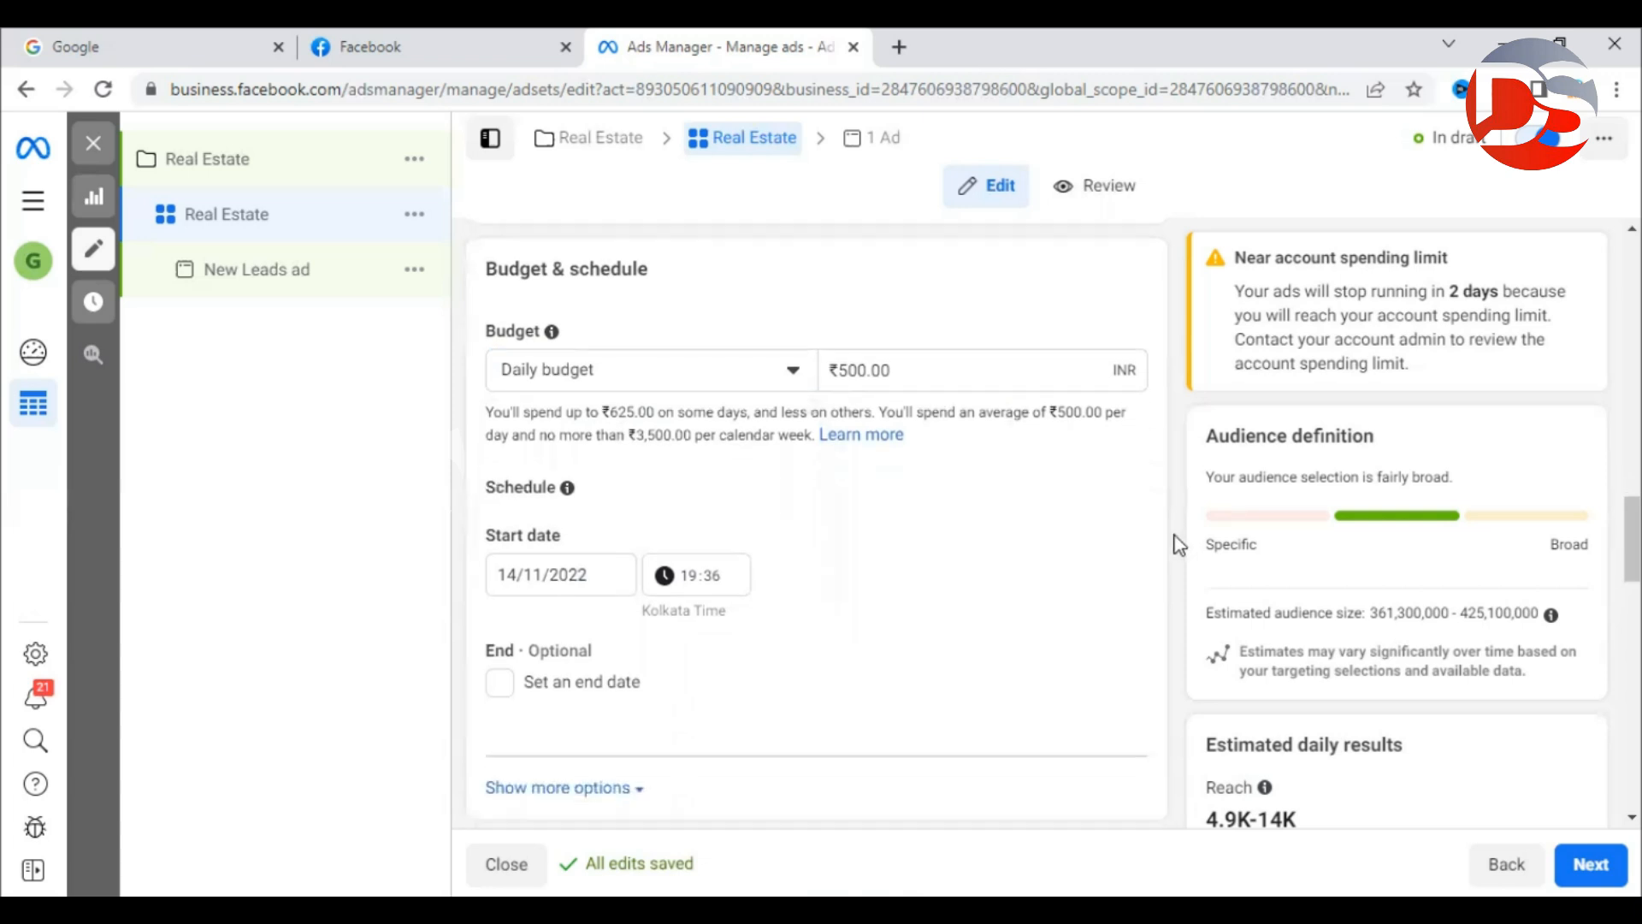
pyautogui.moveTo(529, 633); pyautogui.dragTo(606, 632)
pyautogui.click(607, 633)
pyautogui.click(607, 349)
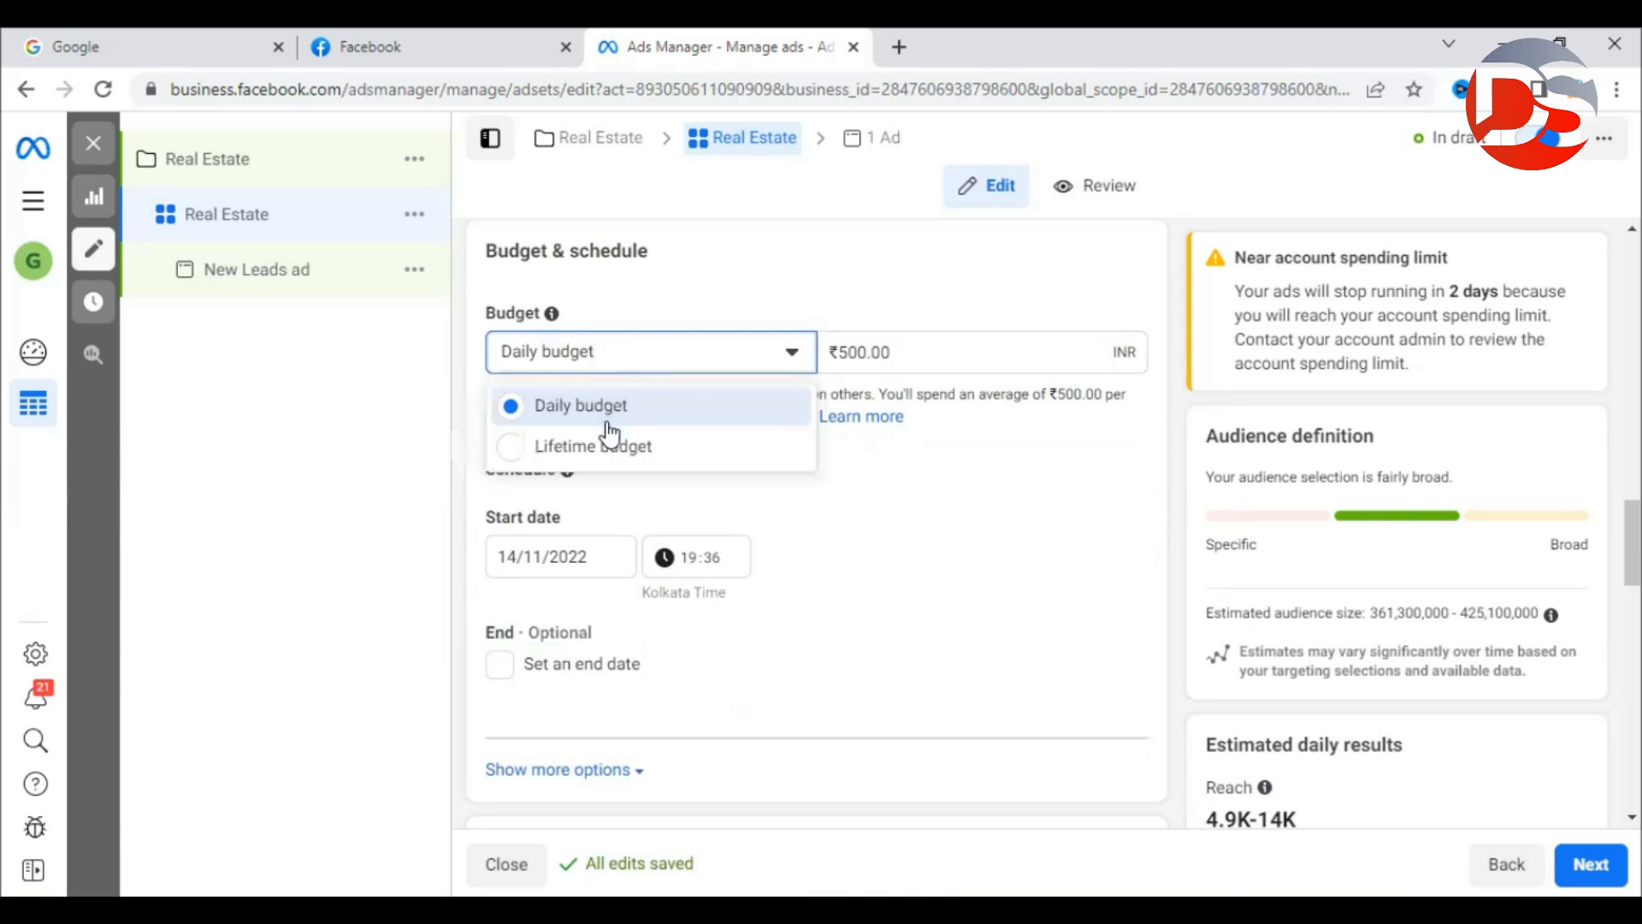
pyautogui.click(607, 447)
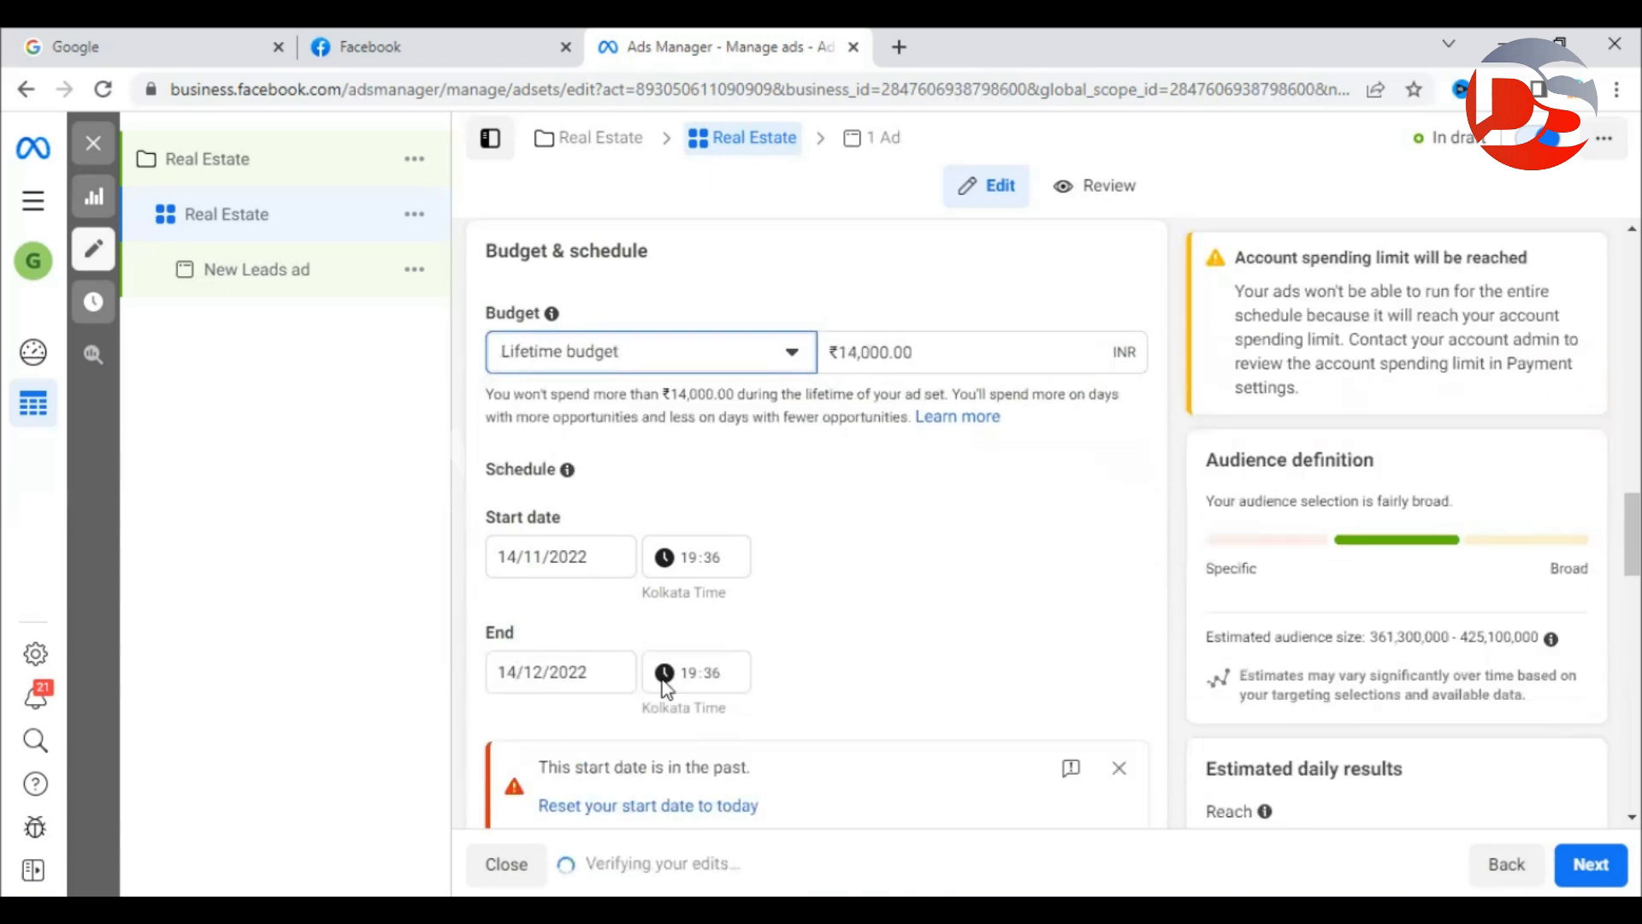
pyautogui.click(622, 808)
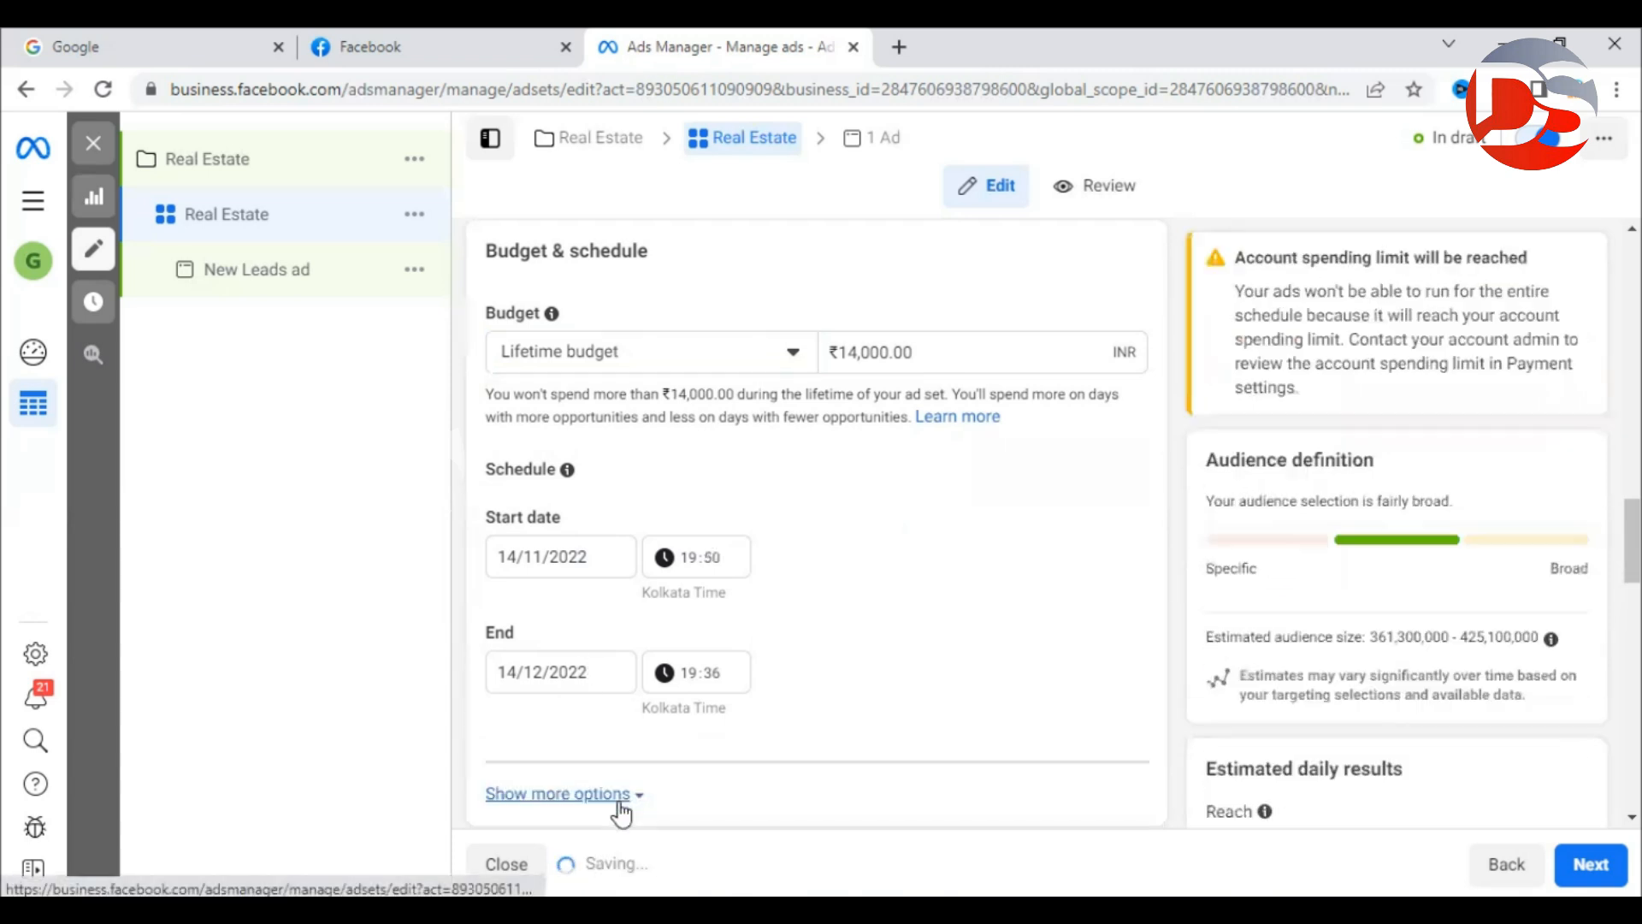
# Switch back to a ₹500.00 daily budget and move down to the Audience section.
pyautogui.click(665, 342)
pyautogui.click(624, 409)
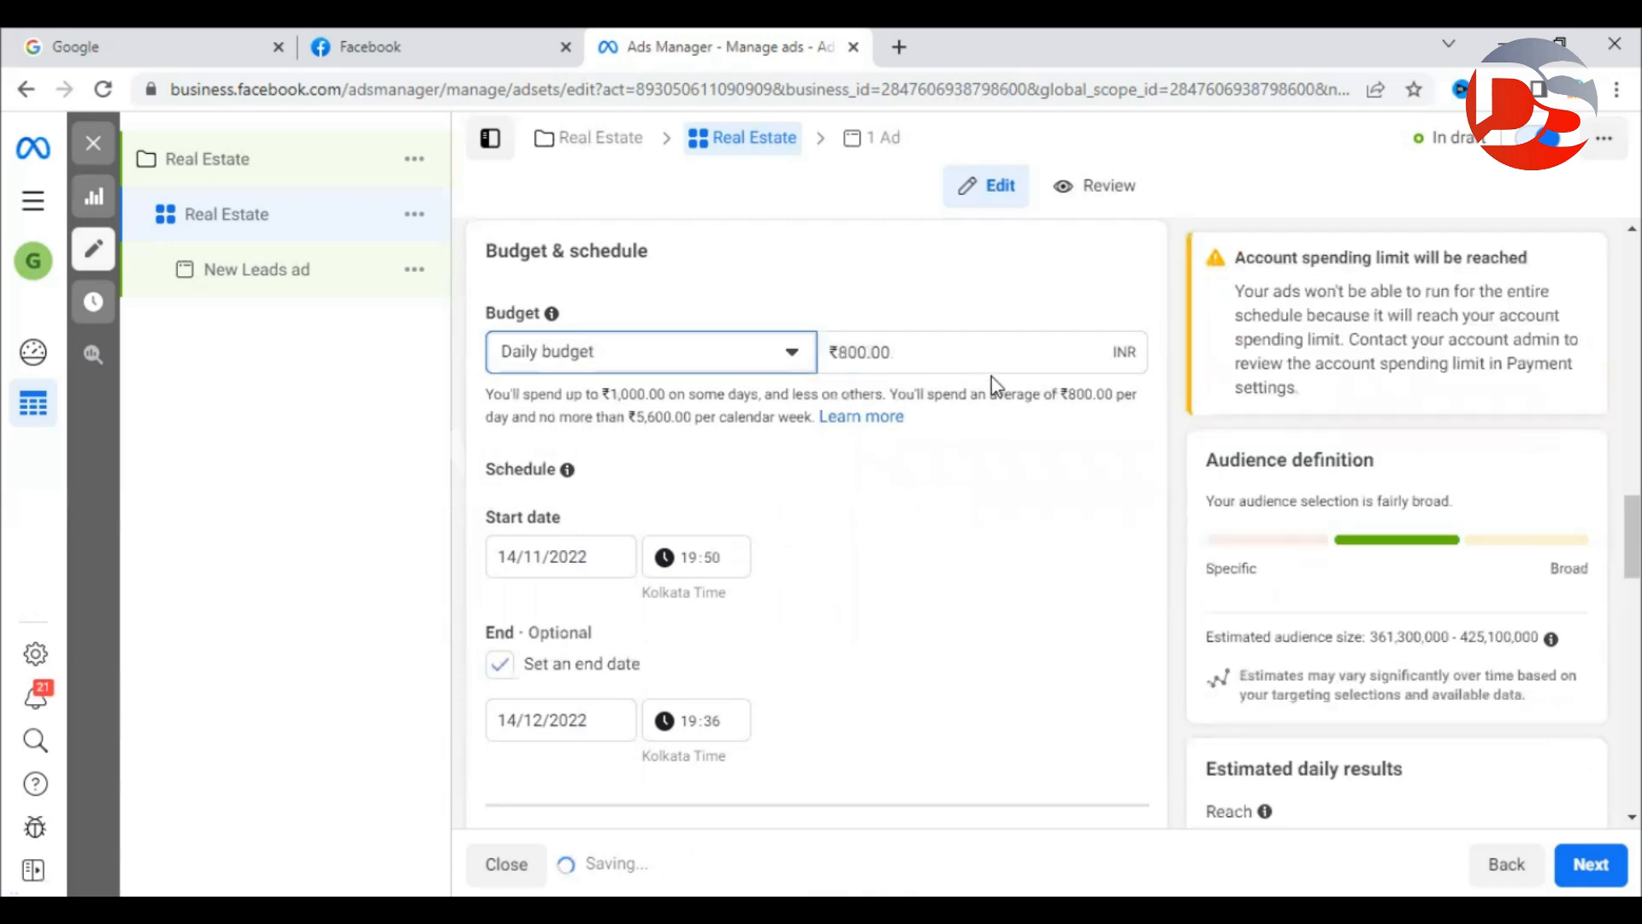
pyautogui.click(980, 353)
pyautogui.write('500')
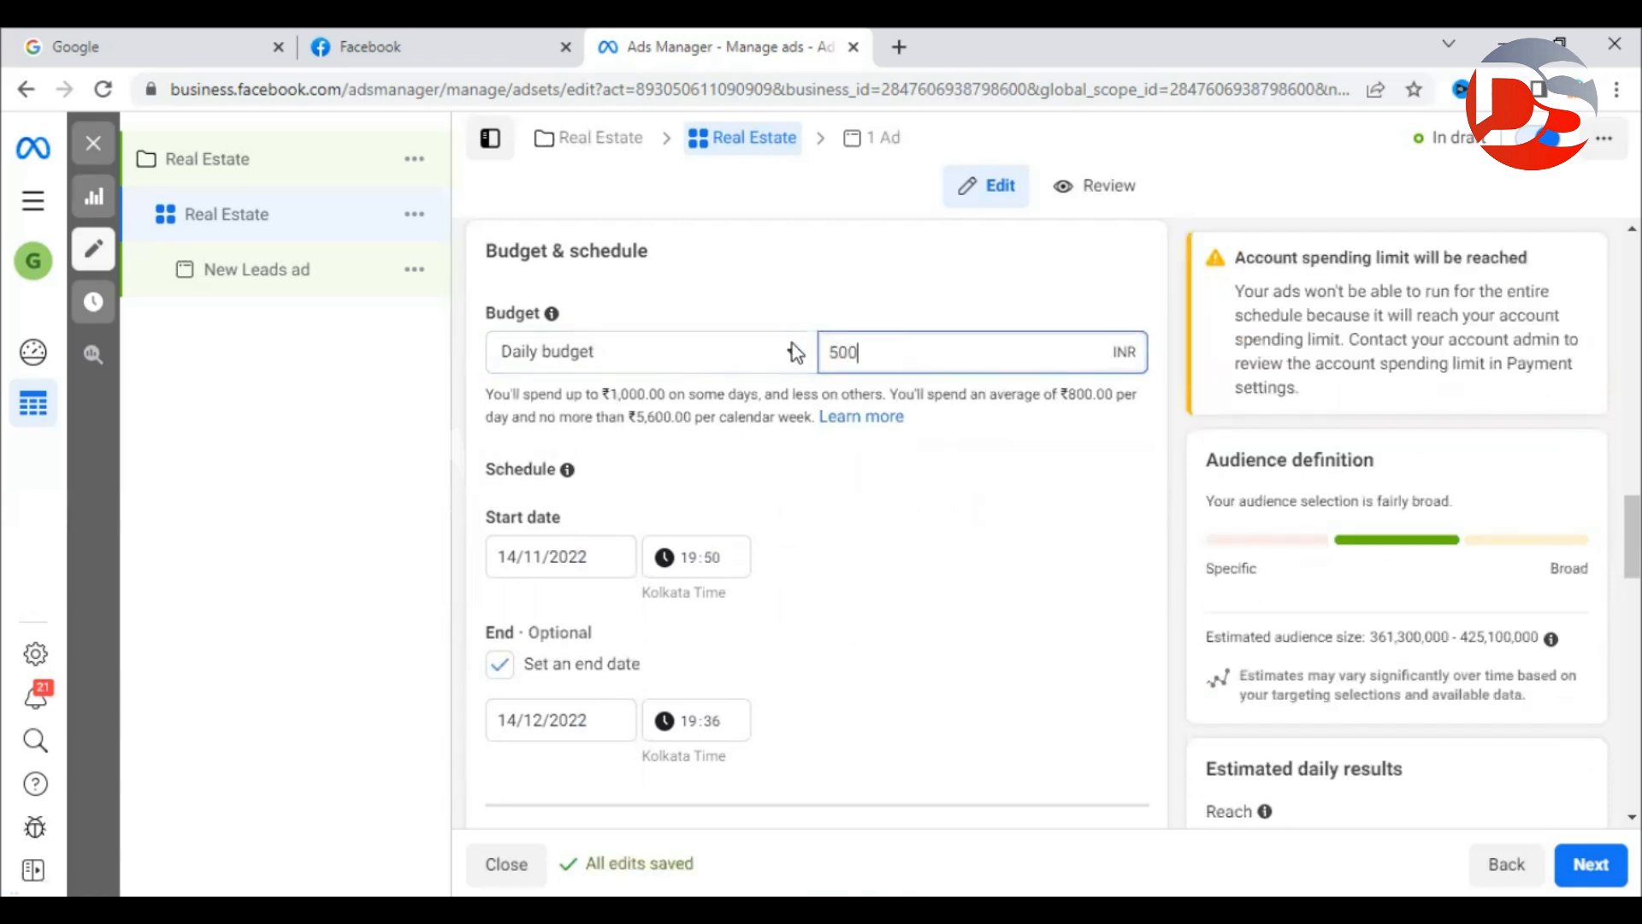
pyautogui.click(884, 295)
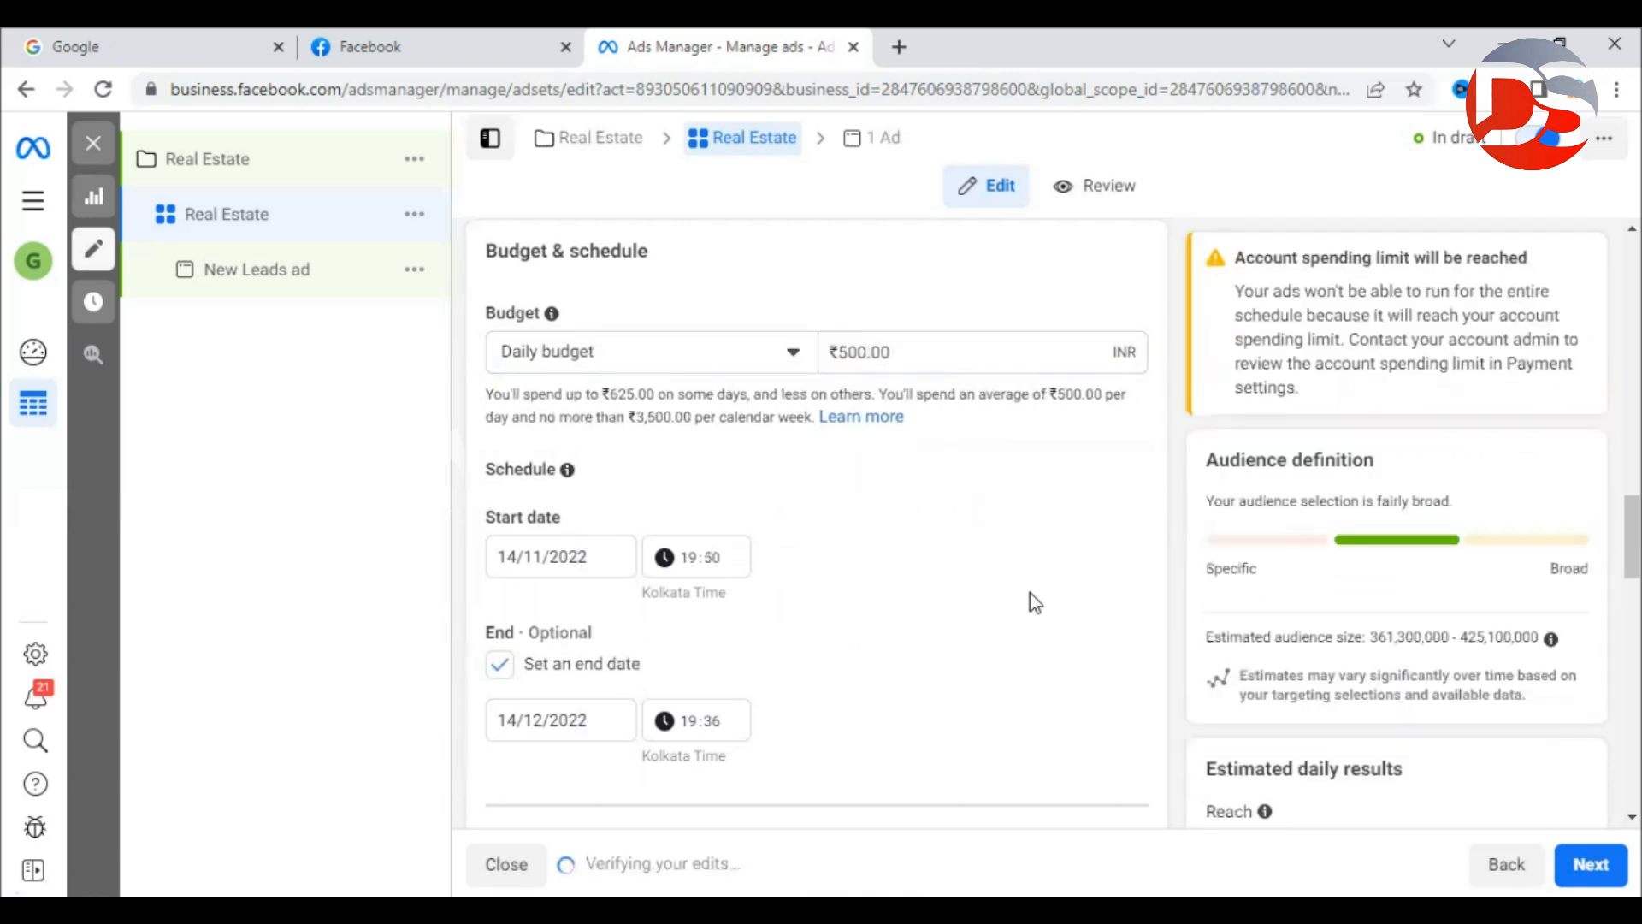
pyautogui.scroll(-5, 1016, 612)
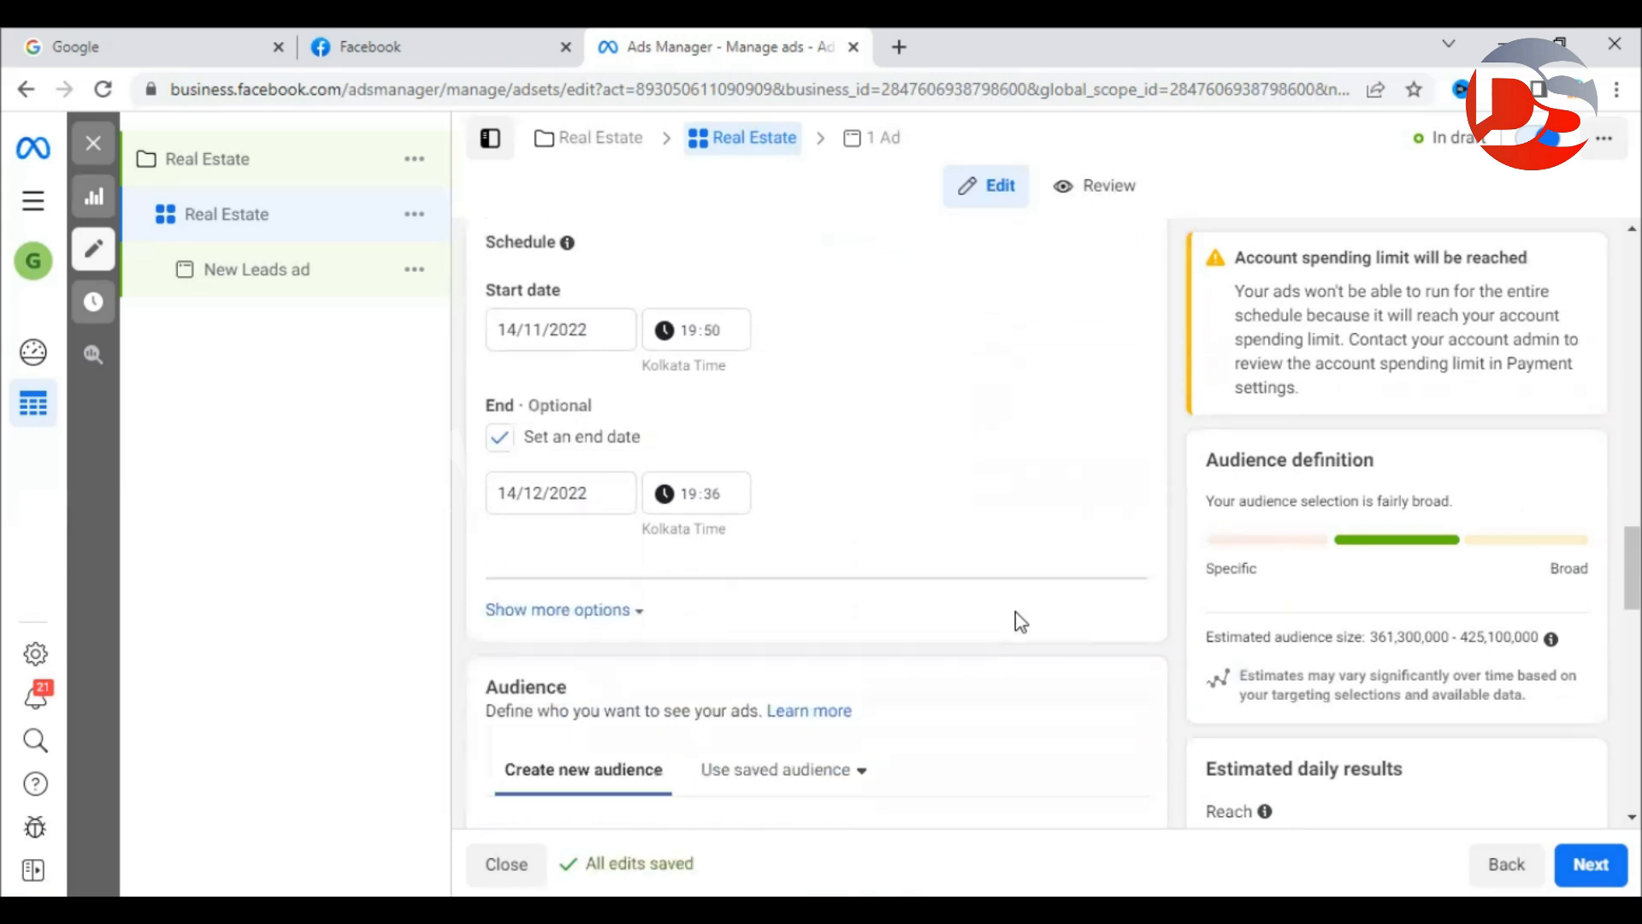
pyautogui.scroll(-1, 1018, 620)
pyautogui.doubleClick(500, 314)
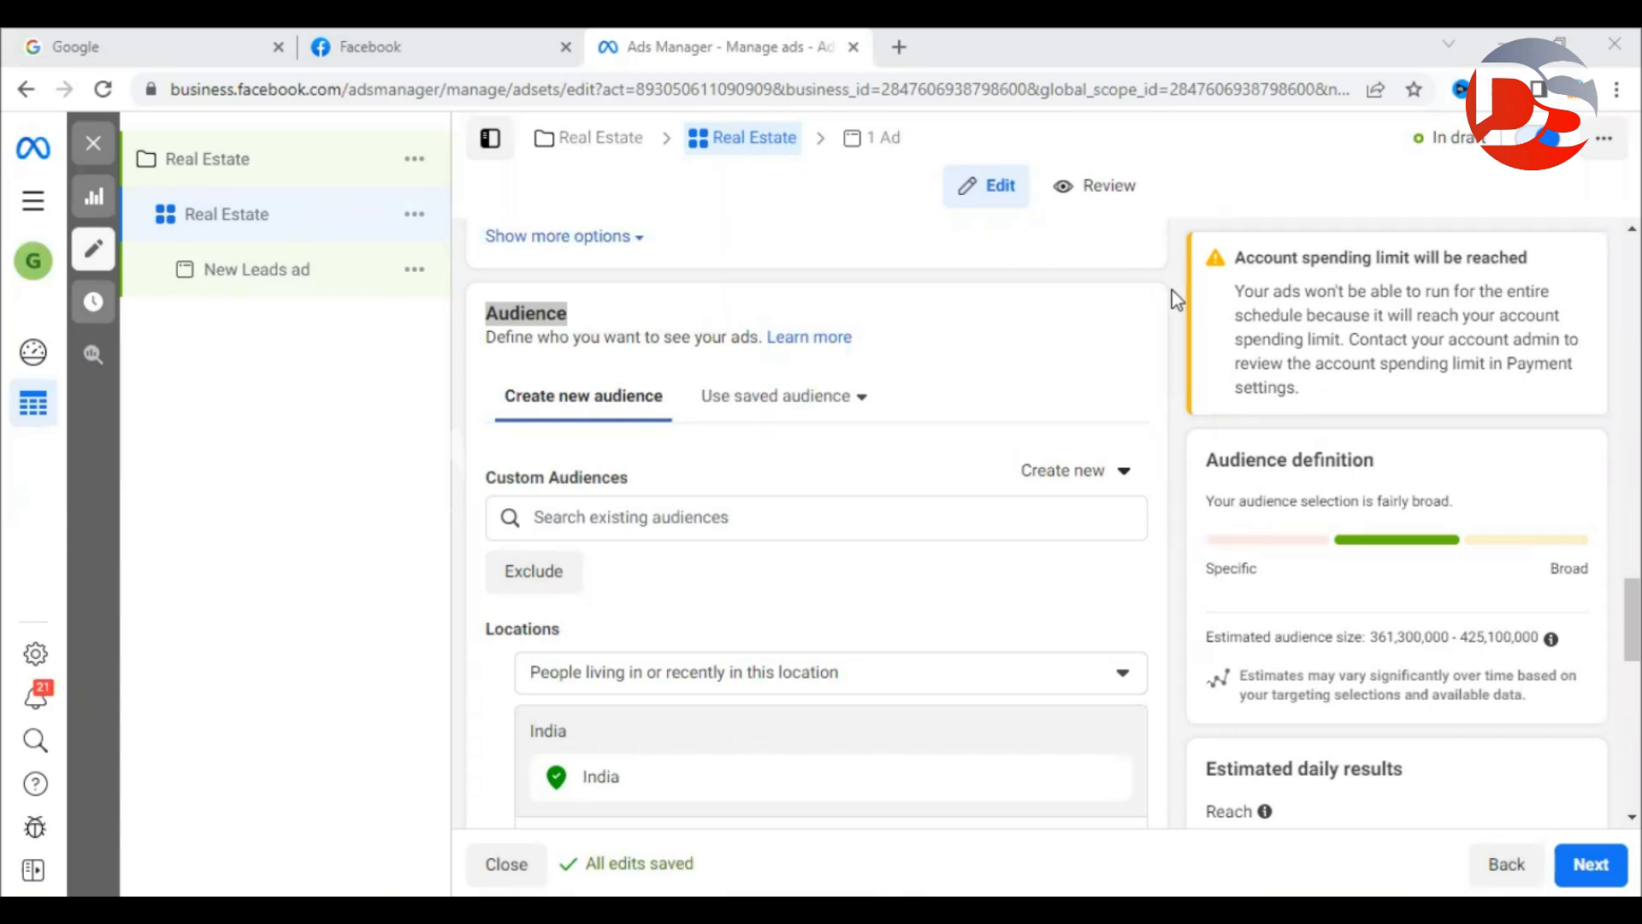
pyautogui.click(946, 302)
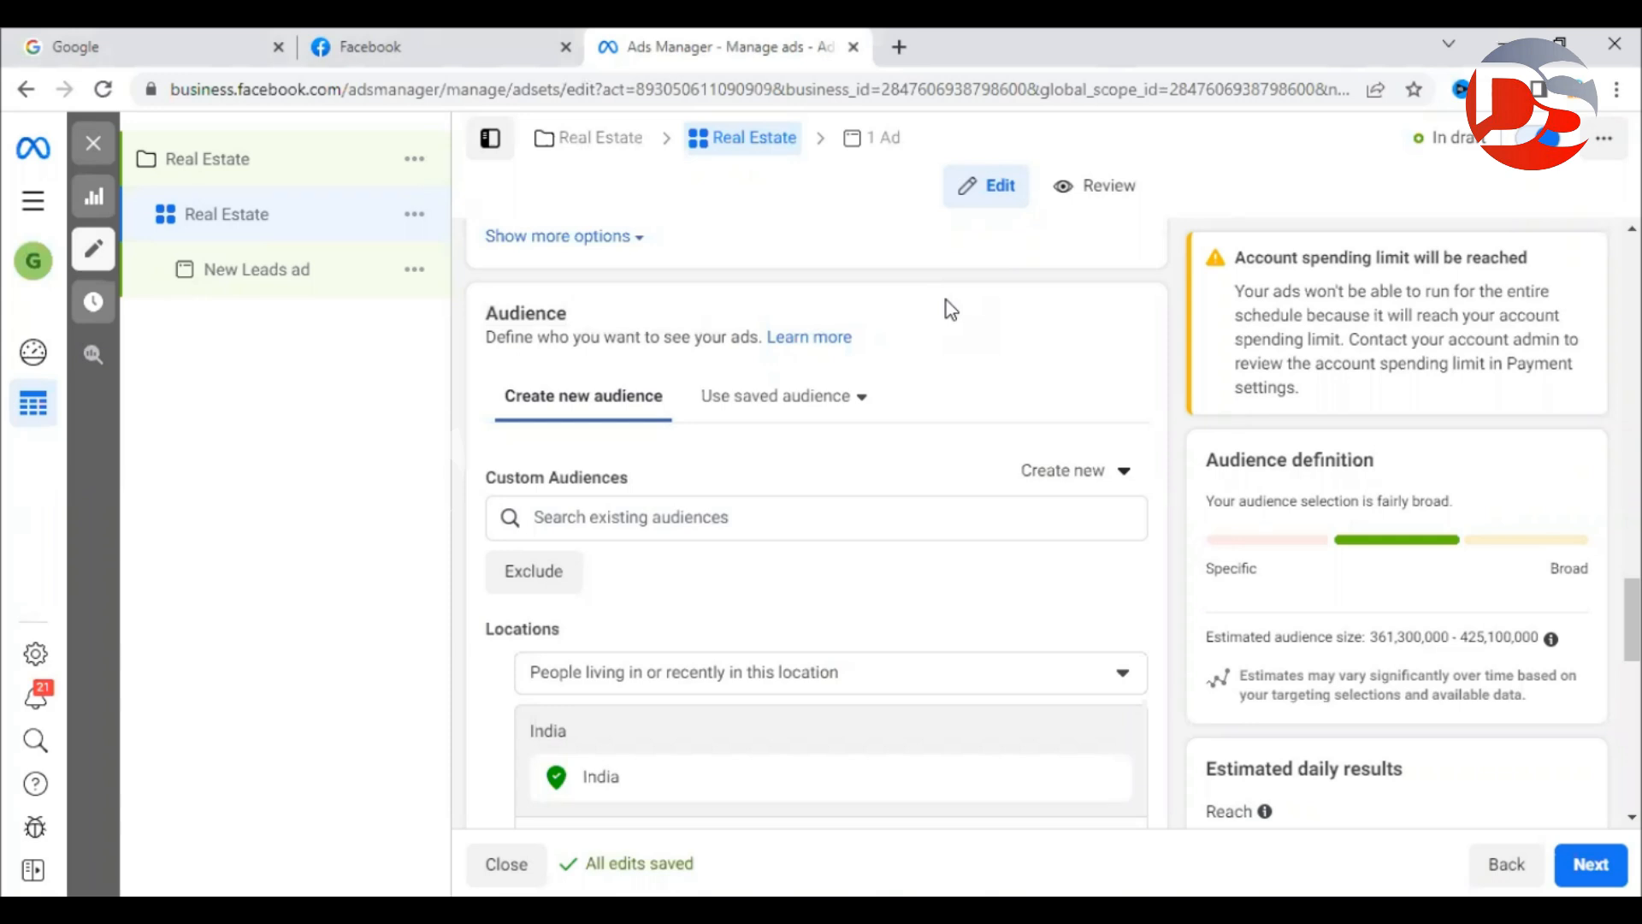
pyautogui.scroll(-1, 947, 306)
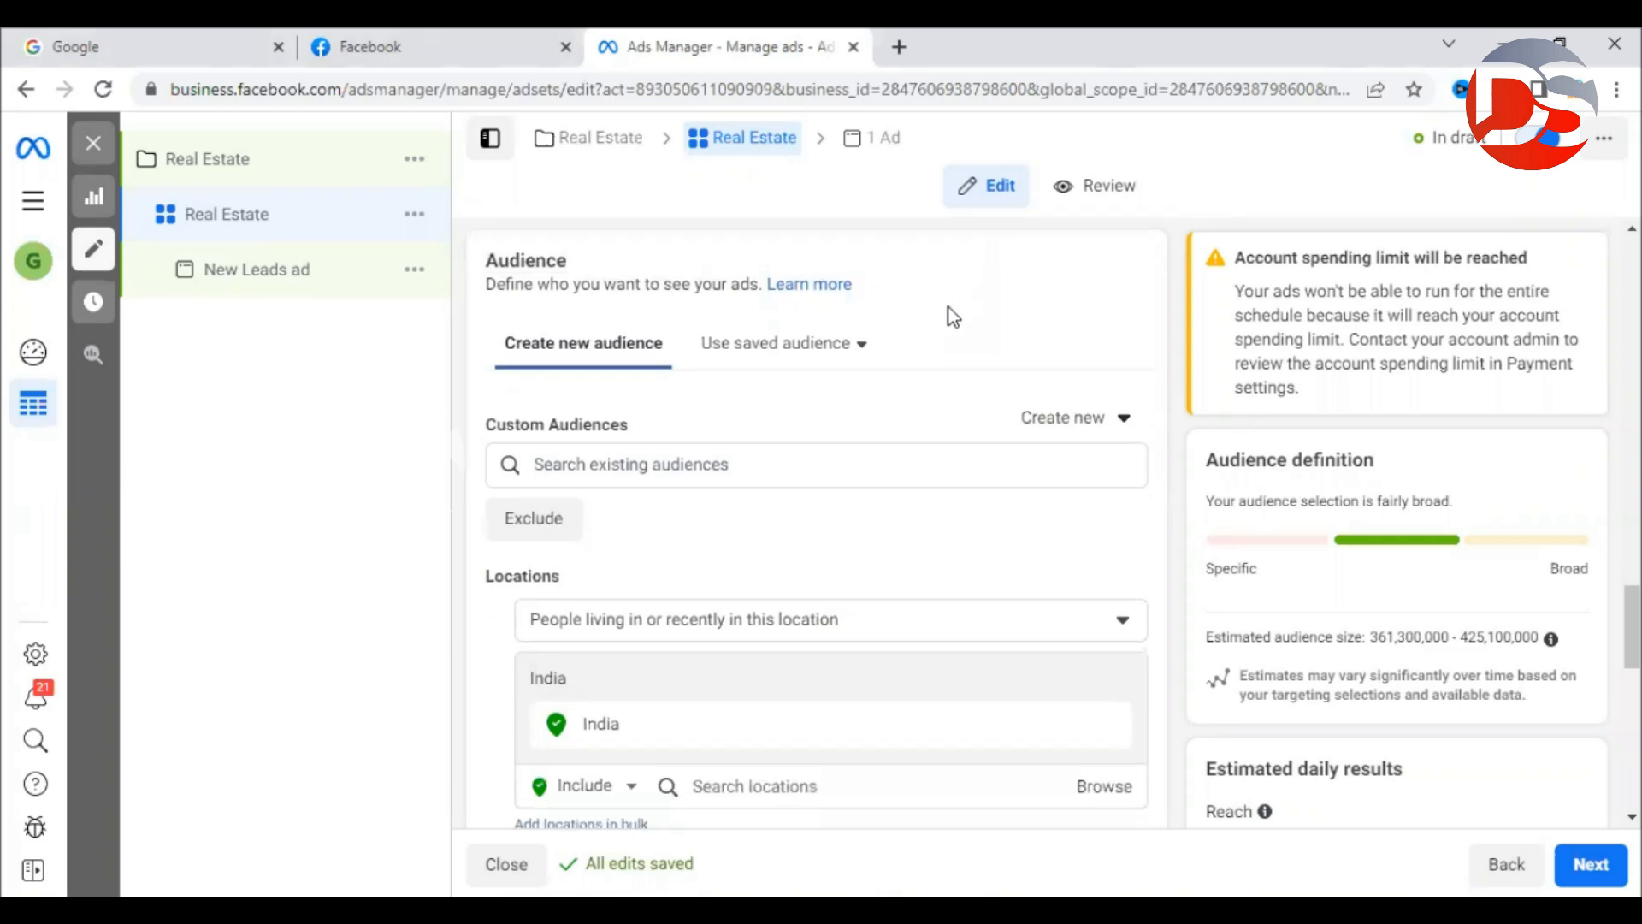
pyautogui.moveTo(487, 358); pyautogui.dragTo(612, 358)
pyautogui.click(541, 332)
pyautogui.scroll(2, 537, 333)
pyautogui.scroll(-1, 551, 547)
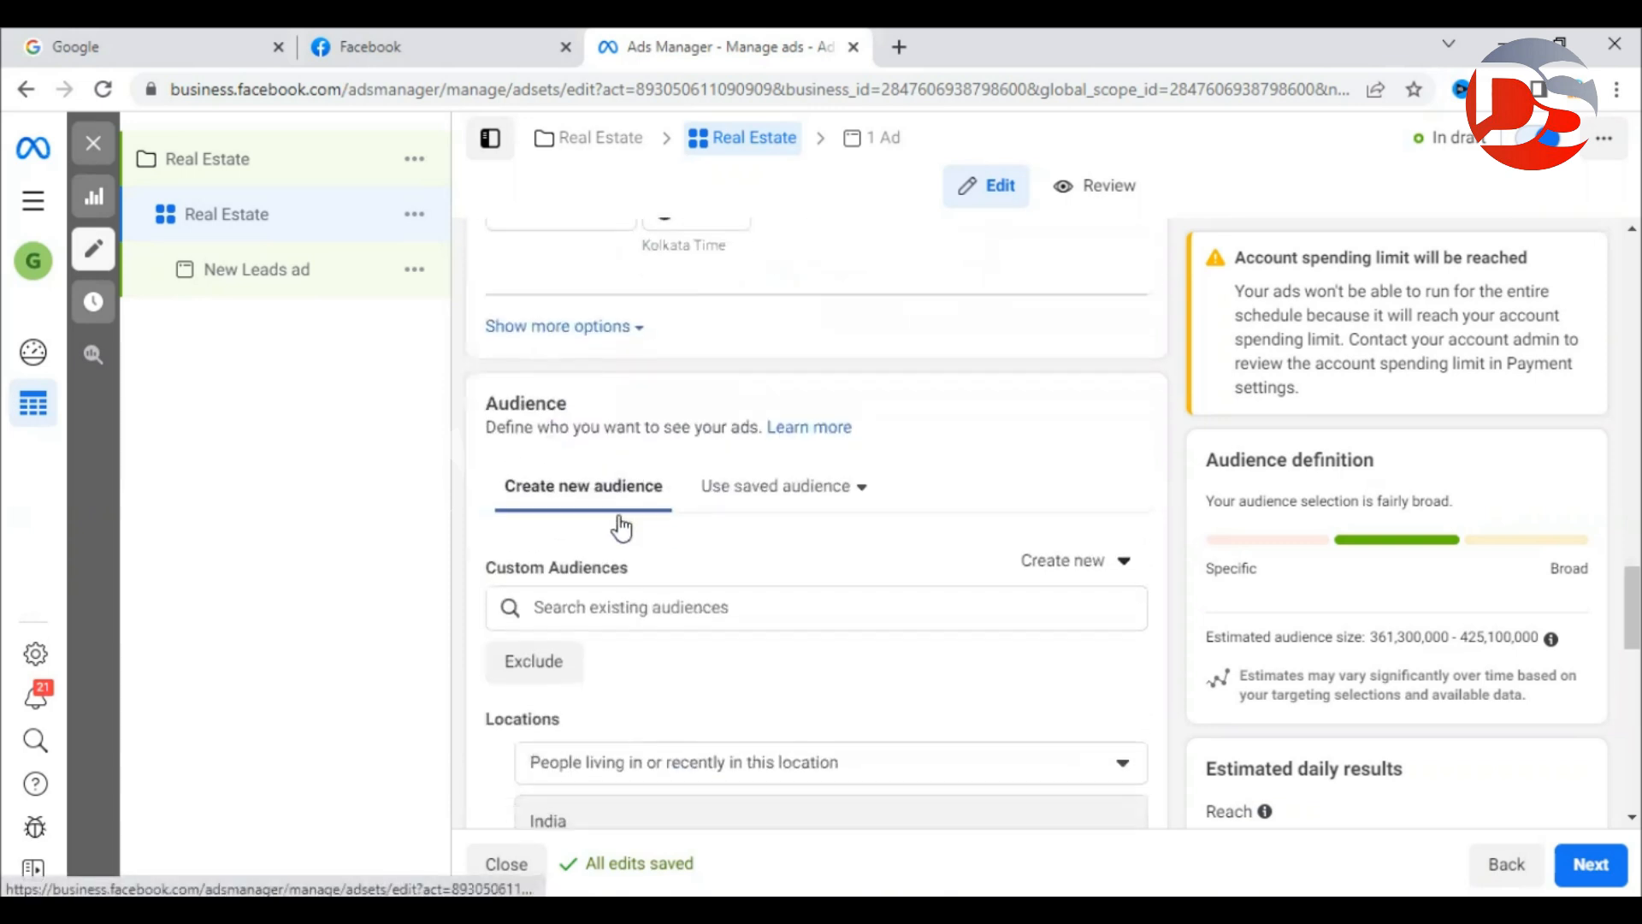
pyautogui.click(606, 517)
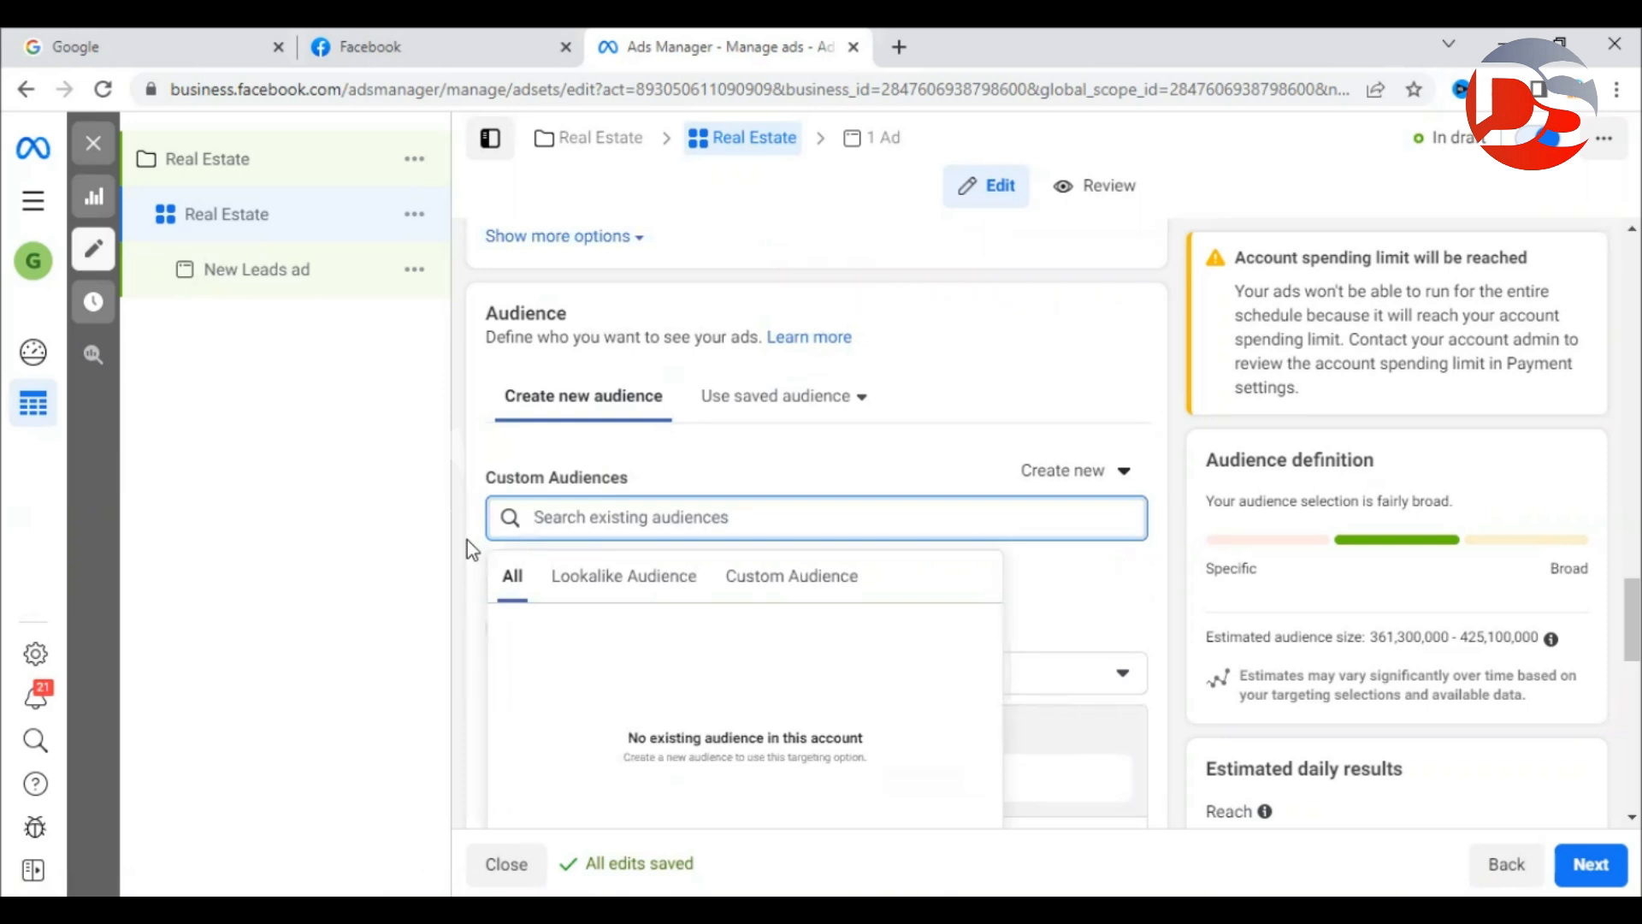
pyautogui.click(609, 589)
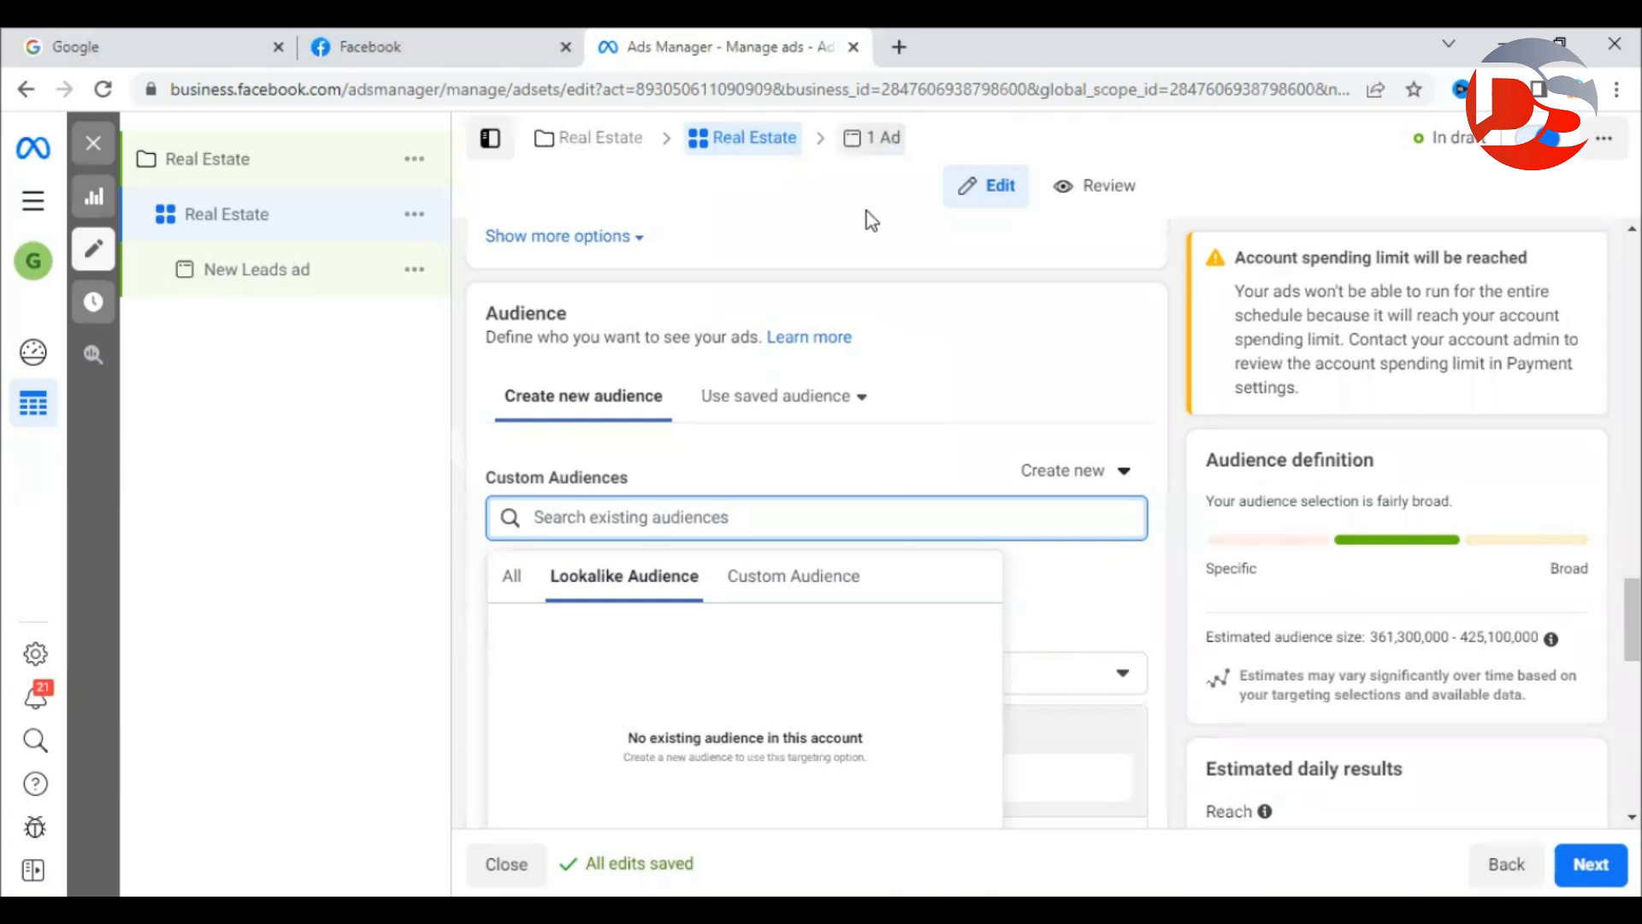
pyautogui.click(660, 439)
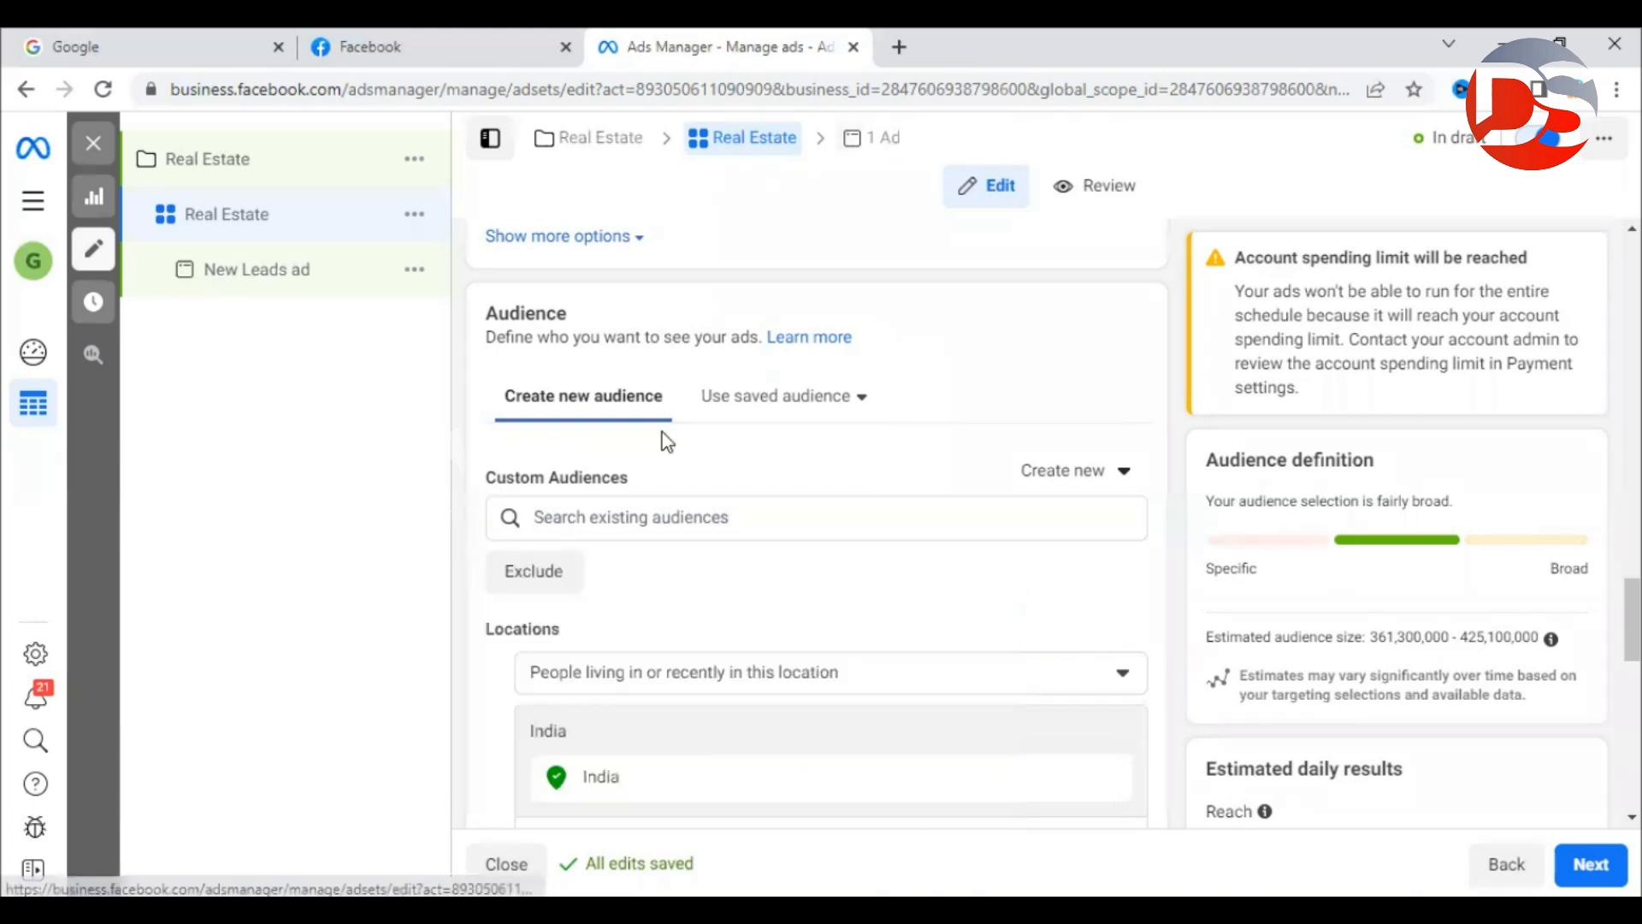
pyautogui.click(719, 524)
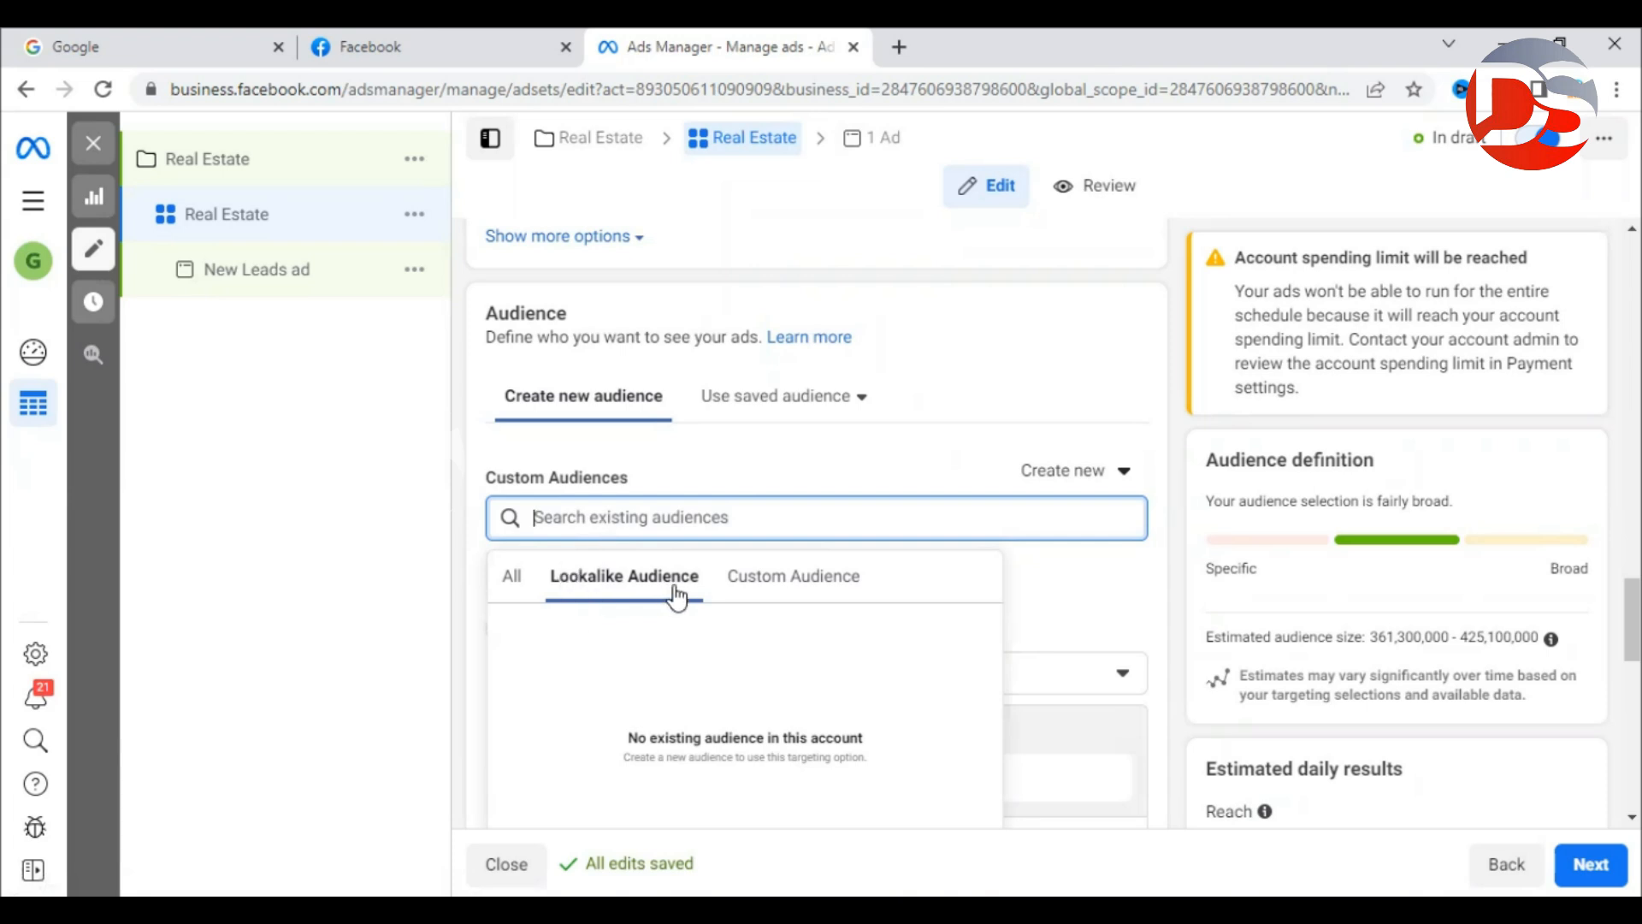
pyautogui.click(810, 597)
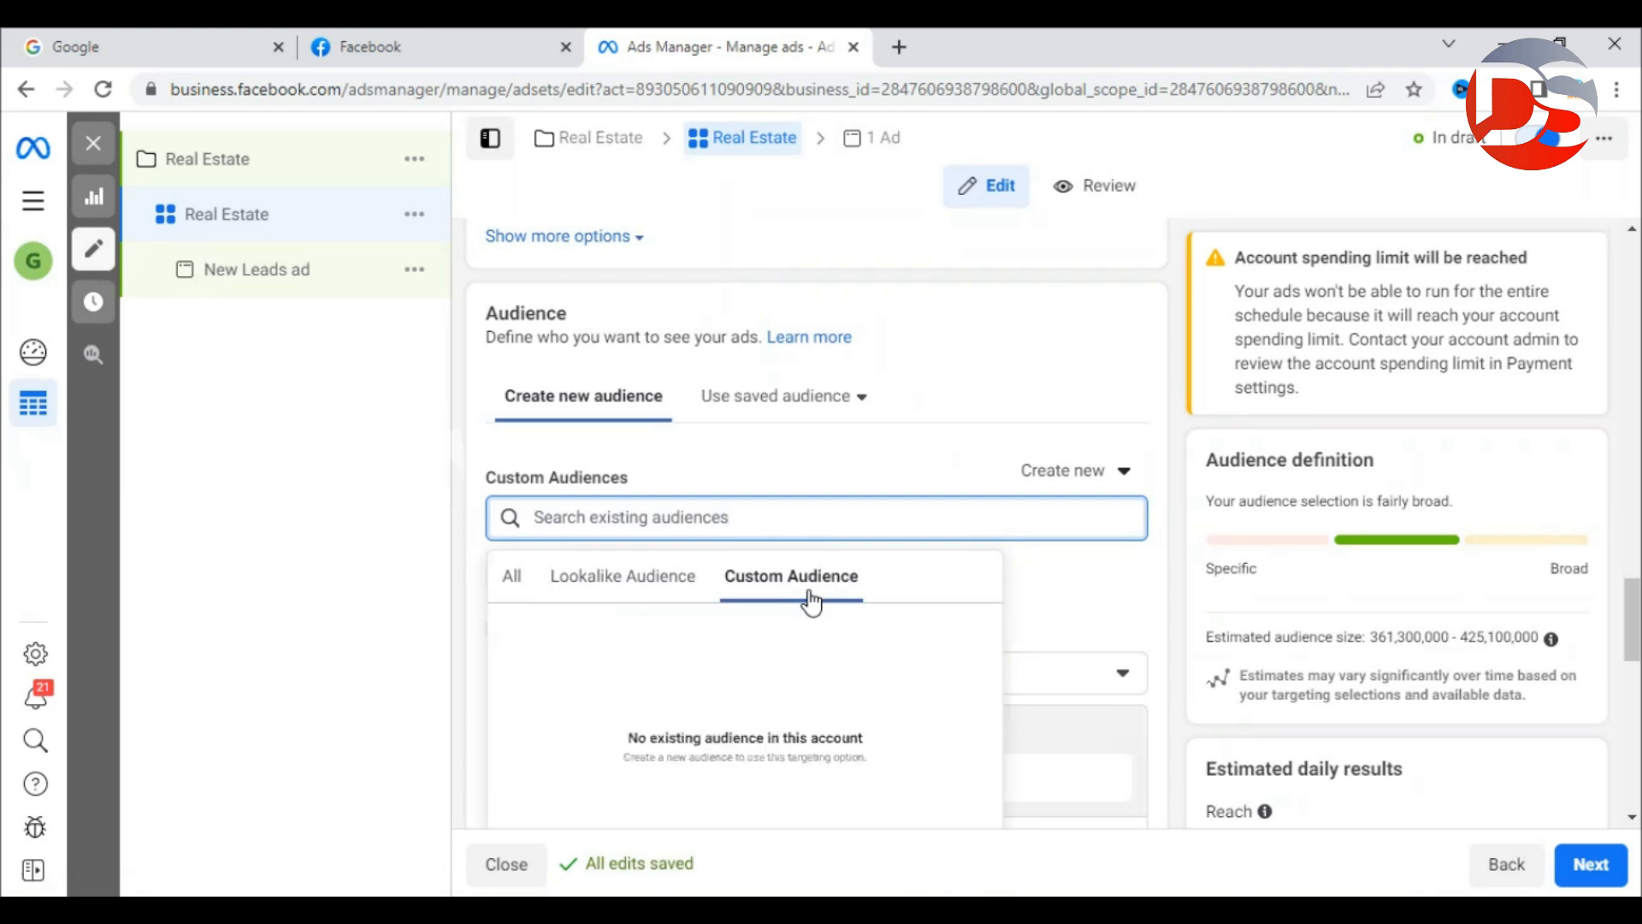
pyautogui.click(1162, 571)
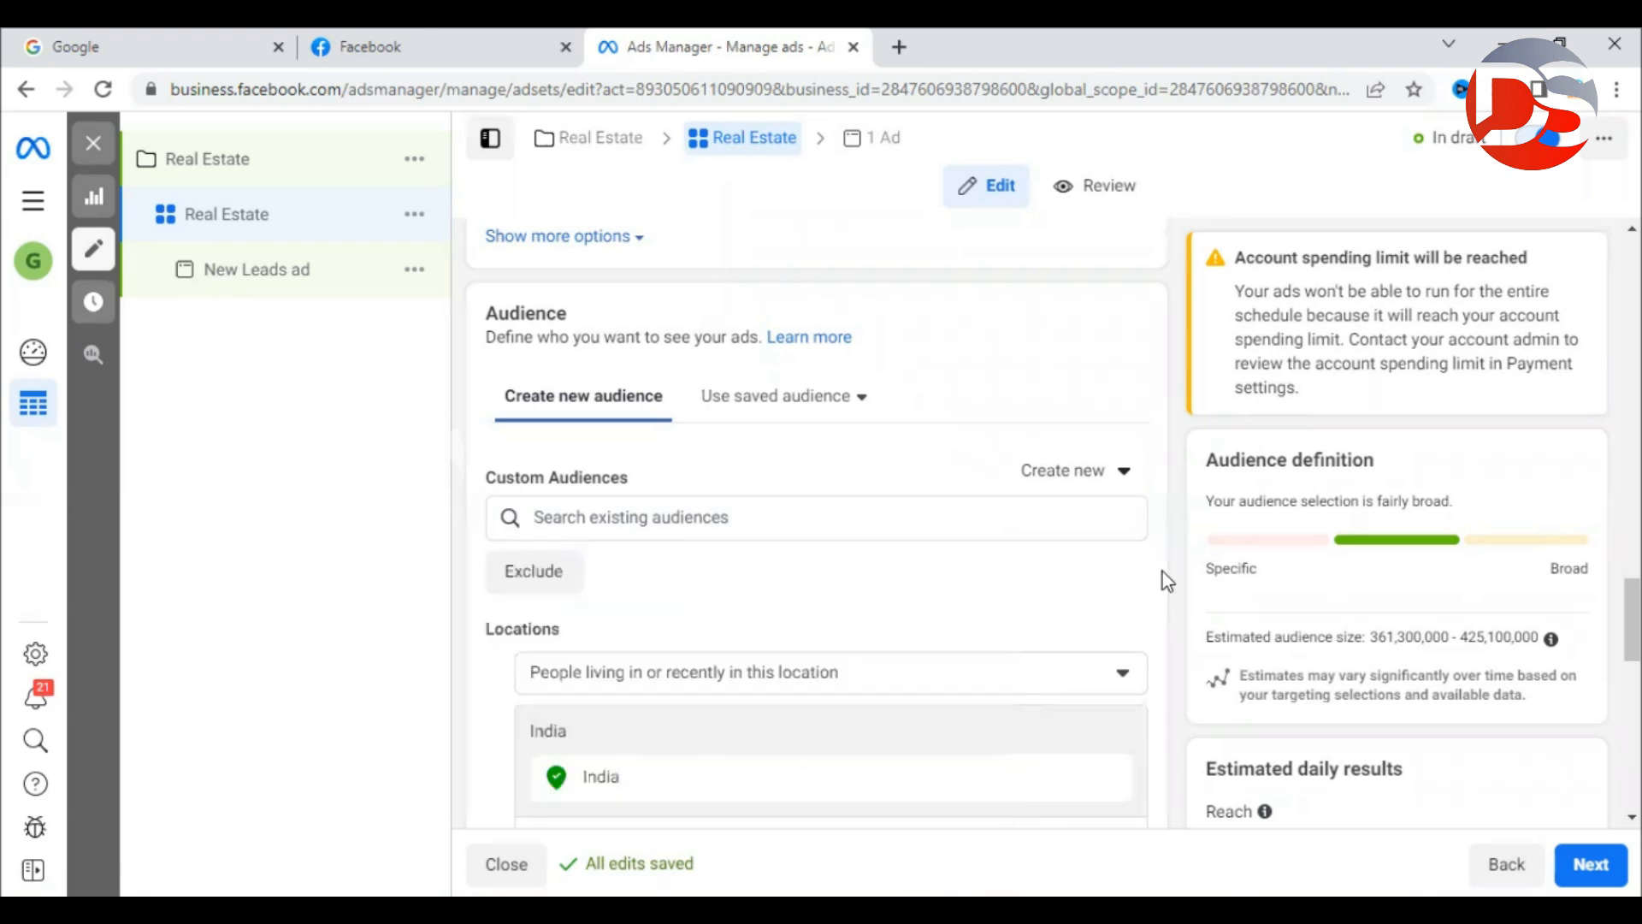
pyautogui.moveTo(480, 482); pyautogui.dragTo(650, 486)
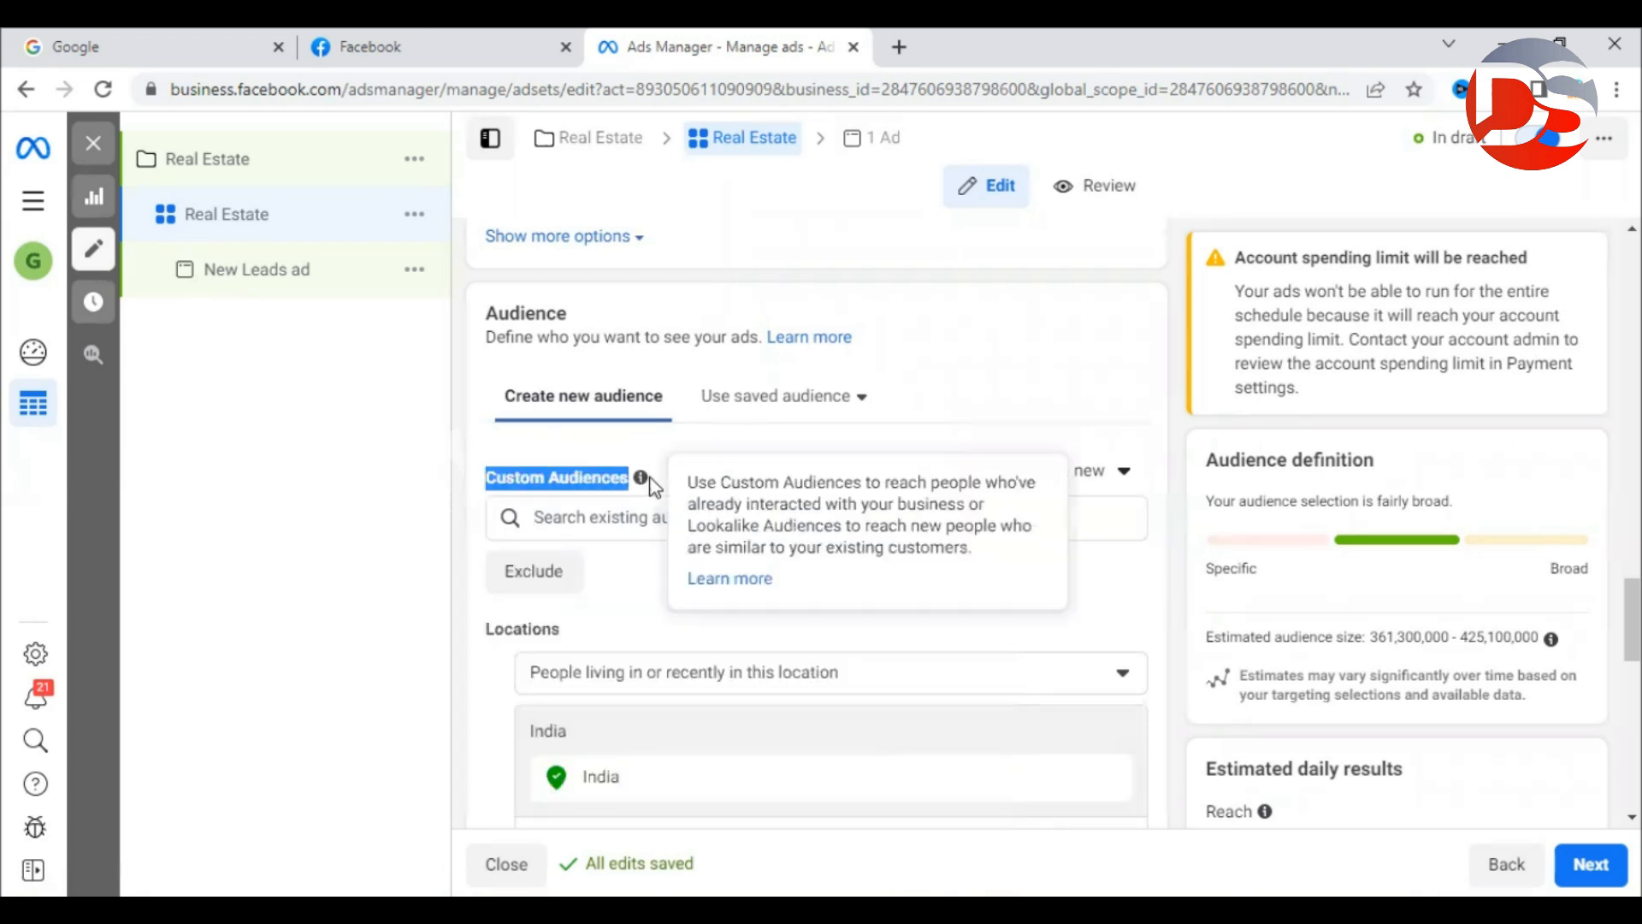
pyautogui.click(460, 496)
# Remove India from the ad set's Locations list.
pyautogui.scroll(-3, 458, 494)
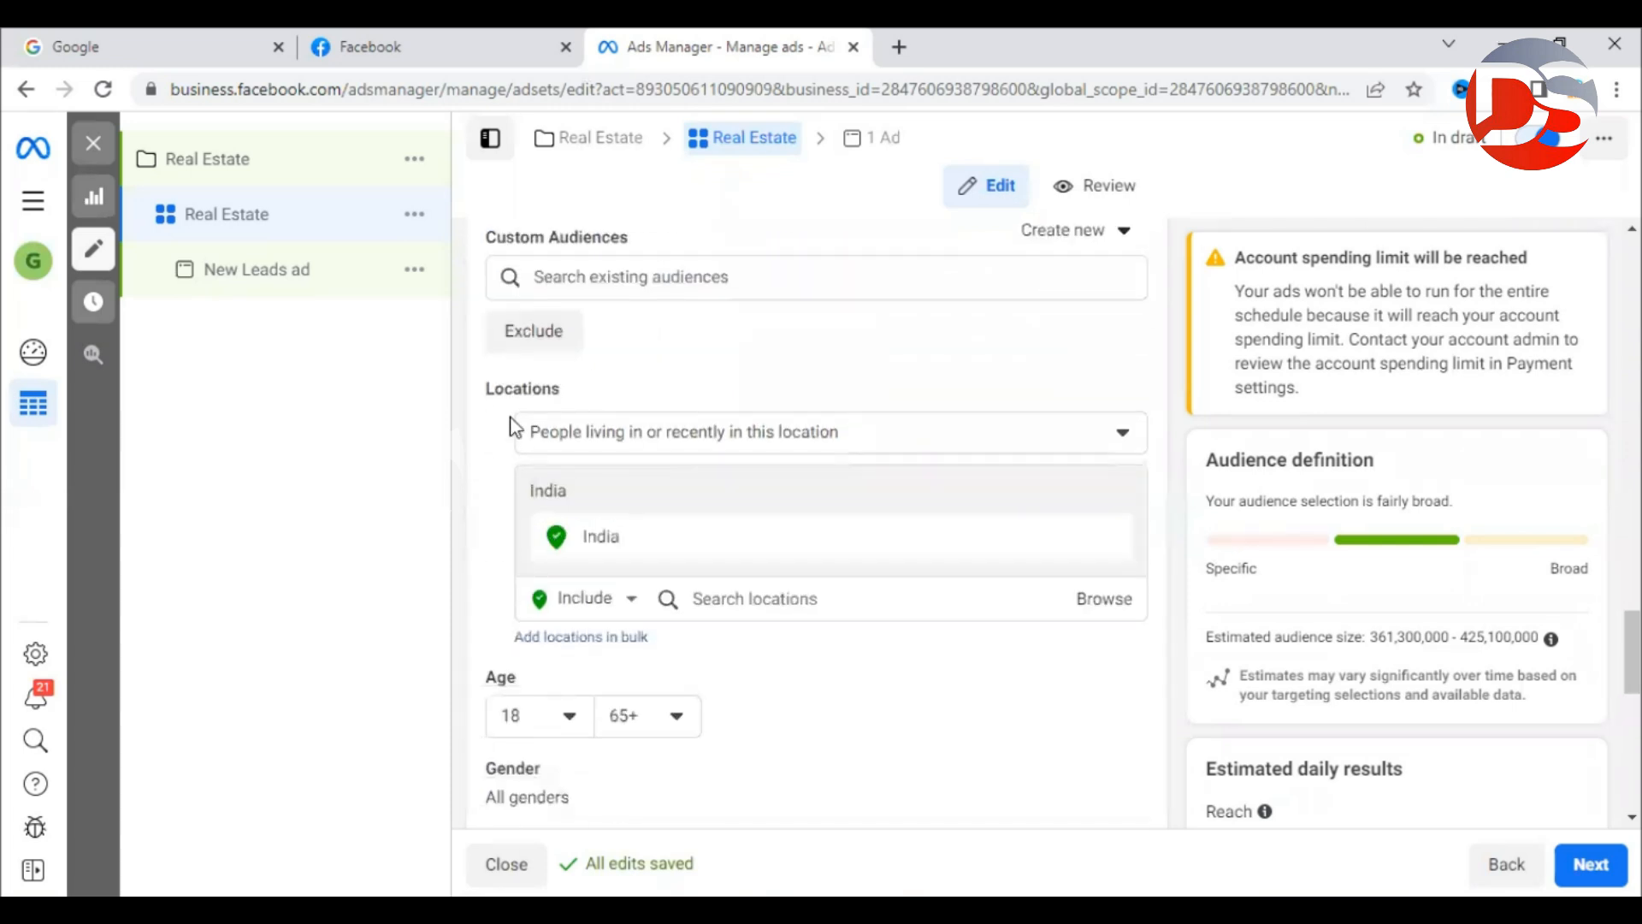
pyautogui.moveTo(489, 395); pyautogui.dragTo(560, 390)
pyautogui.click(495, 461)
pyautogui.scroll(-1, 498, 466)
pyautogui.scroll(-1, 499, 466)
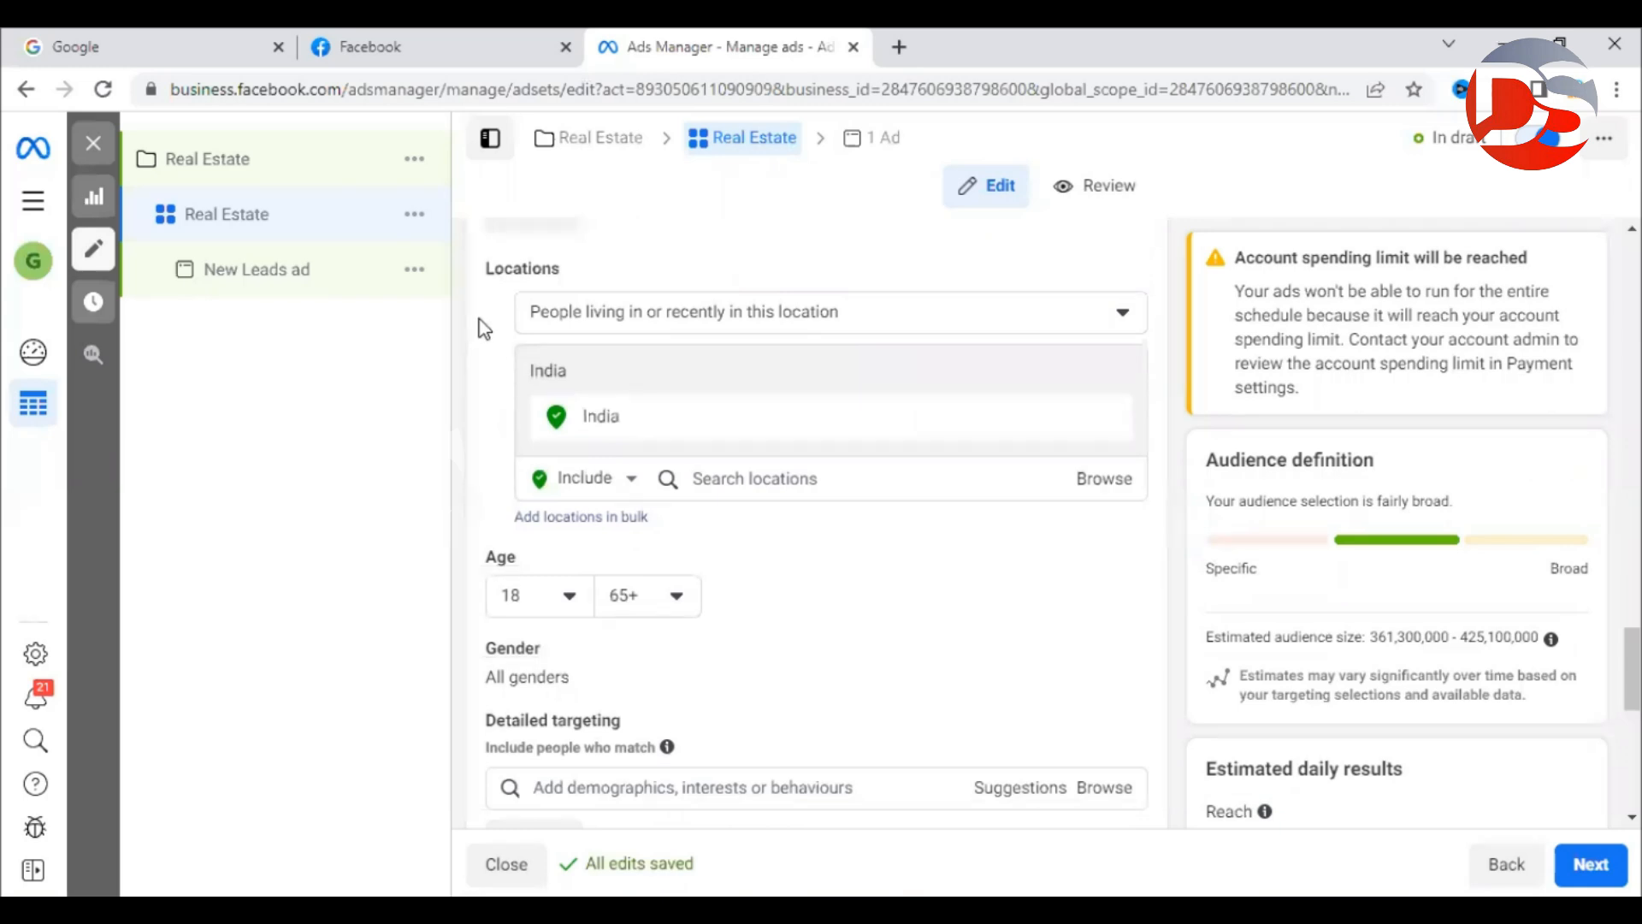
pyautogui.moveTo(1113, 432)
pyautogui.click(1110, 422)
# Open the location search and note it accepts countries, cities and postal codes.
pyautogui.click(832, 447)
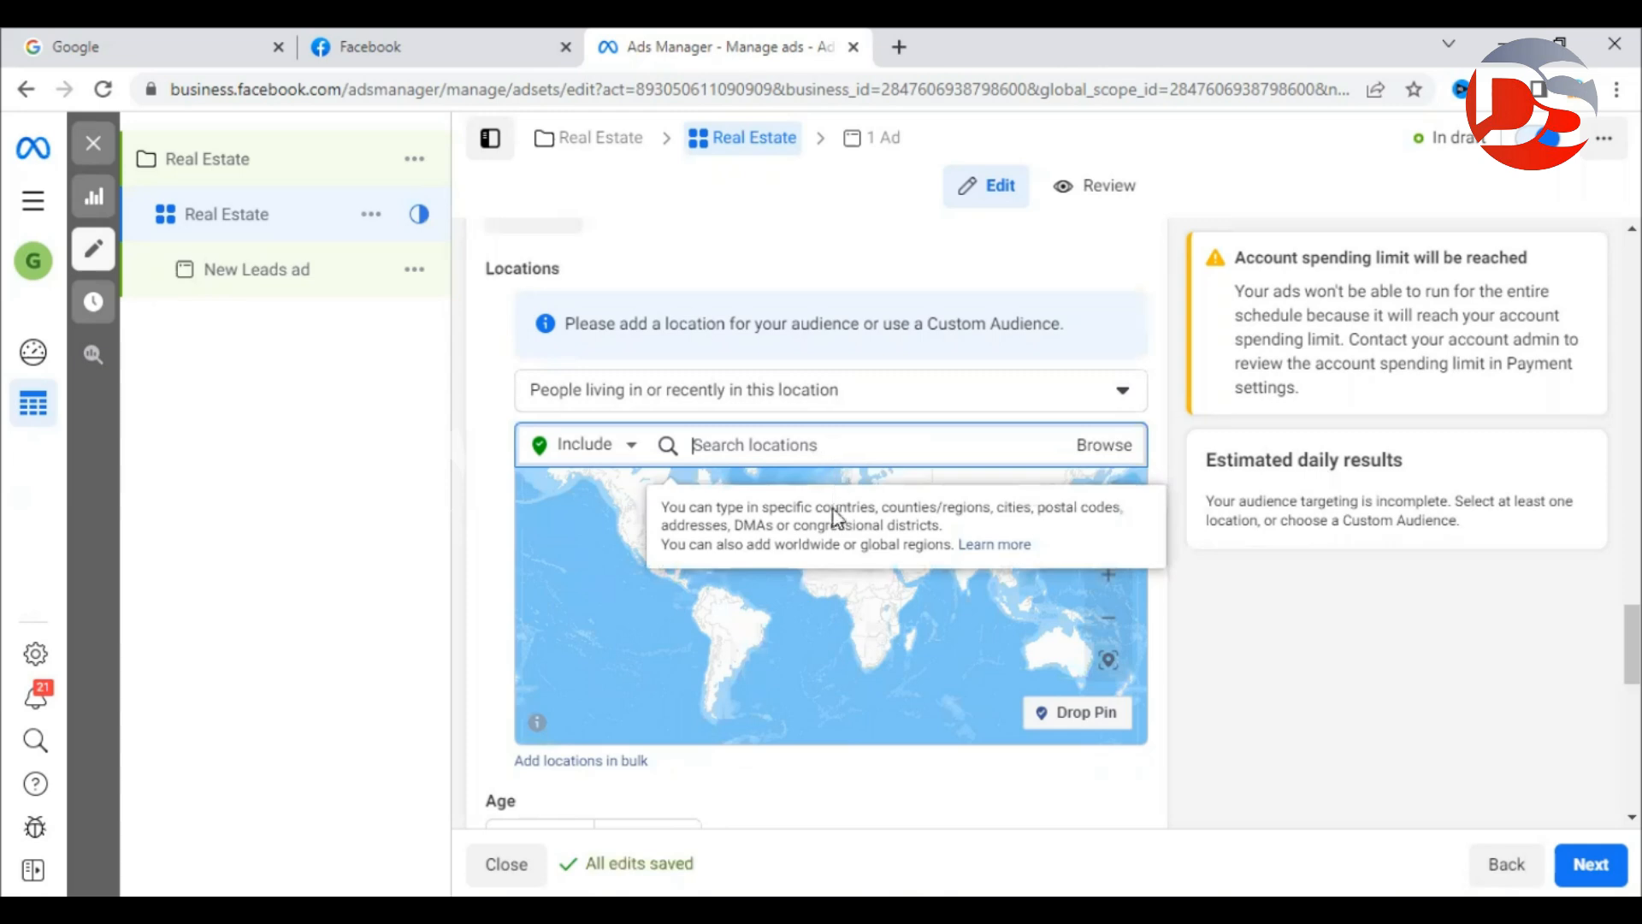
pyautogui.moveTo(812, 507); pyautogui.dragTo(989, 507)
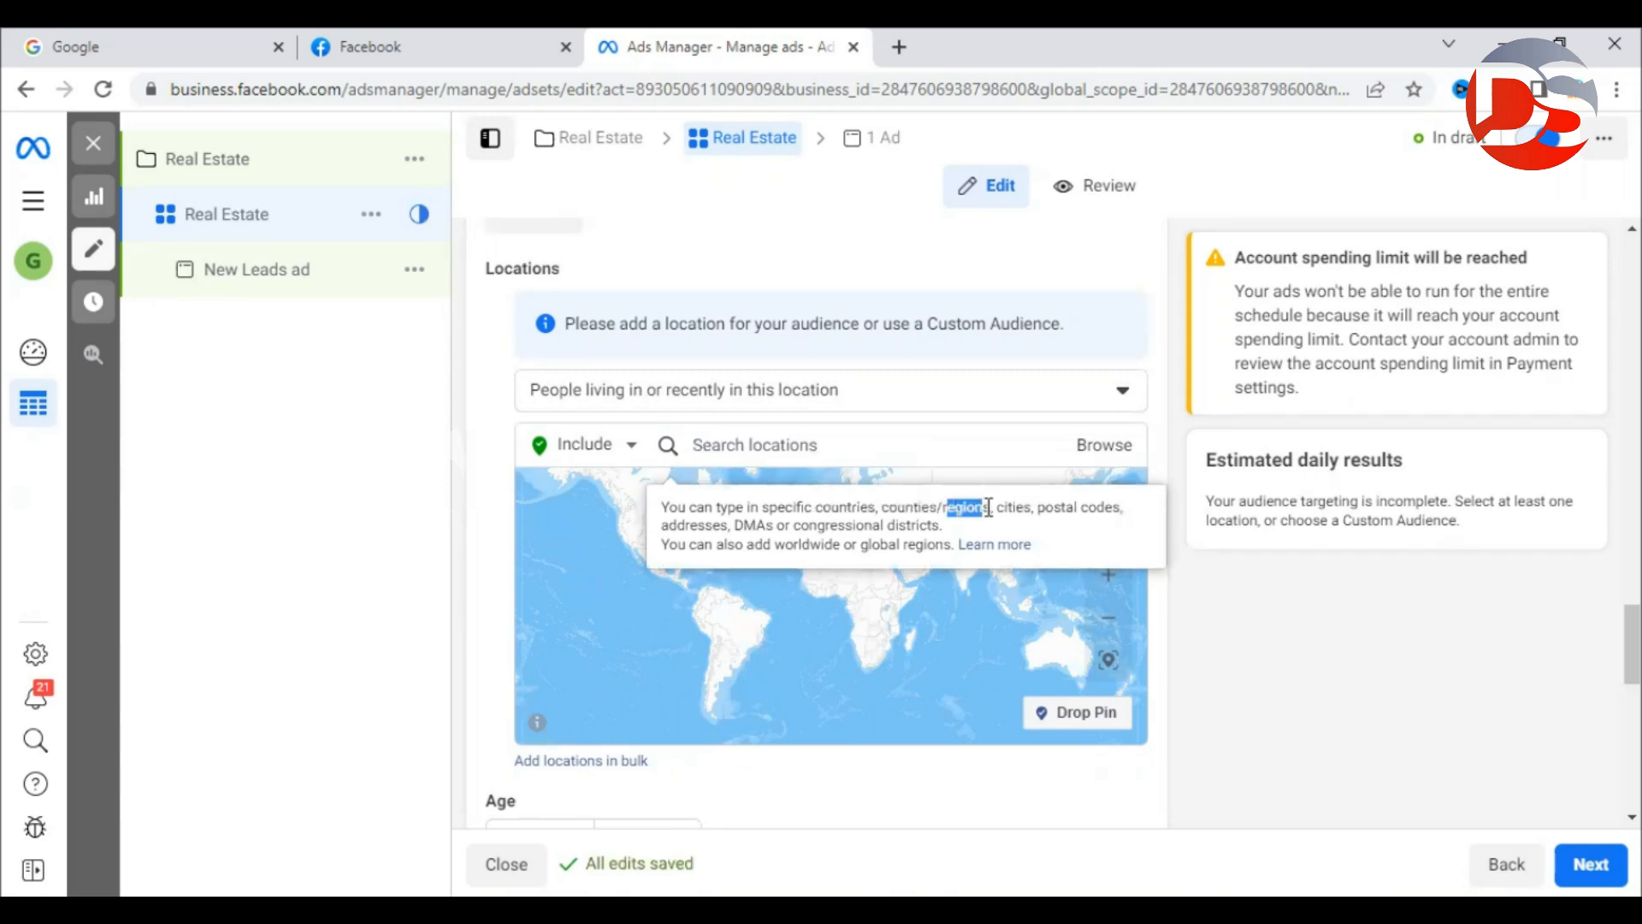
pyautogui.moveTo(999, 504); pyautogui.dragTo(1037, 505)
pyautogui.moveTo(923, 503); pyautogui.dragTo(1124, 512)
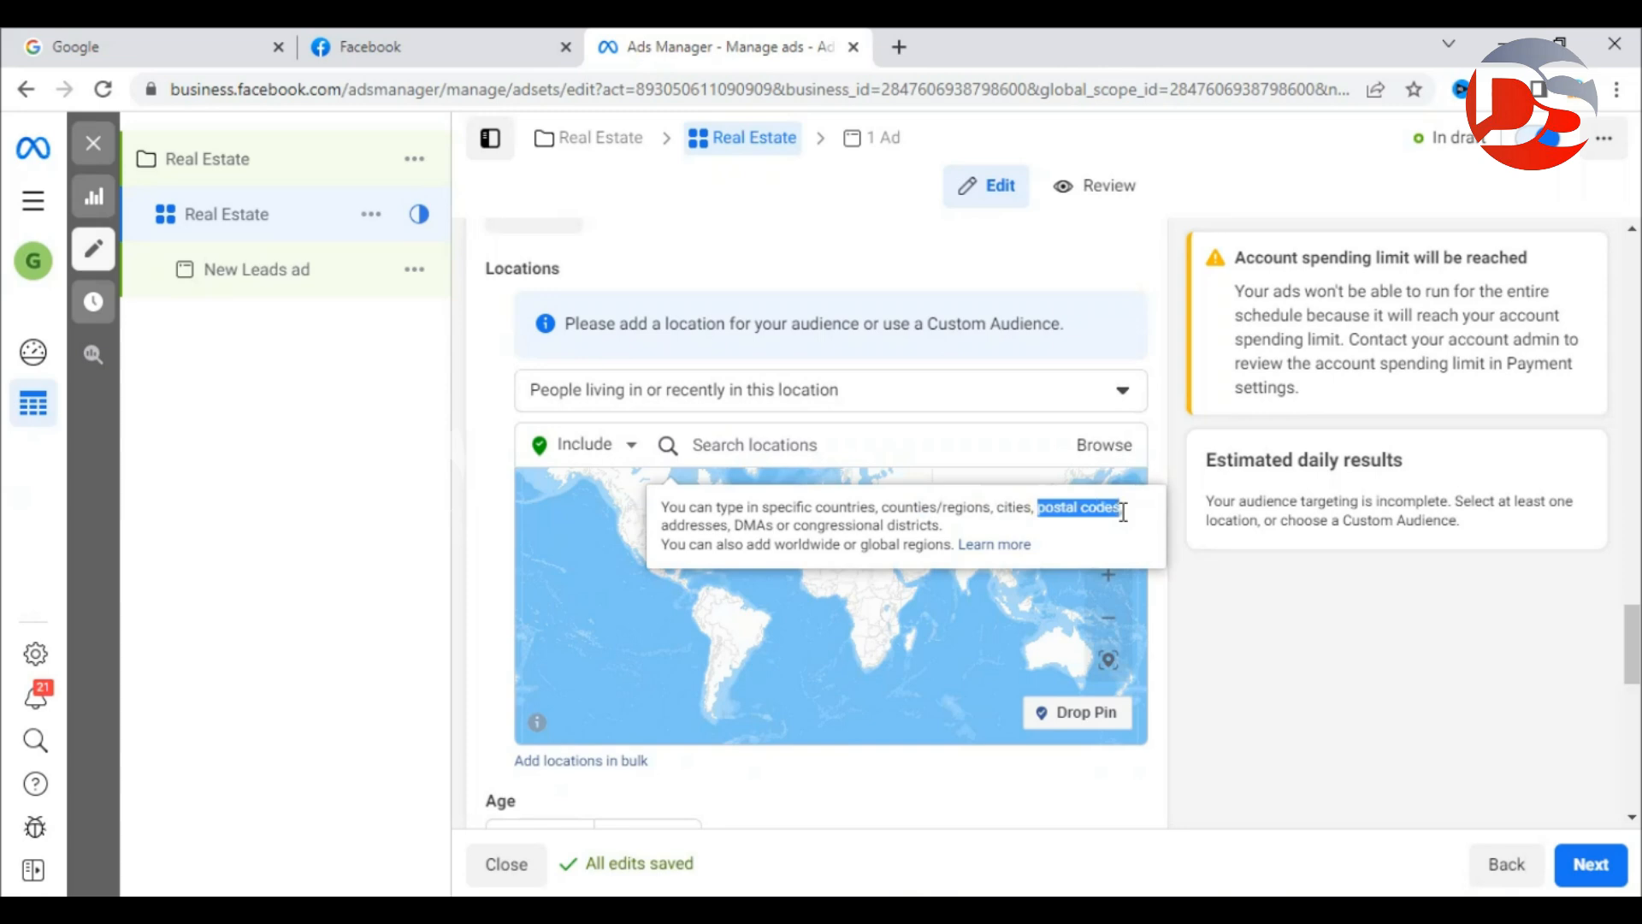
# Try location searches for postcode 500085 and then for Kukatpally.
pyautogui.click(781, 450)
pyautogui.write('500085')
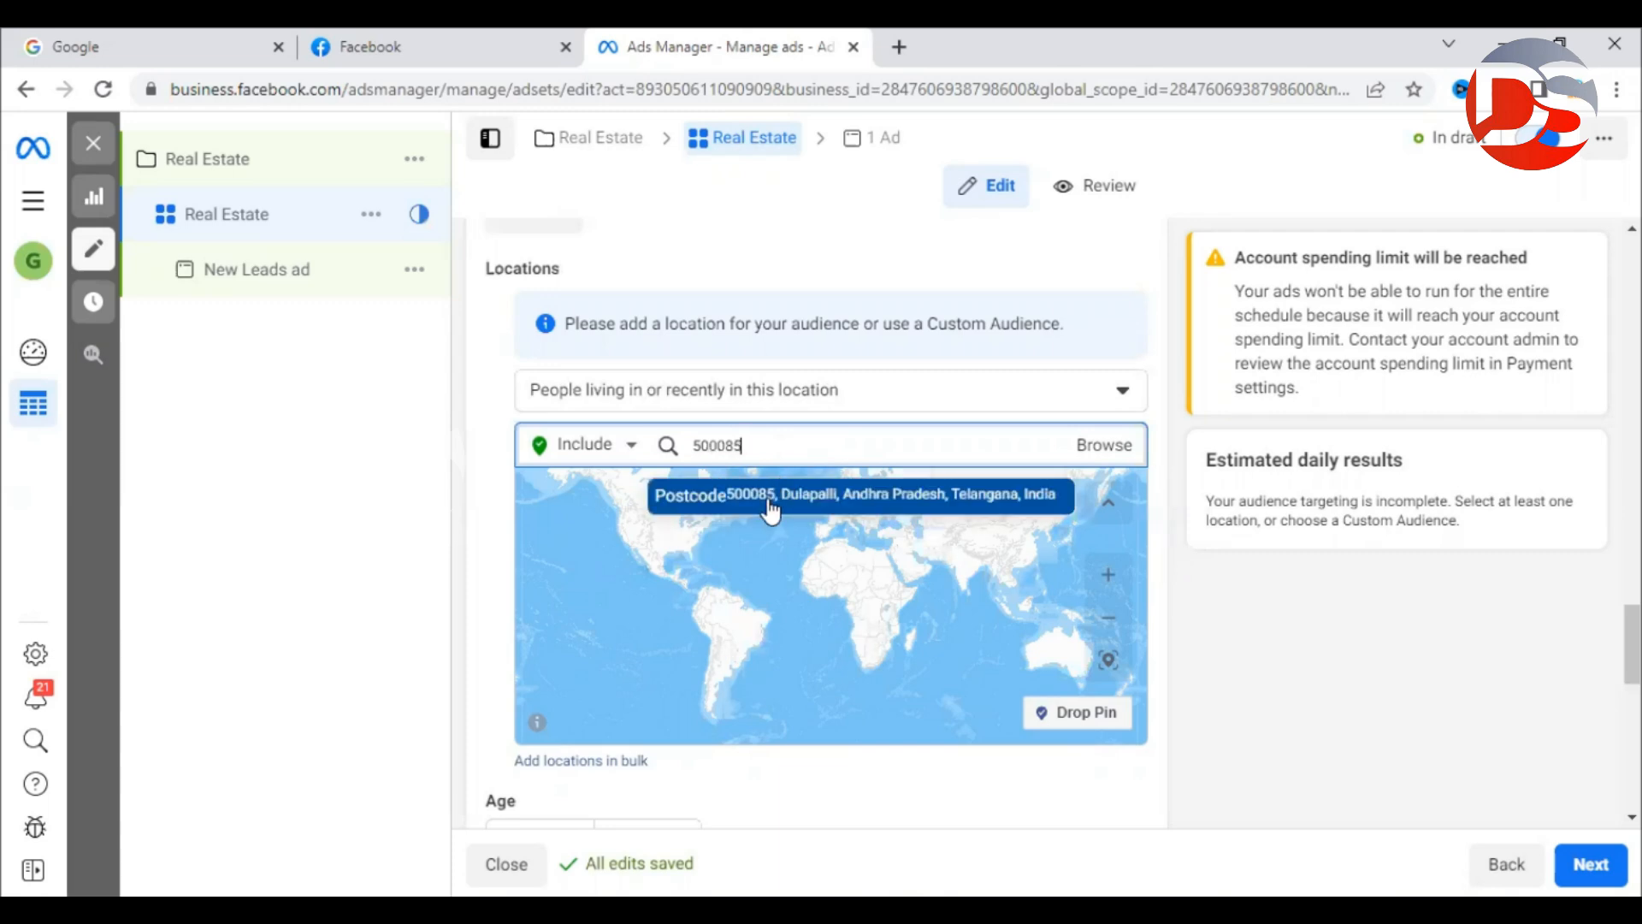
pyautogui.moveTo(792, 448); pyautogui.dragTo(676, 444)
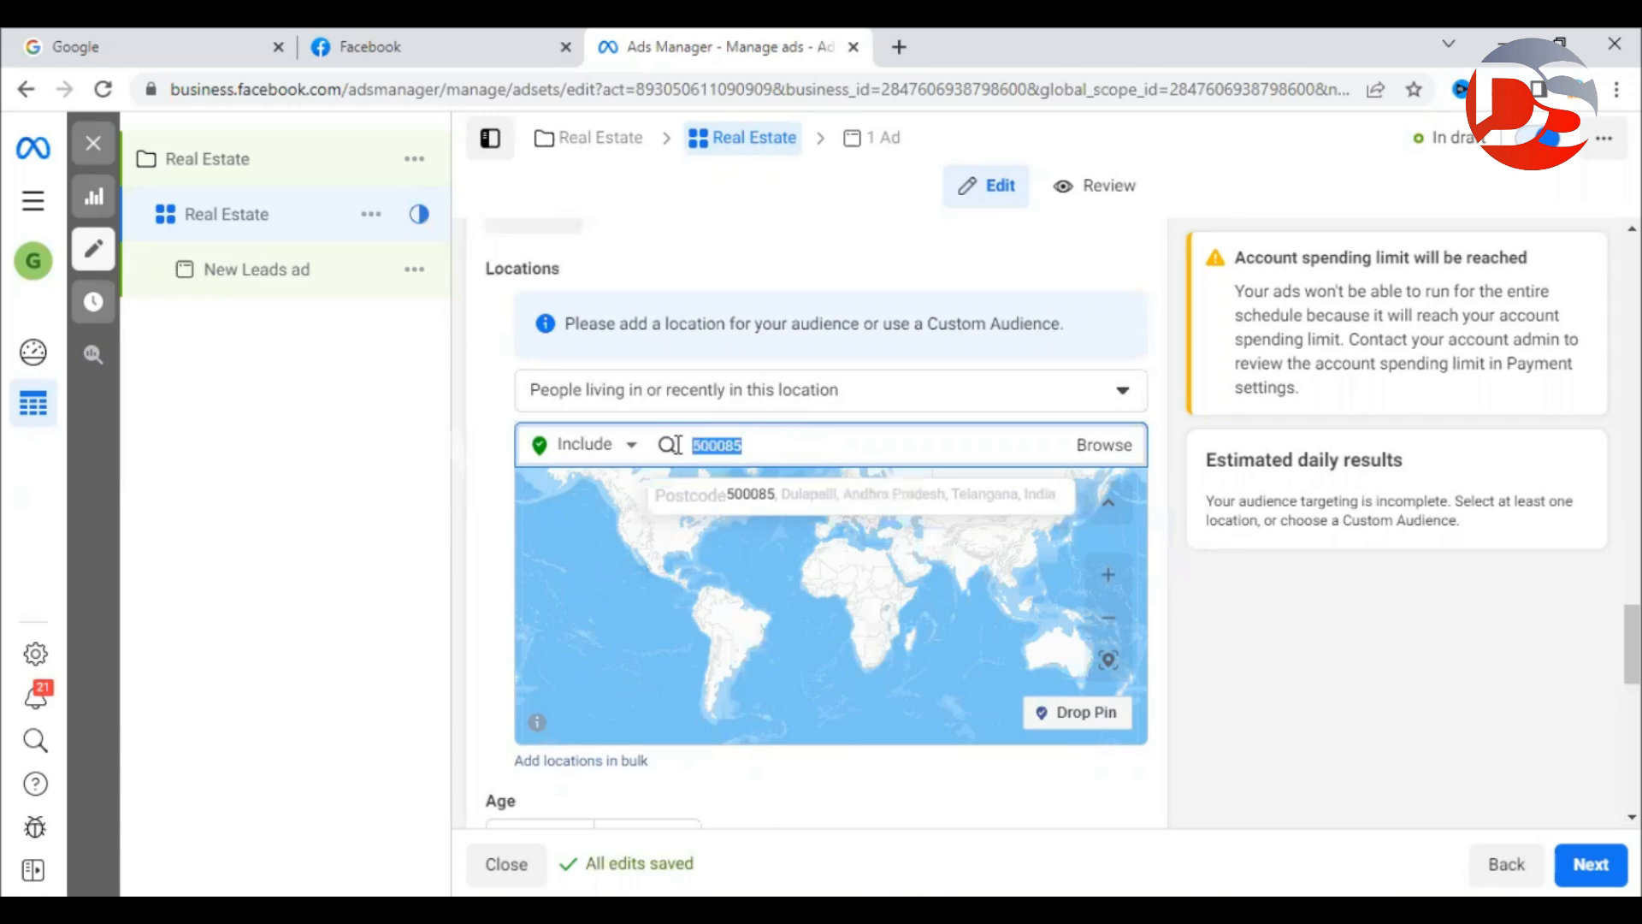
pyautogui.write('kukatpally')
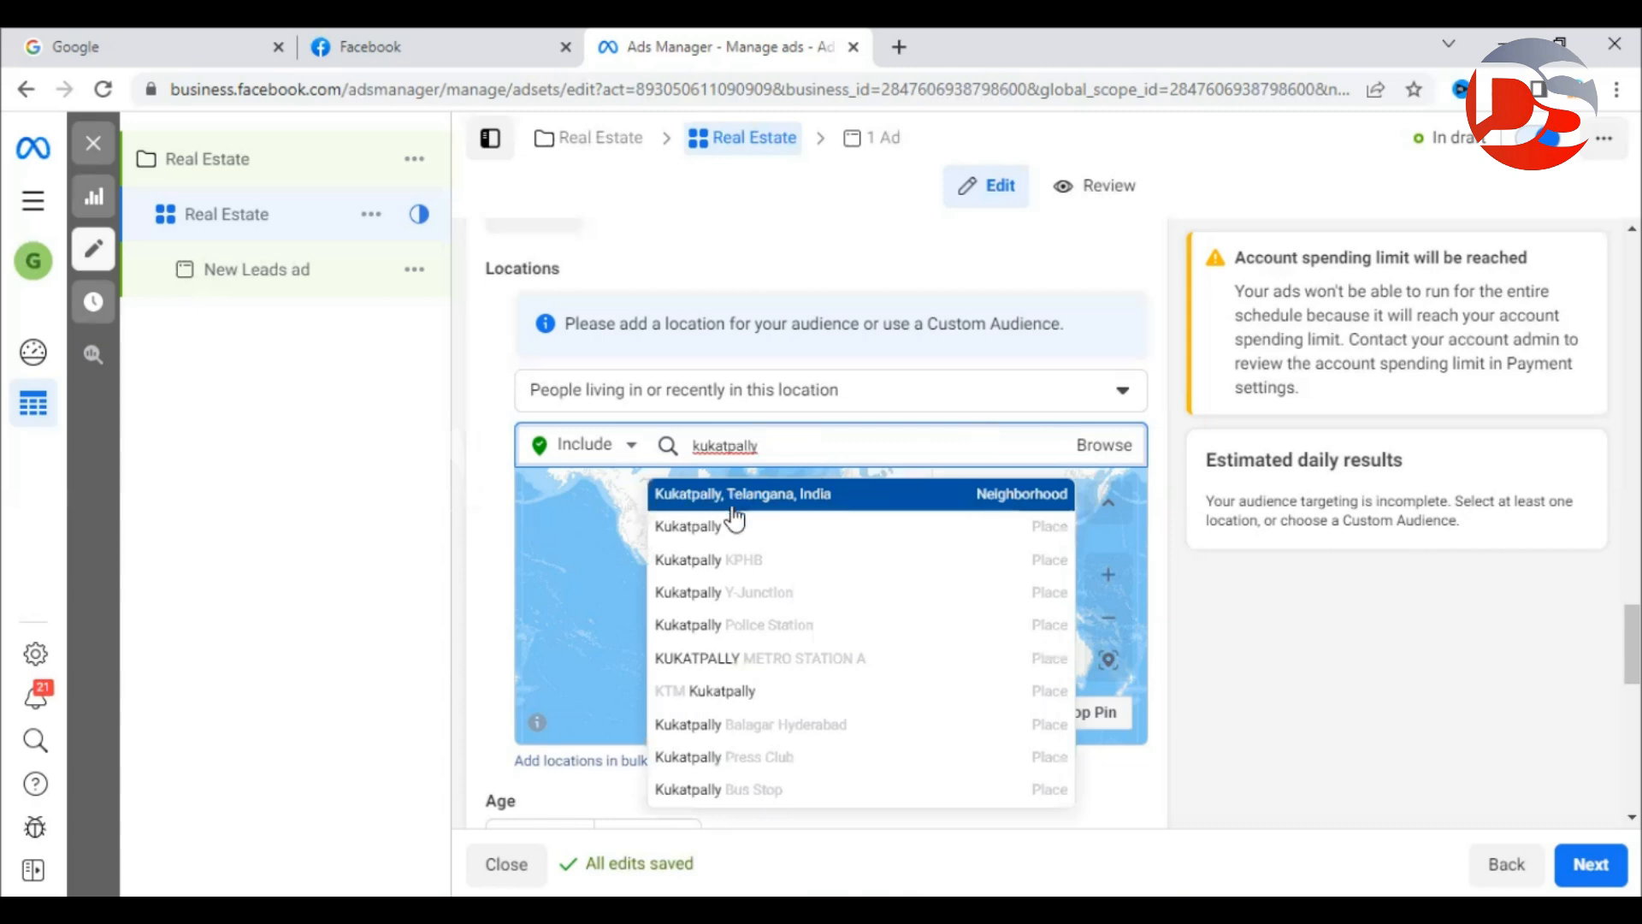
pyautogui.moveTo(774, 446); pyautogui.dragTo(662, 443)
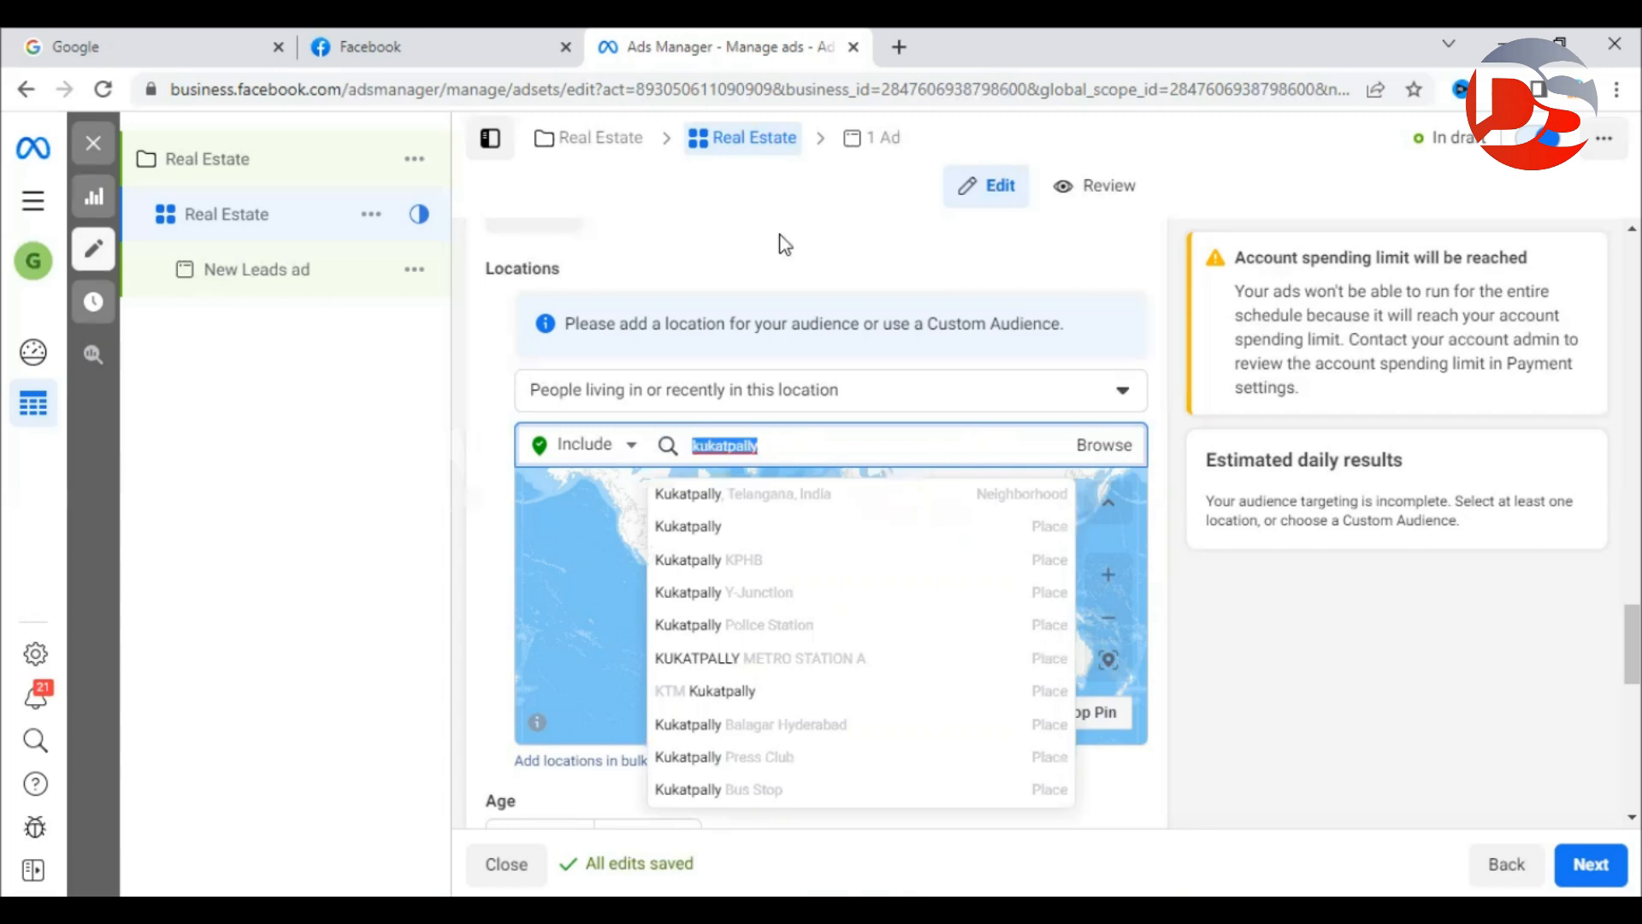
pyautogui.hotkey('alt', 'Tab')
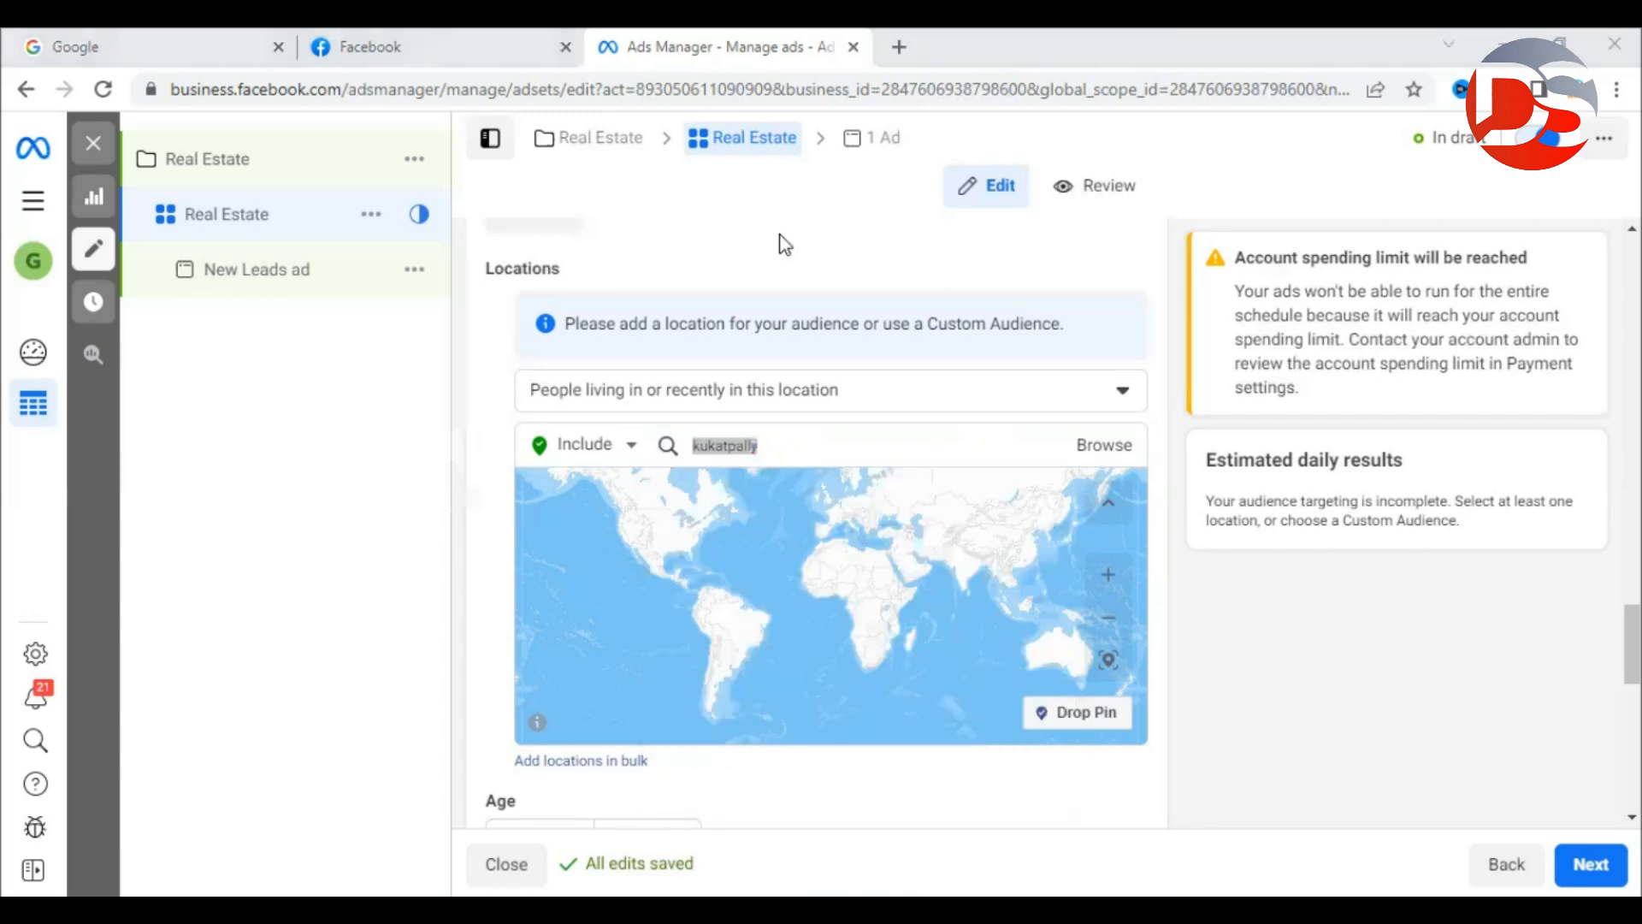
pyautogui.hotkey('alt', 'Tab')
pyautogui.click(804, 447)
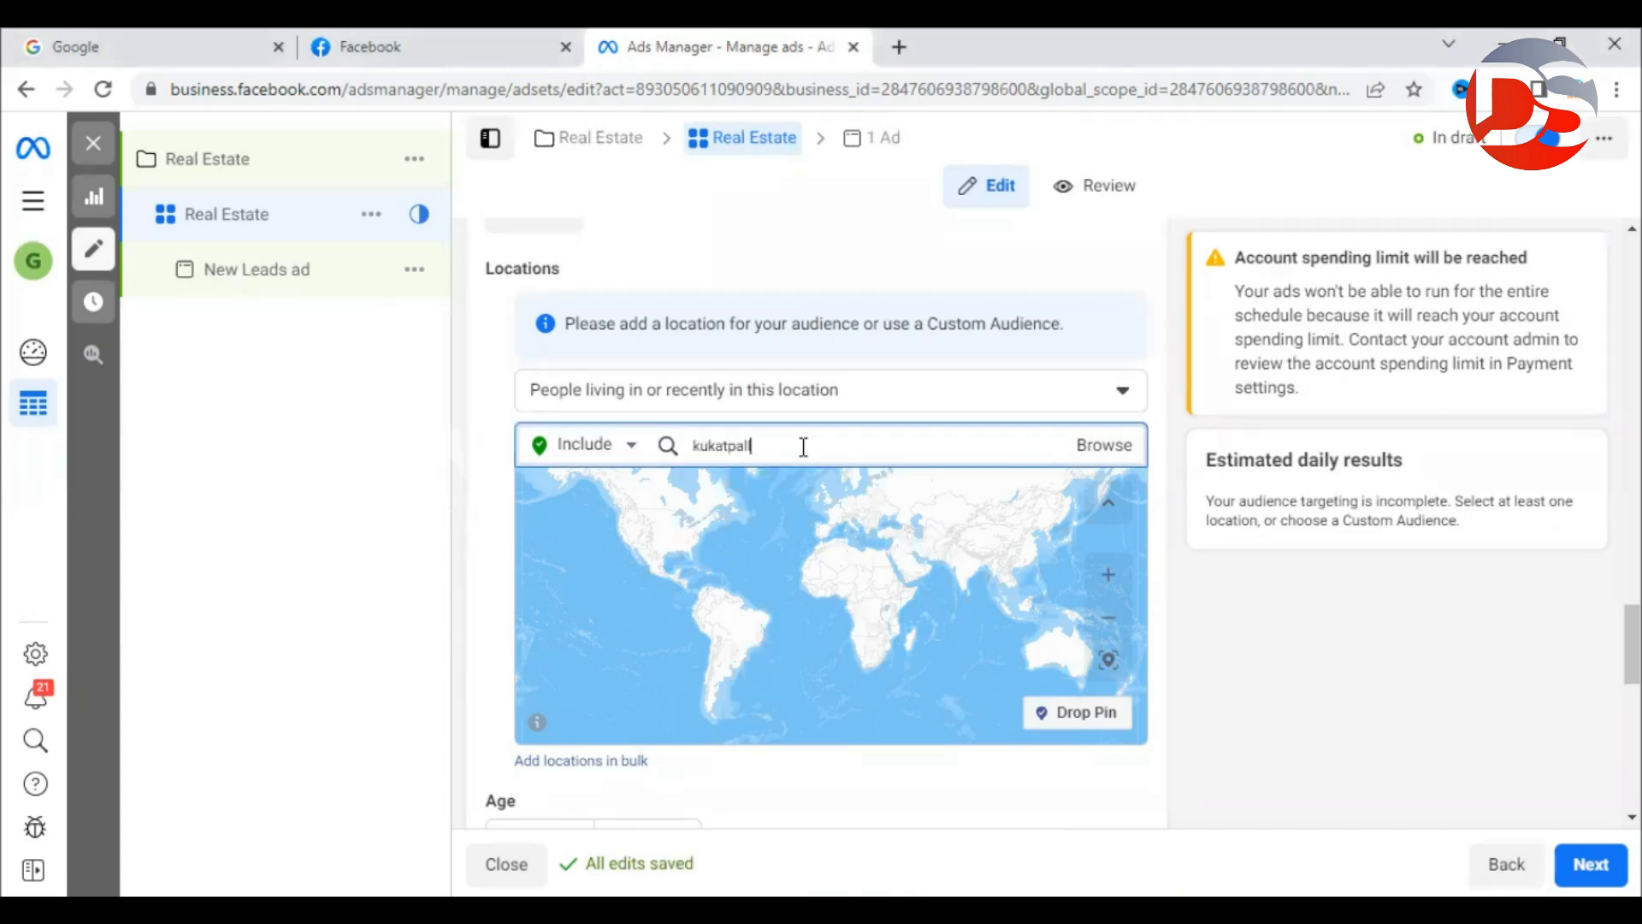
pyautogui.click(803, 446)
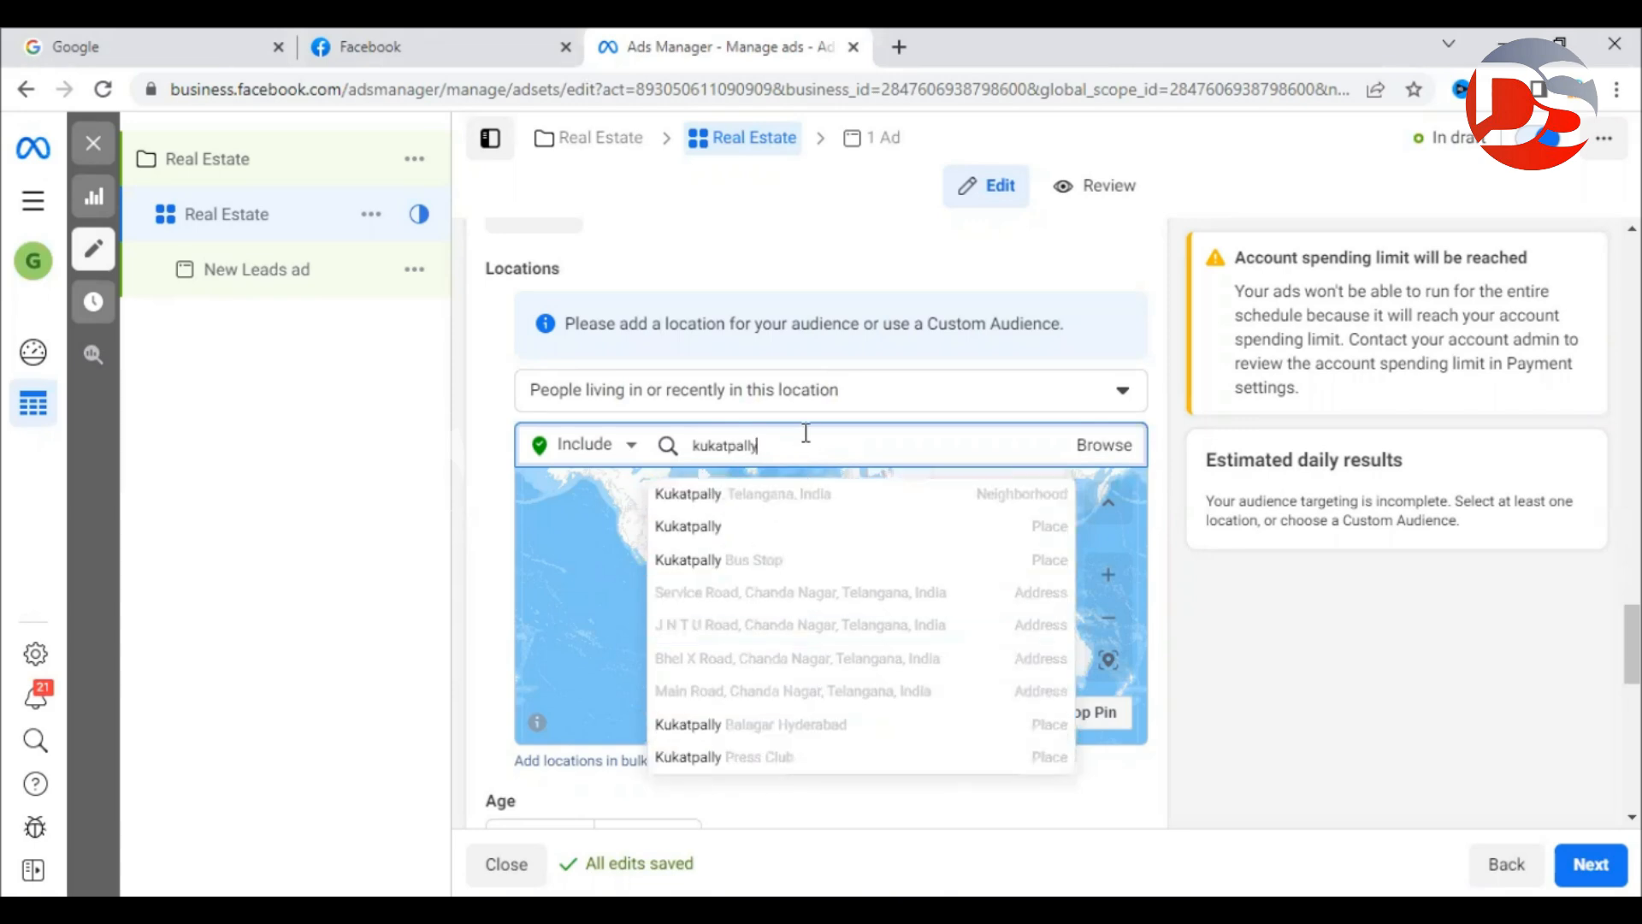
pyautogui.moveTo(805, 438); pyautogui.dragTo(623, 436)
pyautogui.doubleClick(829, 446)
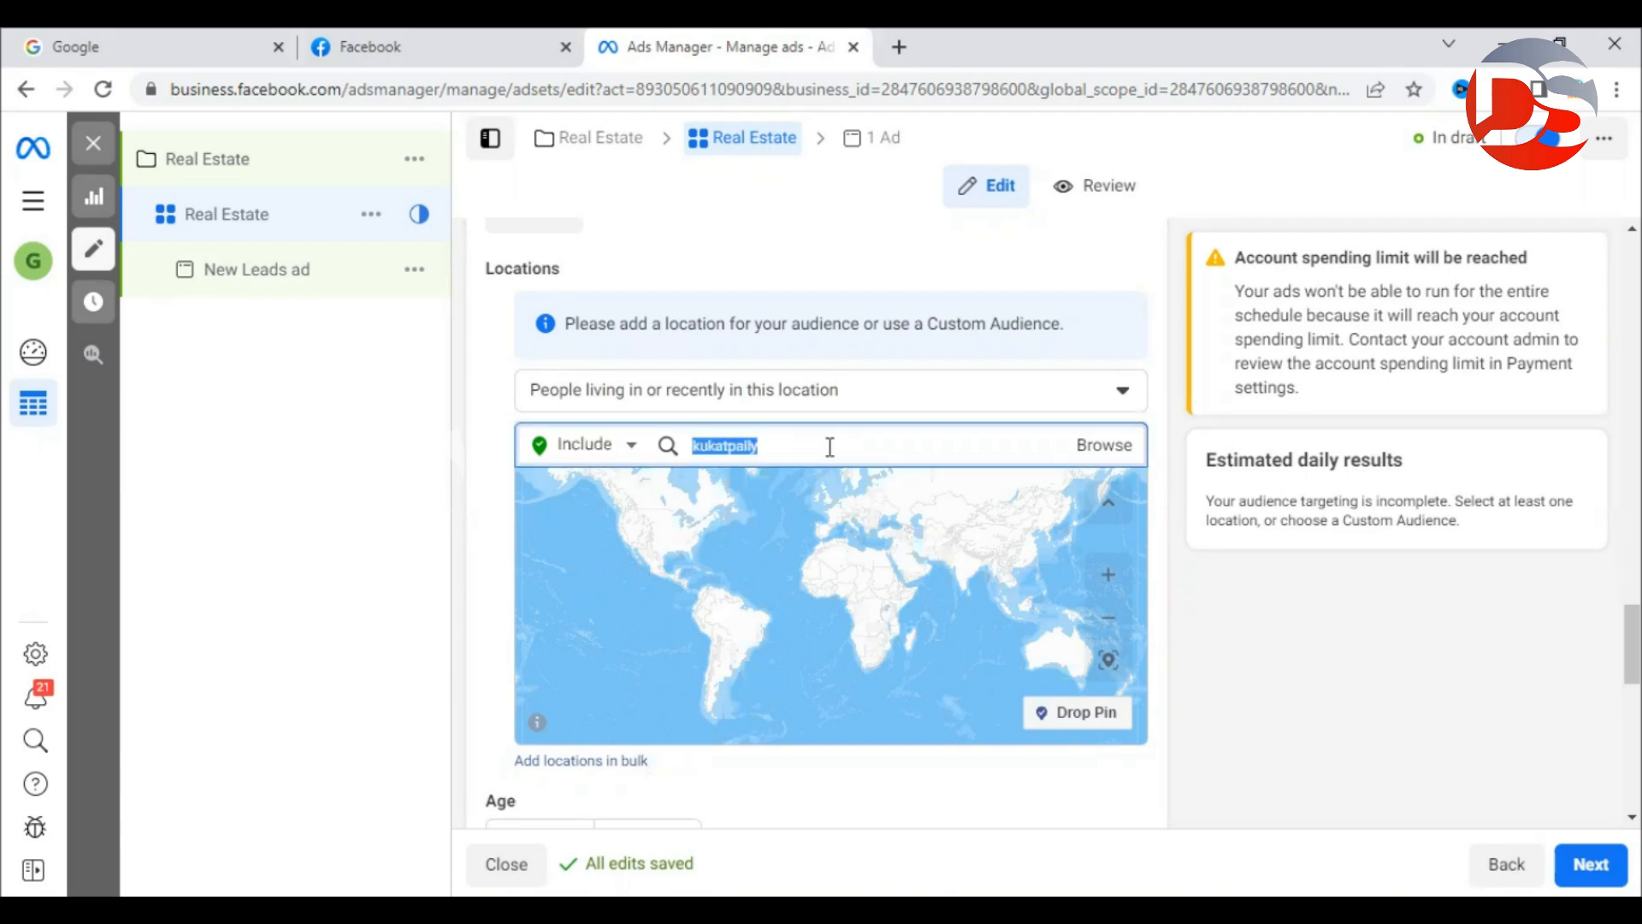
# Search 'hyderabad' and add Hyderabad, Telangana, India (+40 km) as a target location.
pyautogui.write('hyderabad')
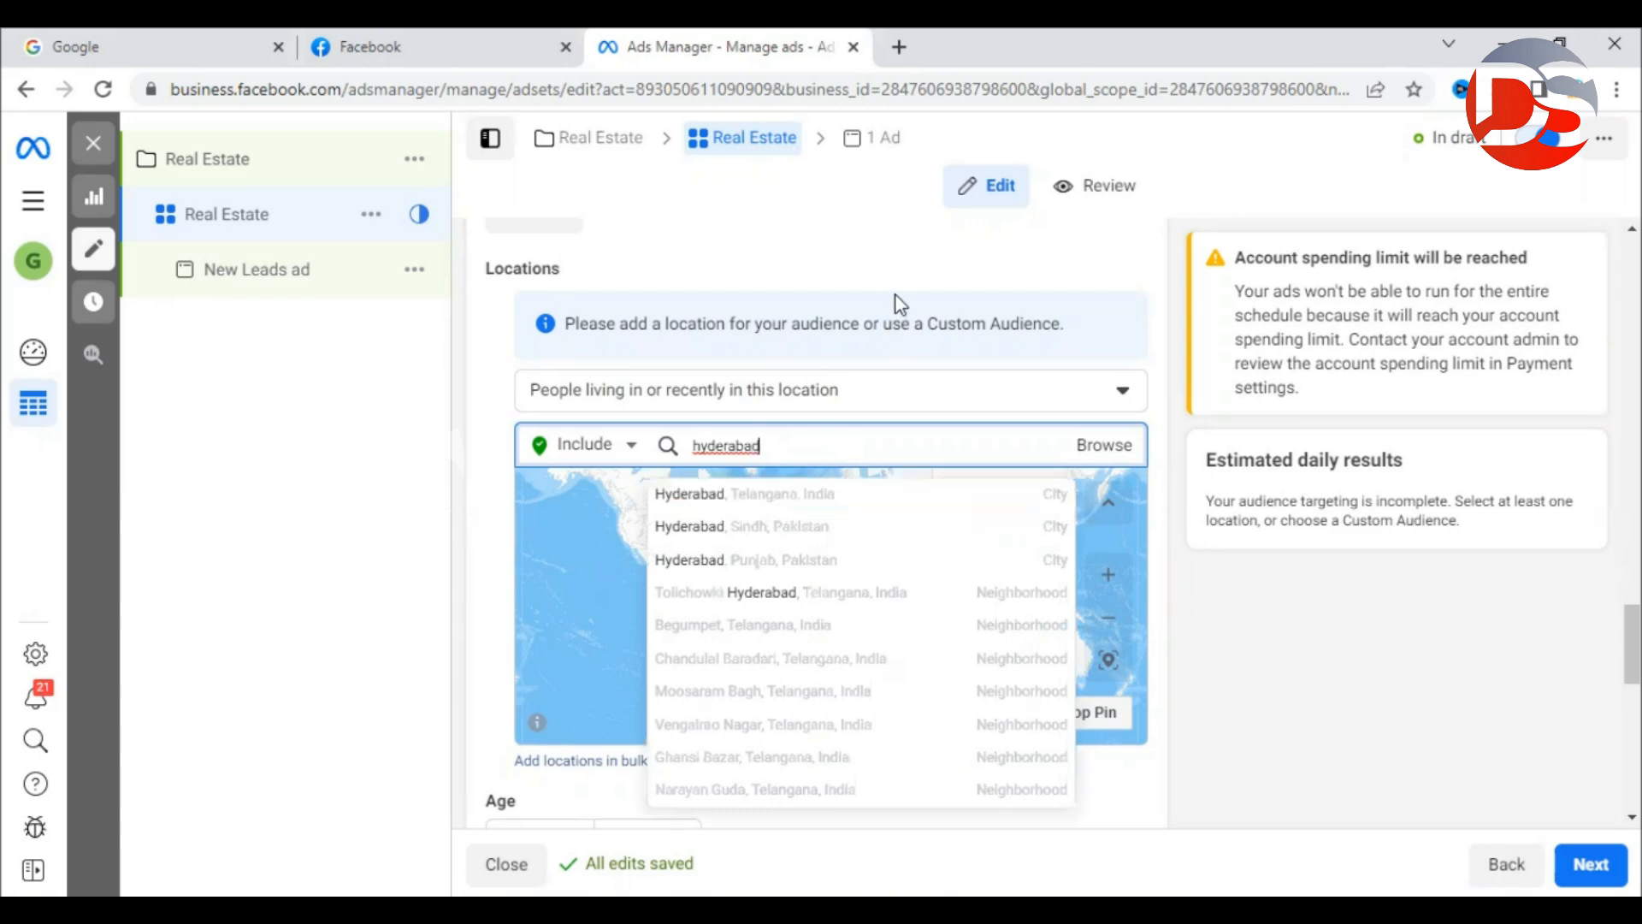
pyautogui.moveTo(762, 446); pyautogui.dragTo(613, 447)
pyautogui.write('ahdhra pre')
pyautogui.press('BackSpace')
pyautogui.write('a')
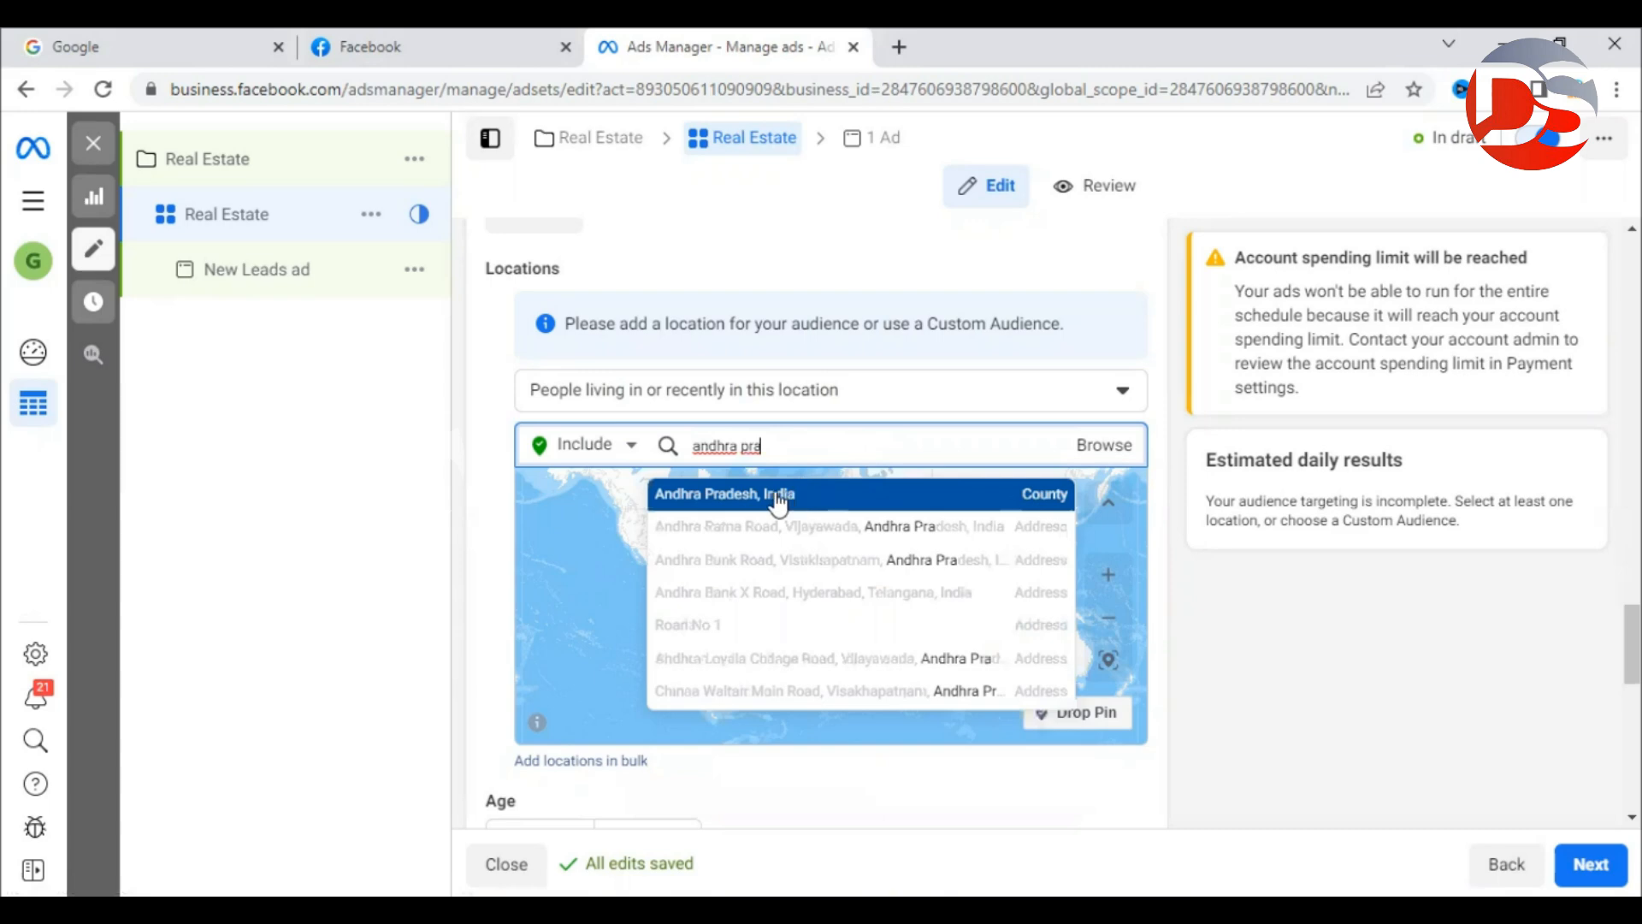
pyautogui.tripleClick(826, 445)
pyautogui.moveTo(826, 445); pyautogui.dragTo(747, 440)
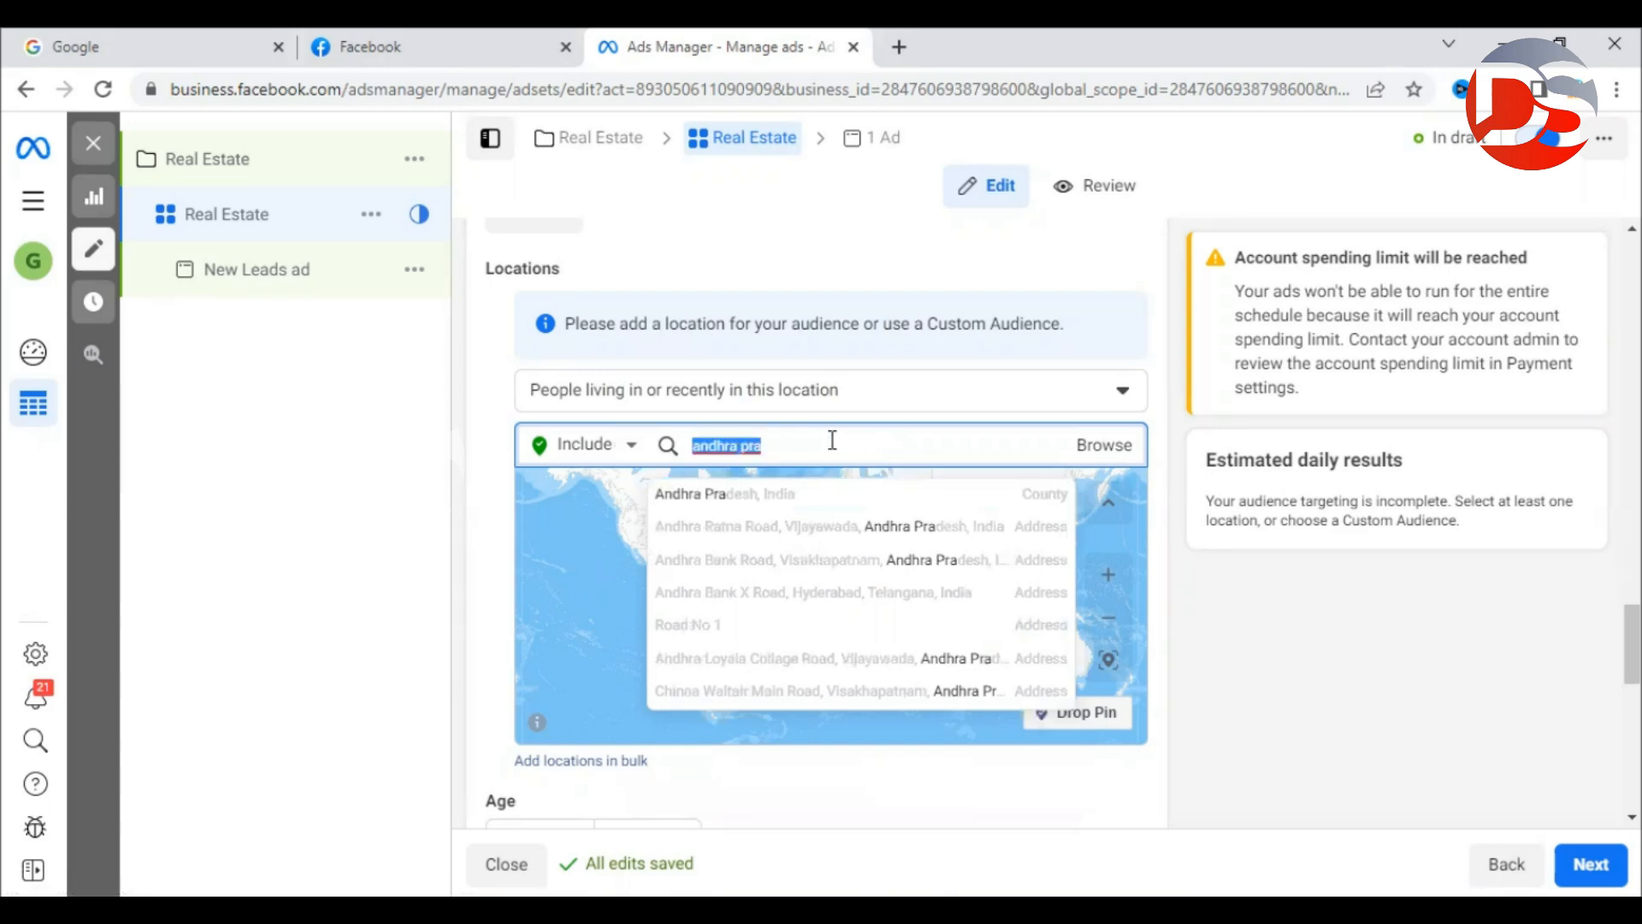
pyautogui.write('hyderabad')
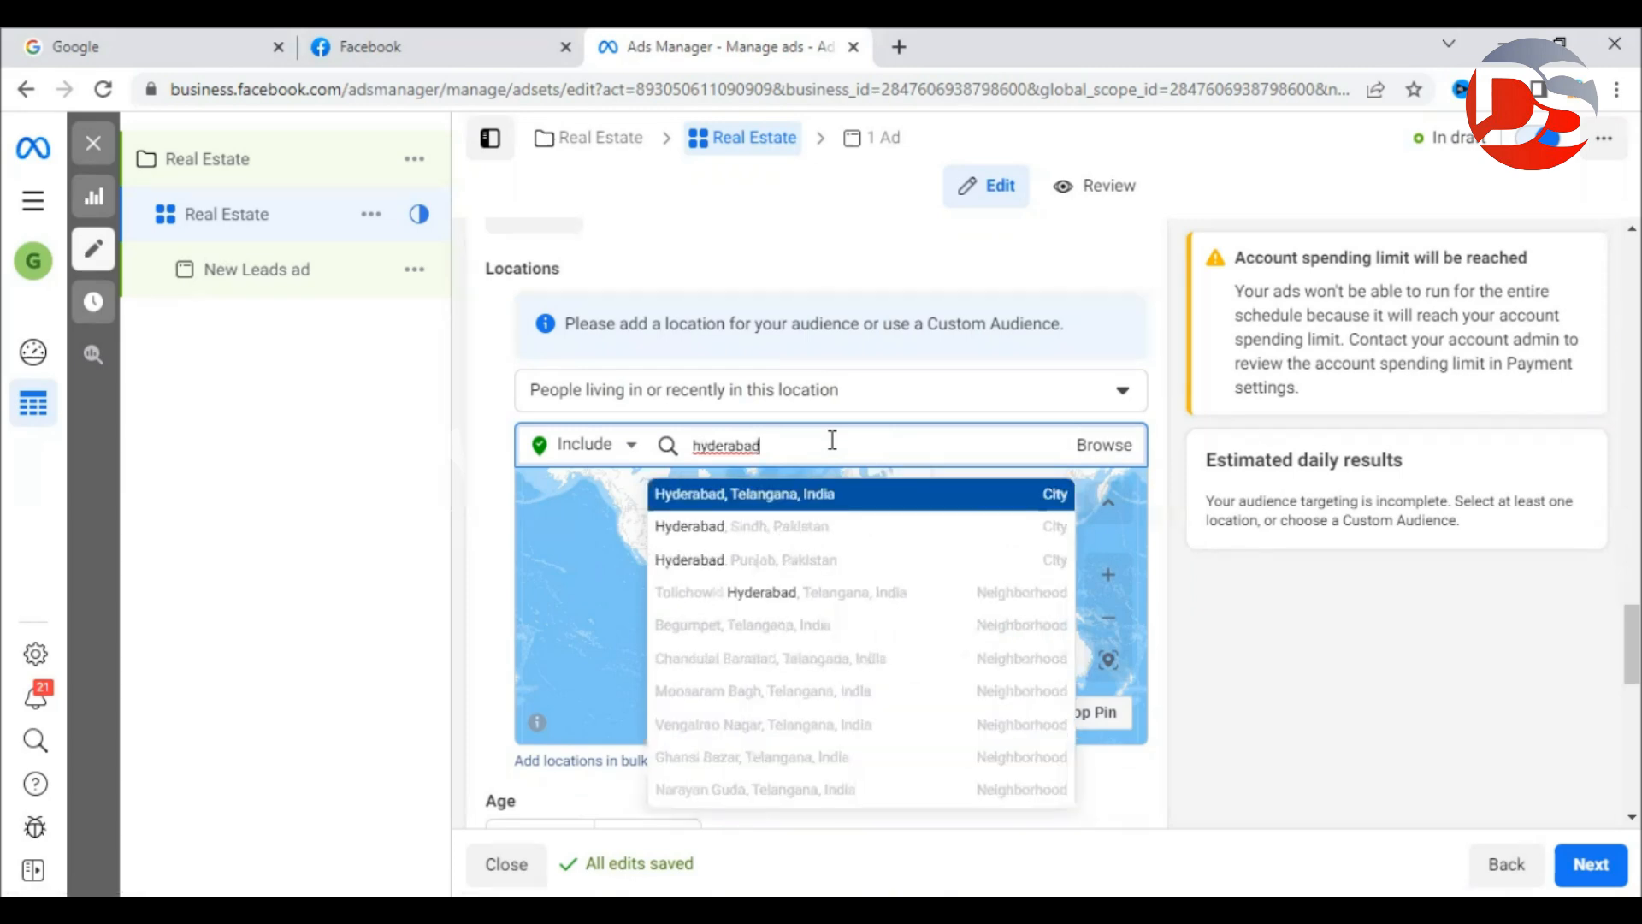
pyautogui.press('Return')
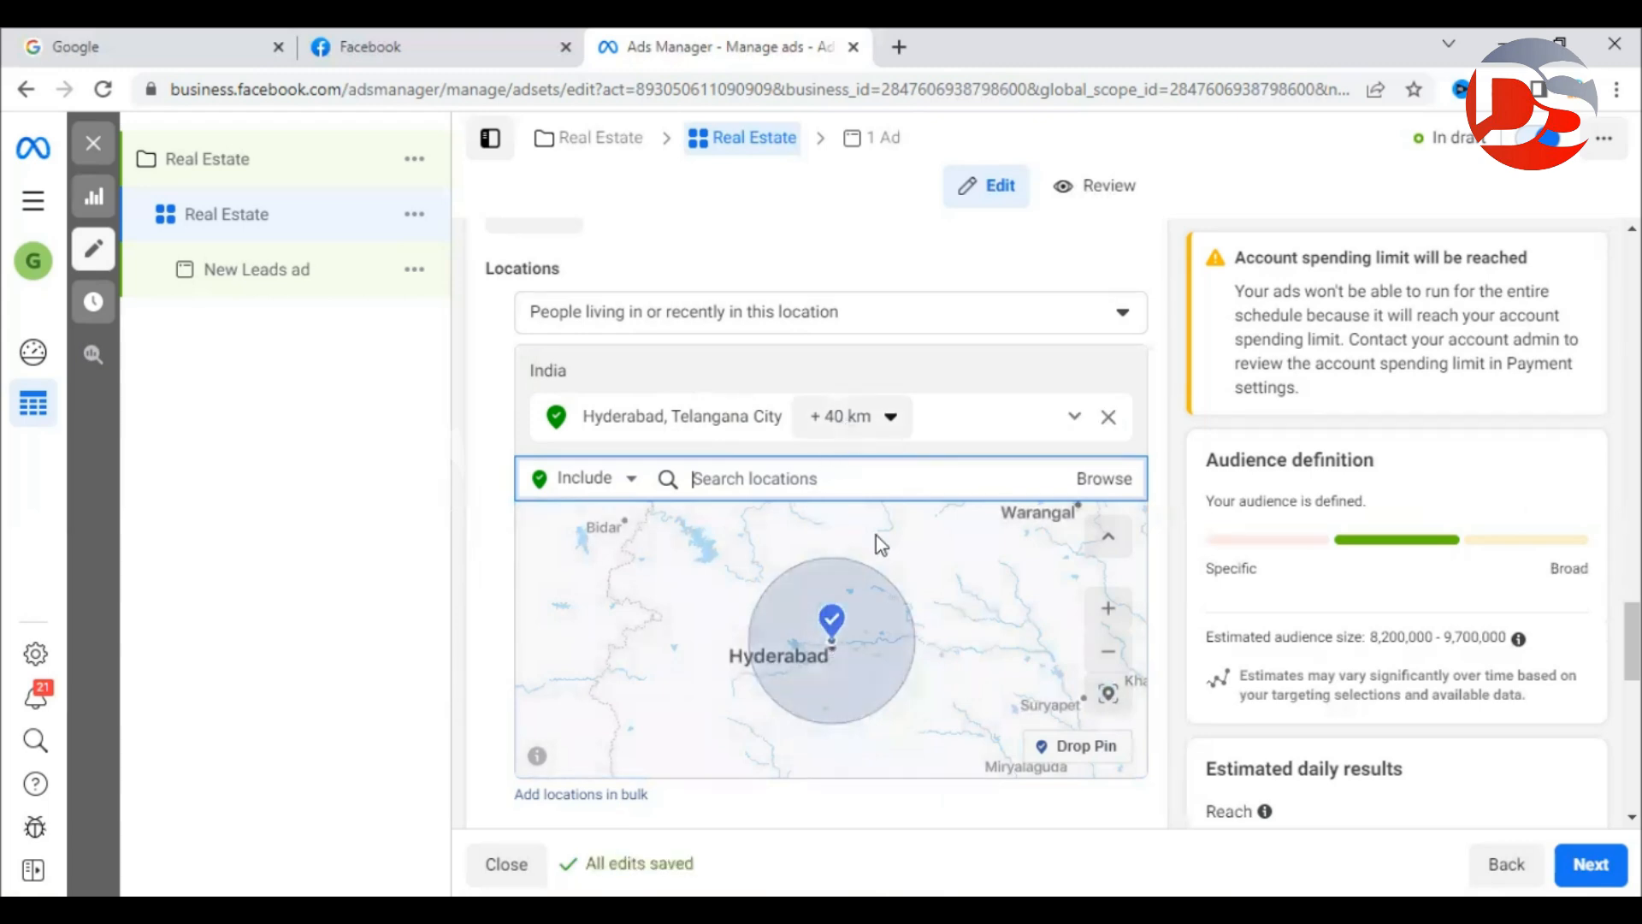
# Change Hyderabad's radius from +40 km to 'Current city only'.
pyautogui.scroll(1, 833, 647)
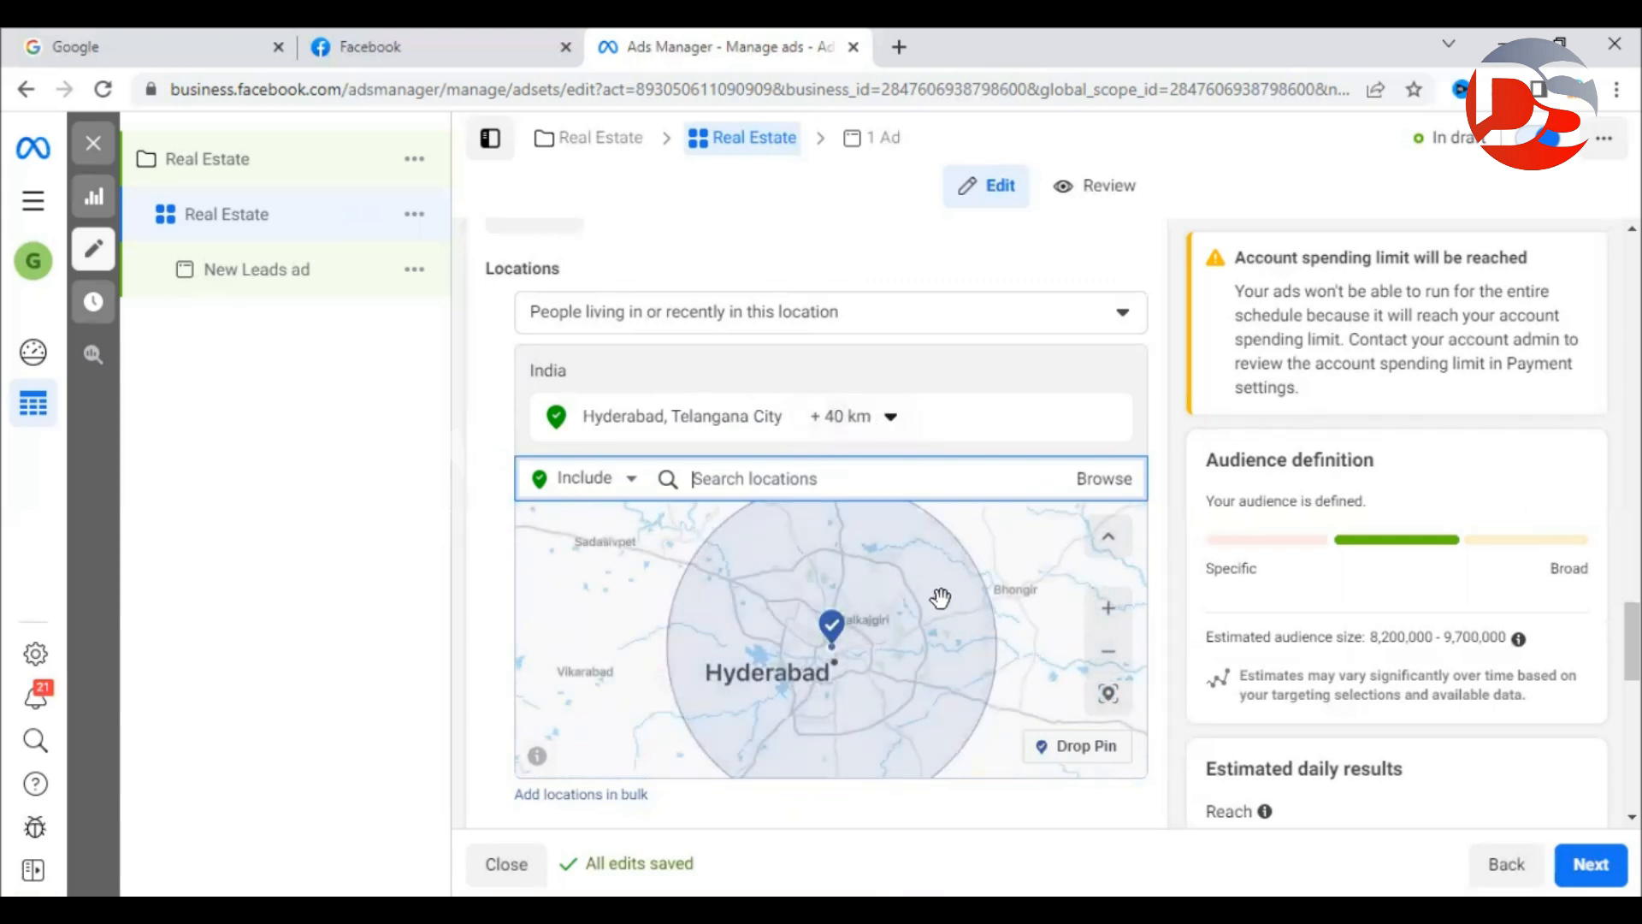
pyautogui.scroll(1, 942, 598)
pyautogui.moveTo(926, 566); pyautogui.dragTo(964, 651)
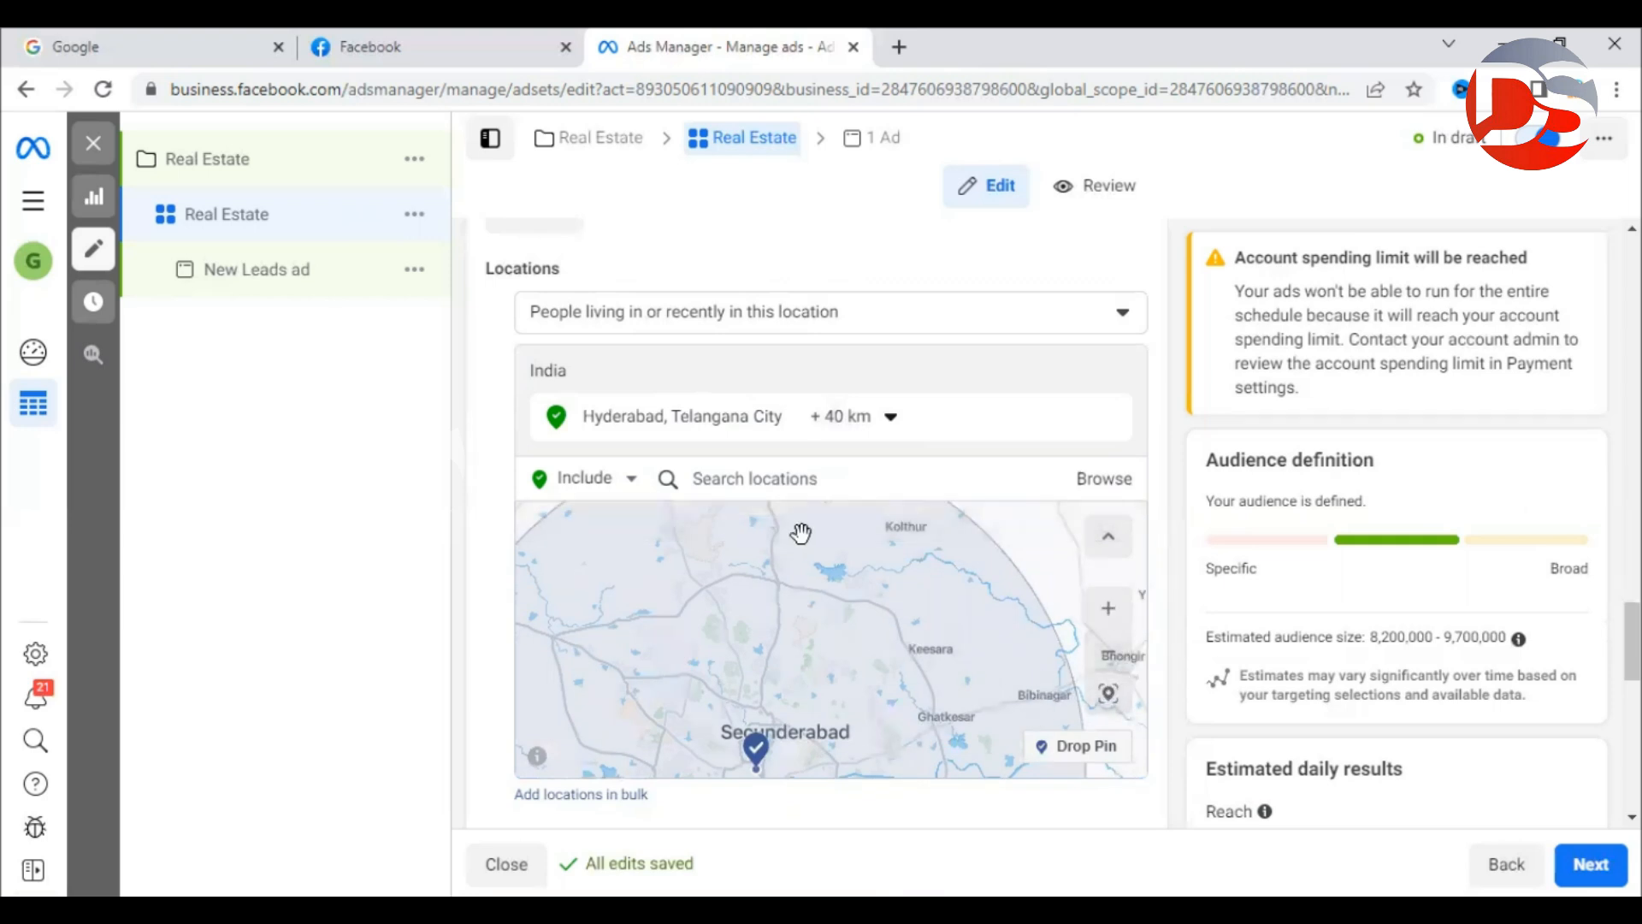
pyautogui.moveTo(799, 534); pyautogui.dragTo(931, 654)
pyautogui.moveTo(756, 770); pyautogui.dragTo(756, 553)
pyautogui.moveTo(736, 649); pyautogui.dragTo(660, 553)
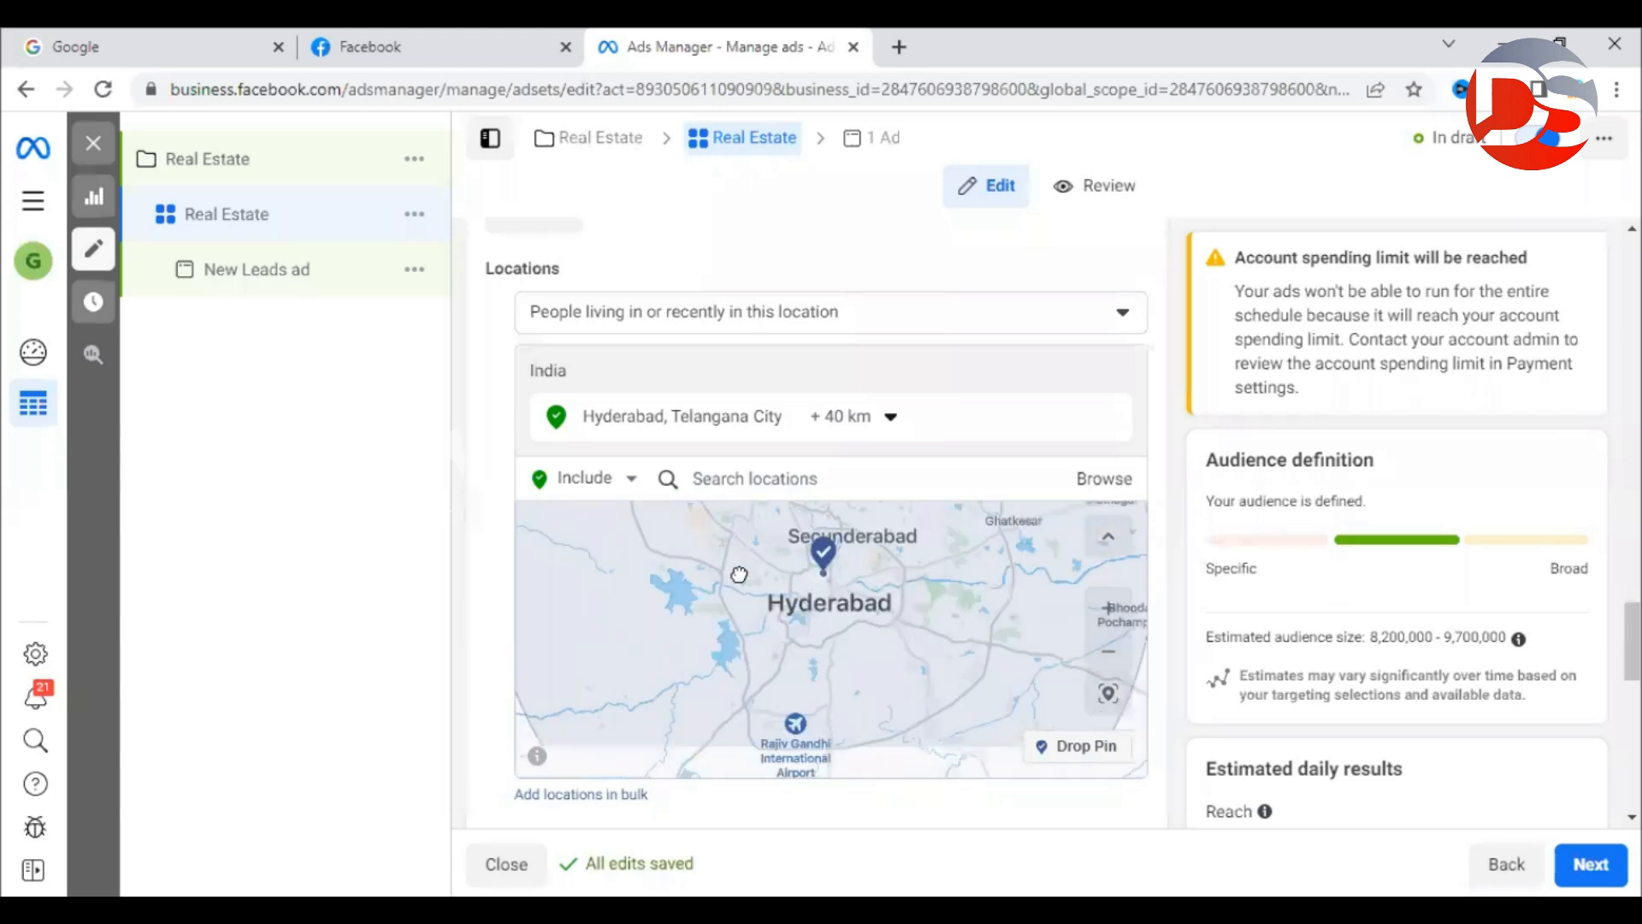
pyautogui.scroll(-1, 753, 578)
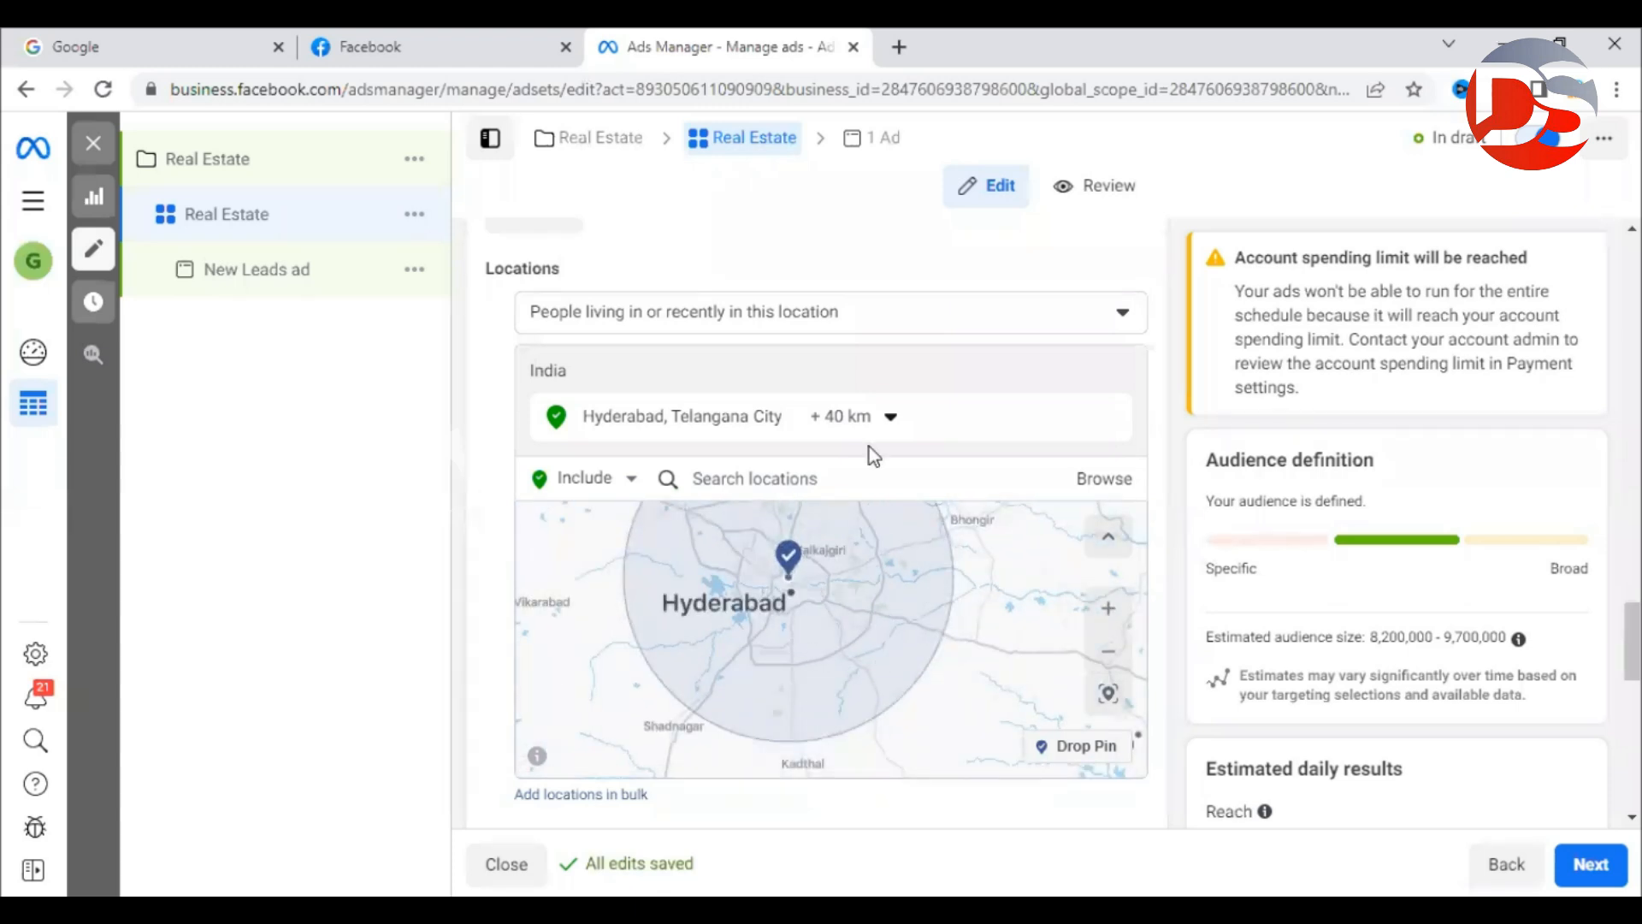
pyautogui.click(890, 420)
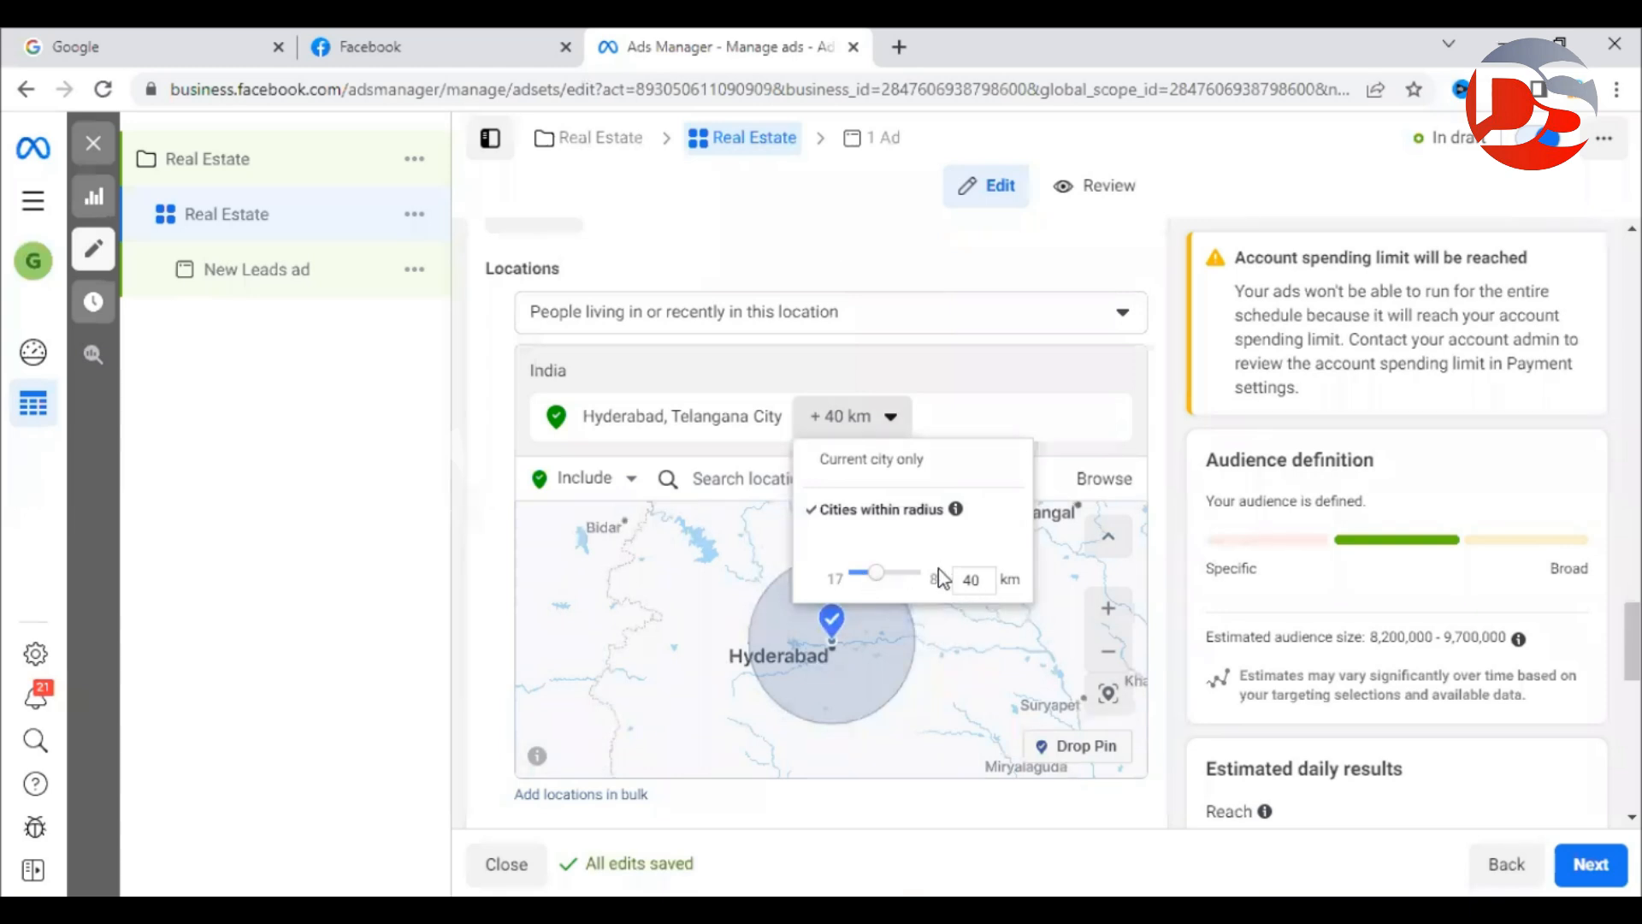
pyautogui.click(894, 469)
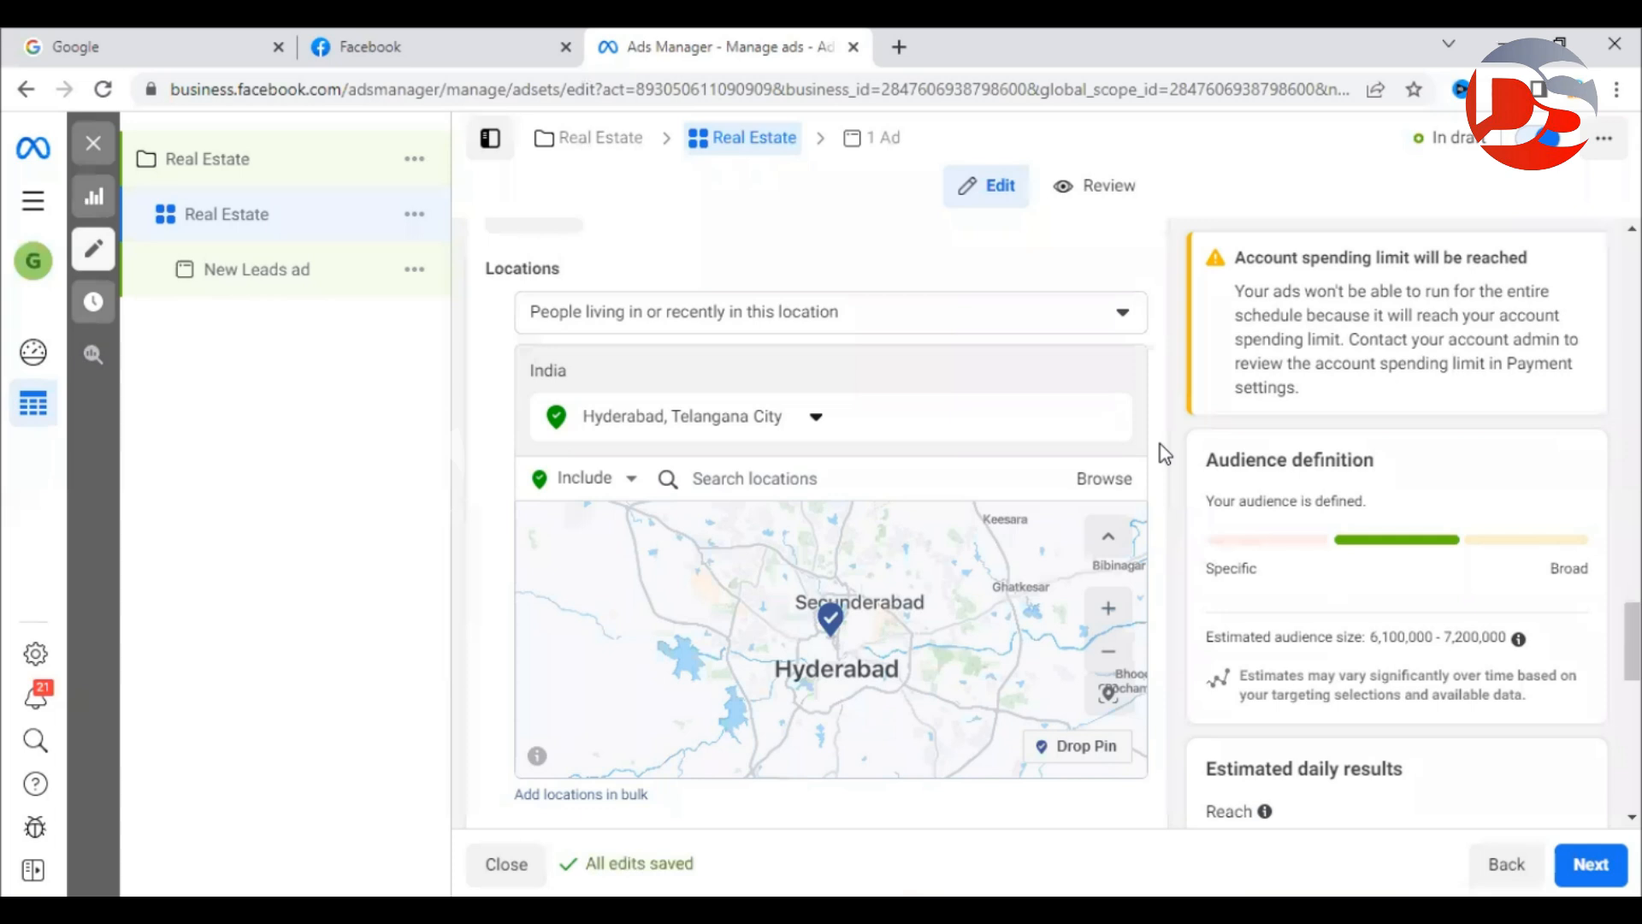
# Search 'secund', add Secunderabad, Telangana, and set it to 'Current city only'.
pyautogui.click(784, 480)
pyautogui.write('secund')
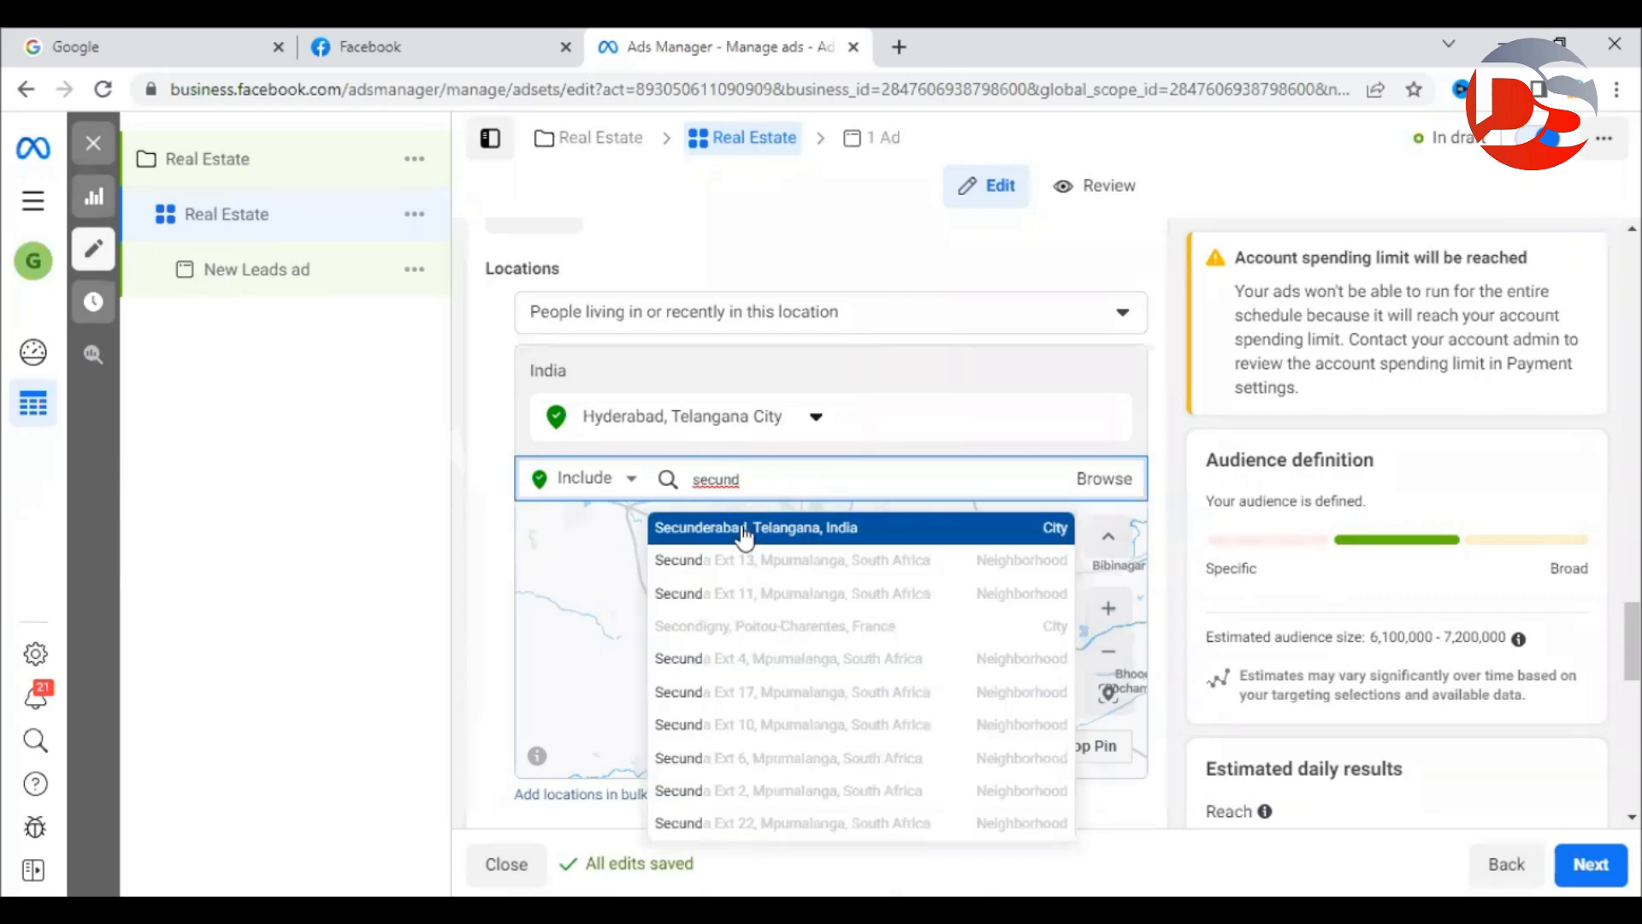
pyautogui.click(744, 530)
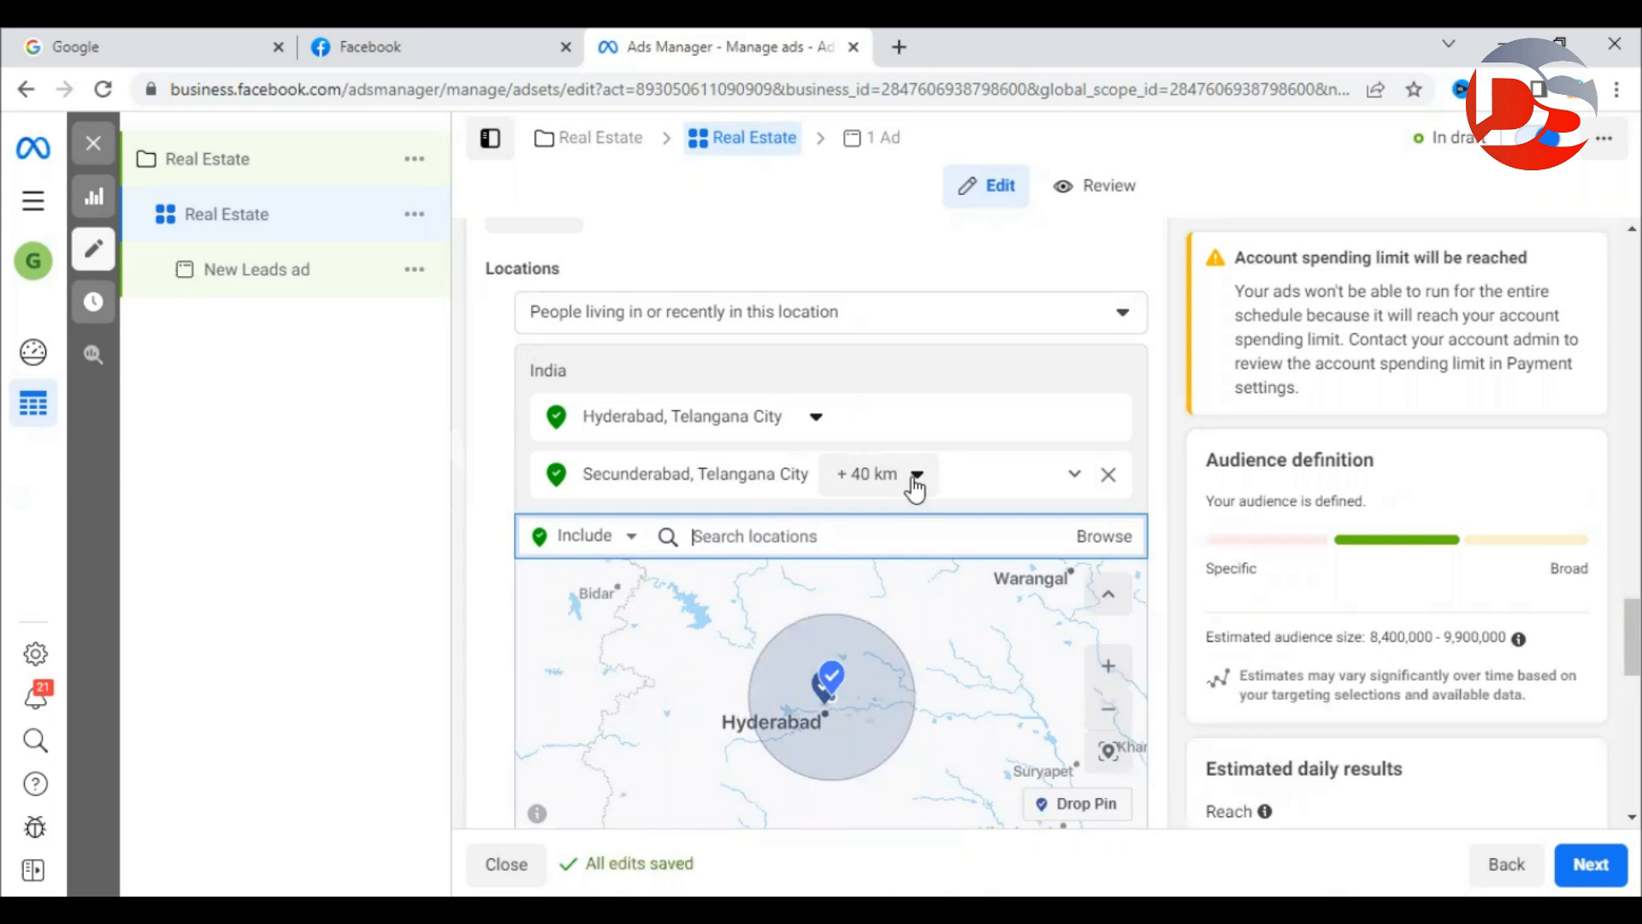
pyautogui.click(916, 486)
pyautogui.click(894, 518)
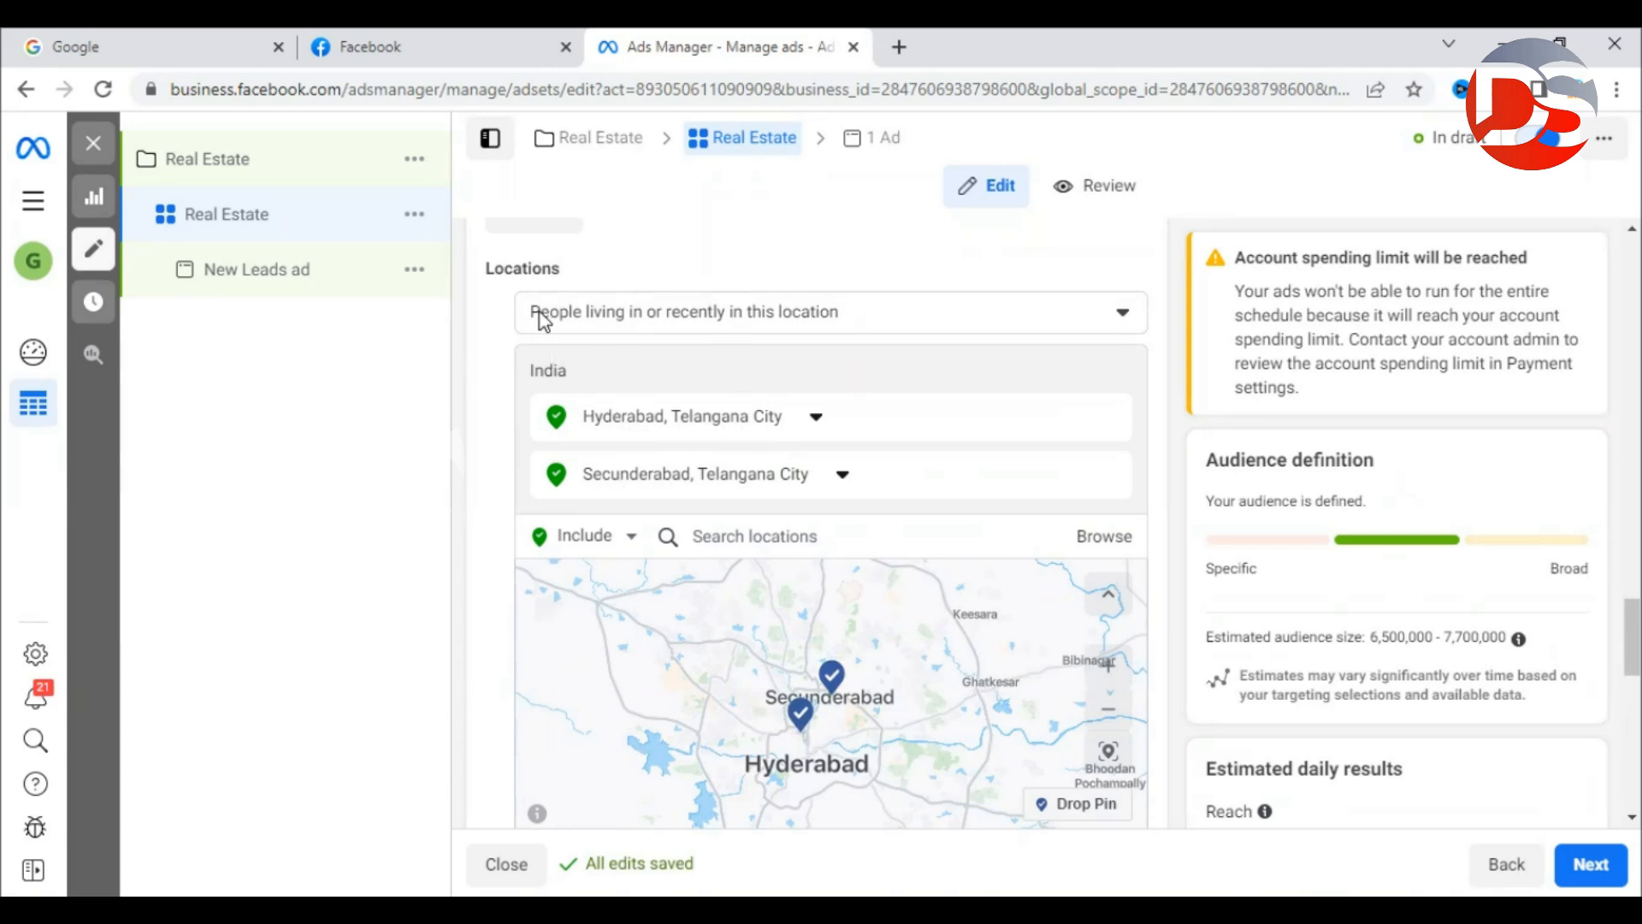
# Switch the location type to 'People living in this location'.
pyautogui.click(881, 327)
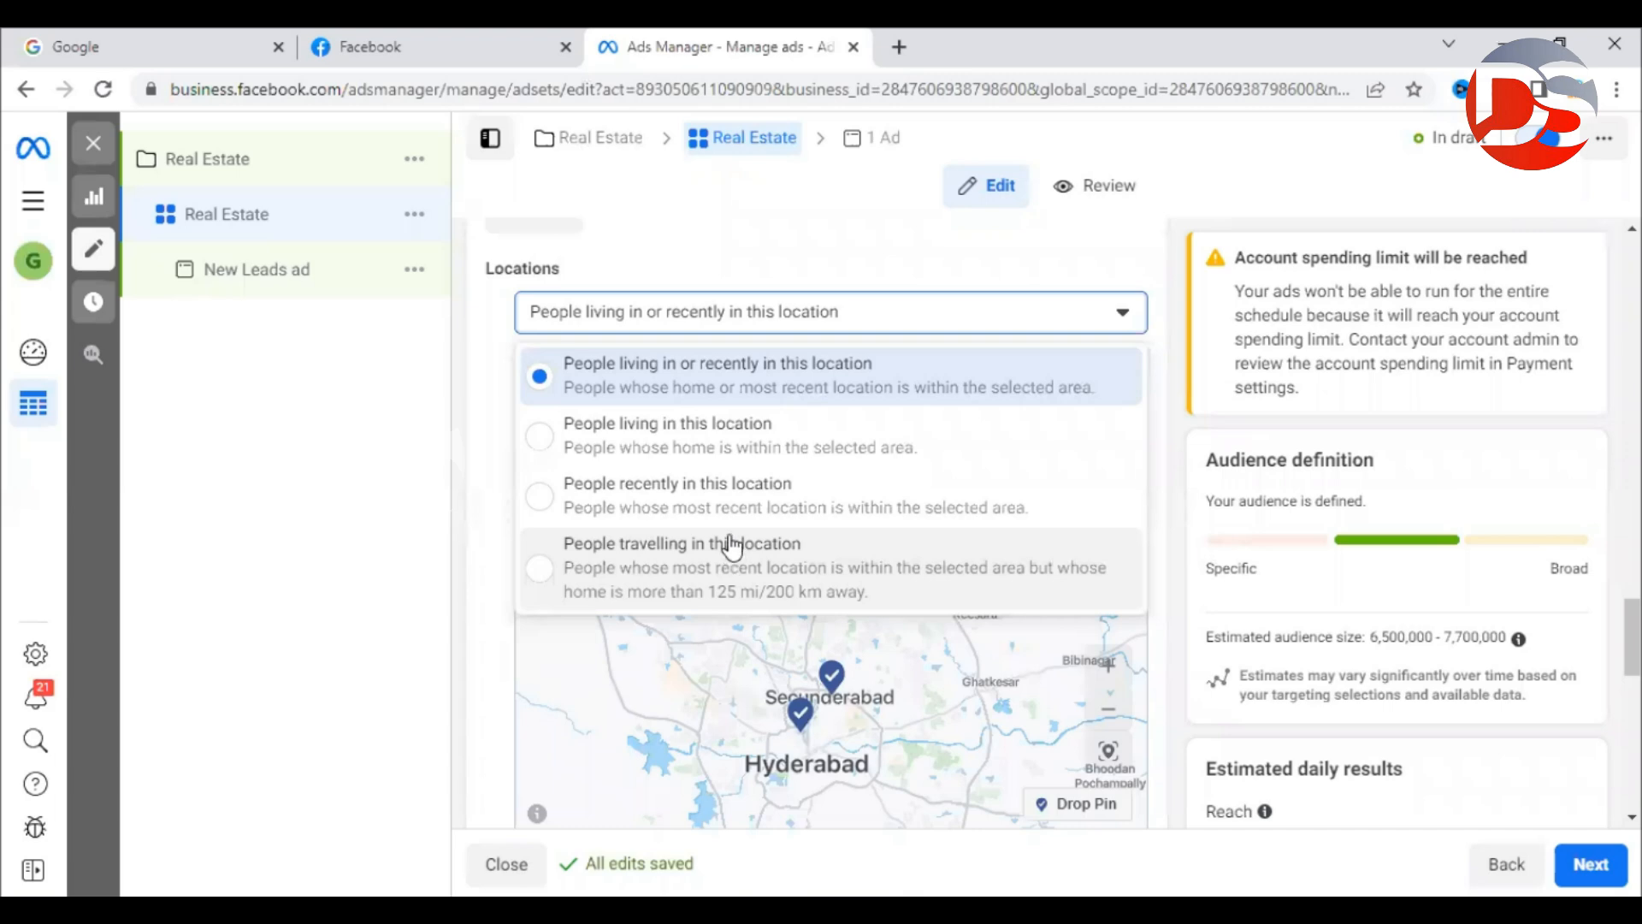
pyautogui.click(694, 435)
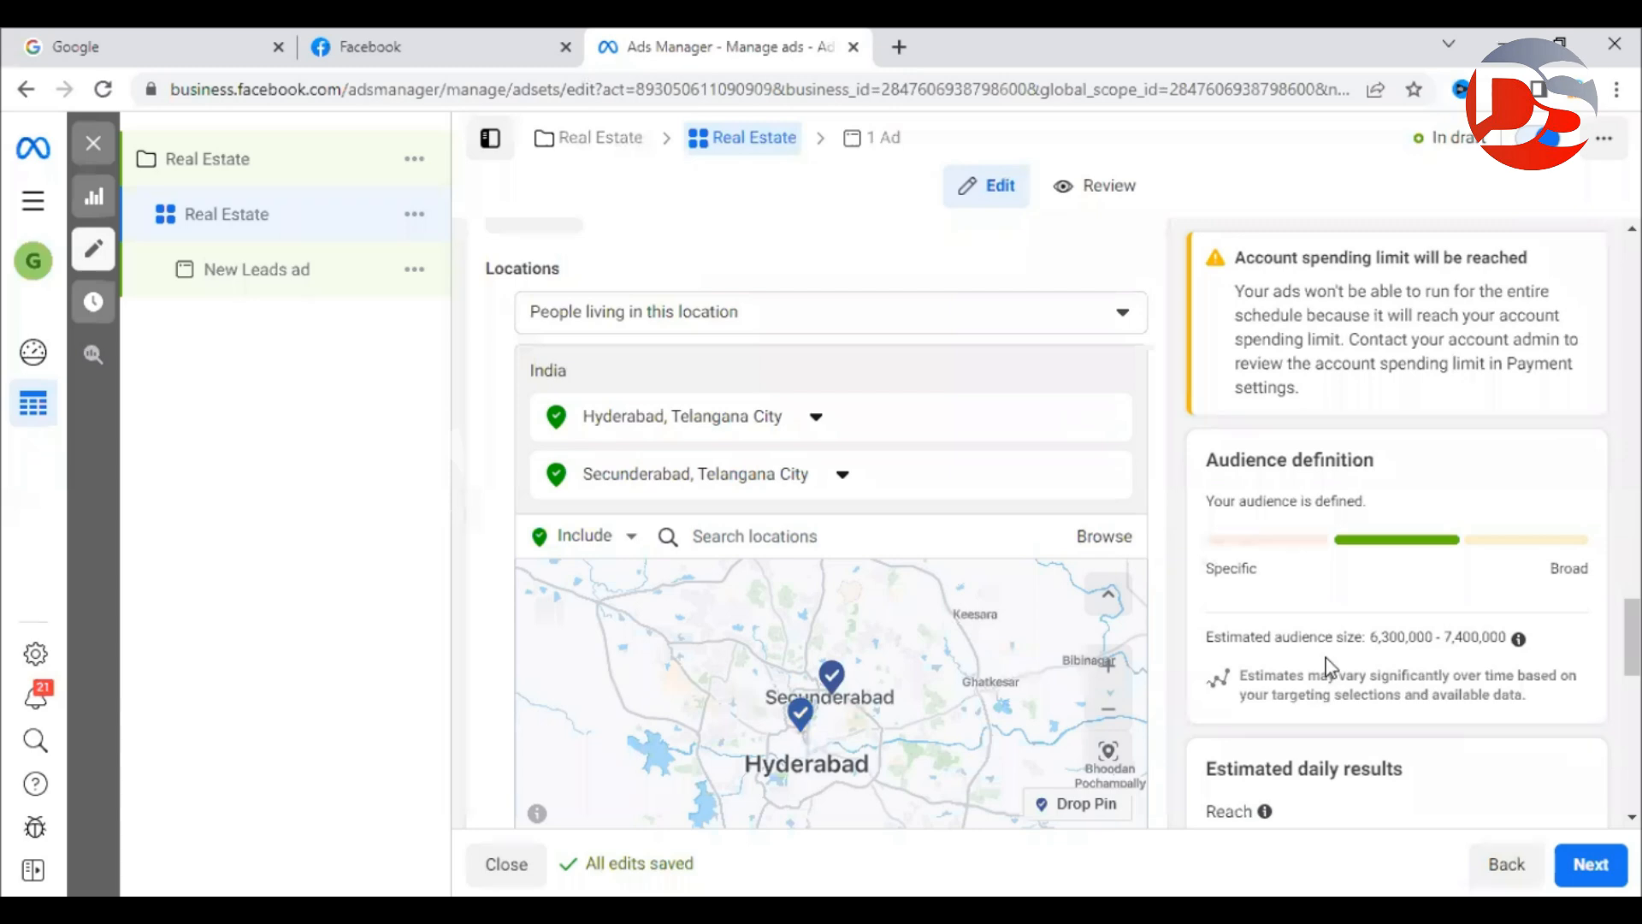
pyautogui.moveTo(1370, 638); pyautogui.dragTo(1498, 640)
pyautogui.click(1386, 639)
pyautogui.scroll(-6, 504, 475)
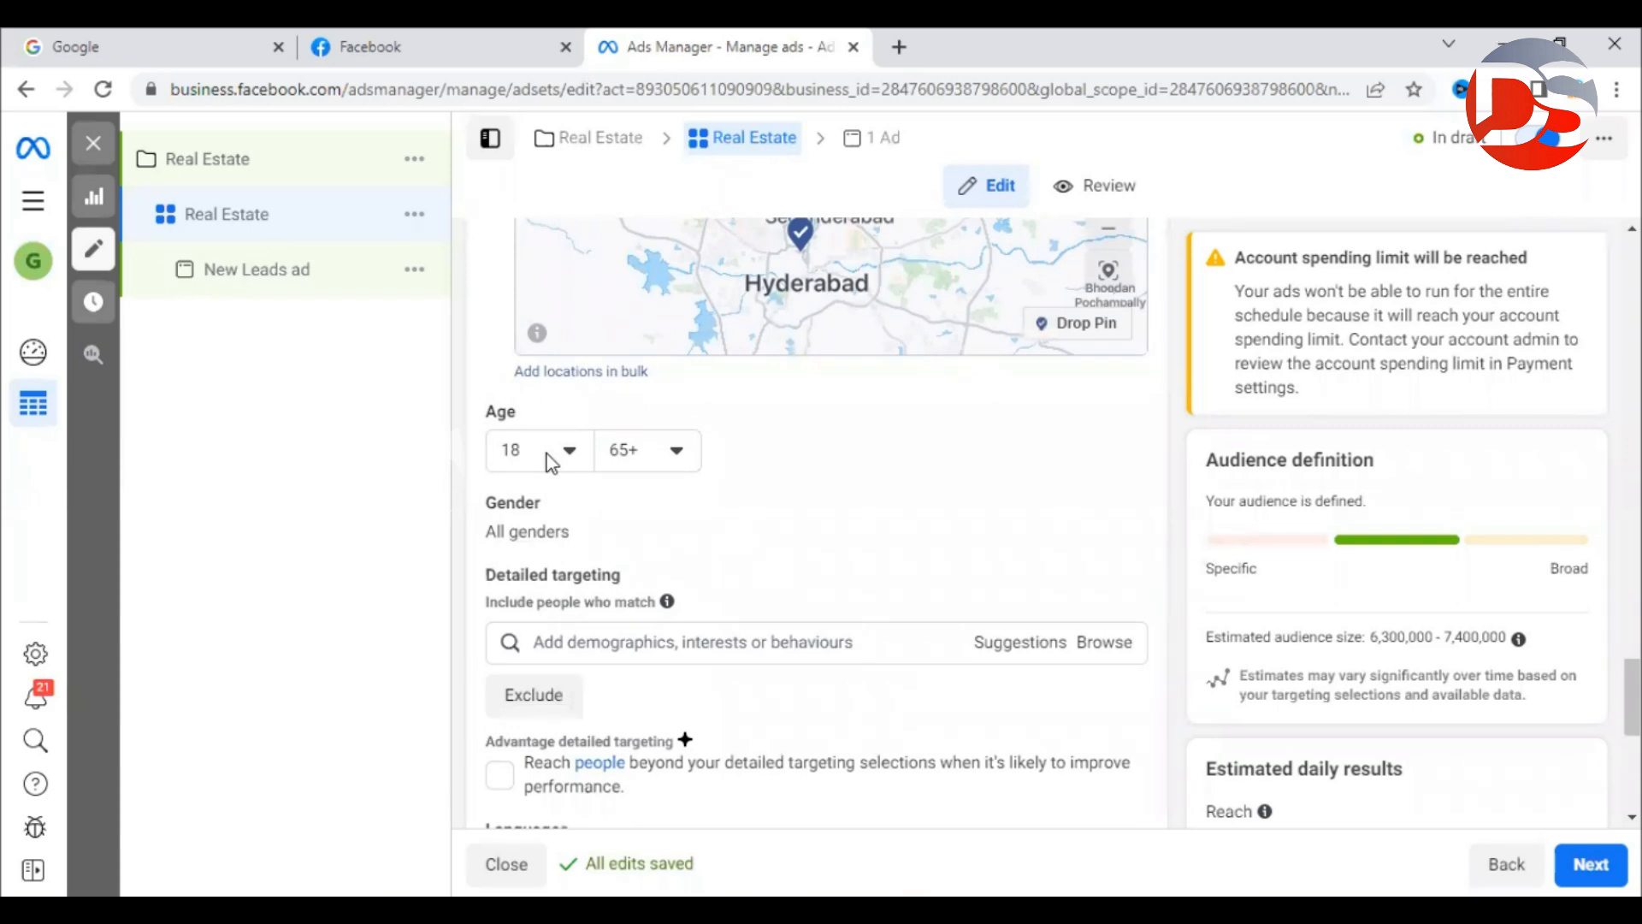
# Choose 25 as the minimum age, leaving the maximum at 65+.
pyautogui.click(547, 454)
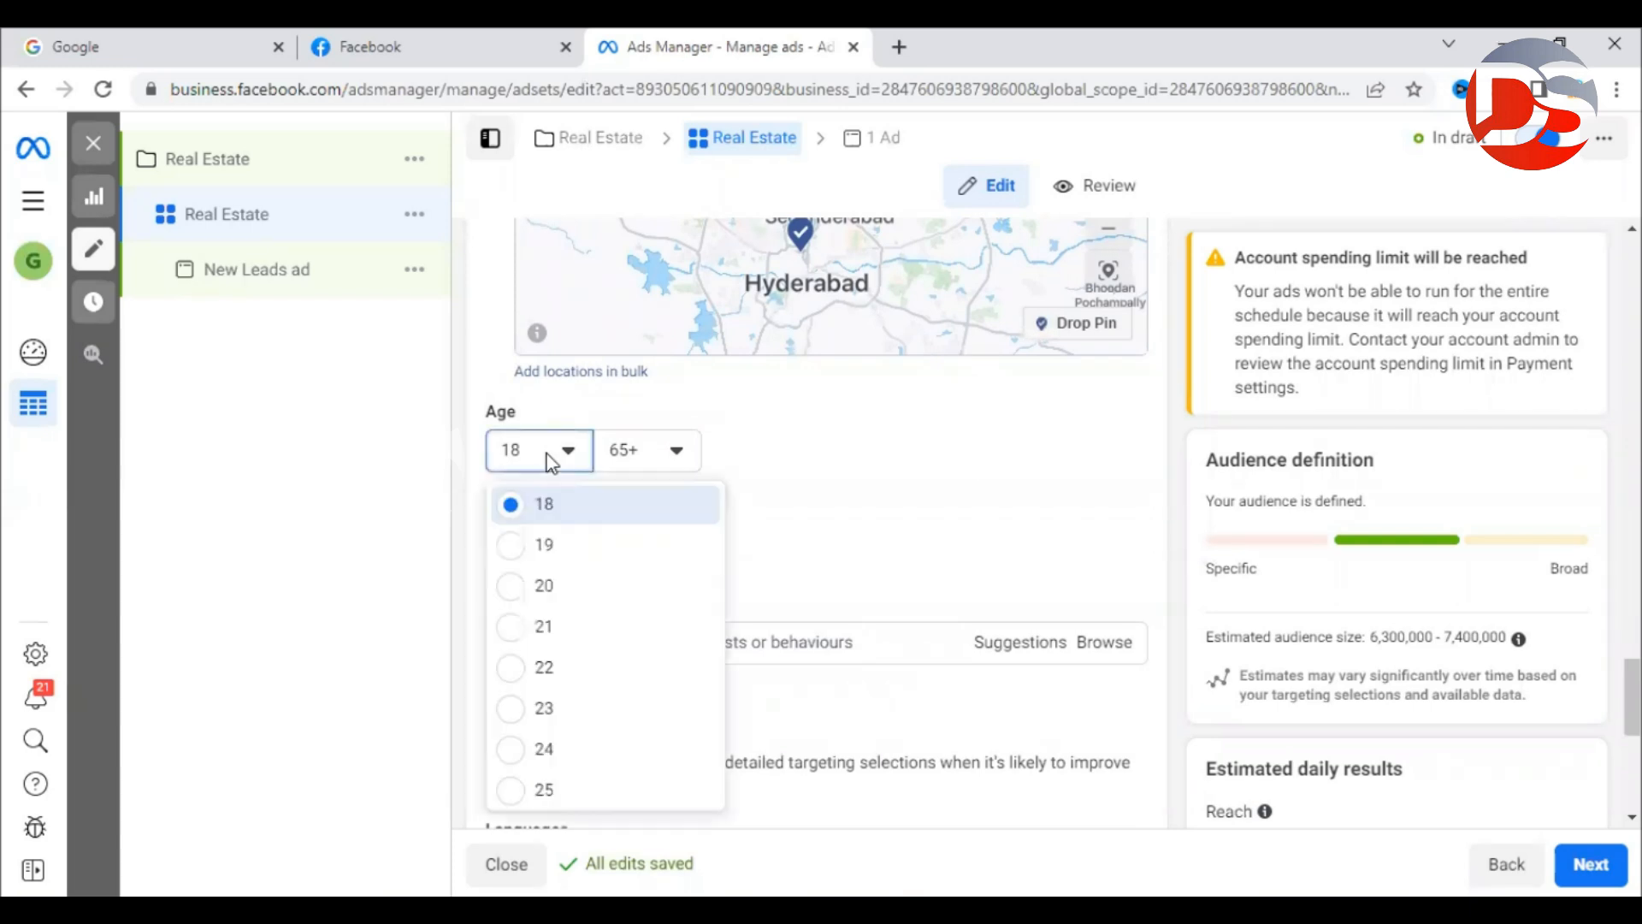
pyautogui.scroll(-8, 575, 539)
pyautogui.scroll(8, 578, 539)
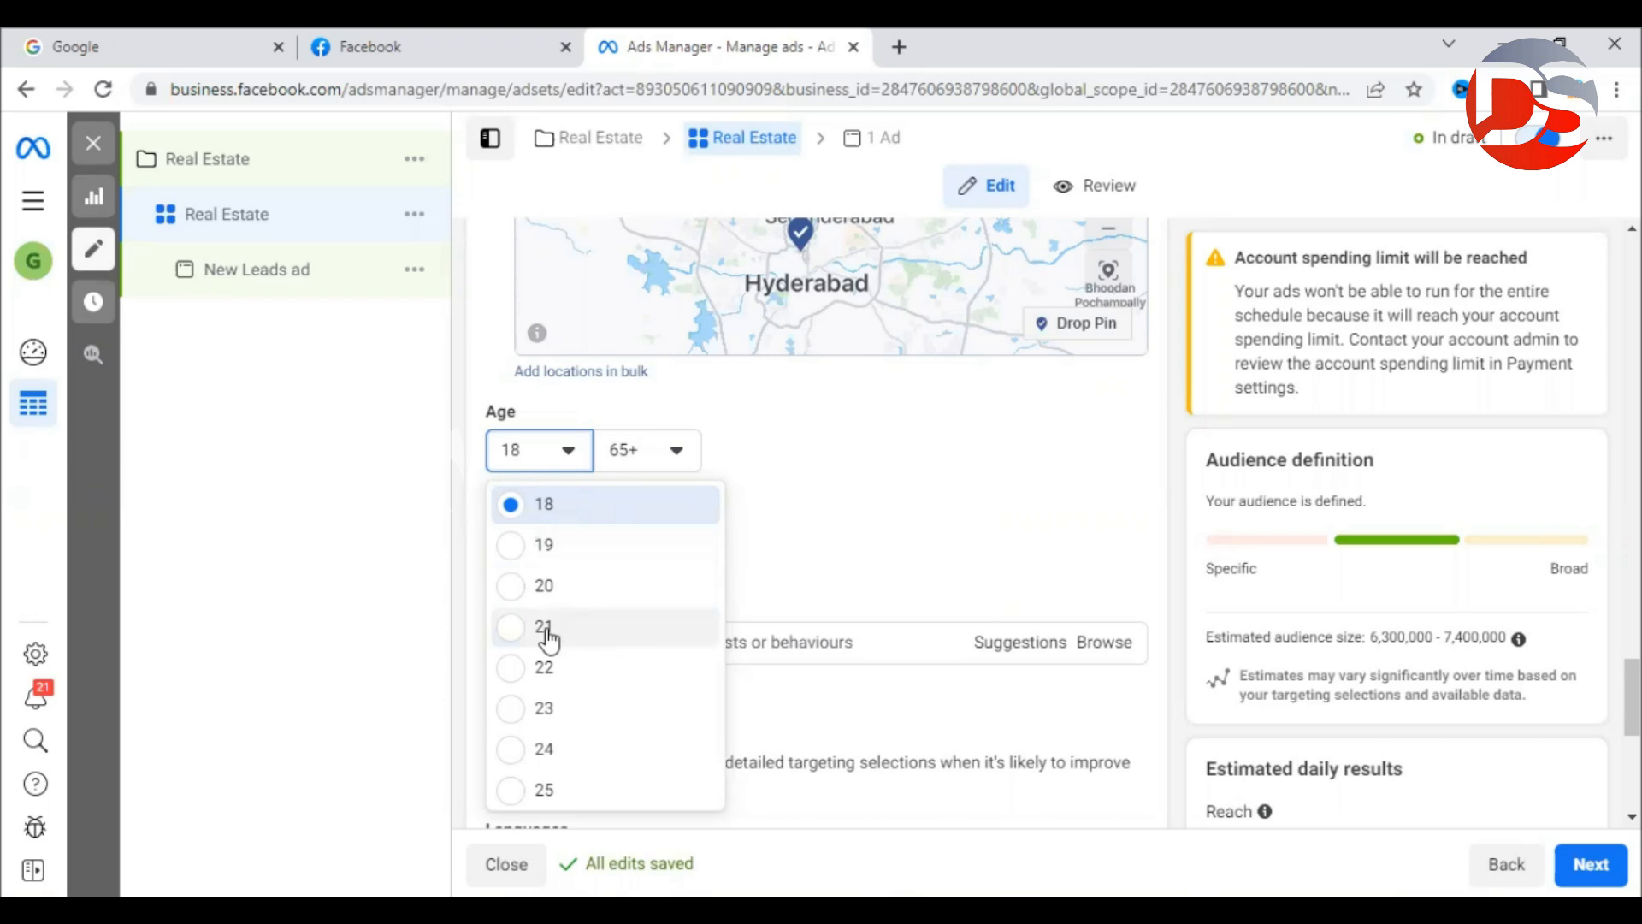
pyautogui.scroll(-2, 548, 641)
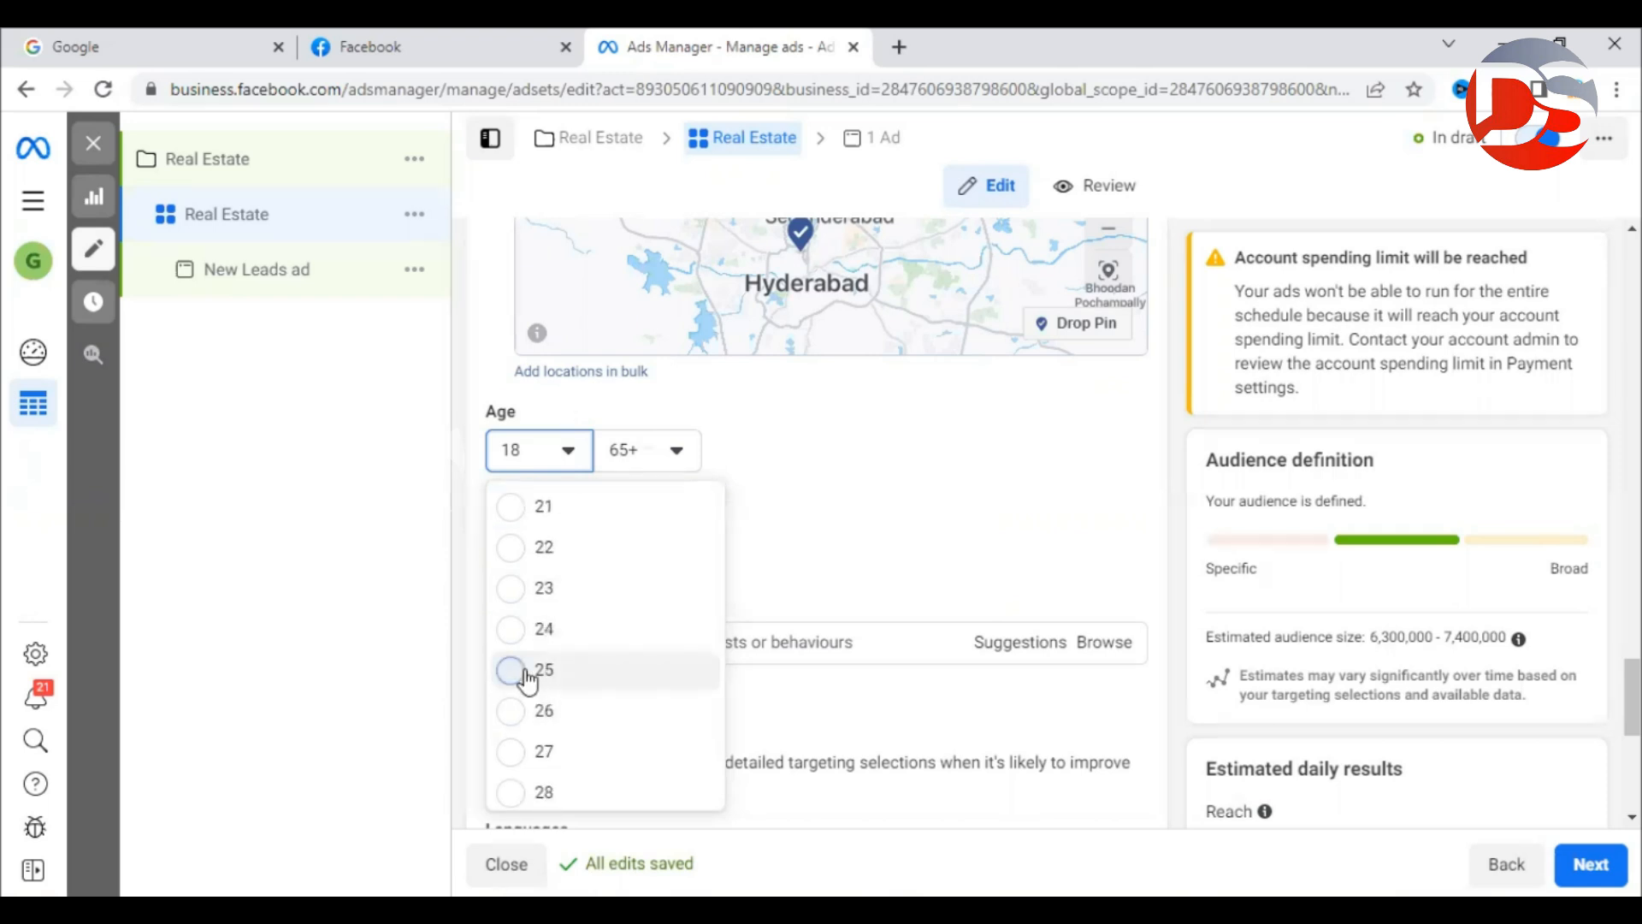
pyautogui.click(525, 672)
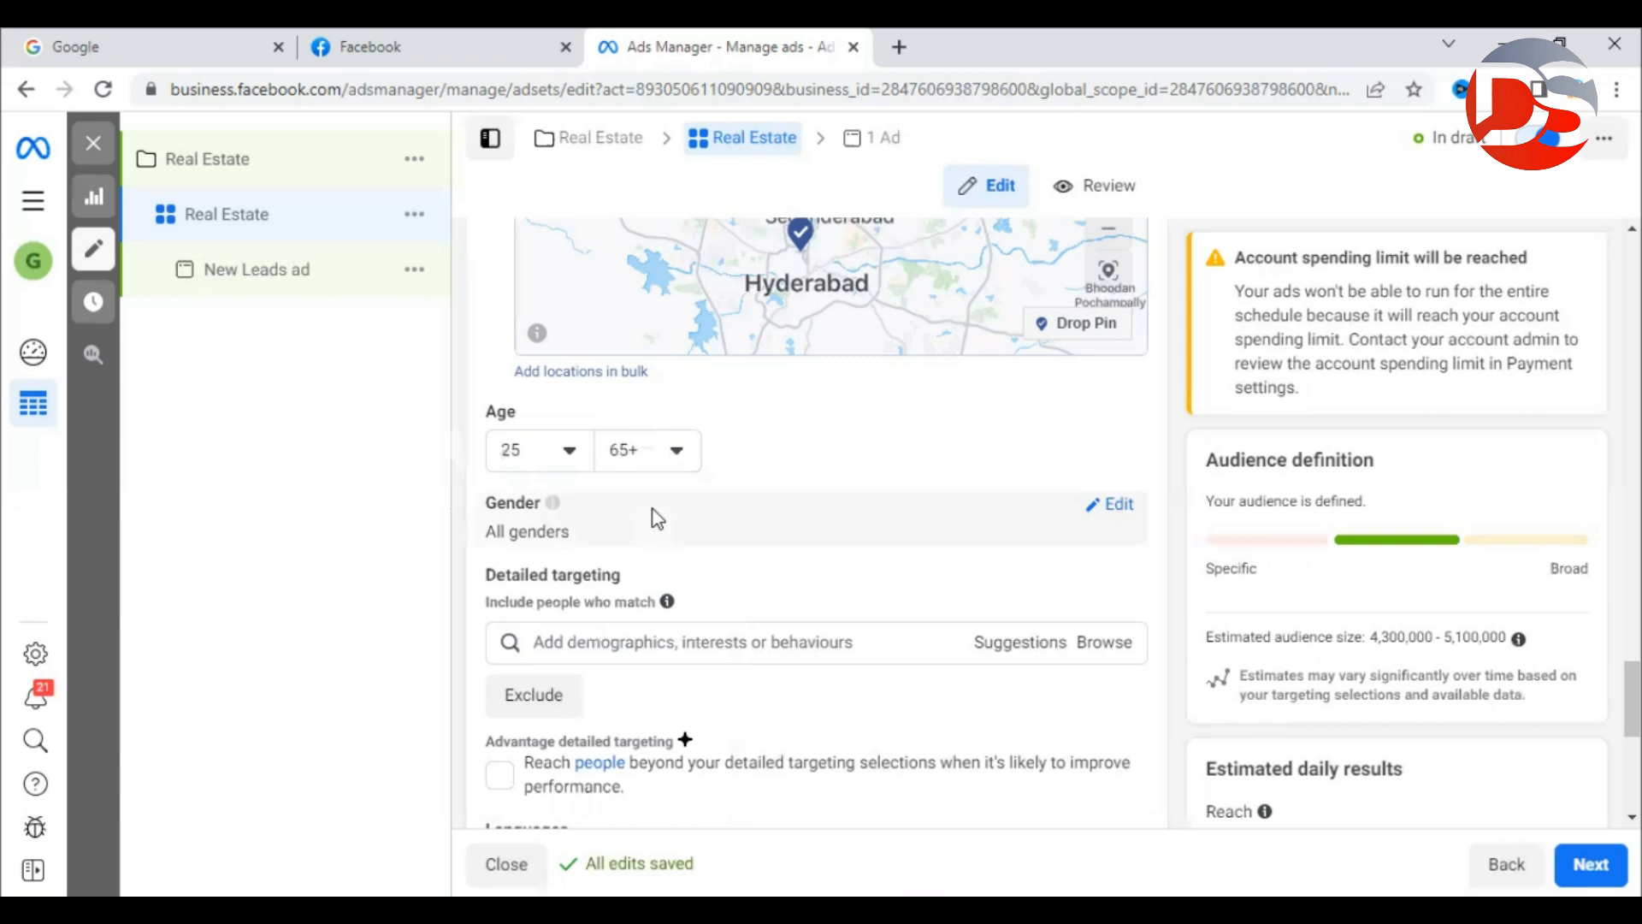
pyautogui.click(1120, 506)
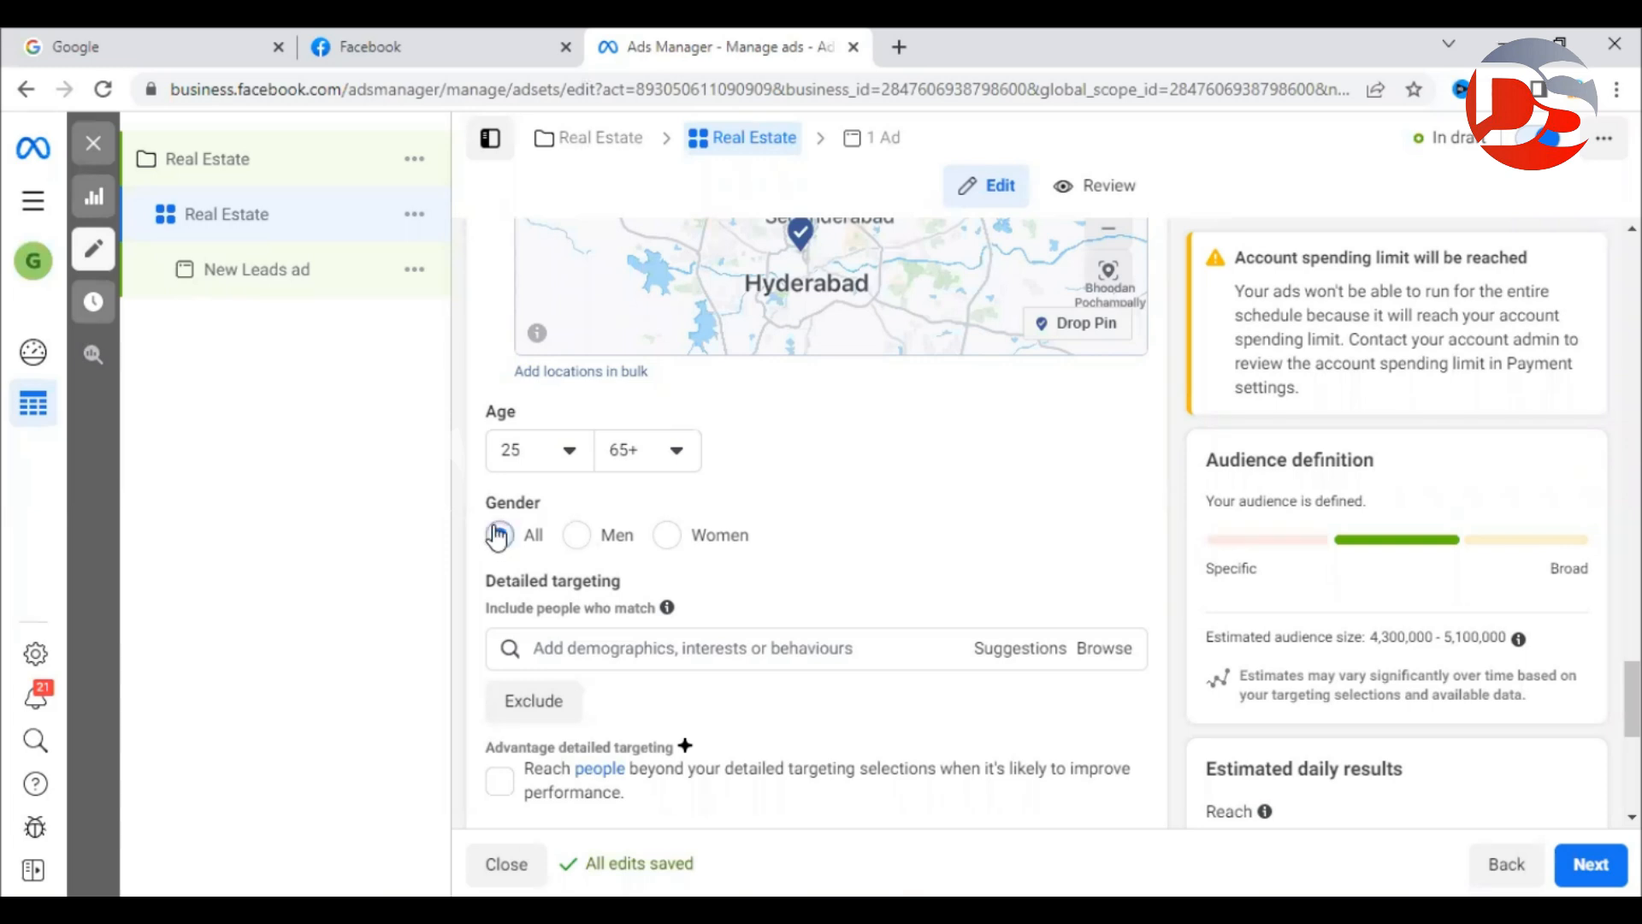
# Leave Gender set to All and move down to the Detailed targeting search.
pyautogui.scroll(-2, 496, 536)
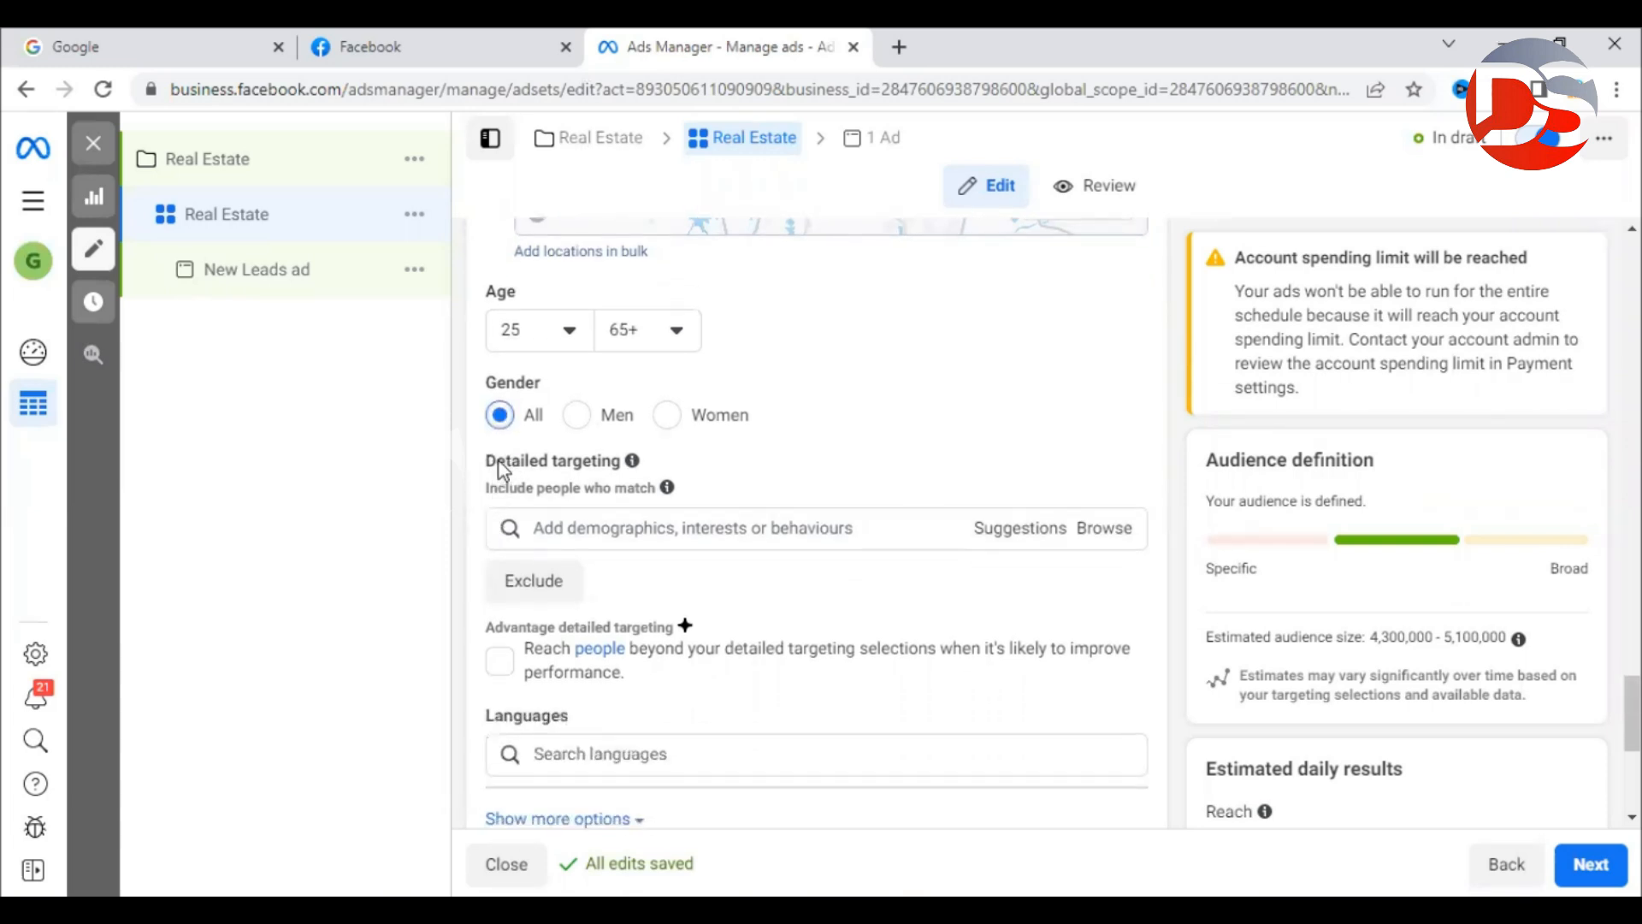
pyautogui.moveTo(487, 463); pyautogui.dragTo(607, 472)
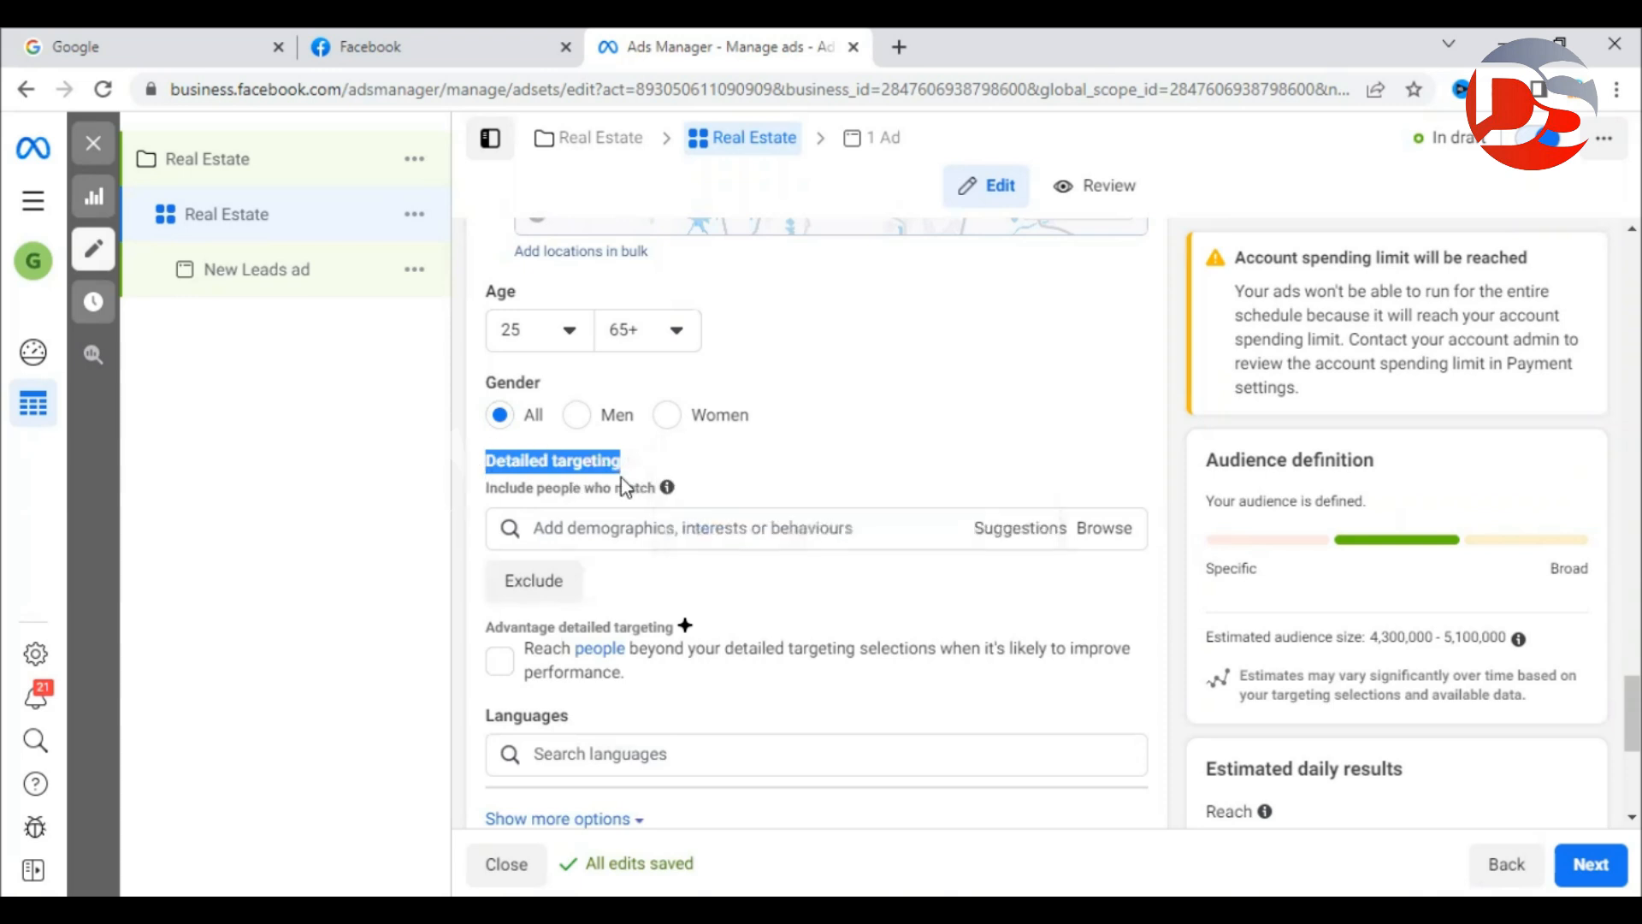
pyautogui.click(1174, 447)
pyautogui.scroll(5, 1174, 447)
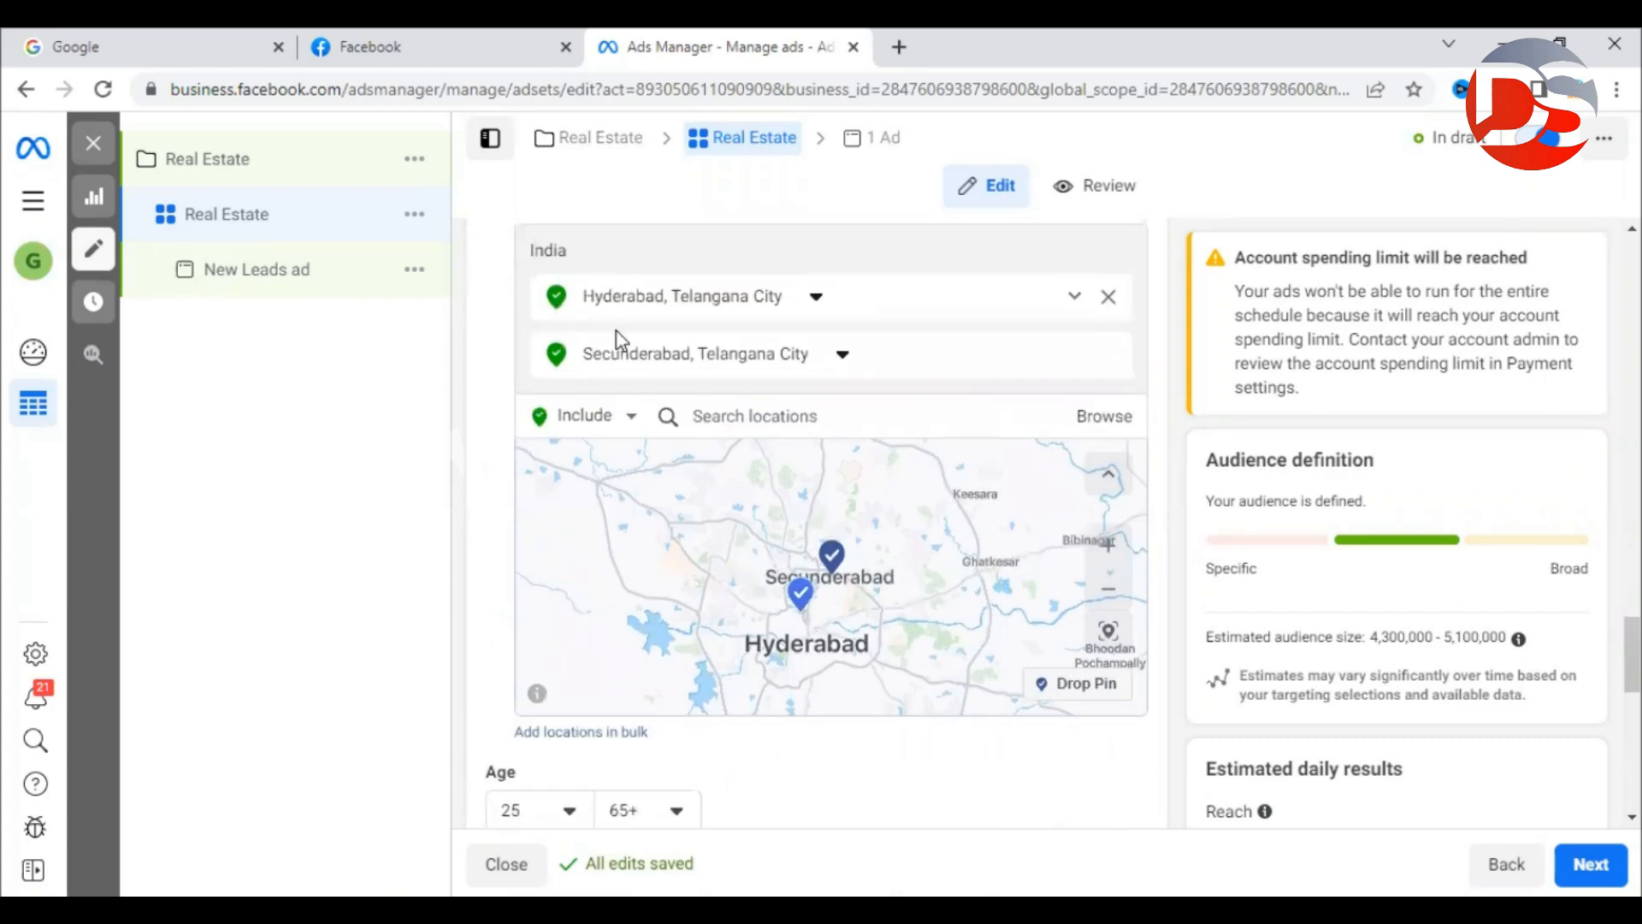
pyautogui.scroll(-4, 534, 463)
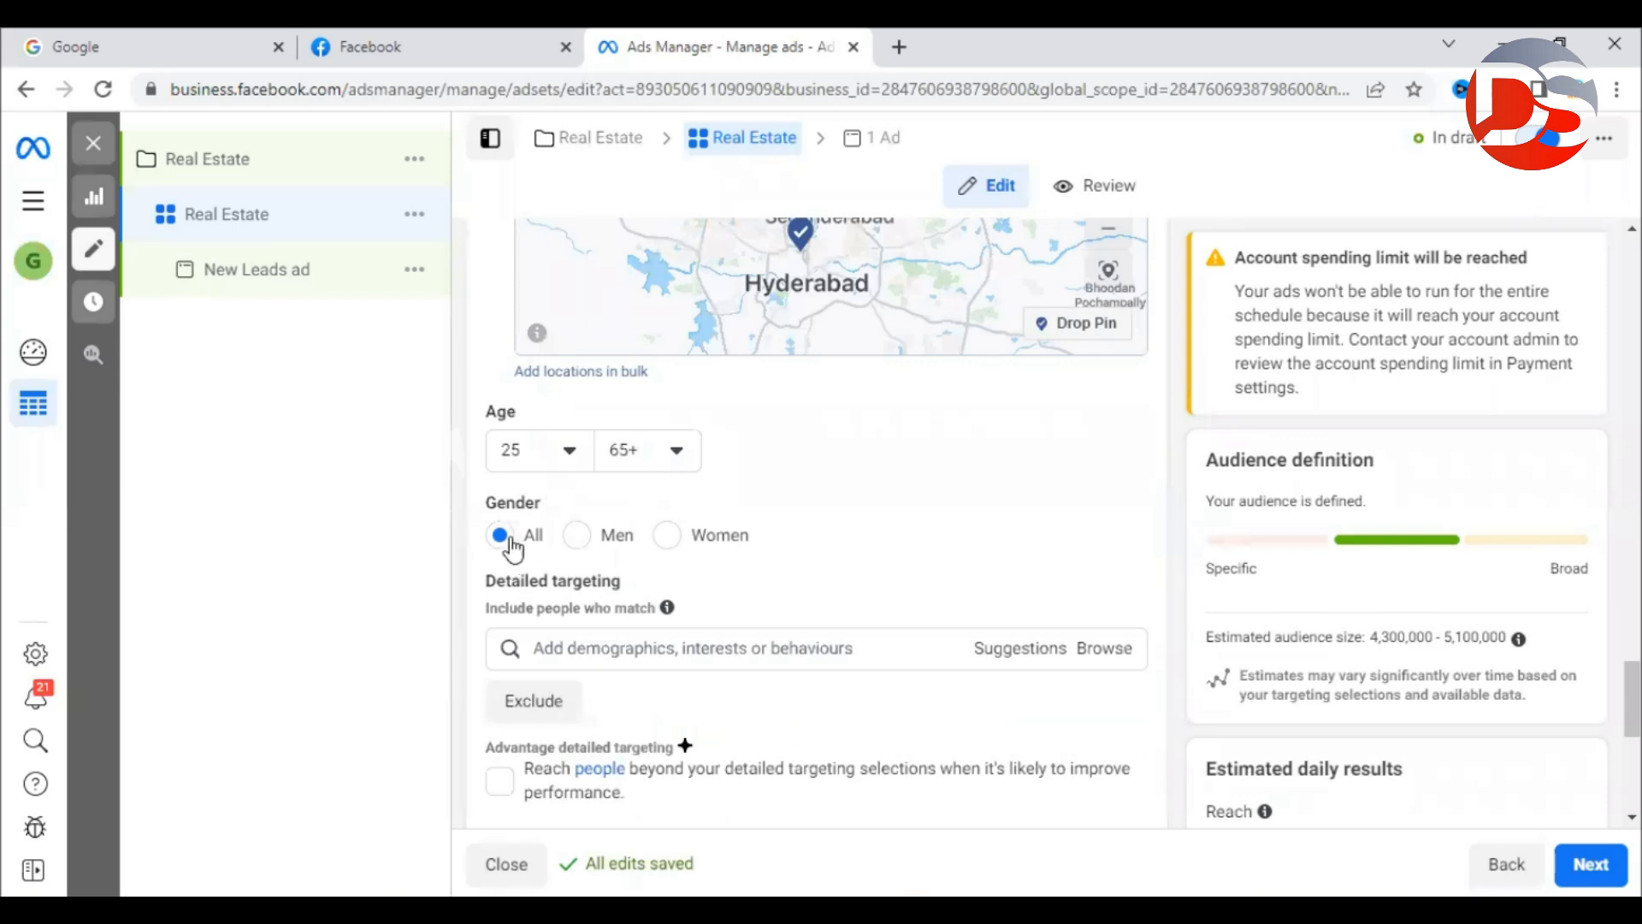
pyautogui.scroll(-3, 513, 547)
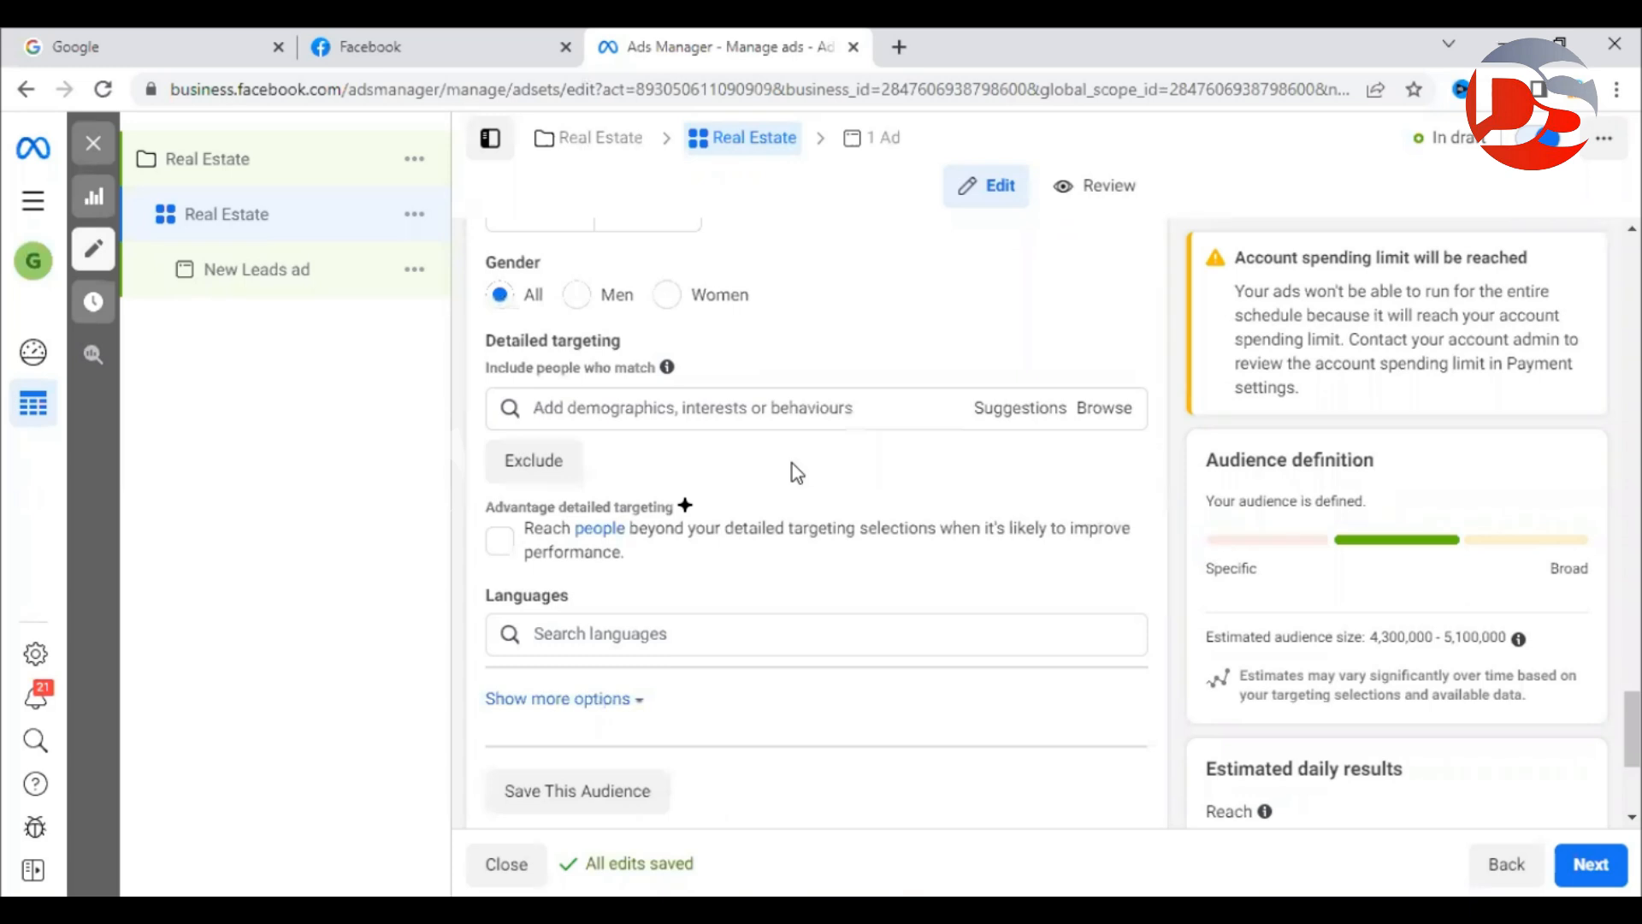
pyautogui.click(789, 411)
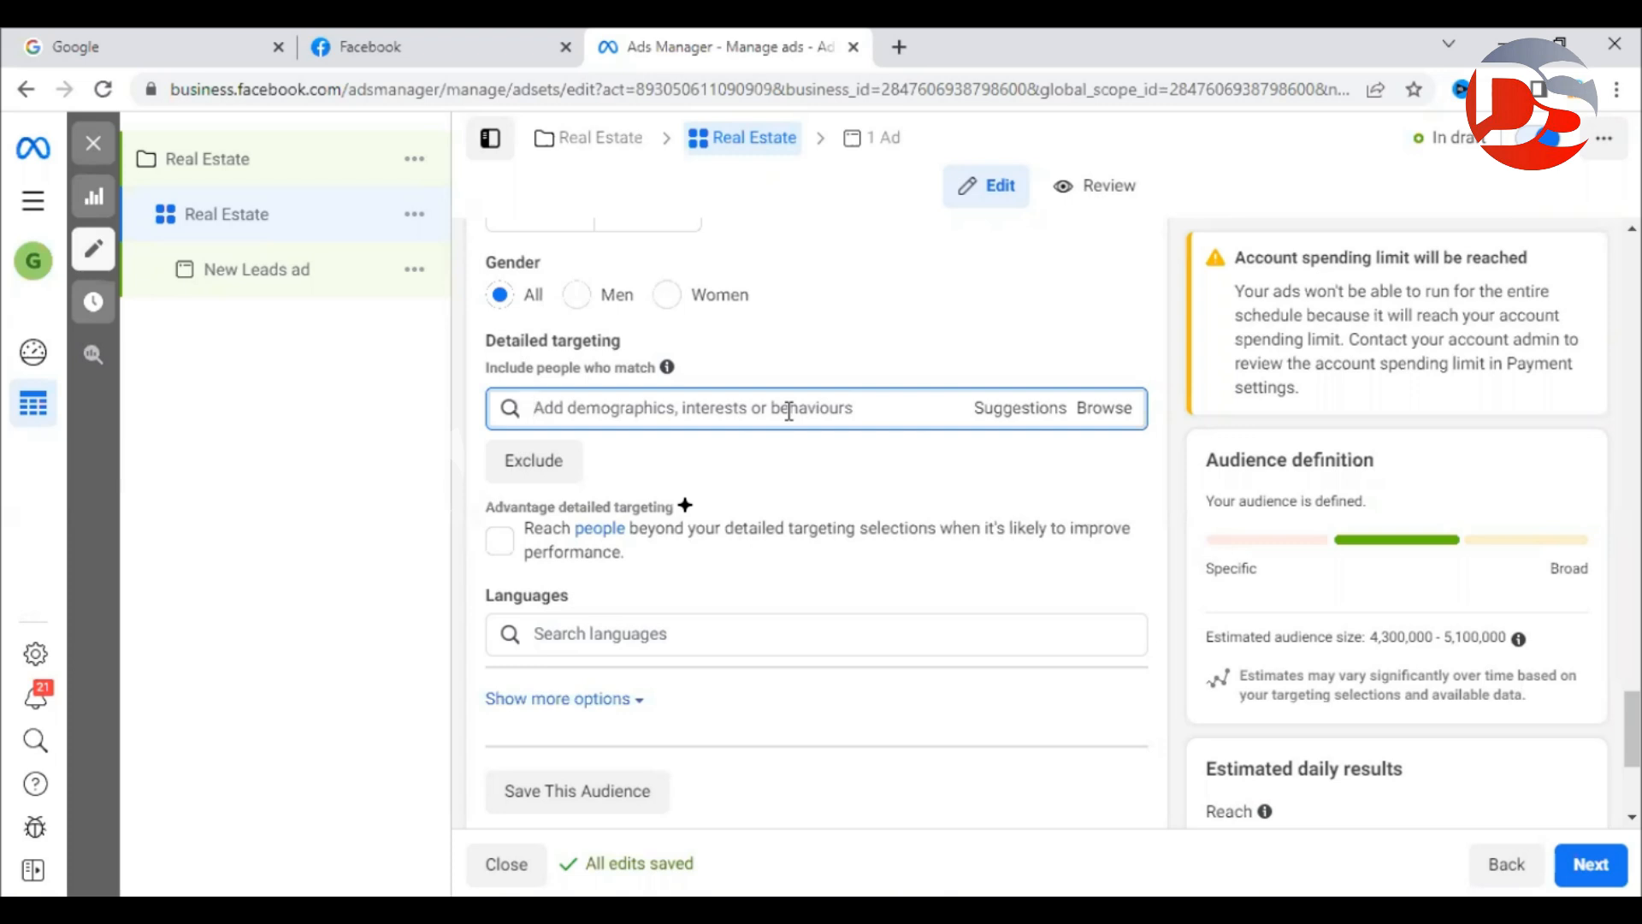
# Browse 'software en' detailed targeting suggestions, then search 'ibm' instead.
pyautogui.write('software en')
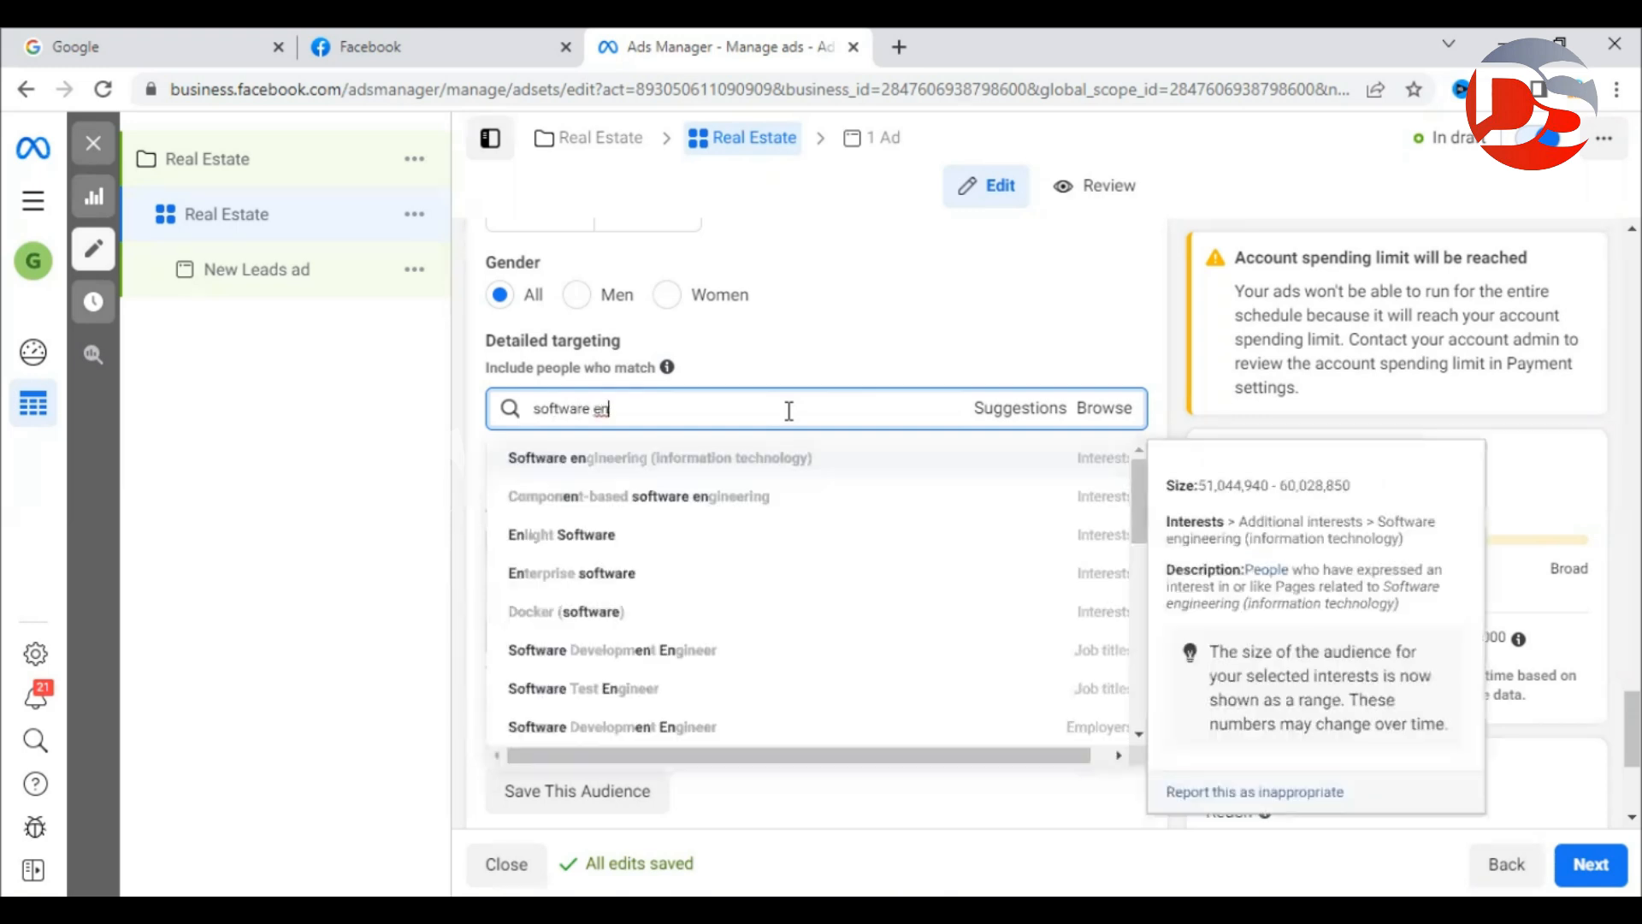
pyautogui.write('i')
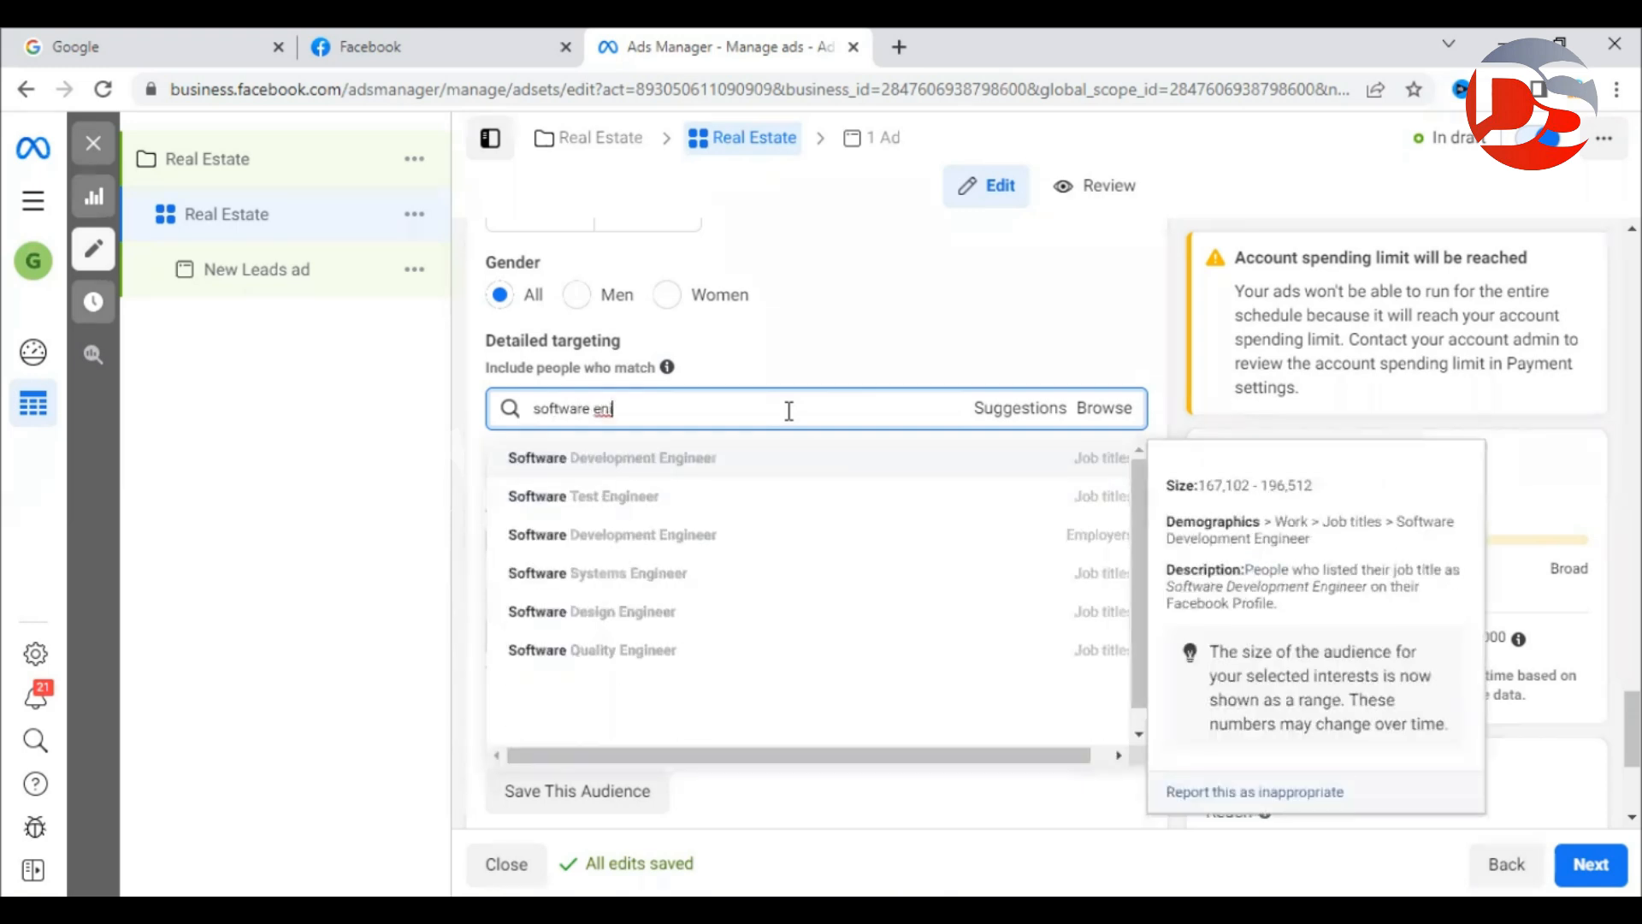
pyautogui.press('BackSpace')
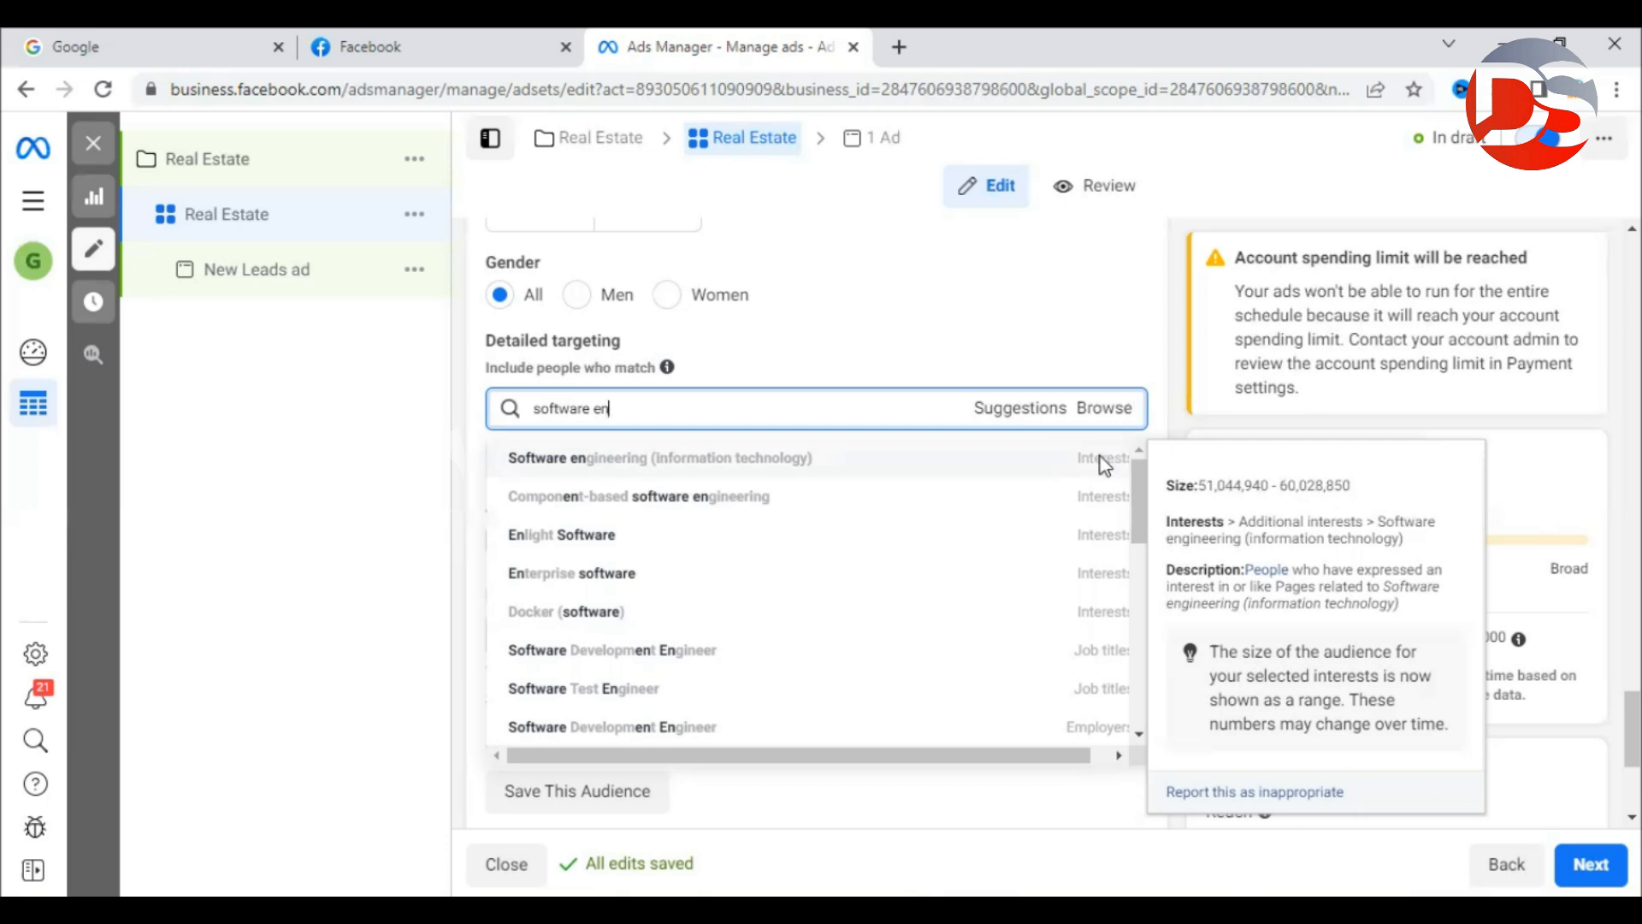
pyautogui.click(989, 249)
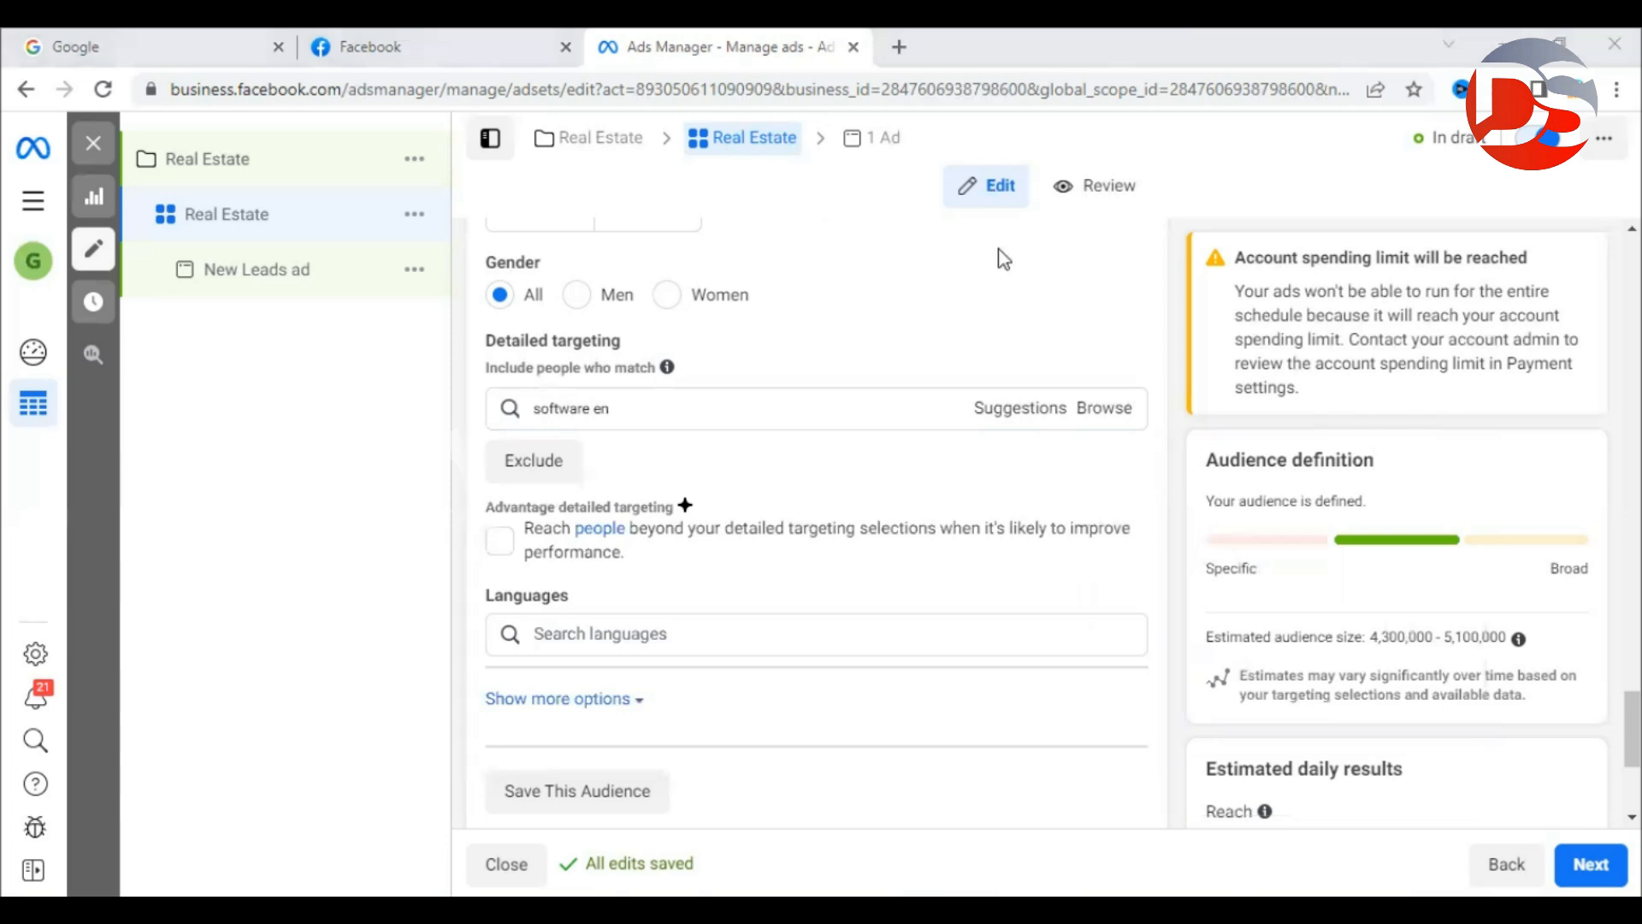
pyautogui.click(767, 407)
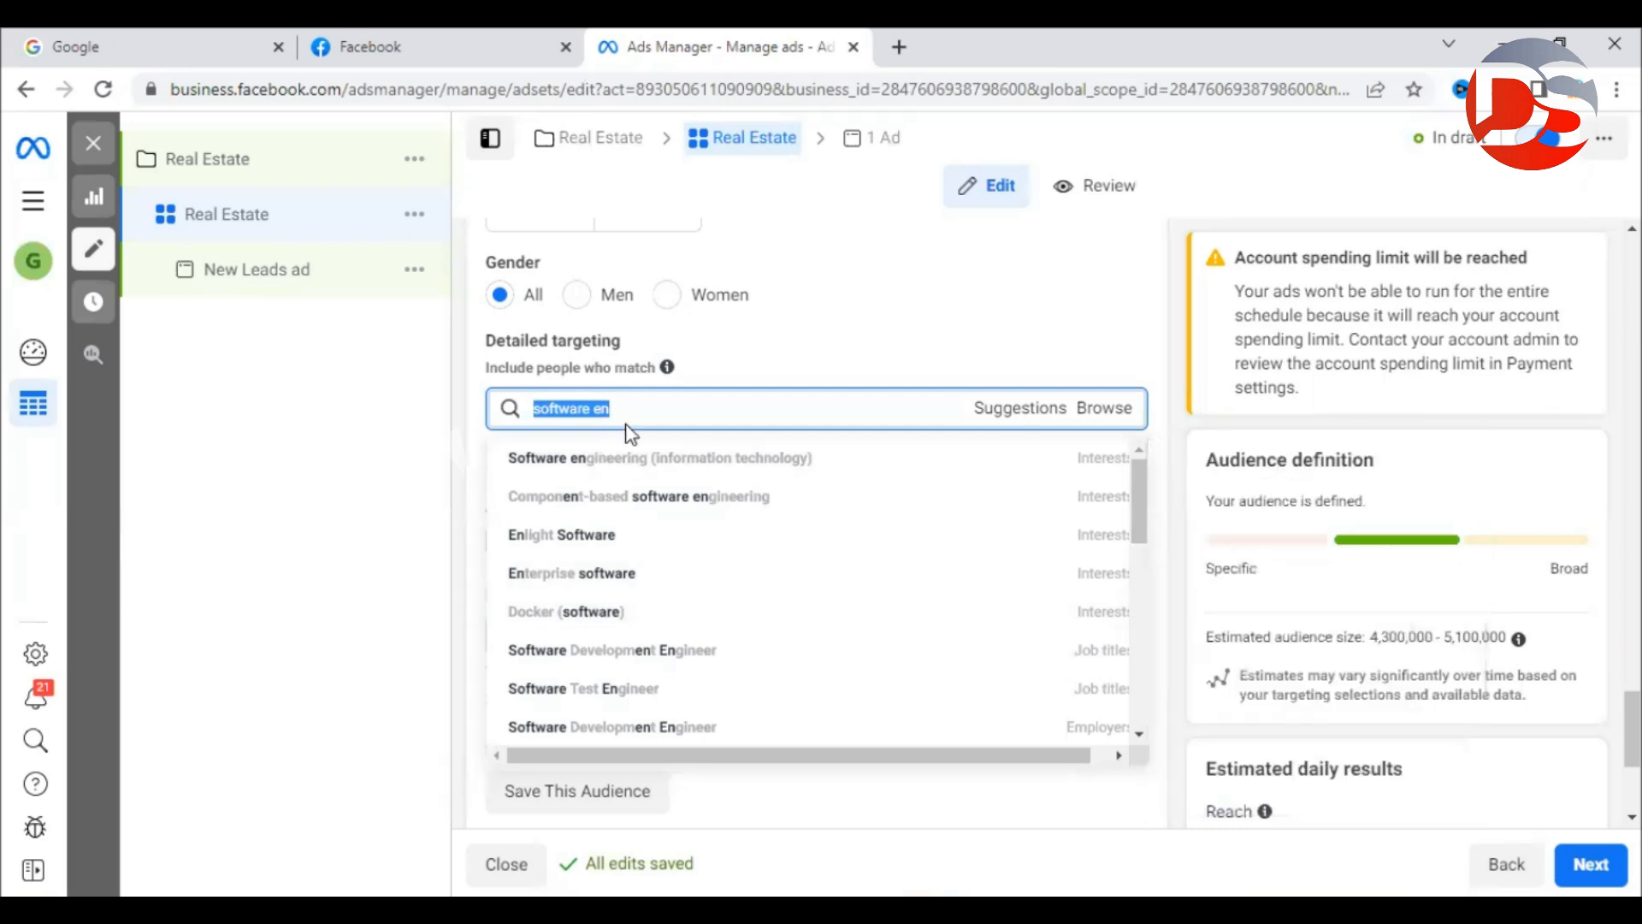
pyautogui.write('ibm')
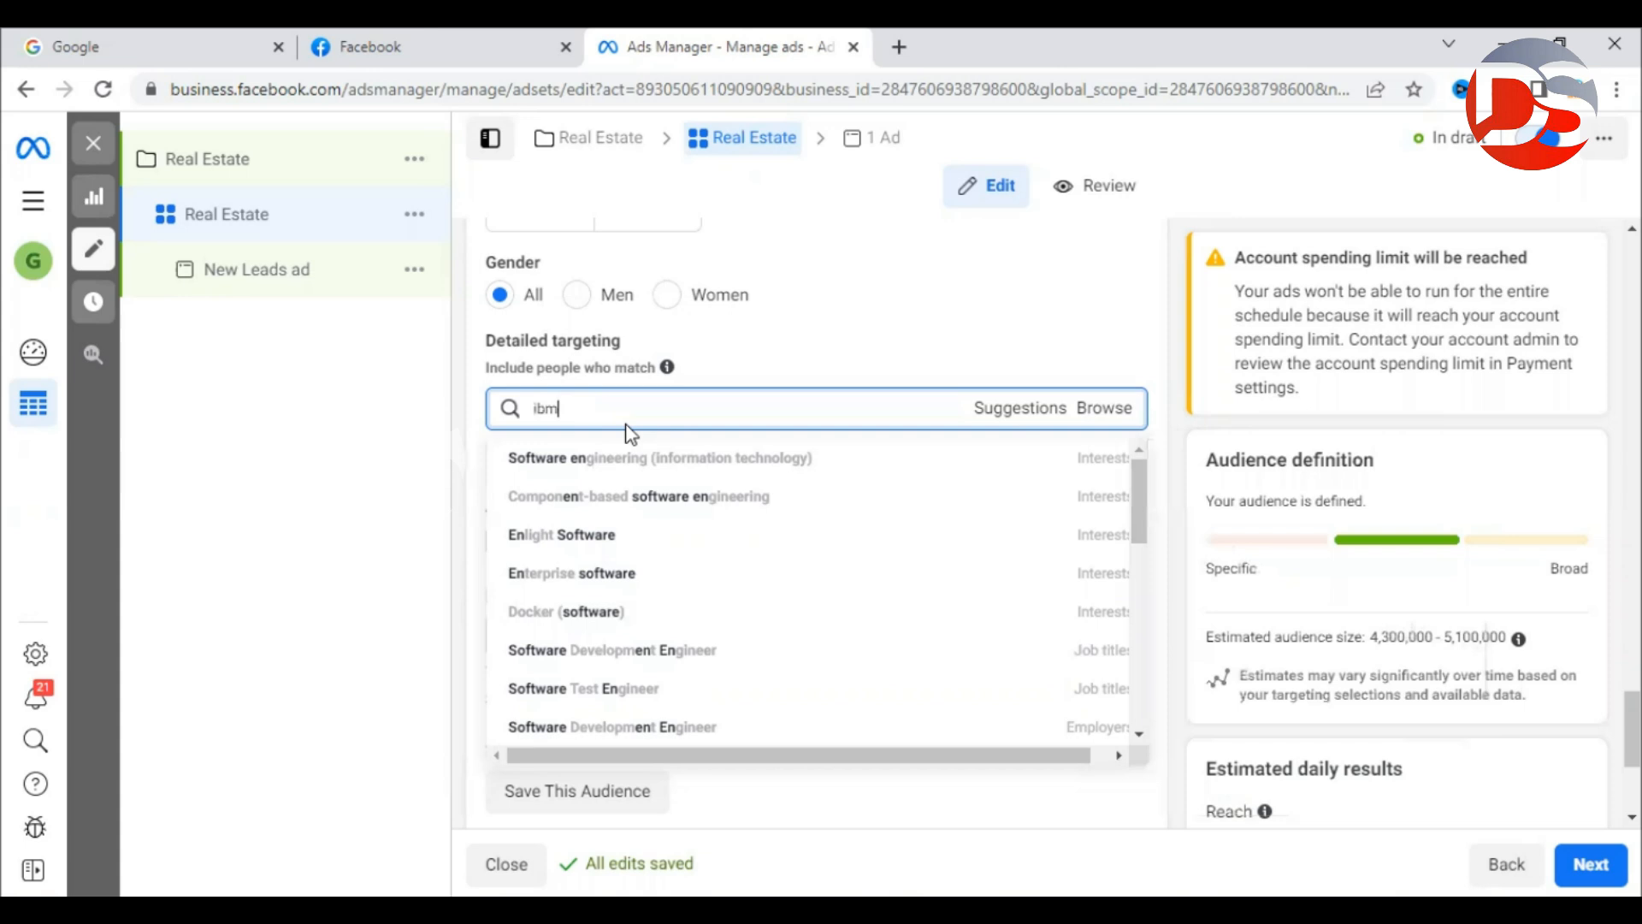
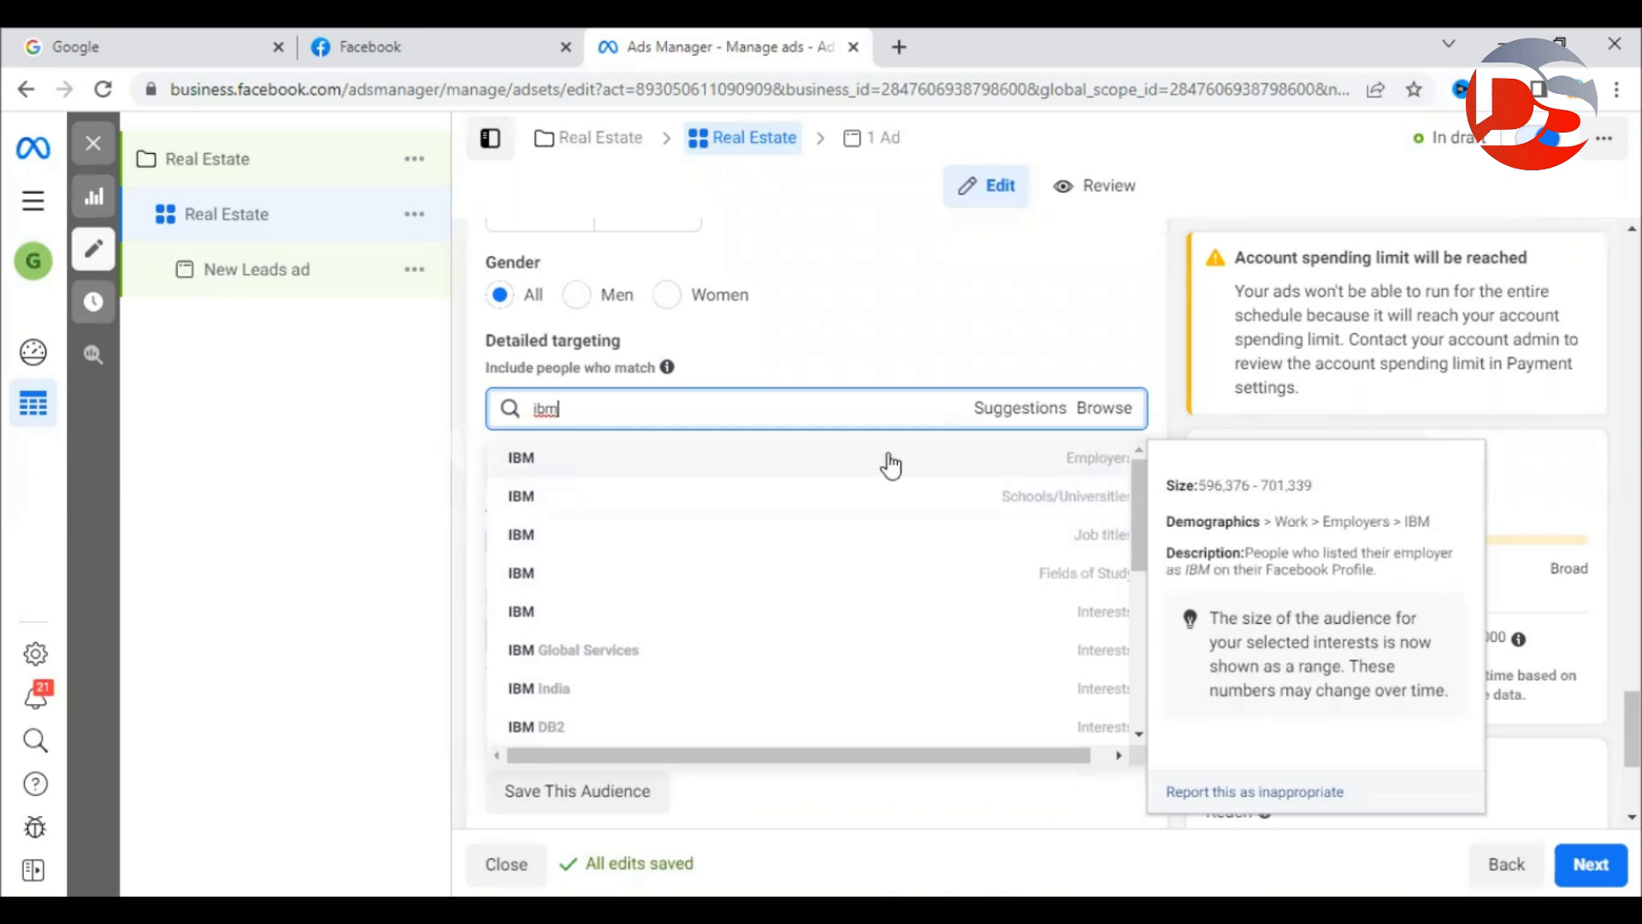
# Add IBM from the Employers results, giving an estimated audience of 2,100–2,400.
pyautogui.click(538, 461)
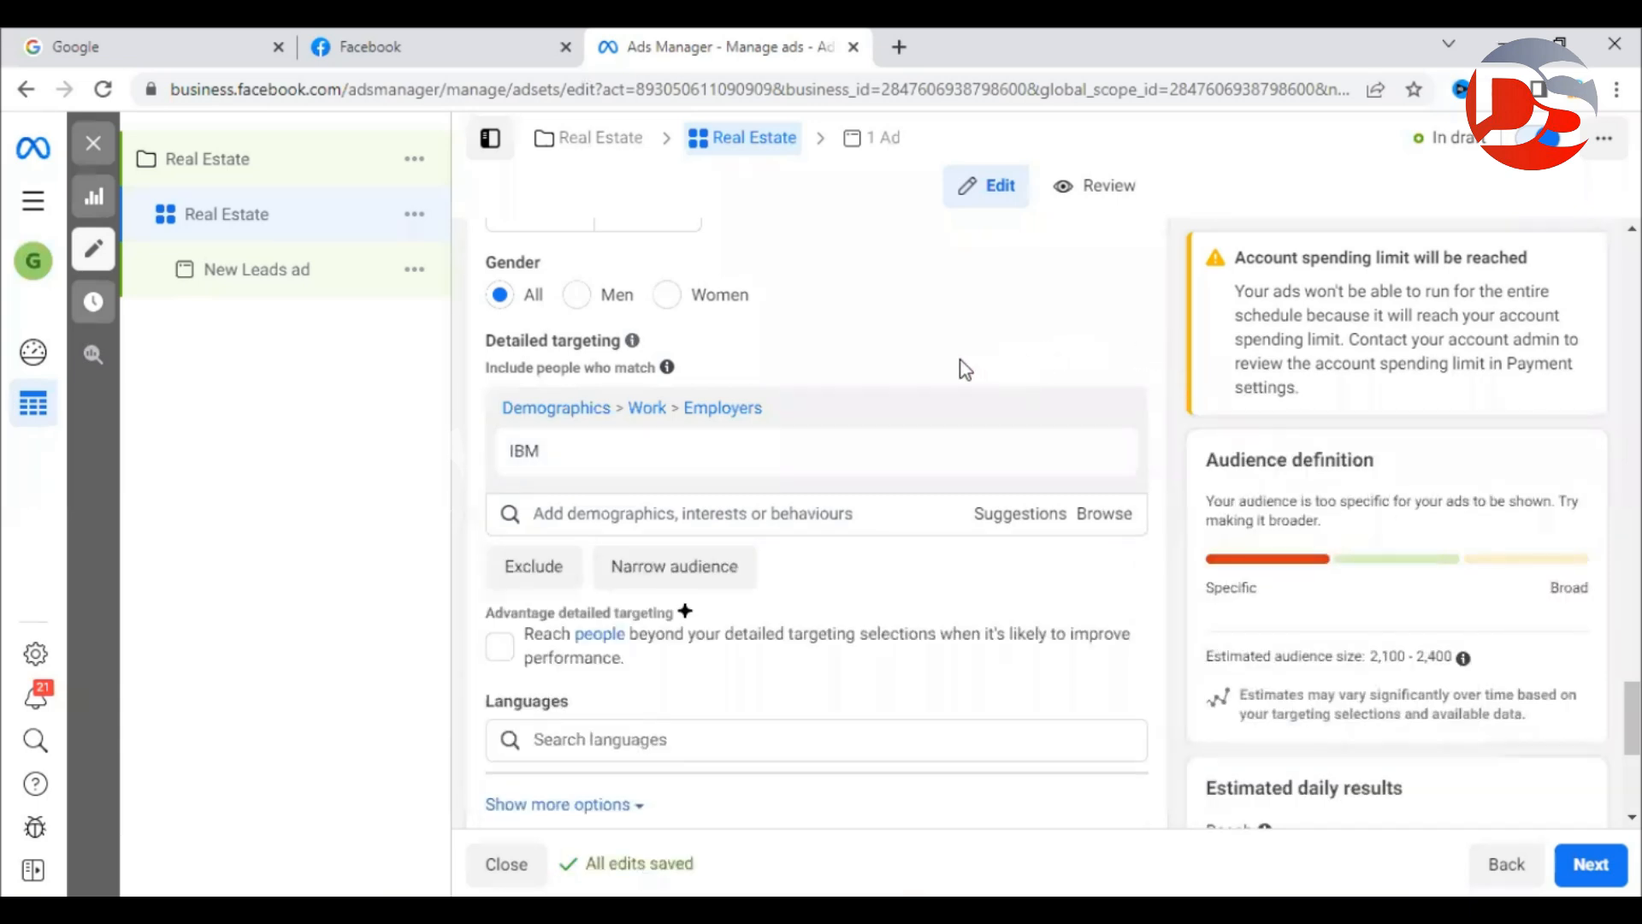
pyautogui.moveTo(657, 460)
# Pick Capgemini from the suggested employers as a second targeted employer.
pyautogui.click(1014, 518)
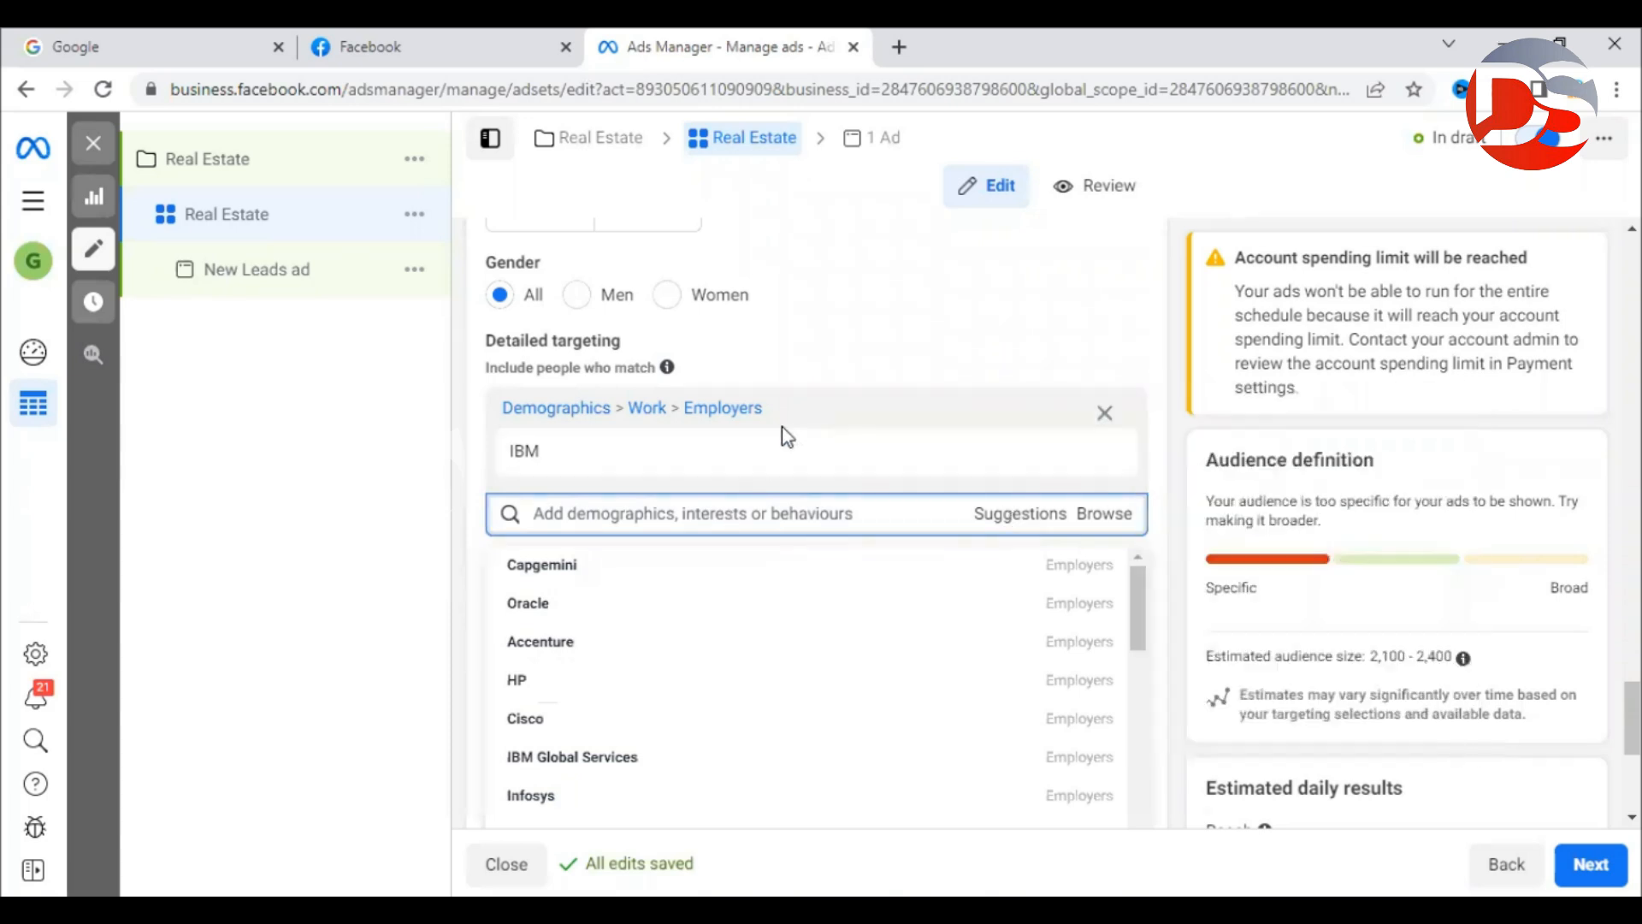
pyautogui.scroll(-2, 1197, 436)
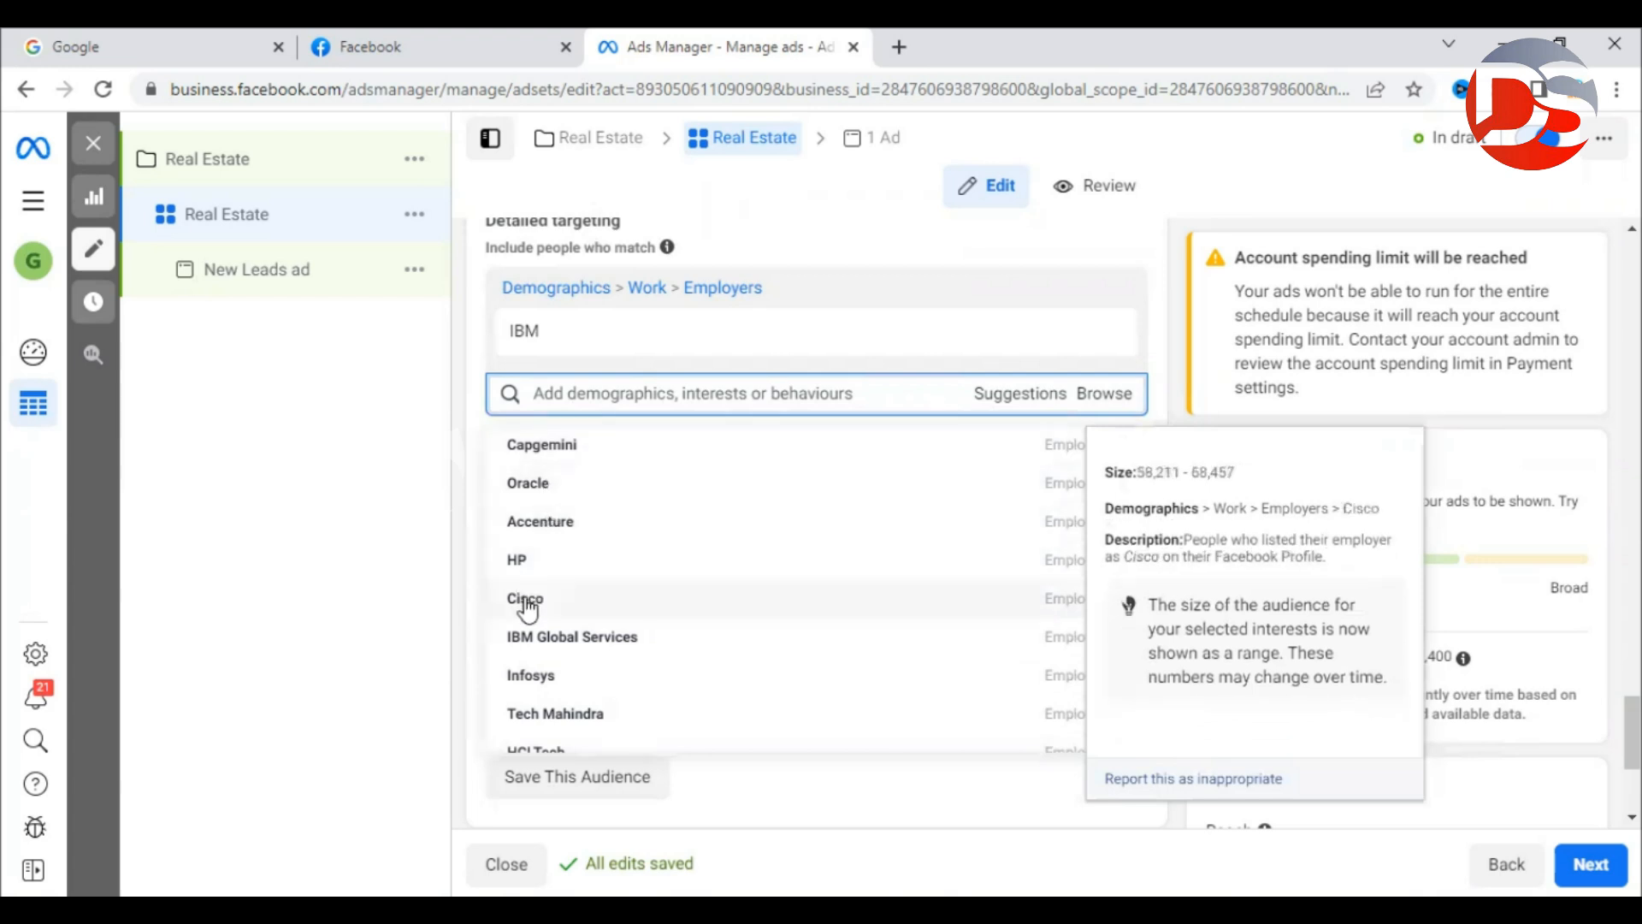
pyautogui.scroll(-10, 602, 673)
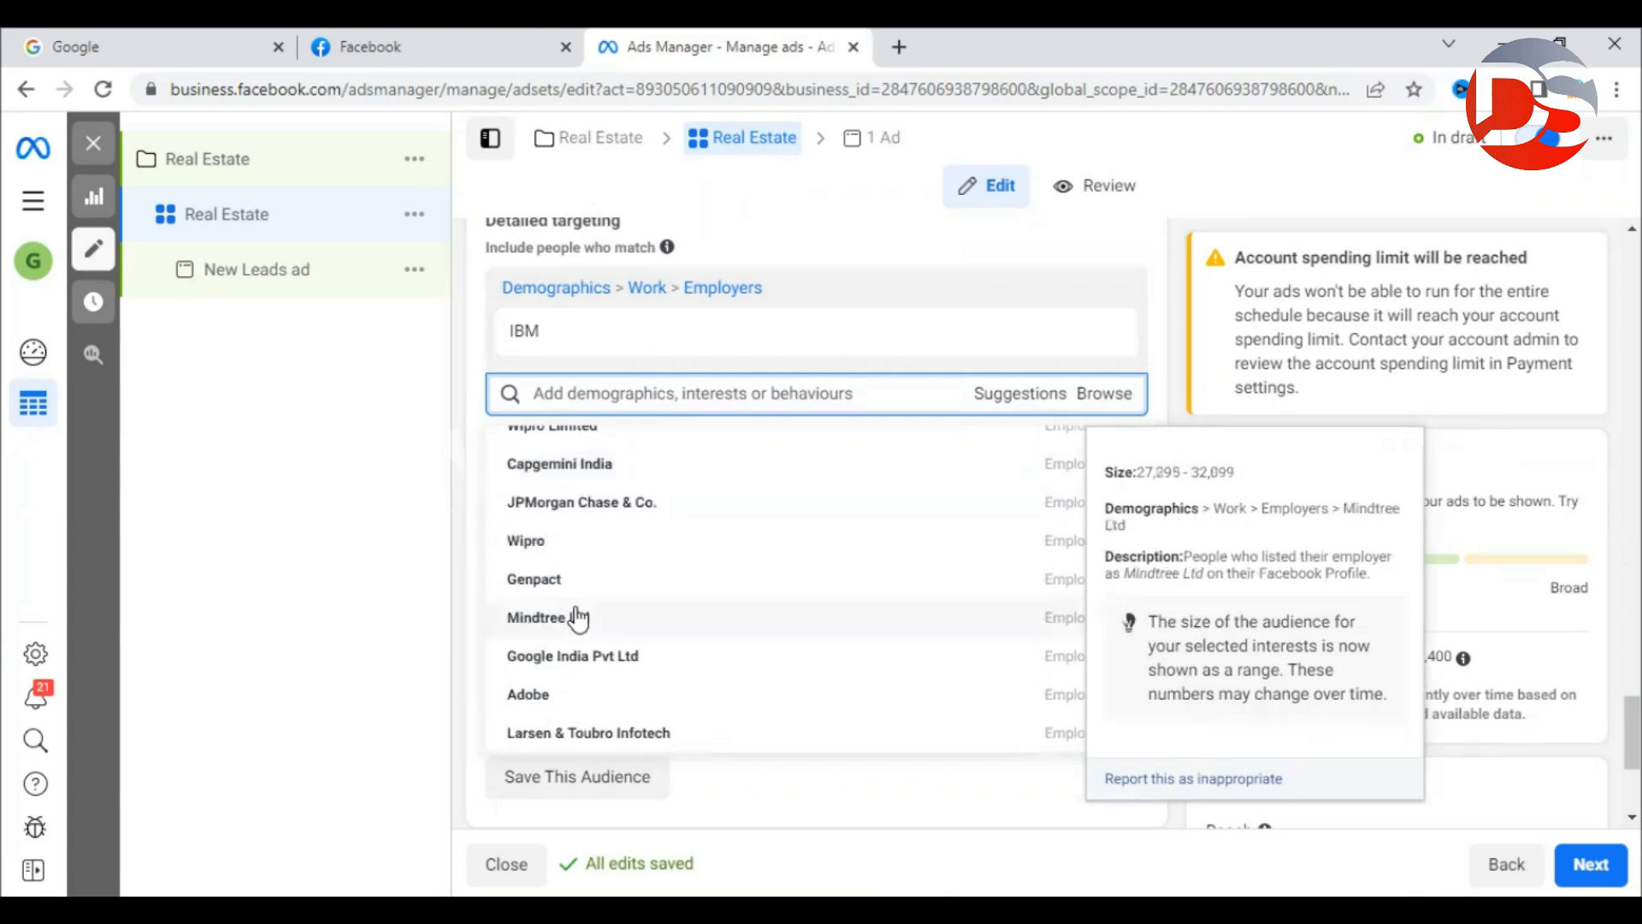
pyautogui.scroll(8, 575, 617)
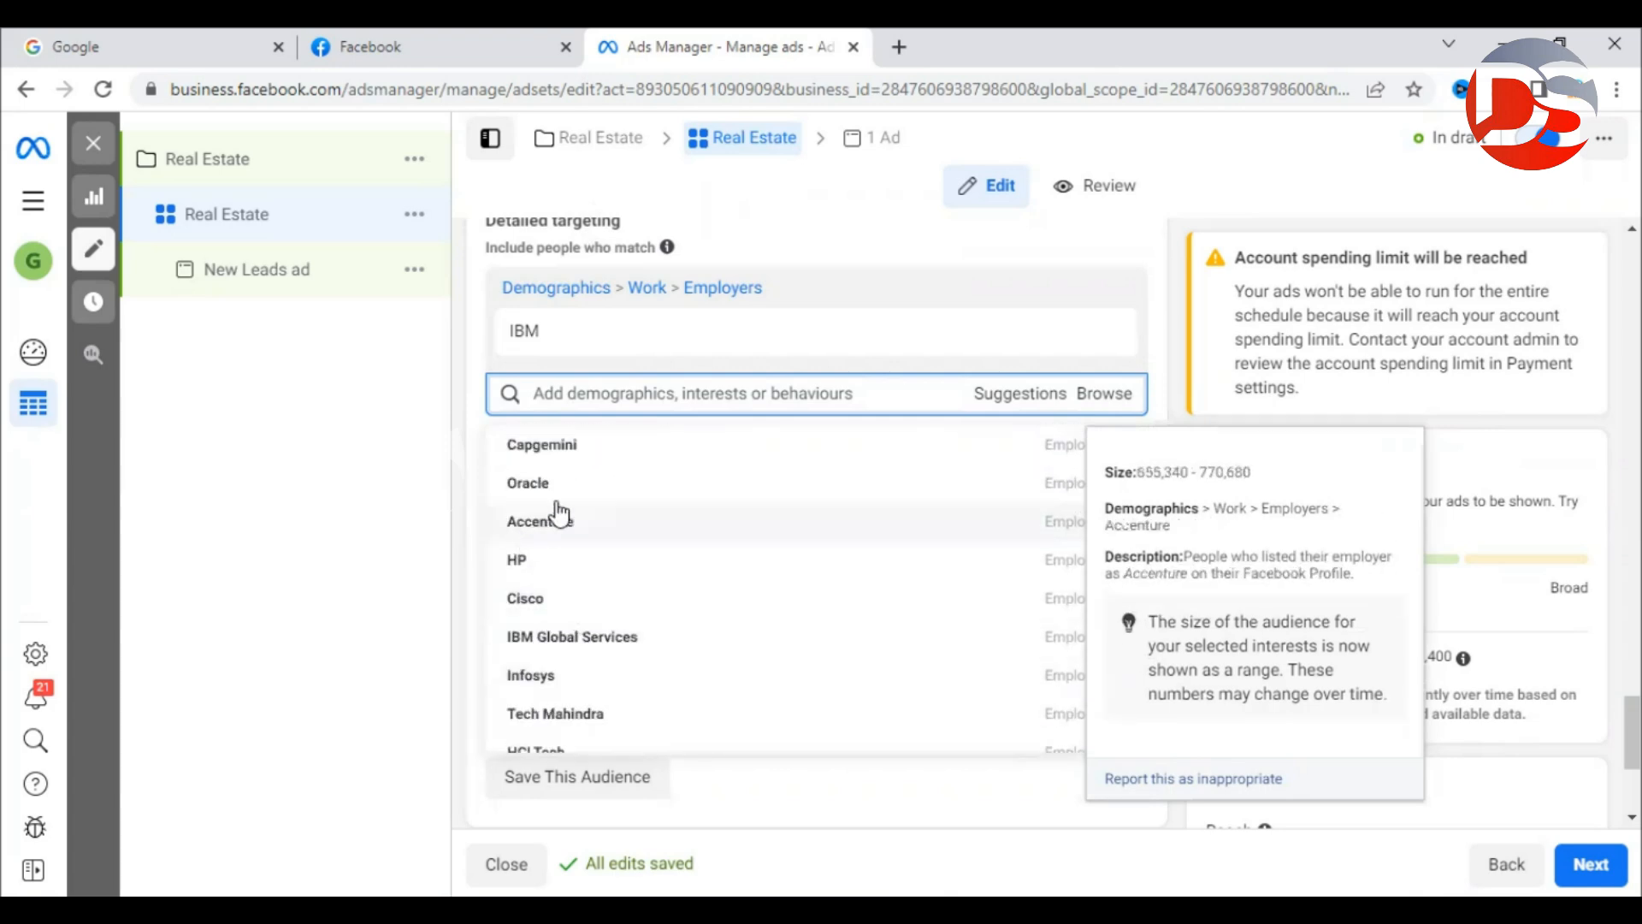
pyautogui.scroll(5, 569, 511)
pyautogui.scroll(-5, 1170, 513)
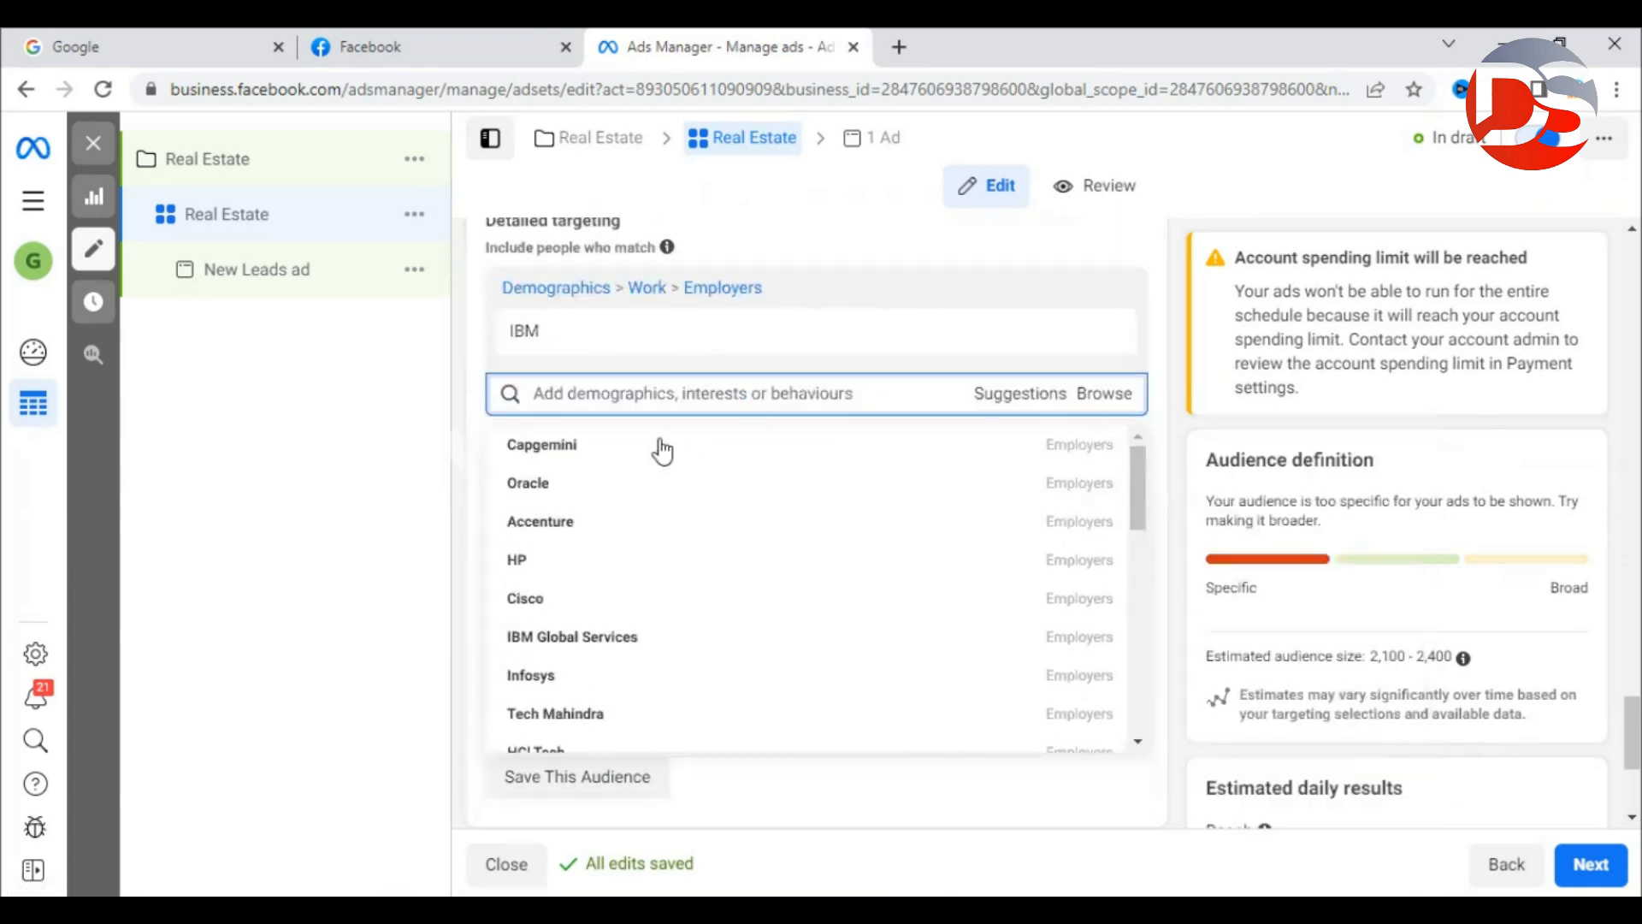
pyautogui.moveTo(638, 458)
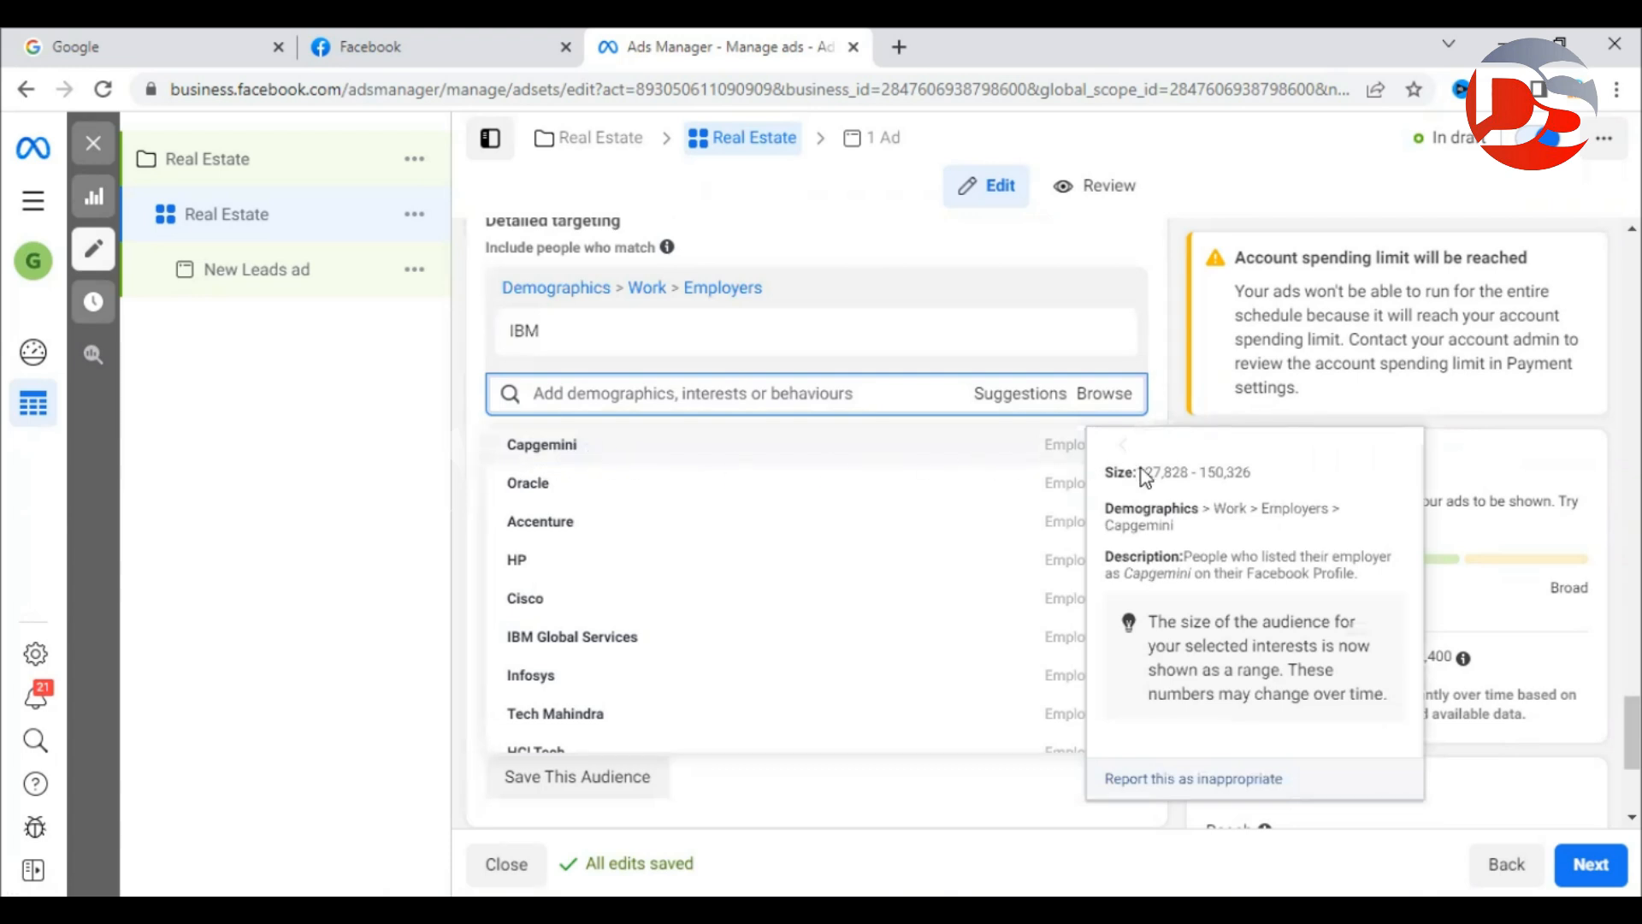
pyautogui.moveTo(1141, 470); pyautogui.dragTo(1259, 475)
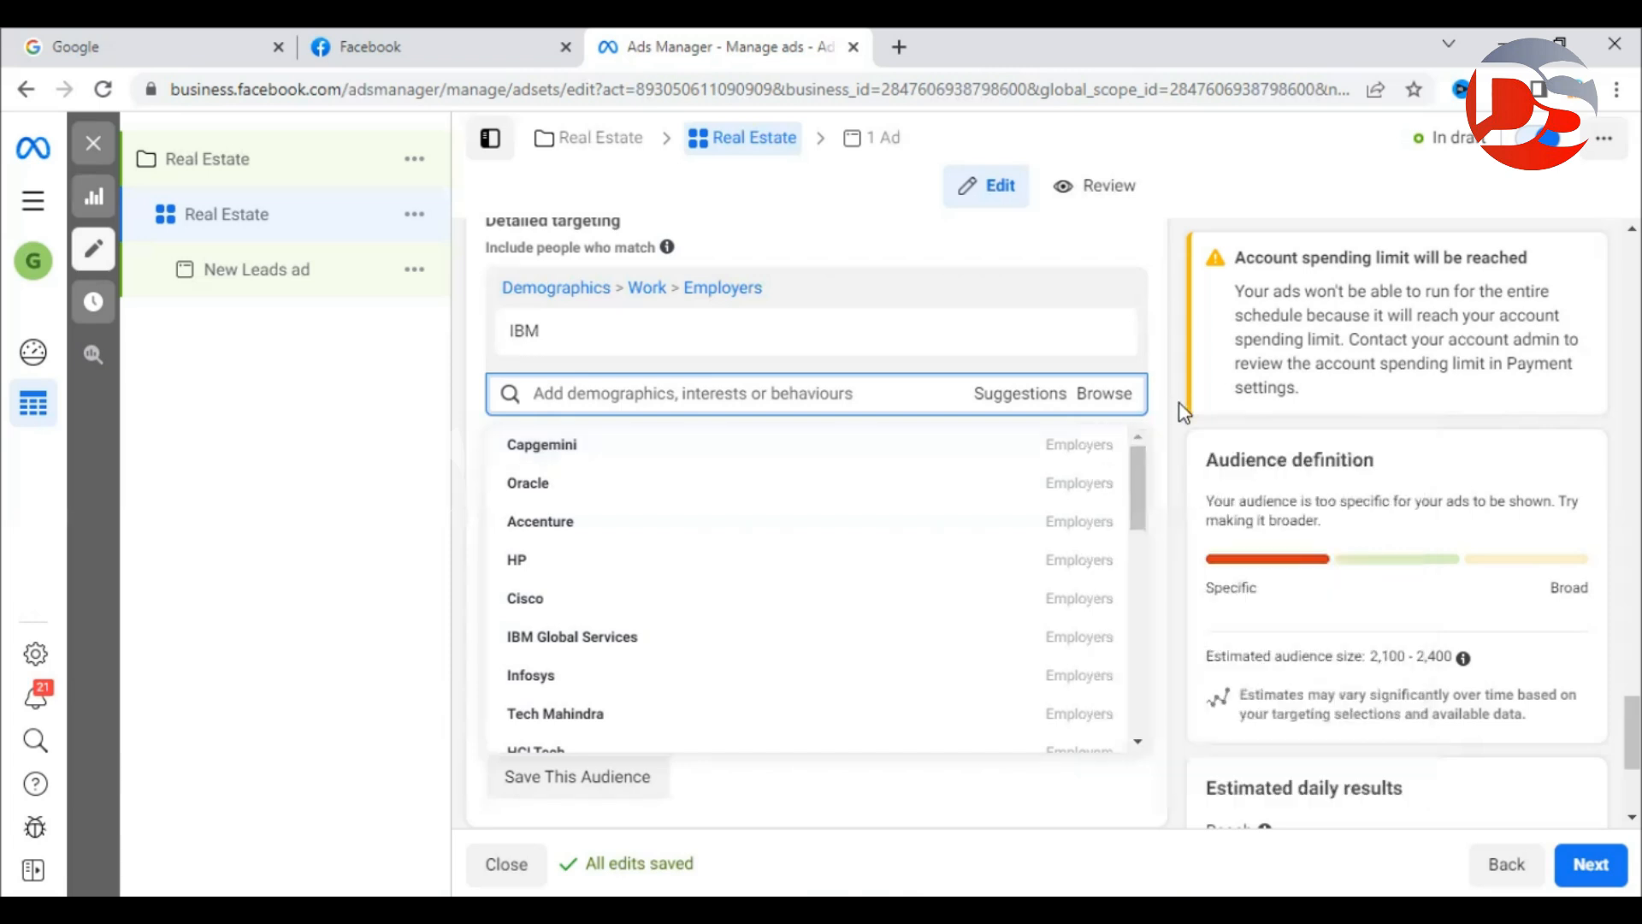
pyautogui.click(568, 446)
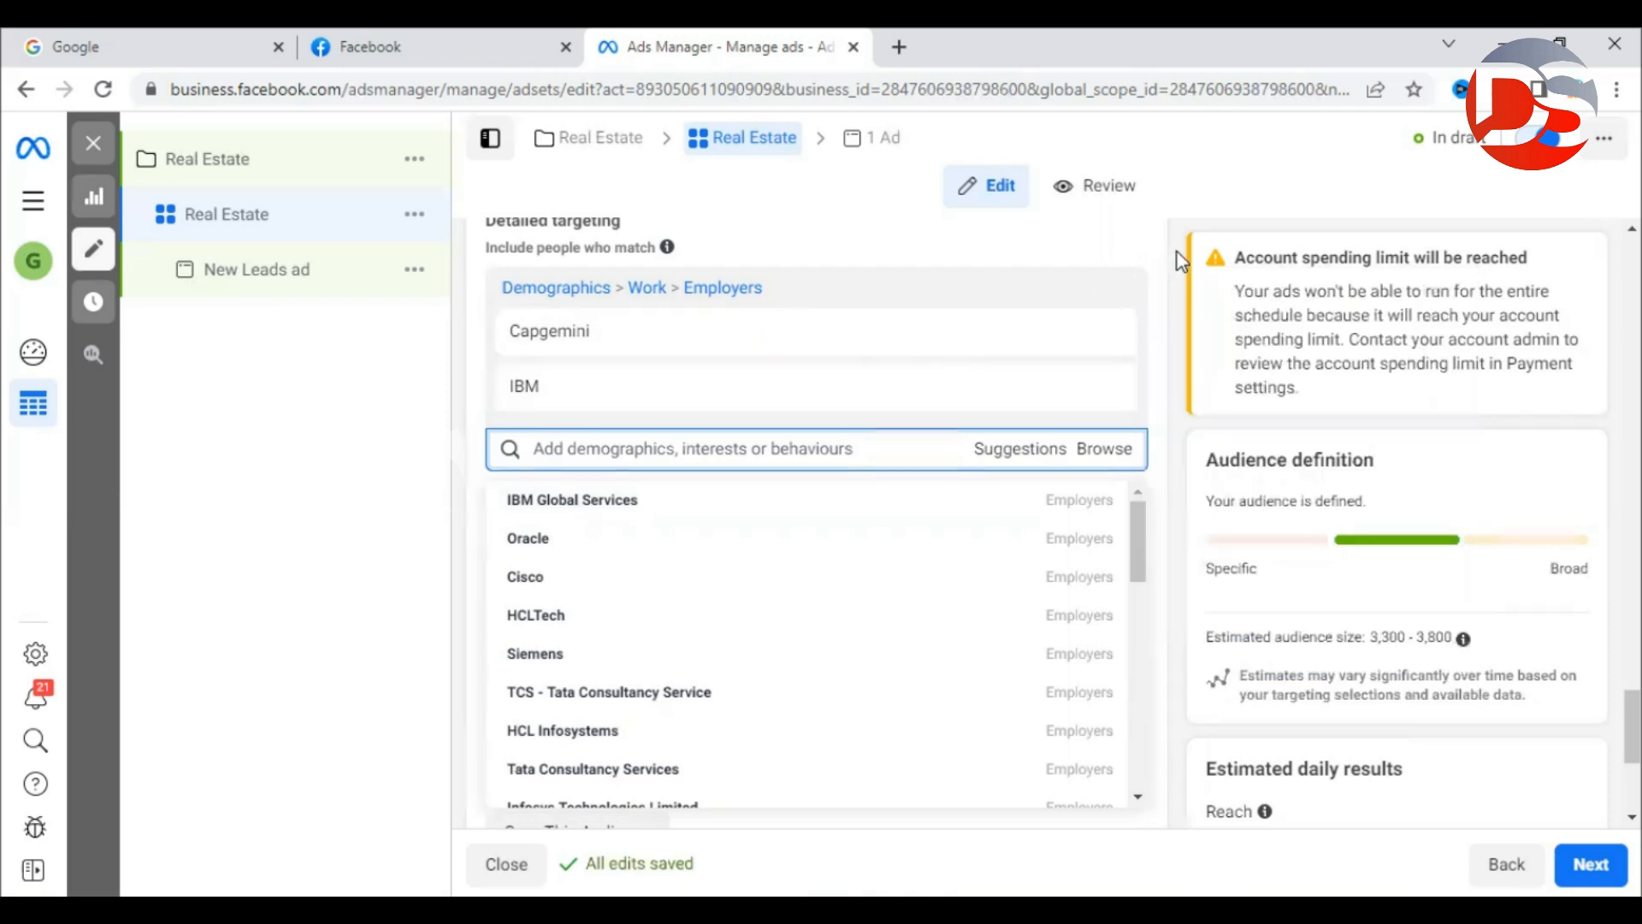
# Close the suggestions and check the estimated audience of 3,300–3,800.
pyautogui.click(1180, 261)
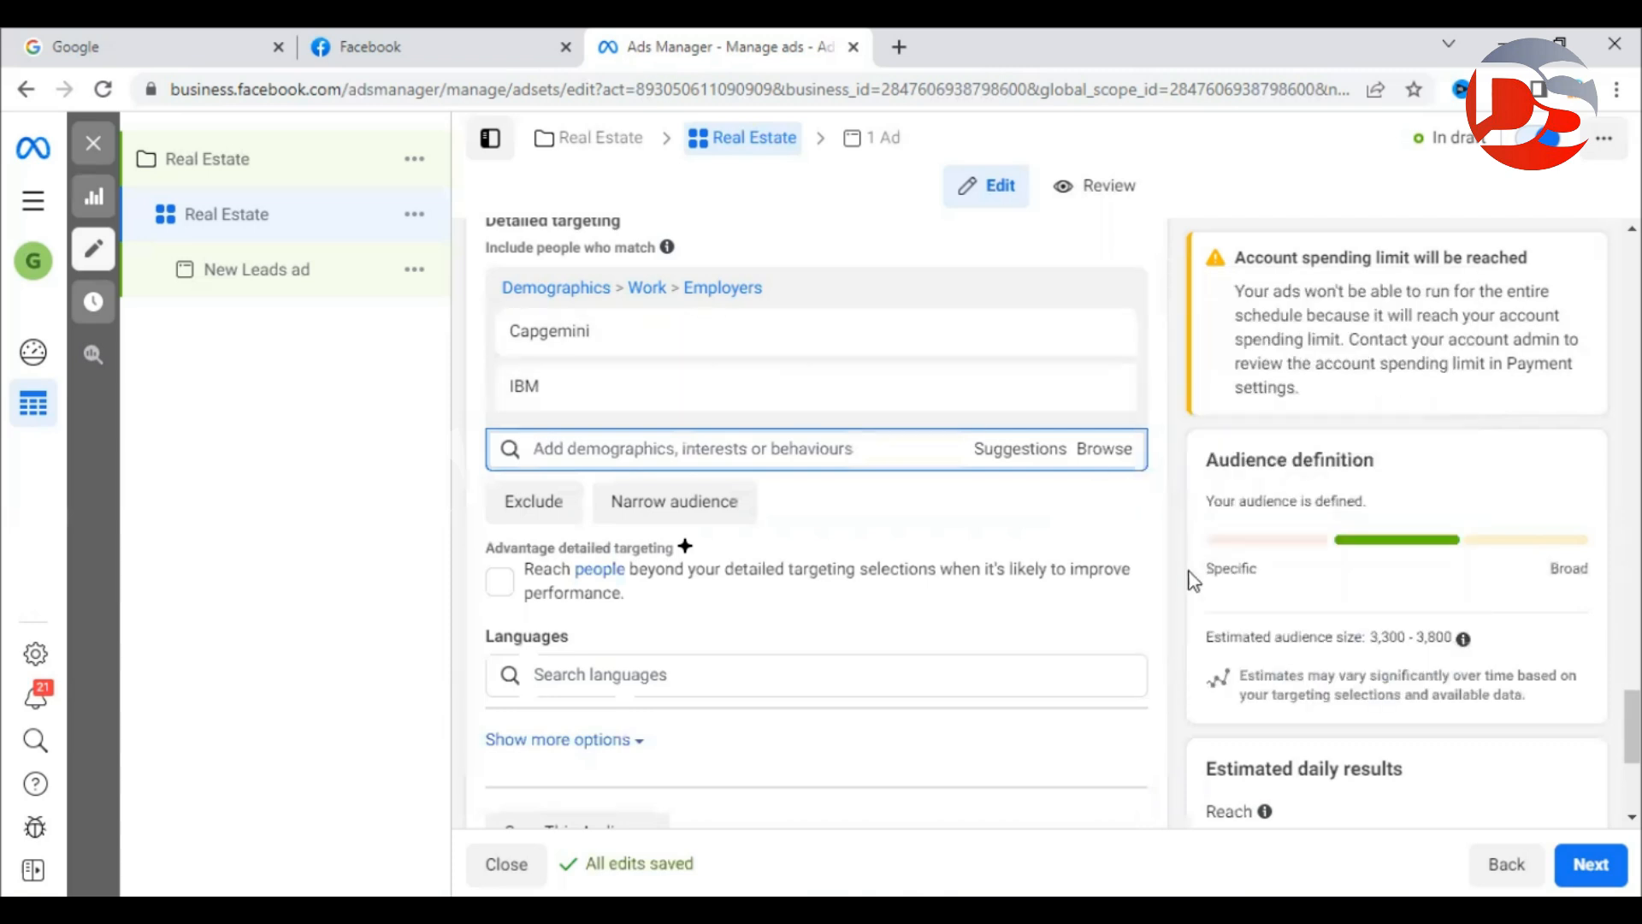
pyautogui.moveTo(1210, 637); pyautogui.dragTo(1465, 652)
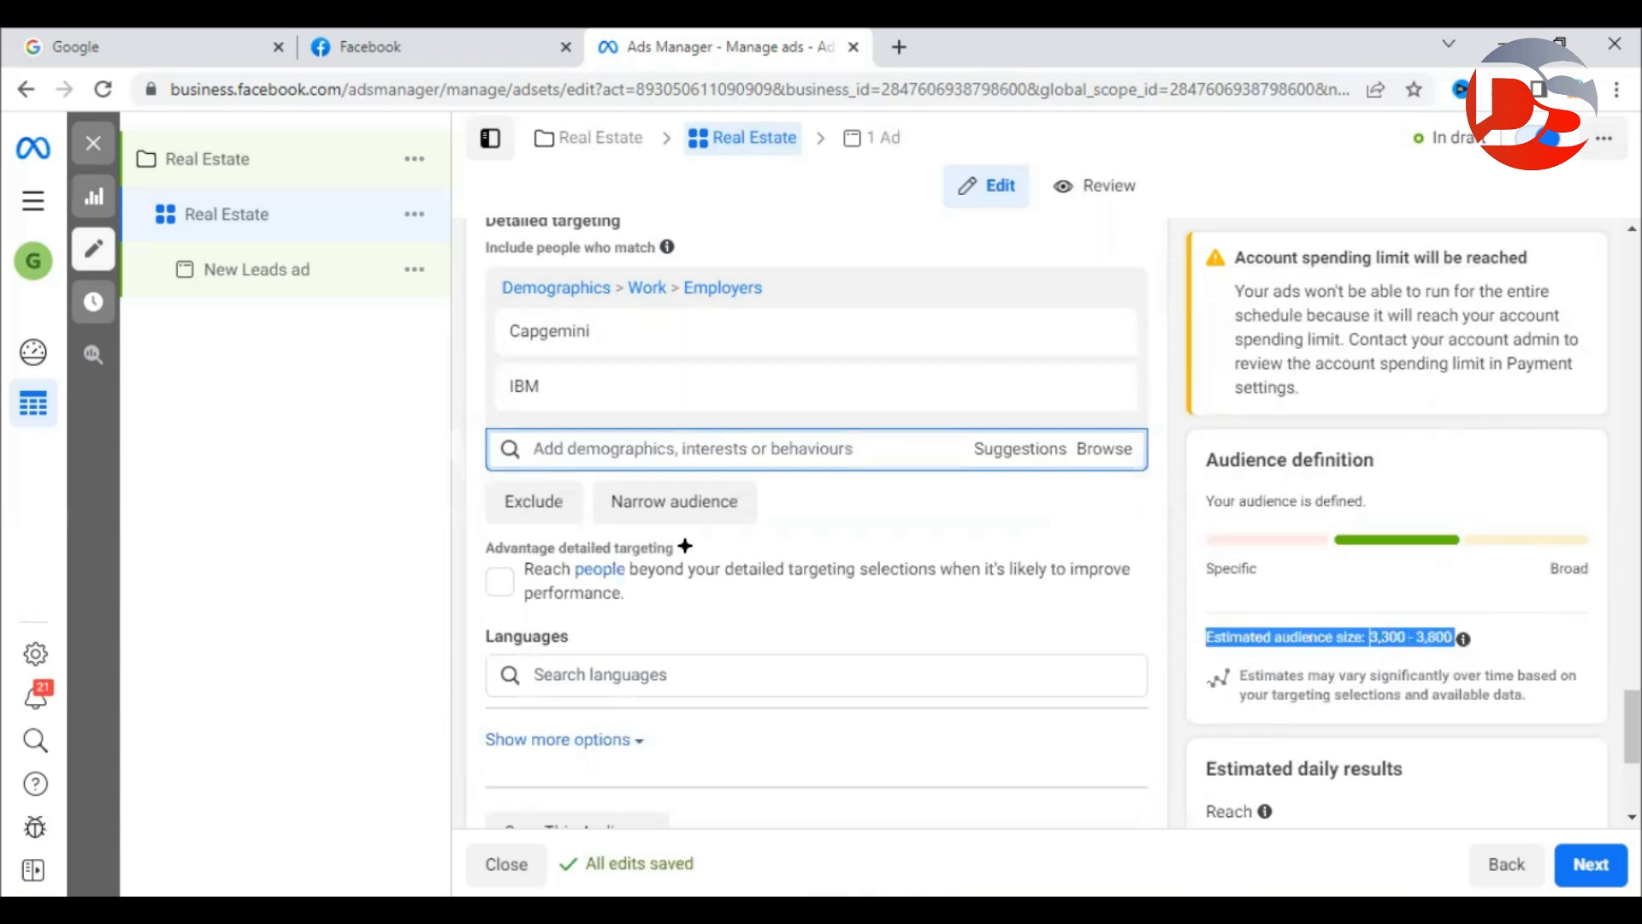
pyautogui.click(1544, 641)
pyautogui.moveTo(1370, 638); pyautogui.dragTo(1451, 638)
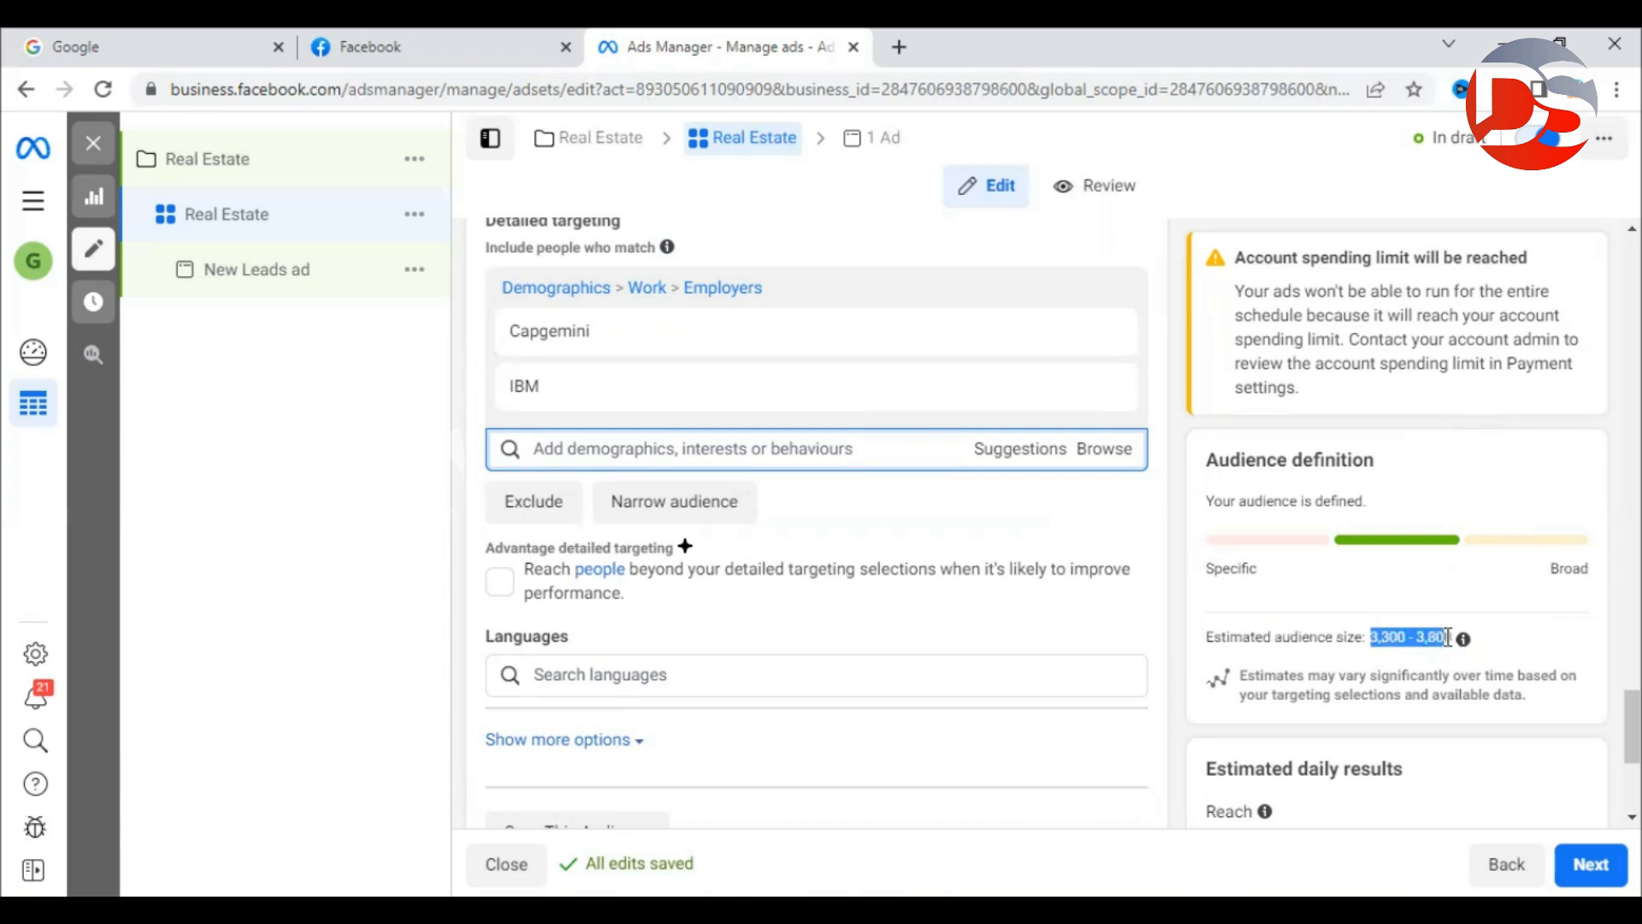
pyautogui.click(1564, 634)
pyautogui.scroll(4, 1127, 499)
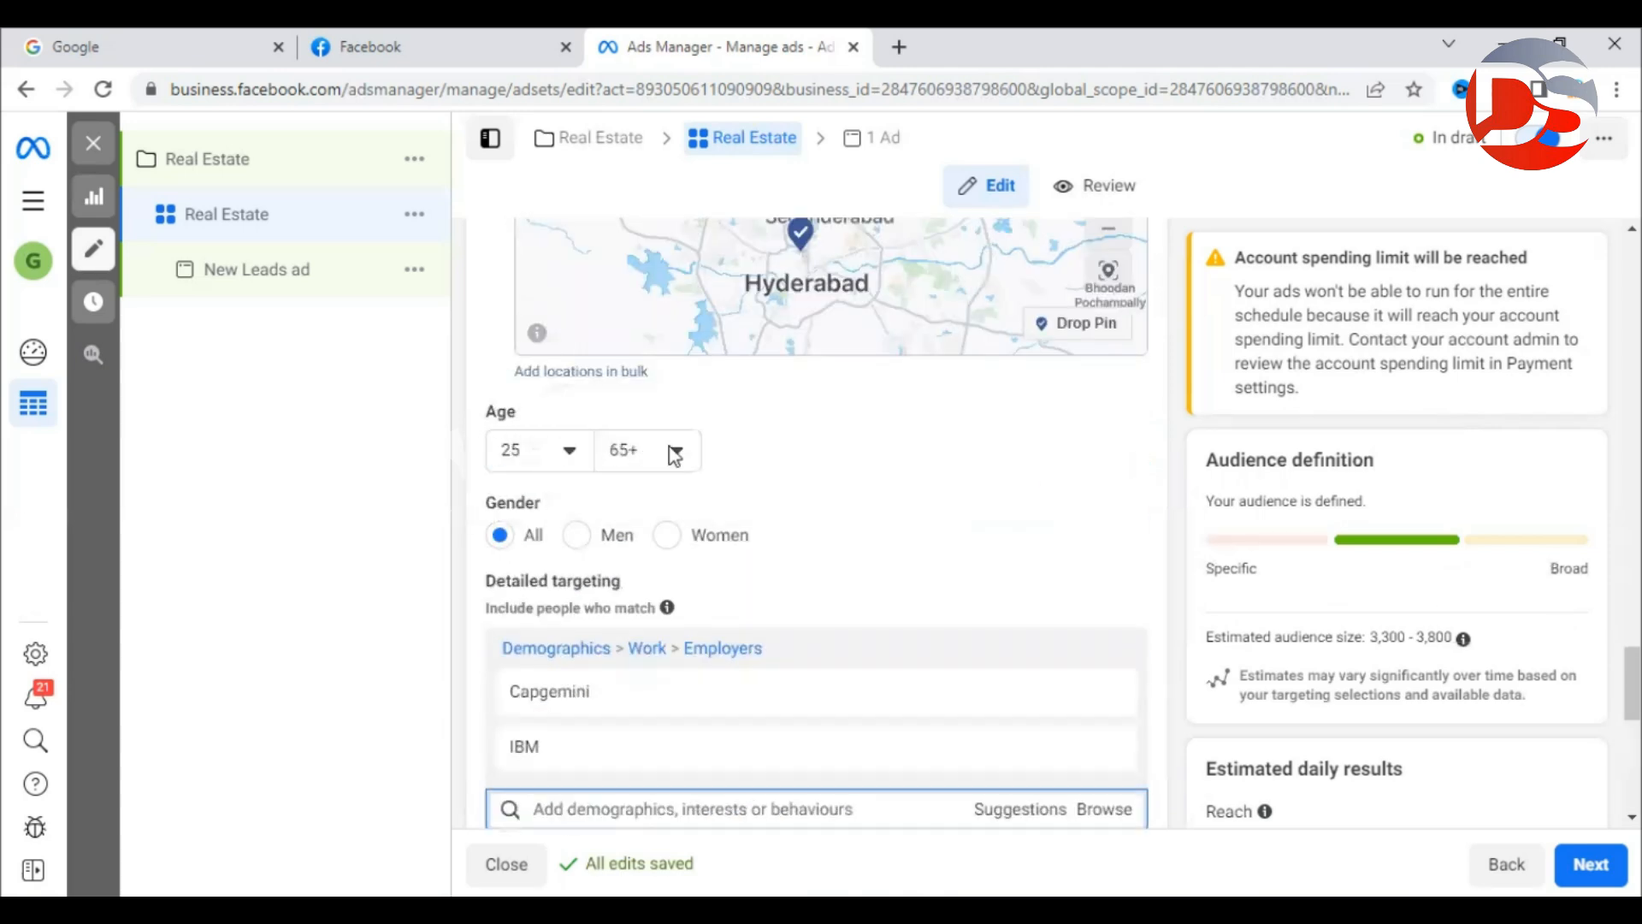
pyautogui.scroll(-4, 956, 488)
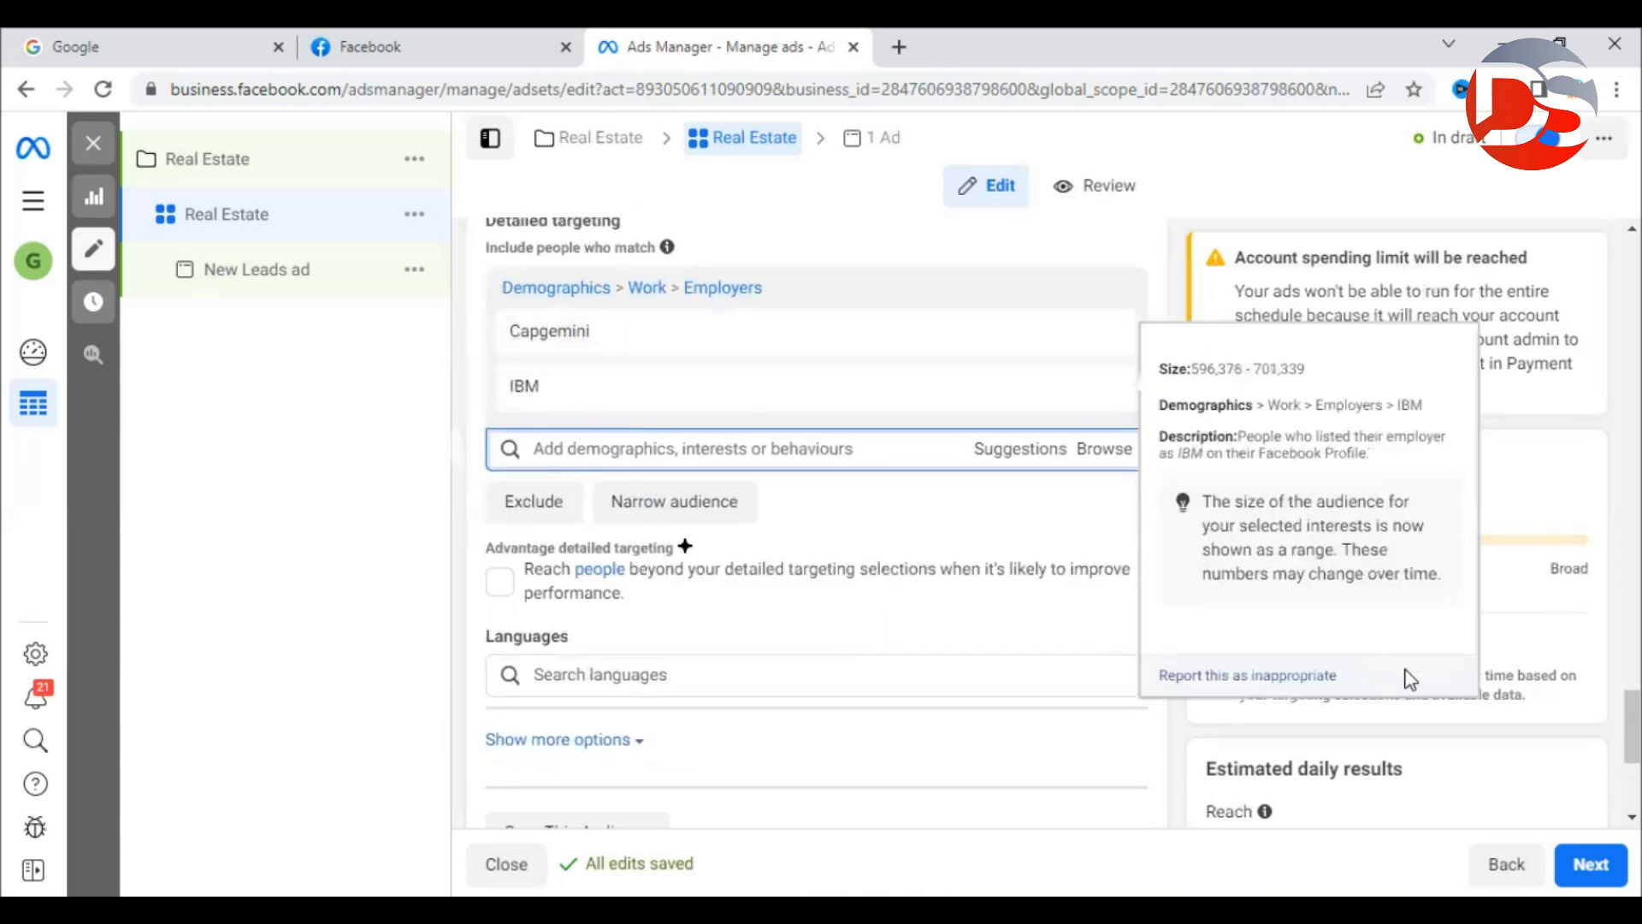
pyautogui.scroll(-3, 1111, 565)
pyautogui.scroll(1, 1038, 513)
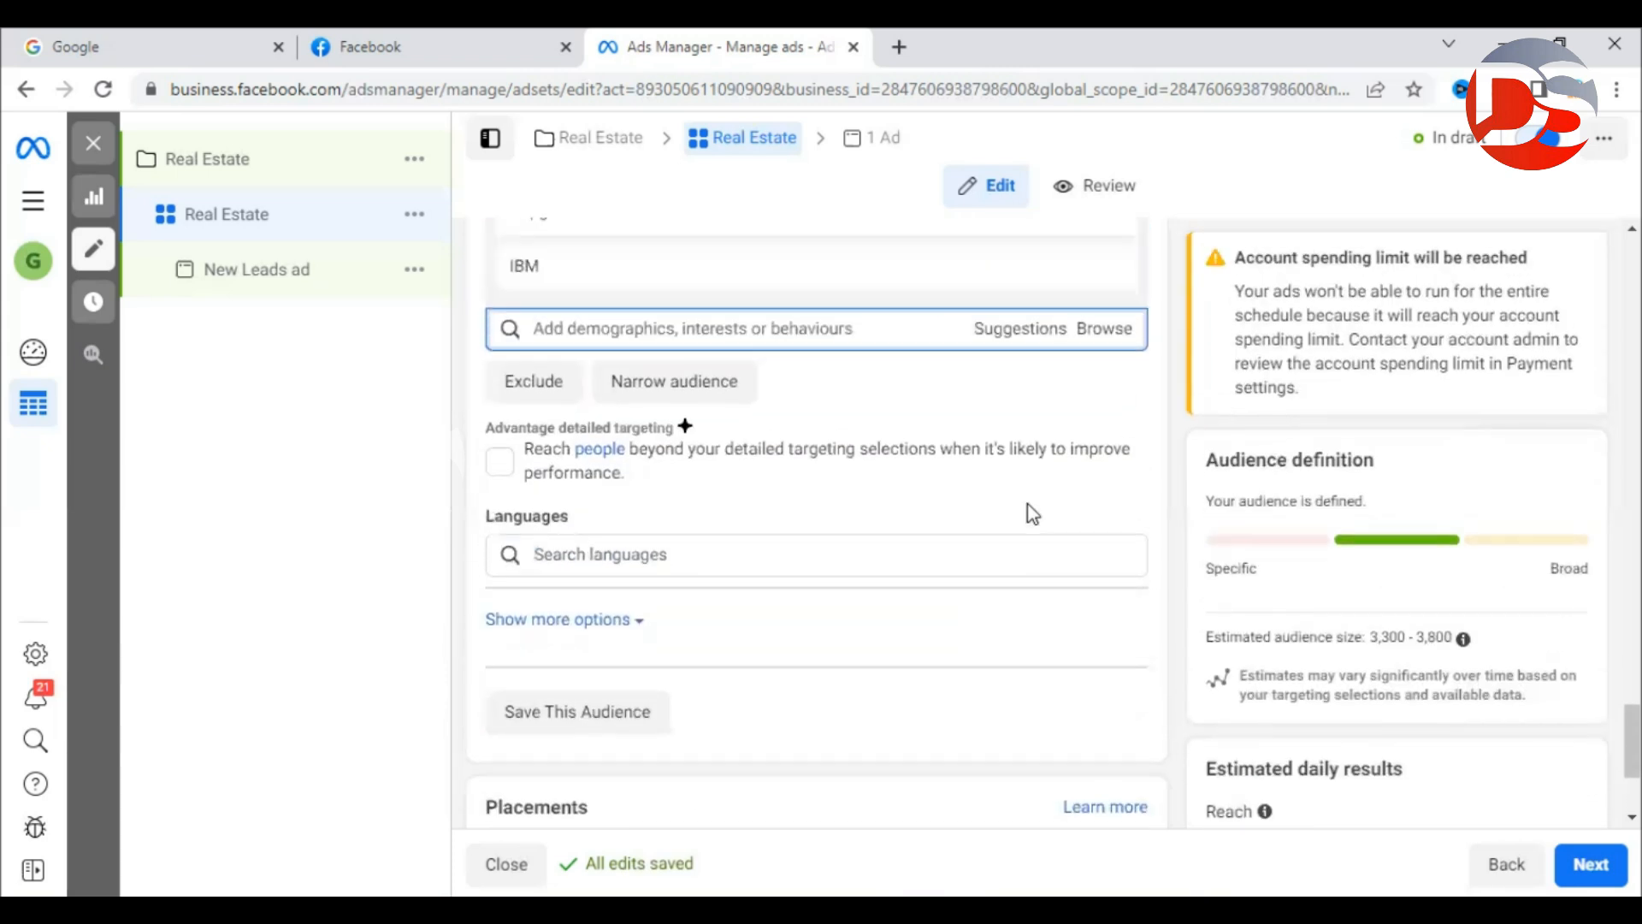
pyautogui.click(996, 342)
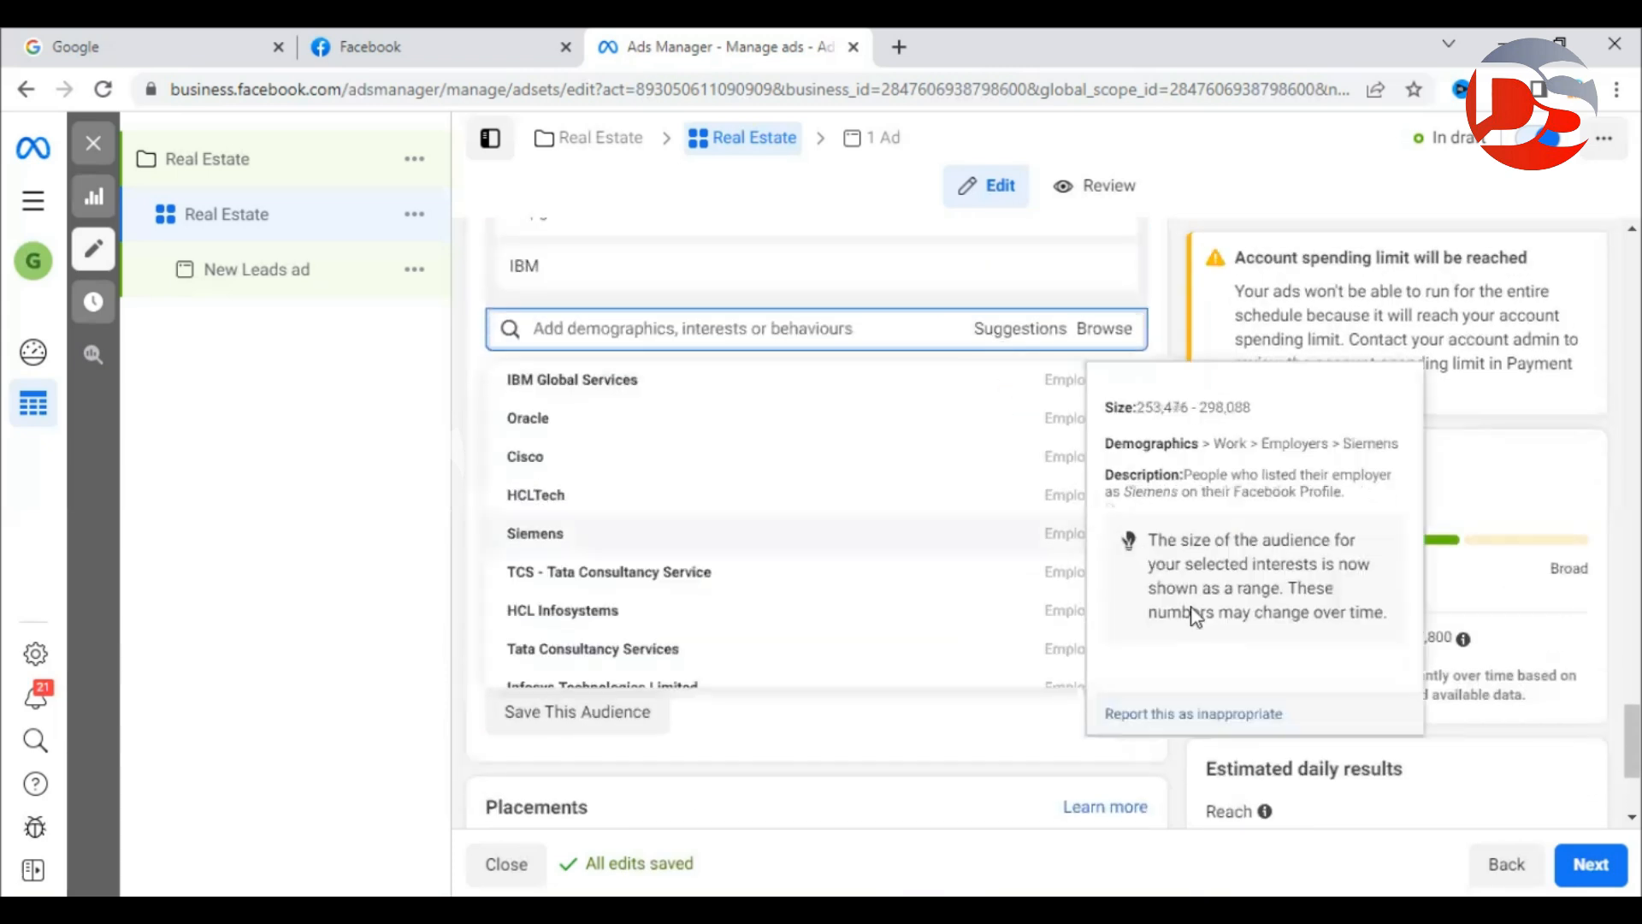
# Add Oracle, Cisco and TCS - Tata Consultancy Service as targeted employers.
pyautogui.moveTo(1358, 636); pyautogui.dragTo(1447, 642)
pyautogui.click(1358, 636)
pyautogui.click(1369, 656)
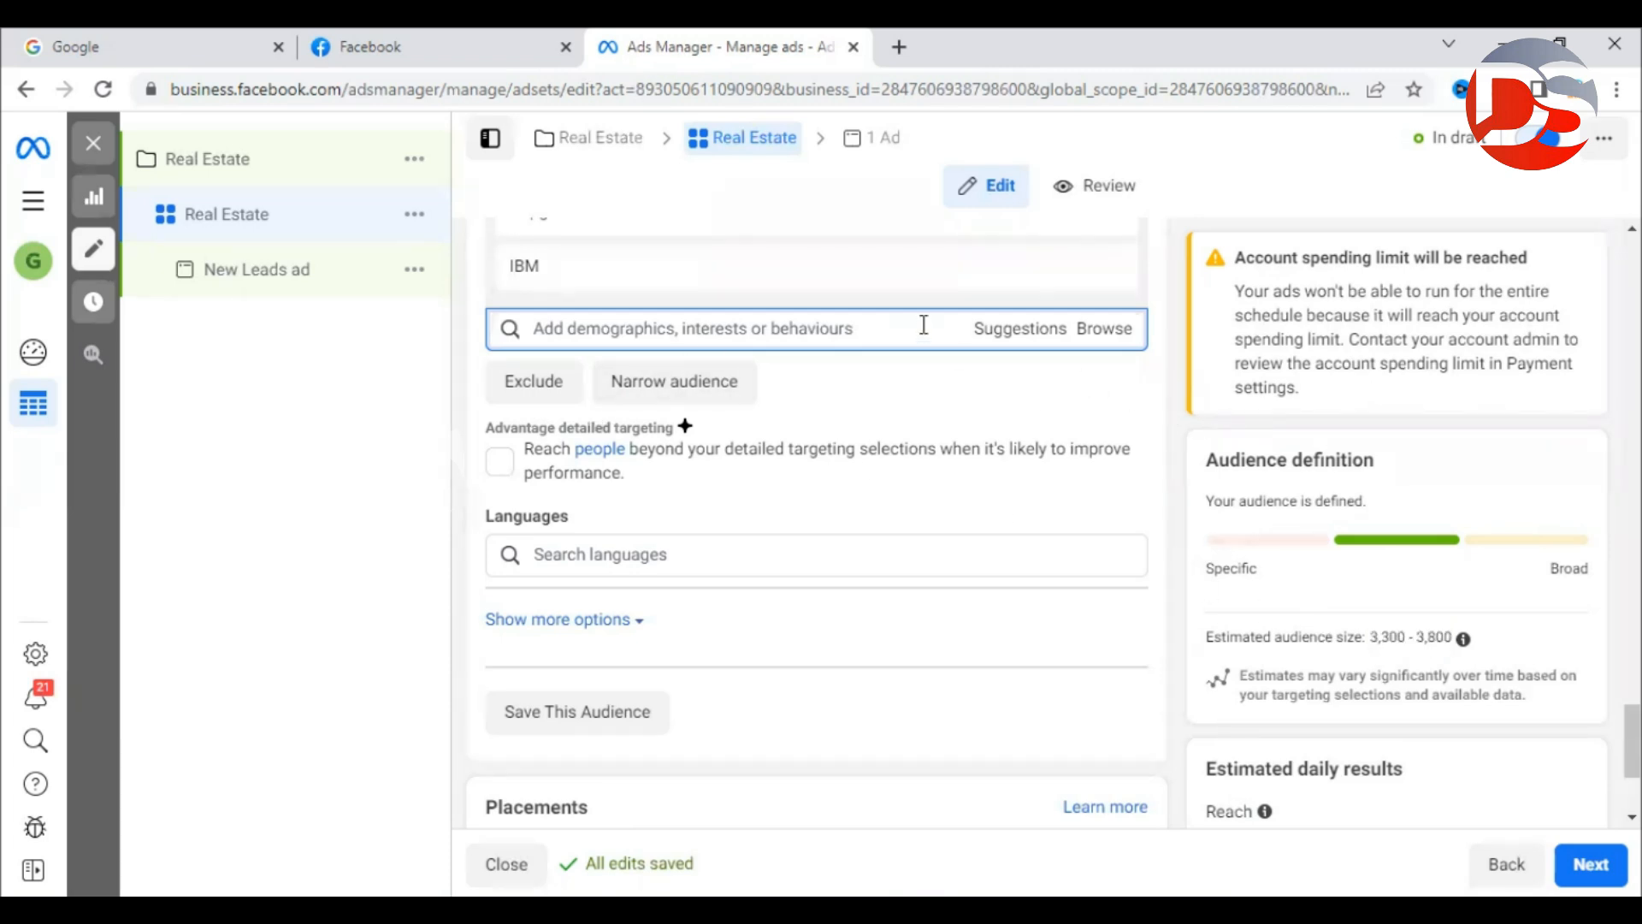
pyautogui.click(1013, 335)
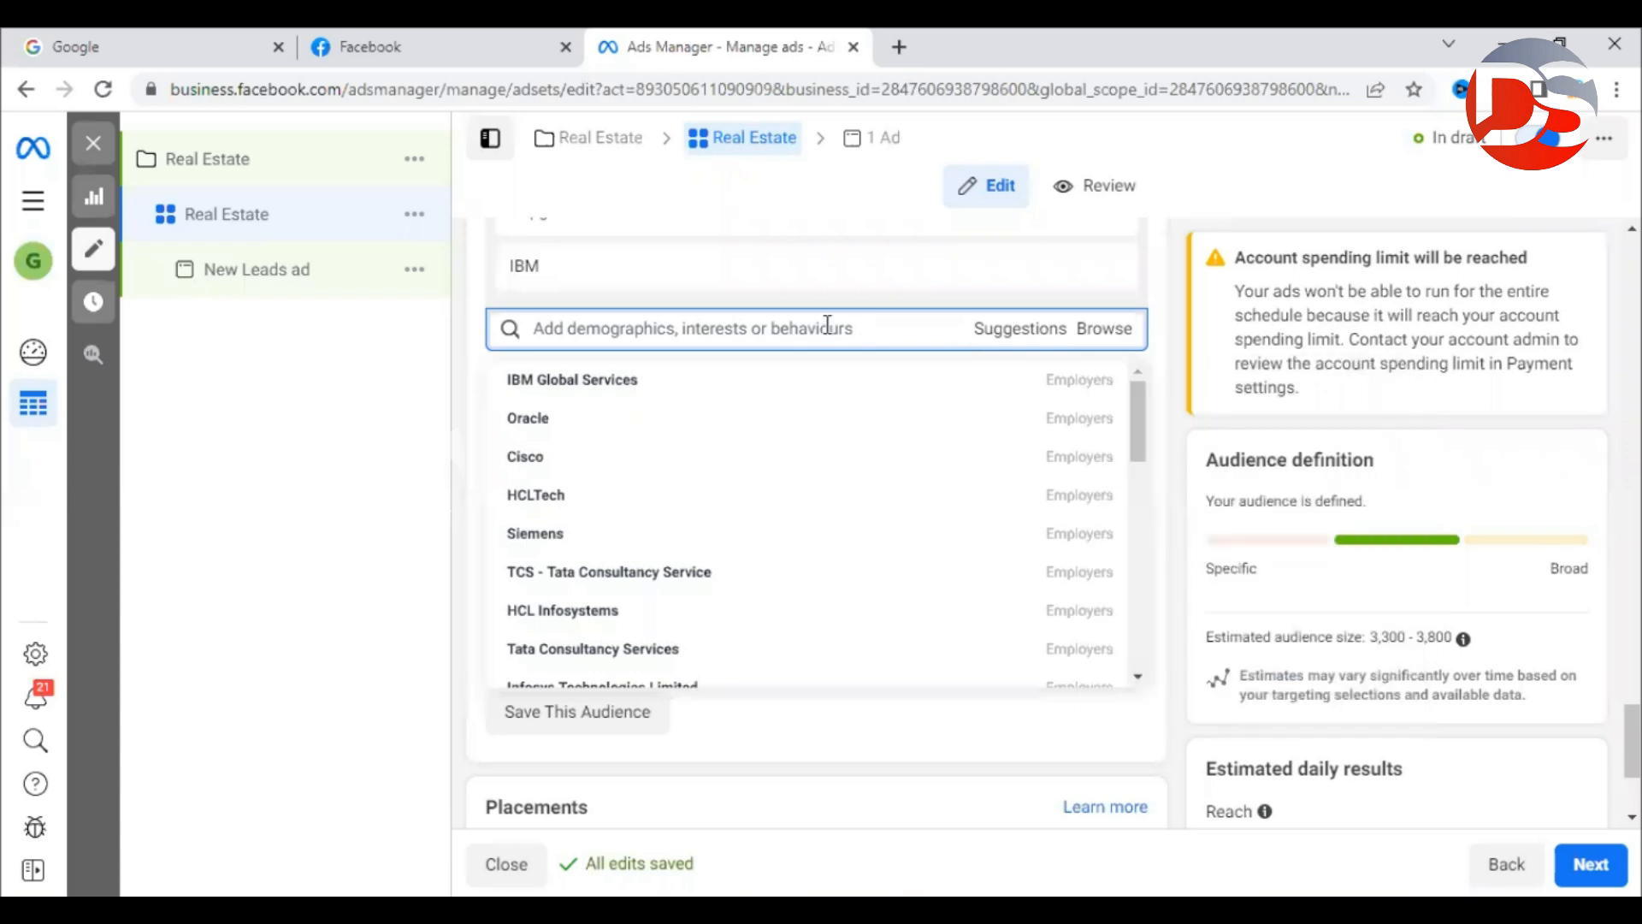
pyautogui.moveTo(540, 428)
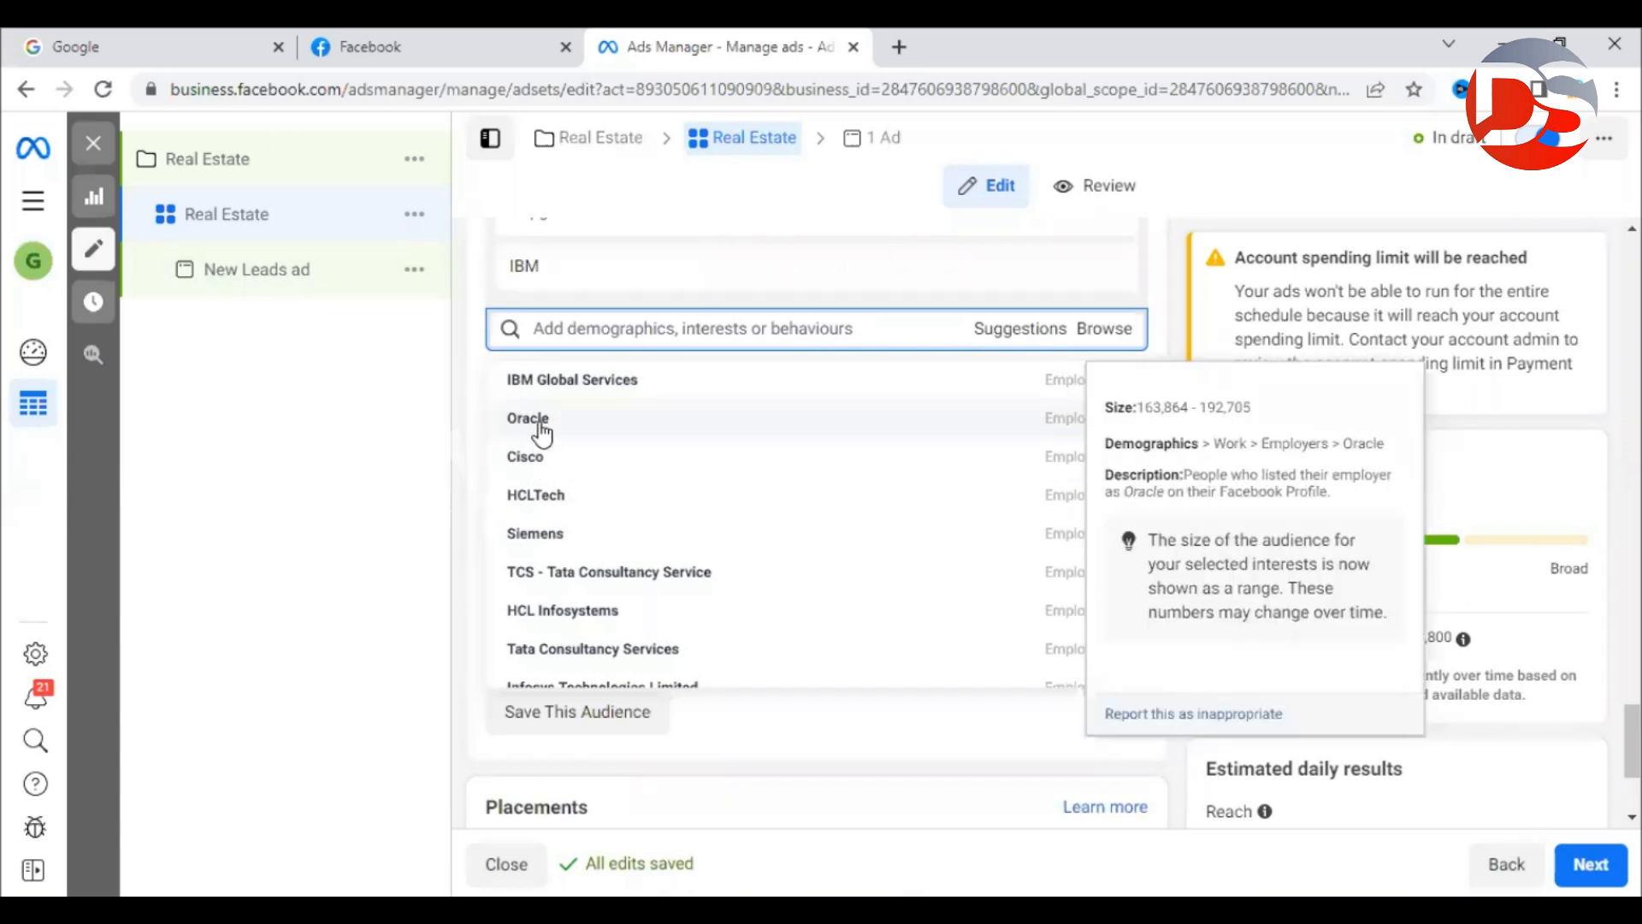
pyautogui.click(540, 432)
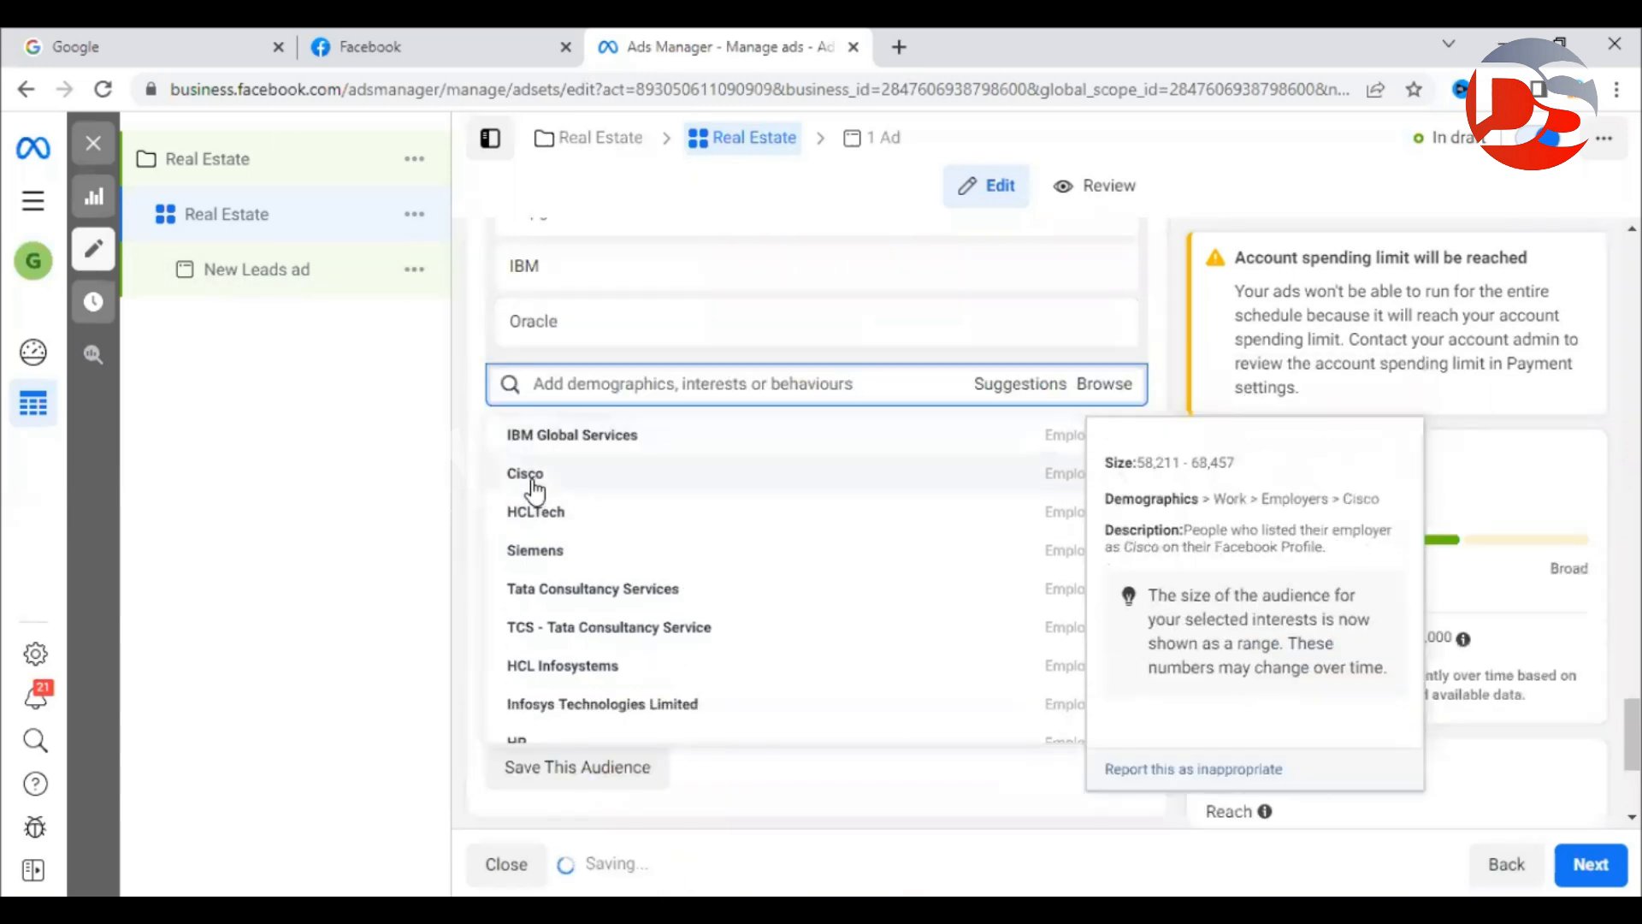
pyautogui.click(534, 477)
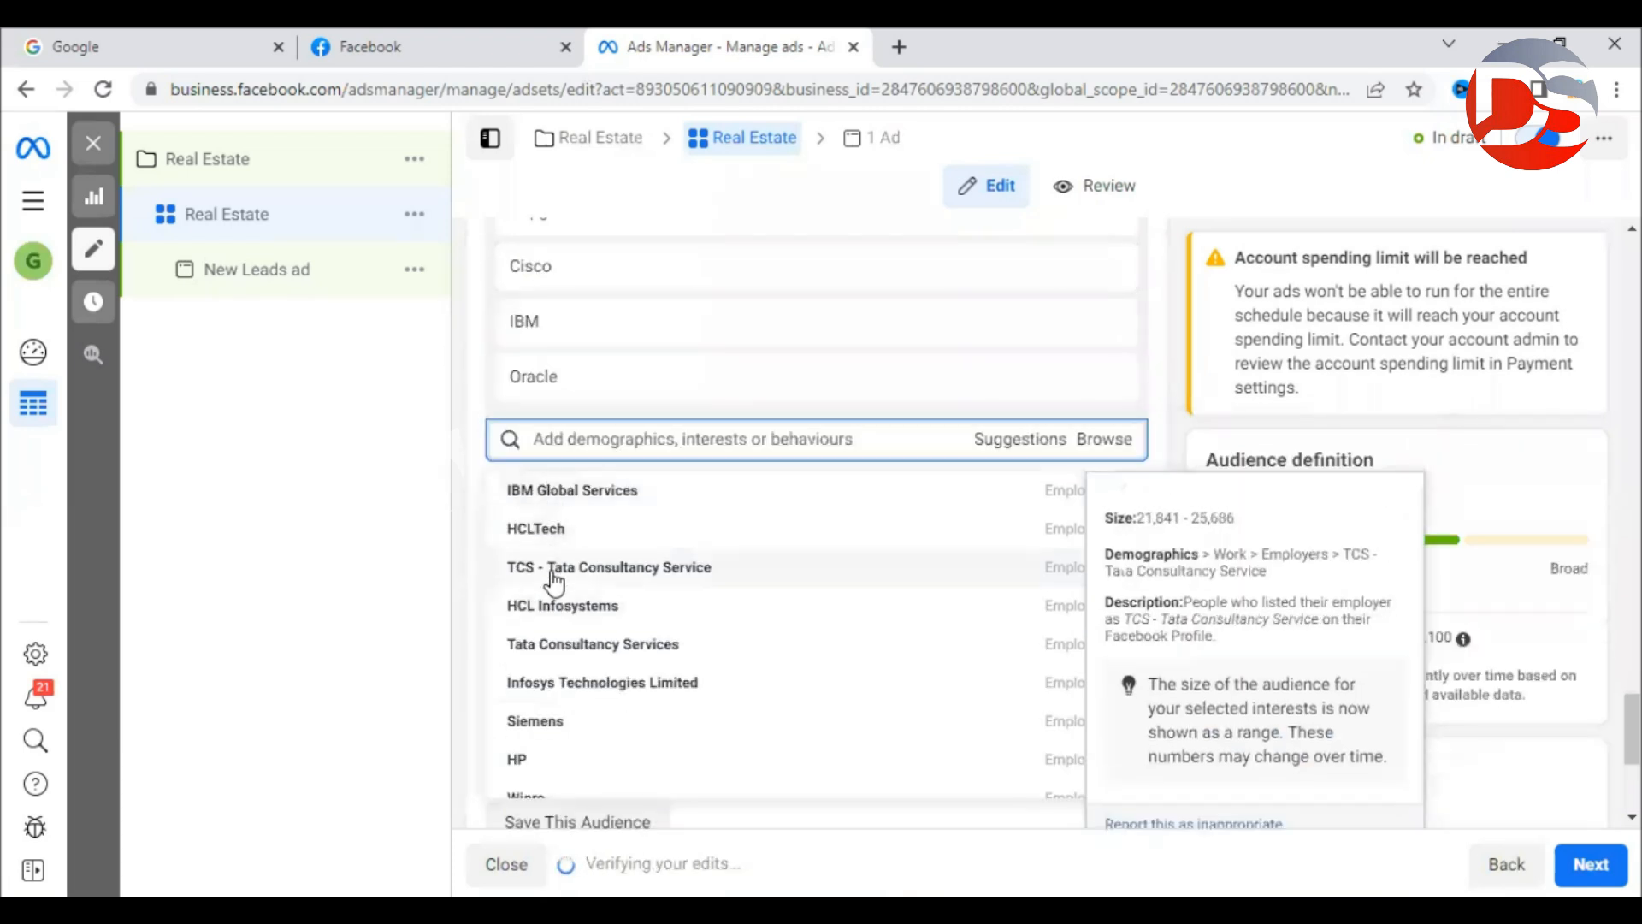
pyautogui.click(554, 573)
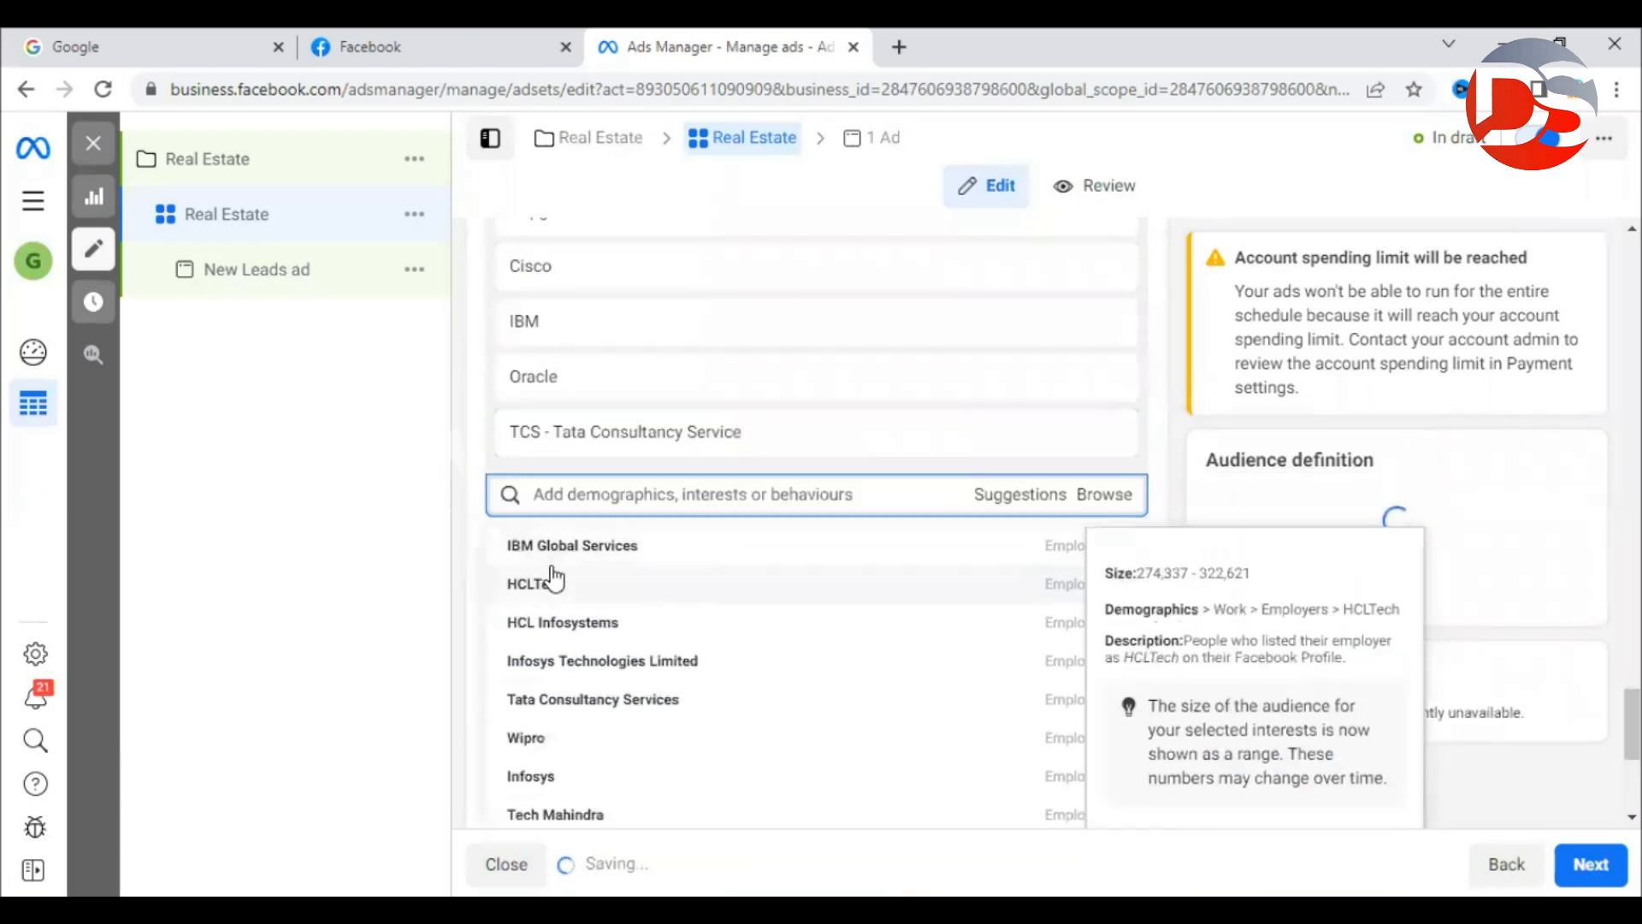
# Add Infosys Technologies Limited, Infosys and Wipro, bringing the audience to 19,500–23,000.
pyautogui.click(555, 669)
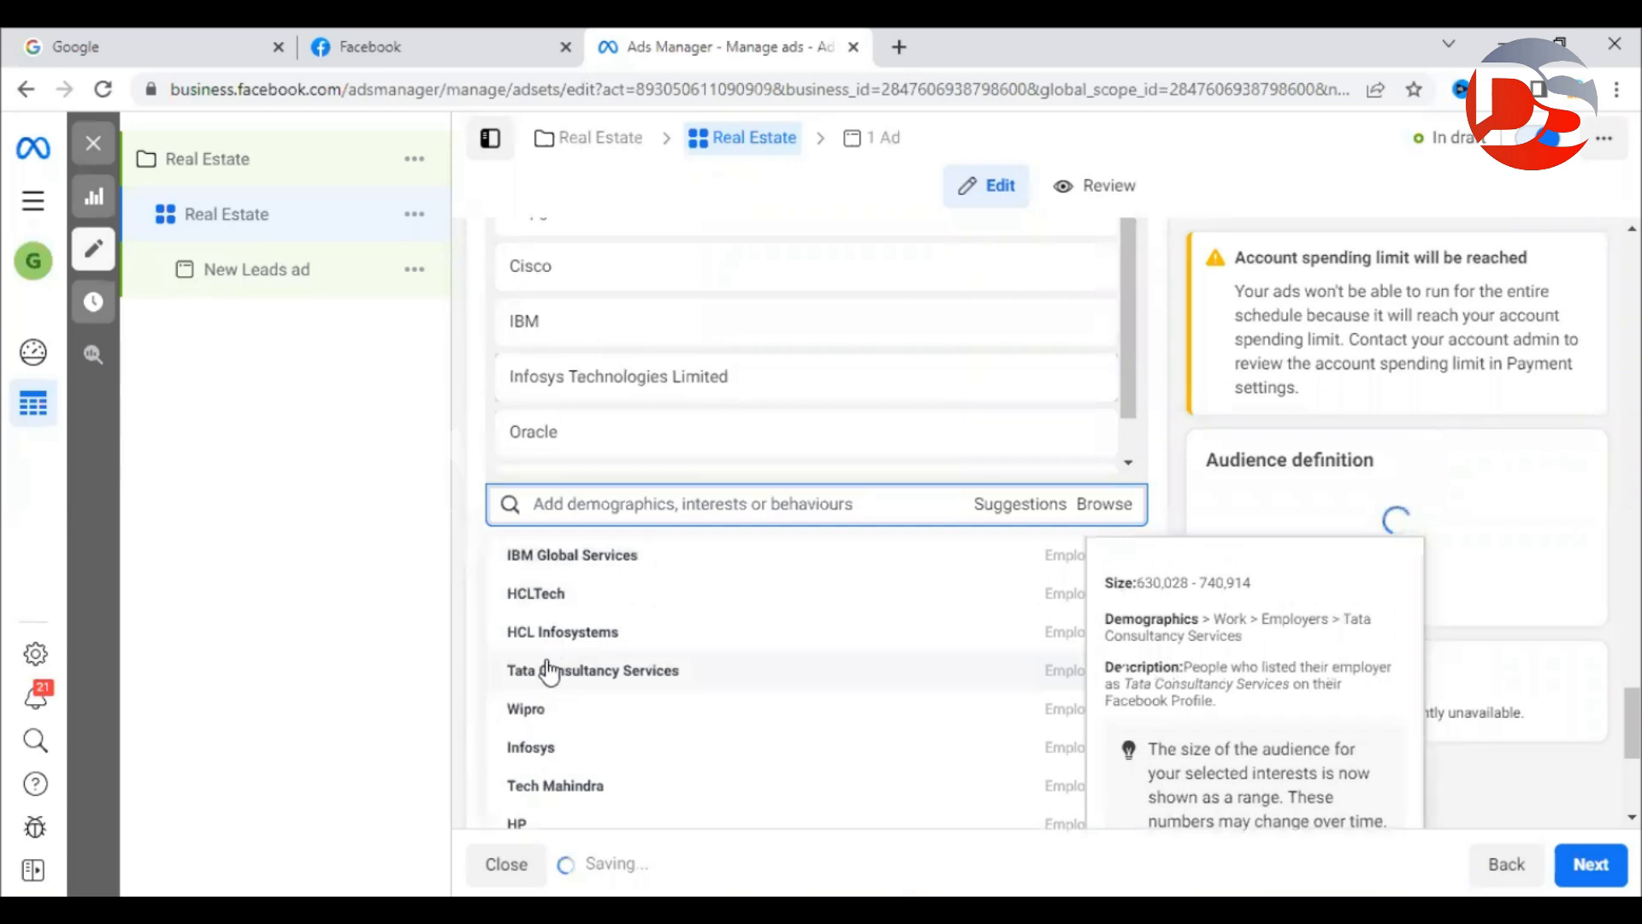
pyautogui.click(535, 749)
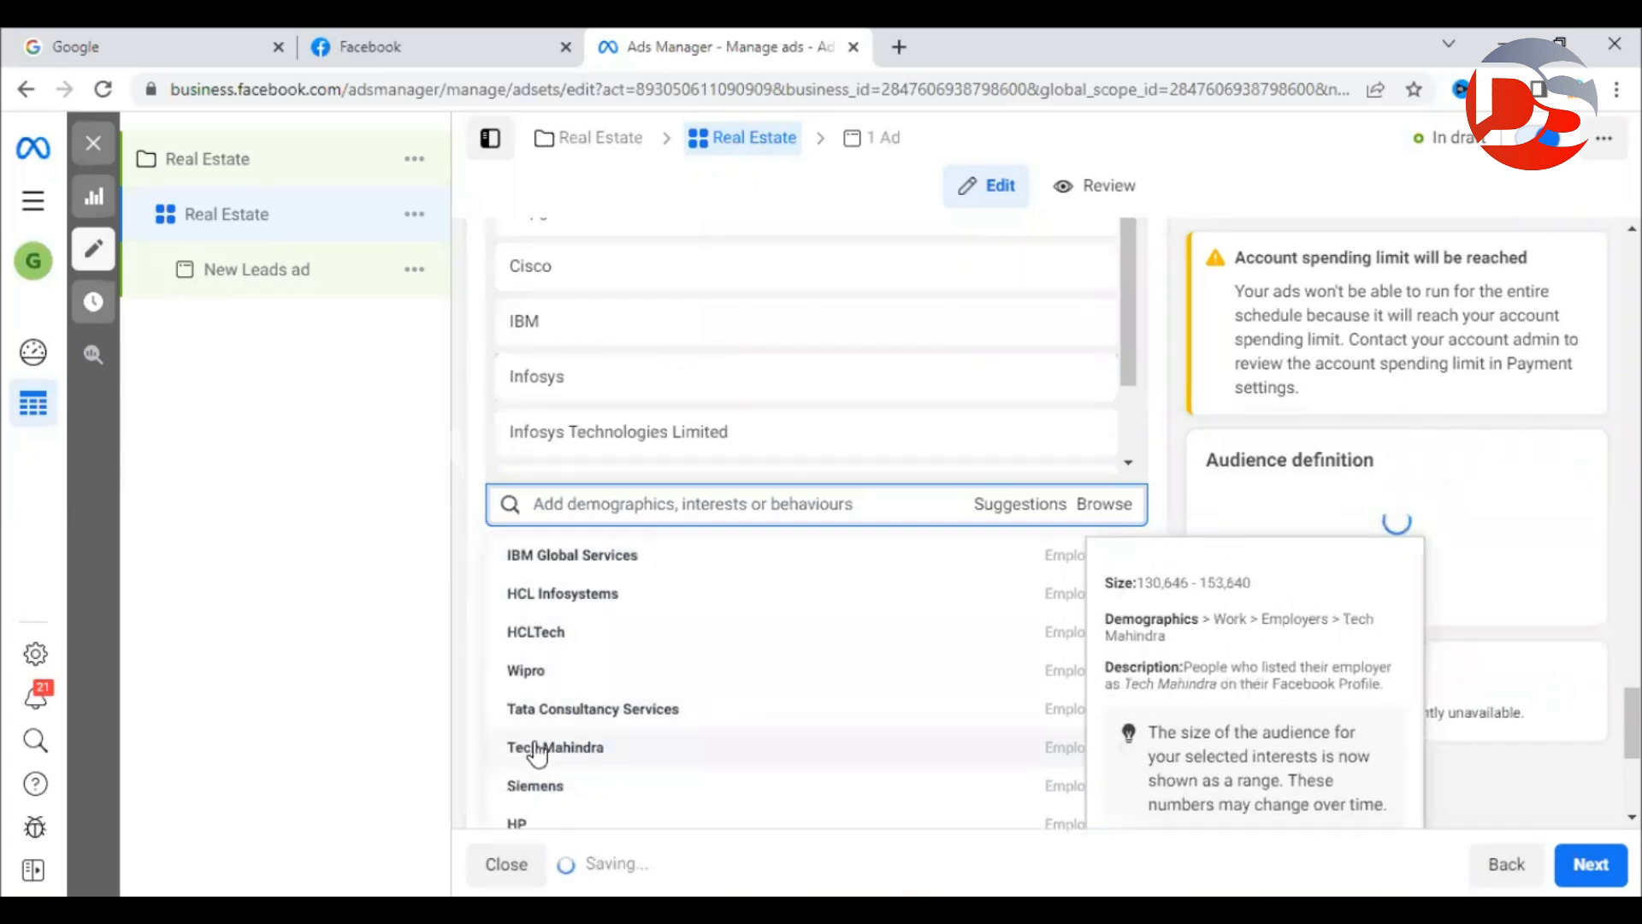
pyautogui.click(531, 672)
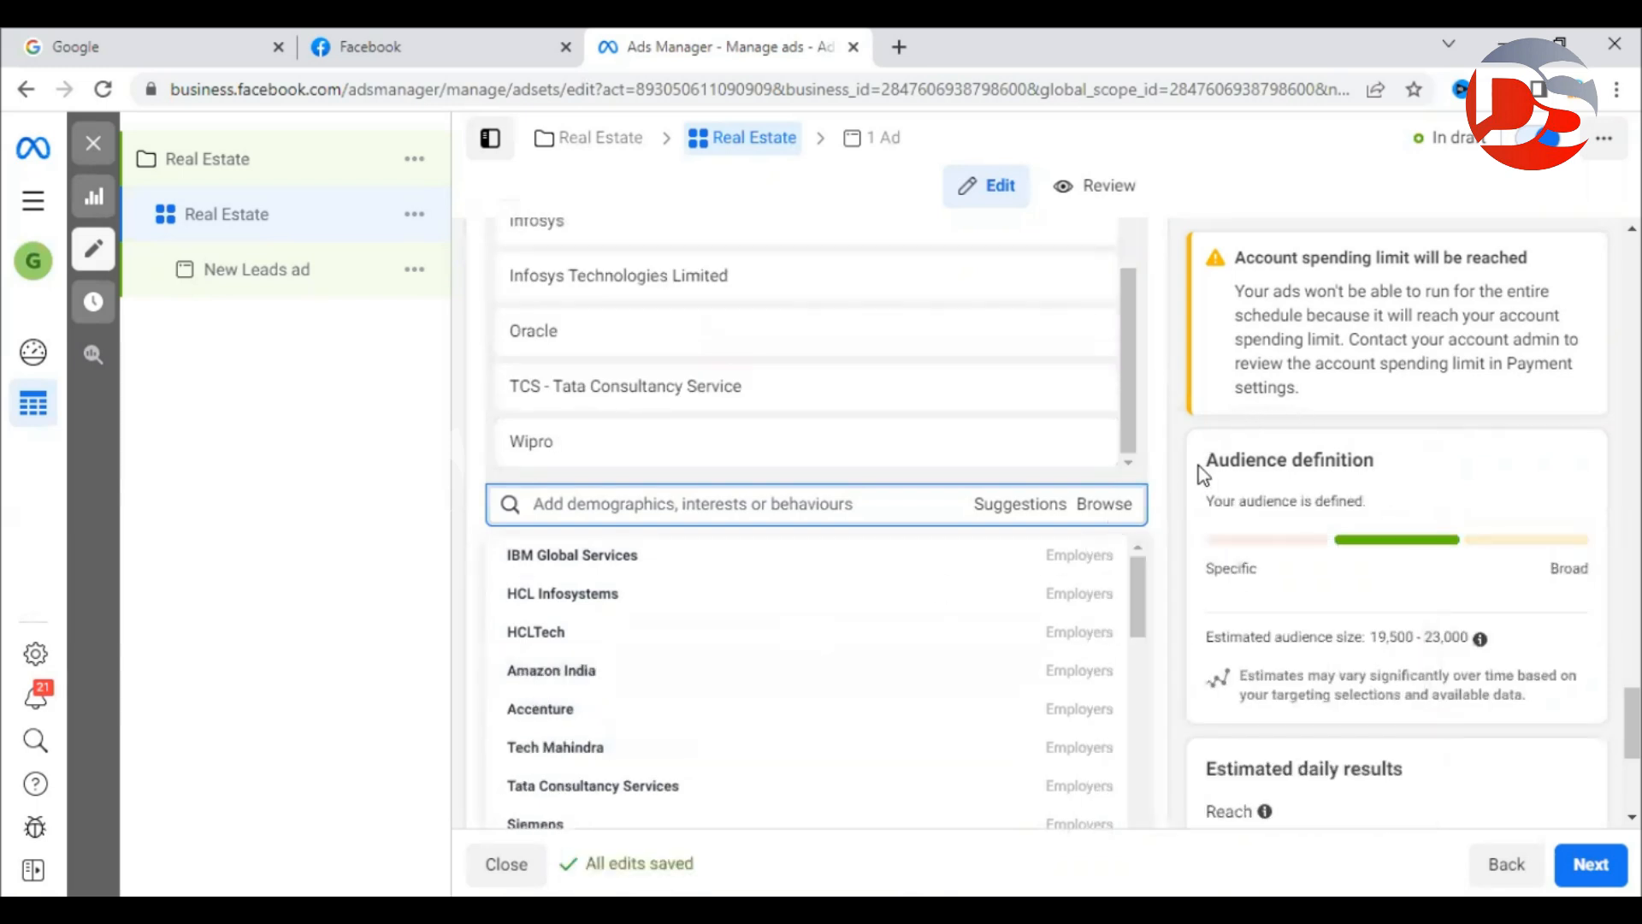
pyautogui.click(1168, 480)
pyautogui.moveTo(1371, 638); pyautogui.dragTo(1472, 643)
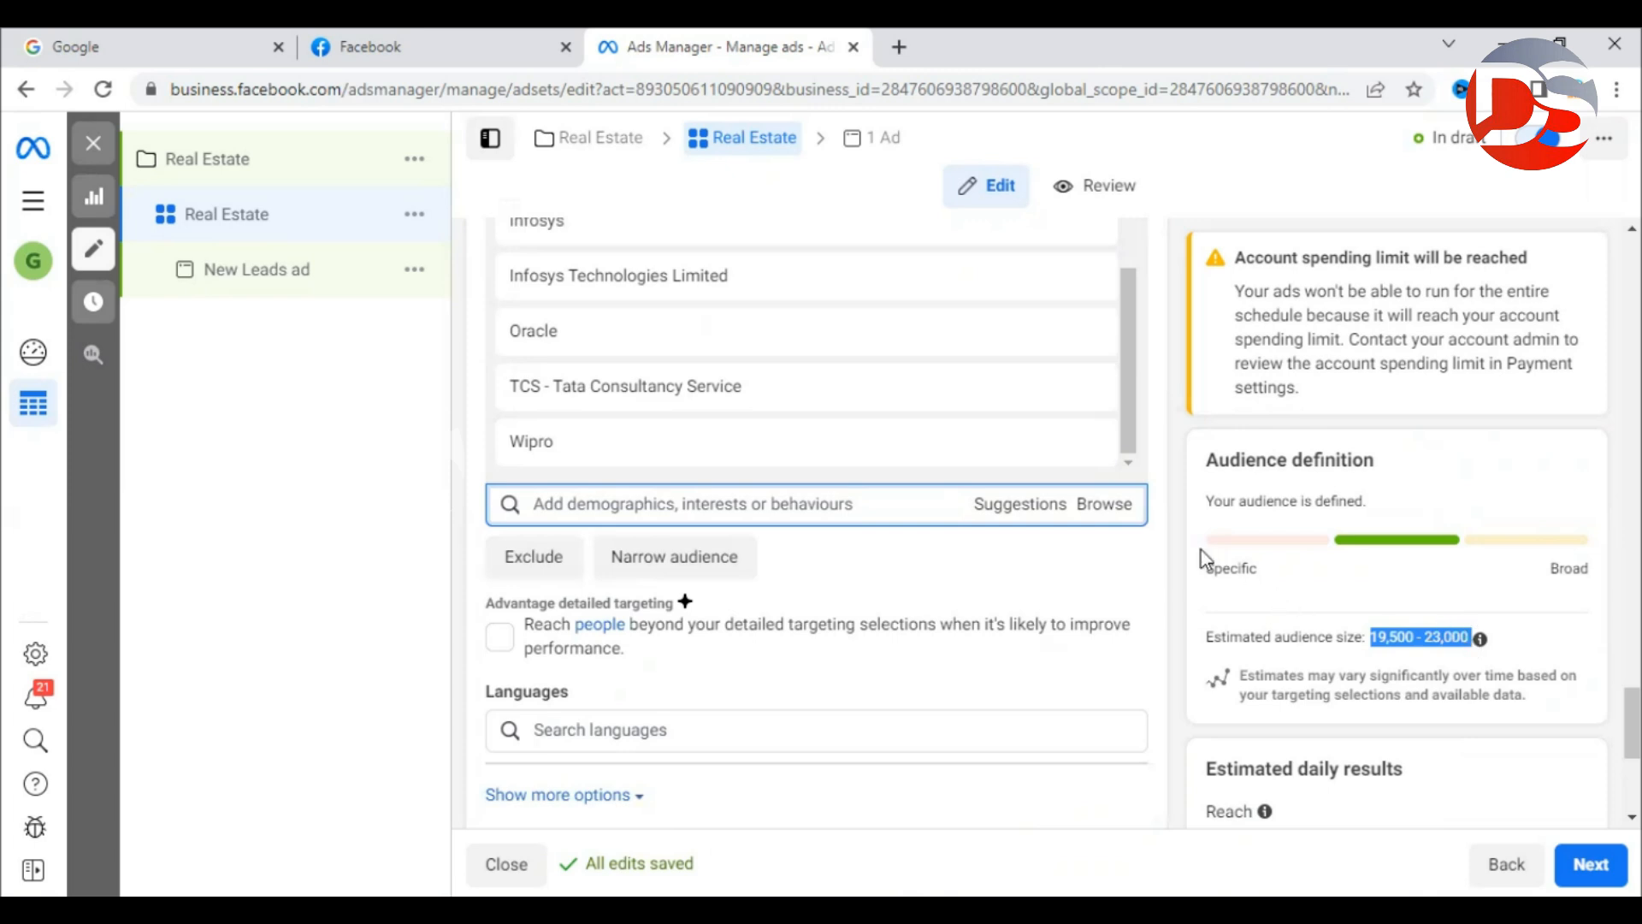
pyautogui.click(1178, 539)
pyautogui.scroll(4, 924, 382)
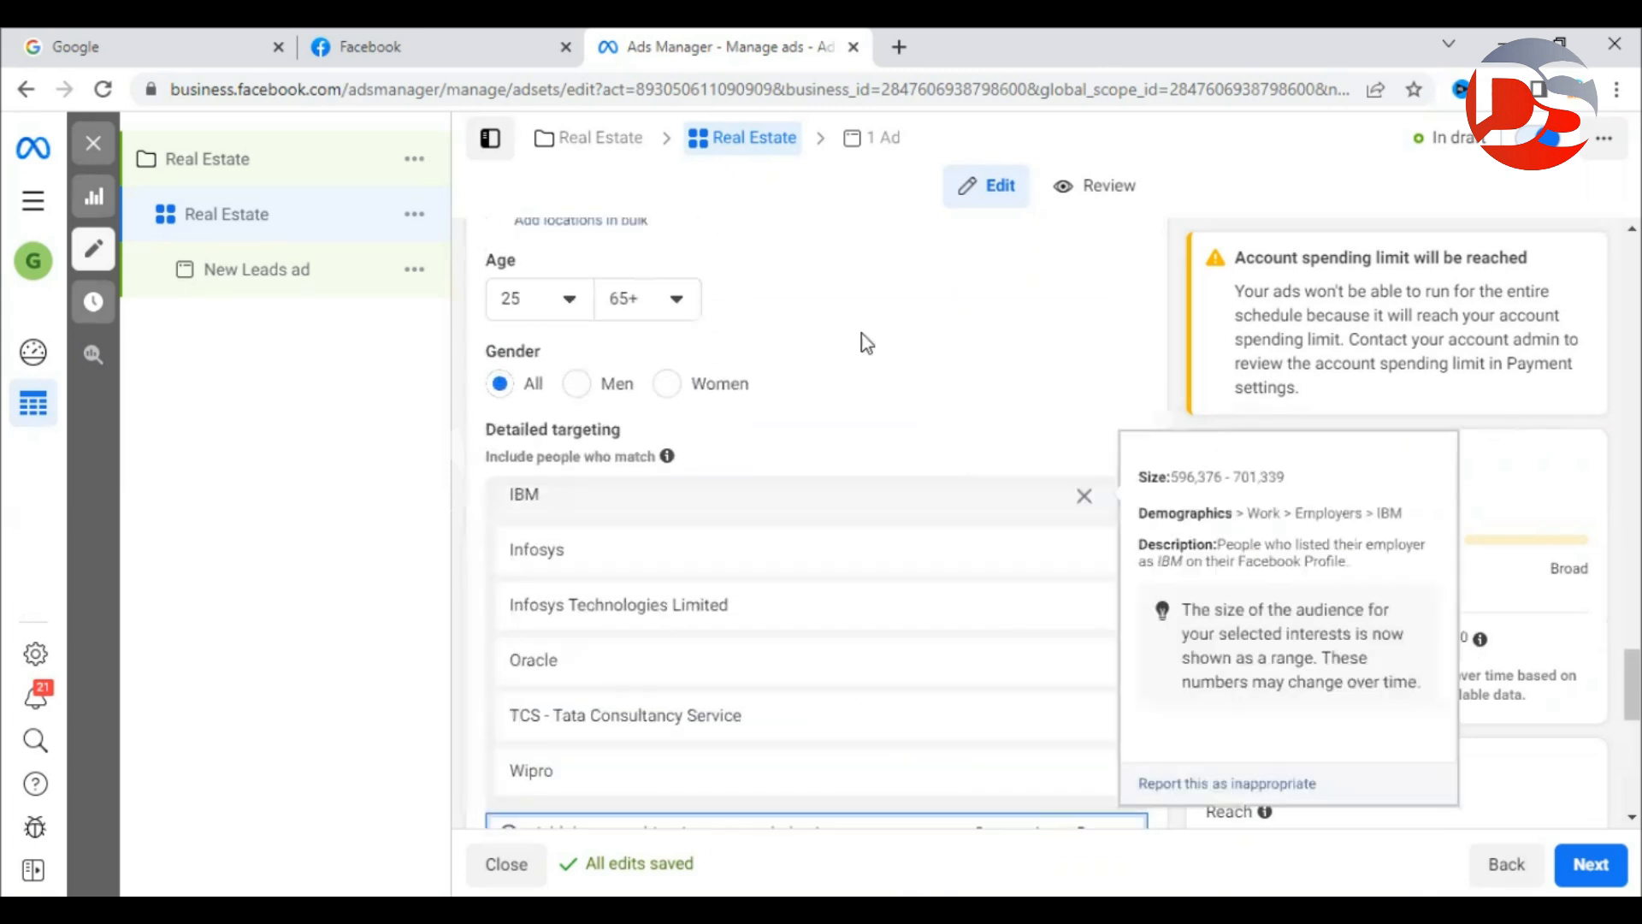
pyautogui.scroll(-3, 794, 562)
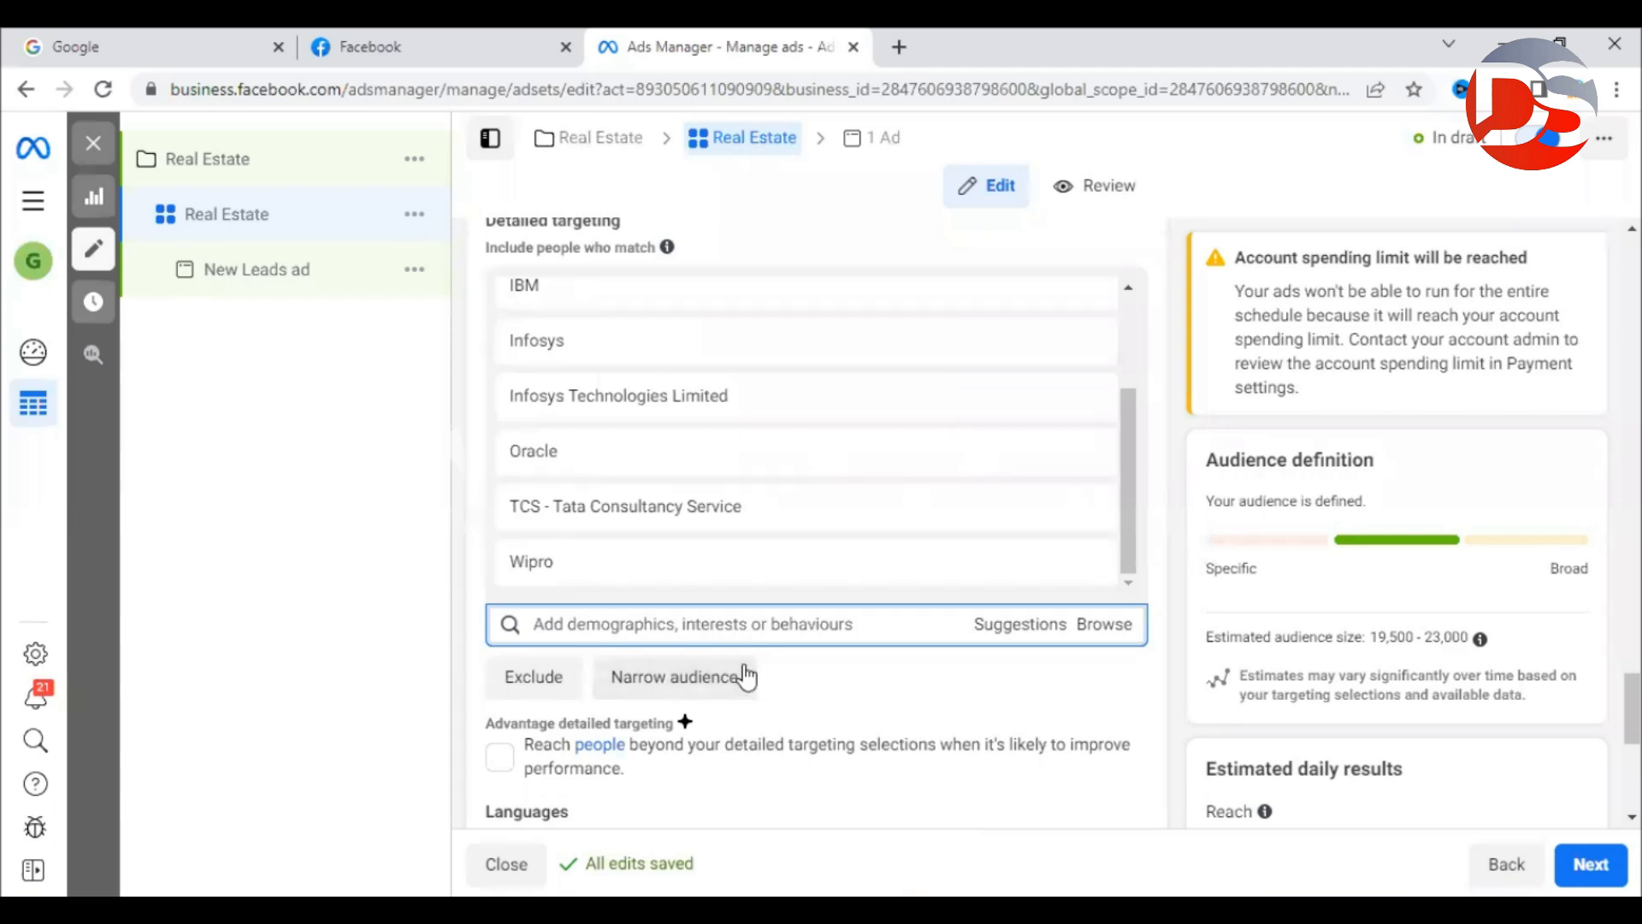
# Search 'real estate inv' under 'must also match' and add Property investing (investing), narrowing audience to 6,300–7,400.
pyautogui.click(659, 688)
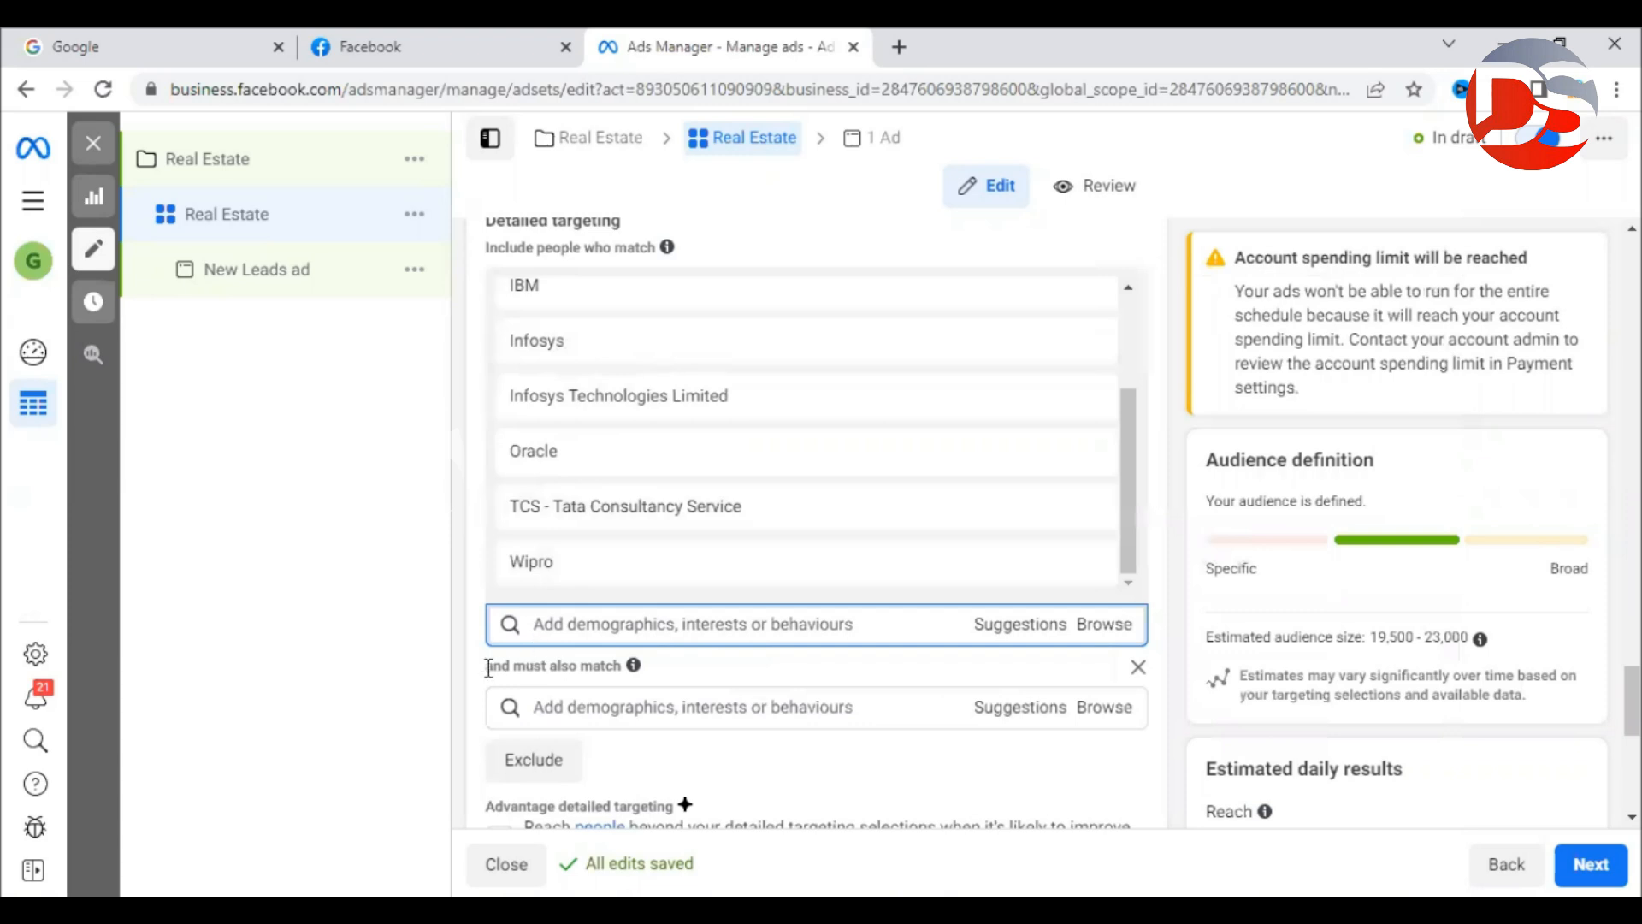
pyautogui.moveTo(488, 668); pyautogui.dragTo(604, 668)
pyautogui.click(604, 699)
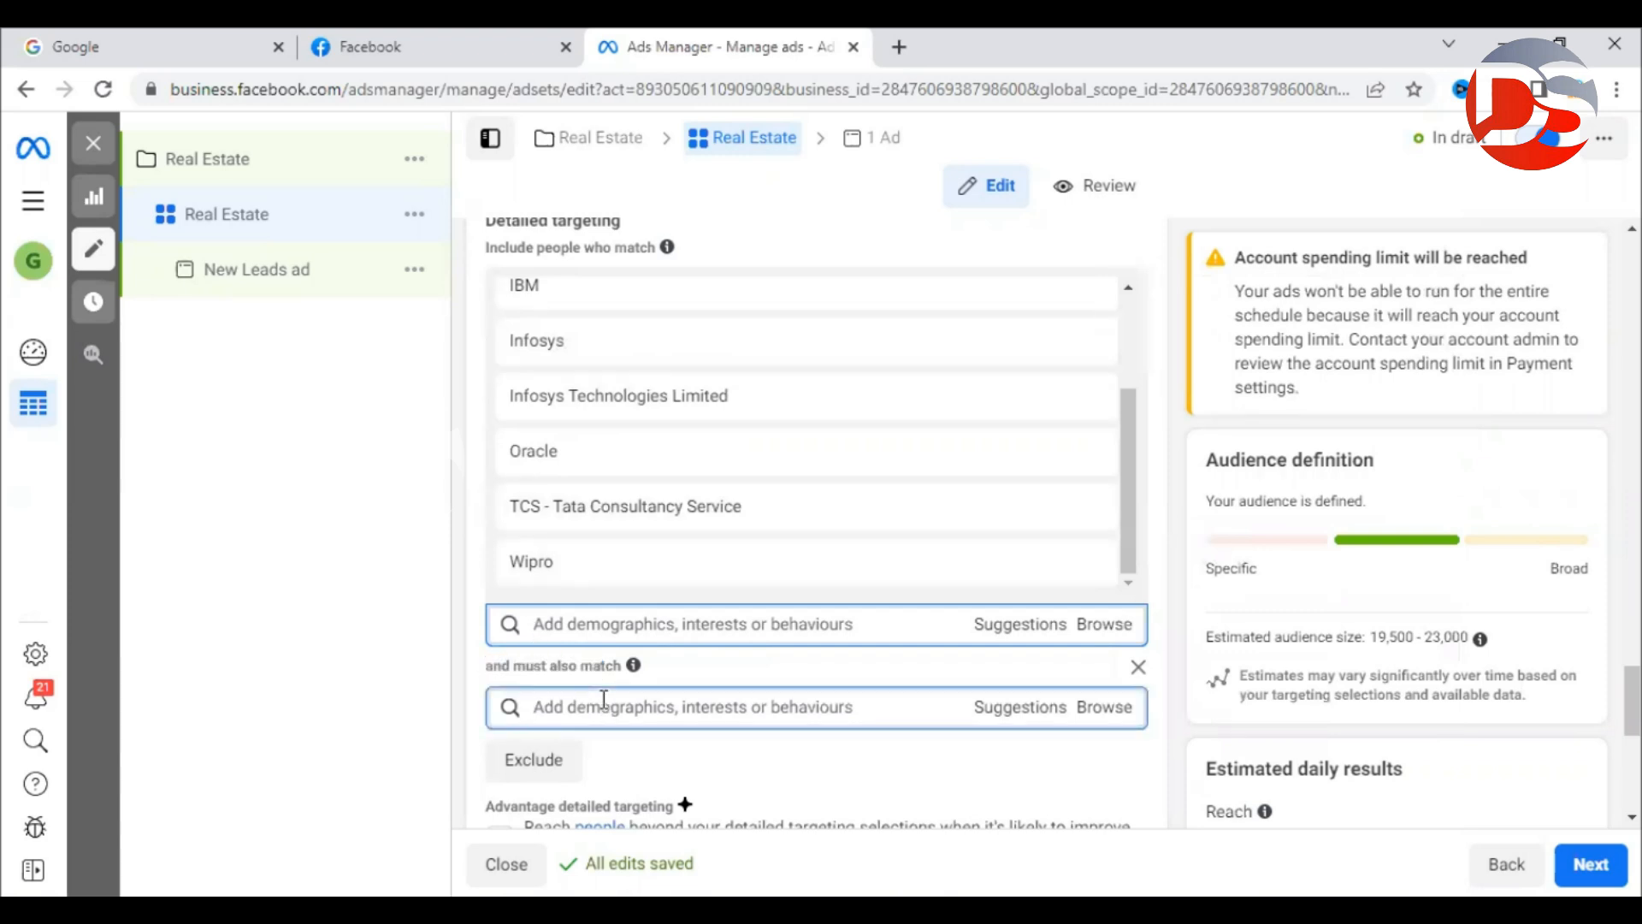
pyautogui.write('real estate inv')
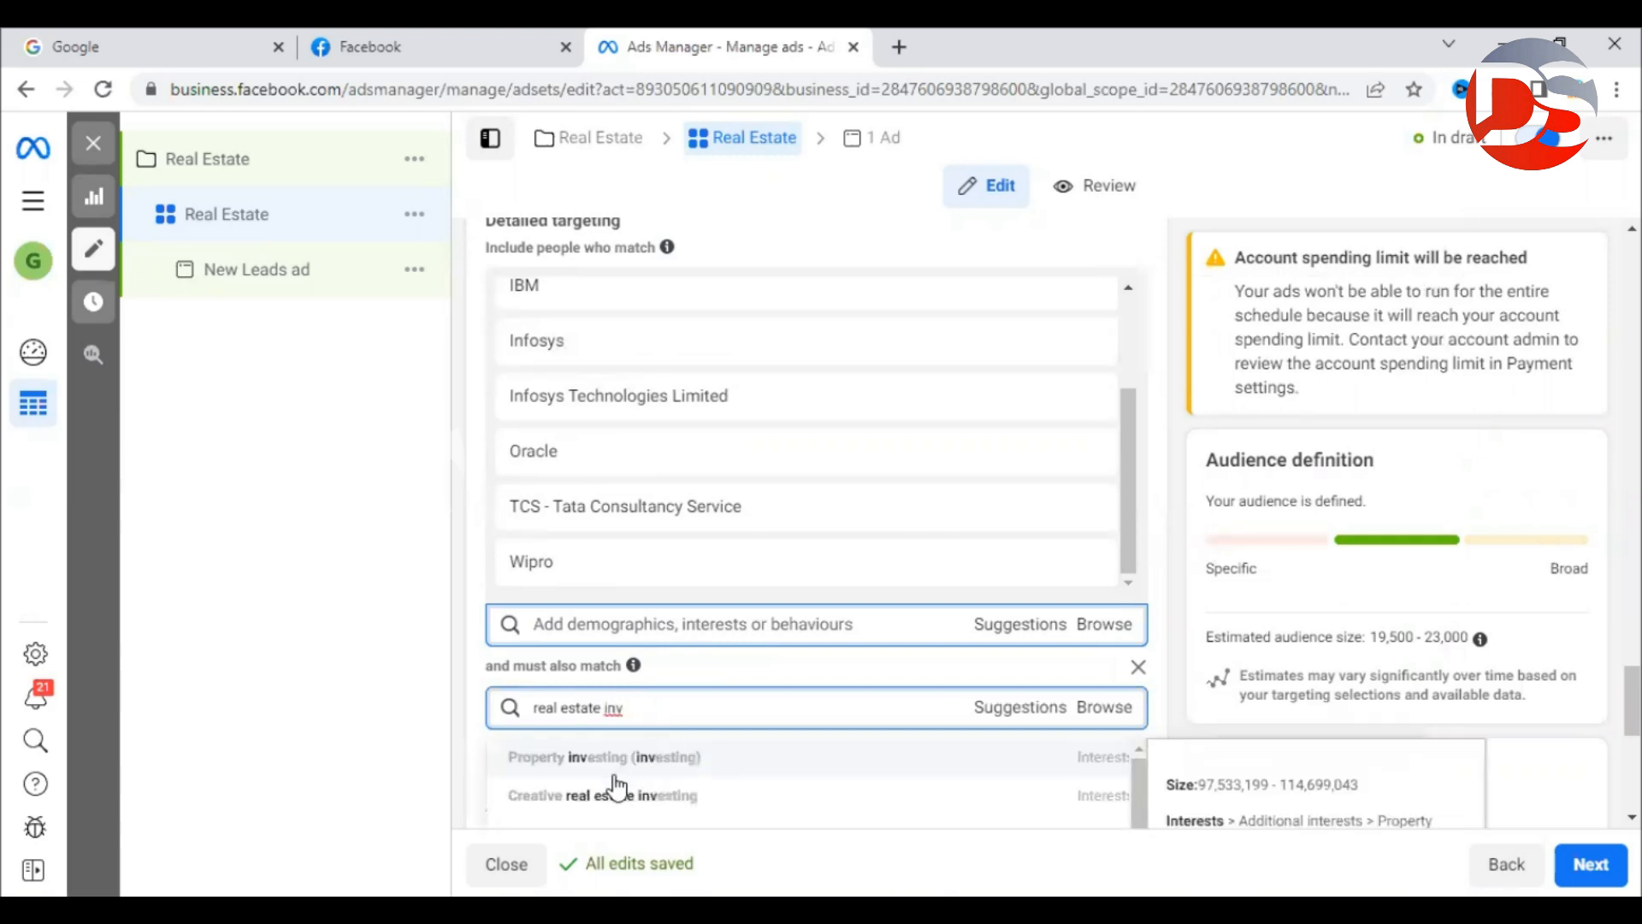
pyautogui.scroll(-1, 1158, 614)
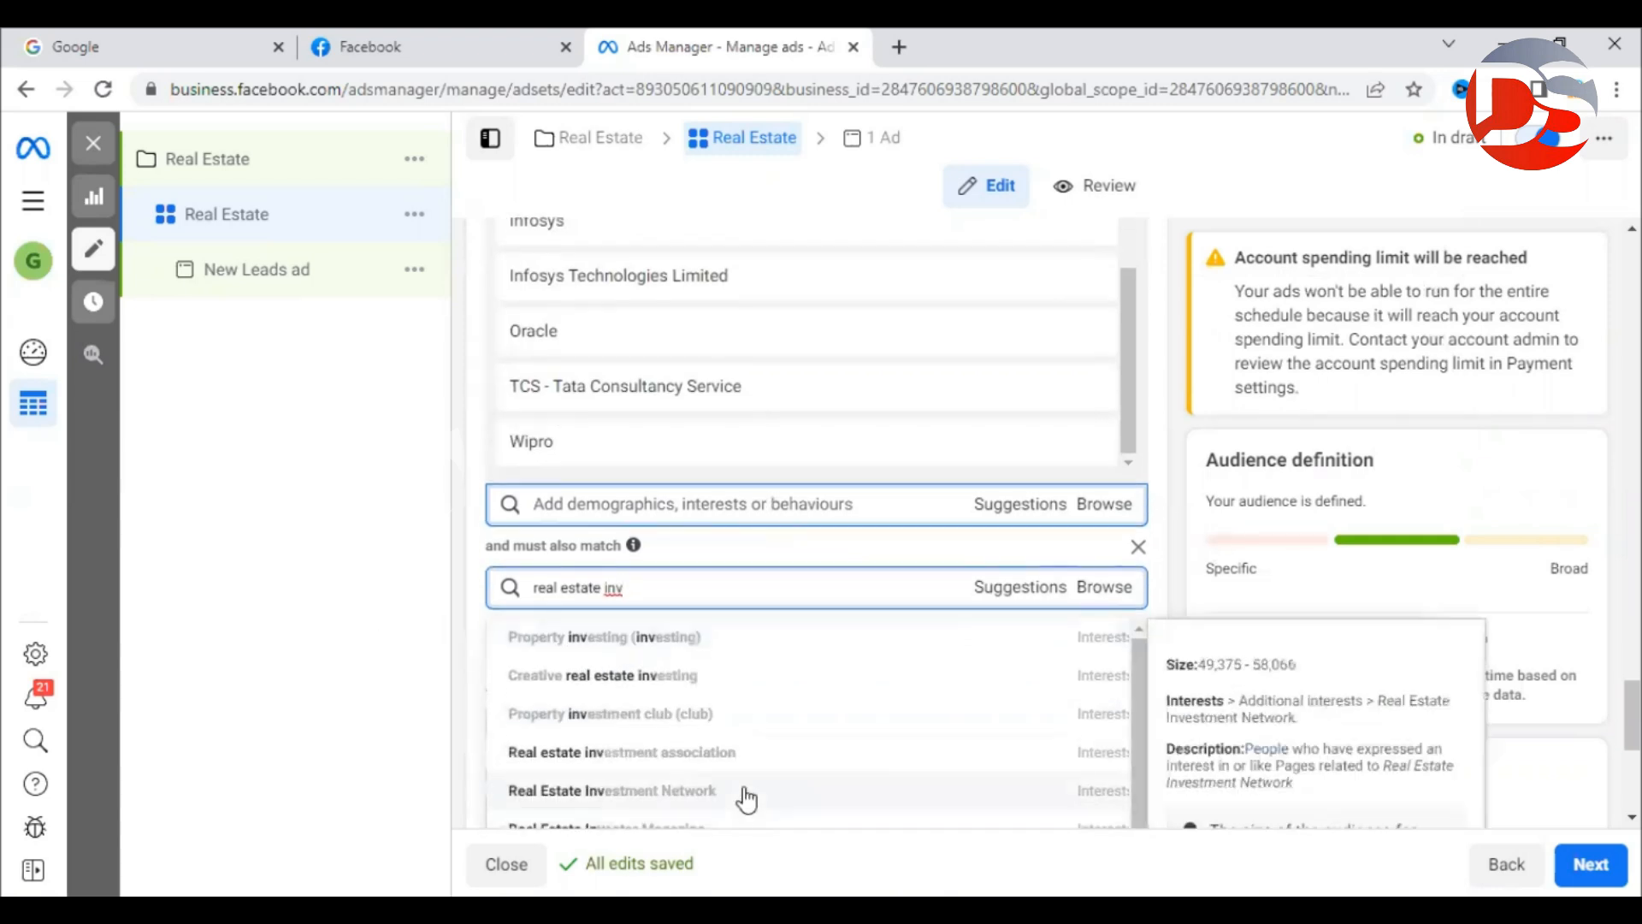
pyautogui.tripleClick(661, 584)
pyautogui.click(664, 585)
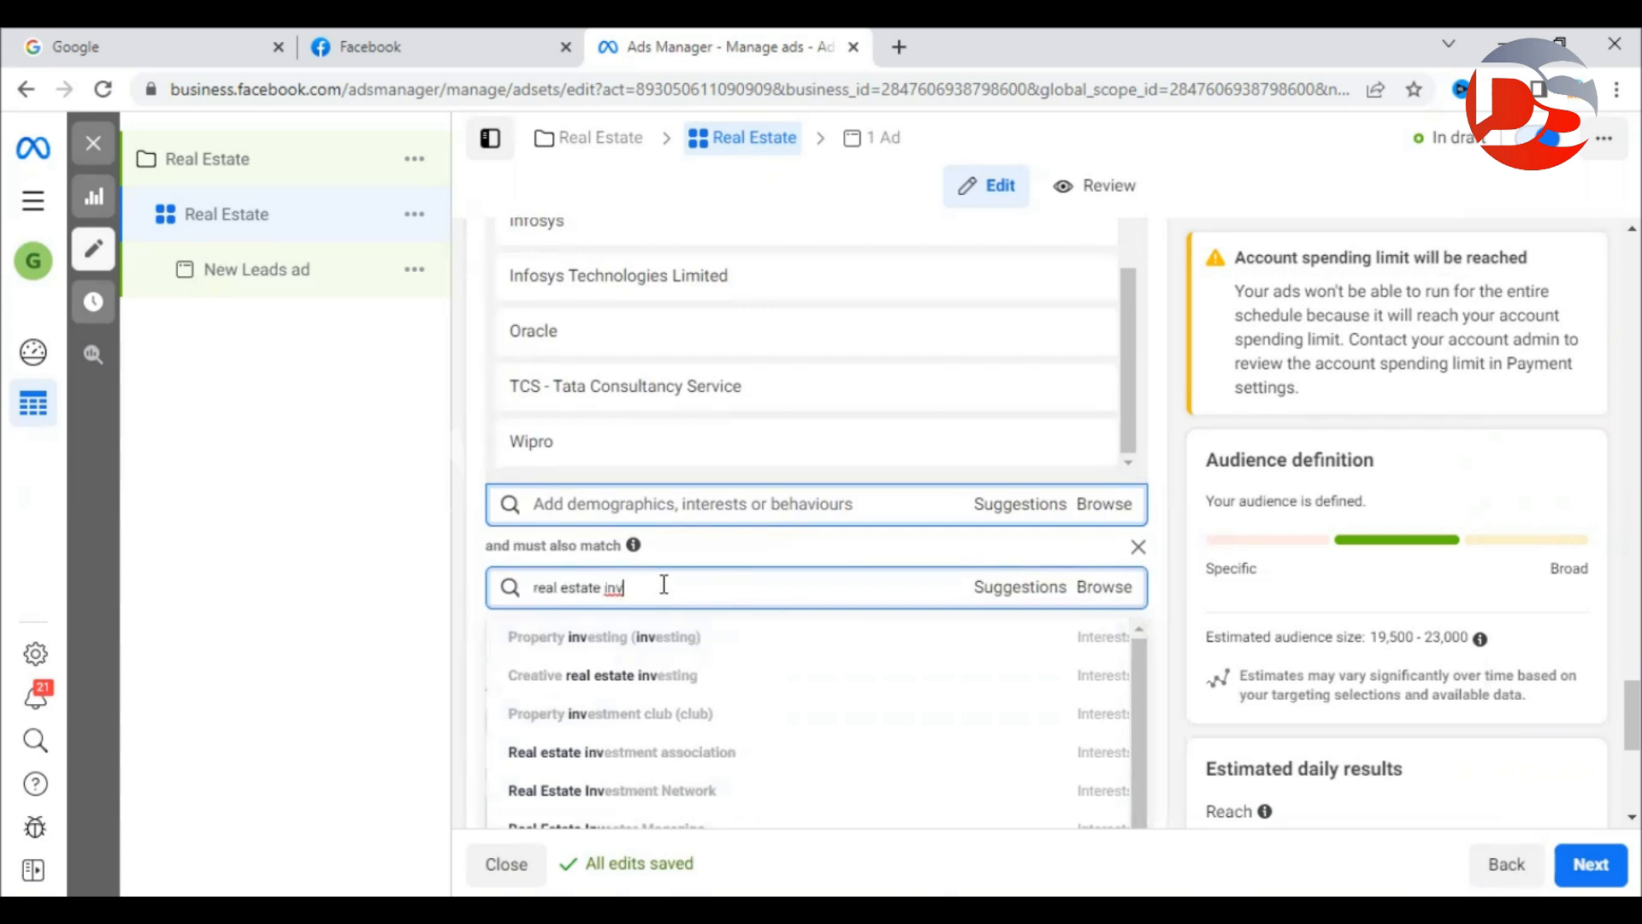
pyautogui.click(584, 639)
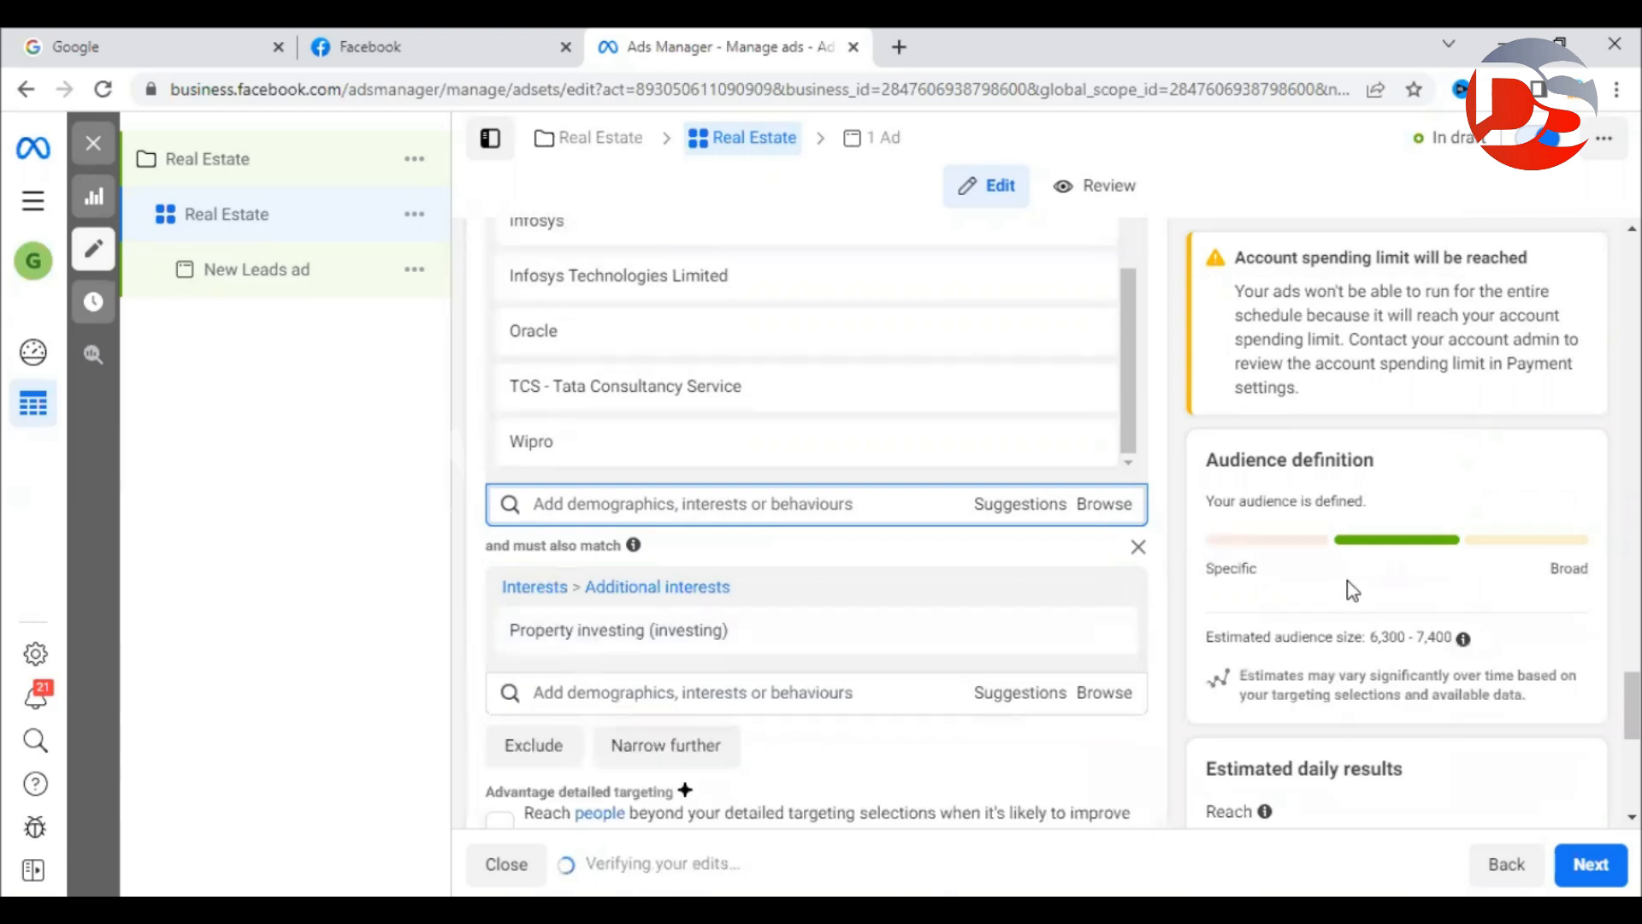
pyautogui.moveTo(1445, 637); pyautogui.dragTo(1242, 637)
pyautogui.click(1178, 613)
pyautogui.scroll(2, 1179, 612)
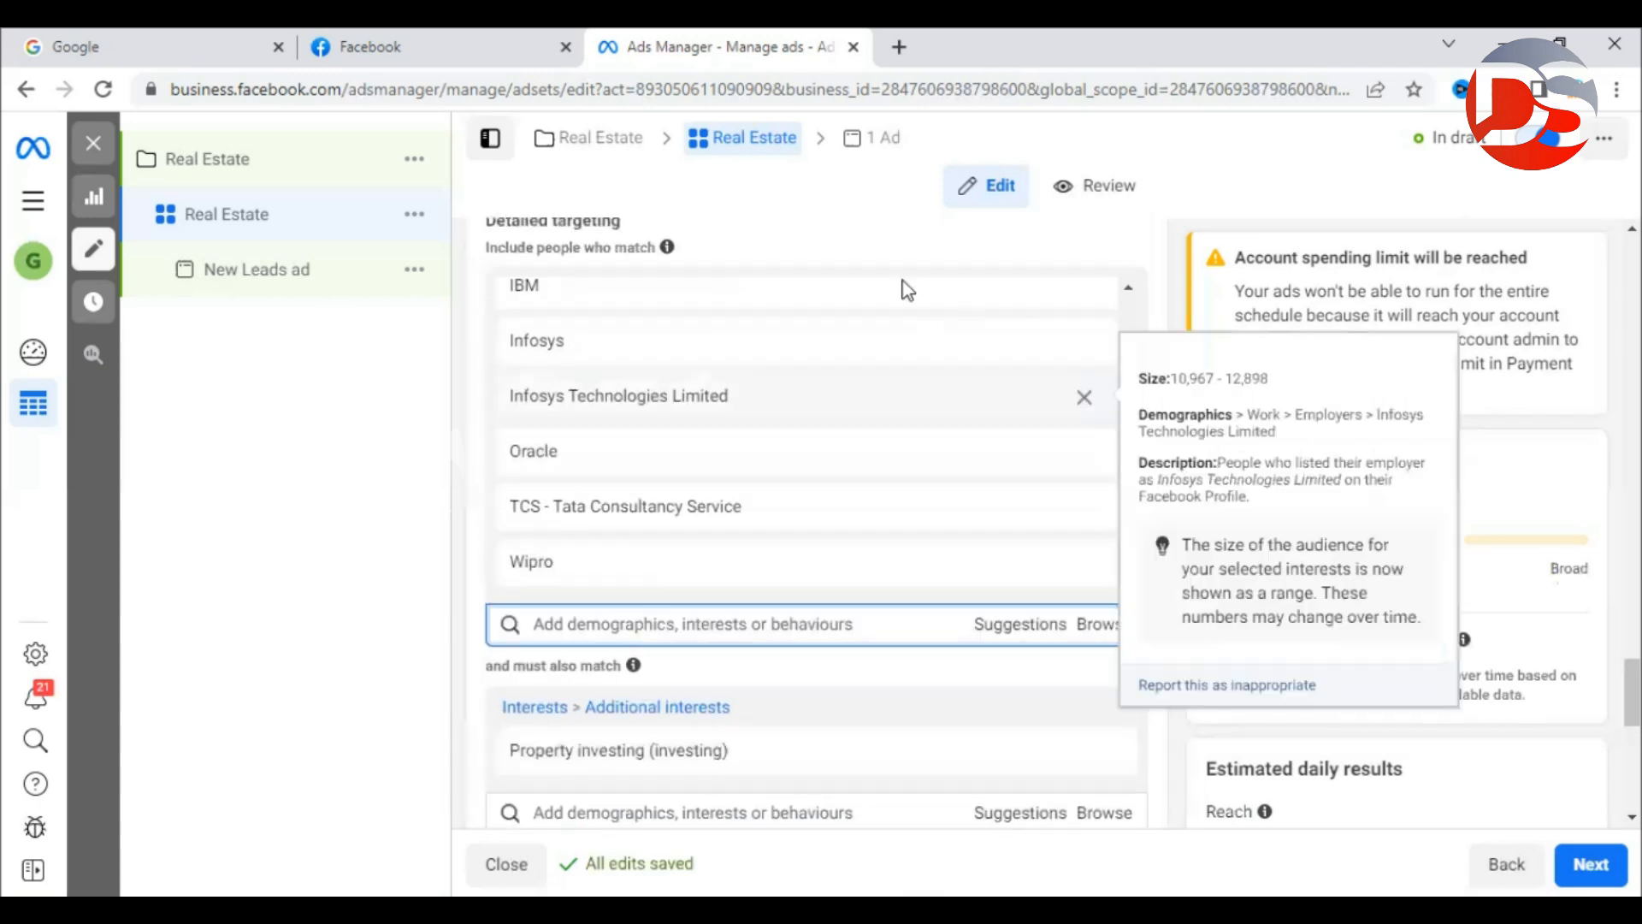
pyautogui.moveTo(563, 559)
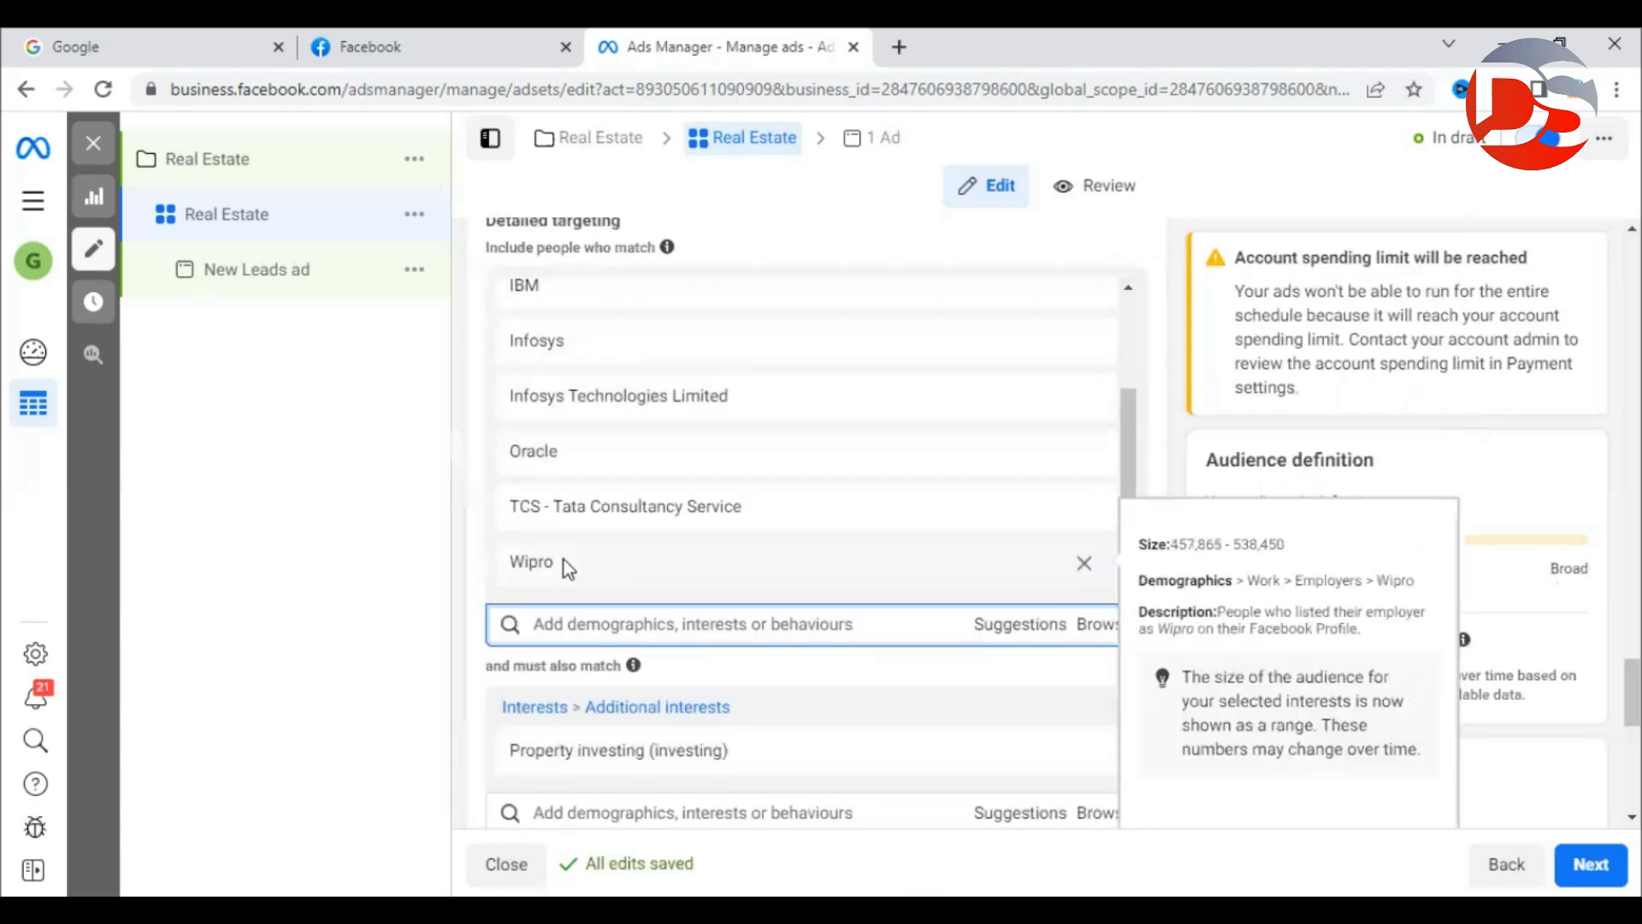
pyautogui.scroll(-3, 560, 539)
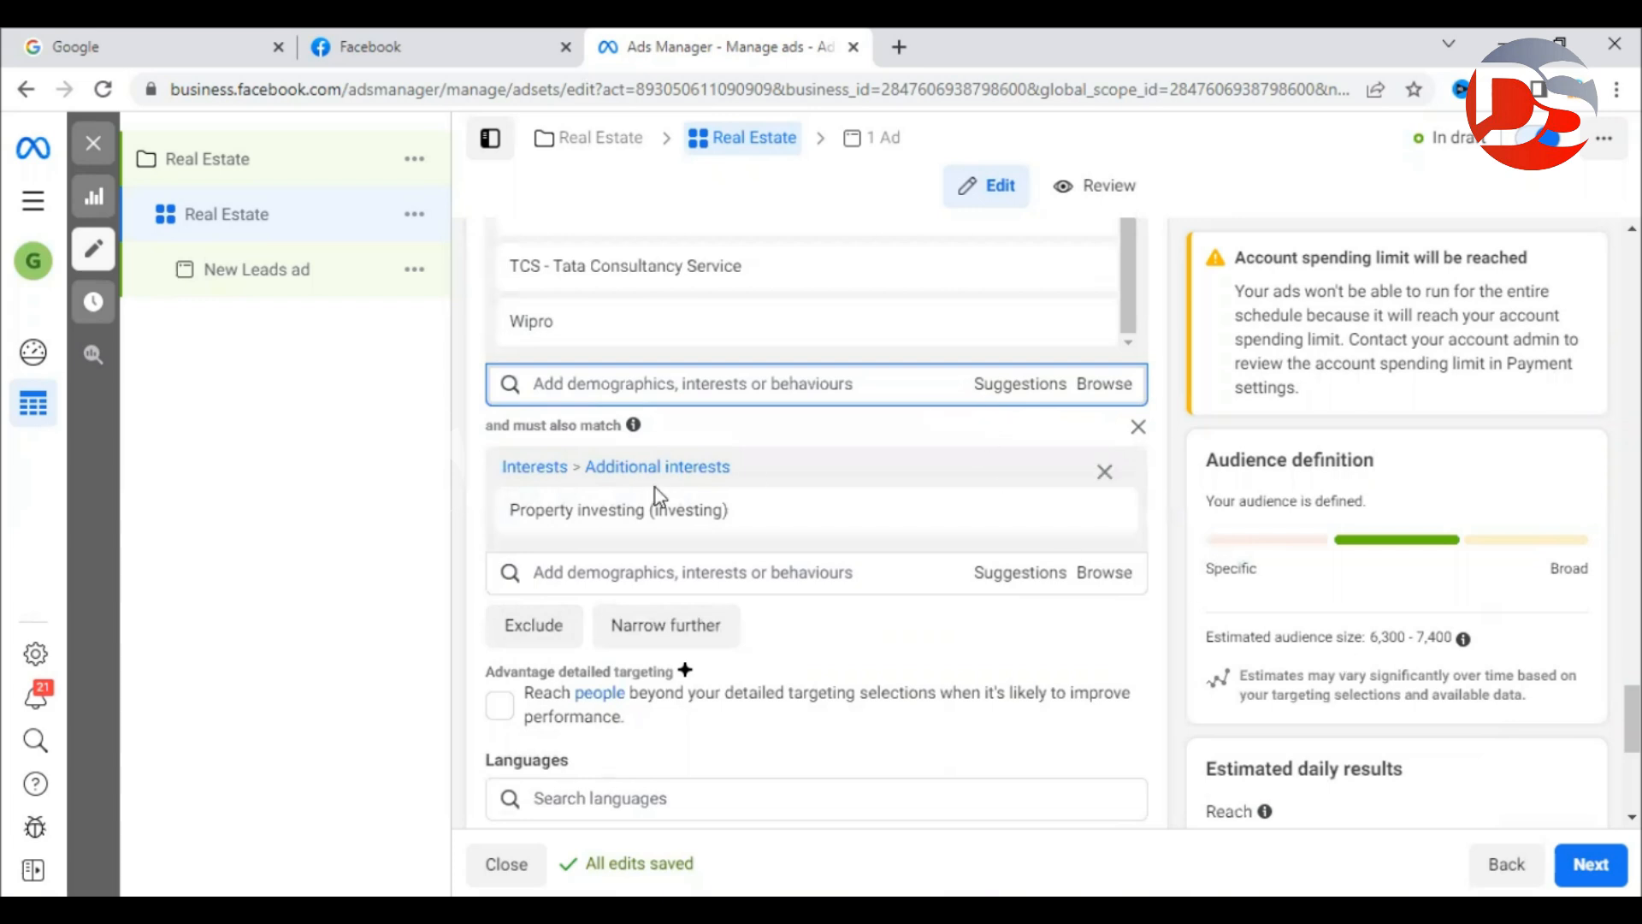
# Add IBM Global Services, HP and Accenture from the suggestions, lifting the audience to 9,000–10,600.
pyautogui.click(1020, 387)
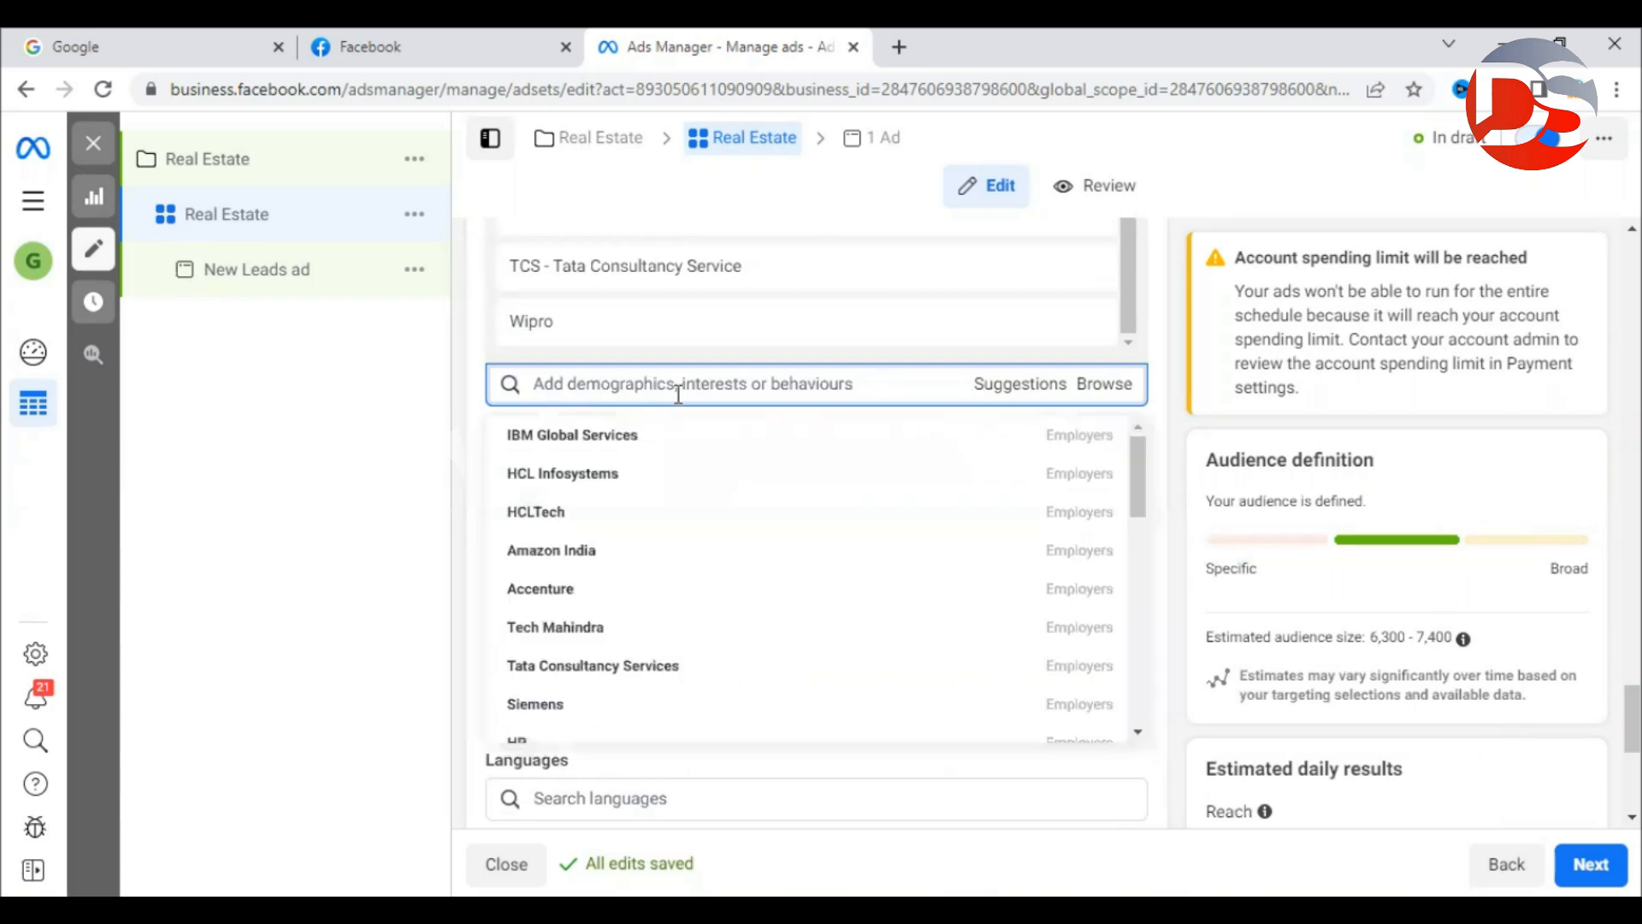
pyautogui.moveTo(557, 451)
pyautogui.click(557, 451)
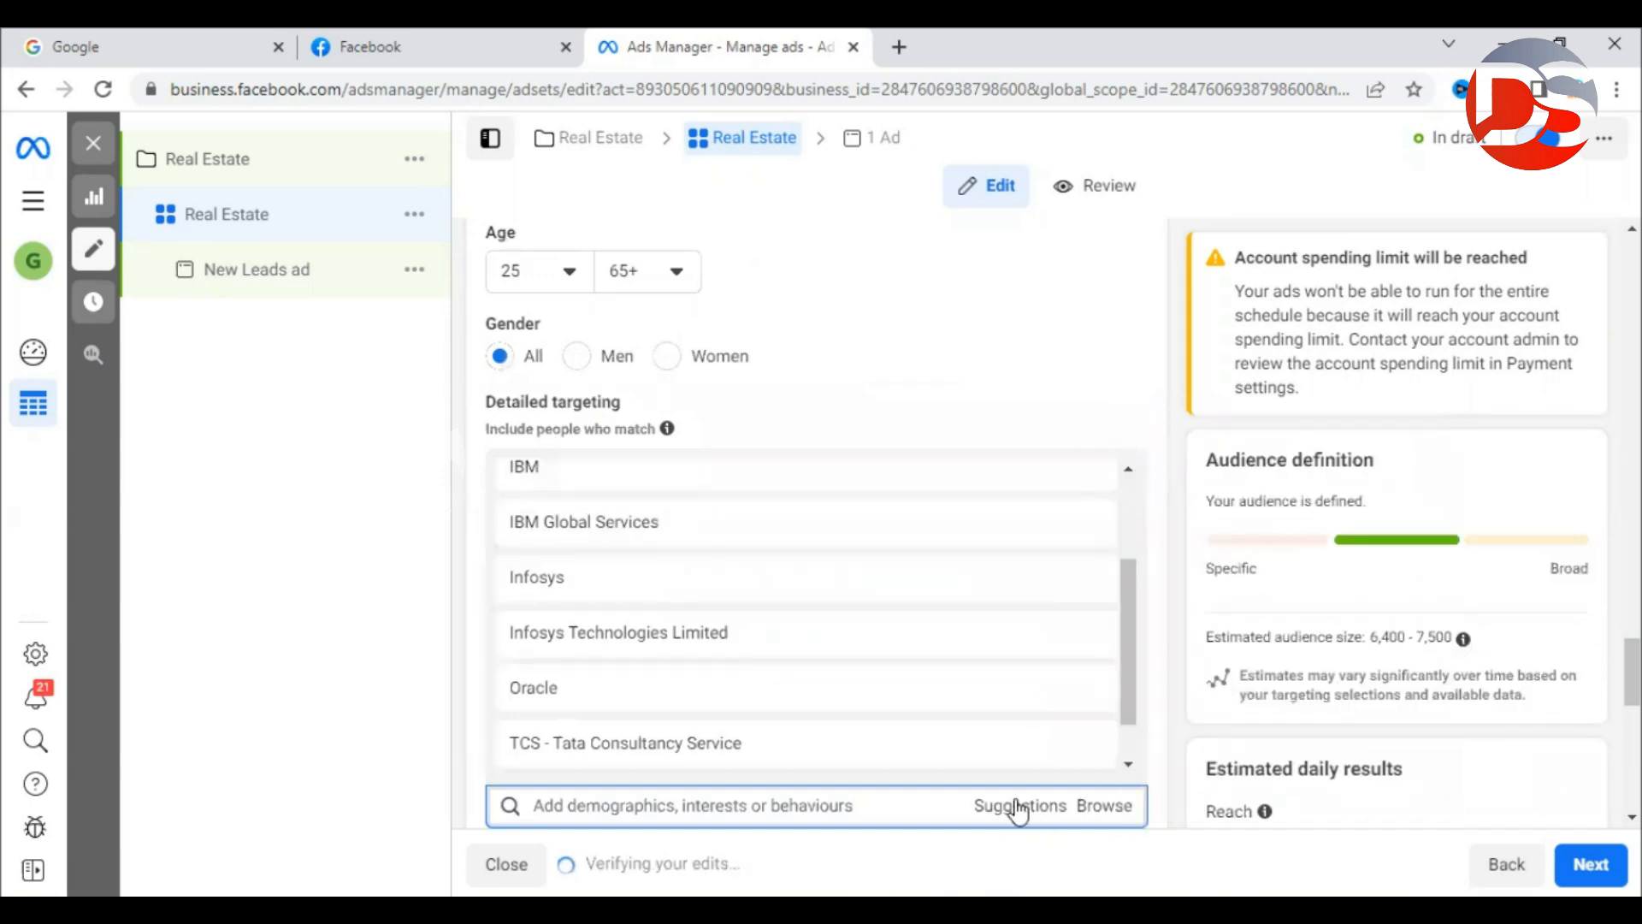
pyautogui.scroll(-4, 684, 427)
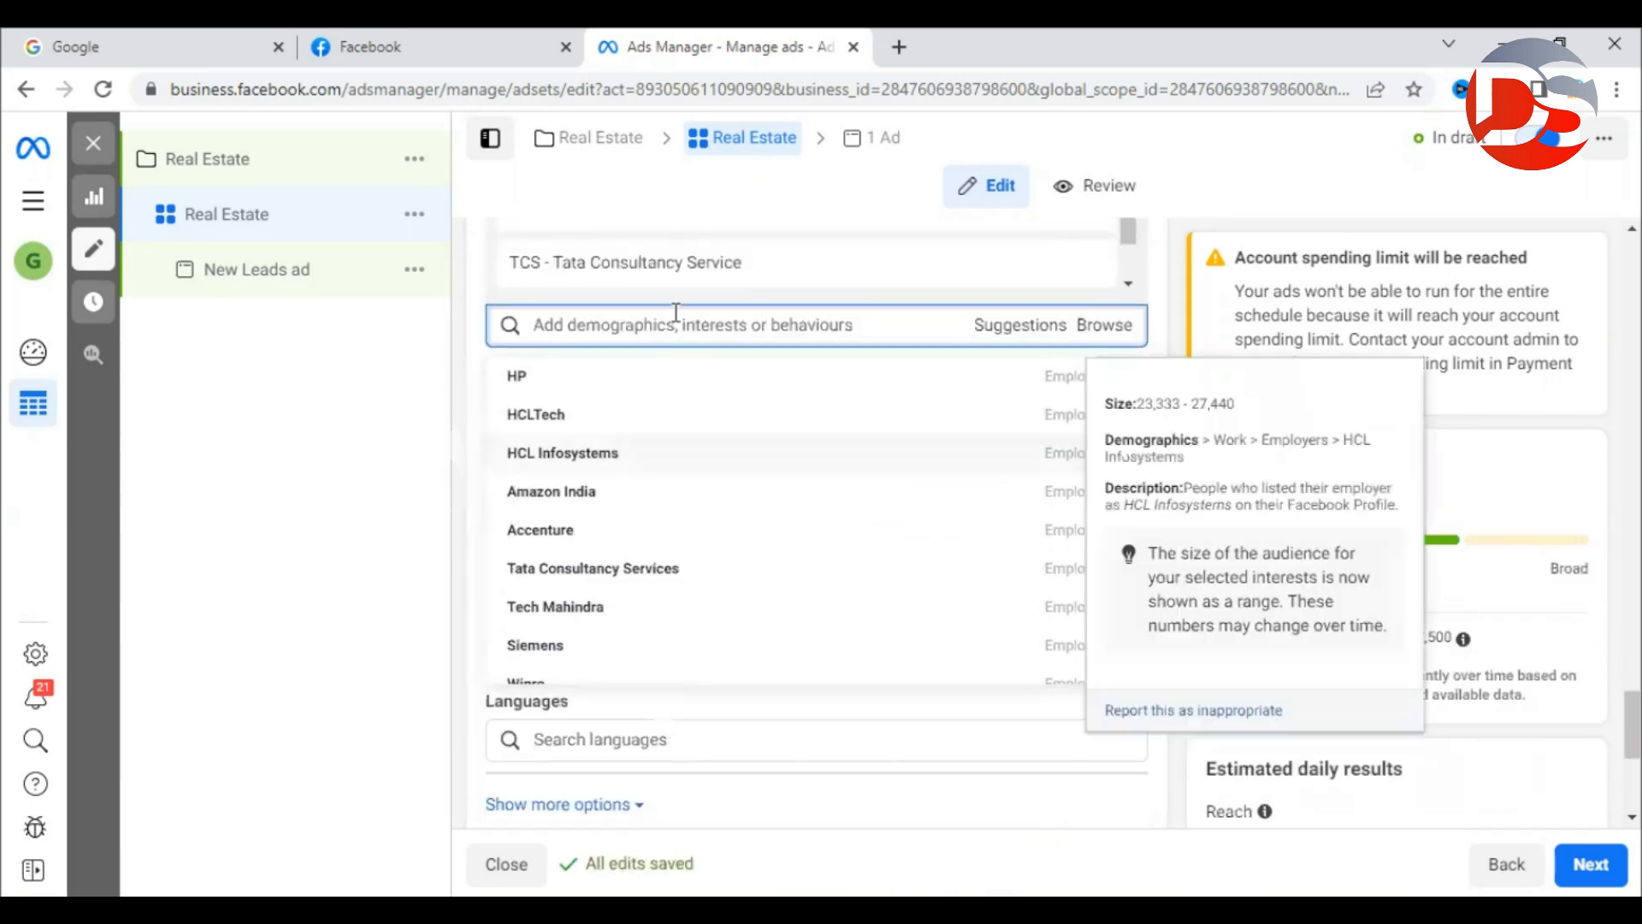
pyautogui.click(531, 380)
pyautogui.scroll(-10, 1010, 515)
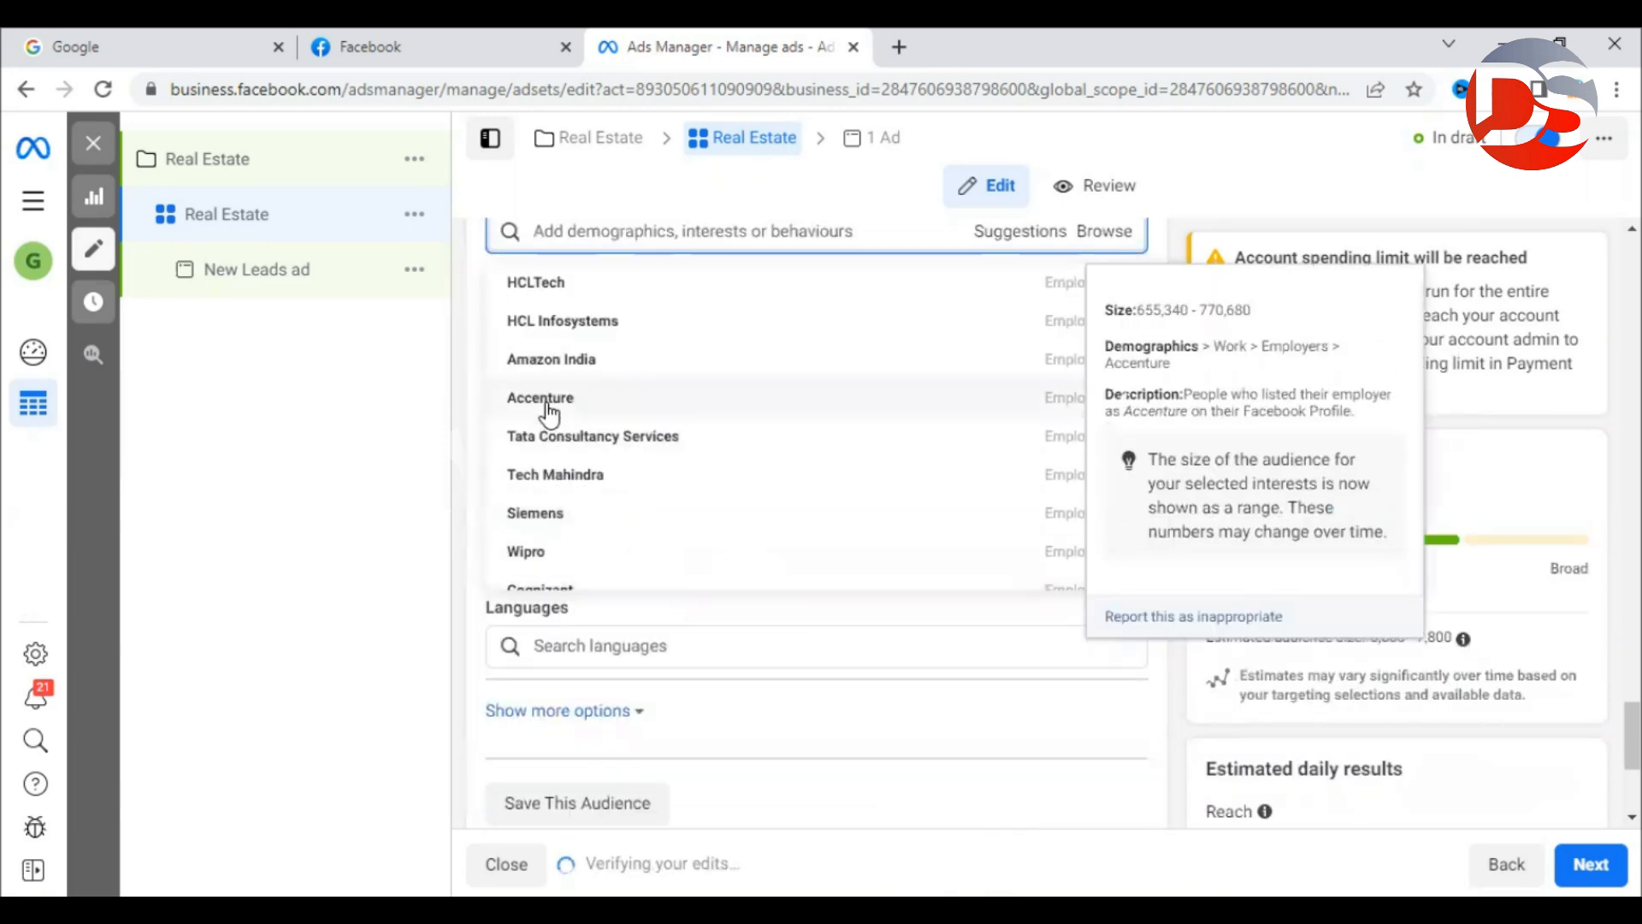
pyautogui.click(548, 410)
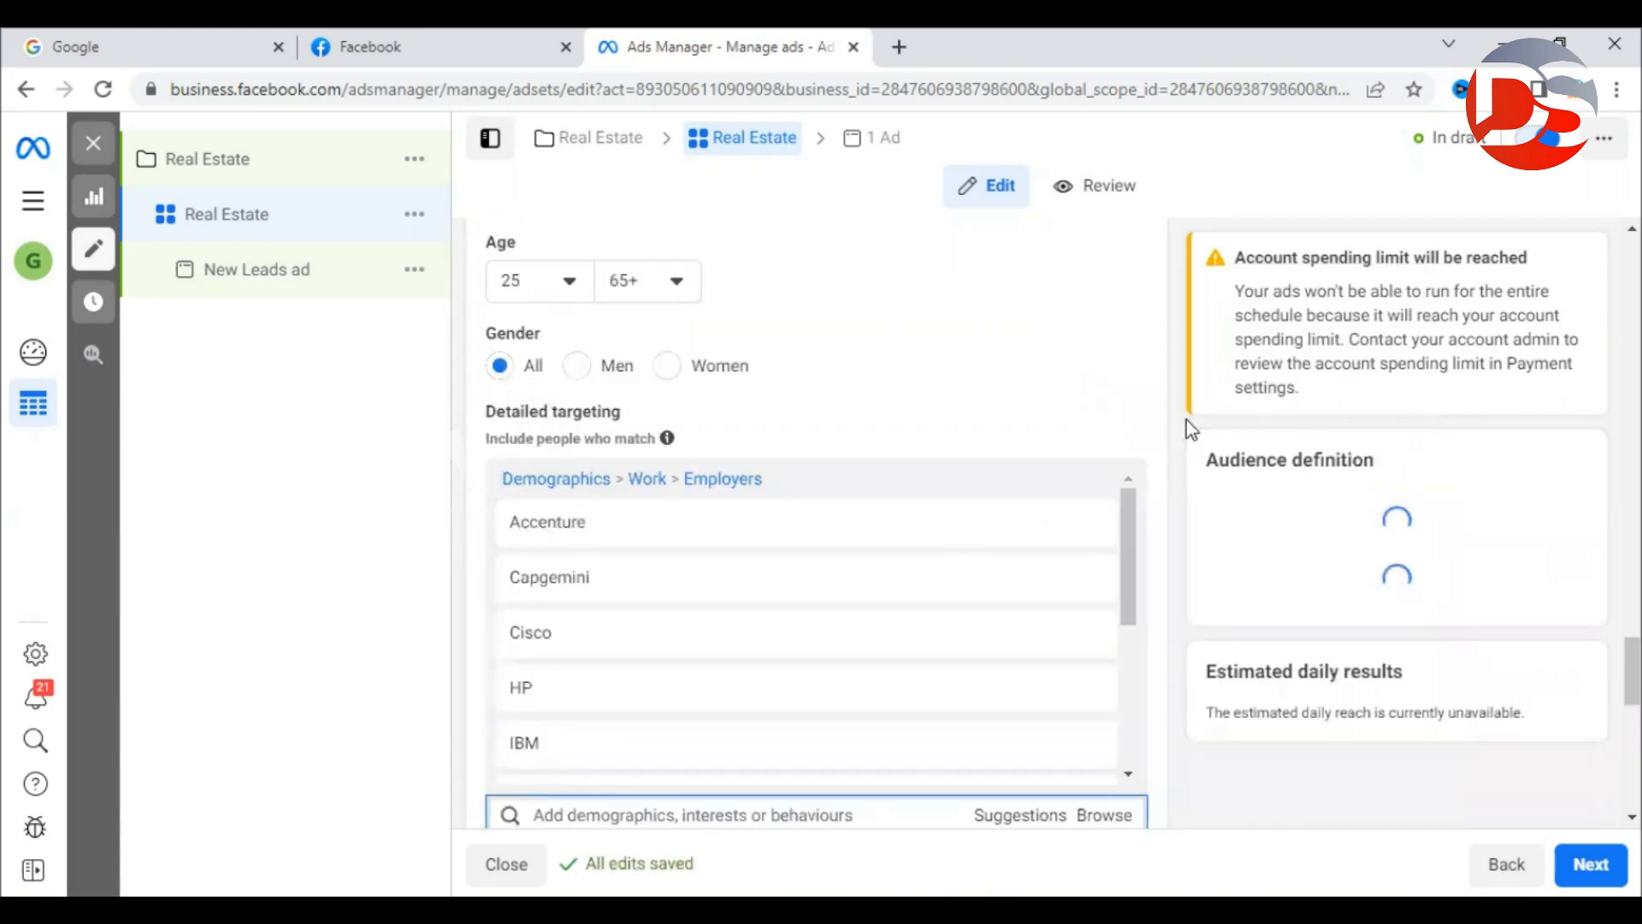
pyautogui.scroll(-3, 1183, 424)
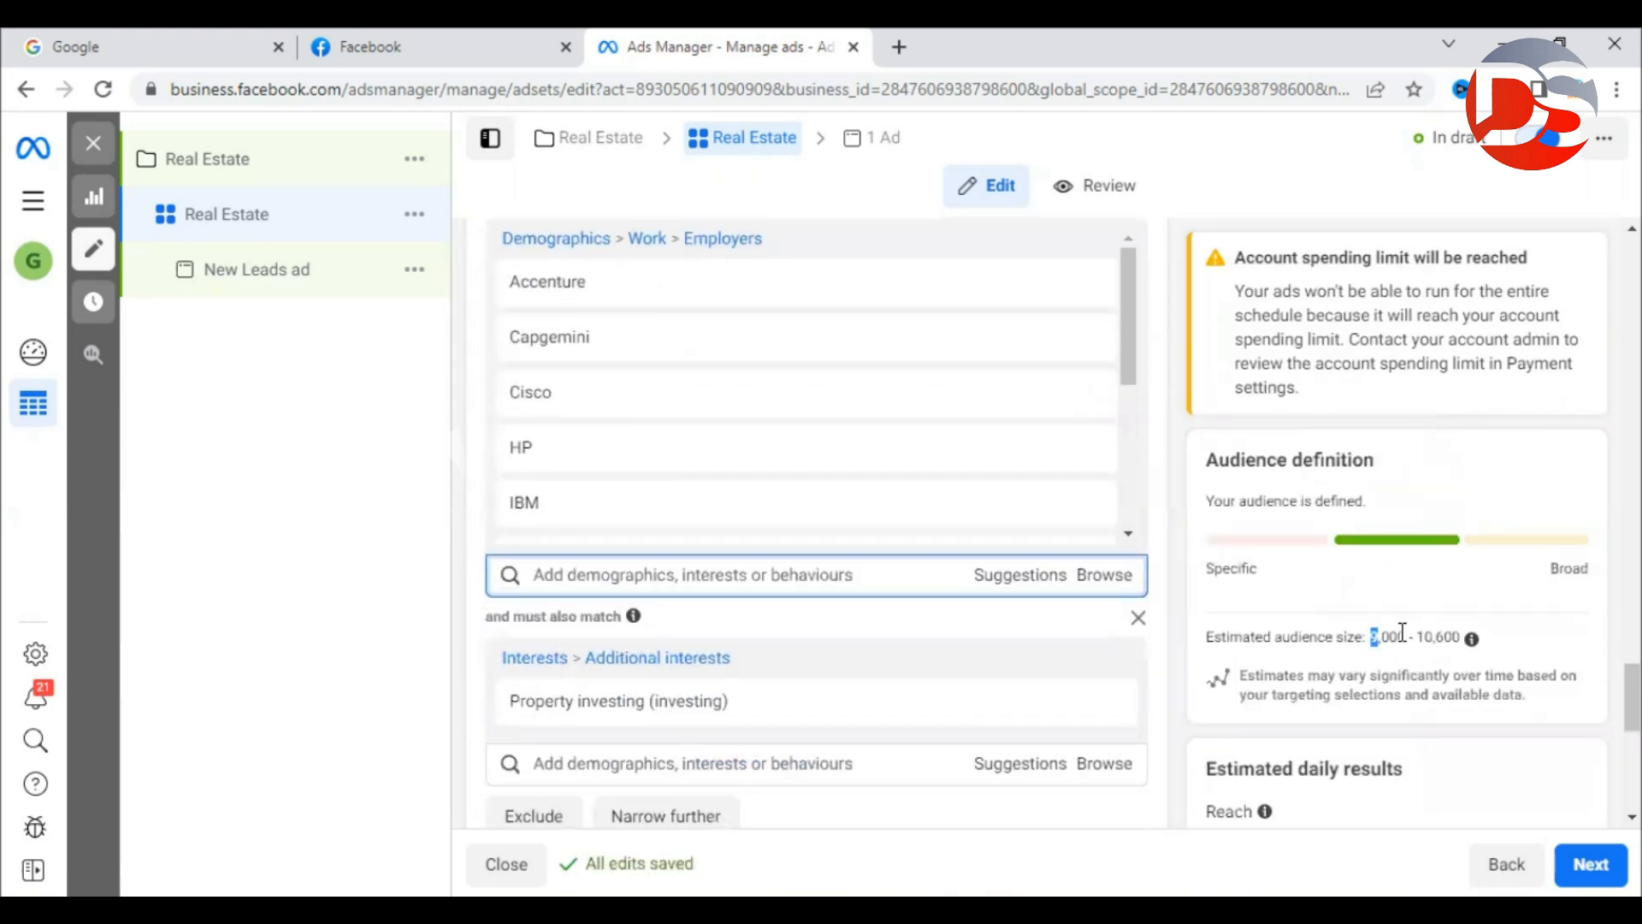
pyautogui.moveTo(1370, 637); pyautogui.dragTo(1450, 634)
pyautogui.click(1450, 637)
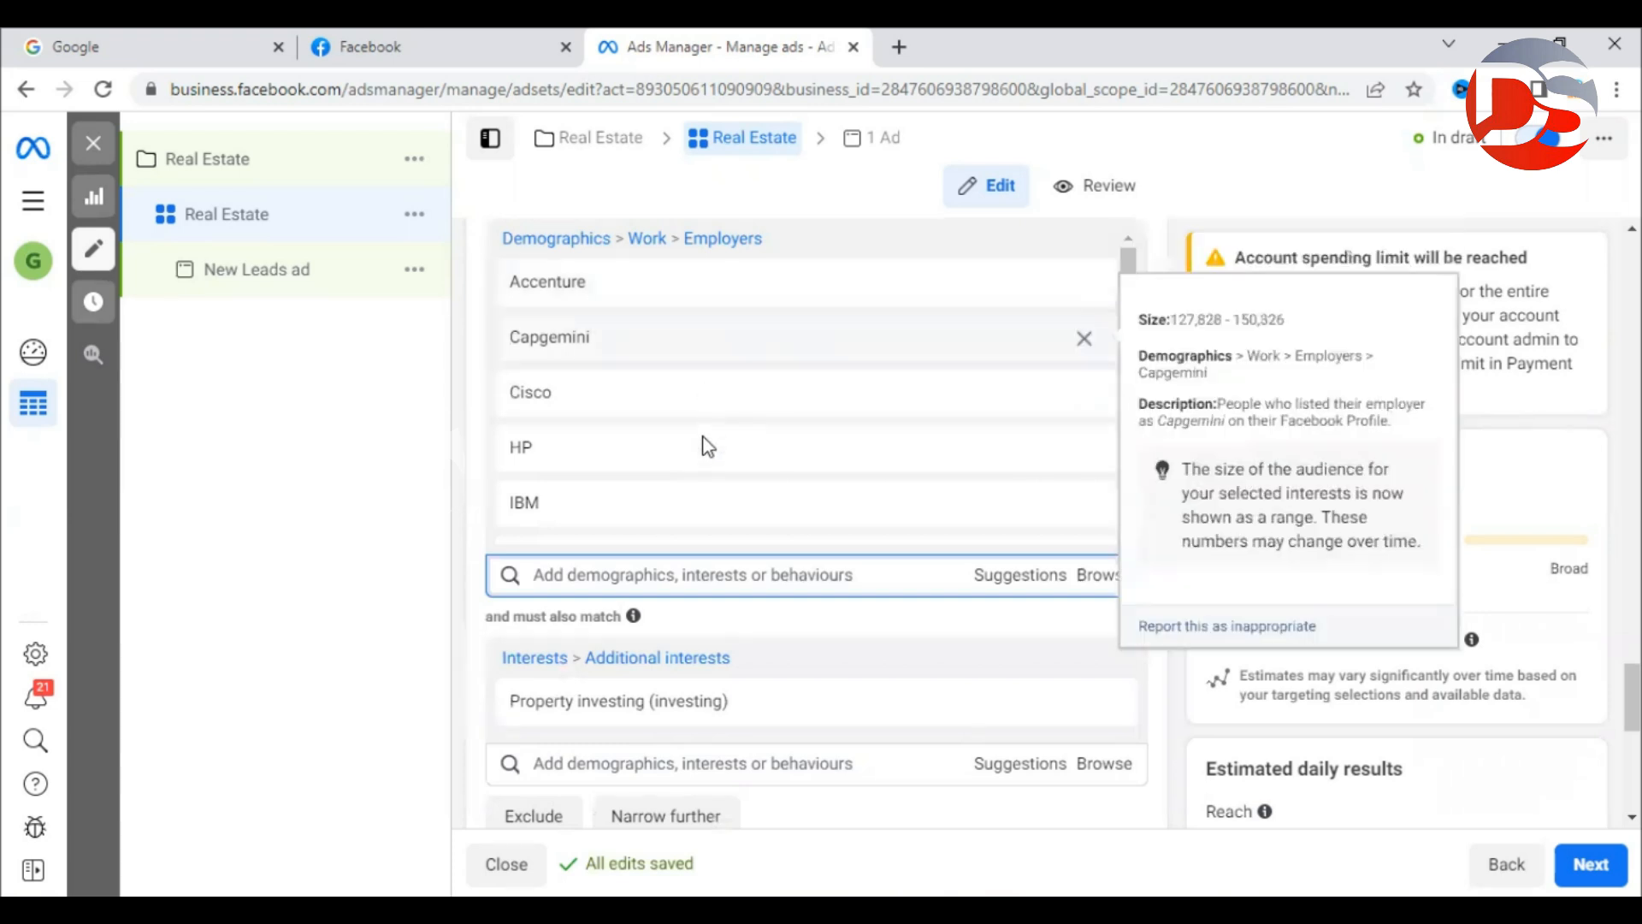
pyautogui.scroll(-4, 927, 629)
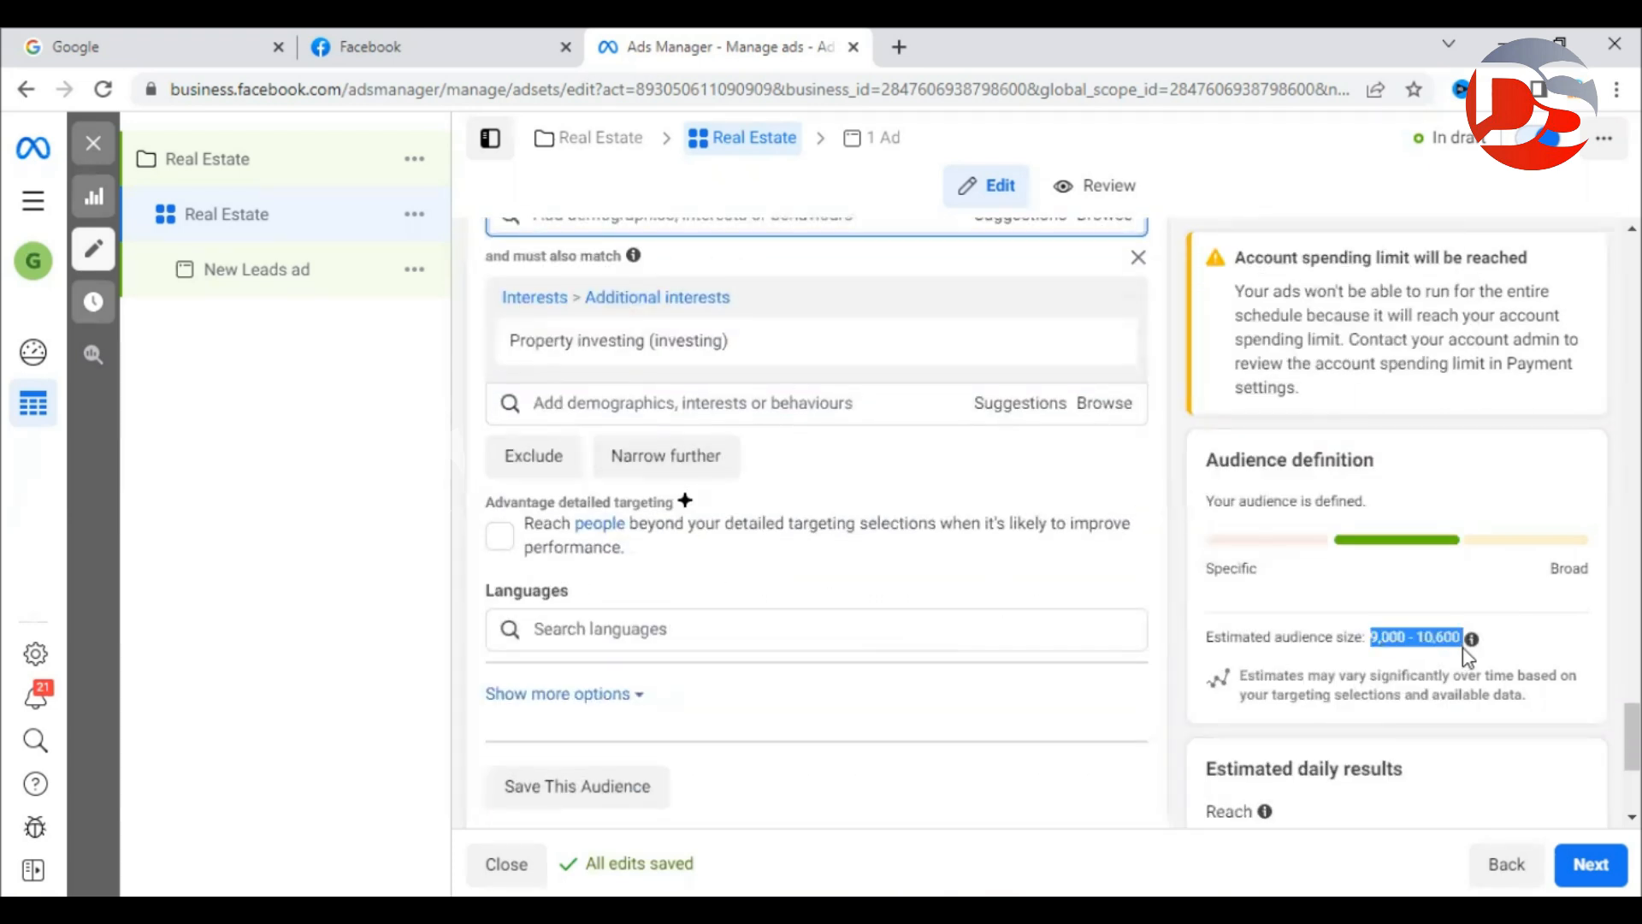
pyautogui.click(1180, 622)
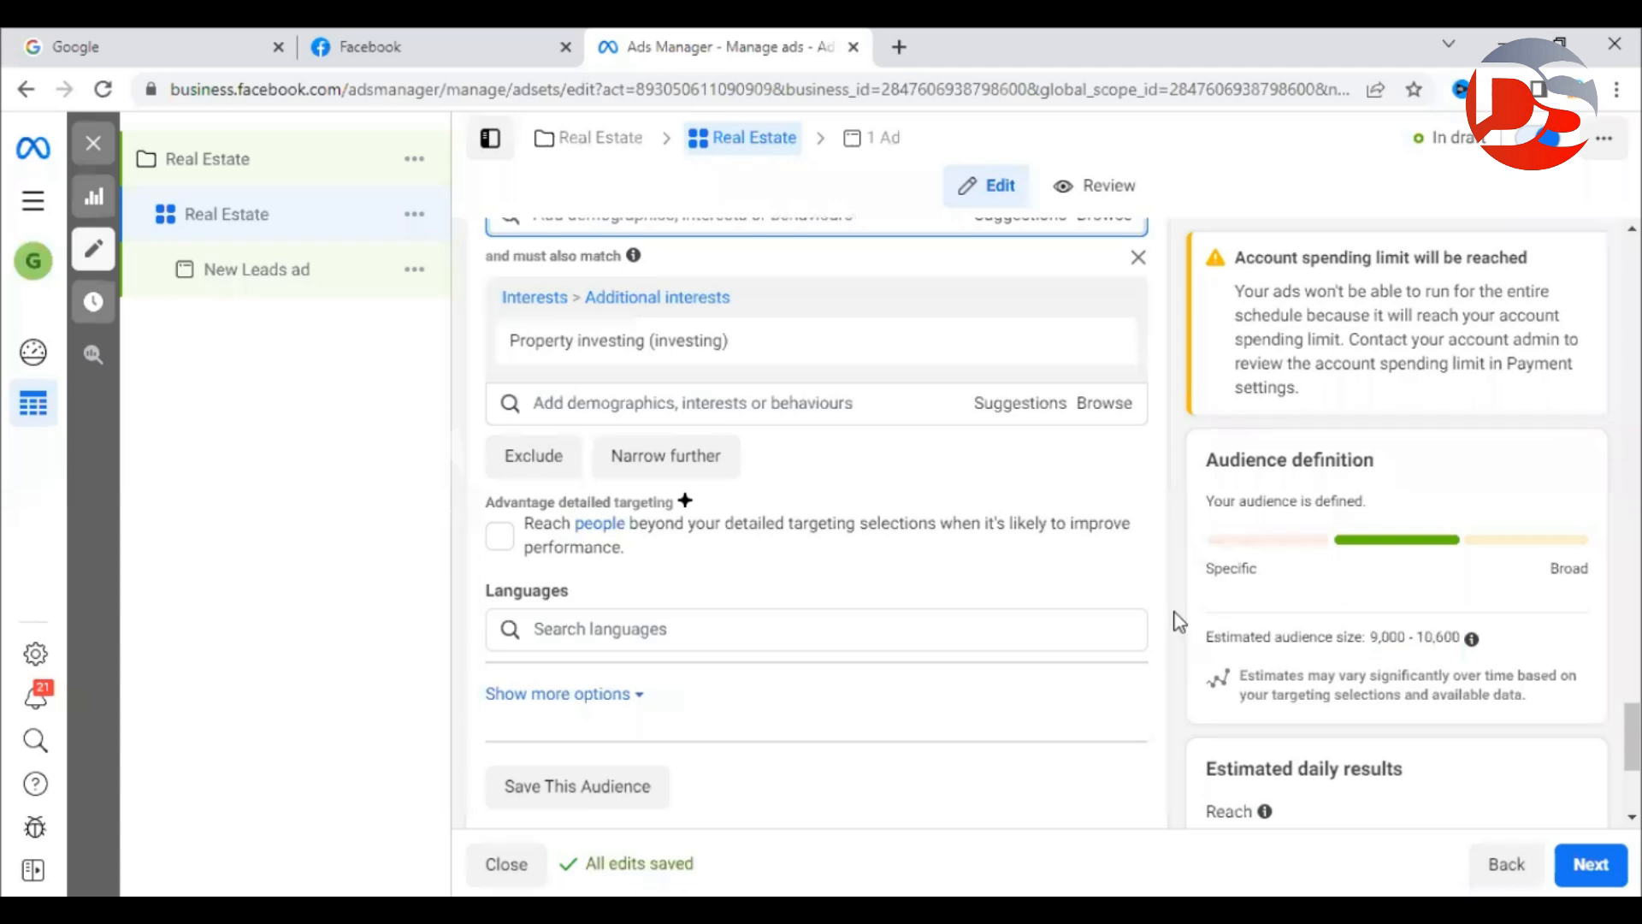
pyautogui.scroll(-3, 1199, 629)
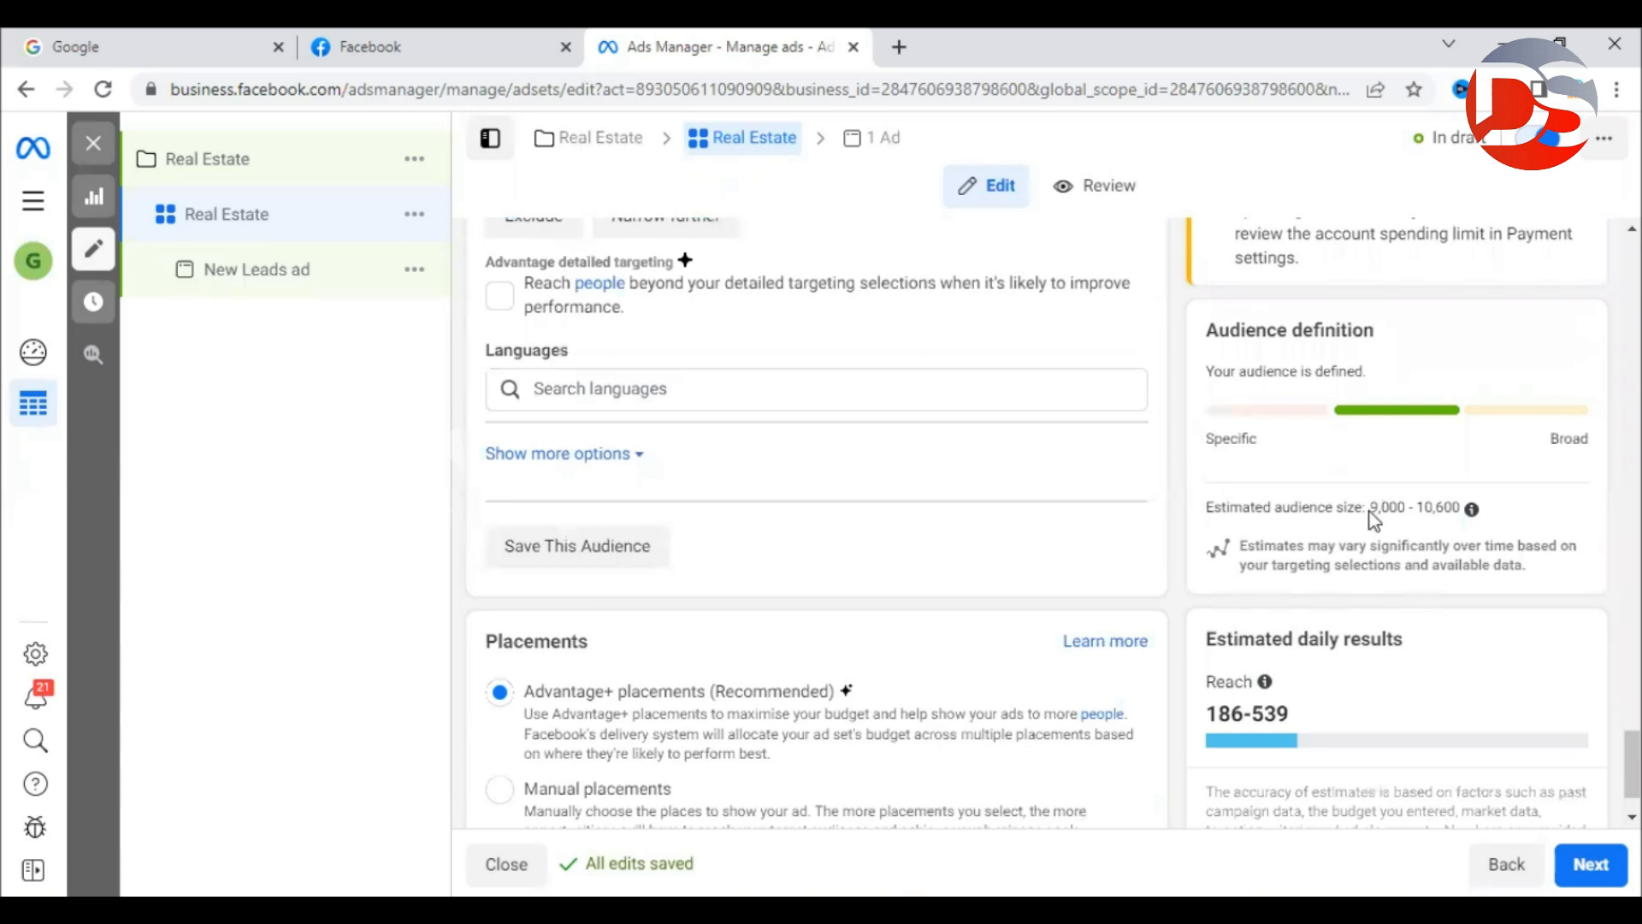
pyautogui.moveTo(1369, 508); pyautogui.dragTo(1460, 508)
pyautogui.click(1187, 467)
pyautogui.moveTo(1207, 712); pyautogui.dragTo(1325, 722)
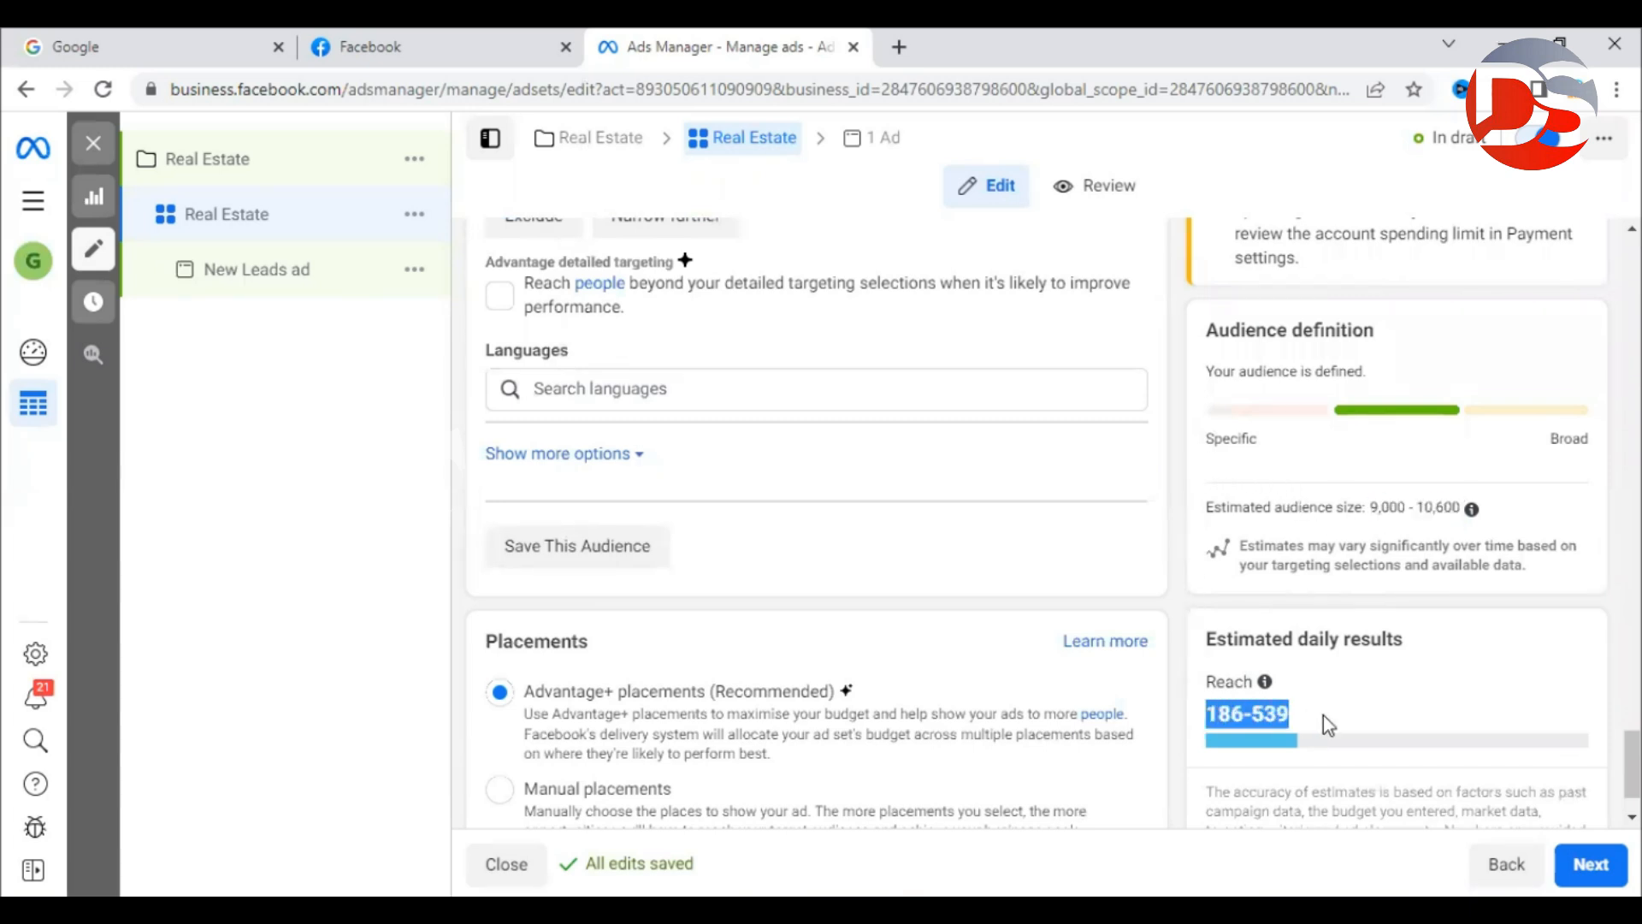
pyautogui.click(1323, 717)
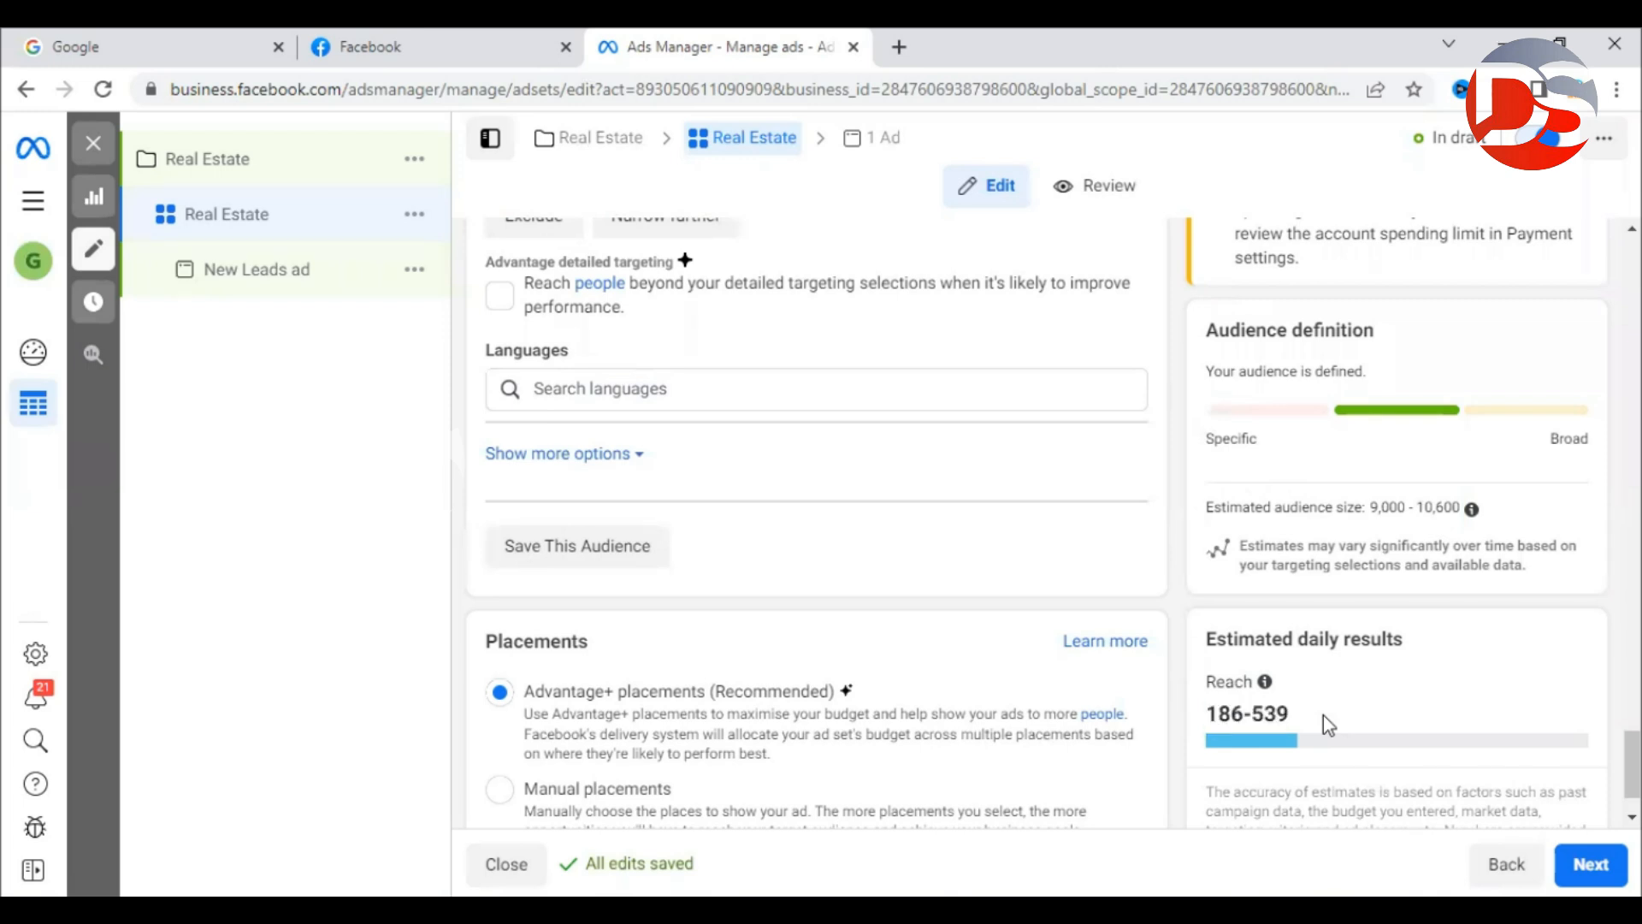
pyautogui.scroll(1, 994, 414)
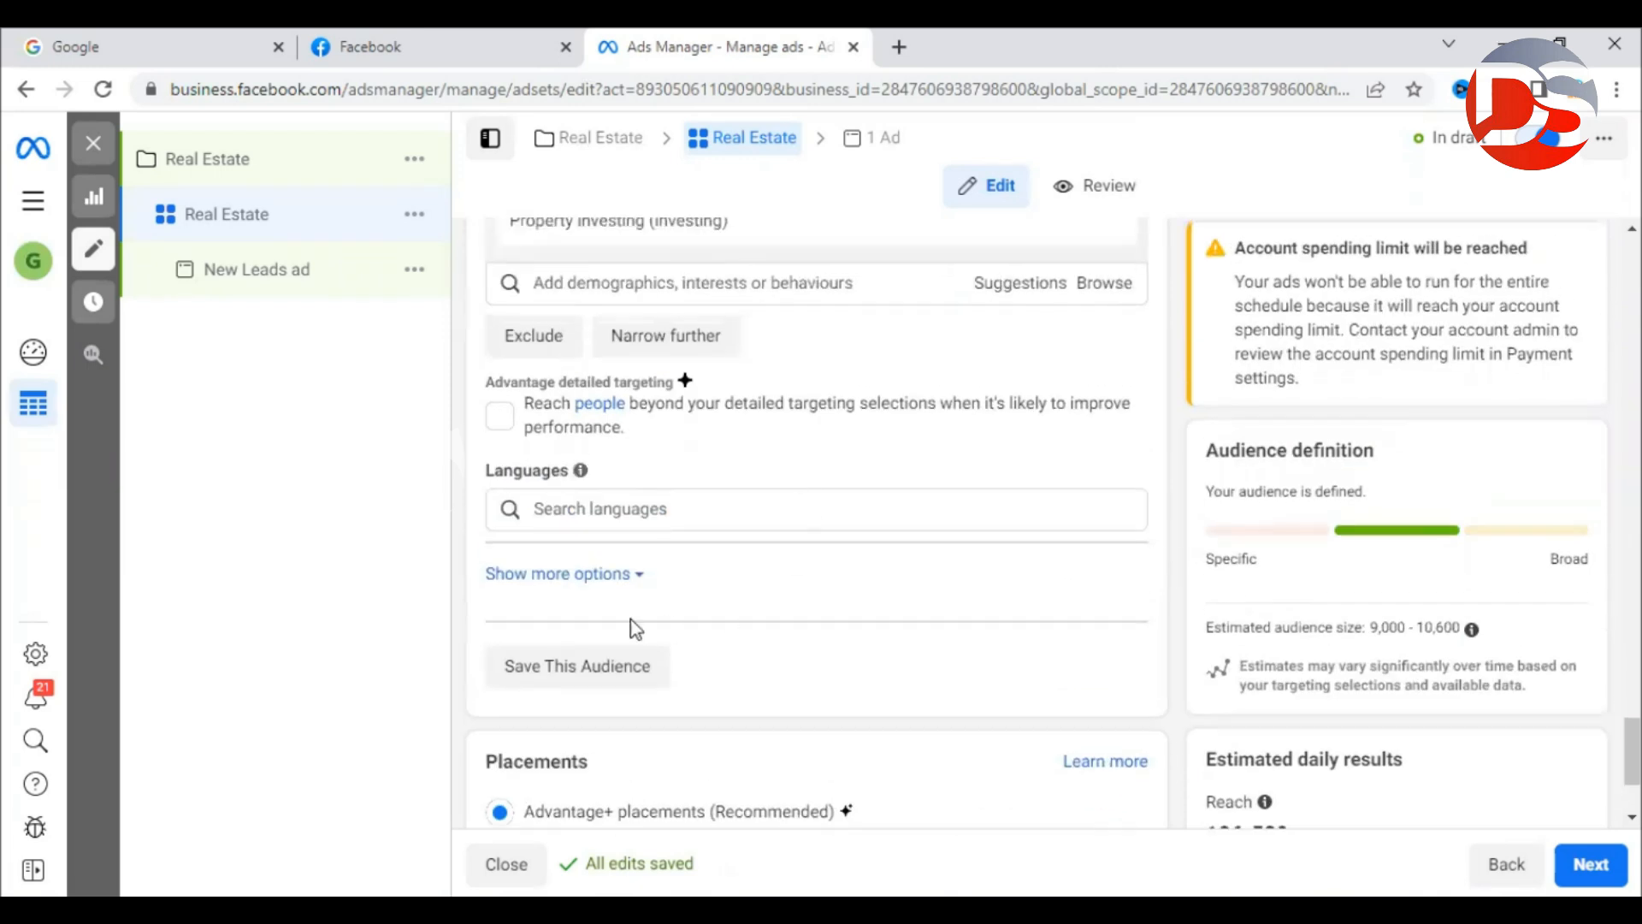
pyautogui.click(601, 509)
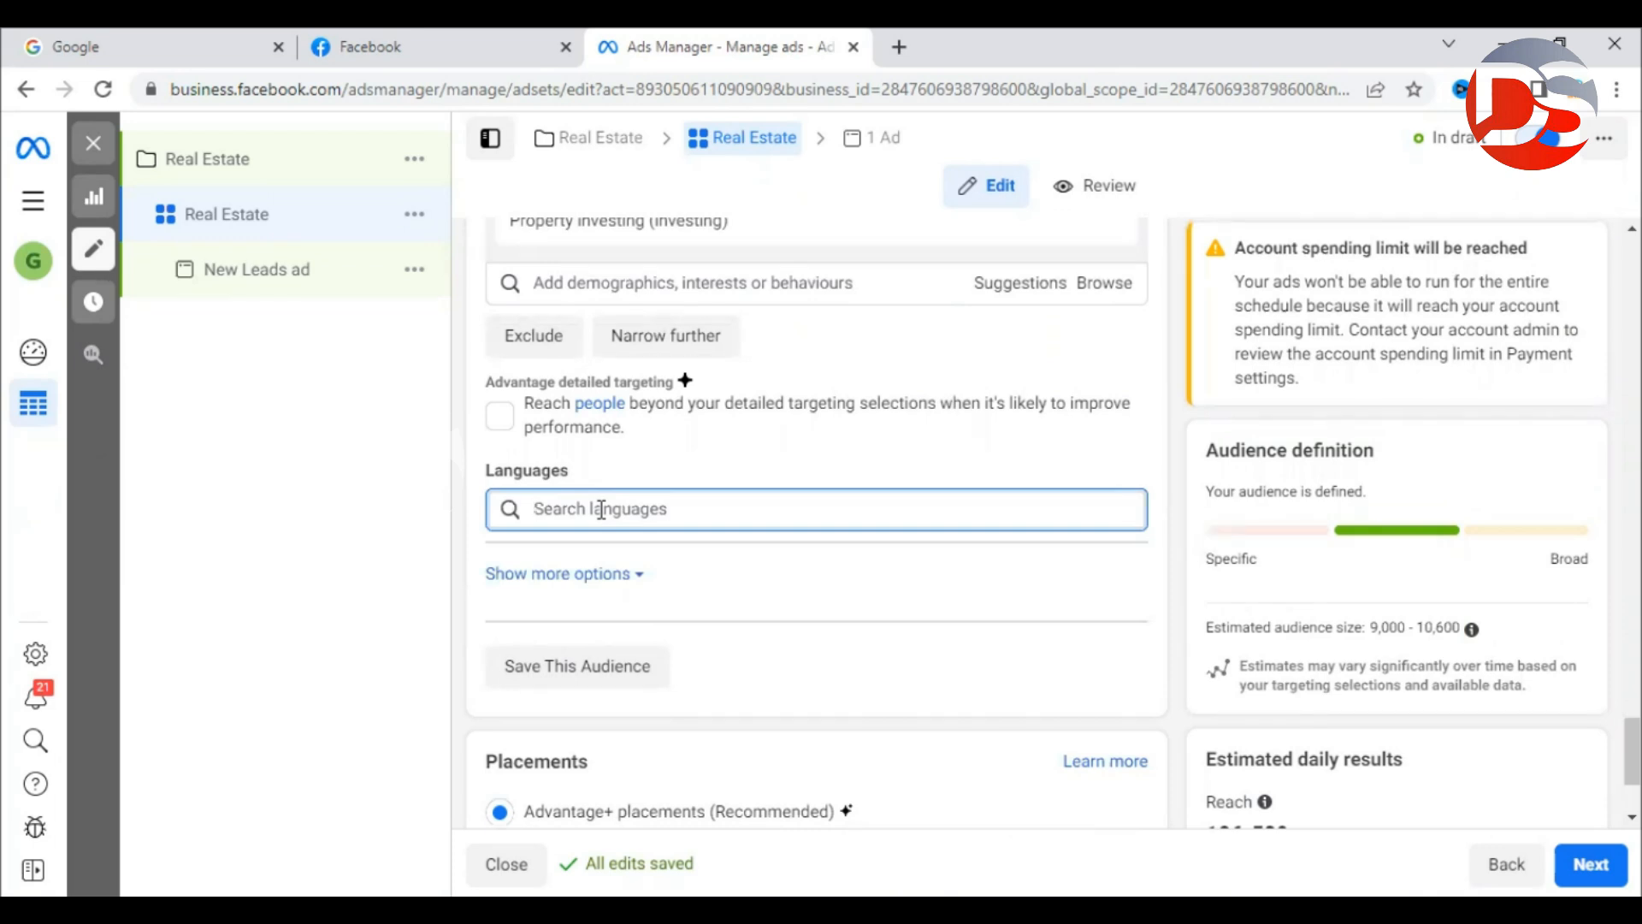
pyautogui.write('telu')
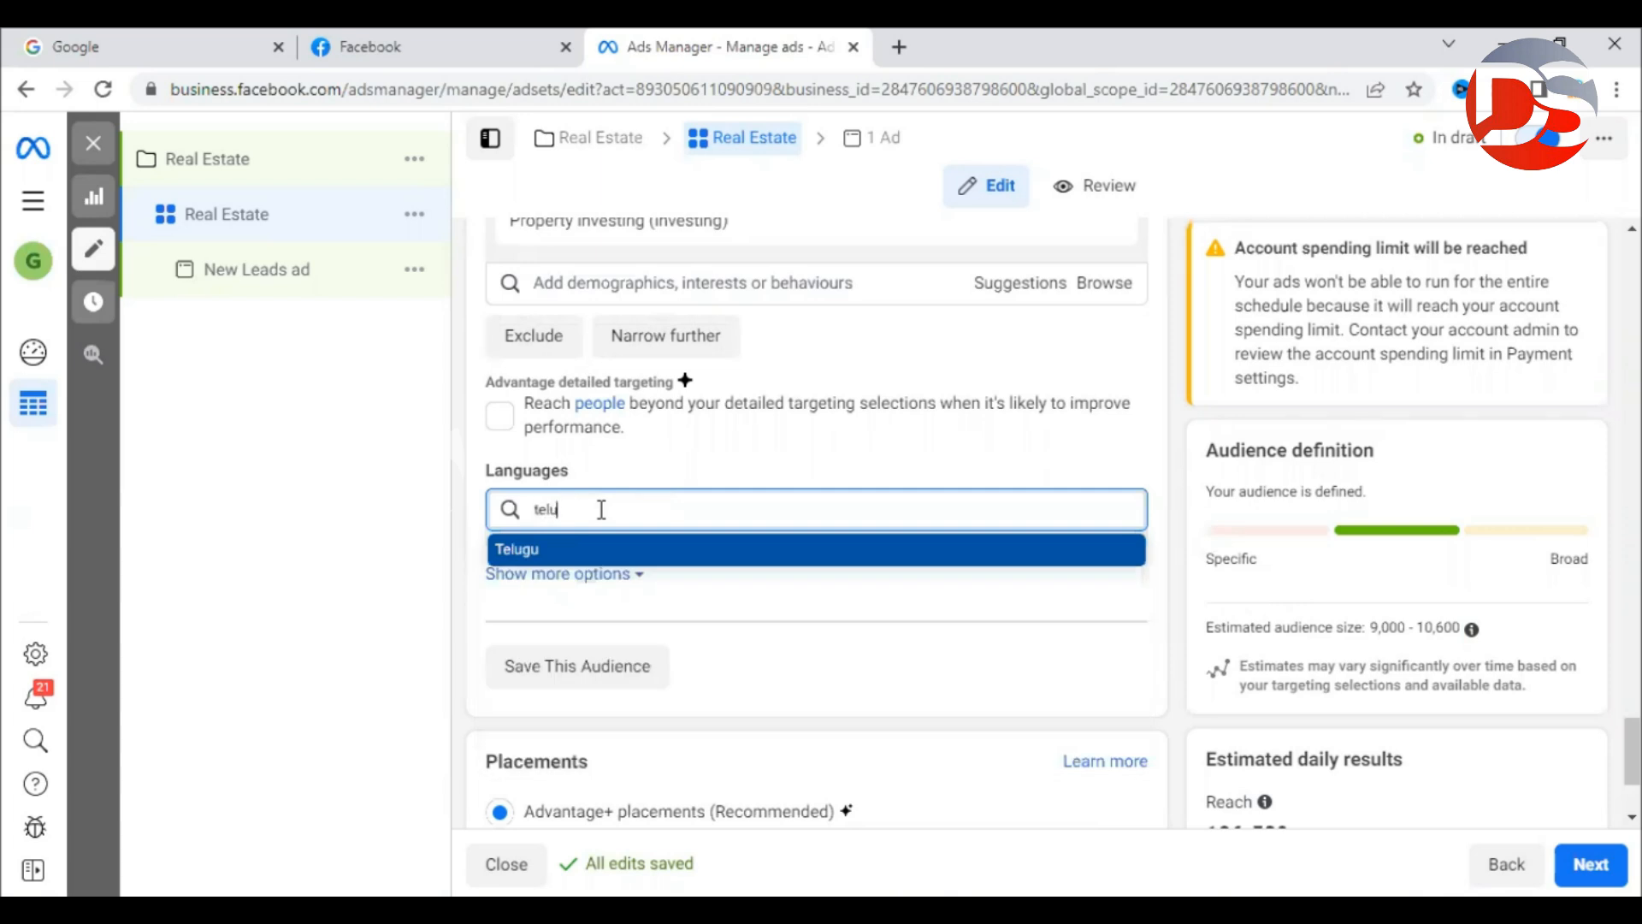
pyautogui.press('BackSpace')
pyautogui.press('BackSpace')
pyautogui.press('BackSpace')
pyautogui.press('BackSpace')
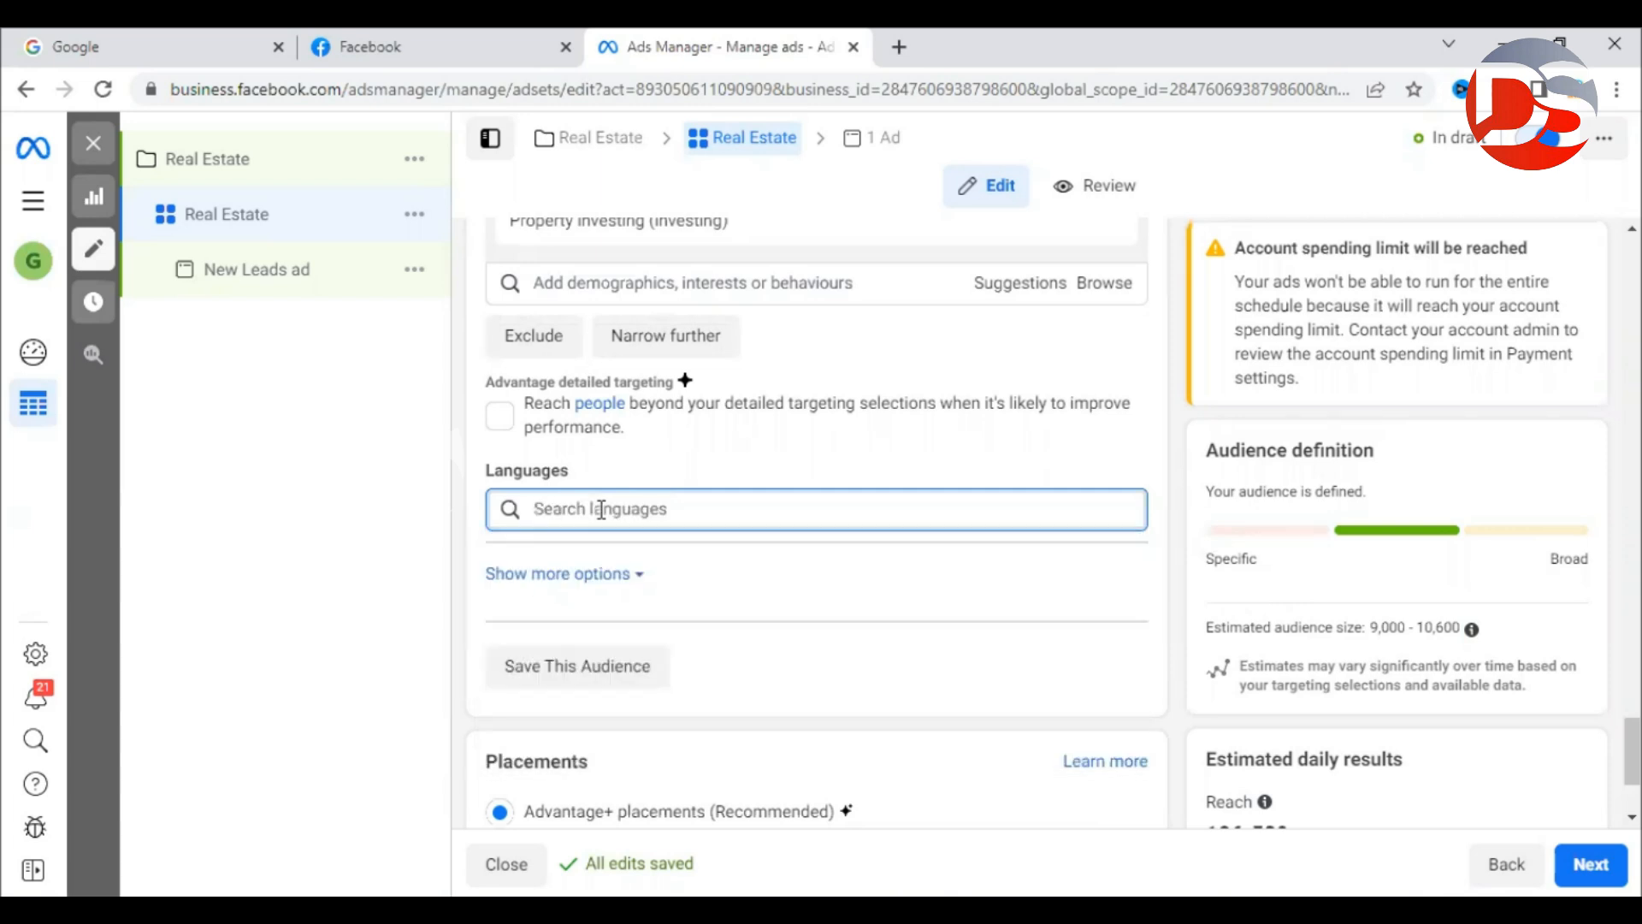
pyautogui.click(1168, 604)
pyautogui.scroll(-2, 1174, 604)
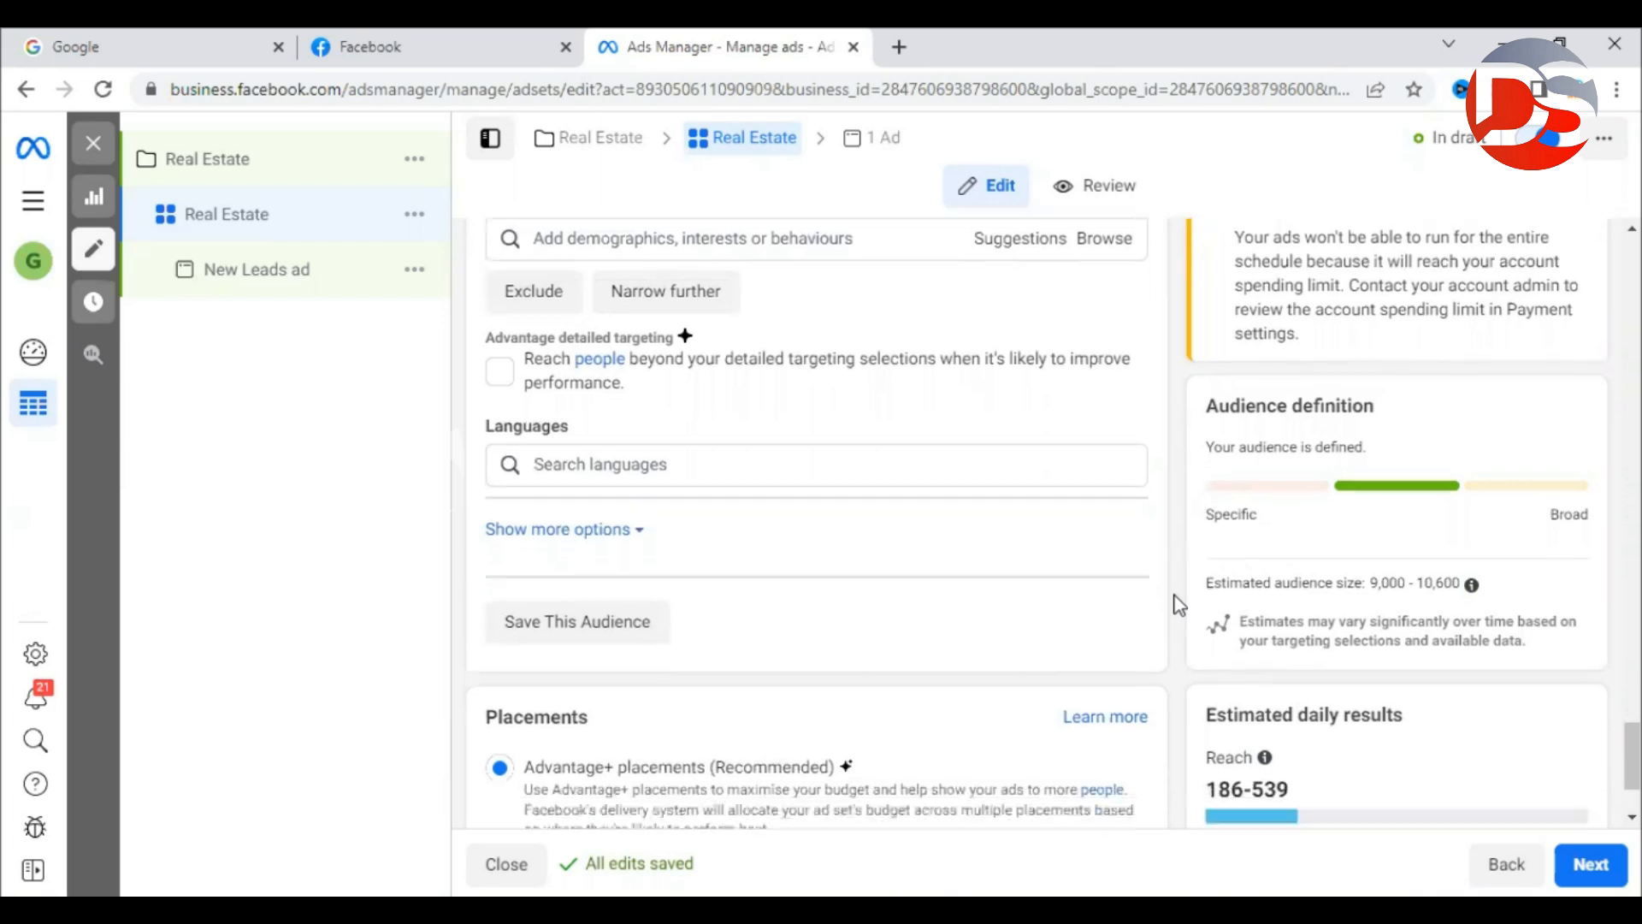
# Switch to manual placements and keep both Mobile and Desktop devices.
pyautogui.doubleClick(551, 556)
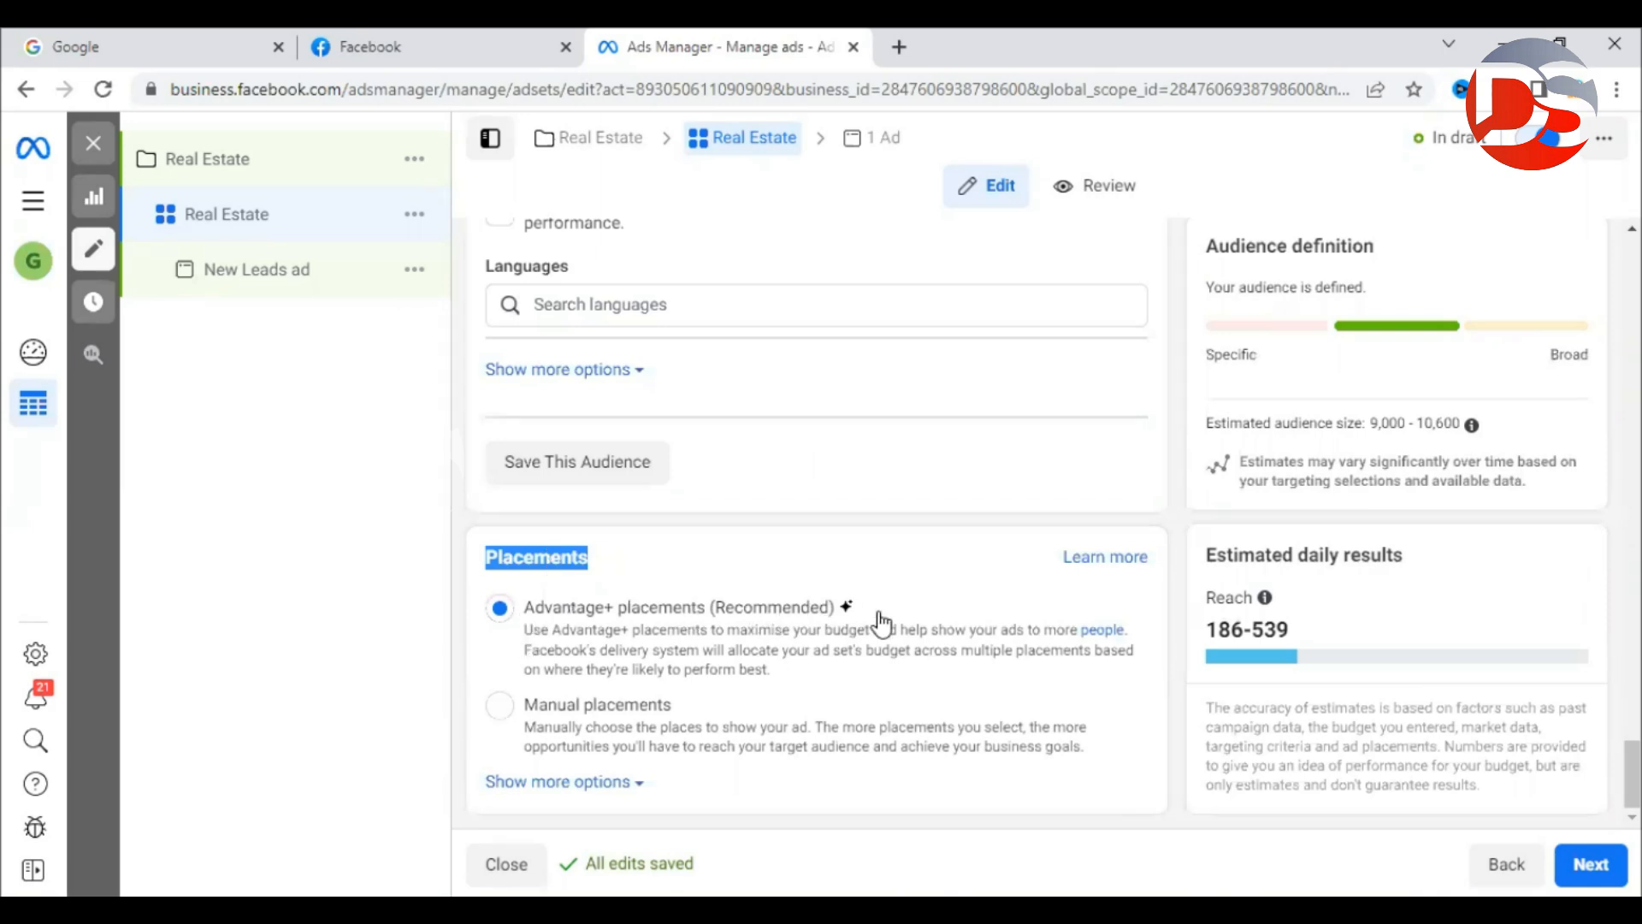
pyautogui.click(460, 633)
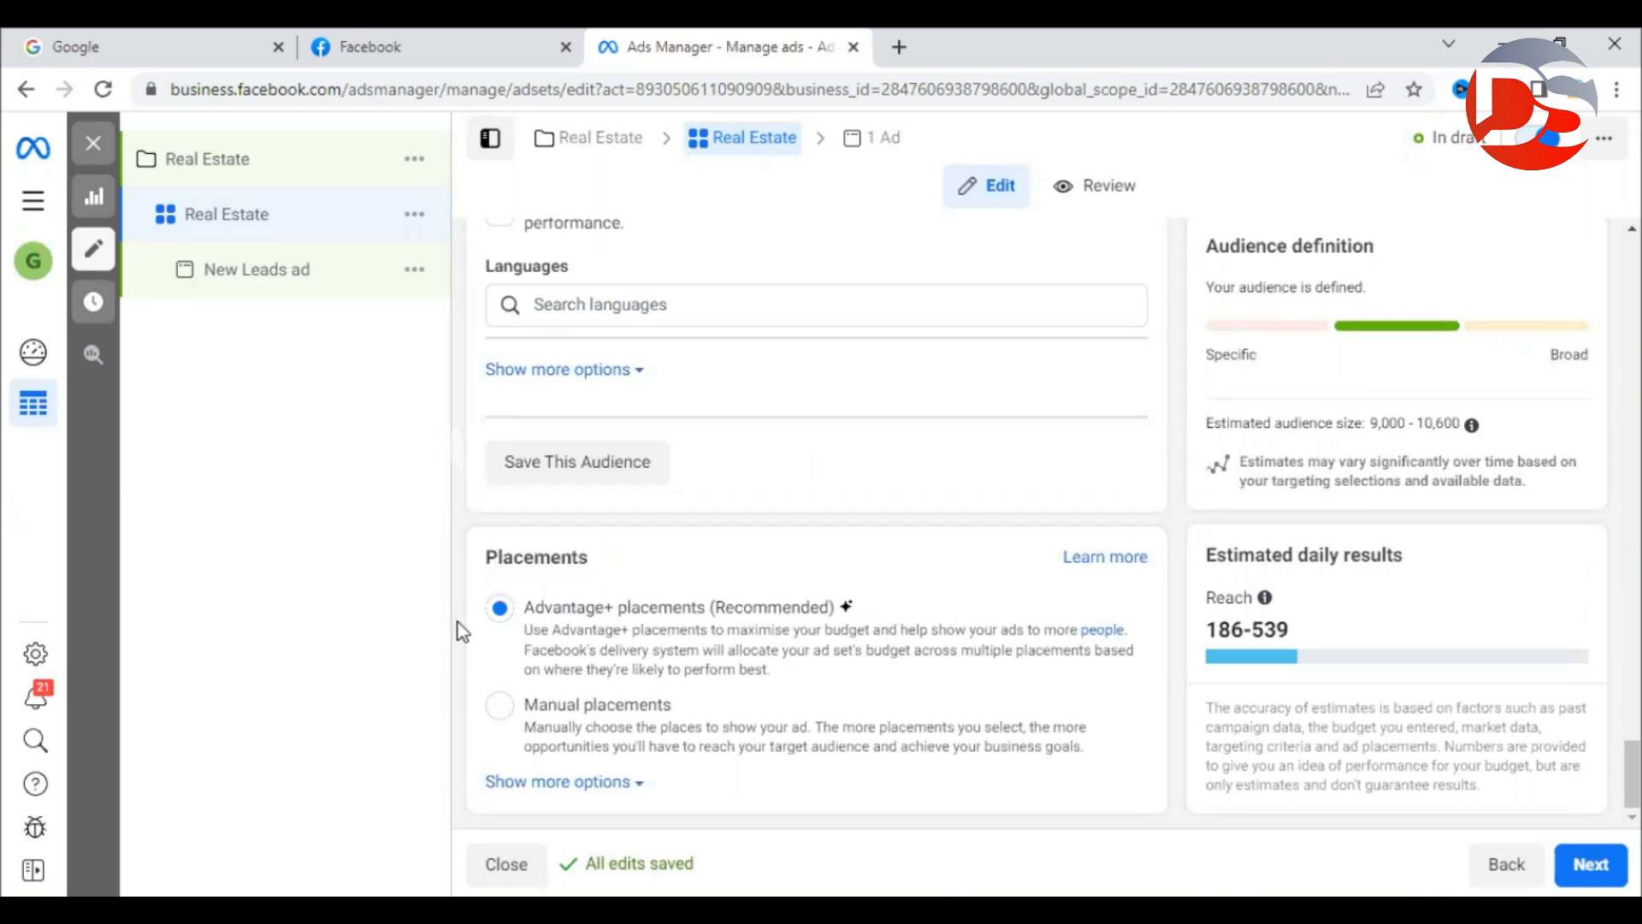
pyautogui.doubleClick(526, 609)
pyautogui.moveTo(648, 622); pyautogui.dragTo(953, 623)
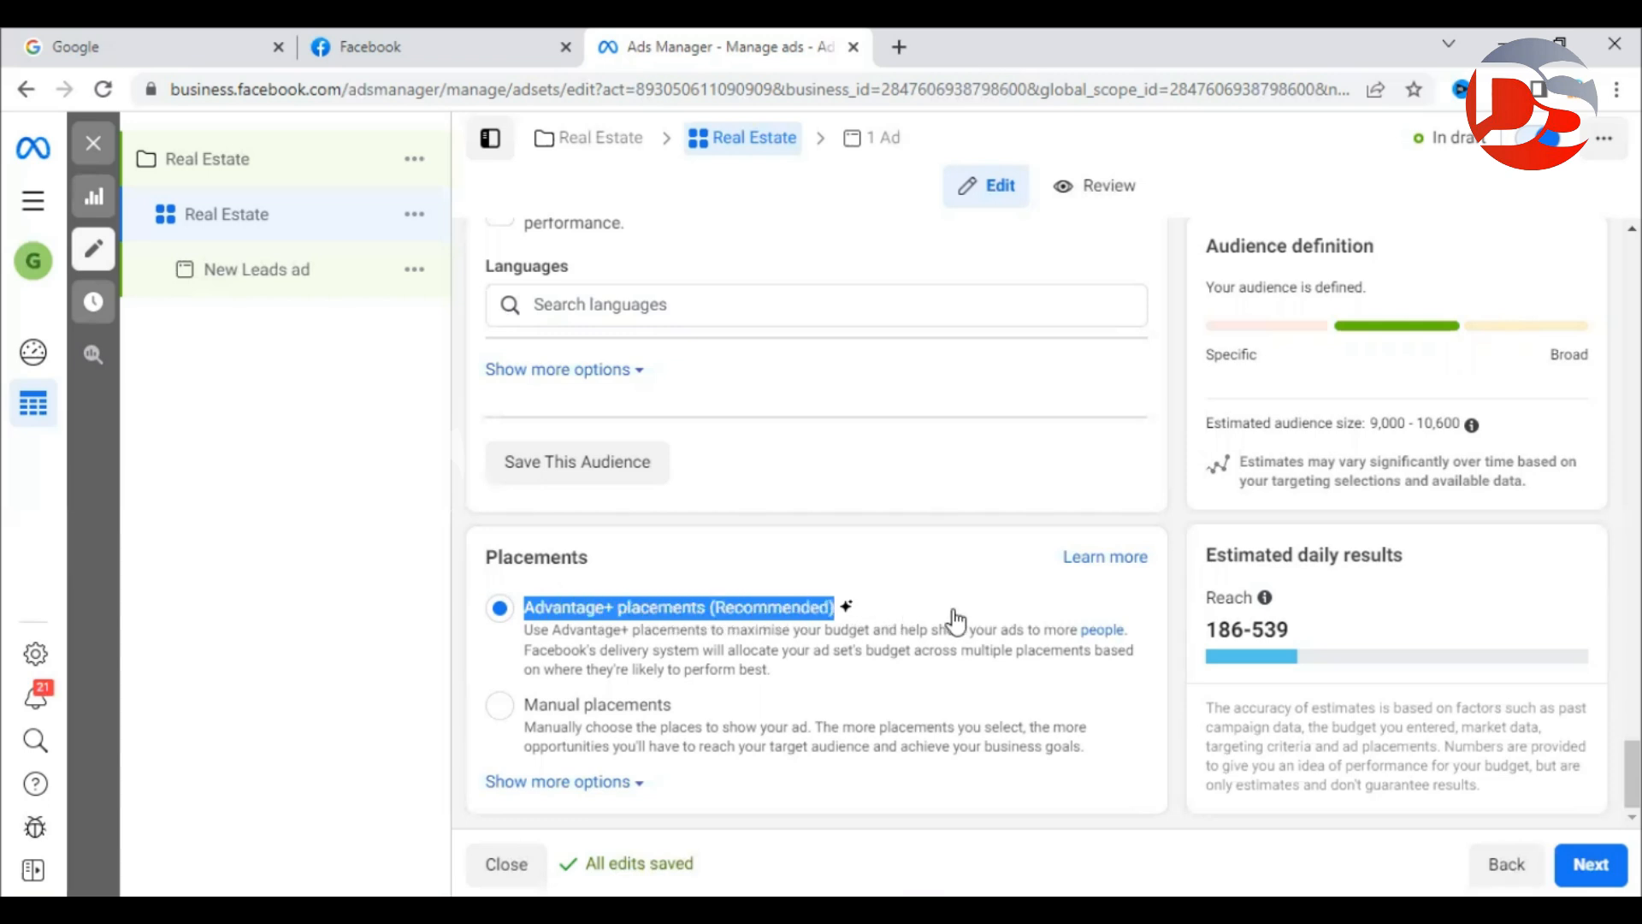
pyautogui.click(501, 708)
pyautogui.scroll(-3, 733, 653)
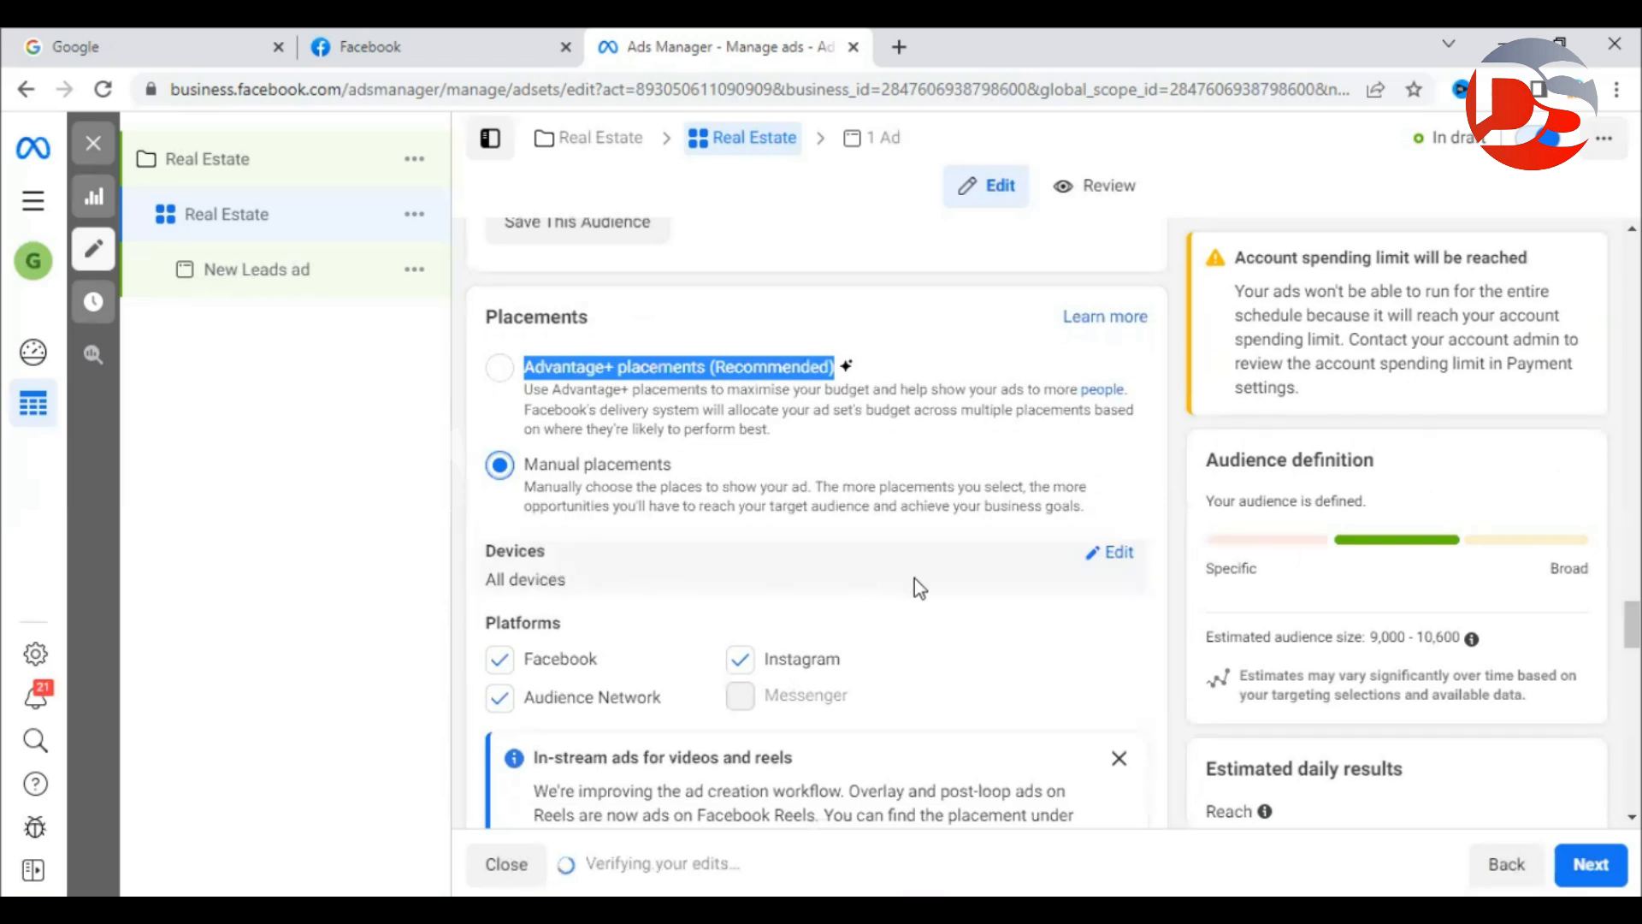
pyautogui.click(1117, 558)
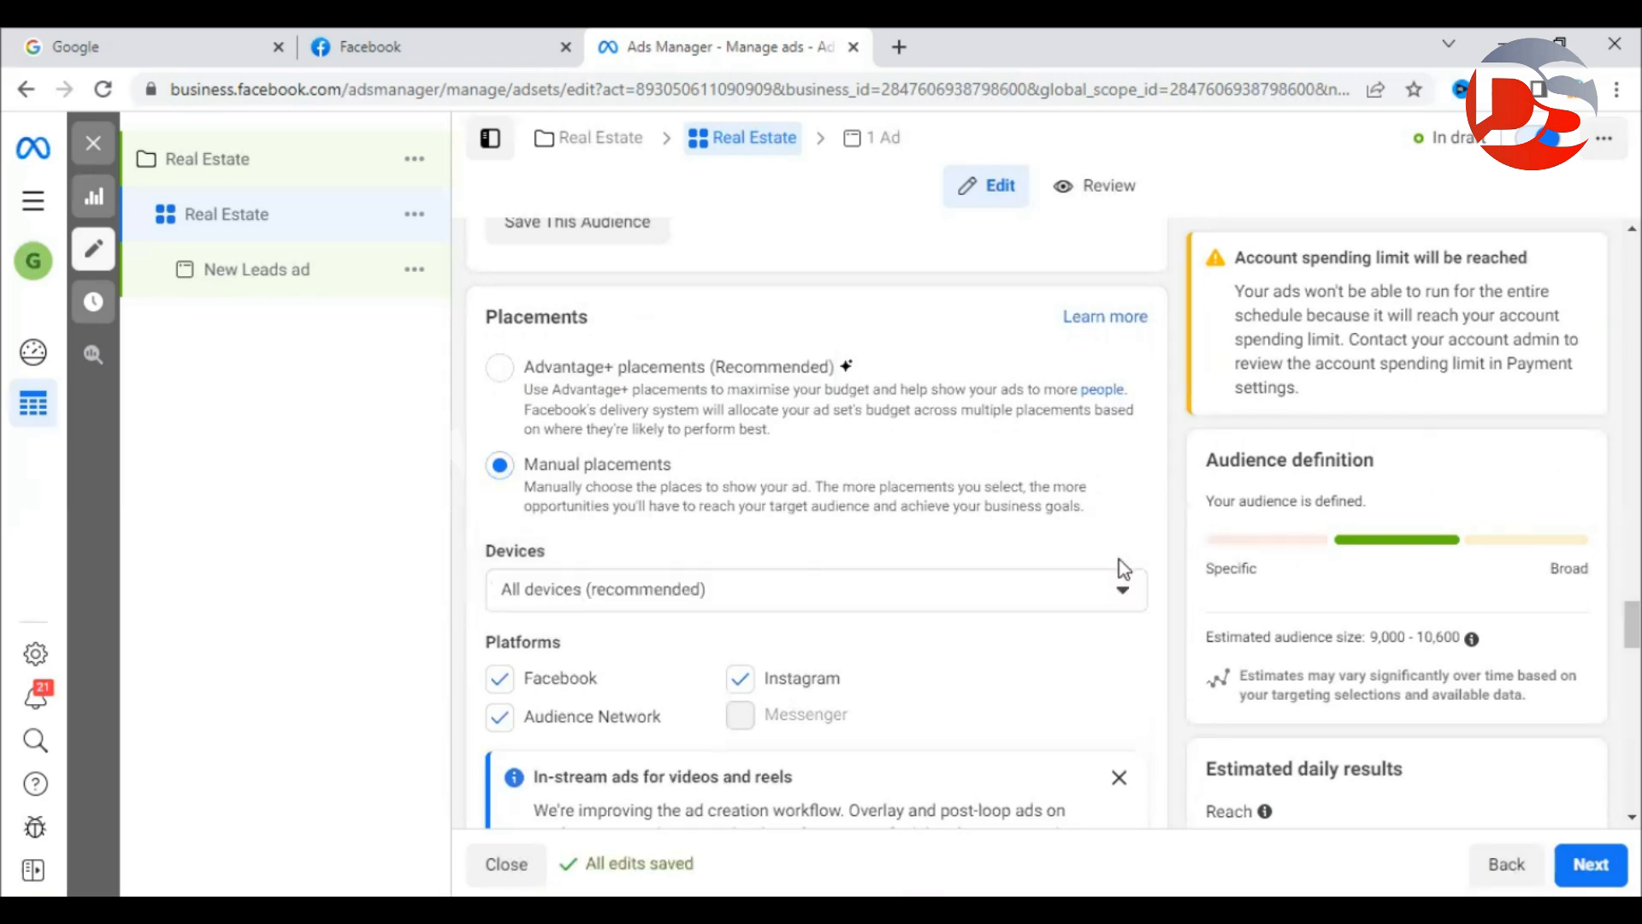
pyautogui.click(643, 593)
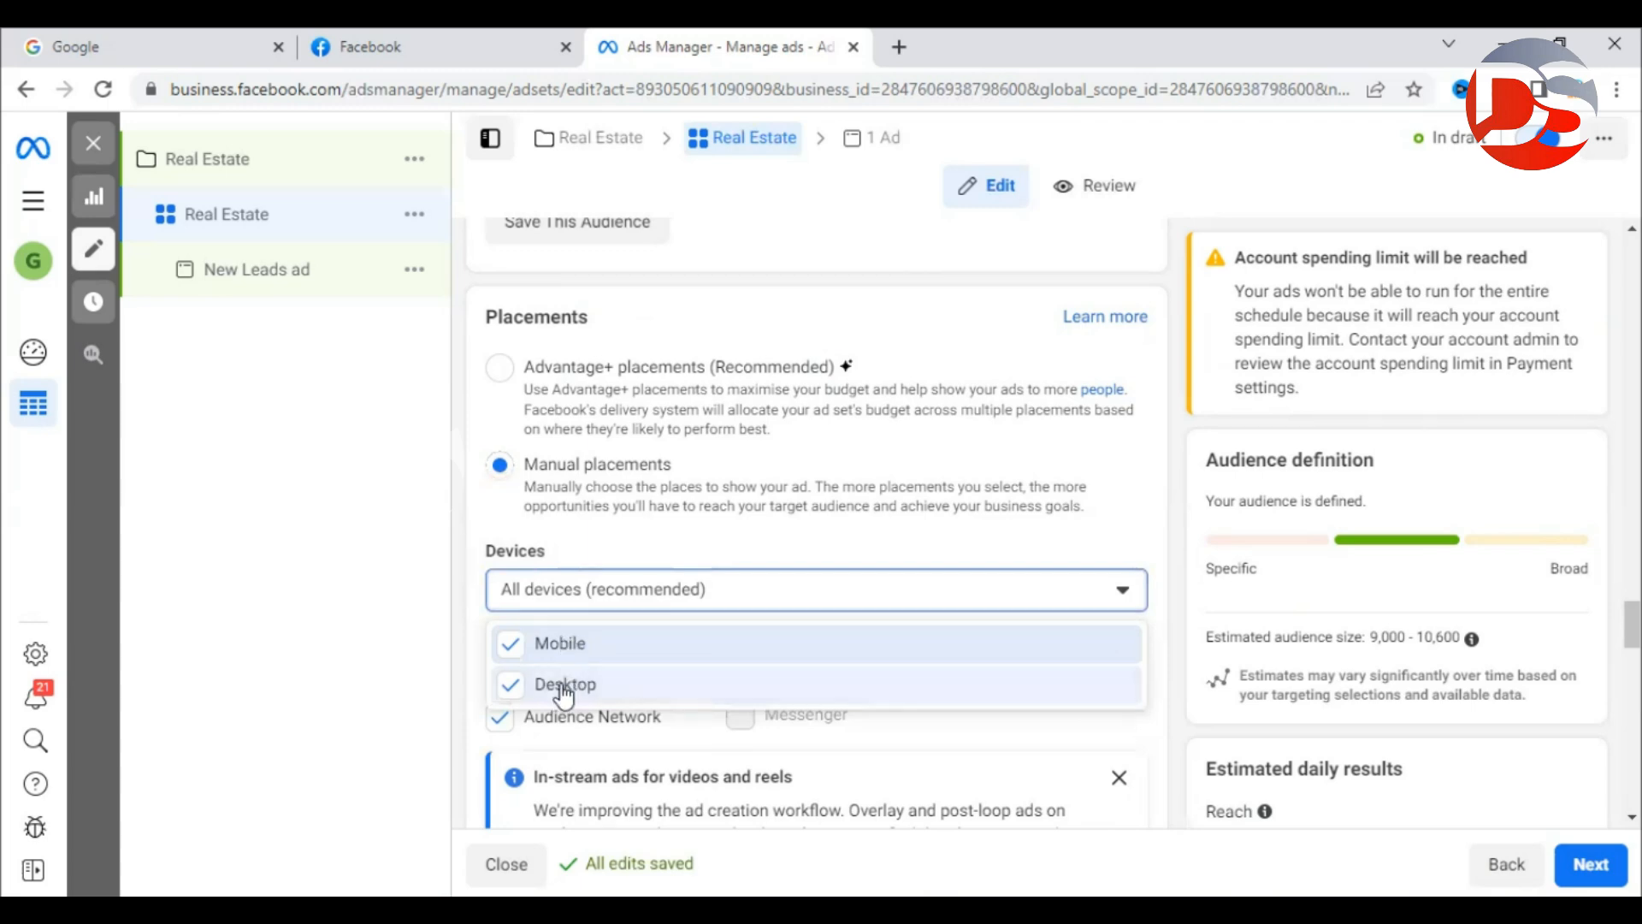
pyautogui.click(463, 587)
# Uncheck the Apps and sites and In-article placements.
pyautogui.scroll(-4, 462, 583)
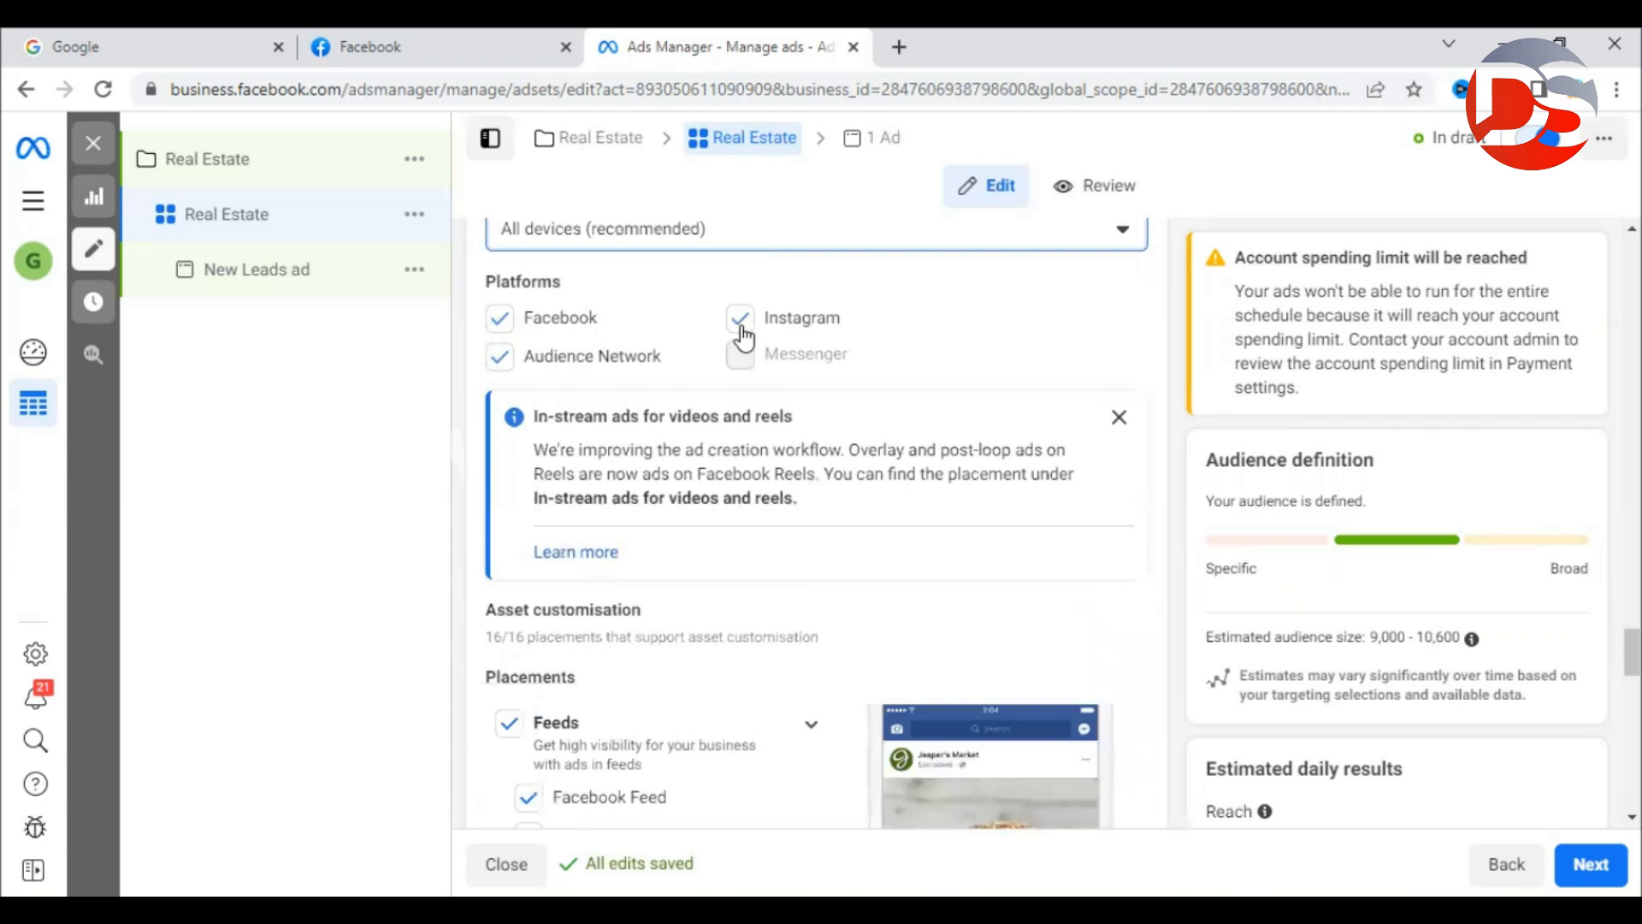
pyautogui.scroll(-3, 485, 374)
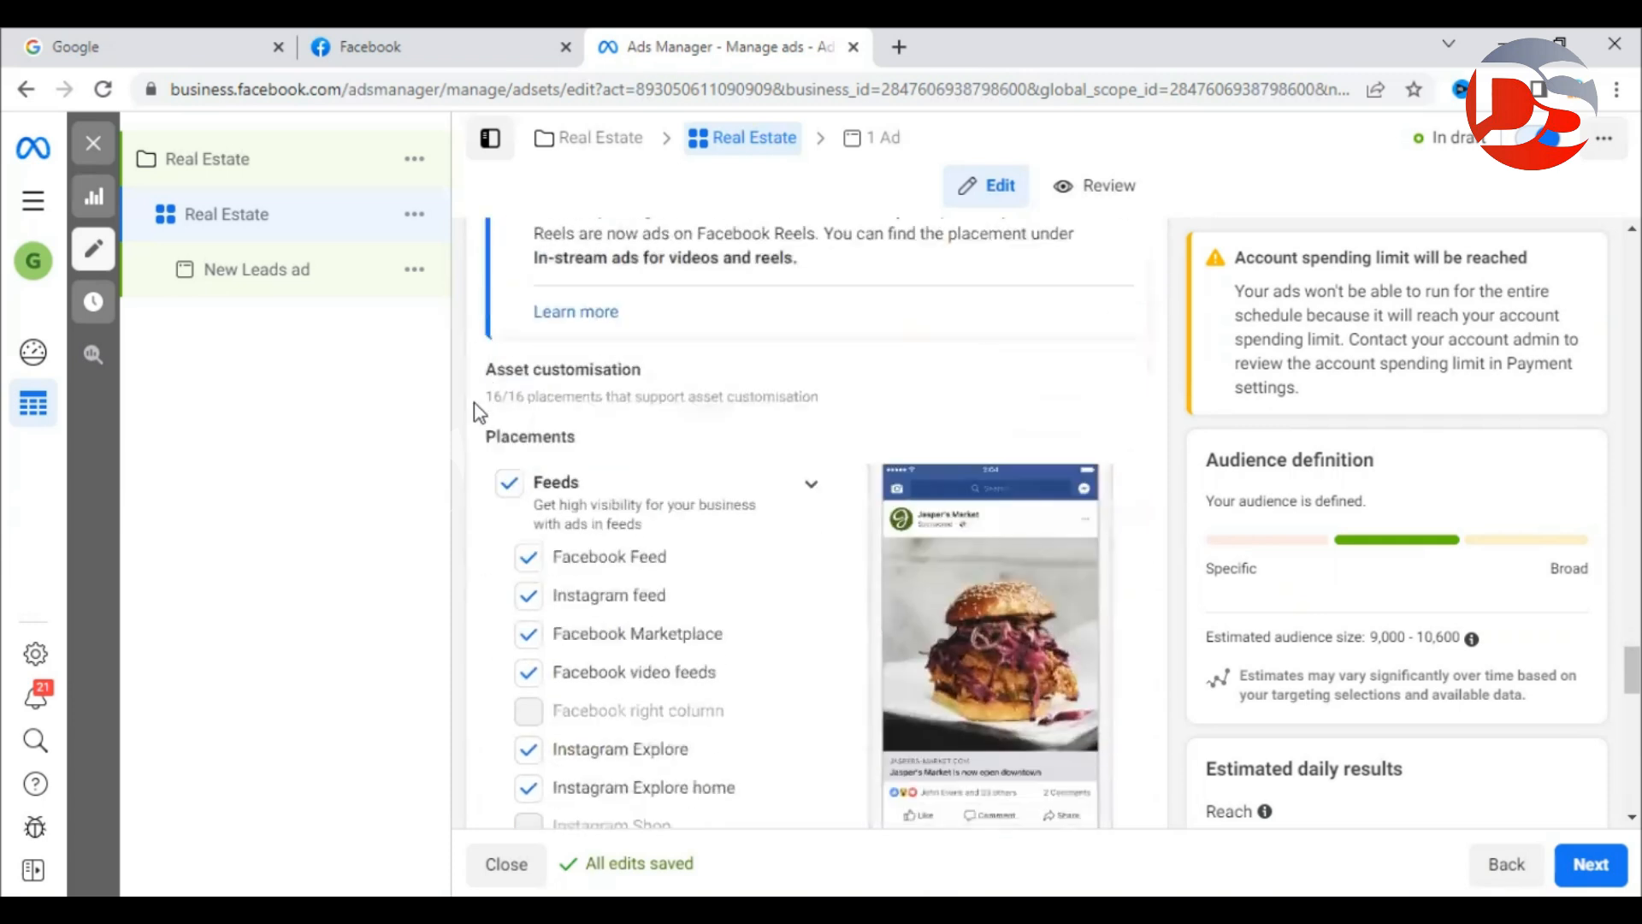
pyautogui.scroll(-1, 476, 397)
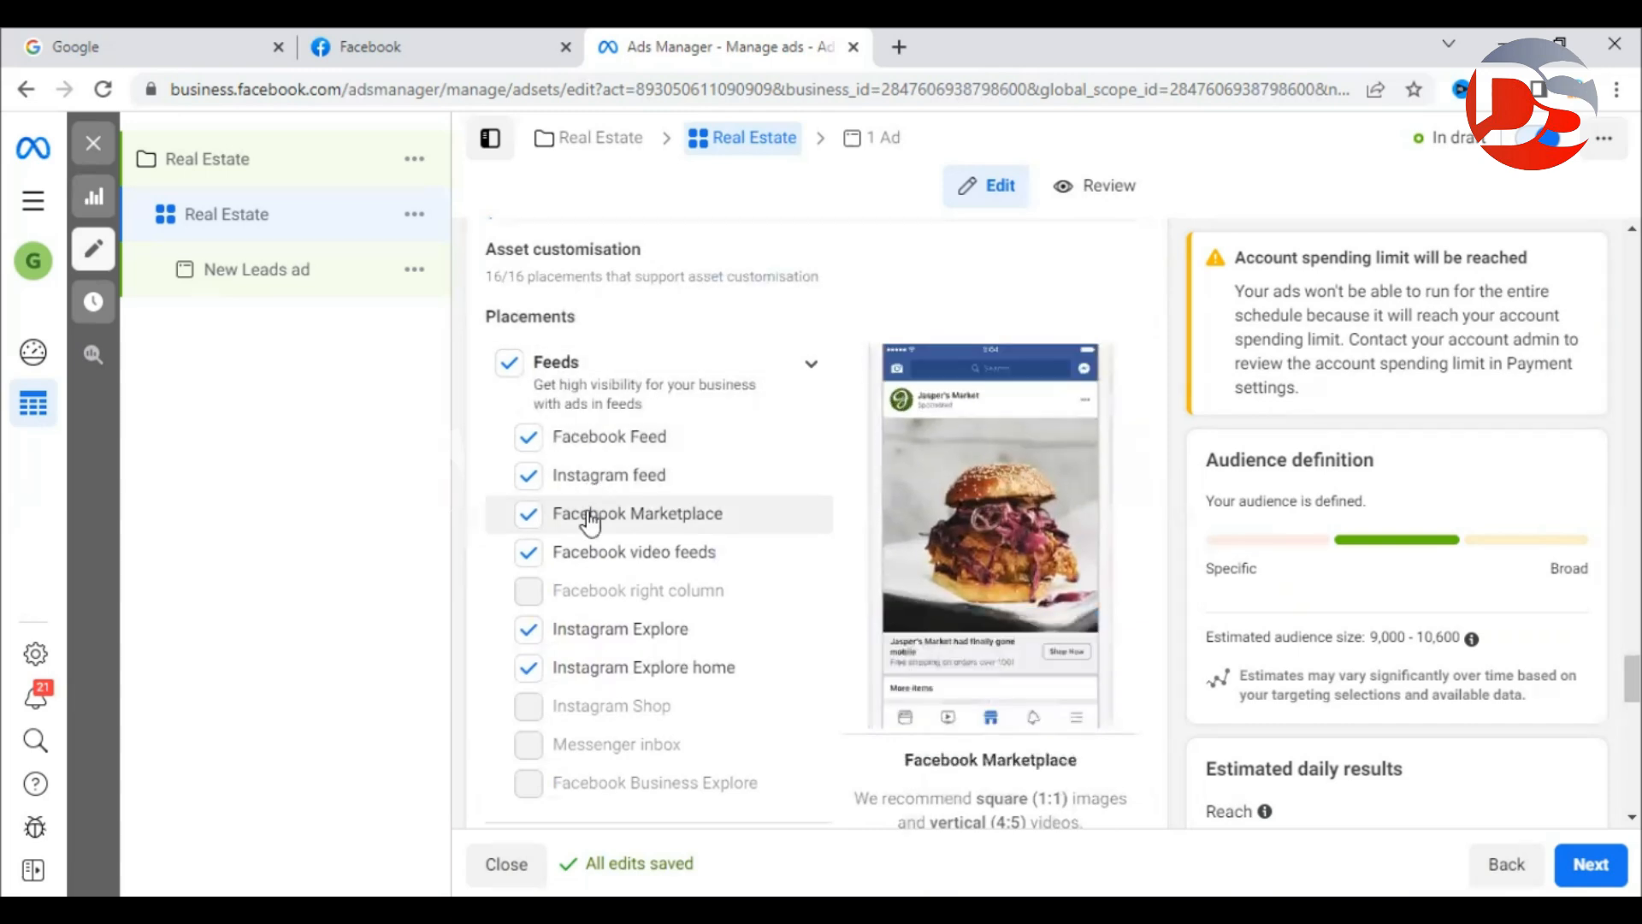
pyautogui.scroll(-3, 587, 493)
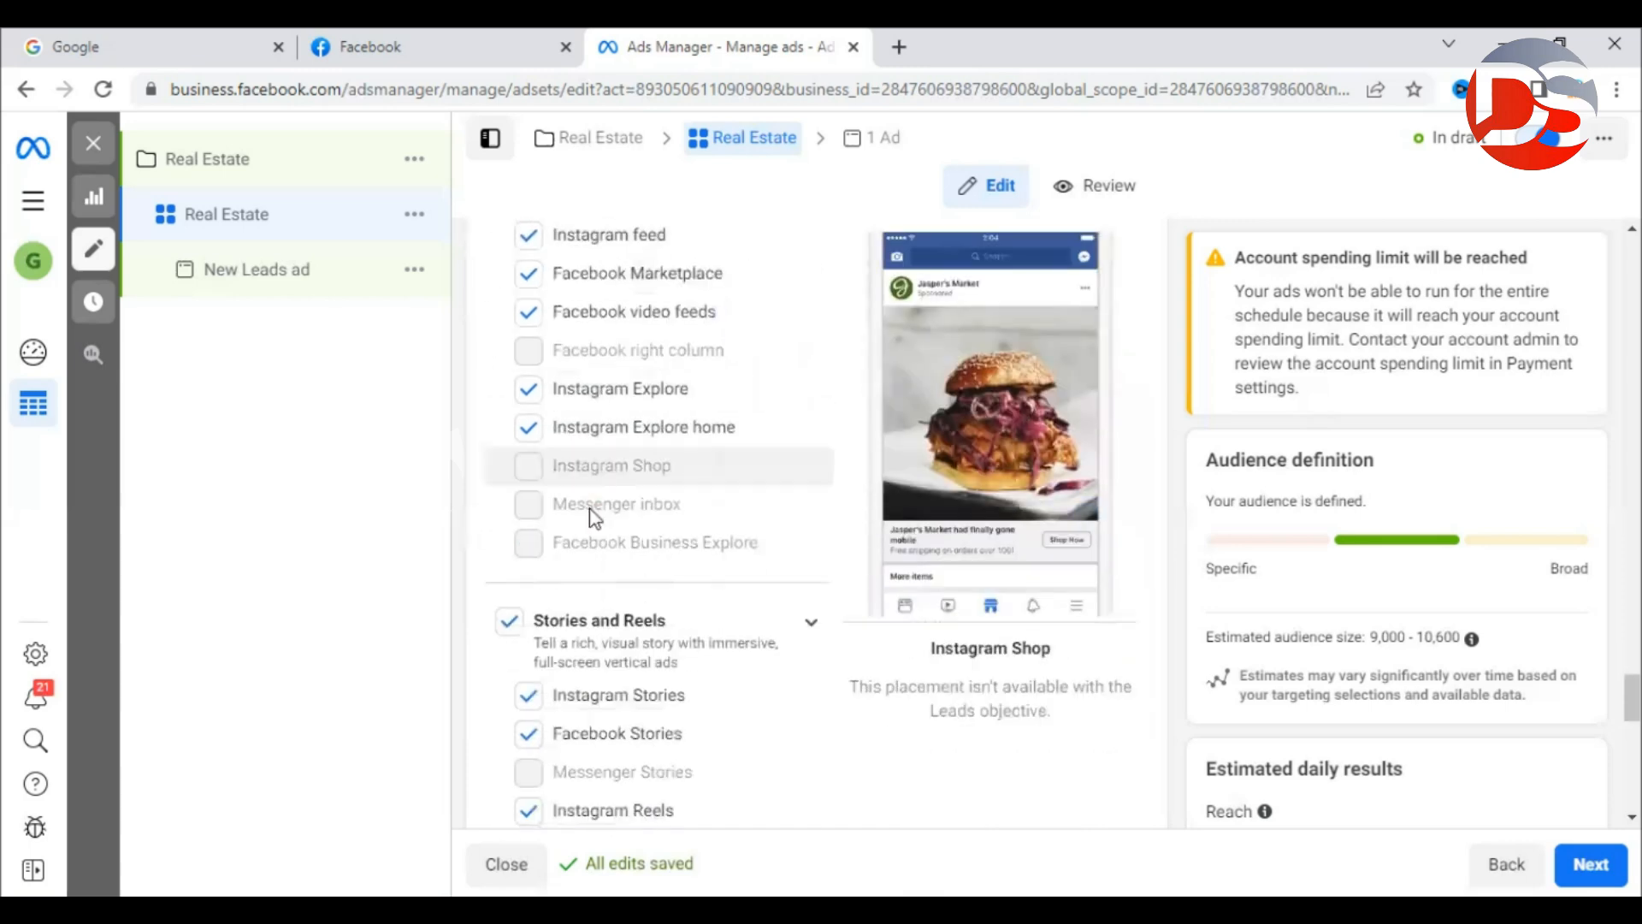
pyautogui.scroll(-2, 596, 516)
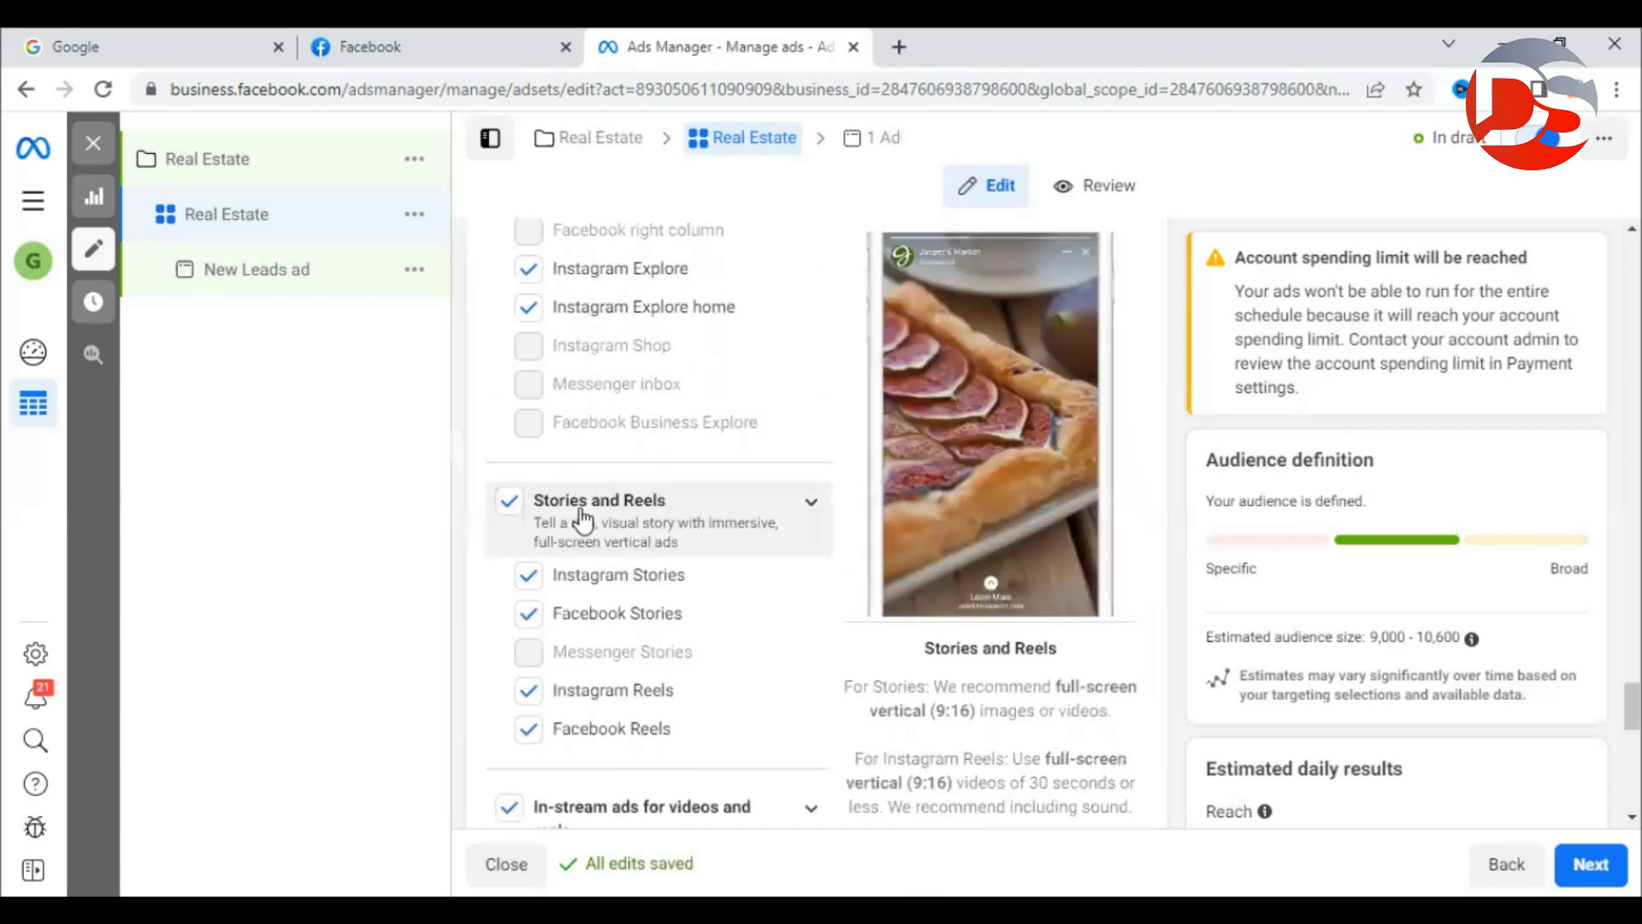
pyautogui.scroll(-5, 684, 530)
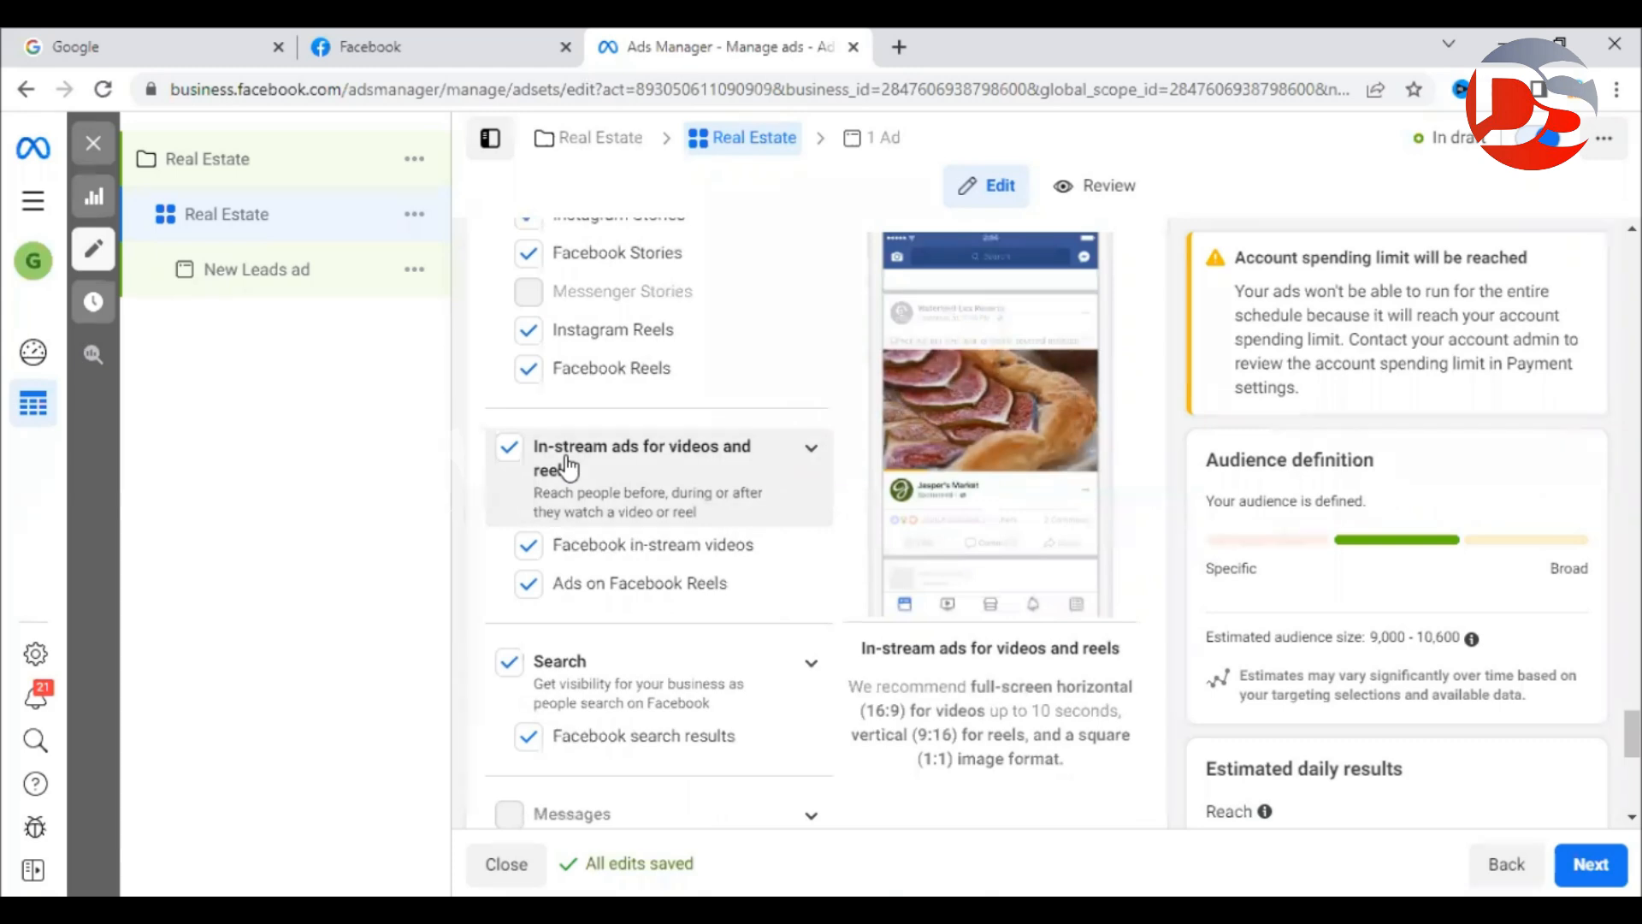
pyautogui.scroll(-9, 573, 470)
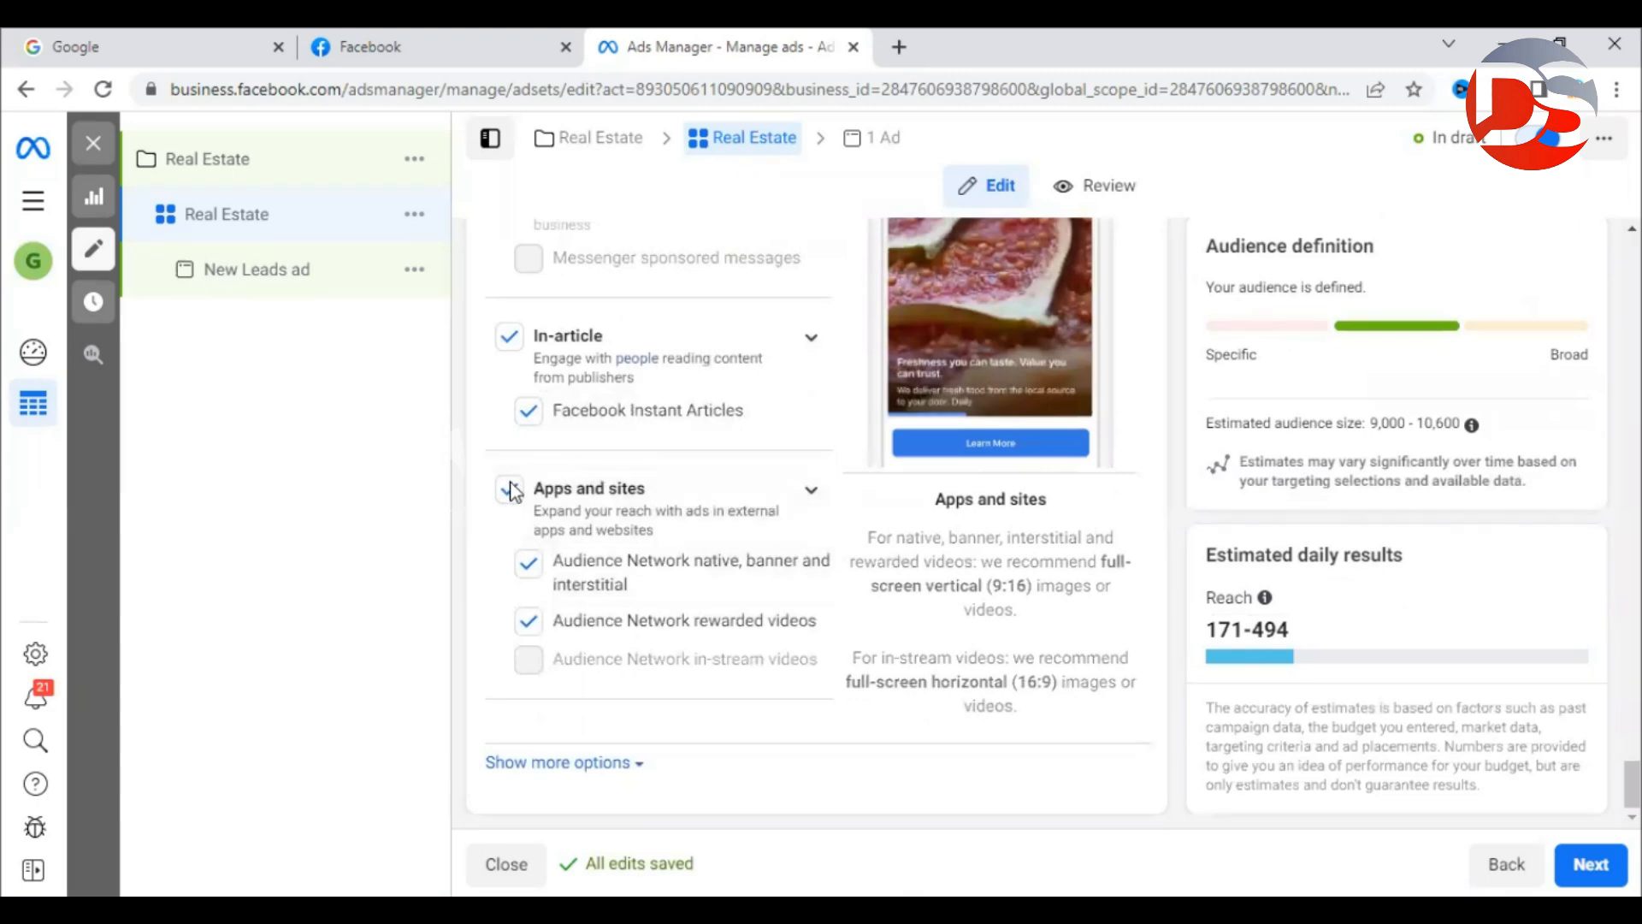
pyautogui.click(575, 510)
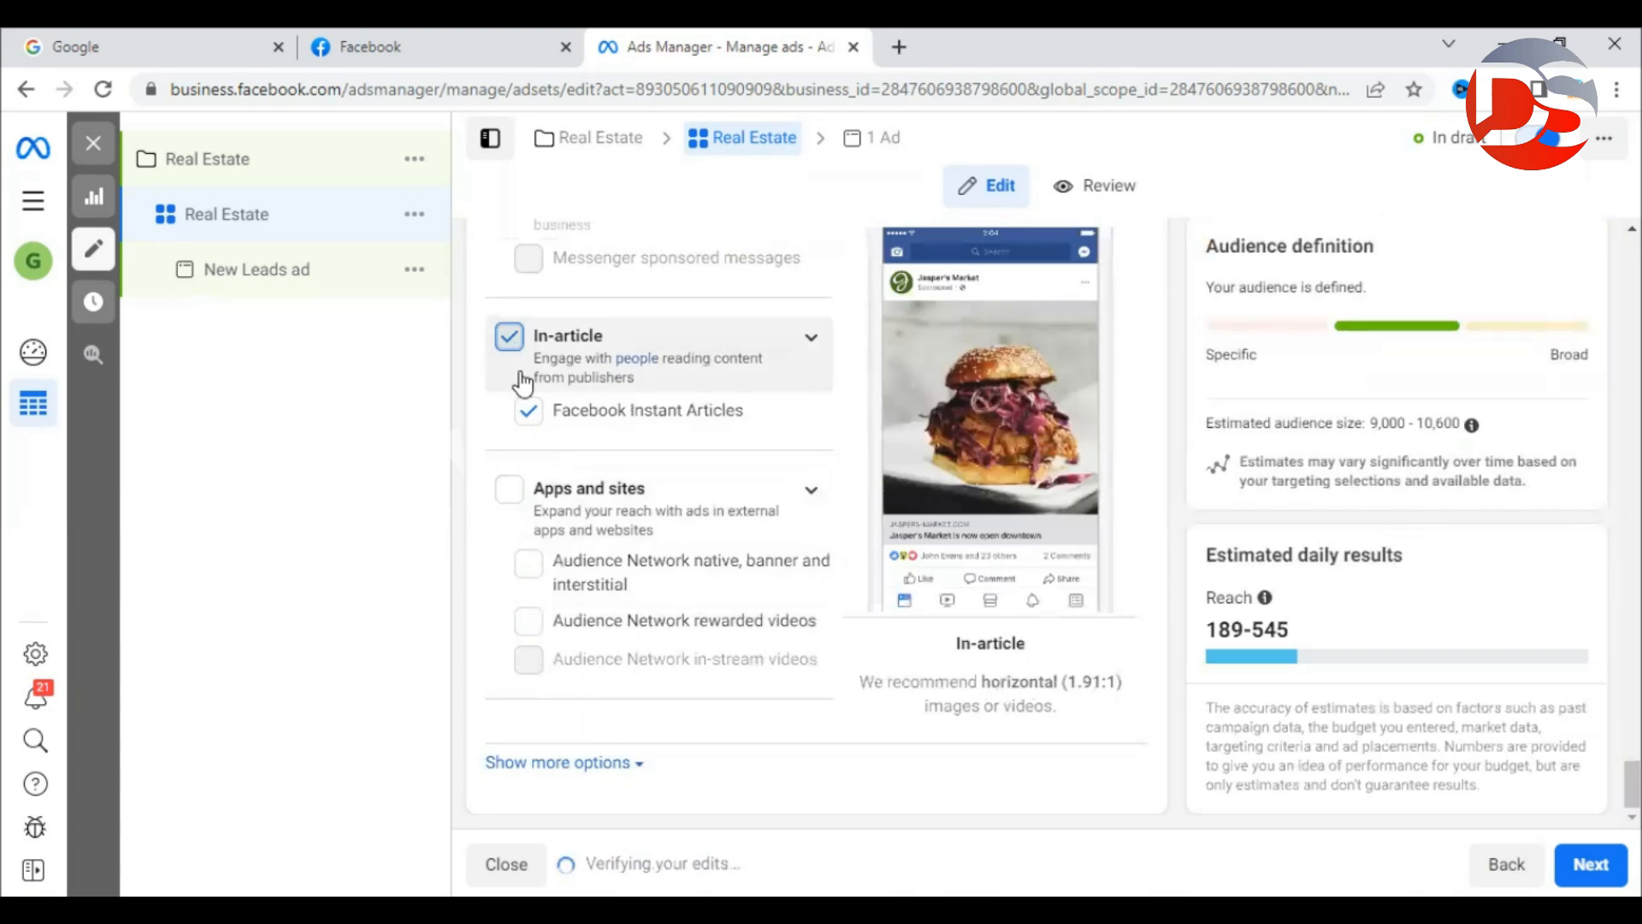
pyautogui.click(517, 358)
# Select Advantage+ placements (Recommended), giving an estimated daily reach of 186–539.
pyautogui.scroll(4, 643, 501)
pyautogui.scroll(5, 643, 501)
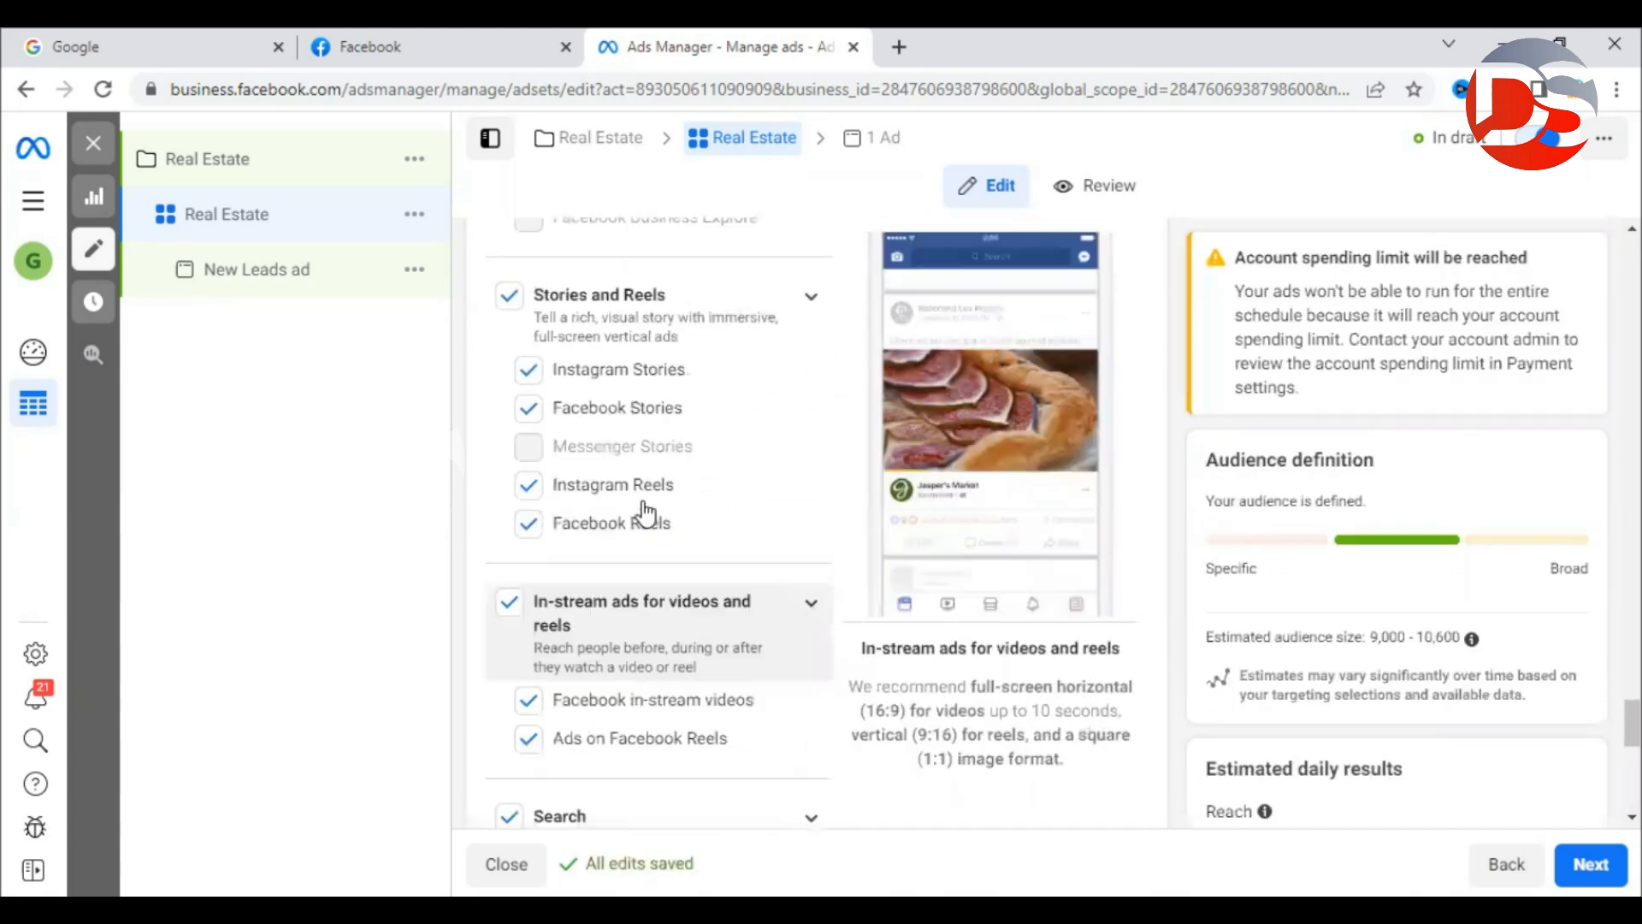
pyautogui.scroll(-10, 643, 513)
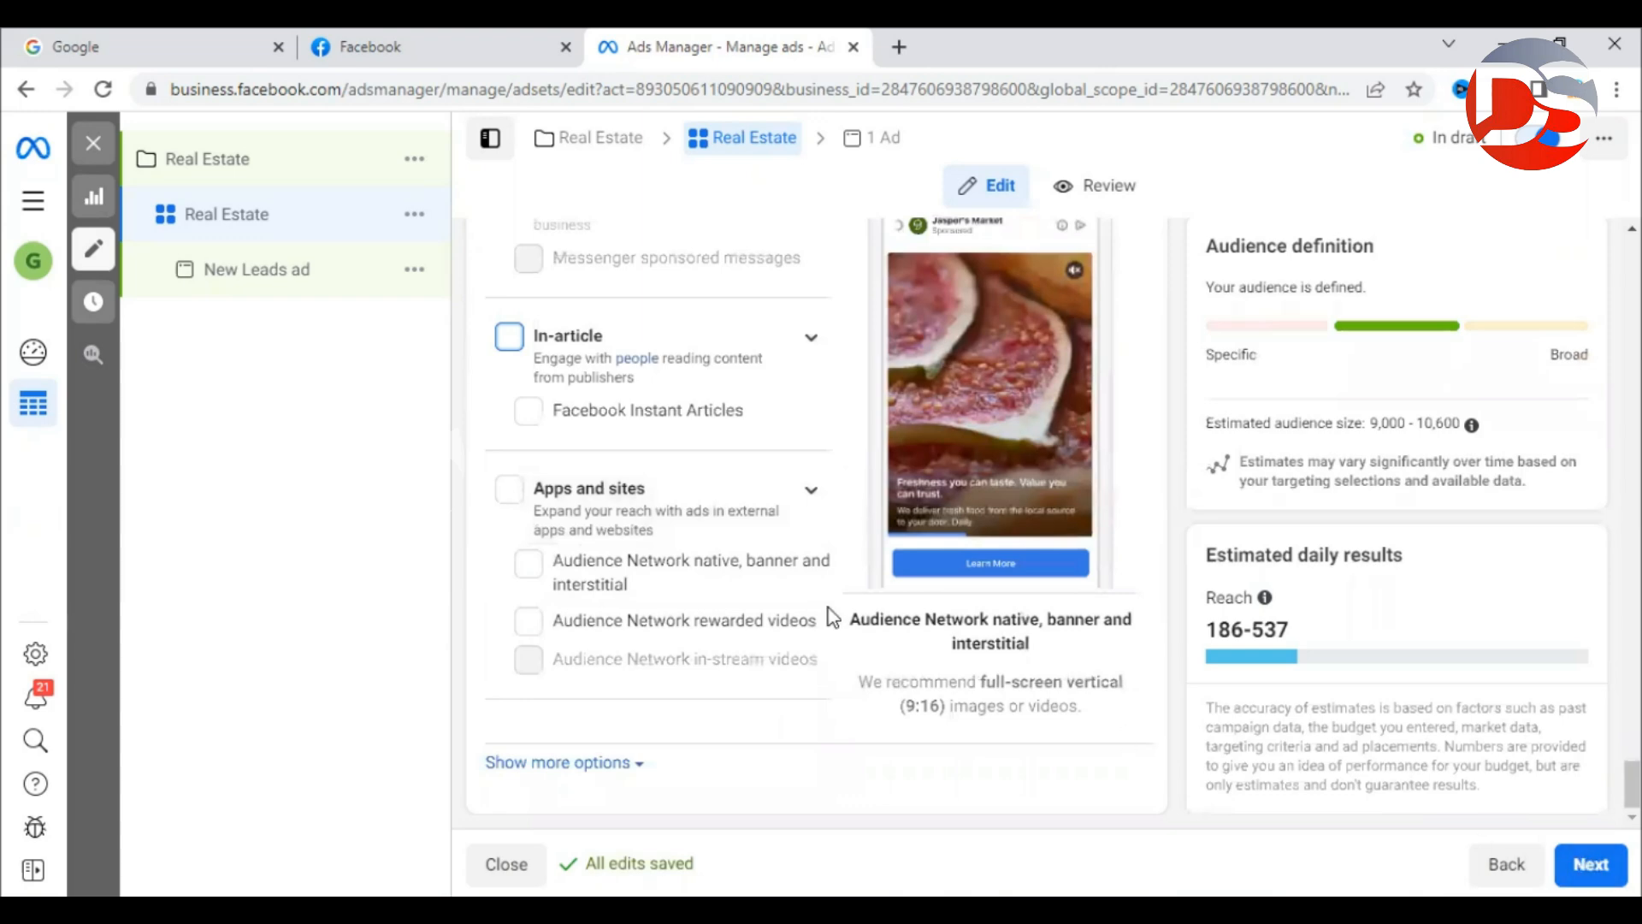
pyautogui.scroll(10, 747, 586)
pyautogui.scroll(10, 750, 590)
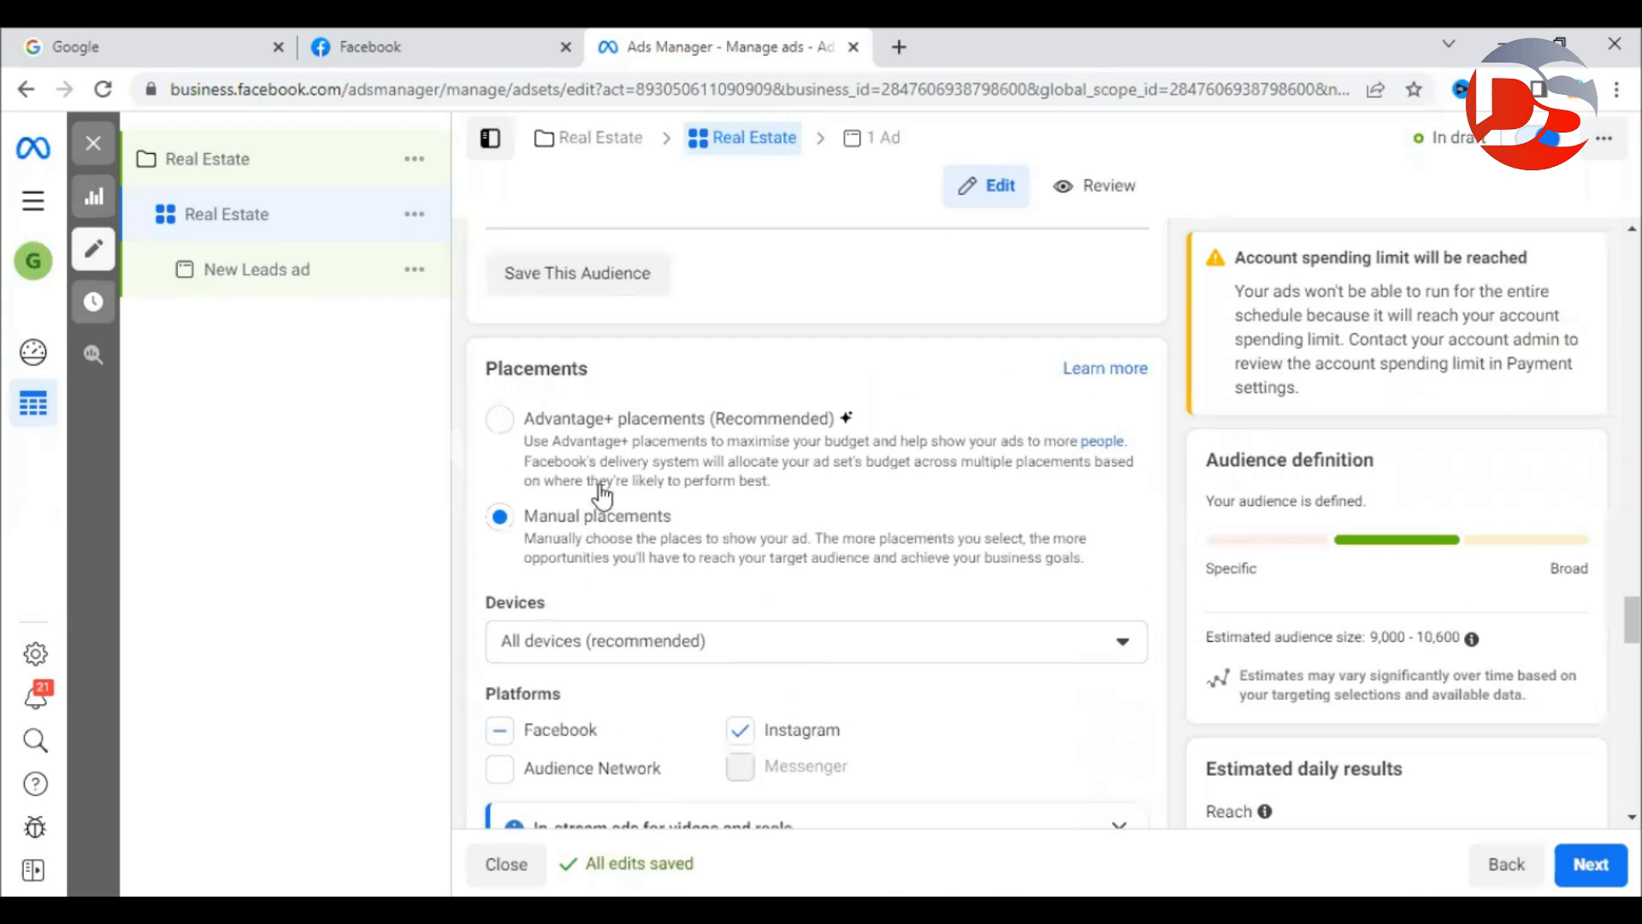
pyautogui.click(500, 426)
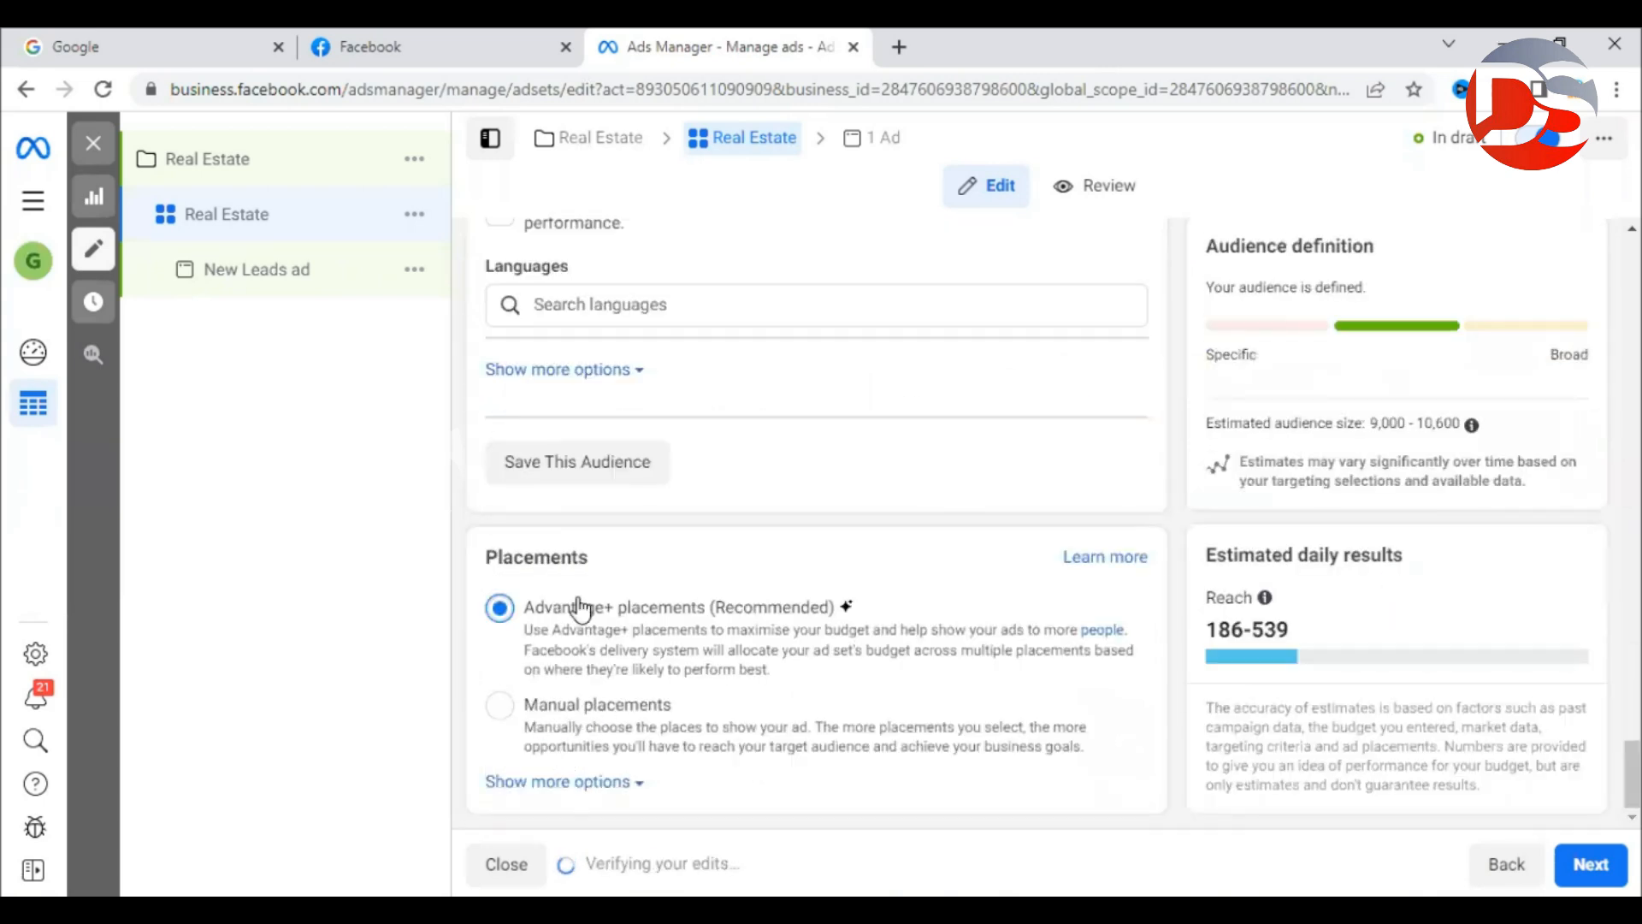
pyautogui.scroll(3, 576, 604)
pyautogui.scroll(6, 606, 547)
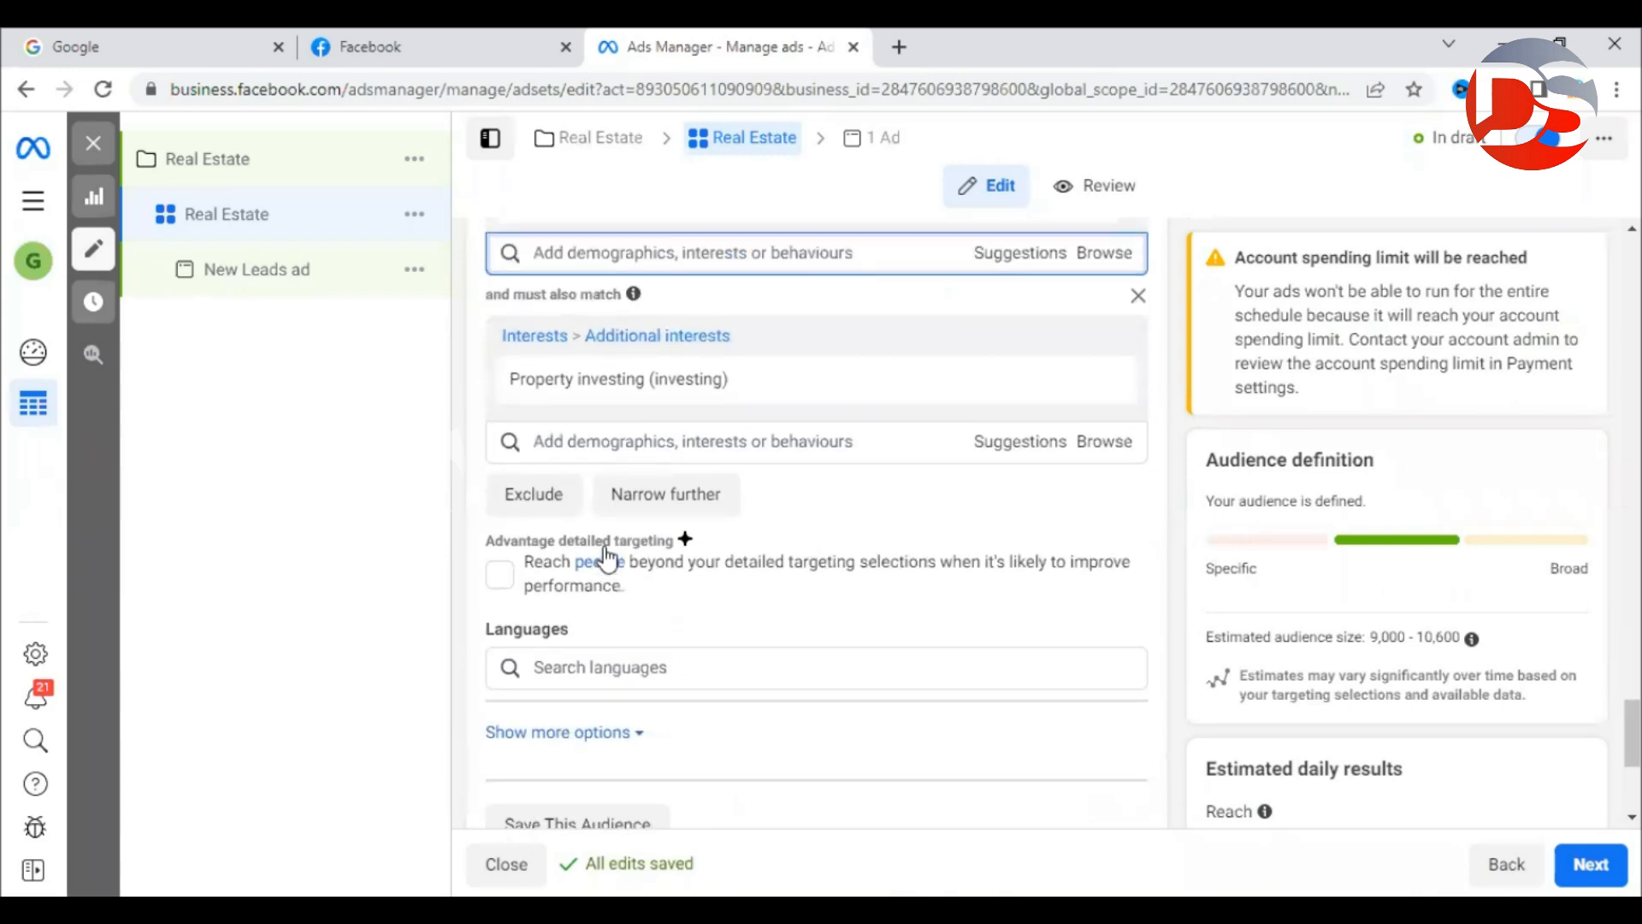
pyautogui.scroll(4, 739, 587)
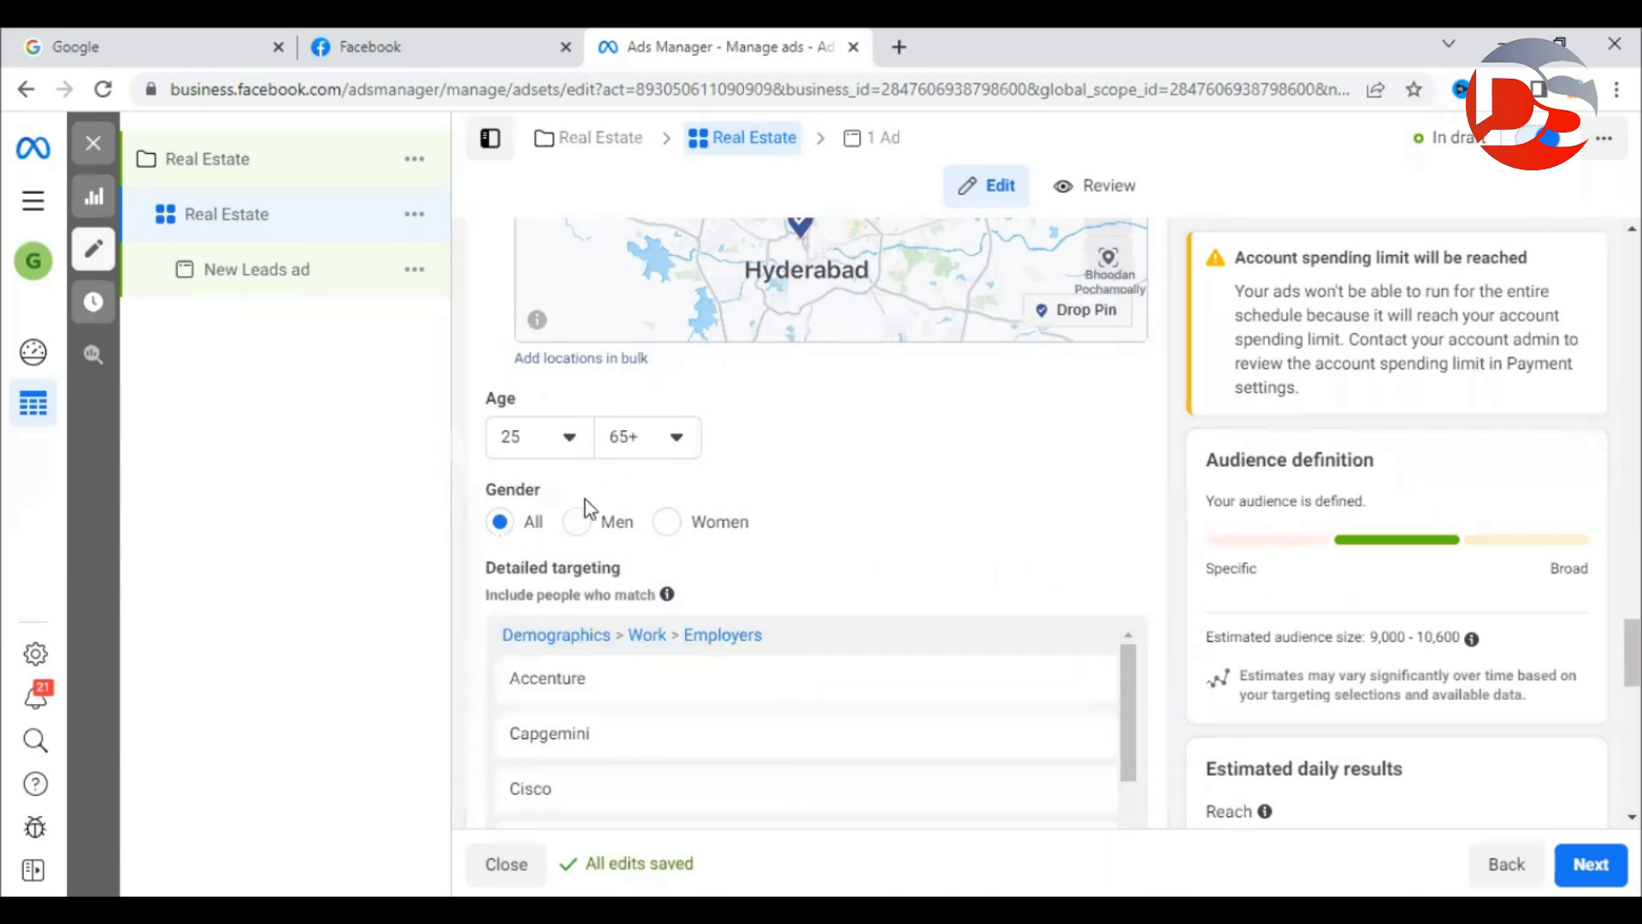
pyautogui.scroll(6, 530, 436)
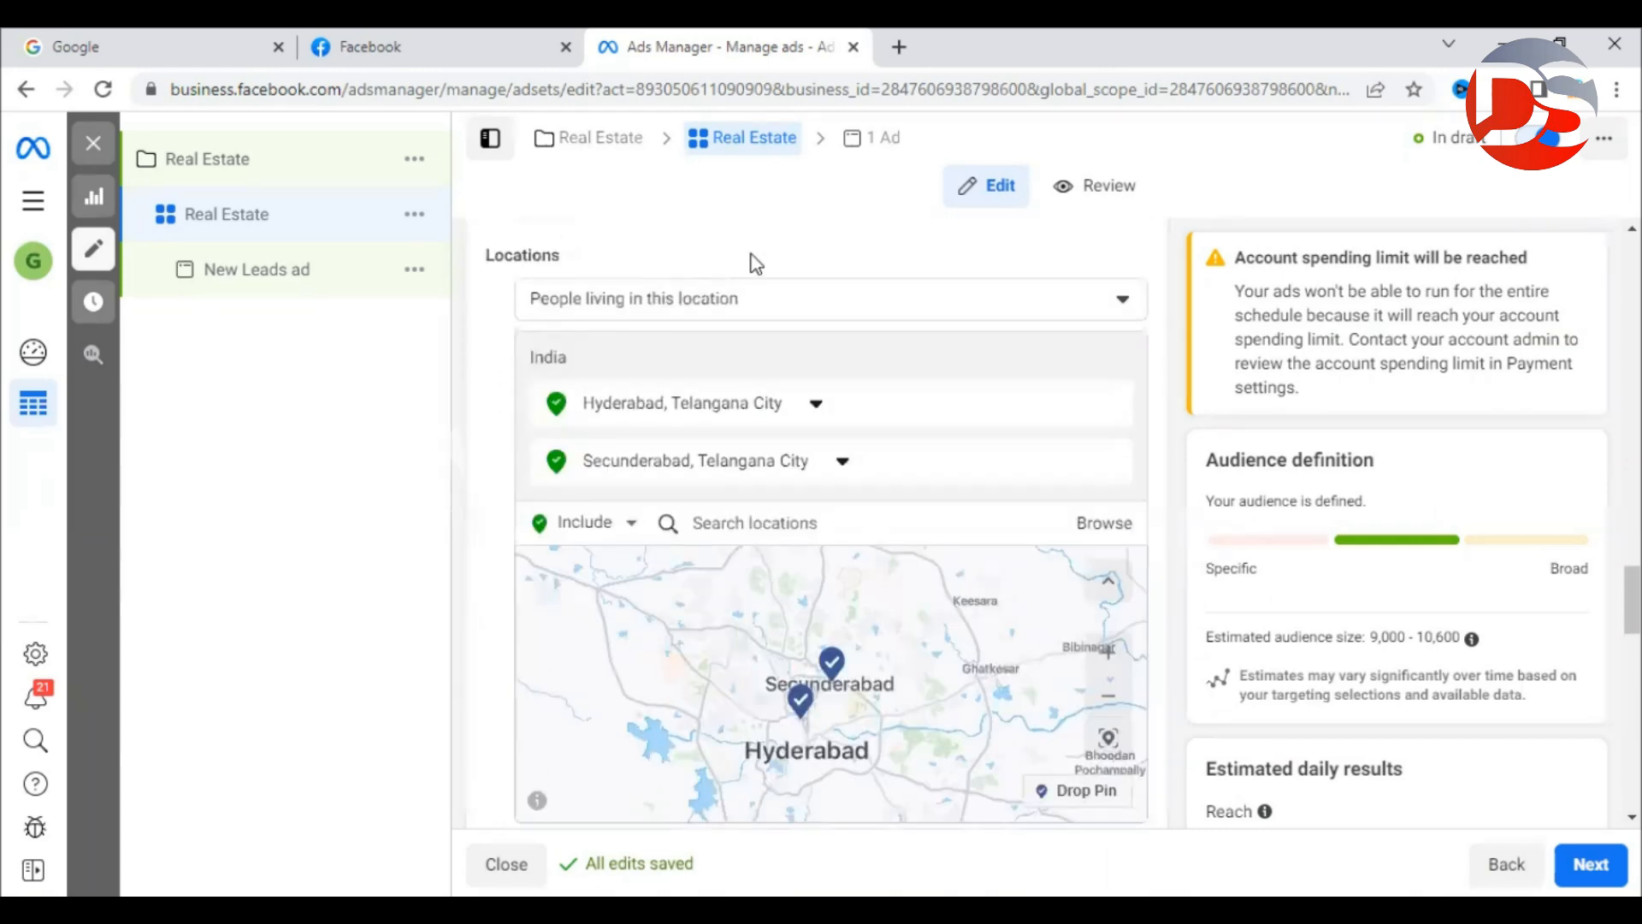
pyautogui.scroll(-6, 1180, 539)
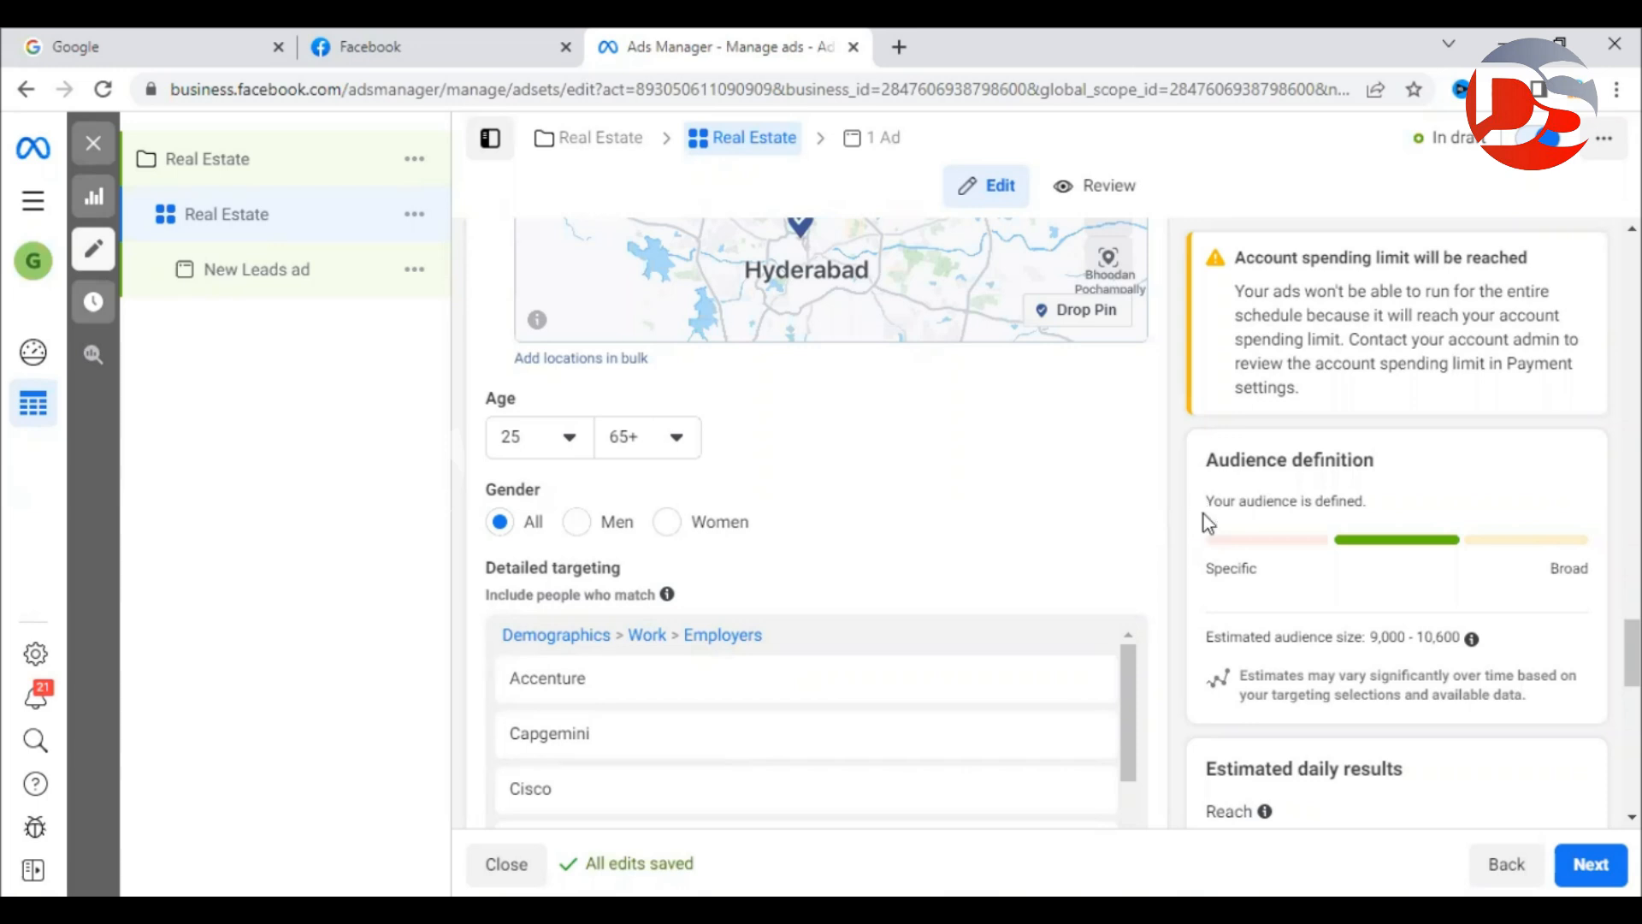
pyautogui.click(29, 204)
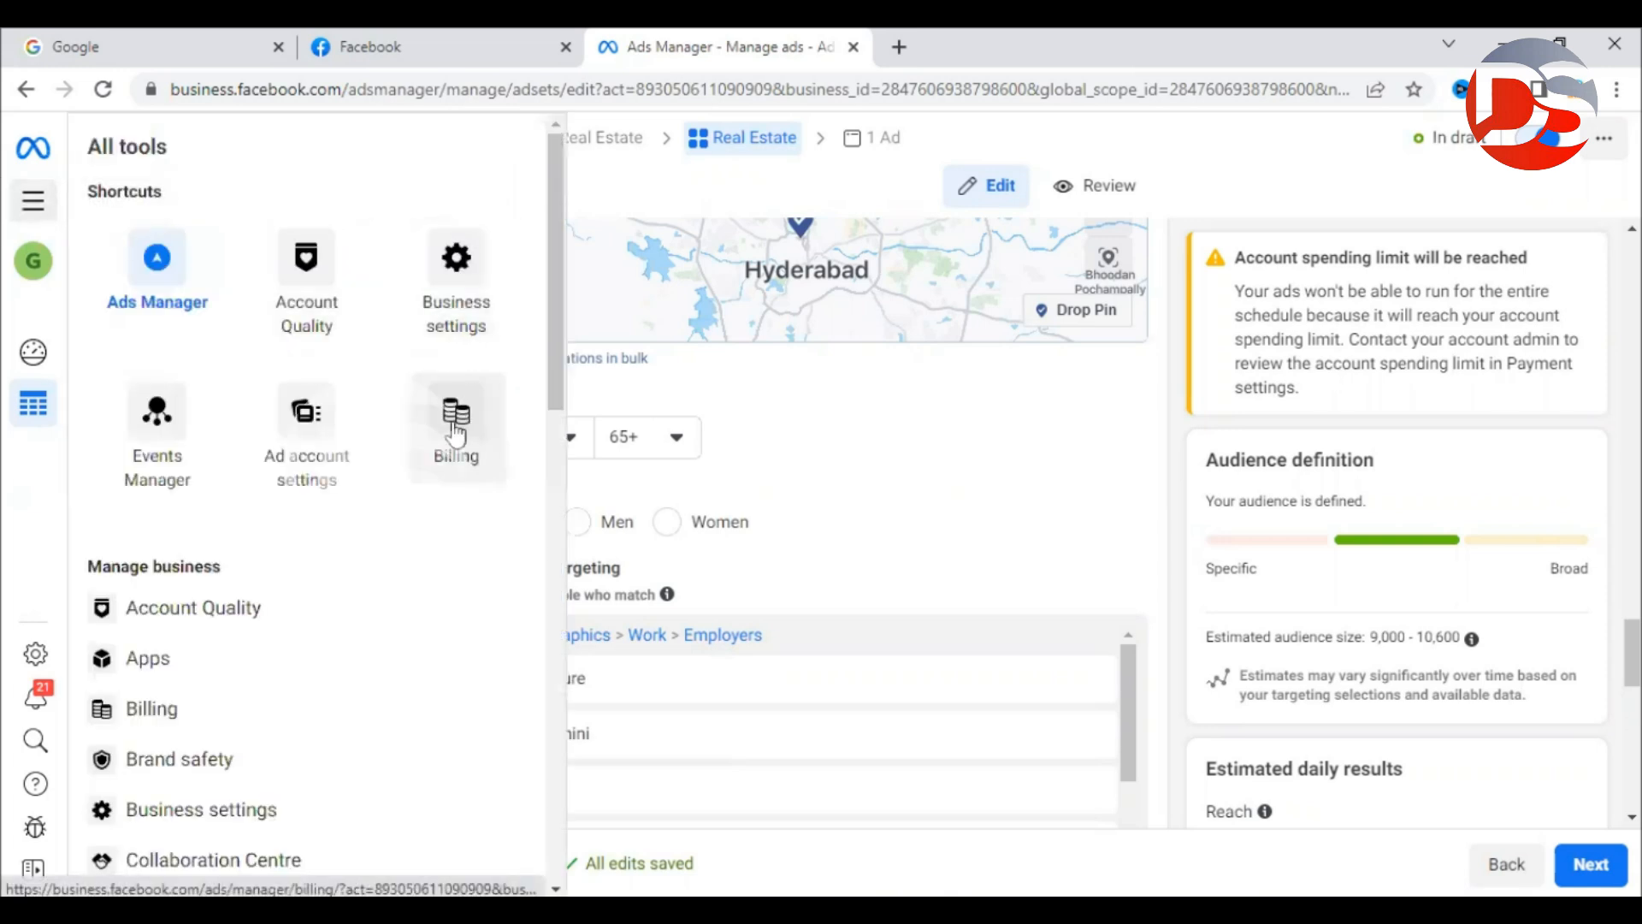
# Open Billing from All tools in a new browser tab.
pyautogui.click(34, 201)
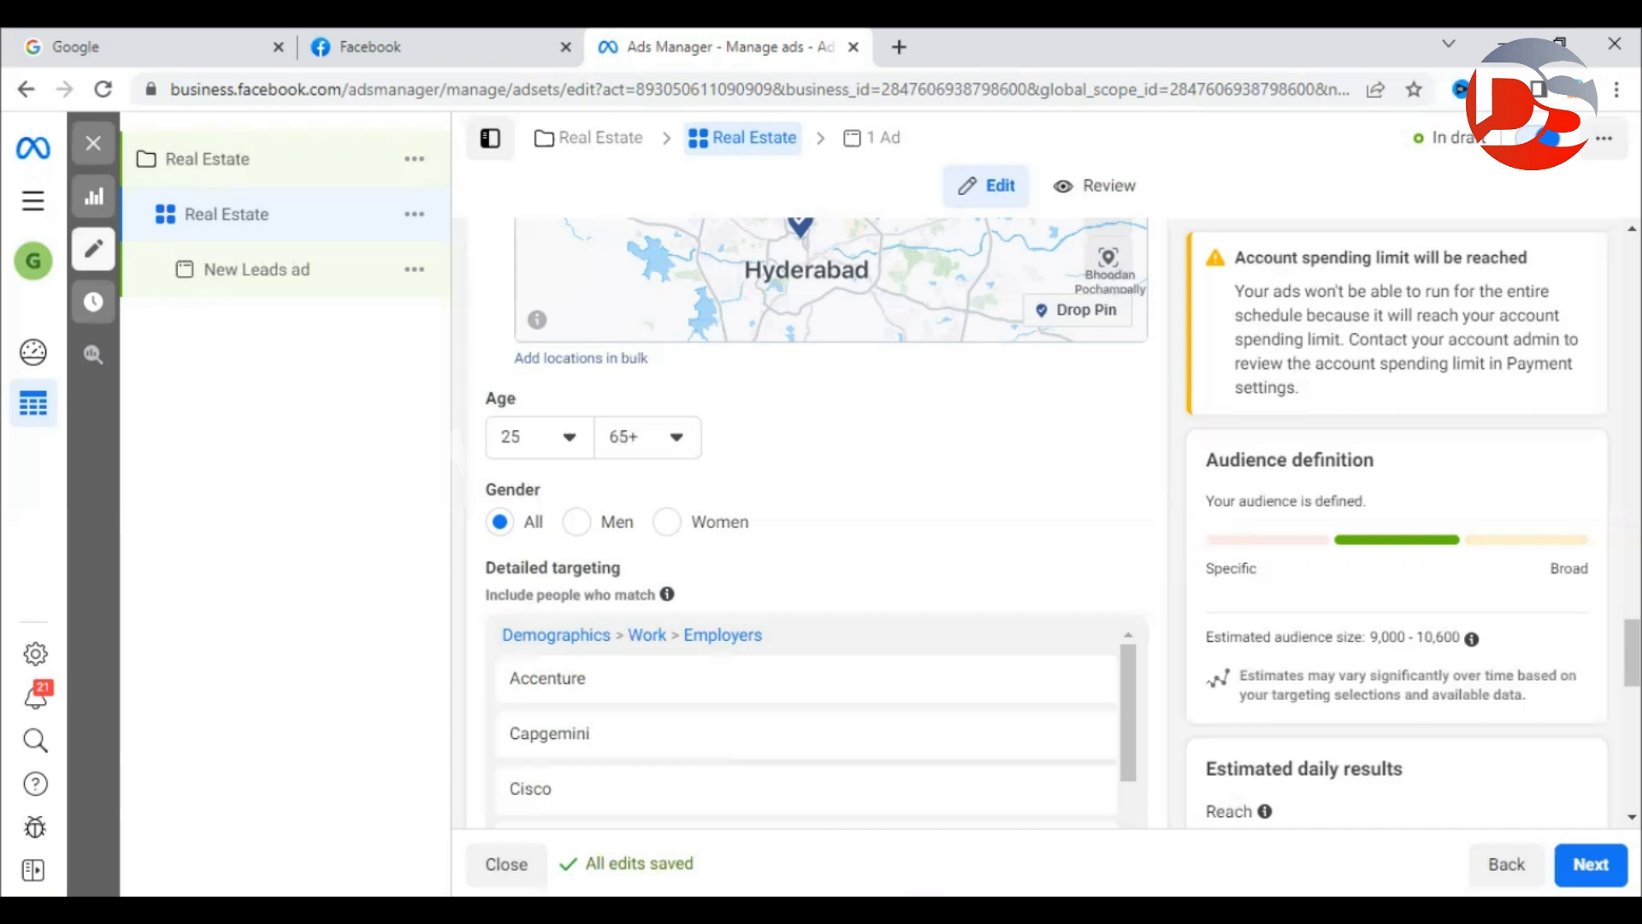
pyautogui.click(23, 206)
pyautogui.rightClick(461, 428)
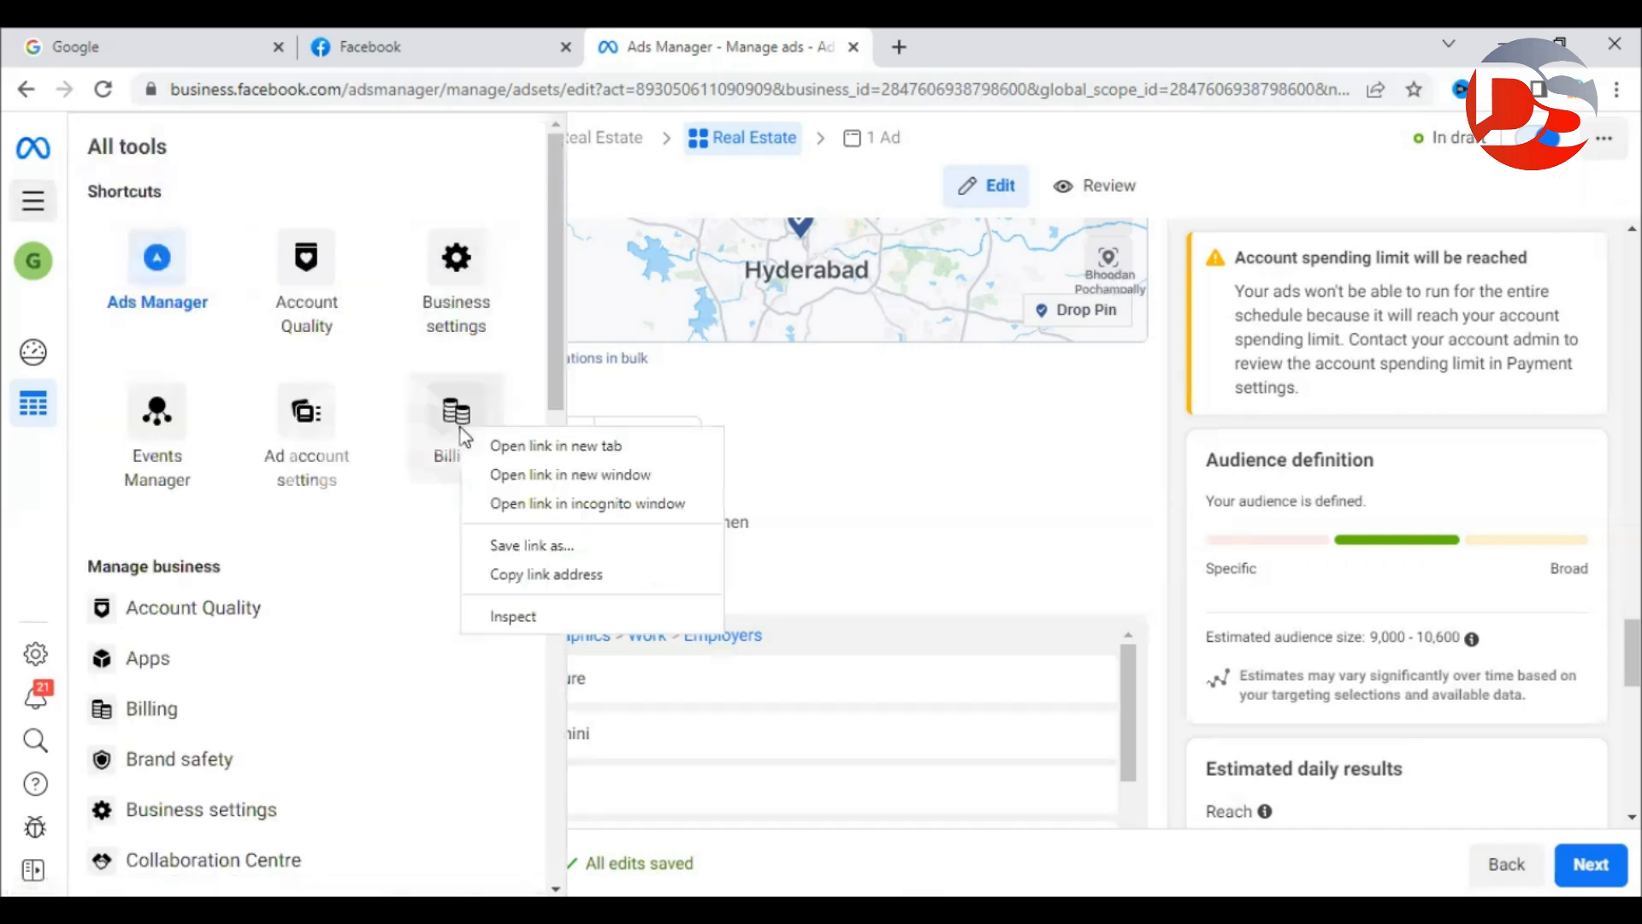
pyautogui.click(530, 445)
pyautogui.click(1035, 60)
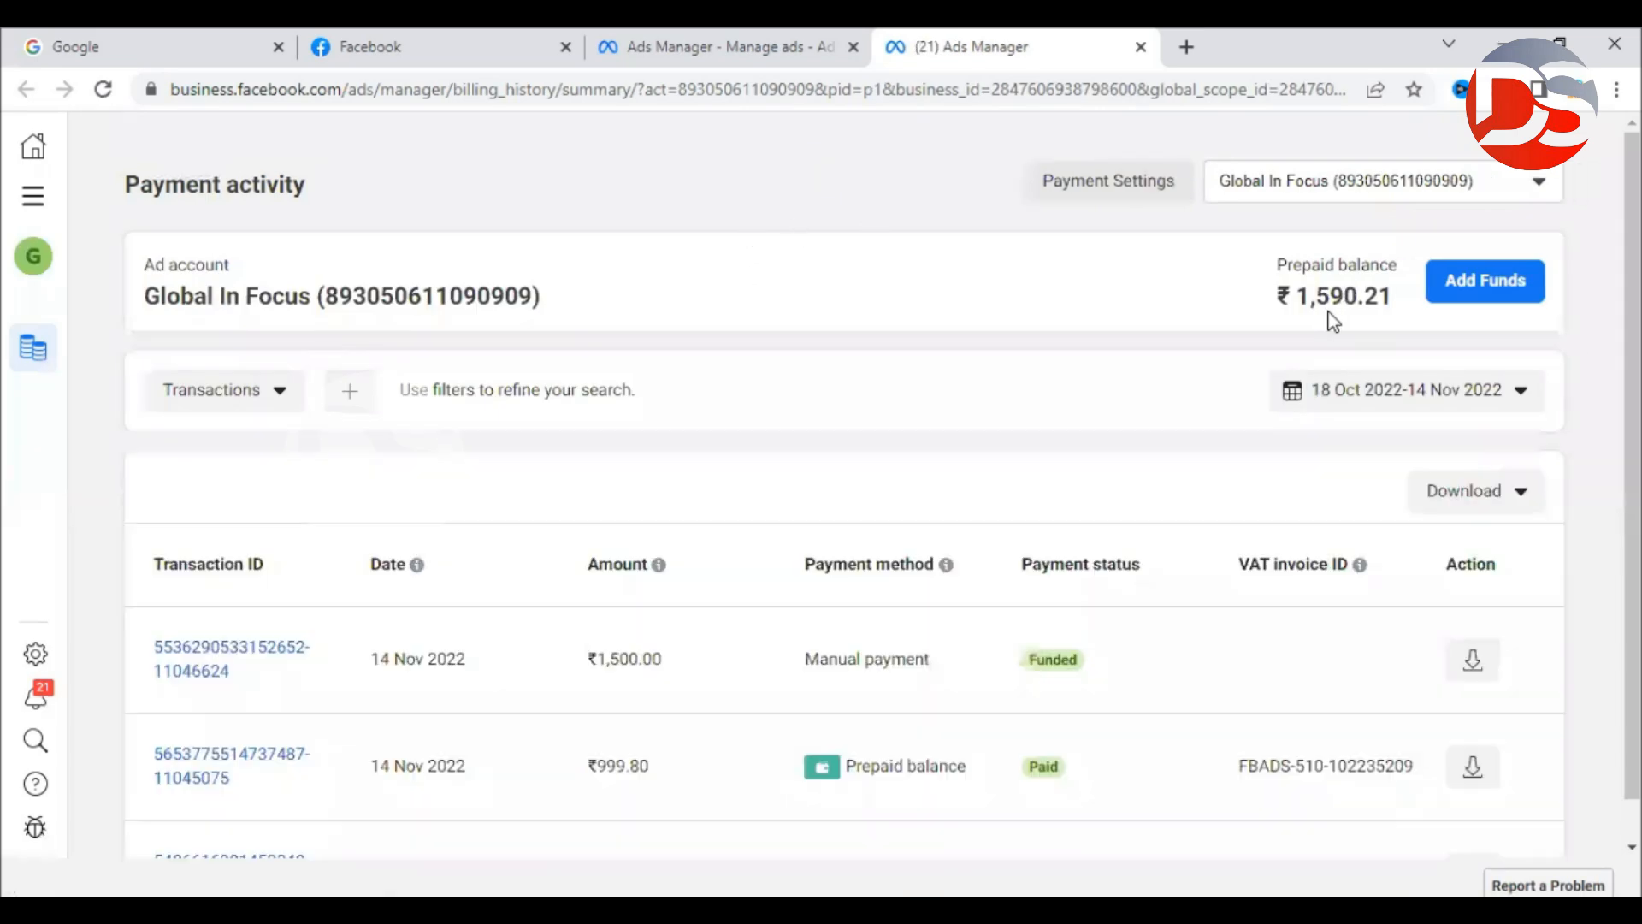
# Check the ₹1,590.21 prepaid balance, then return to the ad set editor.
pyautogui.moveTo(1297, 296); pyautogui.dragTo(1378, 296)
pyautogui.click(1141, 214)
pyautogui.scroll(-8, 946, 653)
pyautogui.scroll(8, 975, 700)
pyautogui.click(645, 62)
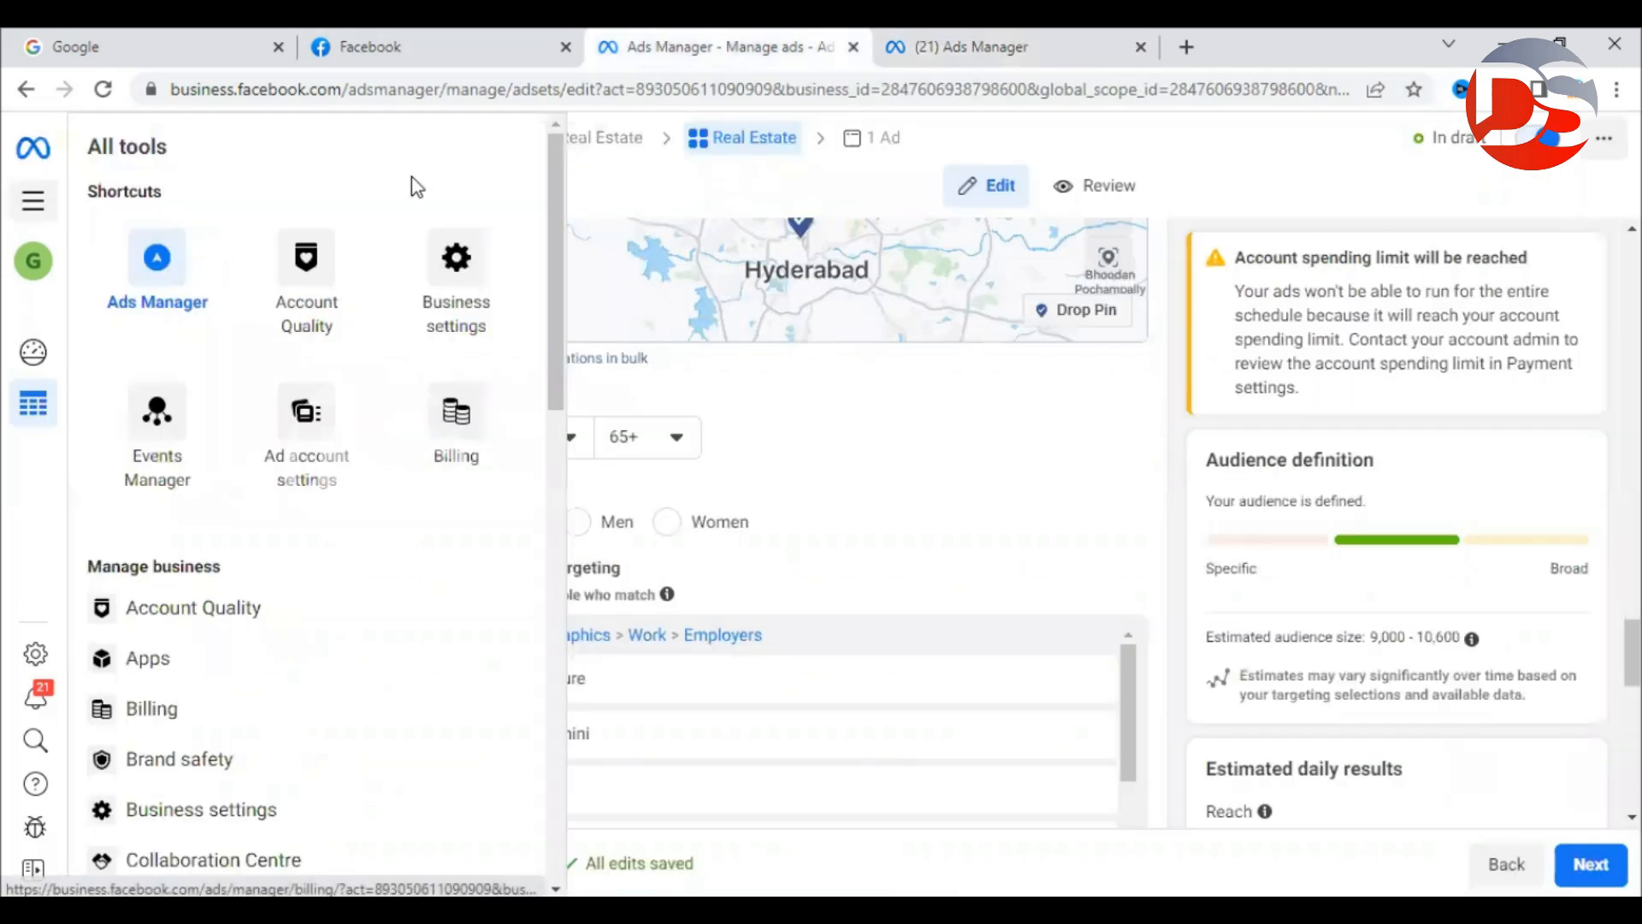
pyautogui.click(34, 202)
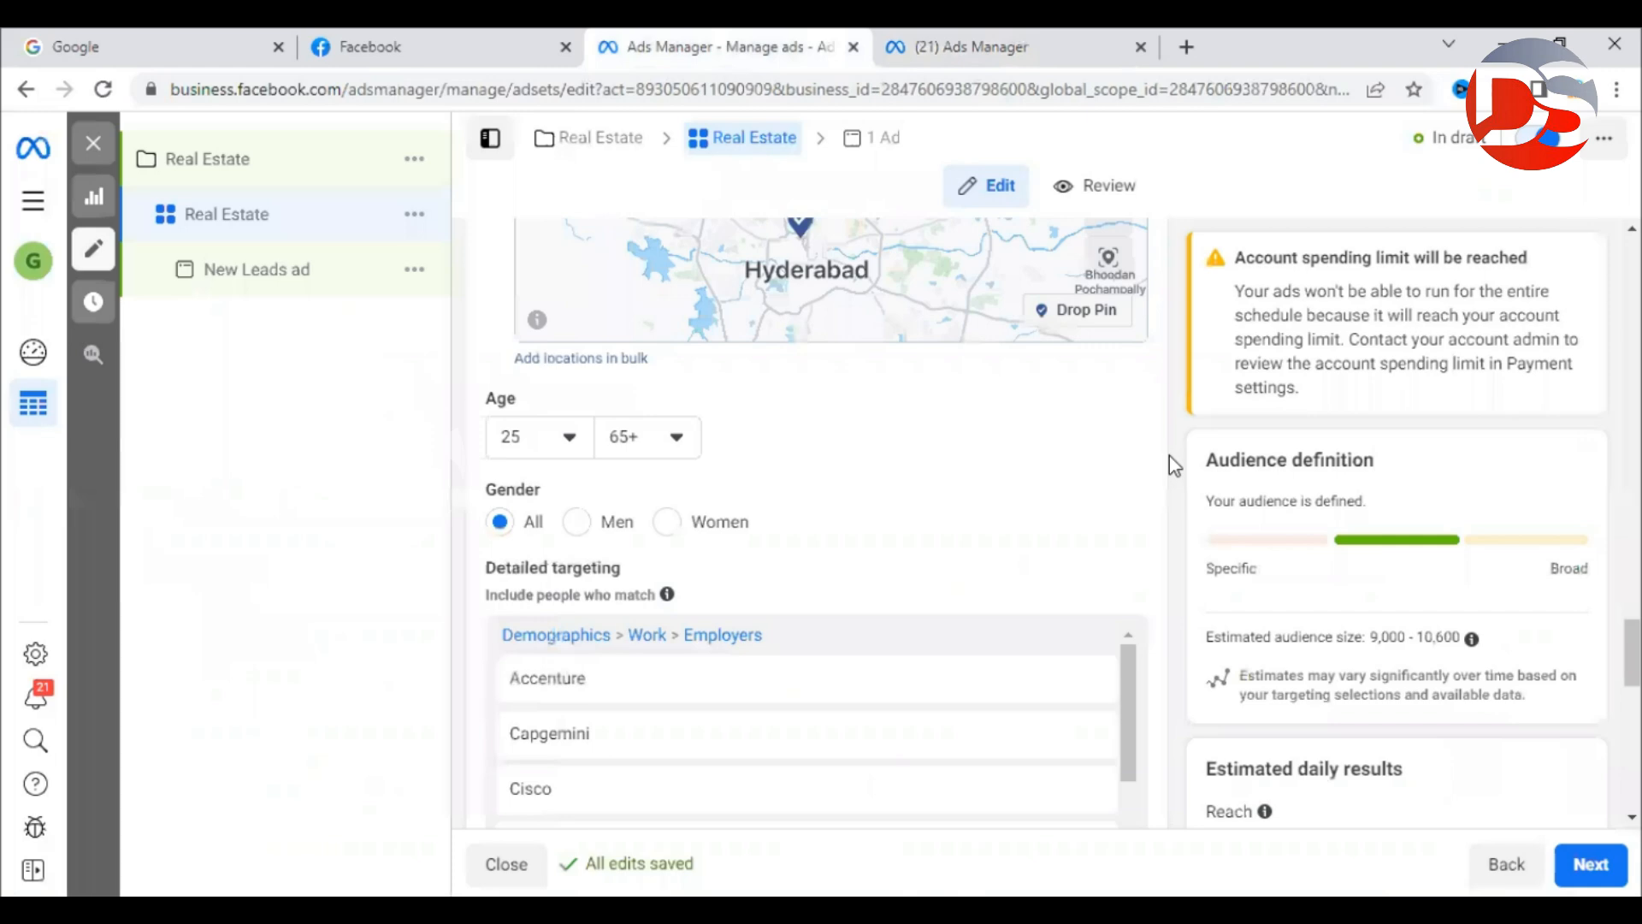
# Continue to the ad level and change the ad name from New Leads ad to 'Real Estate'.
pyautogui.scroll(5, 1165, 454)
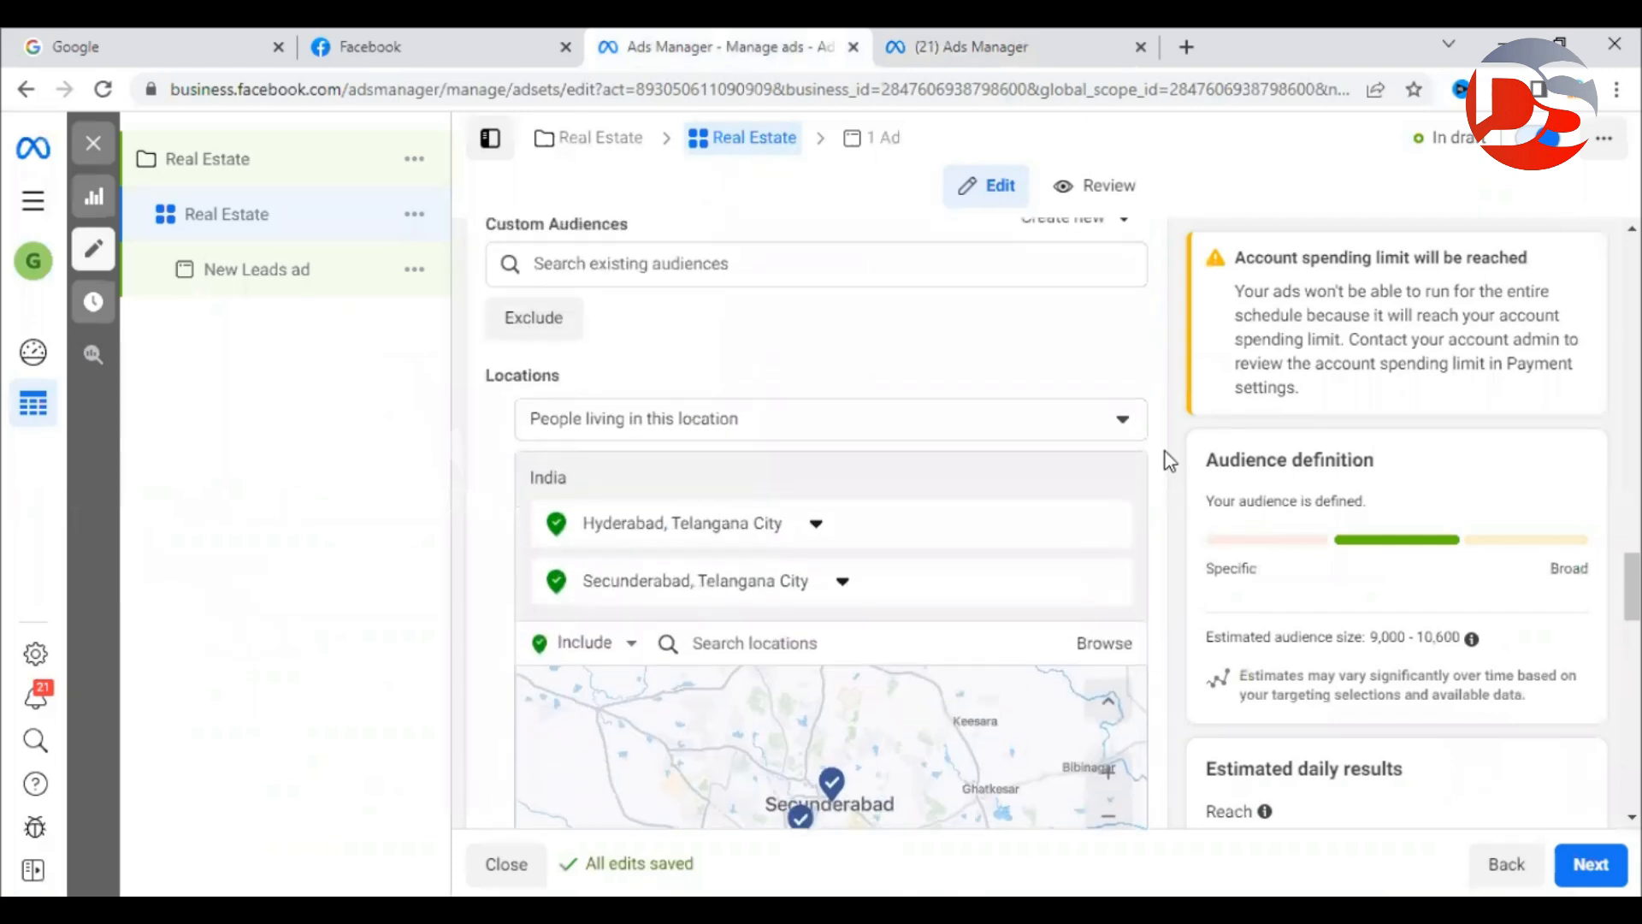
pyautogui.scroll(-6, 908, 228)
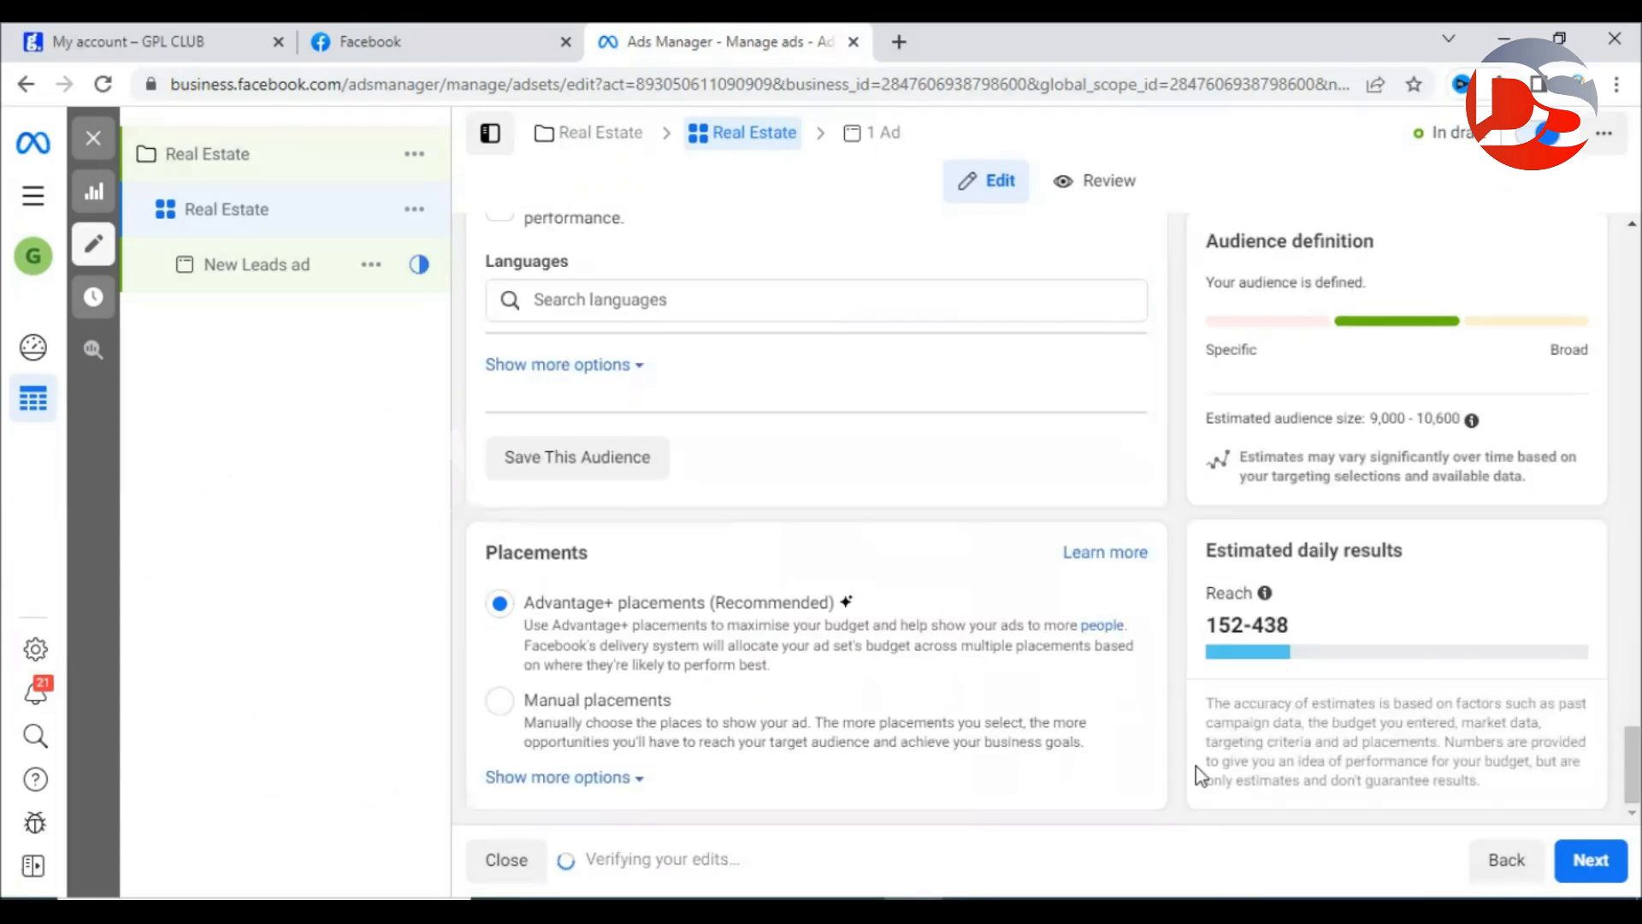
pyautogui.click(1582, 876)
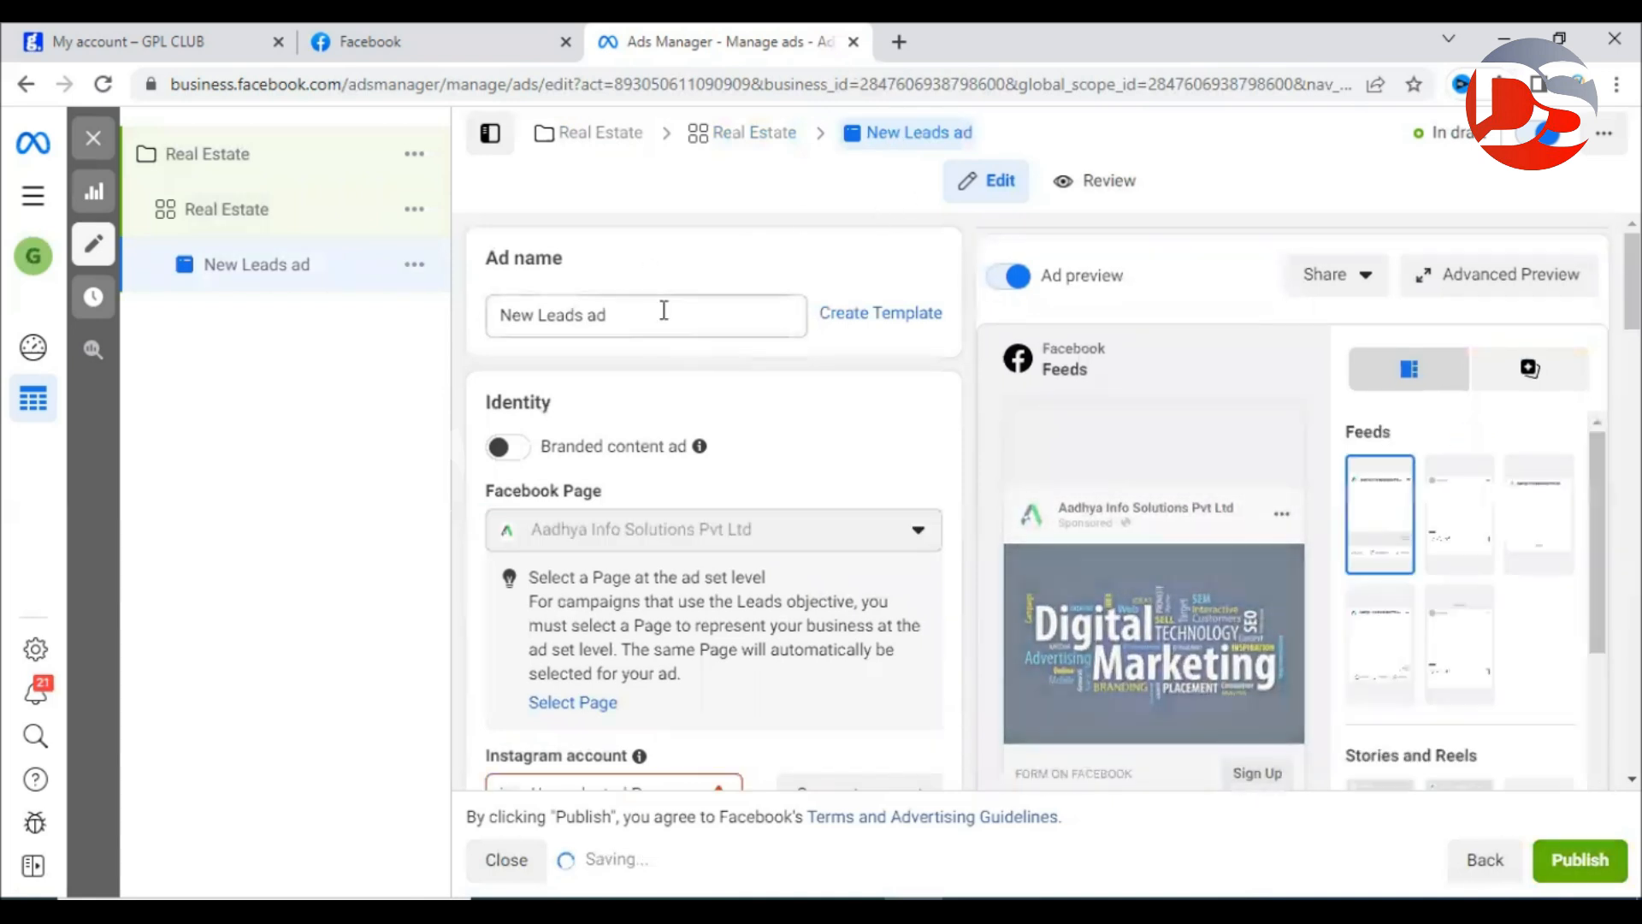
pyautogui.moveTo(663, 310); pyautogui.dragTo(464, 313)
pyautogui.write('Real Estate')
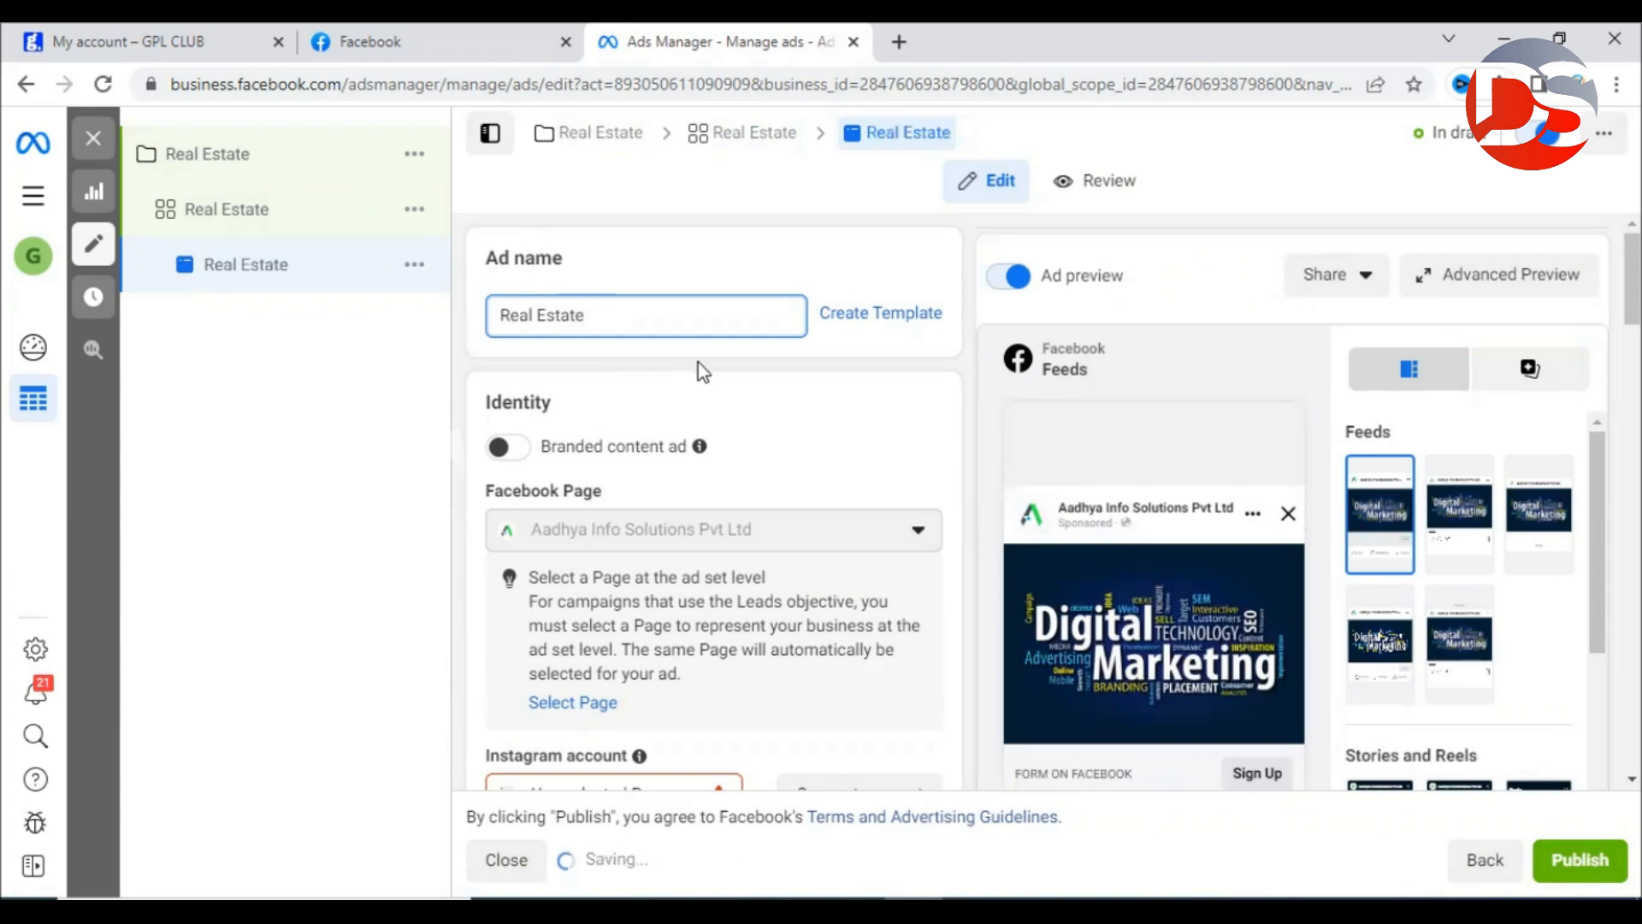
pyautogui.scroll(-4, 901, 372)
pyautogui.scroll(1, 900, 372)
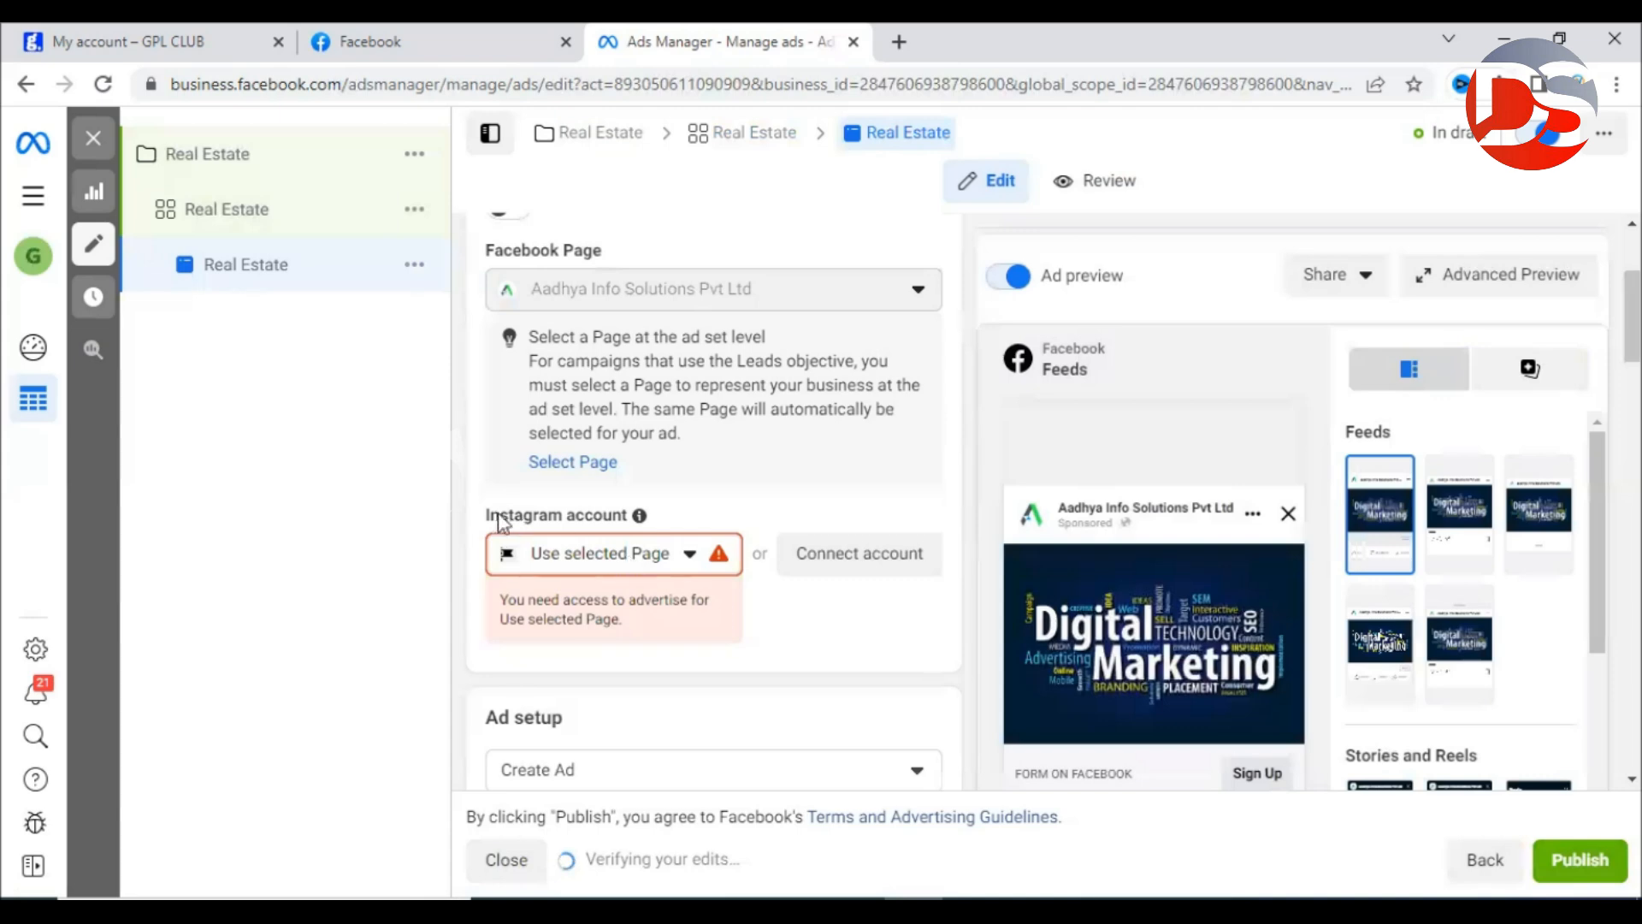
pyautogui.moveTo(487, 515); pyautogui.dragTo(608, 524)
# Change the Instagram account from Use selected Page to the business's own Instagram account.
pyautogui.click(715, 522)
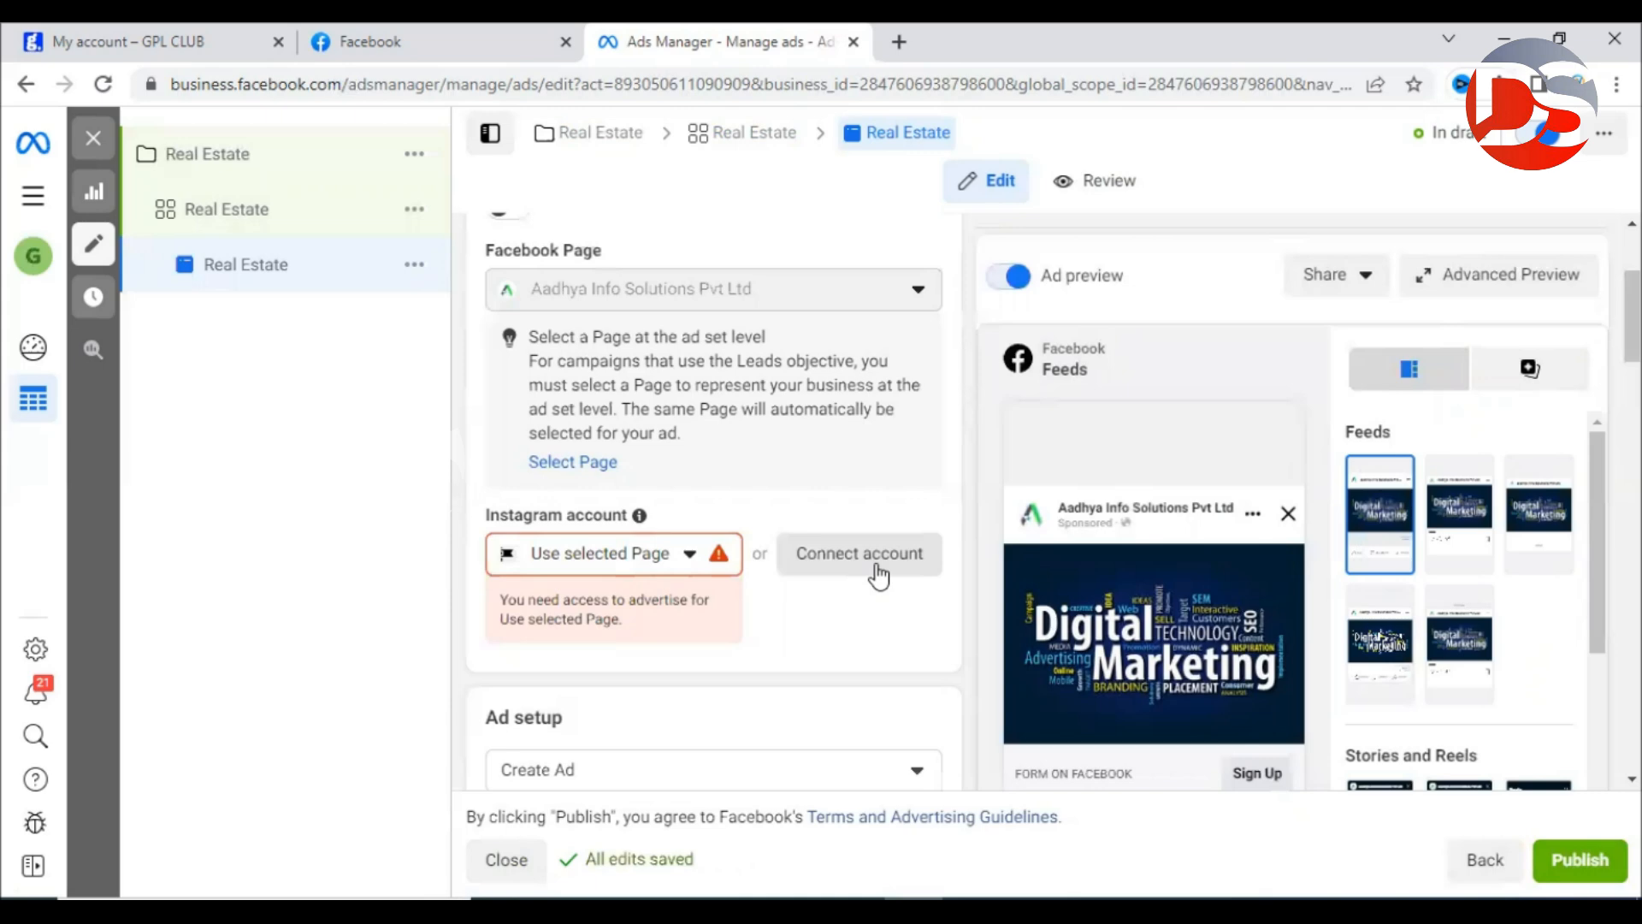
pyautogui.click(661, 556)
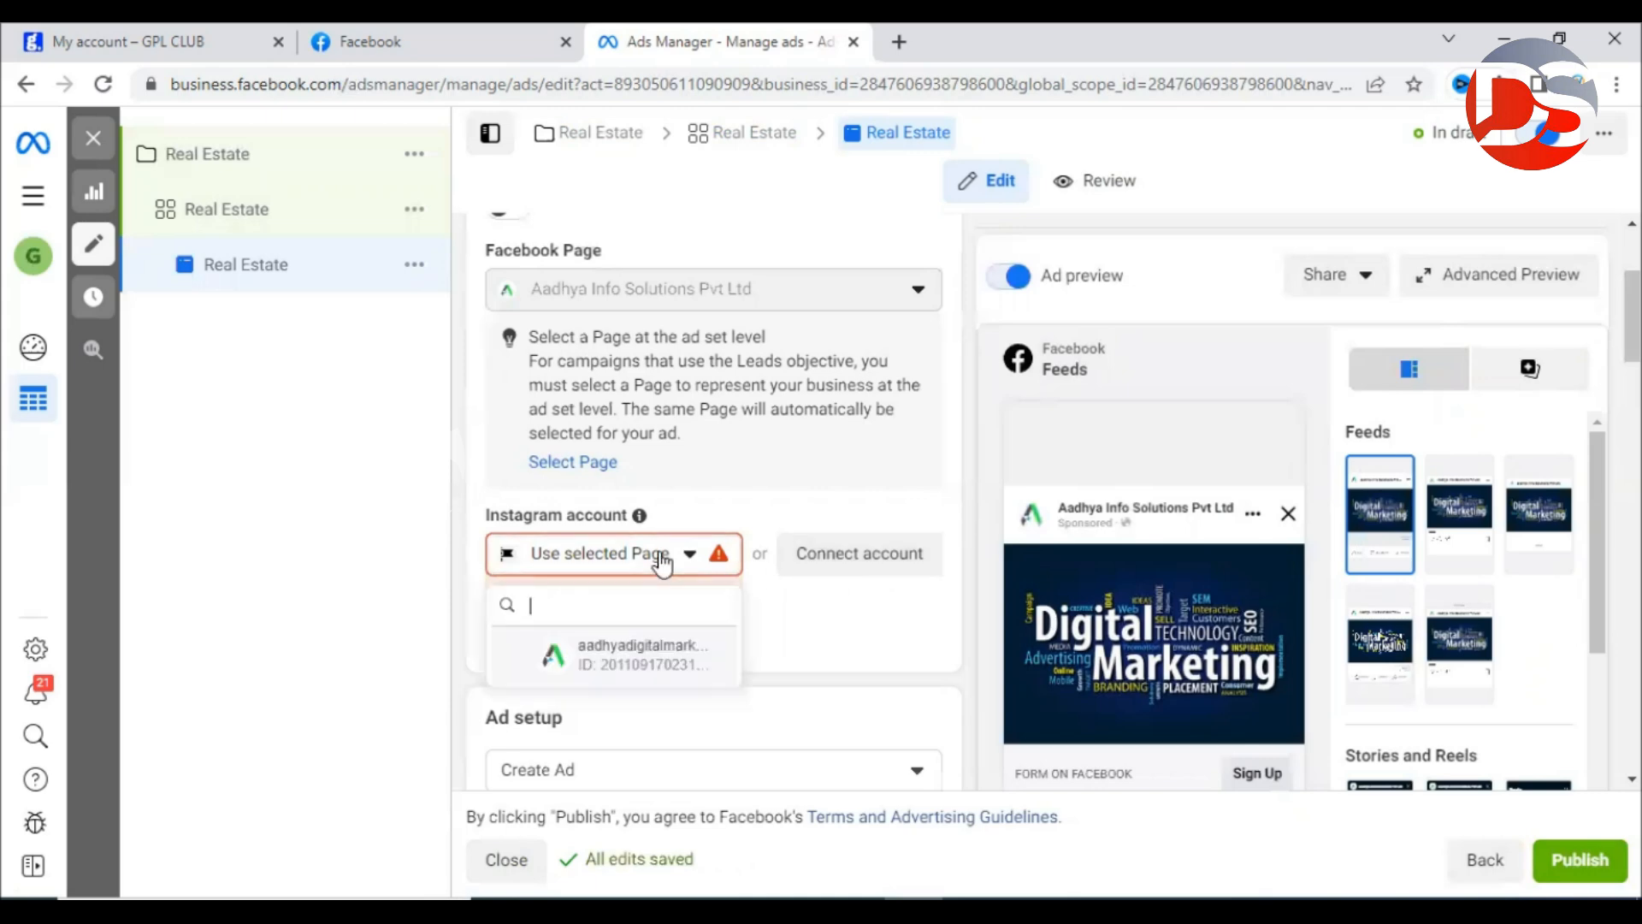
pyautogui.click(631, 658)
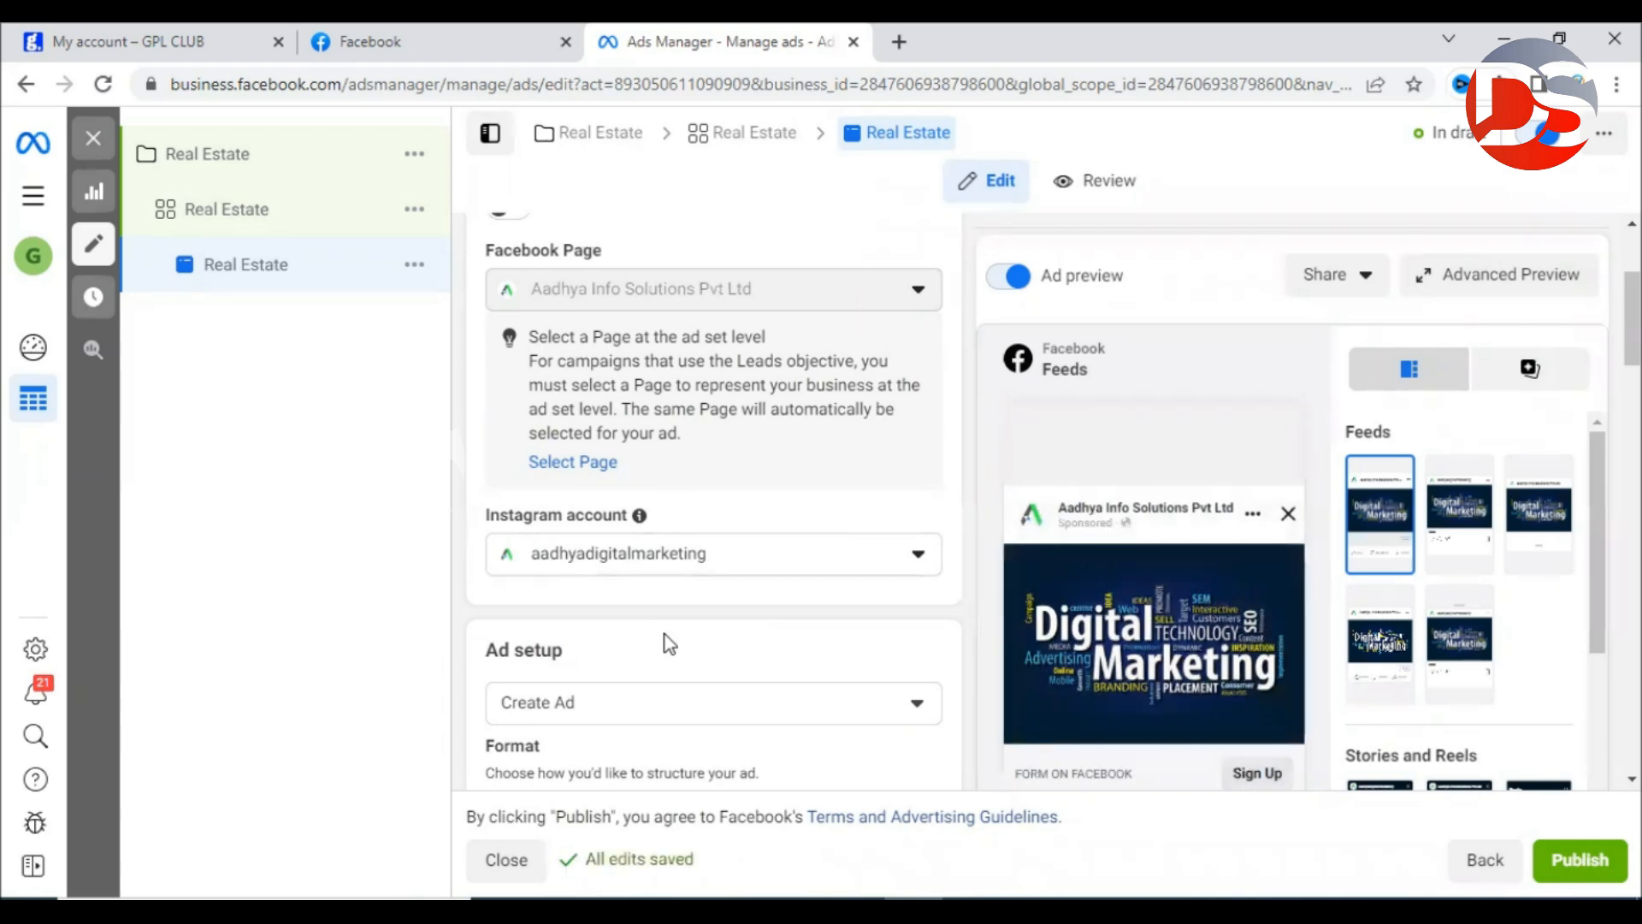
pyautogui.scroll(-1, 674, 642)
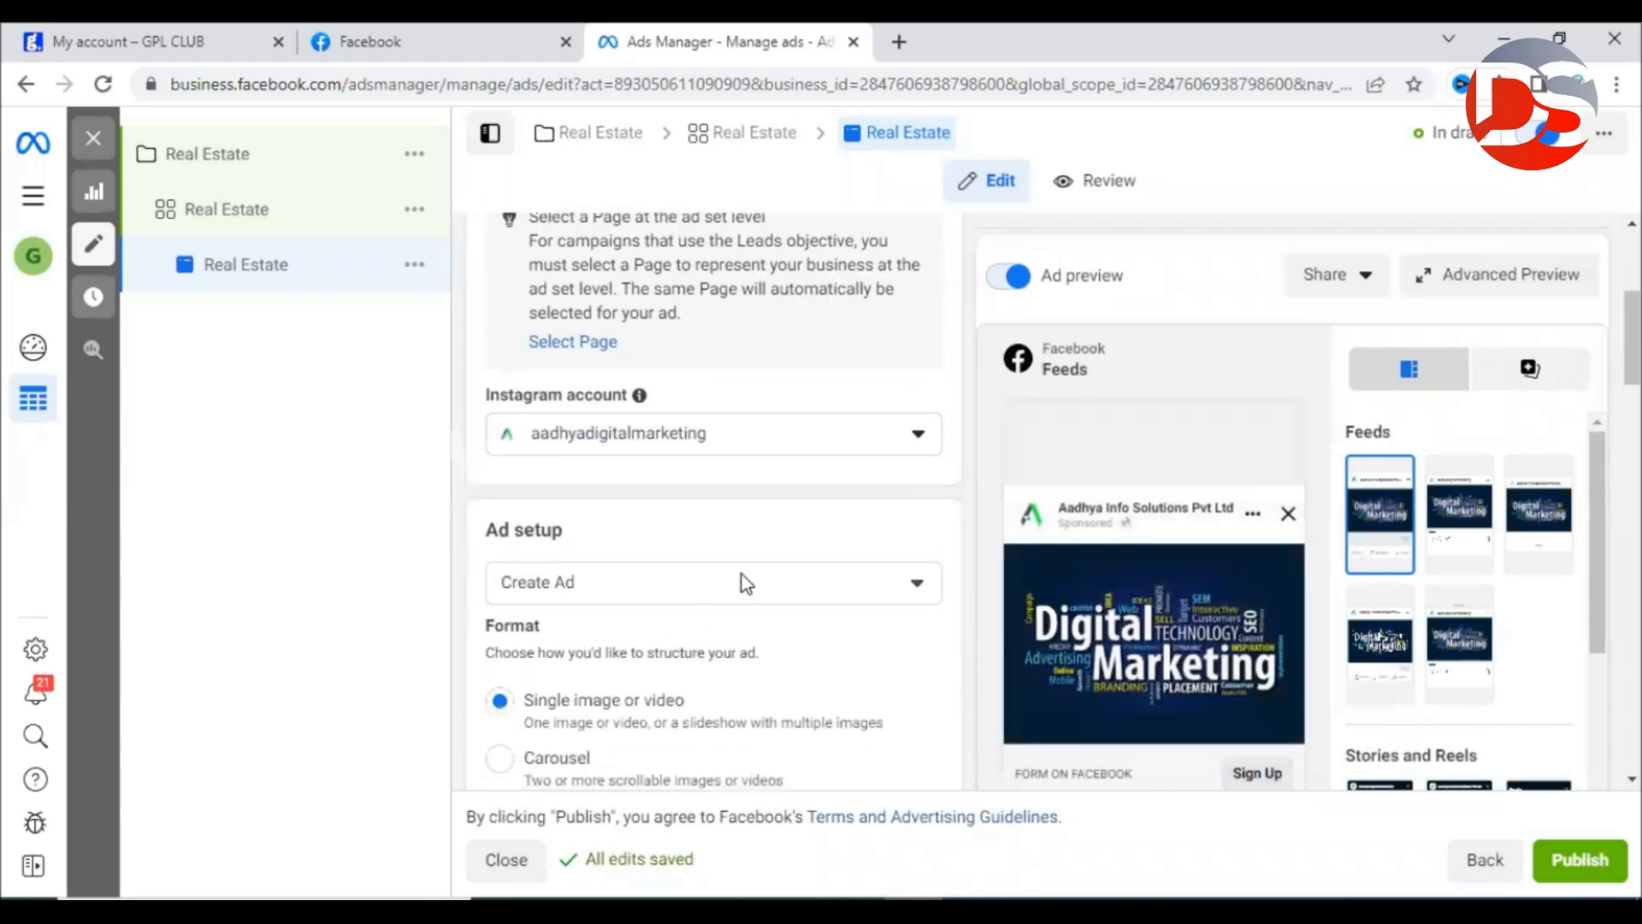
# From the Create Ad dropdown, choose Use Creative Hub mockup, which reports no mockups available.
pyautogui.scroll(-2, 875, 578)
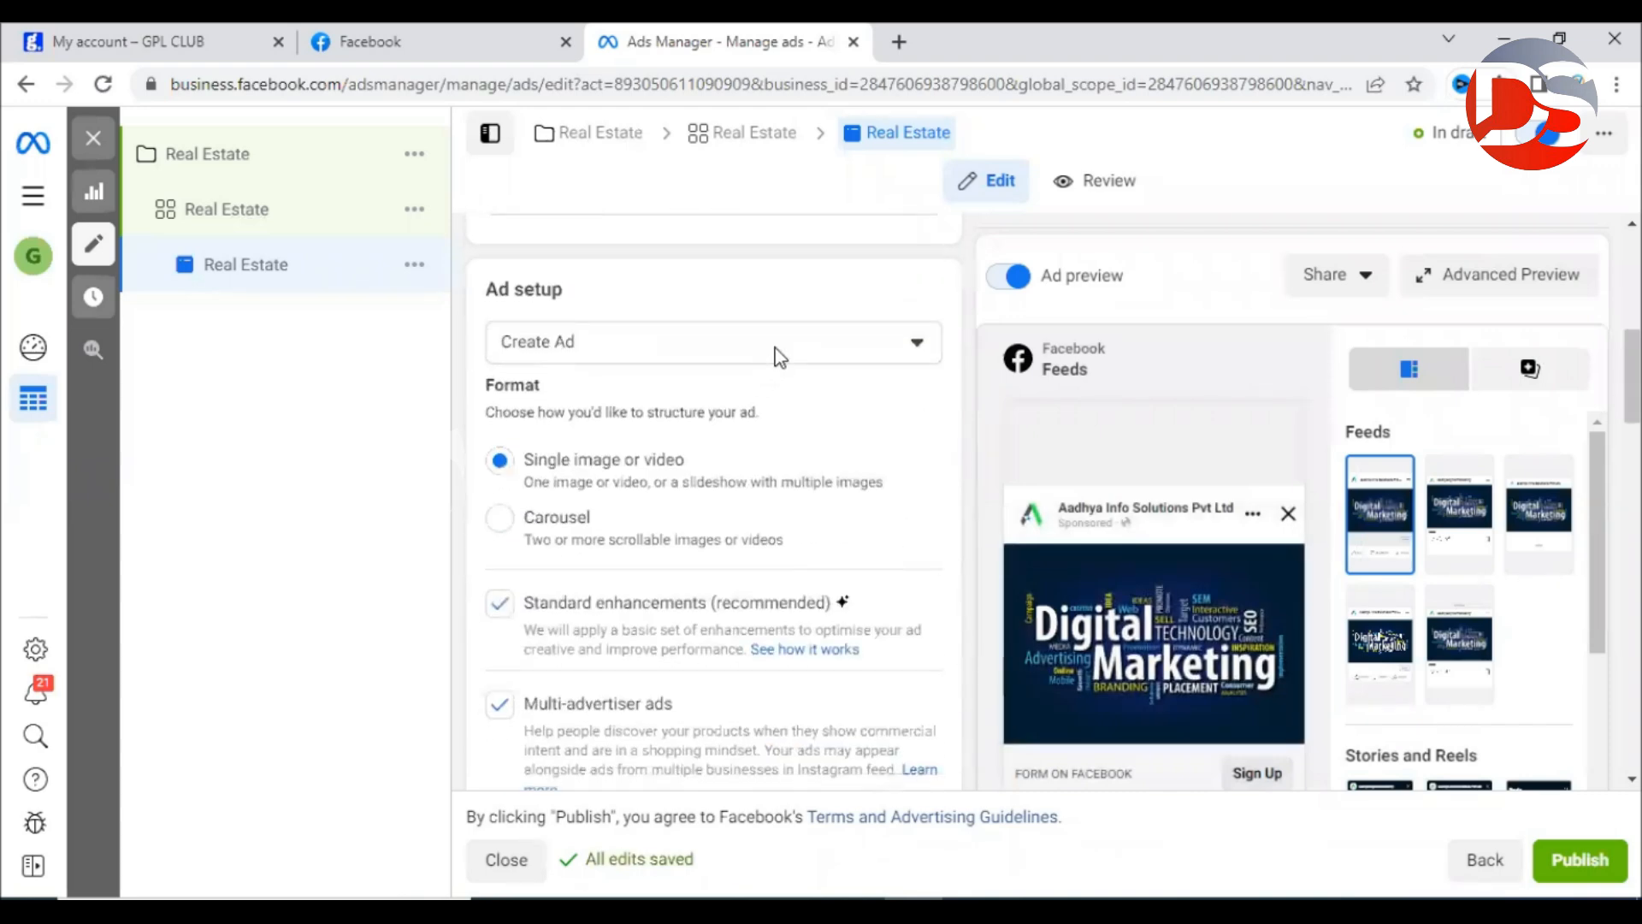
pyautogui.click(779, 357)
pyautogui.click(779, 356)
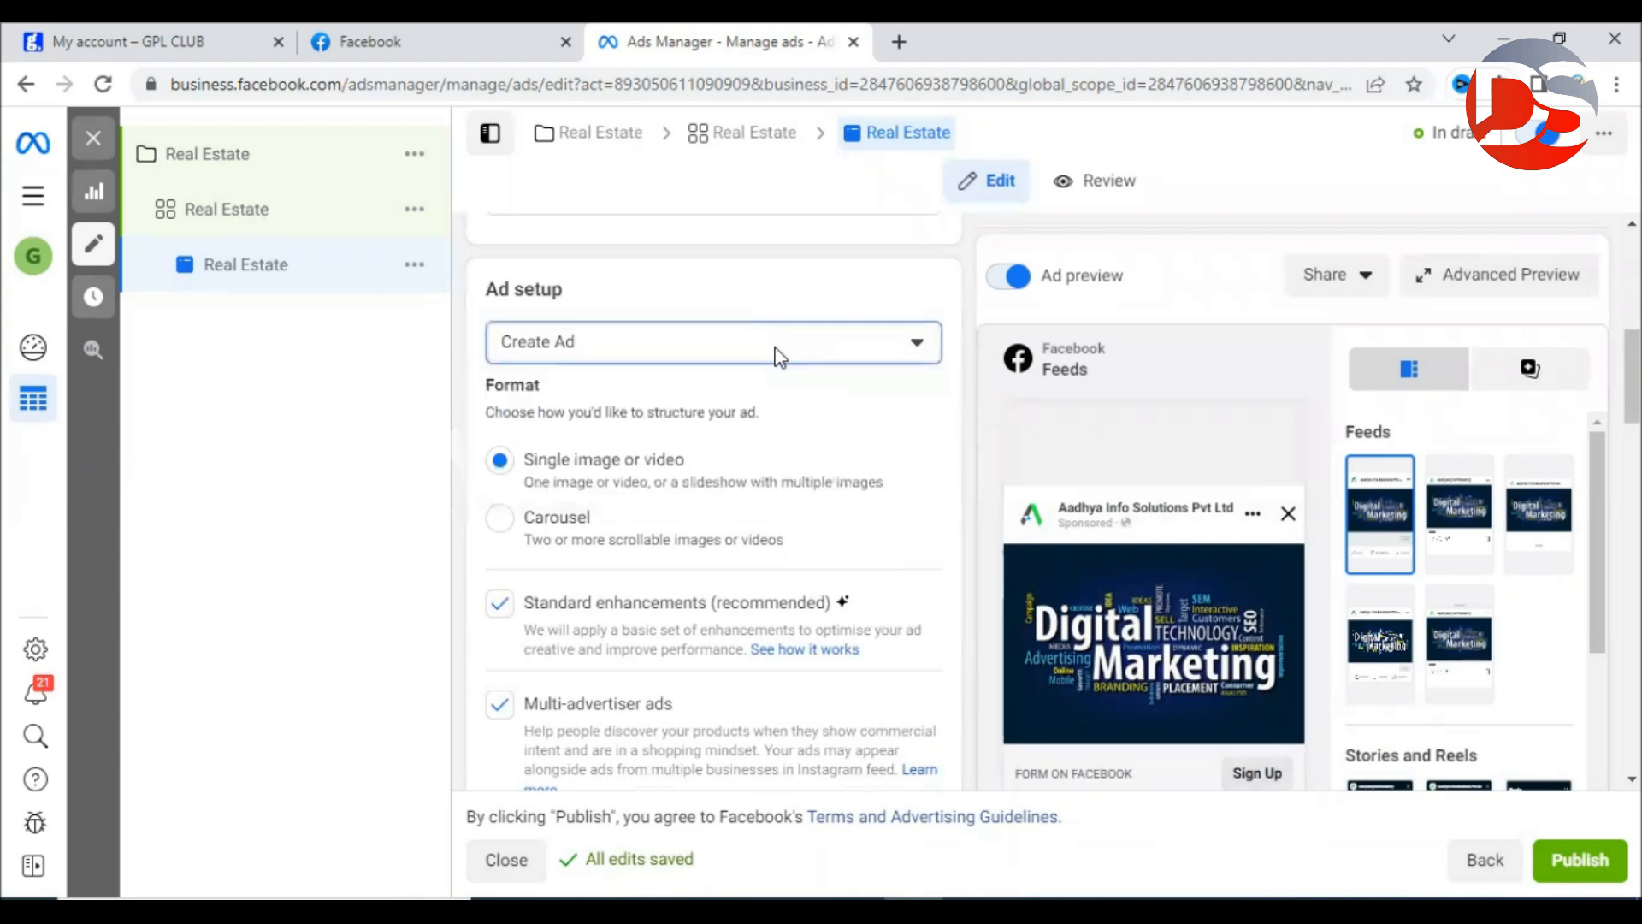
pyautogui.click(639, 358)
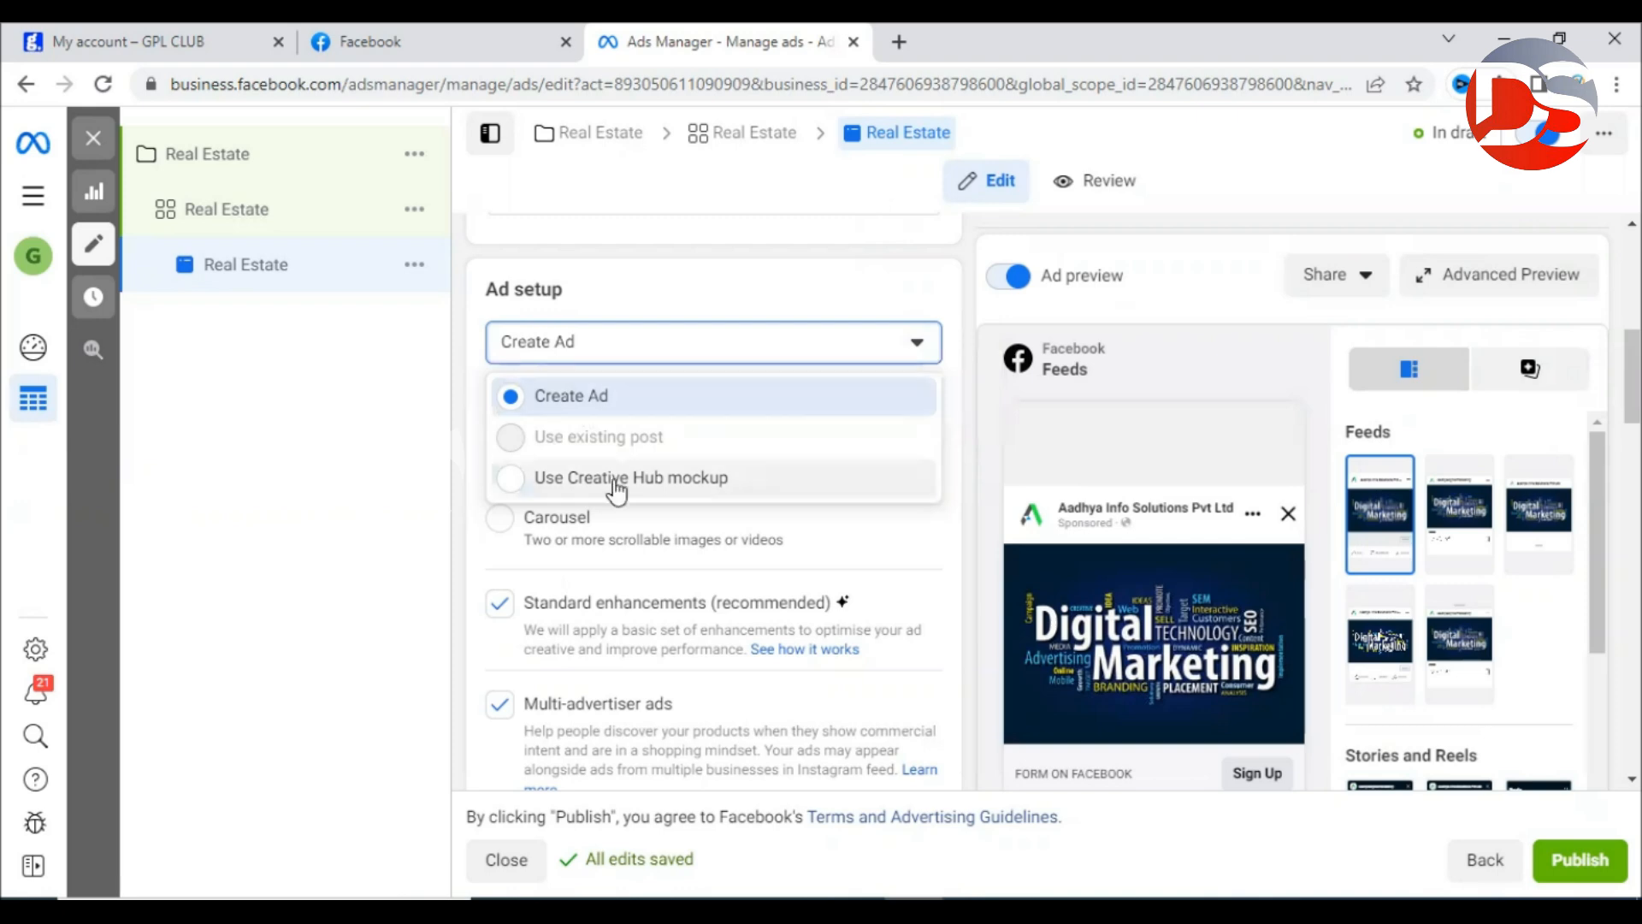
pyautogui.click(704, 503)
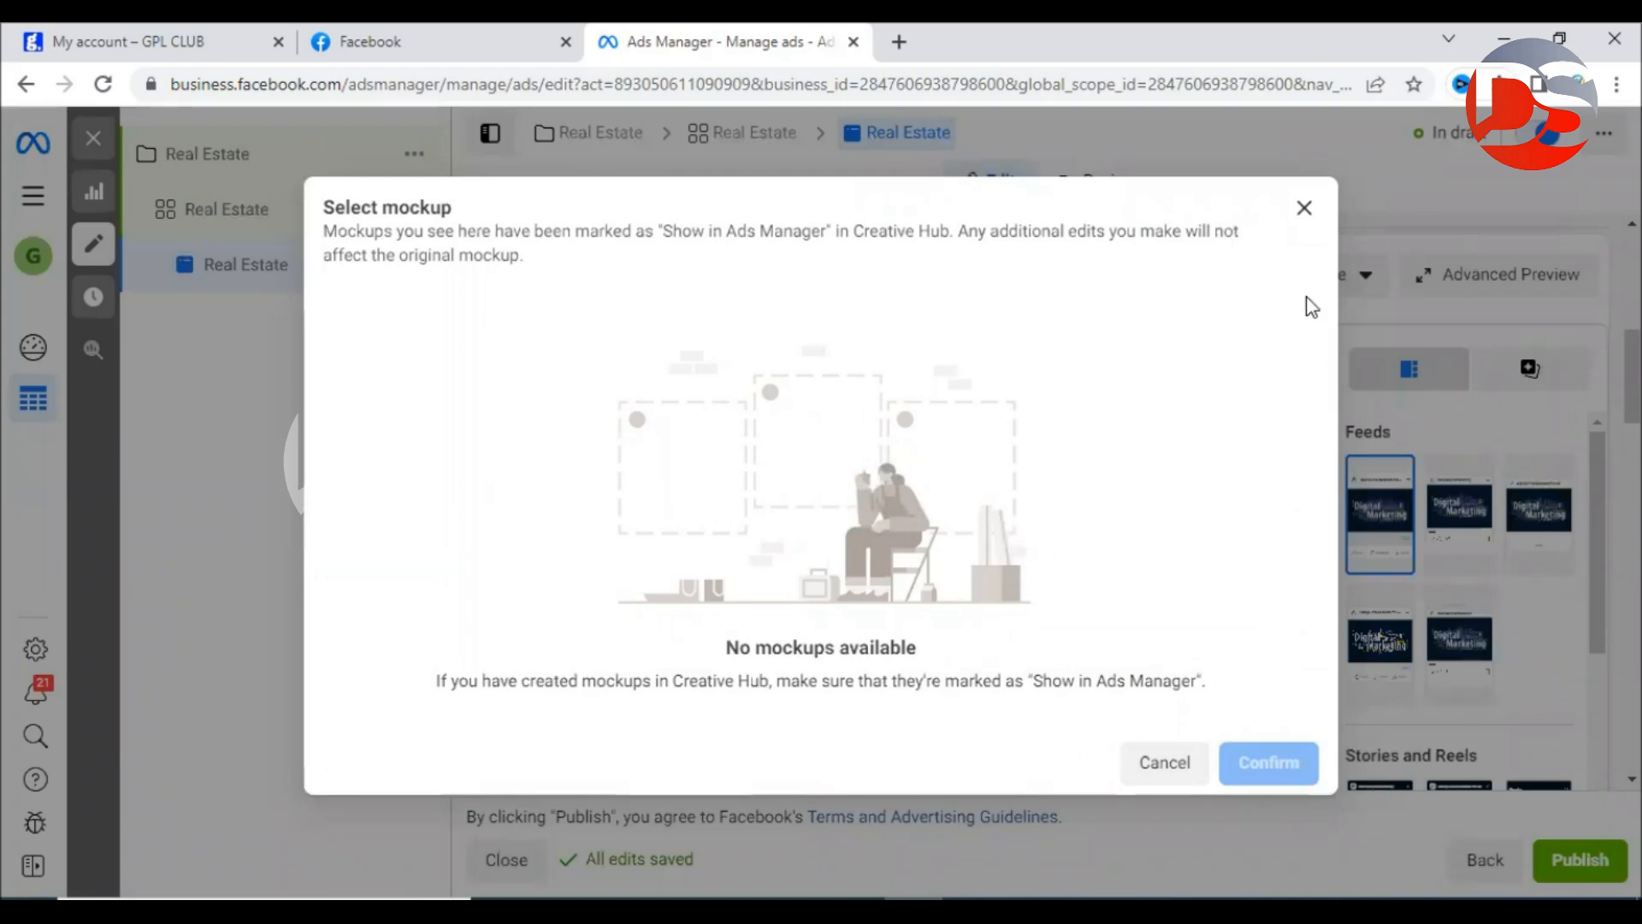
pyautogui.click(1304, 209)
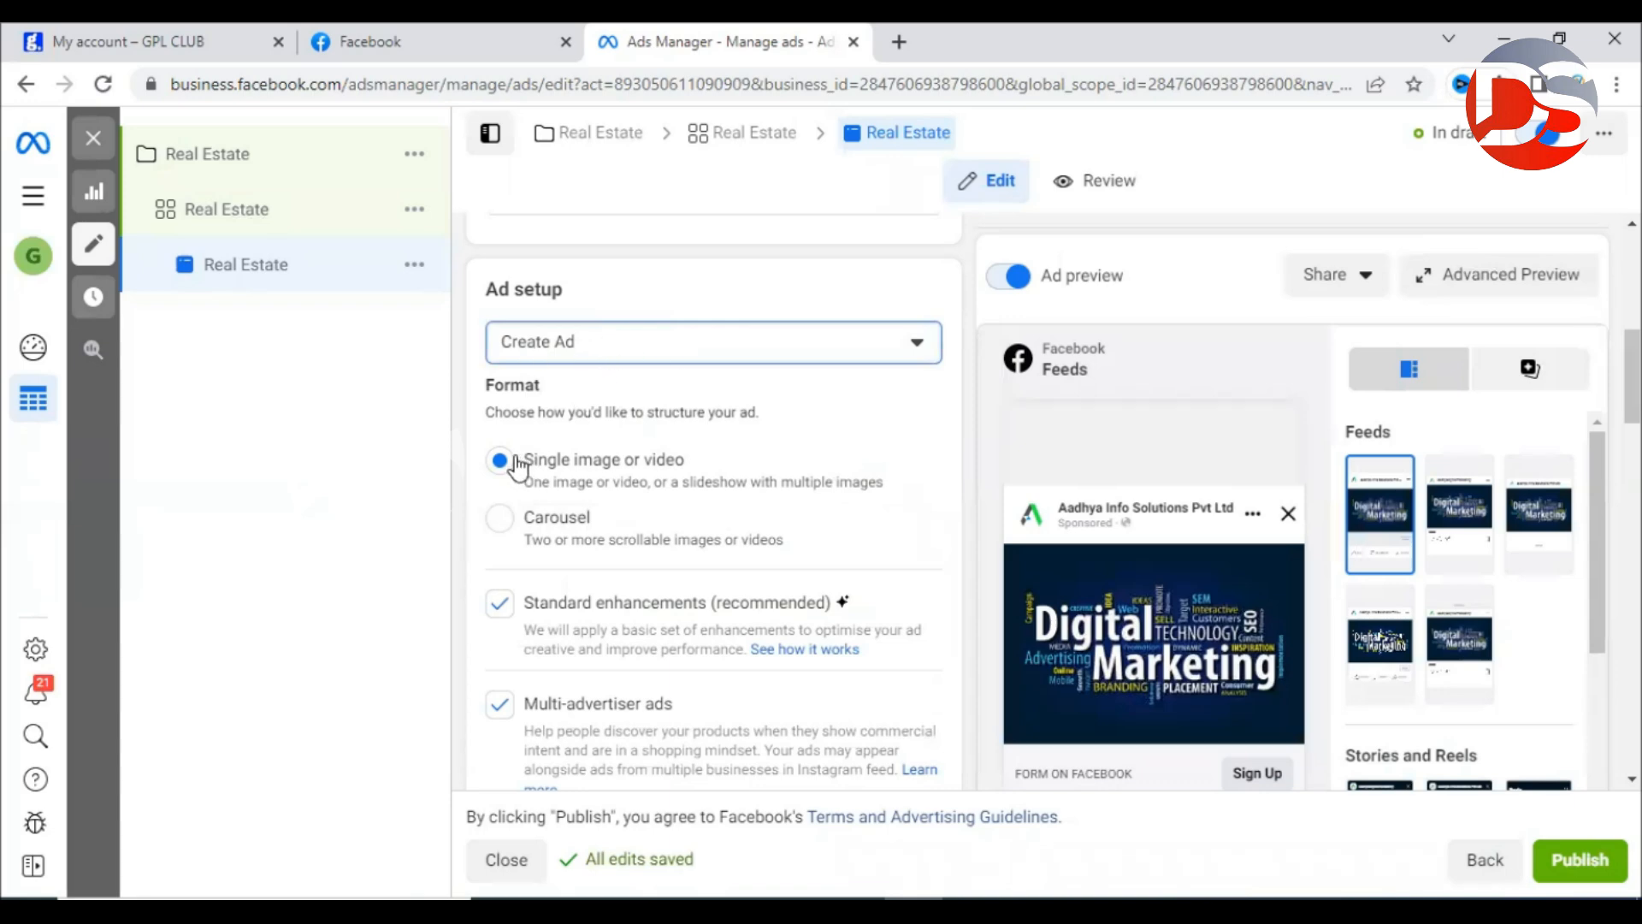
pyautogui.moveTo(507, 409); pyautogui.dragTo(605, 458)
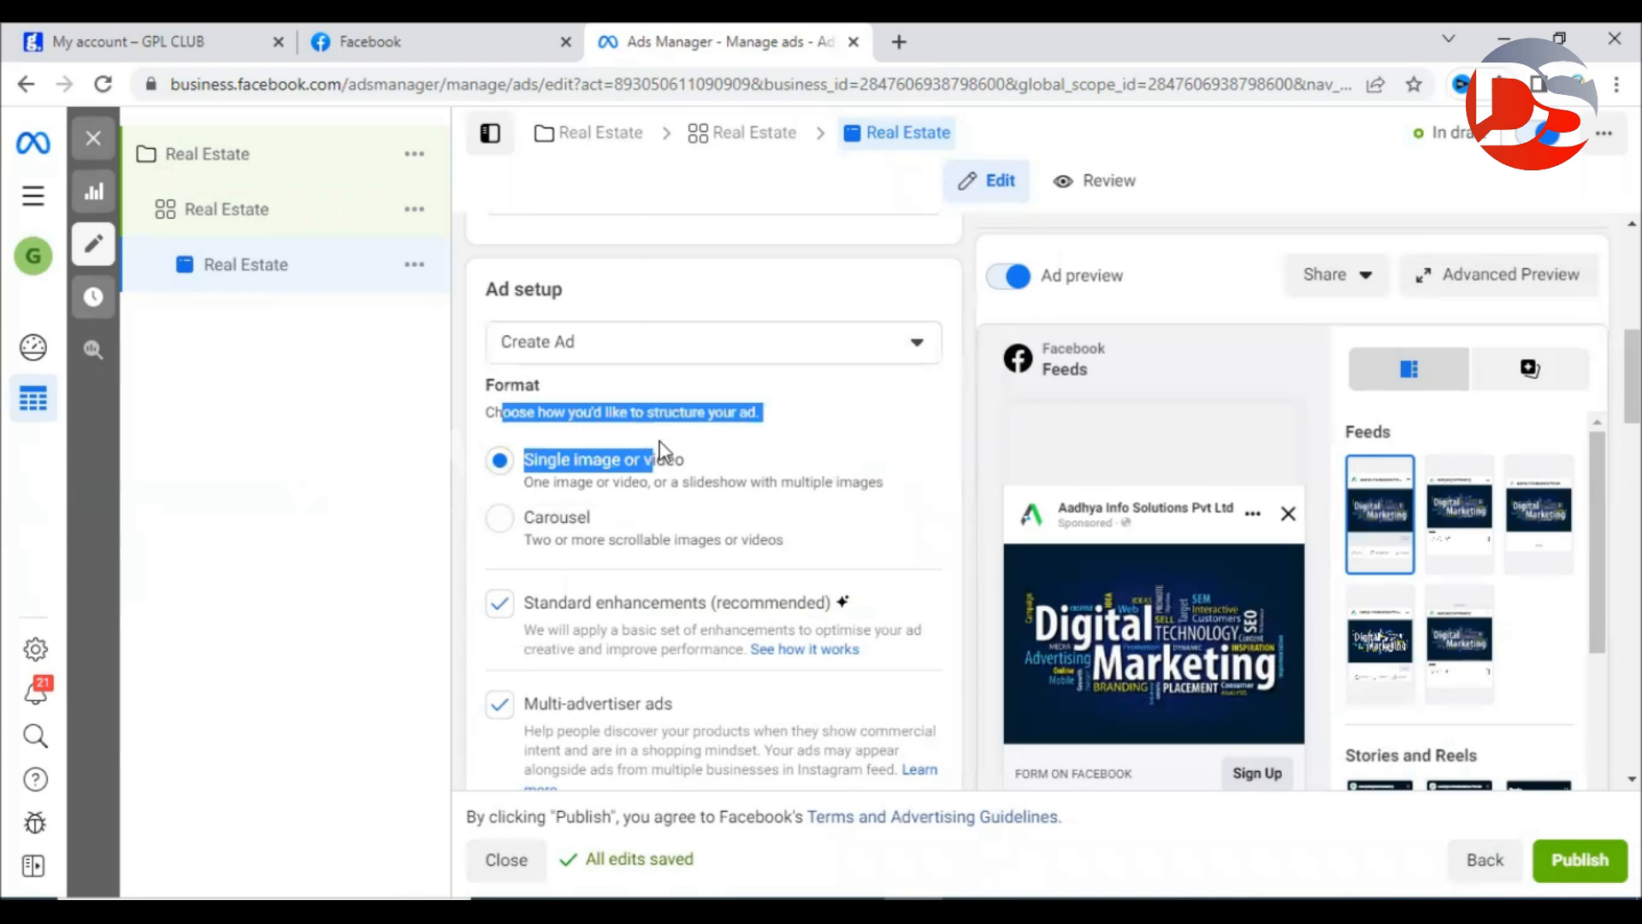
pyautogui.click(605, 468)
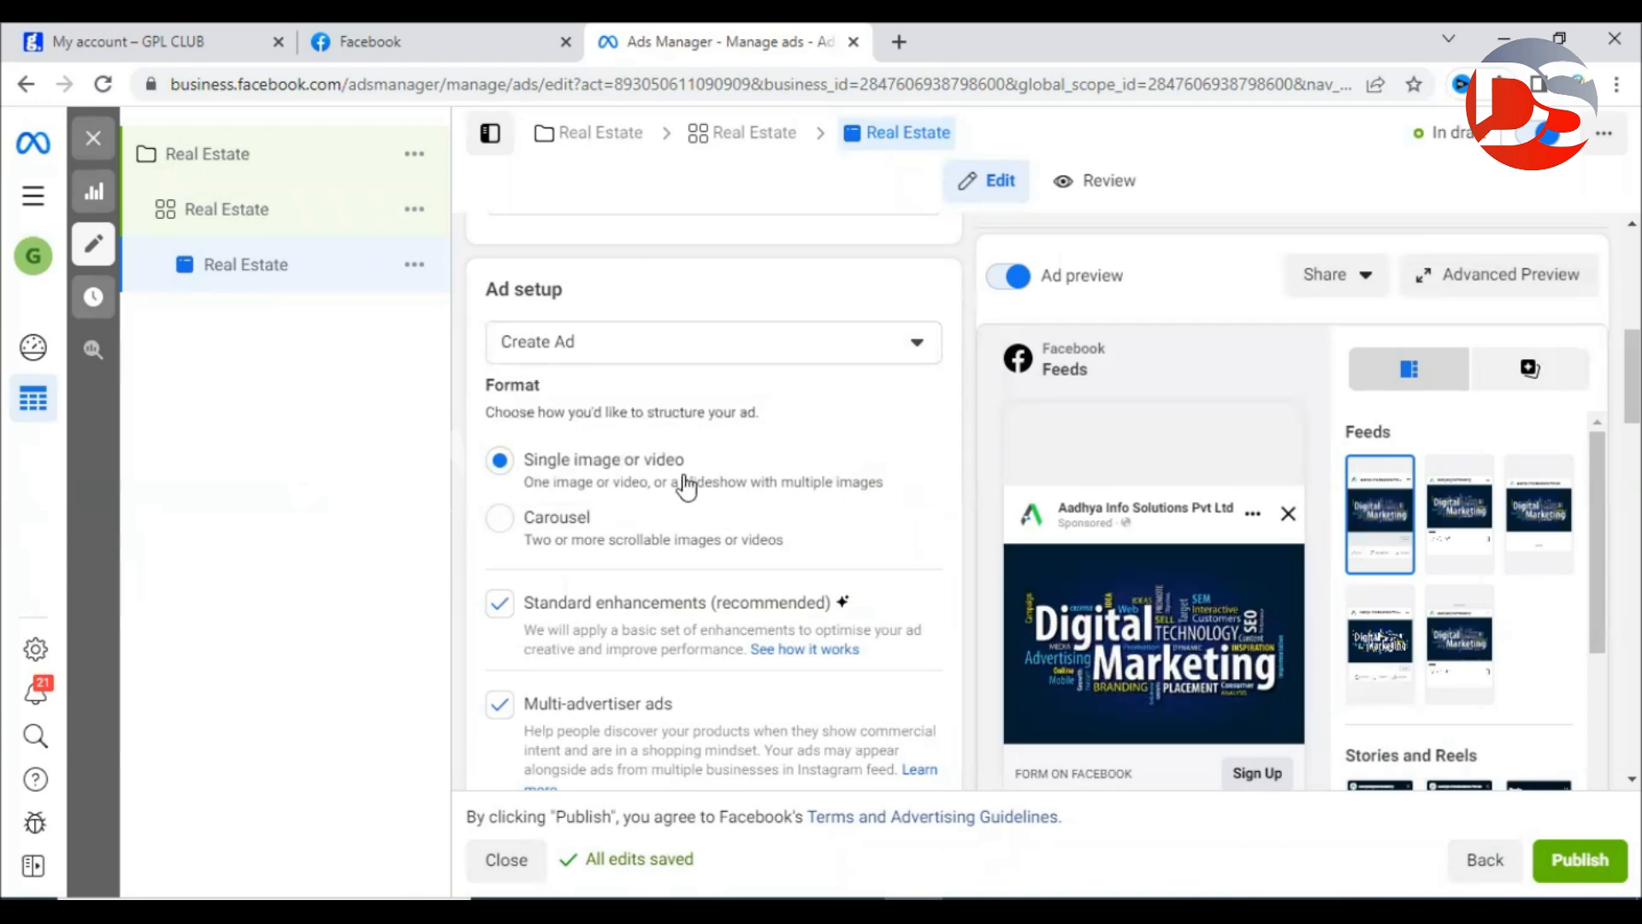
pyautogui.moveTo(509, 549); pyautogui.dragTo(781, 550)
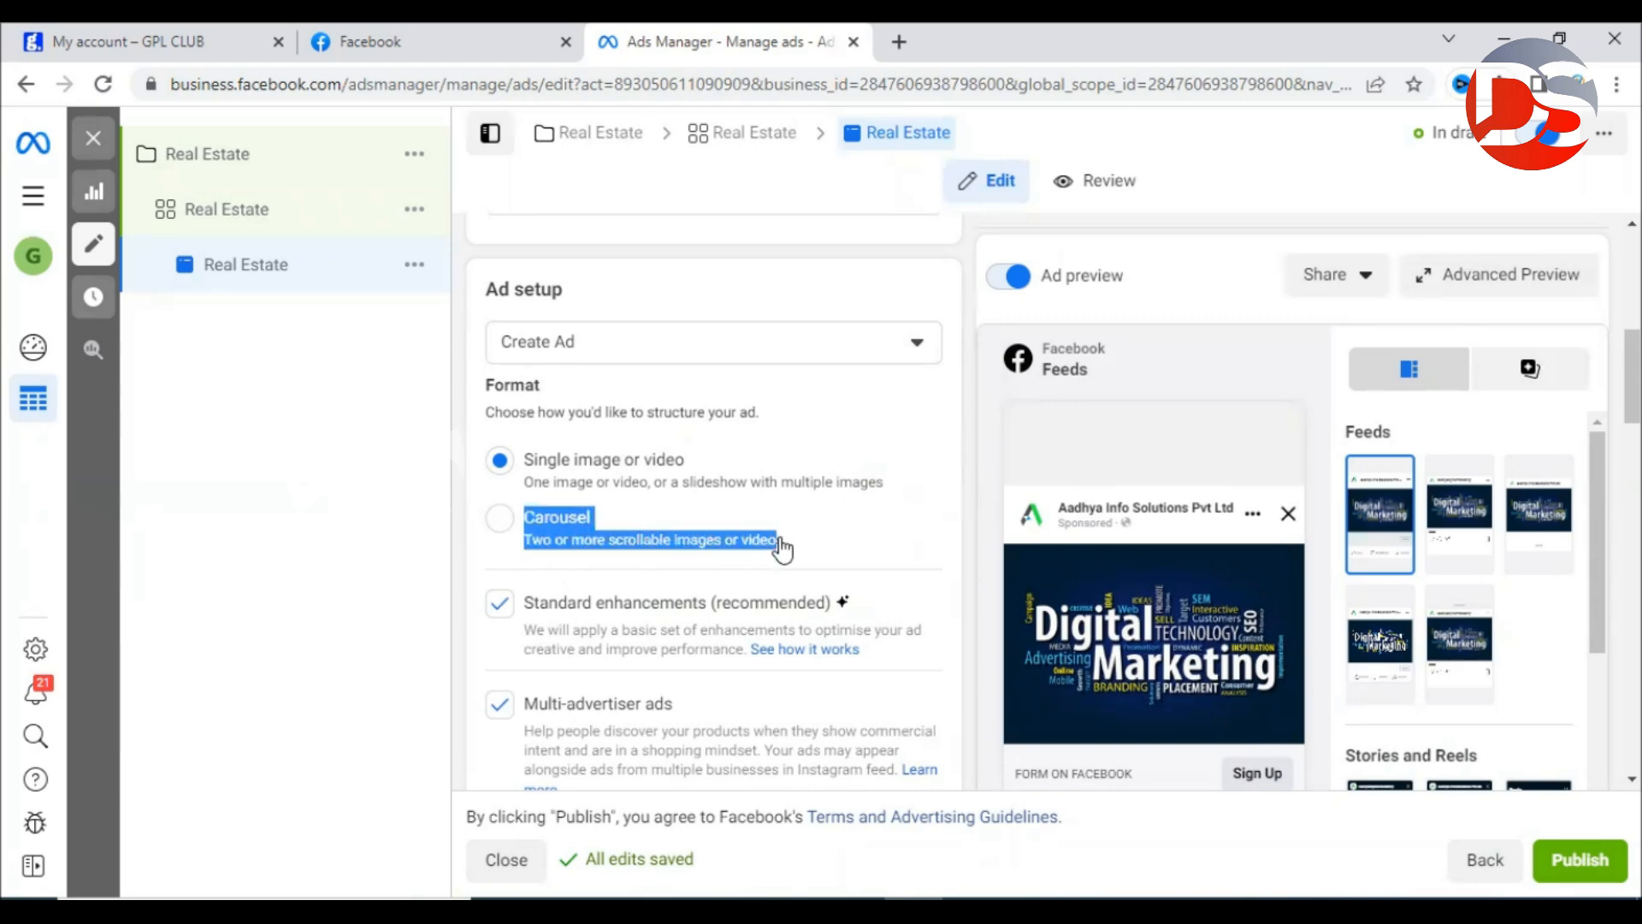
pyautogui.click(868, 541)
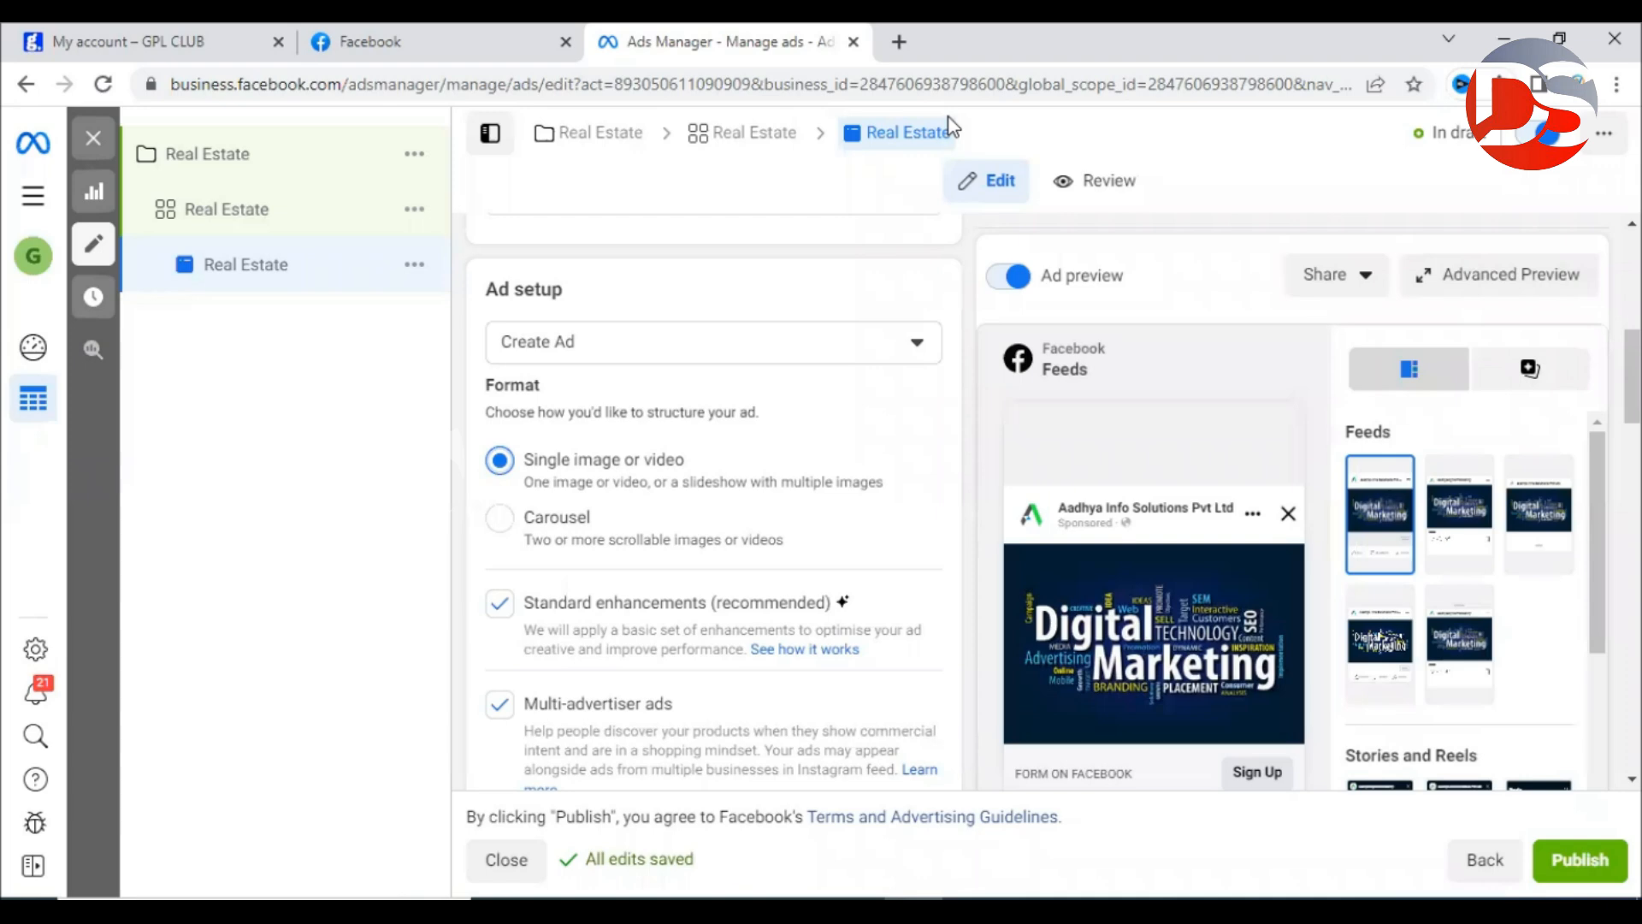
pyautogui.scroll(-3, 927, 402)
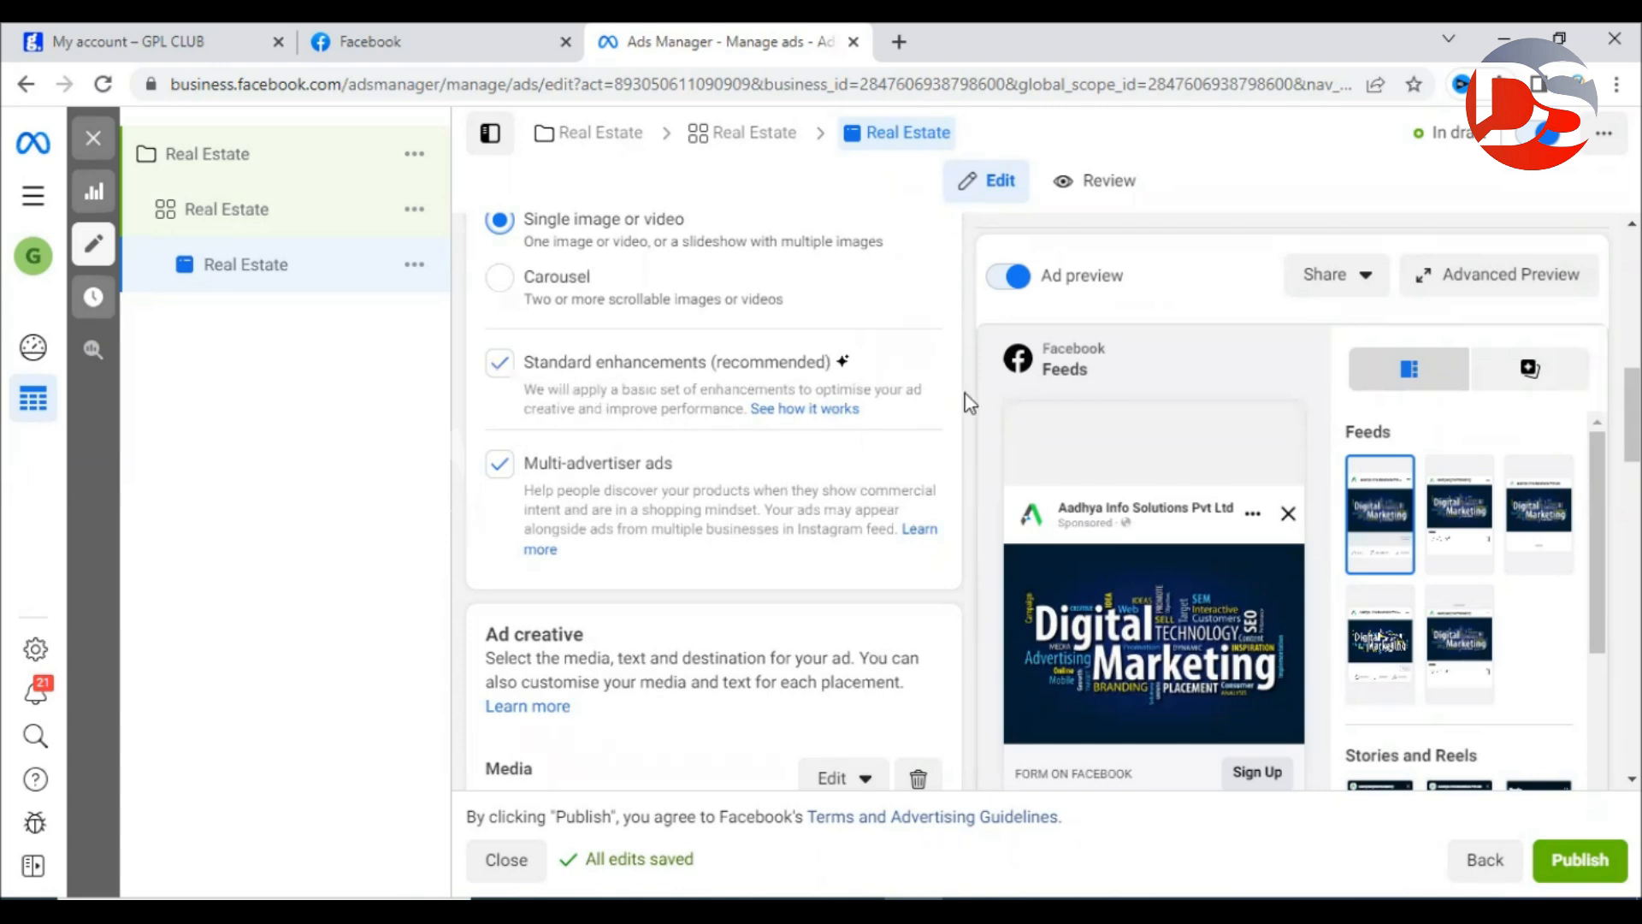
pyautogui.scroll(-2, 970, 467)
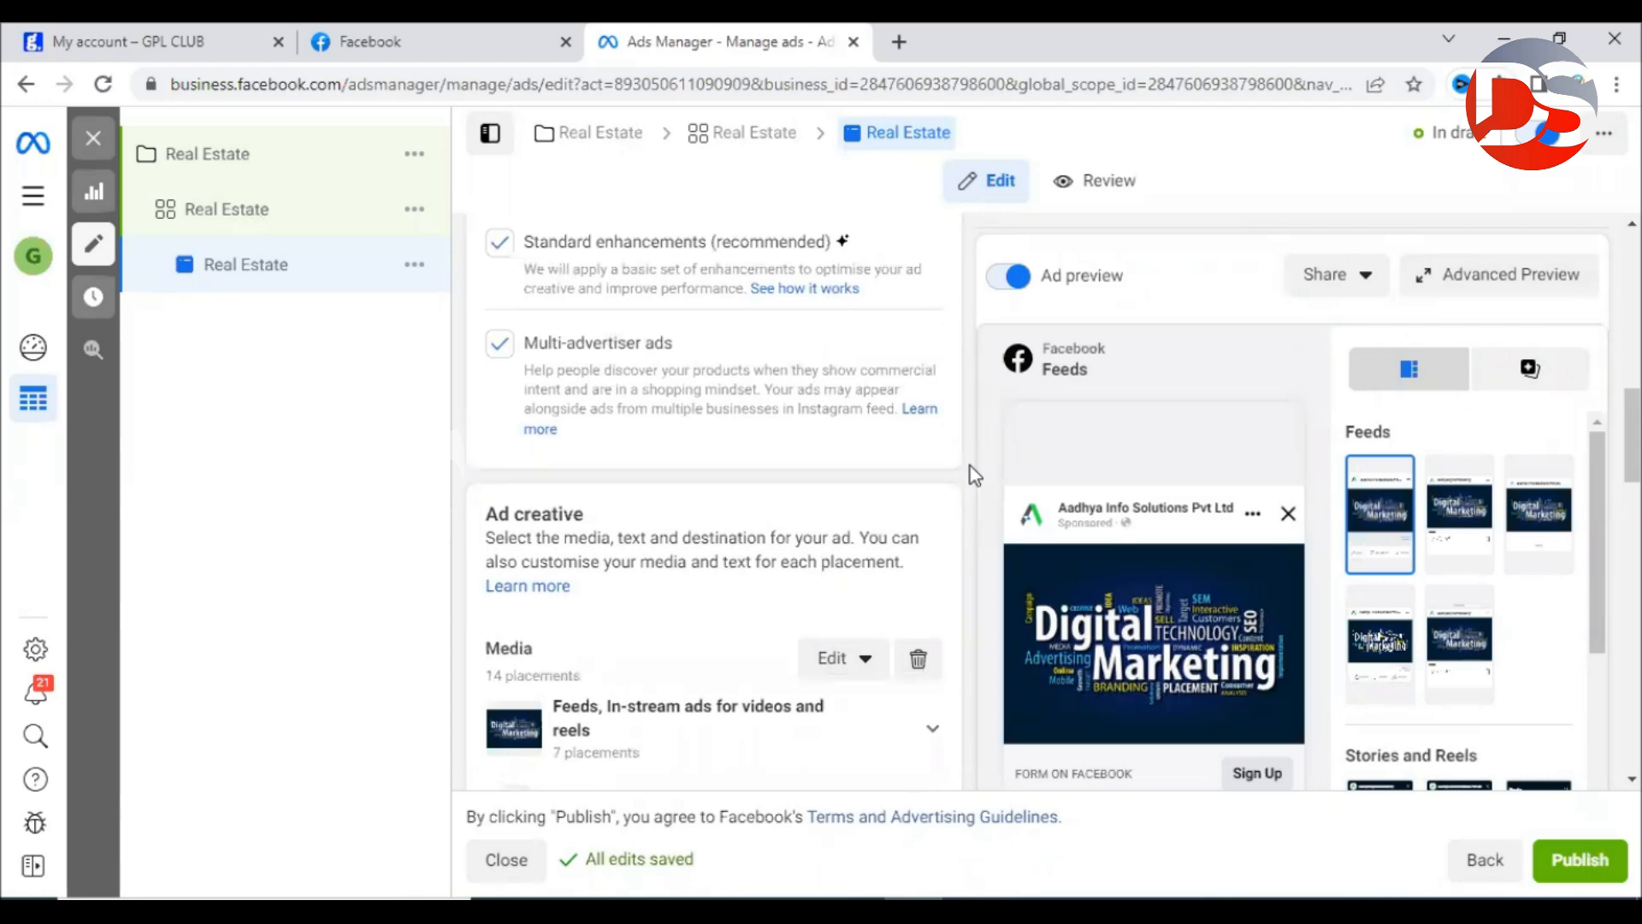
pyautogui.scroll(-3, 975, 476)
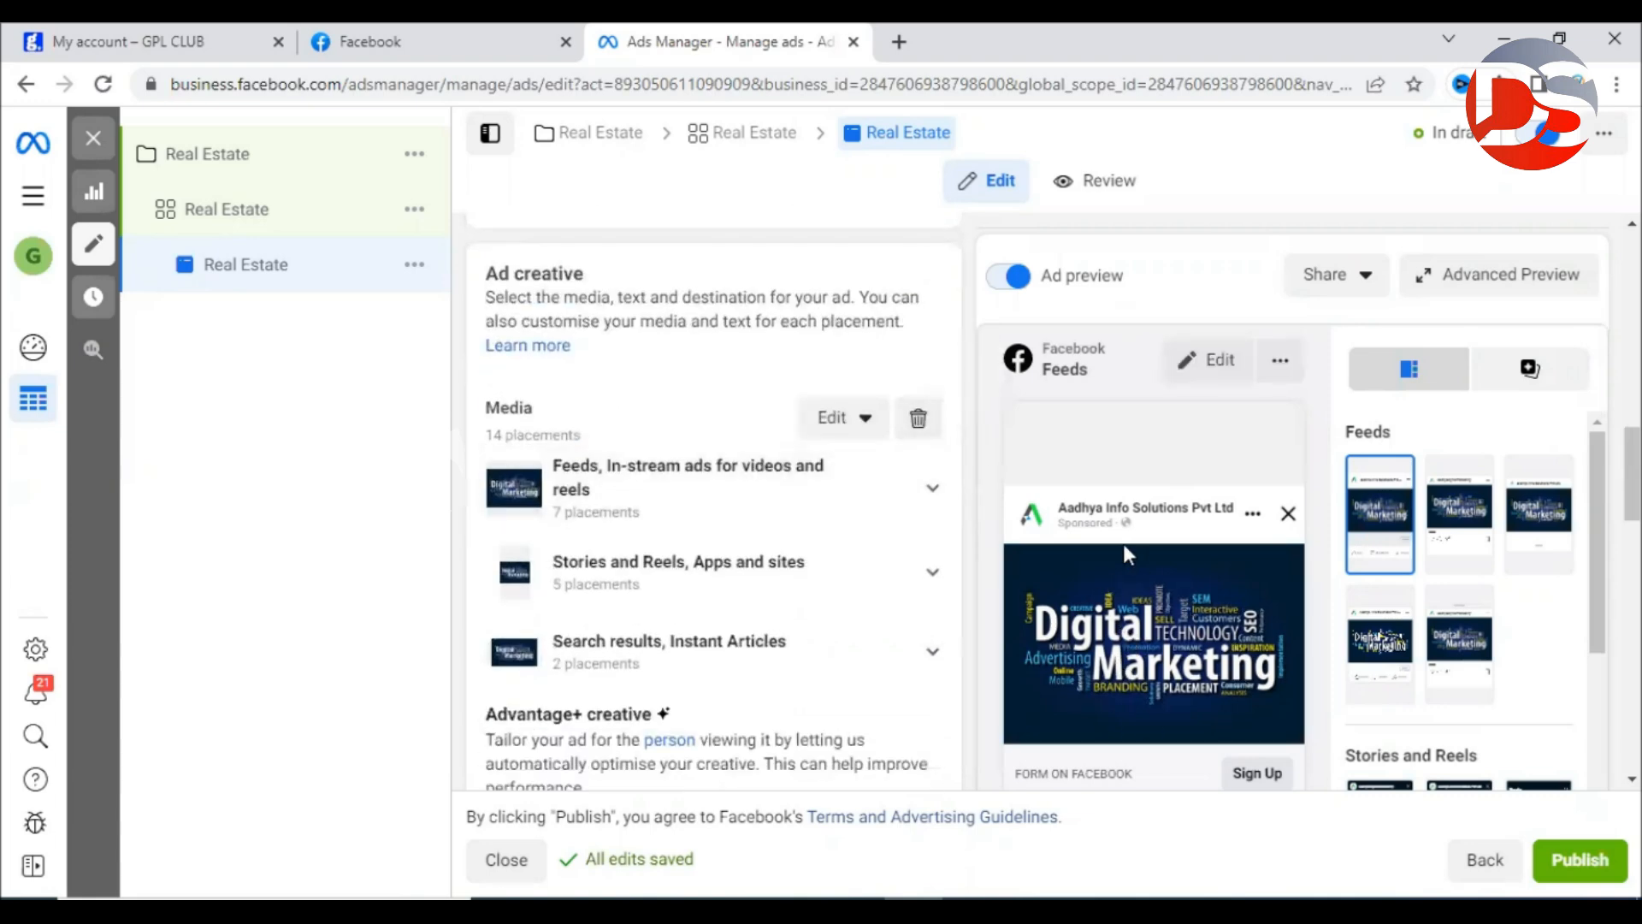
pyautogui.click(921, 422)
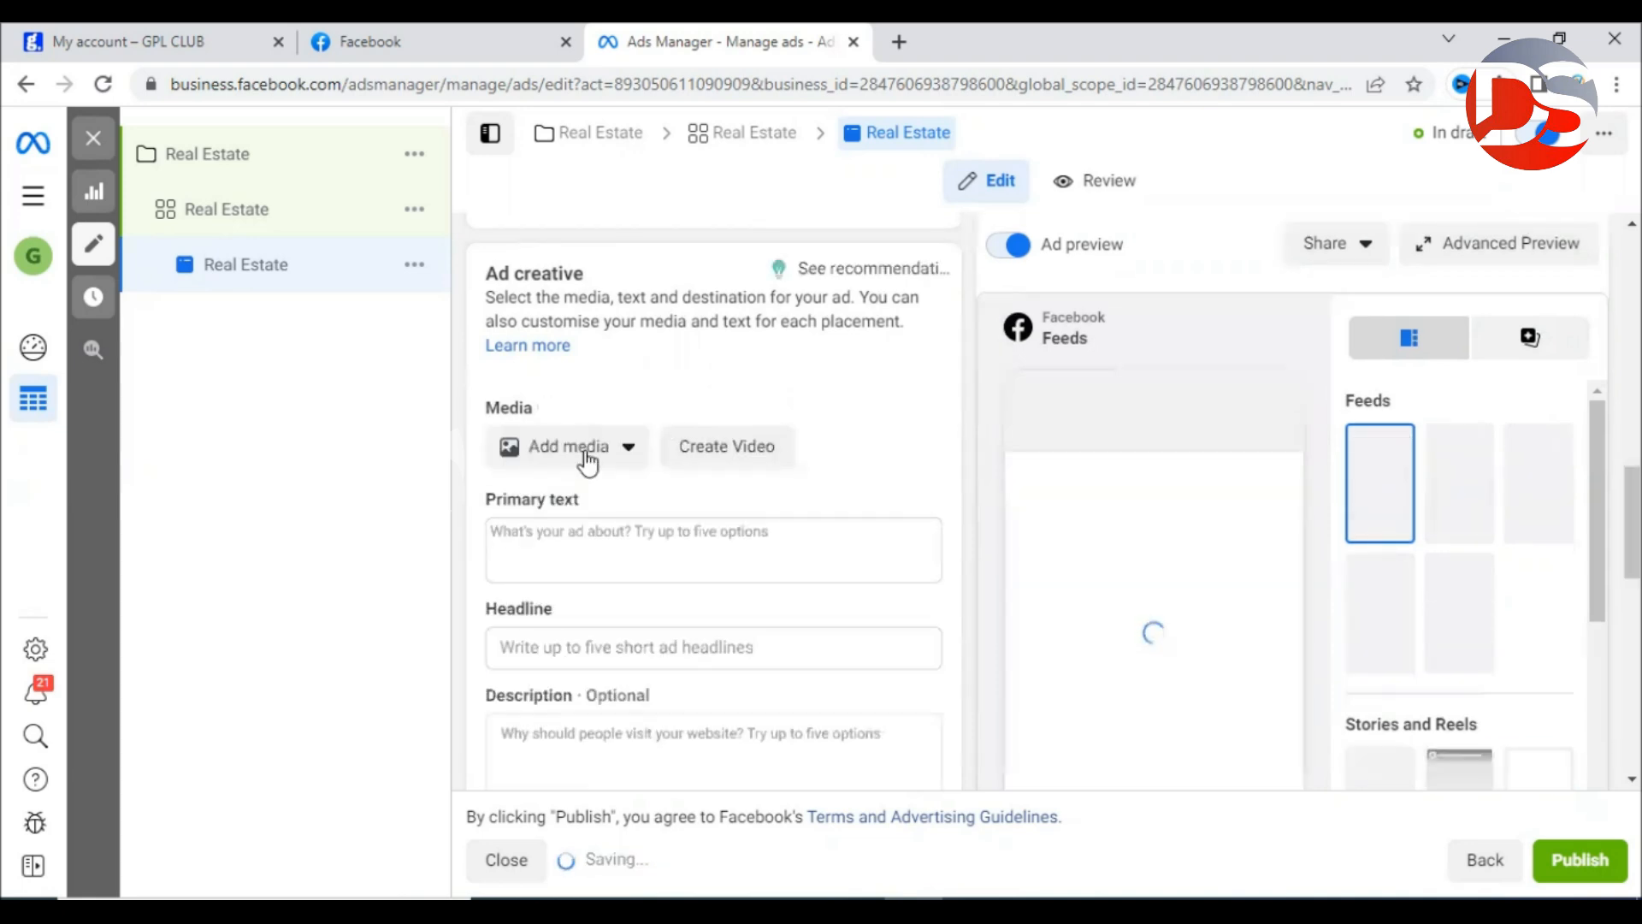
# Swap the ad's Digital Marketing image for the plot-investment banner image.
pyautogui.click(586, 460)
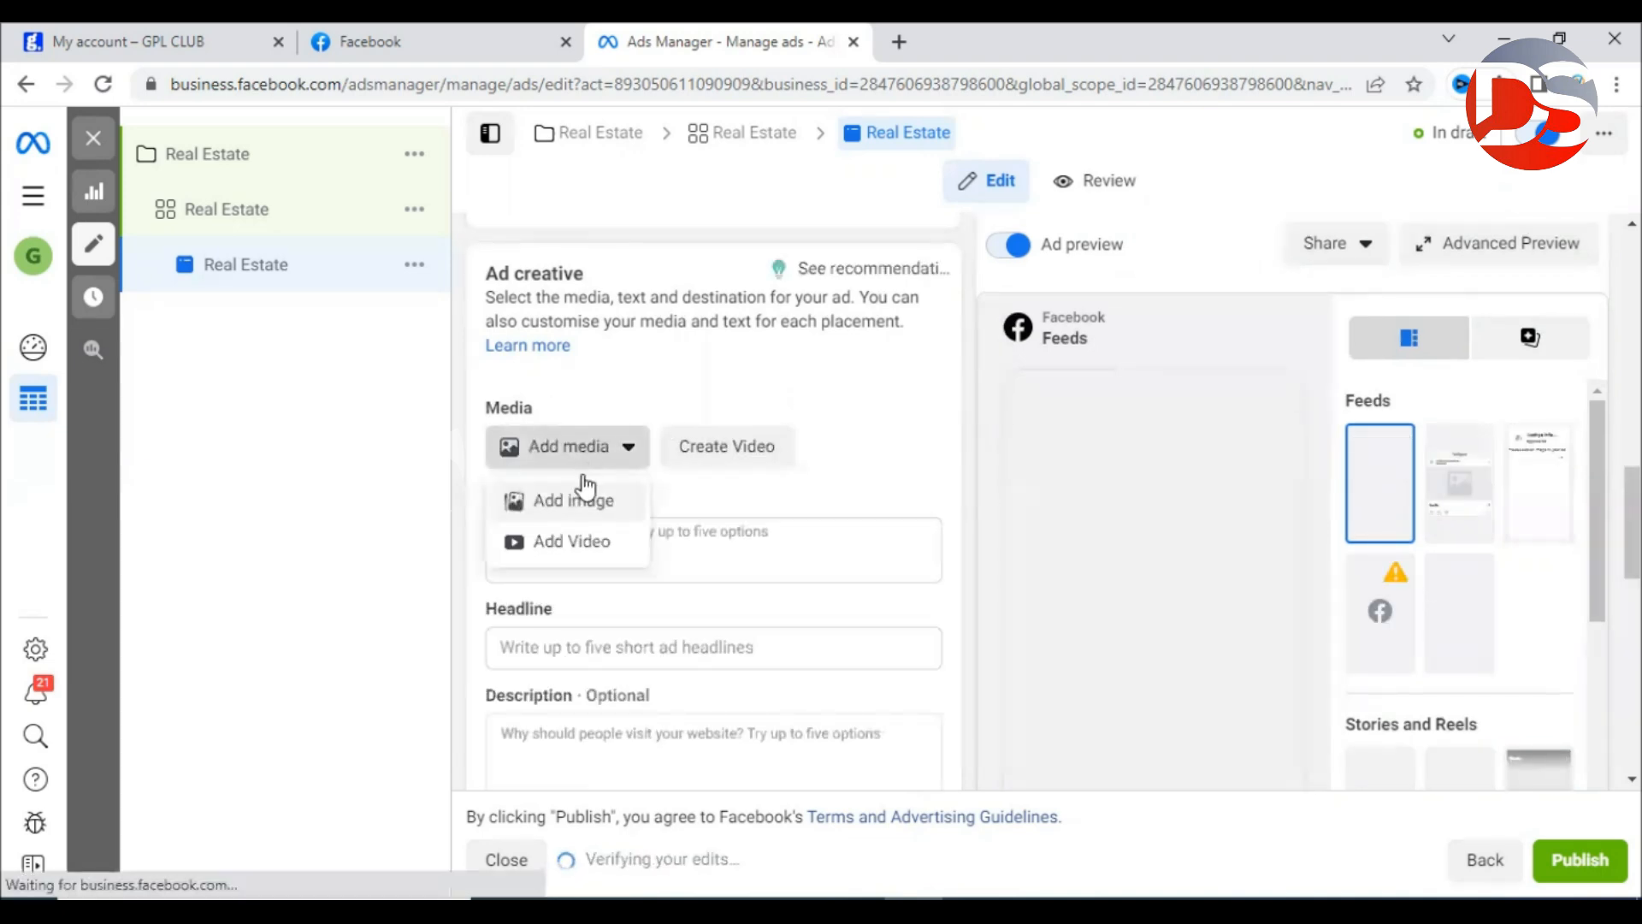
pyautogui.click(578, 510)
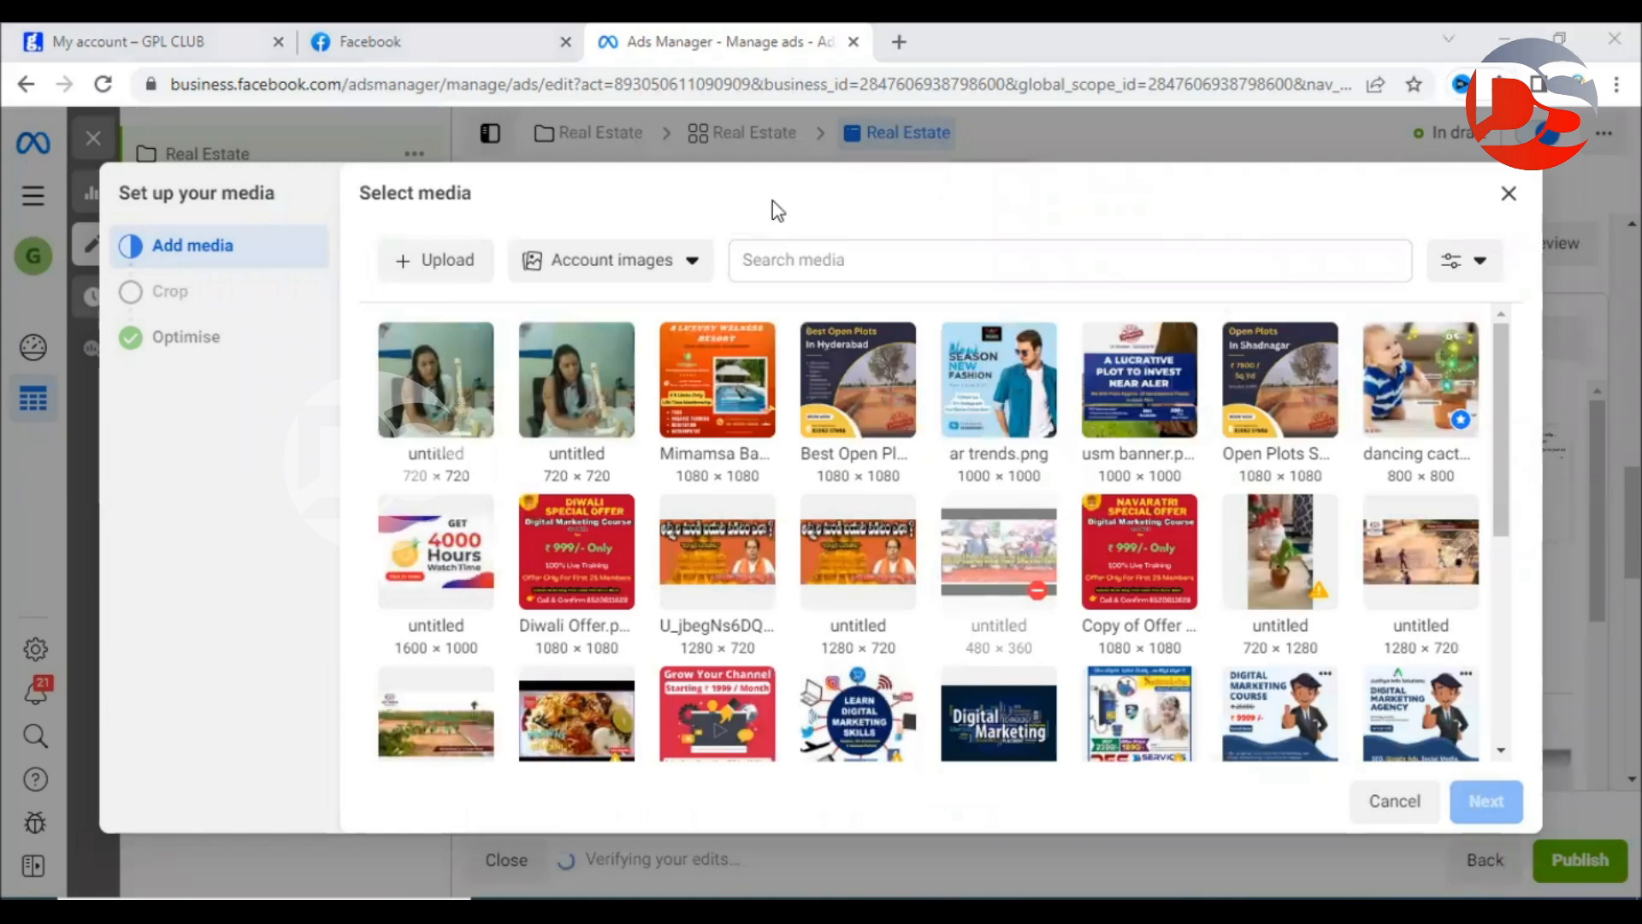
pyautogui.scroll(-3, 1271, 578)
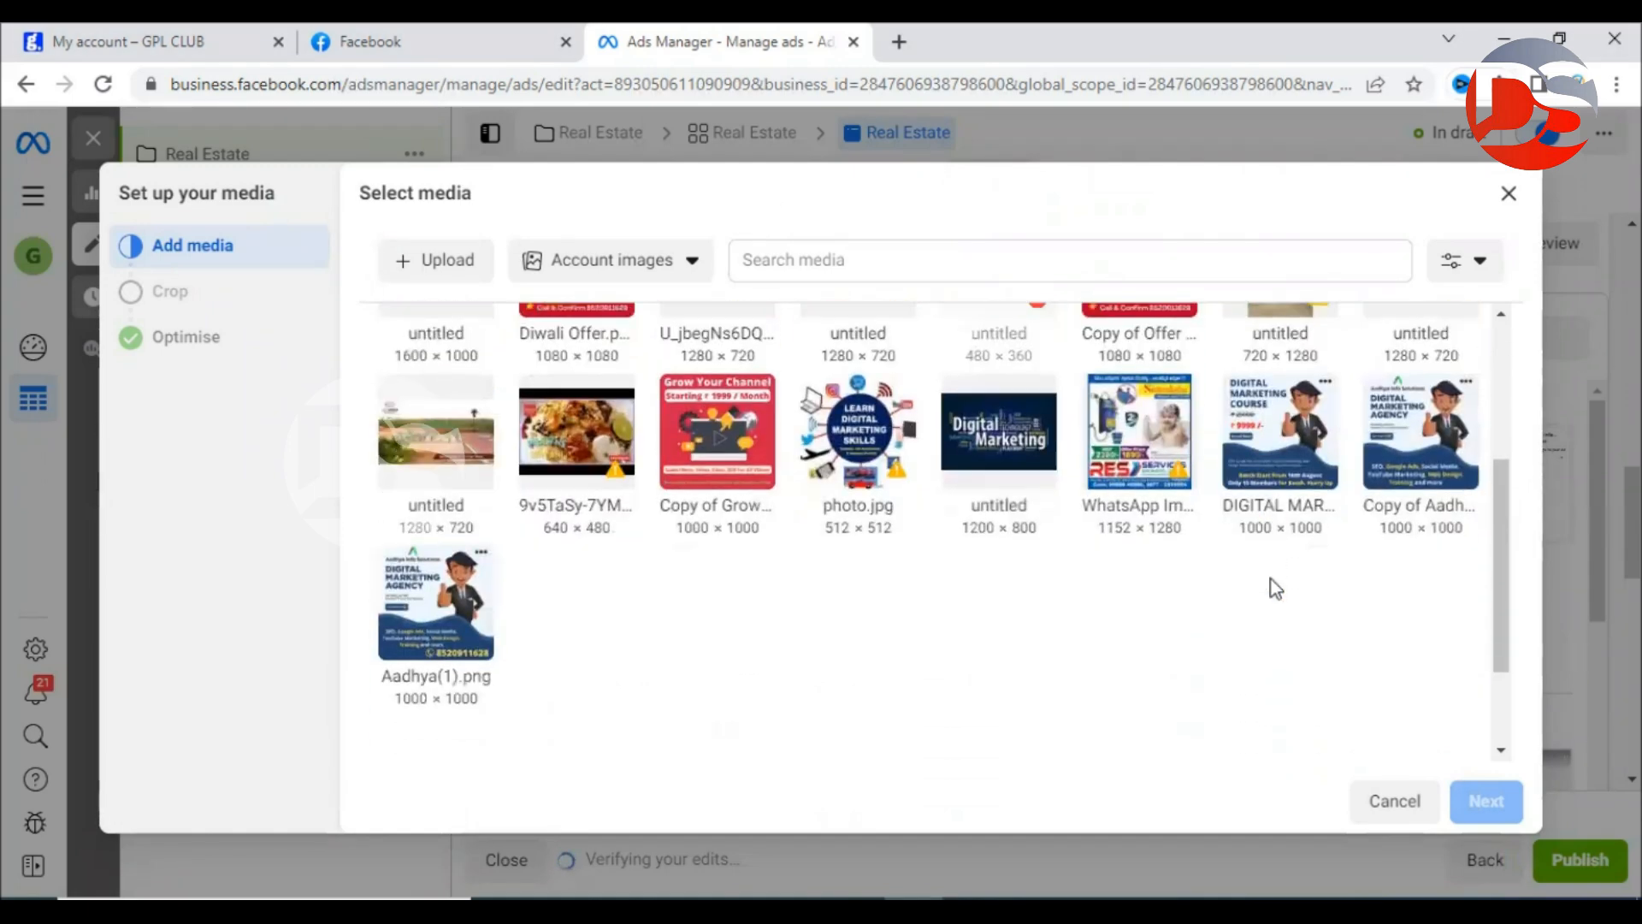
pyautogui.scroll(3, 1272, 582)
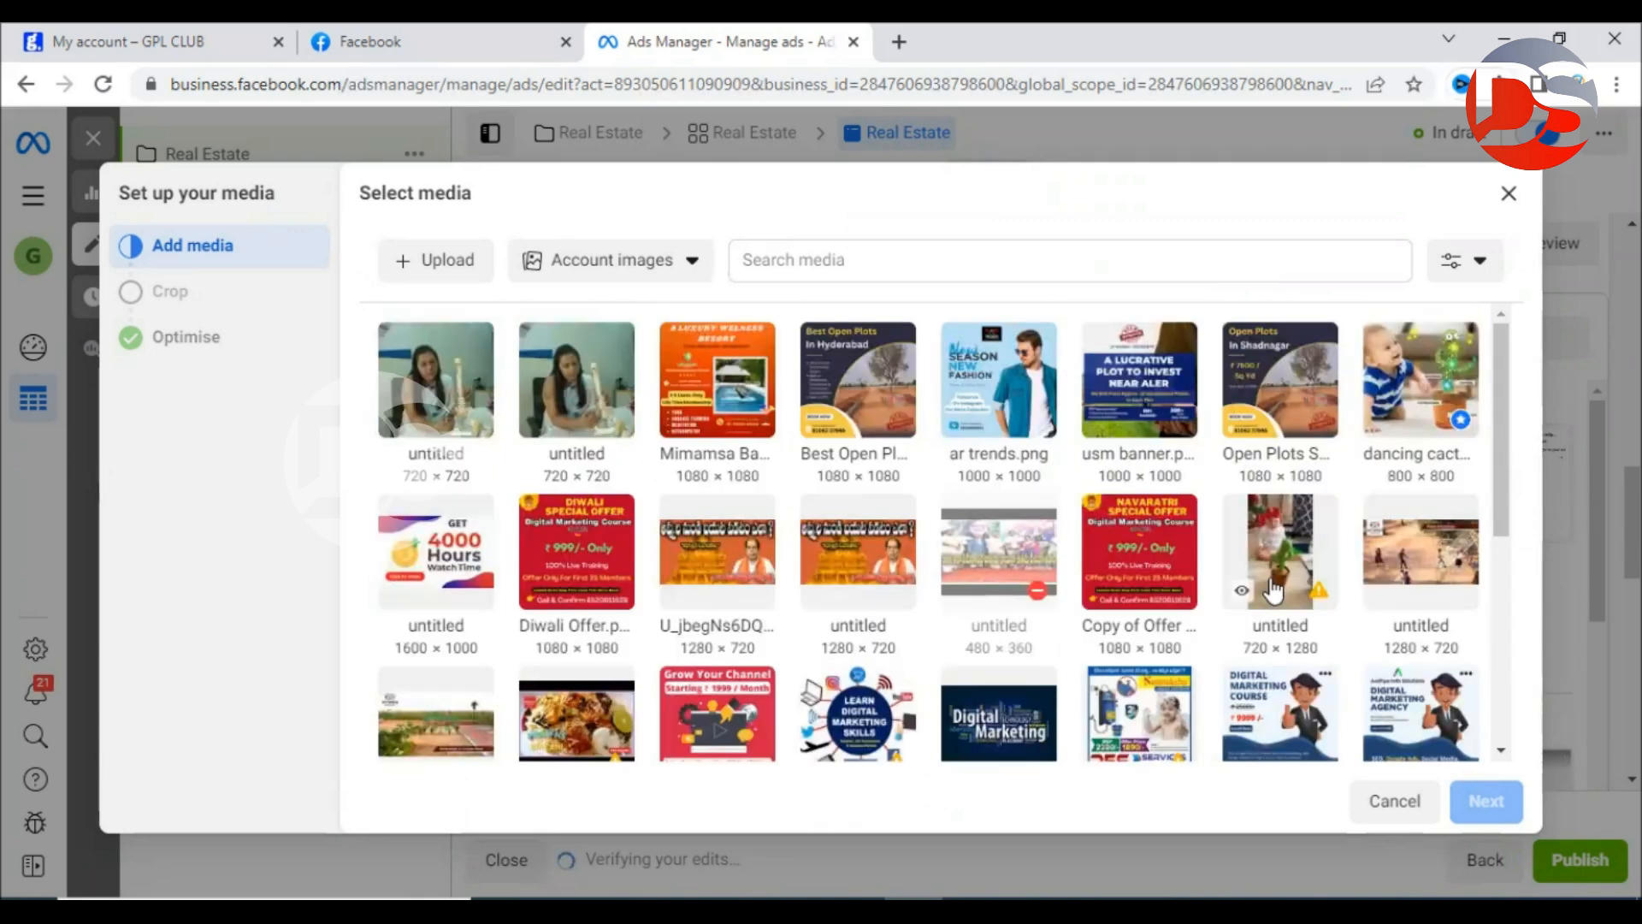
pyautogui.click(1151, 398)
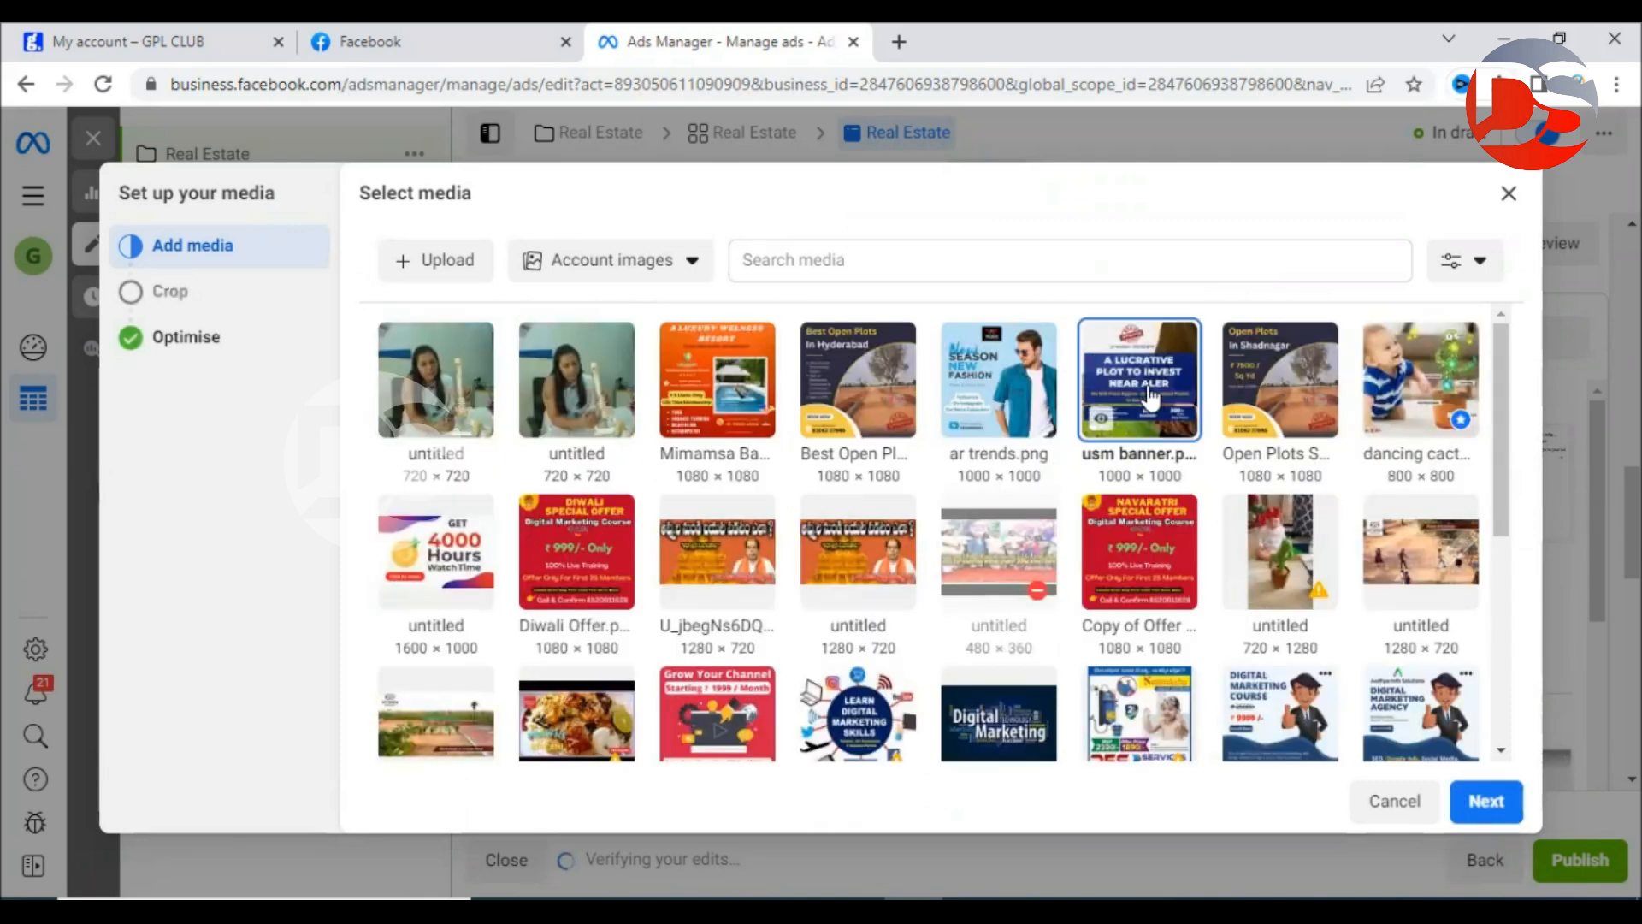
pyautogui.click(1487, 802)
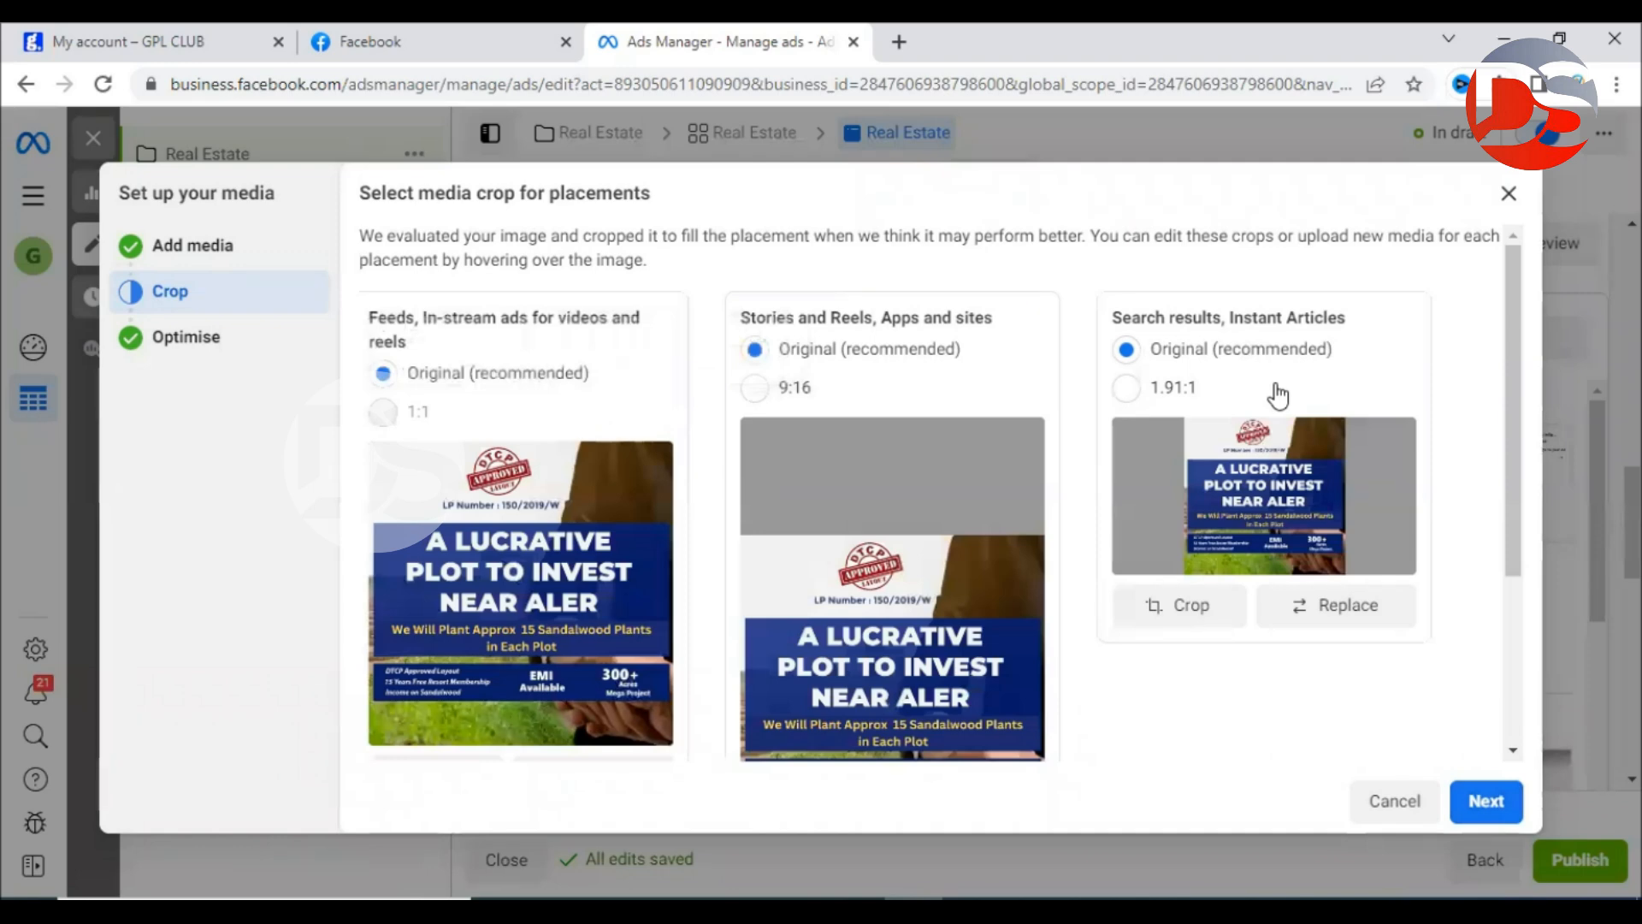
# Keep the original placement crops and switch on all Advantage+ creative optimisations.
pyautogui.scroll(-3, 956, 229)
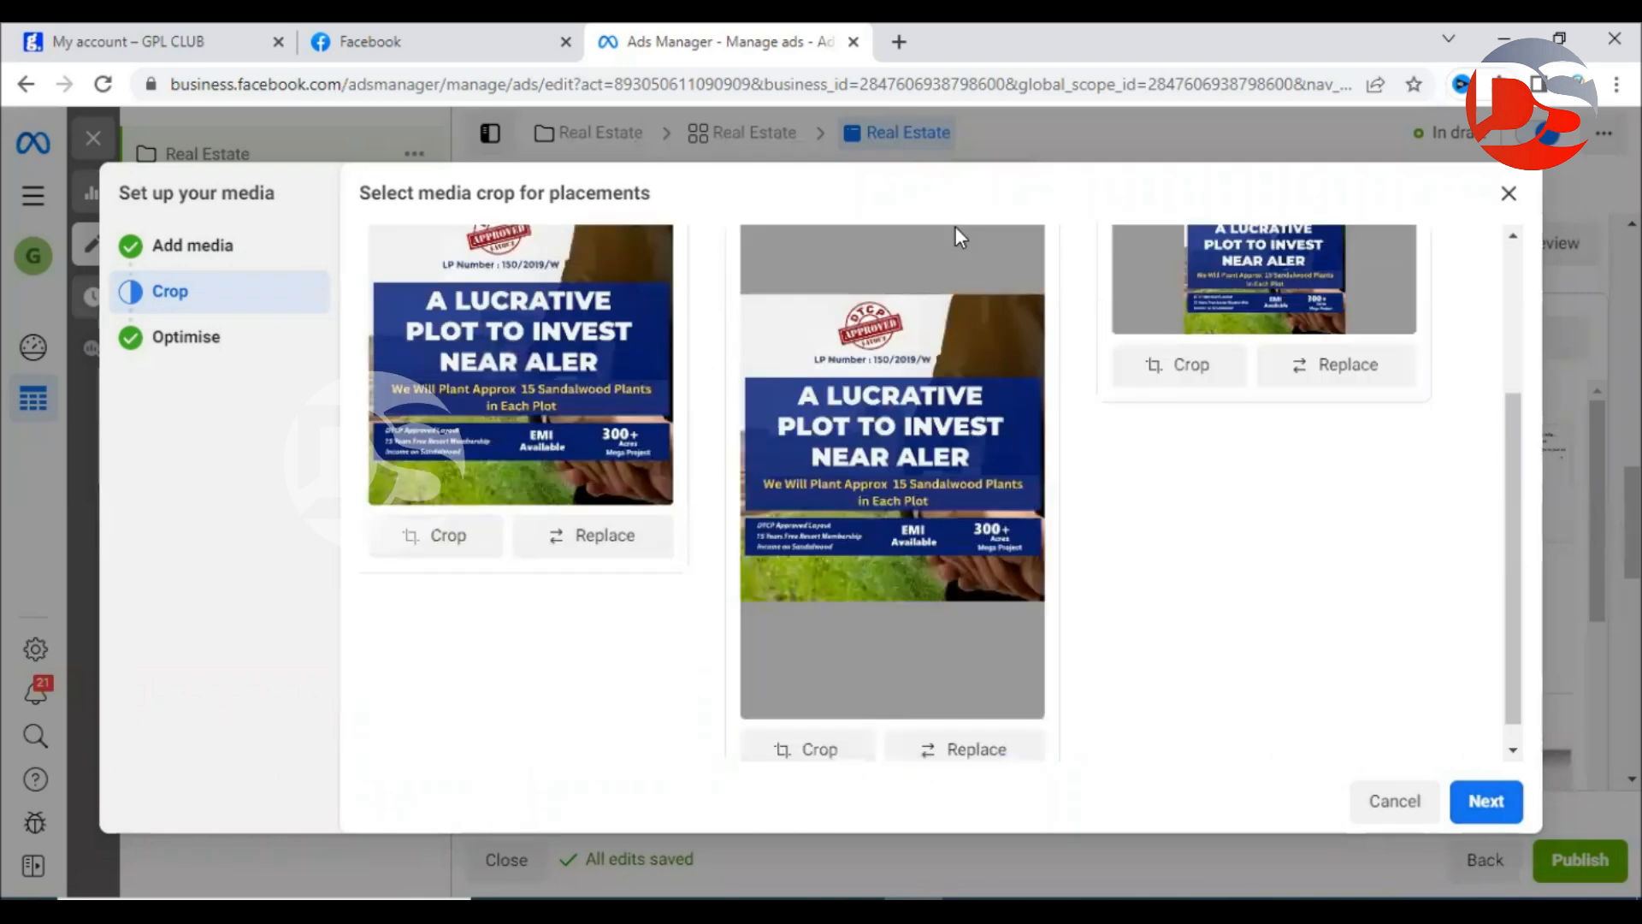
pyautogui.scroll(2, 956, 226)
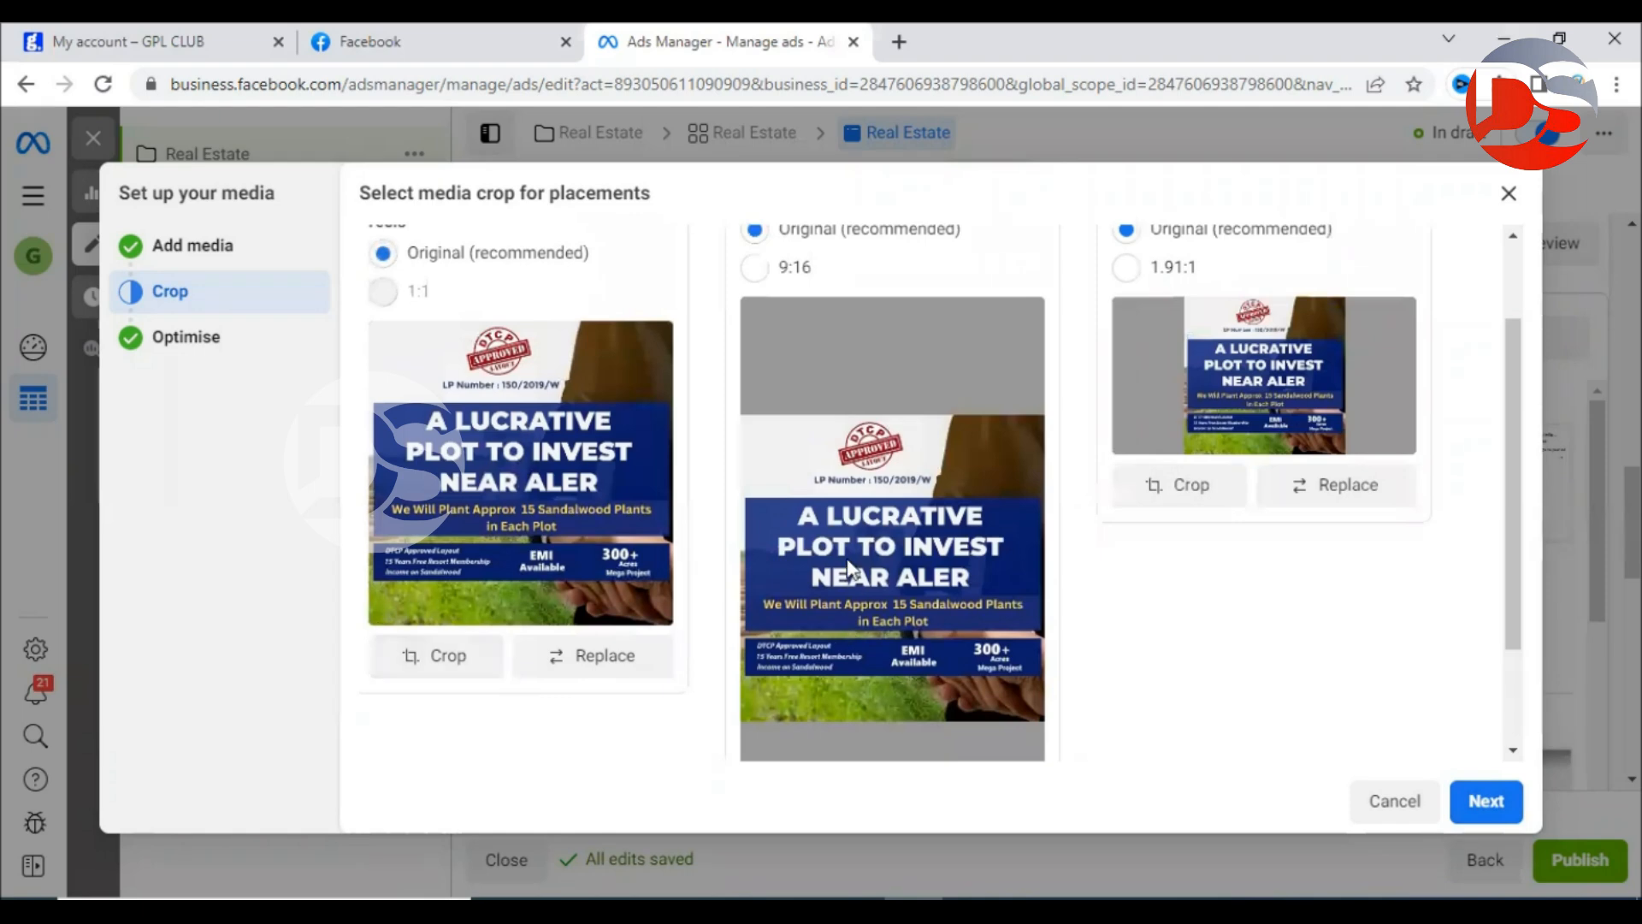
pyautogui.scroll(2, 705, 526)
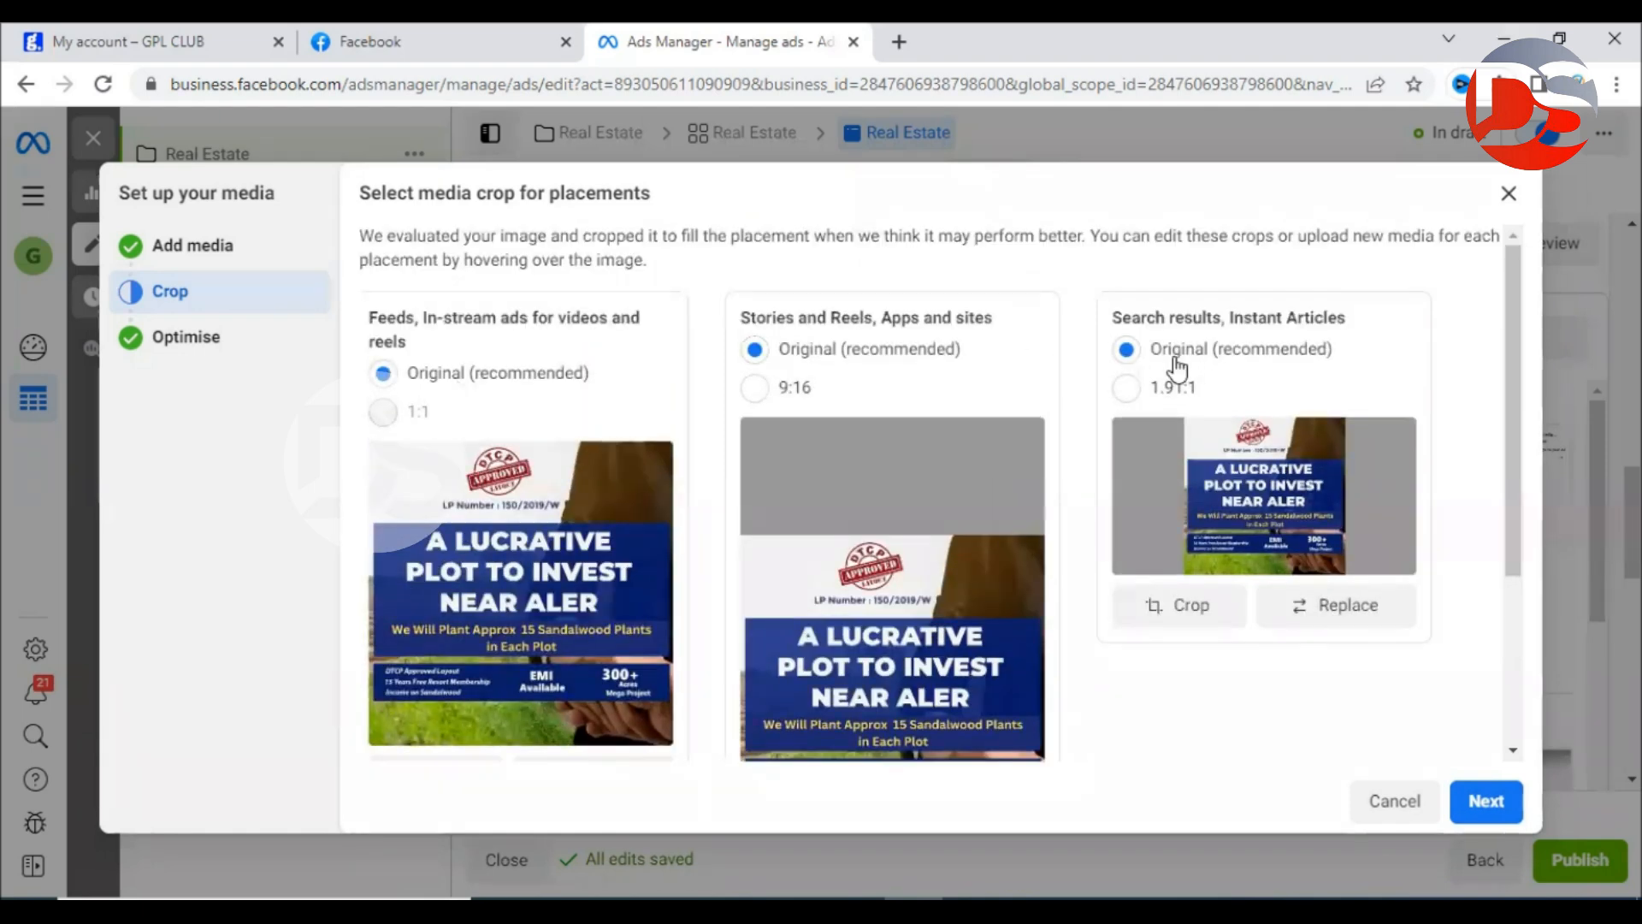
pyautogui.scroll(-3, 1176, 367)
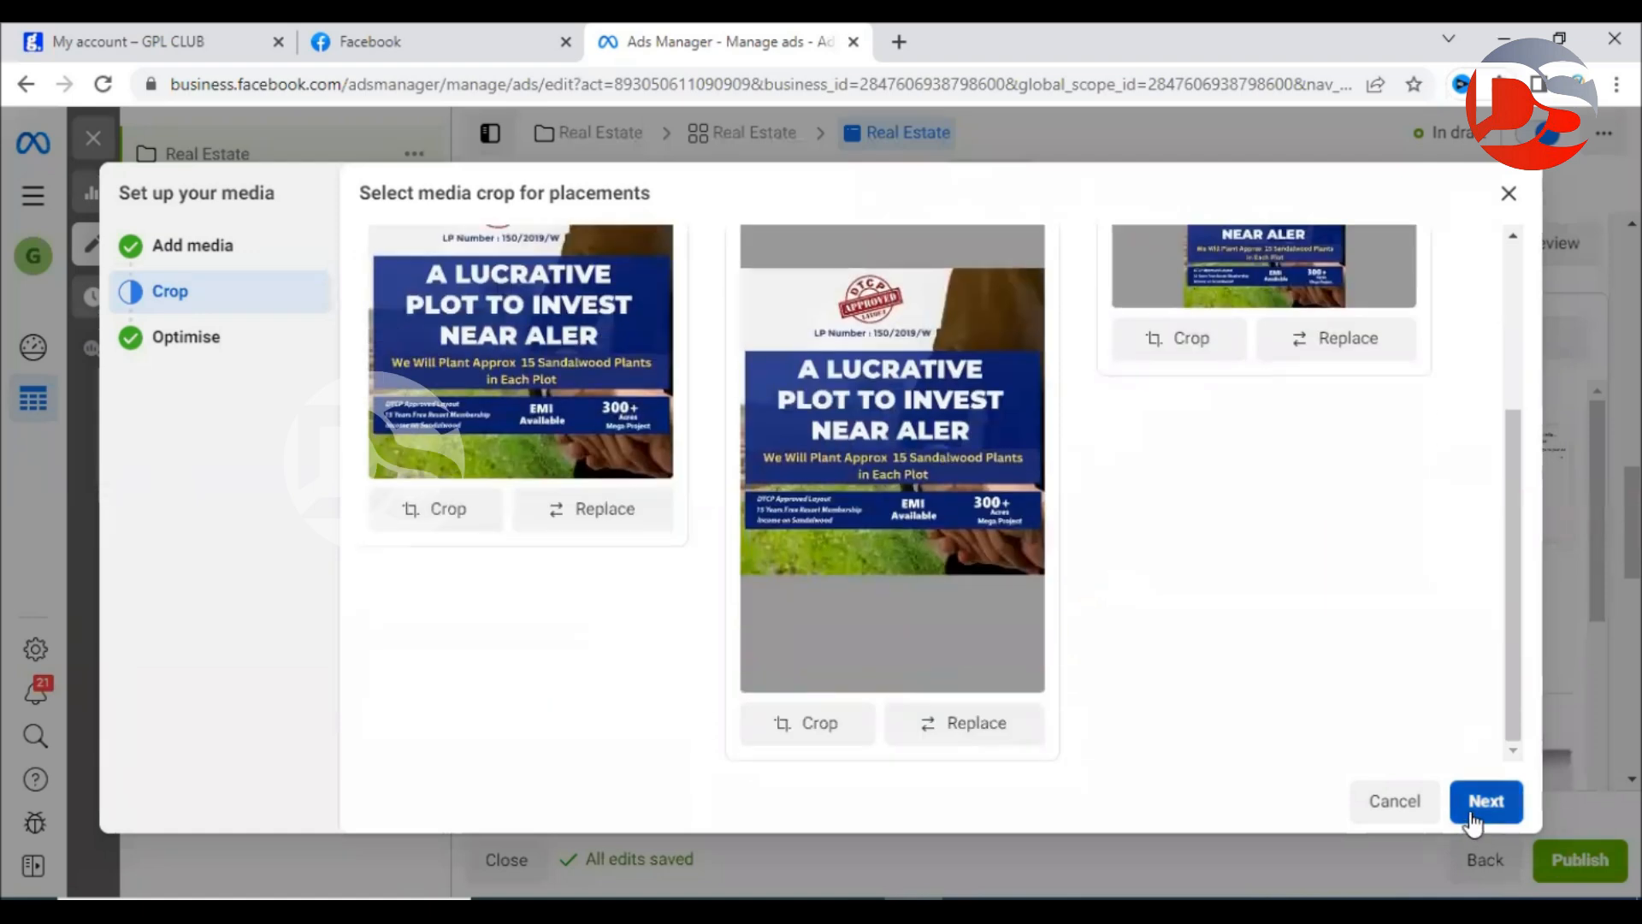
pyautogui.click(1473, 821)
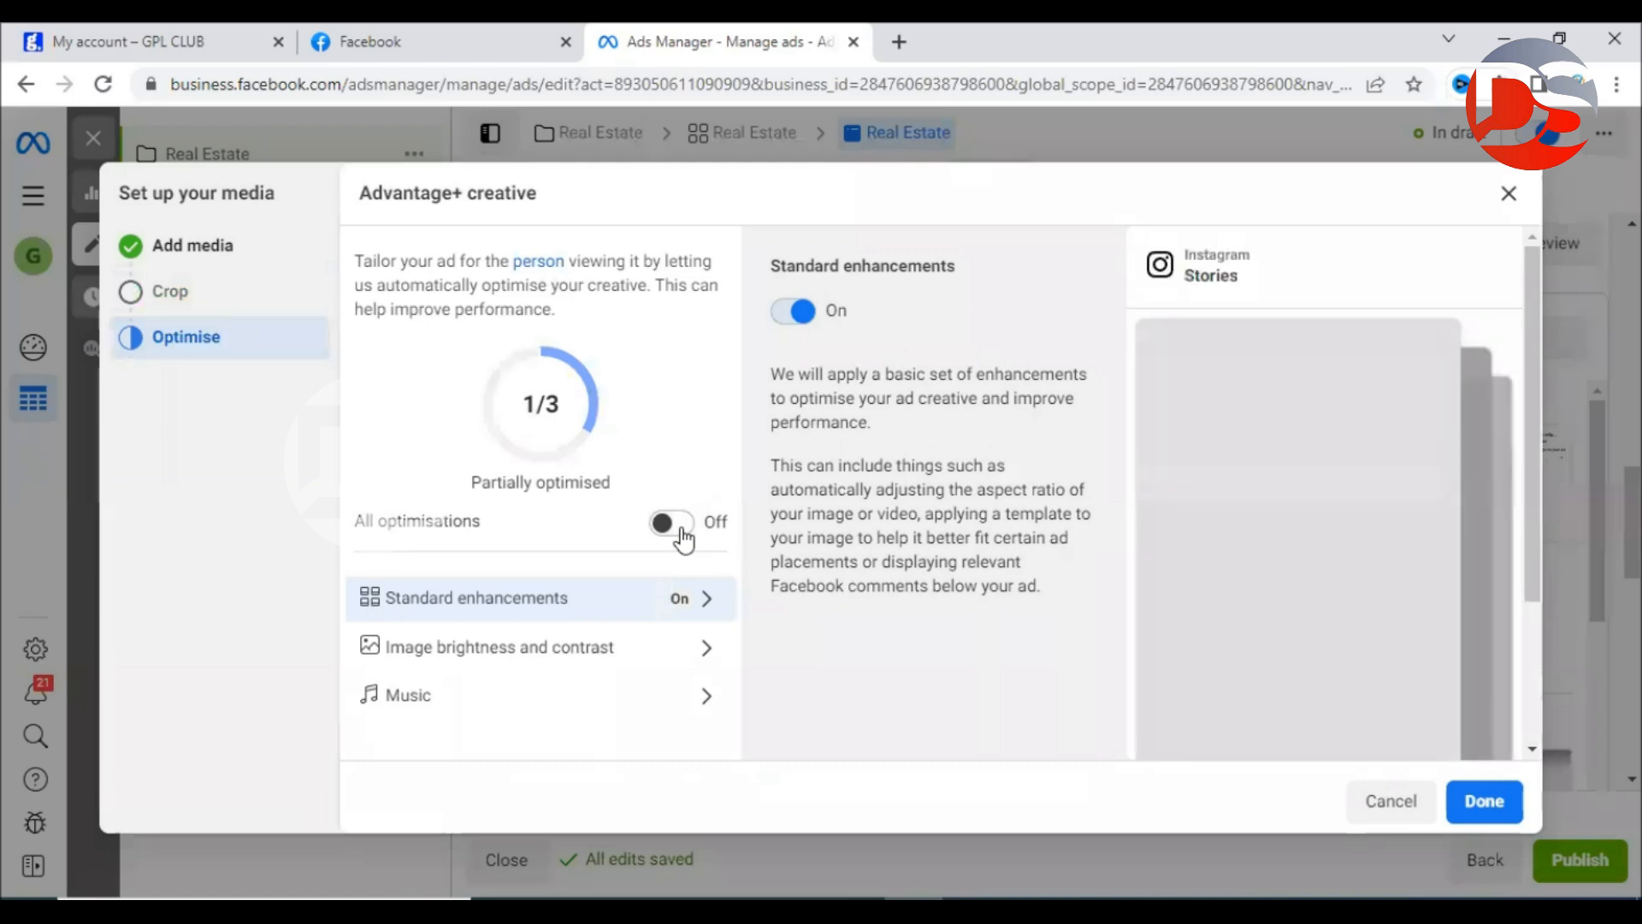
pyautogui.click(682, 533)
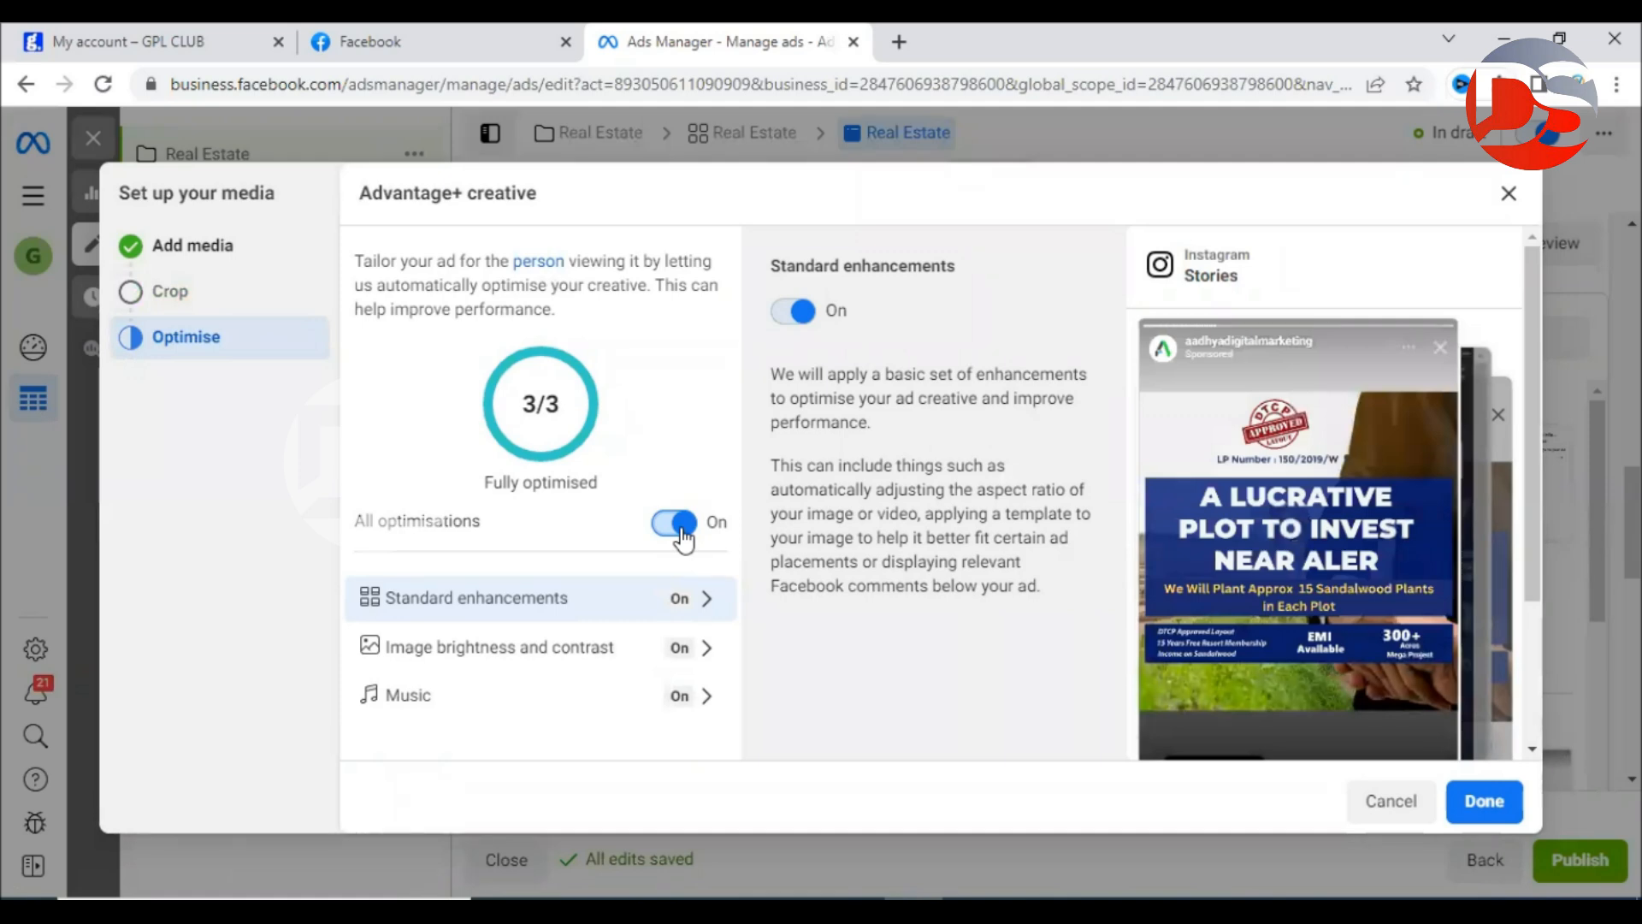
pyautogui.click(1492, 804)
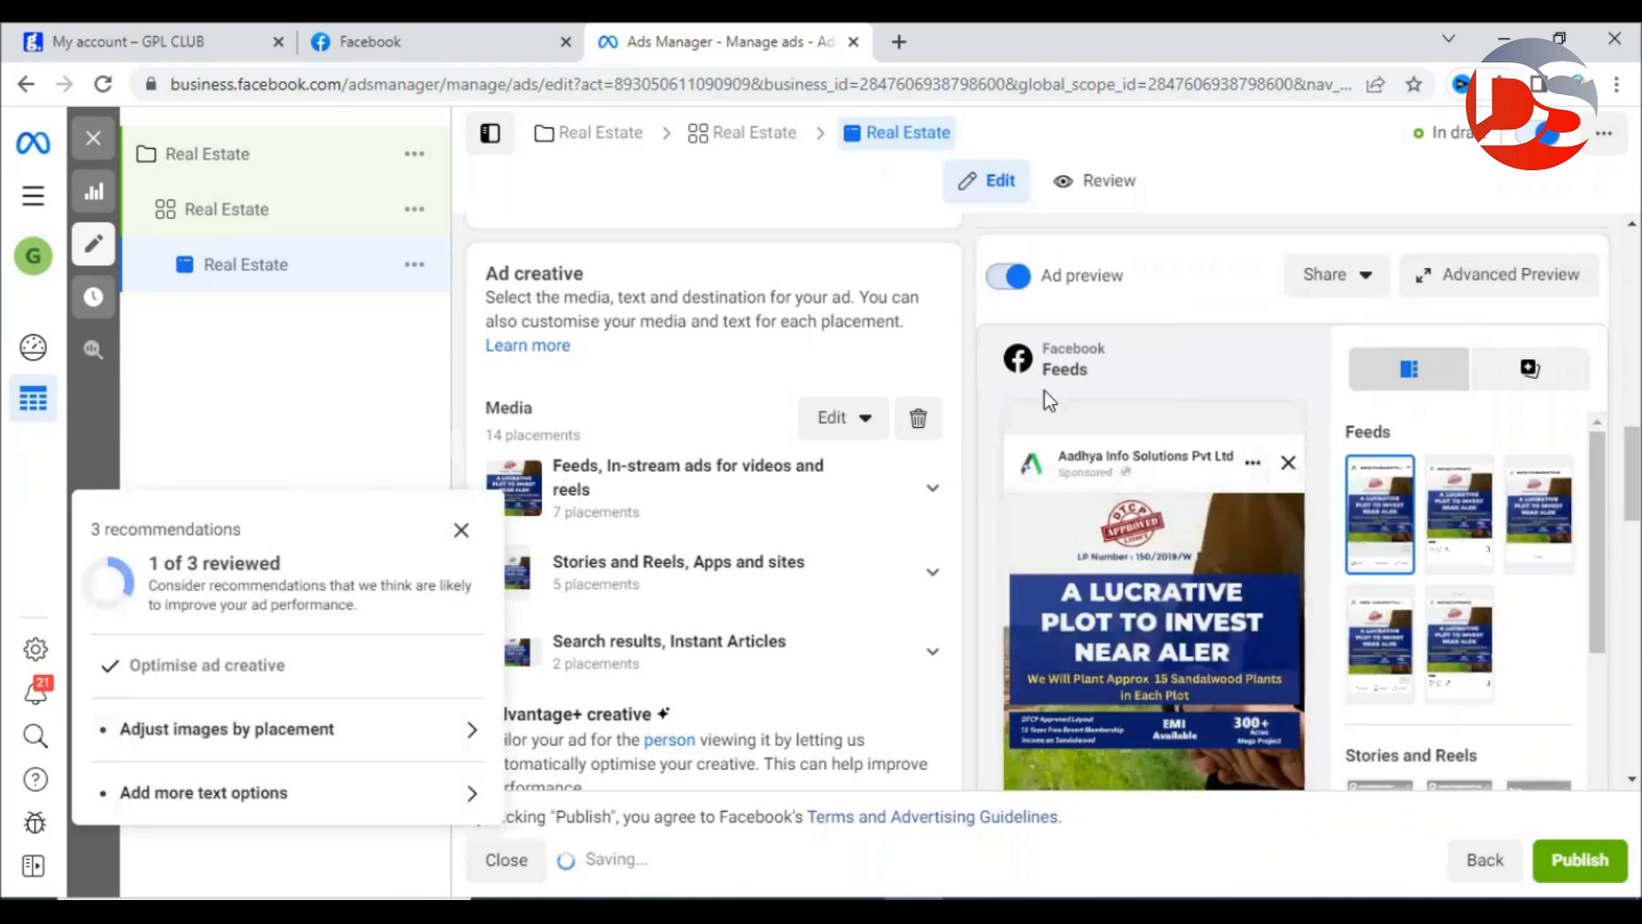
# Paste the farm plot ad copy into the ad's primary text.
pyautogui.click(461, 529)
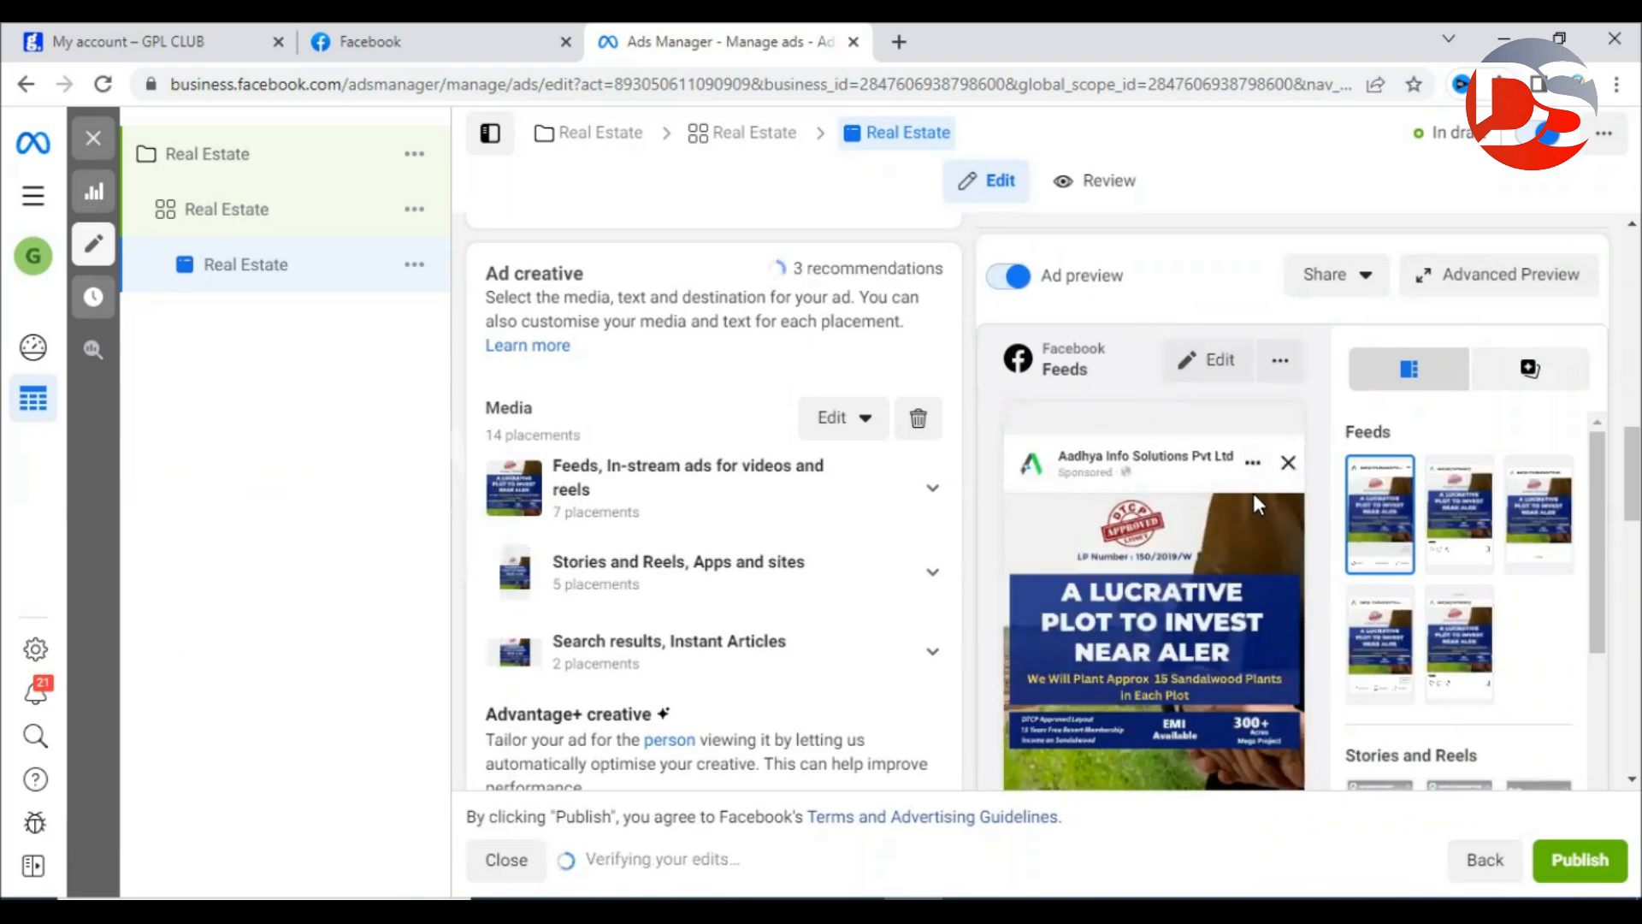
pyautogui.scroll(-2, 684, 444)
pyautogui.scroll(-2, 684, 445)
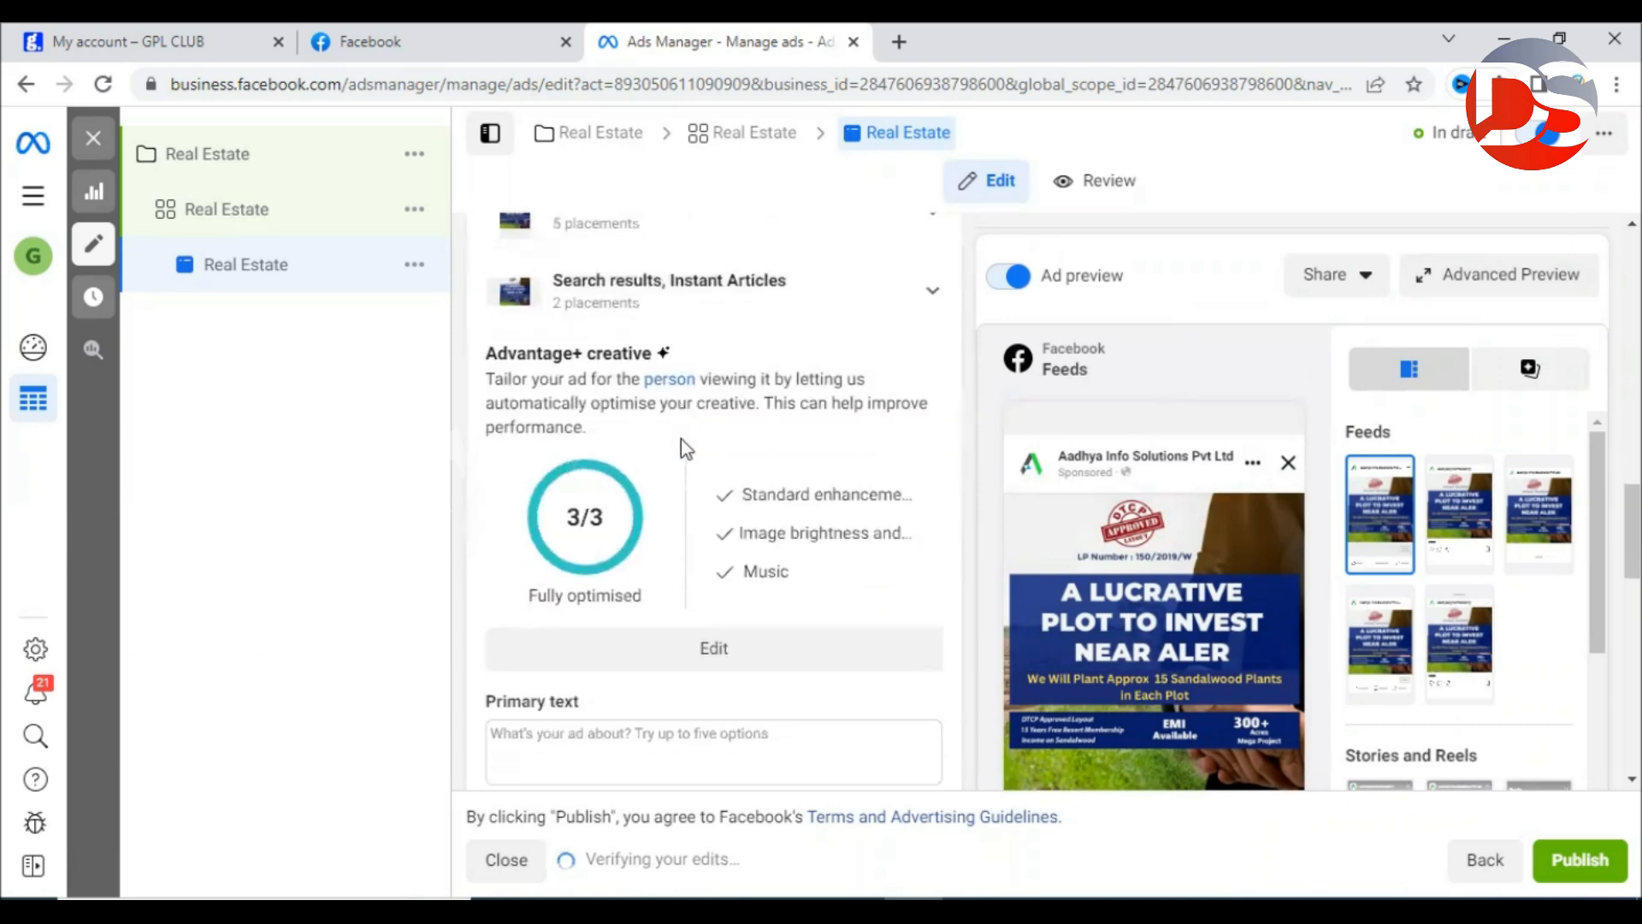
pyautogui.scroll(-3, 809, 457)
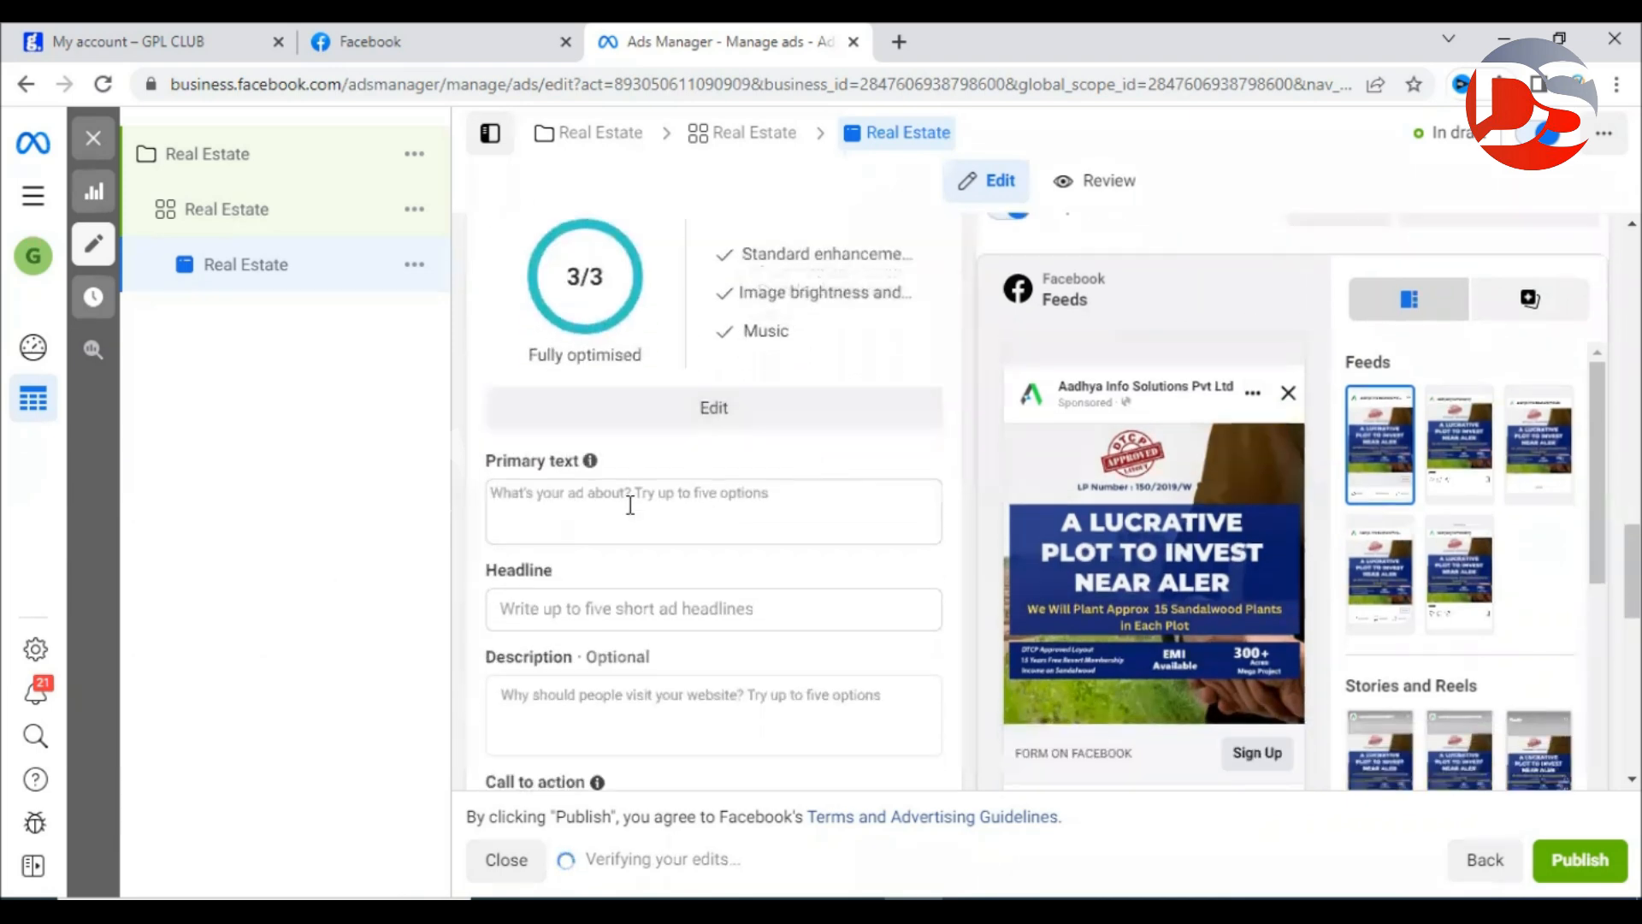
pyautogui.click(573, 510)
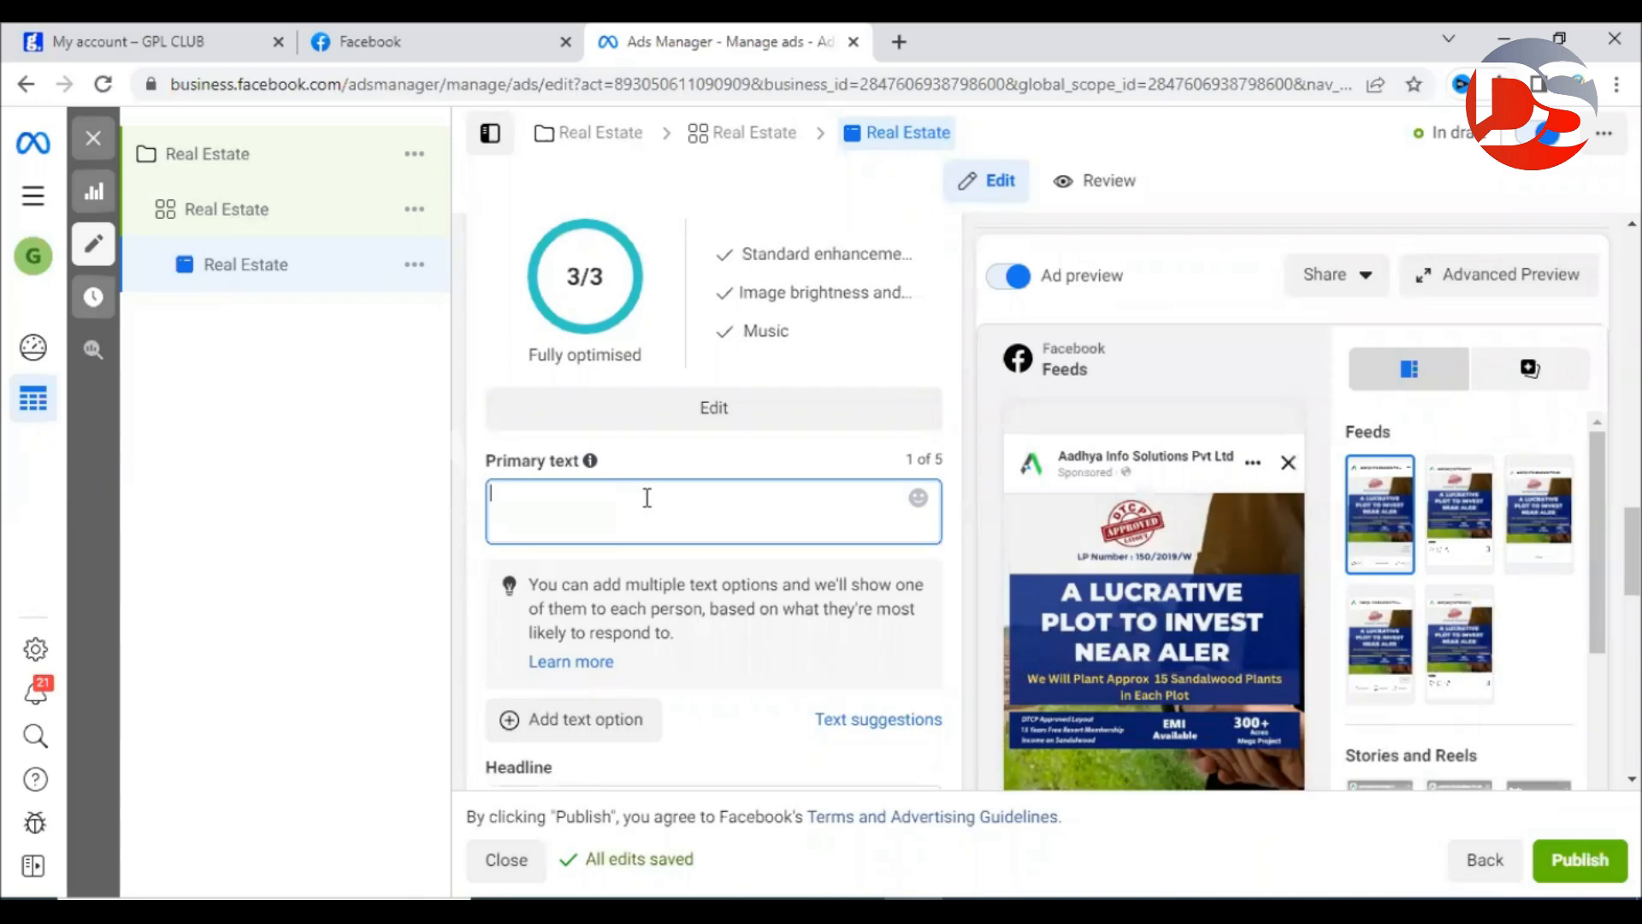
pyautogui.write('DTCP Approved Farm Plot For Sale Get Sandalwood Income Extra 15 Years Free Resort Membership Book Now For Free Site Visit')
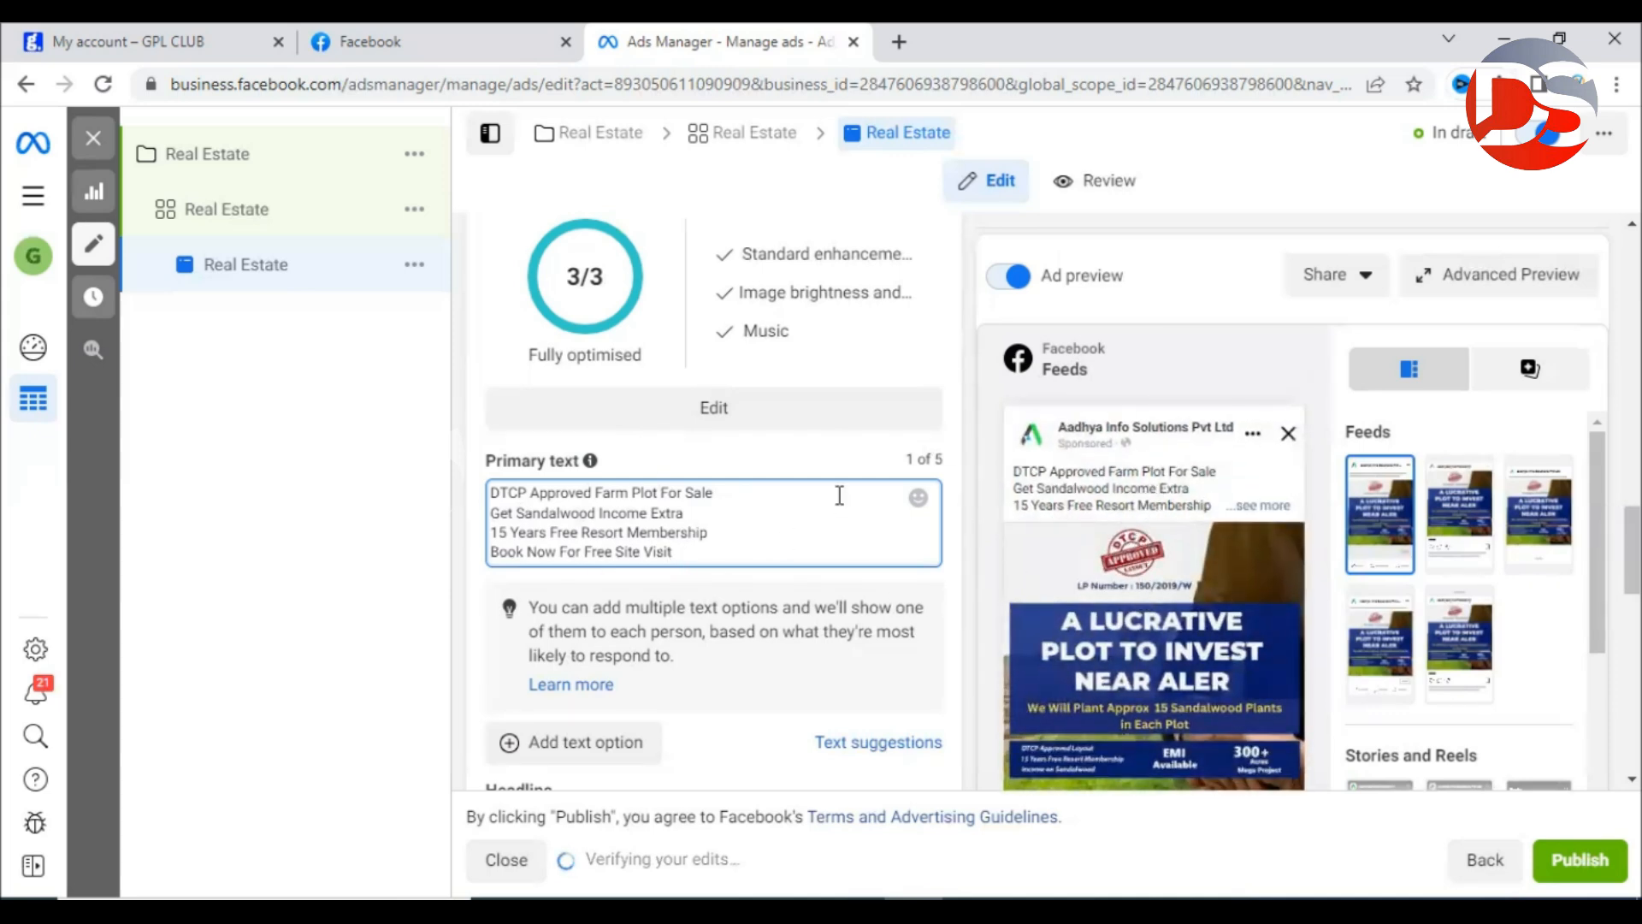
# Enter the headline 'Book Free Site Visit', dropping the stray letter and the word 'Now'.
pyautogui.scroll(-5, 675, 505)
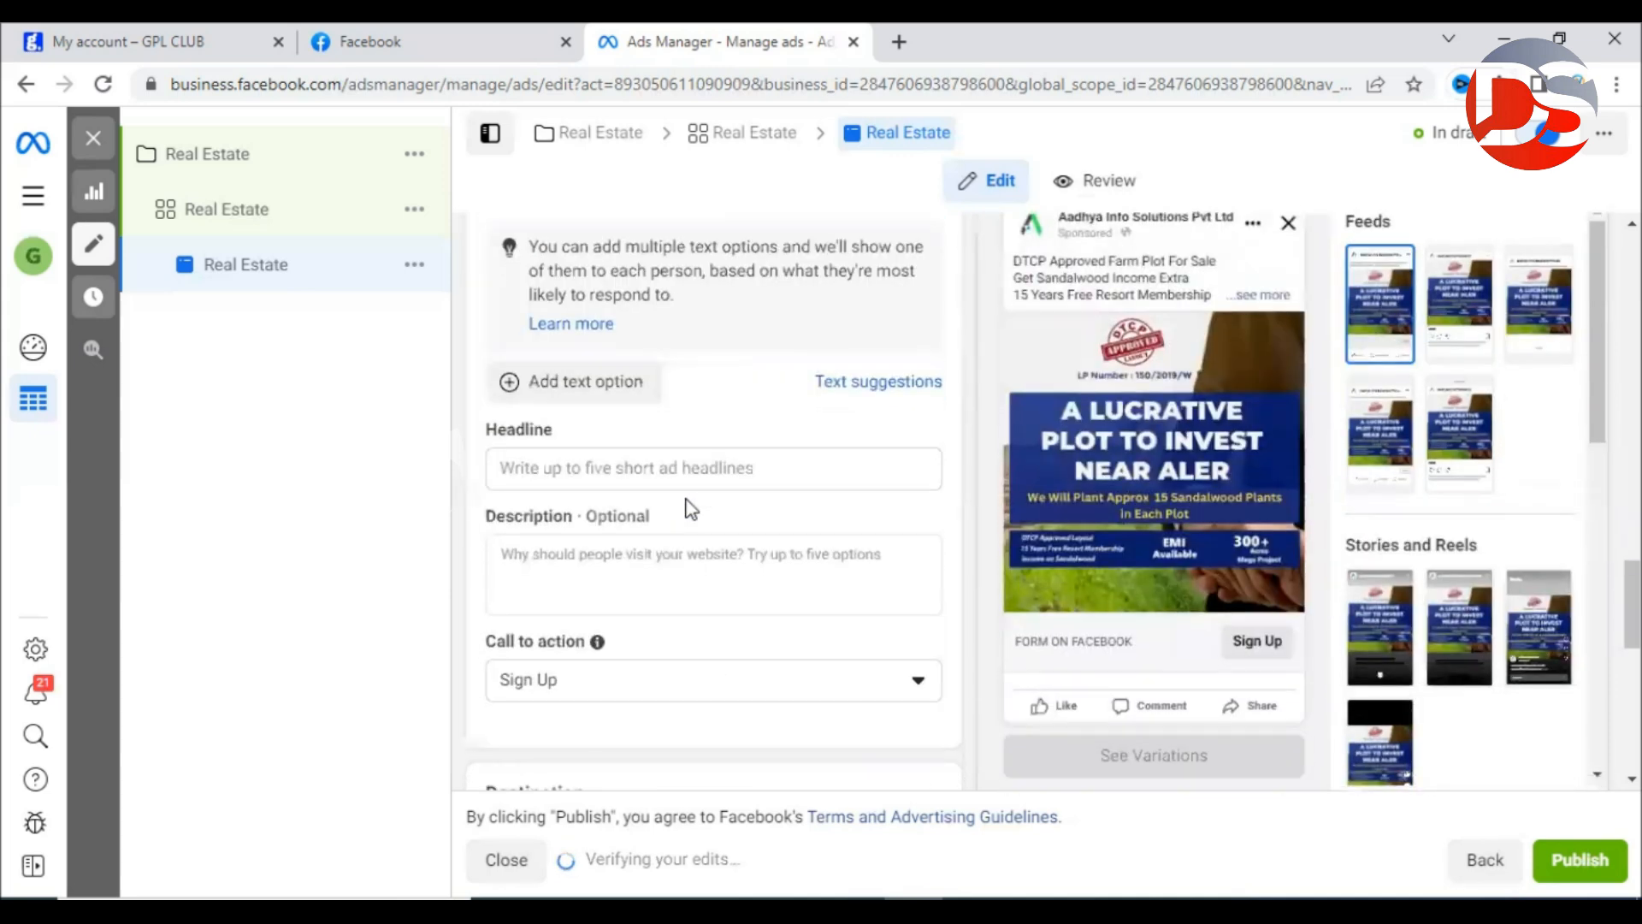
pyautogui.click(558, 468)
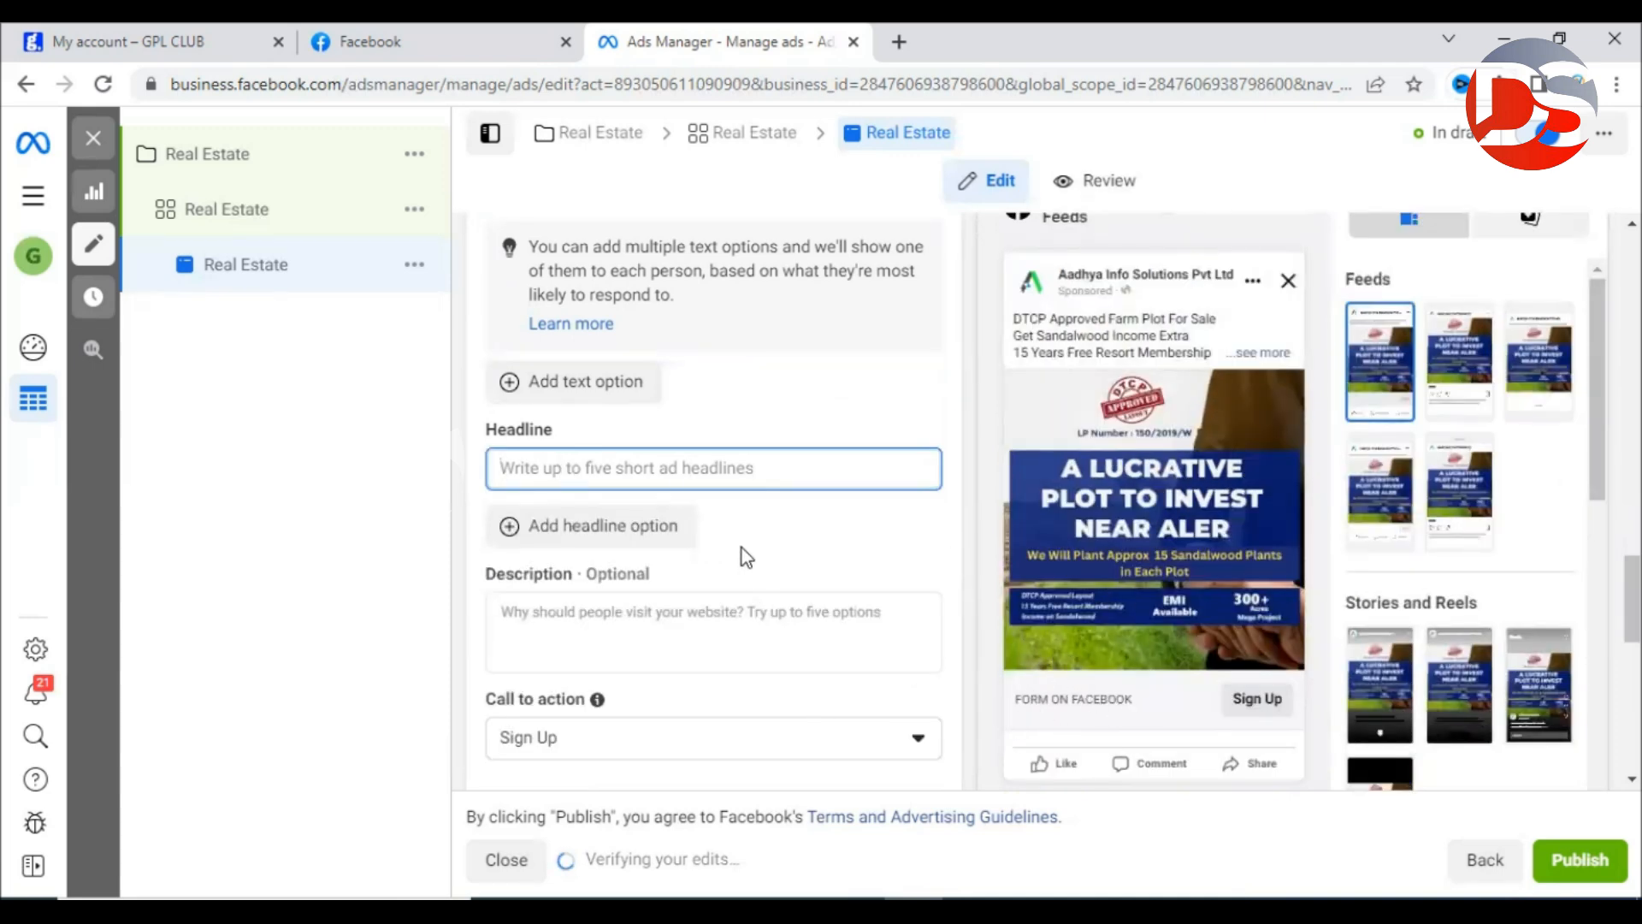
pyautogui.write('Book Fr')
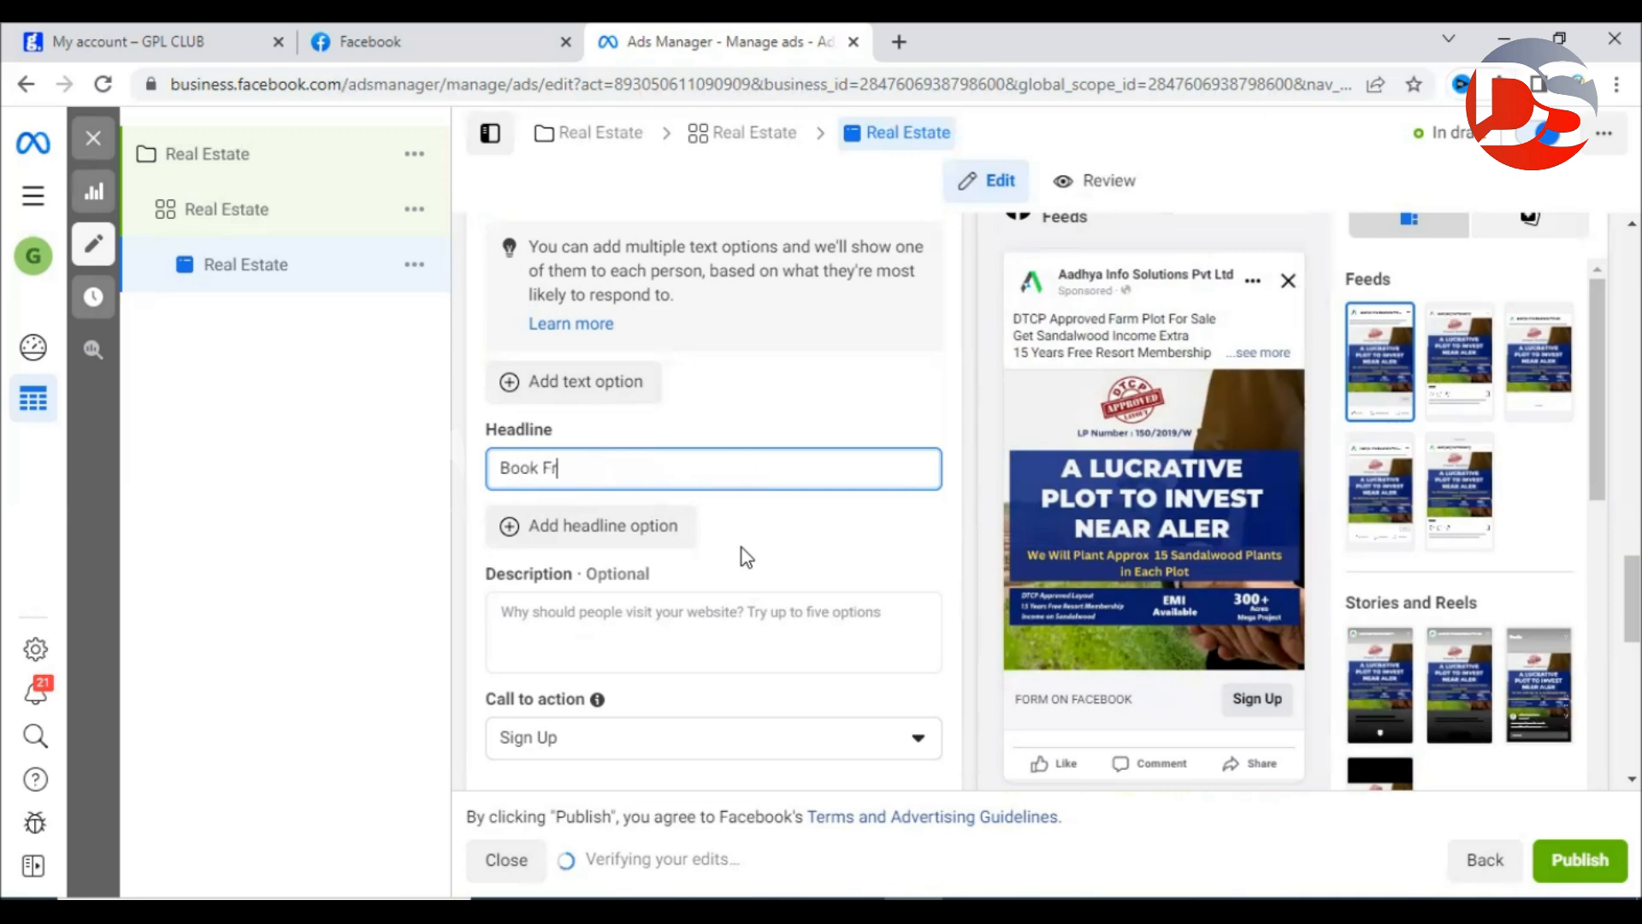
pyautogui.write('ee Site Visit T')
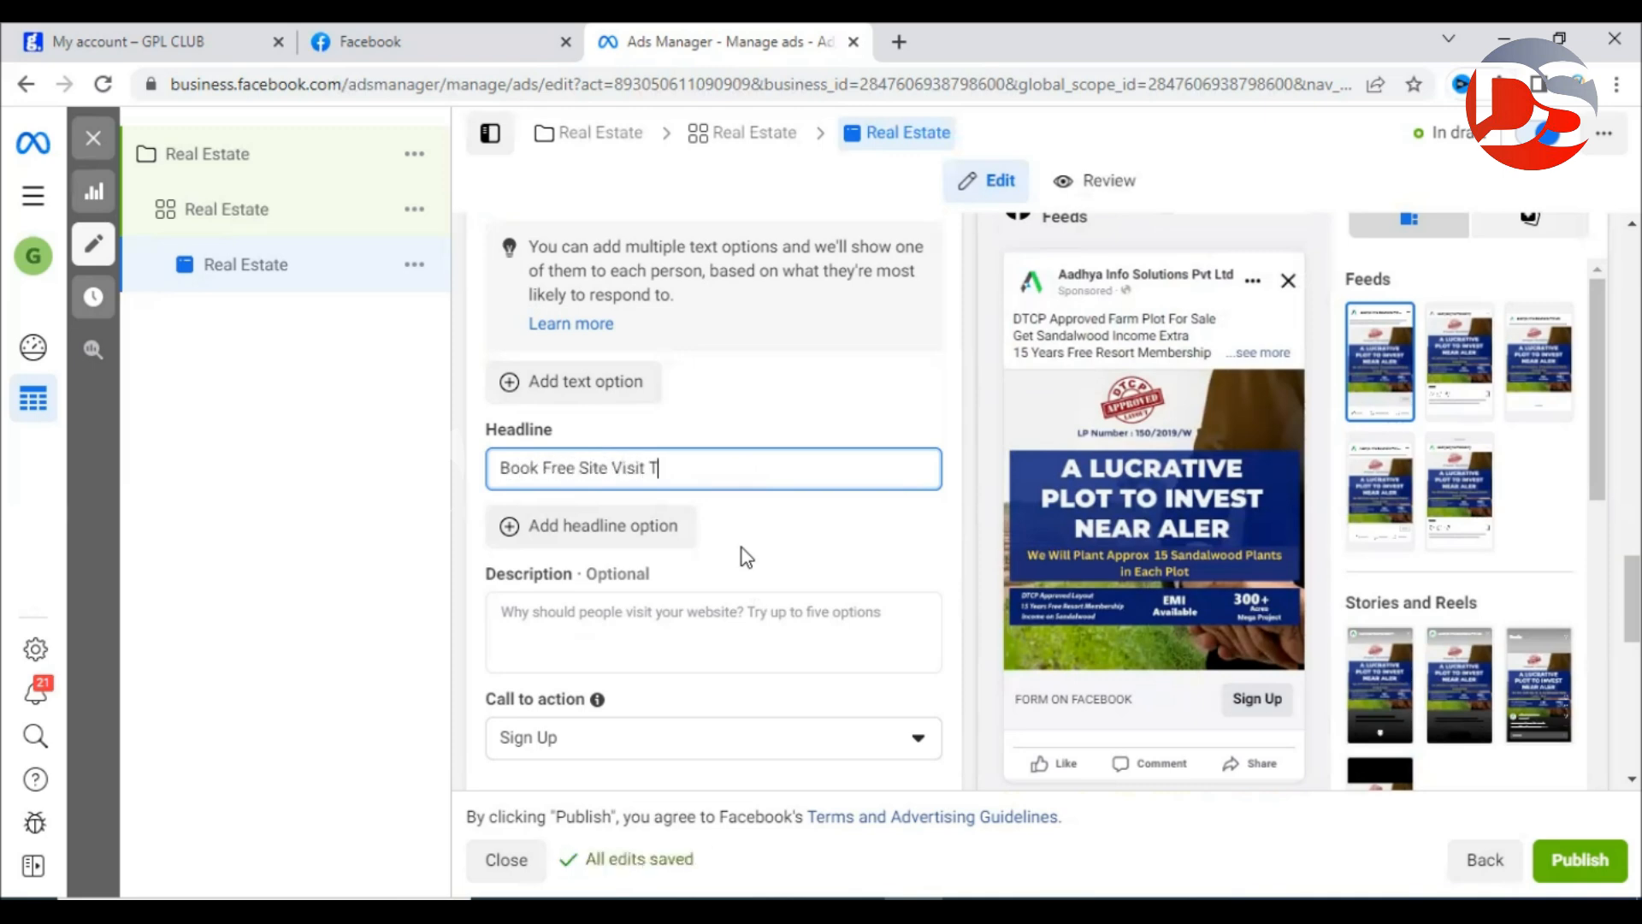
pyautogui.press('BackSpace')
pyautogui.write('Now')
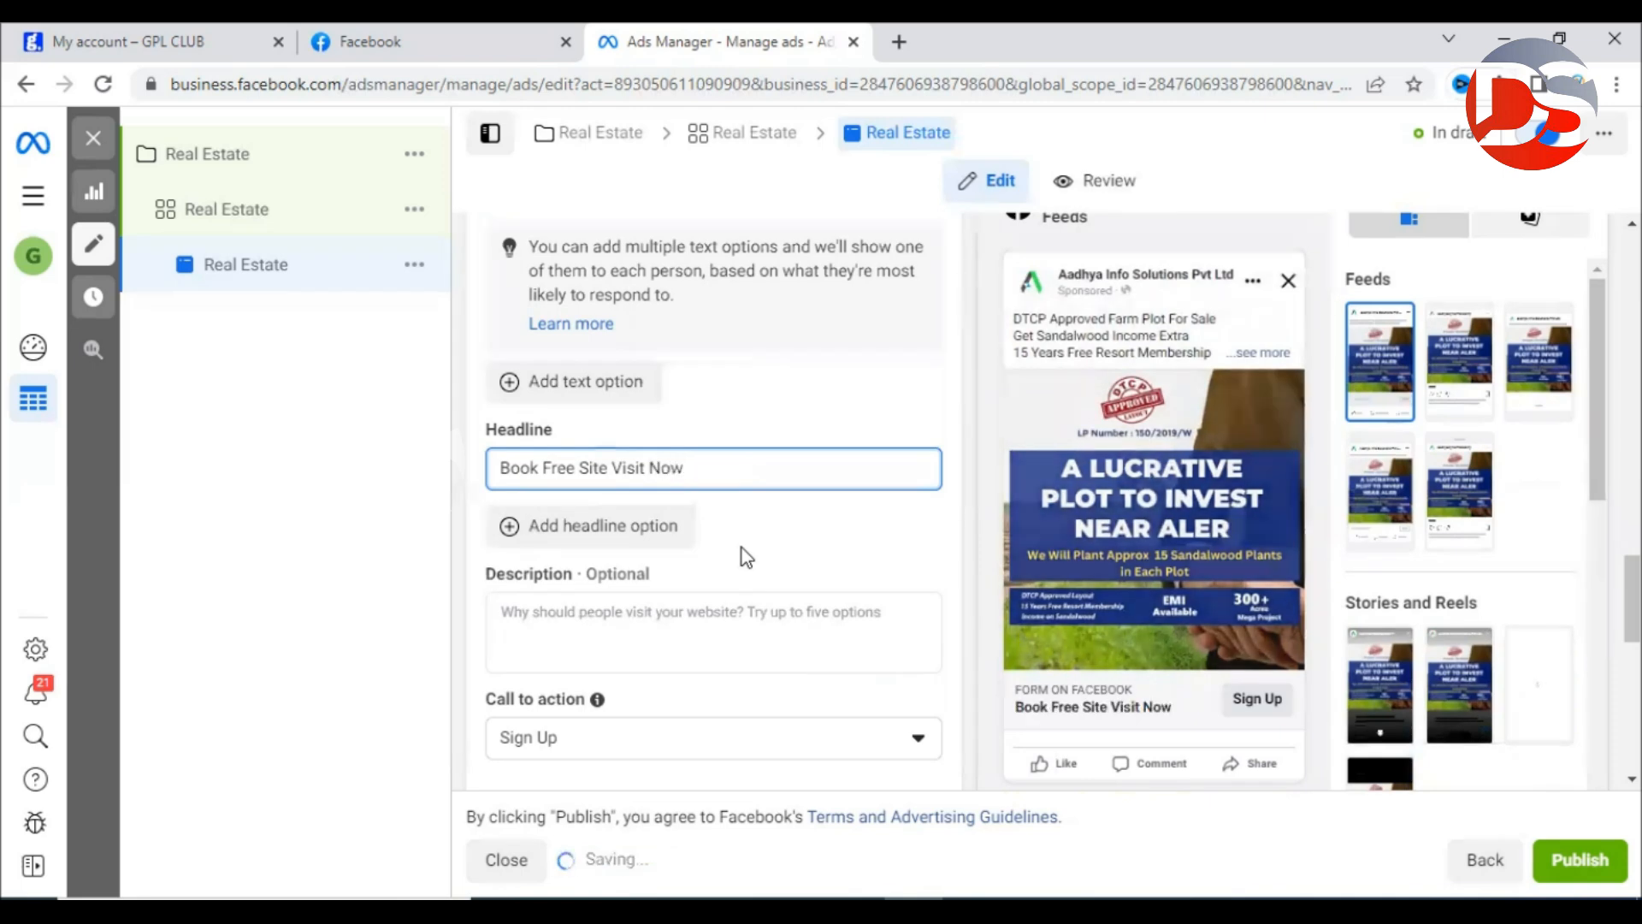
pyautogui.doubleClick(704, 468)
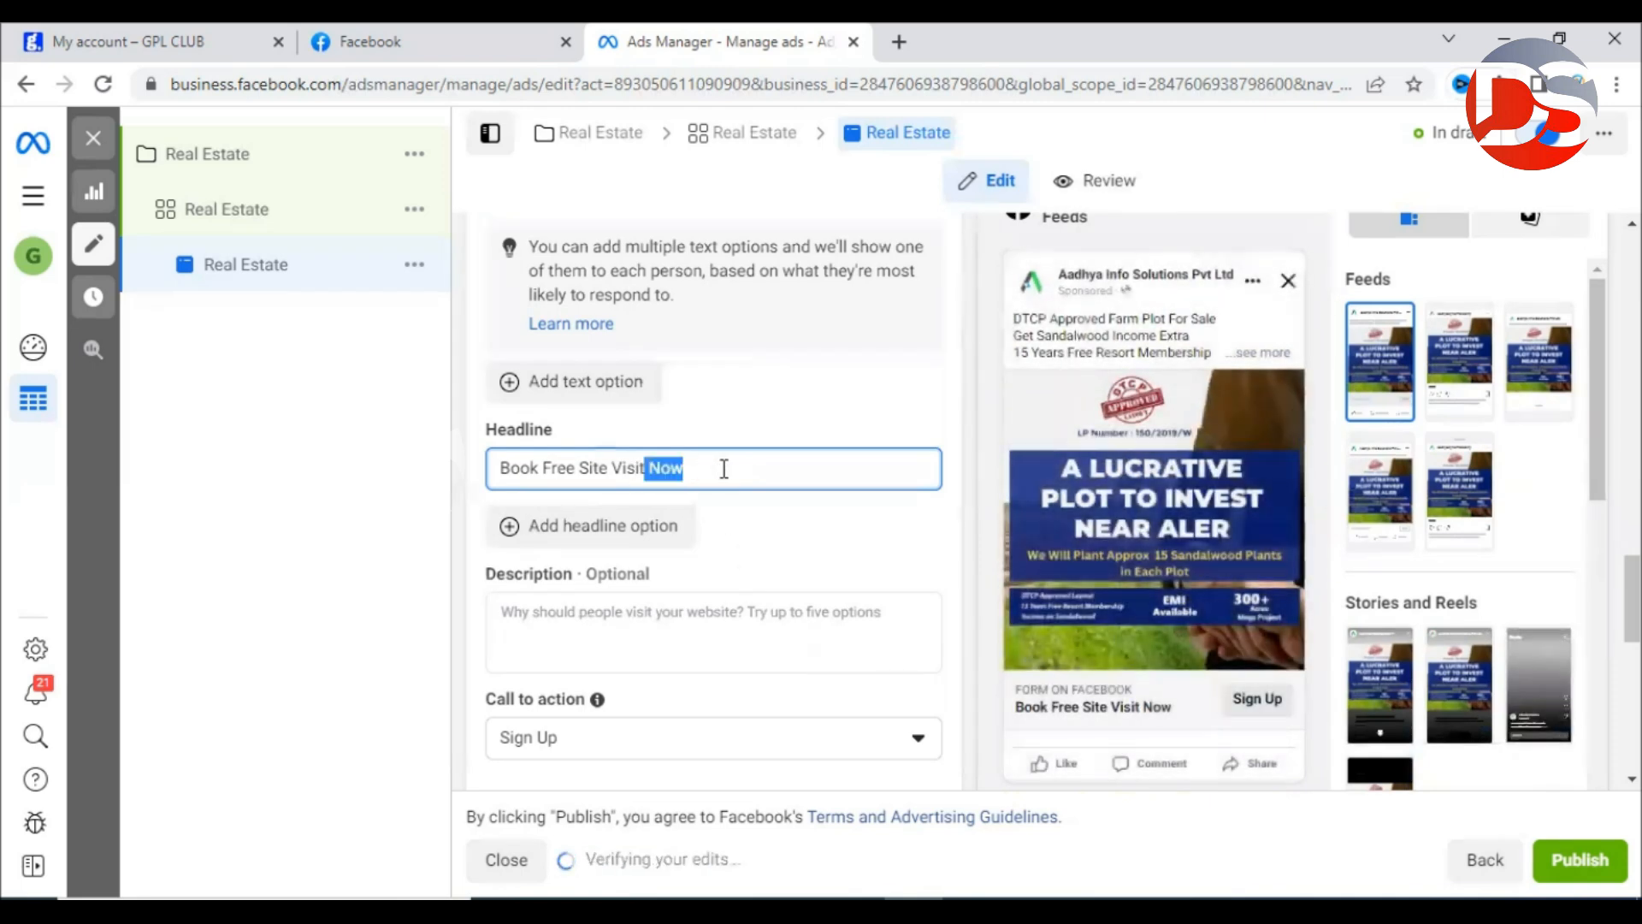
pyautogui.press('BackSpace')
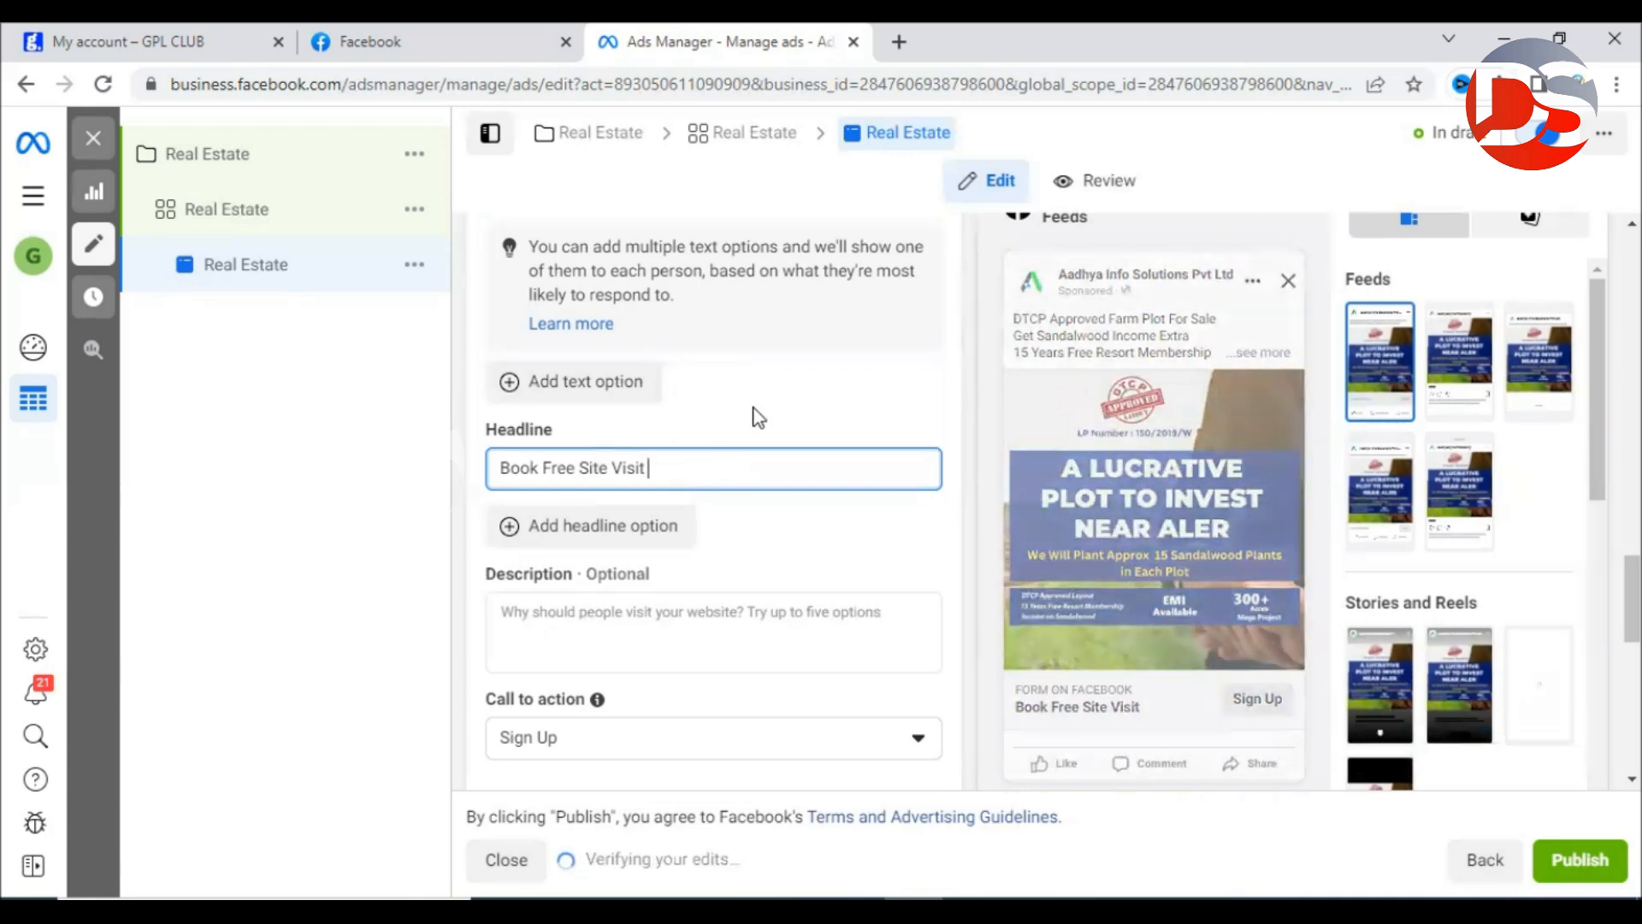
# In a new Chrome tab, search Google for getemoji and open the Get Emoji site.
pyautogui.hotkey('ctrl', 't')
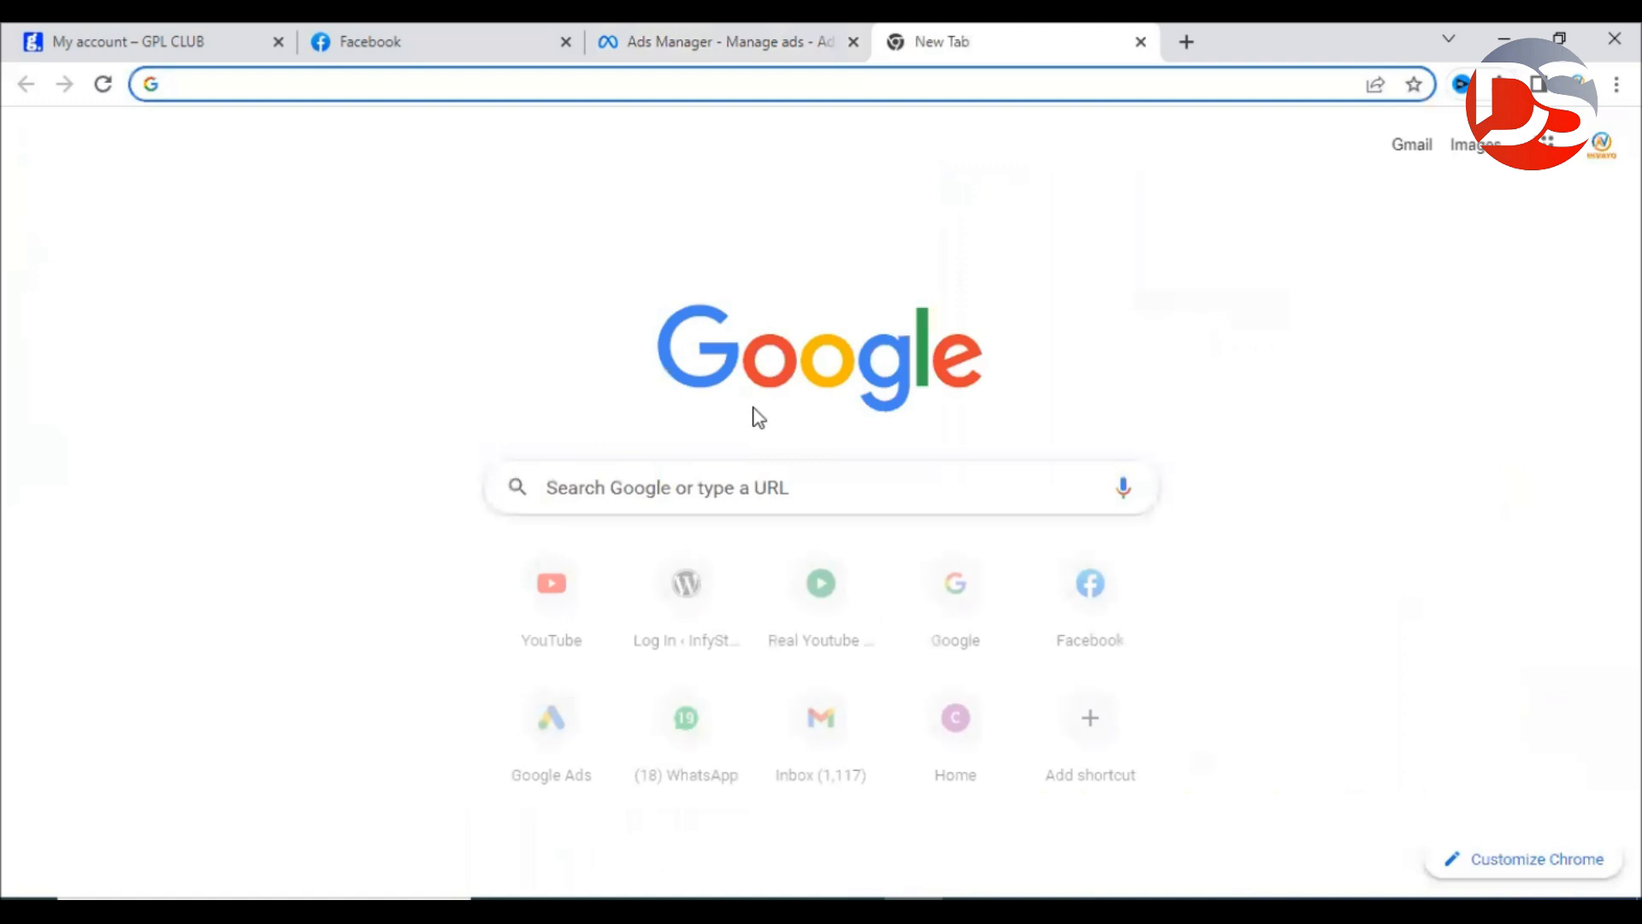
pyautogui.write('getem')
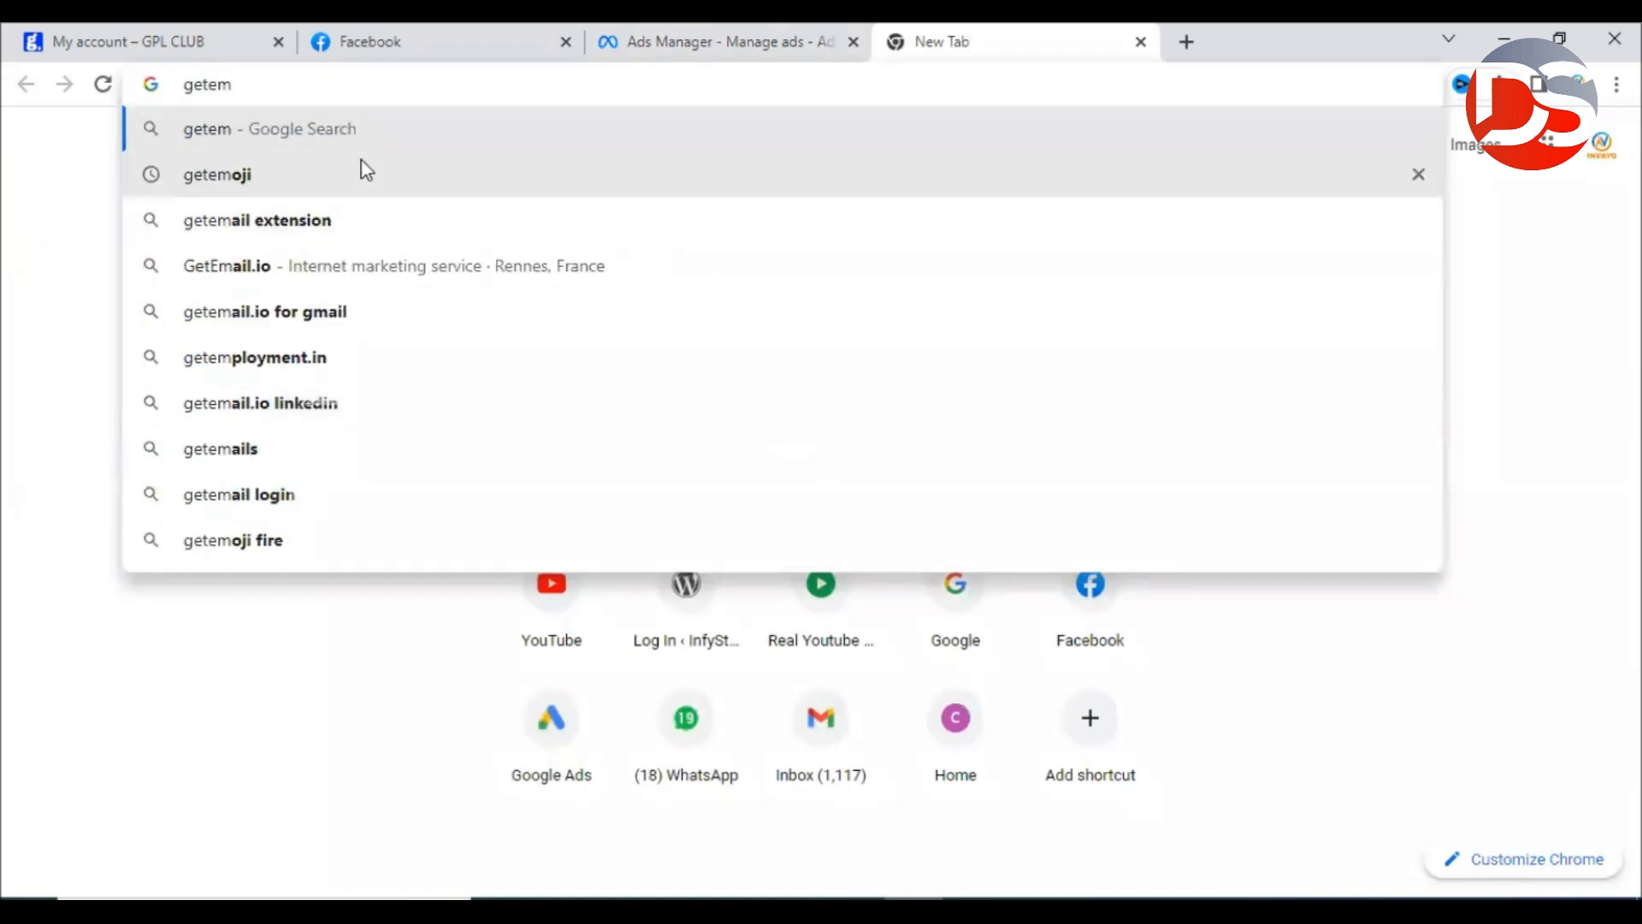
pyautogui.click(289, 174)
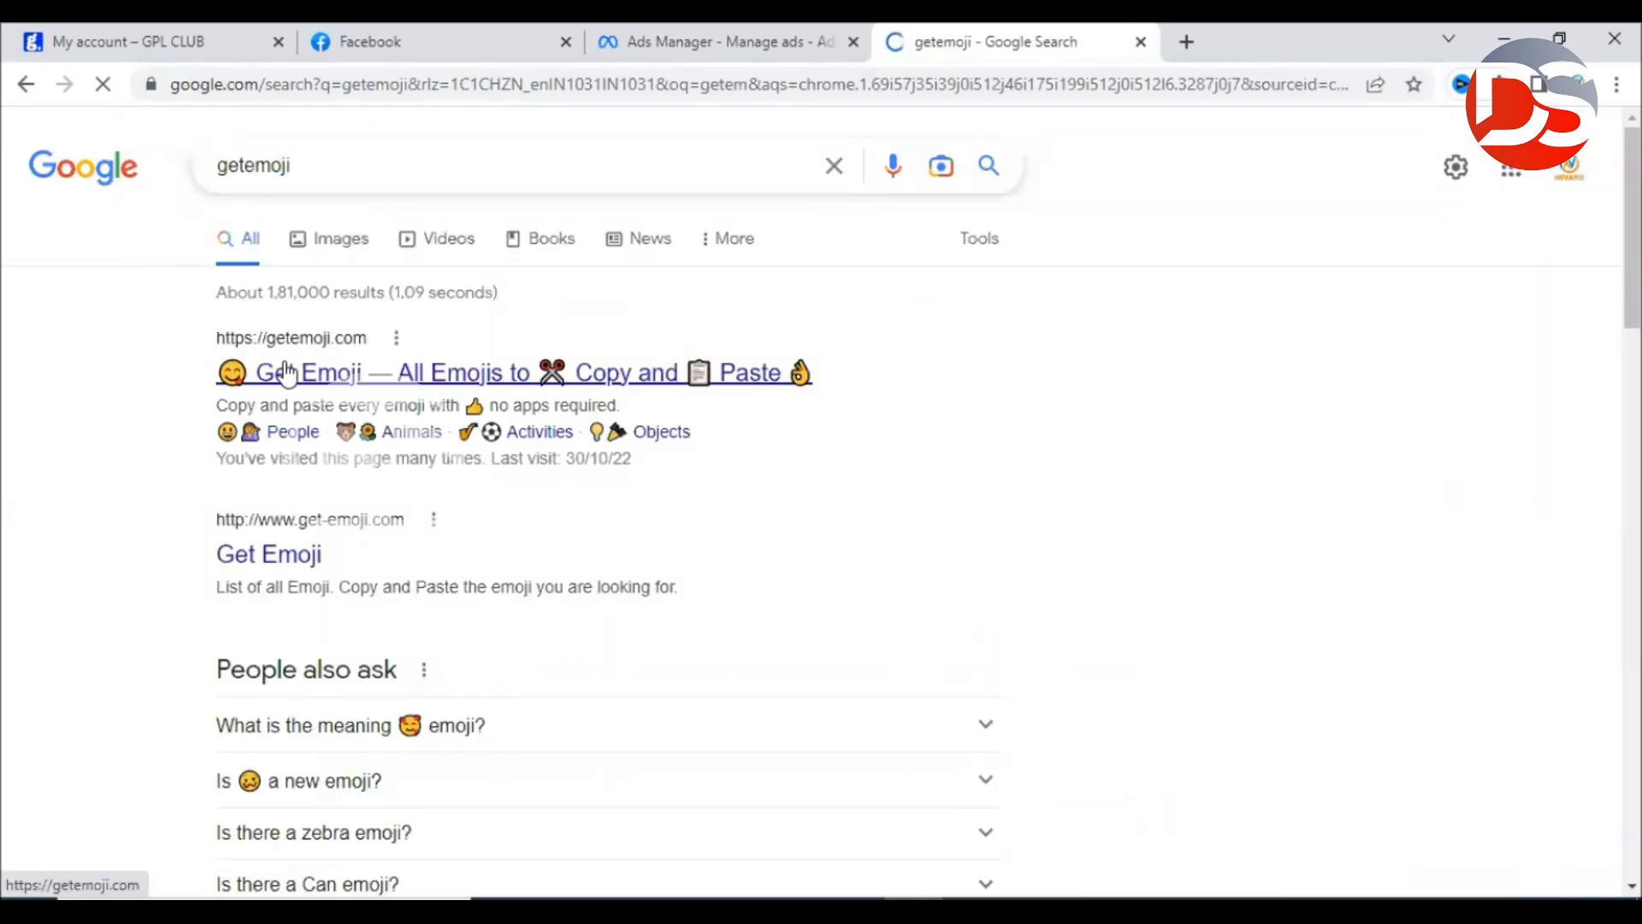
pyautogui.click(286, 373)
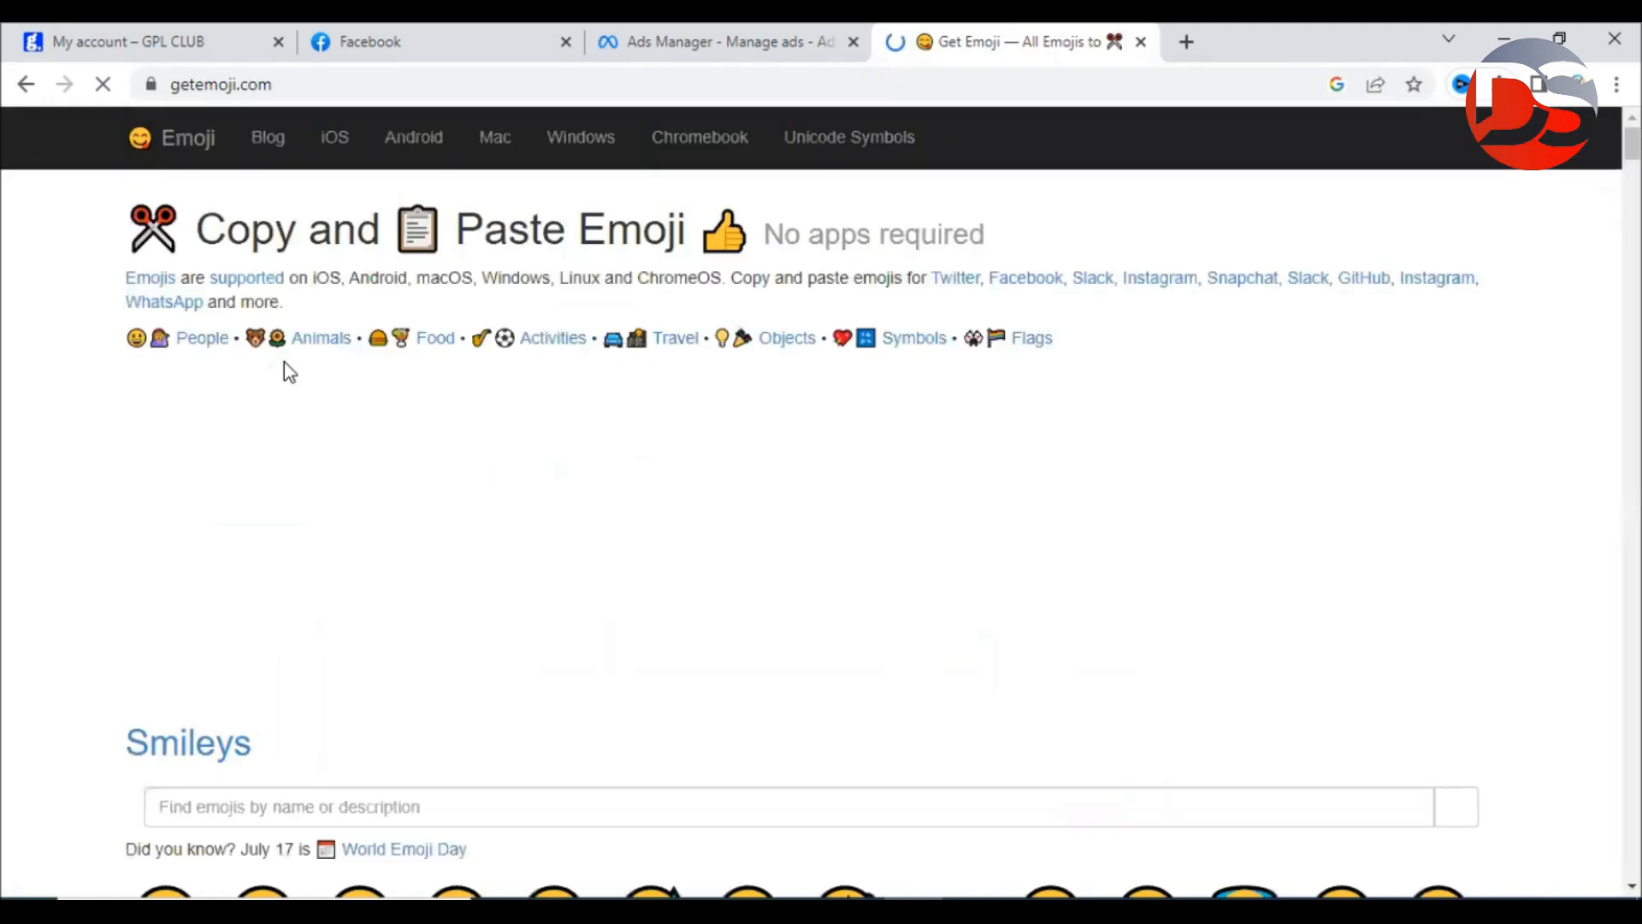
# Search emojis for 'right' and append the pointing-hand emoji to the ad headline.
pyautogui.click(425, 815)
pyautogui.write('right')
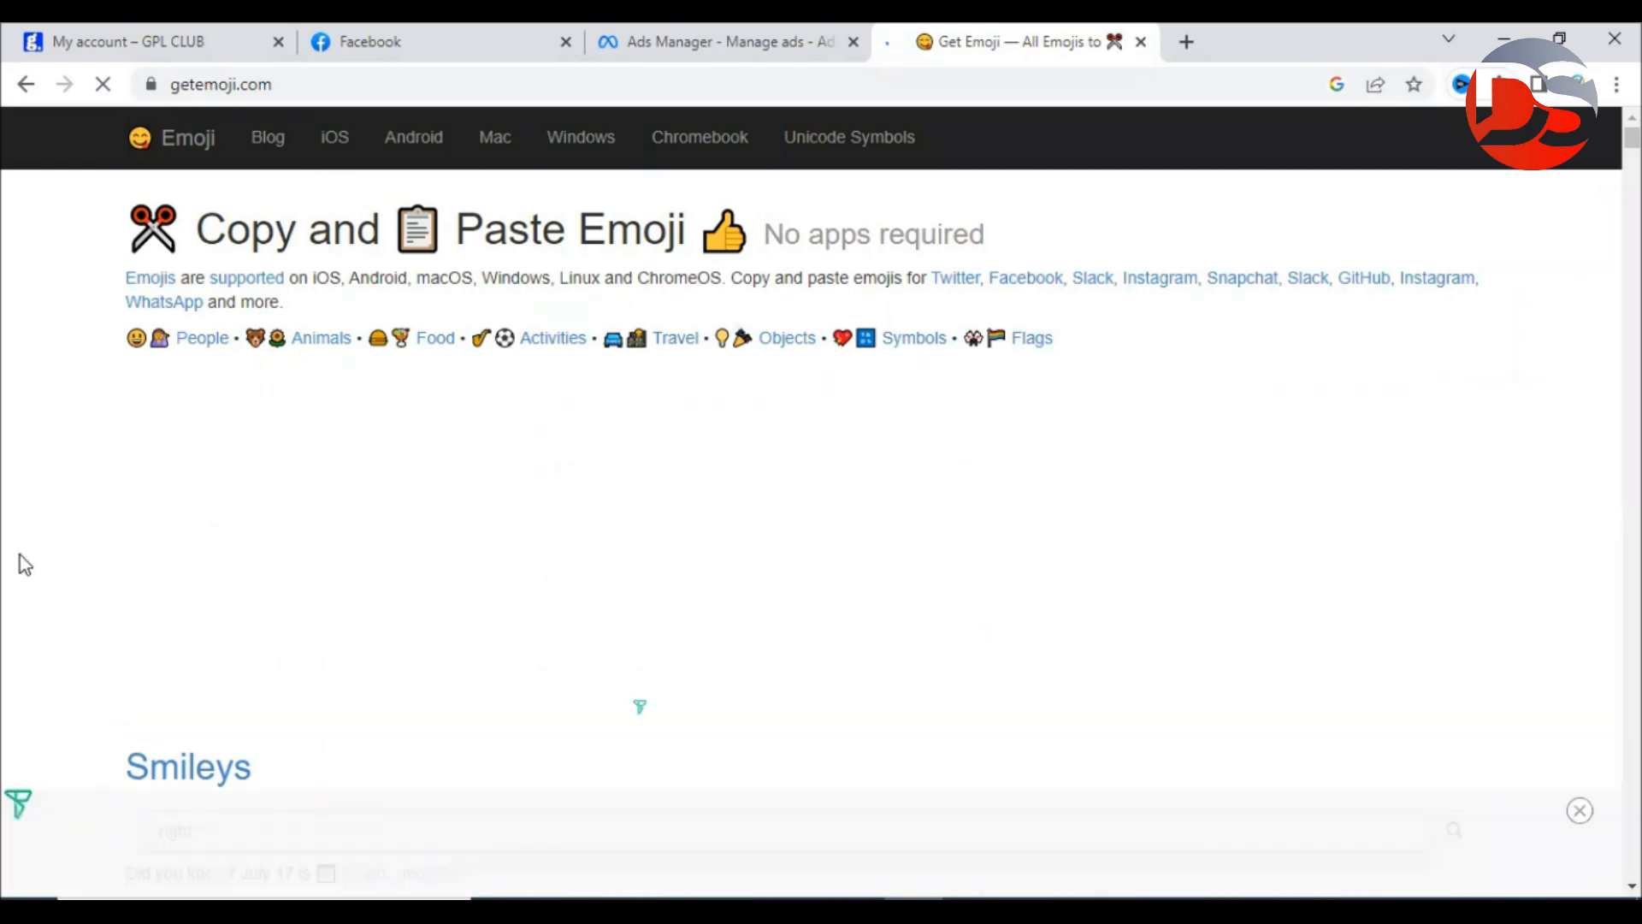
pyautogui.press('Return')
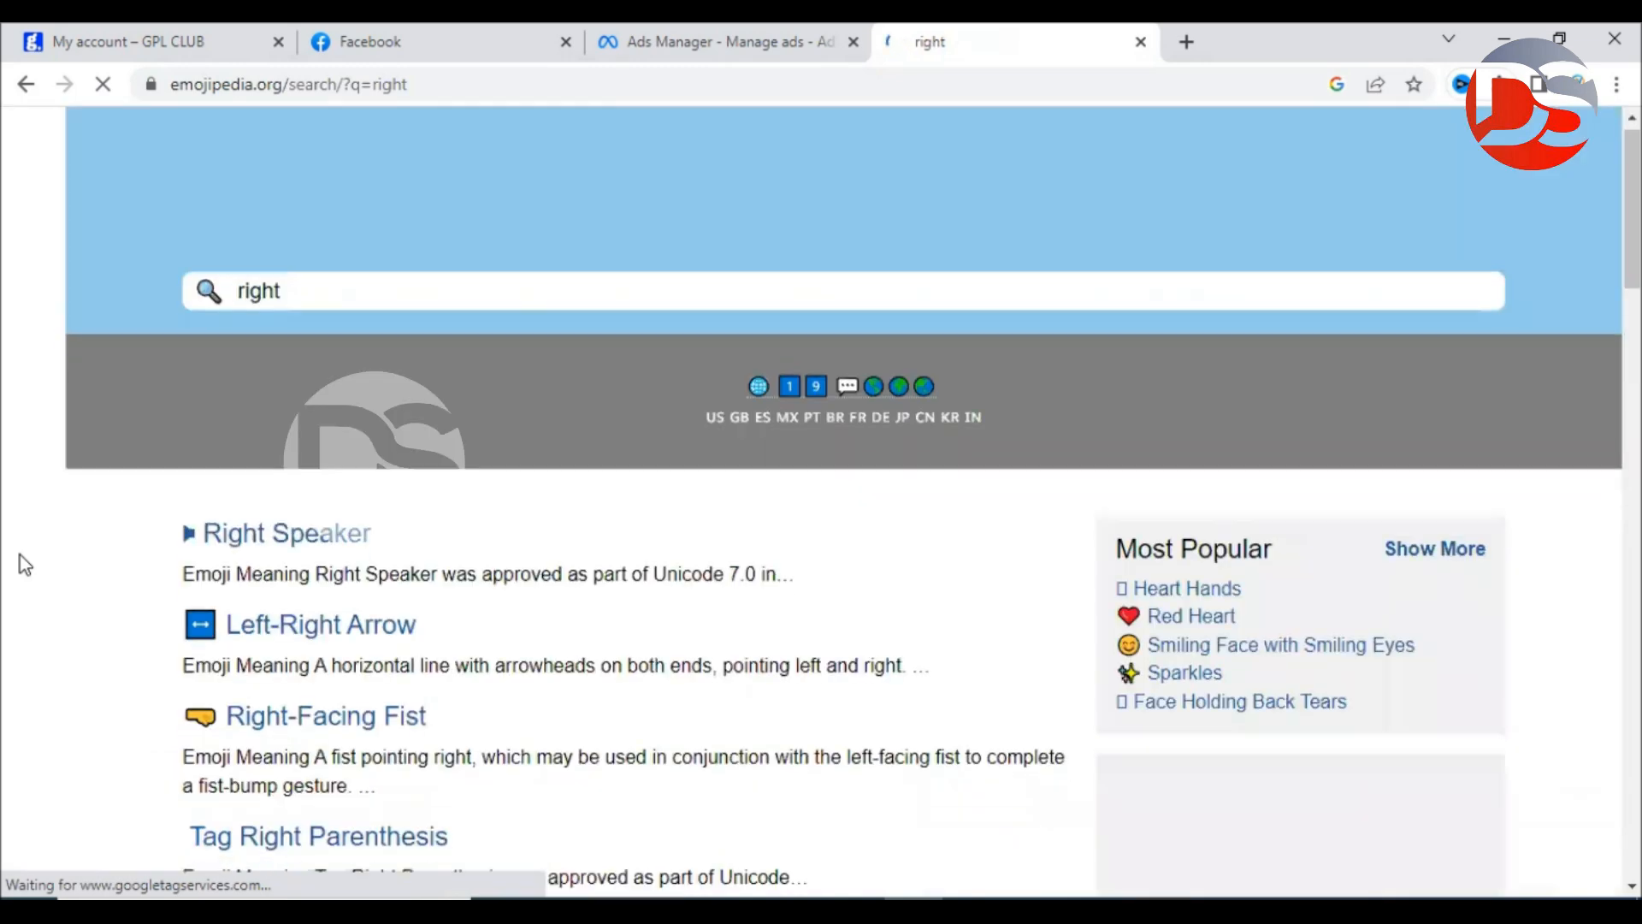
pyautogui.scroll(-3, 24, 564)
pyautogui.scroll(-7, 18, 554)
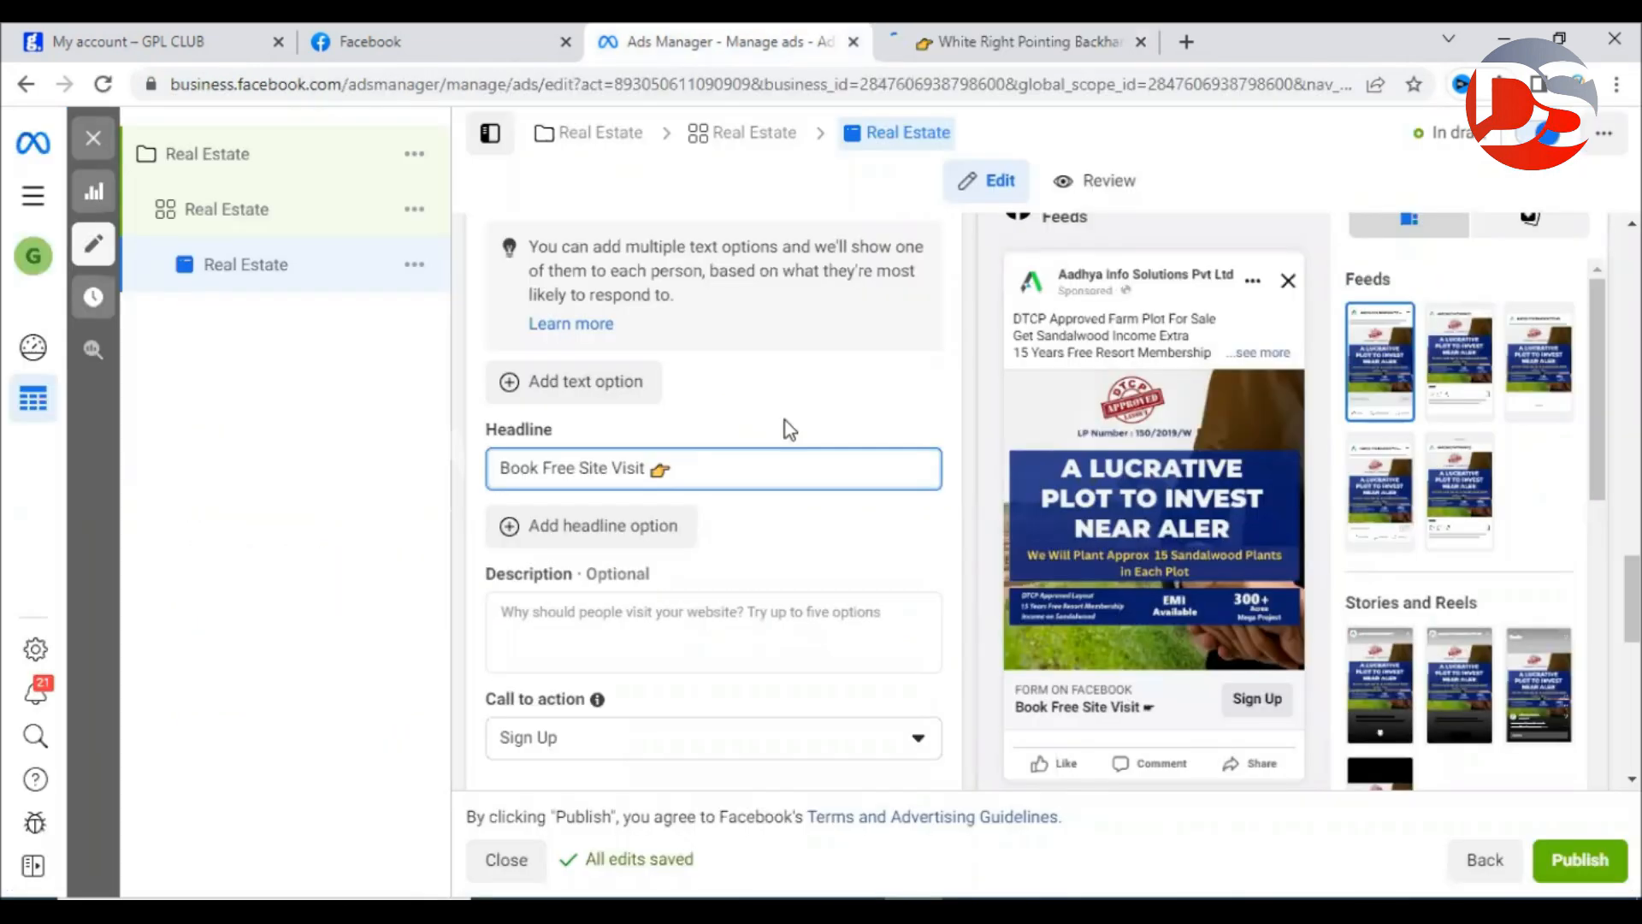
pyautogui.click(785, 419)
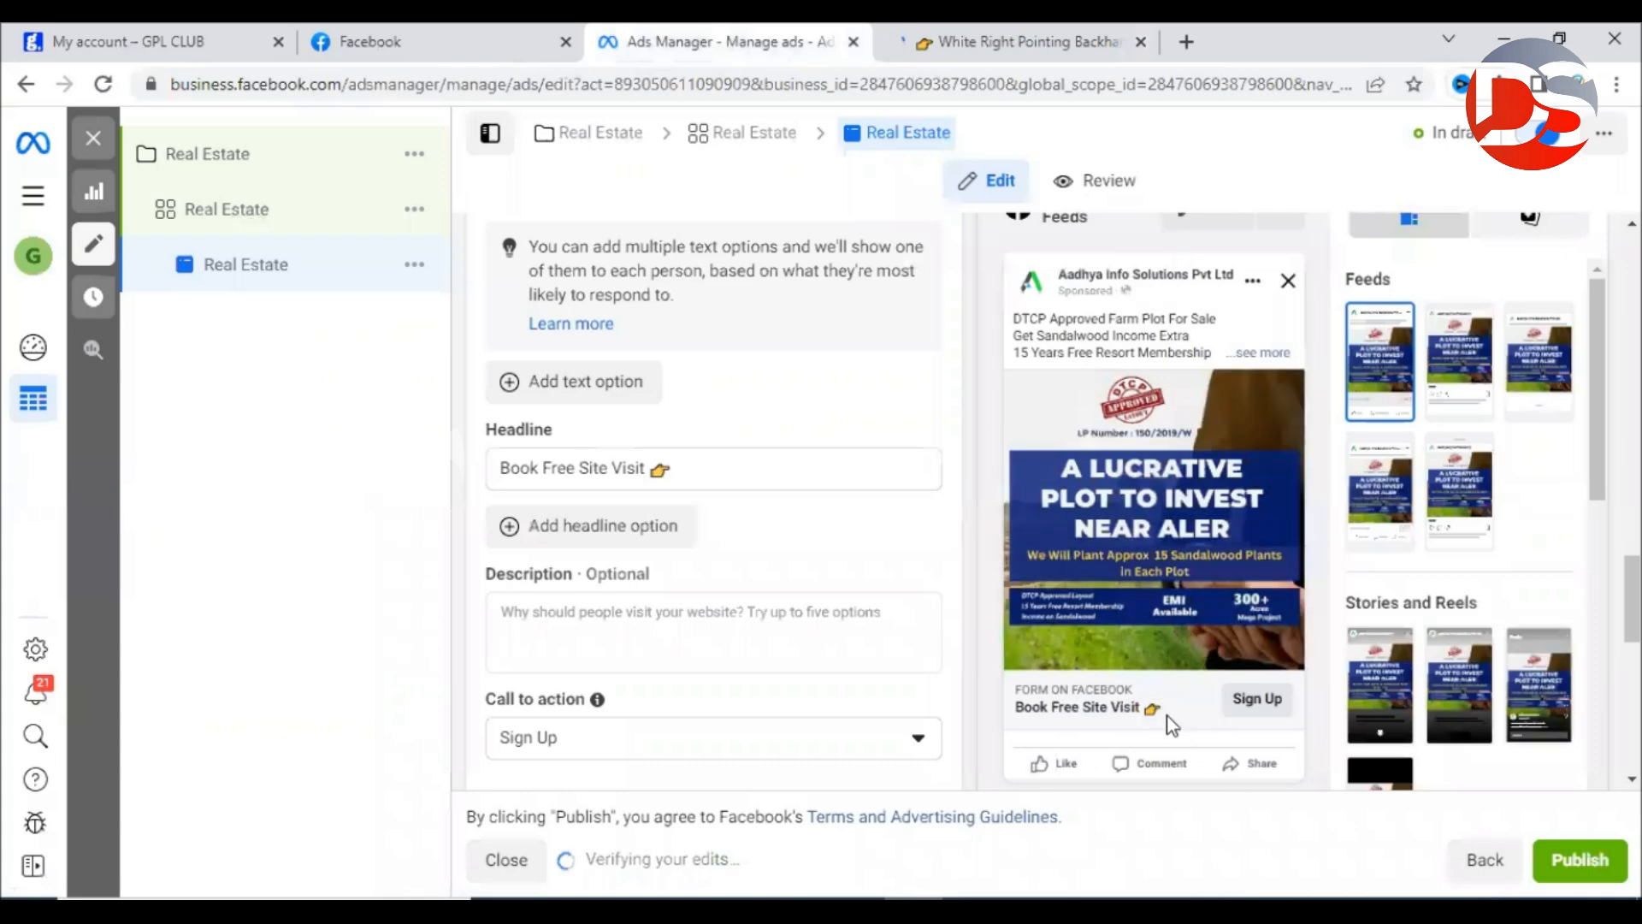
# Pick Book Now from the call-to-action dropdown in place of Sign Up.
pyautogui.click(787, 741)
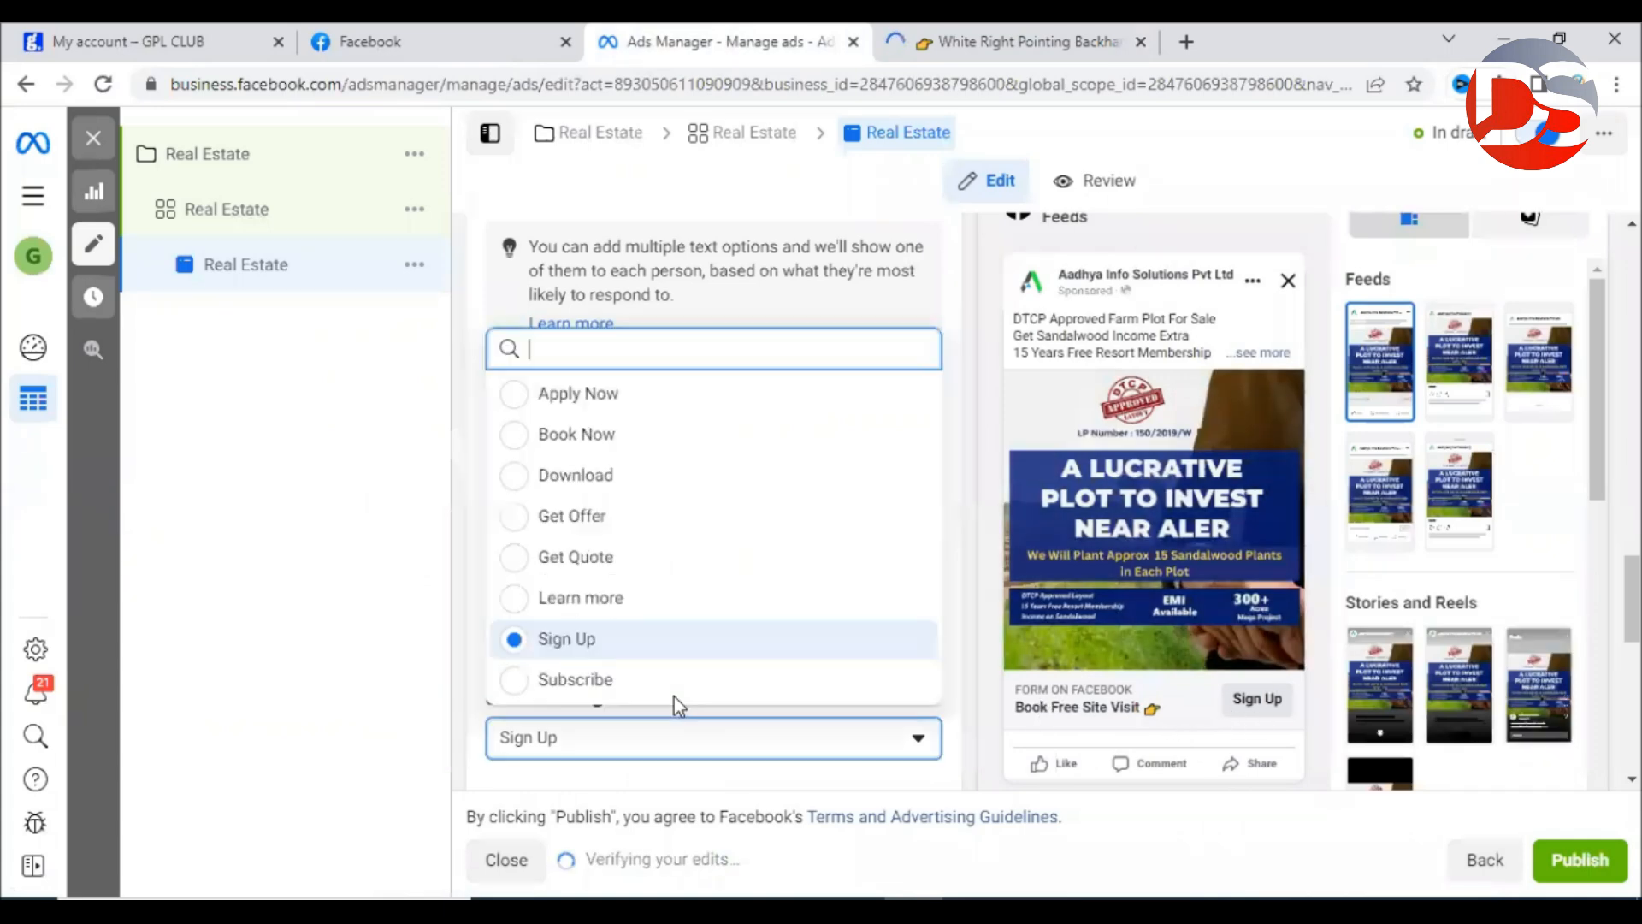
pyautogui.click(569, 436)
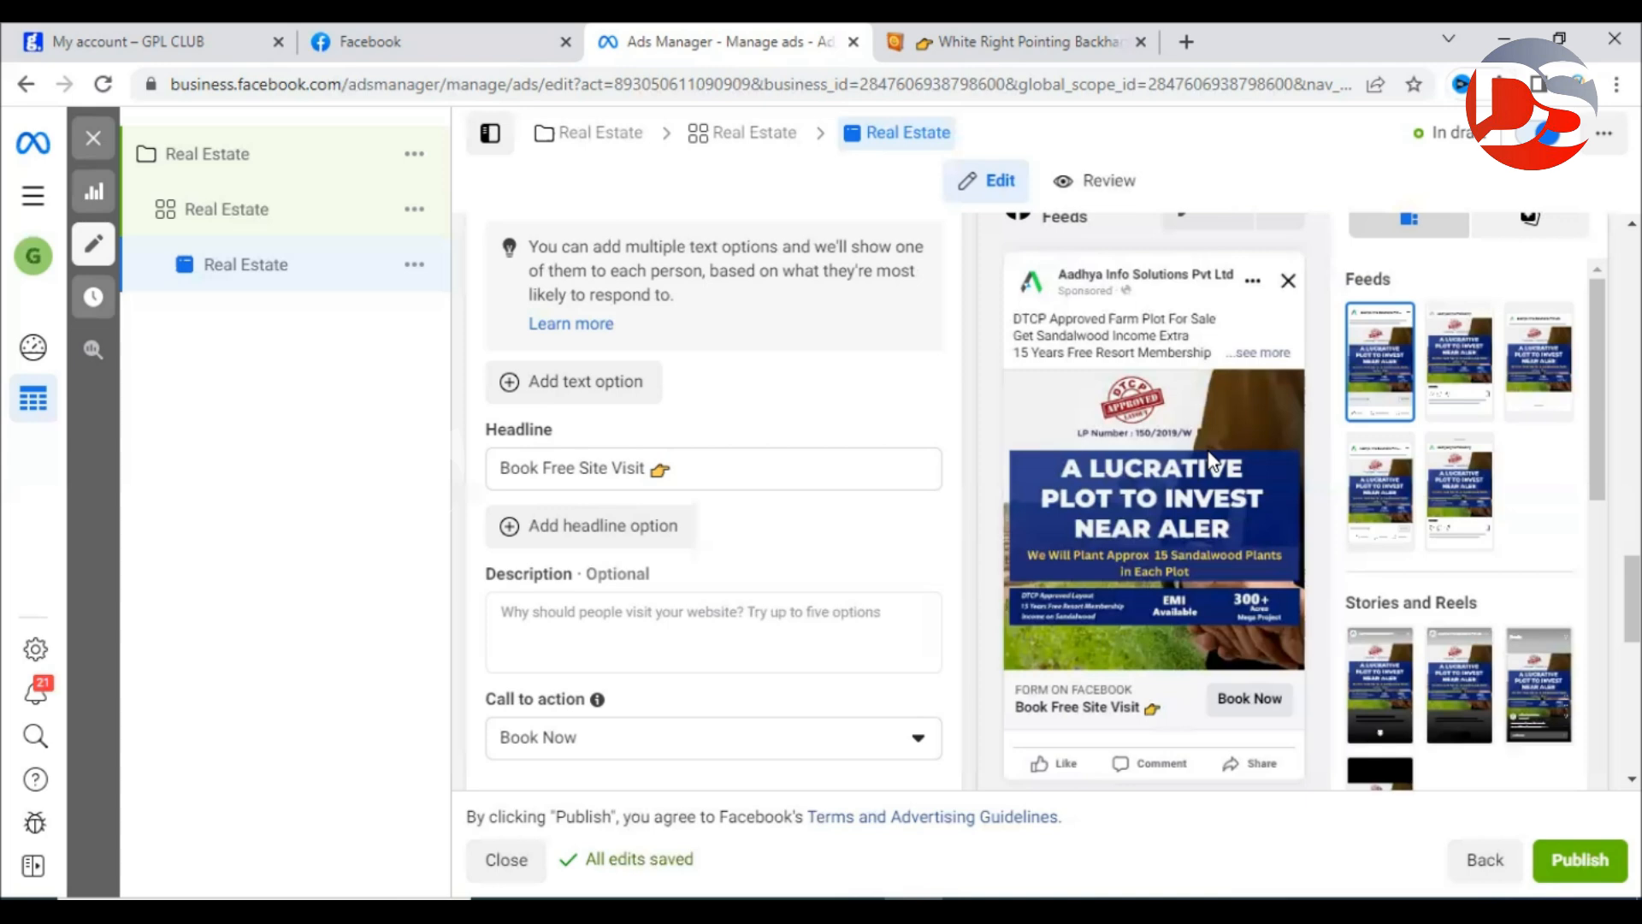
pyautogui.scroll(-5, 704, 604)
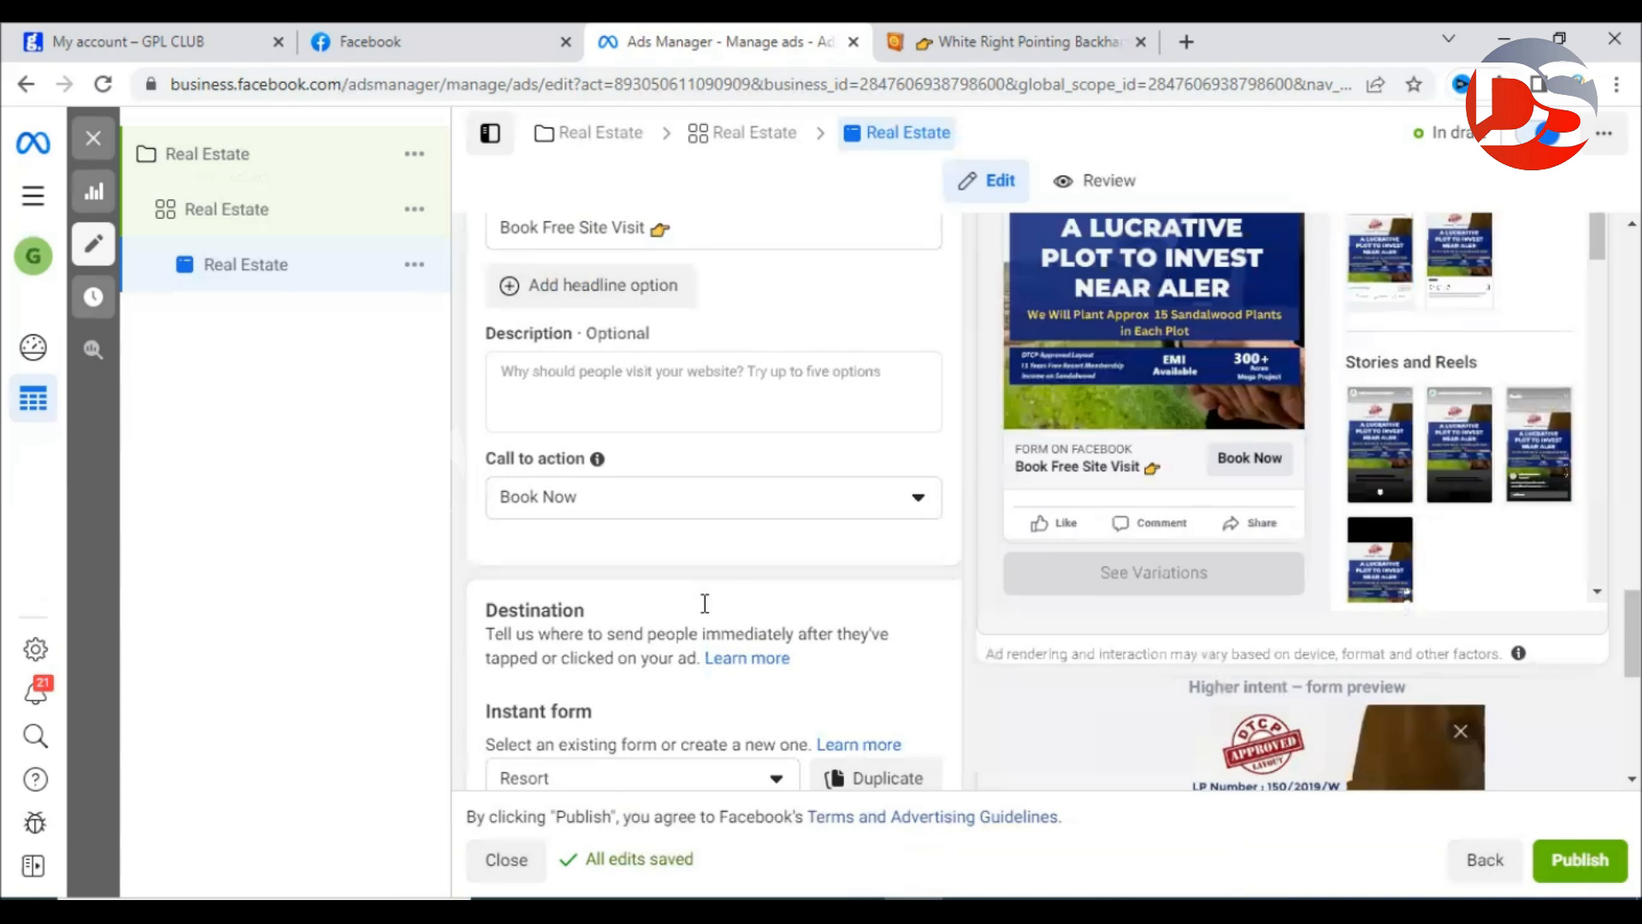
# Review the Destination section and preview the current Resort instant form.
pyautogui.moveTo(490, 366); pyautogui.dragTo(586, 369)
pyautogui.click(587, 371)
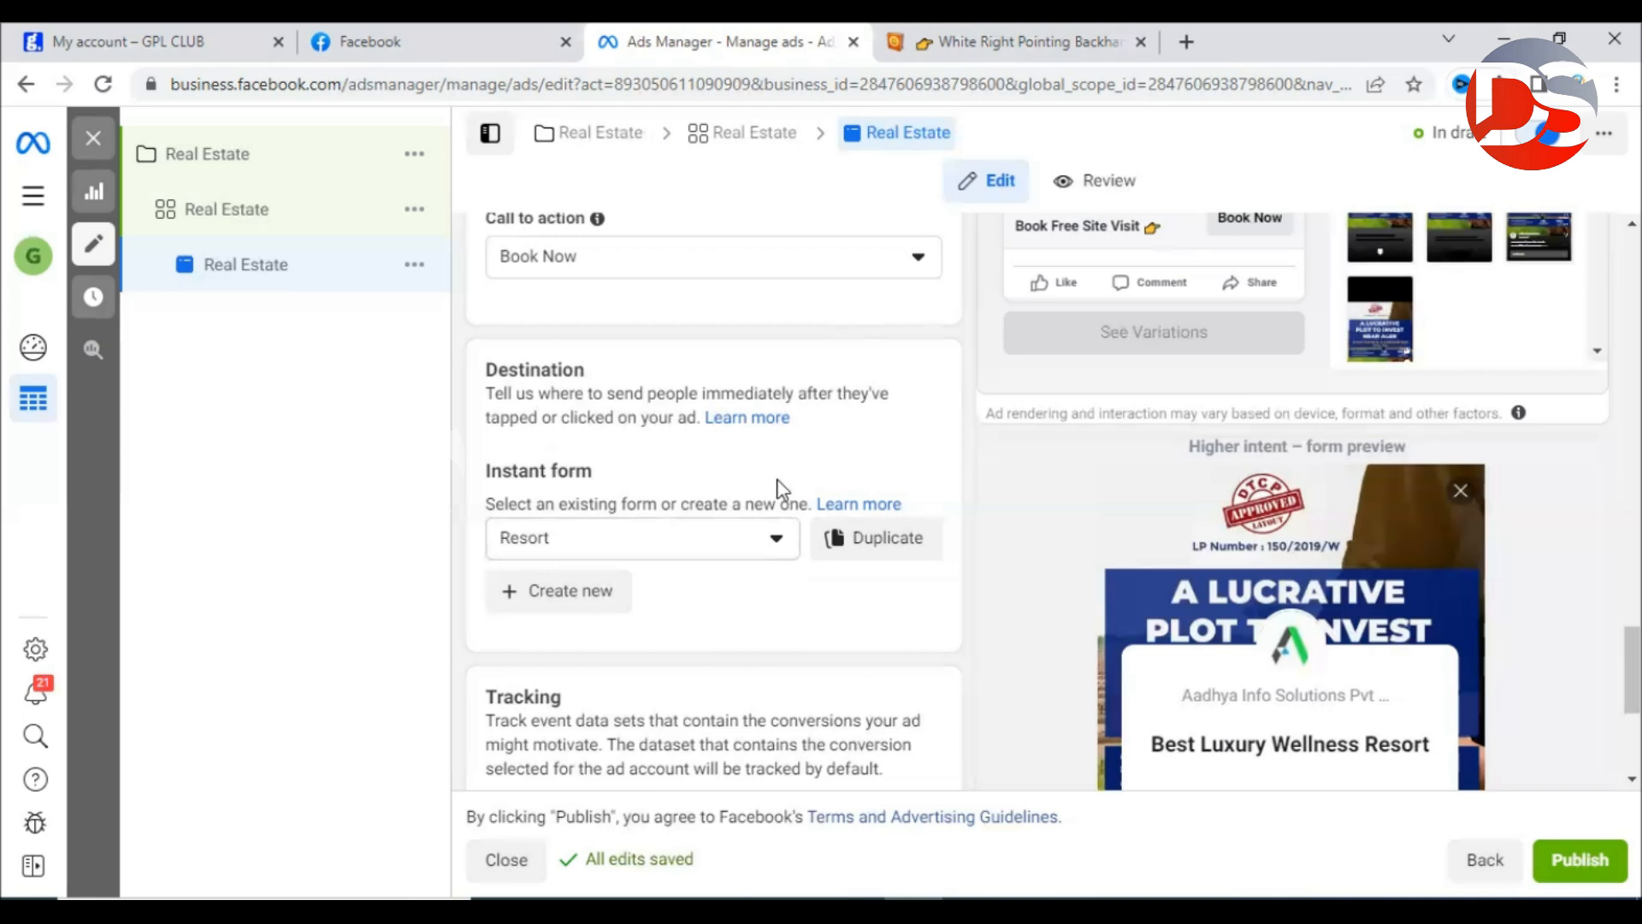
pyautogui.scroll(5, 915, 535)
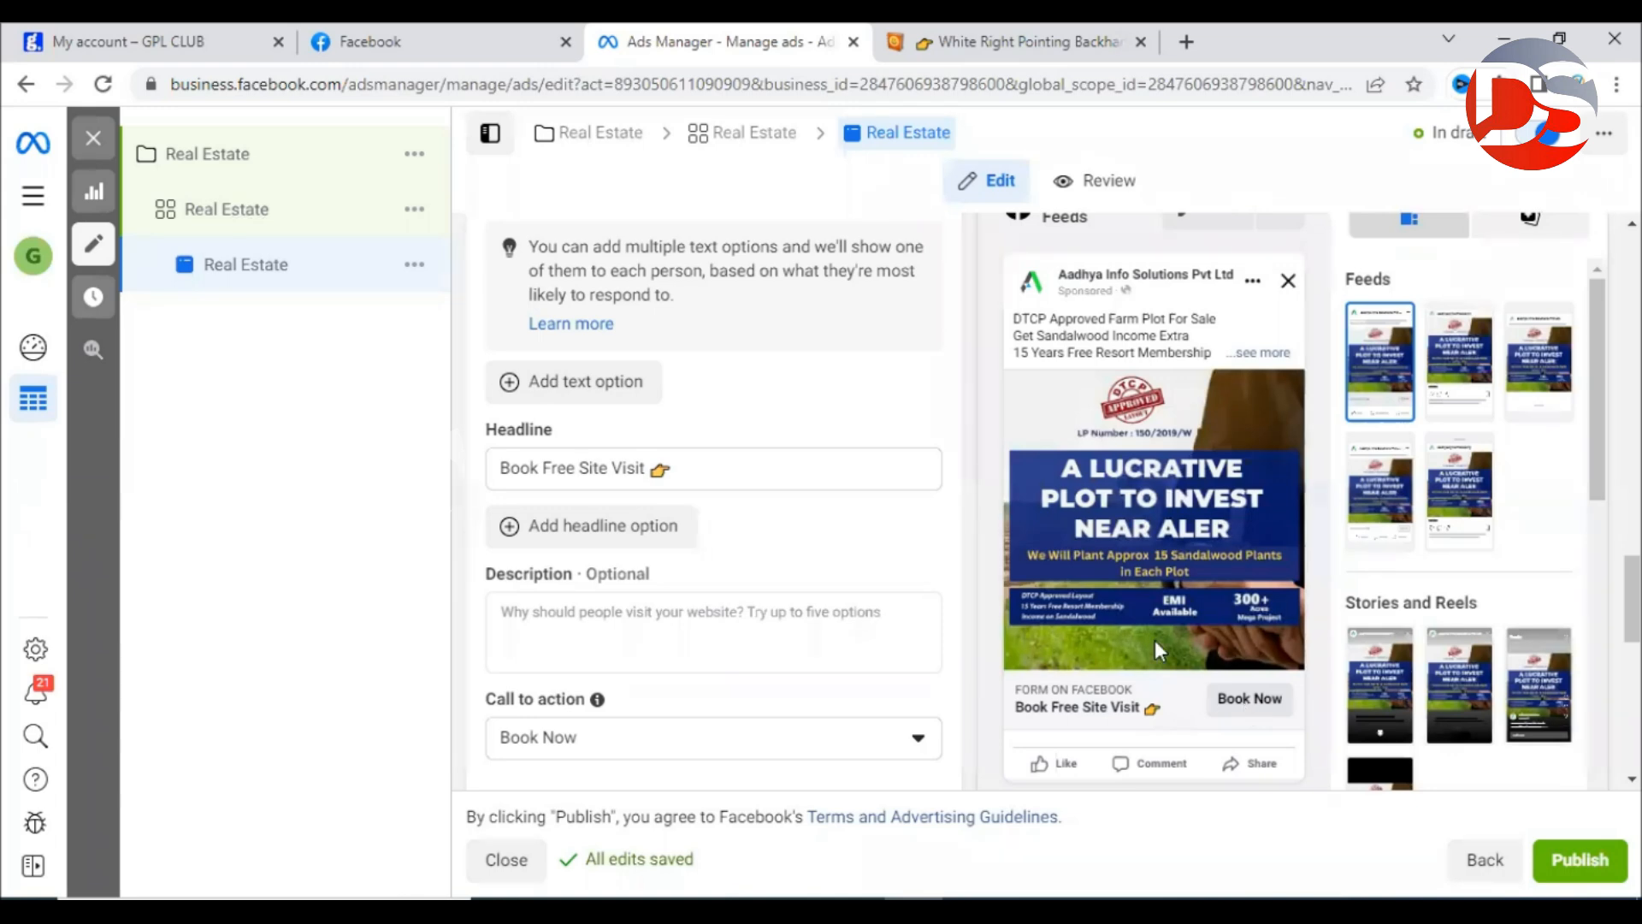
pyautogui.click(1207, 697)
# Start a new instant form with Create new under Instant form.
pyautogui.moveTo(485, 351); pyautogui.dragTo(623, 351)
pyautogui.click(622, 350)
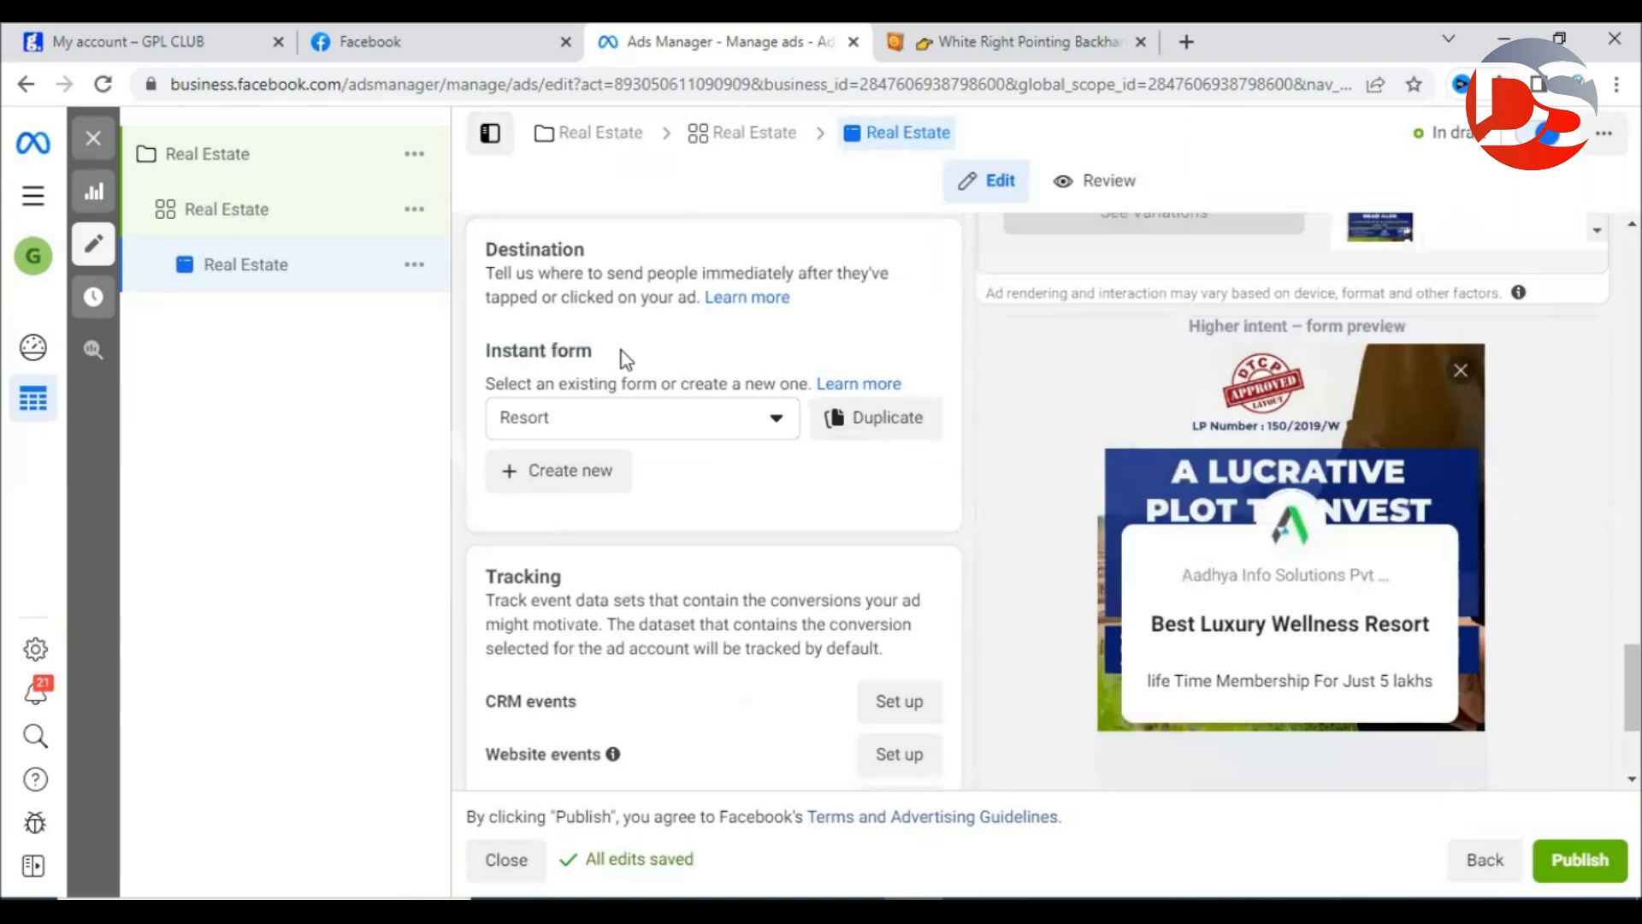
pyautogui.click(574, 475)
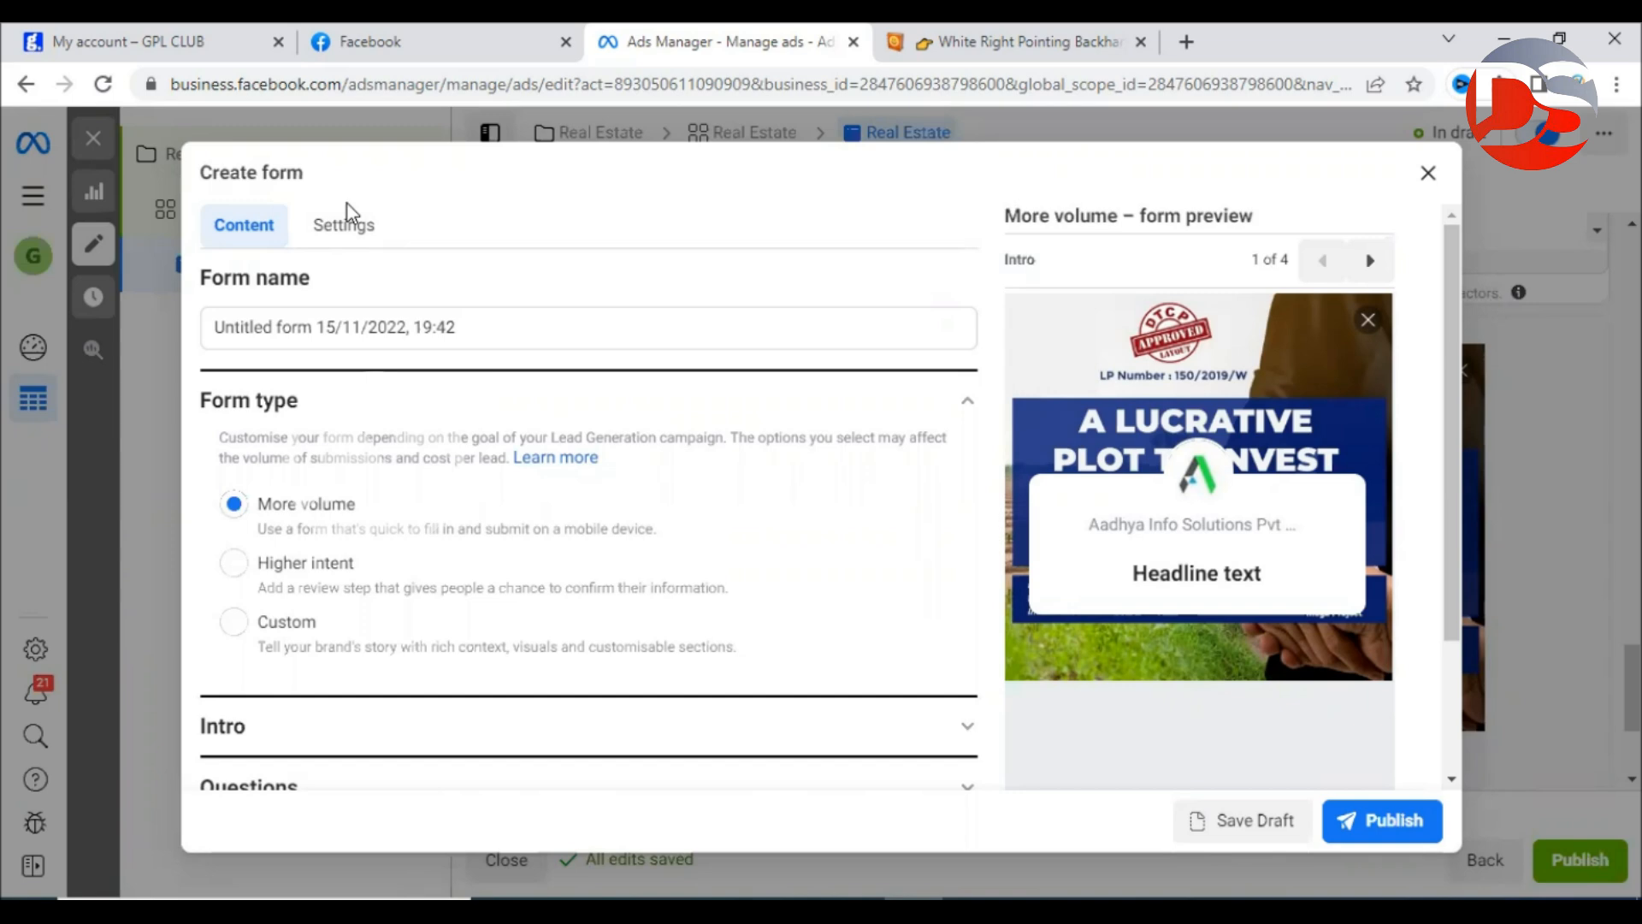
pyautogui.click(531, 327)
# Replace the default form name with 'Real Estate' and select Higher intent under Form type.
pyautogui.moveTo(531, 327); pyautogui.dragTo(147, 317)
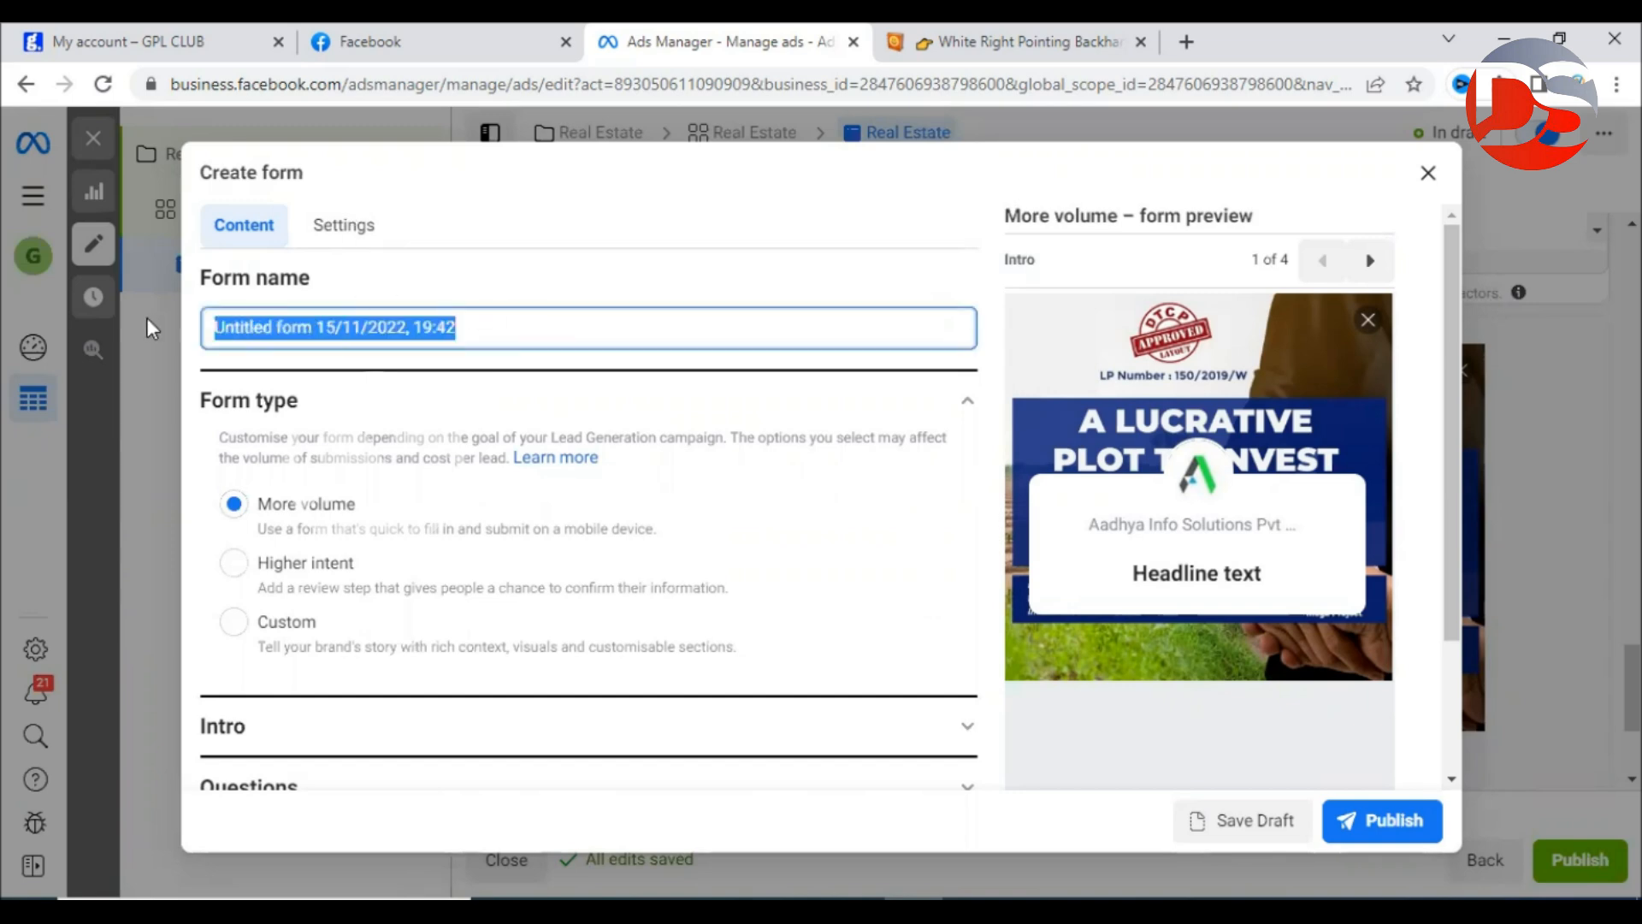
pyautogui.write('Real E')
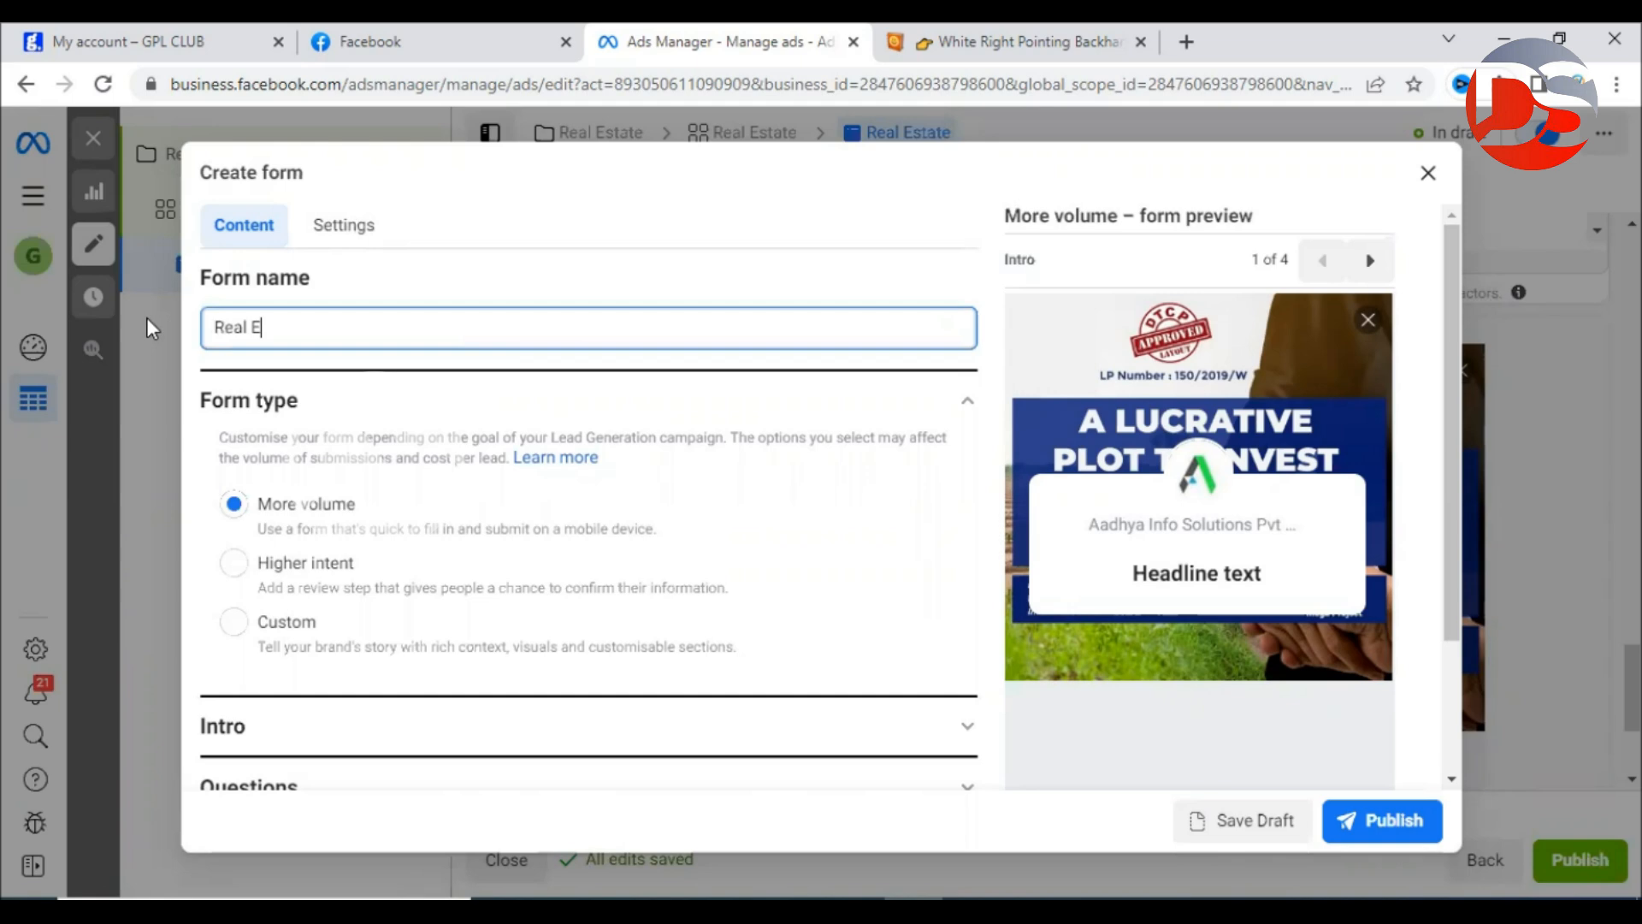
pyautogui.write('state')
pyautogui.click(409, 261)
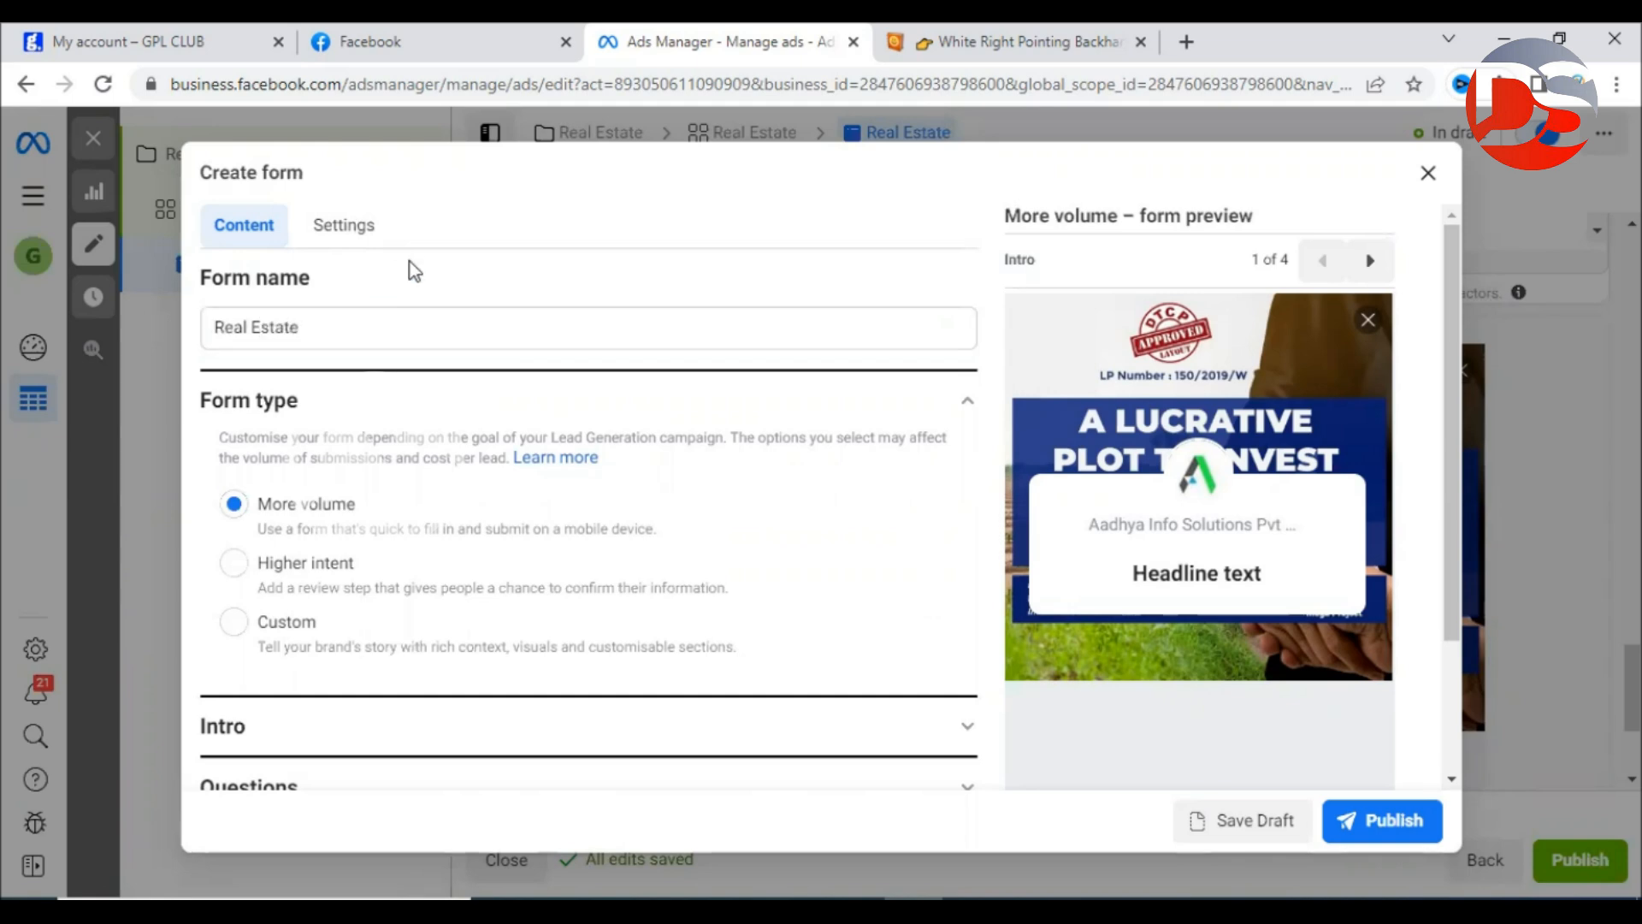
pyautogui.moveTo(203, 402); pyautogui.dragTo(362, 399)
pyautogui.click(371, 400)
pyautogui.click(284, 566)
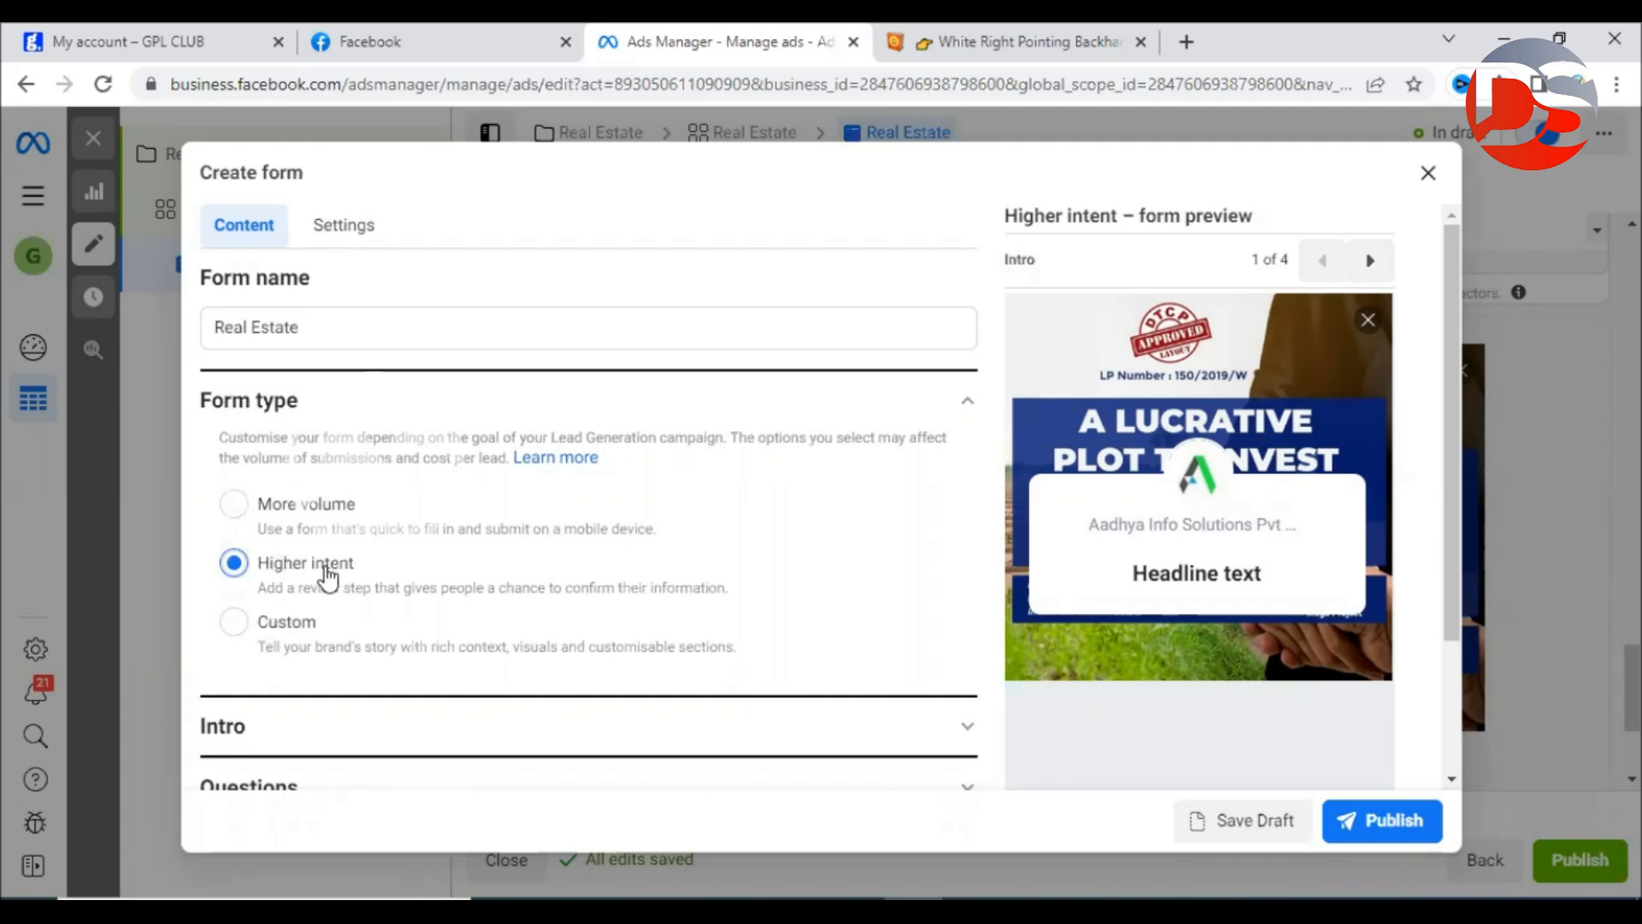
pyautogui.scroll(-1, 428, 544)
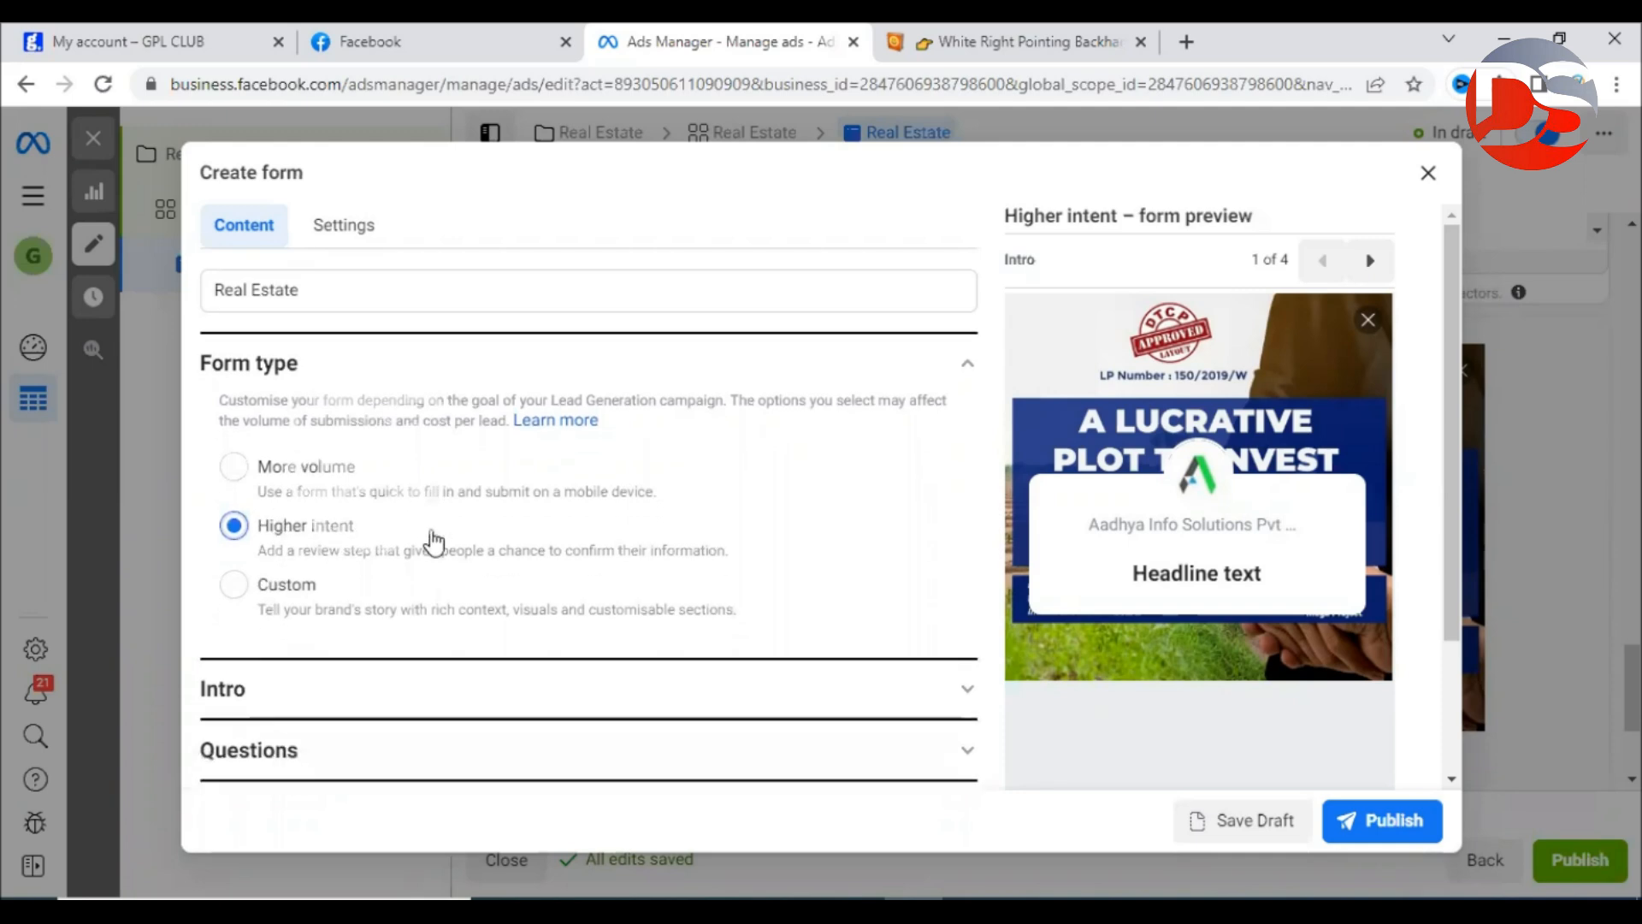
# Expand Intro and leave 'Use the image from your ad' as the form background.
pyautogui.click(330, 691)
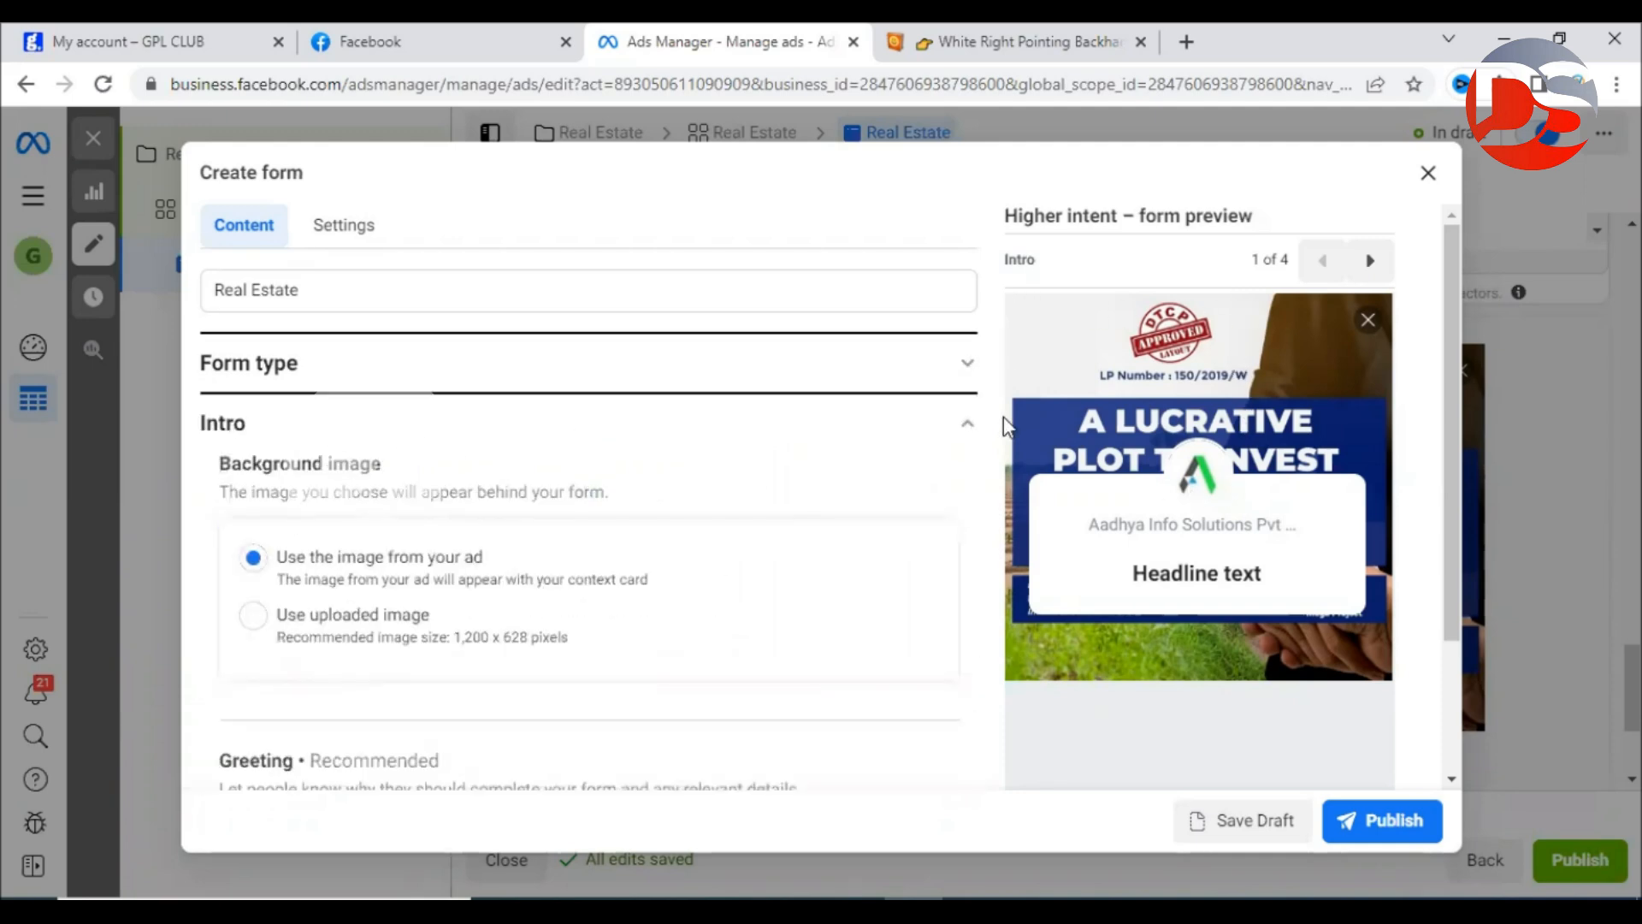
pyautogui.moveTo(278, 564); pyautogui.dragTo(518, 571)
pyautogui.click(518, 570)
pyautogui.moveTo(279, 619); pyautogui.dragTo(511, 637)
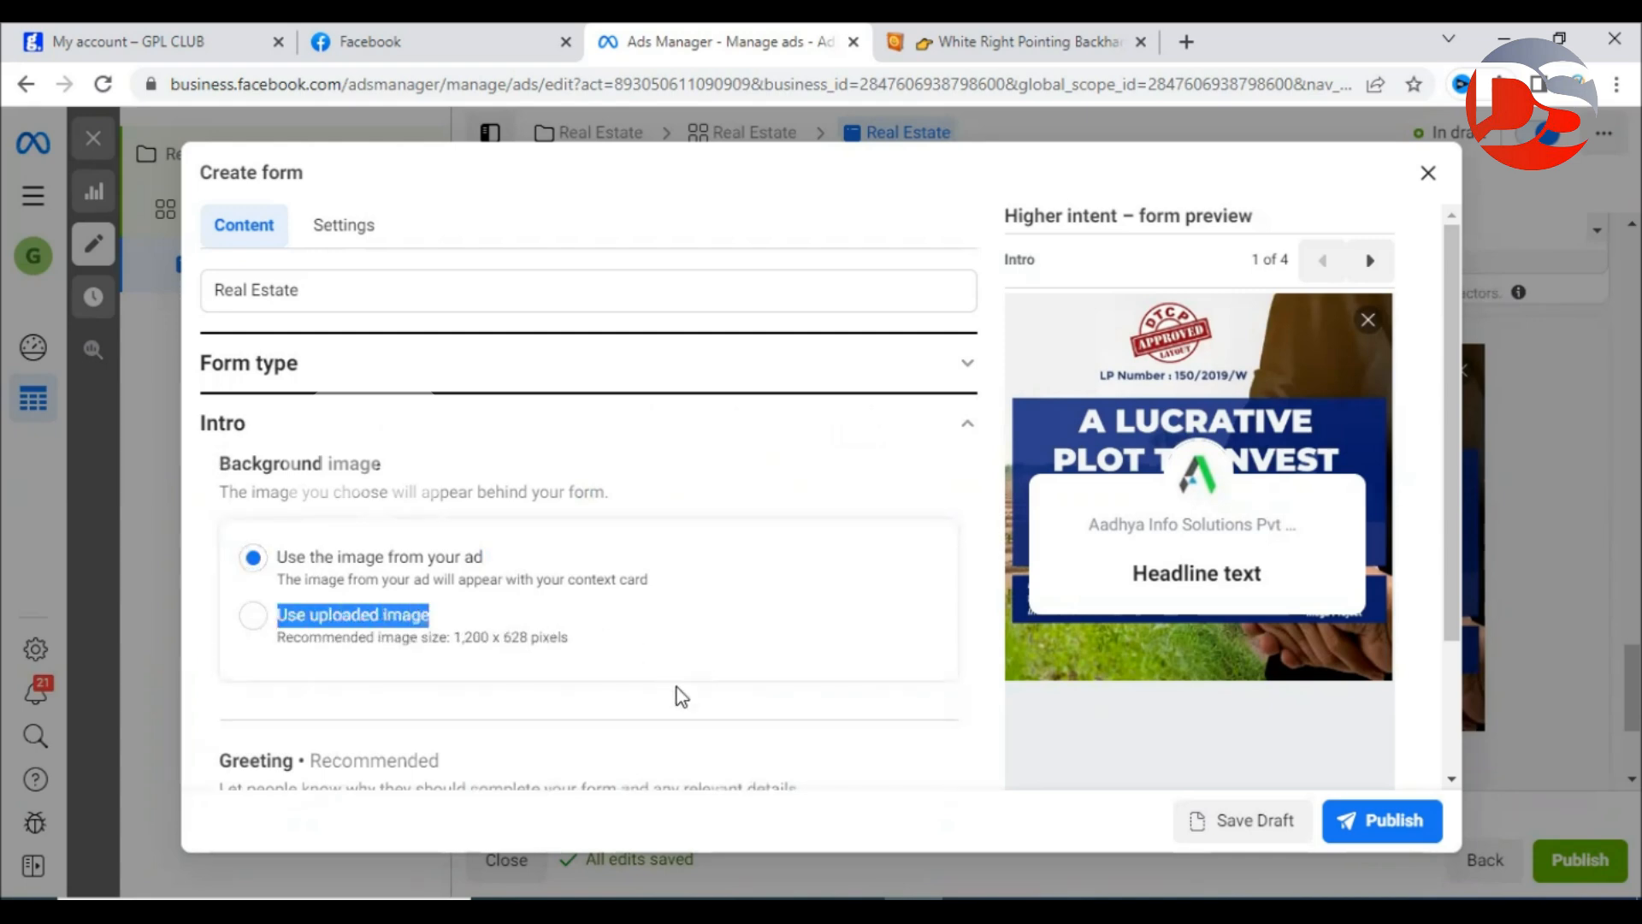
pyautogui.click(443, 737)
pyautogui.moveTo(453, 639); pyautogui.dragTo(533, 642)
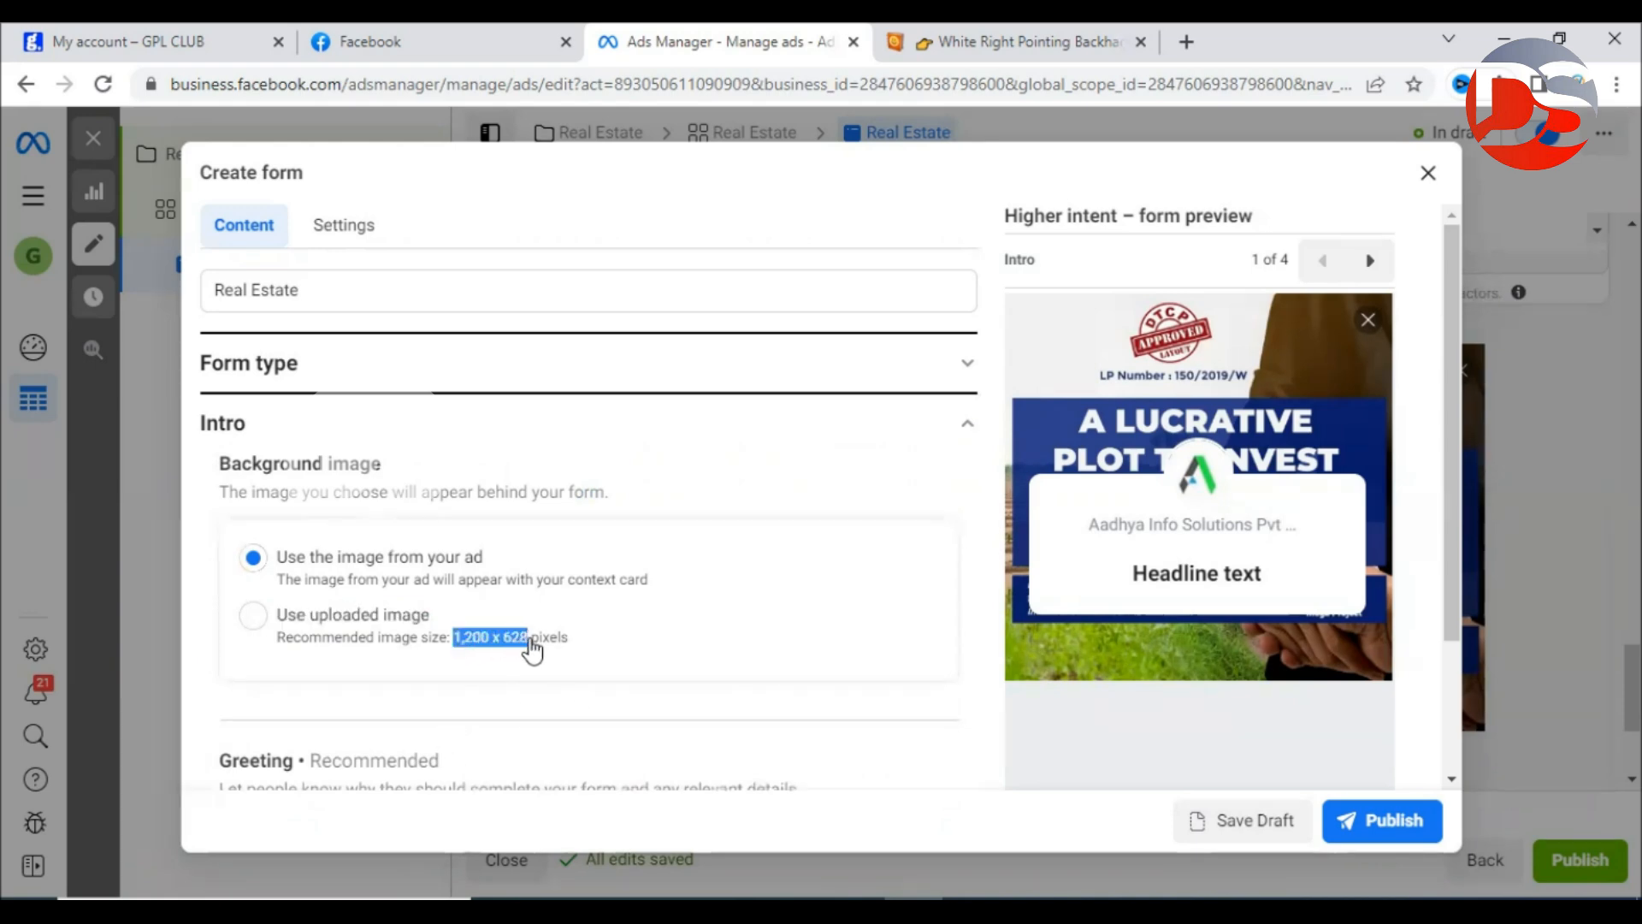
pyautogui.click(687, 733)
pyautogui.scroll(-5, 693, 624)
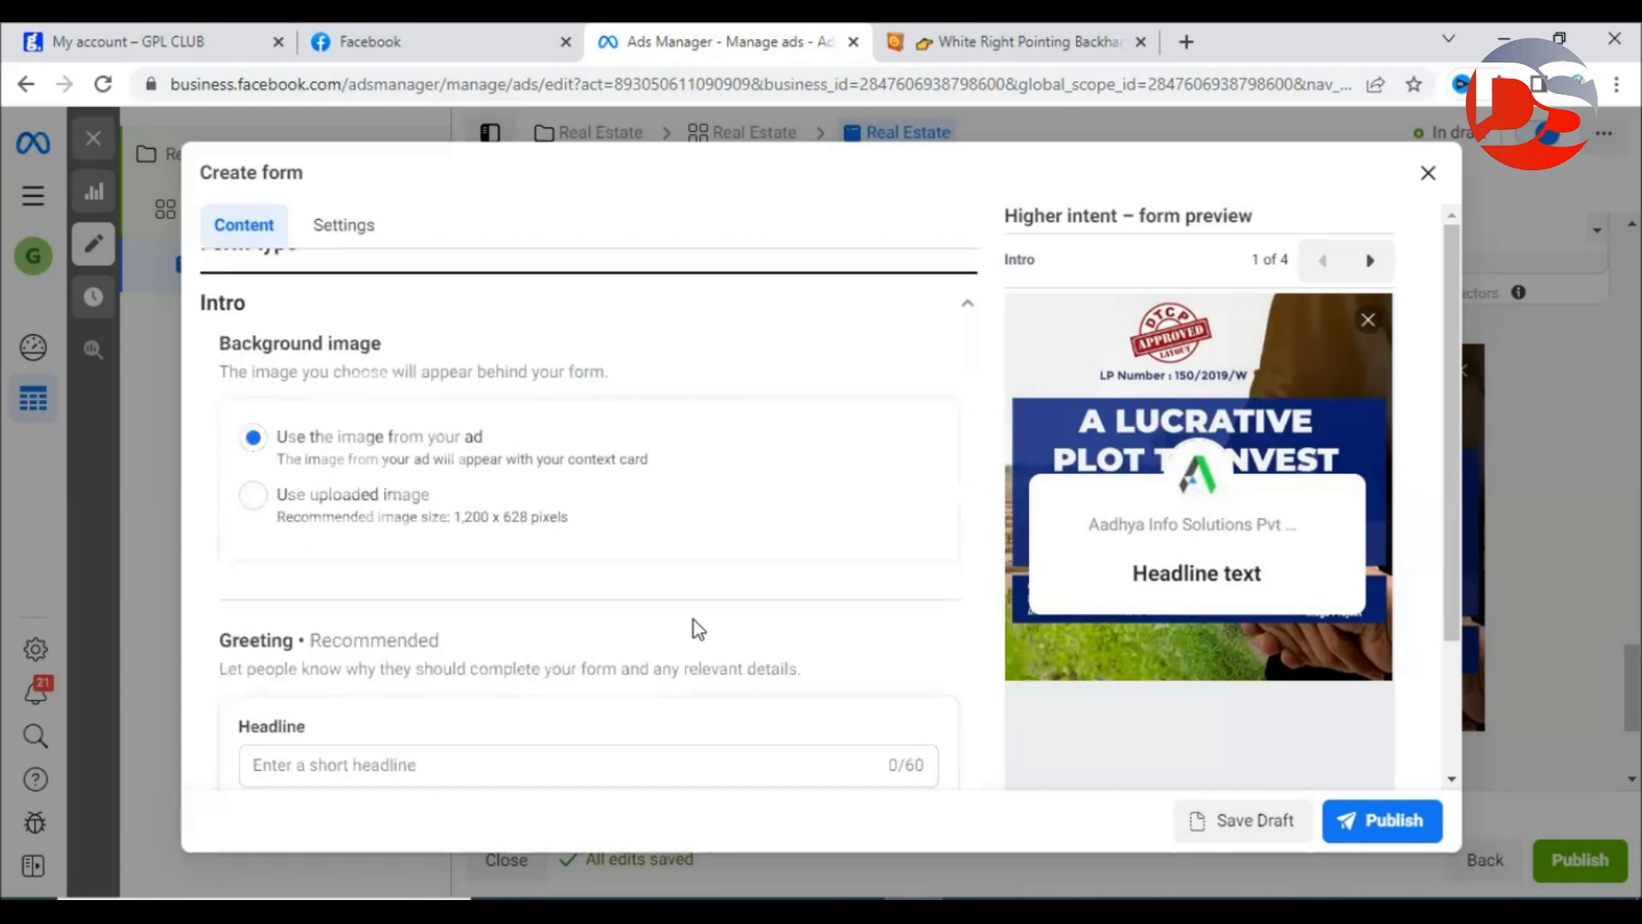
pyautogui.click(265, 398)
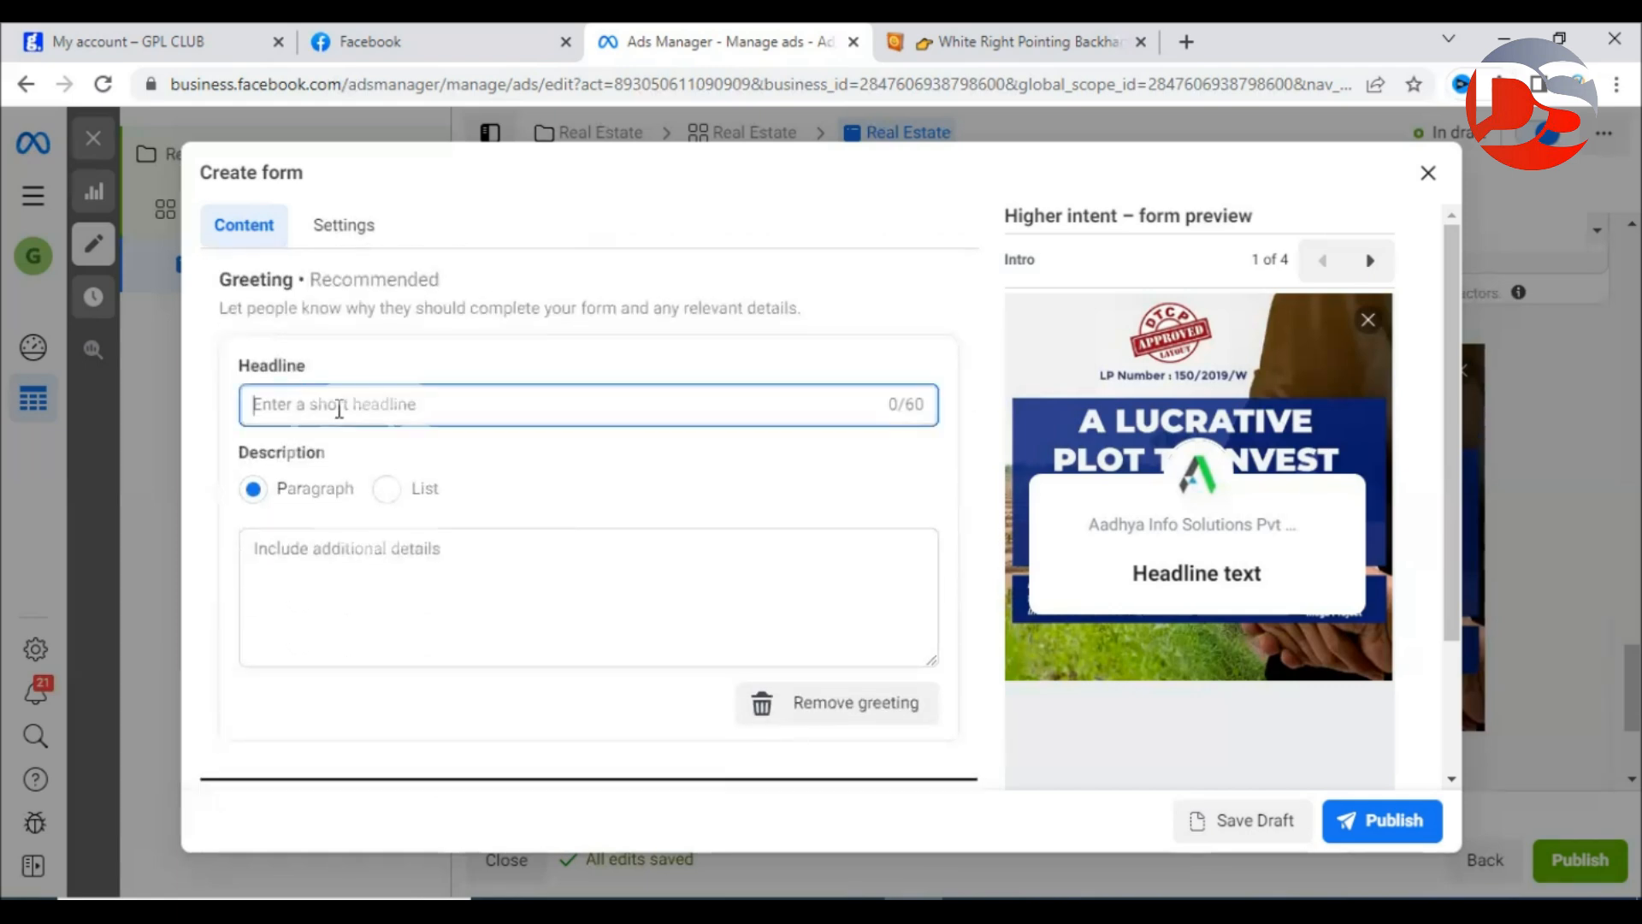
# Type the greeting headline 'Best Farm Plot Investment Near Hyderabad. With DTCP Approved', fixing typos.
pyautogui.moveTo(1125, 572); pyautogui.dragTo(1272, 582)
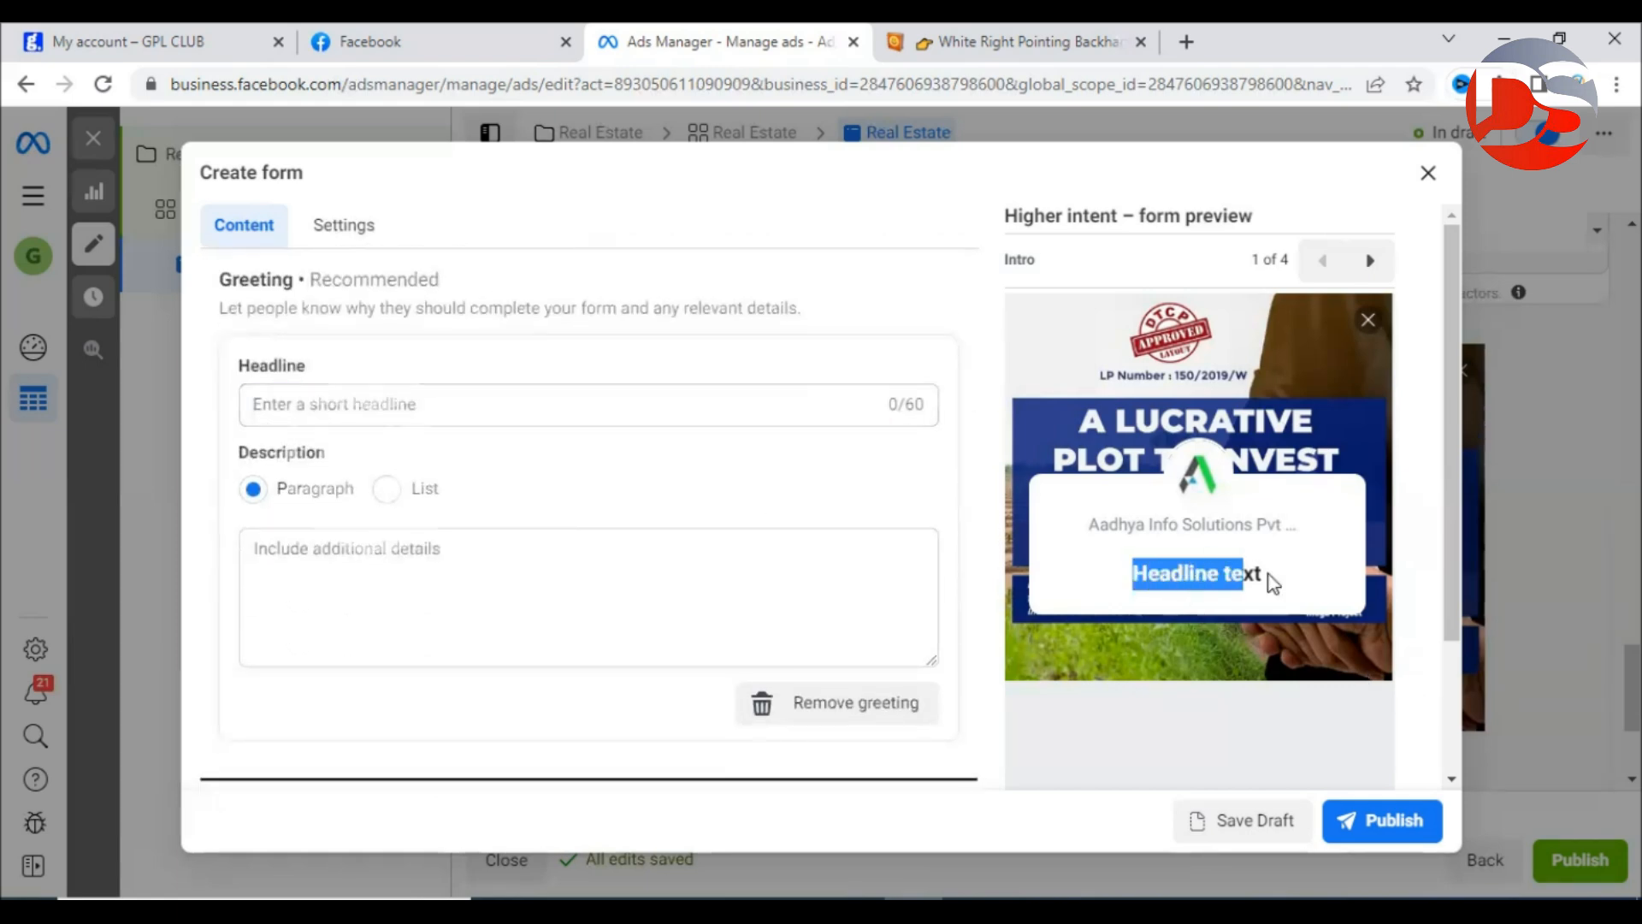
pyautogui.click(449, 402)
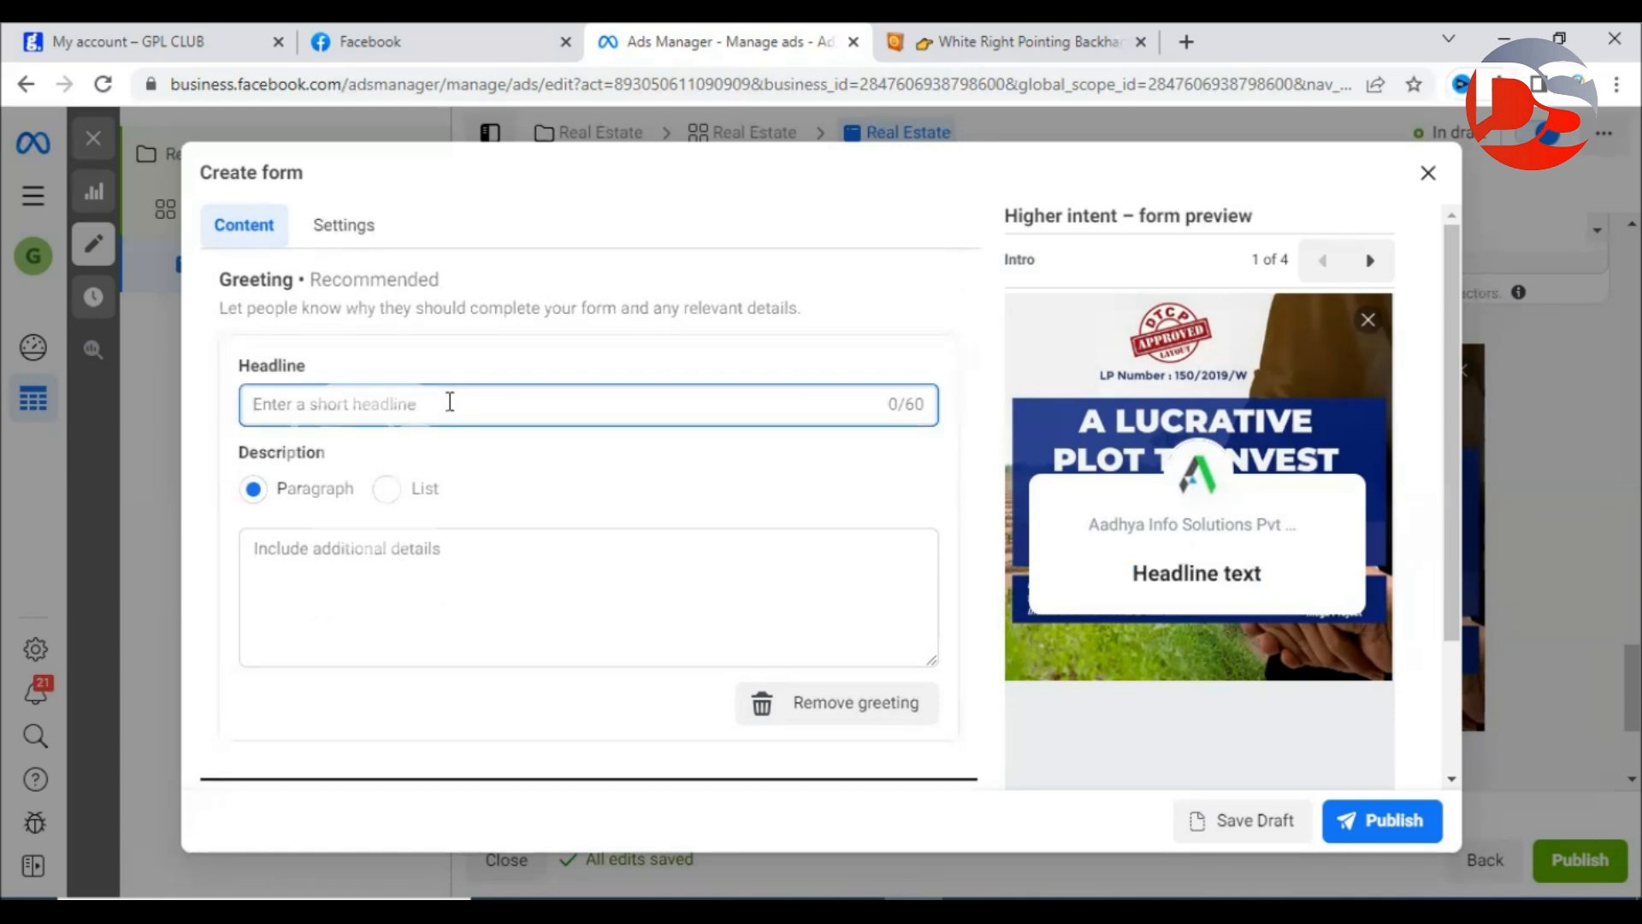
pyautogui.write('Best ')
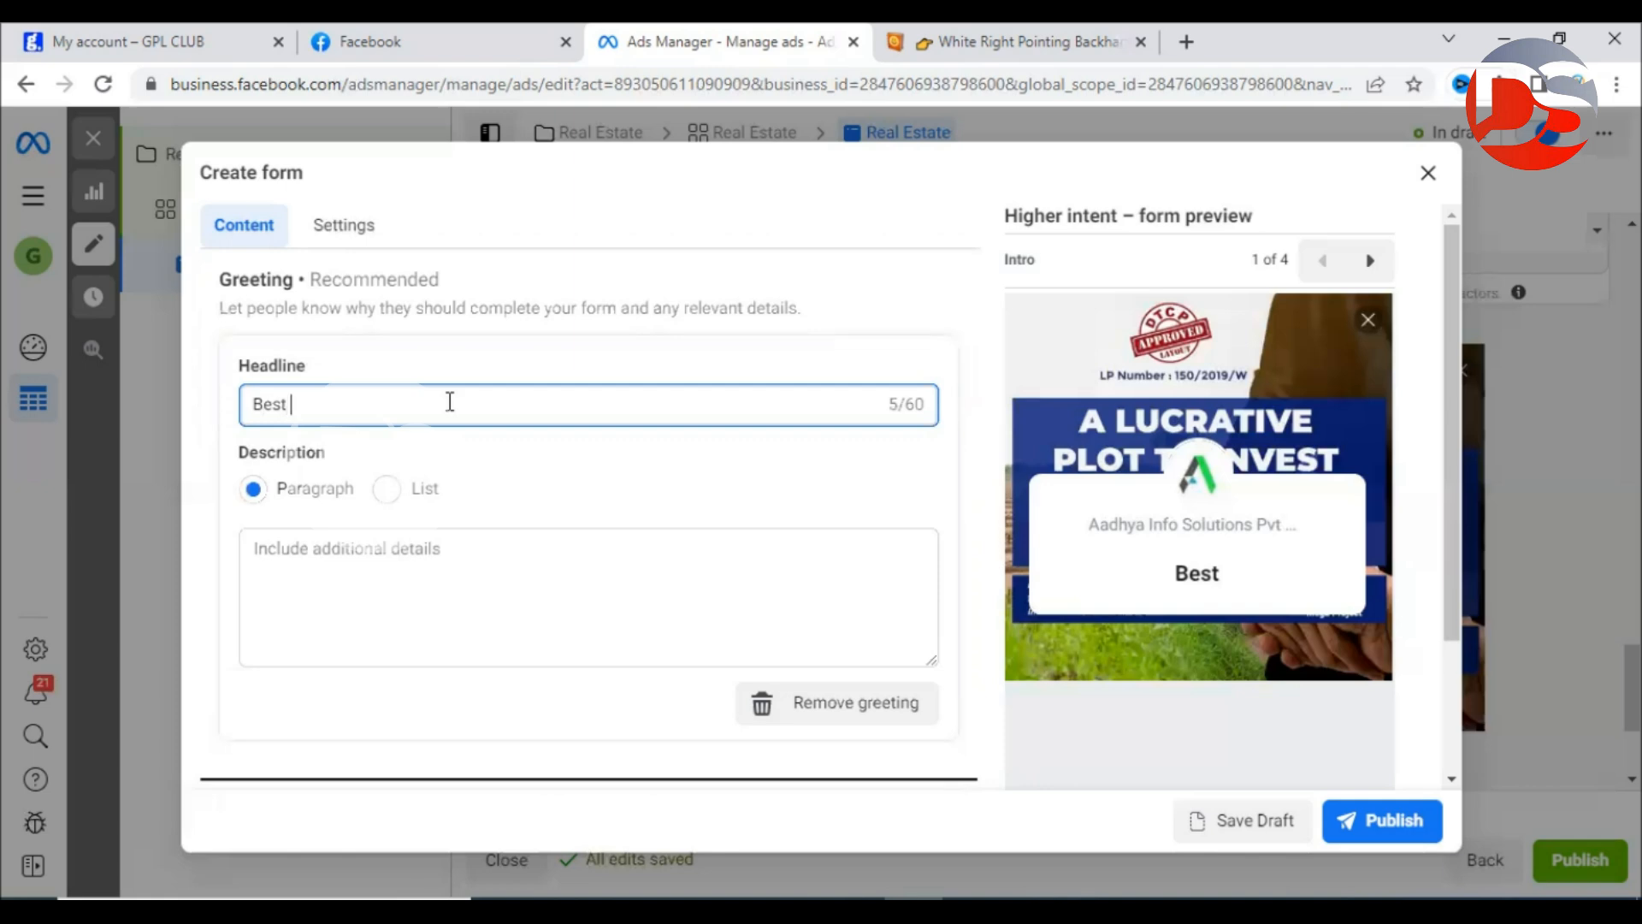
pyautogui.write('Farm Plt')
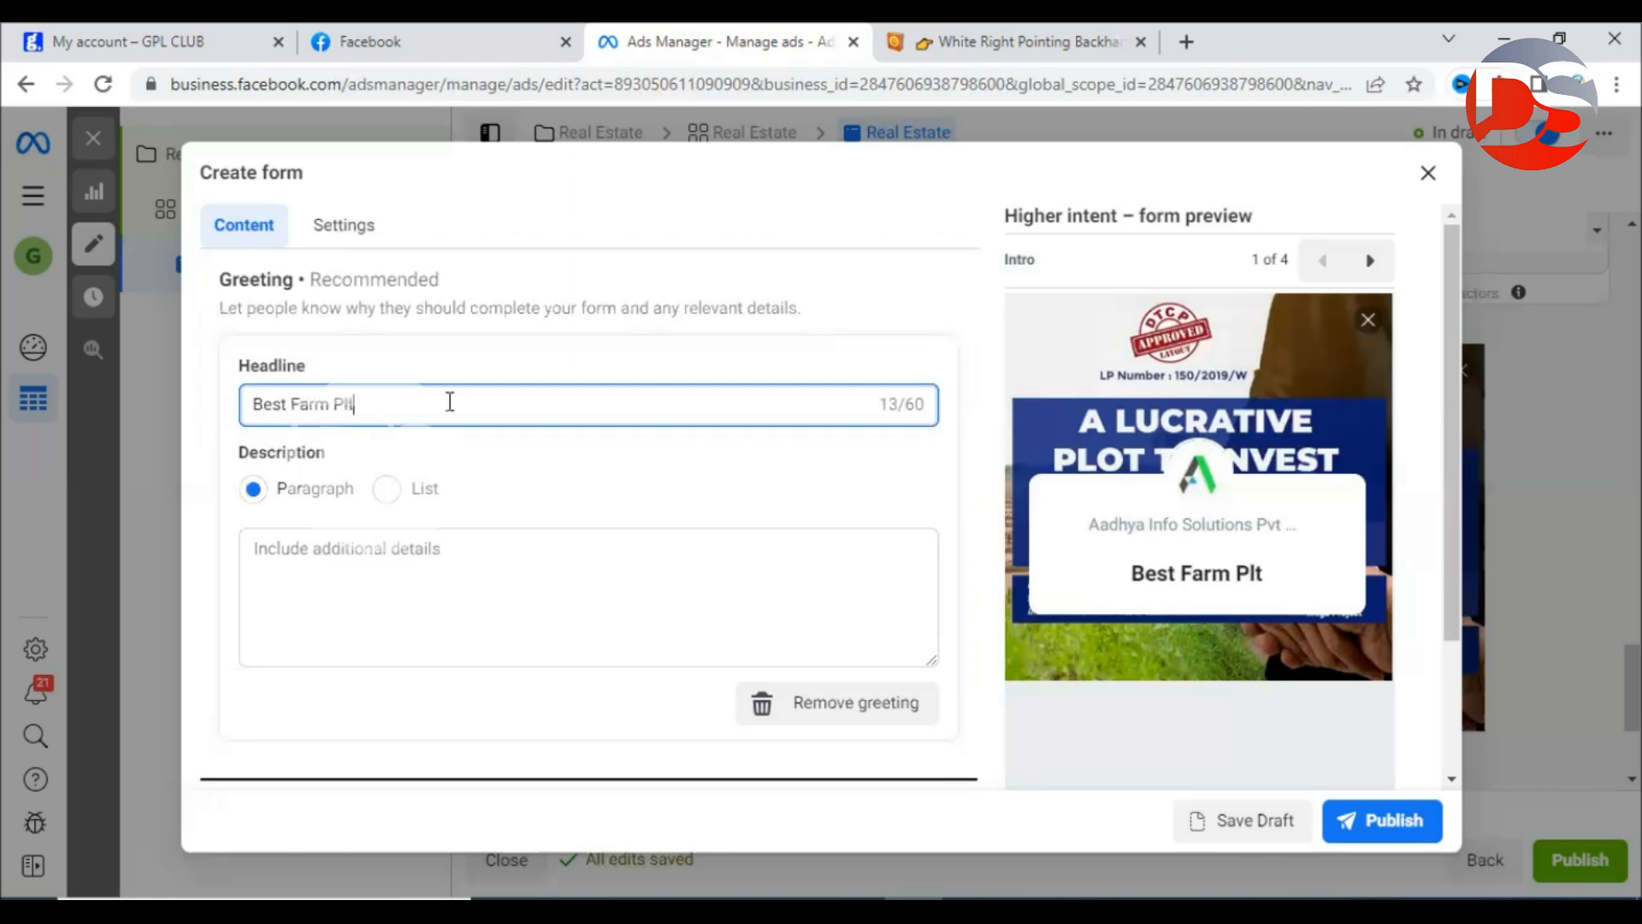
pyautogui.press('BackSpace')
pyautogui.write('ot In')
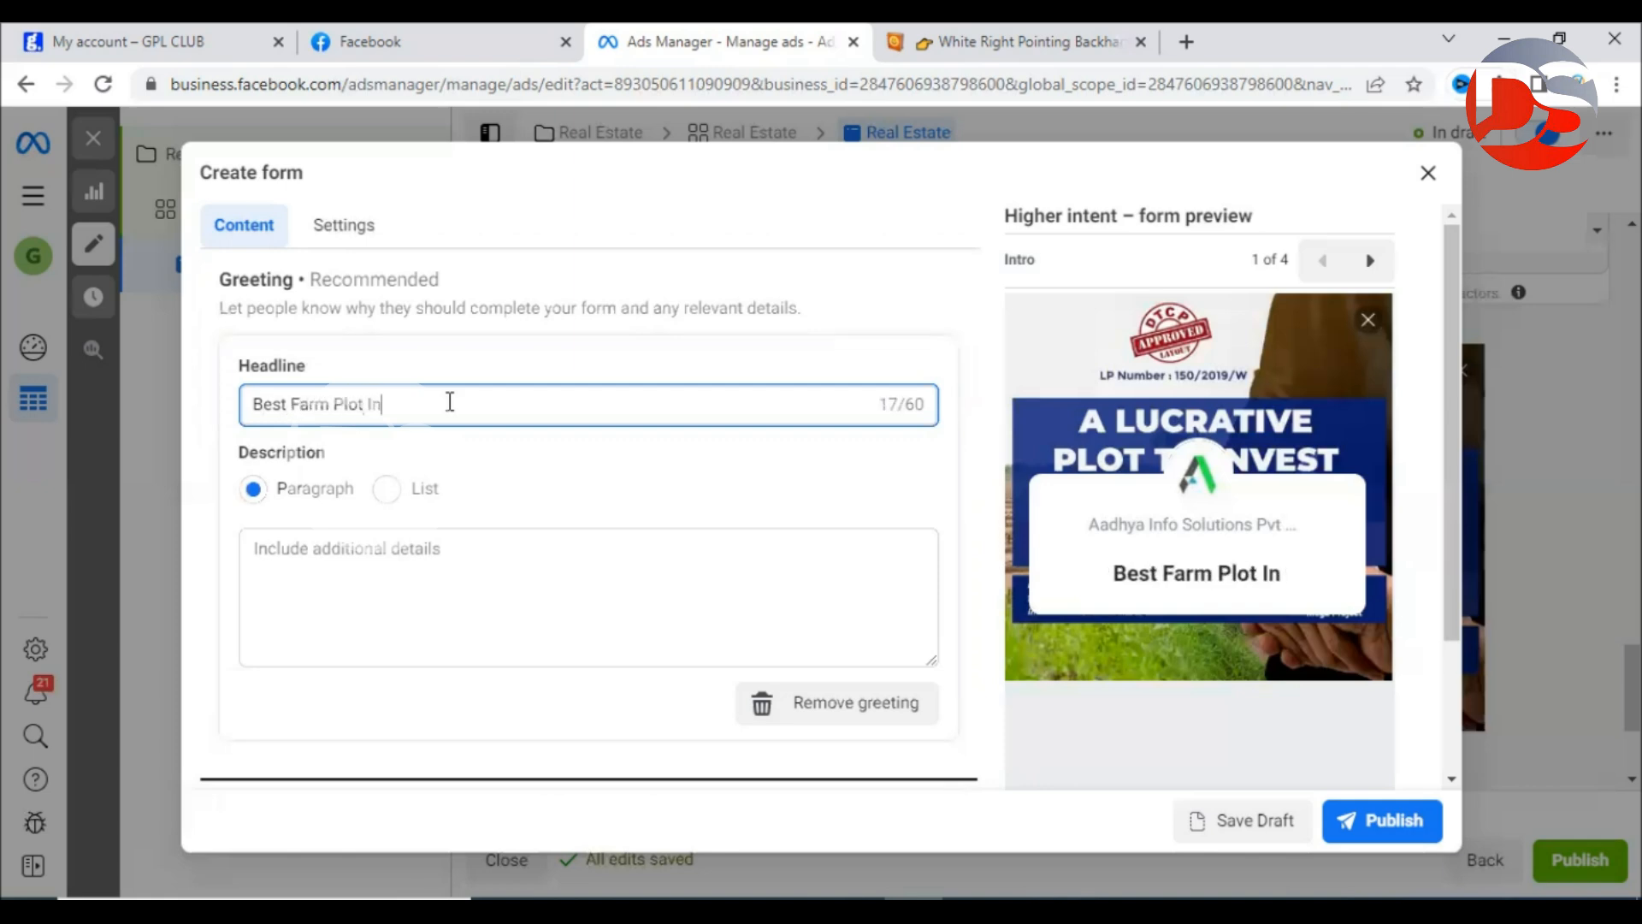
pyautogui.write('vestment in')
pyautogui.press('BackSpace')
pyautogui.write('in')
pyautogui.press('BackSpace')
pyautogui.press('BackSpace')
pyautogui.write('Near Hyderabad')
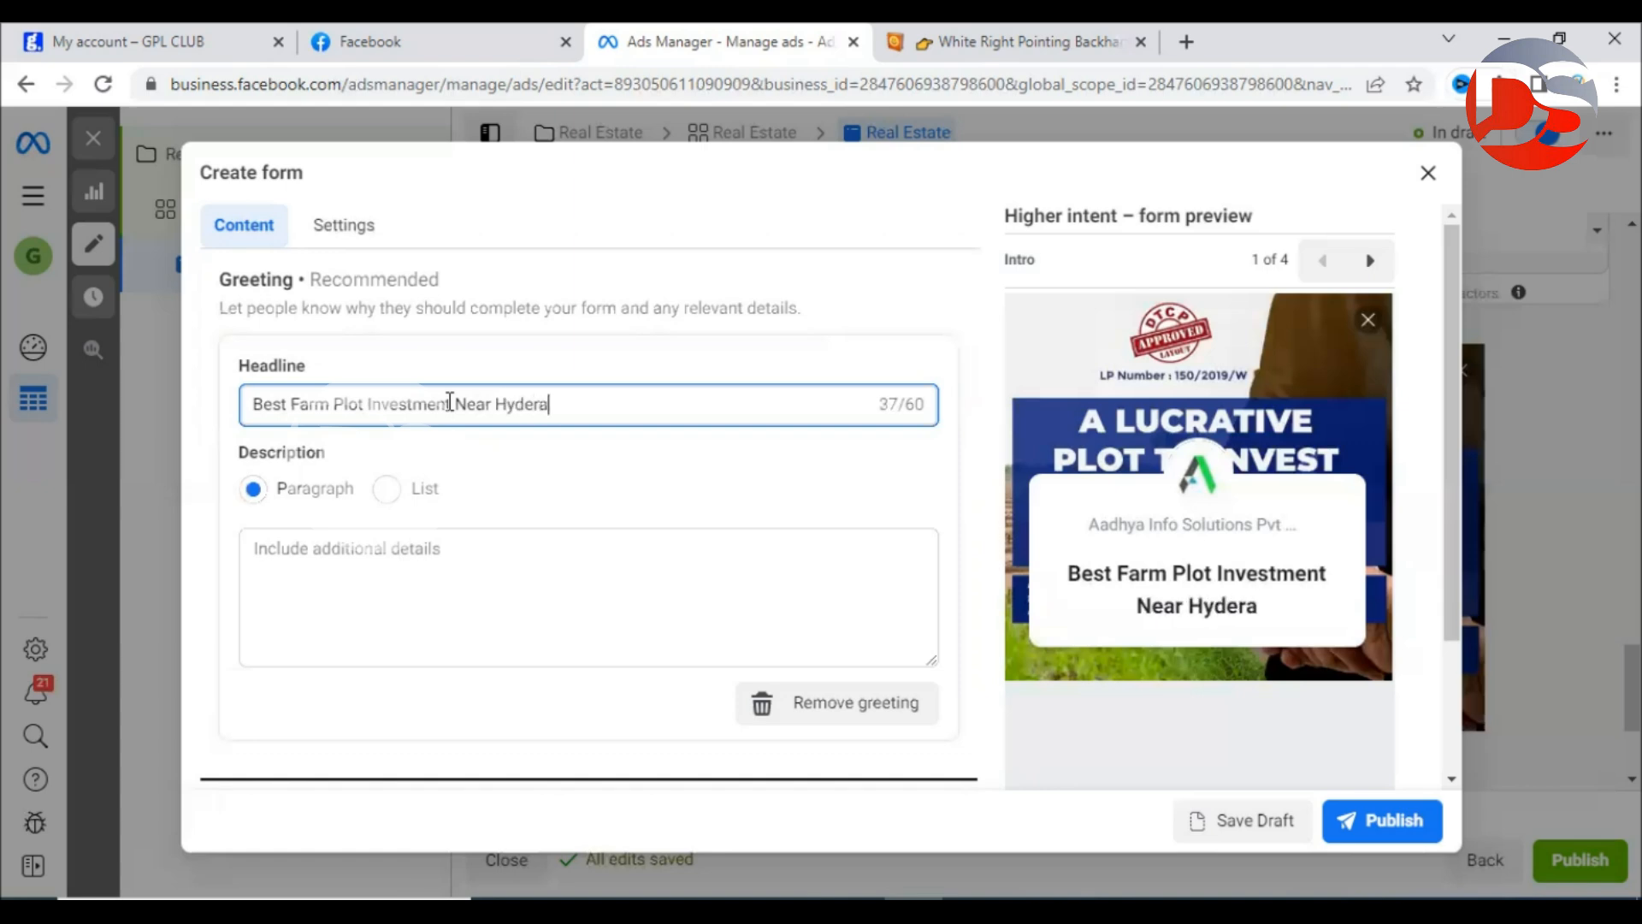
pyautogui.write('Wi')
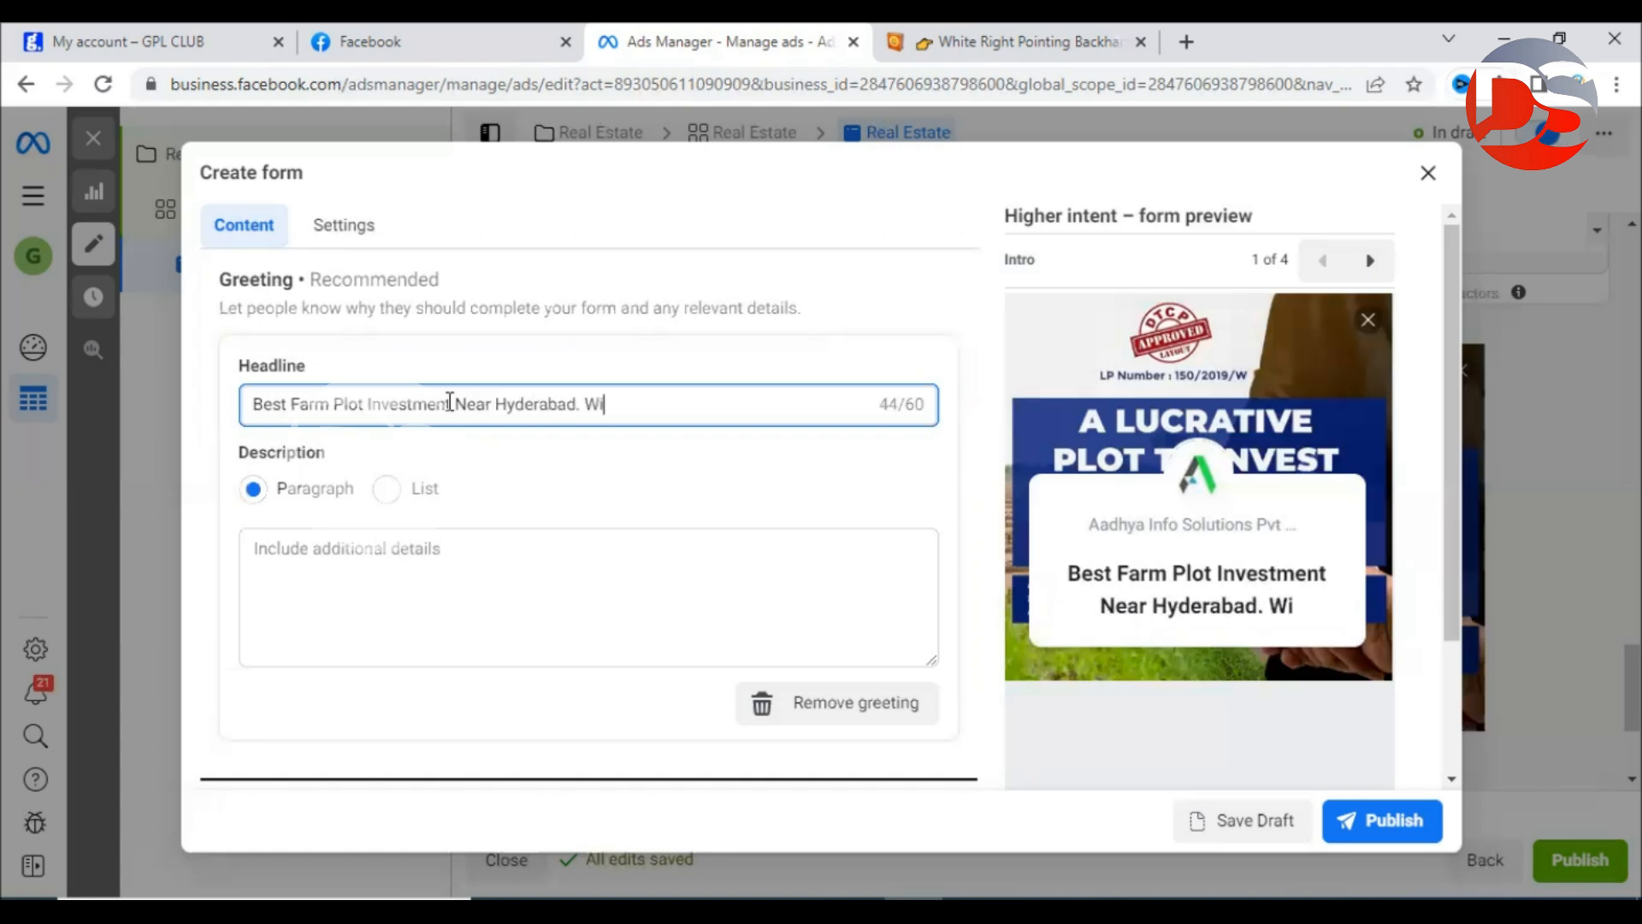
pyautogui.write('th DTCP Approved')
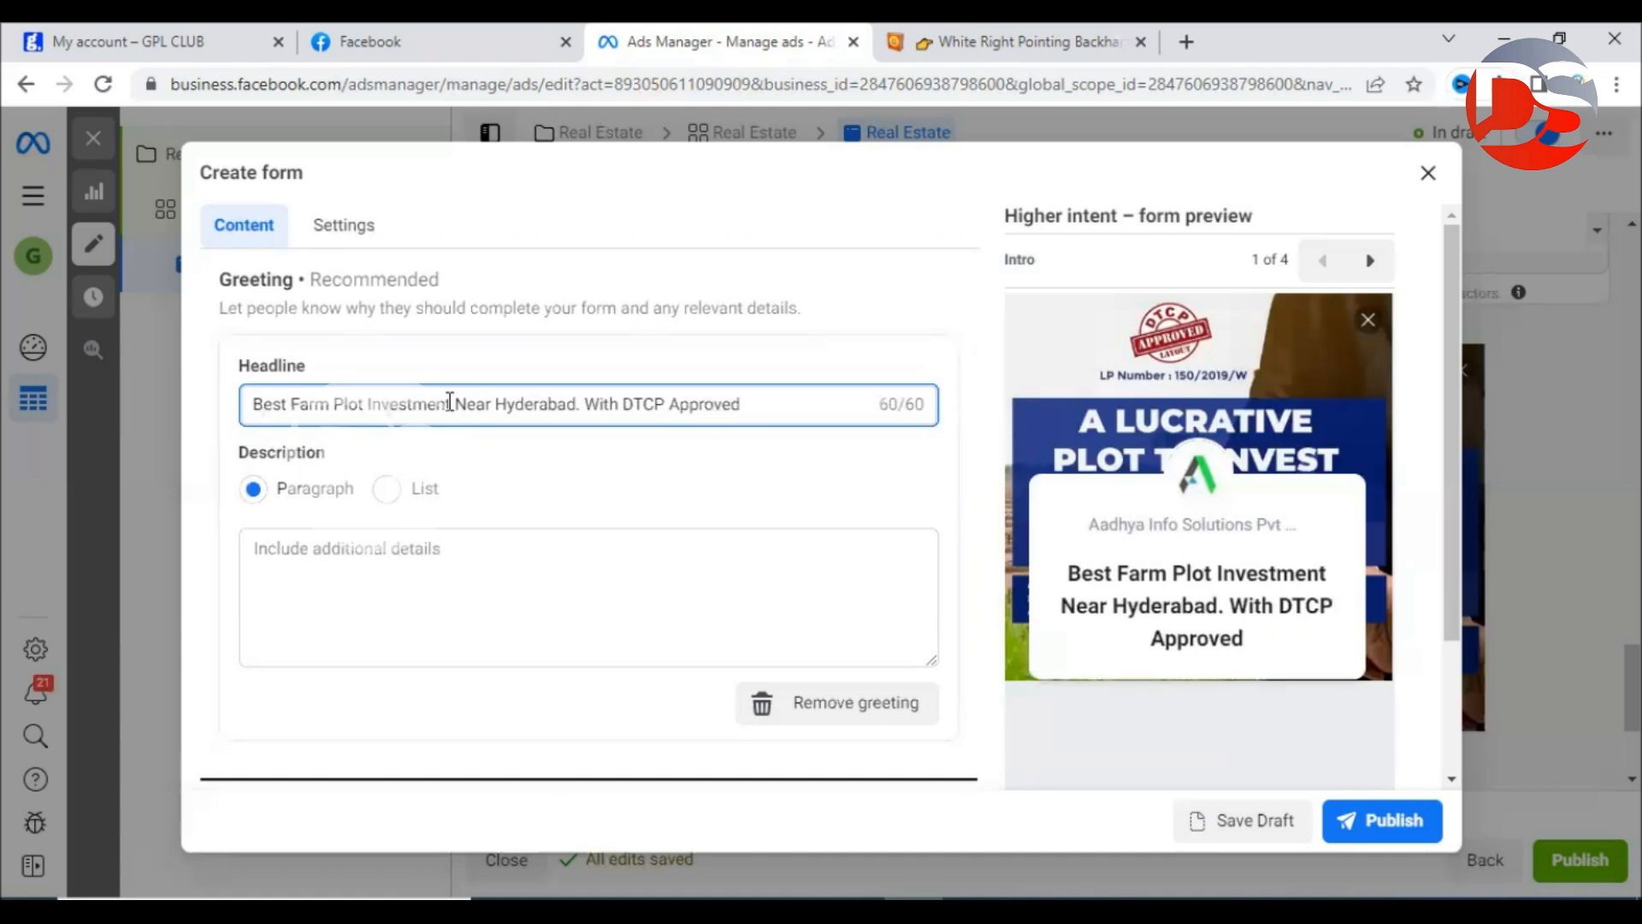
pyautogui.click(391, 577)
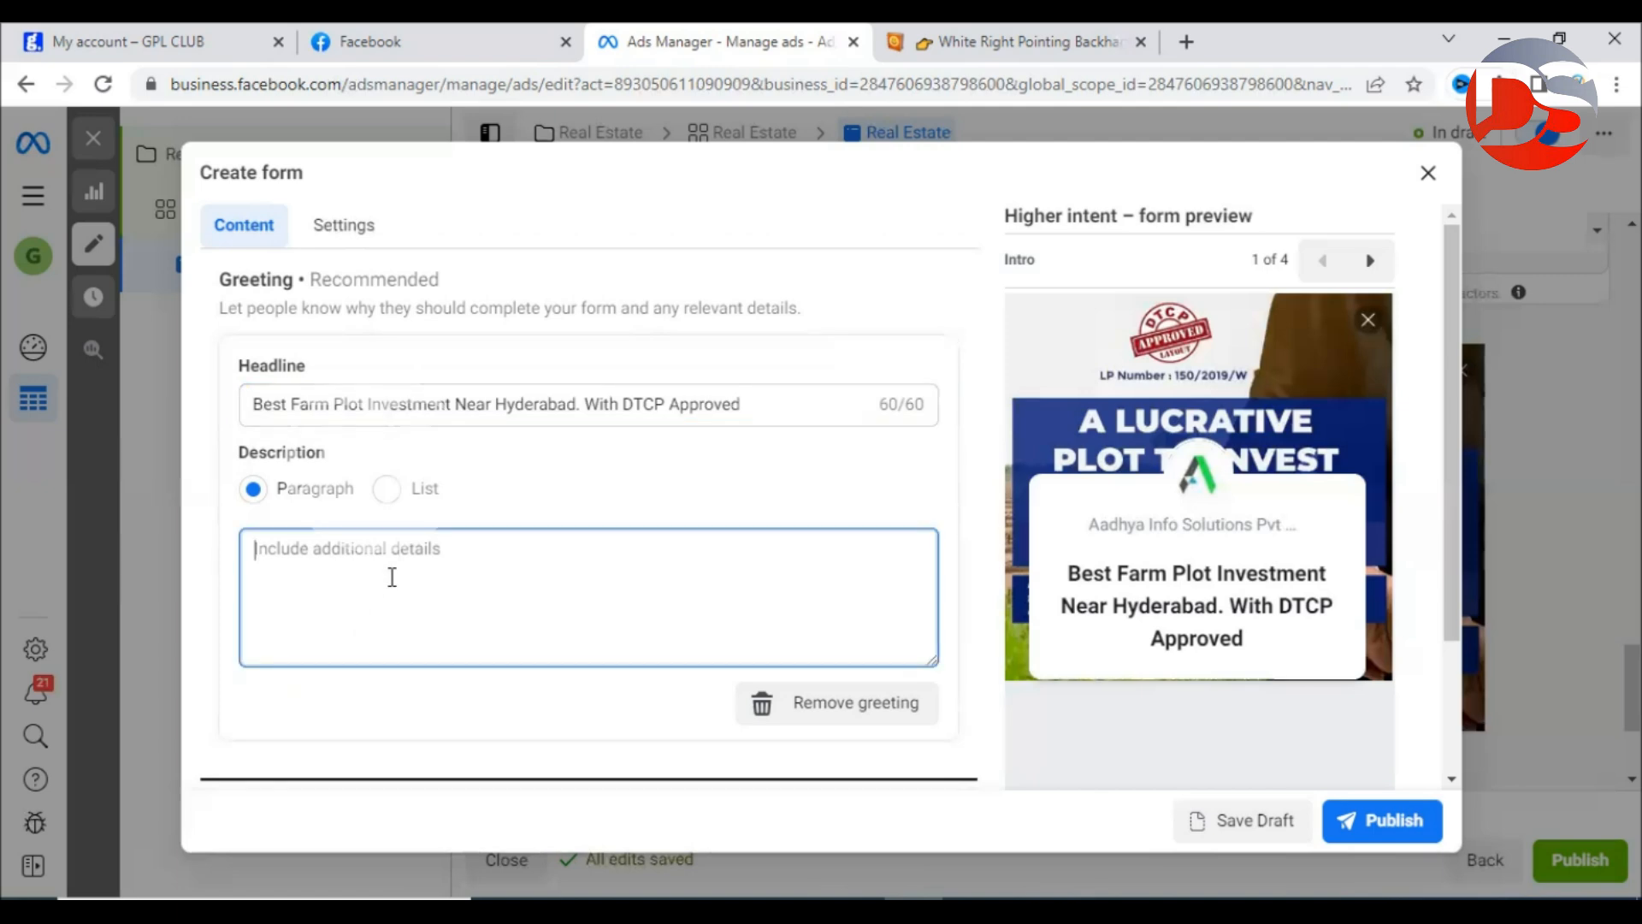
# Write the greeting description covering the fast-growing project, 15 years' free club membership and sandalwood income.
pyautogui.write('Fast f')
pyautogui.press('BackSpace')
pyautogui.write('growing project.')
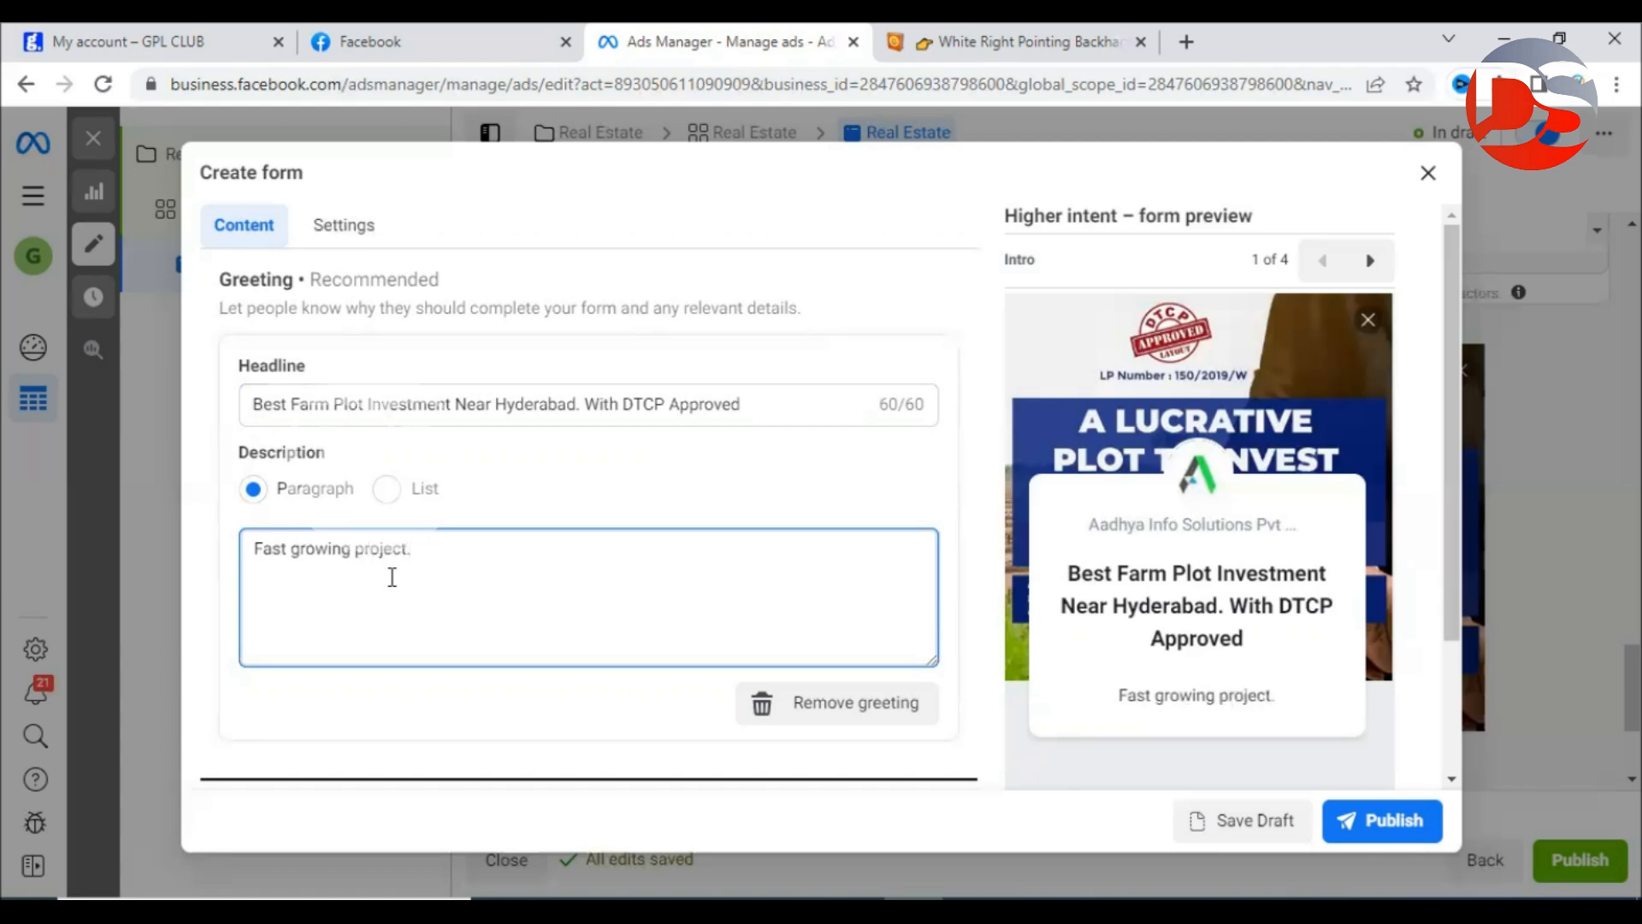
pyautogui.write(' 15 Years free mem')
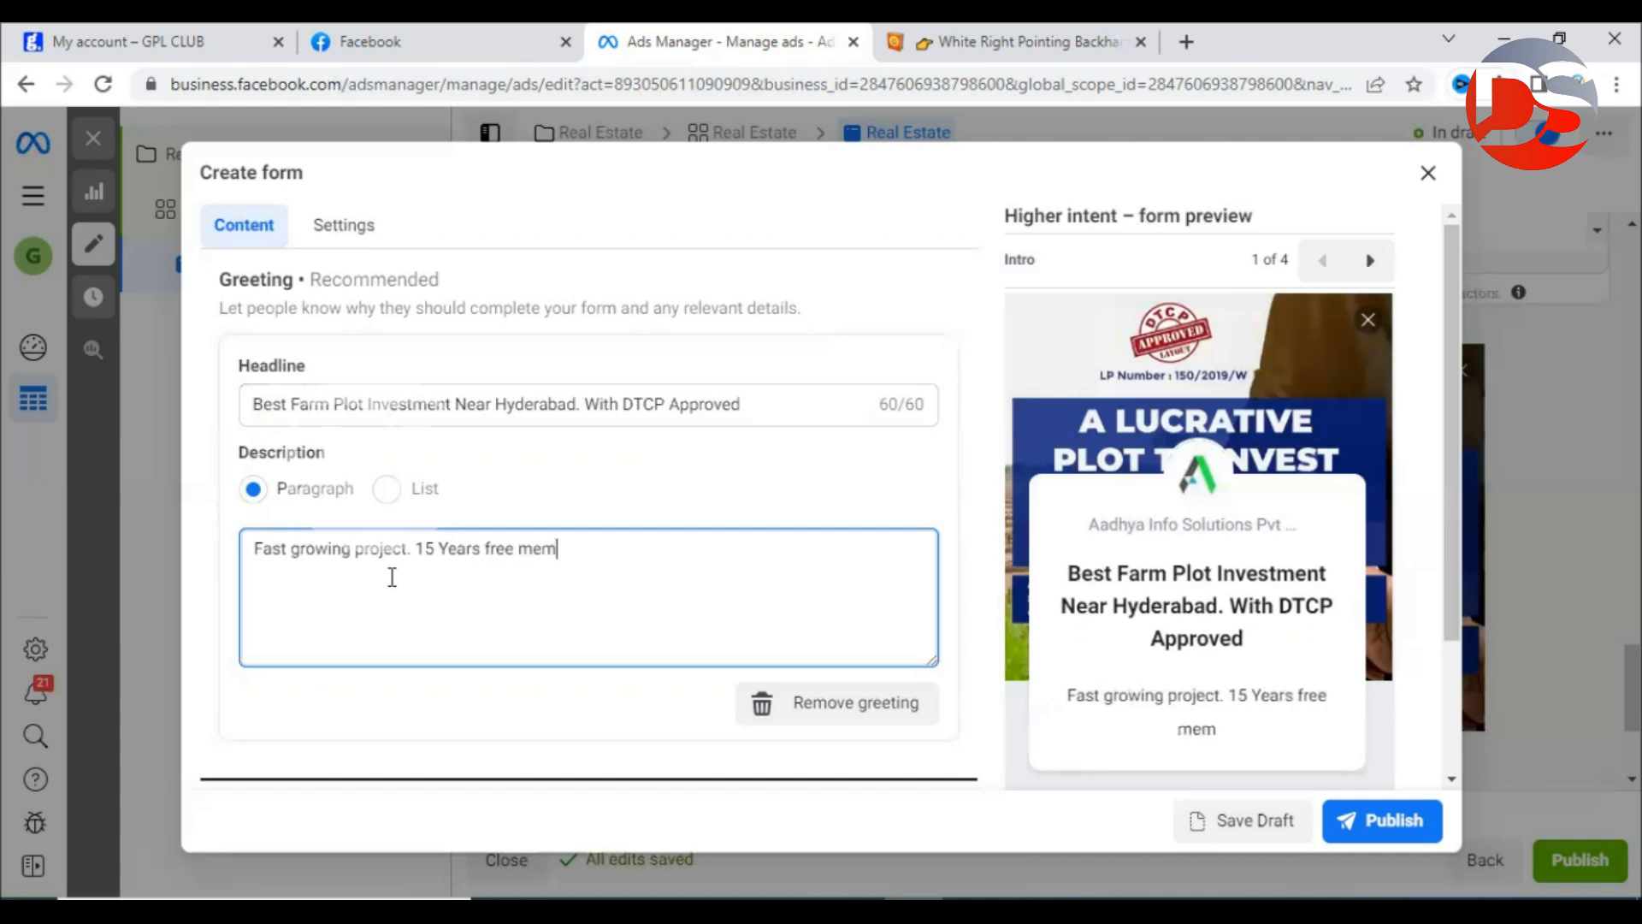
pyautogui.write('bership for')
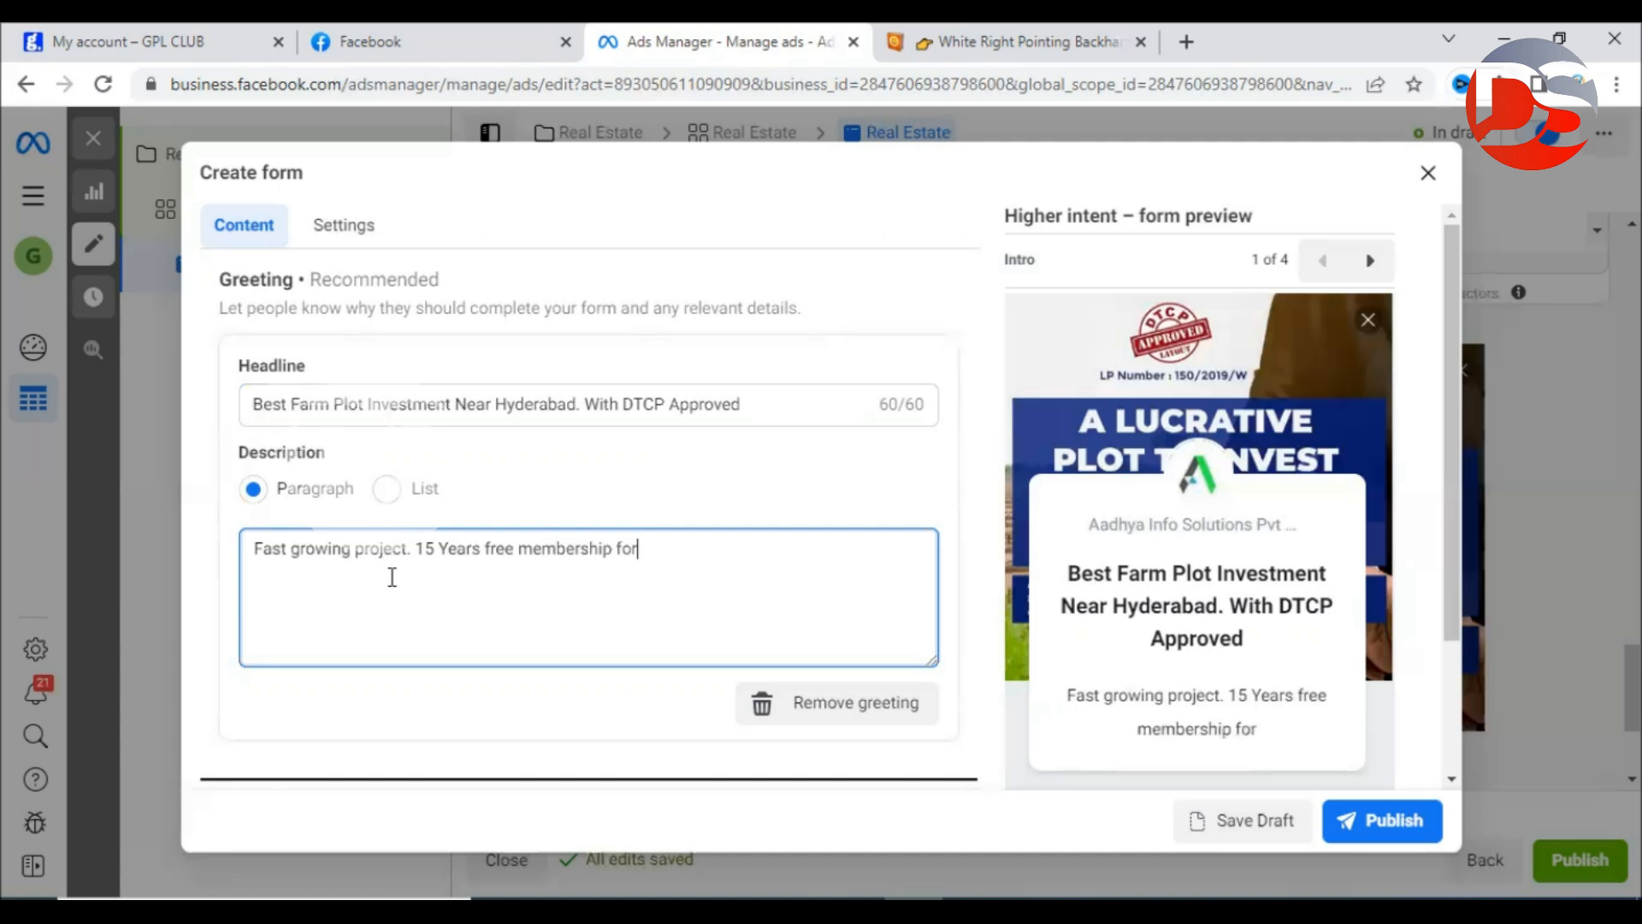
pyautogui.click(520, 546)
pyautogui.write('club')
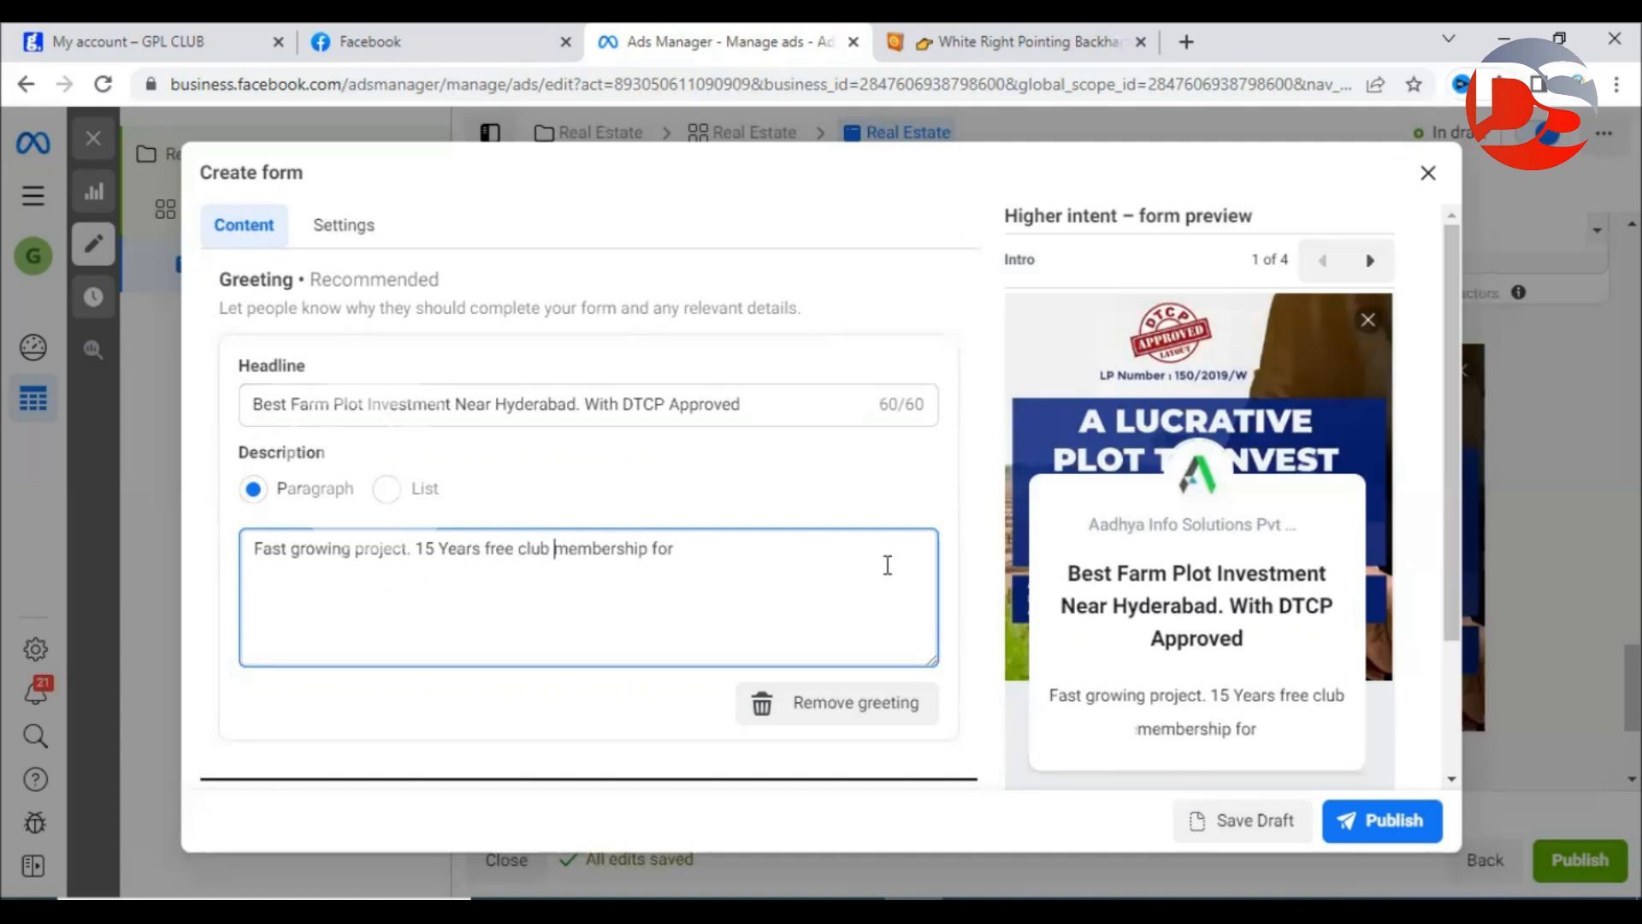
pyautogui.press('End')
pyautogui.write('evey pl')
pyautogui.press('BackSpace')
pyautogui.press('BackSpace')
pyautogui.press('BackSpace')
pyautogui.press('BackSpace')
pyautogui.write('ry plot ow')
pyautogui.write('ner.')
pyautogui.write(' Exa')
pyautogui.write('tra san')
pyautogui.write('dalwood inco')
pyautogui.write('me ')
pyautogui.write('after')
pyautogui.write(' 15 years')
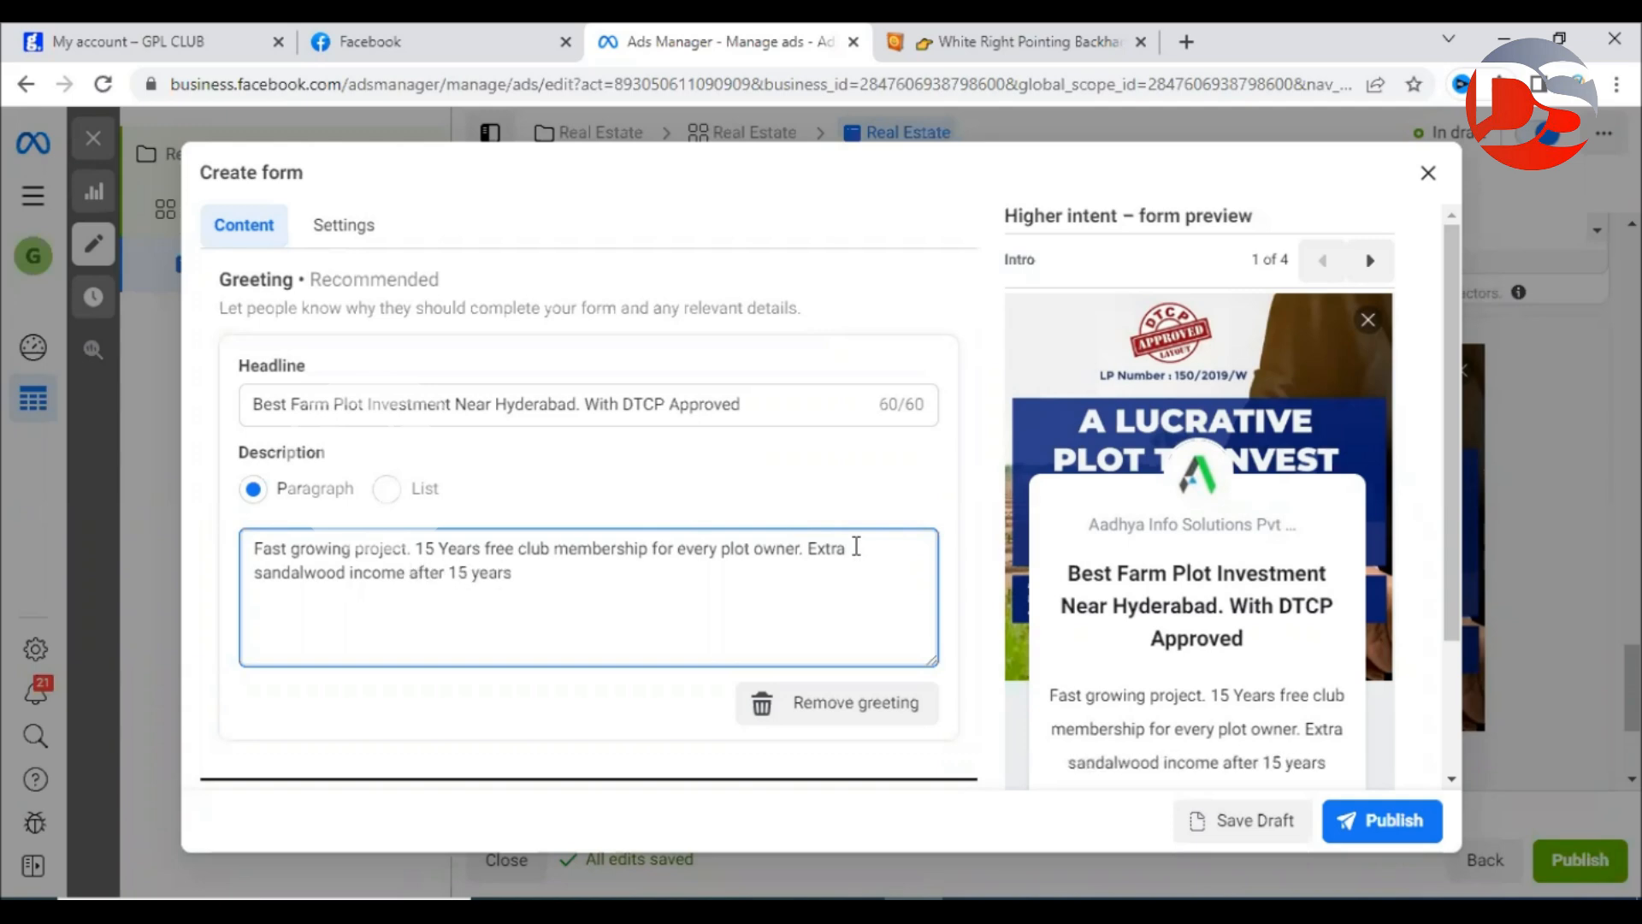
pyautogui.write('.')
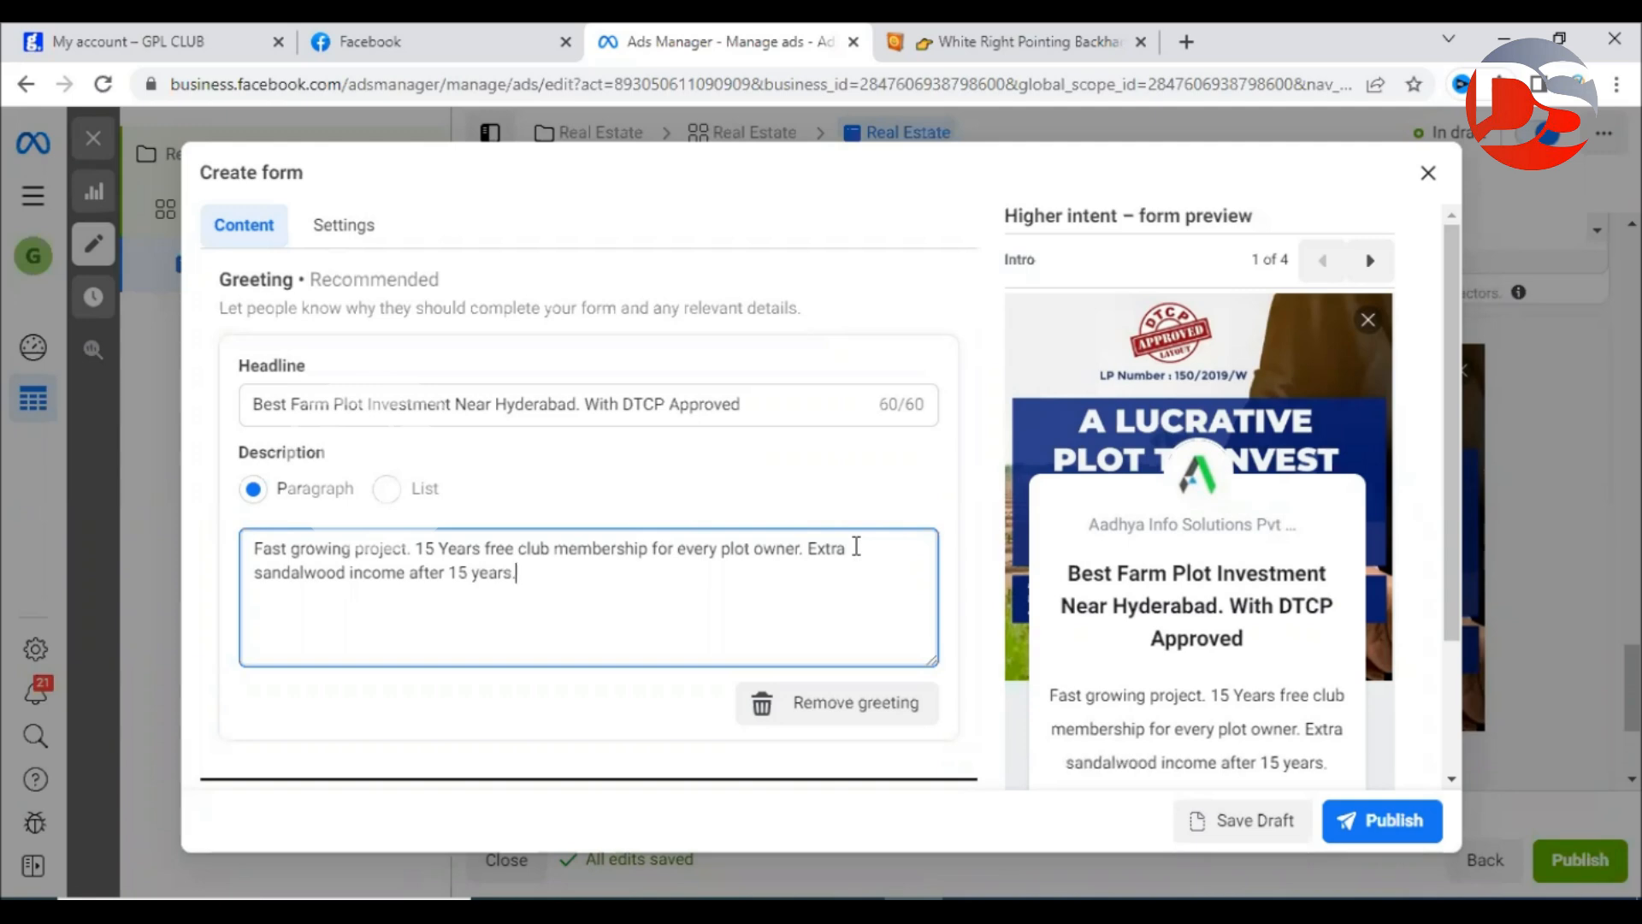
pyautogui.press('BackSpace')
pyautogui.press('BackSpace')
pyautogui.press('BackSpace')
pyautogui.press('BackSpace')
pyautogui.press('BackSpace')
pyautogui.press('BackSpace')
pyautogui.press('BackSpace')
pyautogui.press('BackSpace')
pyautogui.press('BackSpace')
pyautogui.press('BackSpace')
pyautogui.press('BackSpace')
pyautogui.press('BackSpace')
pyautogui.press('BackSpace')
pyautogui.press('BackSpace')
pyautogui.press('BackSpace')
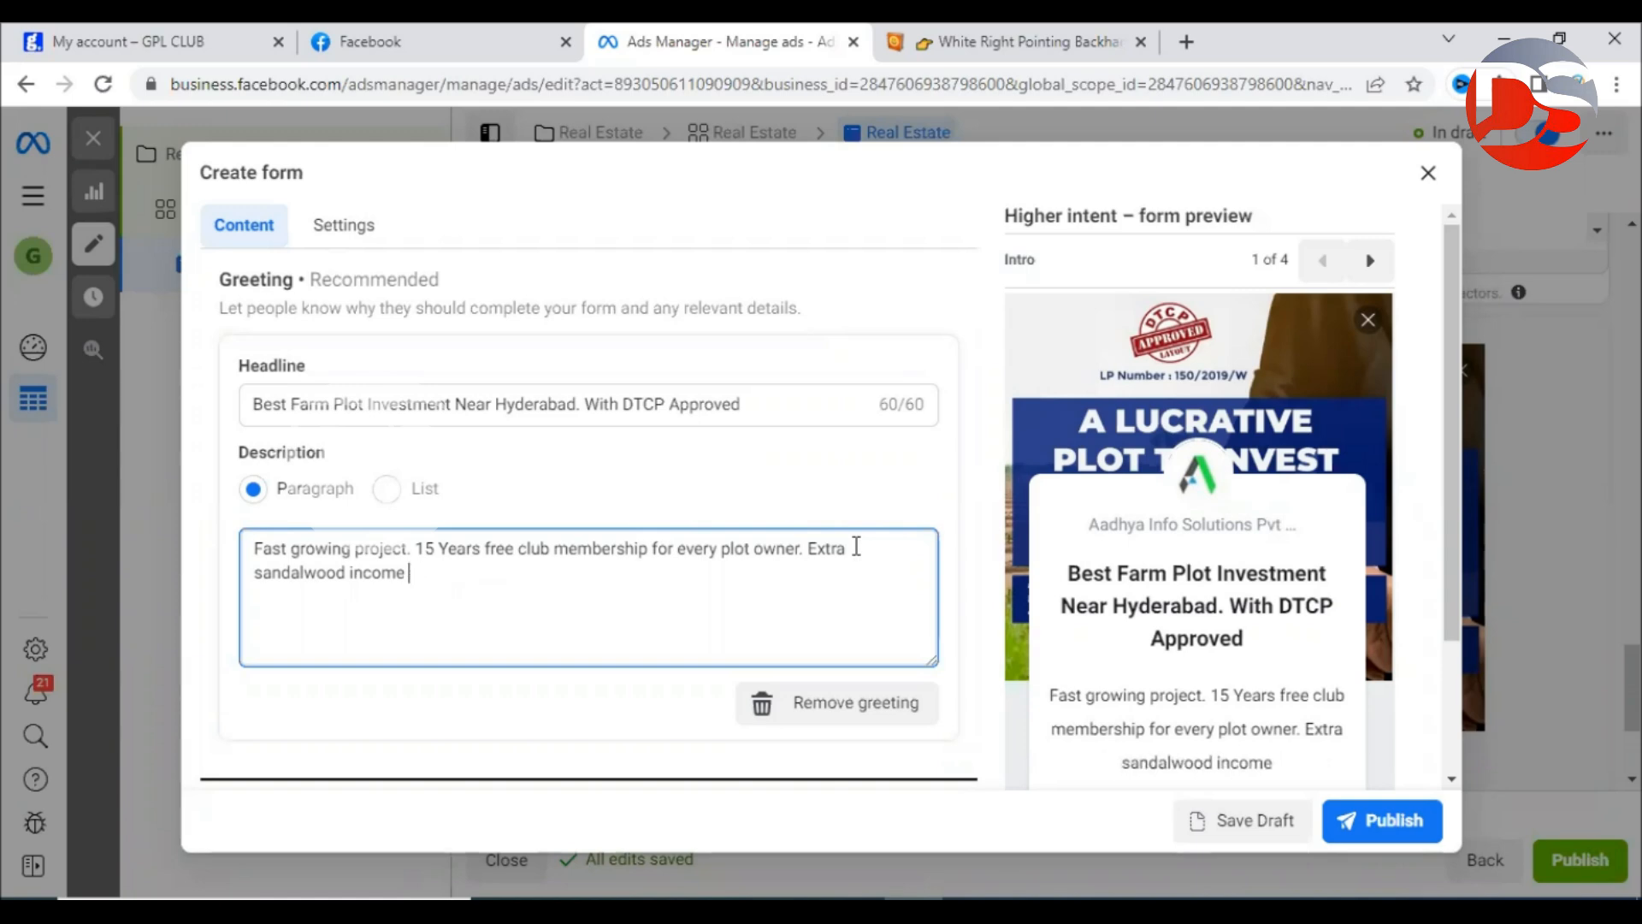
pyautogui.write('.')
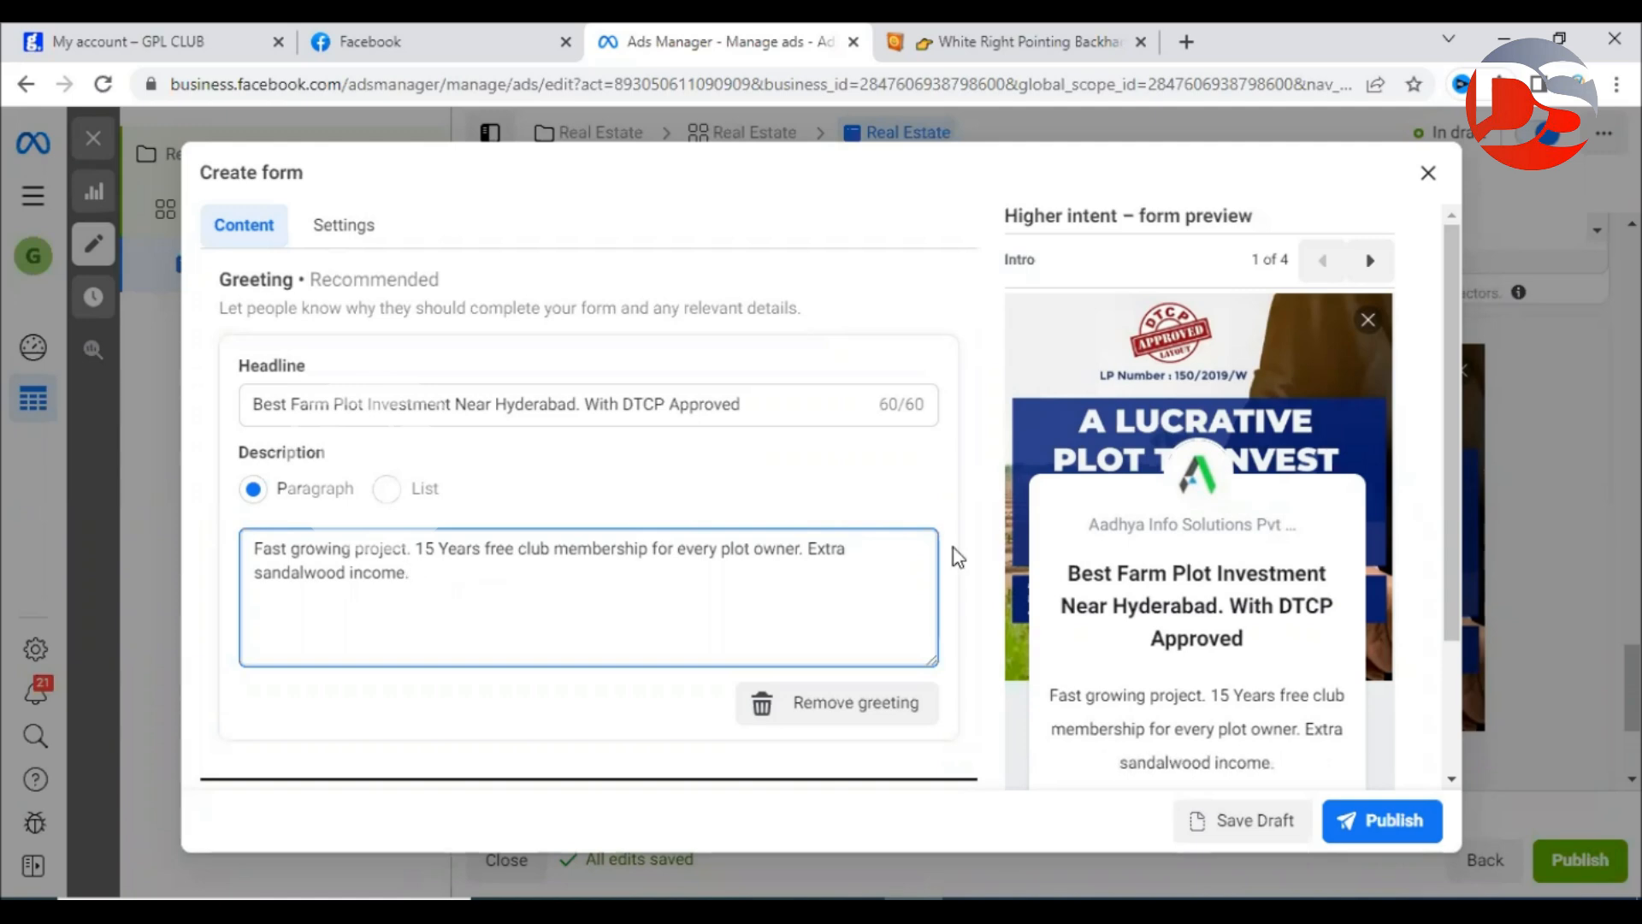
pyautogui.scroll(-2, 1271, 608)
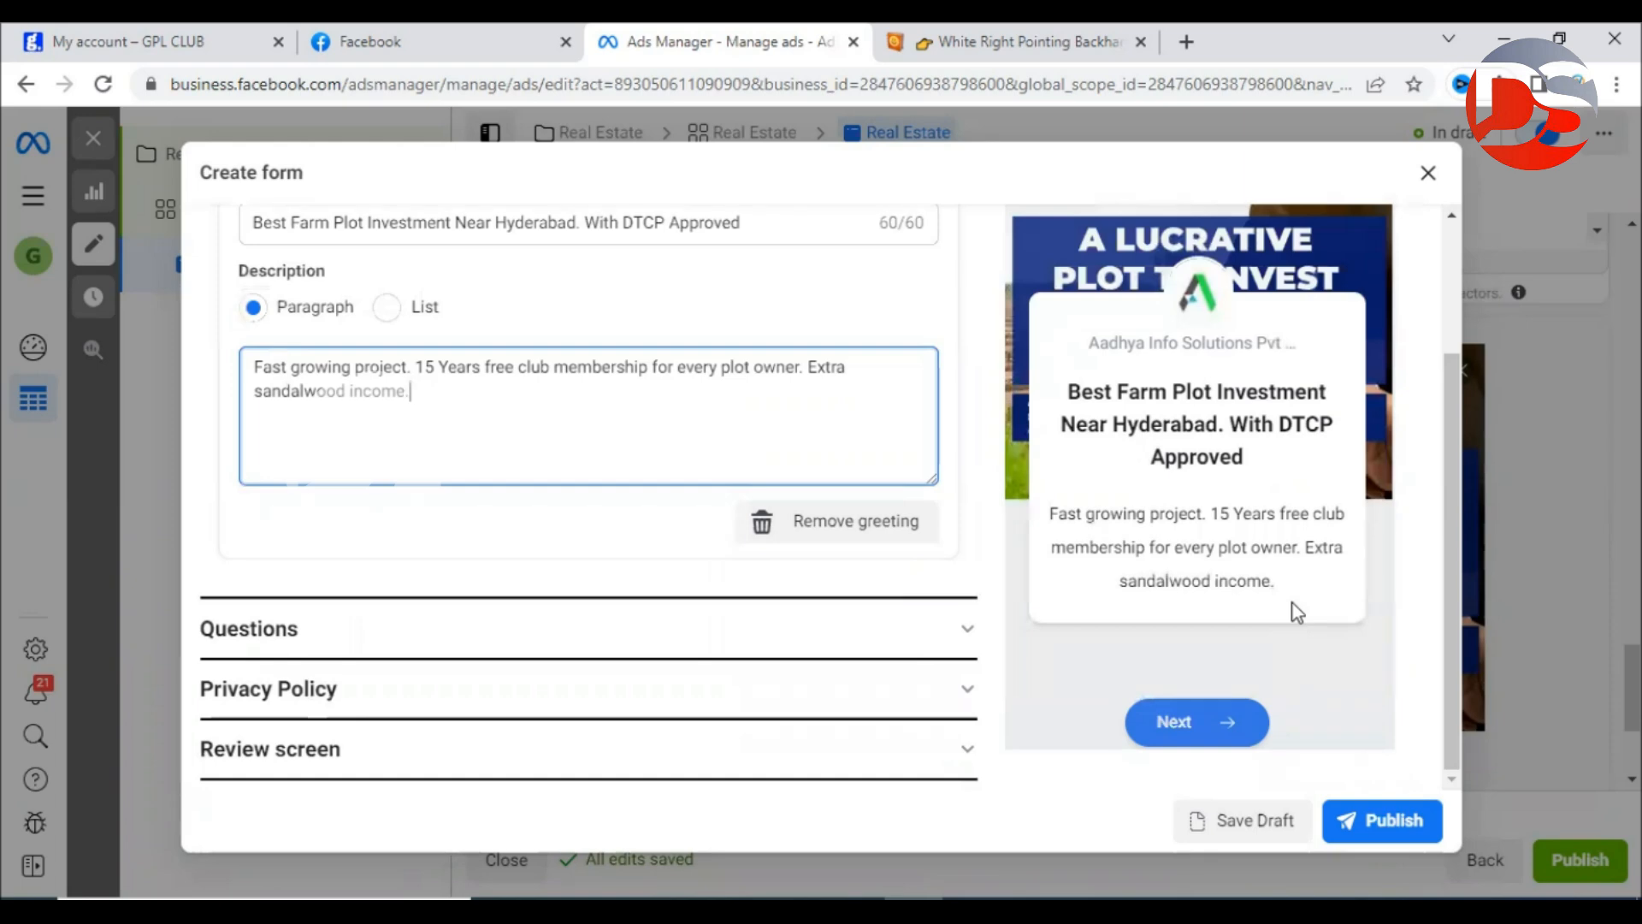
# Expand the form's Questions section and locate the Prefill questions heading.
pyautogui.scroll(2, 1290, 656)
pyautogui.scroll(-2, 1290, 642)
pyautogui.click(846, 648)
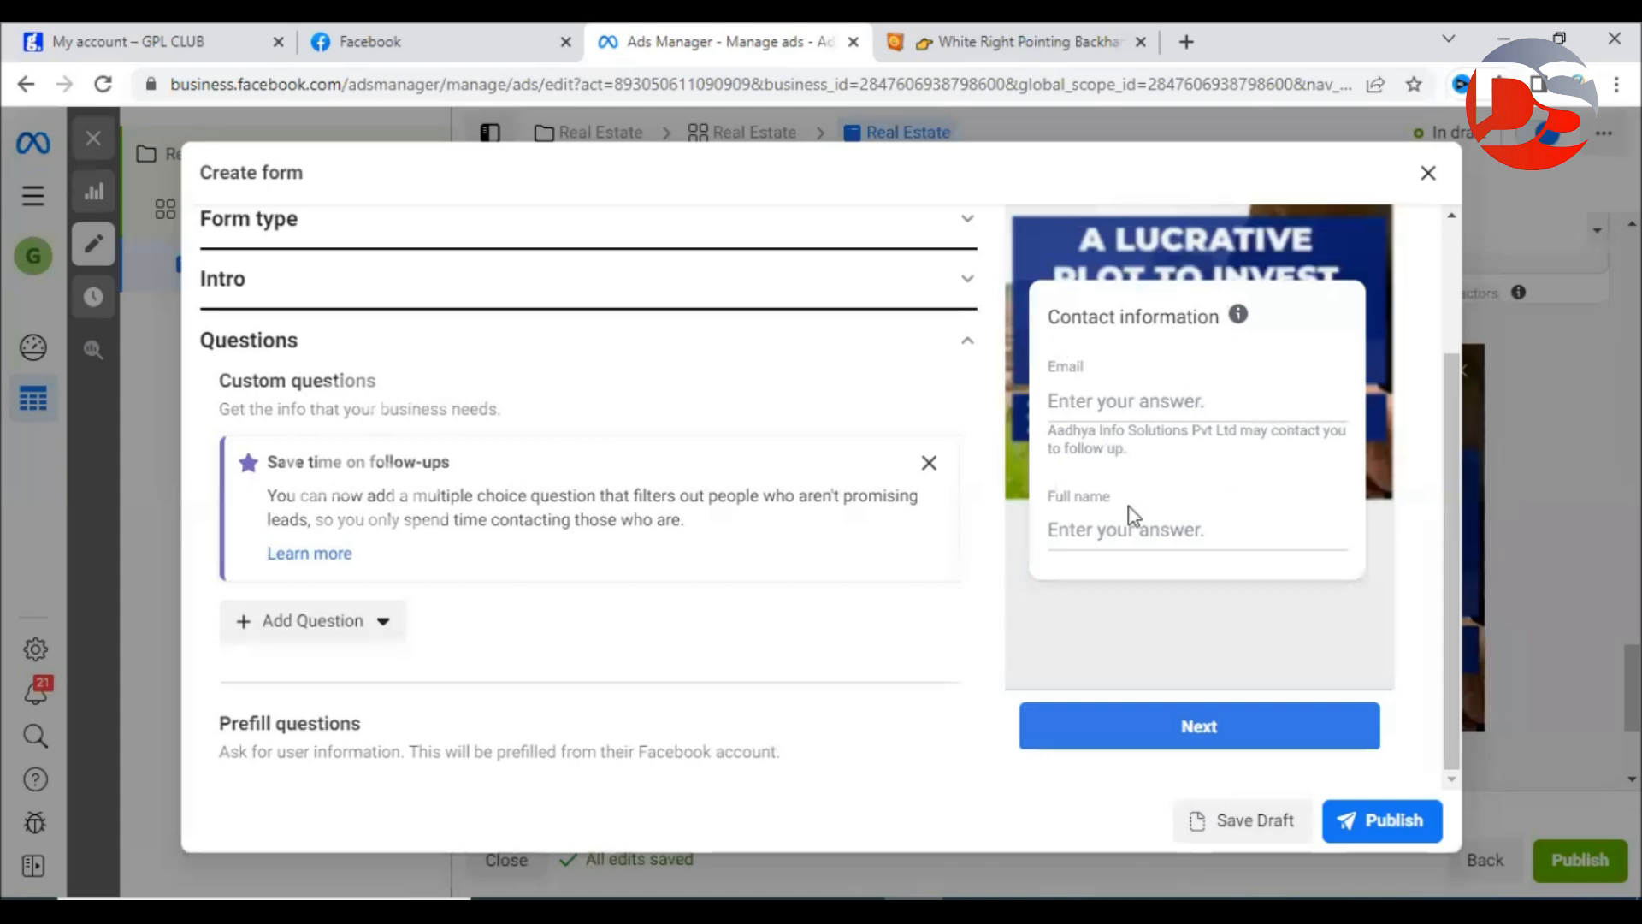
pyautogui.scroll(-4, 468, 505)
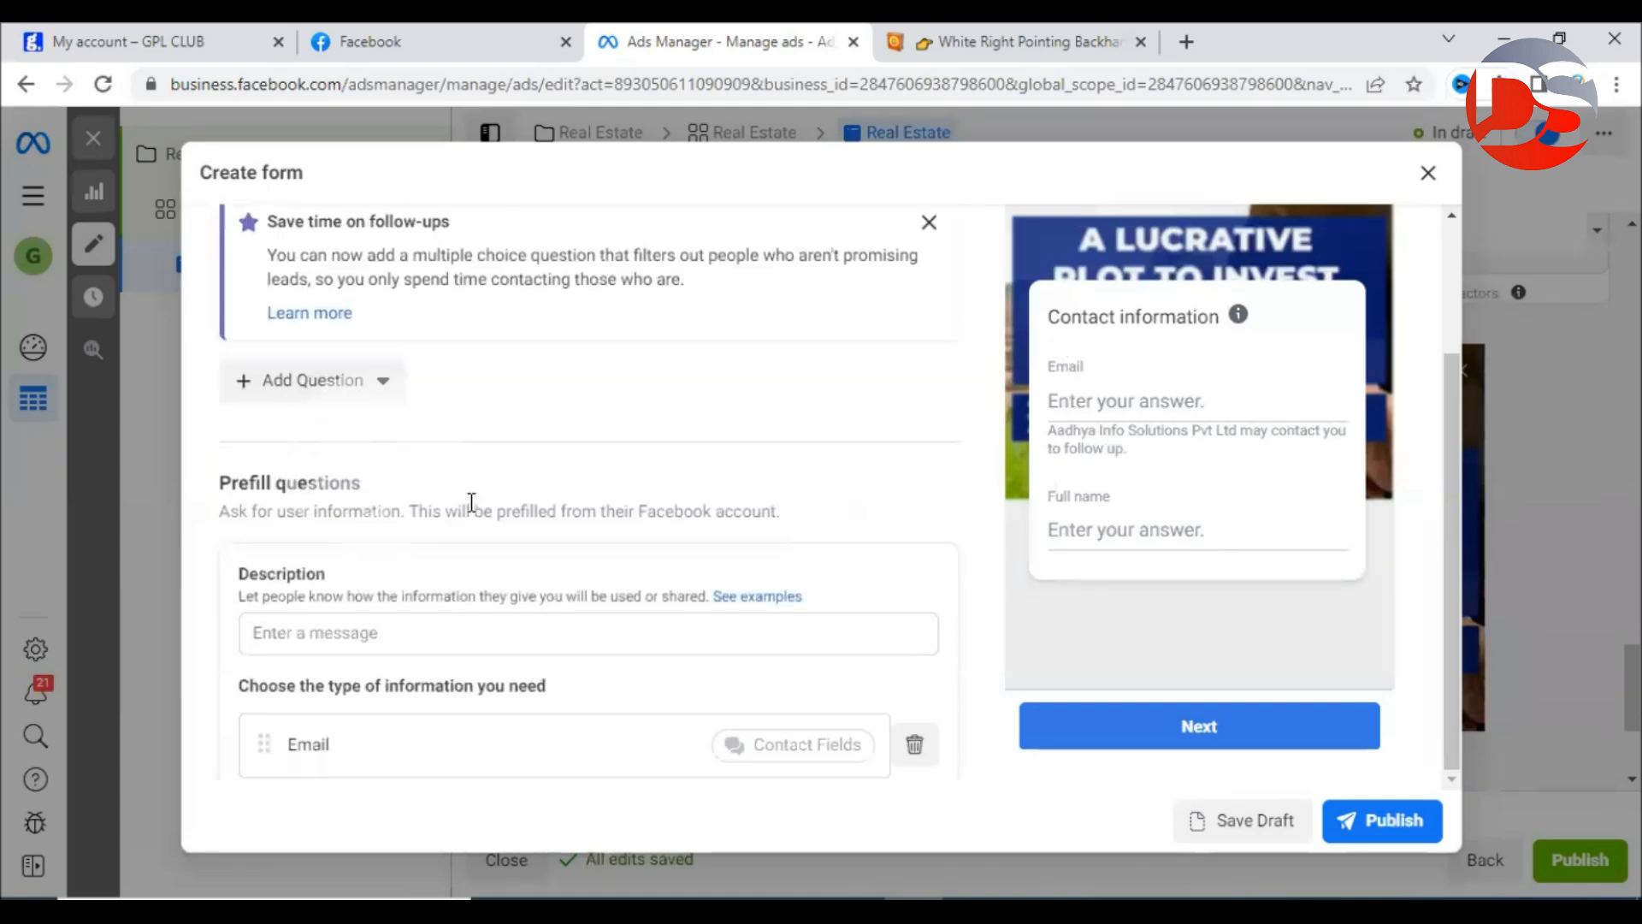
pyautogui.moveTo(205, 366); pyautogui.dragTo(398, 360)
pyautogui.click(405, 376)
pyautogui.scroll(3, 410, 394)
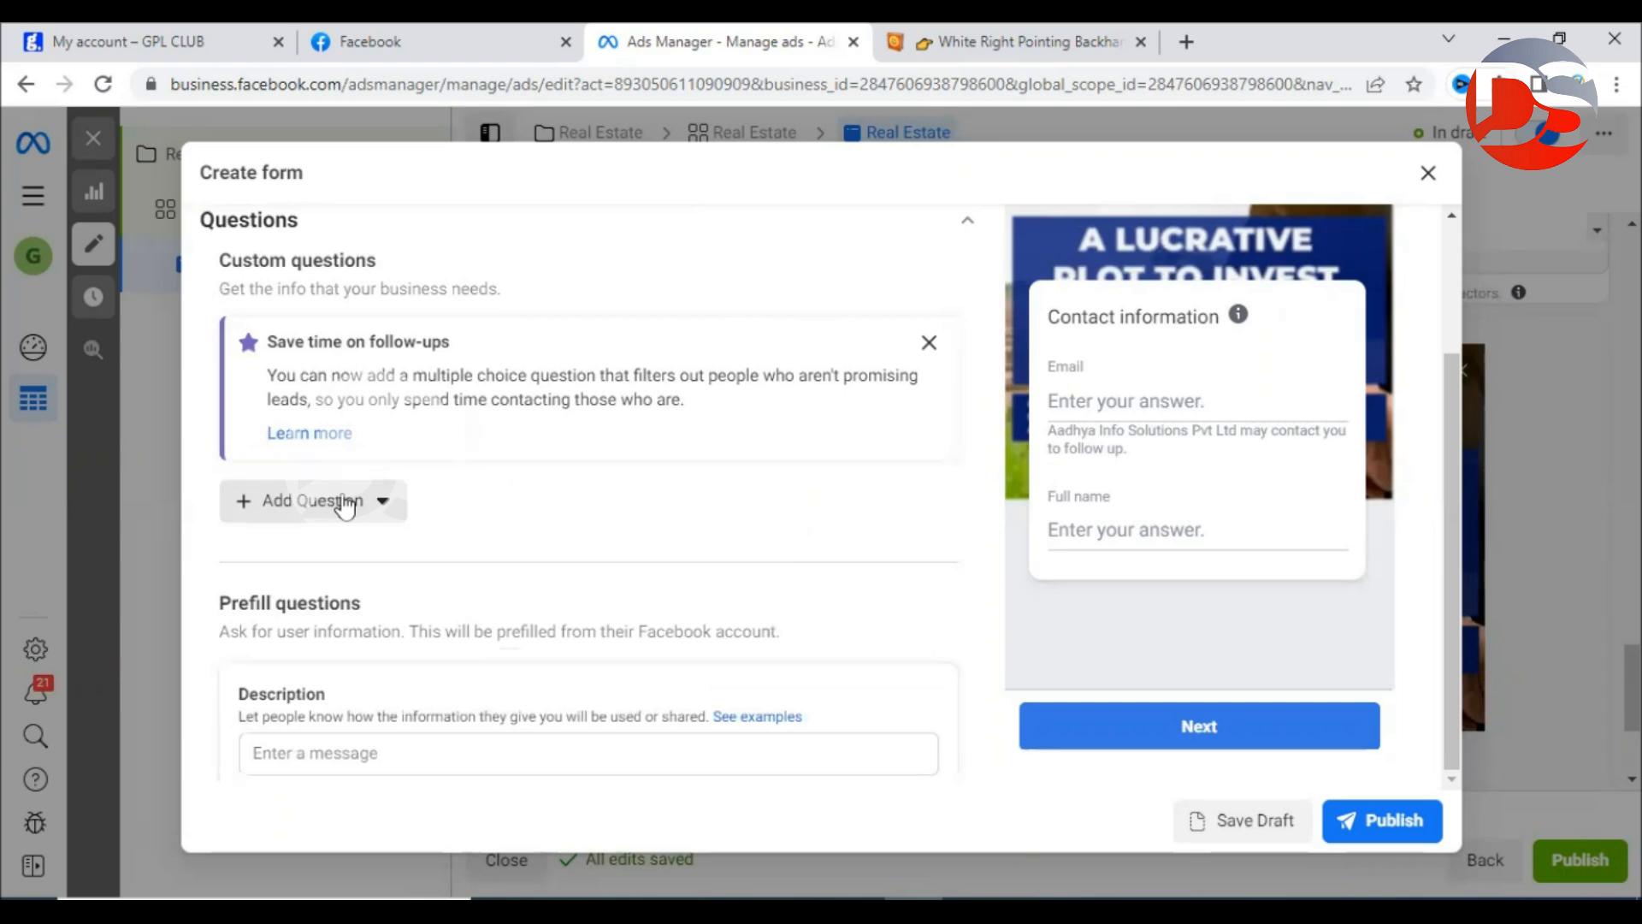
pyautogui.scroll(-4, 342, 503)
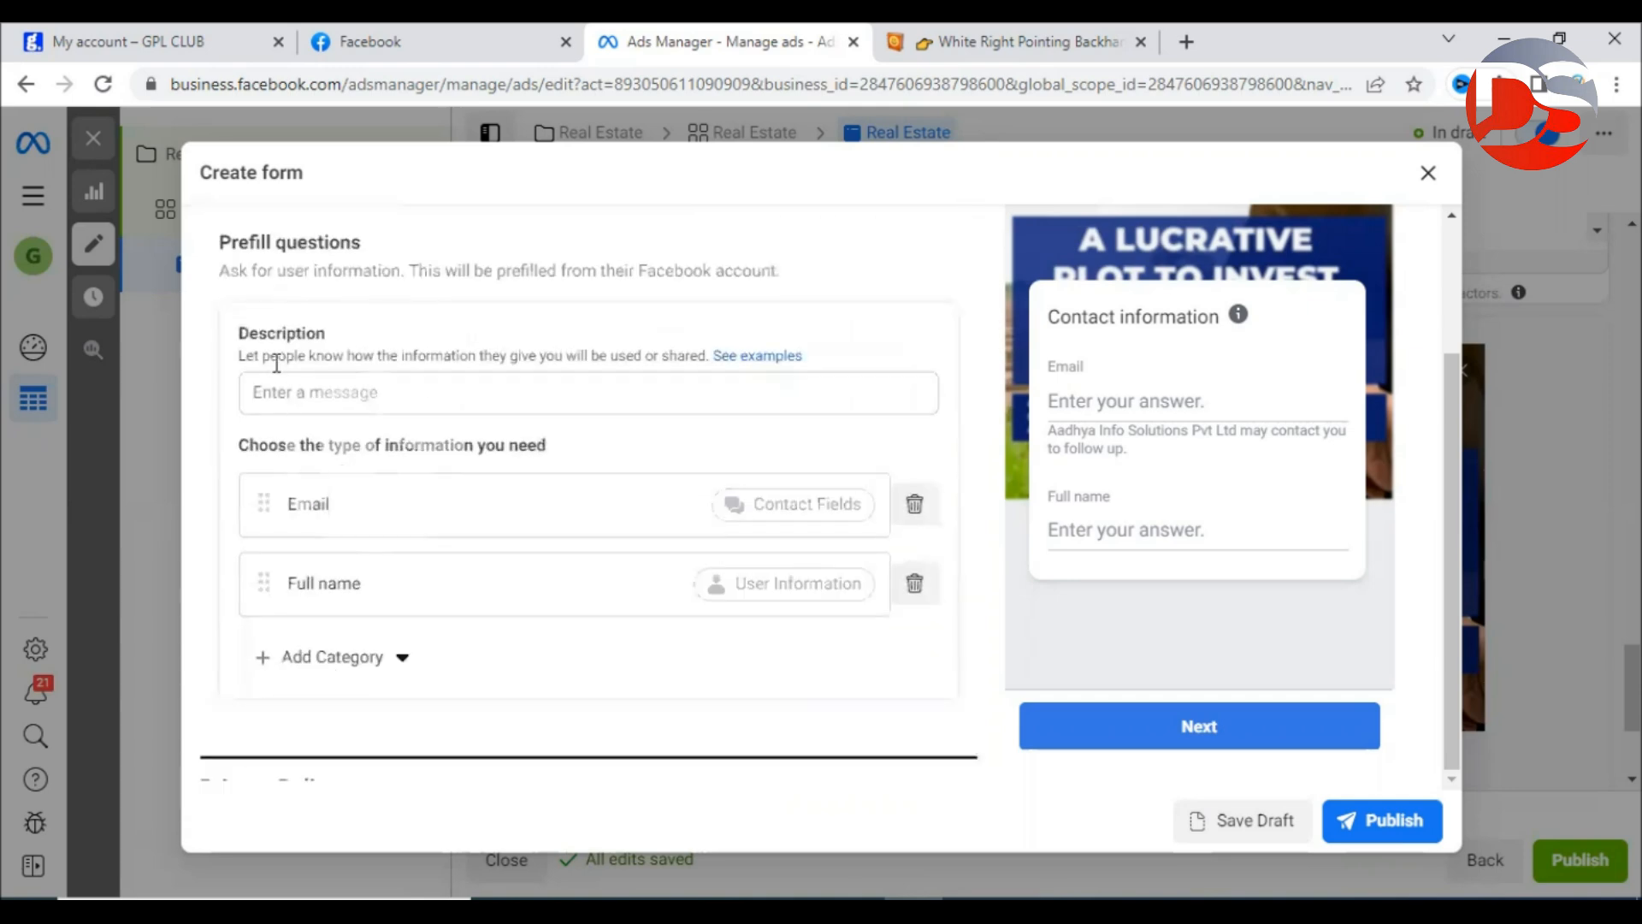
pyautogui.scroll(1, 609, 334)
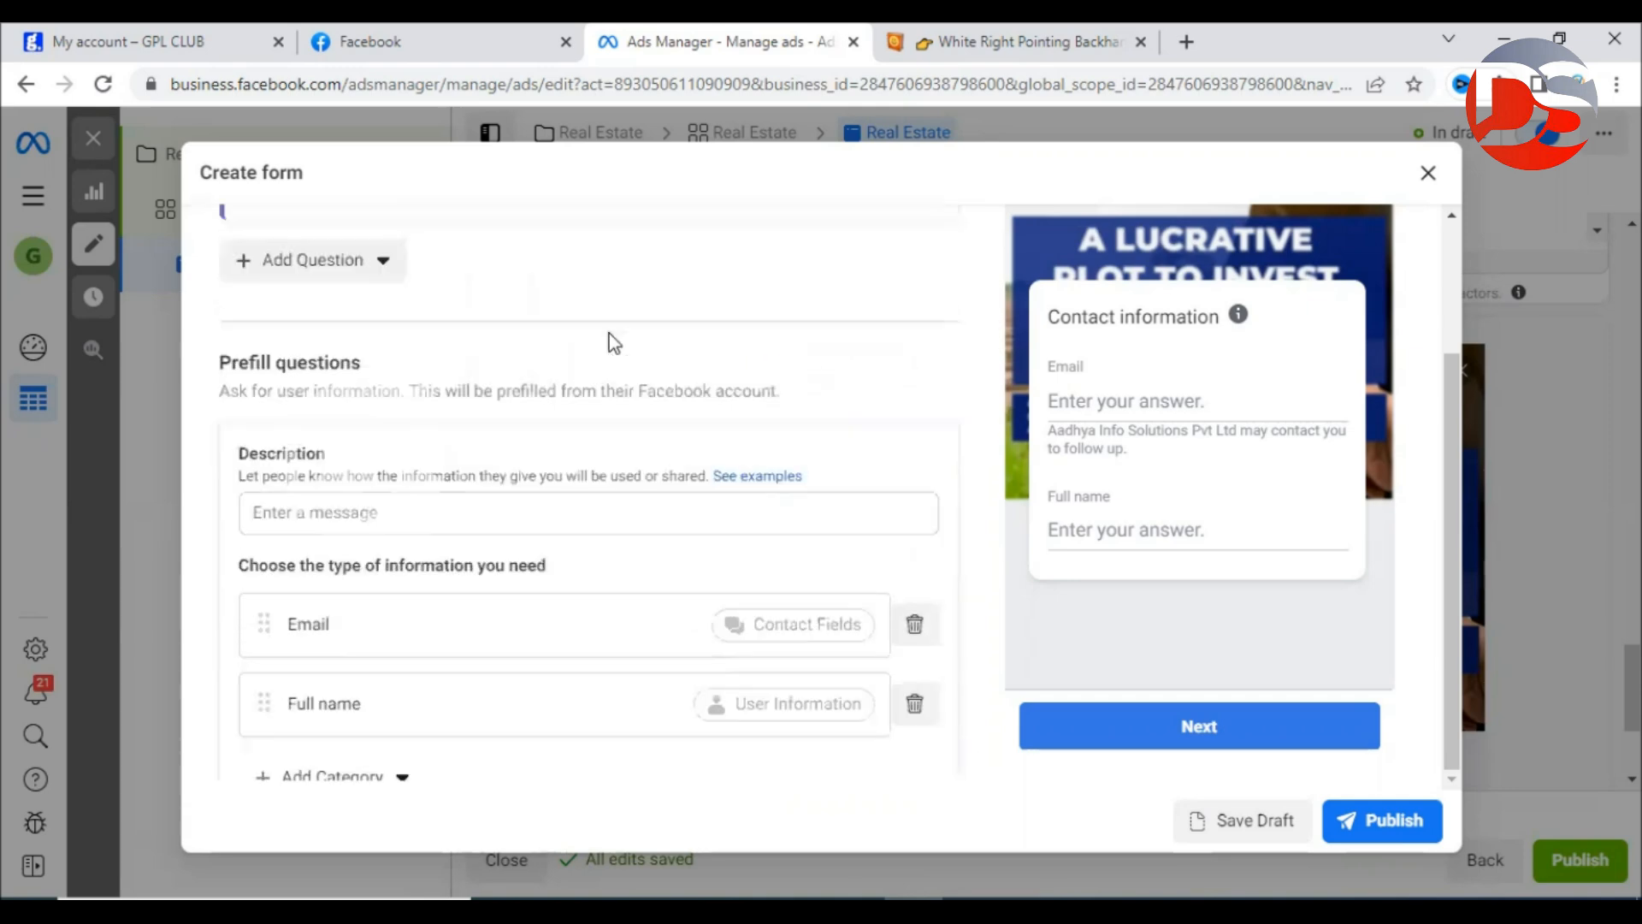
pyautogui.moveTo(221, 362); pyautogui.dragTo(373, 366)
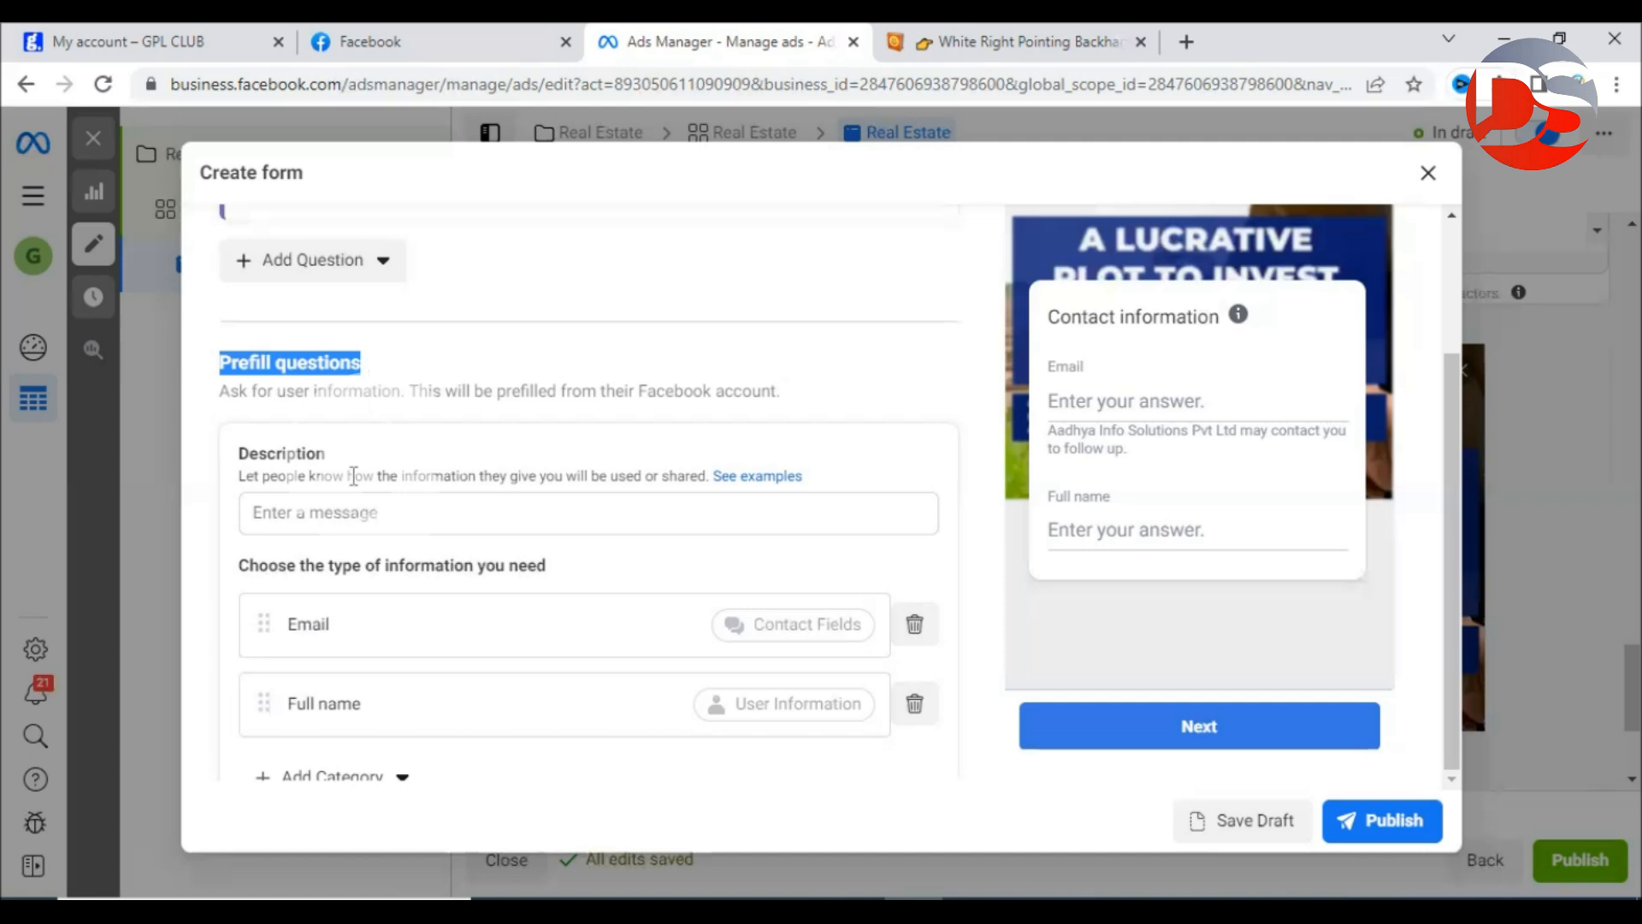
# Enter the prefill description 'We will use this information to give property details.'.
pyautogui.click(339, 517)
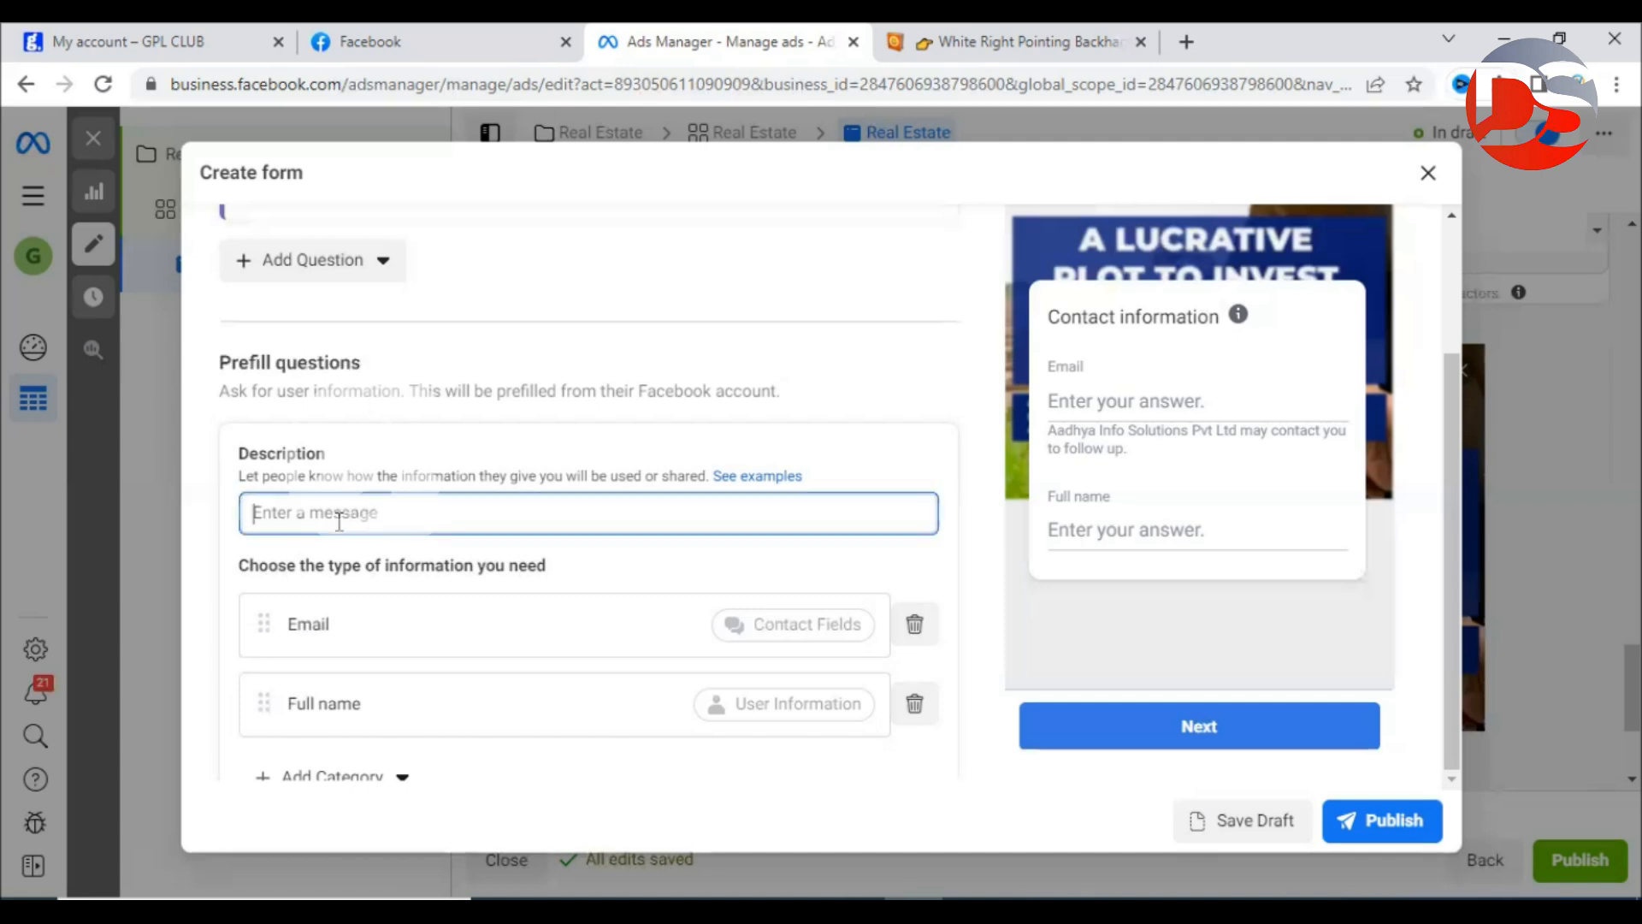
pyautogui.click(242, 476)
pyautogui.moveTo(243, 476); pyautogui.dragTo(708, 474)
pyautogui.click(575, 508)
pyautogui.write('We w')
pyautogui.write('ill use thi')
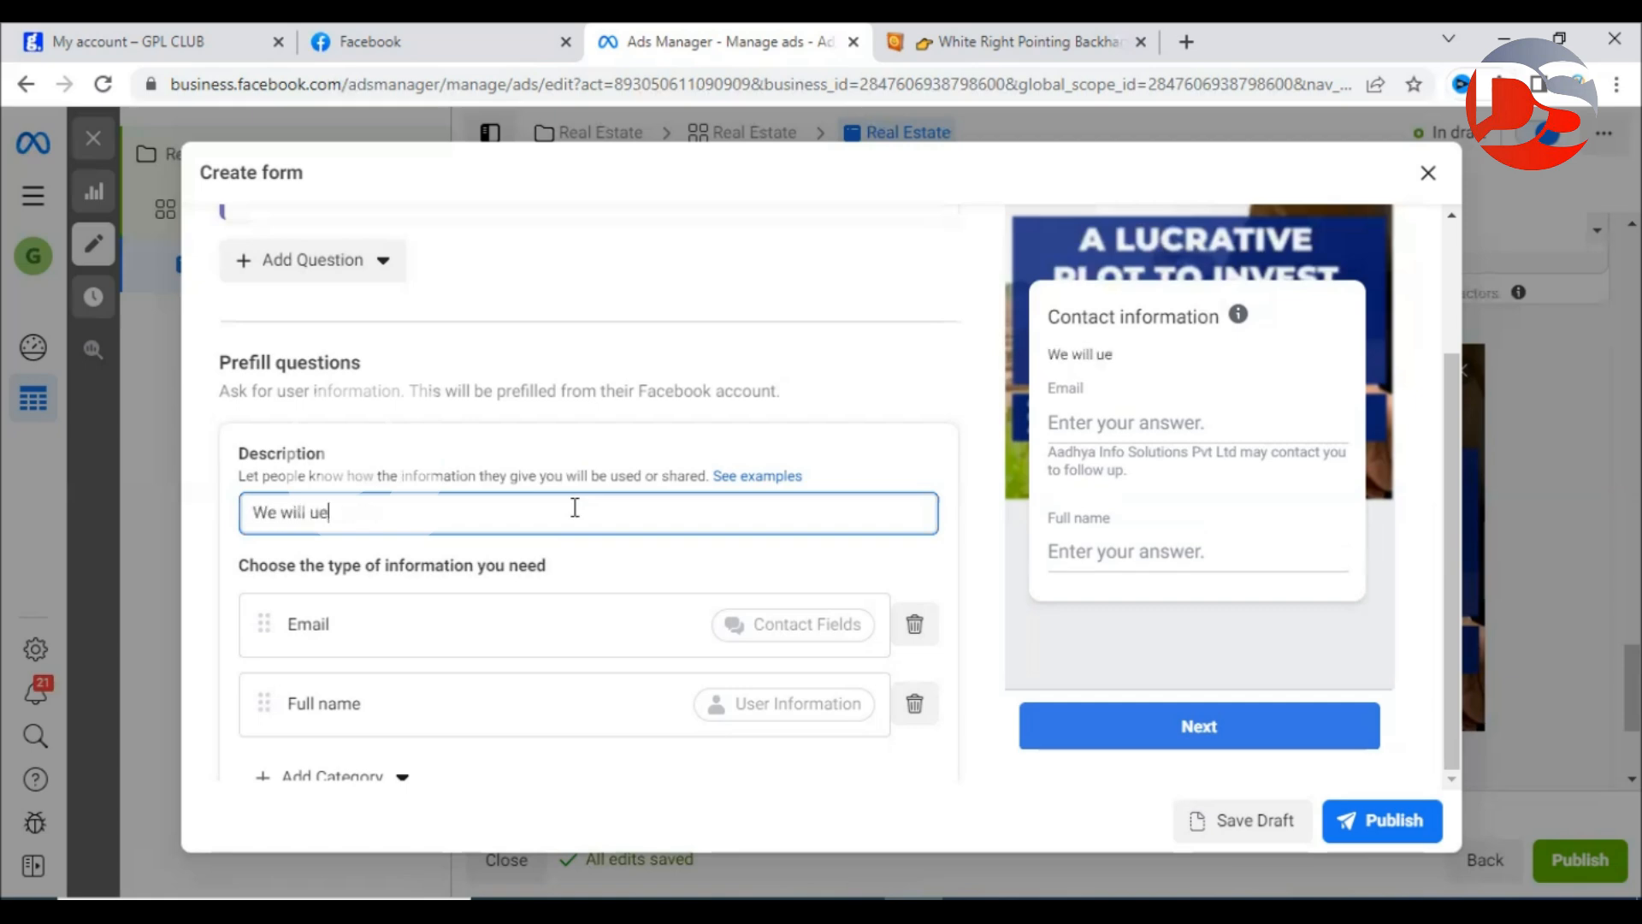
pyautogui.write('s informati')
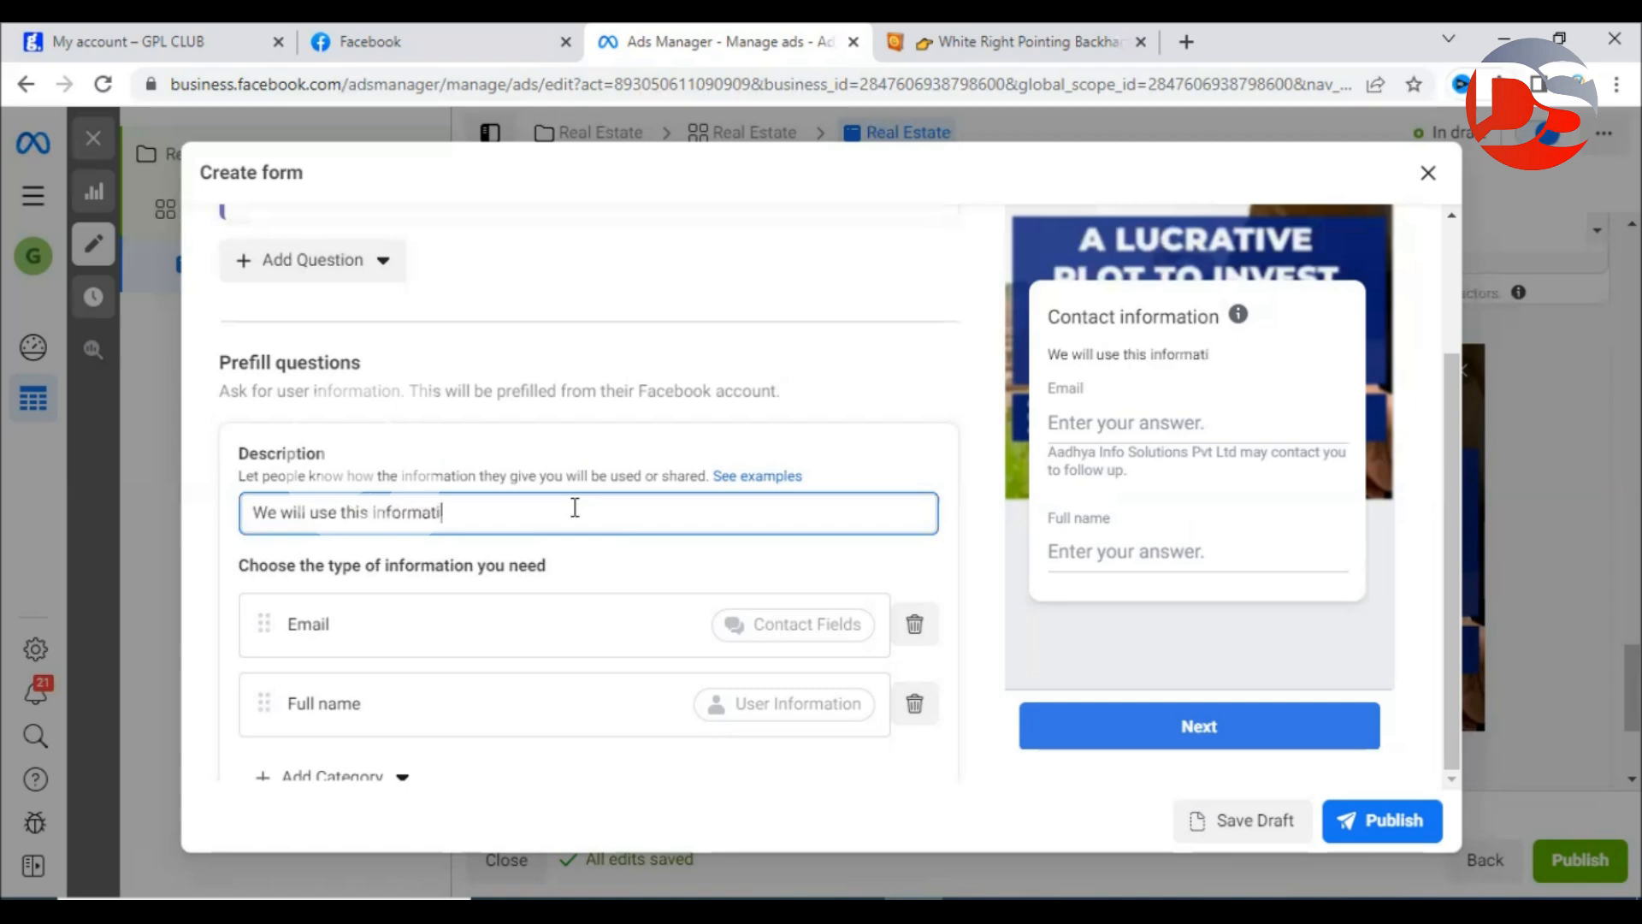
pyautogui.write('on to give ')
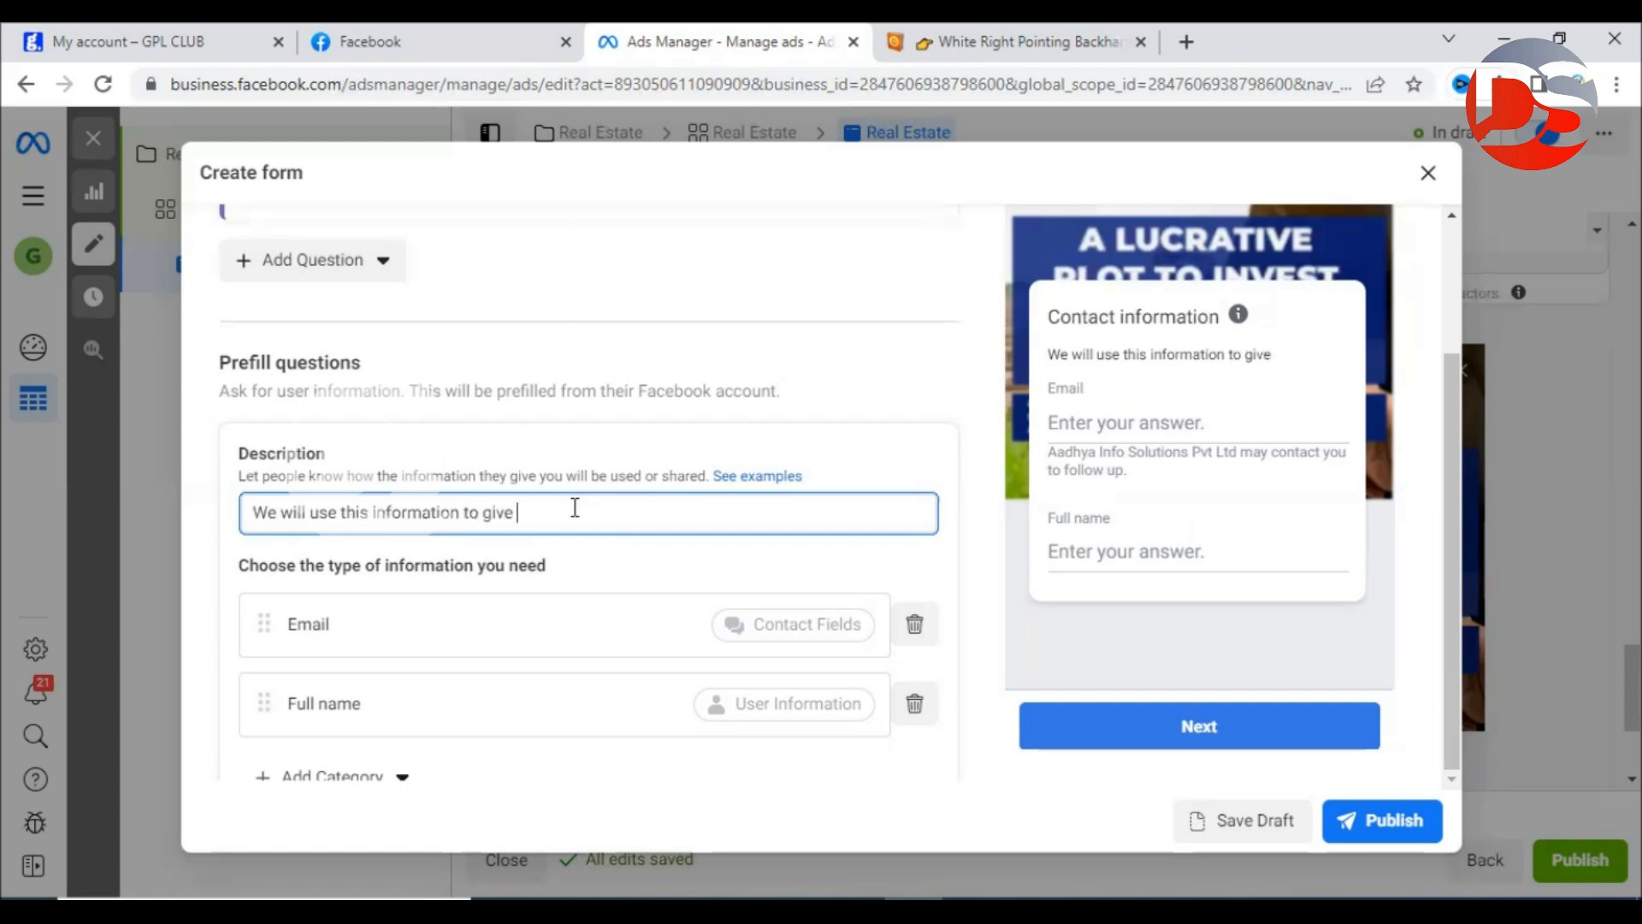
pyautogui.write('property details.')
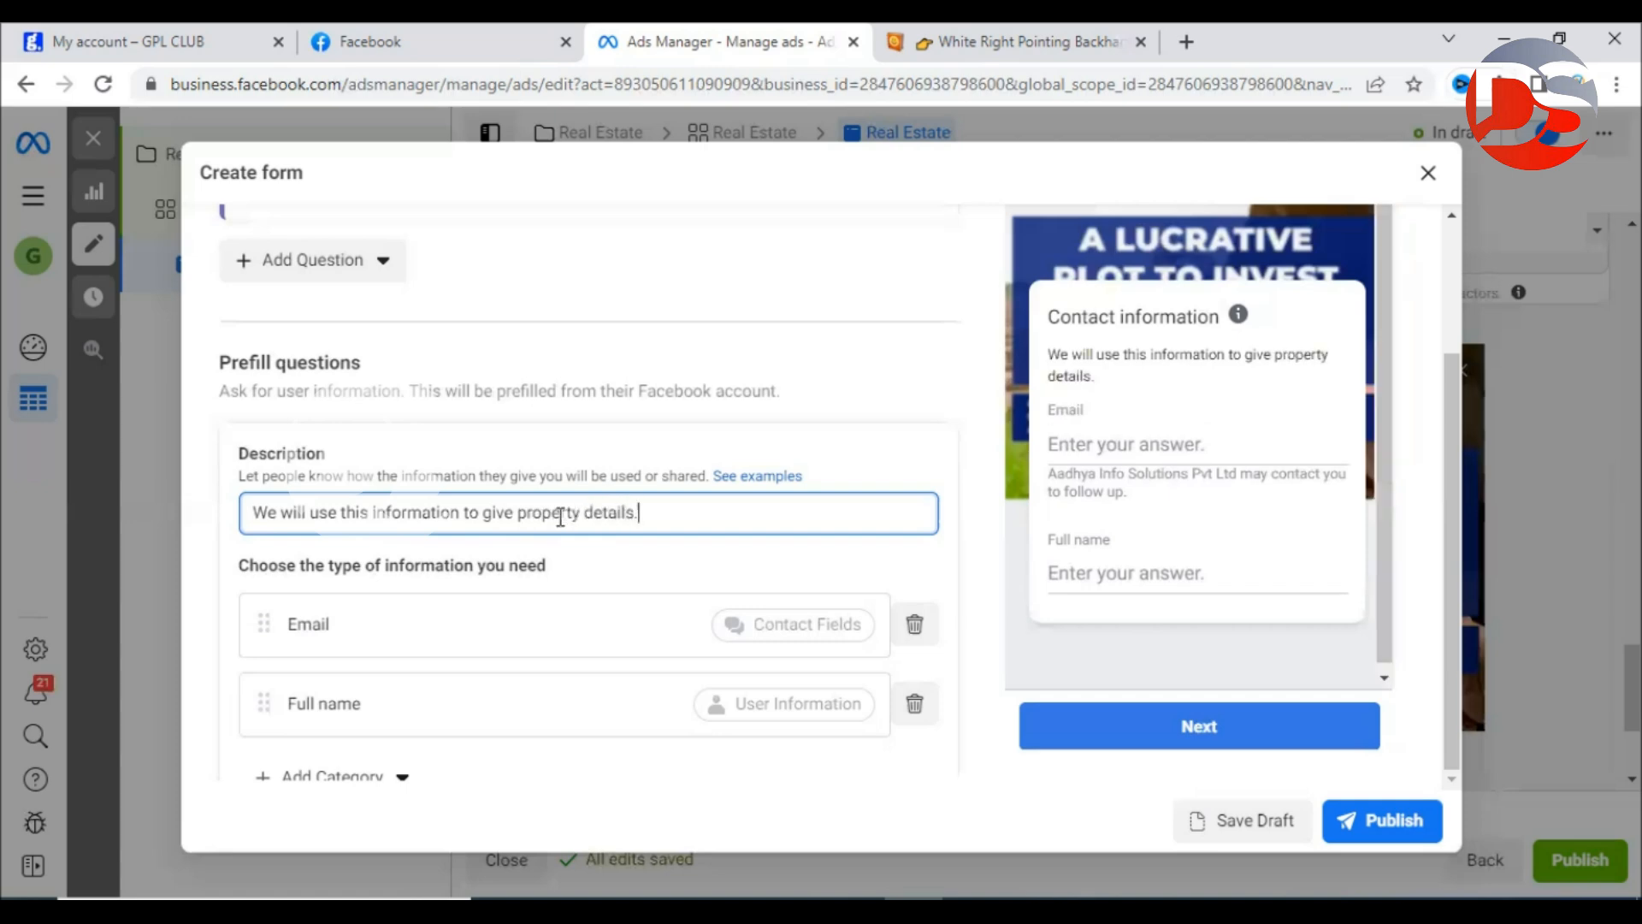
# Add a Phone number question from Contact fields after the Email and Full name questions.
pyautogui.moveTo(1050, 353); pyautogui.dragTo(1146, 376)
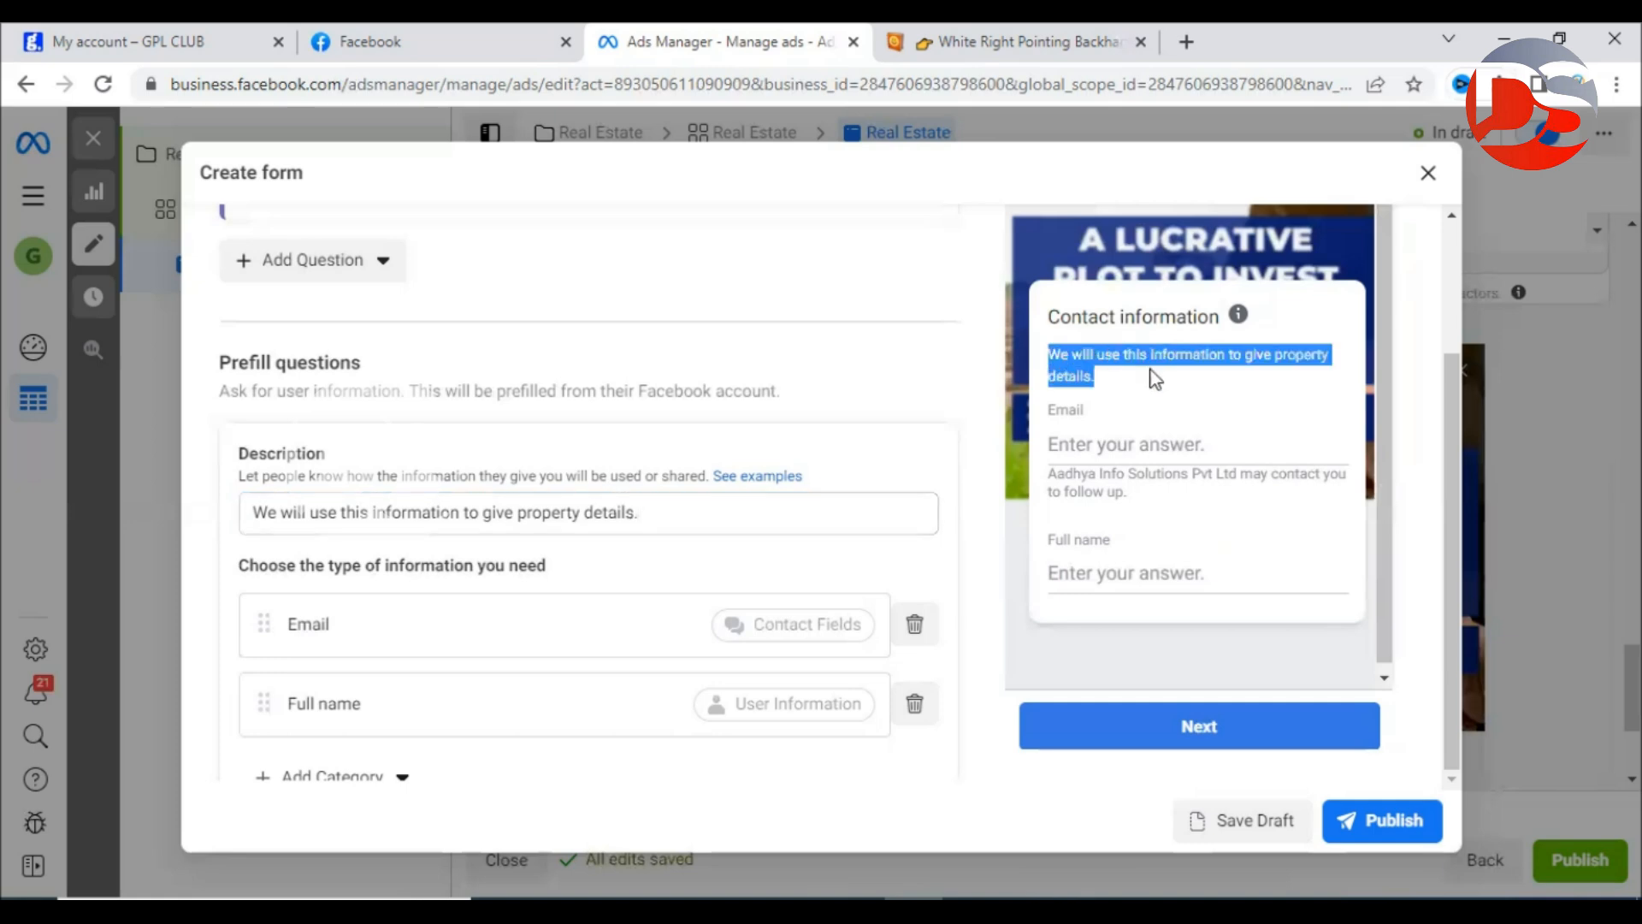
pyautogui.click(1155, 379)
pyautogui.scroll(-3, 470, 581)
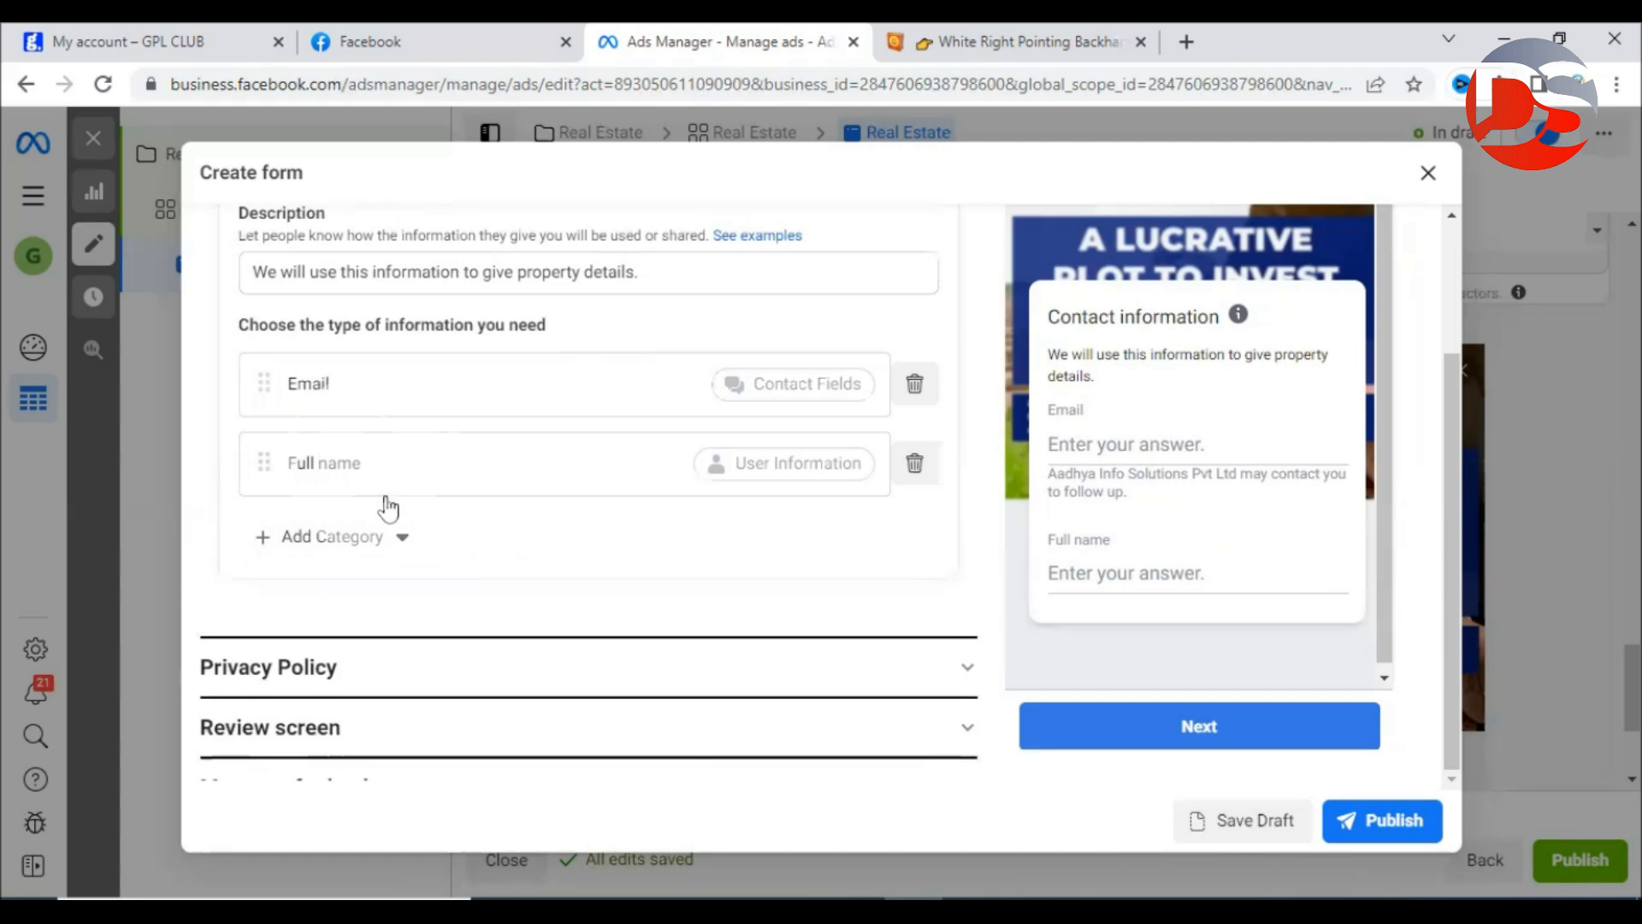
pyautogui.click(391, 538)
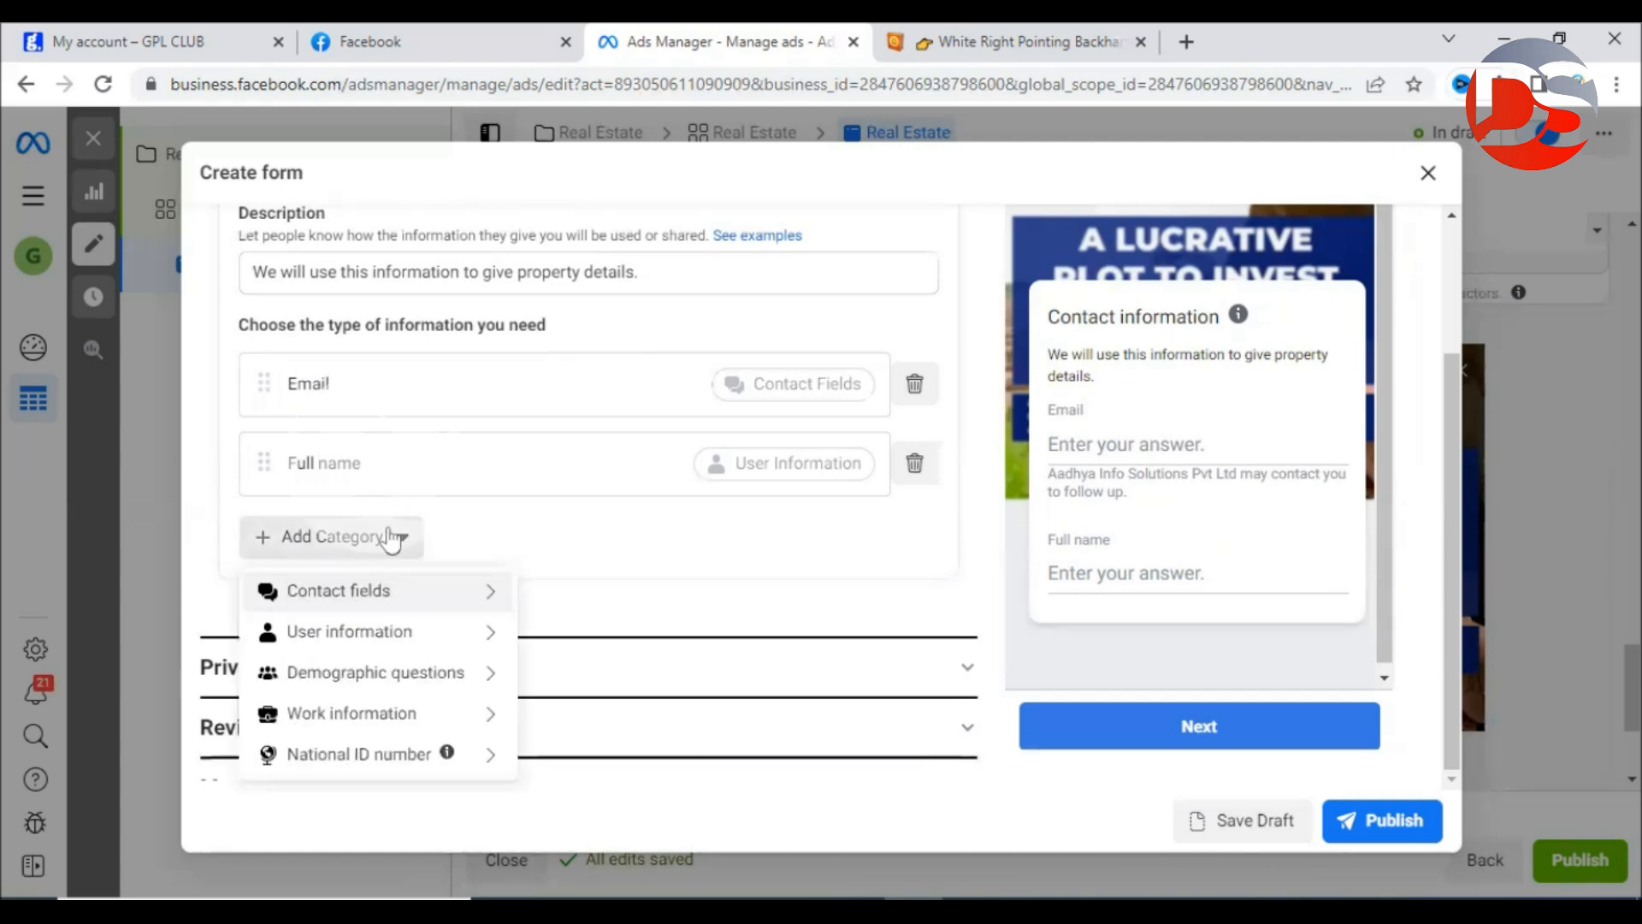
pyautogui.moveTo(384, 603)
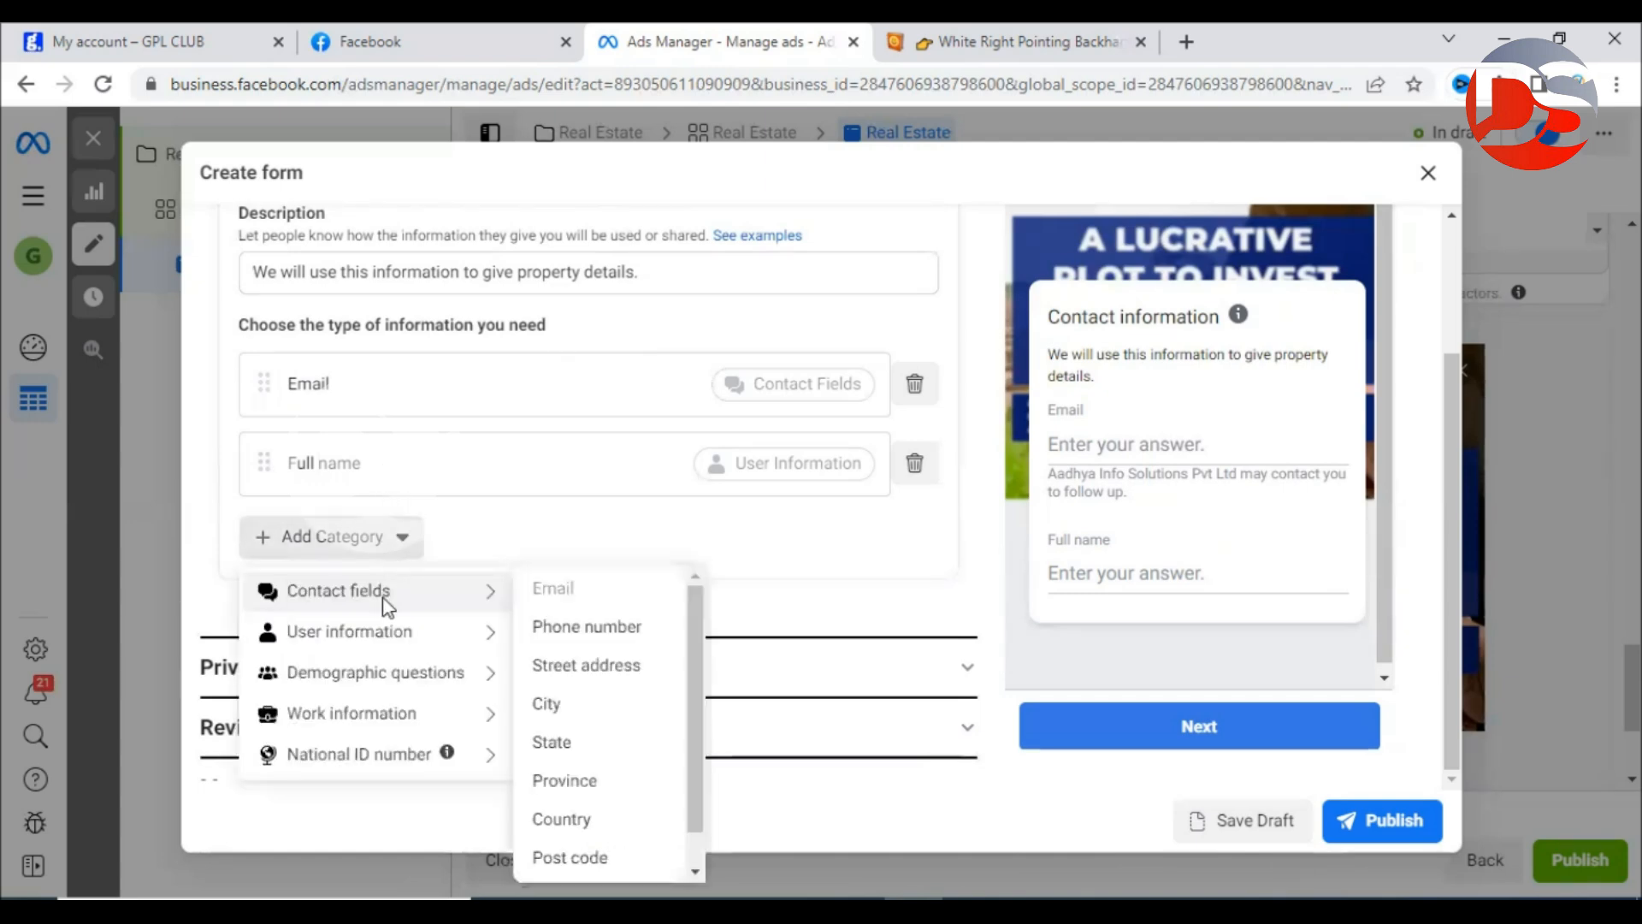
pyautogui.click(581, 629)
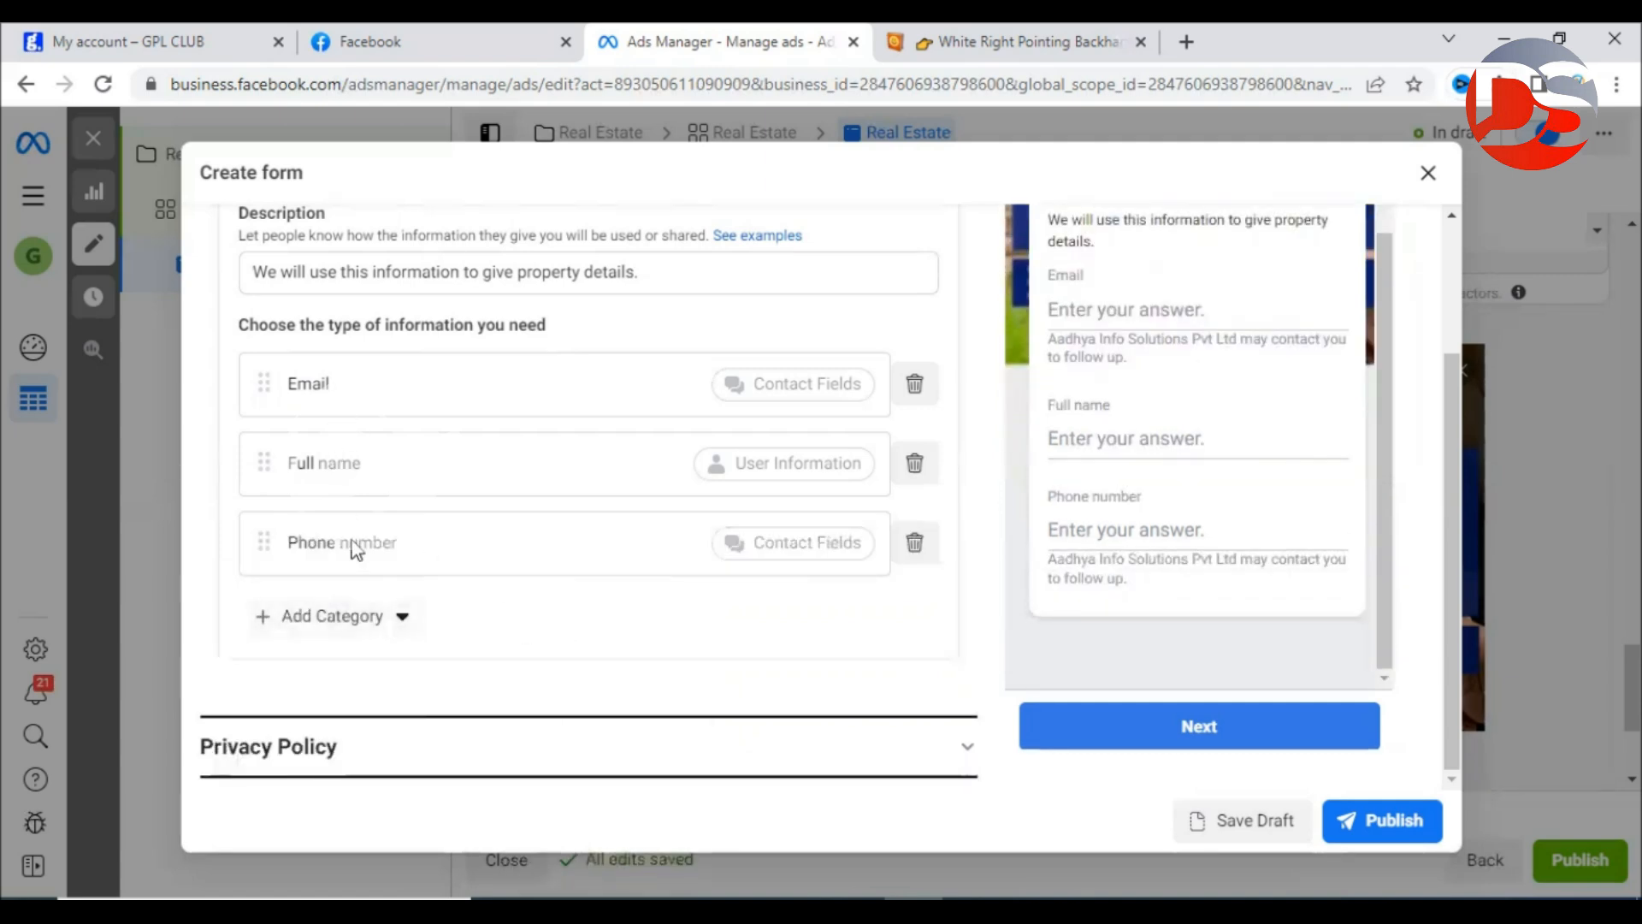
# Browse the other question categories without adding any, then expand the Privacy Policy section.
pyautogui.click(367, 625)
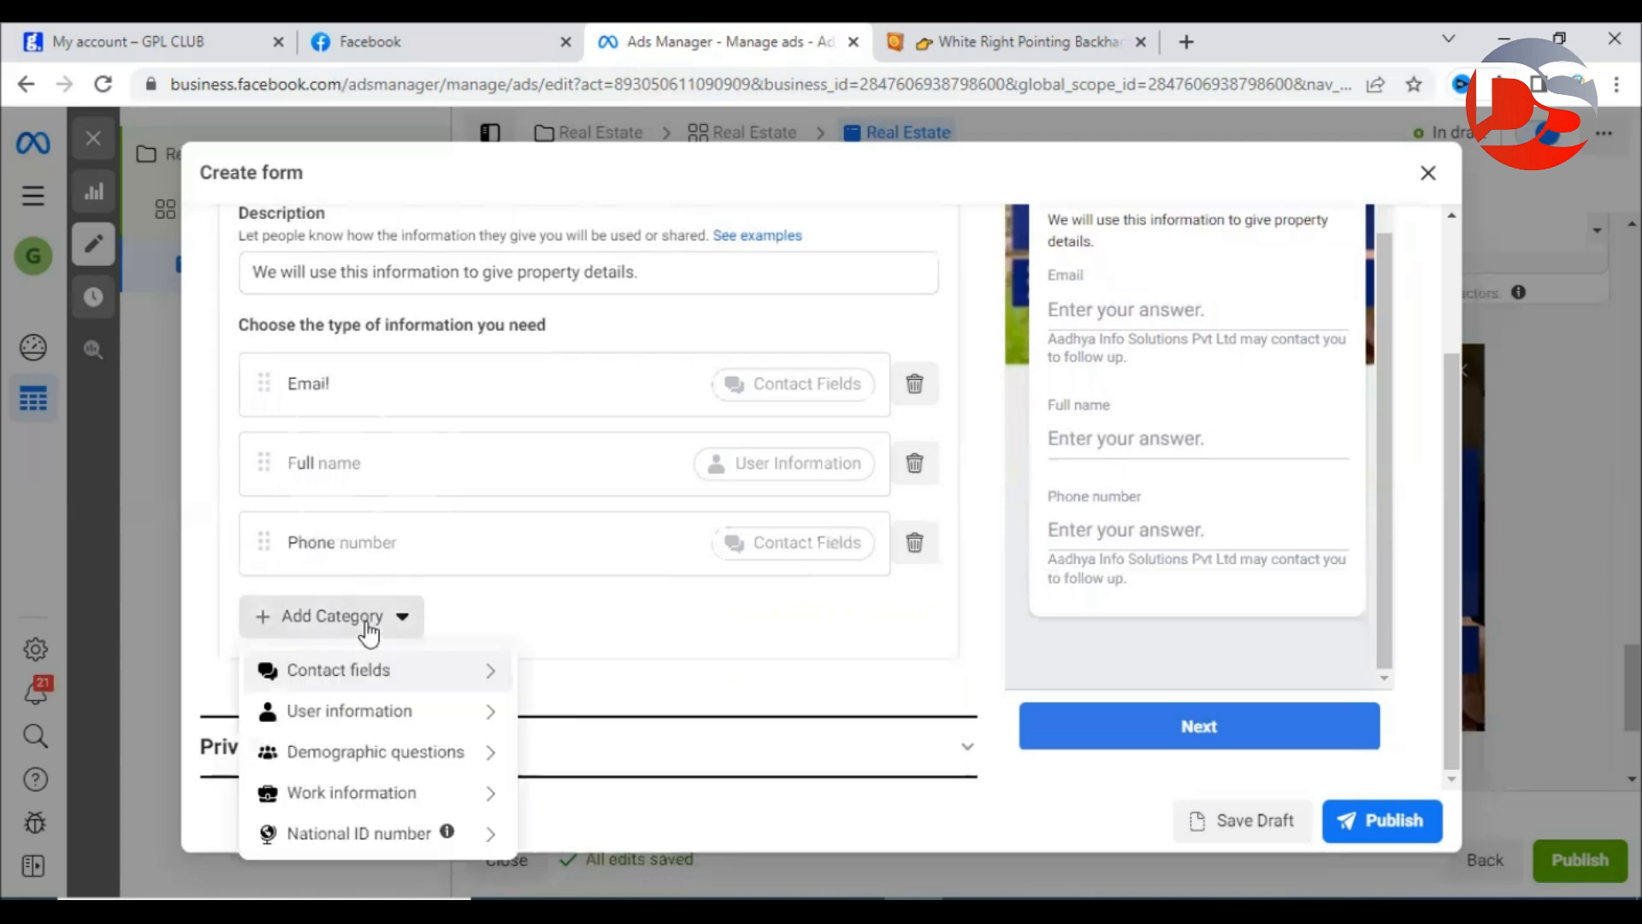
pyautogui.moveTo(513, 672)
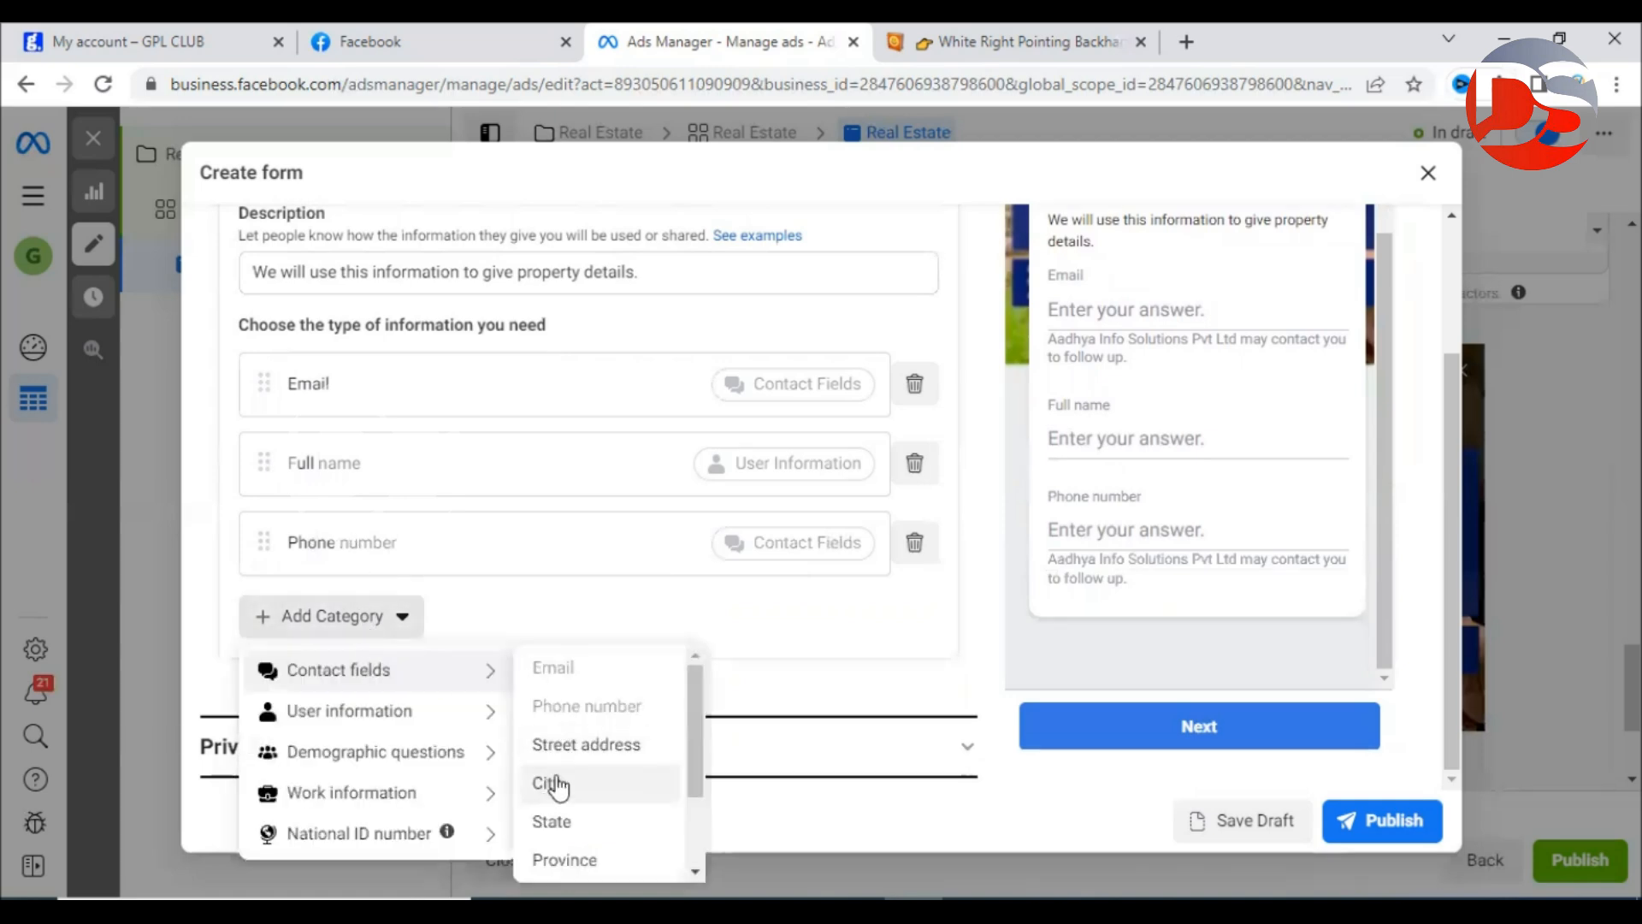
pyautogui.moveTo(359, 761)
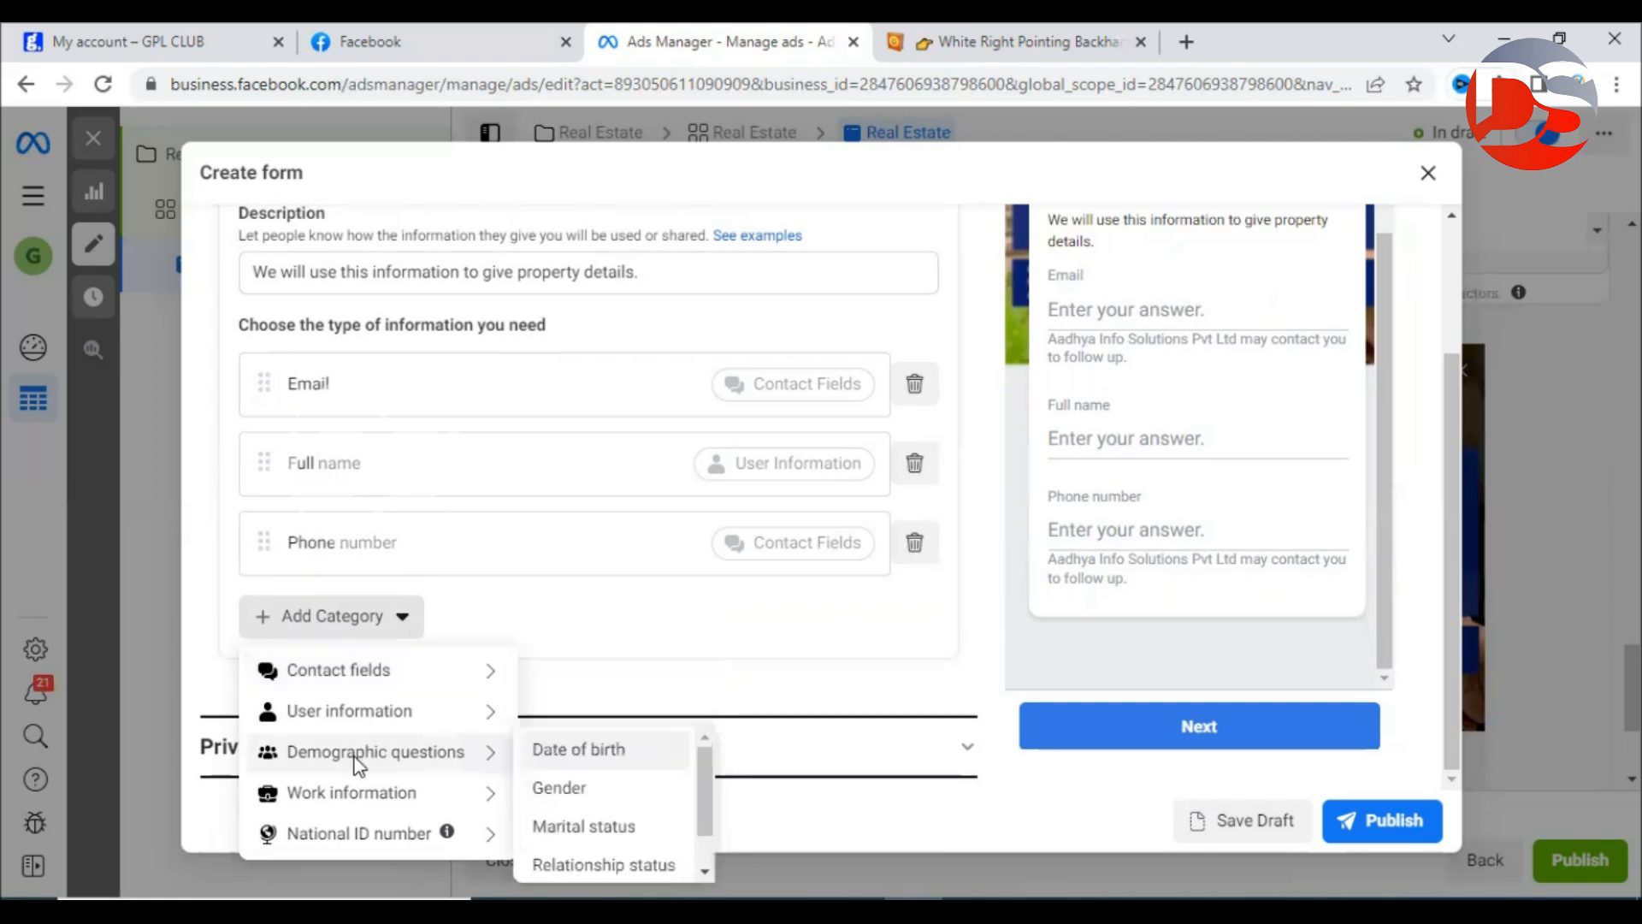
pyautogui.moveTo(440, 794)
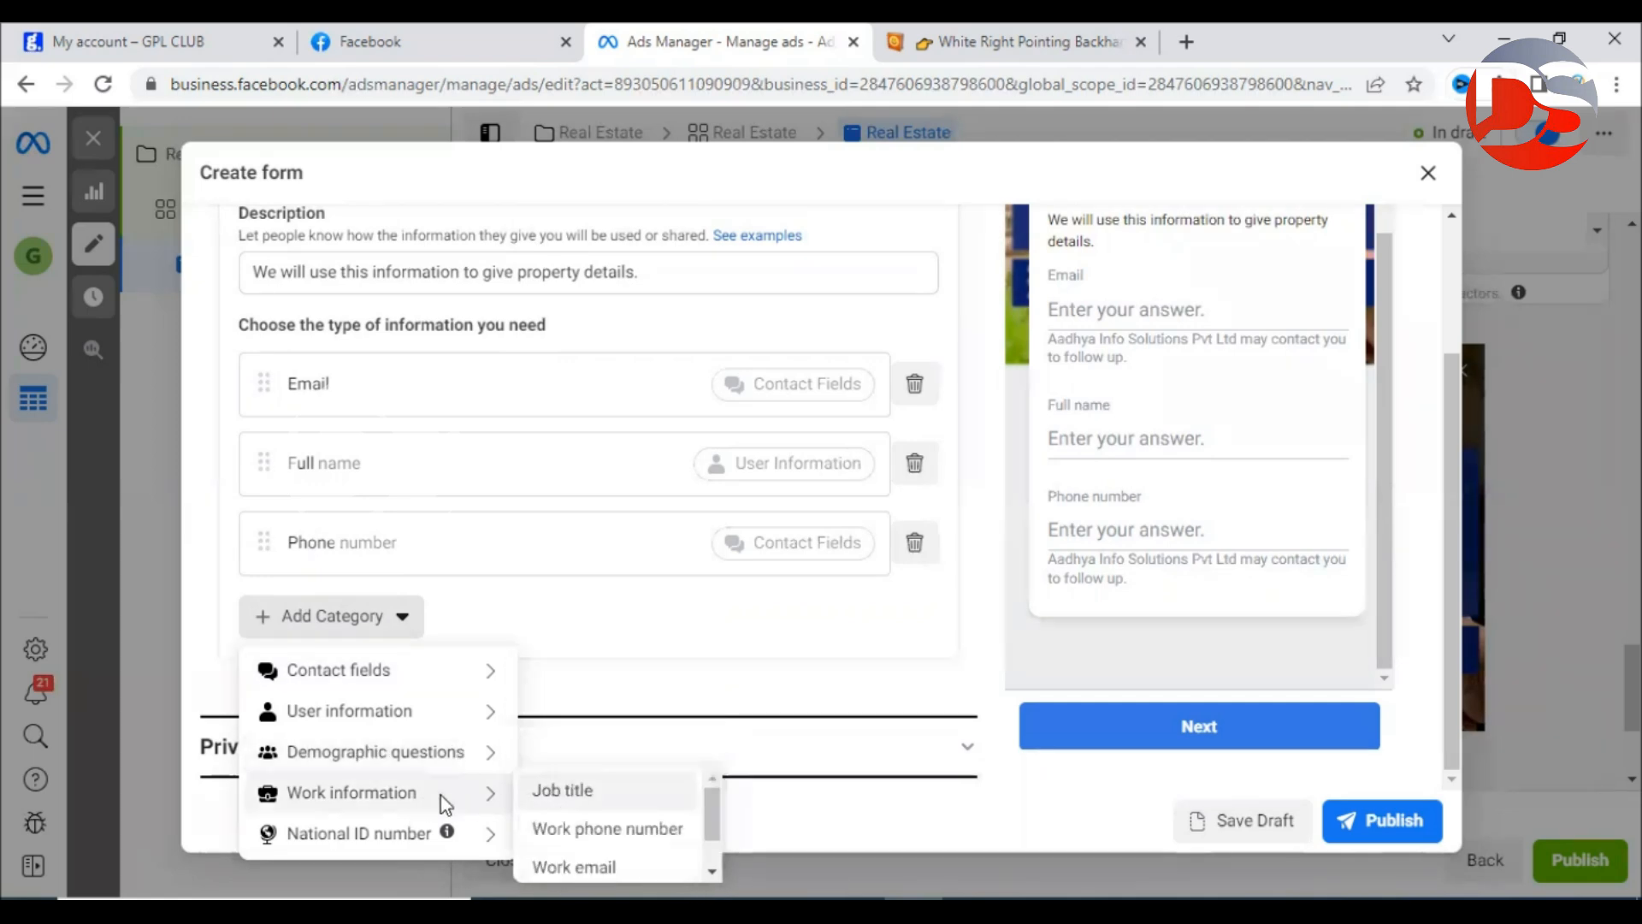
pyautogui.click(833, 637)
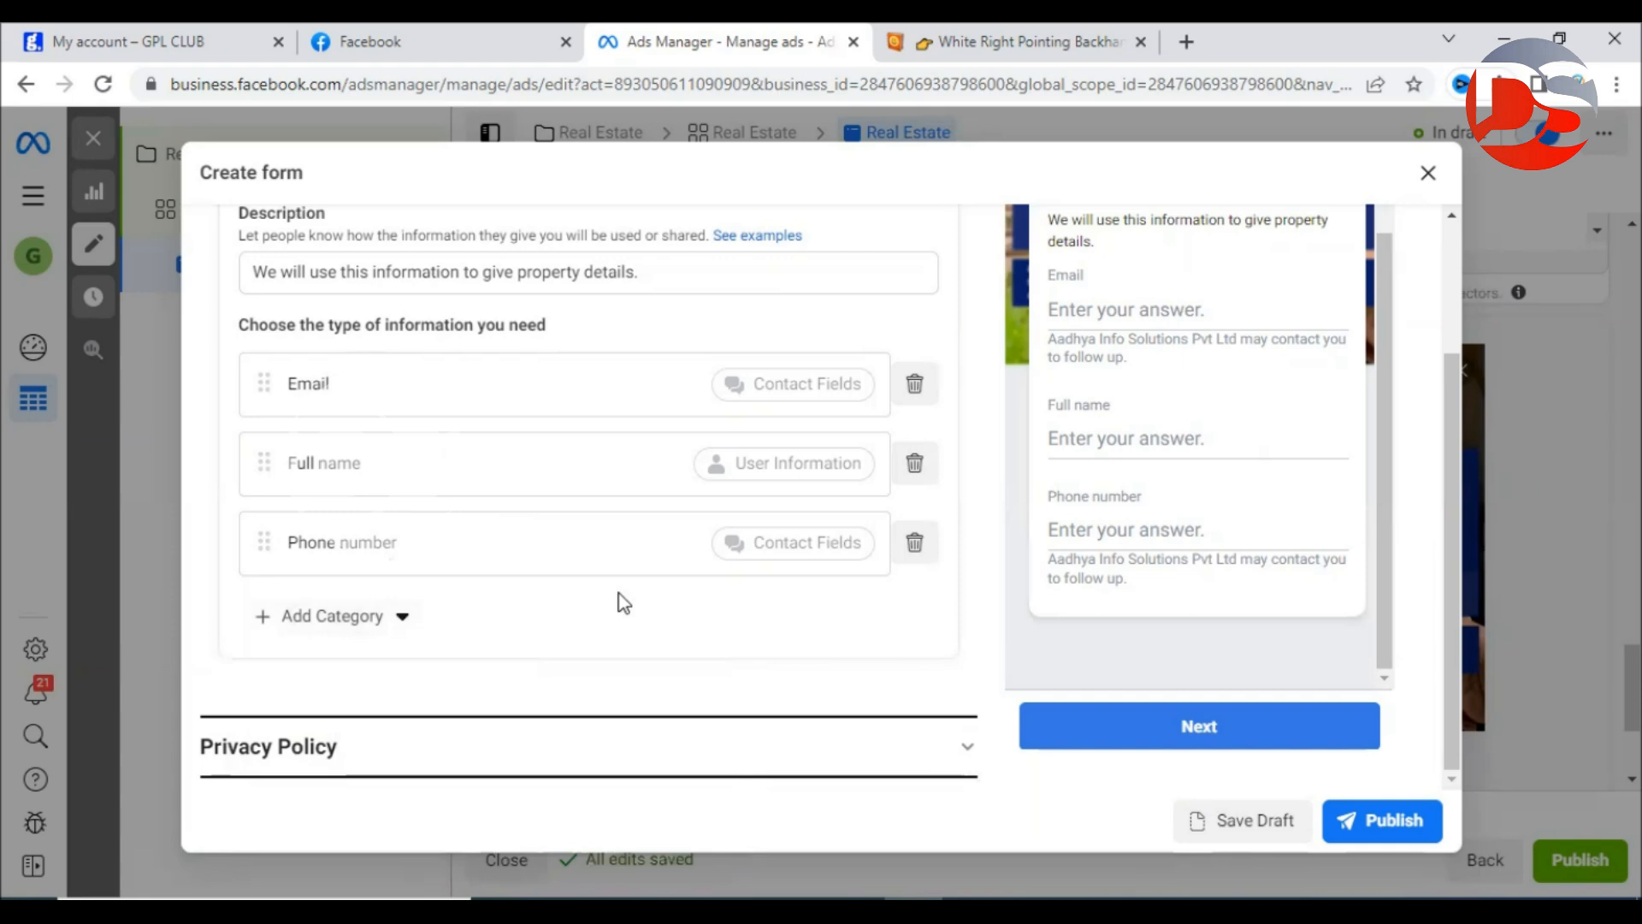
pyautogui.scroll(-2, 623, 603)
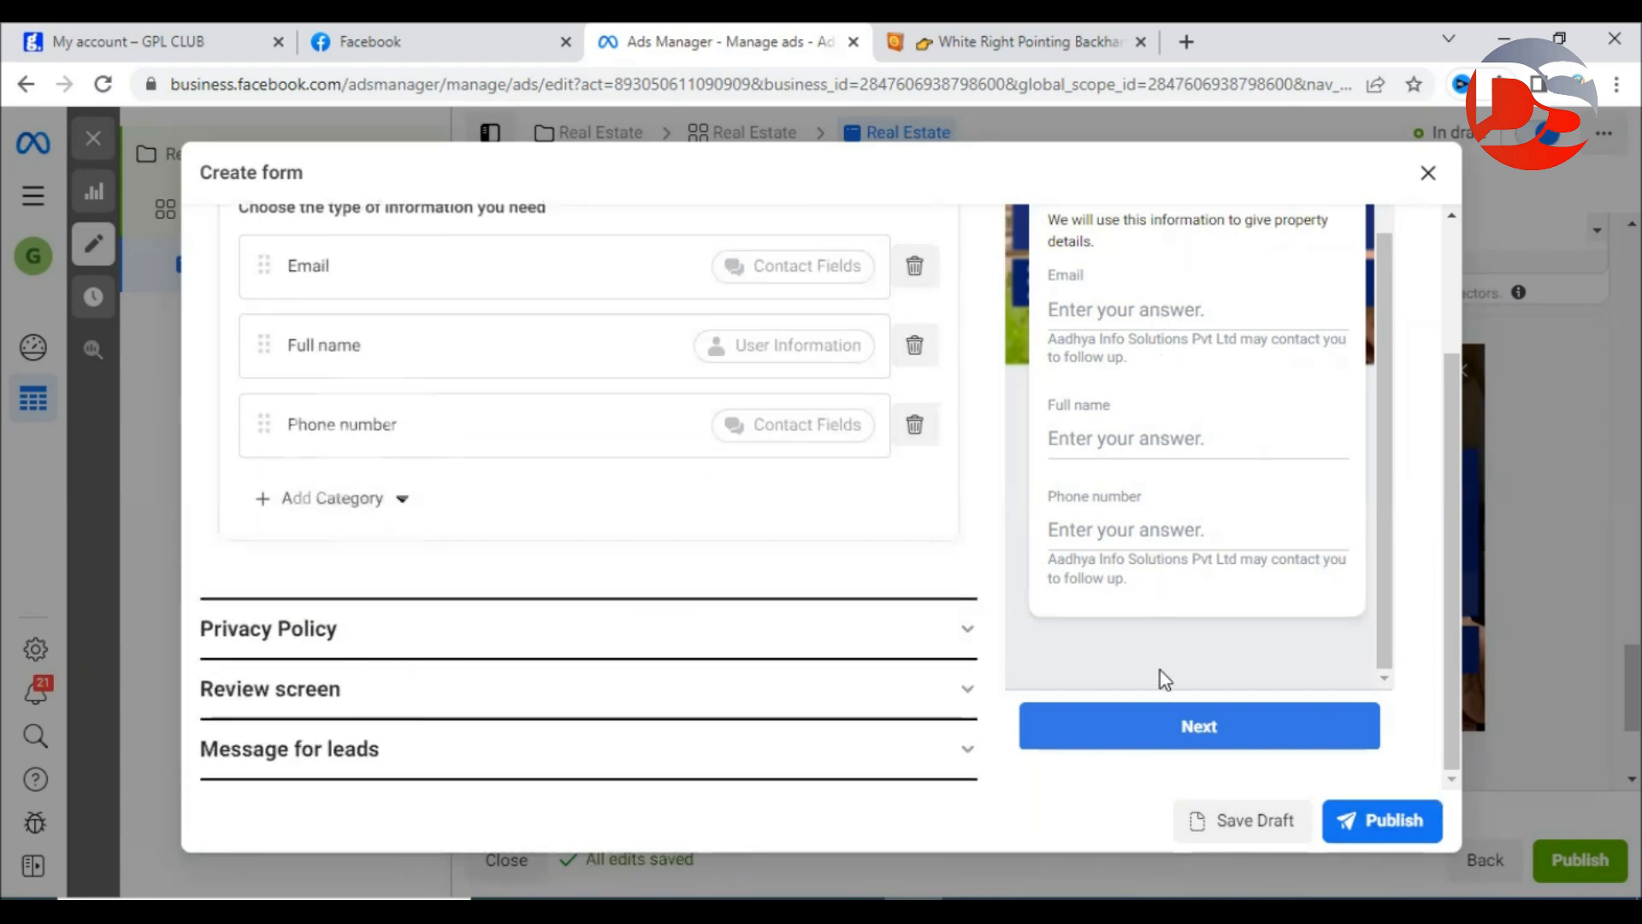
pyautogui.click(661, 637)
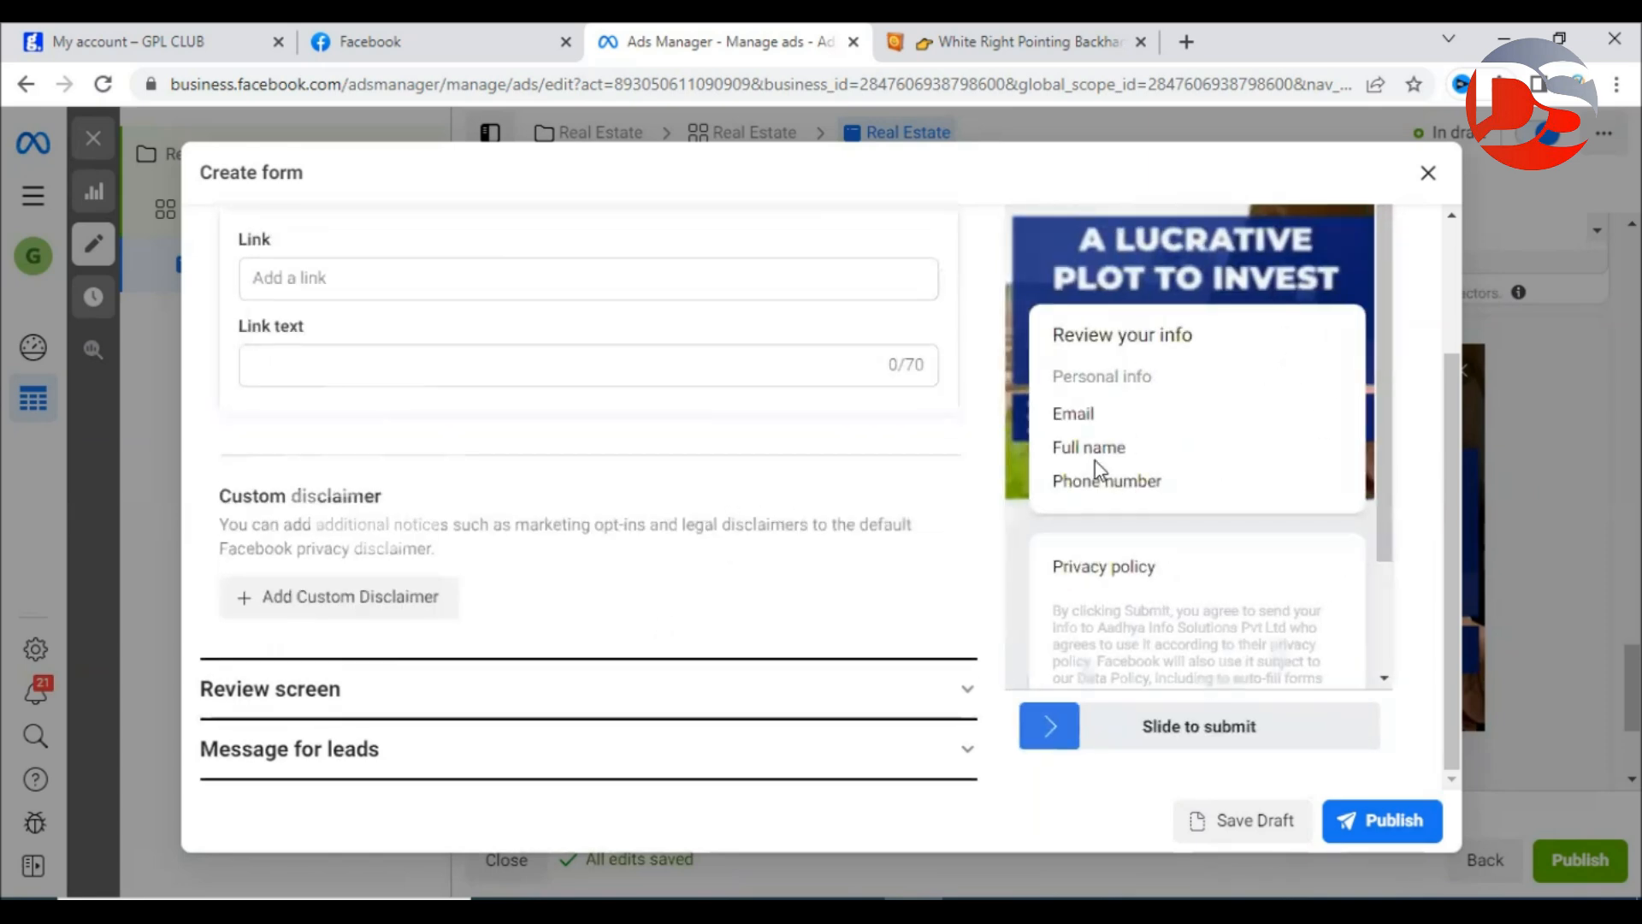
# Look over the empty Privacy Policy Link and Link text fields, then open a new browser tab.
pyautogui.scroll(3, 295, 378)
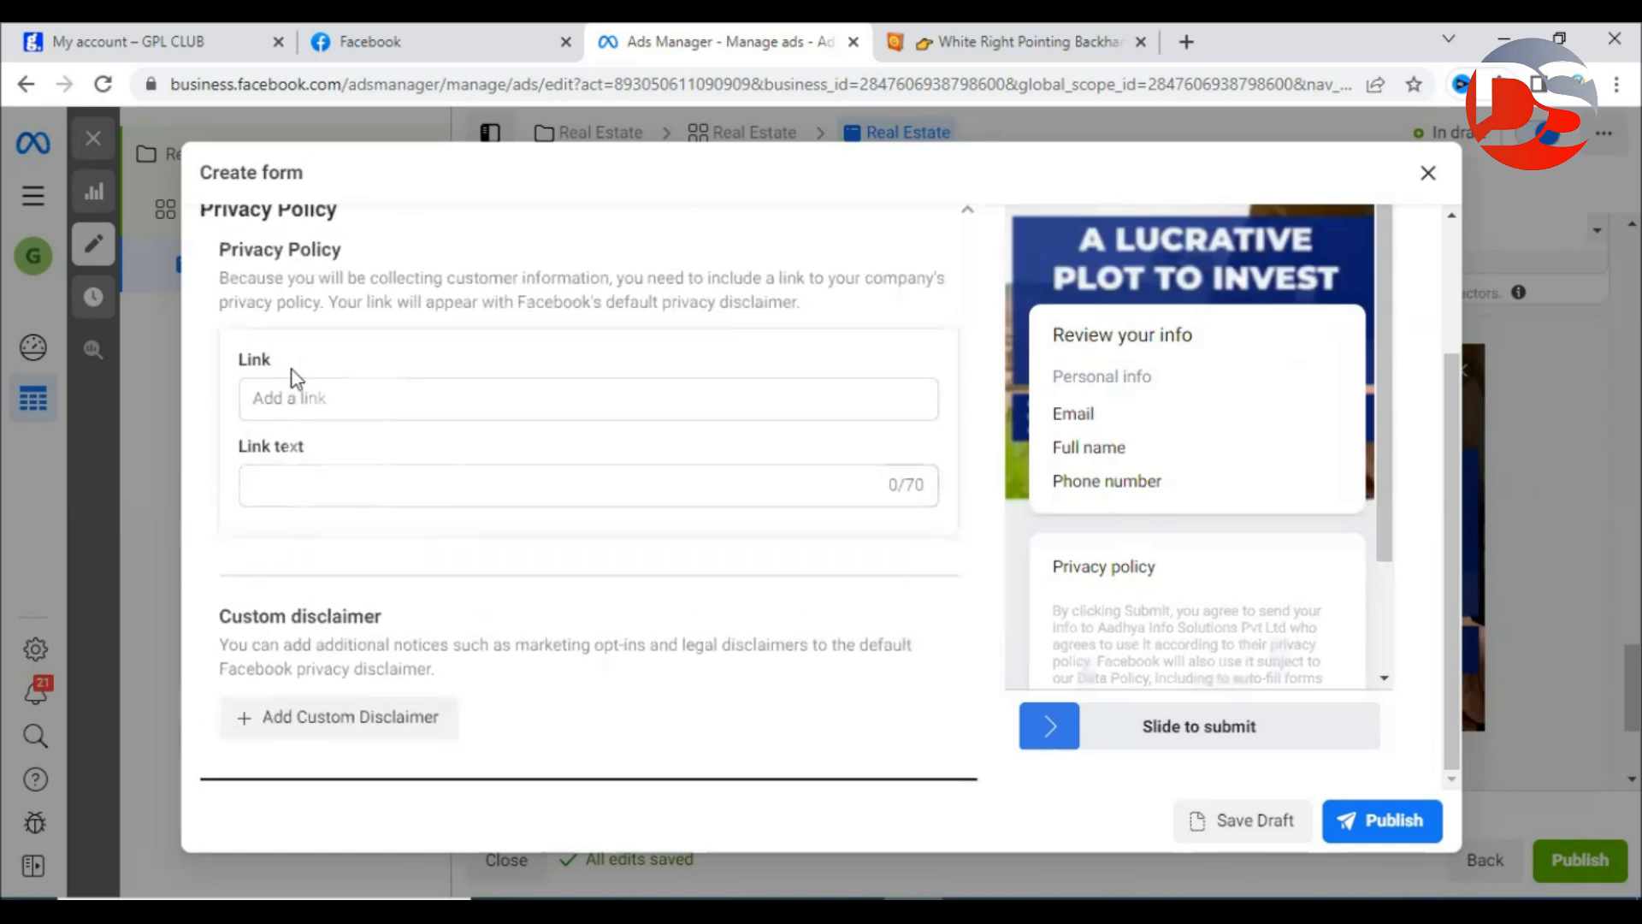
pyautogui.click(373, 406)
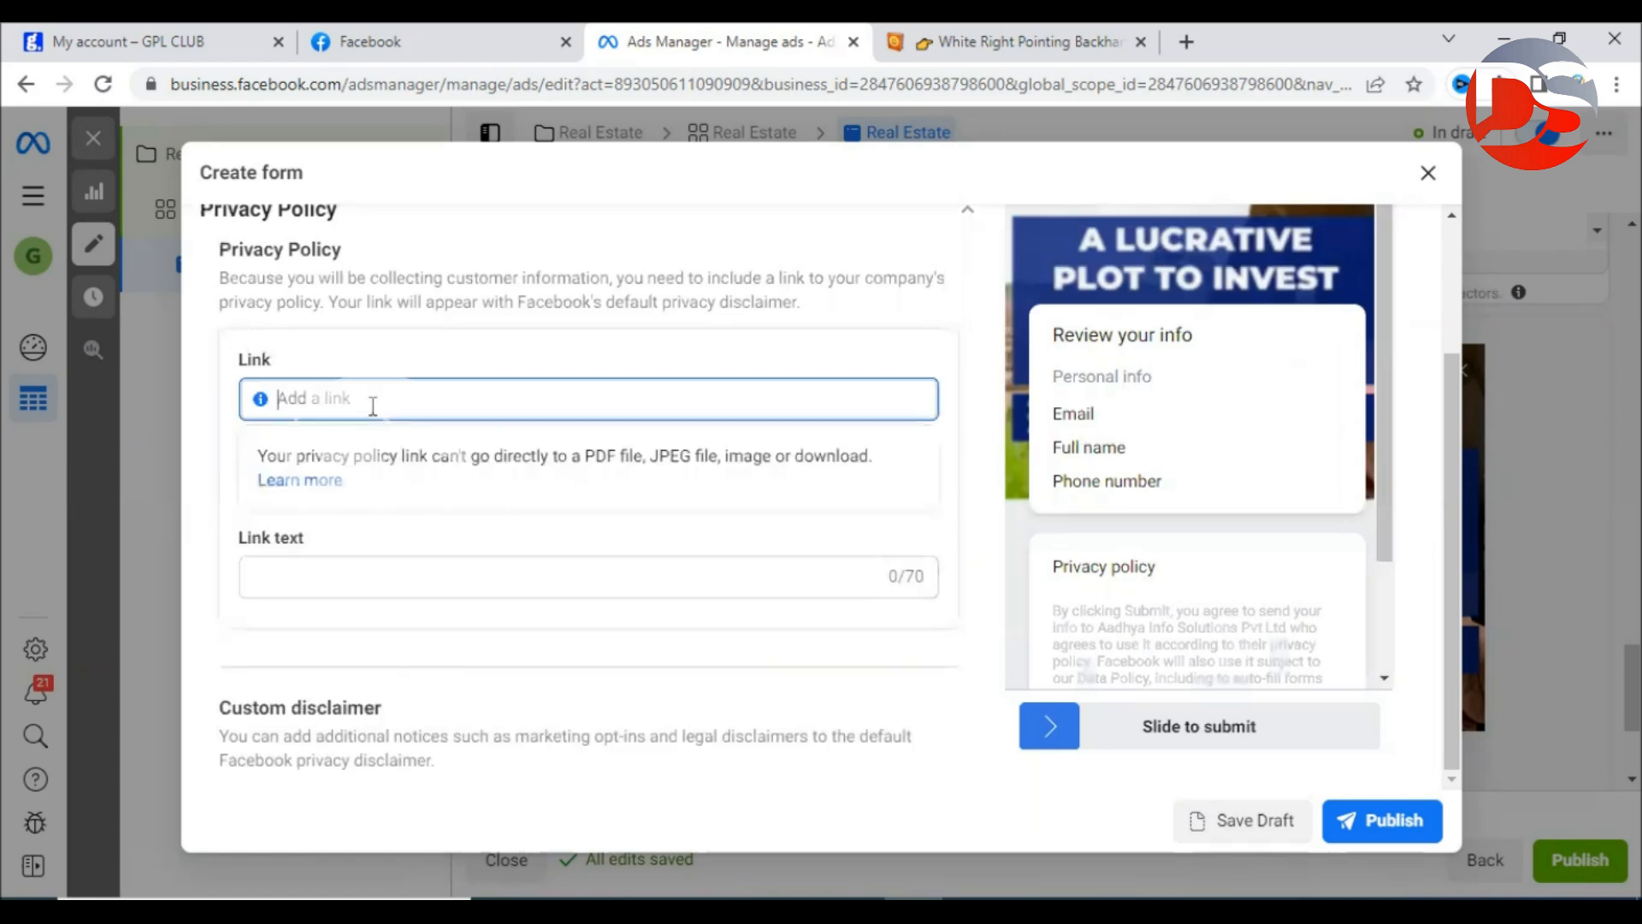
pyautogui.click(229, 503)
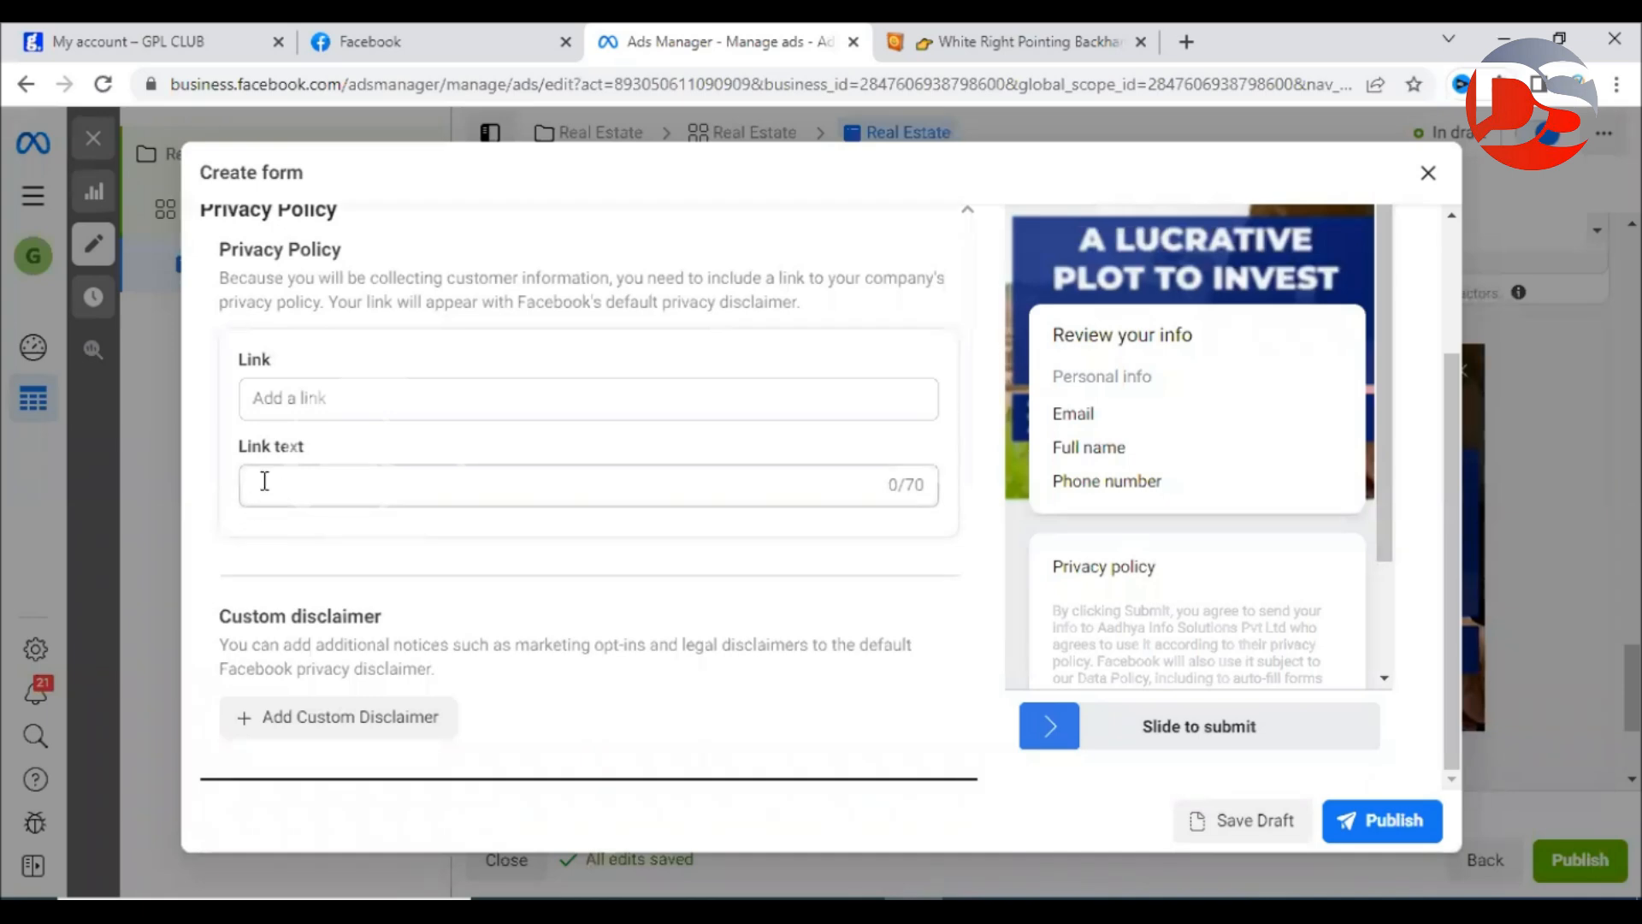
pyautogui.doubleClick(256, 359)
pyautogui.doubleClick(255, 446)
pyautogui.click(362, 448)
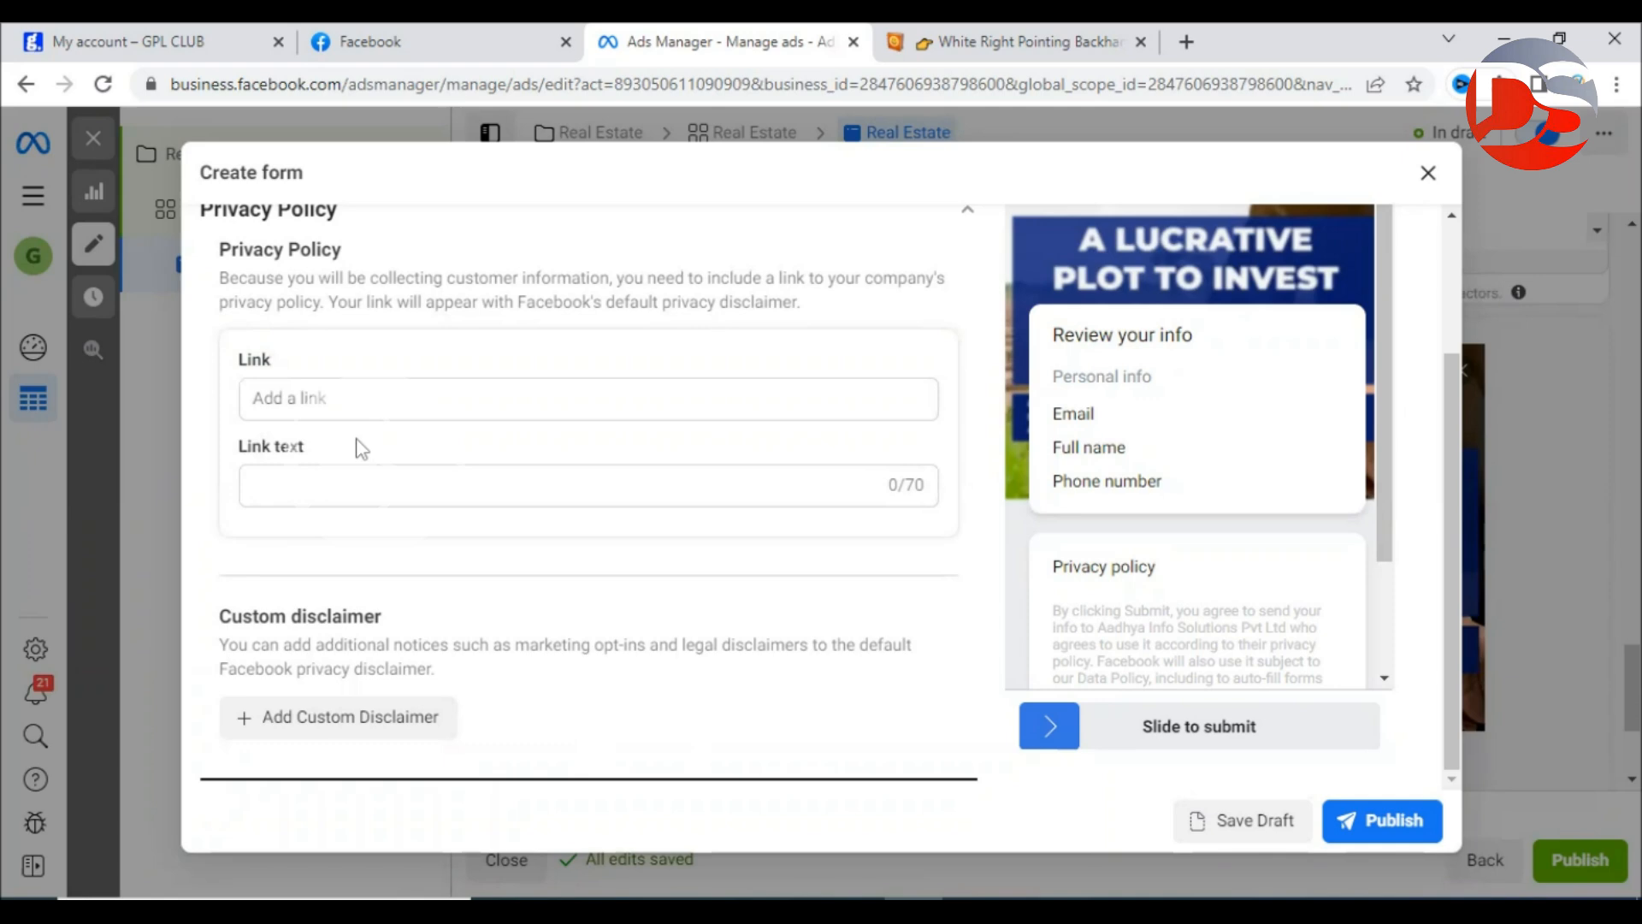
pyautogui.scroll(-2, 361, 448)
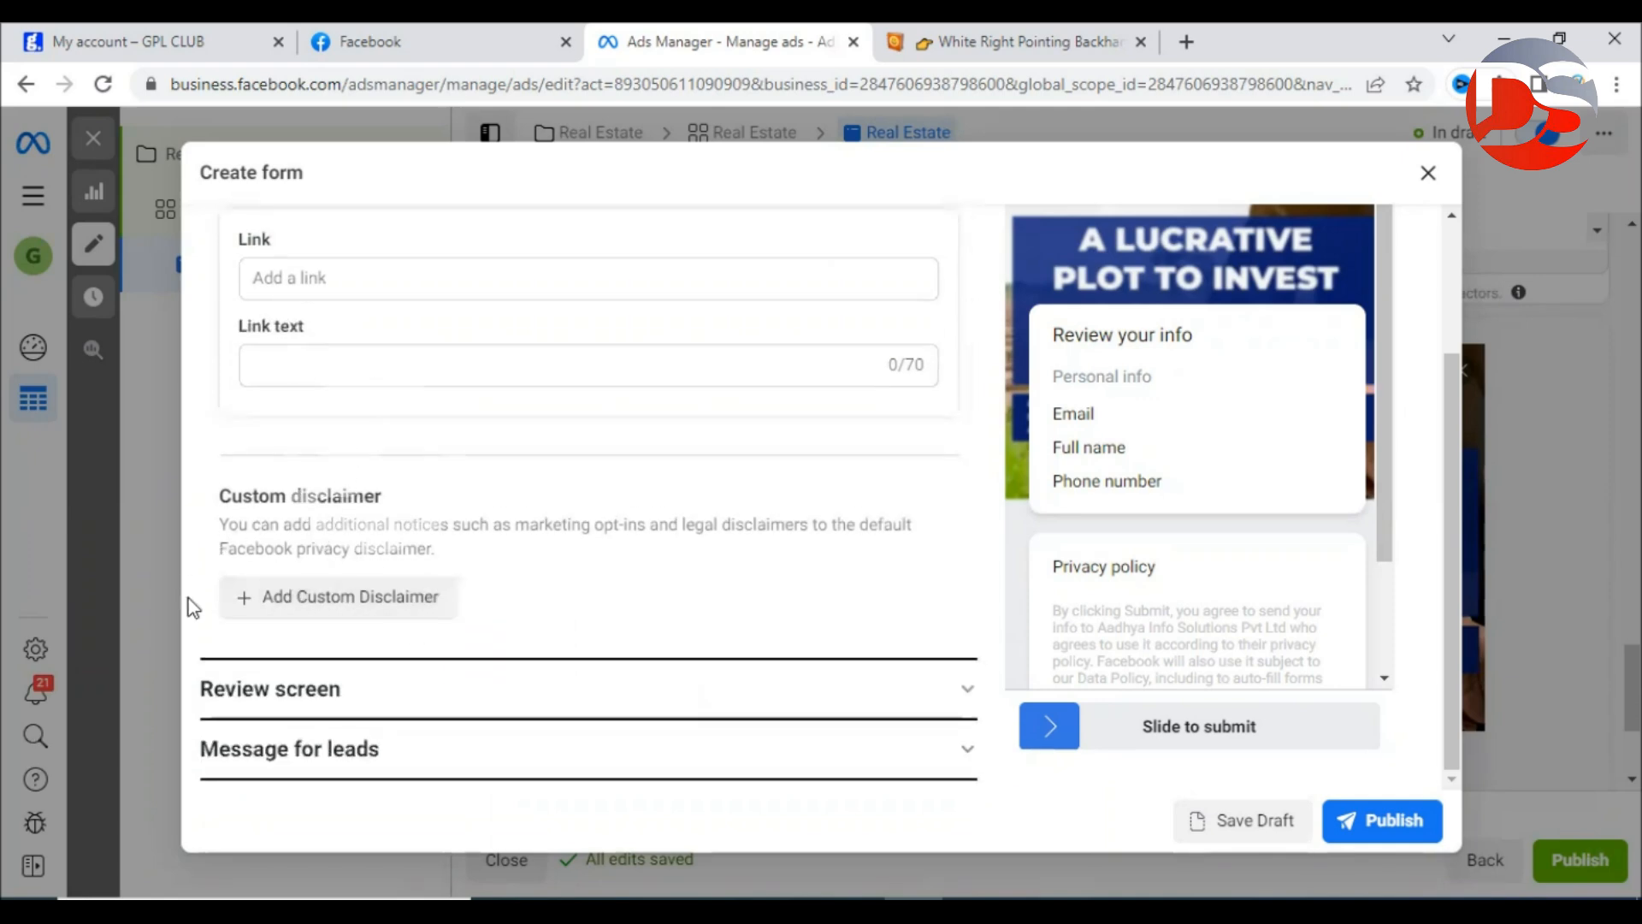
pyautogui.scroll(4, 594, 653)
pyautogui.hotkey('ctrl', 't')
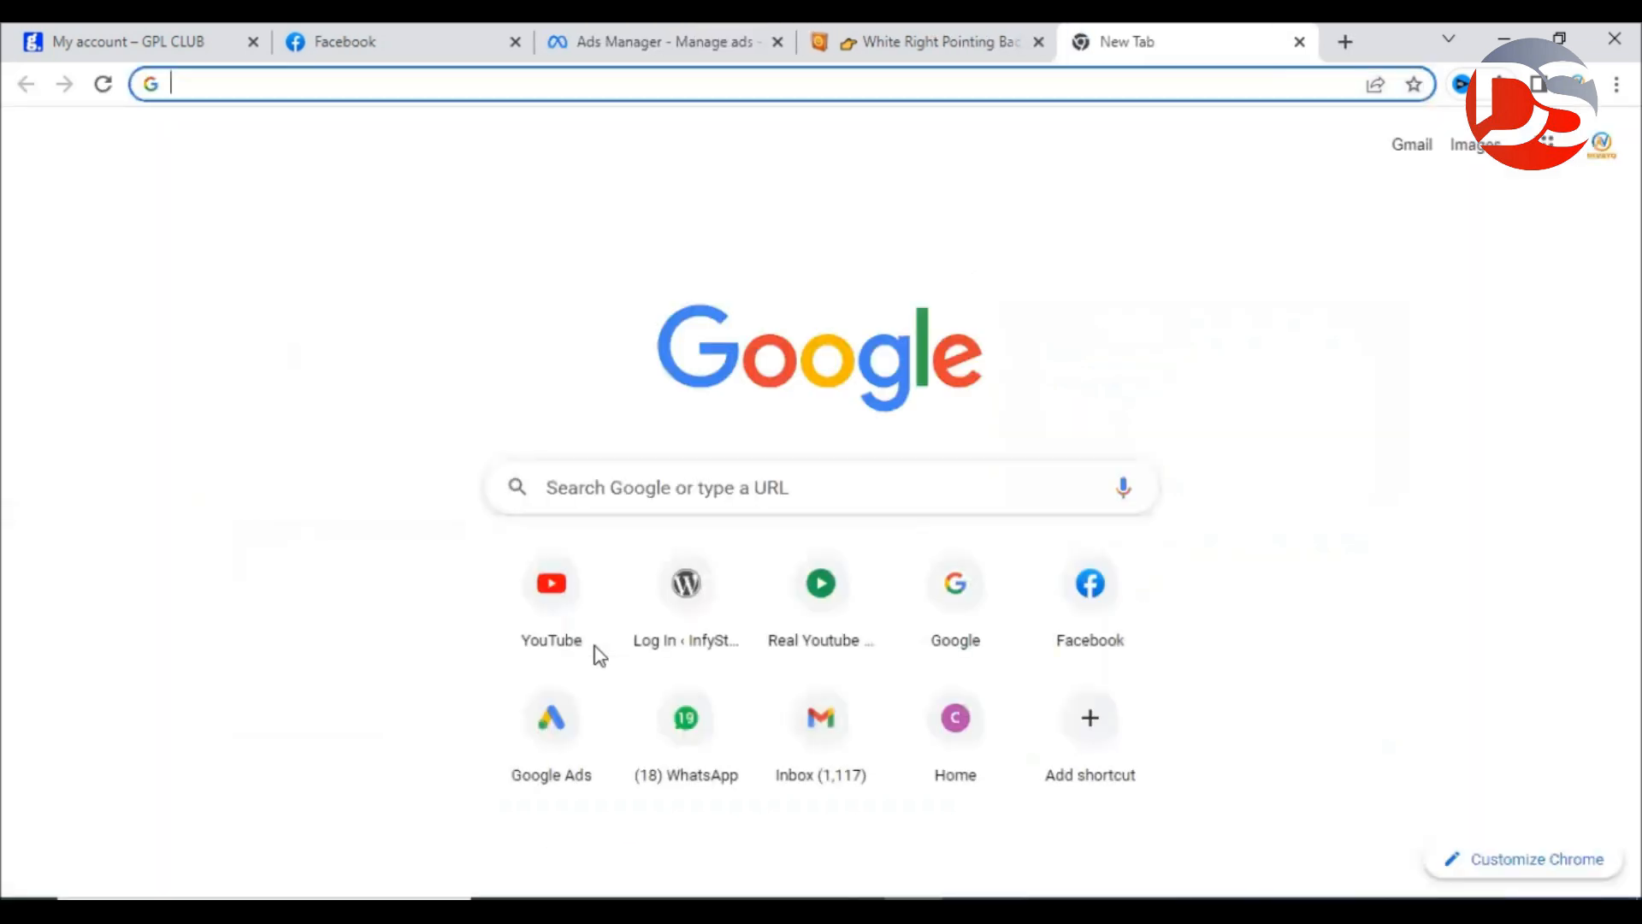
# Load infystore.com, open its footer Privacy Policy page and copy the page's web address.
pyautogui.write('infystore.com')
pyautogui.press('Return')
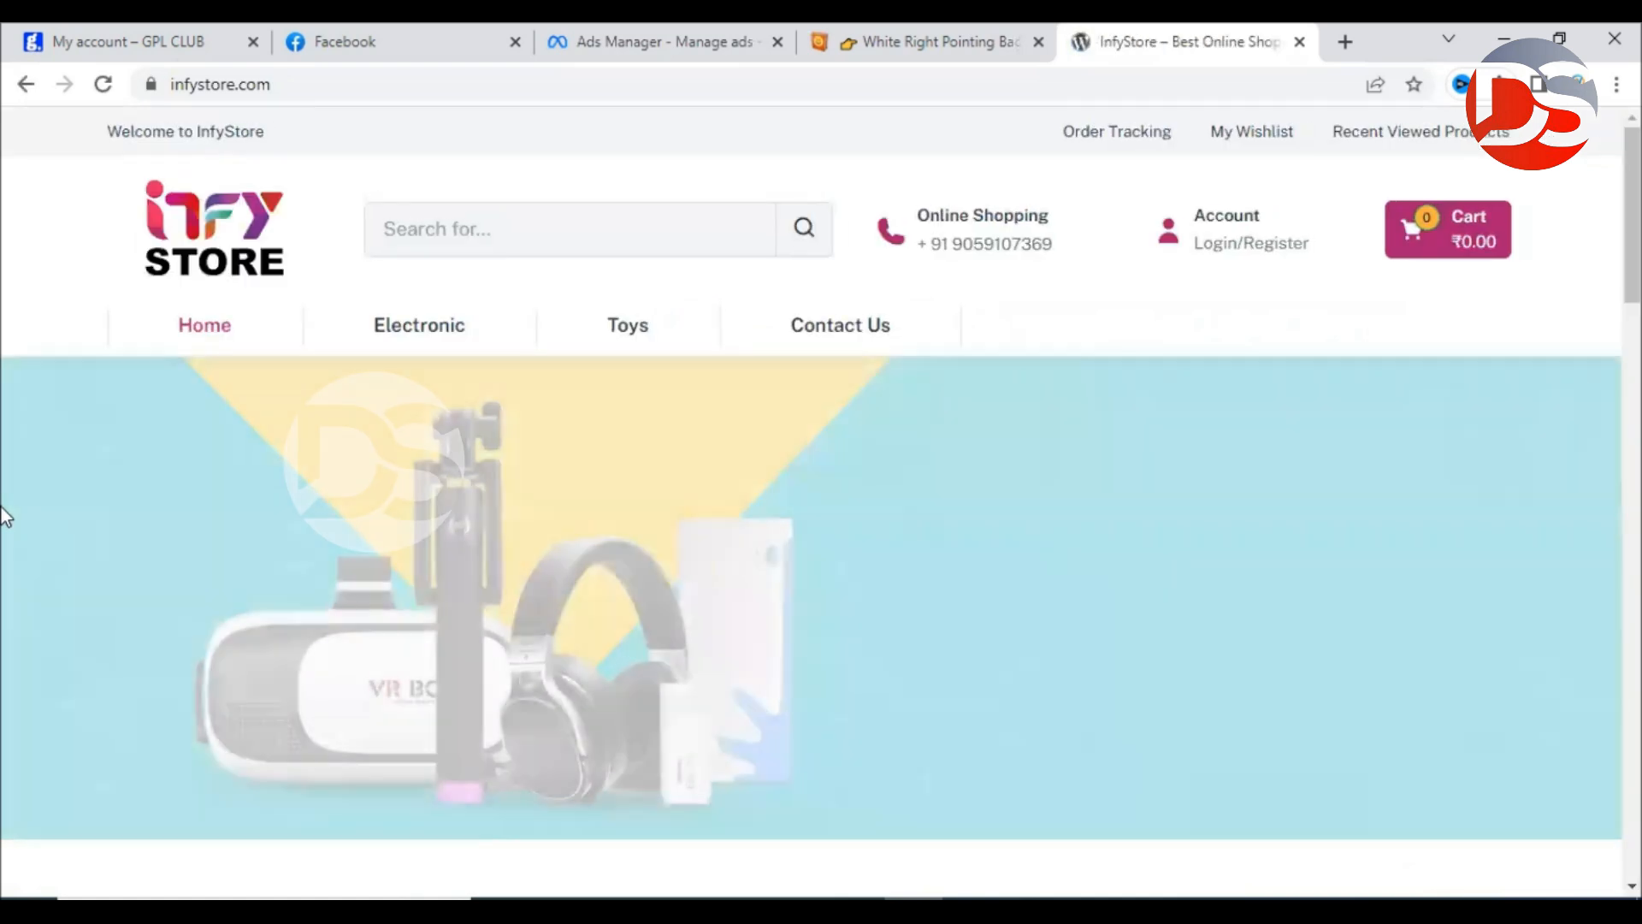
pyautogui.scroll(-15, 4, 517)
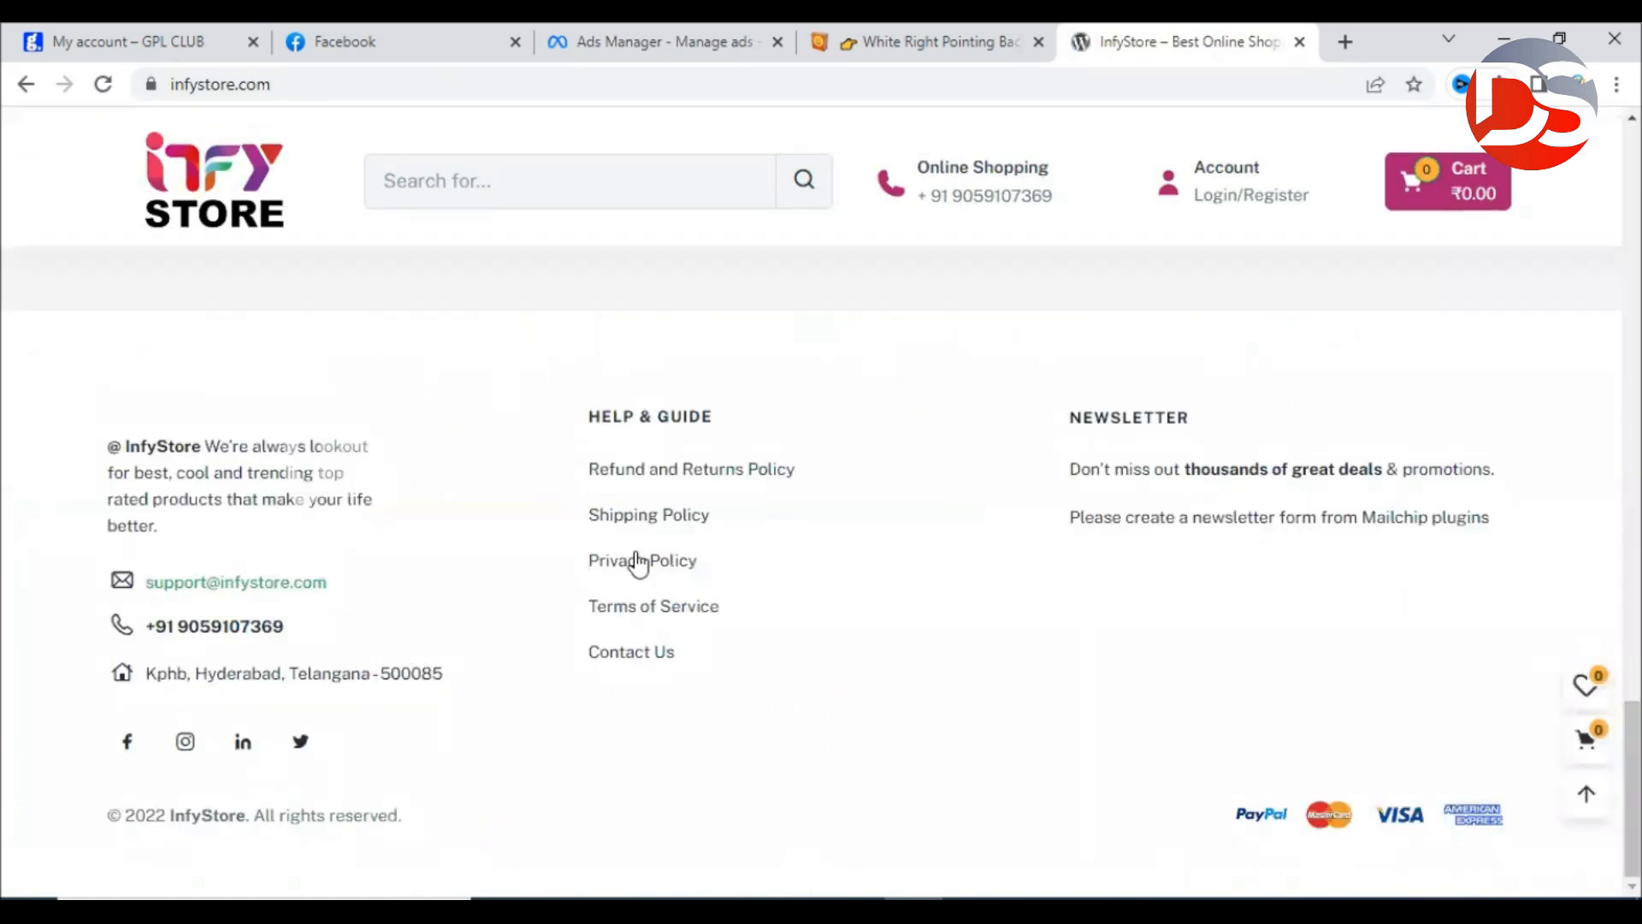
pyautogui.click(637, 560)
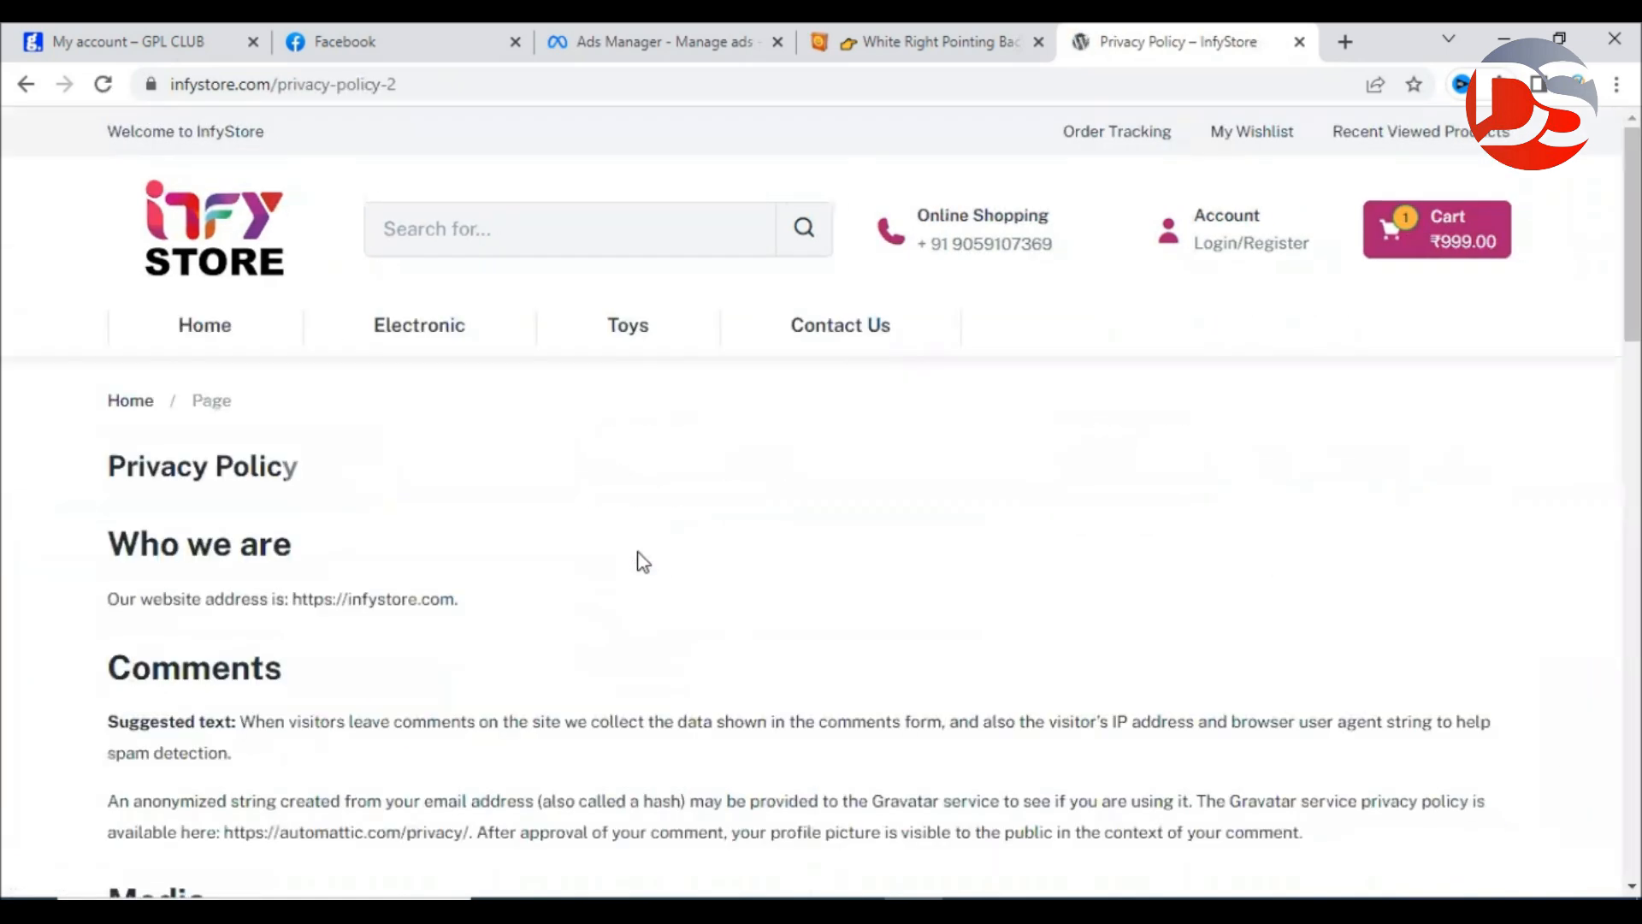
pyautogui.click(336, 85)
pyautogui.rightClick(336, 85)
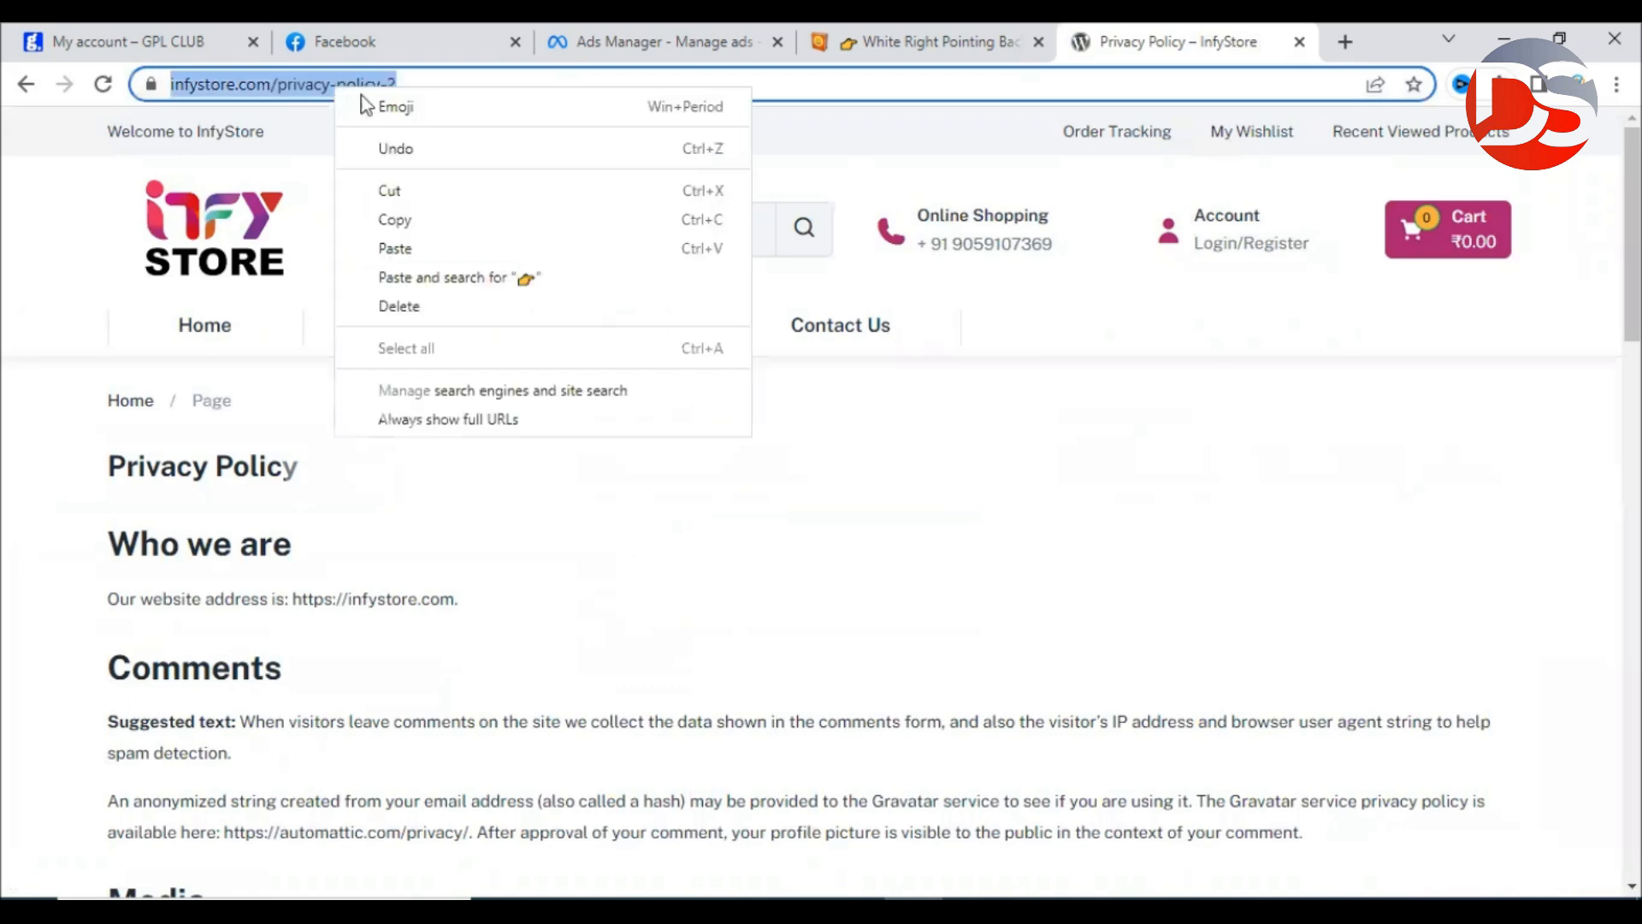
pyautogui.click(394, 220)
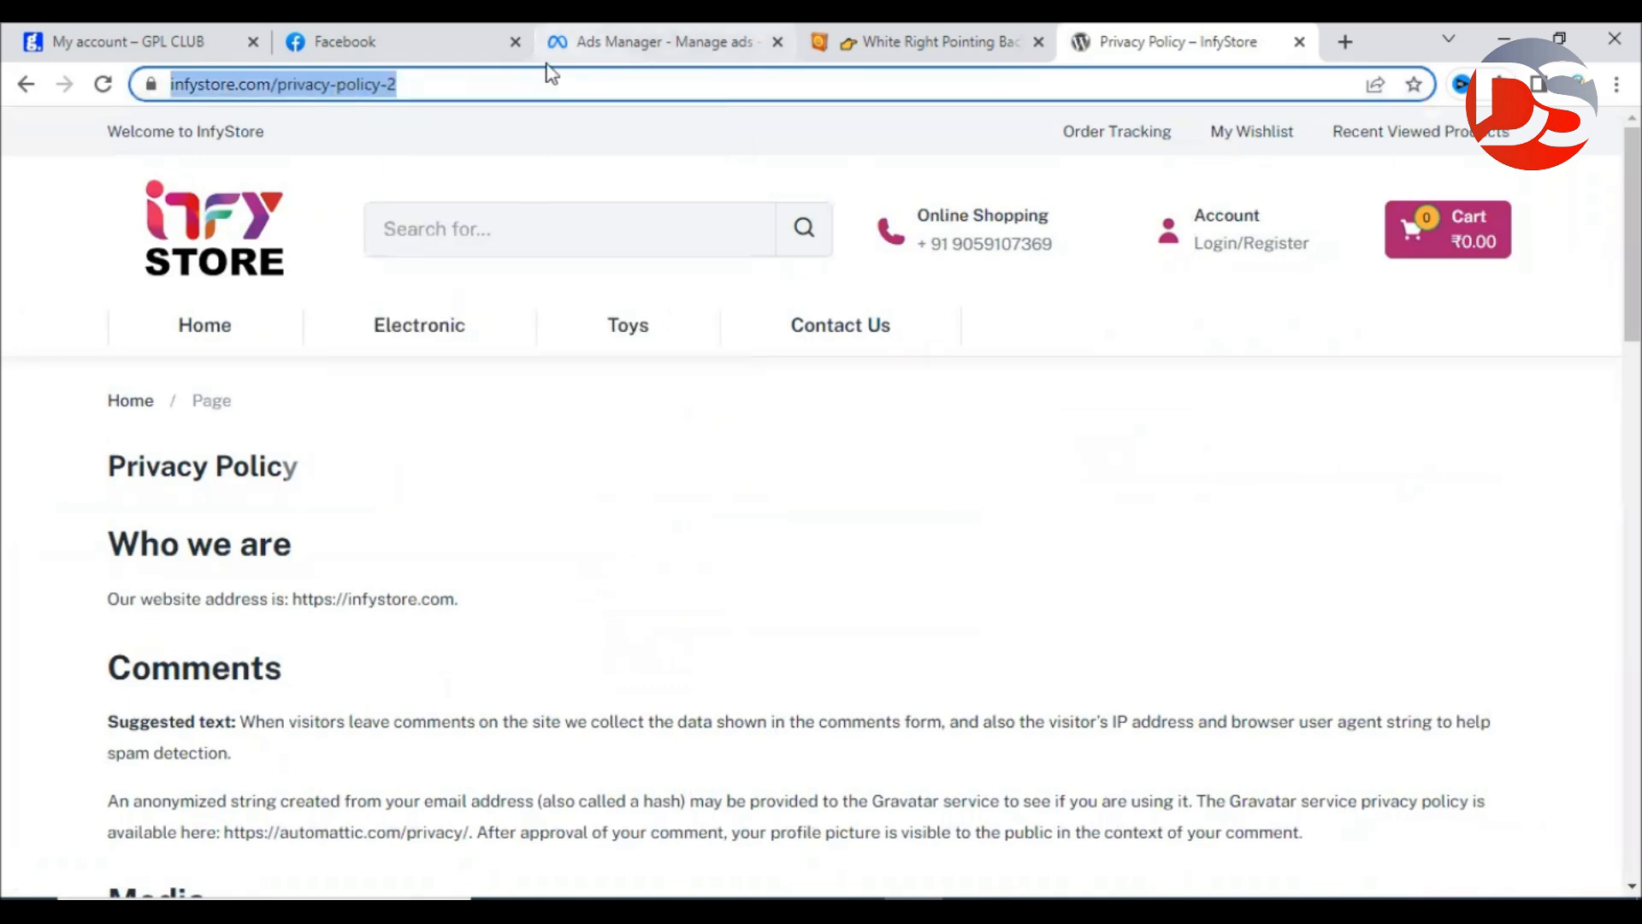
# Return to the Ads Manager form and bring up paste options in the privacy policy Link field.
pyautogui.click(599, 41)
pyautogui.click(381, 588)
pyautogui.rightClick(382, 594)
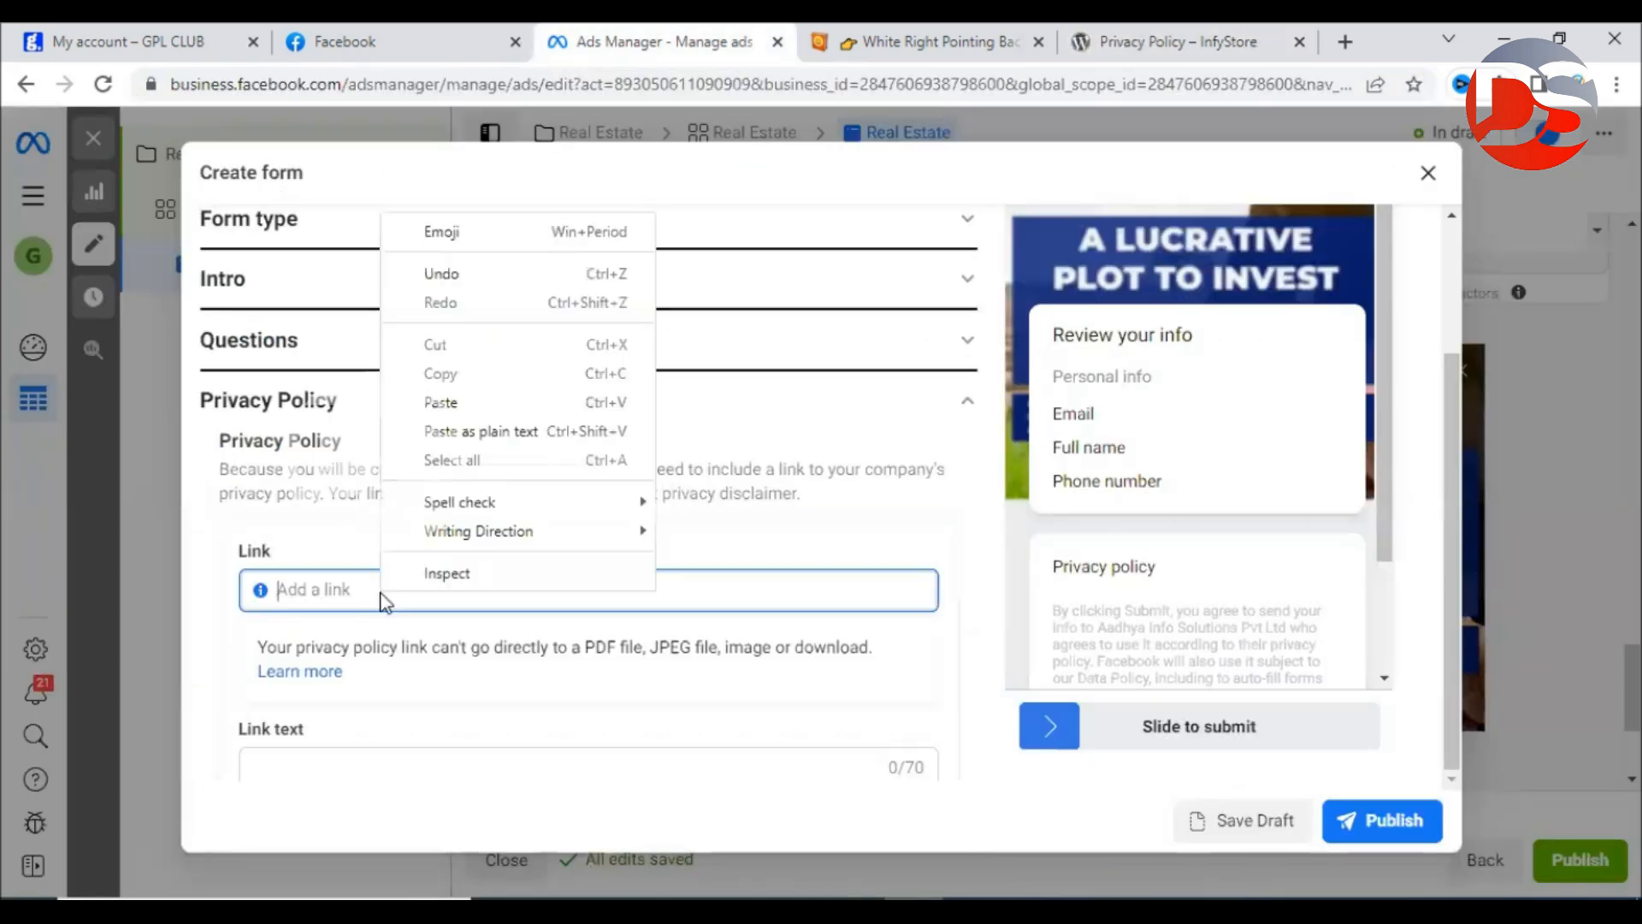
pyautogui.click(462, 404)
pyautogui.scroll(-1, 419, 660)
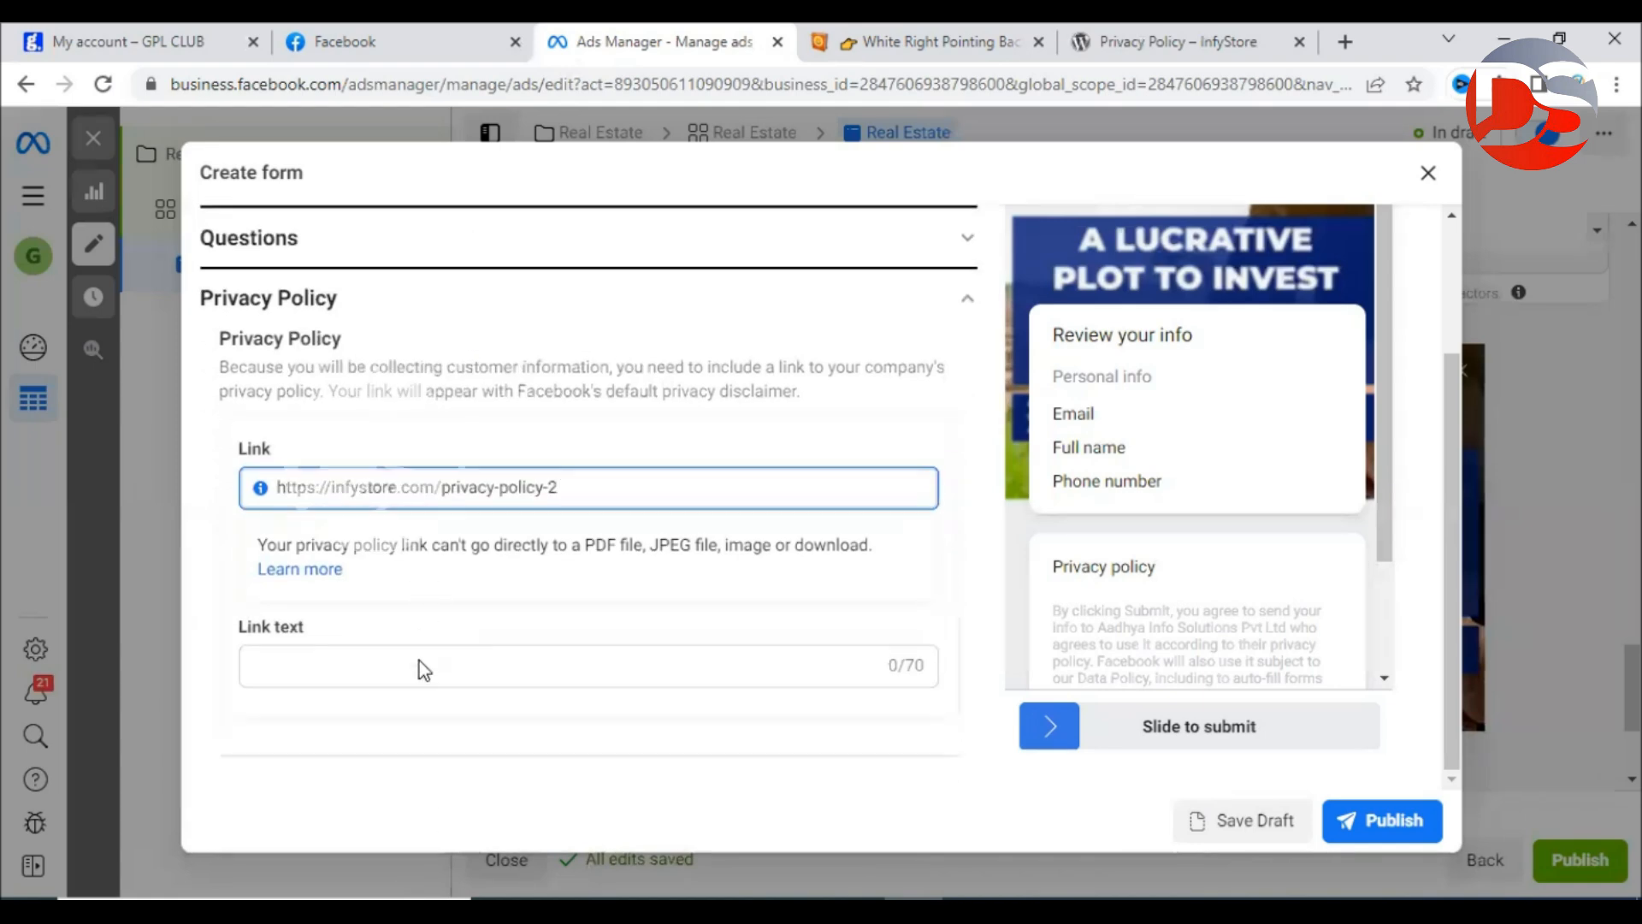
pyautogui.click(335, 653)
pyautogui.write('Privacy Policy')
pyautogui.click(644, 512)
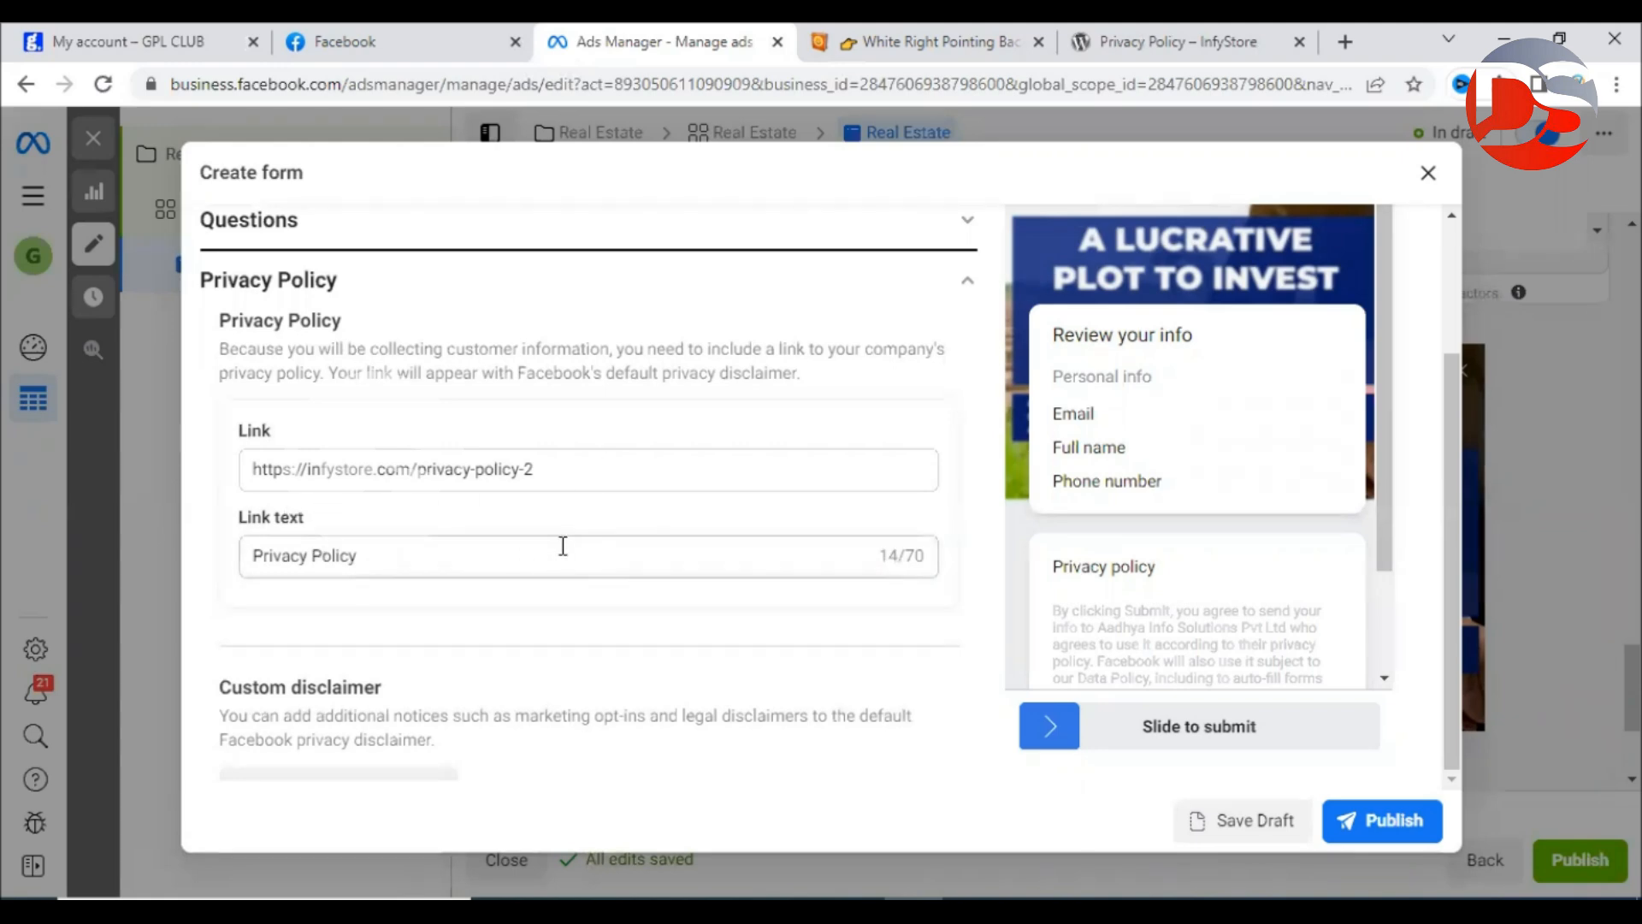
pyautogui.scroll(-3, 563, 545)
pyautogui.click(1189, 41)
pyautogui.scroll(-5, 121, 576)
pyautogui.scroll(1, 137, 395)
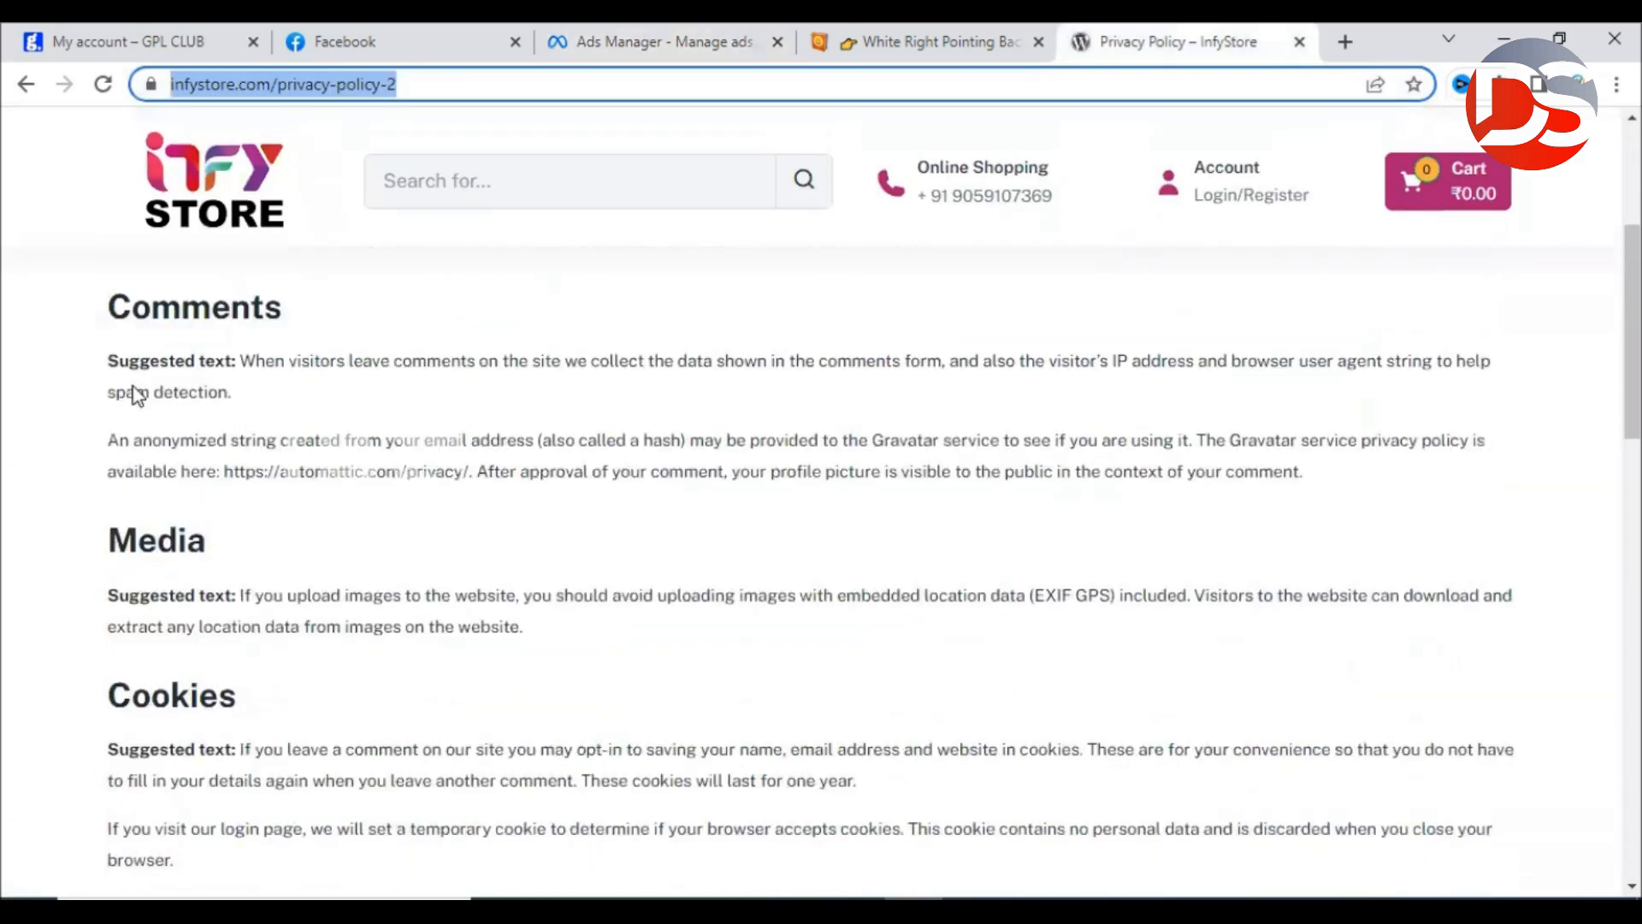
pyautogui.scroll(-3, 188, 471)
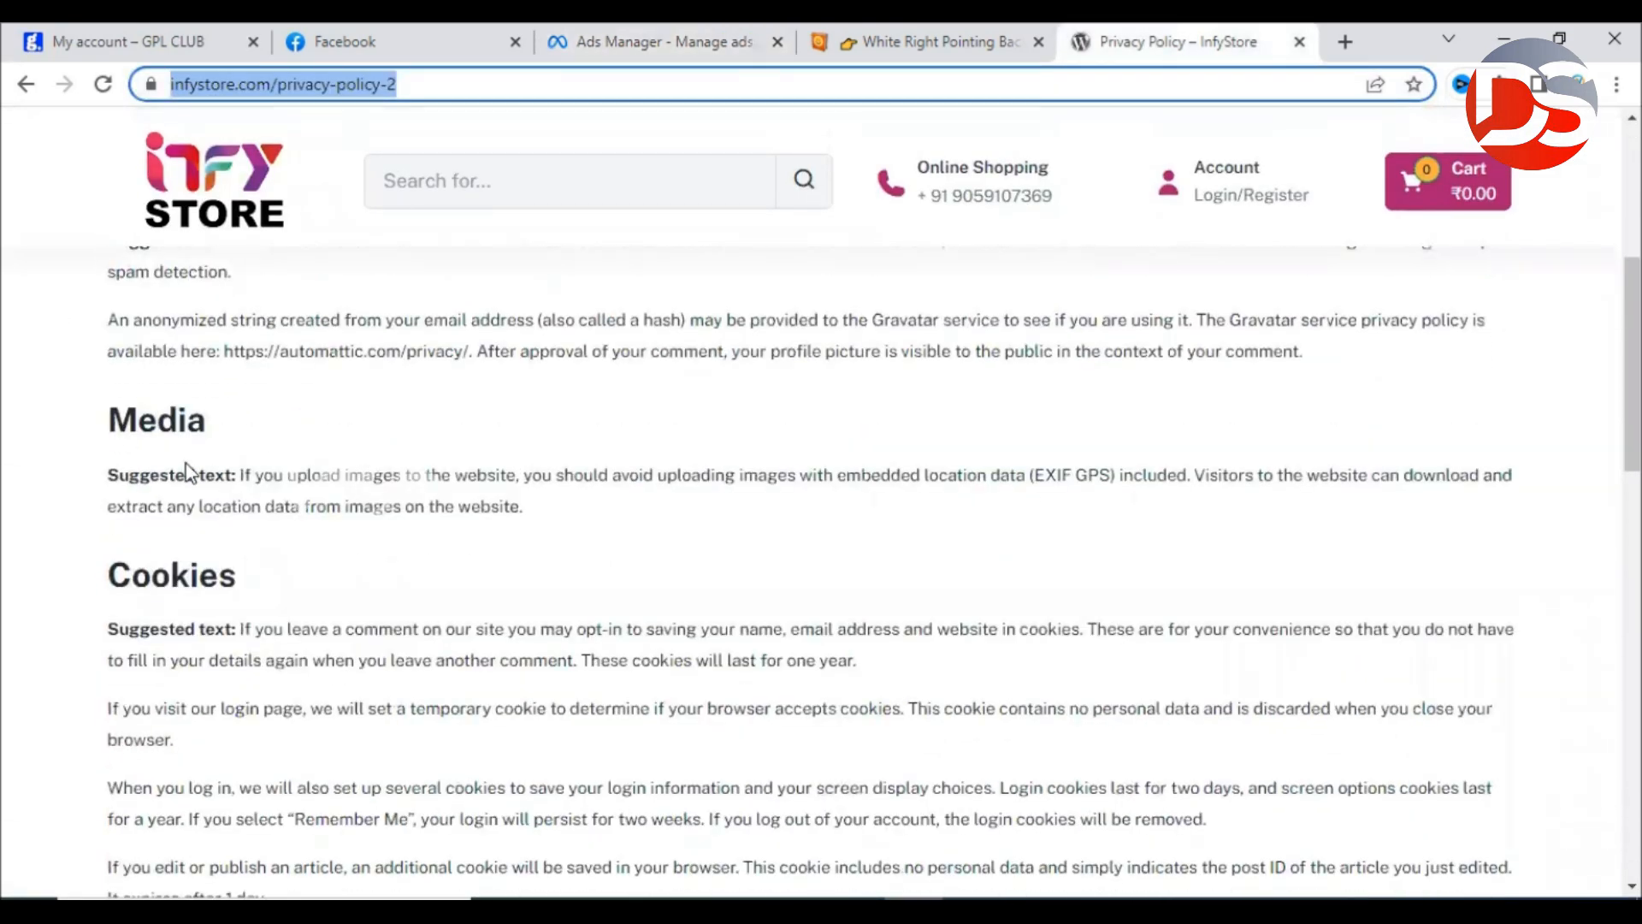
pyautogui.scroll(-7, 264, 541)
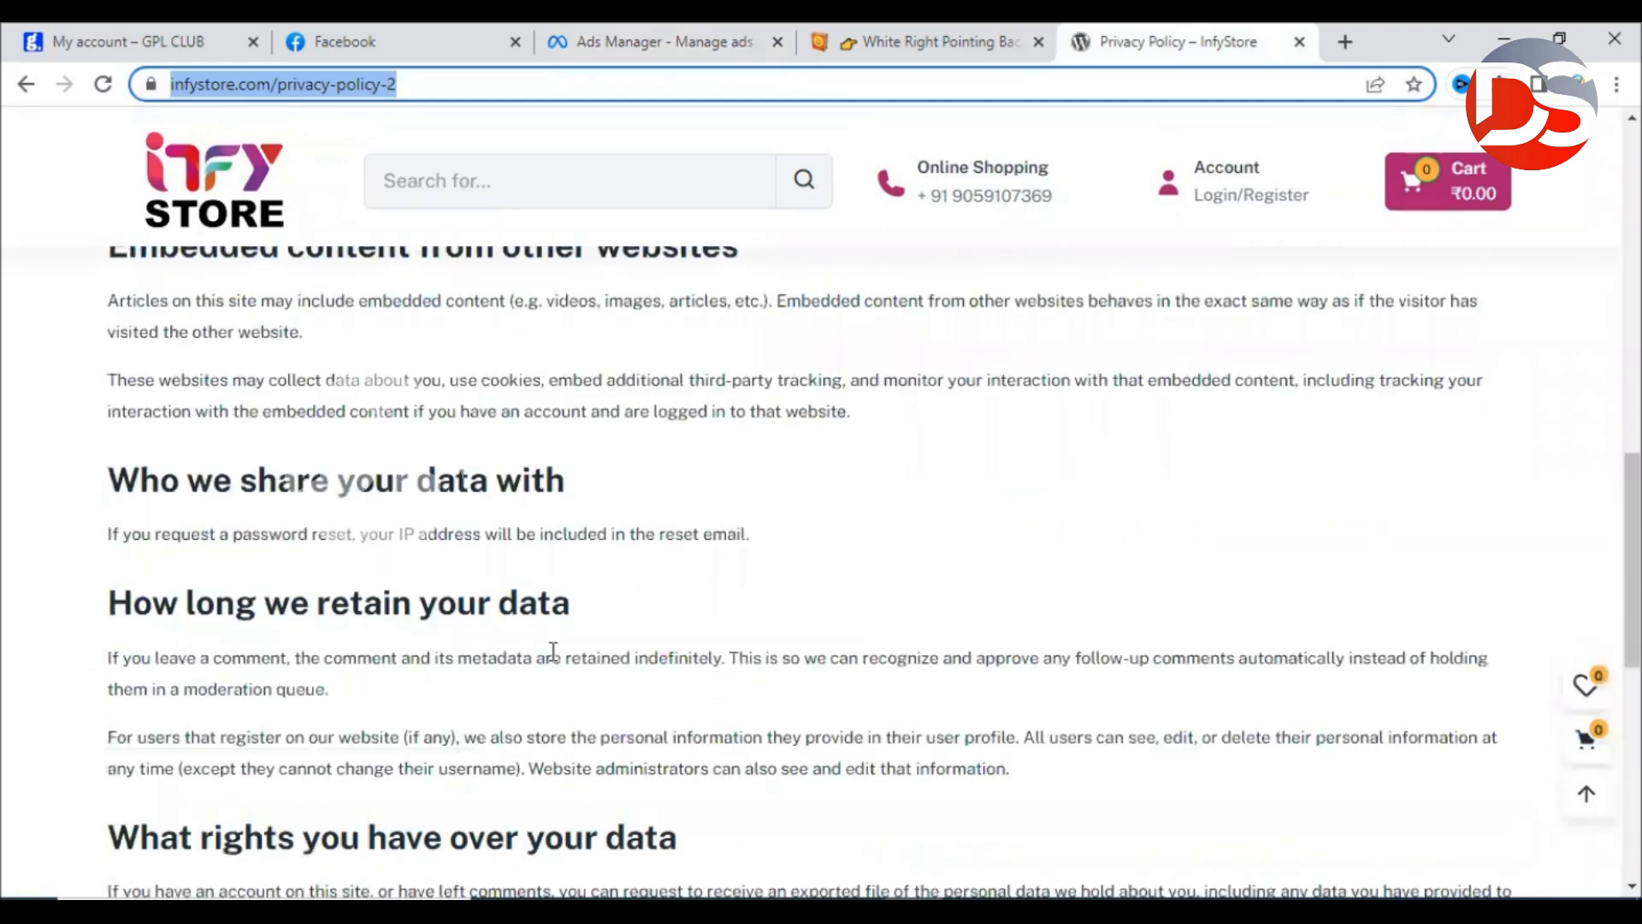
pyautogui.doubleClick(415, 479)
pyautogui.click(780, 509)
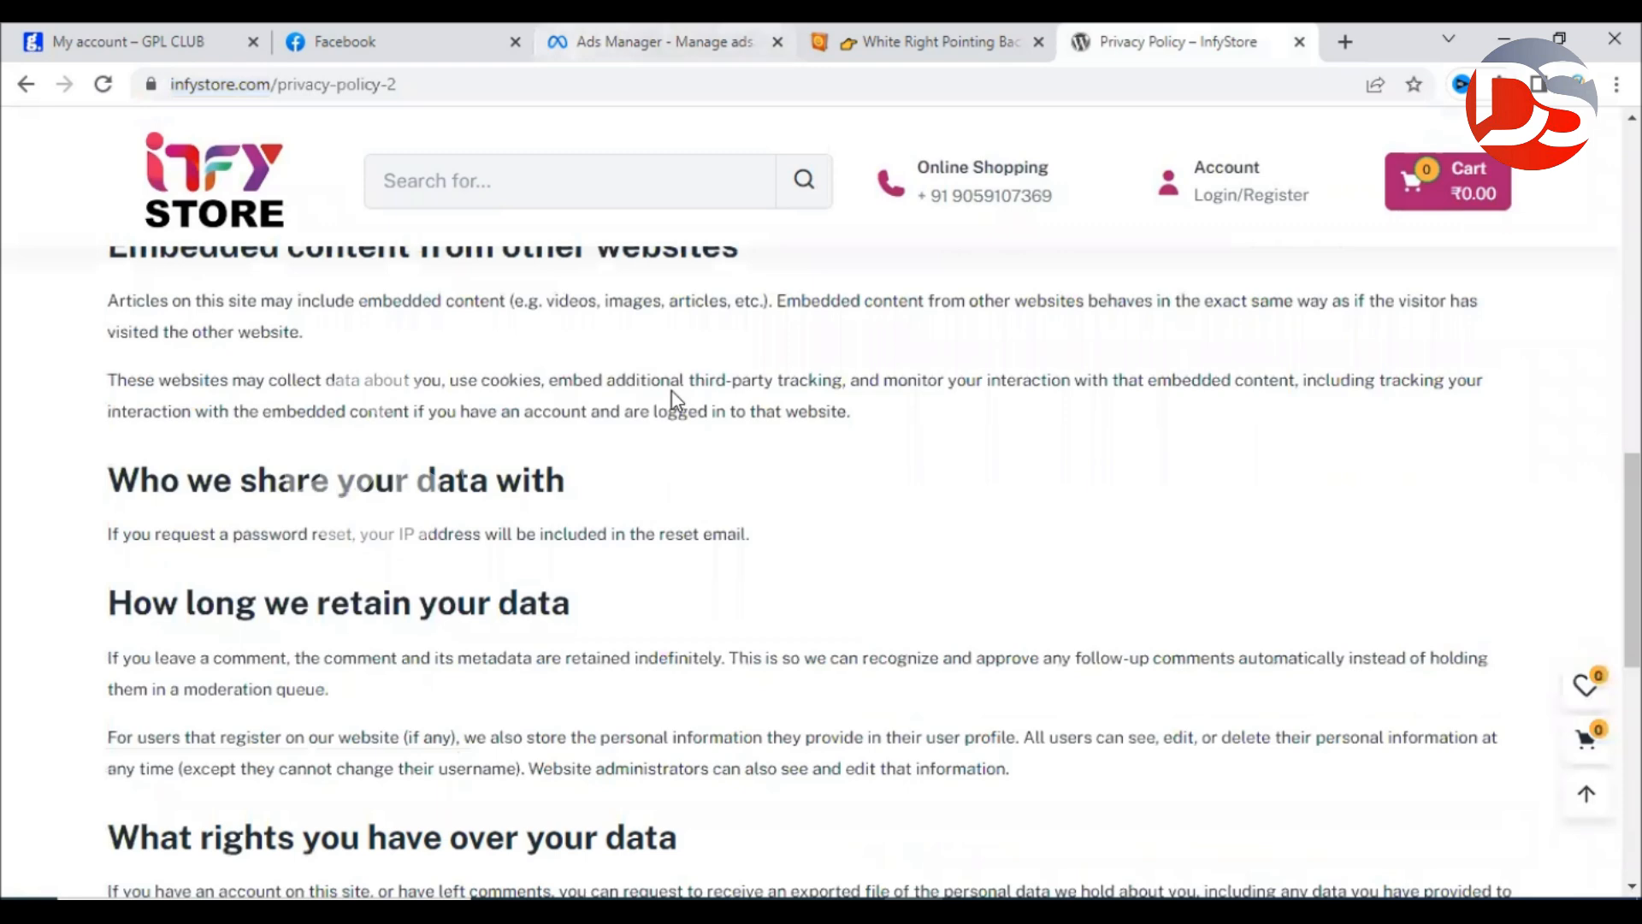
pyautogui.click(667, 42)
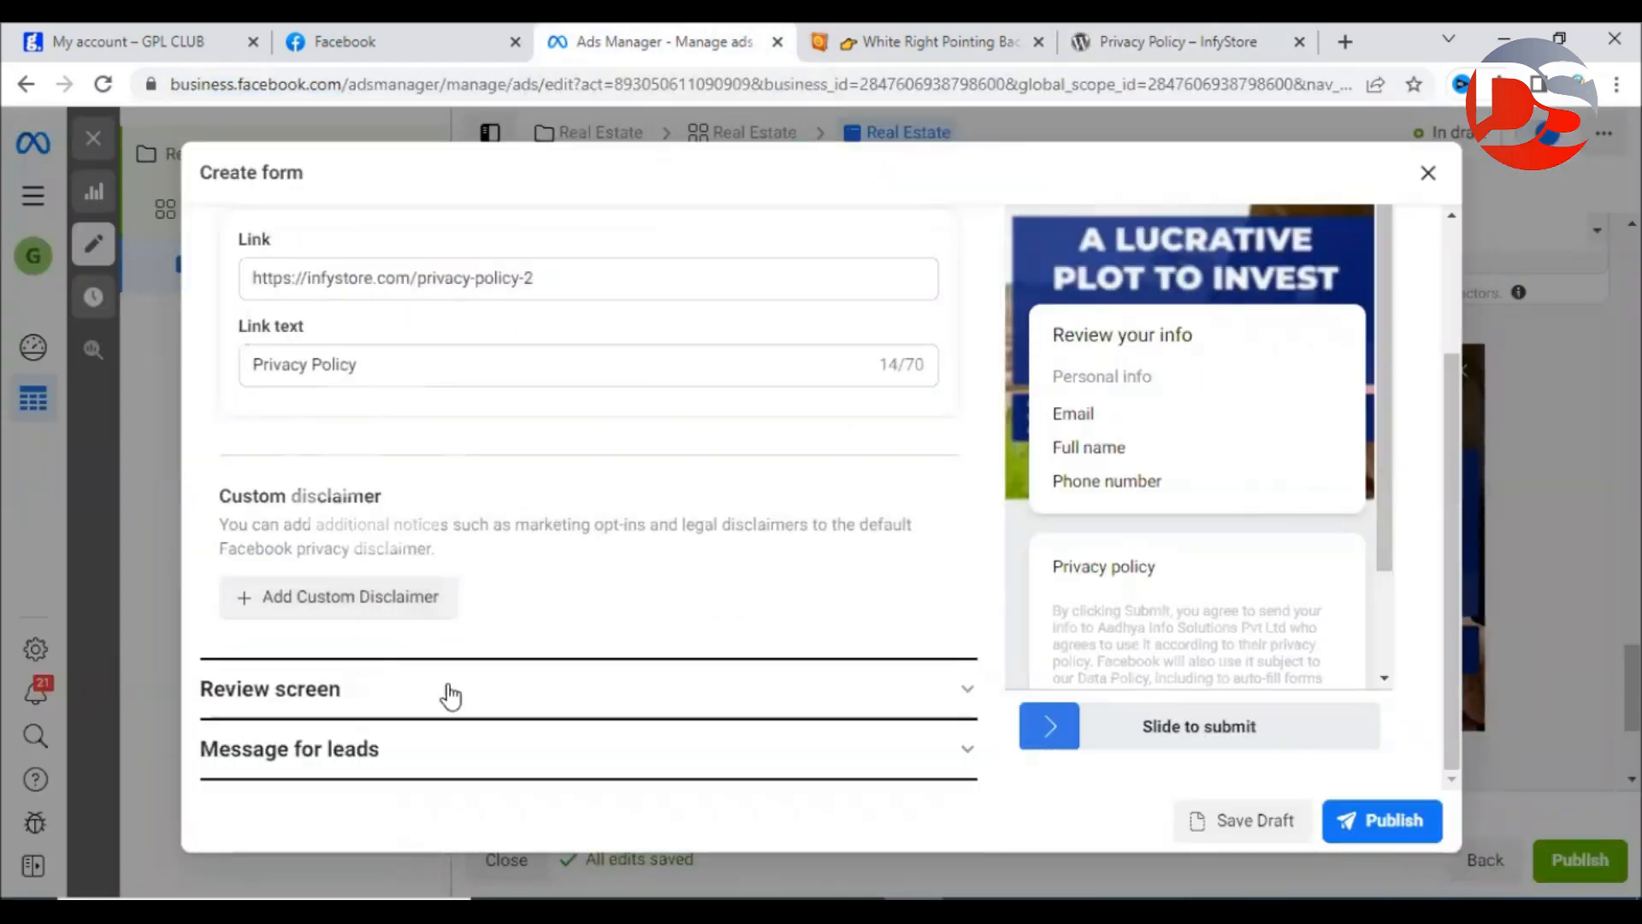
# Expand the review screen and 'Message for leads' settings and inspect the default thank-you text.
pyautogui.click(466, 705)
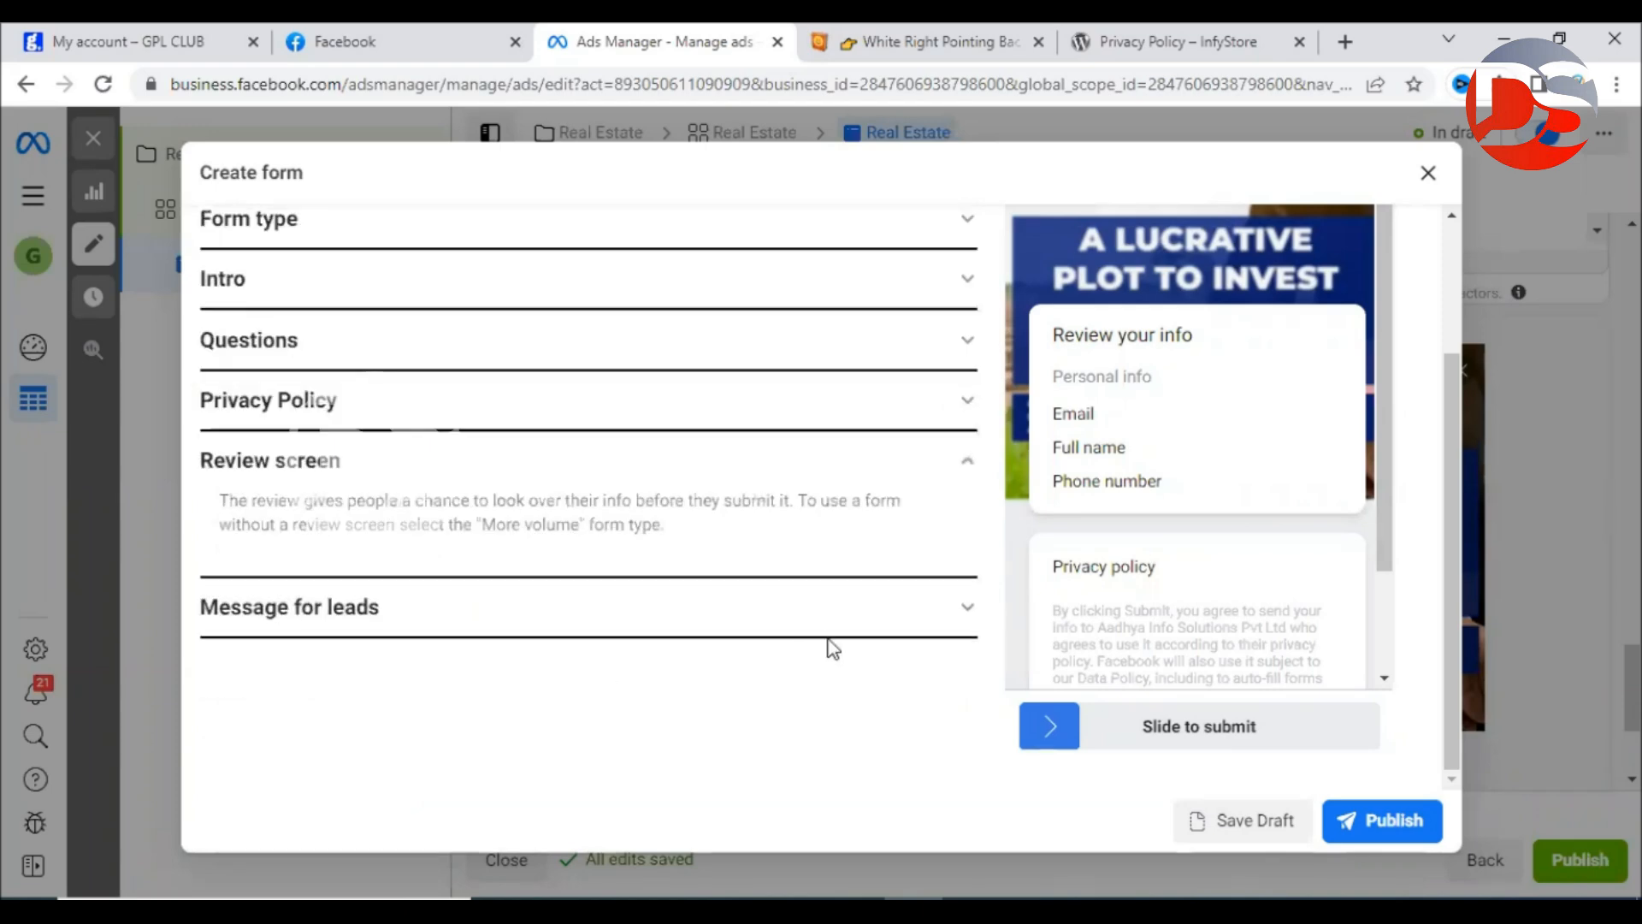
pyautogui.moveTo(1051, 336); pyautogui.dragTo(1215, 343)
pyautogui.click(1181, 379)
pyautogui.click(696, 609)
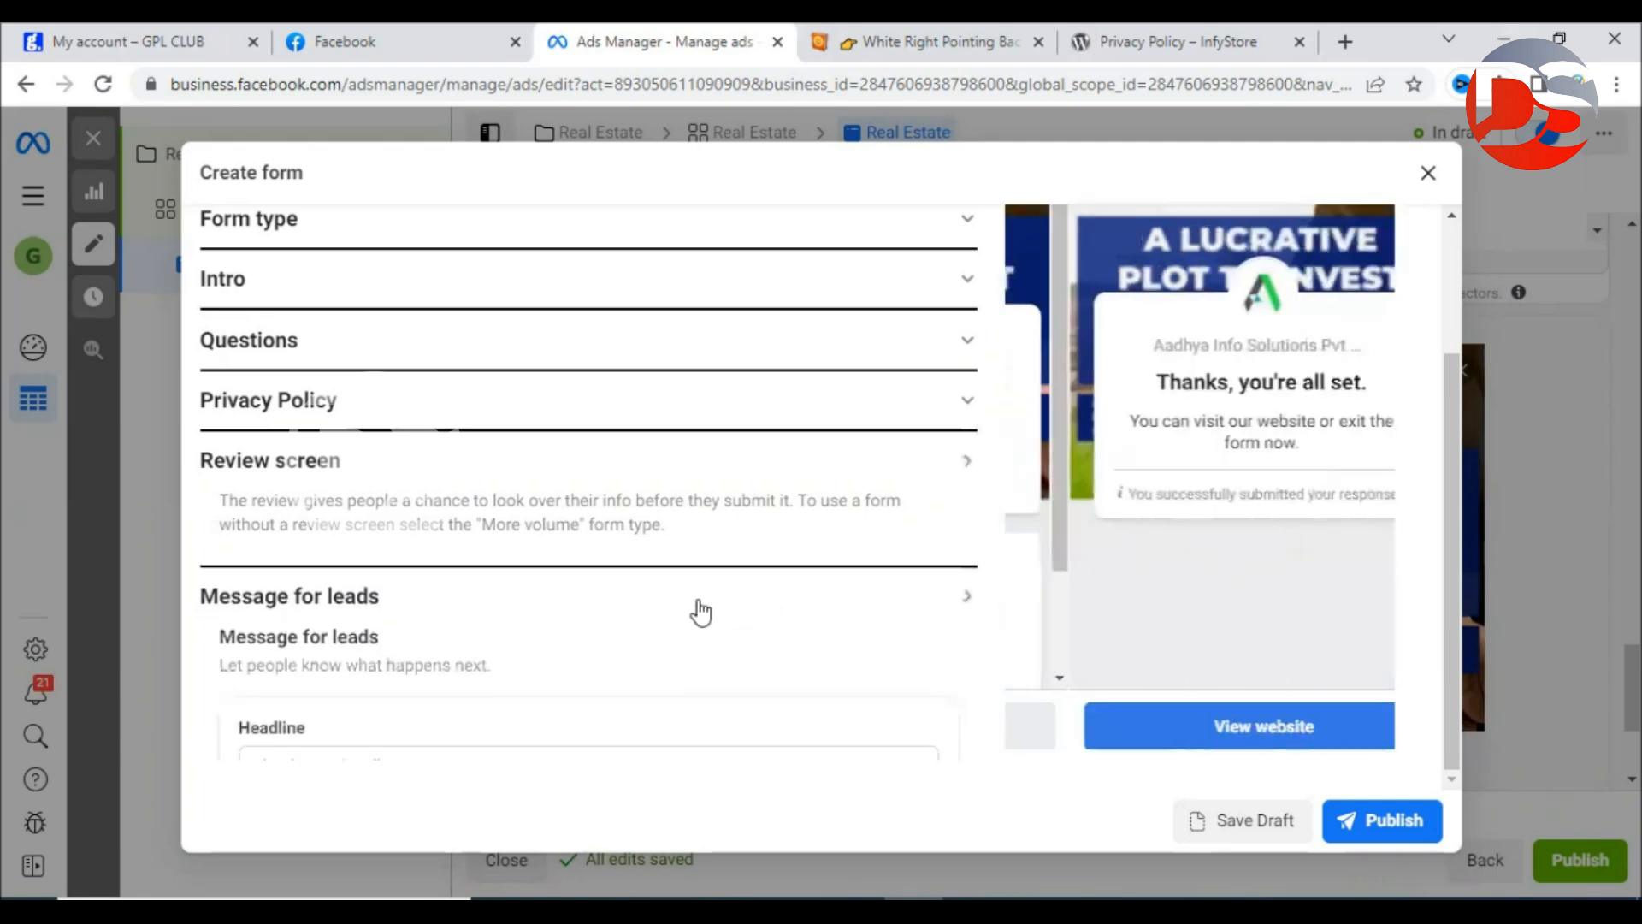
pyautogui.scroll(-3, 696, 539)
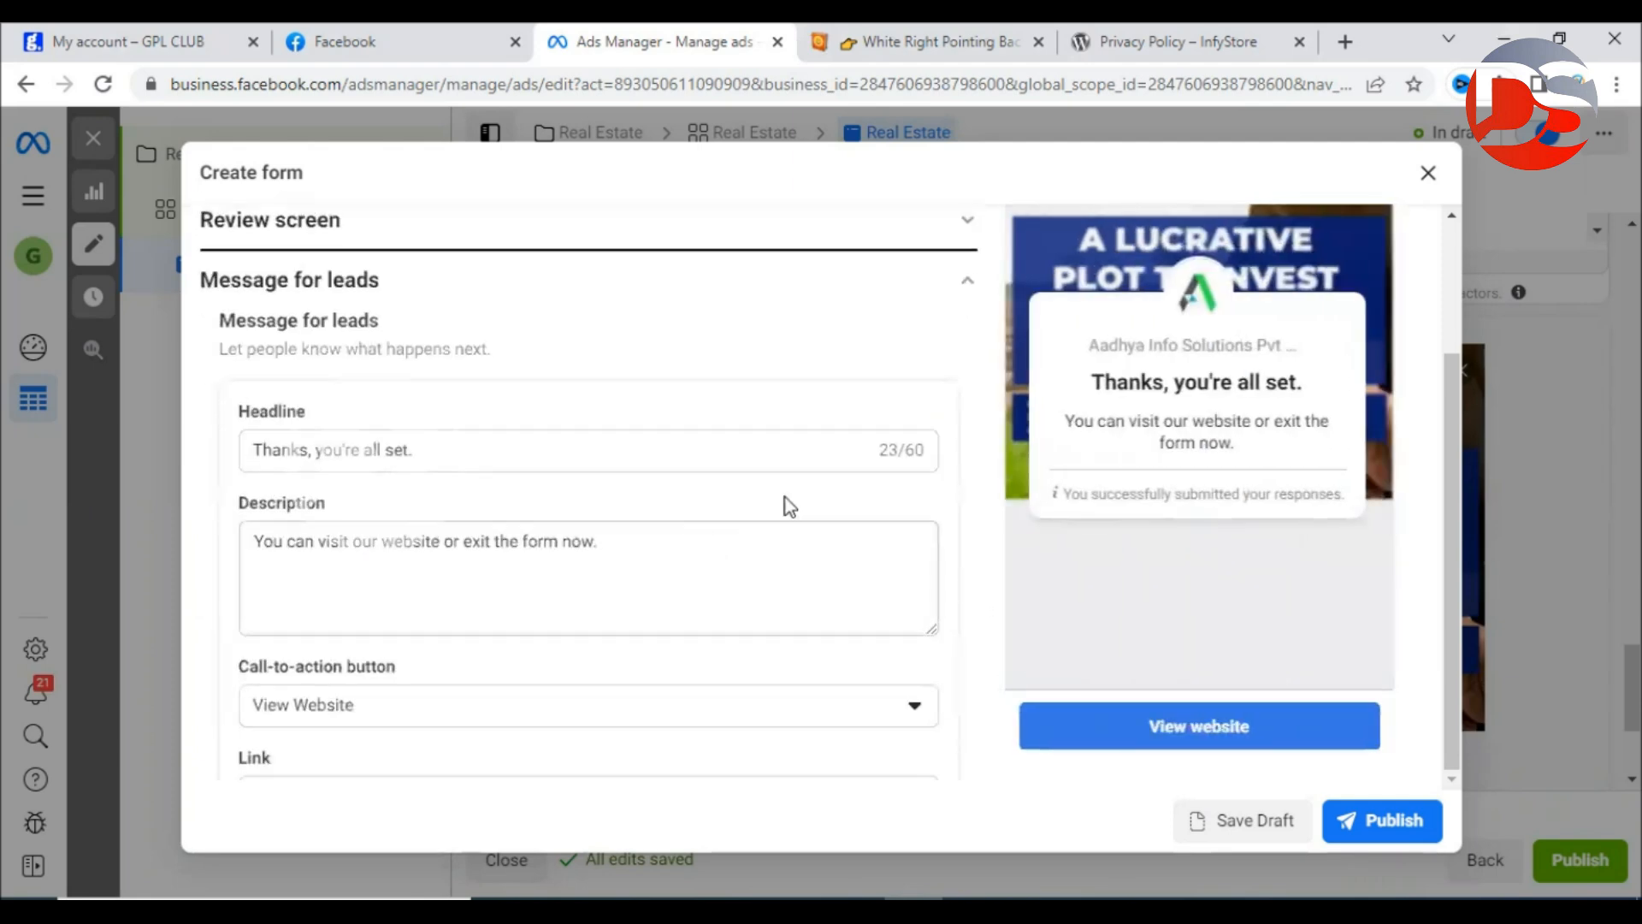
pyautogui.moveTo(1093, 381); pyautogui.dragTo(1322, 381)
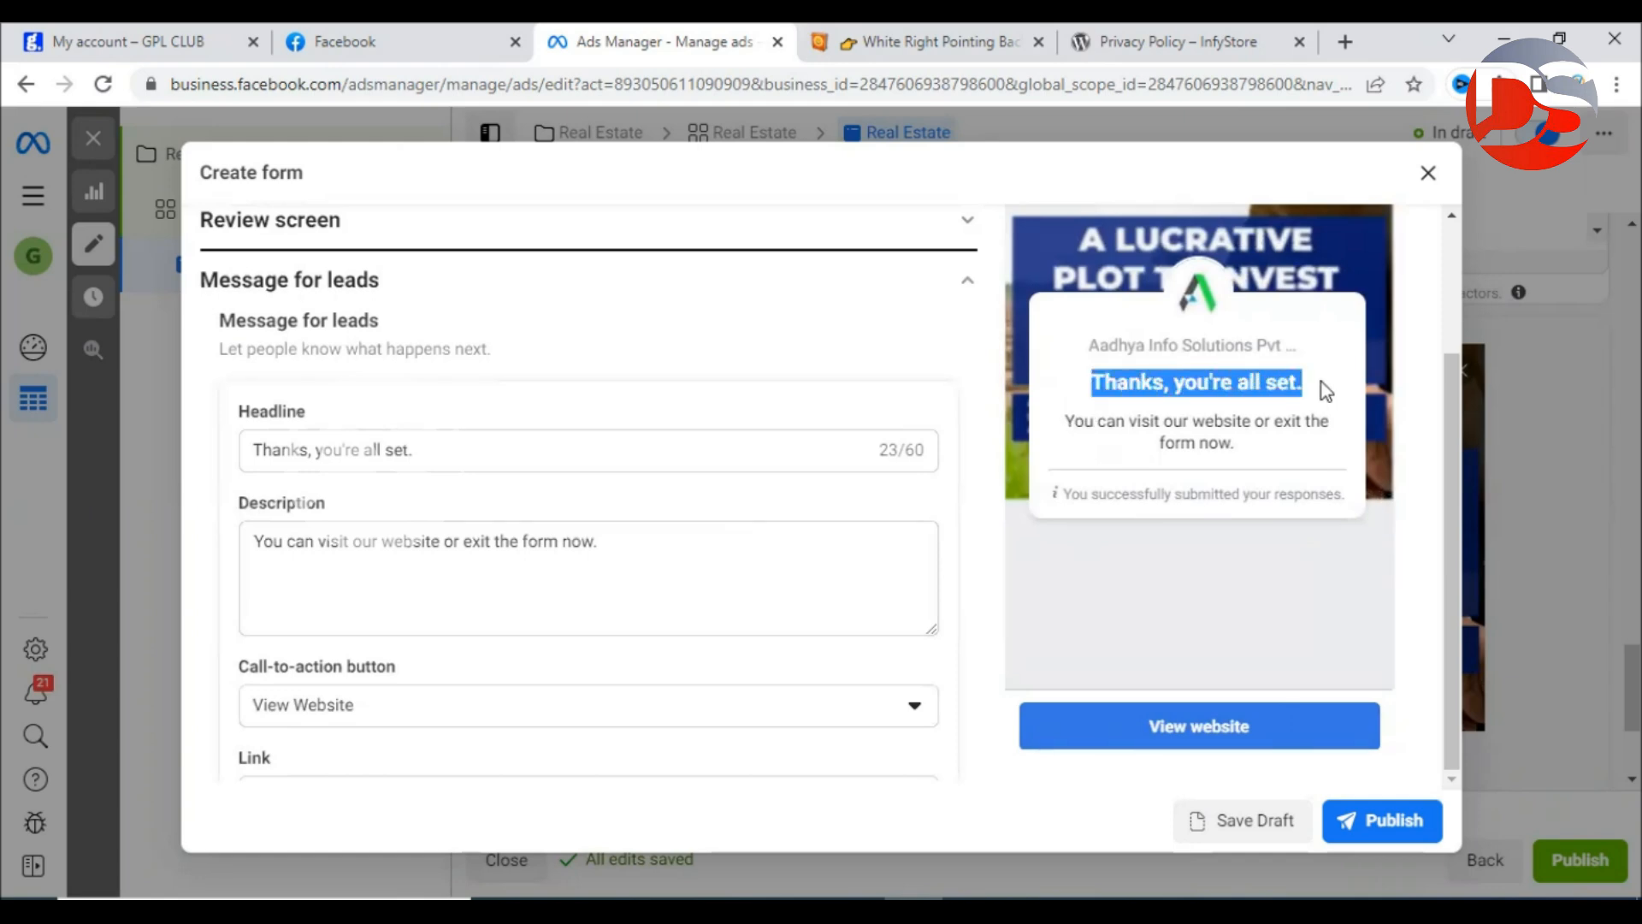
pyautogui.click(1321, 381)
pyautogui.moveTo(1063, 421); pyautogui.dragTo(1259, 448)
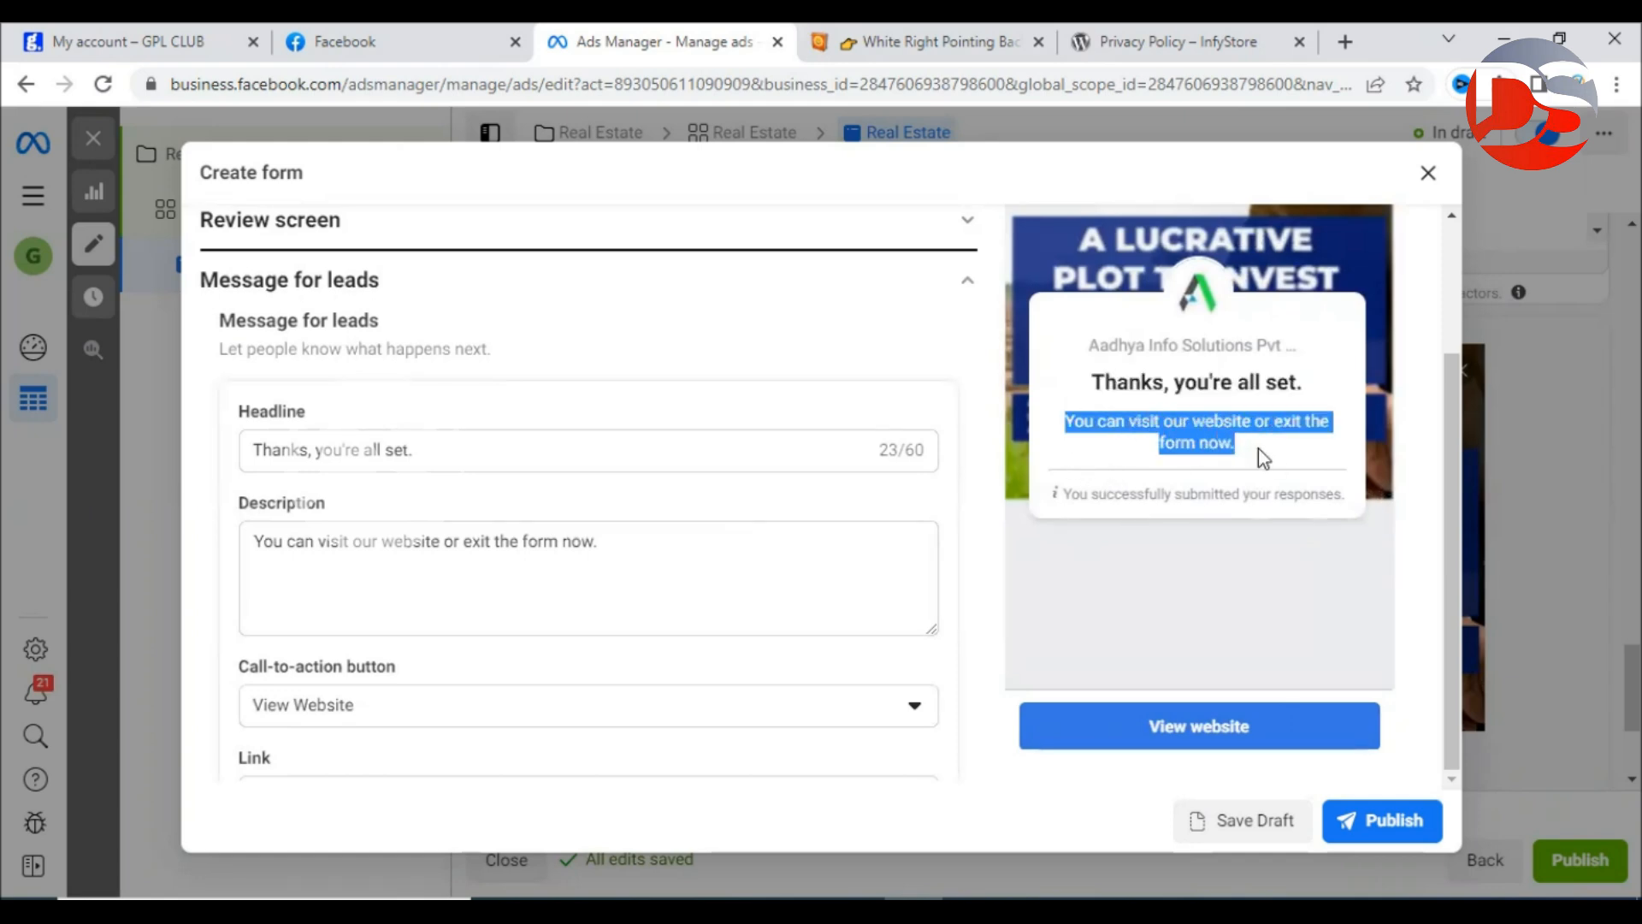
pyautogui.click(1258, 448)
# Change the thank-you headline to 'Thanks for booking FREE site visit'.
pyautogui.click(408, 450)
pyautogui.moveTo(412, 451); pyautogui.dragTo(254, 451)
pyautogui.click(312, 592)
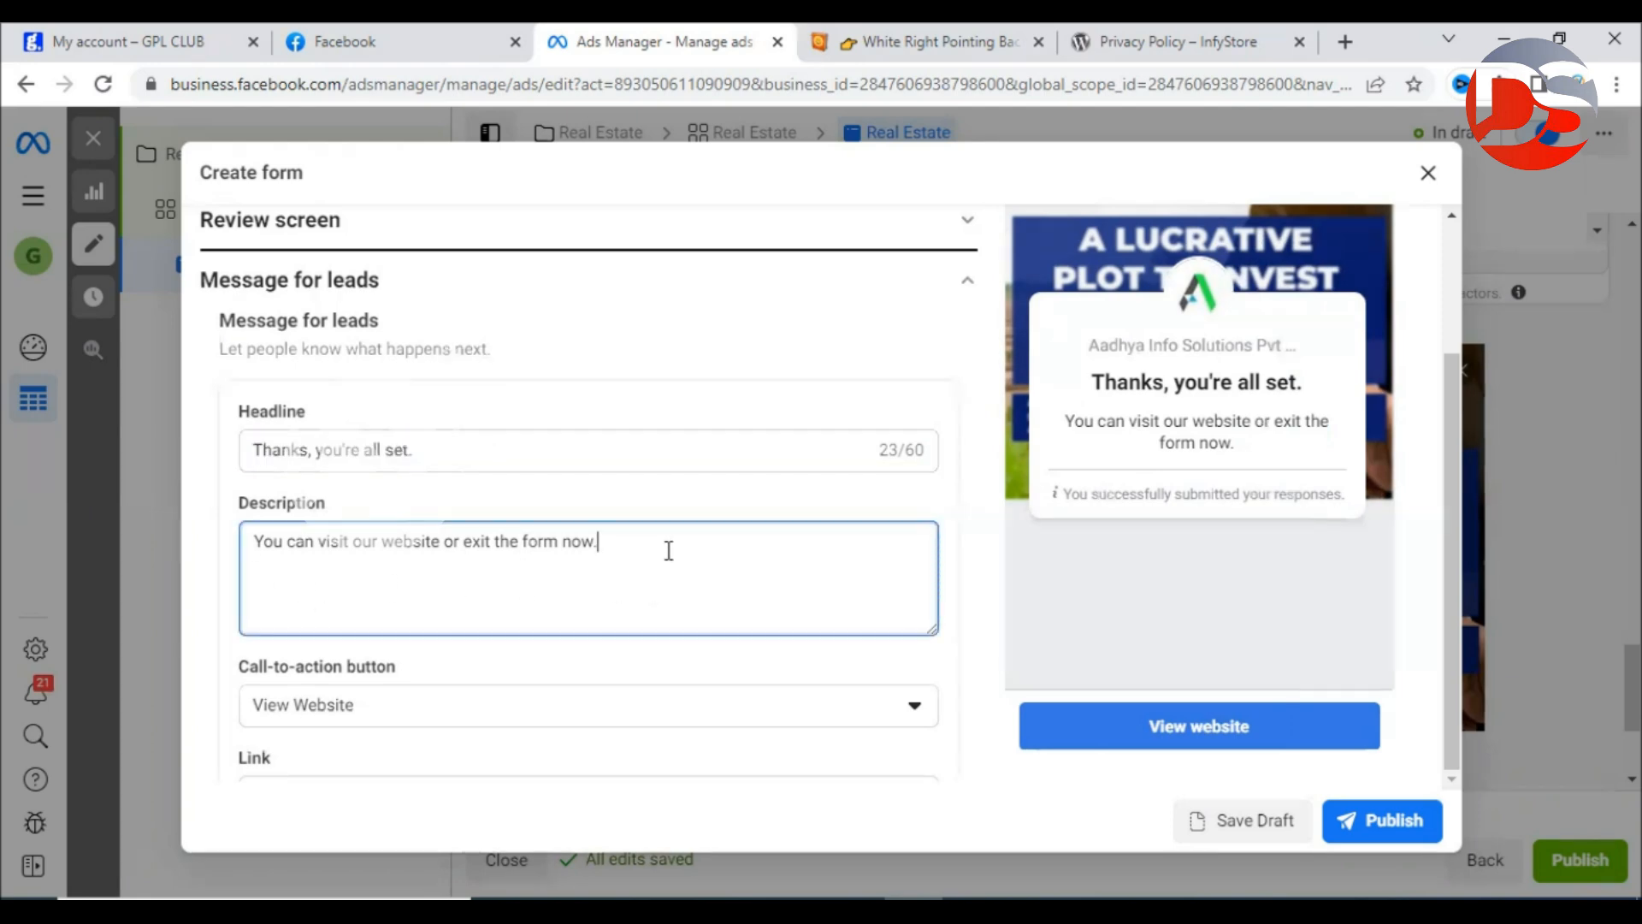
pyautogui.moveTo(621, 544); pyautogui.dragTo(225, 532)
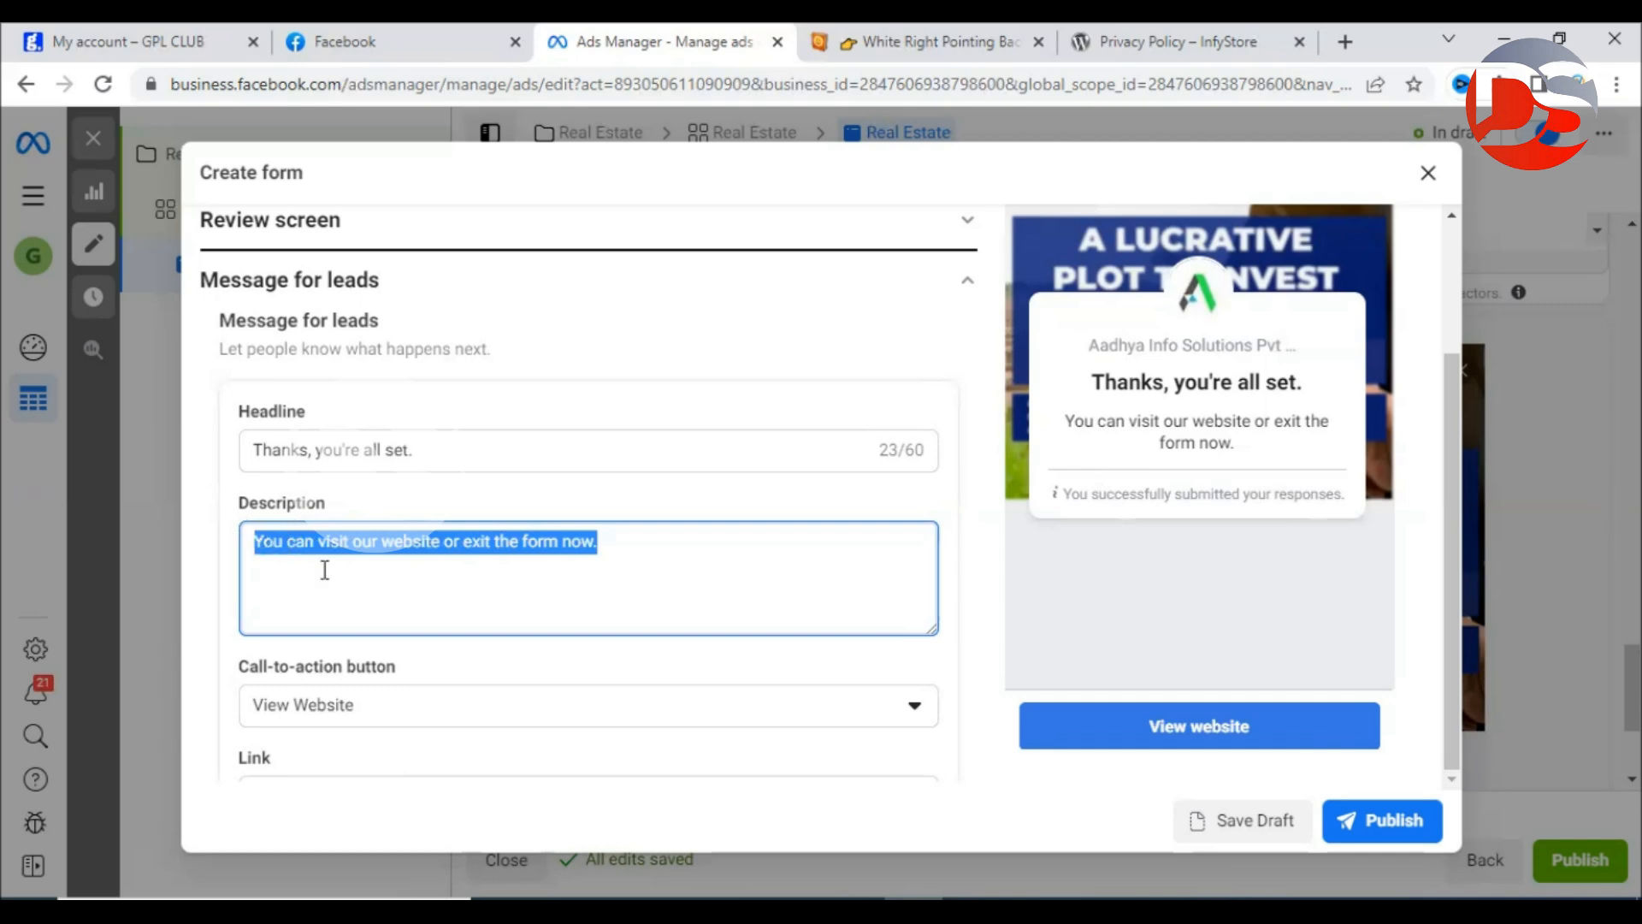
pyautogui.click(631, 593)
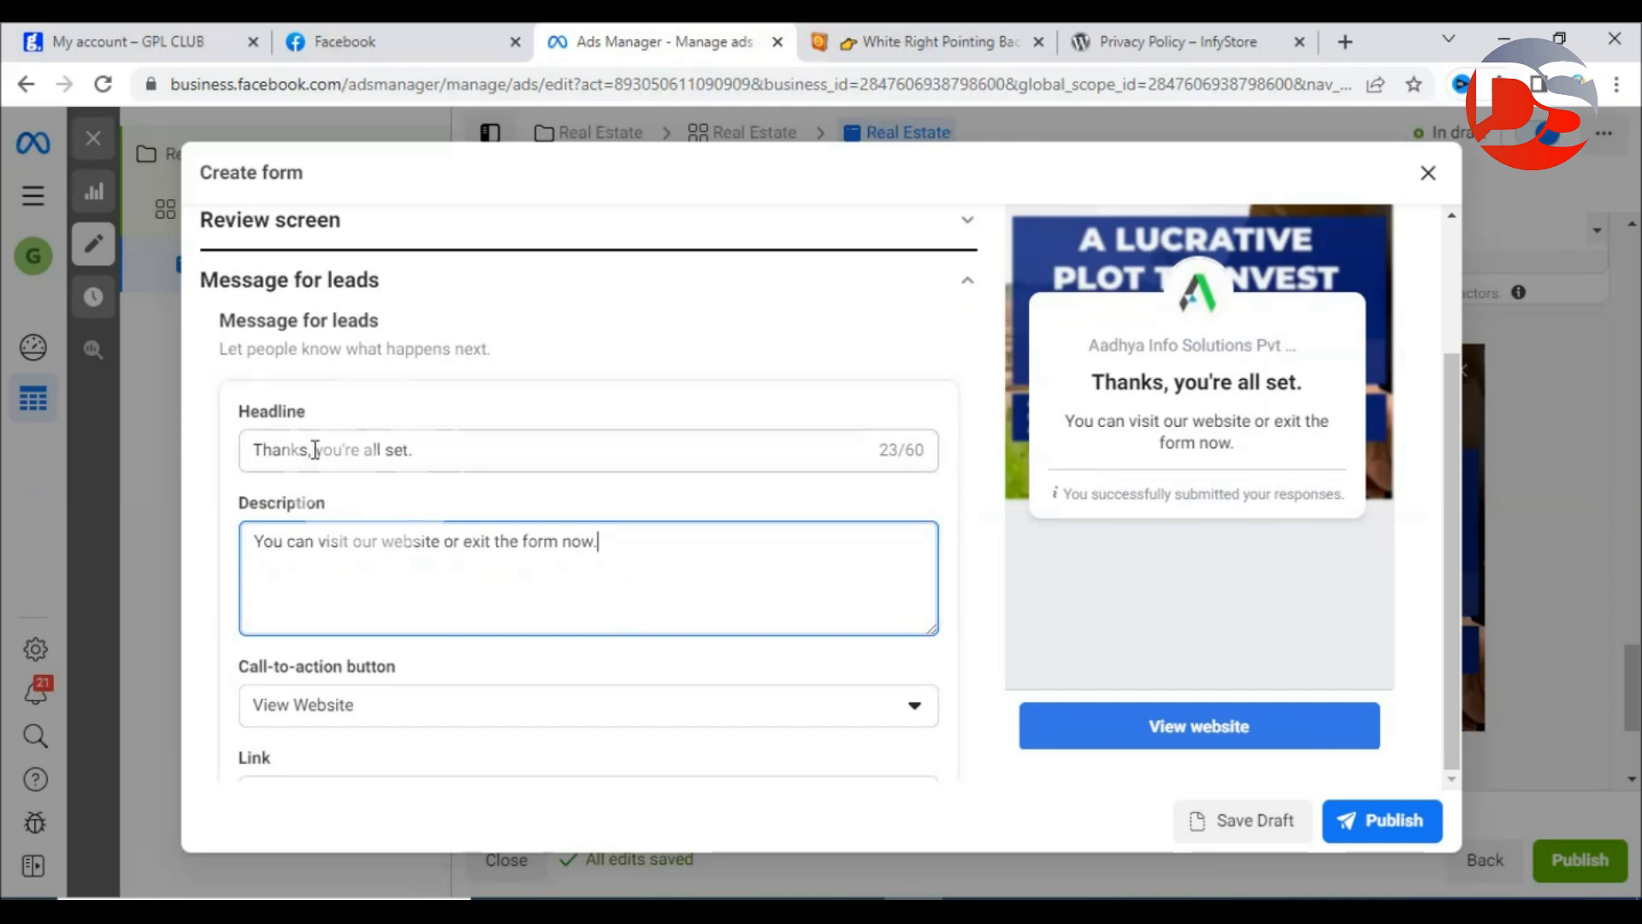
pyautogui.moveTo(315, 450); pyautogui.dragTo(443, 450)
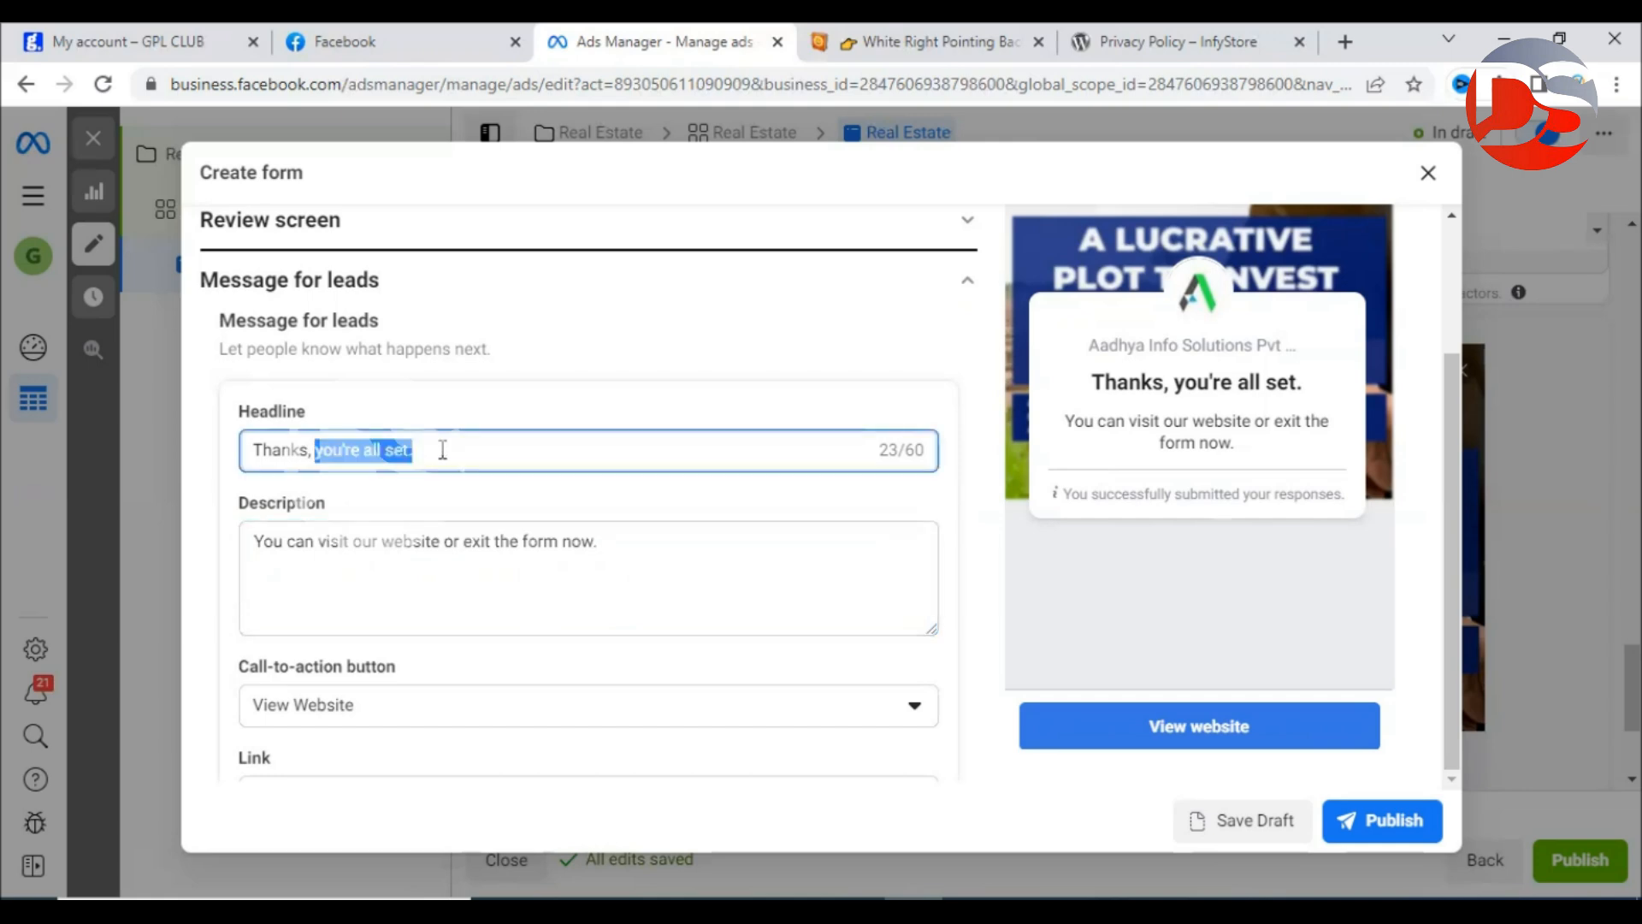
pyautogui.press('BackSpace')
pyautogui.press('BackSpace')
pyautogui.press('BackSpace')
pyautogui.write('for booking ')
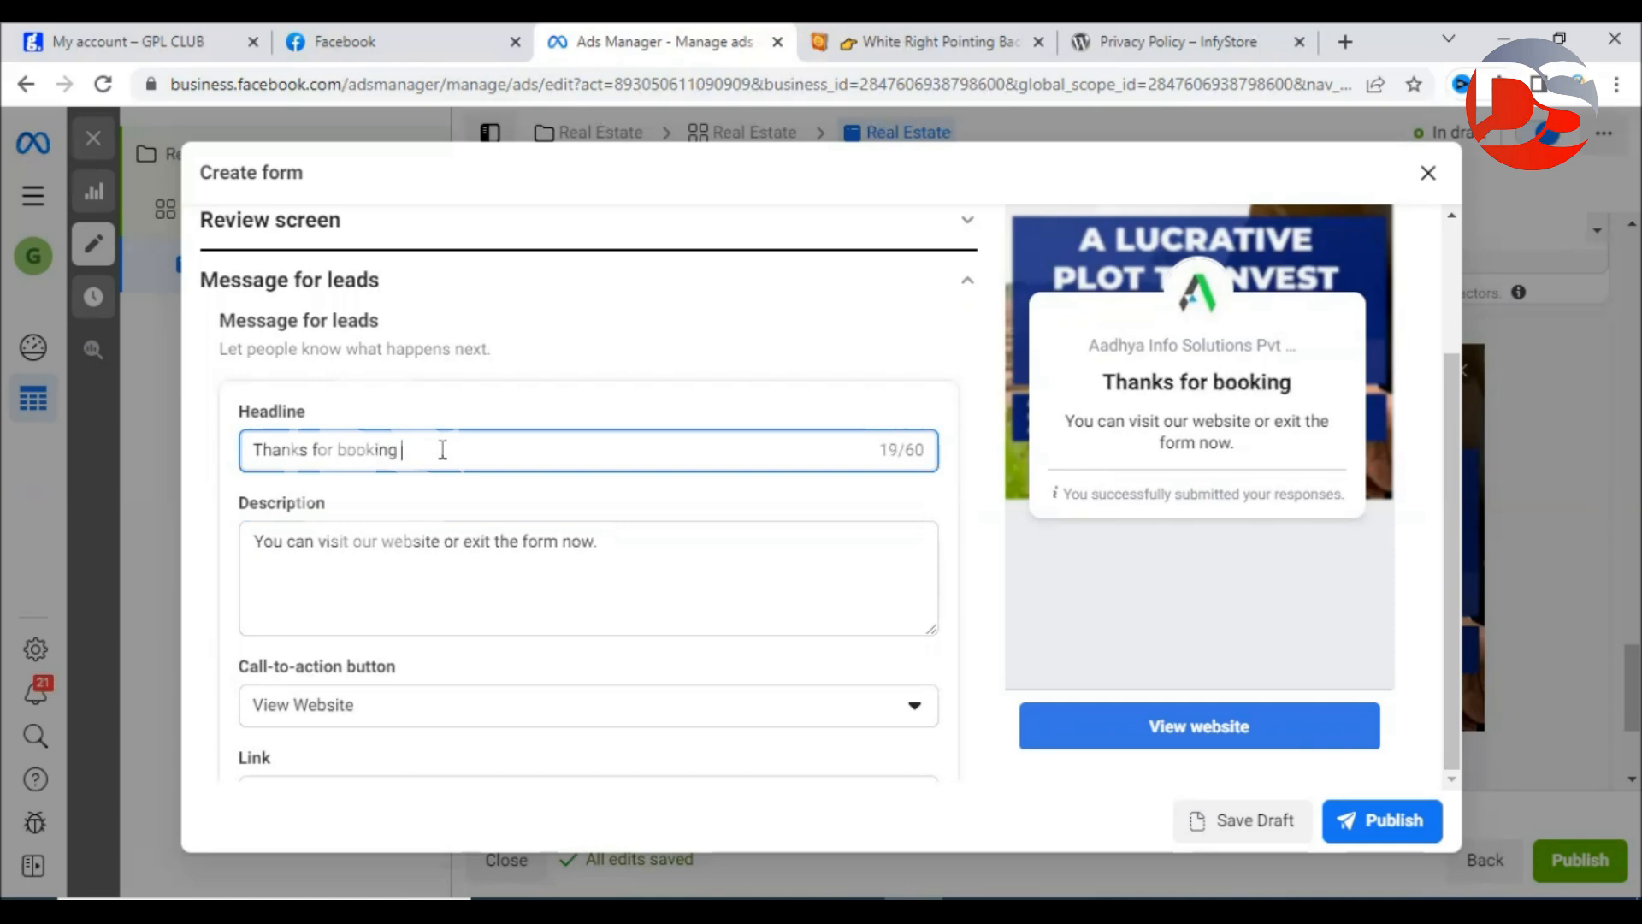
pyautogui.write('FR')
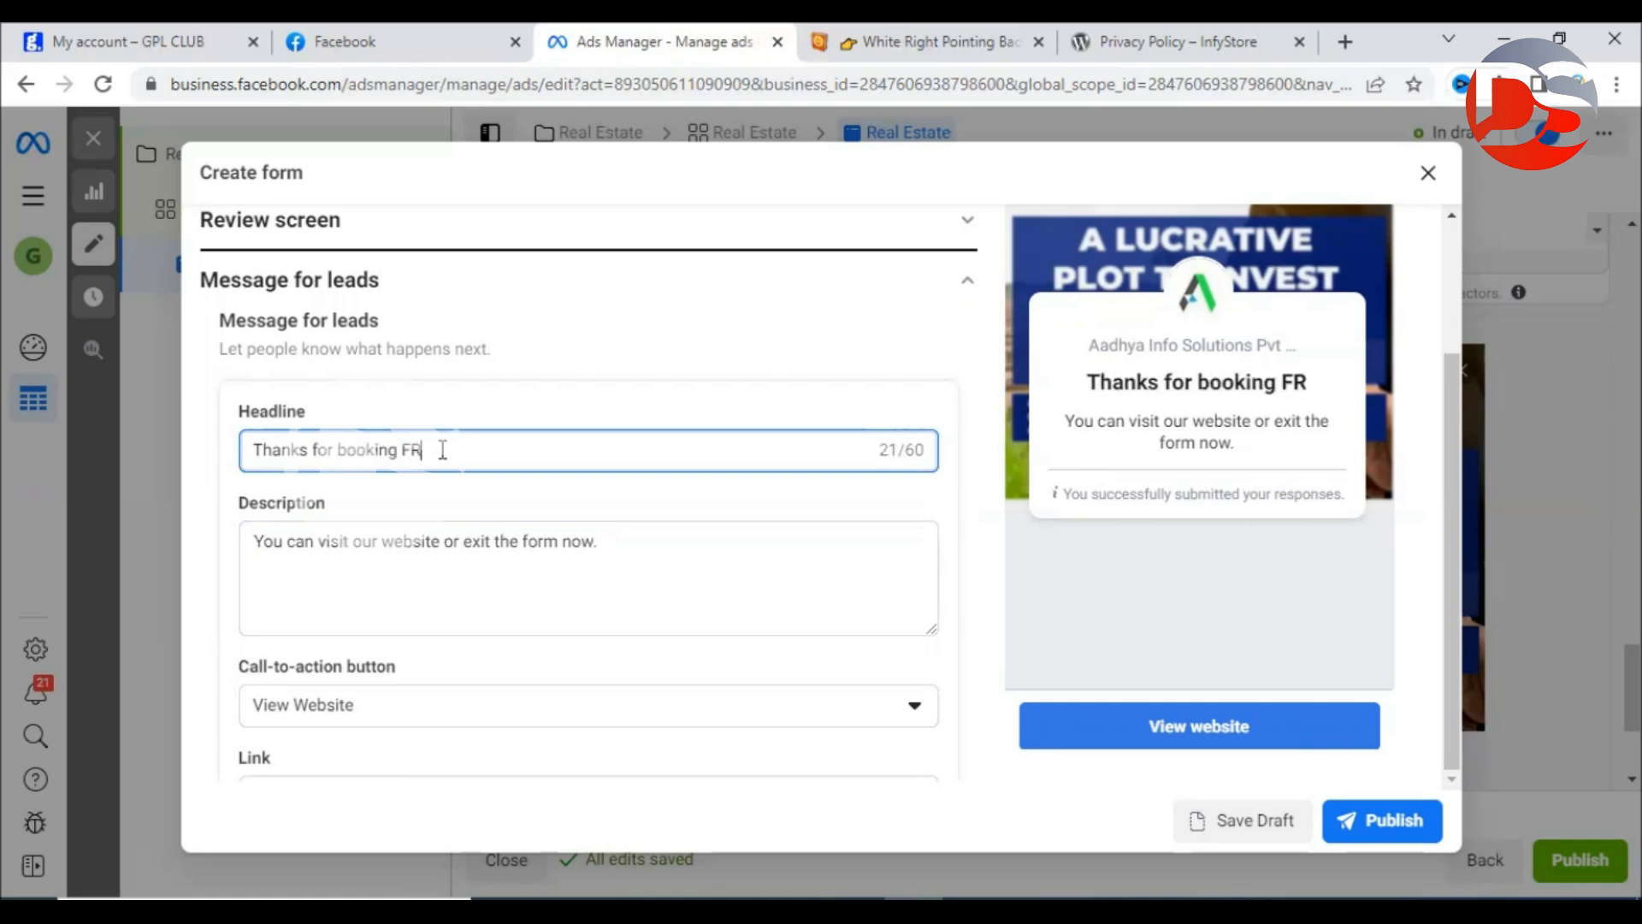
pyautogui.write('EE st')
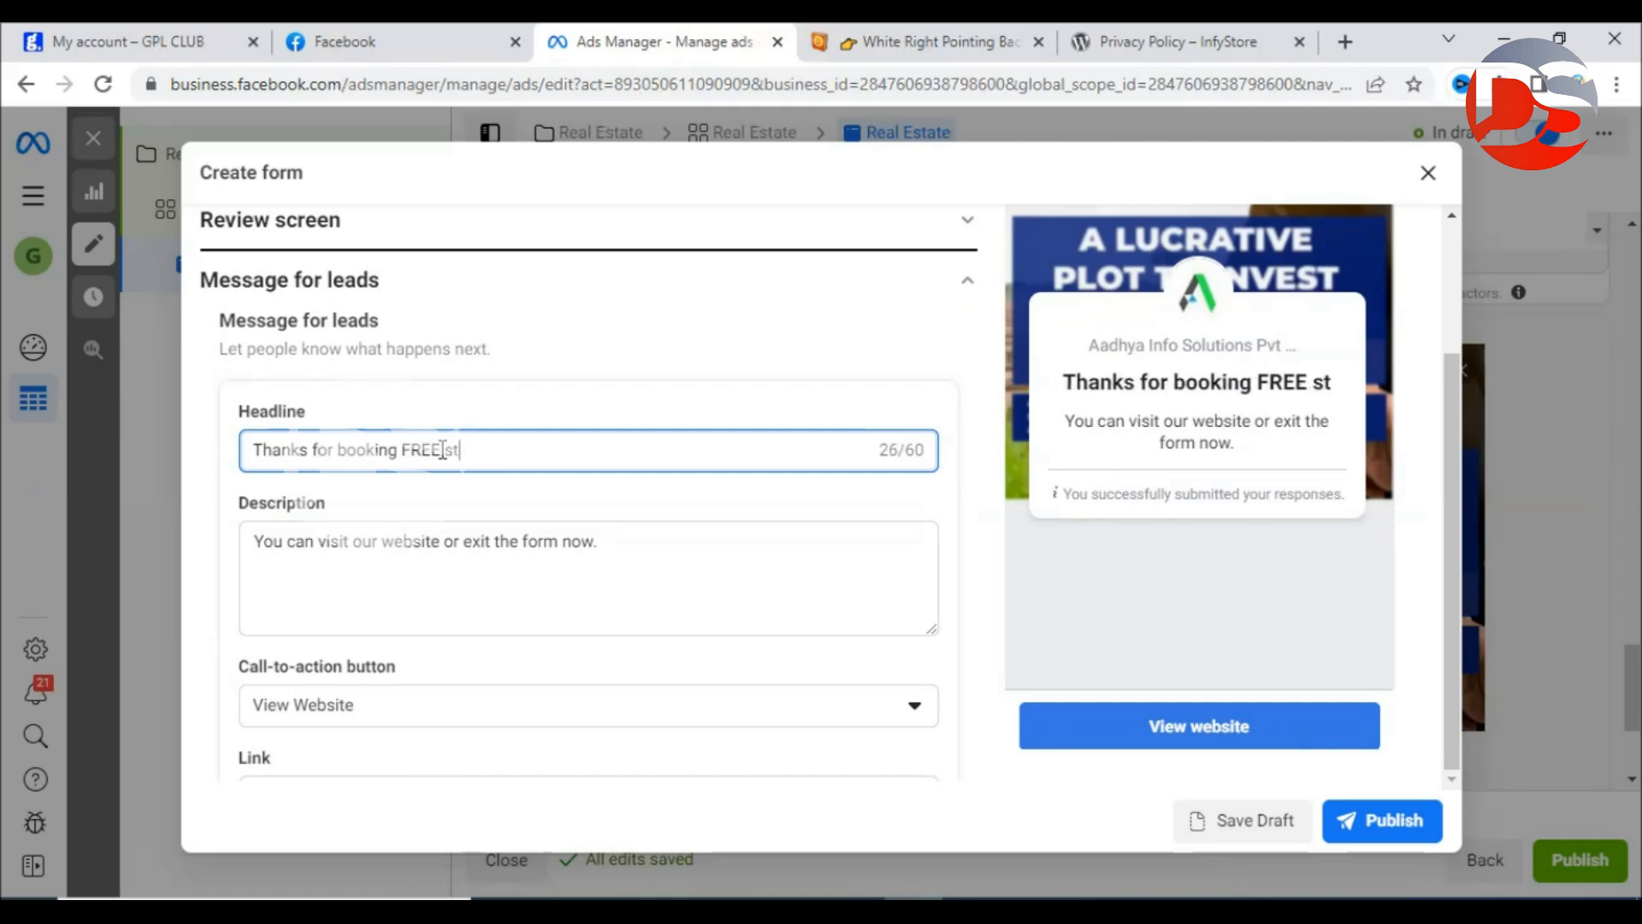
pyautogui.press('BackSpace')
pyautogui.write('ite visit')
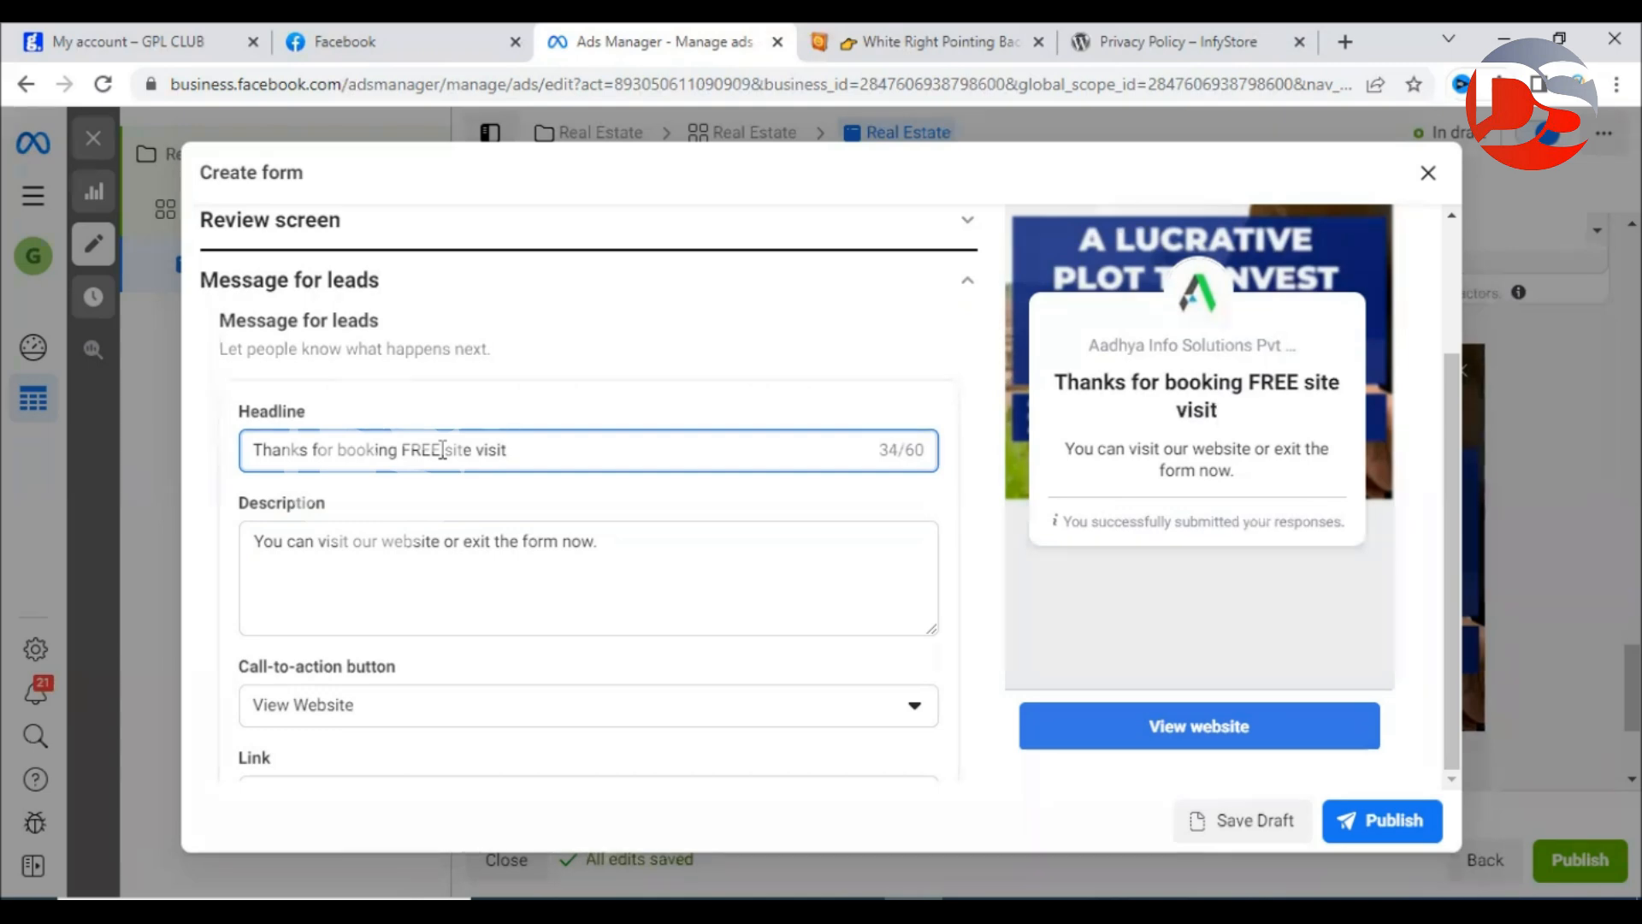
pyautogui.write('q')
pyautogui.press('BackSpace')
# Replace the description with 'Our executive will contact you shortly (or) You can call us below'.
pyautogui.click(734, 547)
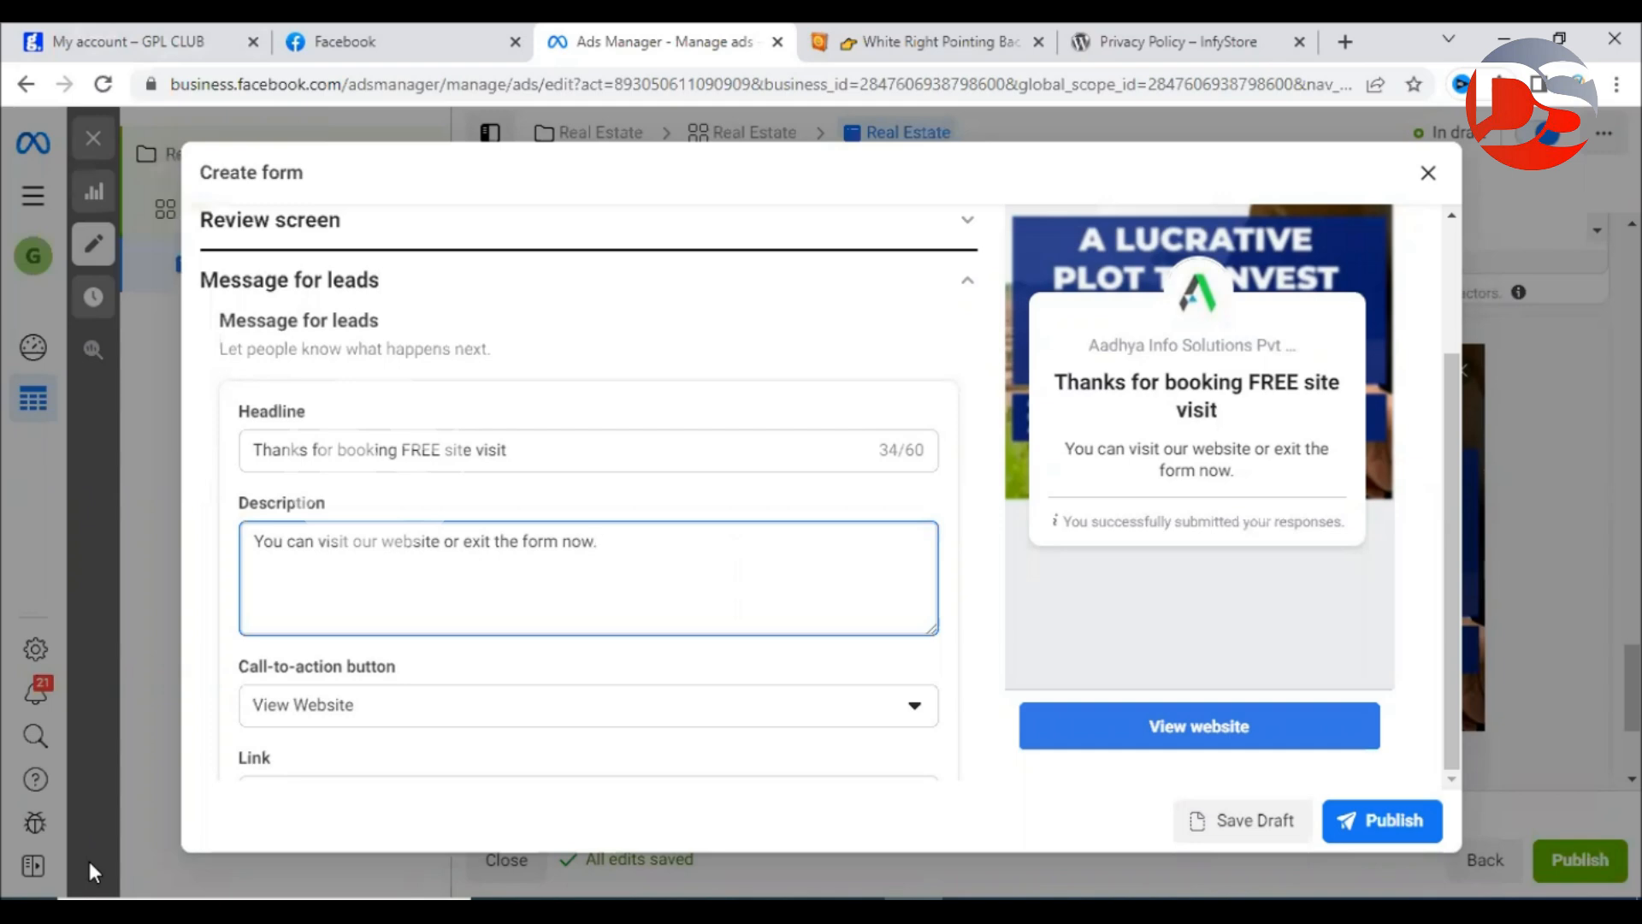
pyautogui.hotkey('ctrl', 'a')
pyautogui.write('Our Exc')
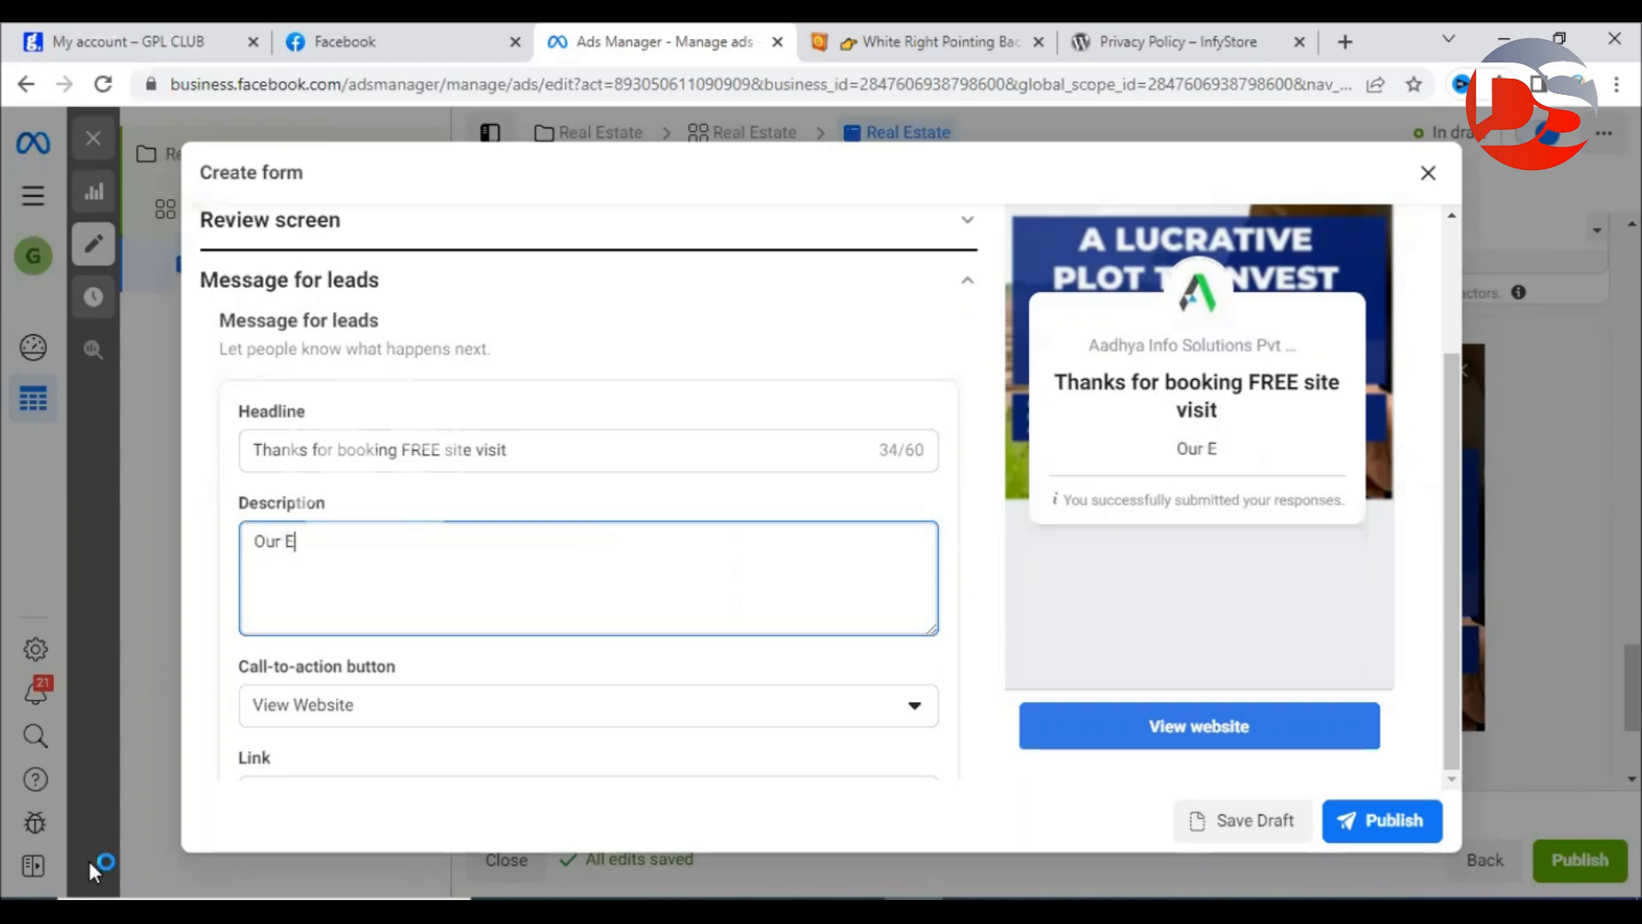
pyautogui.press('BackSpace')
pyautogui.press('BackSpace')
pyautogui.press('BackSpace')
pyautogui.write('executive will contact you ')
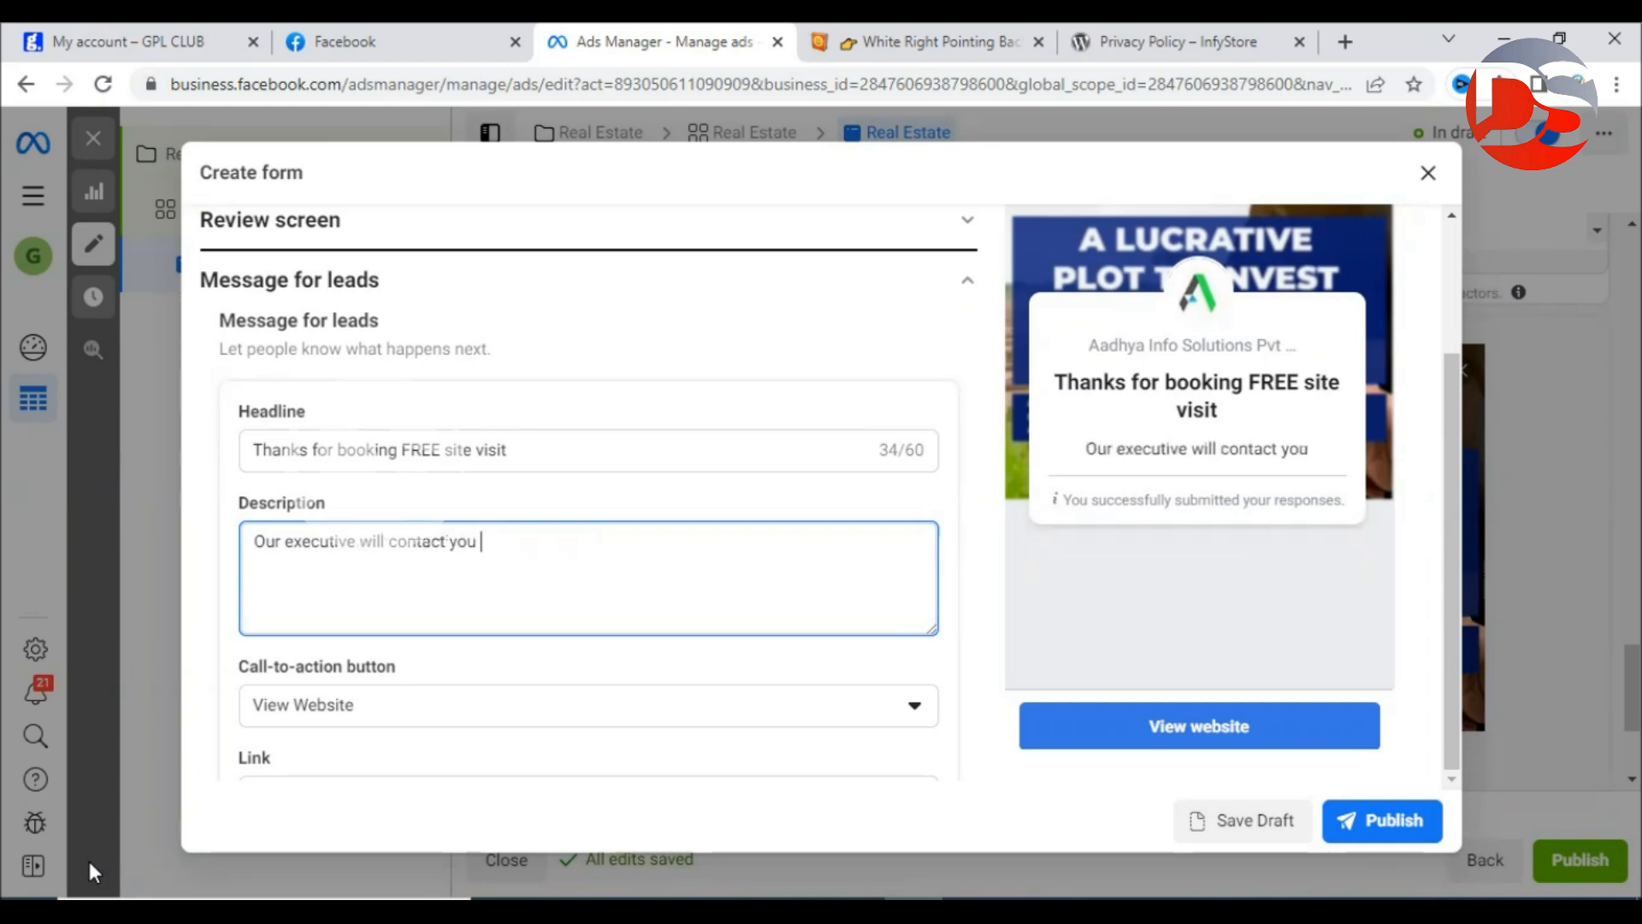
pyautogui.write('shortly')
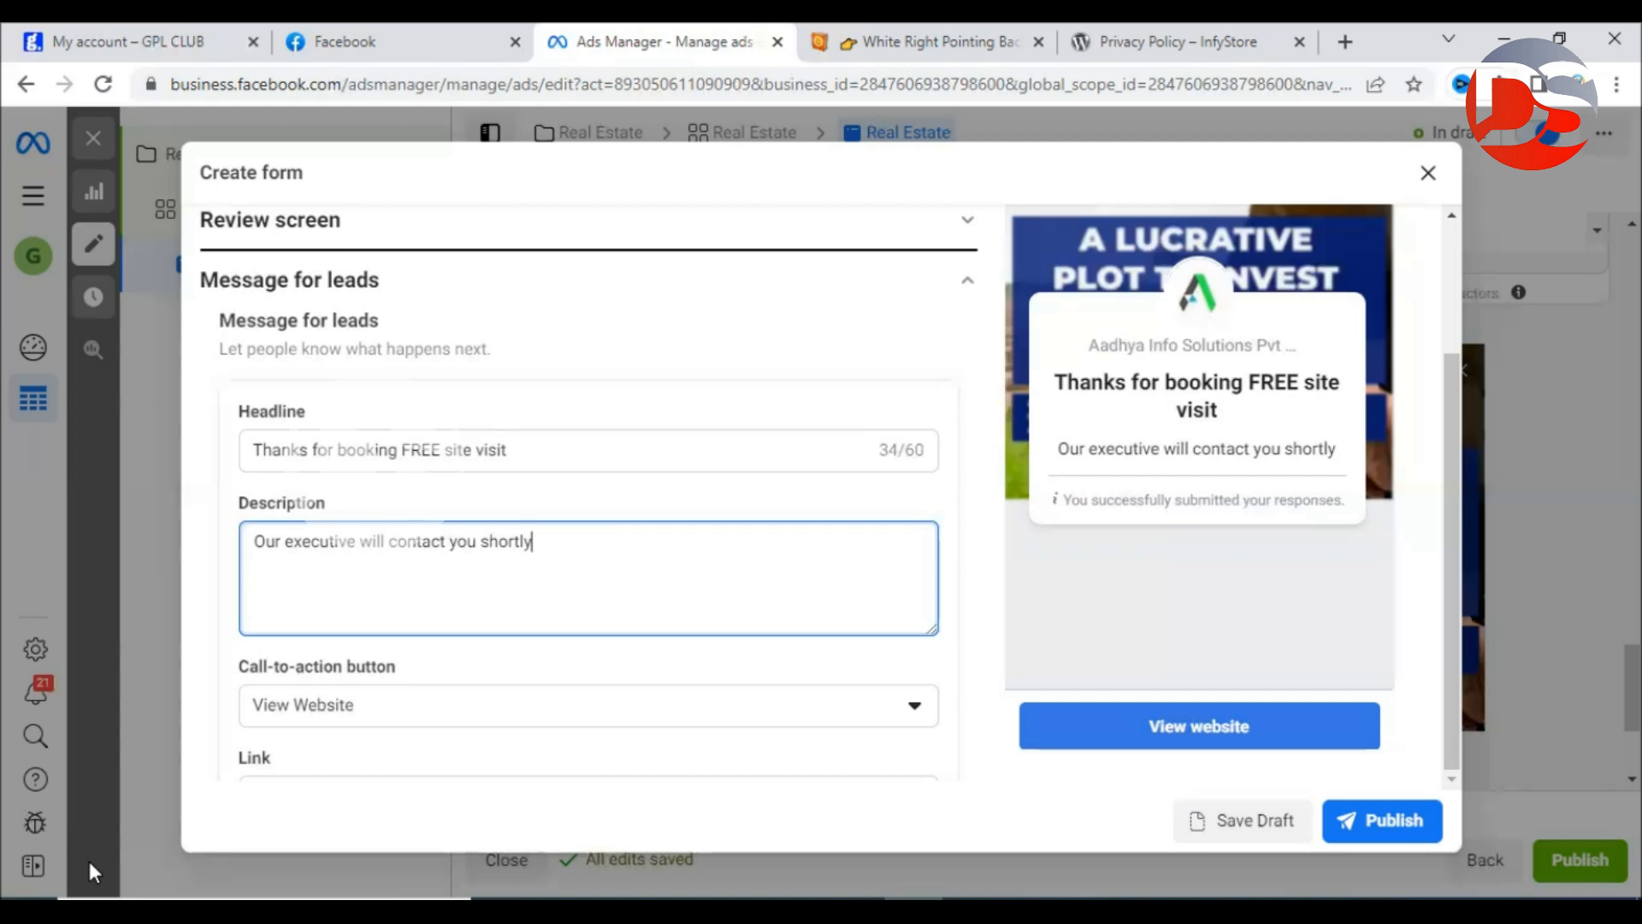
pyautogui.write('. ')
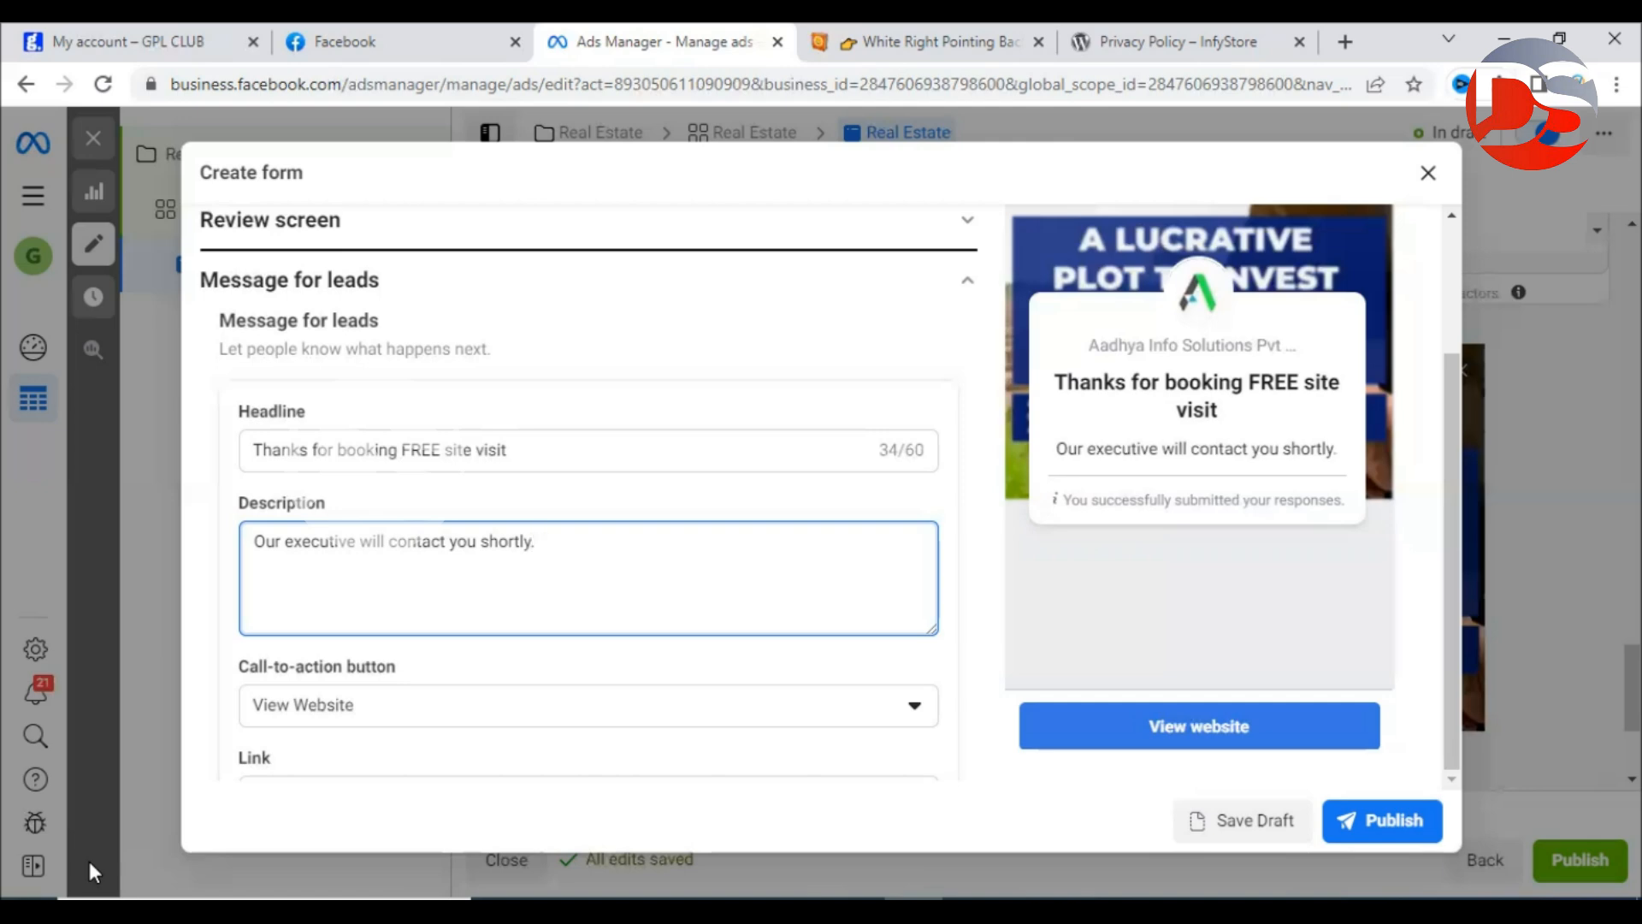
pyautogui.write('Meanwhile')
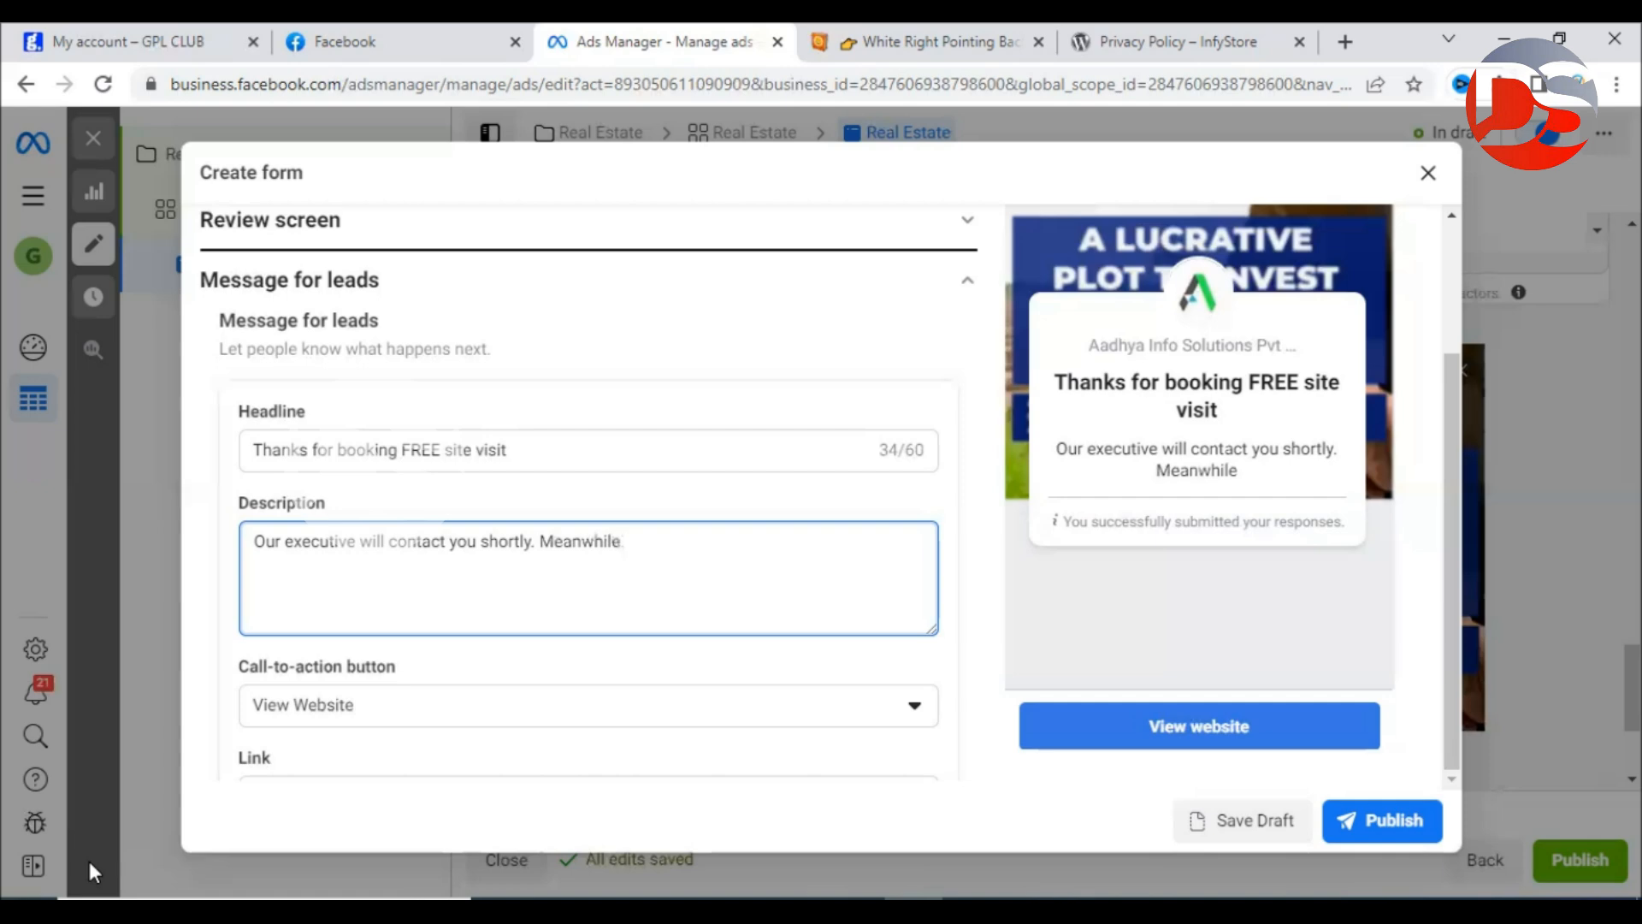
pyautogui.press('BackSpace')
pyautogui.press('BackSpace')
pyautogui.press('BackSpace')
pyautogui.press('BackSpace')
pyautogui.press('BackSpace')
pyautogui.press('BackSpace')
pyautogui.press('BackSpace')
pyautogui.press('BackSpace')
pyautogui.press('BackSpace')
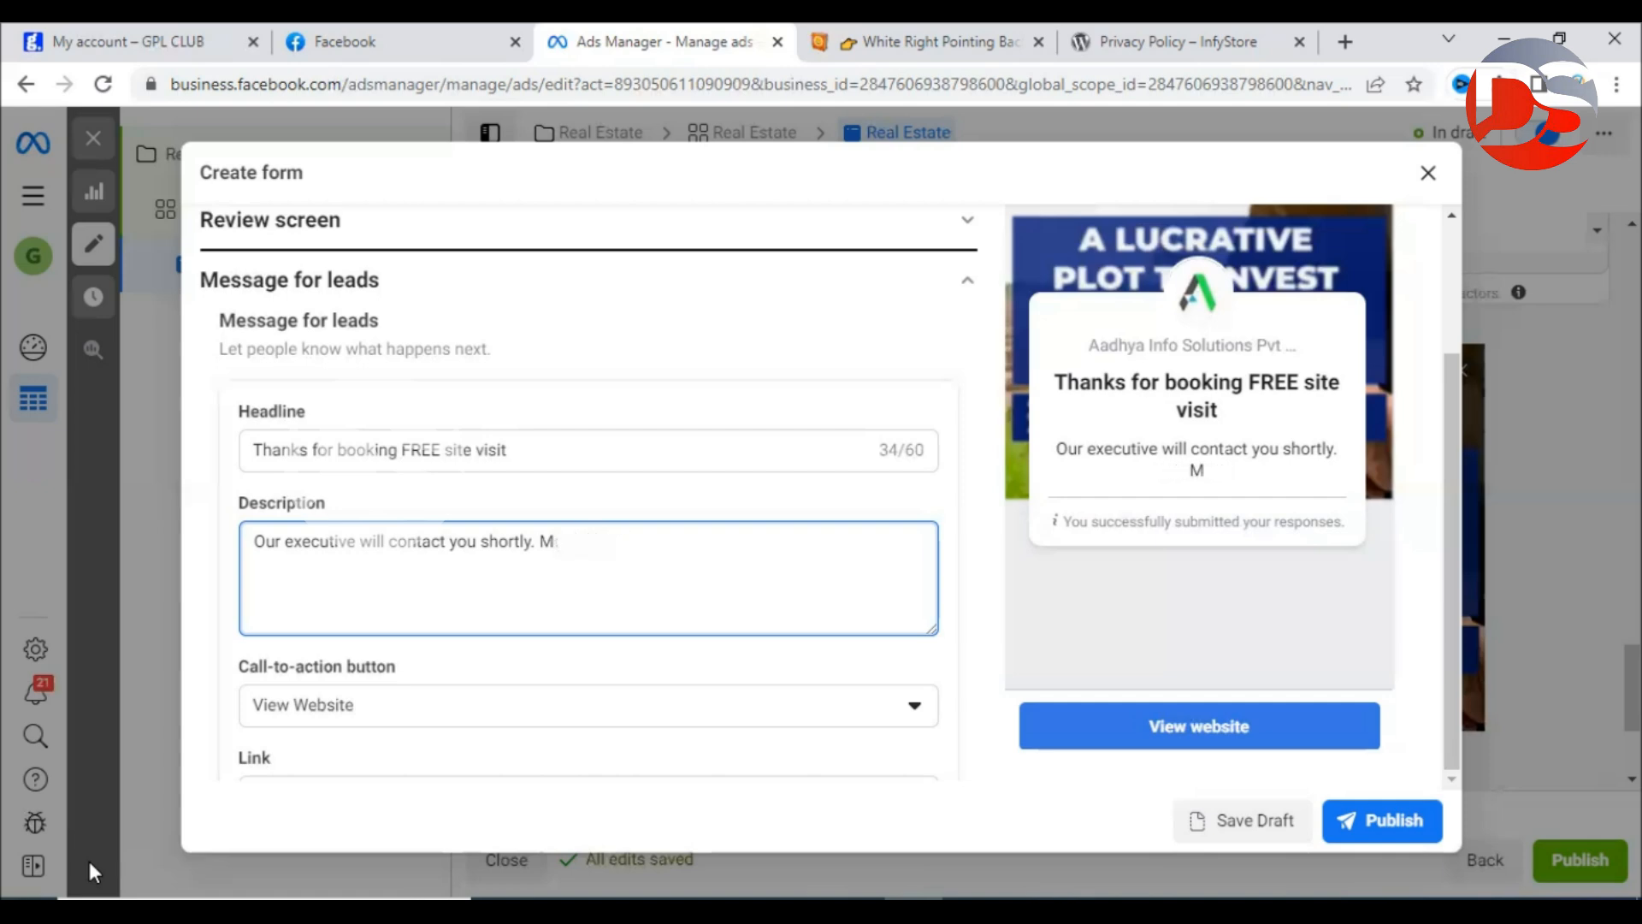
pyautogui.press('BackSpace')
pyautogui.press('BackSpace')
pyautogui.press('BackSpace')
pyautogui.write('()')
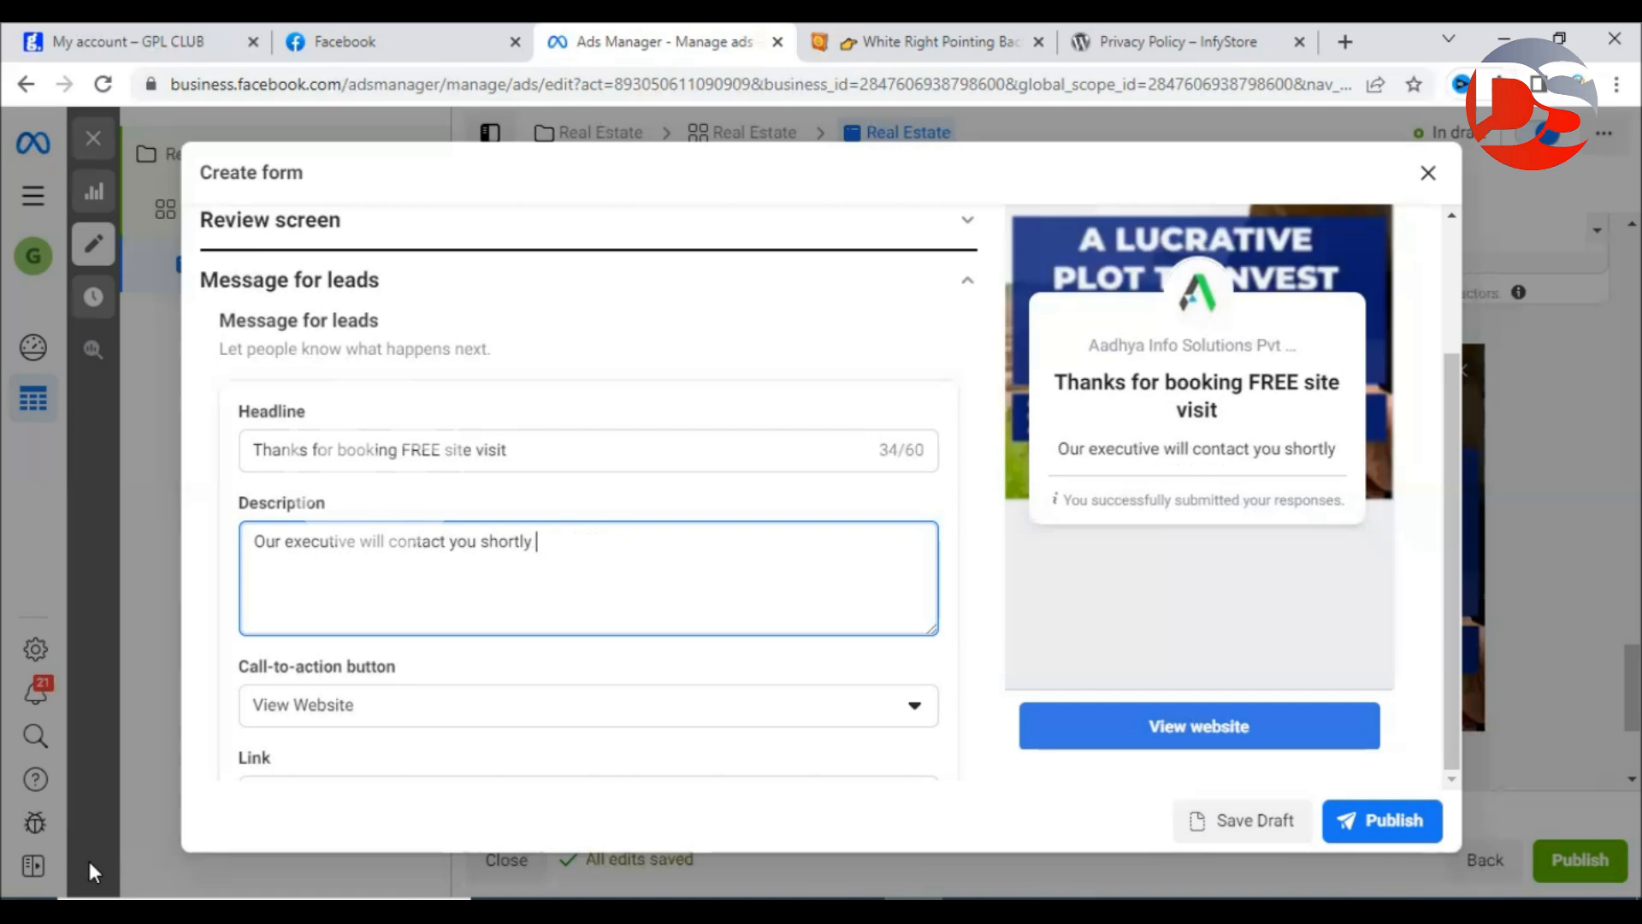
pyautogui.write('or')
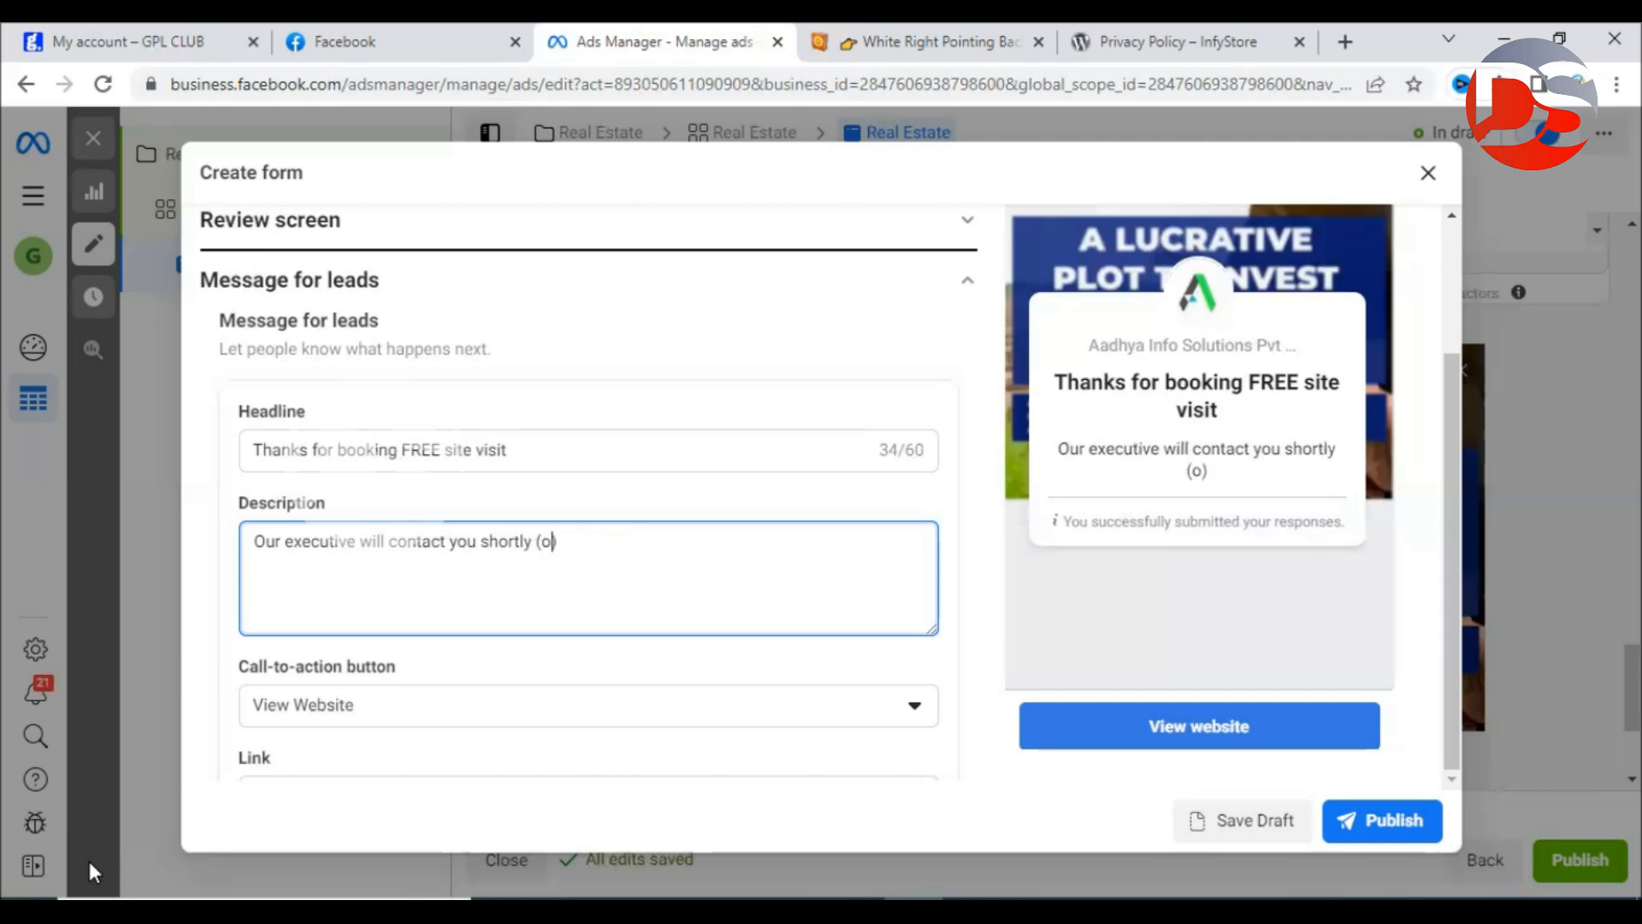
pyautogui.write(' You ')
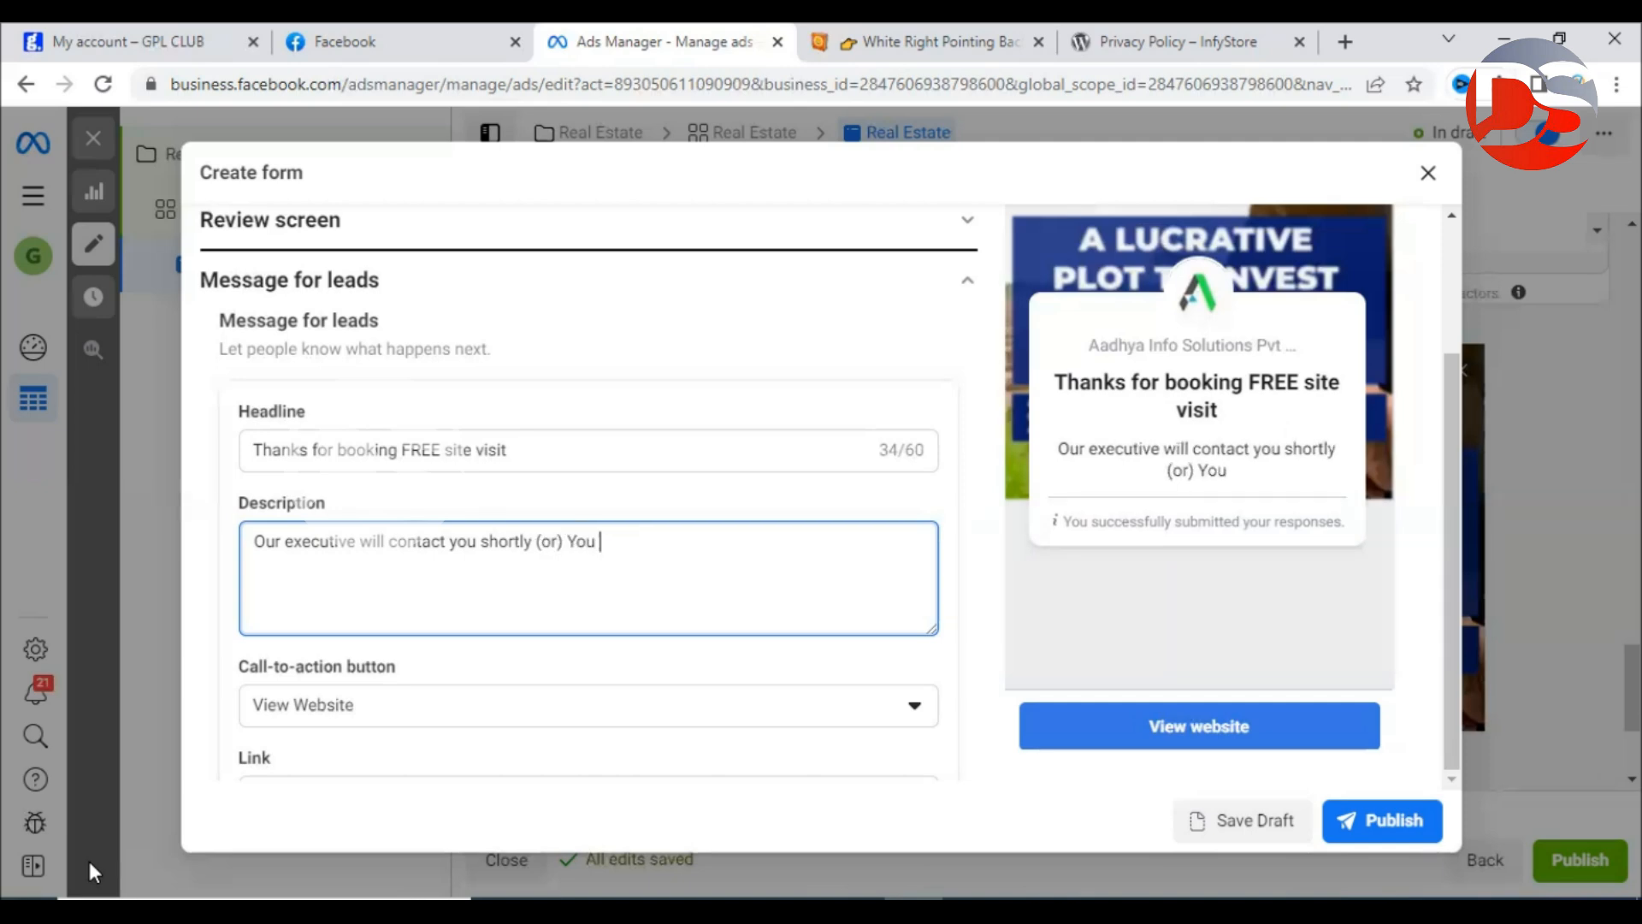
pyautogui.write('can call u')
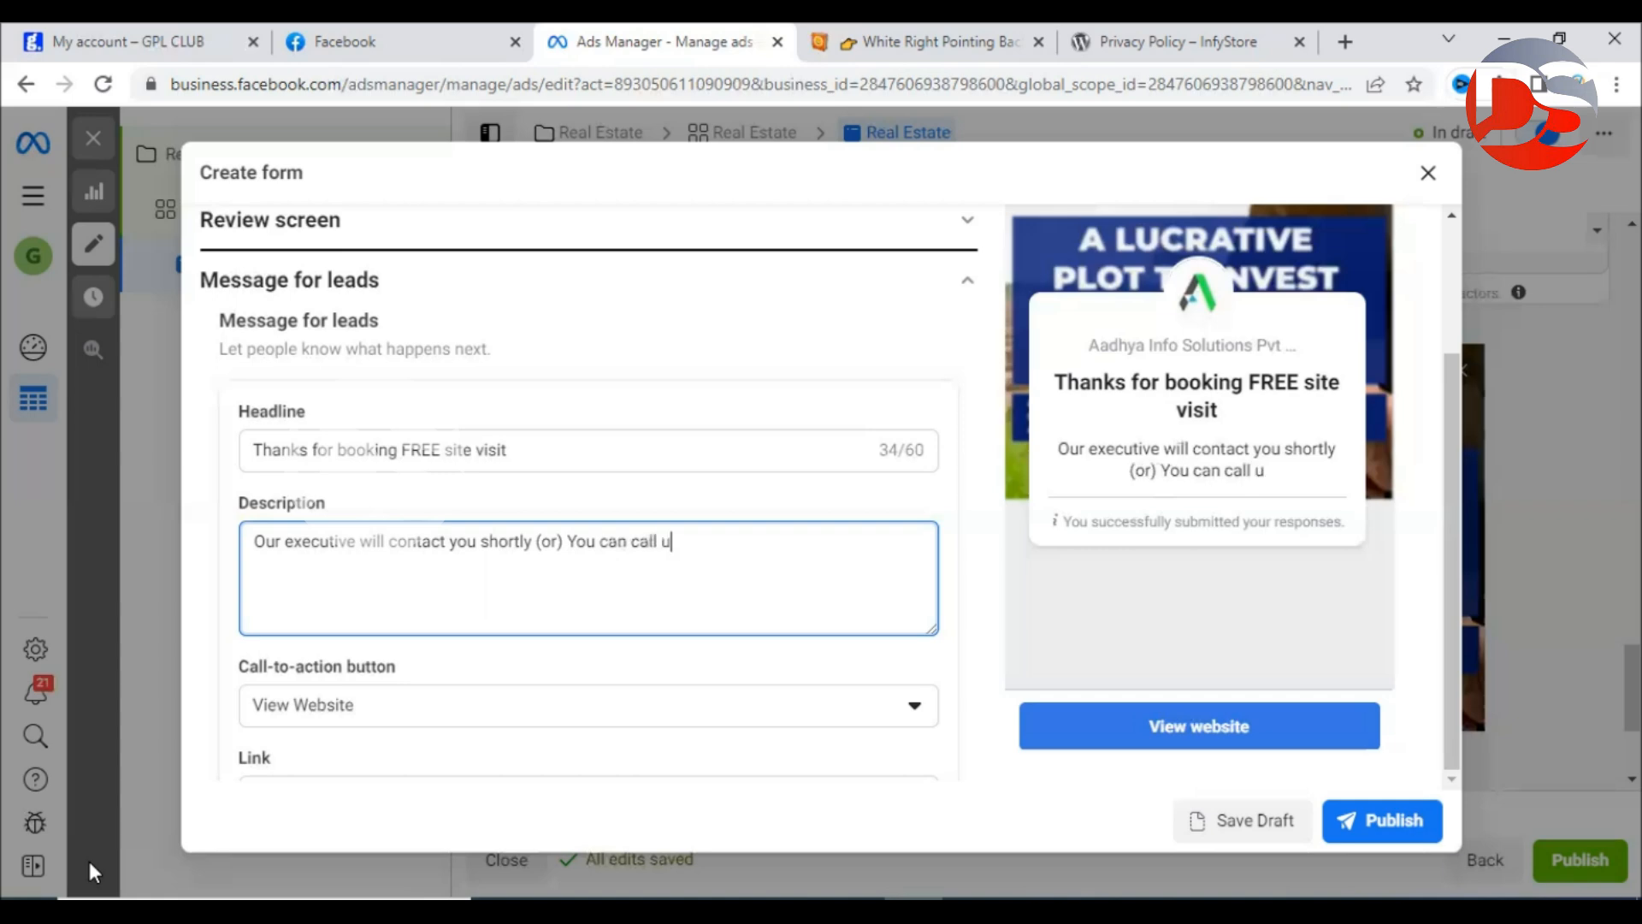
pyautogui.write('s below')
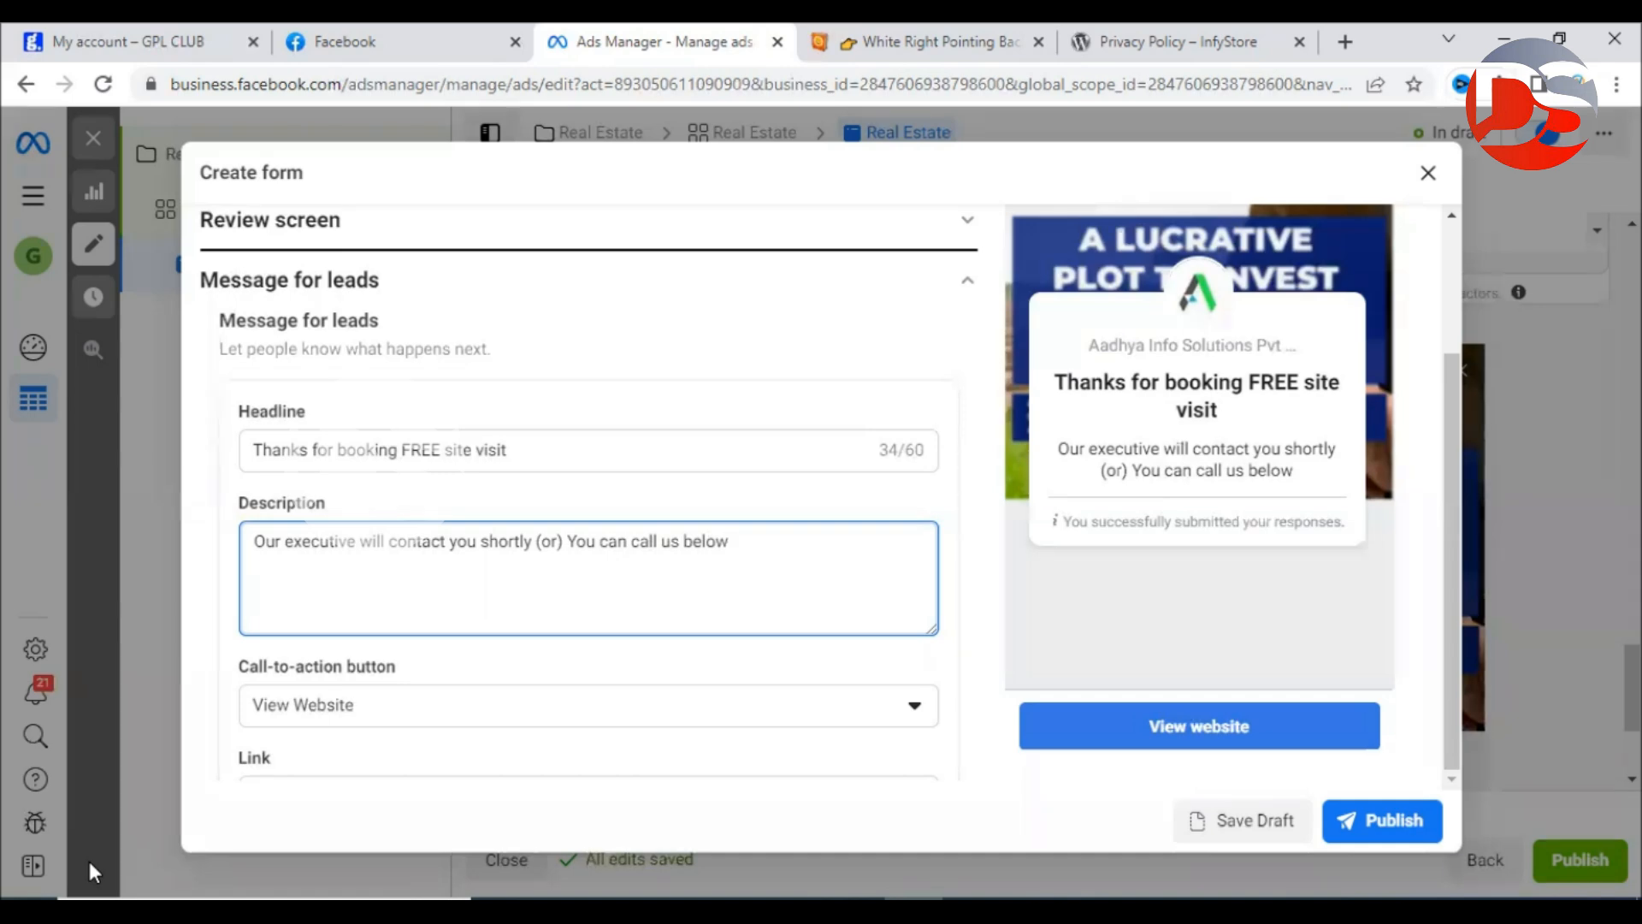
pyautogui.scroll(-3, 274, 696)
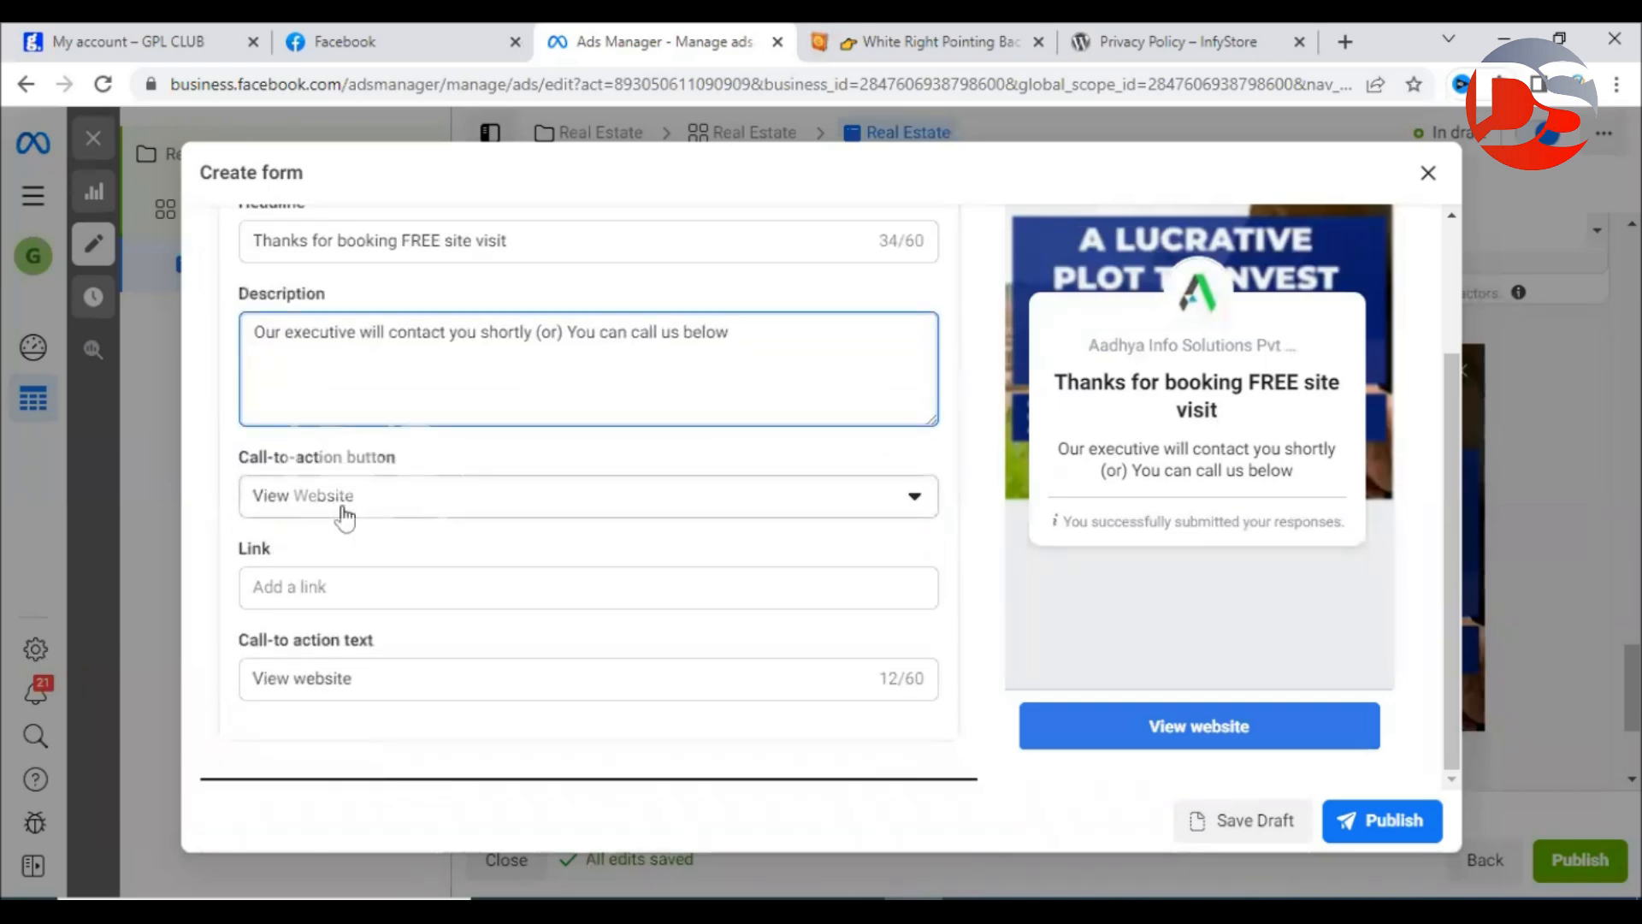
pyautogui.click(356, 507)
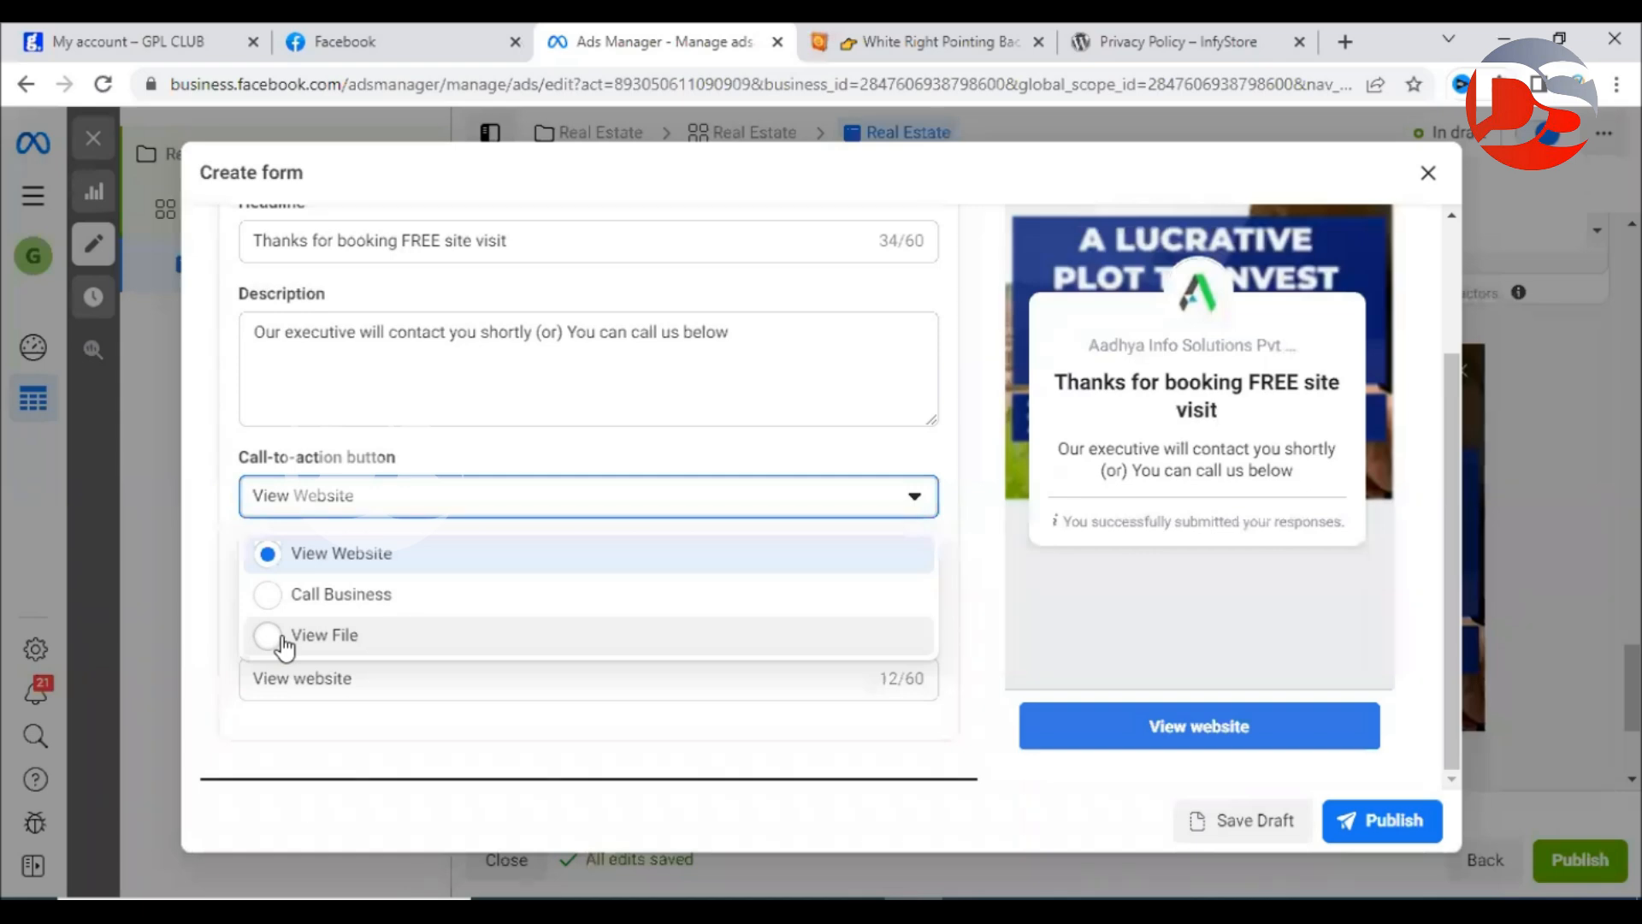
# Set the thank-you button to Call Business with India's +91 code and the business phone number.
pyautogui.click(305, 594)
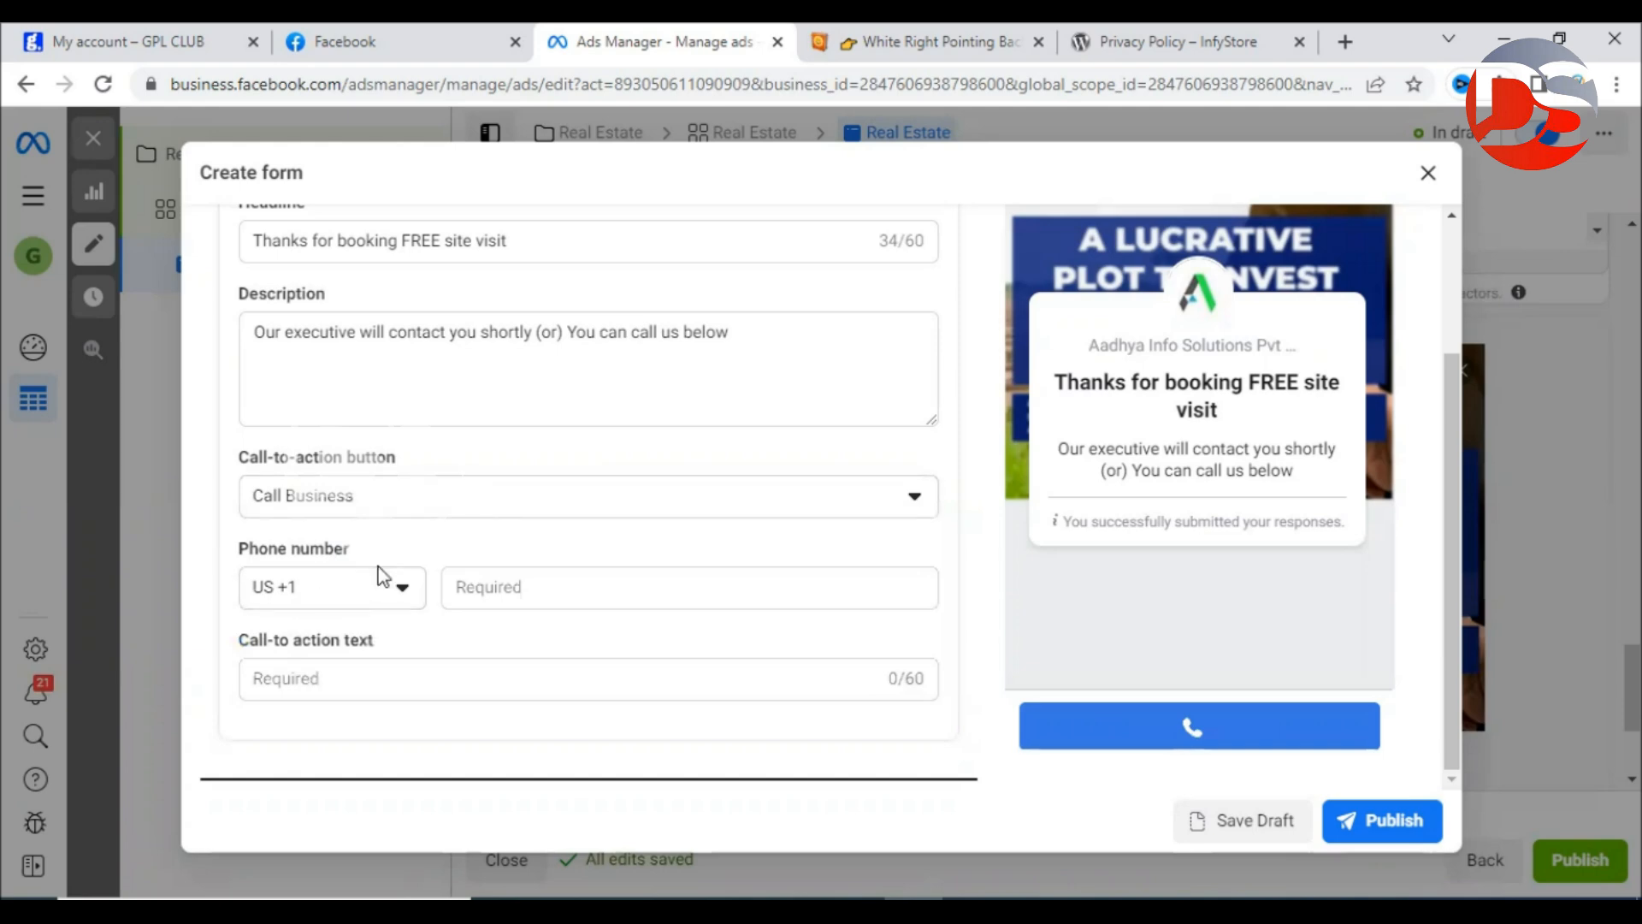
pyautogui.click(368, 596)
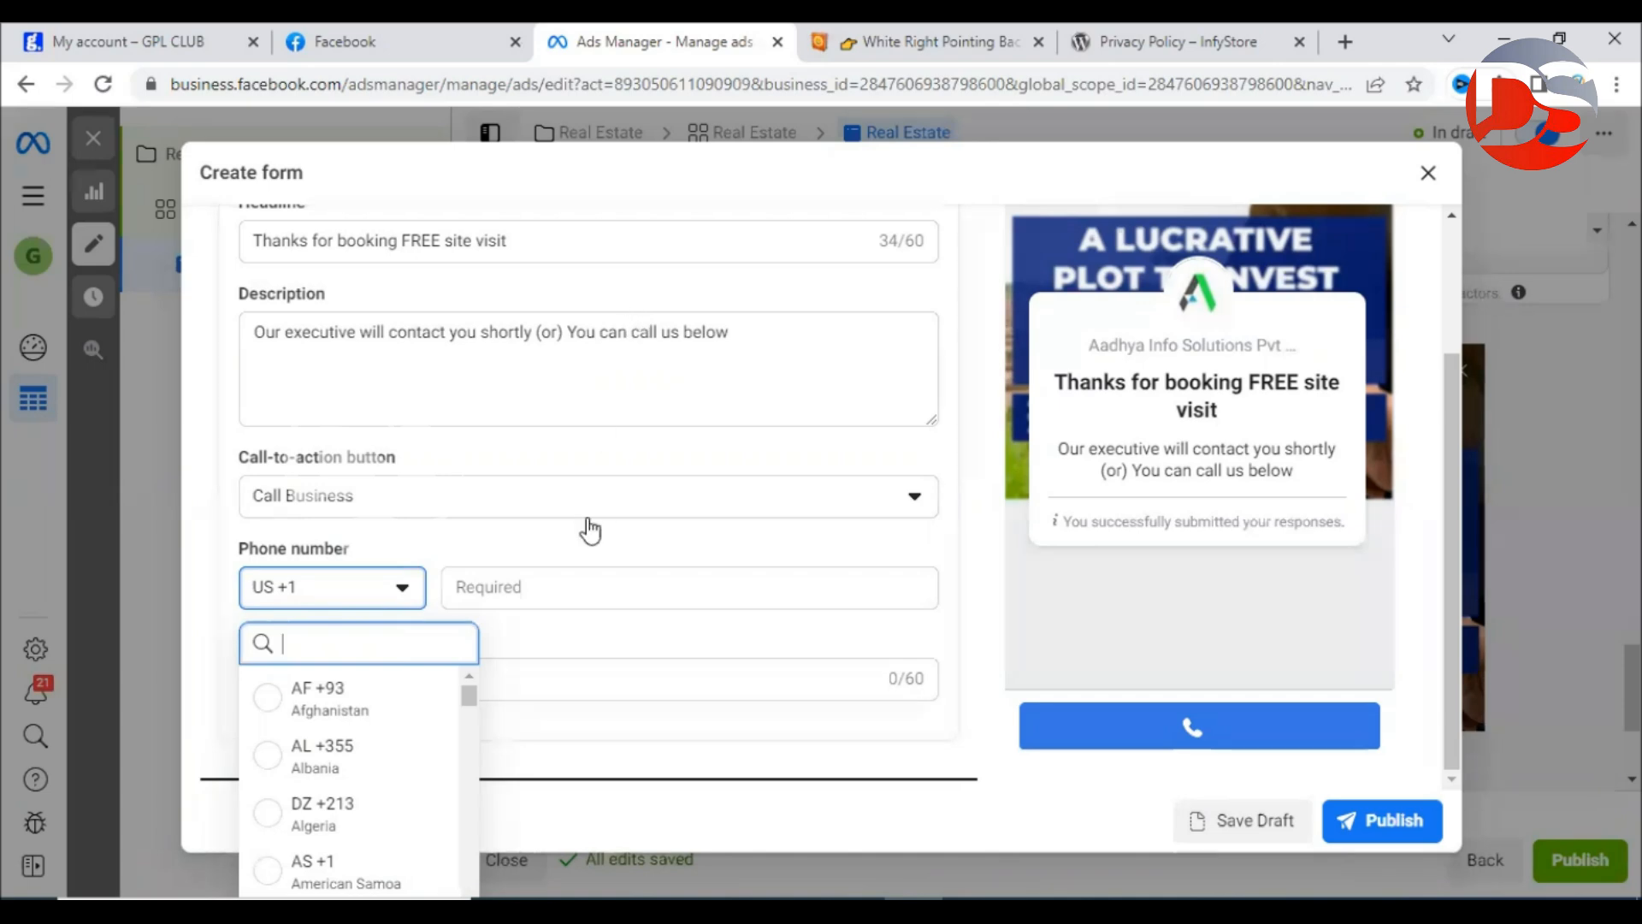
pyautogui.click(351, 596)
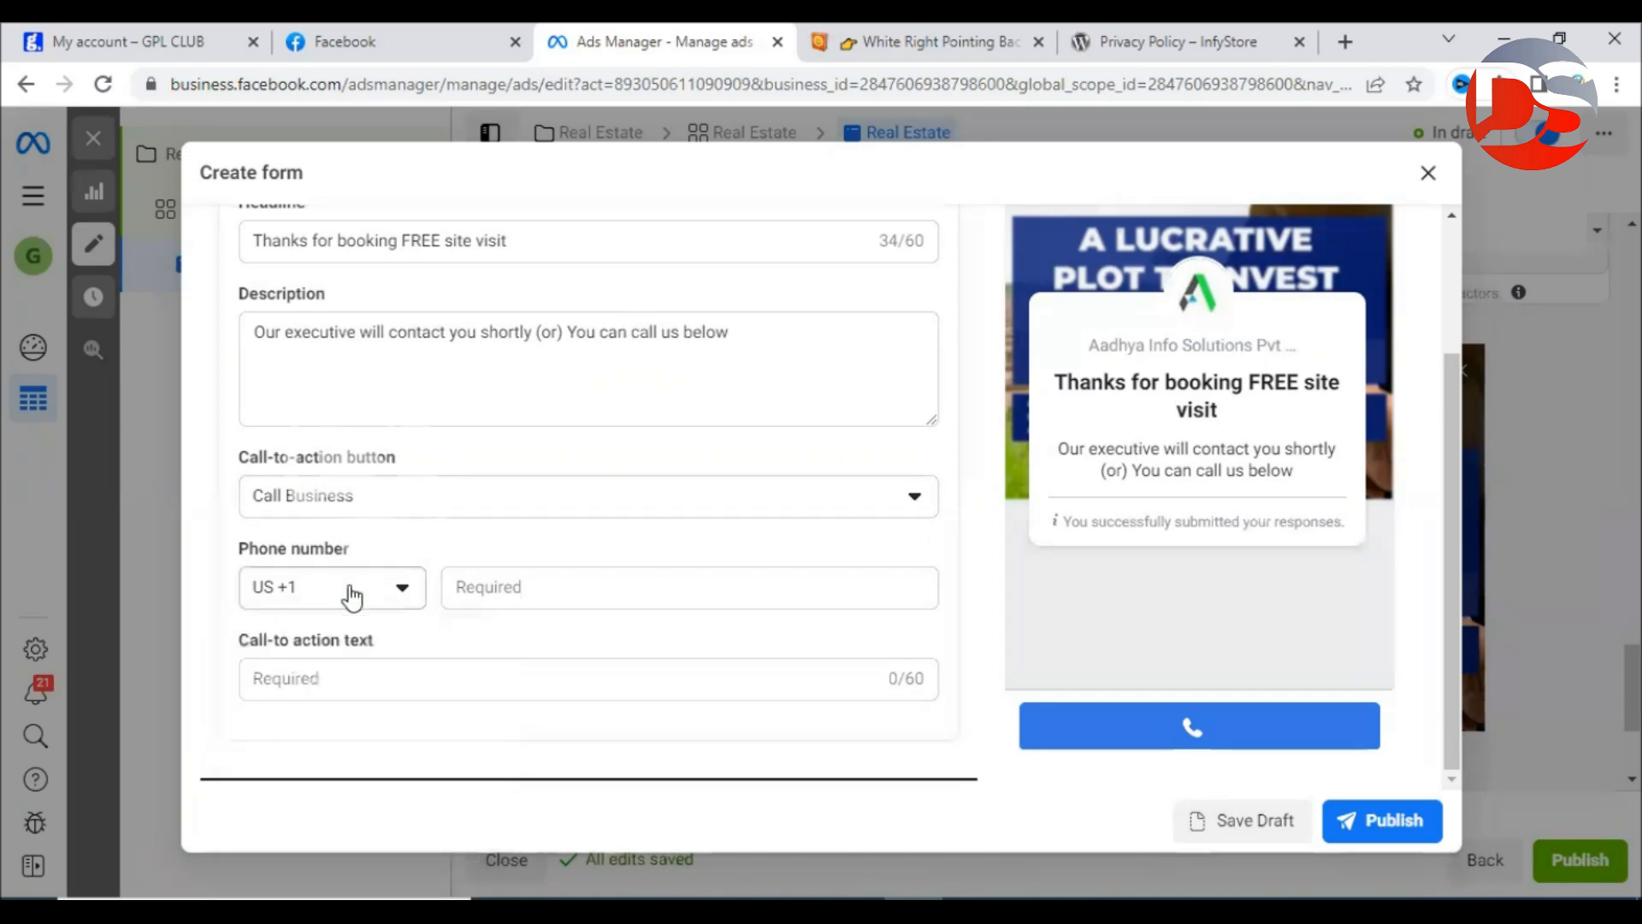
pyautogui.click(350, 596)
pyautogui.write('ind')
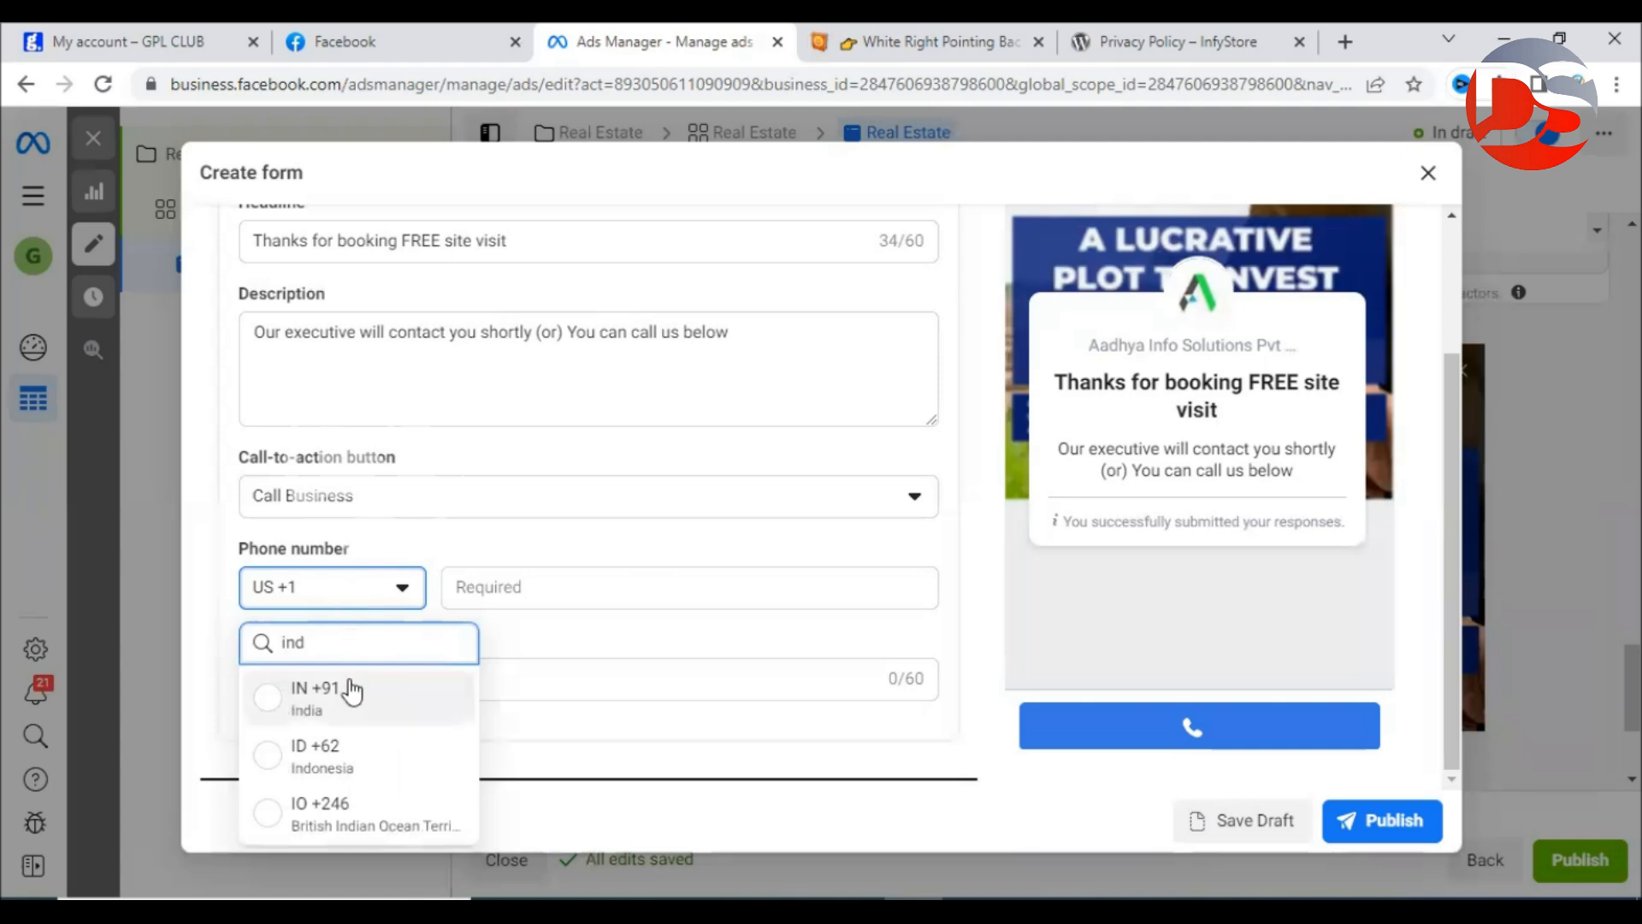
pyautogui.click(351, 688)
pyautogui.click(521, 588)
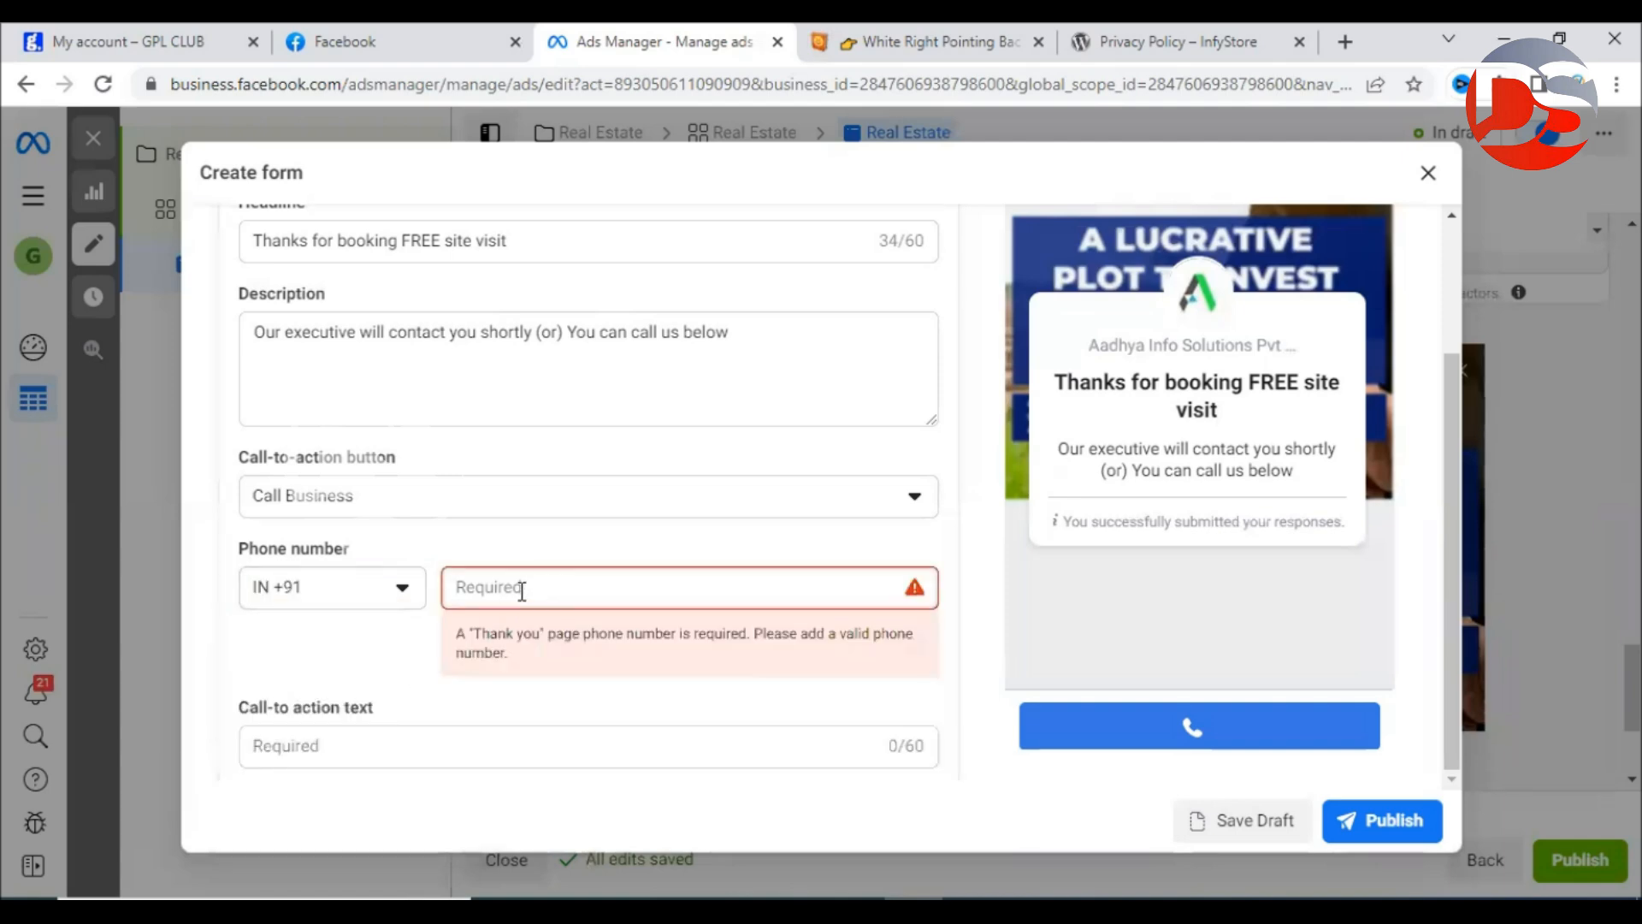
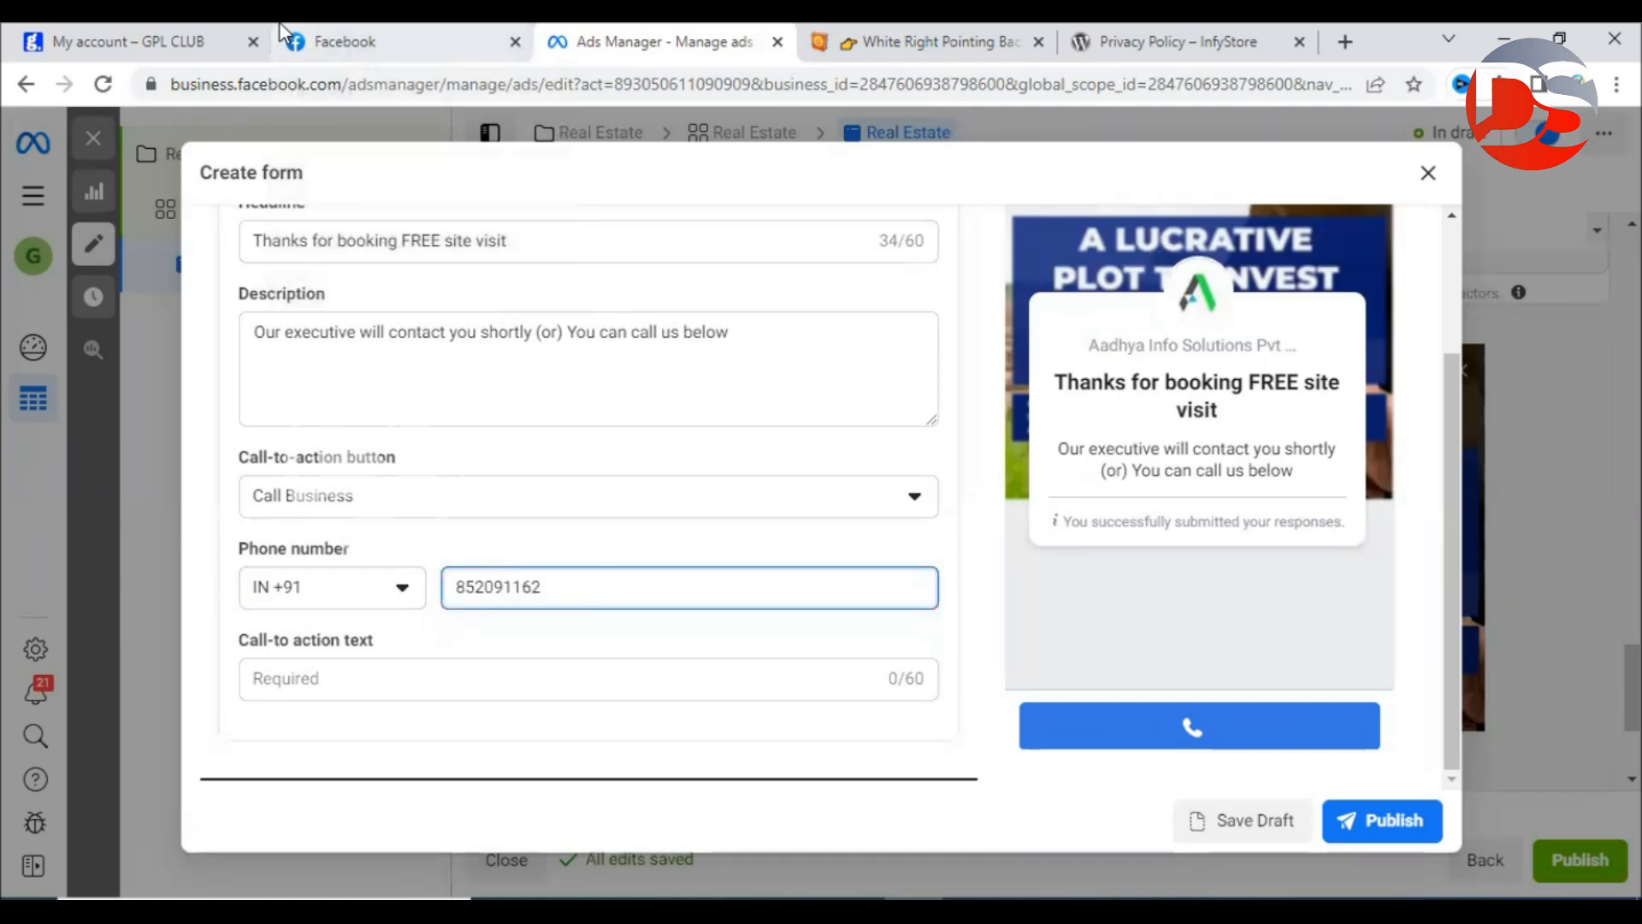
pyautogui.click(585, 532)
# Label the call button 'CALL US'.
pyautogui.click(373, 693)
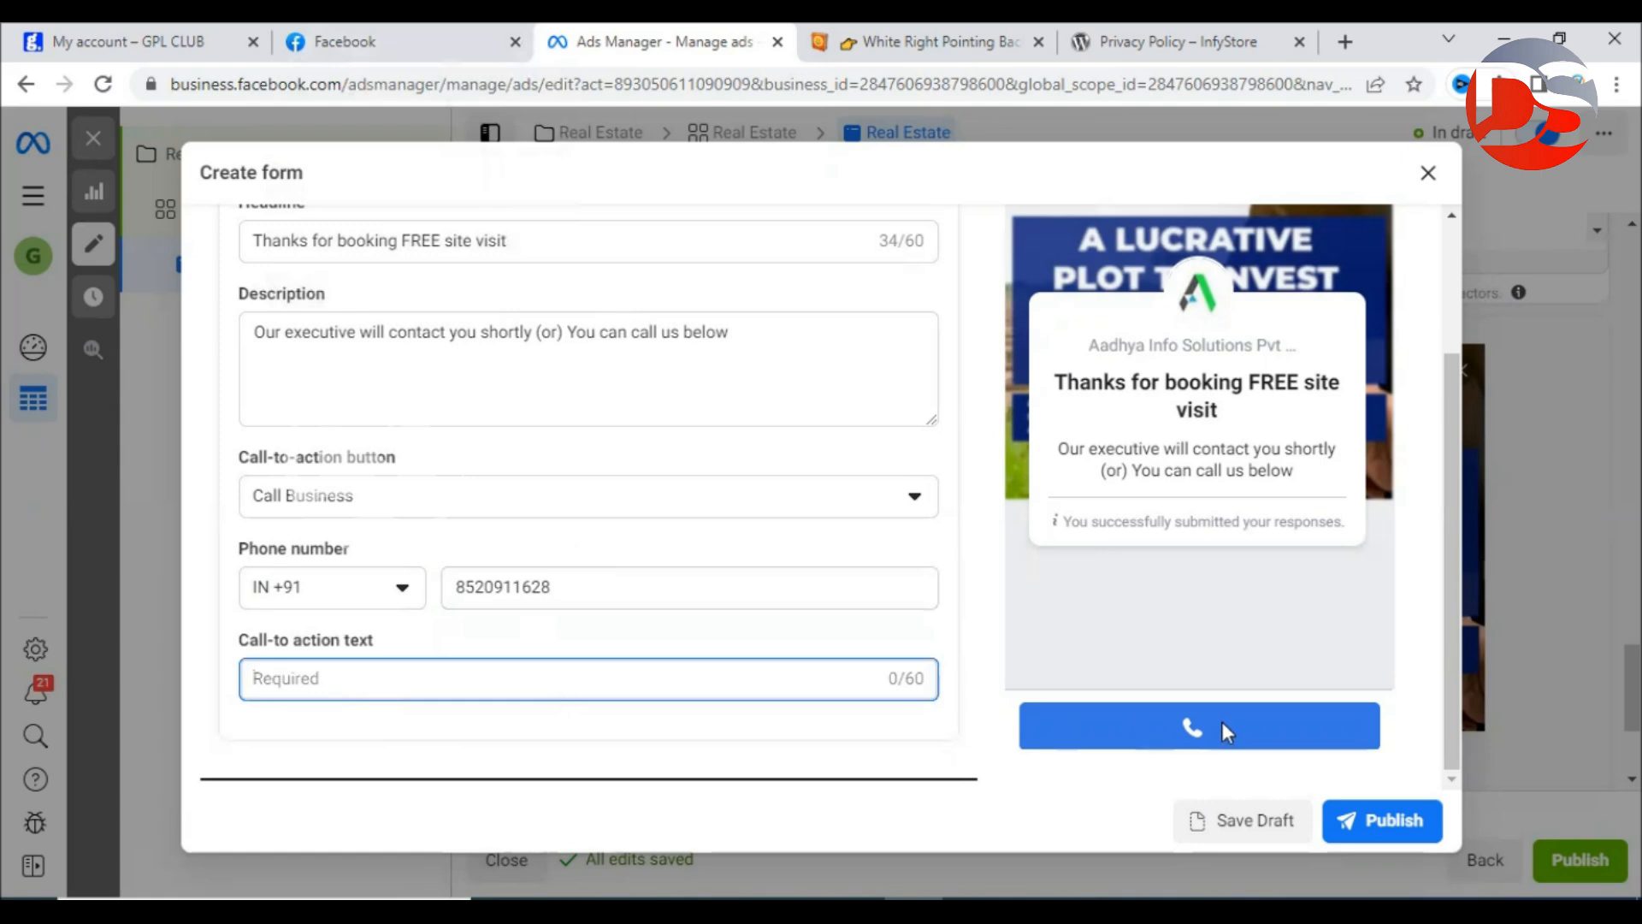
pyautogui.write('CALL US')
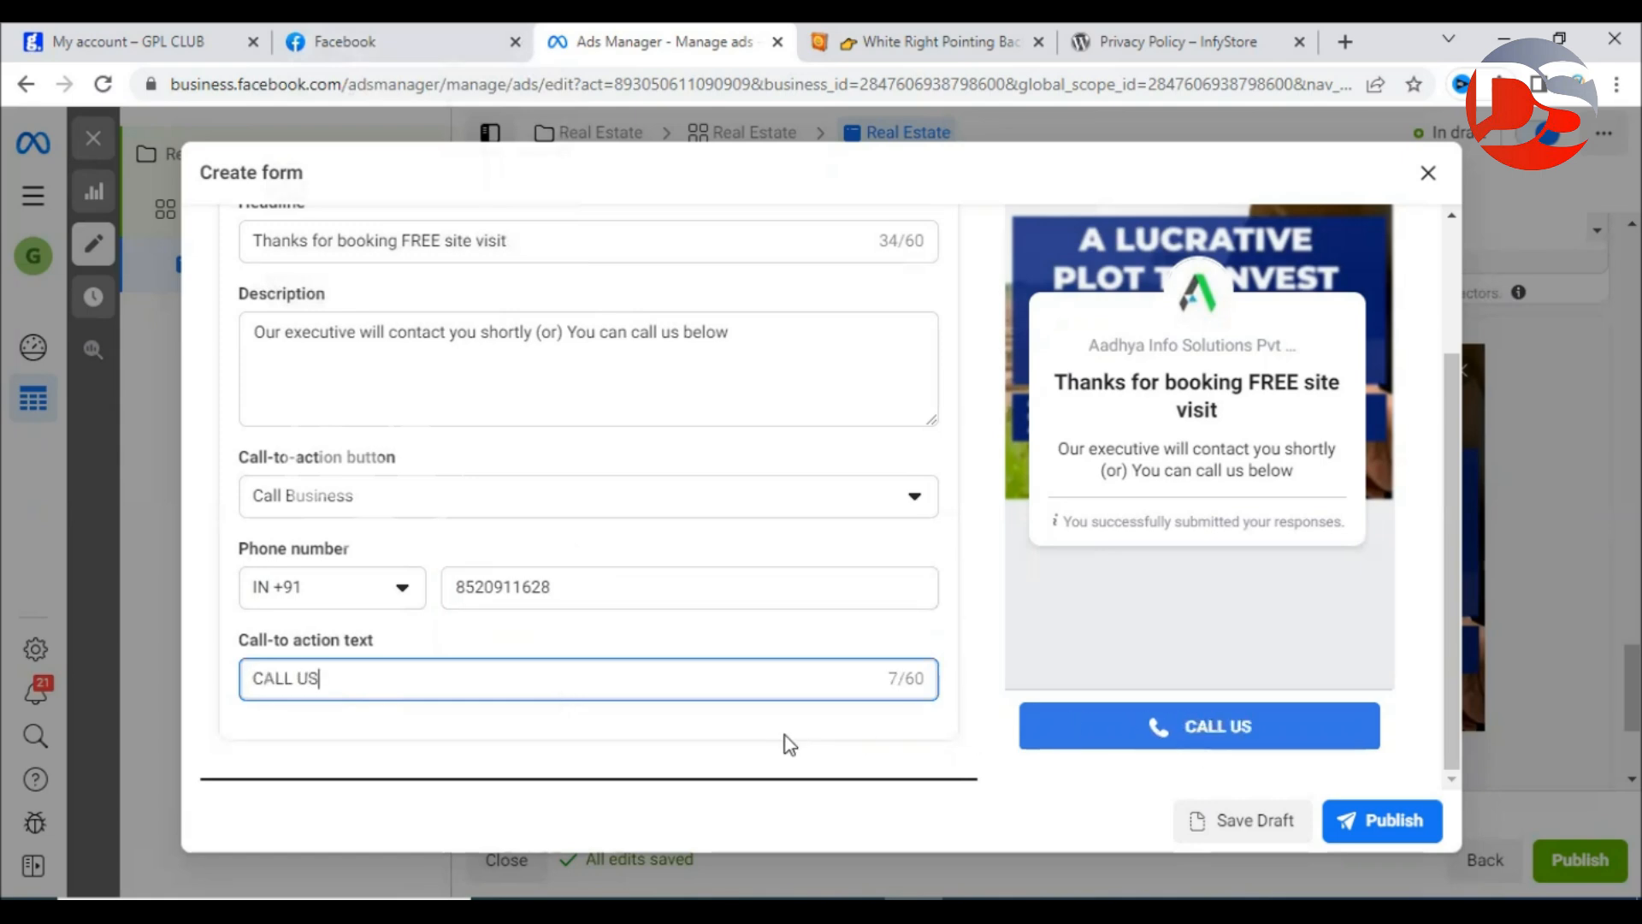
pyautogui.click(785, 736)
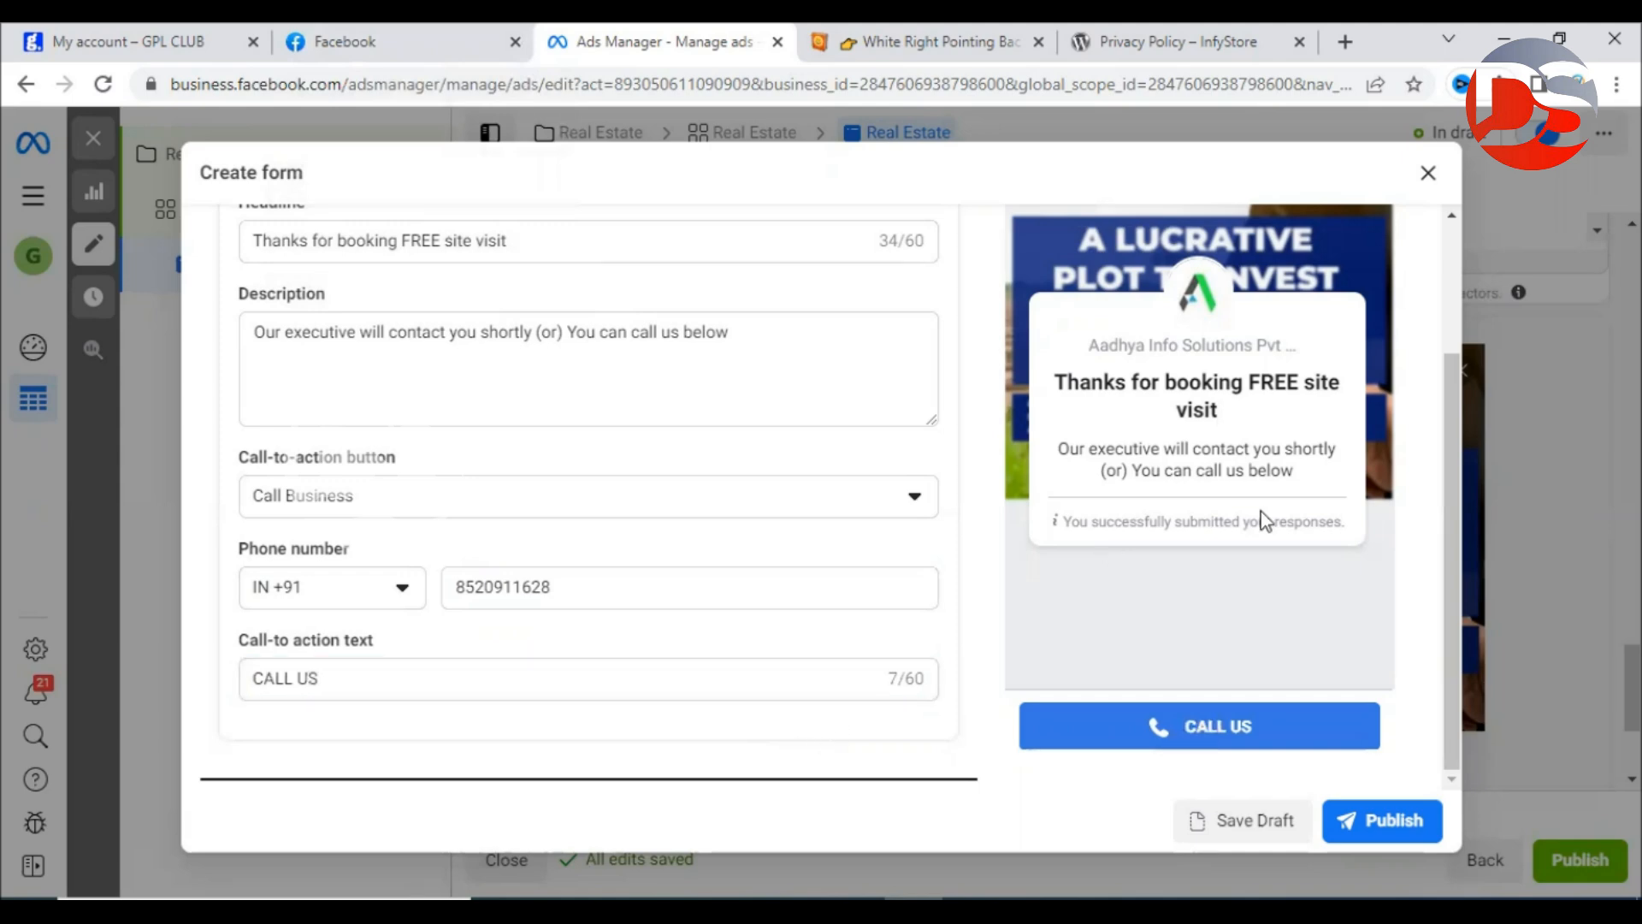
pyautogui.scroll(2, 1339, 524)
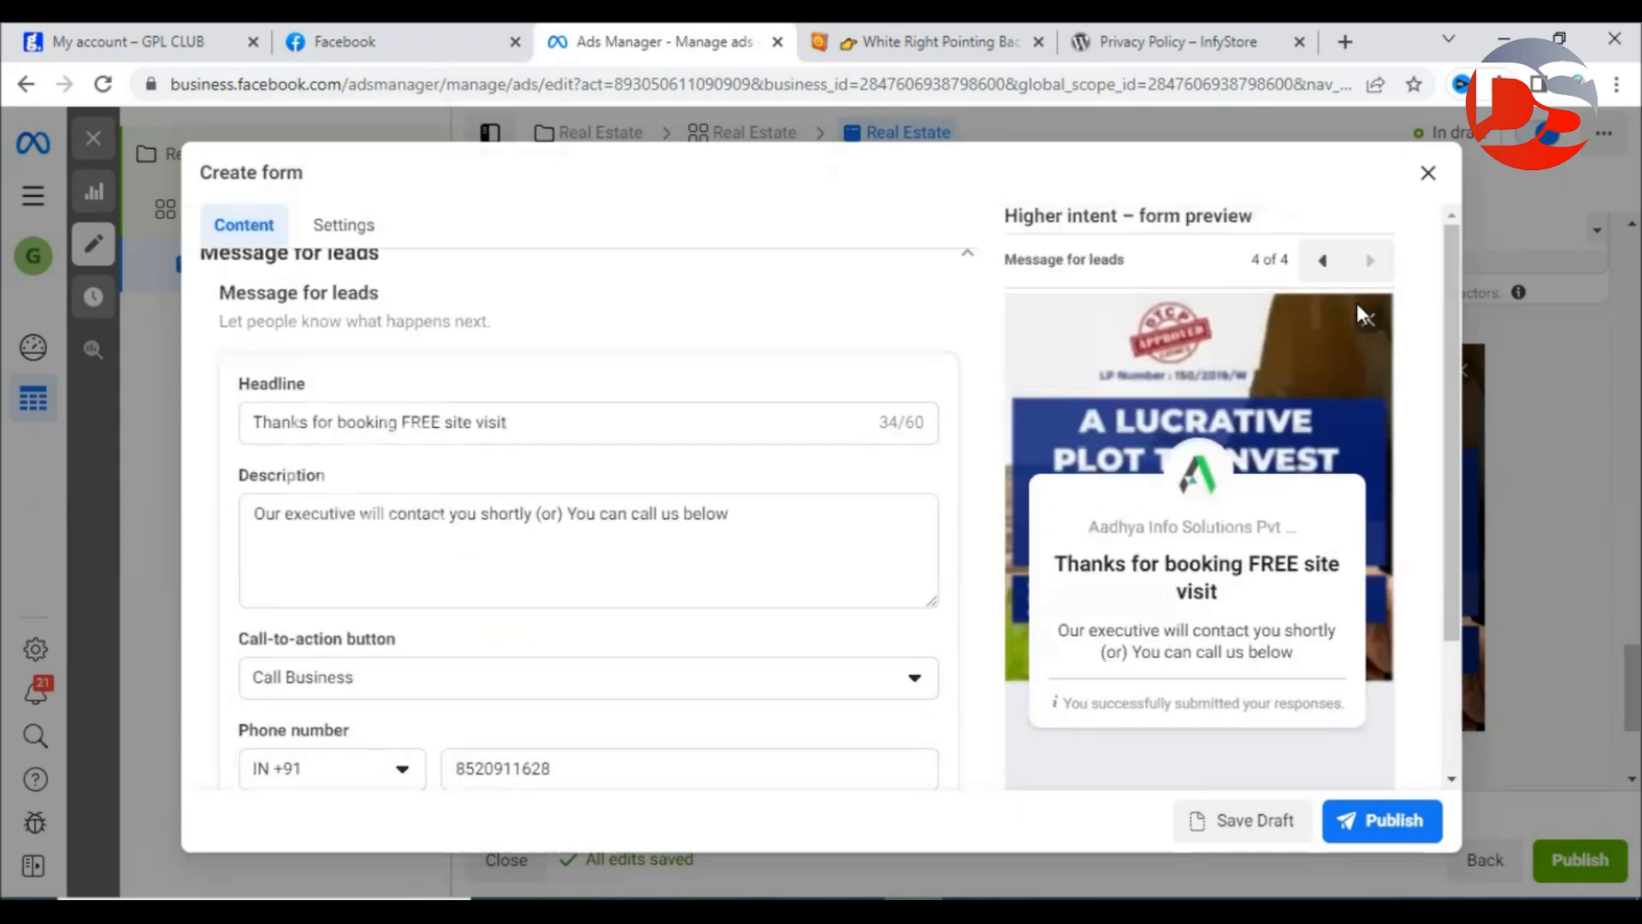
pyautogui.click(1322, 260)
pyautogui.click(1322, 261)
pyautogui.click(1322, 261)
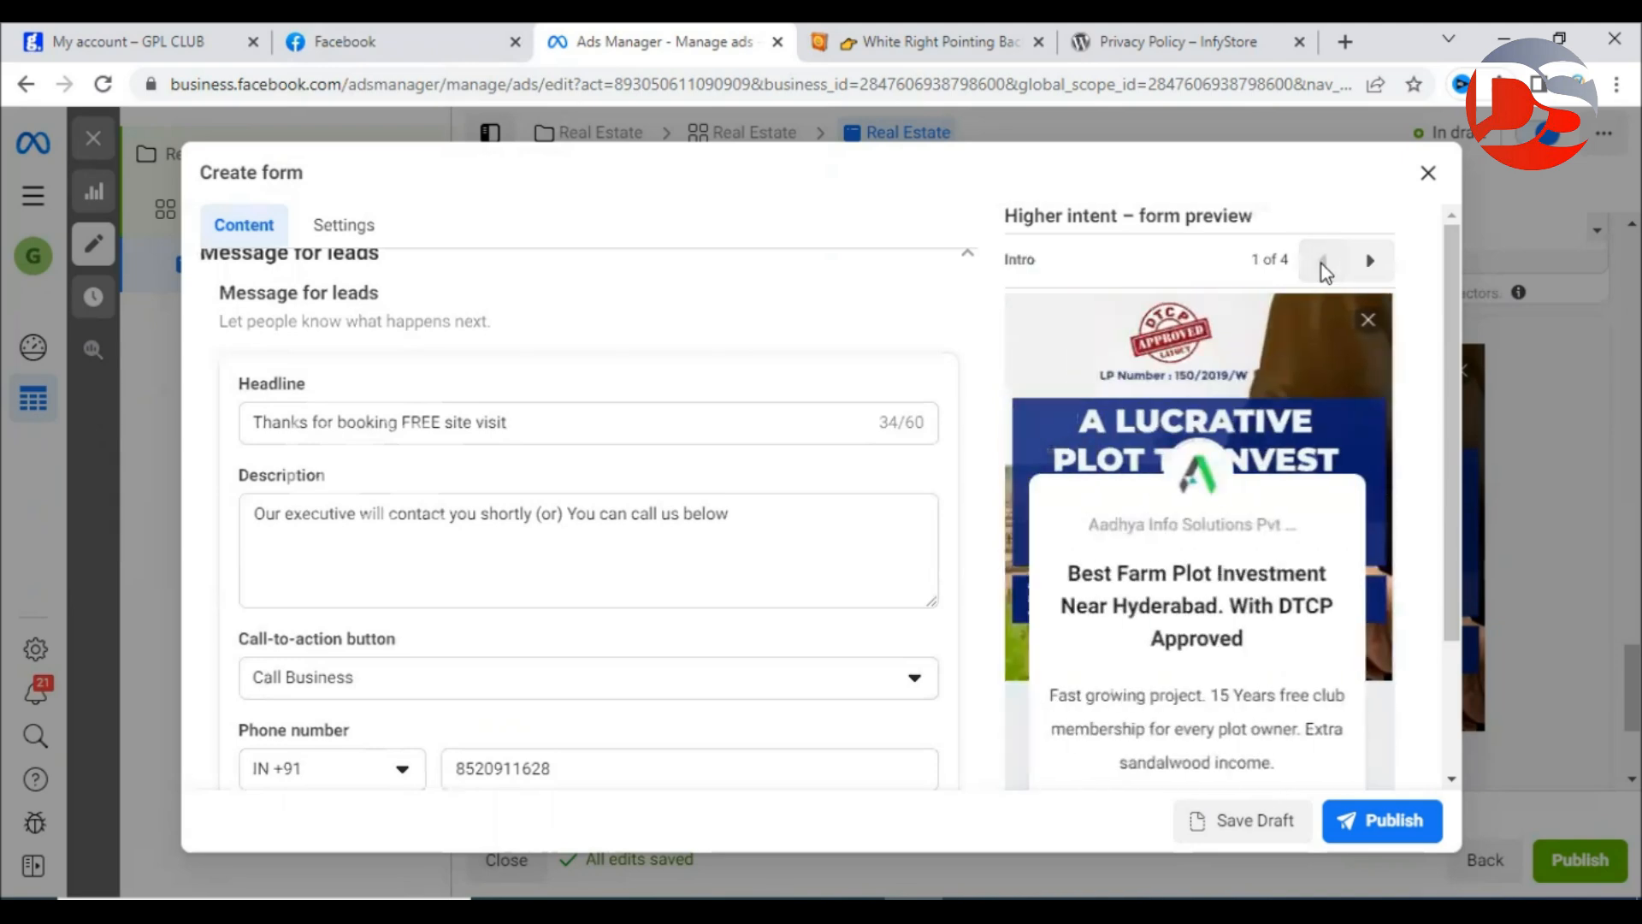
pyautogui.scroll(-2, 1194, 438)
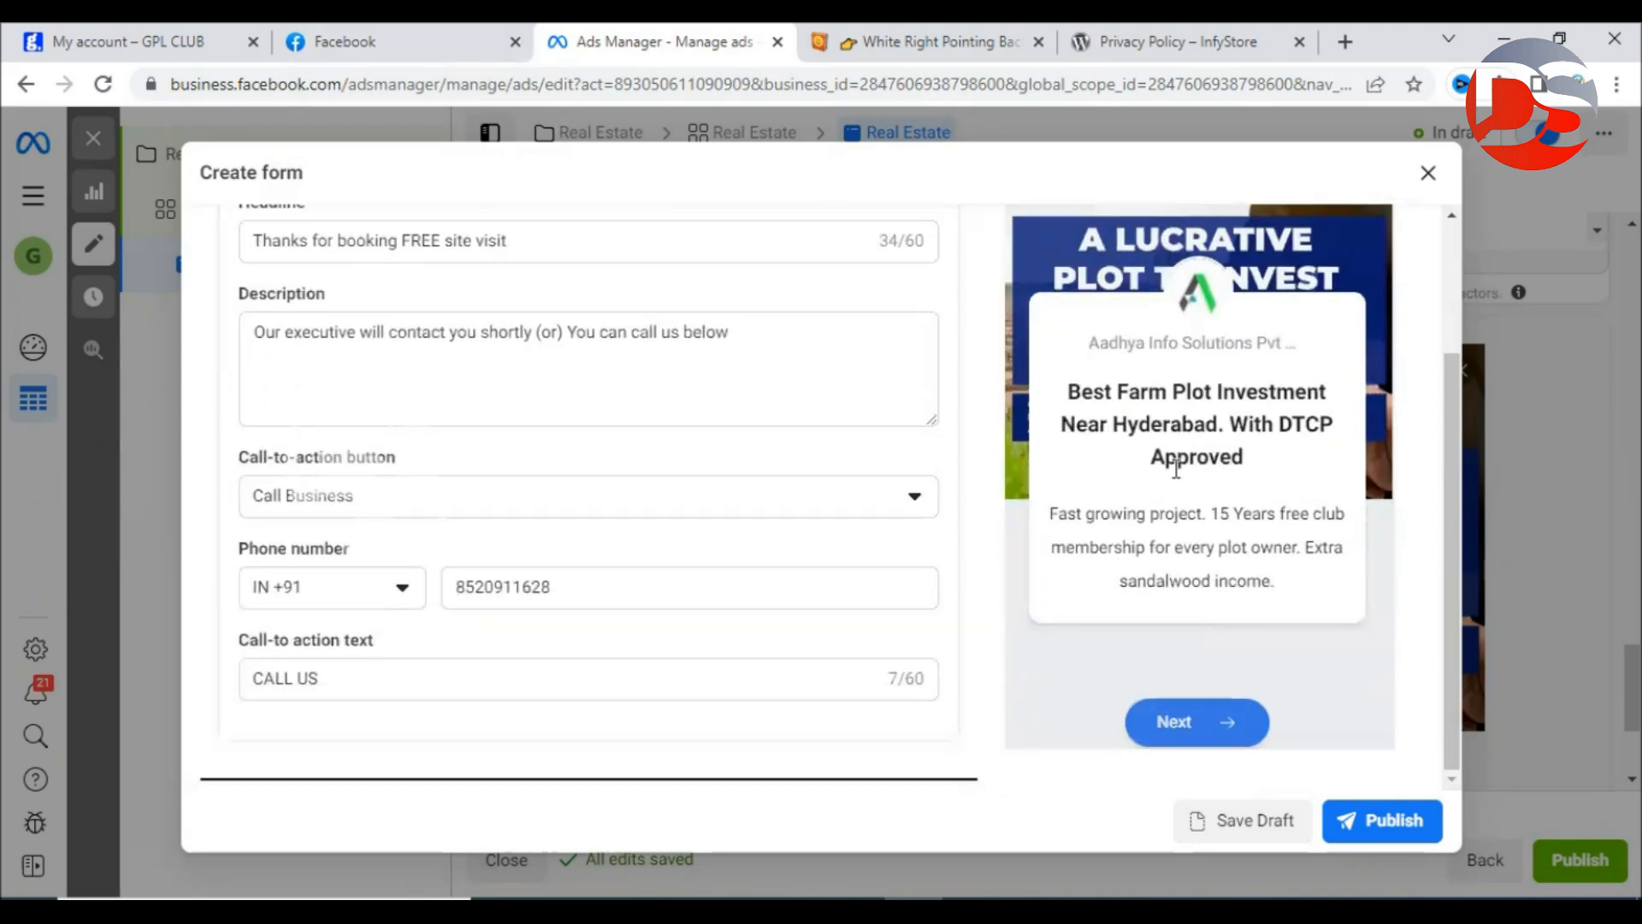
pyautogui.scroll(2, 1208, 459)
pyautogui.scroll(-2, 1207, 459)
pyautogui.scroll(3, 1380, 324)
pyautogui.click(1369, 259)
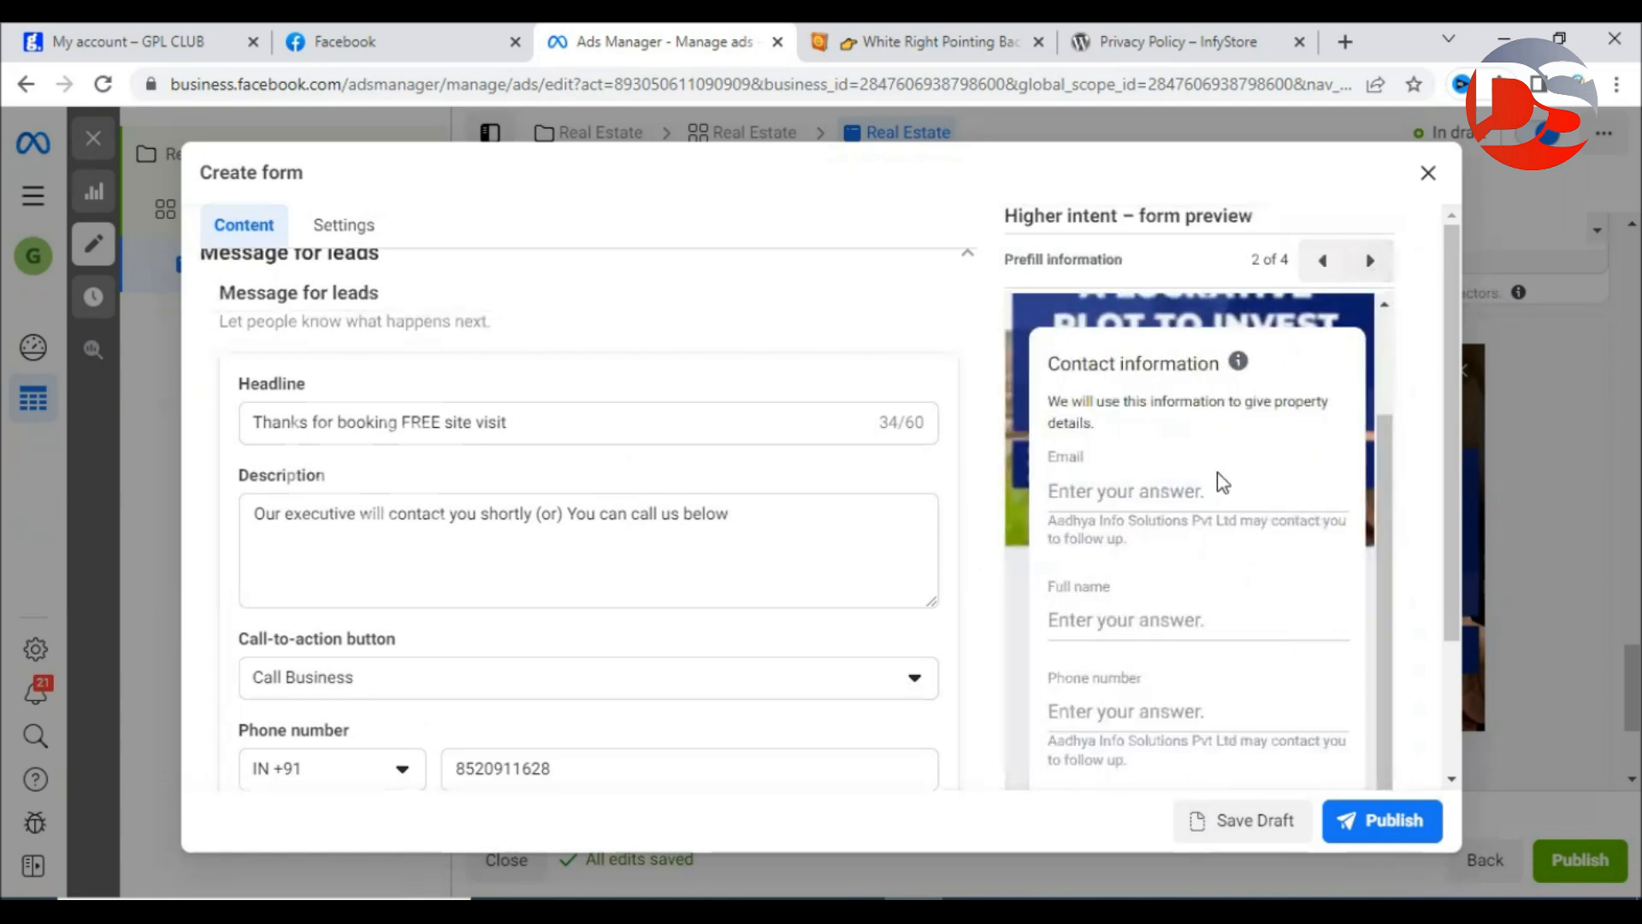
pyautogui.scroll(-3, 1221, 481)
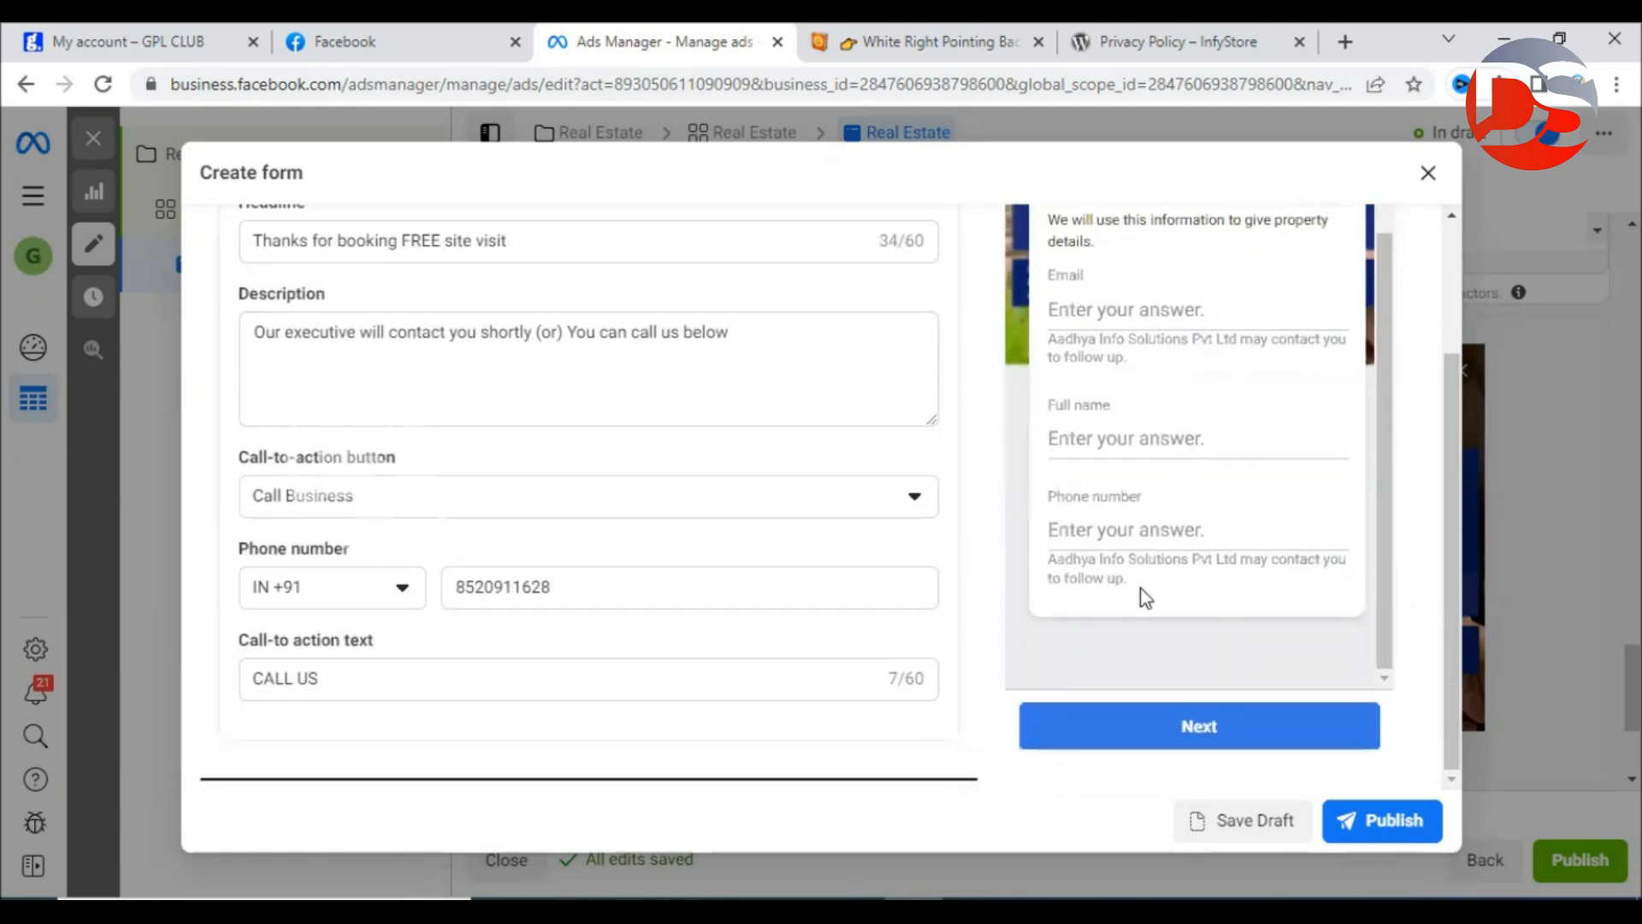
pyautogui.scroll(2, 1144, 596)
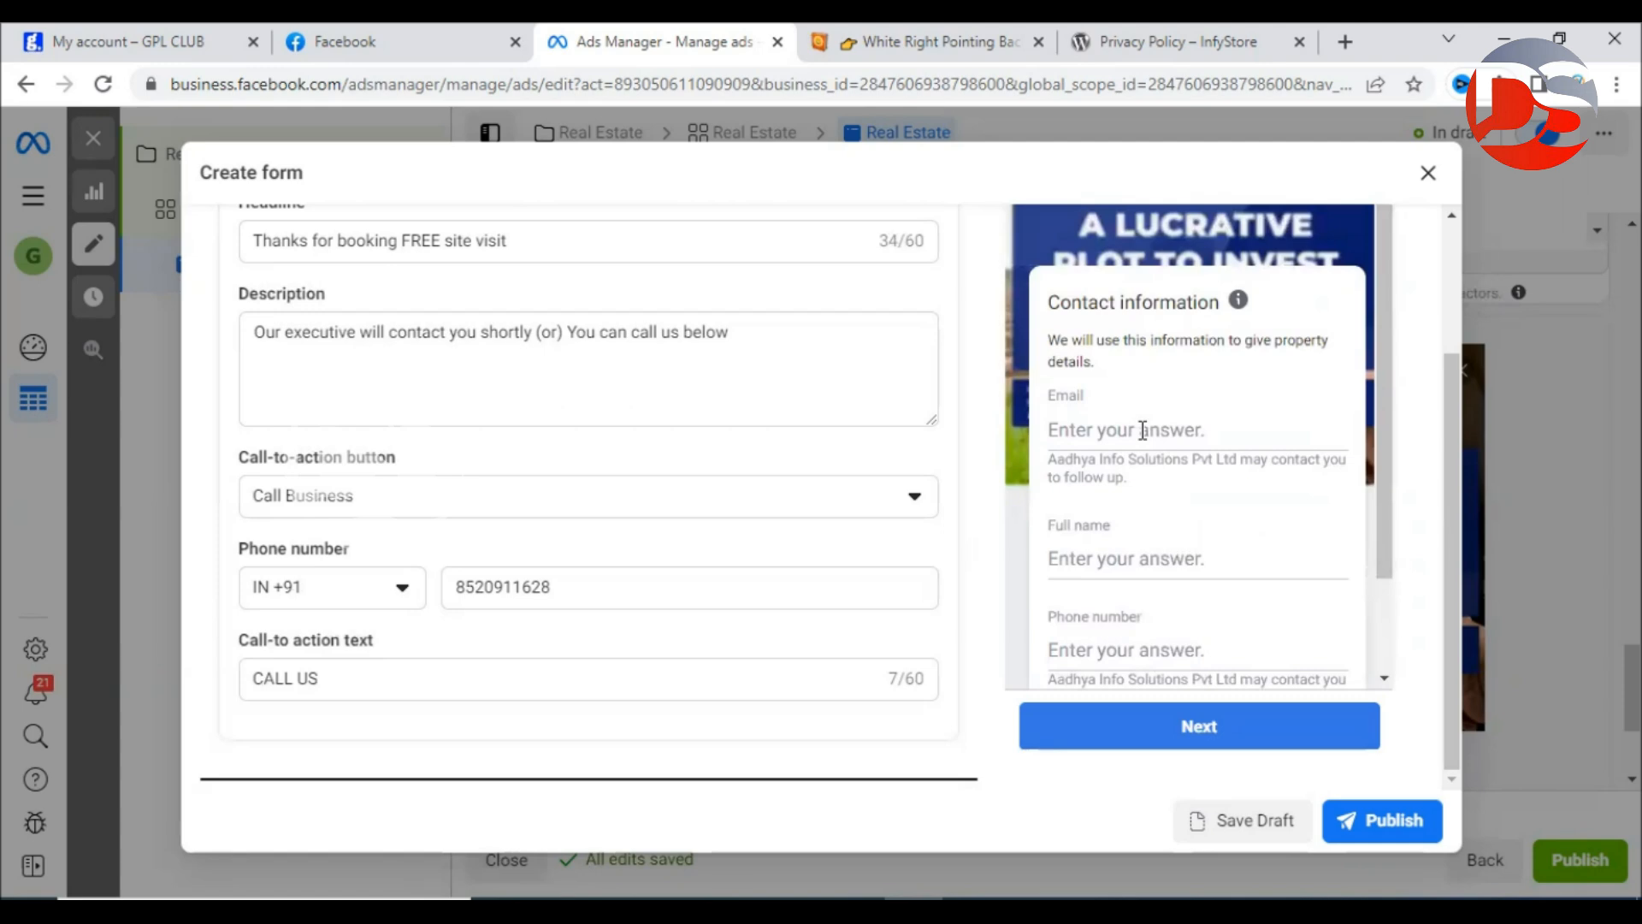
pyautogui.scroll(-2, 1143, 430)
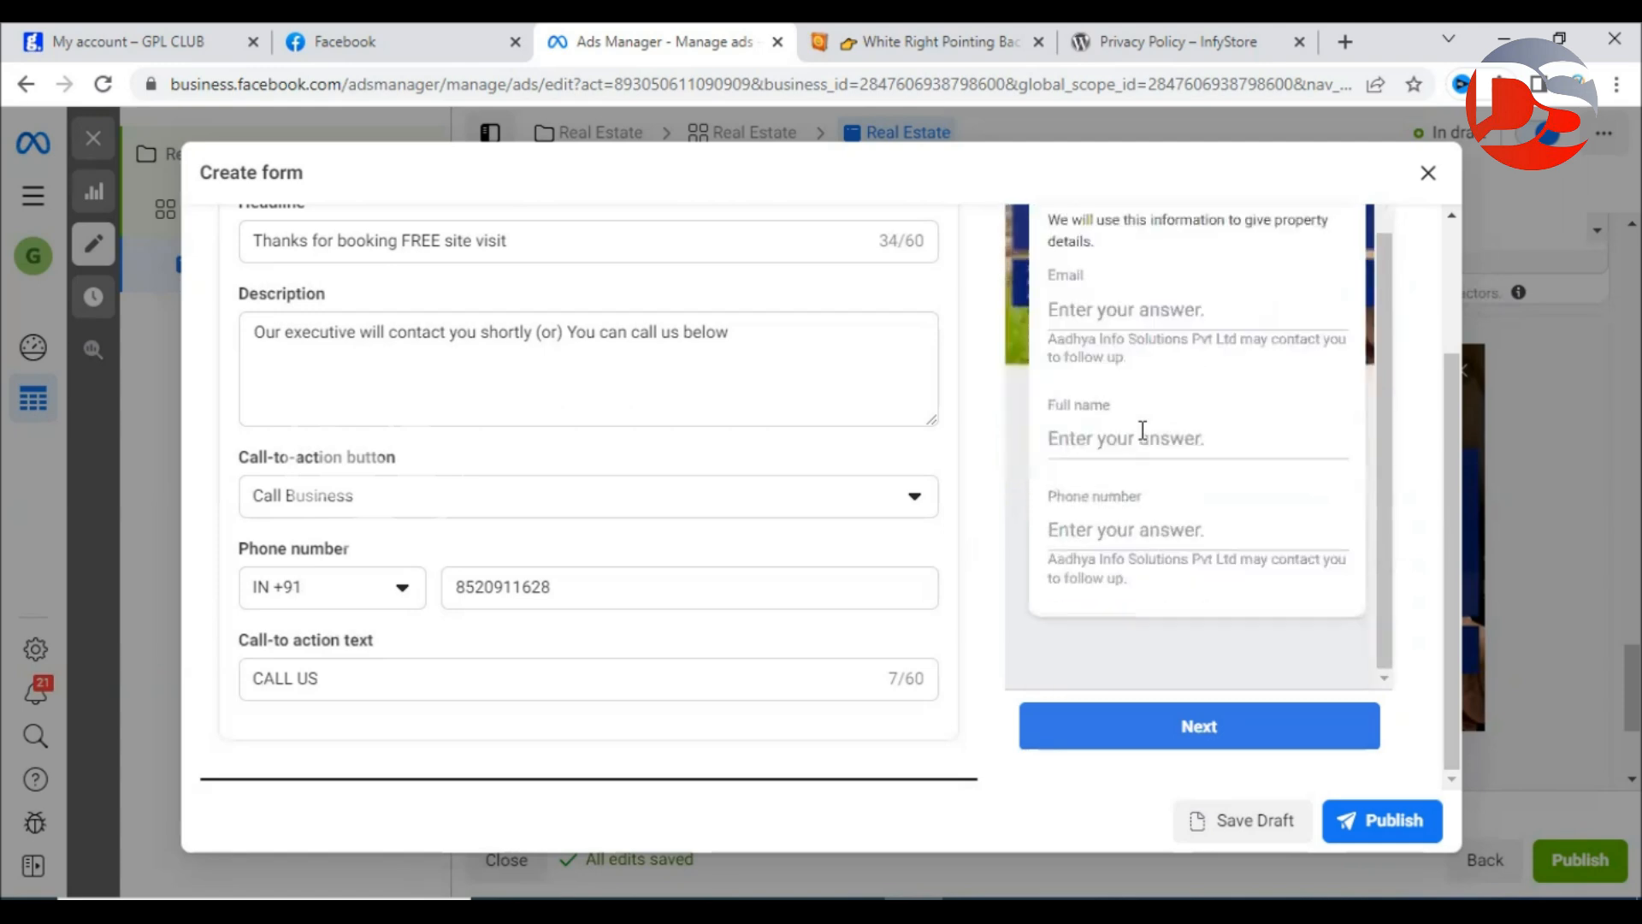
pyautogui.scroll(2, 1143, 430)
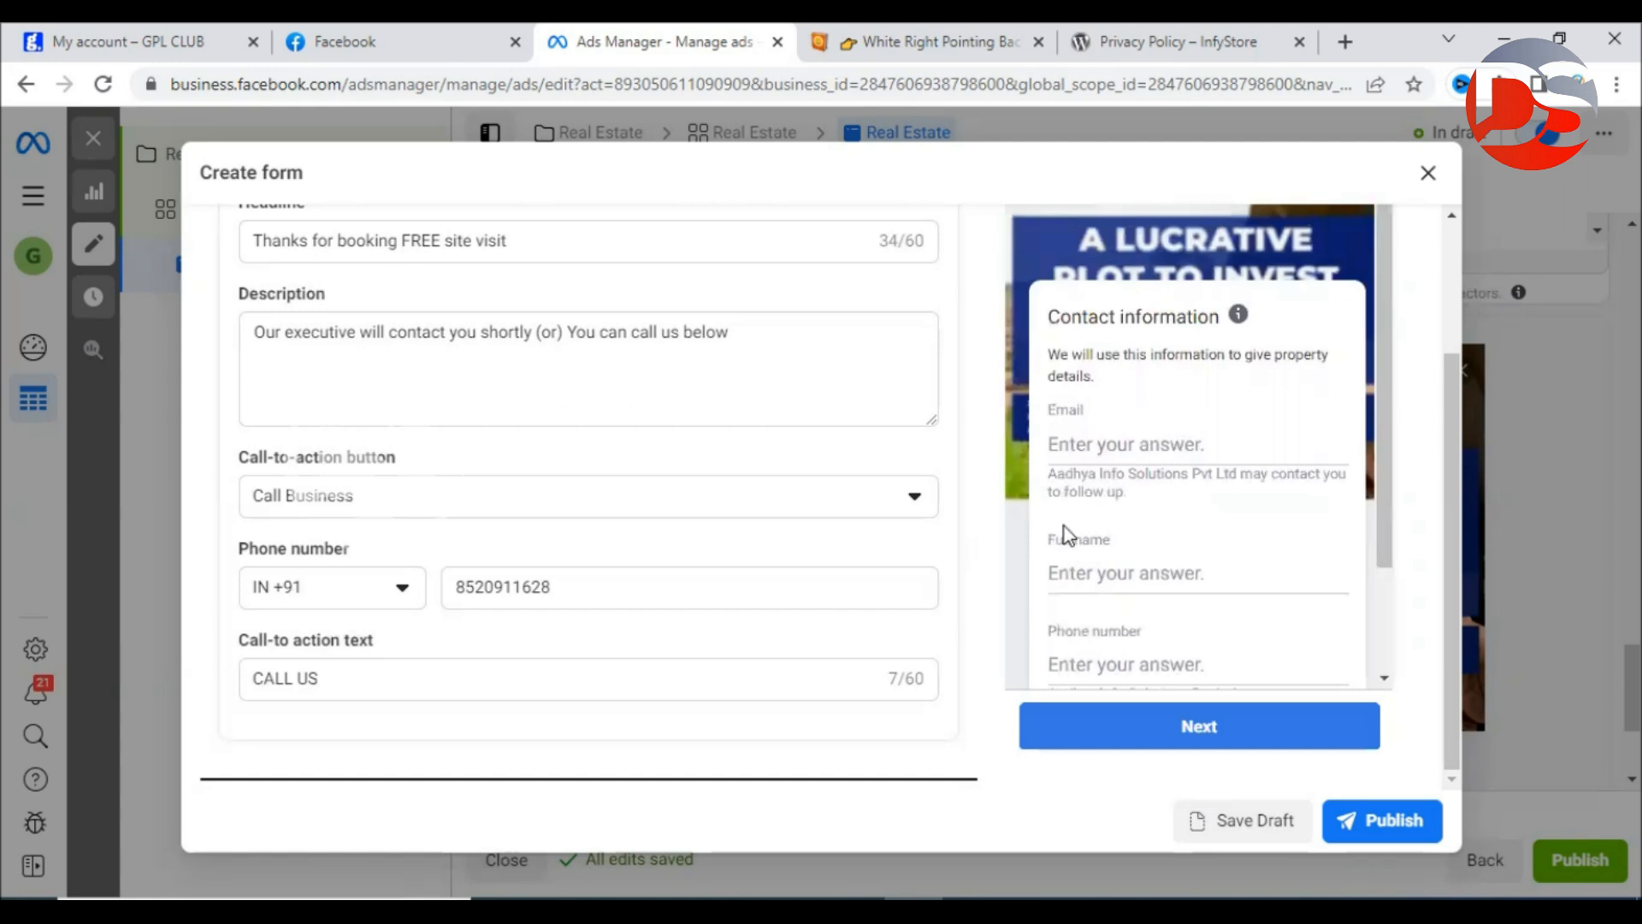
pyautogui.scroll(-2, 1120, 547)
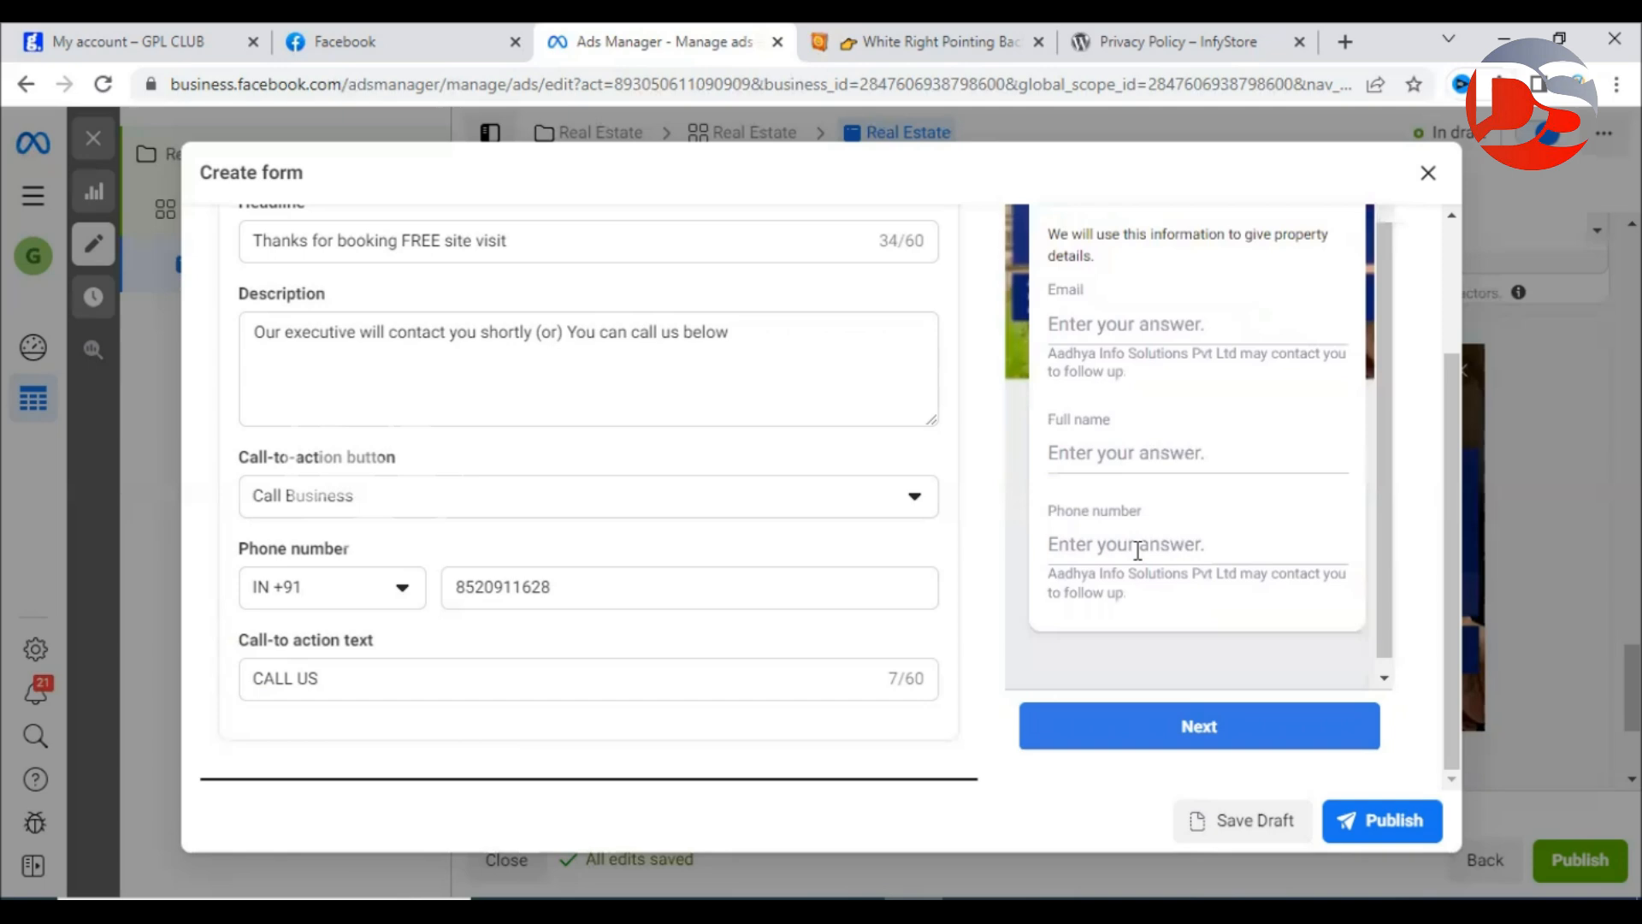
pyautogui.scroll(2, 1138, 548)
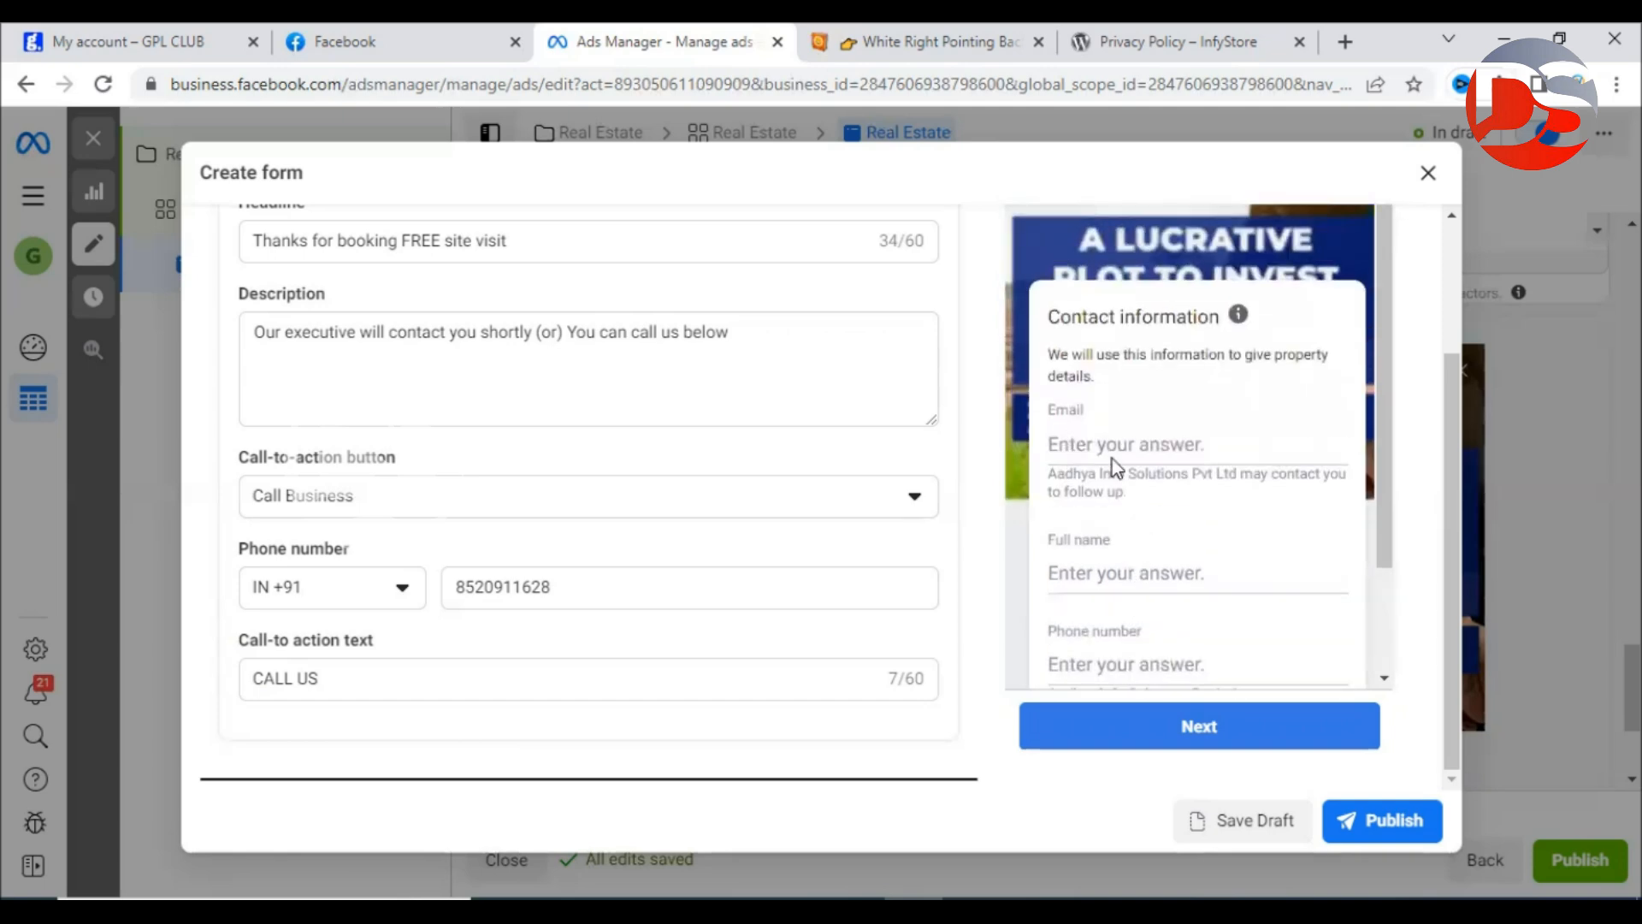
pyautogui.scroll(-2, 1209, 524)
pyautogui.scroll(2, 1209, 525)
pyautogui.scroll(4, 1325, 306)
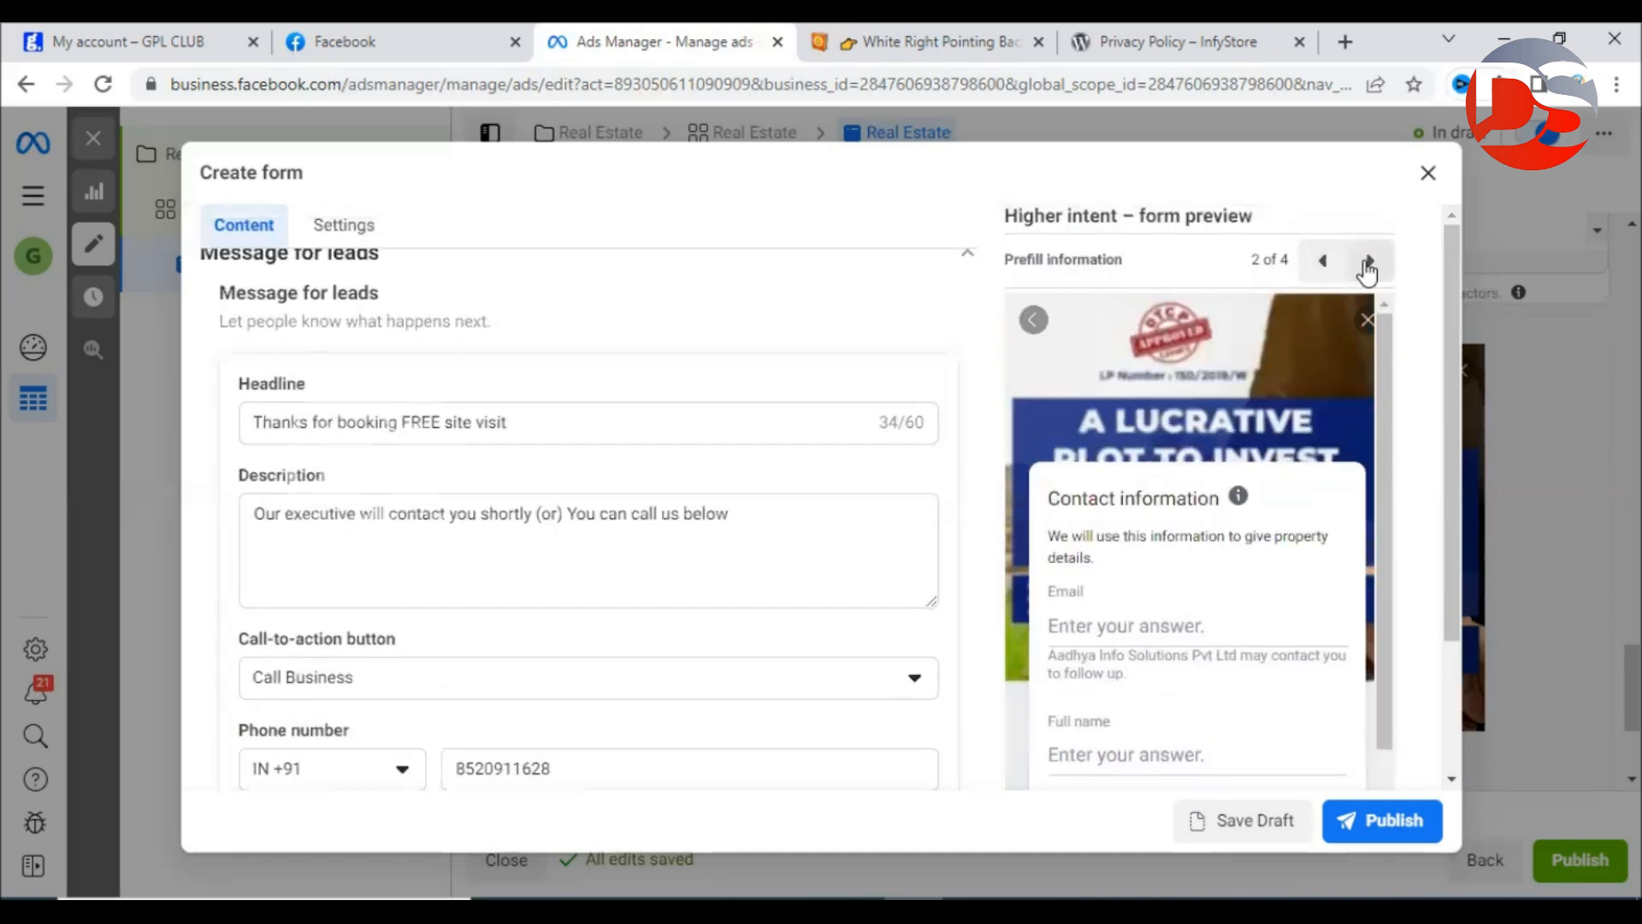
pyautogui.click(1369, 261)
pyautogui.scroll(-2, 1231, 500)
pyautogui.moveTo(1054, 389); pyautogui.dragTo(1234, 378)
pyautogui.click(1234, 385)
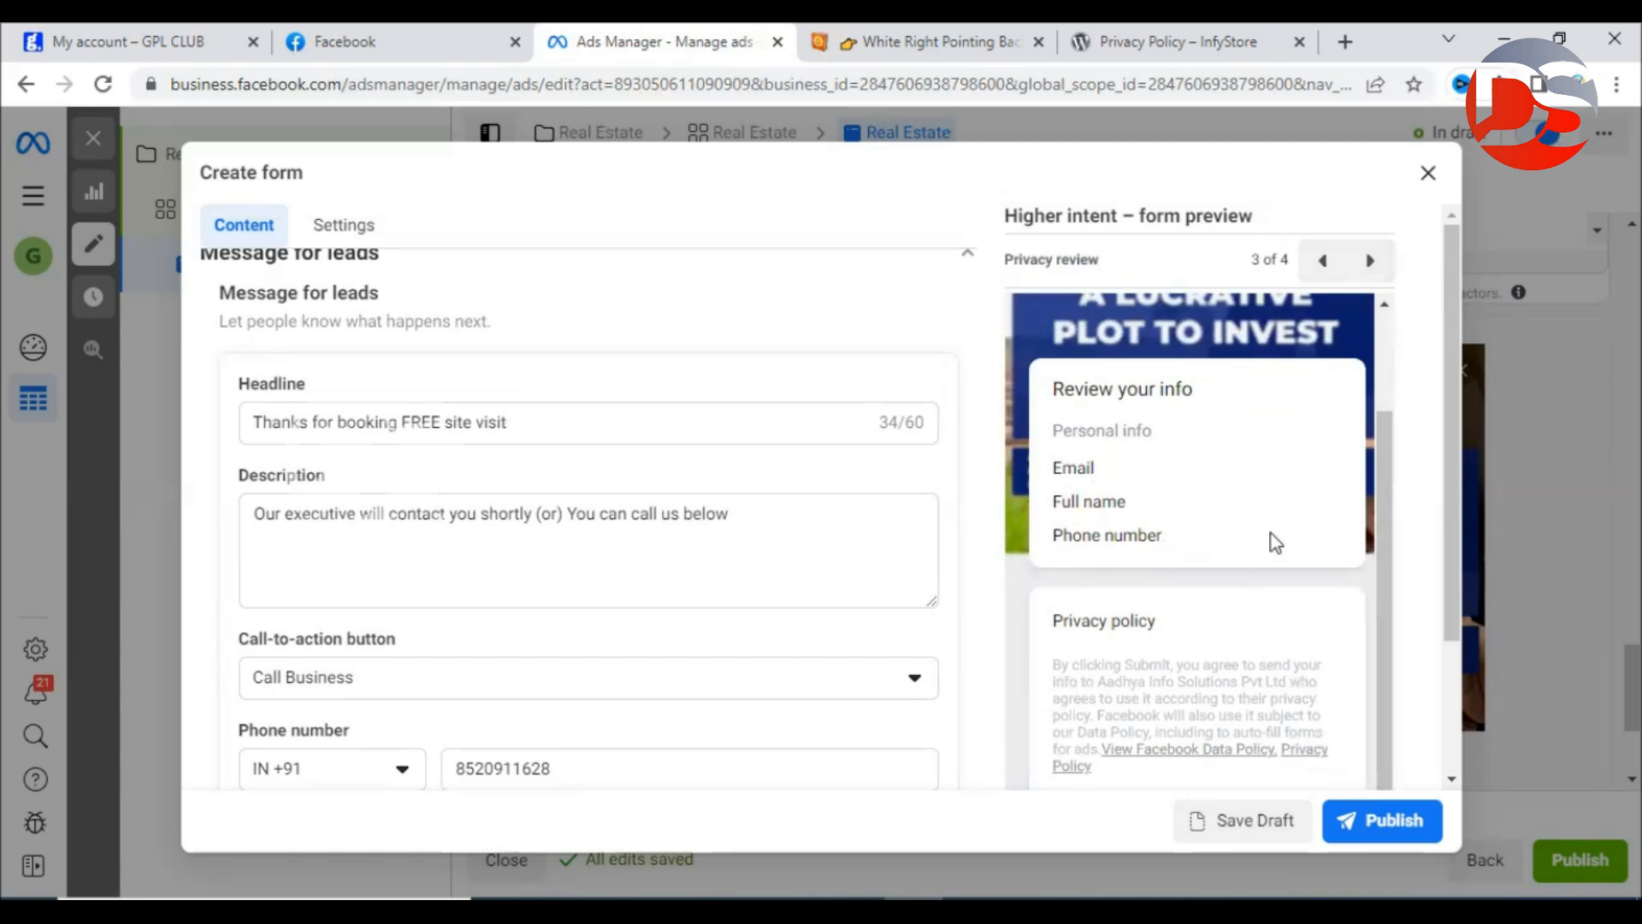
pyautogui.scroll(-1, 1270, 532)
pyautogui.scroll(-3, 1271, 531)
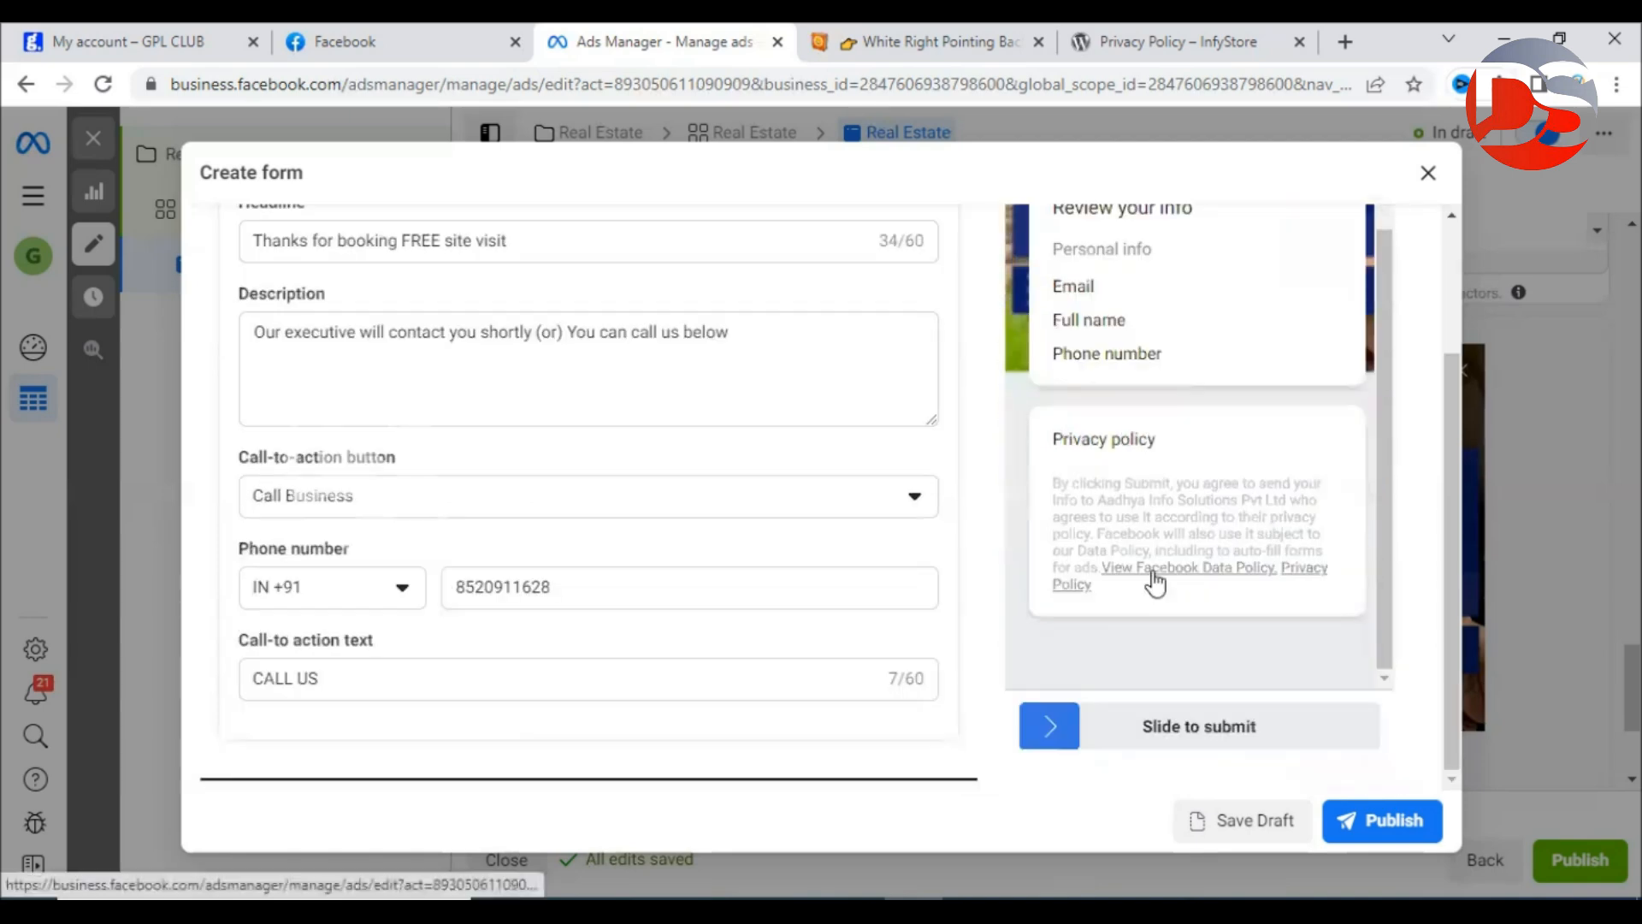
pyautogui.scroll(2, 1231, 573)
pyautogui.scroll(4, 1444, 437)
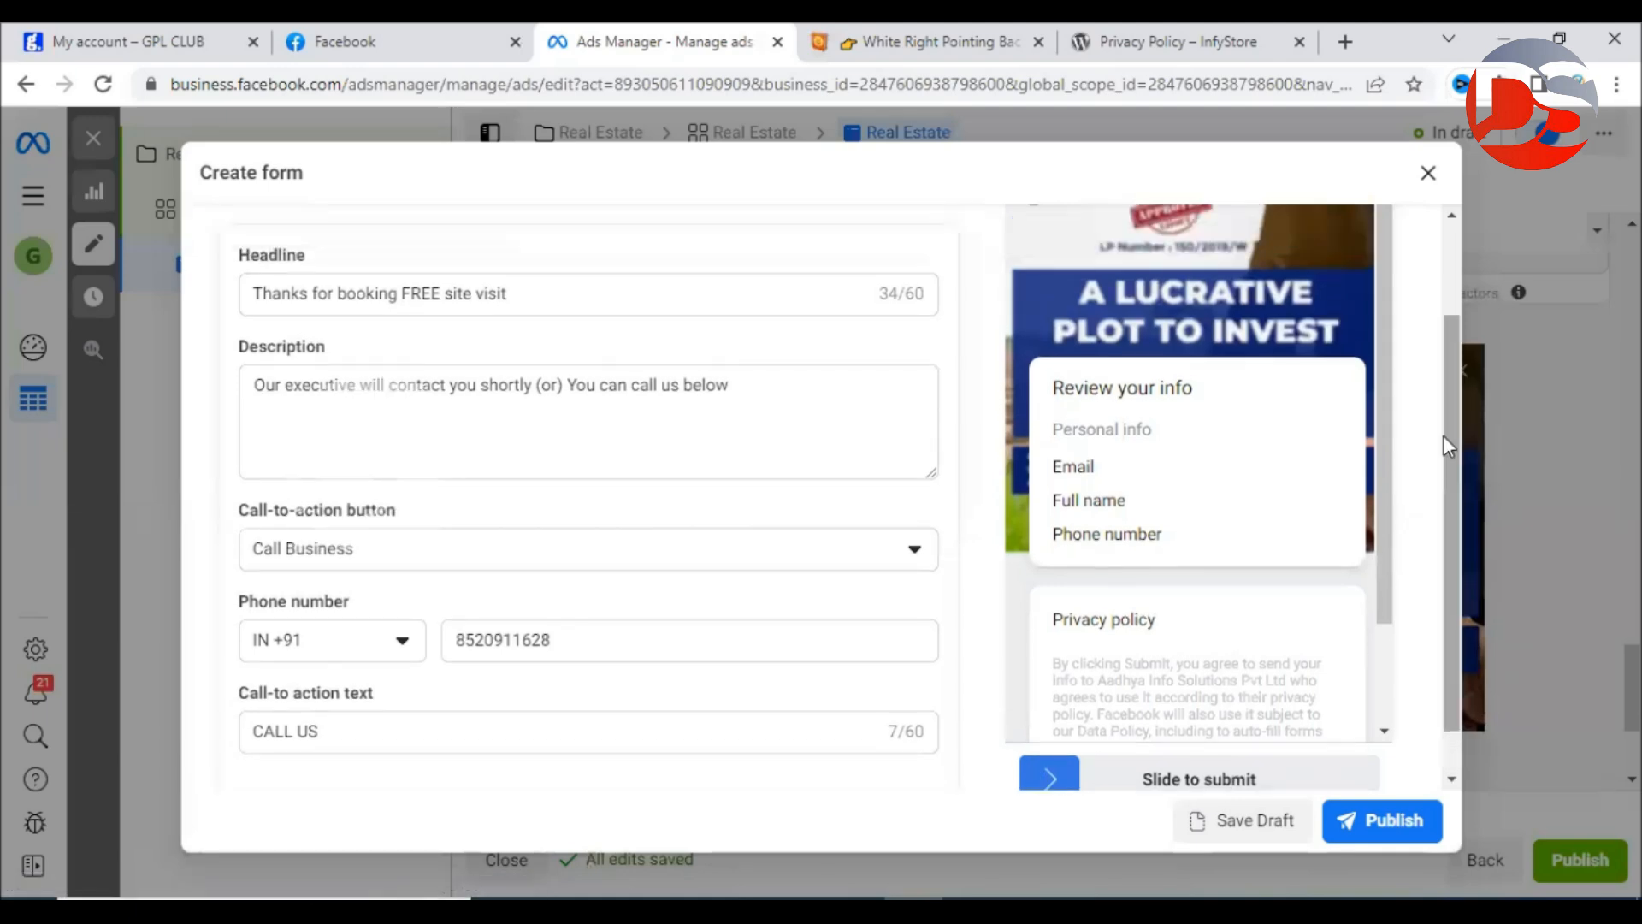
pyautogui.click(1369, 260)
pyautogui.scroll(-3, 1295, 465)
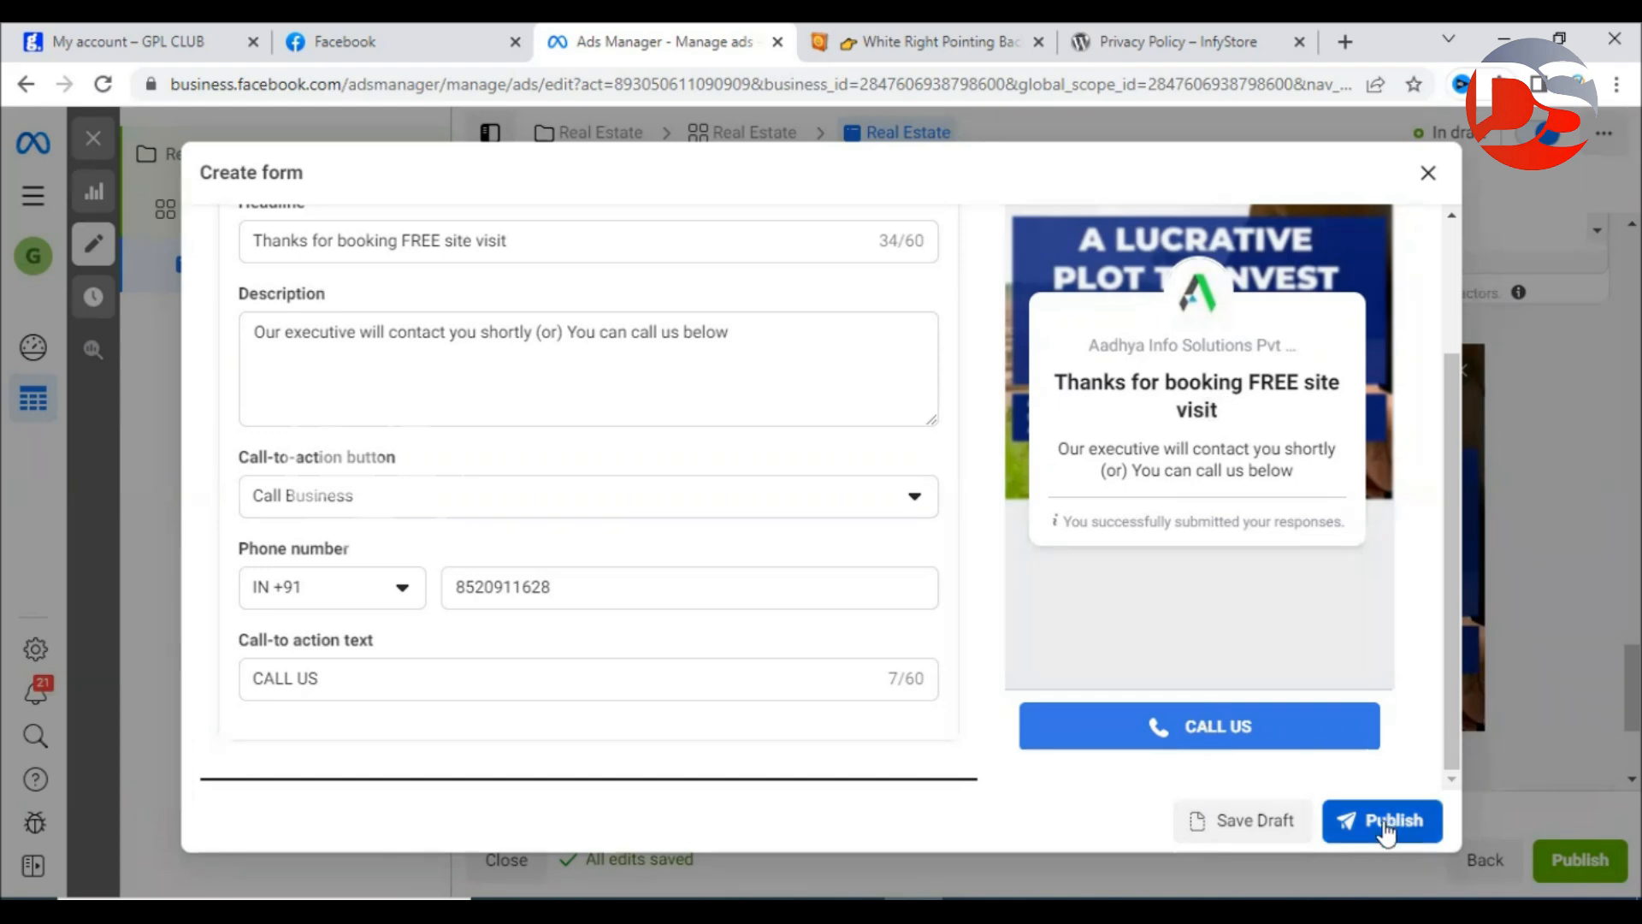
# Close the form builder with OK, confirm the Instant form stays Resort, and review Tracking.
pyautogui.click(1434, 176)
pyautogui.click(1068, 464)
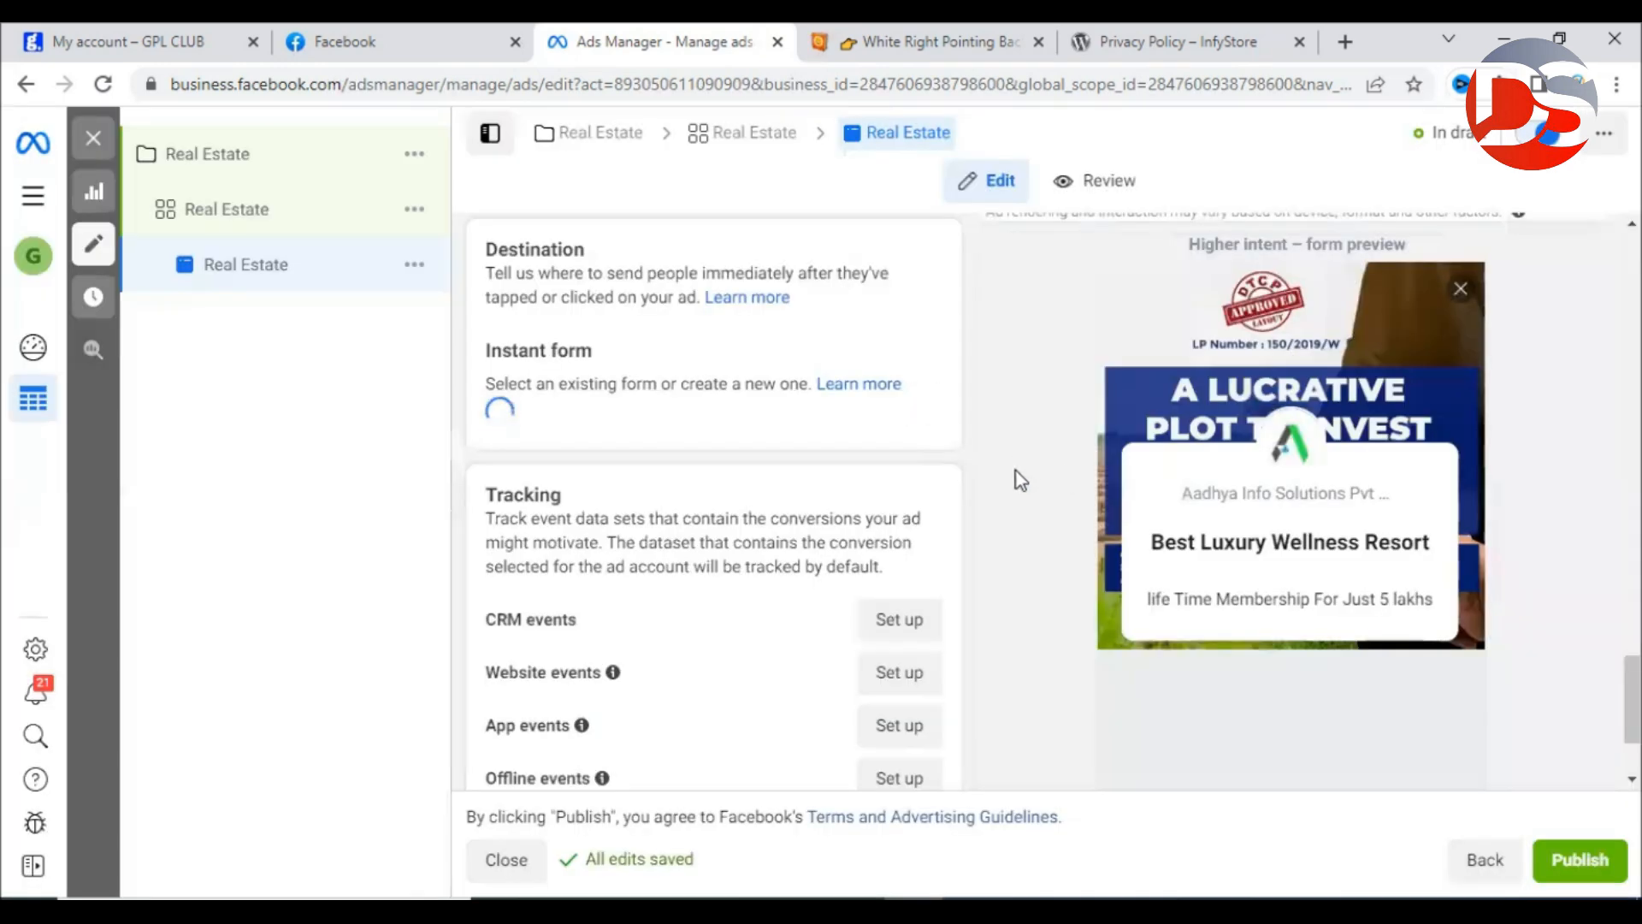
pyautogui.click(771, 426)
pyautogui.scroll(-7, 625, 663)
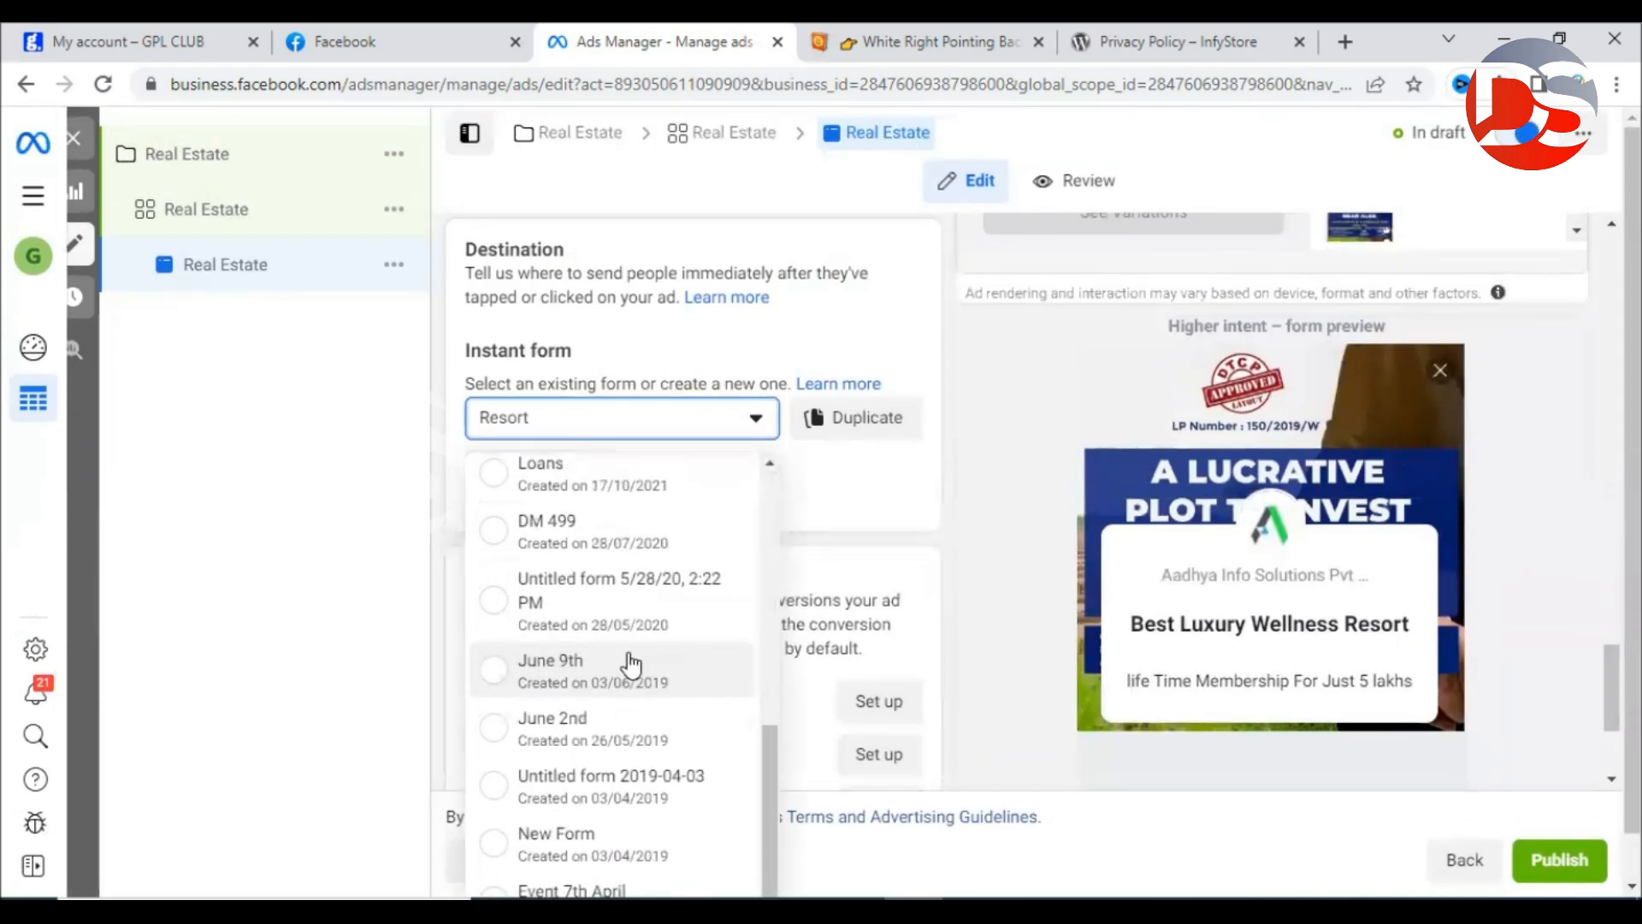
pyautogui.scroll(7, 664, 587)
pyautogui.click(940, 467)
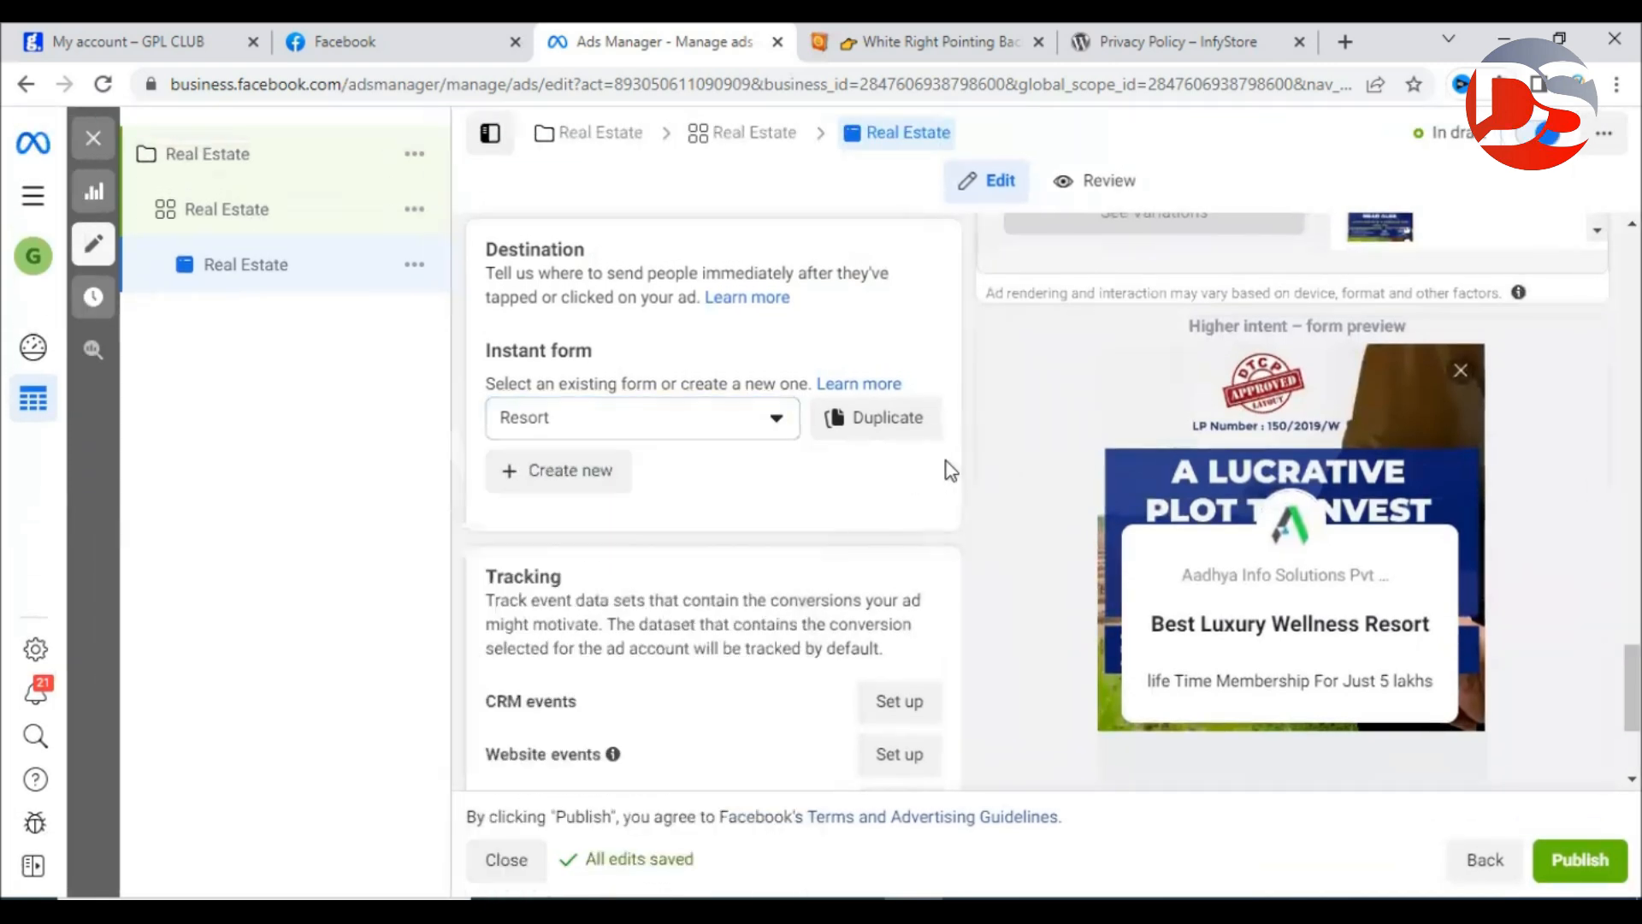
pyautogui.scroll(-3, 966, 498)
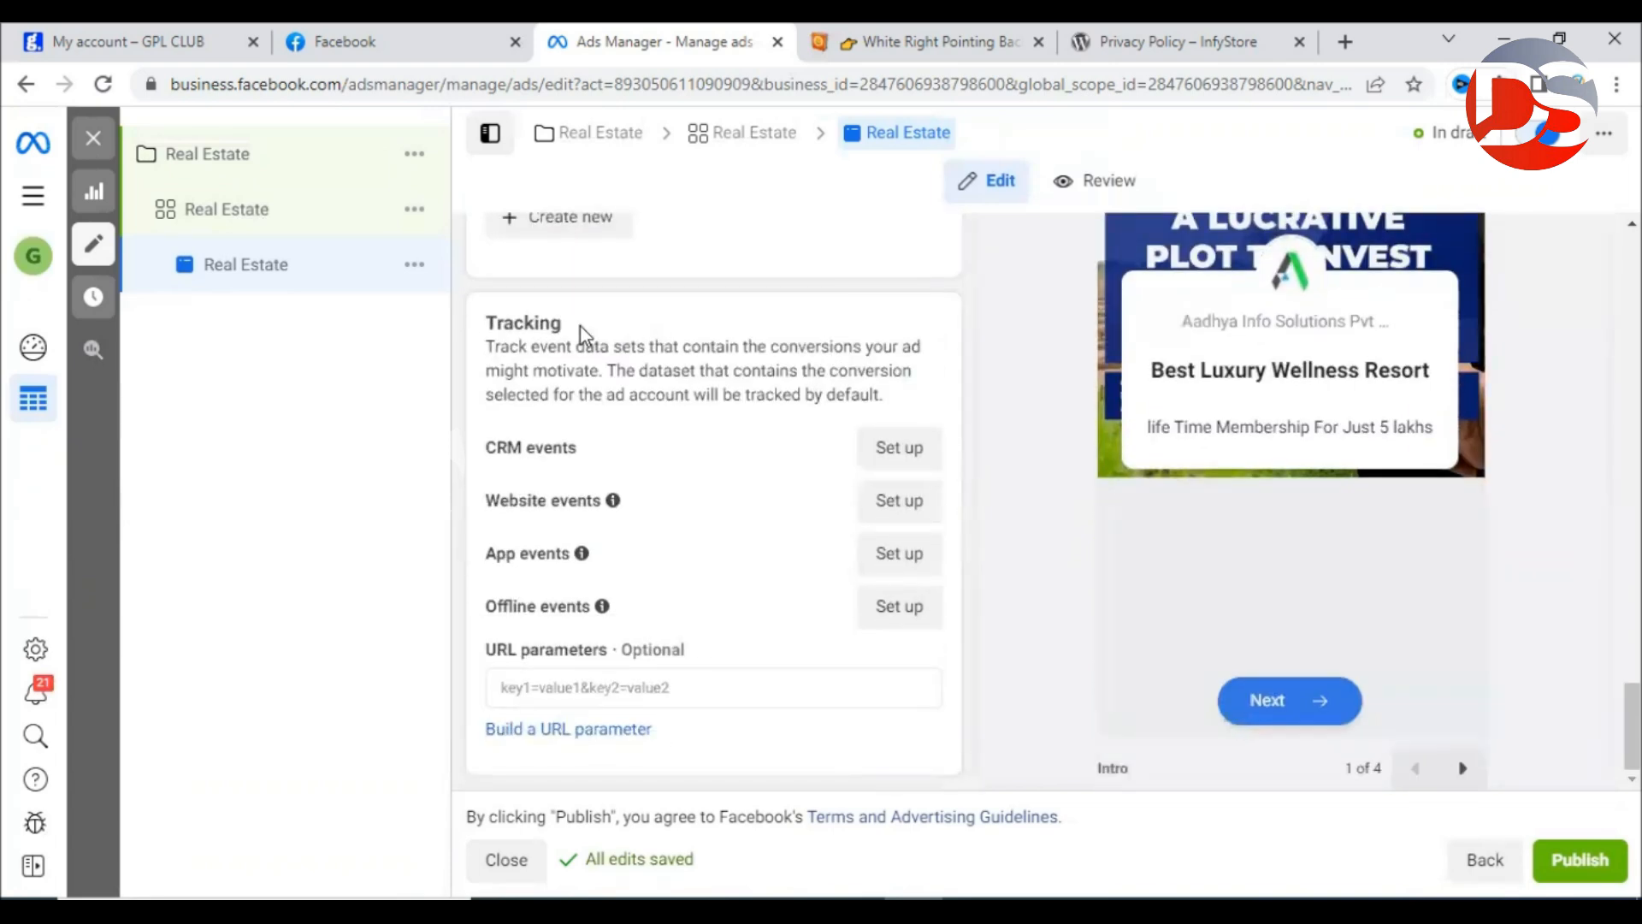
pyautogui.moveTo(477, 323); pyautogui.dragTo(612, 317)
pyautogui.click(612, 317)
# Return to the top of the Real Estate ad editor and open All tools from the hamburger menu.
pyautogui.scroll(20, 961, 332)
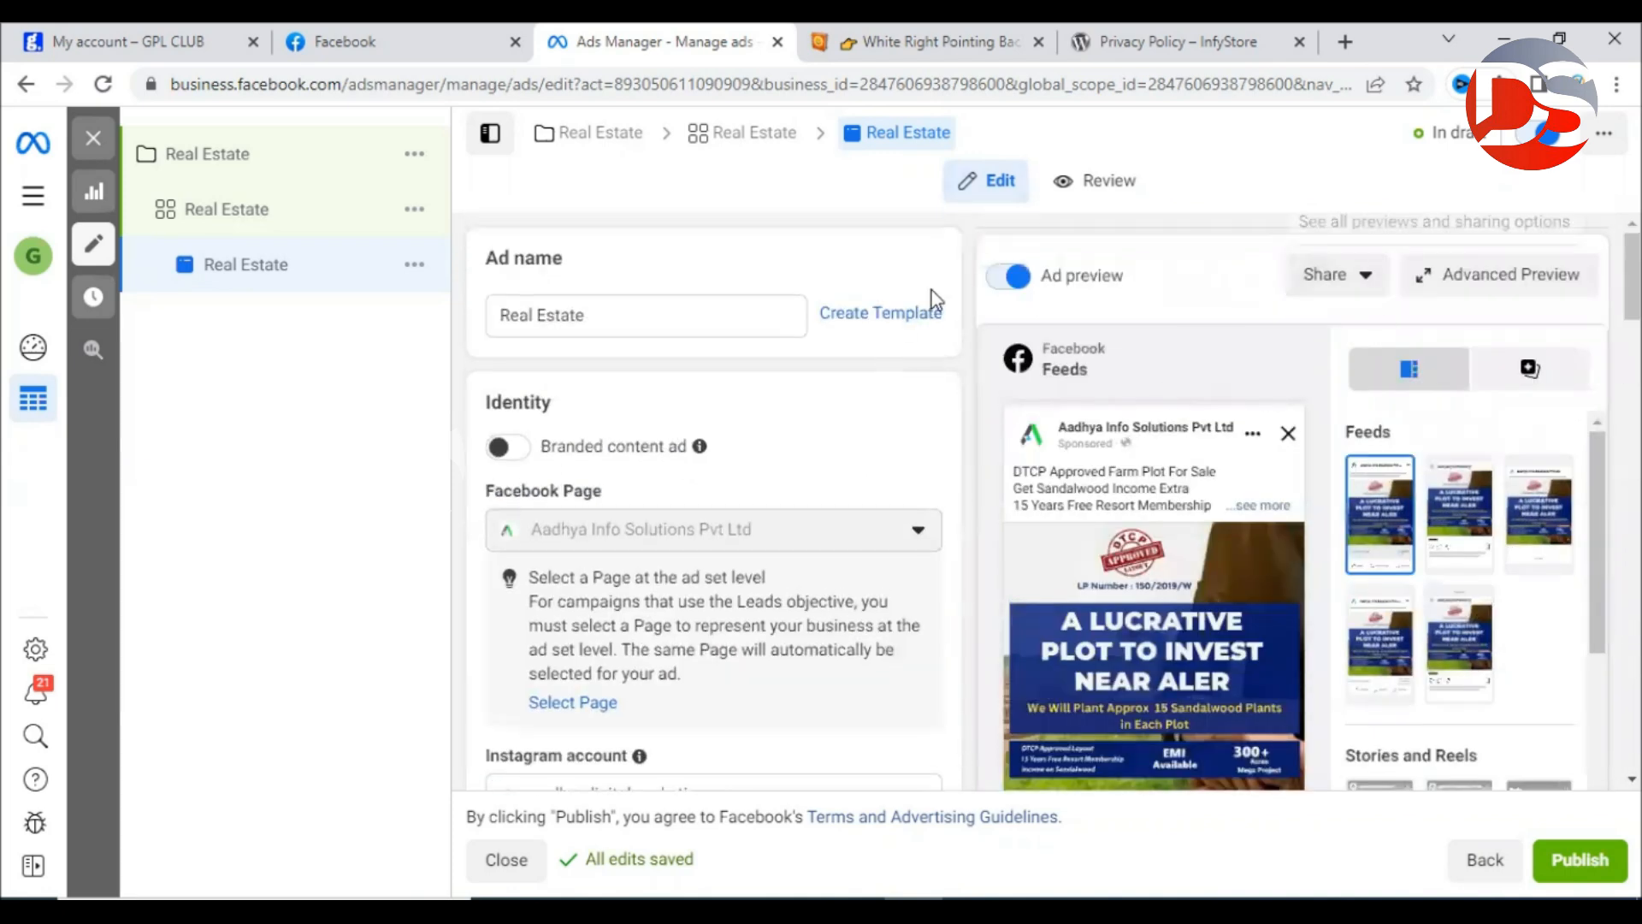
pyautogui.scroll(-5, 972, 282)
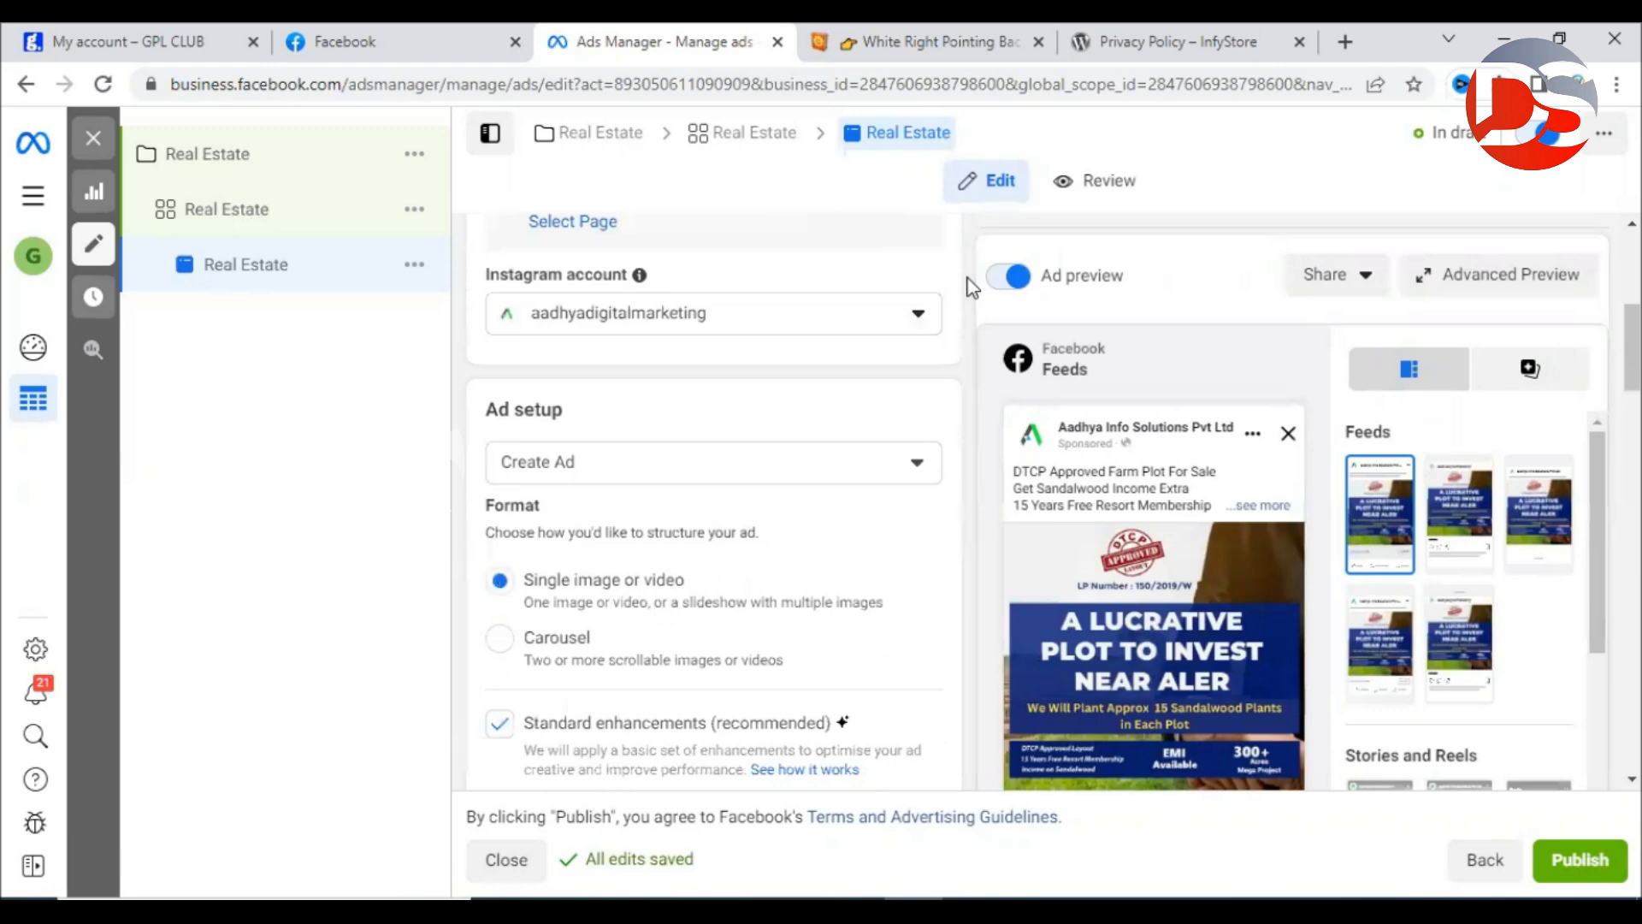
pyautogui.scroll(5, 973, 282)
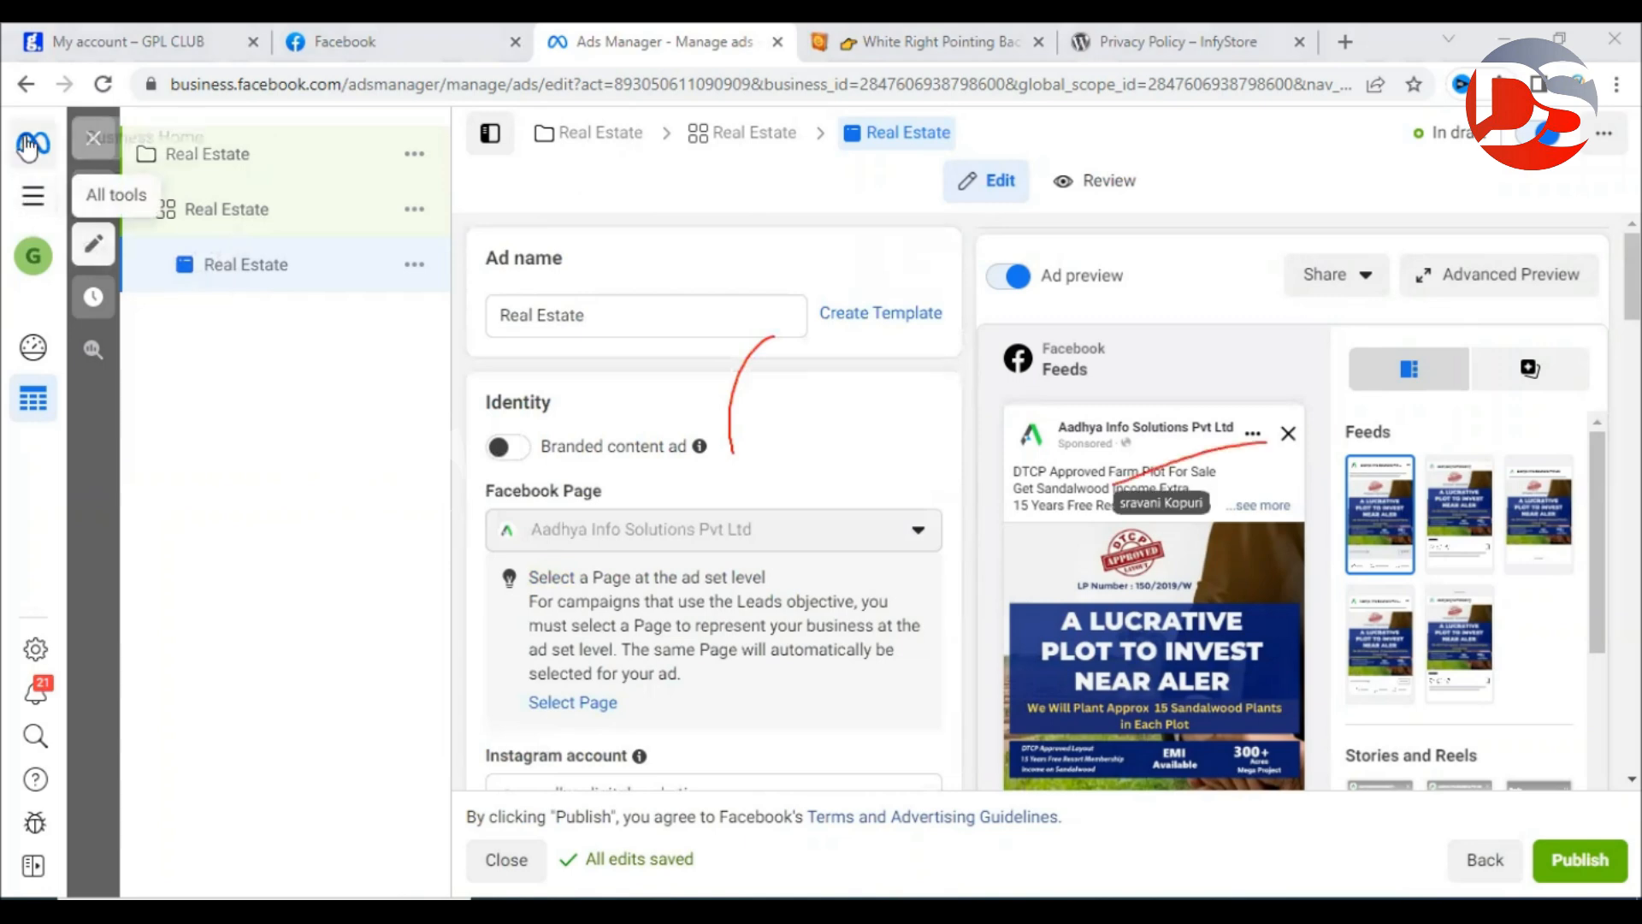
pyautogui.click(35, 201)
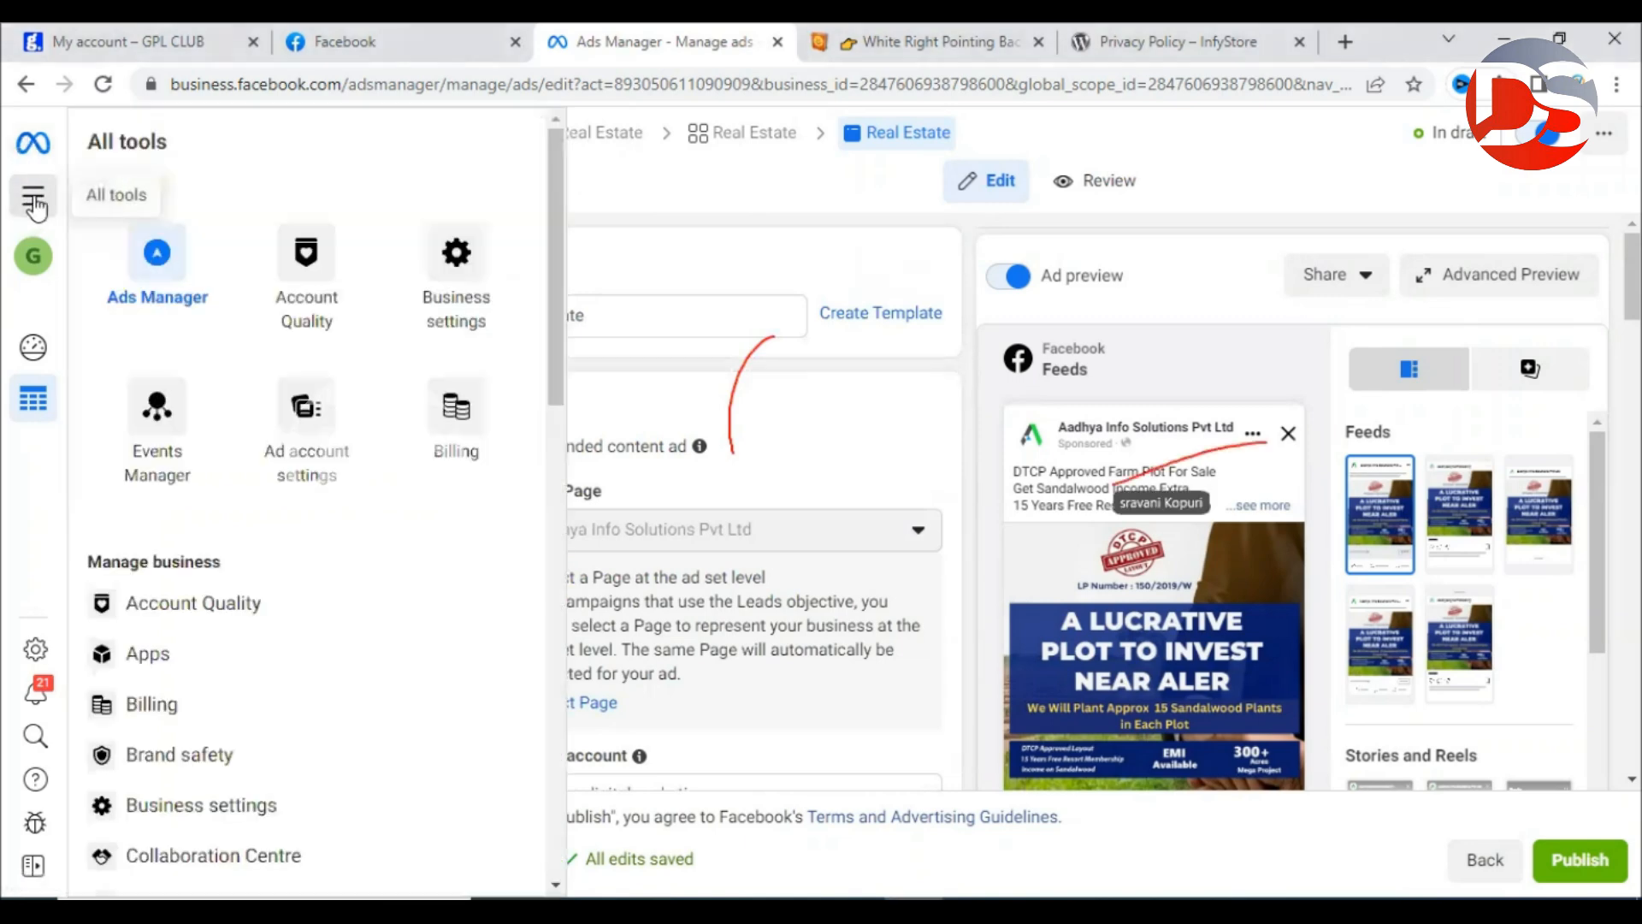
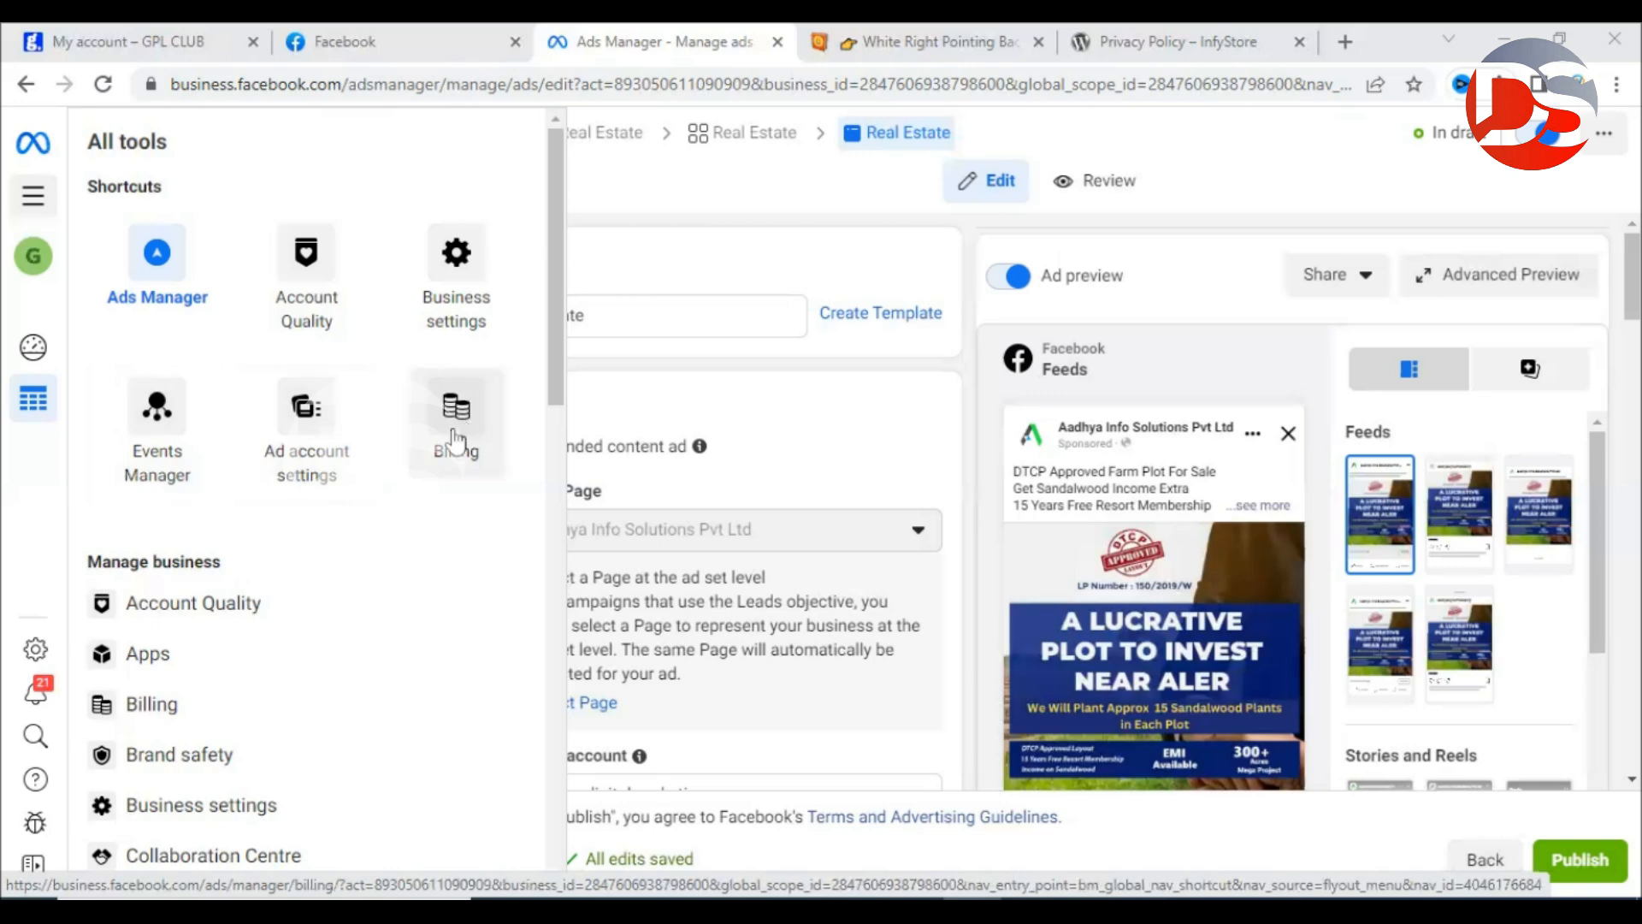
# Open Billing from All tools to reach the ad account's payment activity.
pyautogui.scroll(-4, 428, 437)
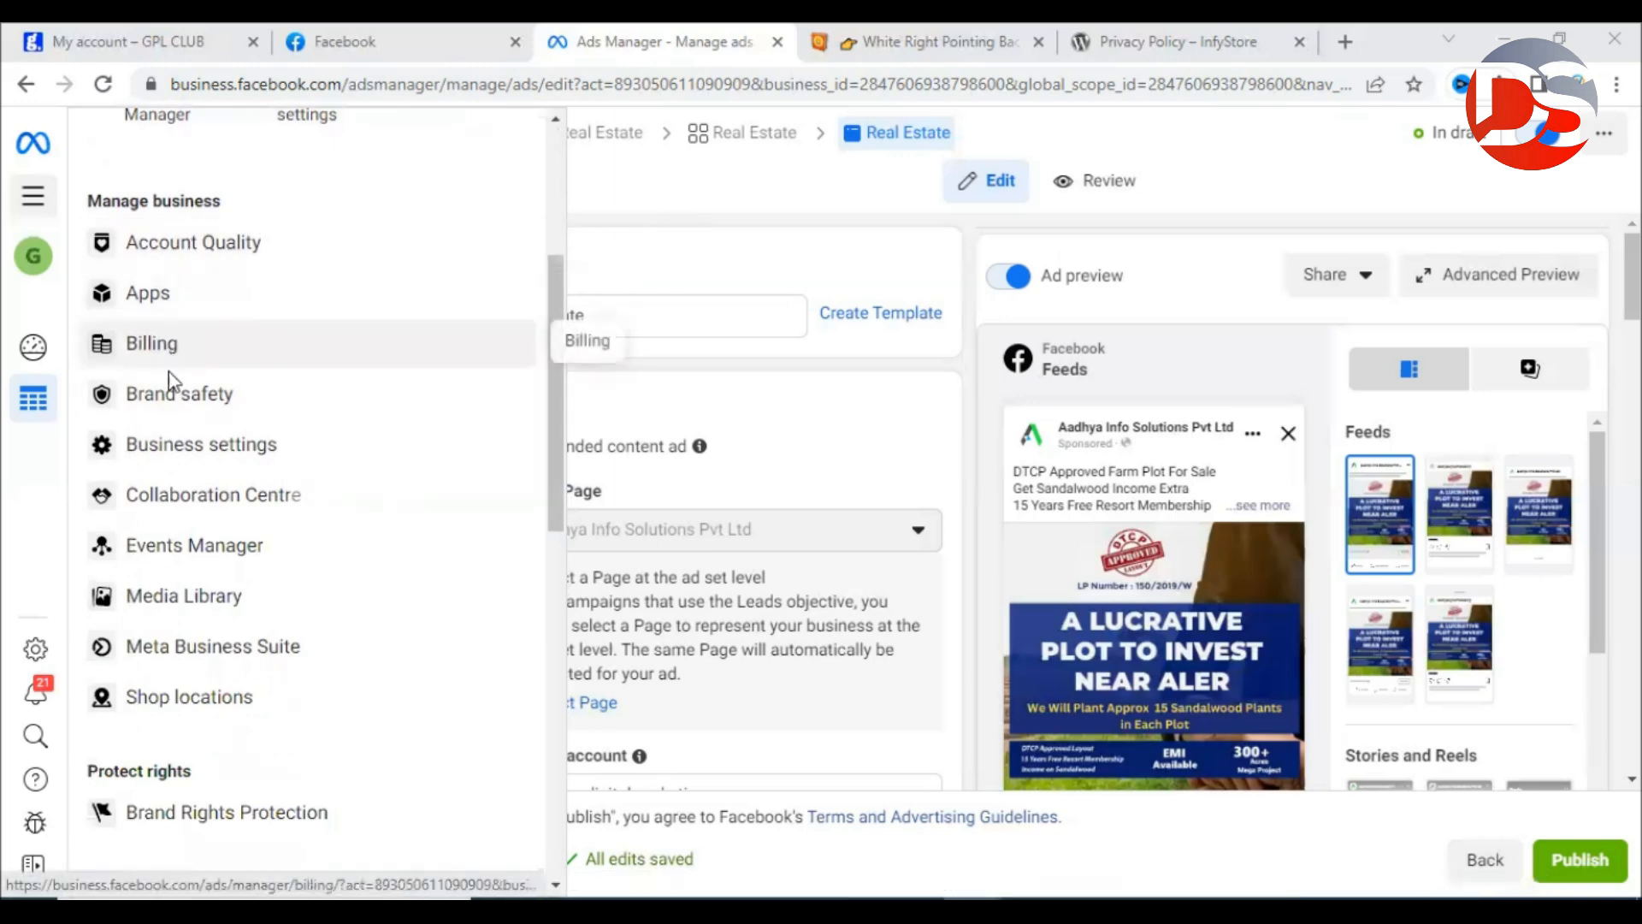
pyautogui.scroll(-8, 248, 629)
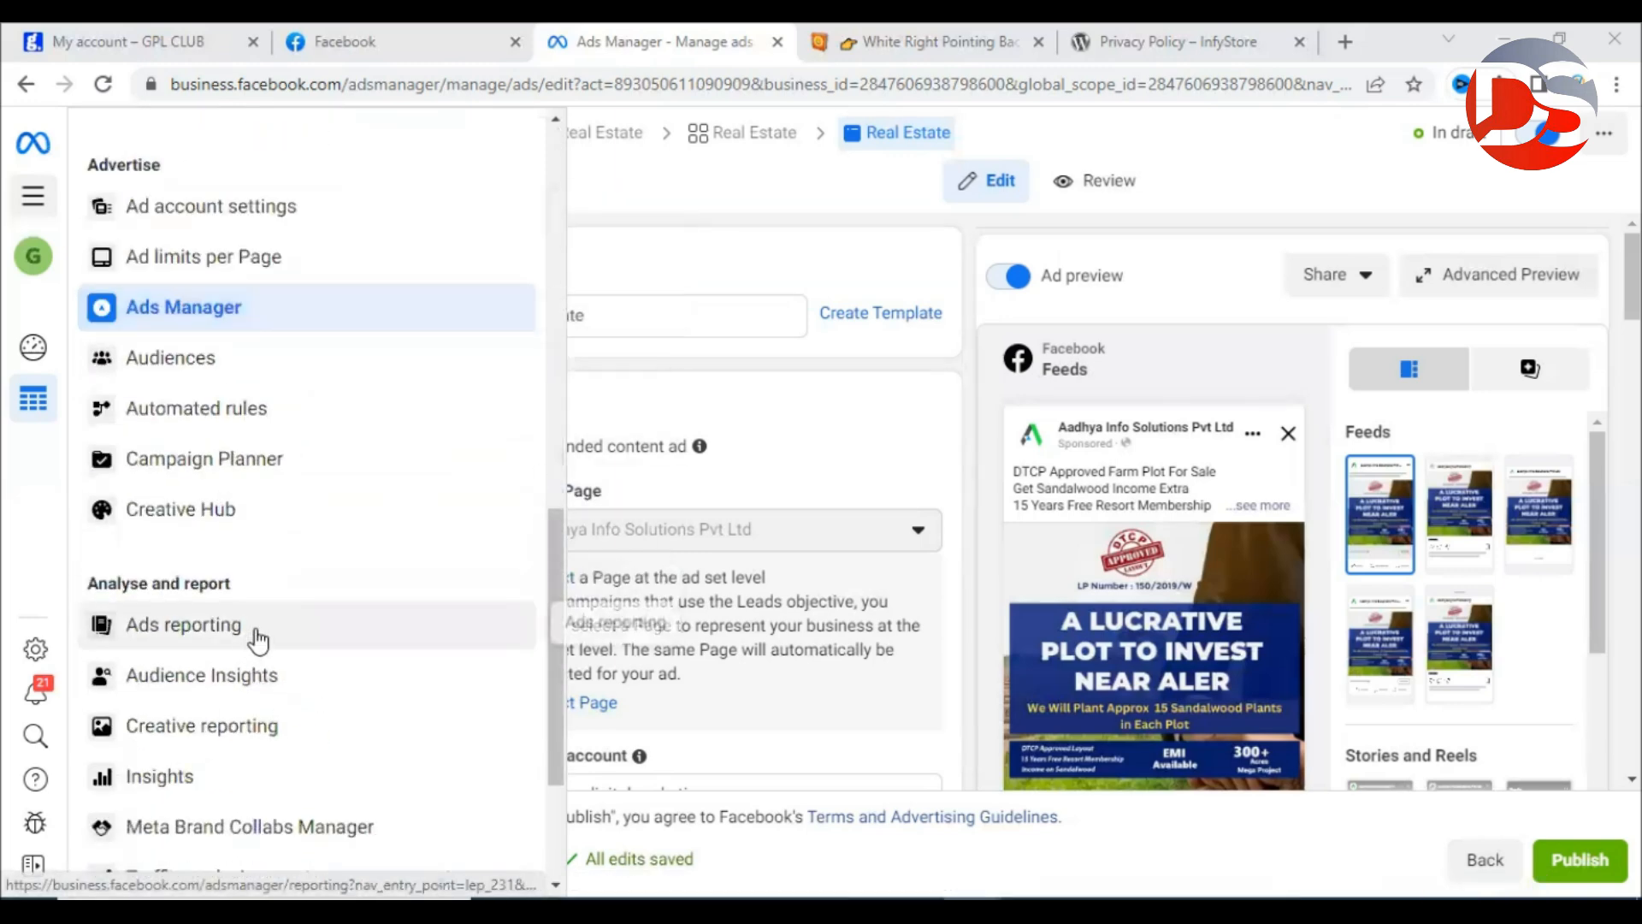
pyautogui.scroll(-3, 257, 638)
pyautogui.scroll(10, 258, 641)
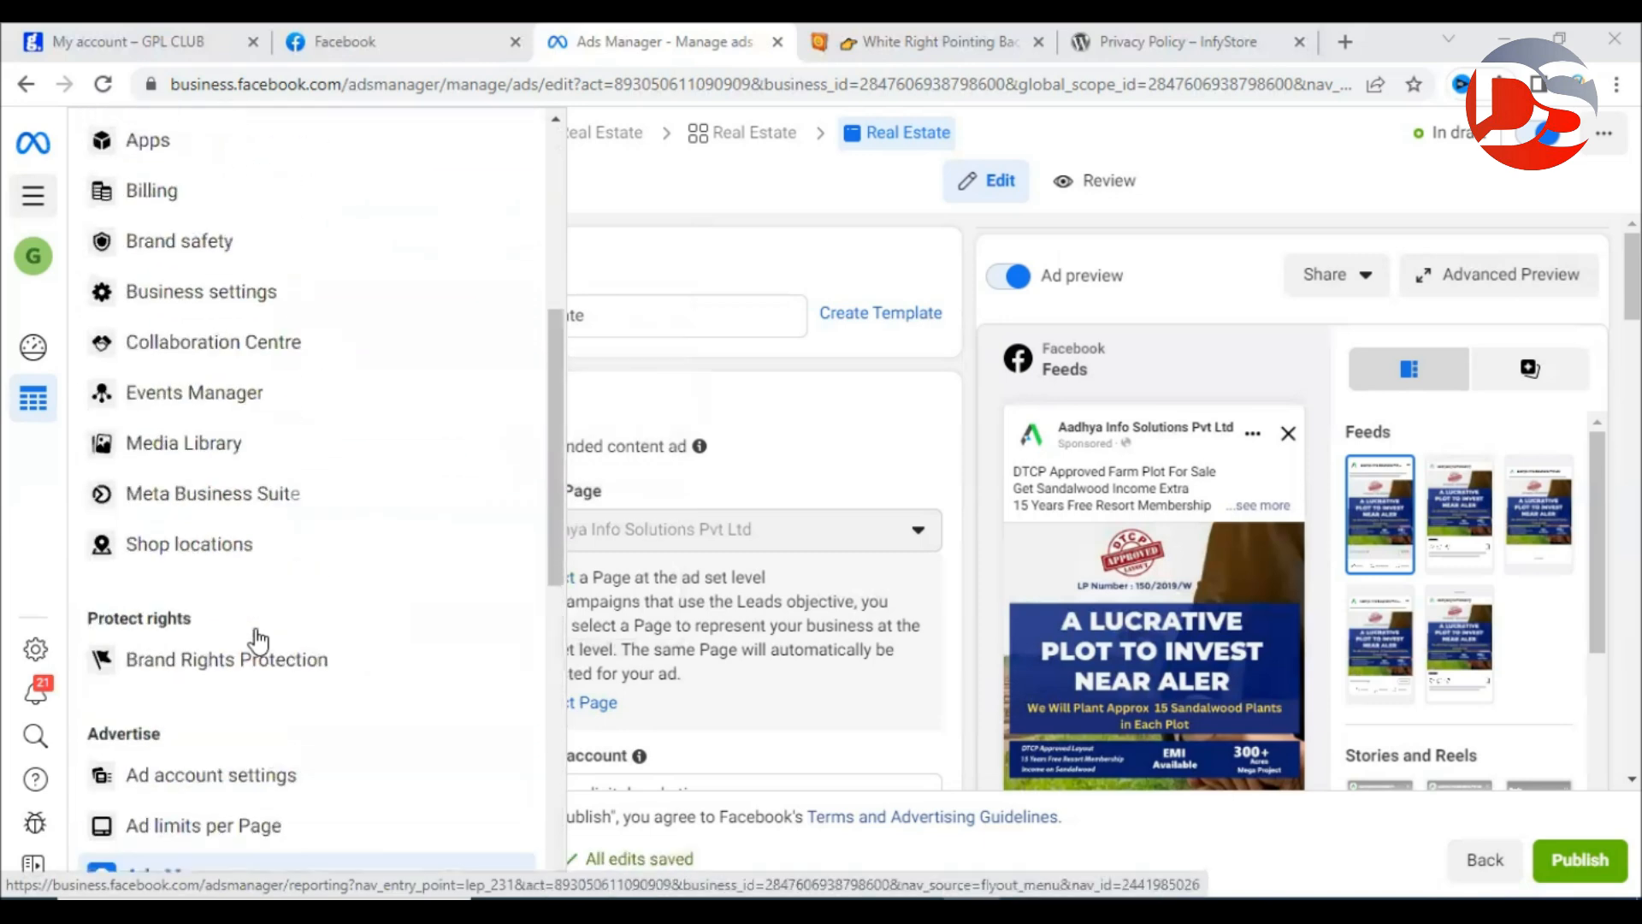
pyautogui.scroll(-4, 259, 641)
pyautogui.scroll(-4, 258, 640)
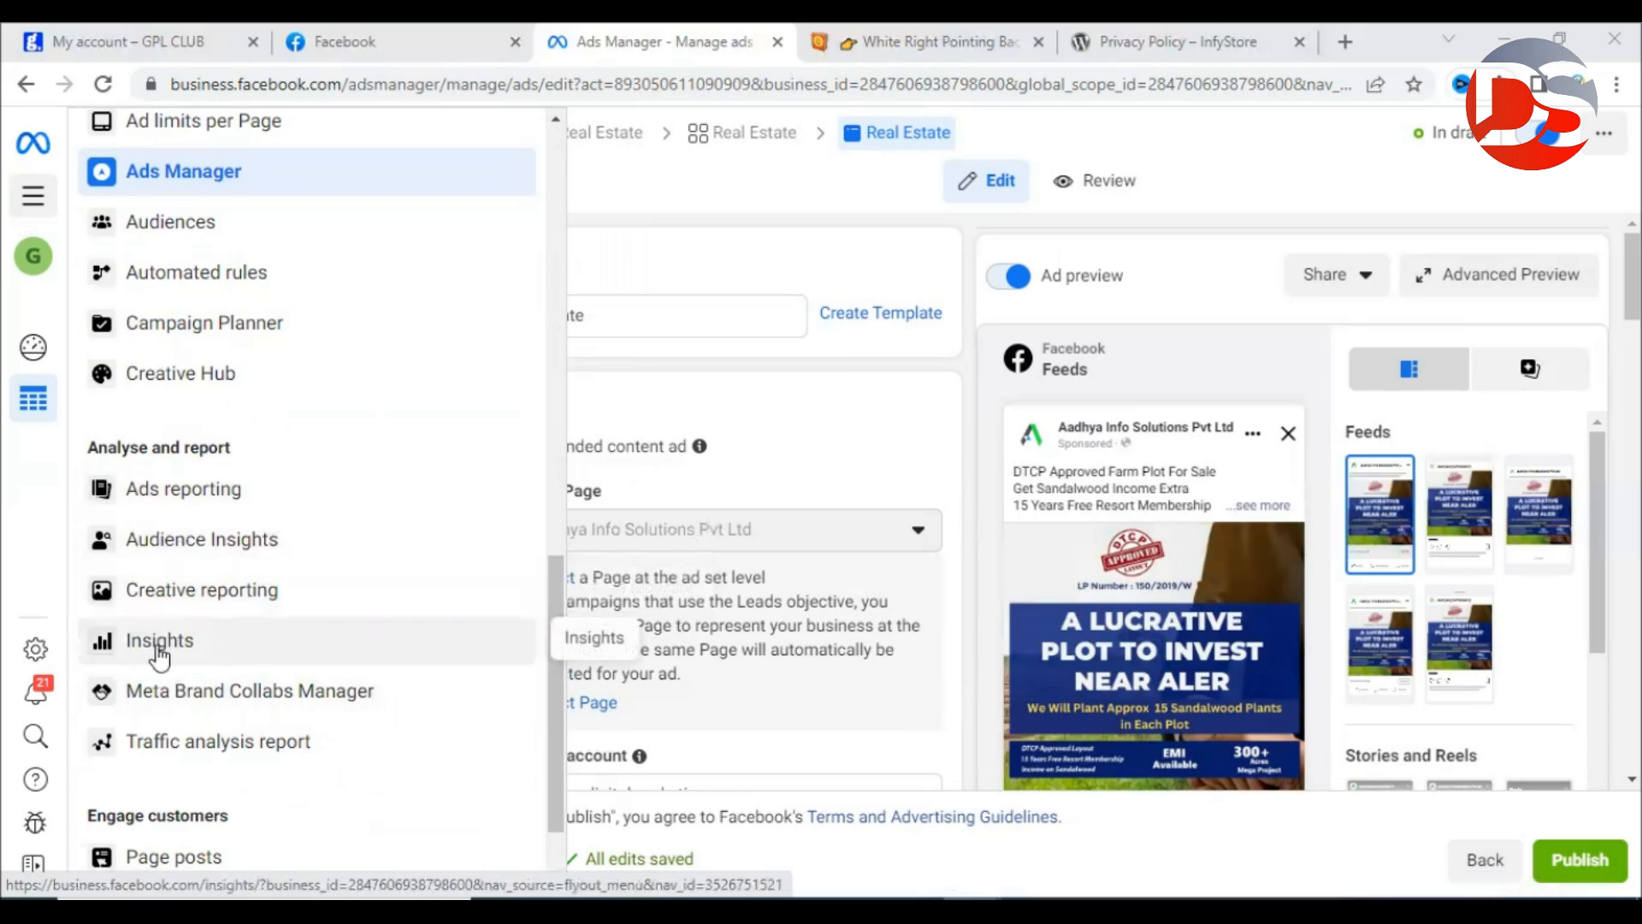
pyautogui.scroll(-1, 293, 495)
pyautogui.scroll(7, 294, 498)
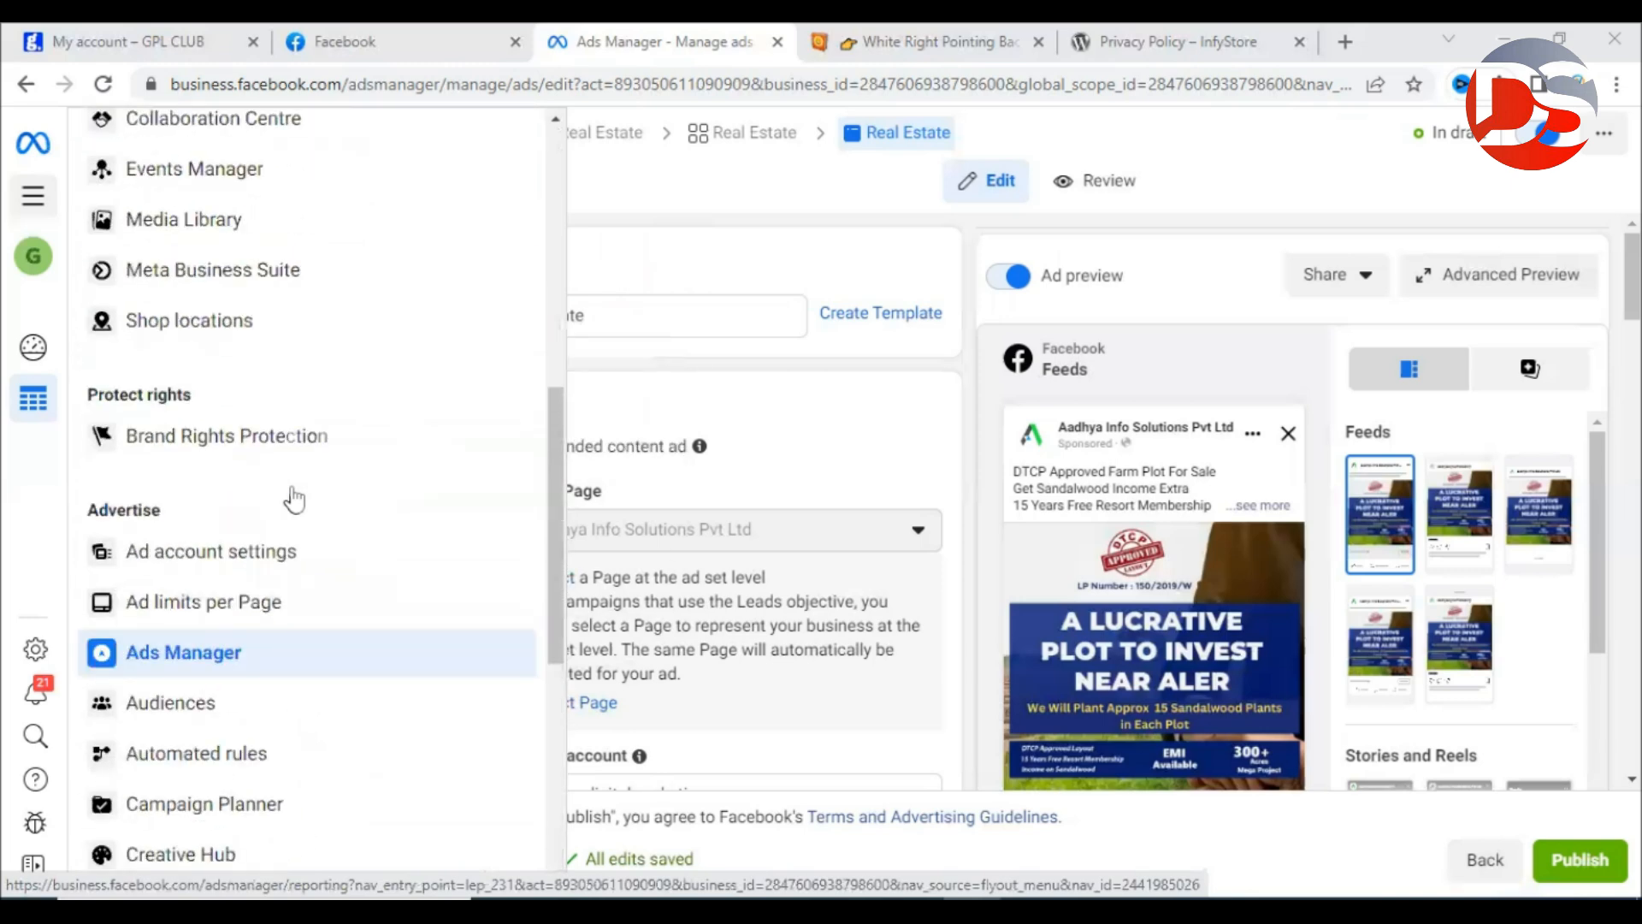
pyautogui.scroll(2, 293, 495)
pyautogui.scroll(4, 276, 668)
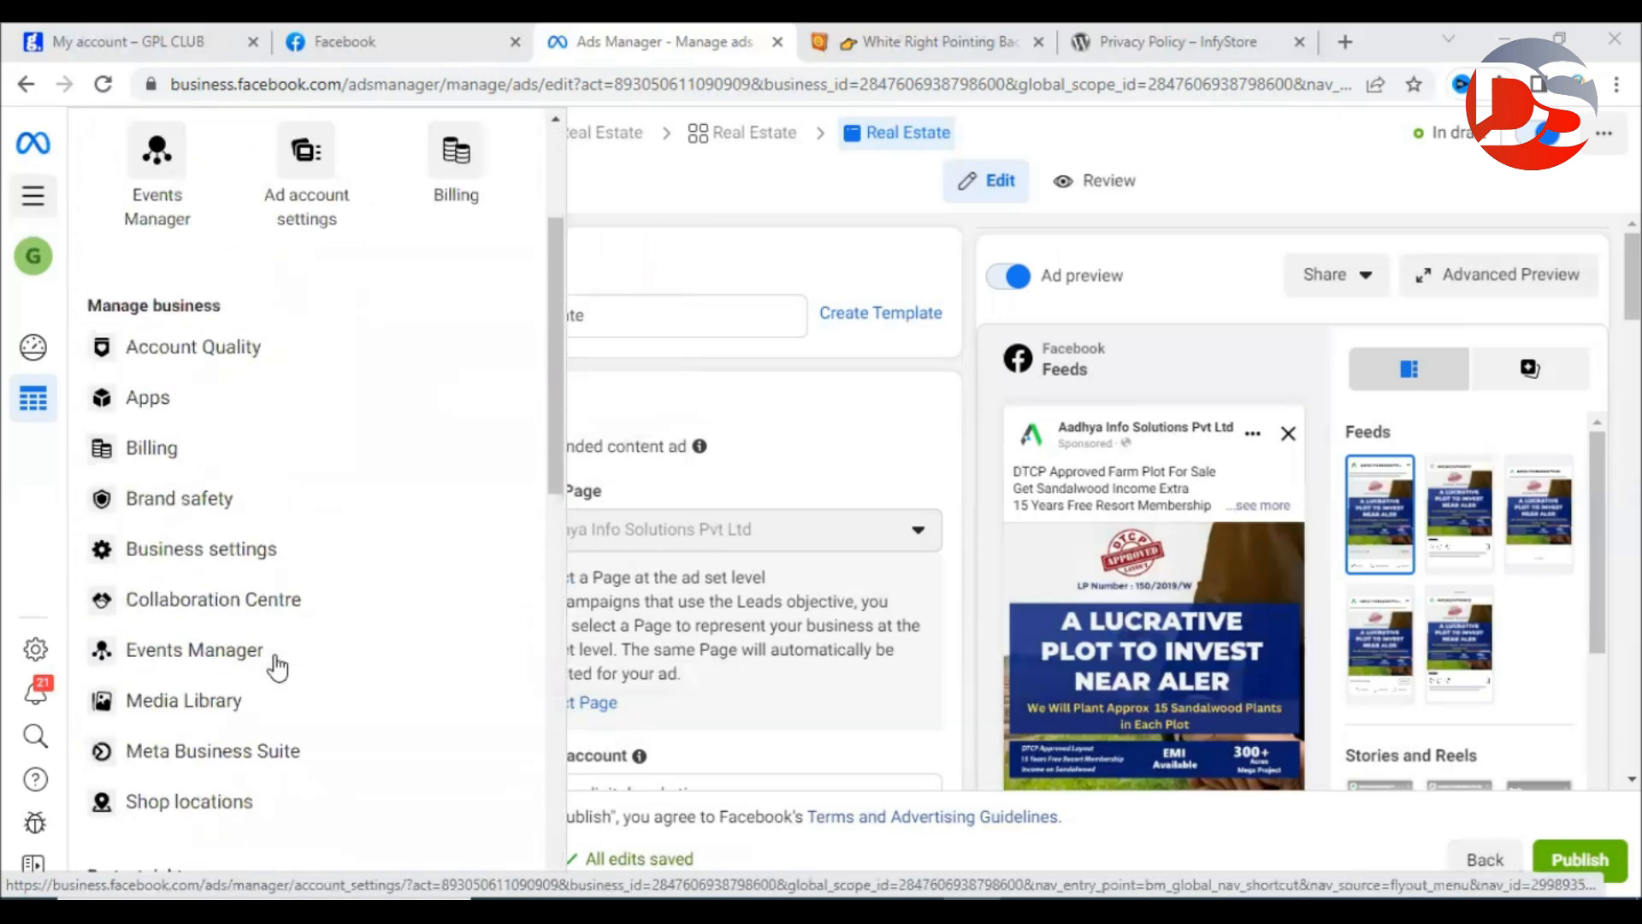
pyautogui.scroll(3, 277, 668)
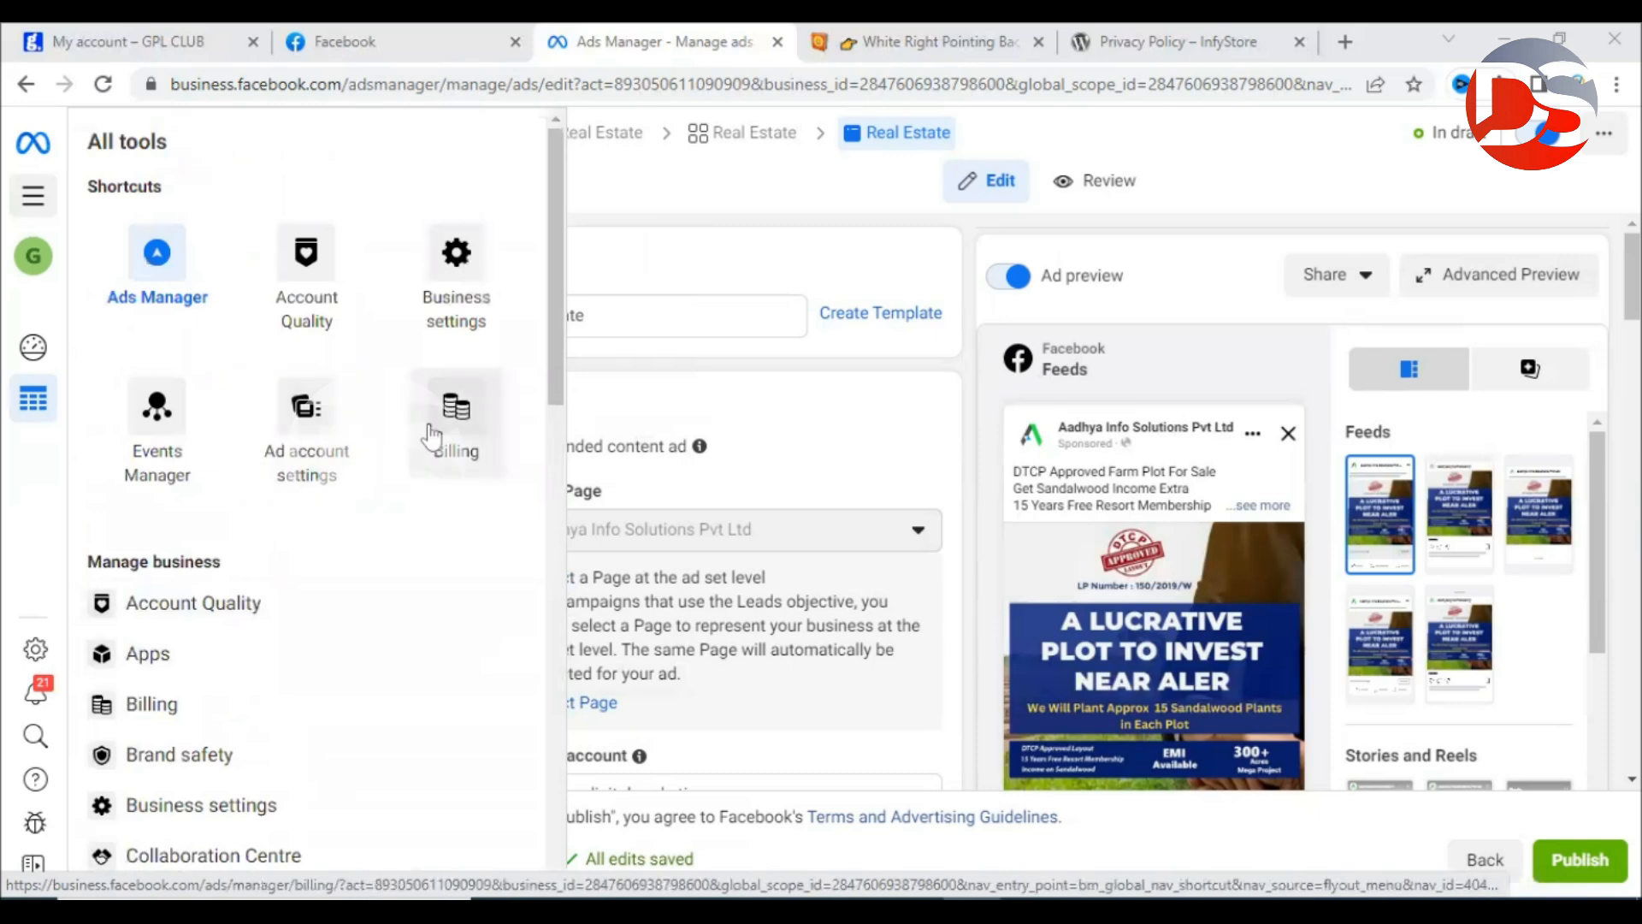
pyautogui.click(469, 424)
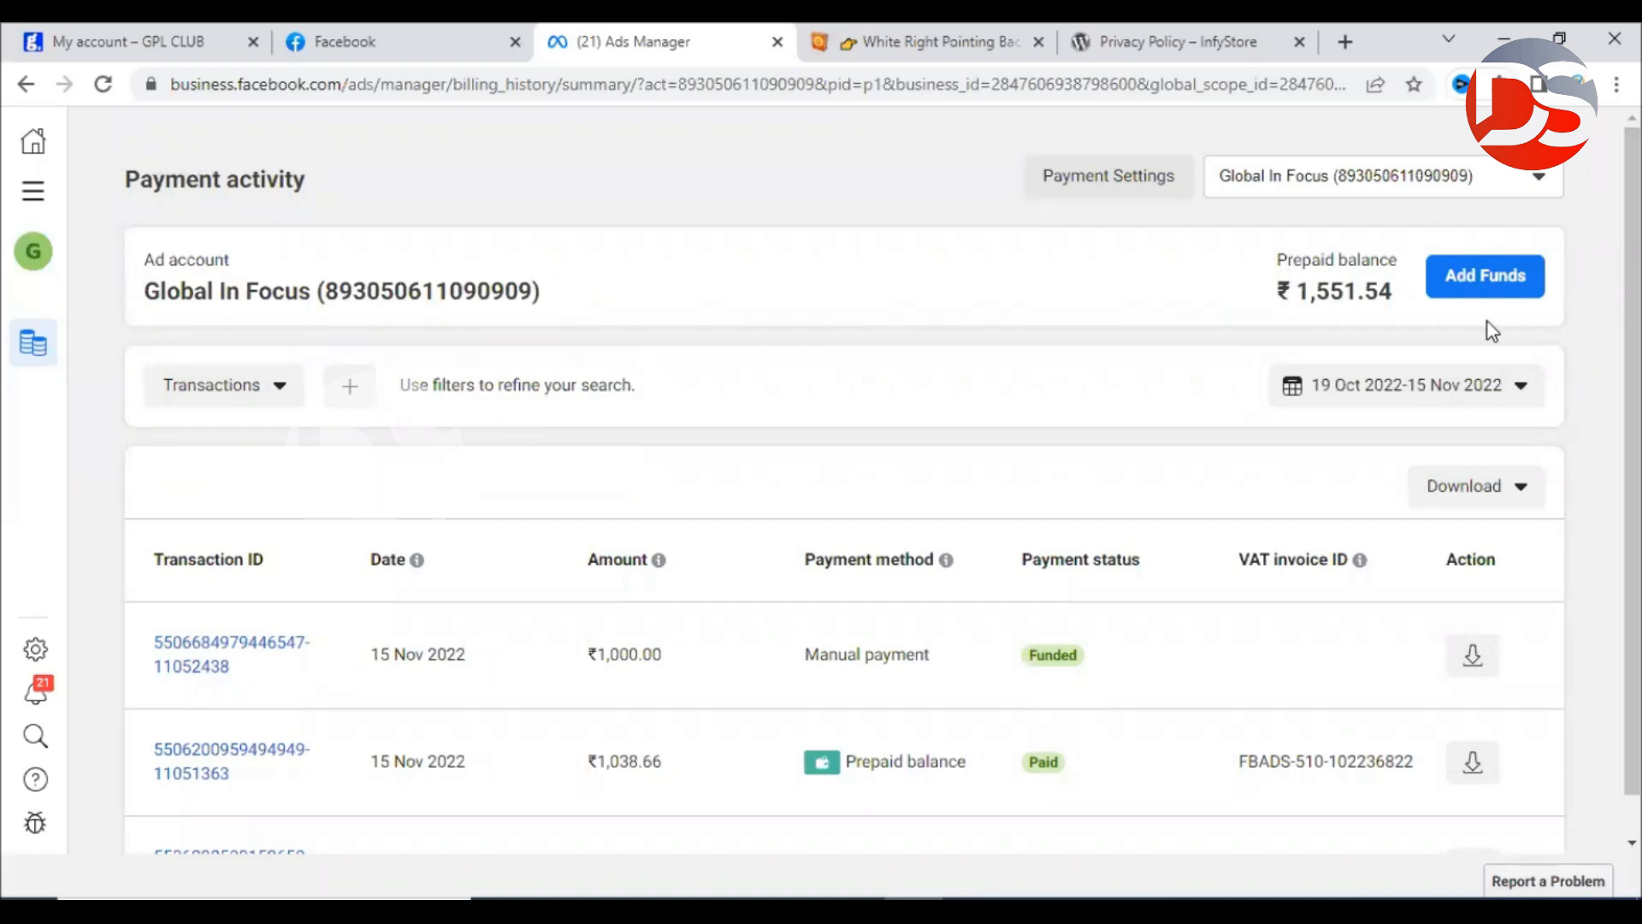
# Check the ₹1,551.54 prepaid balance from the ₹1,000.00 payment of 15 Nov 2022.
pyautogui.moveTo(1306, 279); pyautogui.dragTo(1394, 300)
pyautogui.click(1117, 281)
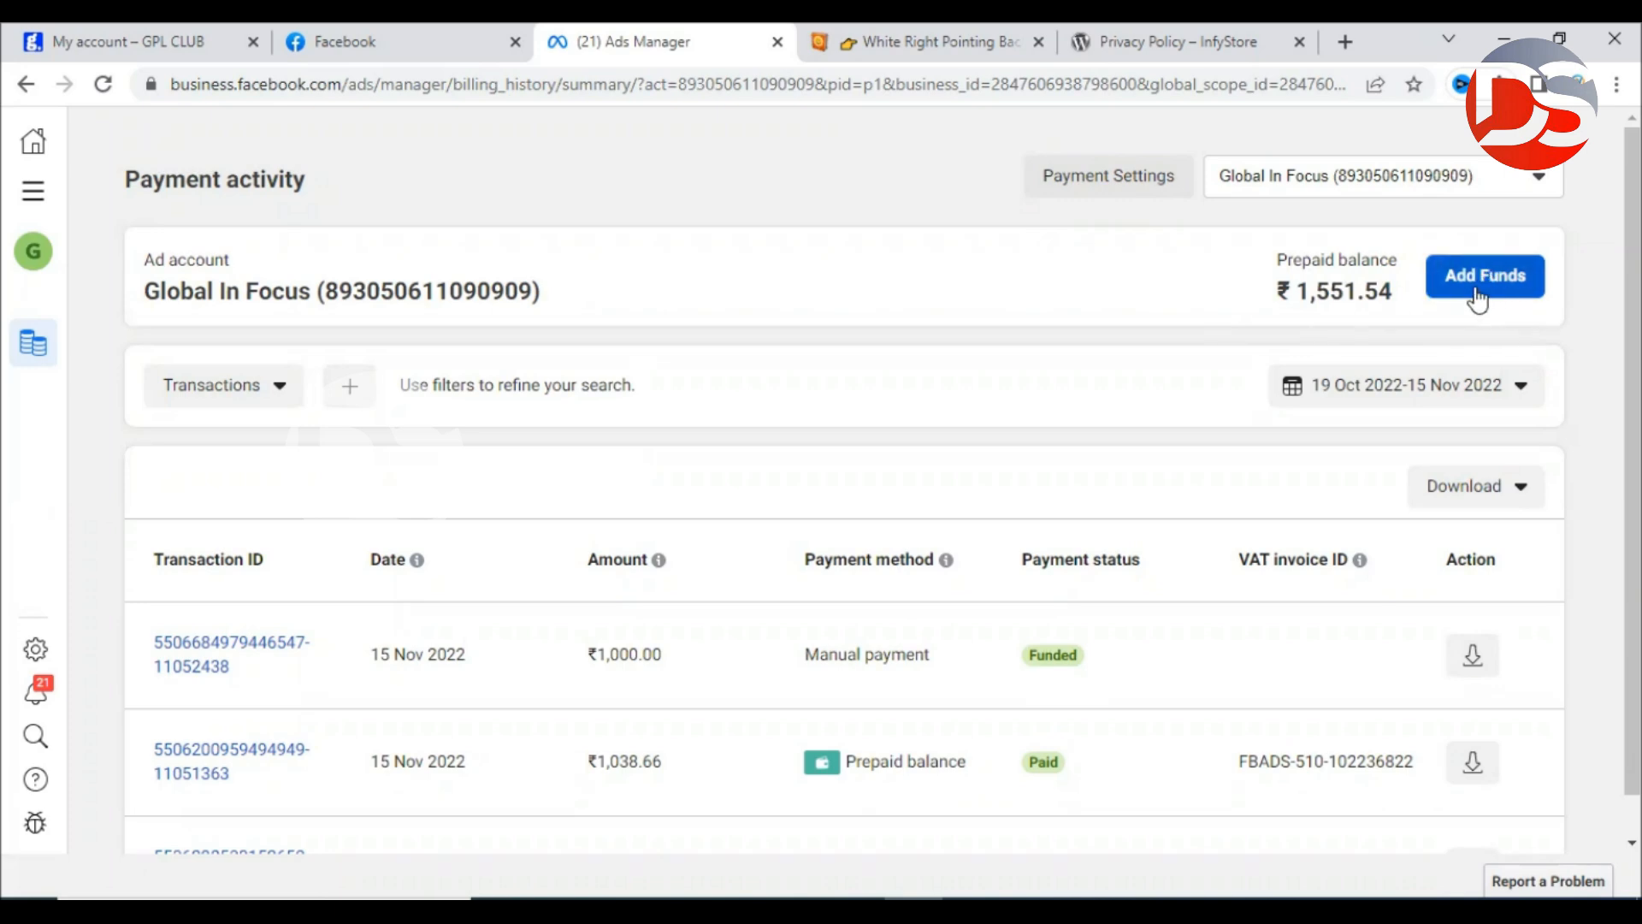
pyautogui.click(34, 190)
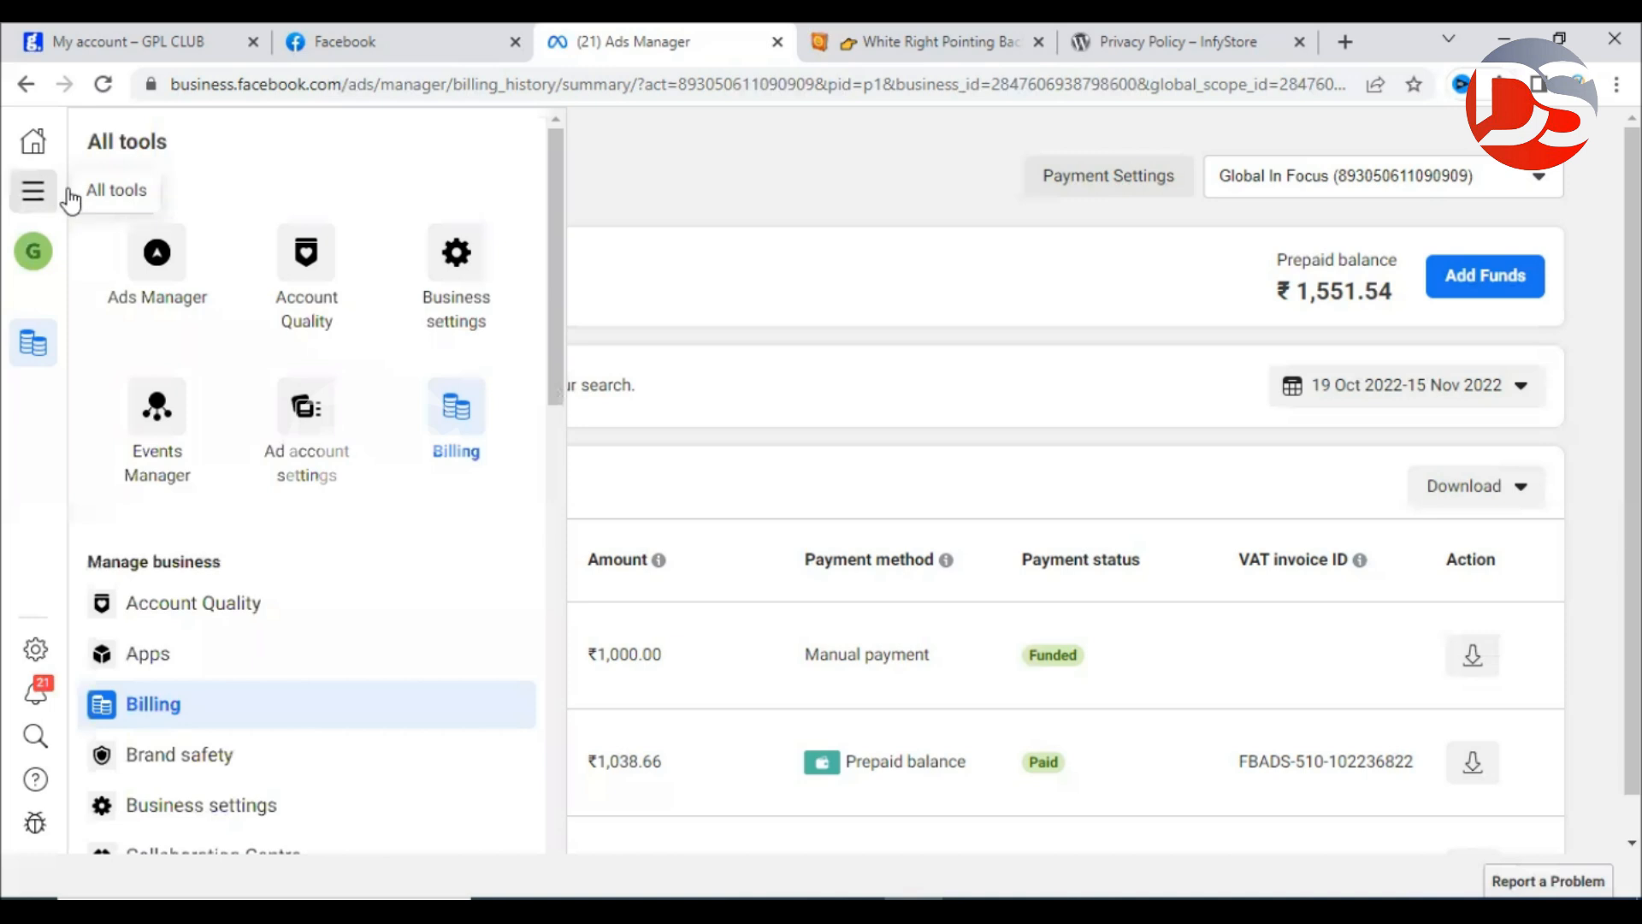
# Return to the Campaigns table of 12 campaigns and note the Real Estate campaign's bid strategy.
pyautogui.click(142, 252)
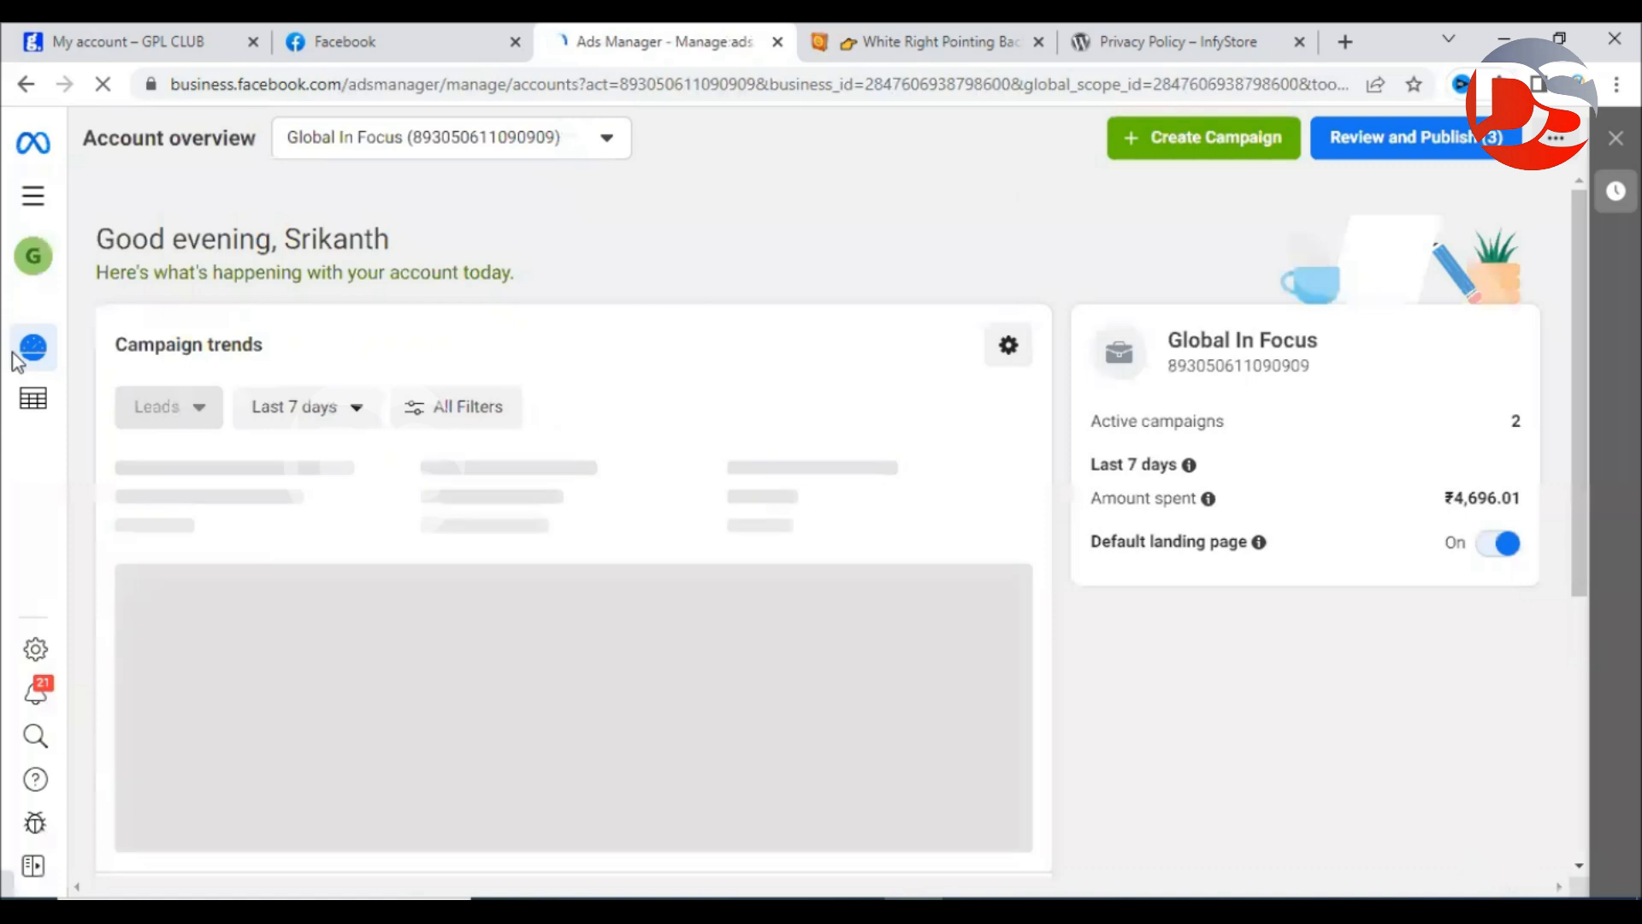
pyautogui.click(43, 408)
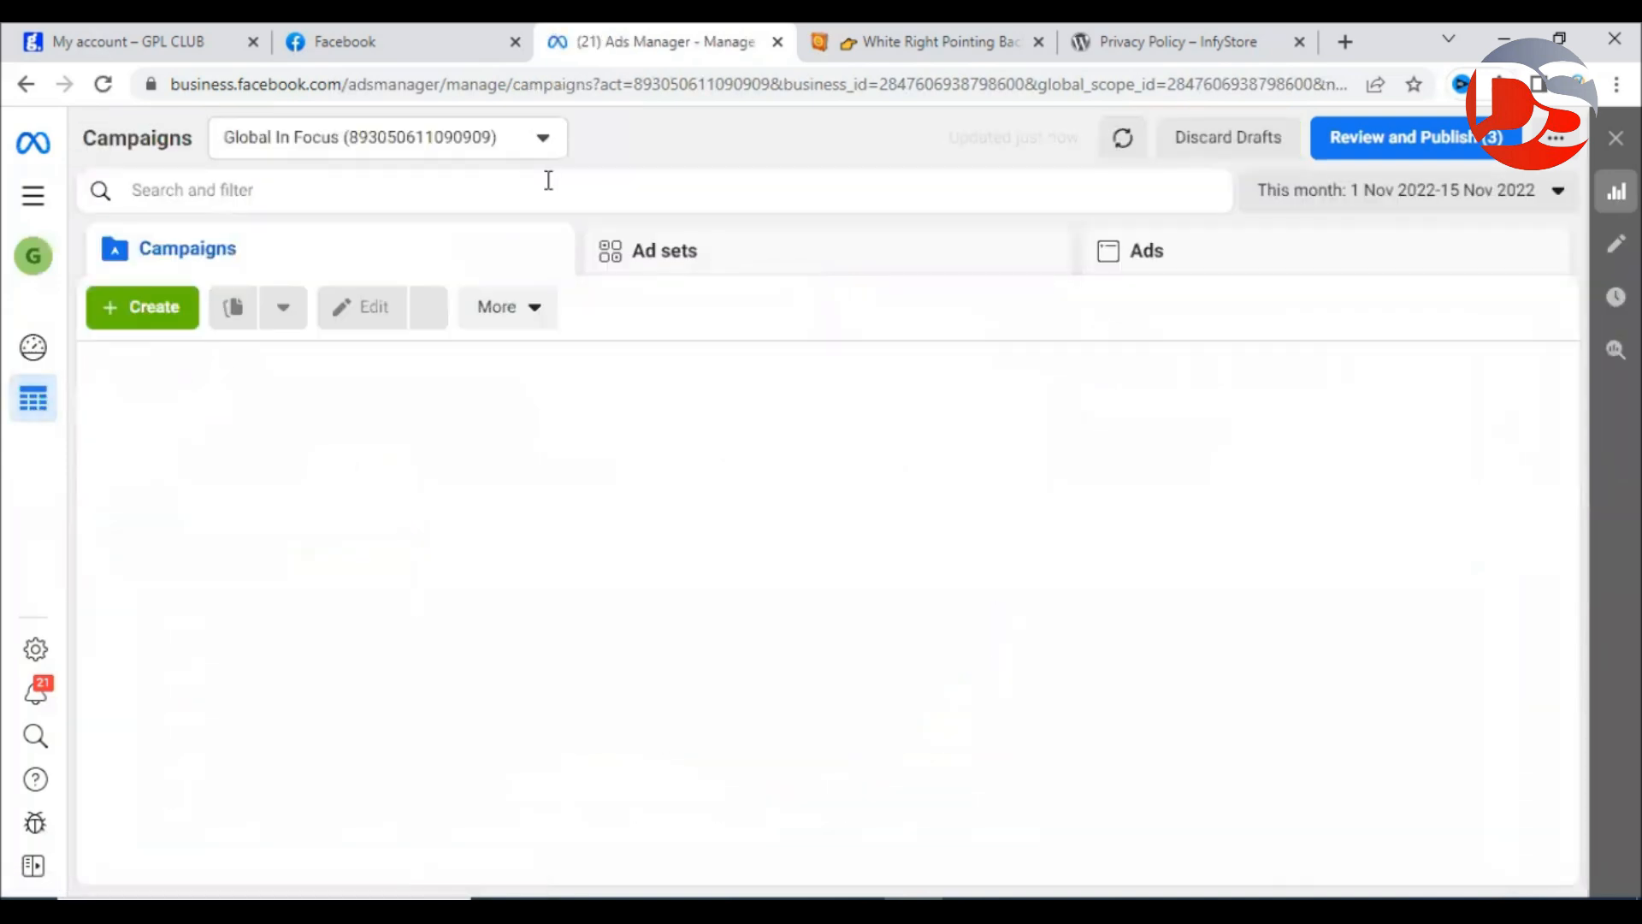
pyautogui.scroll(-5, 470, 581)
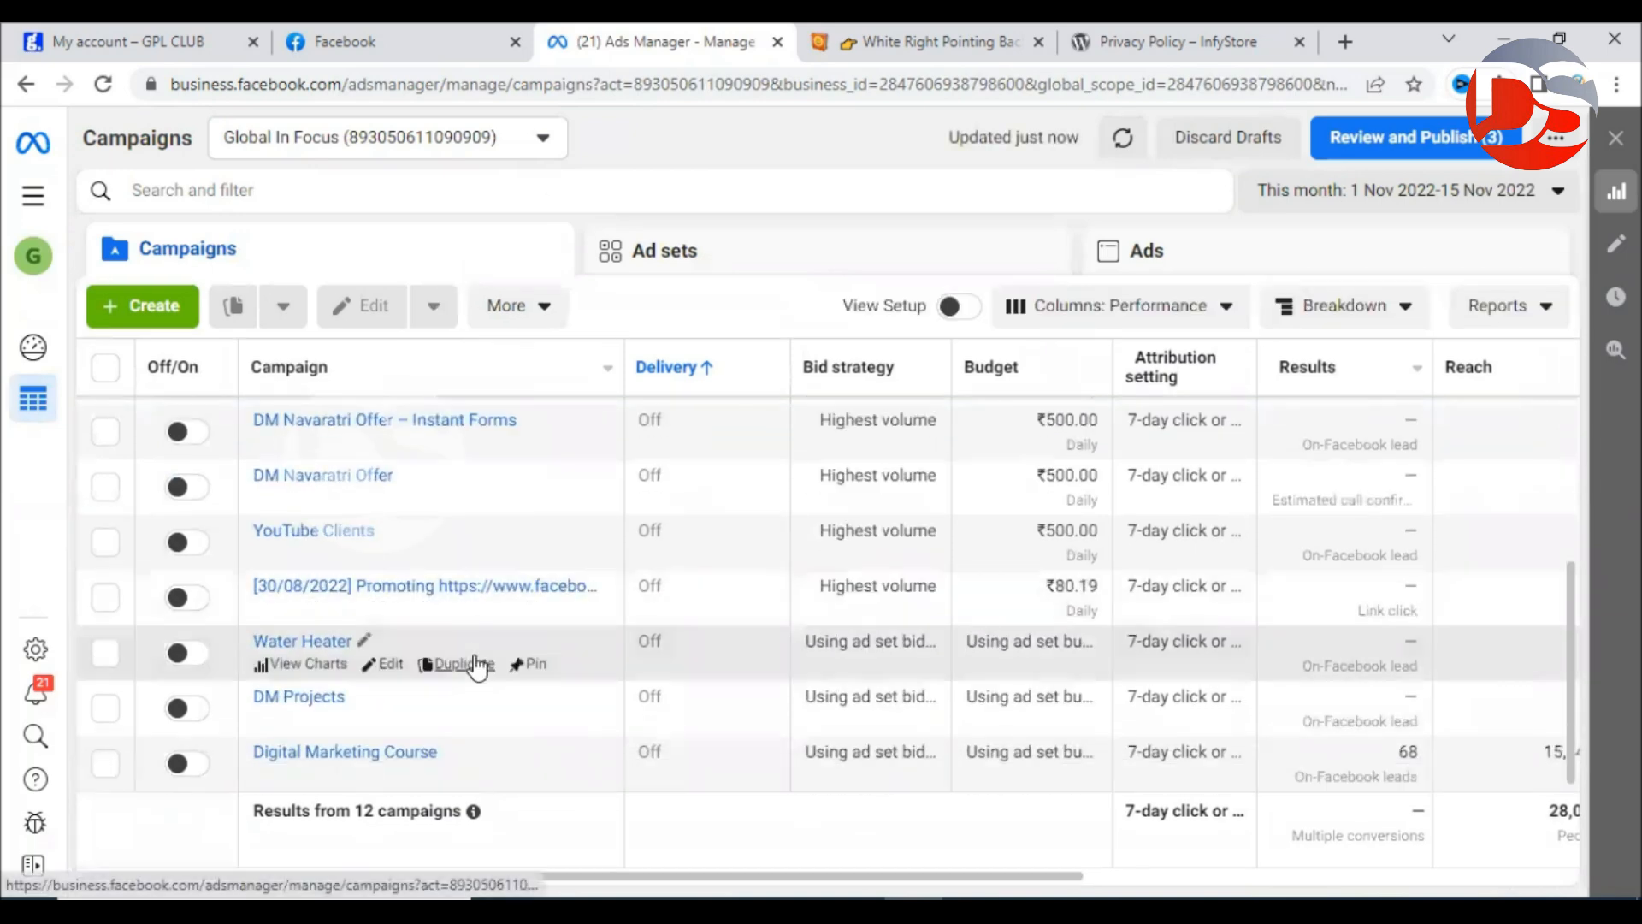
pyautogui.scroll(5, 449, 767)
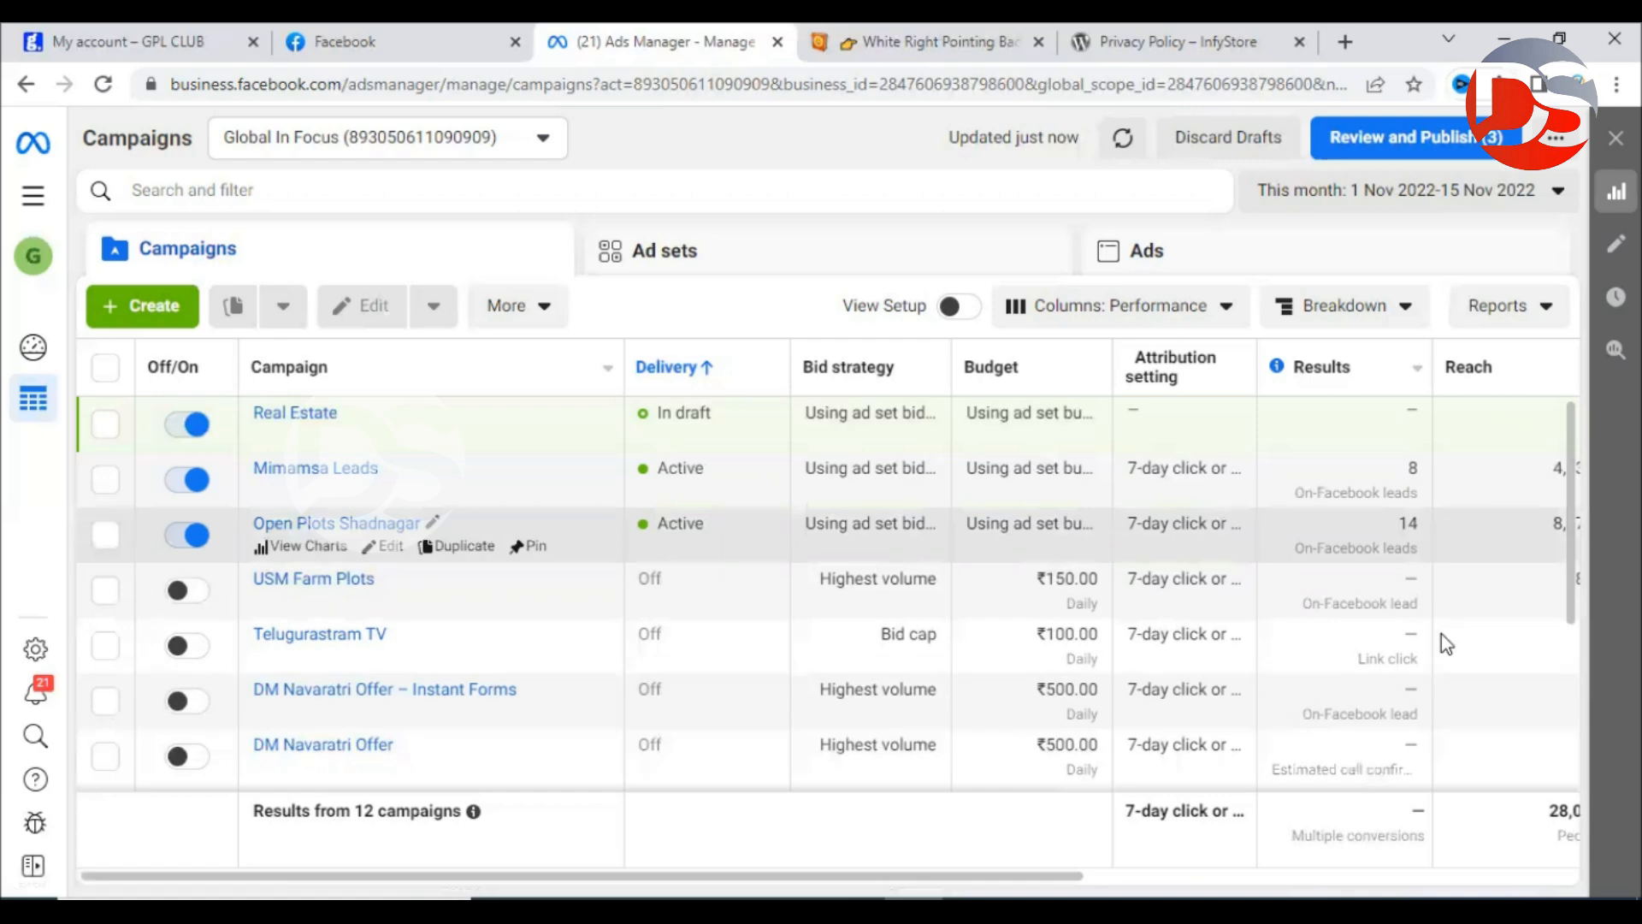
pyautogui.moveTo(1065, 875); pyautogui.dragTo(913, 839)
pyautogui.moveTo(670, 382)
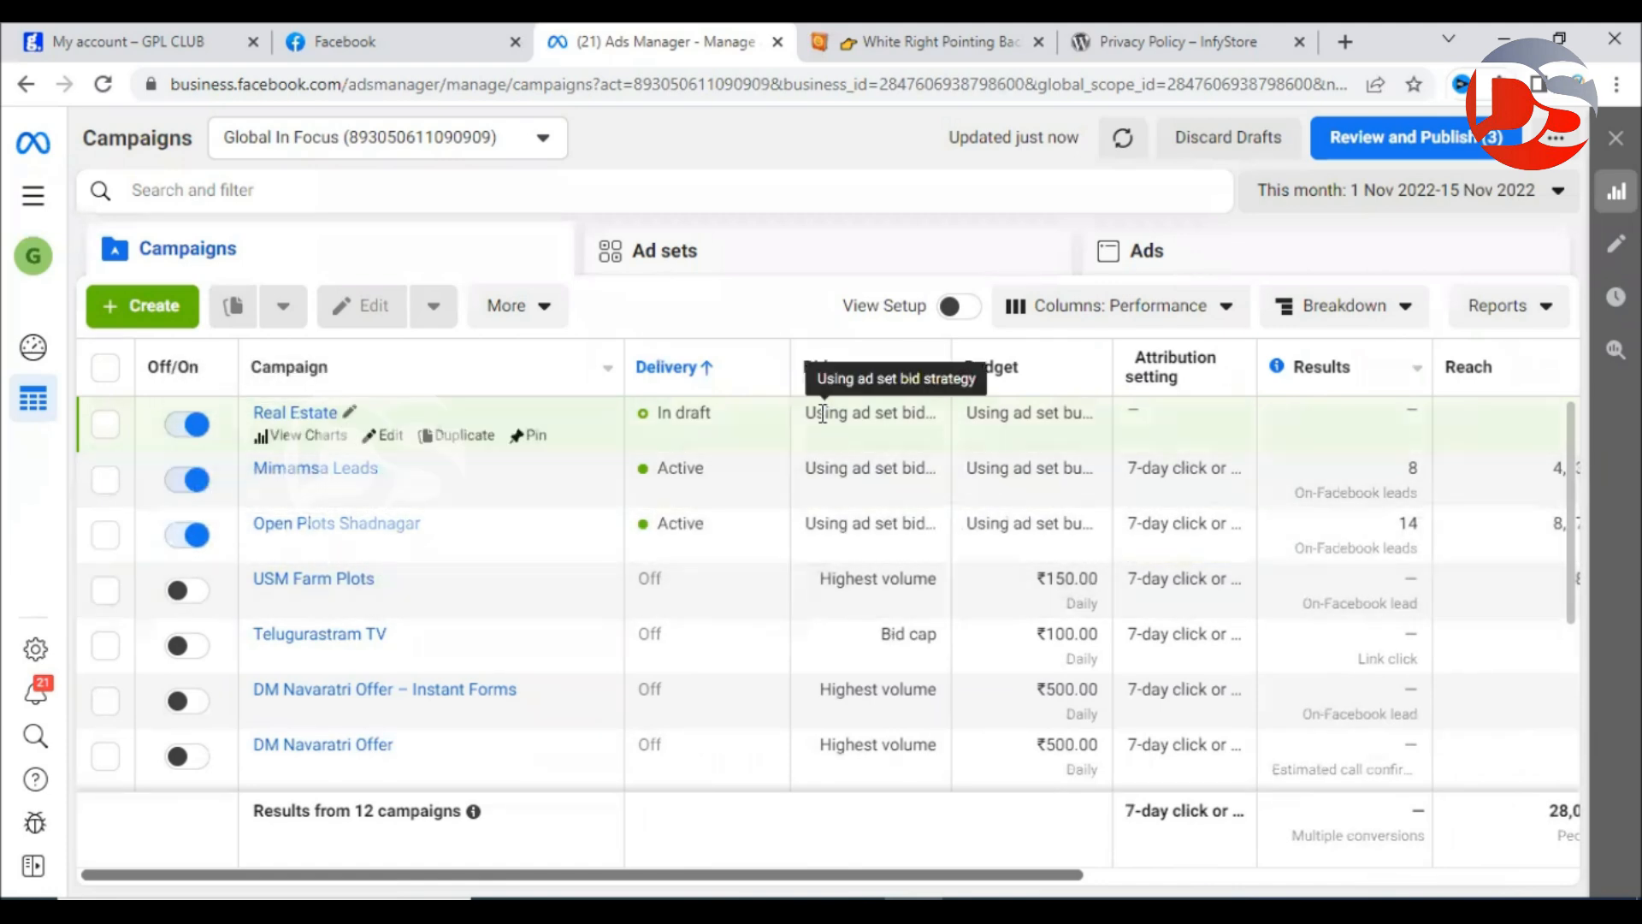
pyautogui.moveTo(815, 414); pyautogui.dragTo(921, 414)
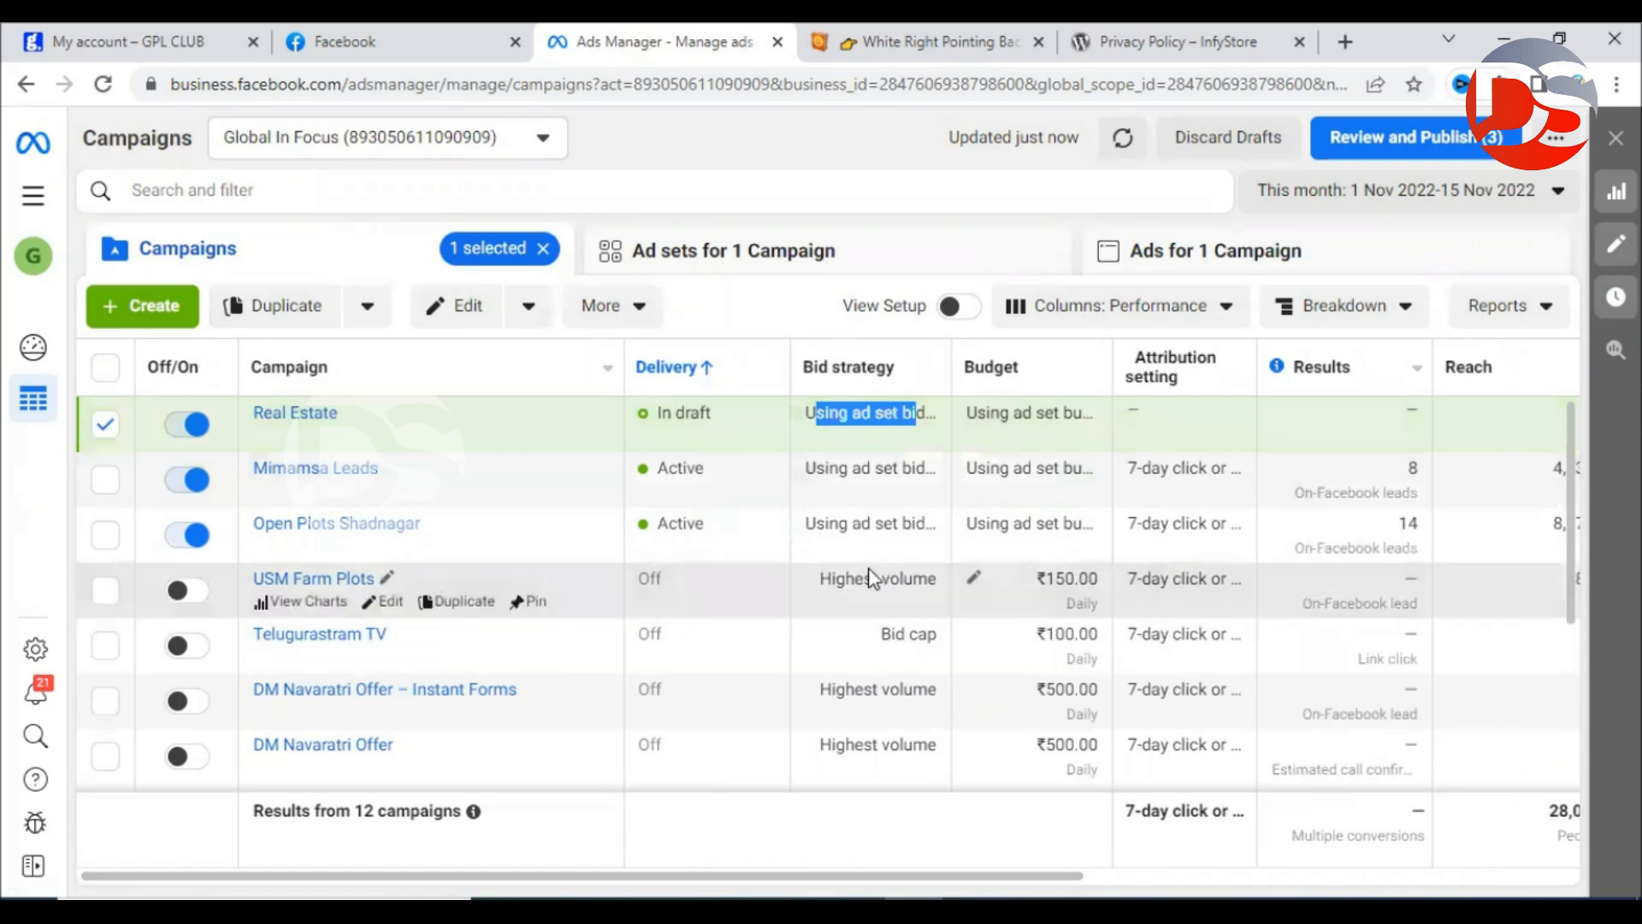
# Select USM Farm Plots and bring the reach, impressions, cost per result and spend columns into view.
pyautogui.click(871, 579)
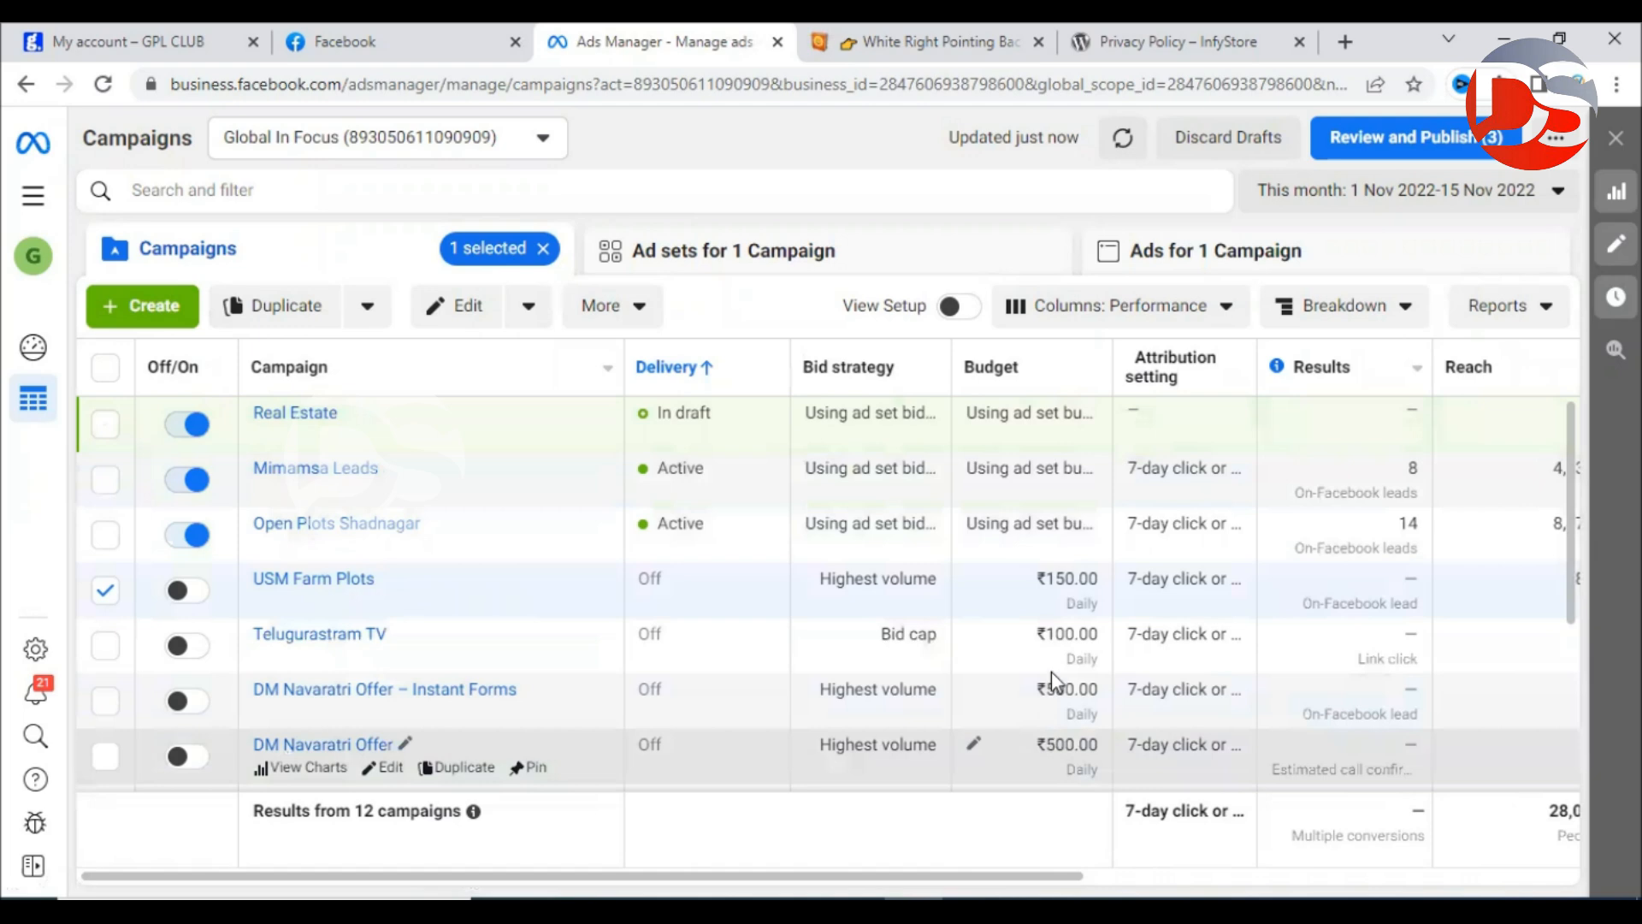
pyautogui.moveTo(978, 877); pyautogui.dragTo(1371, 889)
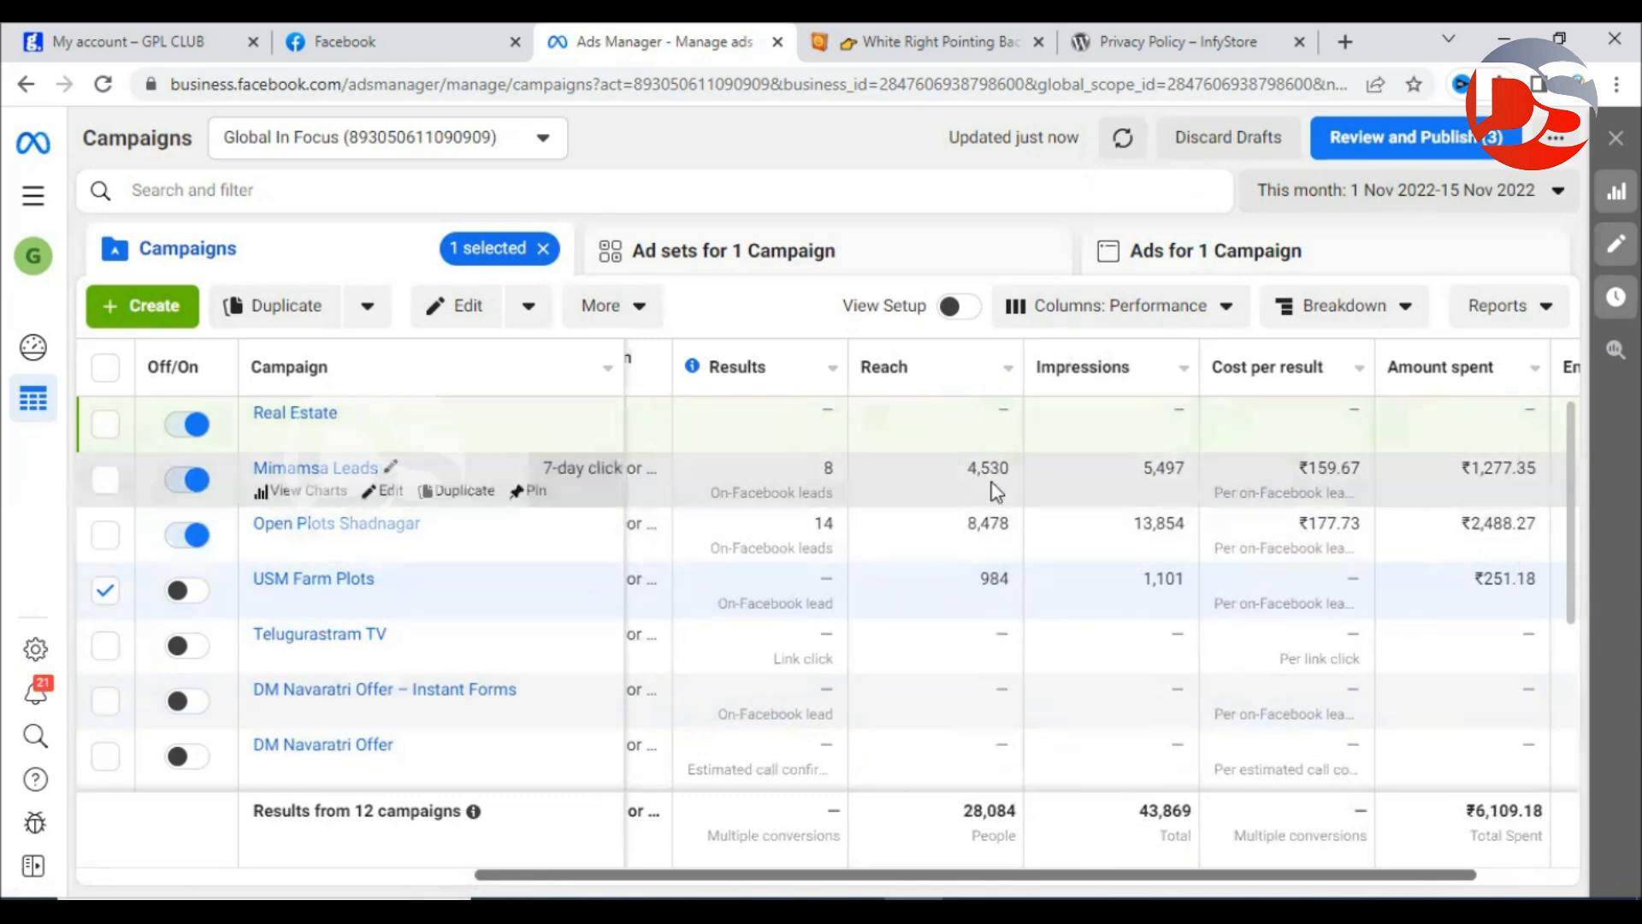
pyautogui.doubleClick(972, 463)
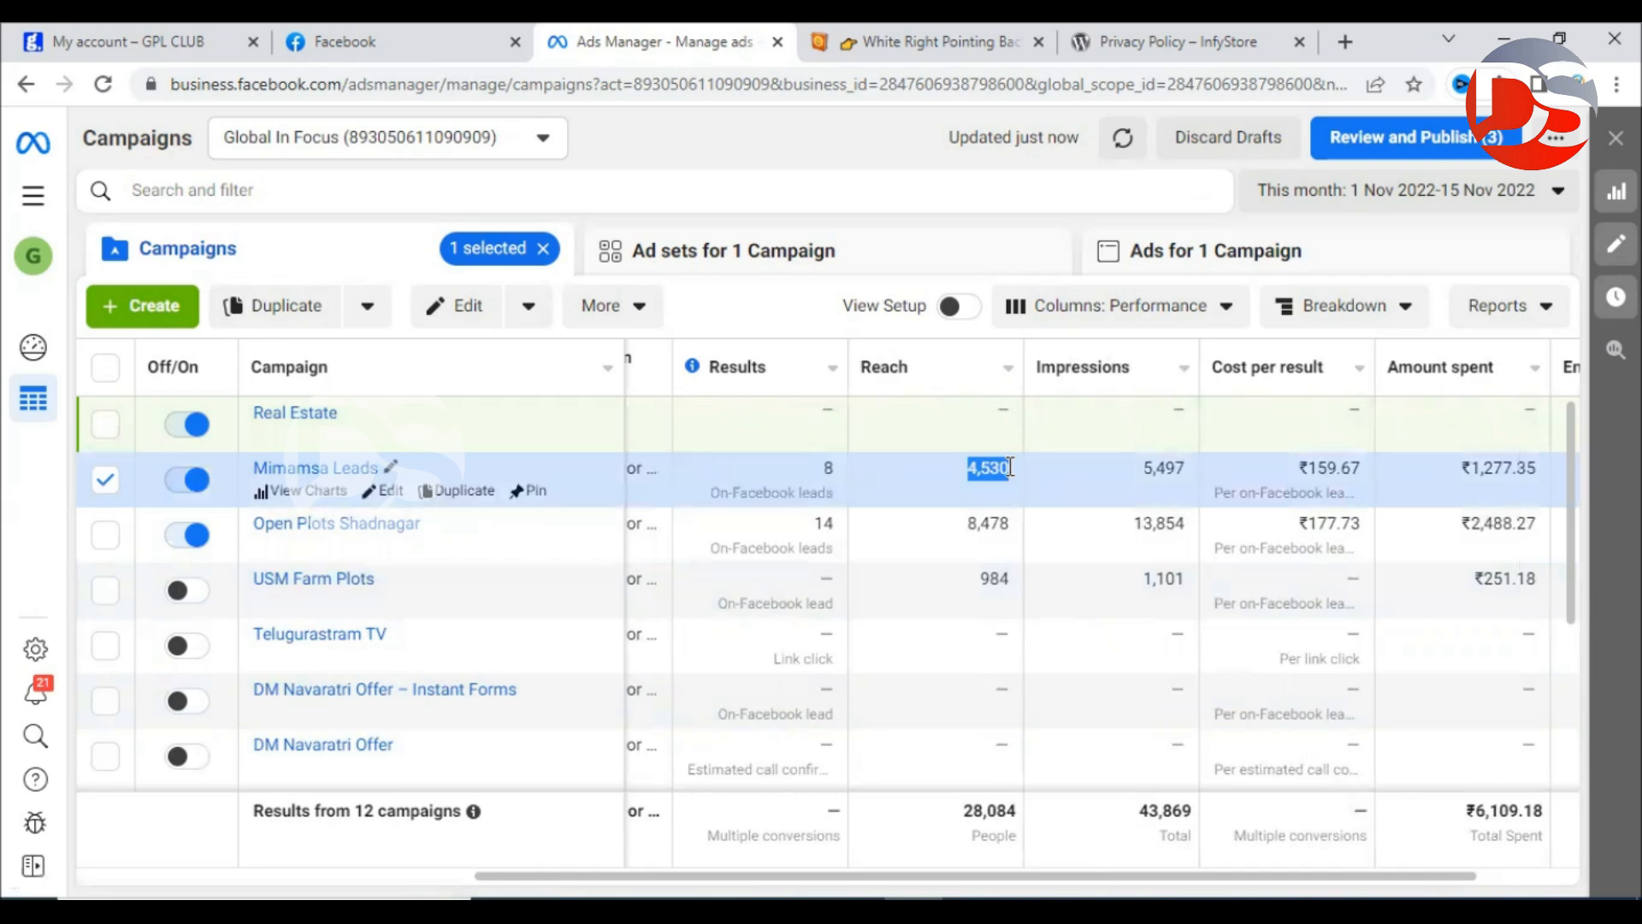
pyautogui.moveTo(902, 376)
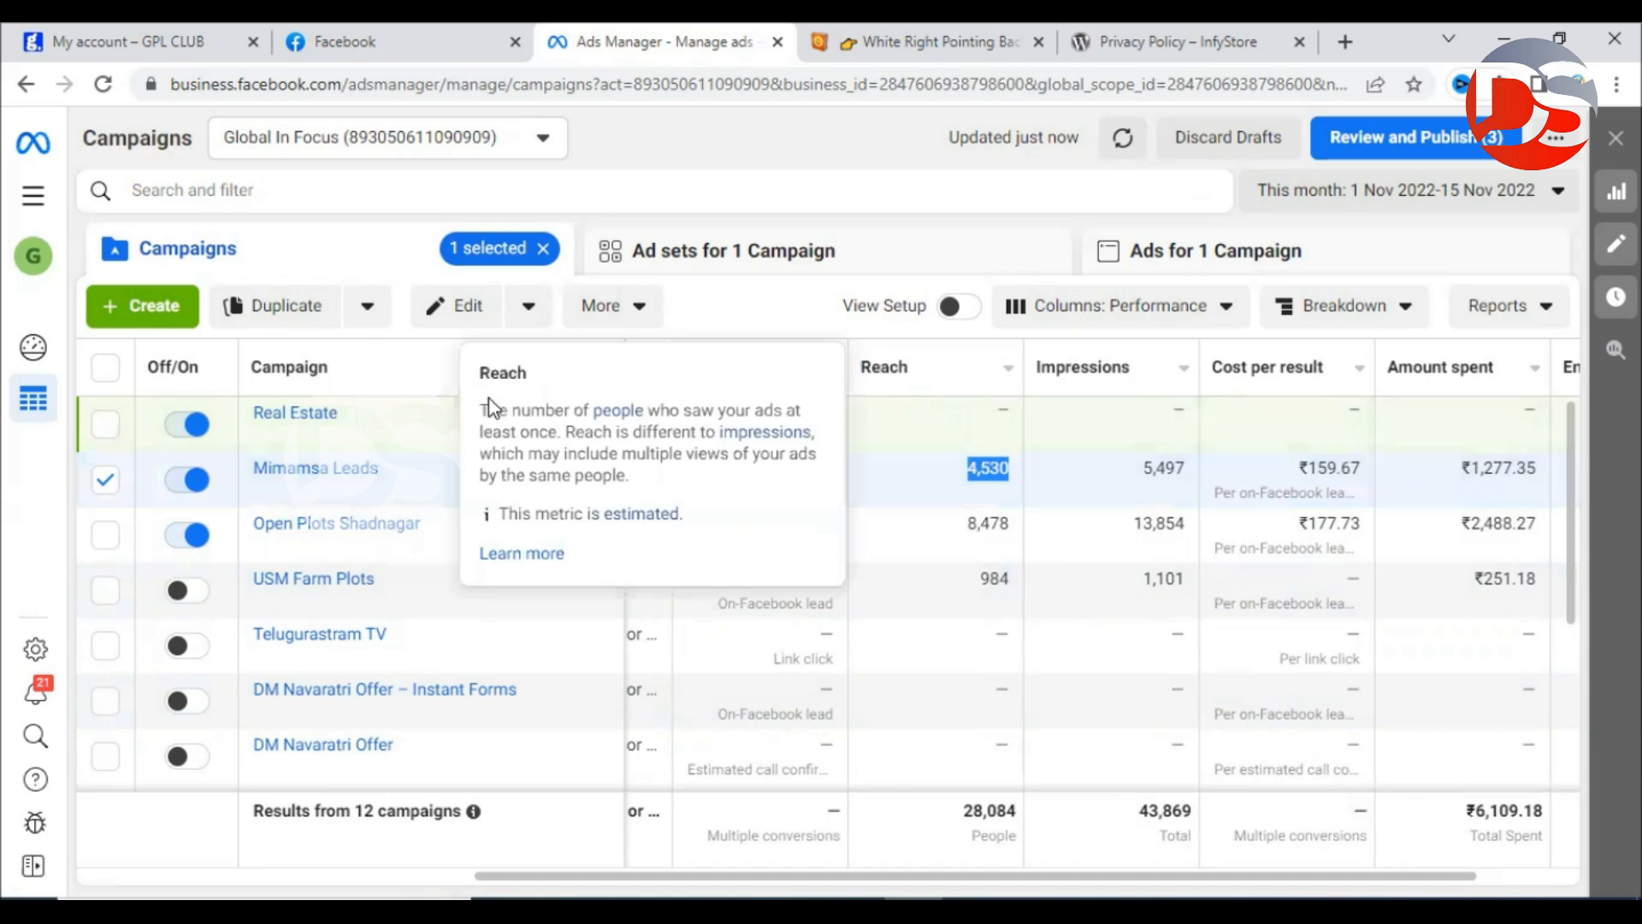
pyautogui.moveTo(488, 400); pyautogui.dragTo(779, 413)
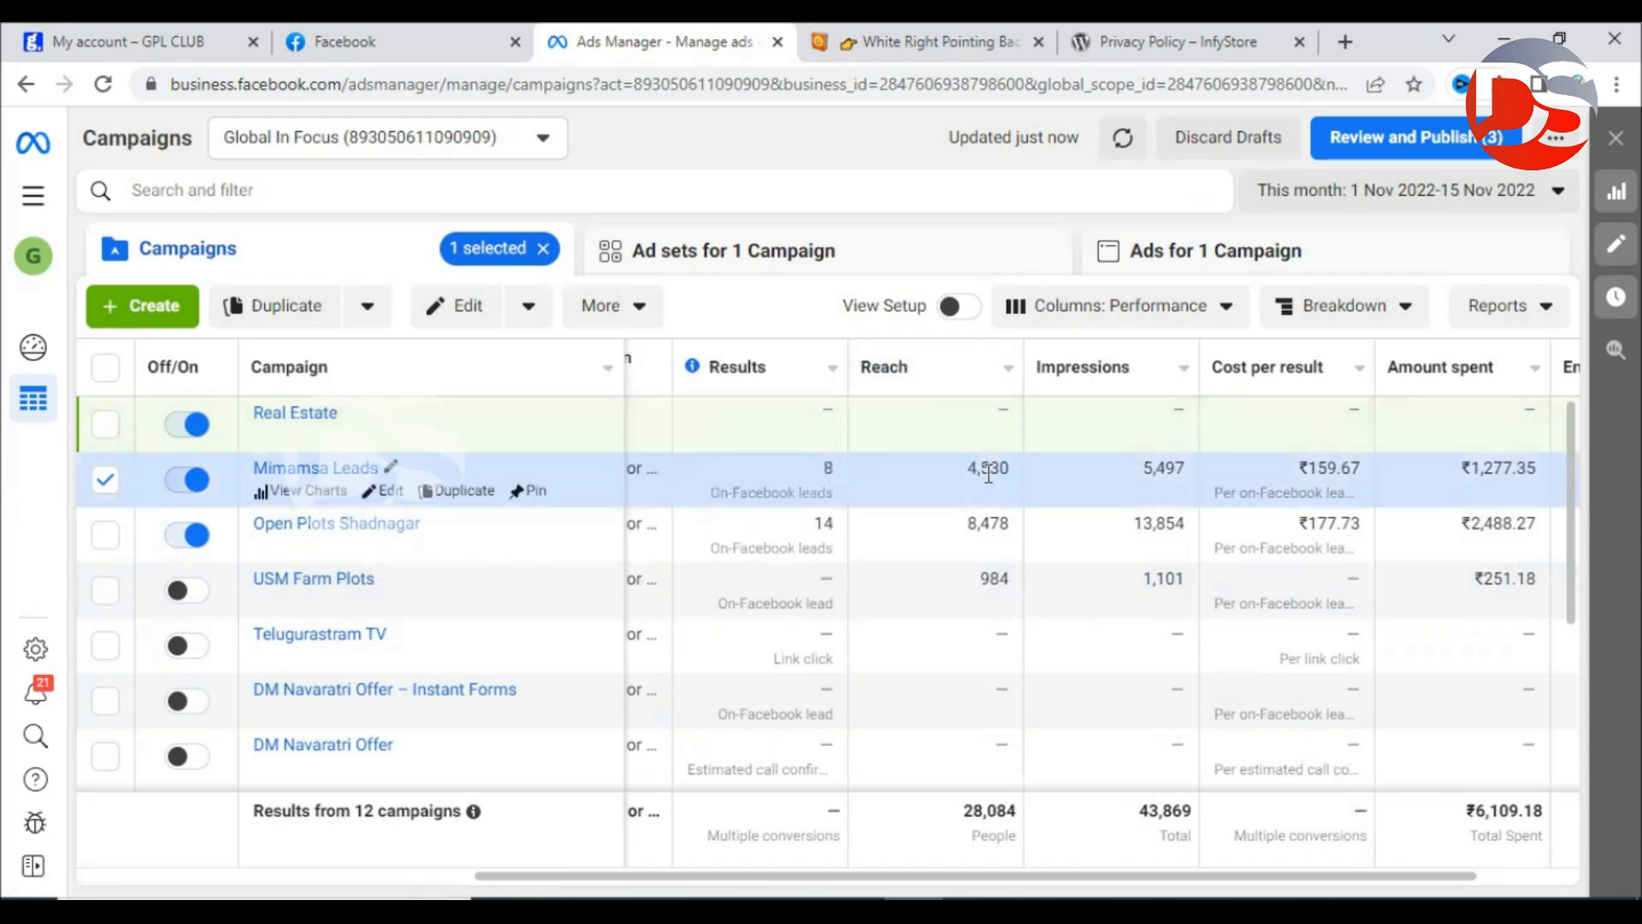
pyautogui.moveTo(1088, 370)
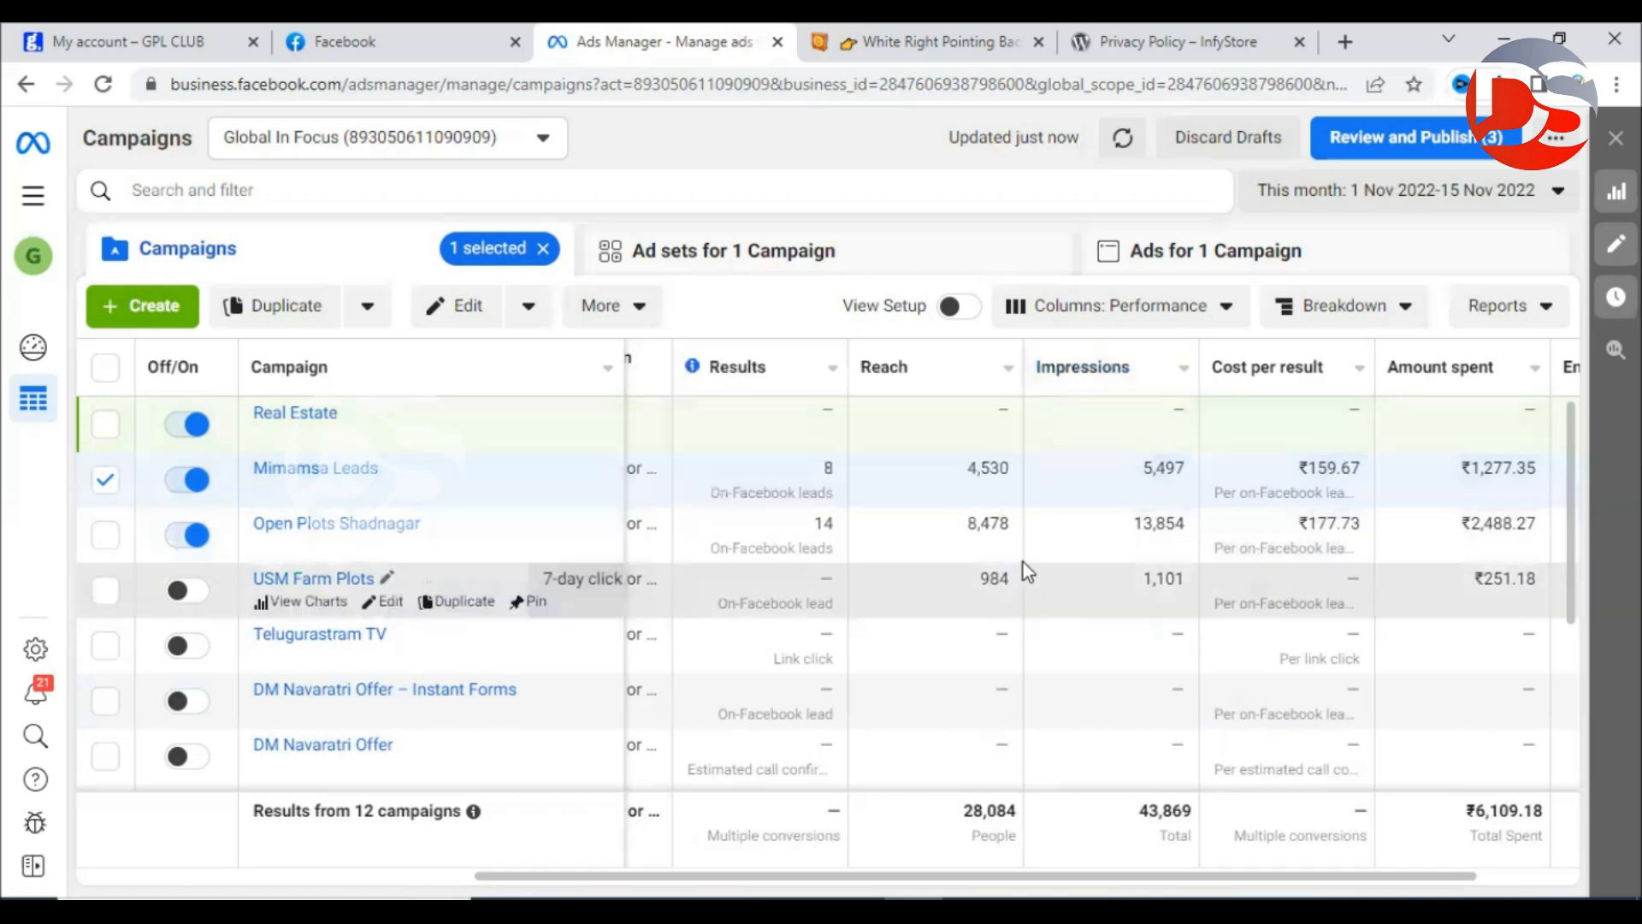
pyautogui.moveTo(967, 469); pyautogui.dragTo(1009, 473)
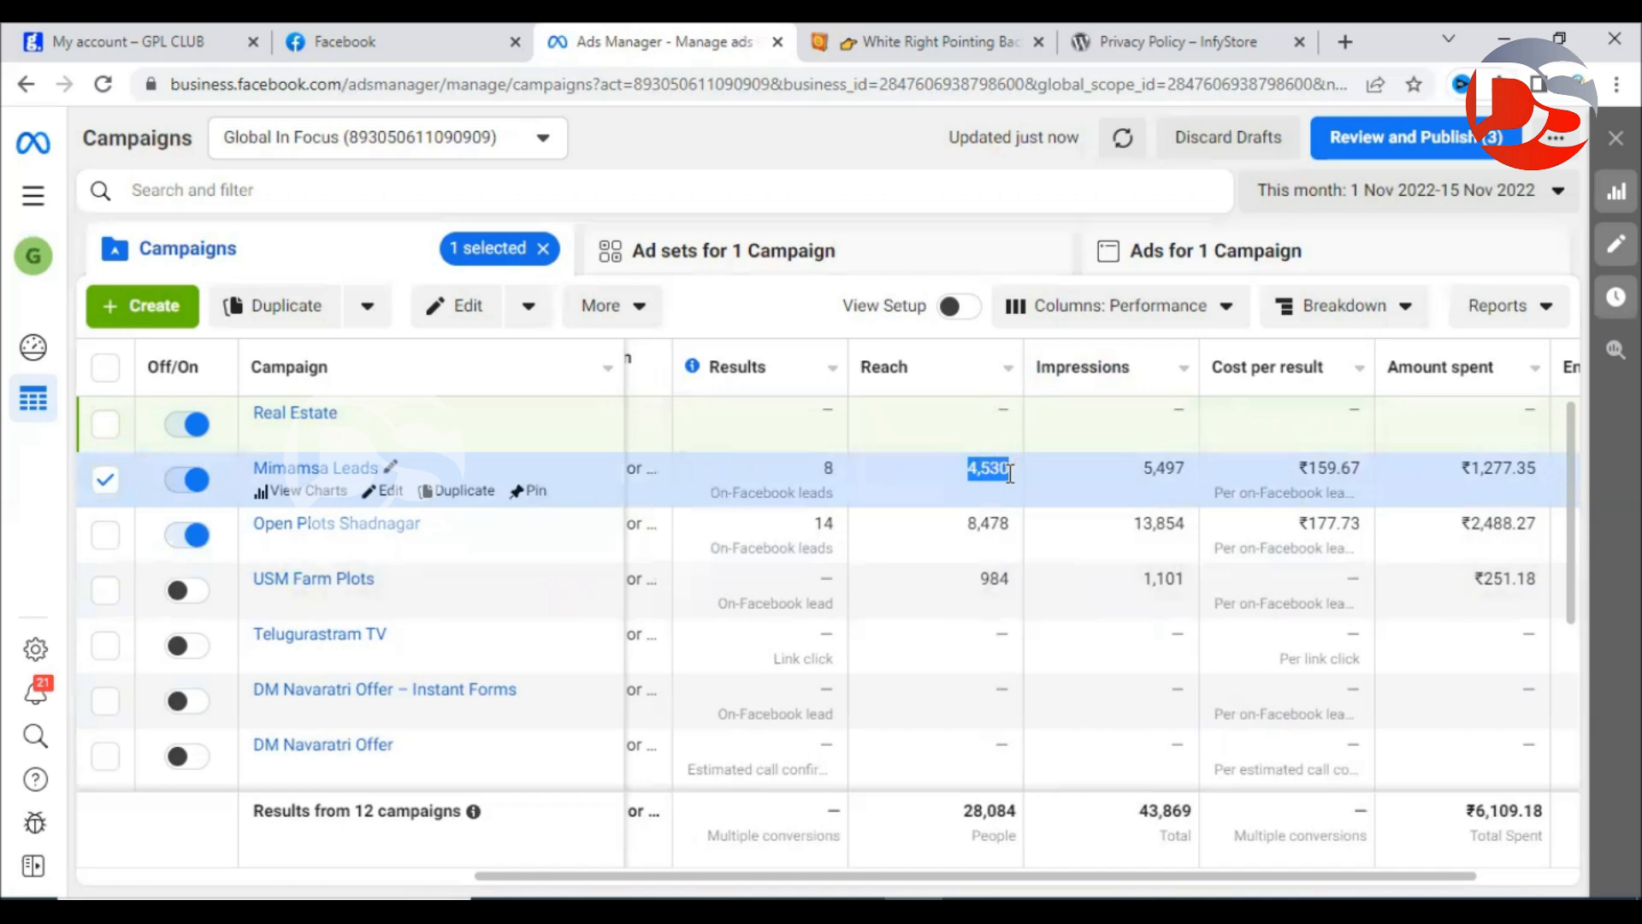
pyautogui.moveTo(1145, 472); pyautogui.dragTo(1183, 469)
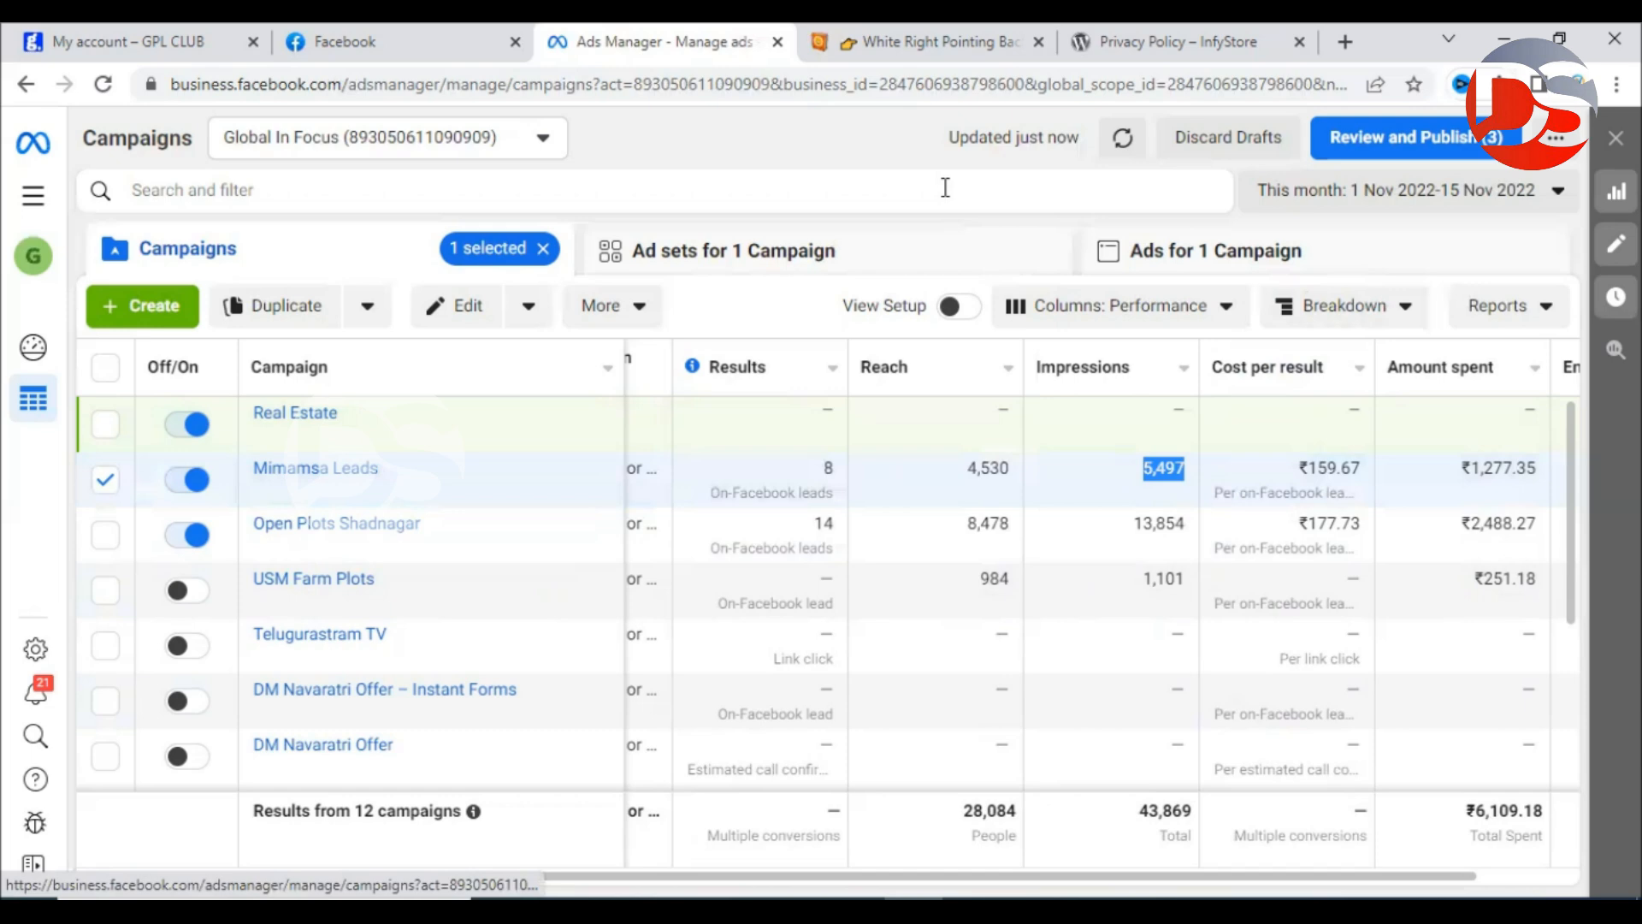
pyautogui.click(899, 145)
pyautogui.moveTo(1313, 475); pyautogui.dragTo(1368, 483)
pyautogui.click(1334, 490)
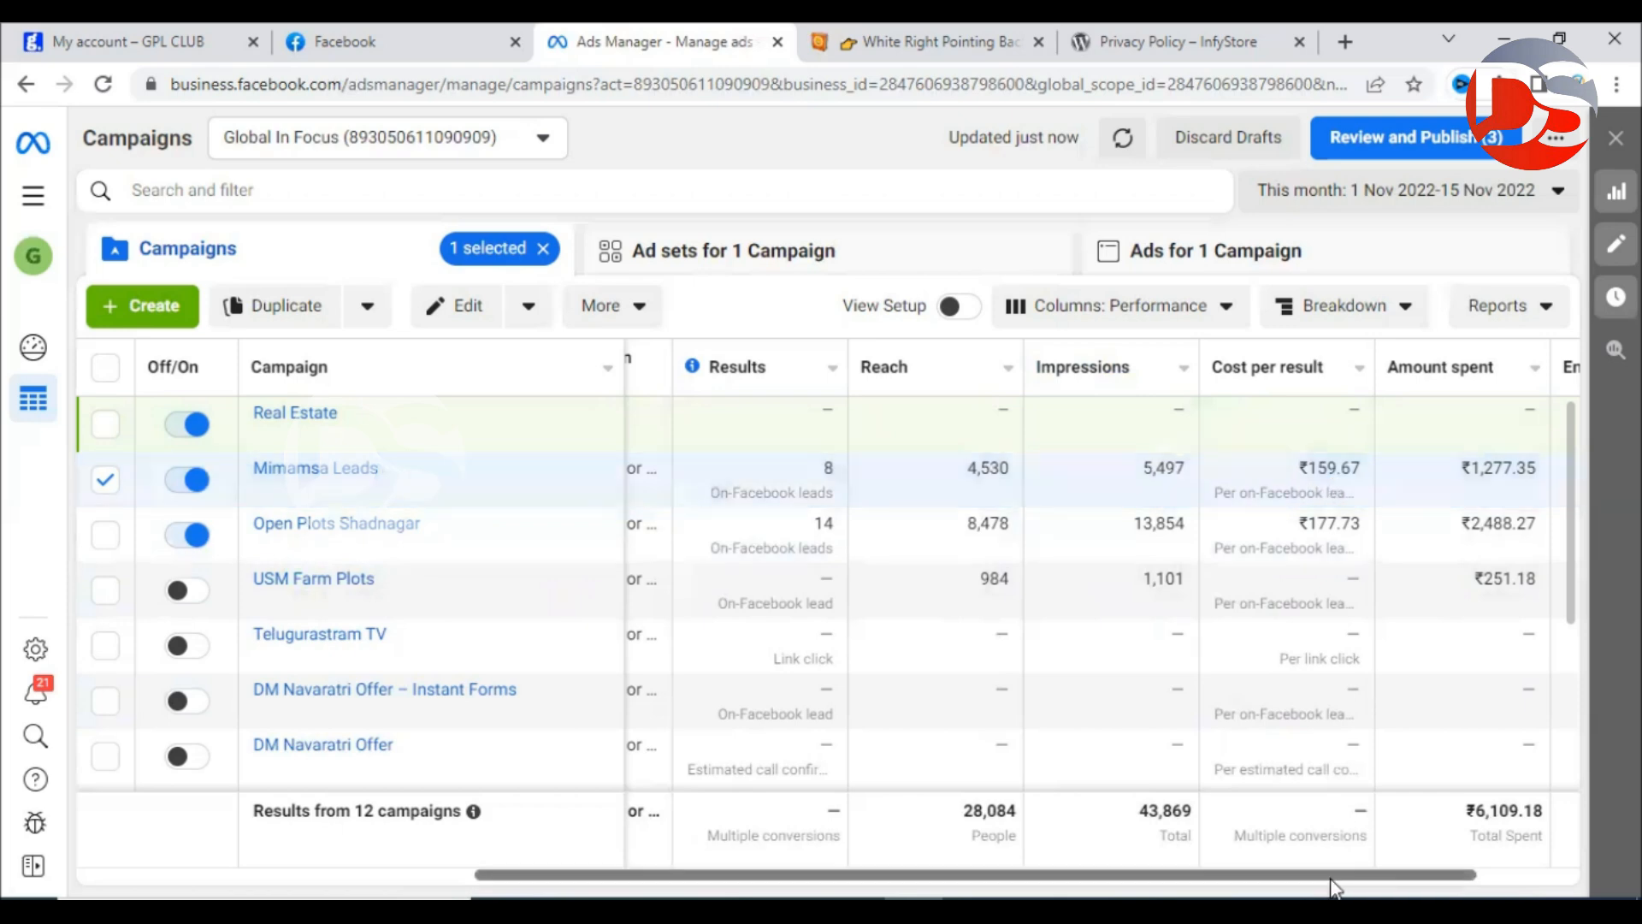
pyautogui.moveTo(1342, 884); pyautogui.dragTo(1477, 883)
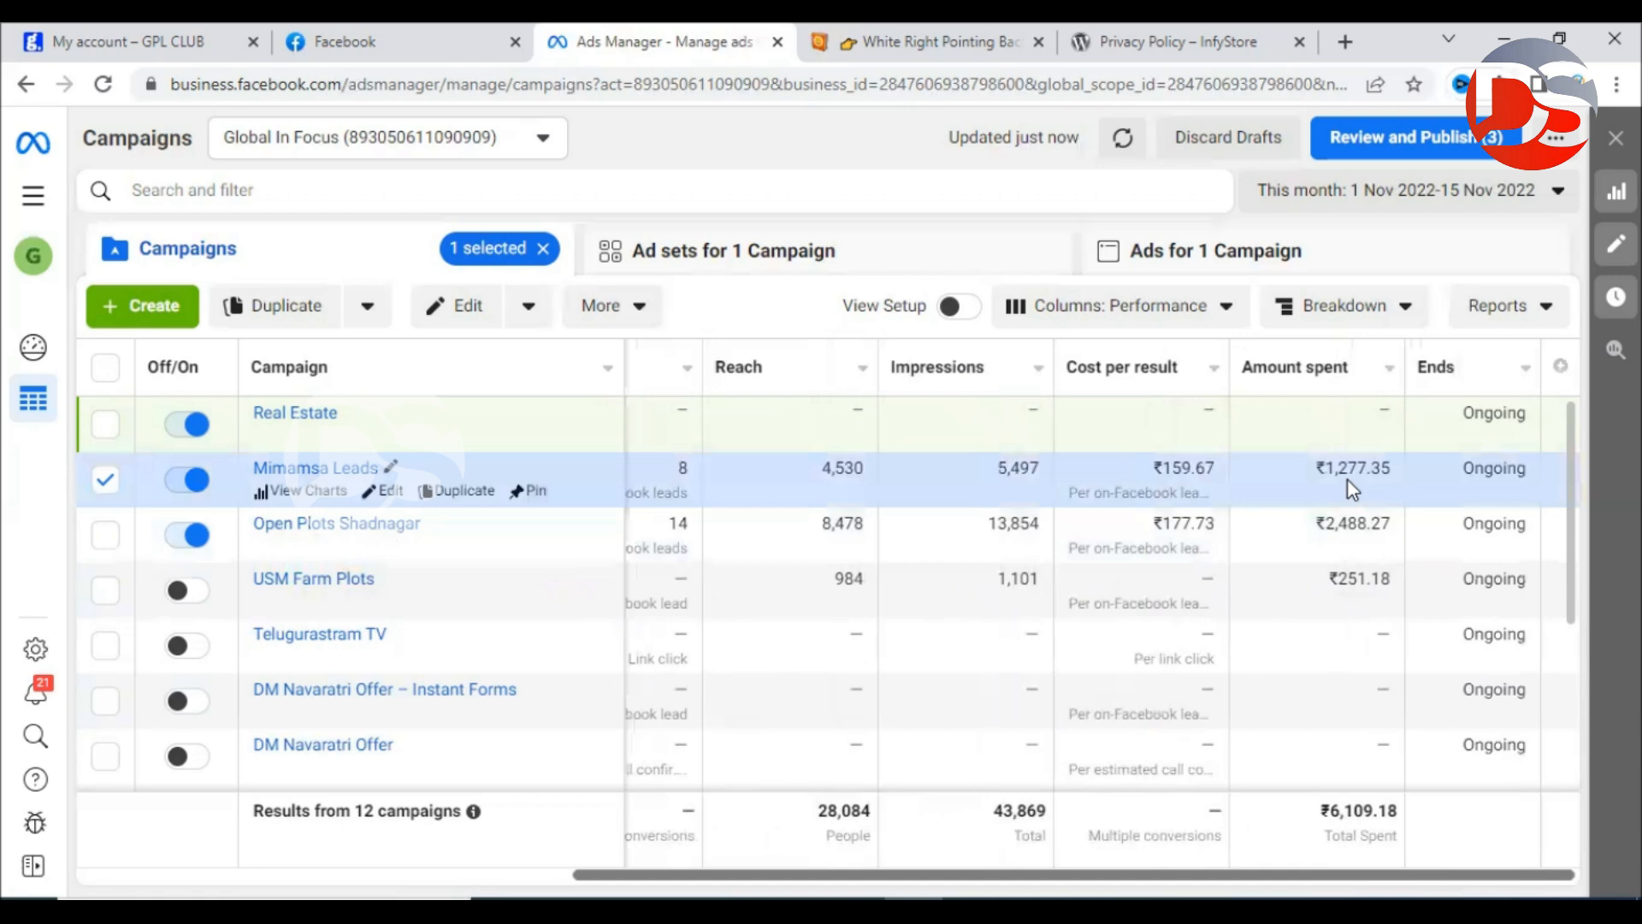
pyautogui.moveTo(1334, 467); pyautogui.dragTo(1395, 476)
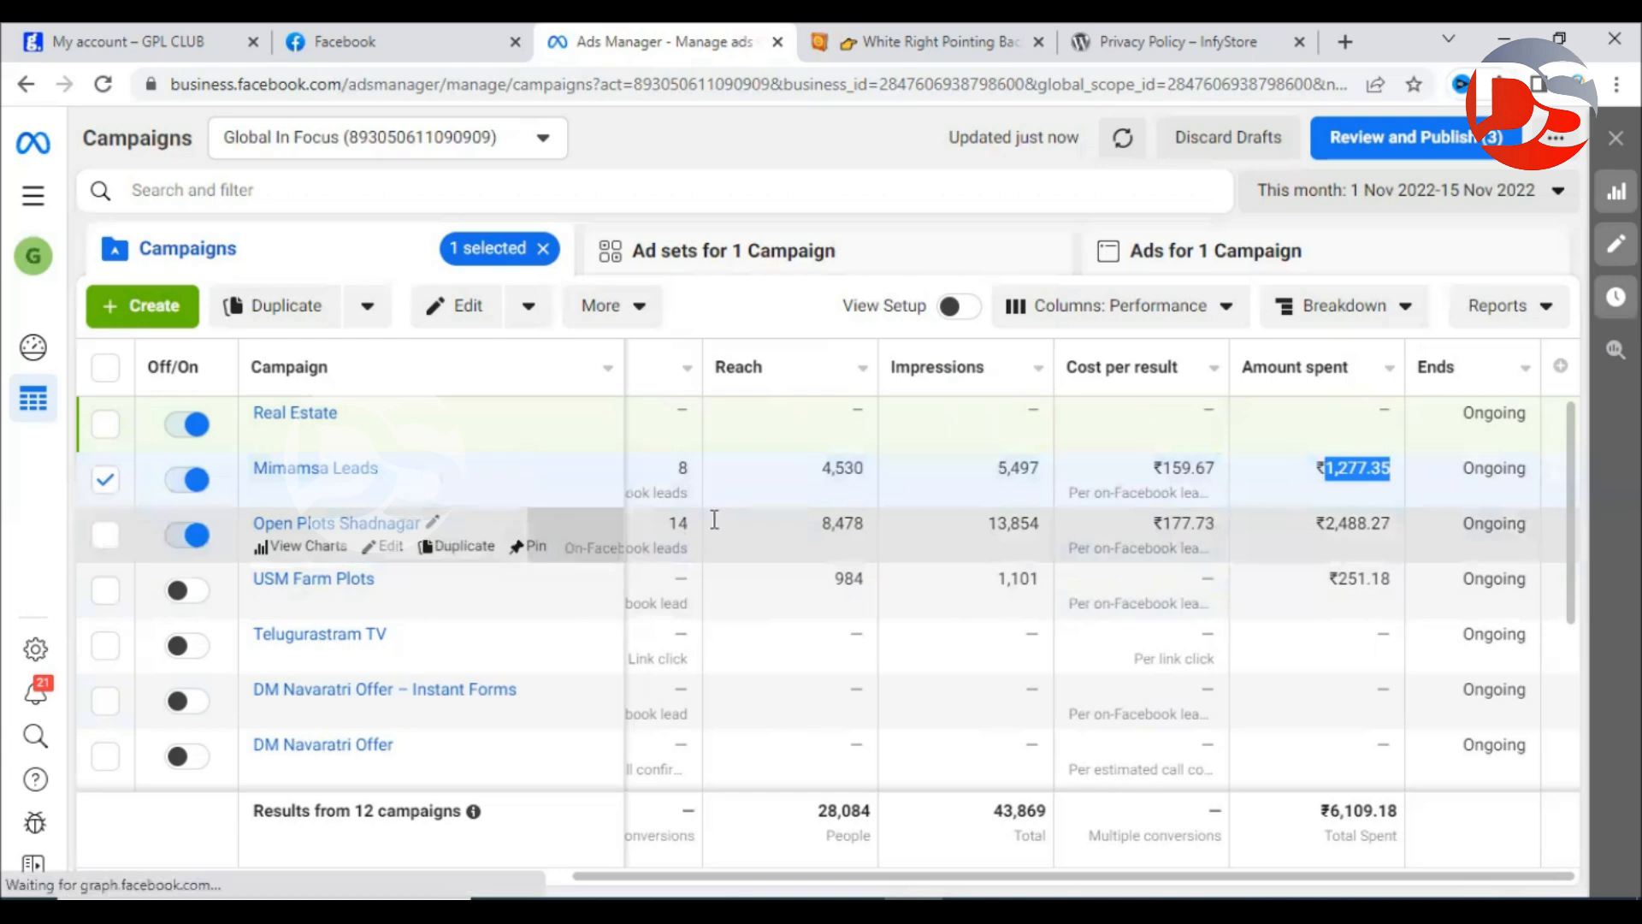
pyautogui.moveTo(679, 523); pyautogui.dragTo(834, 523)
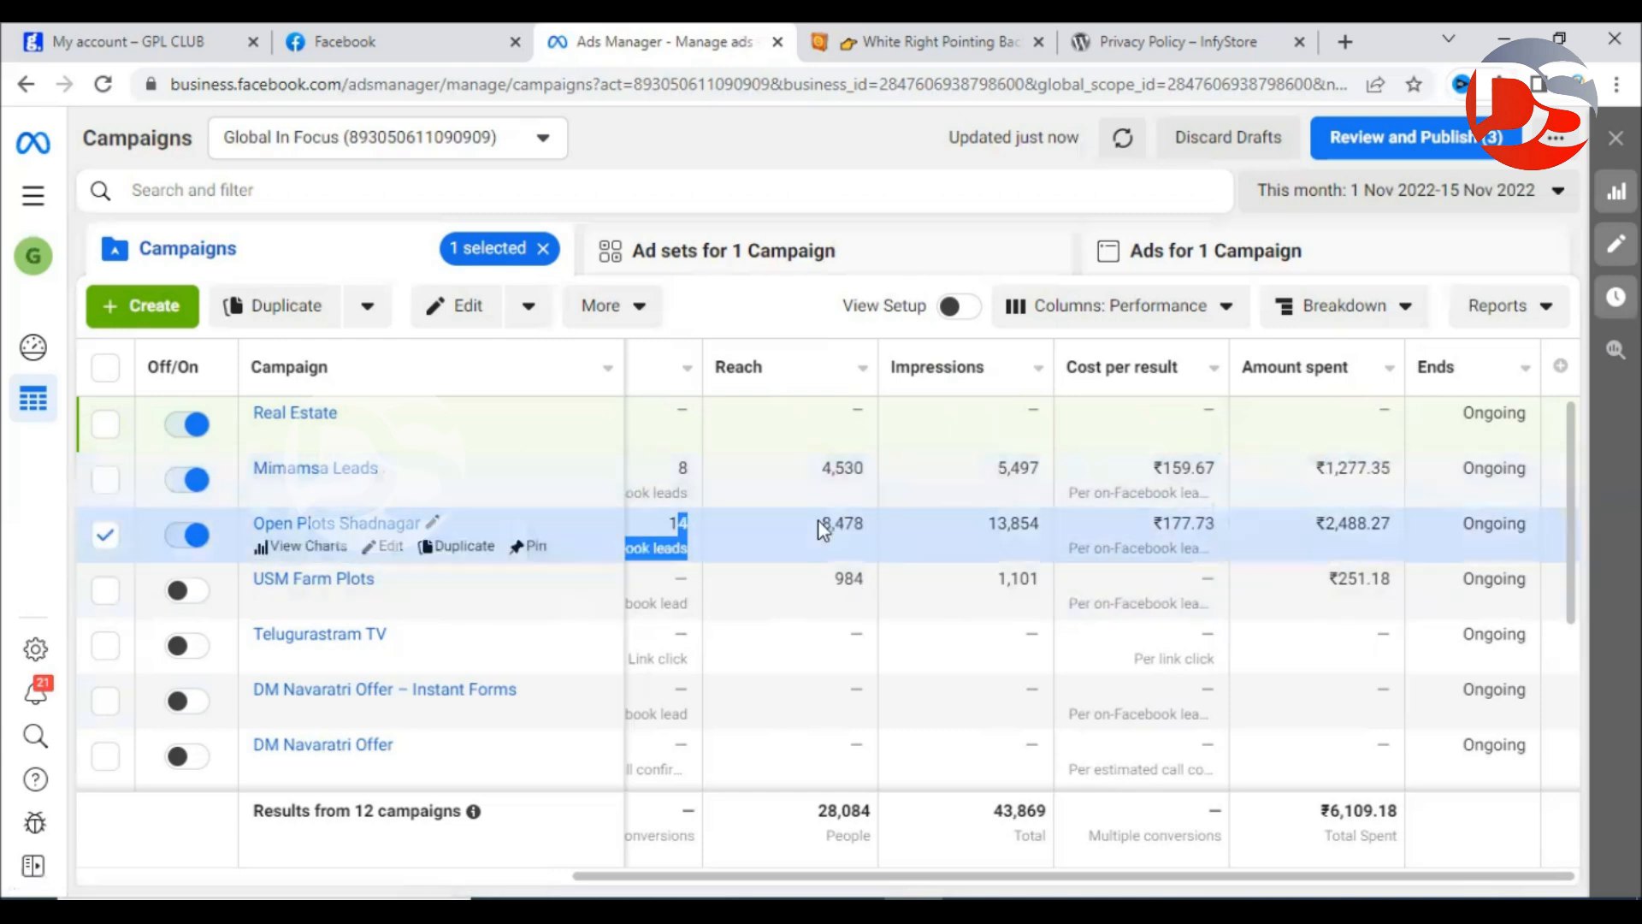
pyautogui.click(987, 528)
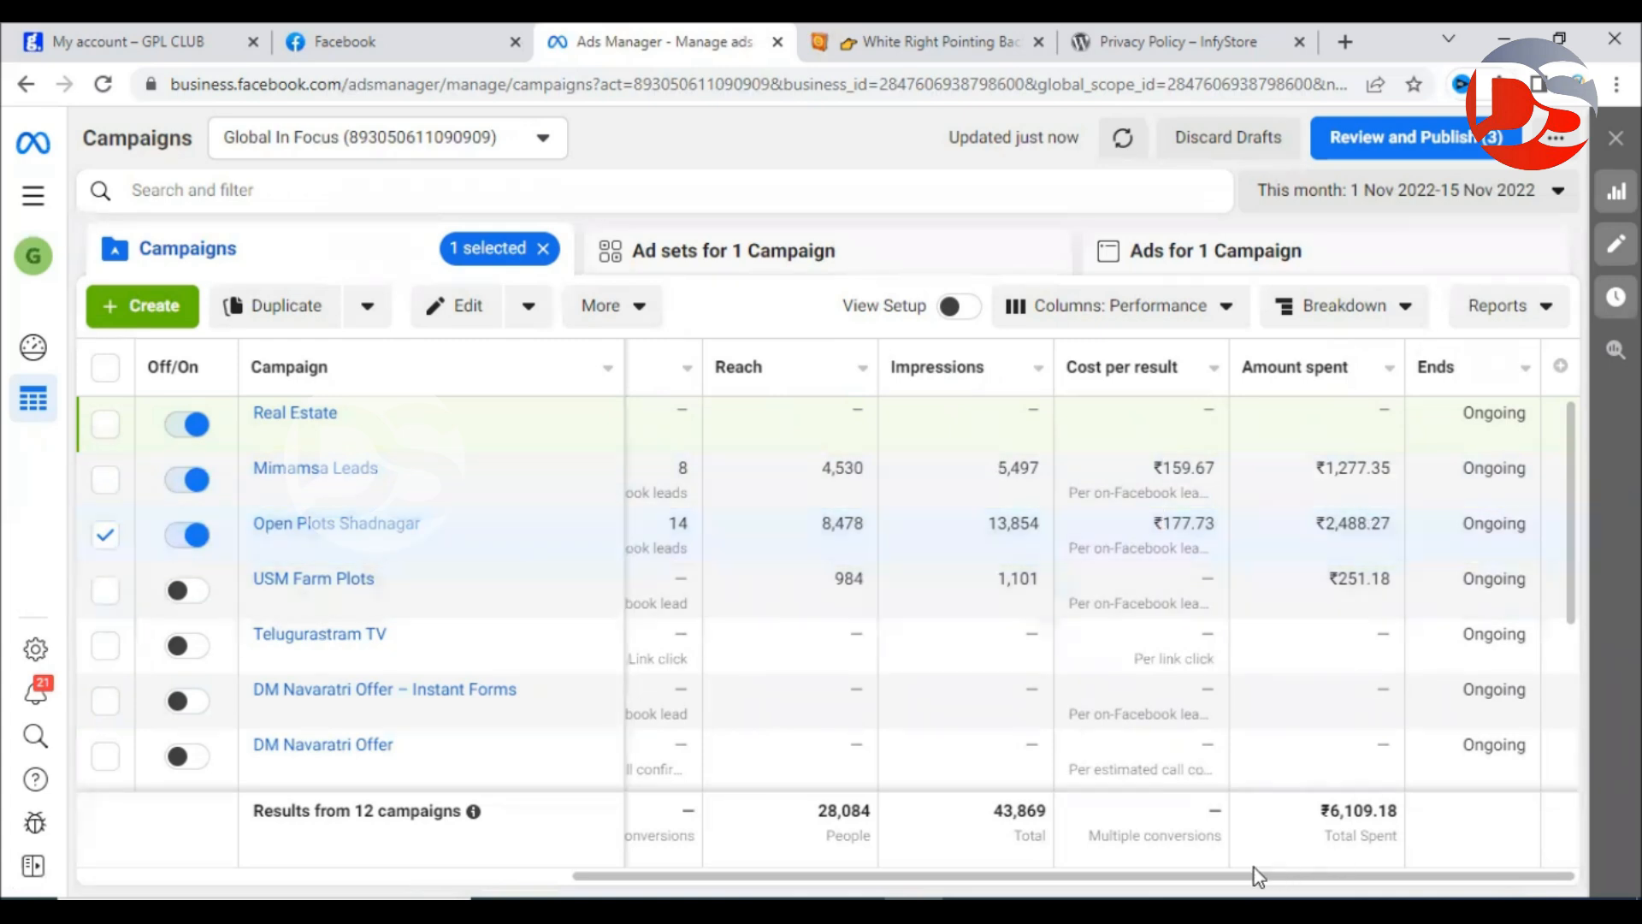
pyautogui.scroll(-3, 1229, 685)
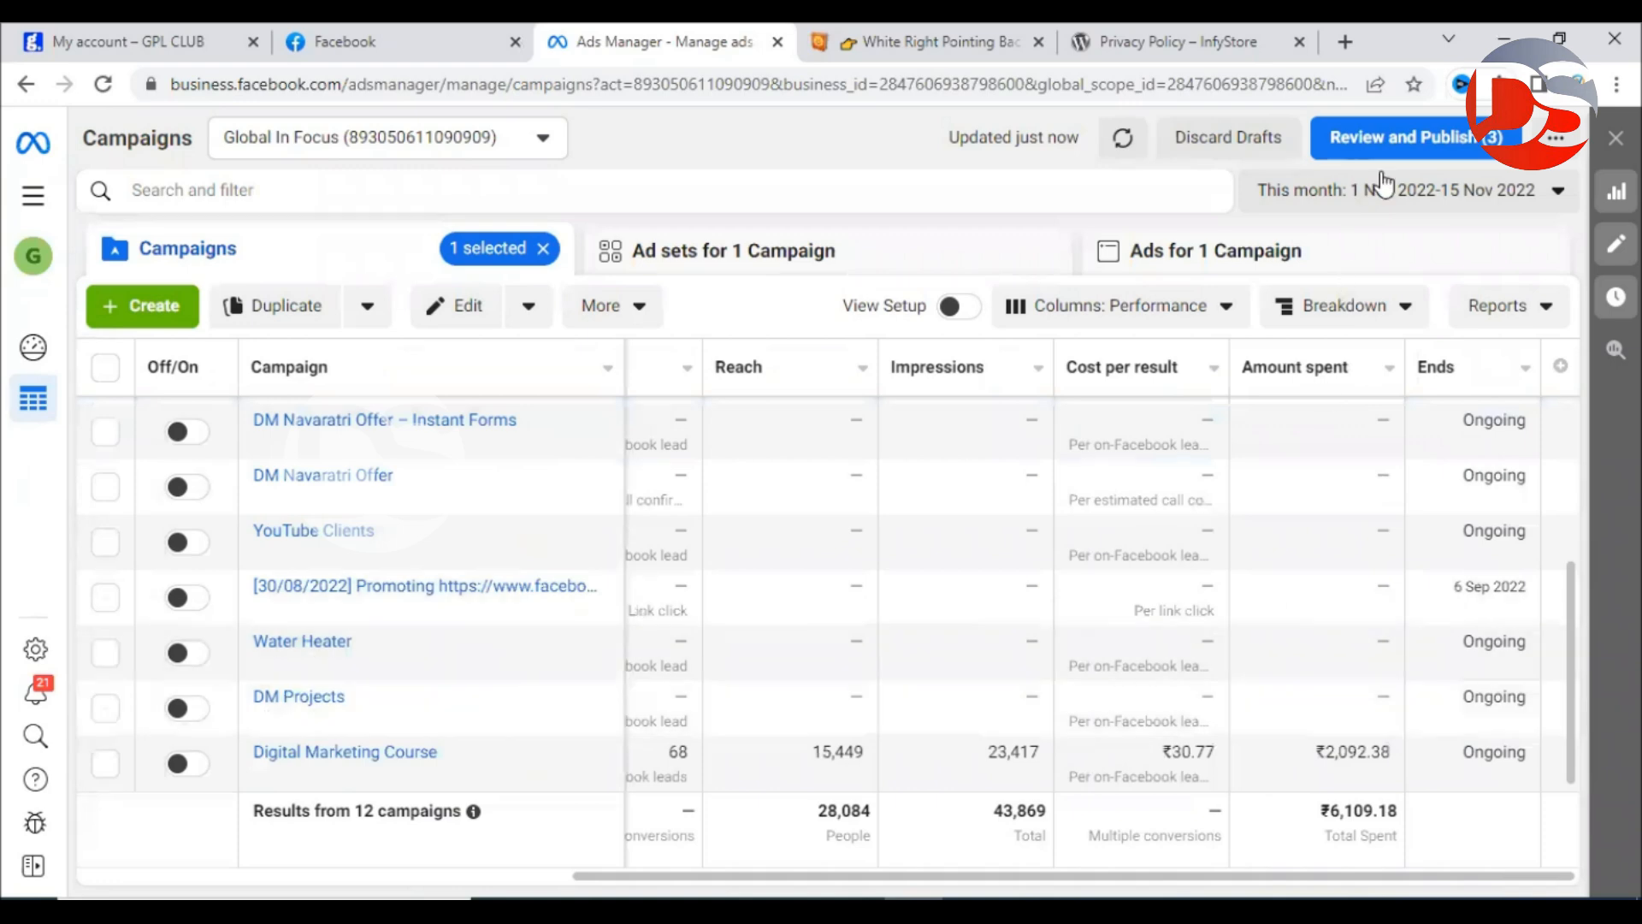
pyautogui.scroll(3, 1309, 661)
pyautogui.moveTo(1100, 875); pyautogui.dragTo(454, 853)
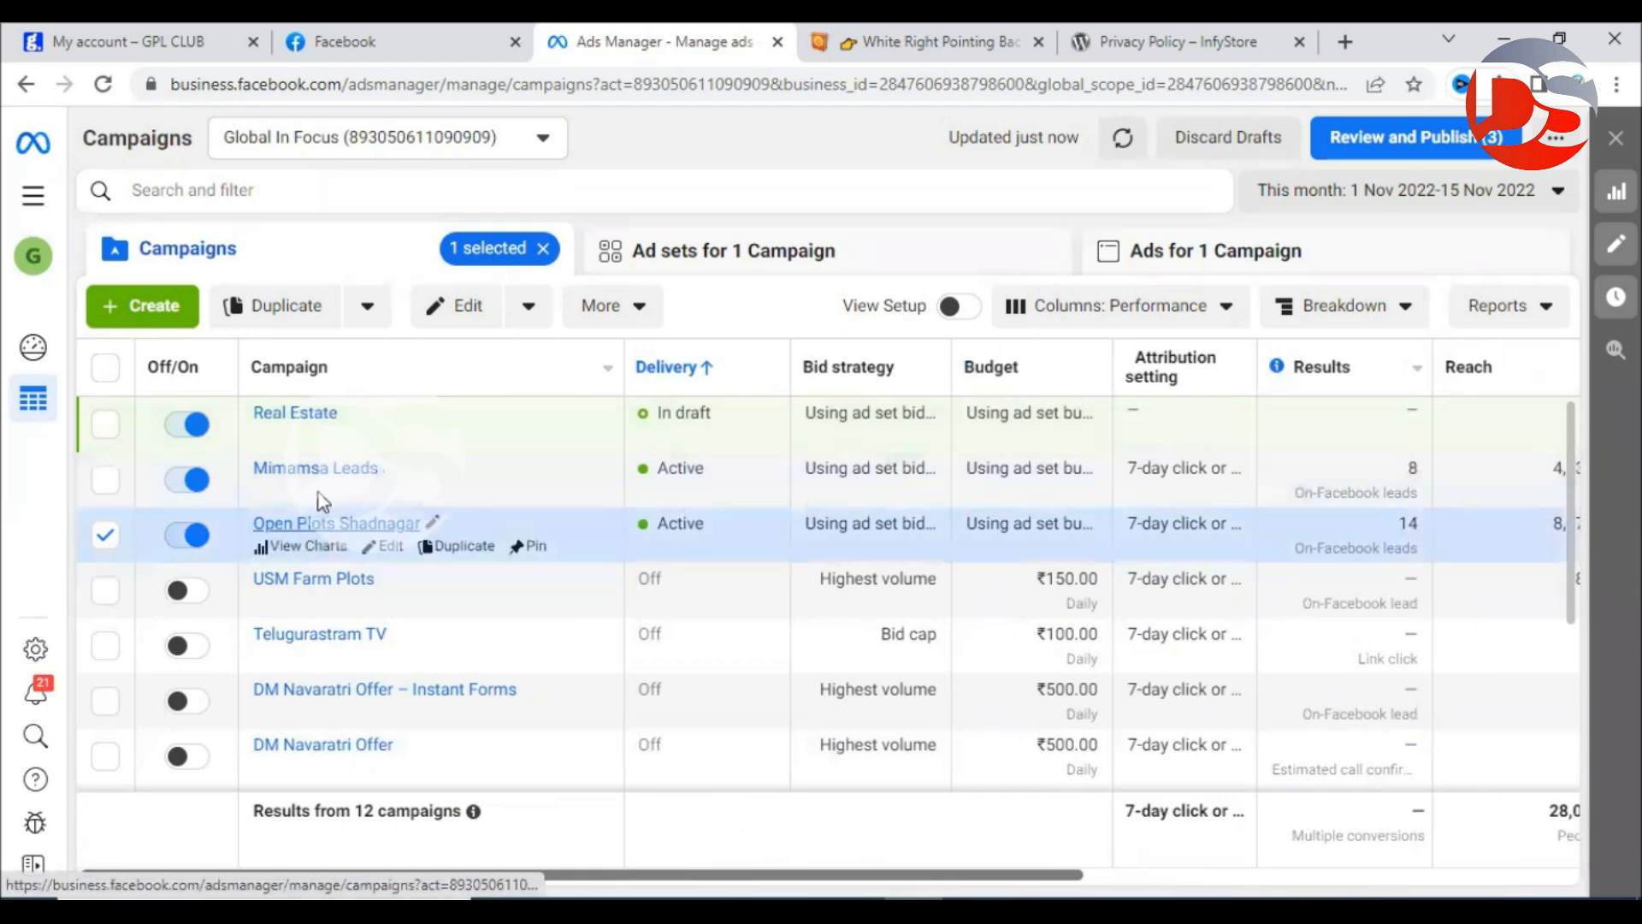
# Open Mimamsa Leads to see its single ad set on a ₹1,000.00 daily budget.
pyautogui.click(325, 473)
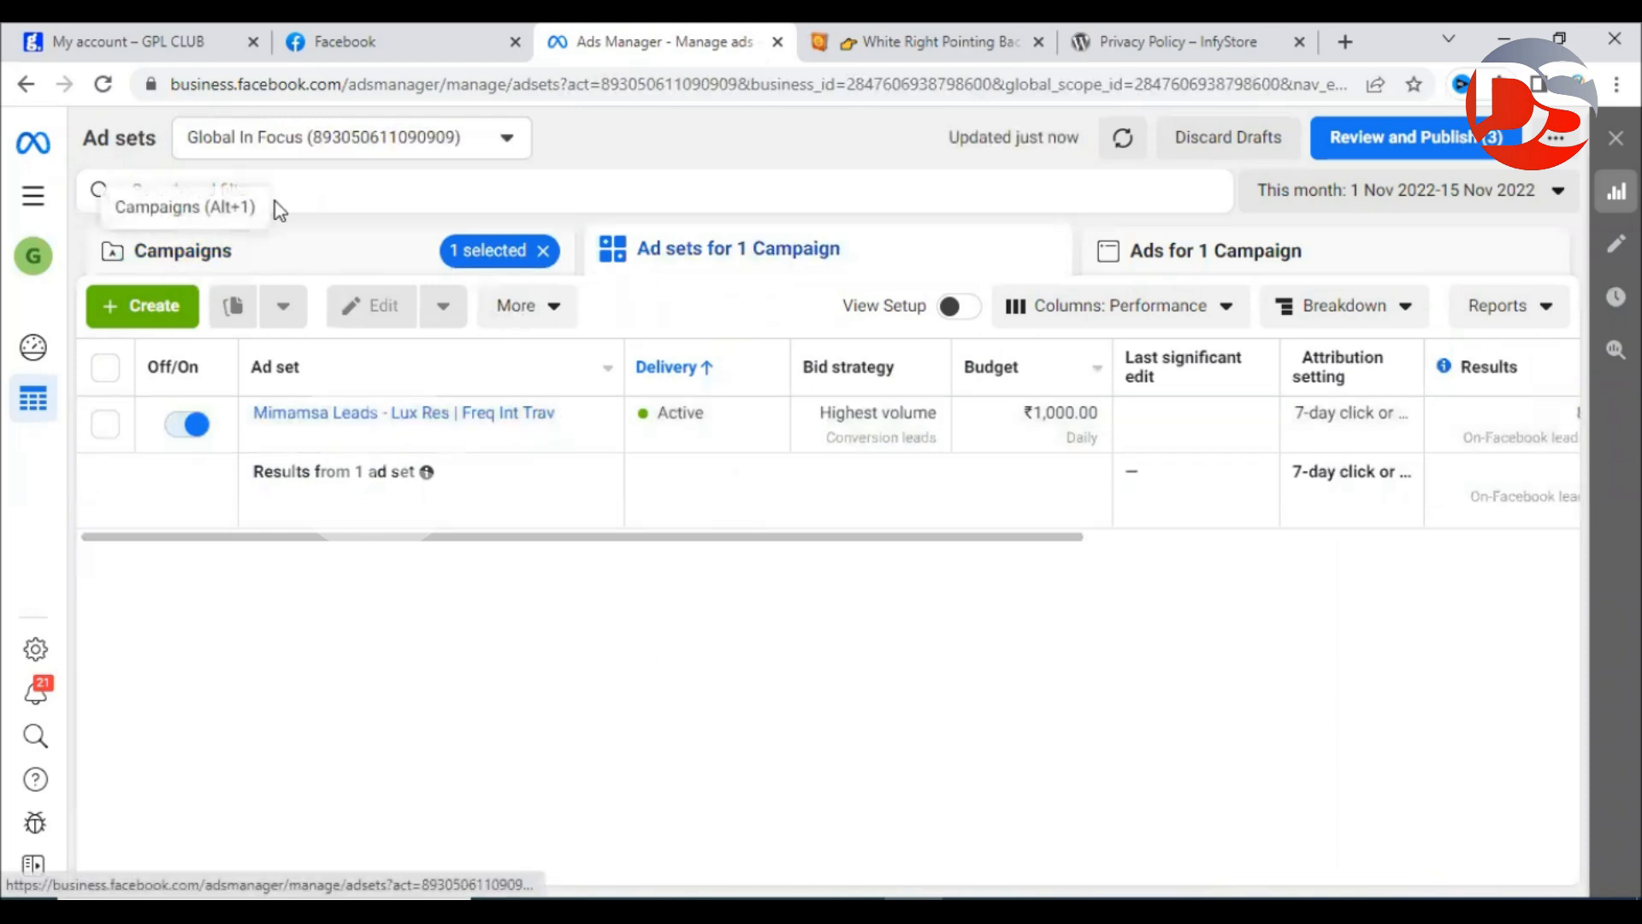
pyautogui.moveTo(889, 265); pyautogui.dragTo(664, 258)
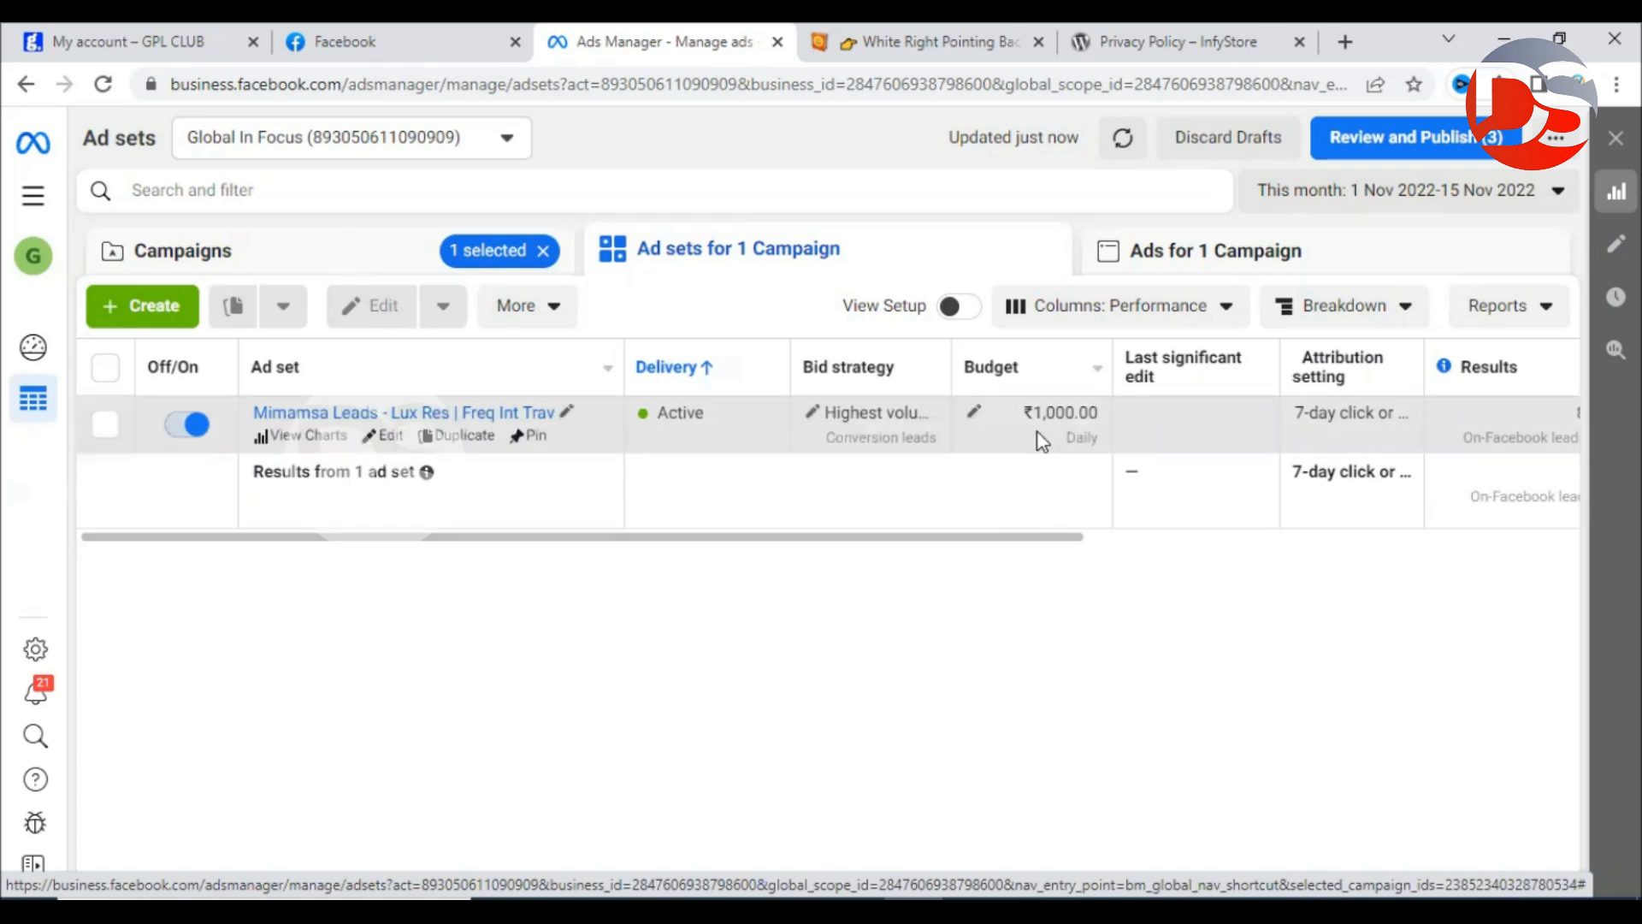
pyautogui.moveTo(1069, 537); pyautogui.dragTo(664, 546)
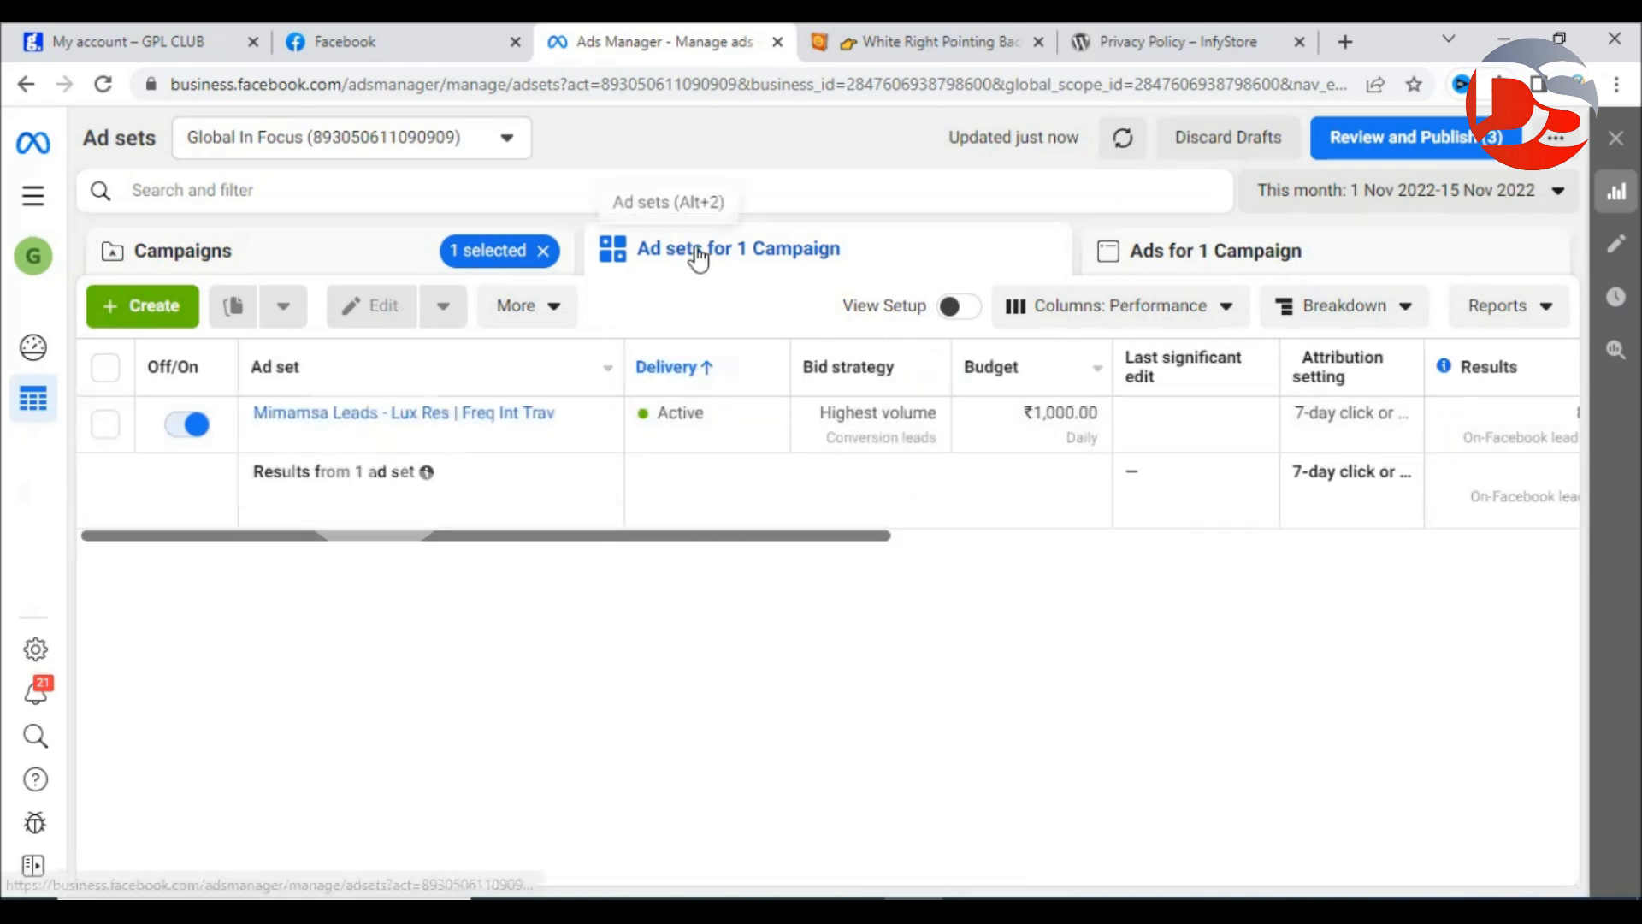
pyautogui.moveTo(689, 358)
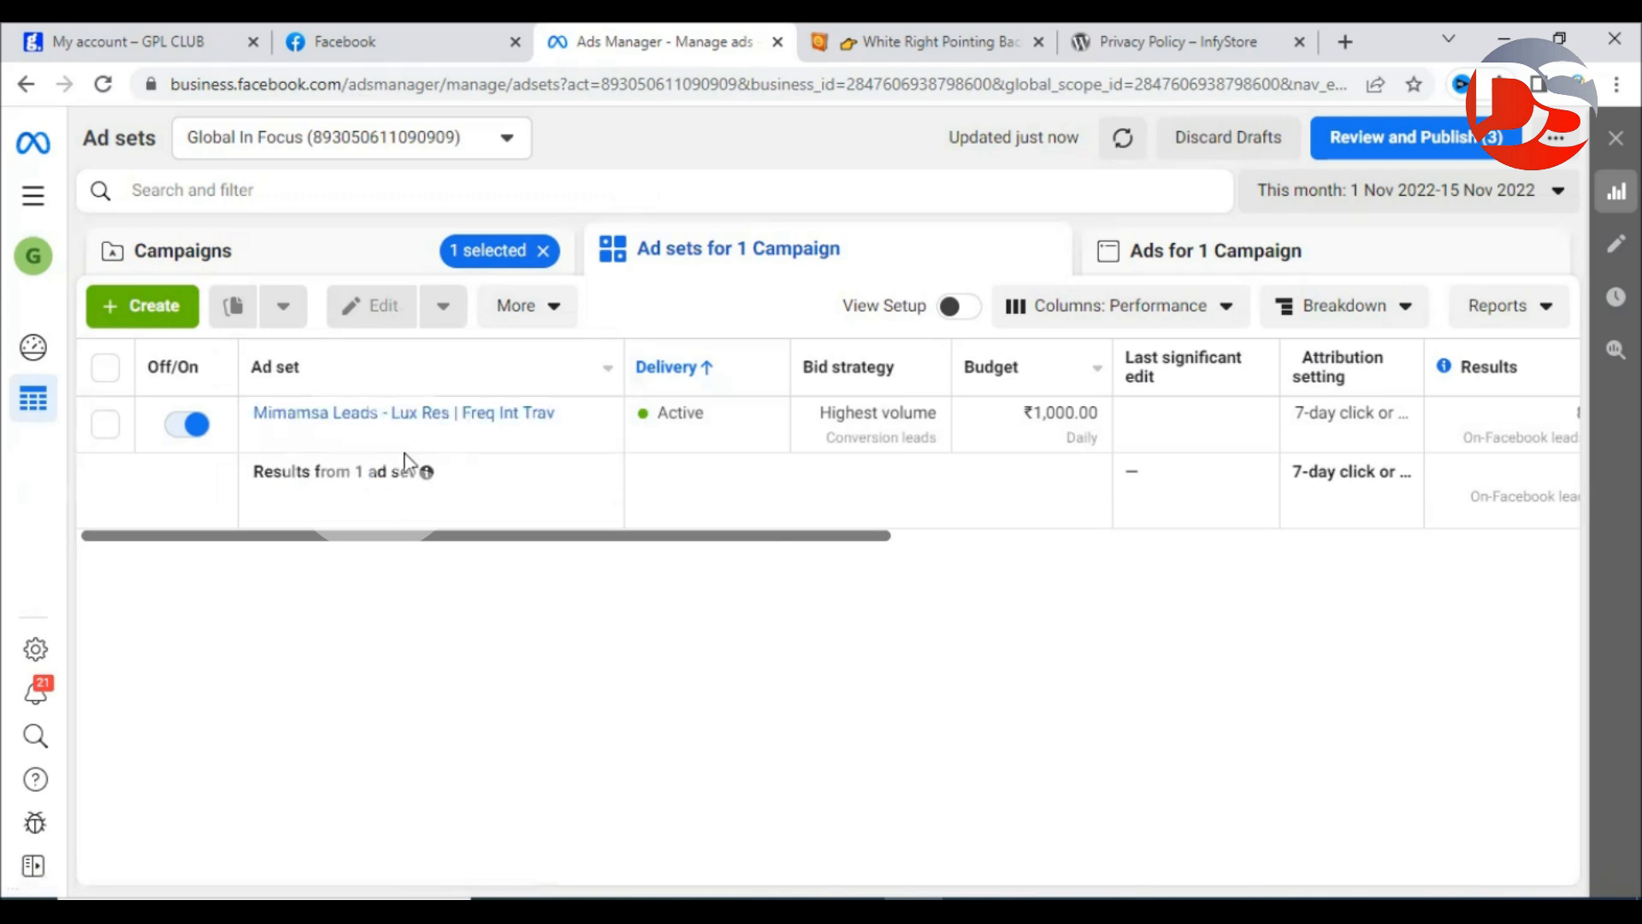
pyautogui.moveTo(409, 432)
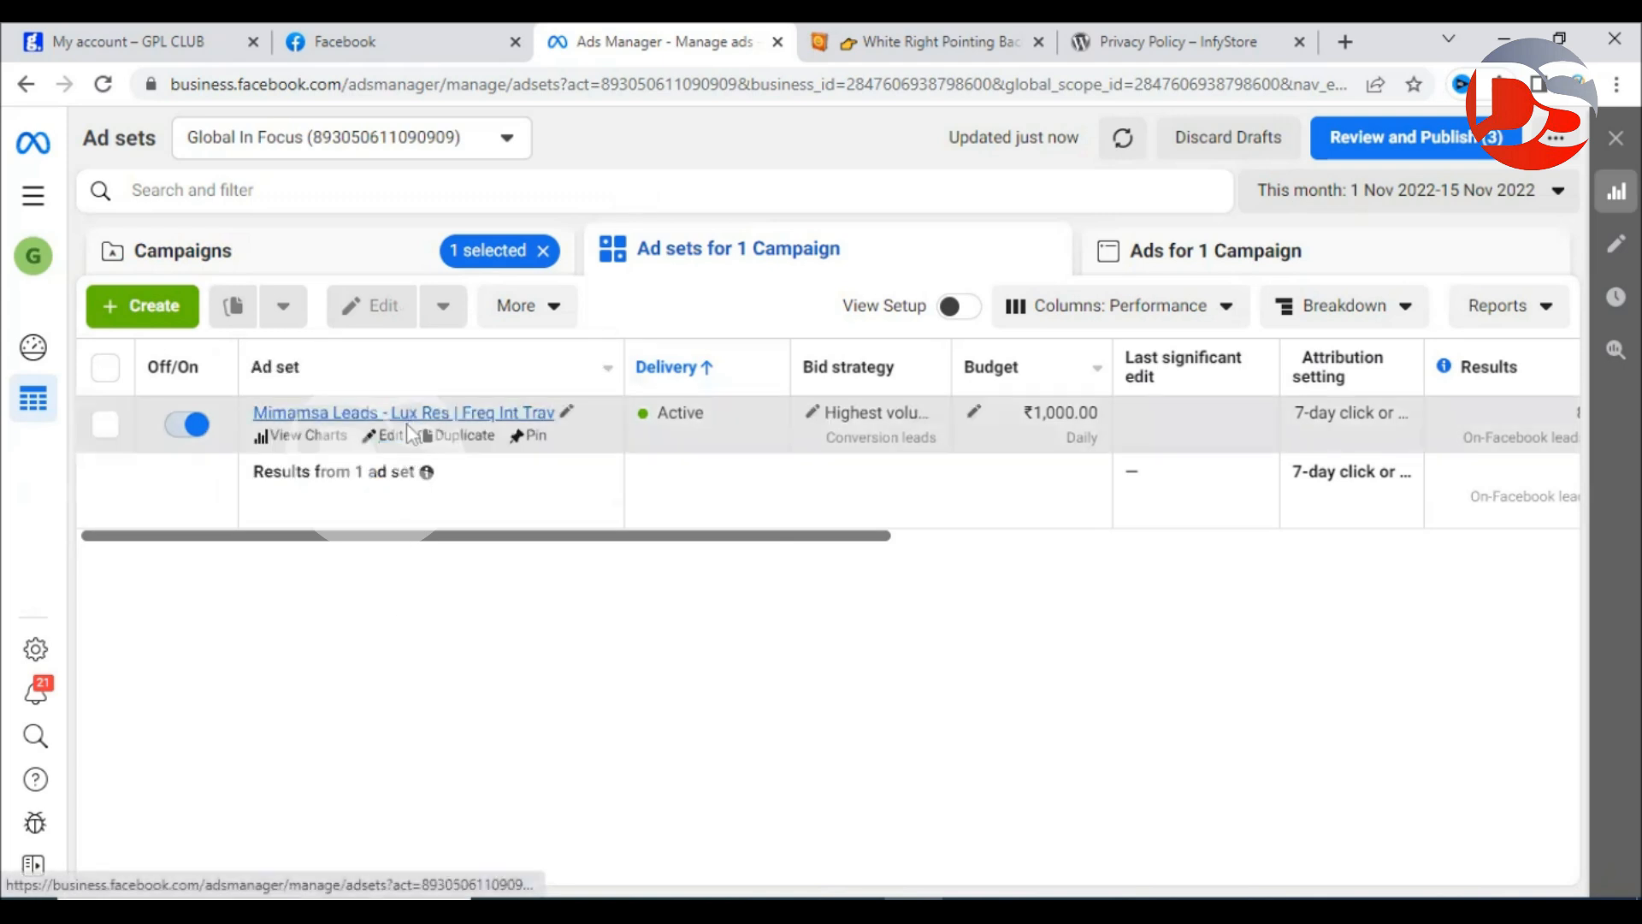
# Make one copy of the Lux Res | Freq Int Trav ad set in its original campaign.
pyautogui.click(459, 437)
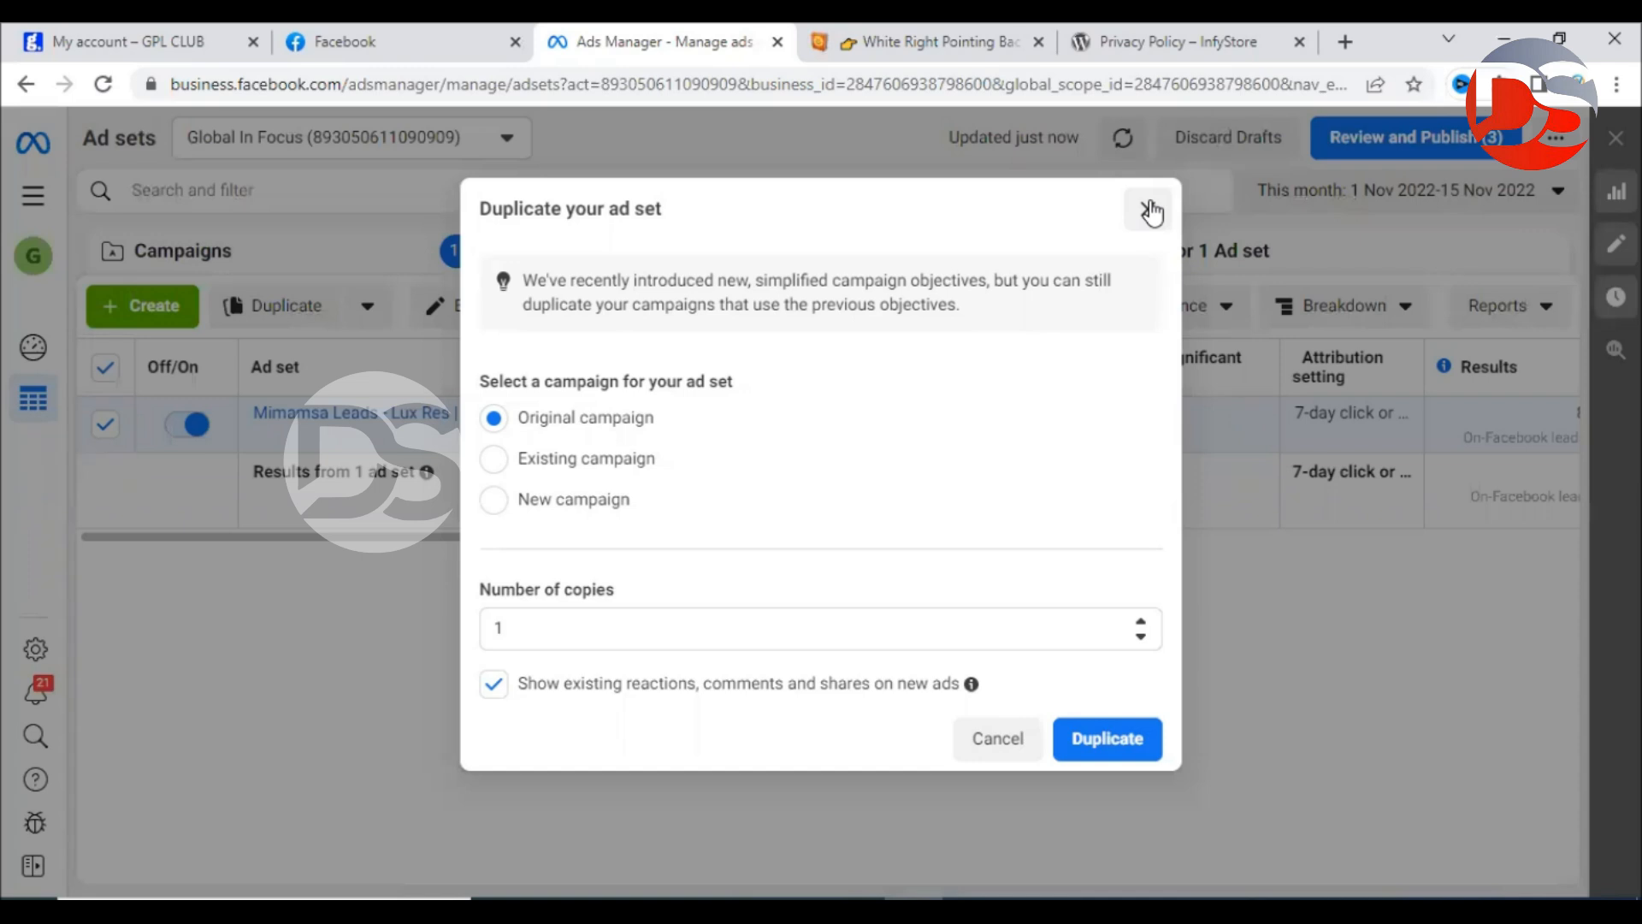
pyautogui.click(1117, 740)
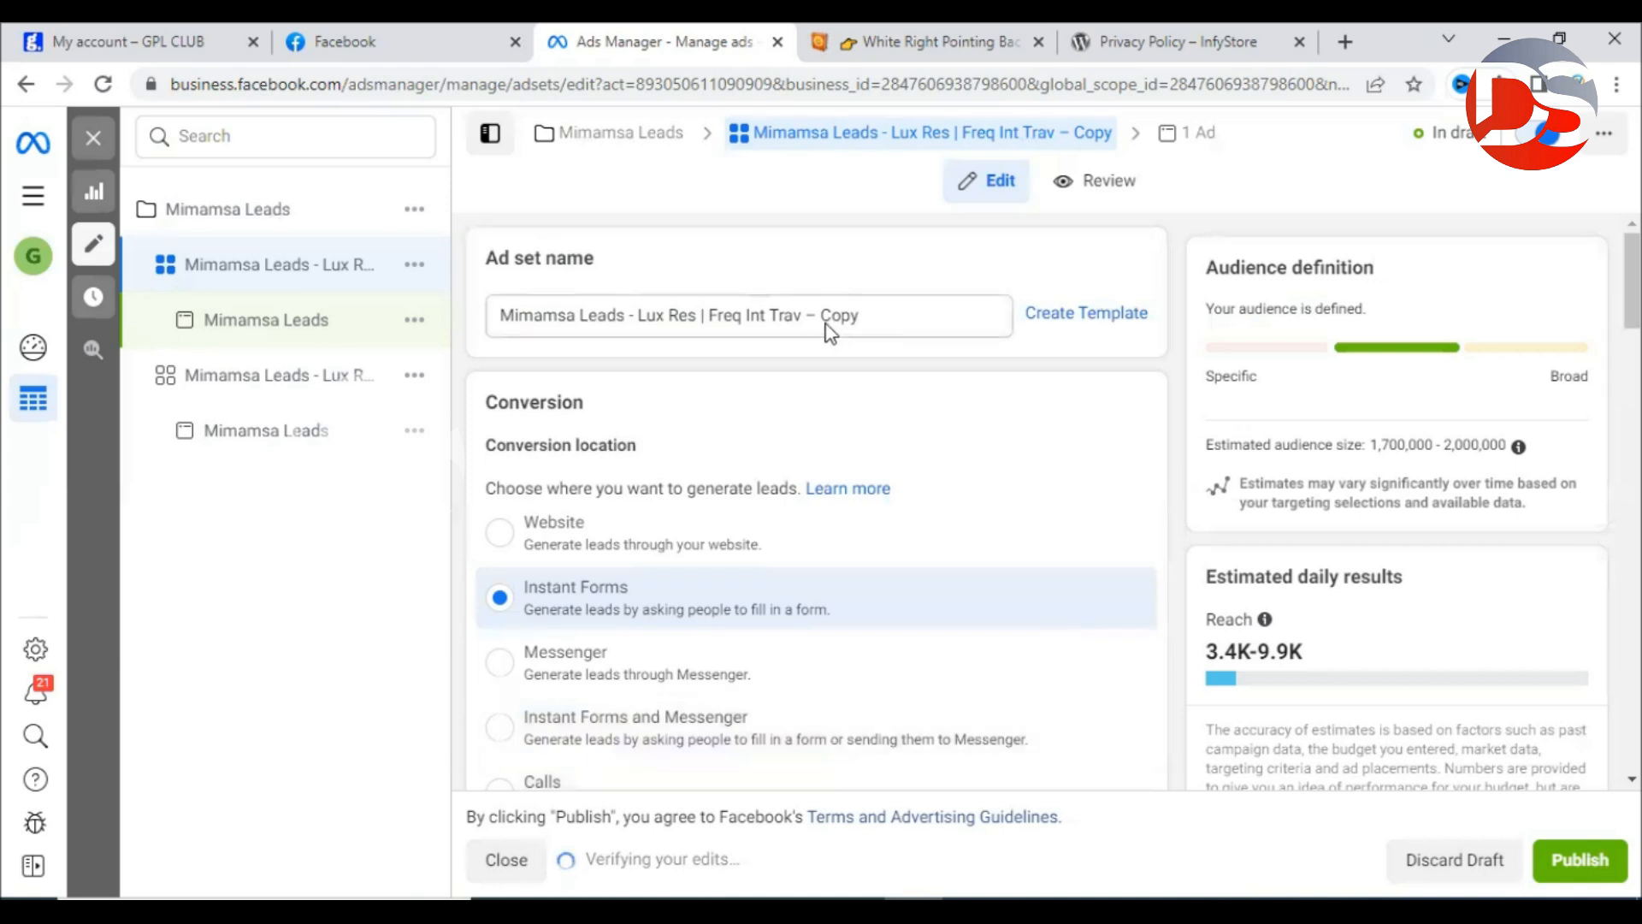
# Review the copy's targeting: Frequent international travellers, Luxury Resorts, ages 25–65+, Hyderabad and Secunderabad.
pyautogui.moveTo(823, 317); pyautogui.dragTo(899, 313)
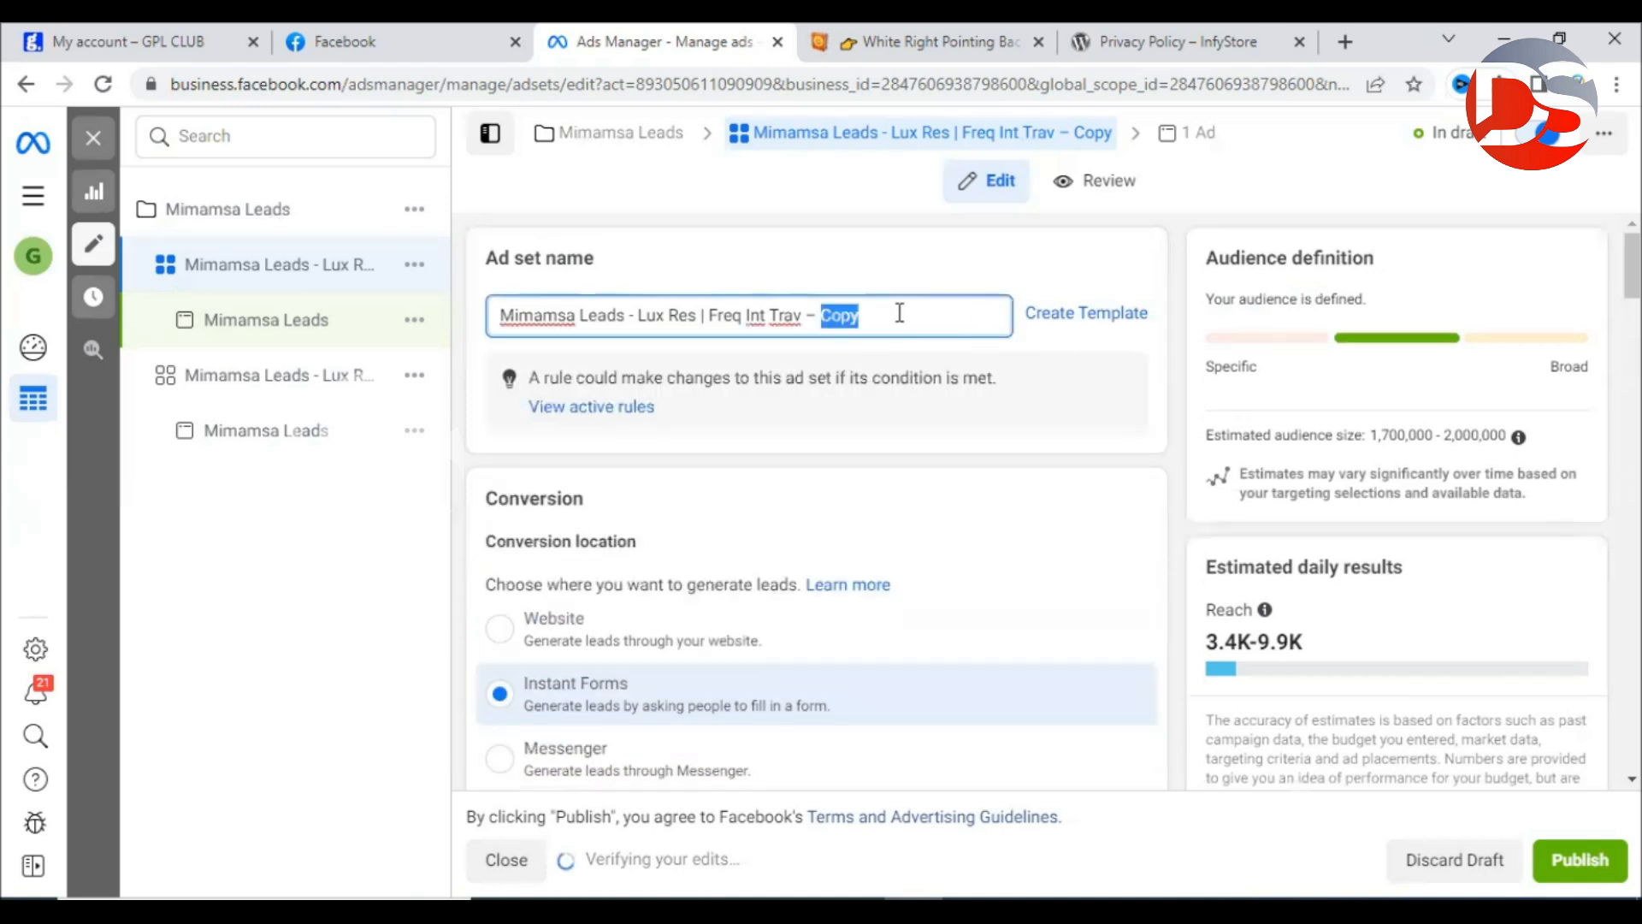
pyautogui.click(900, 262)
pyautogui.scroll(-1, 1049, 476)
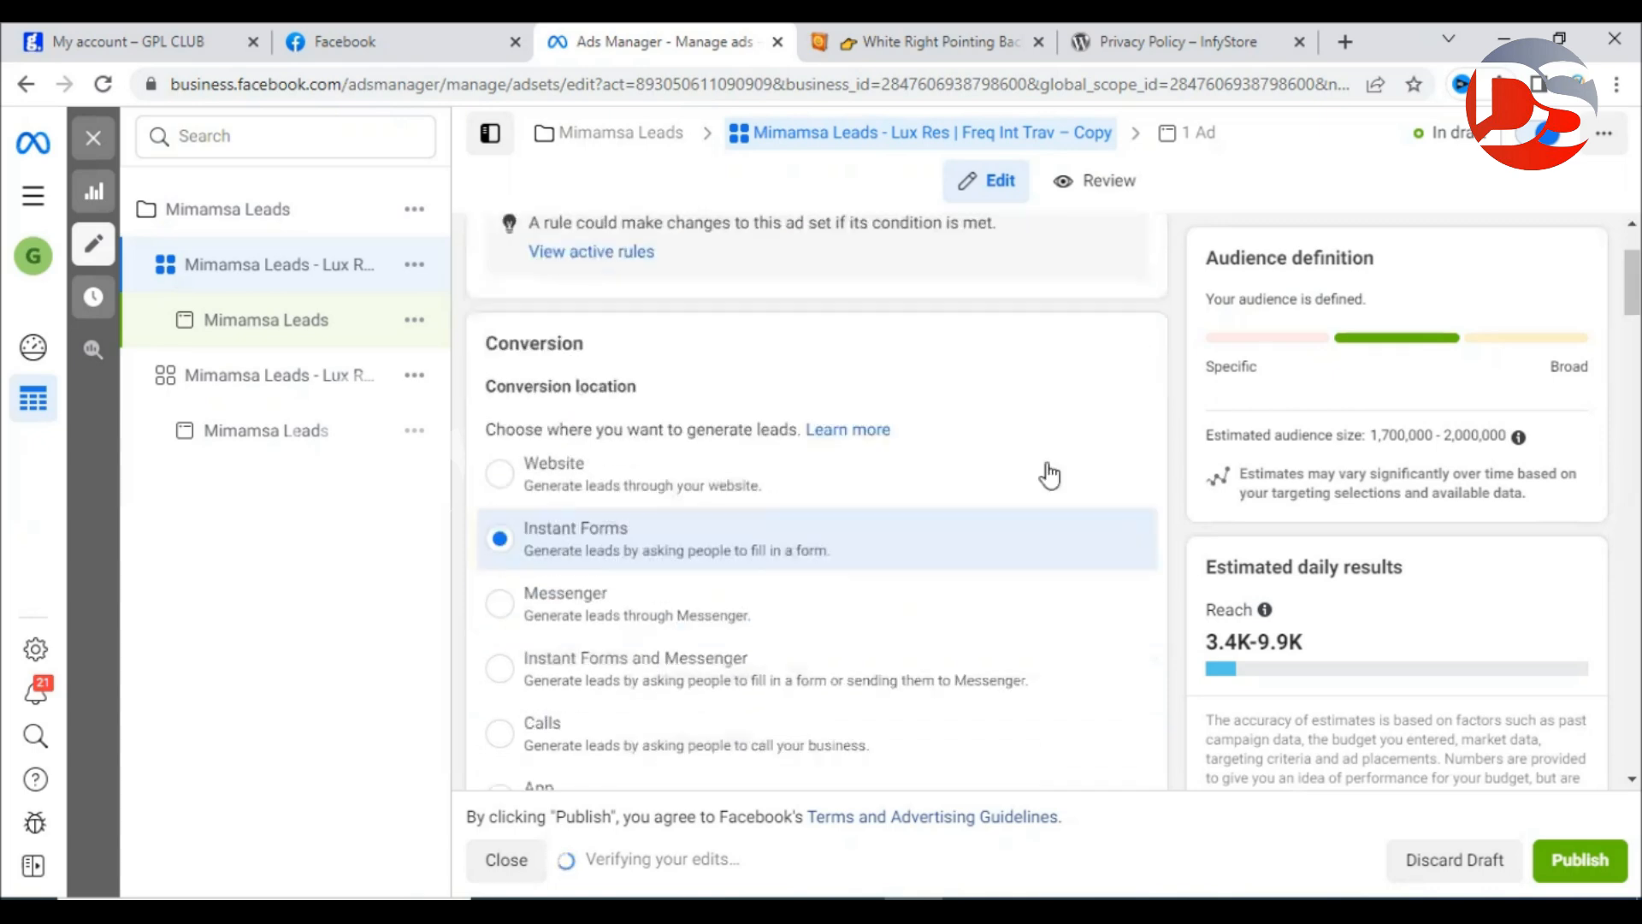
pyautogui.scroll(-10, 982, 388)
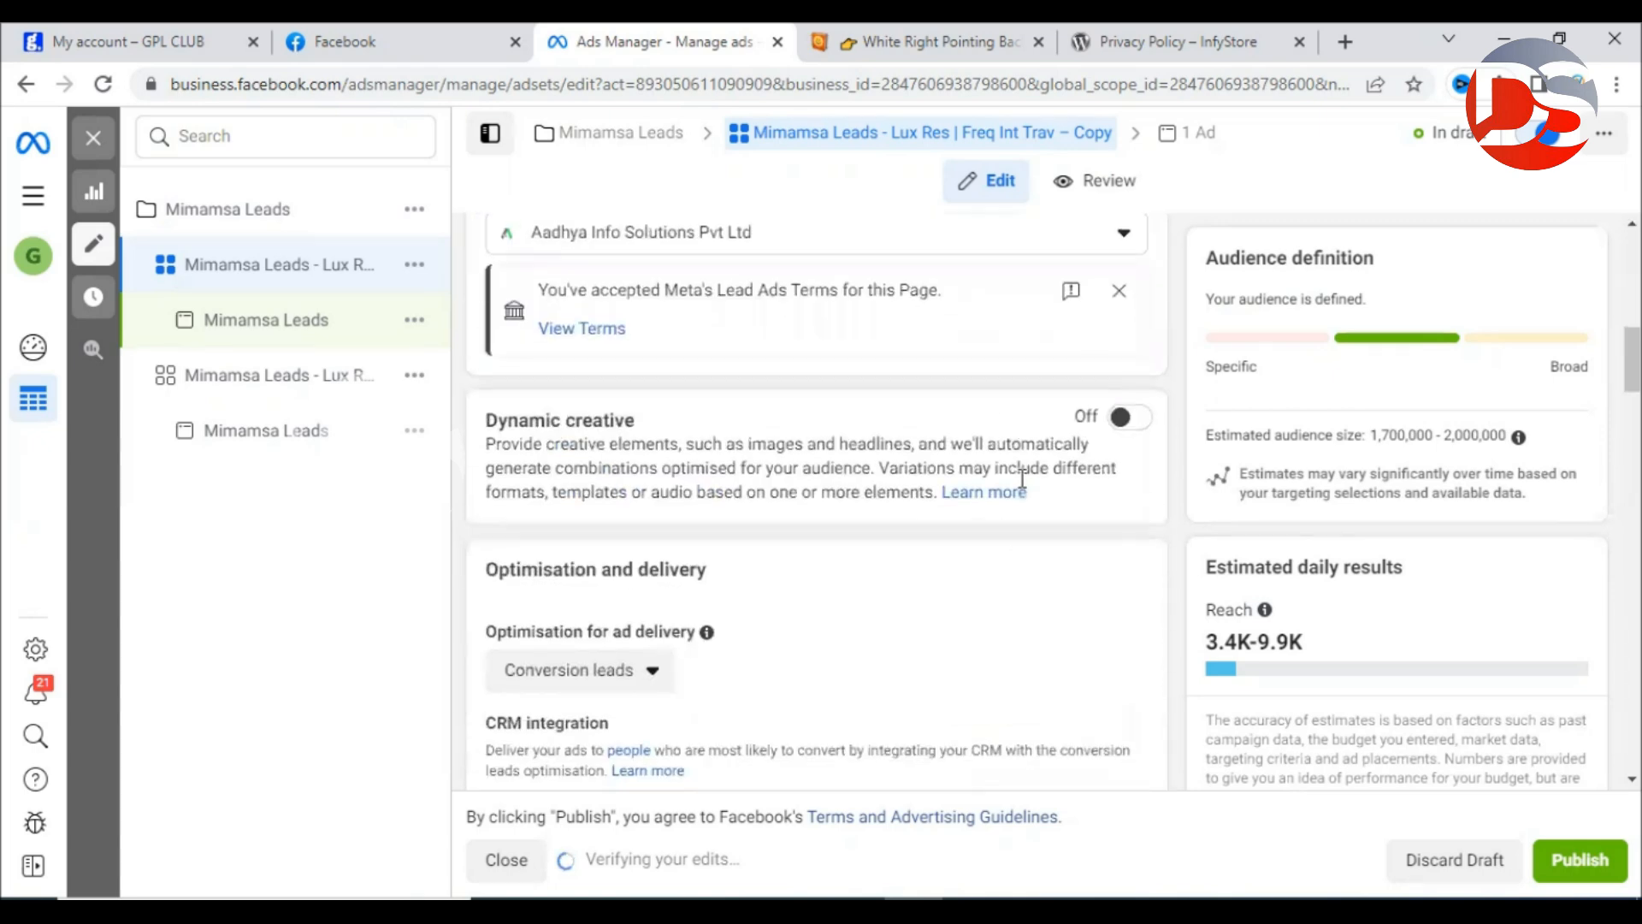
pyautogui.scroll(-7, 992, 572)
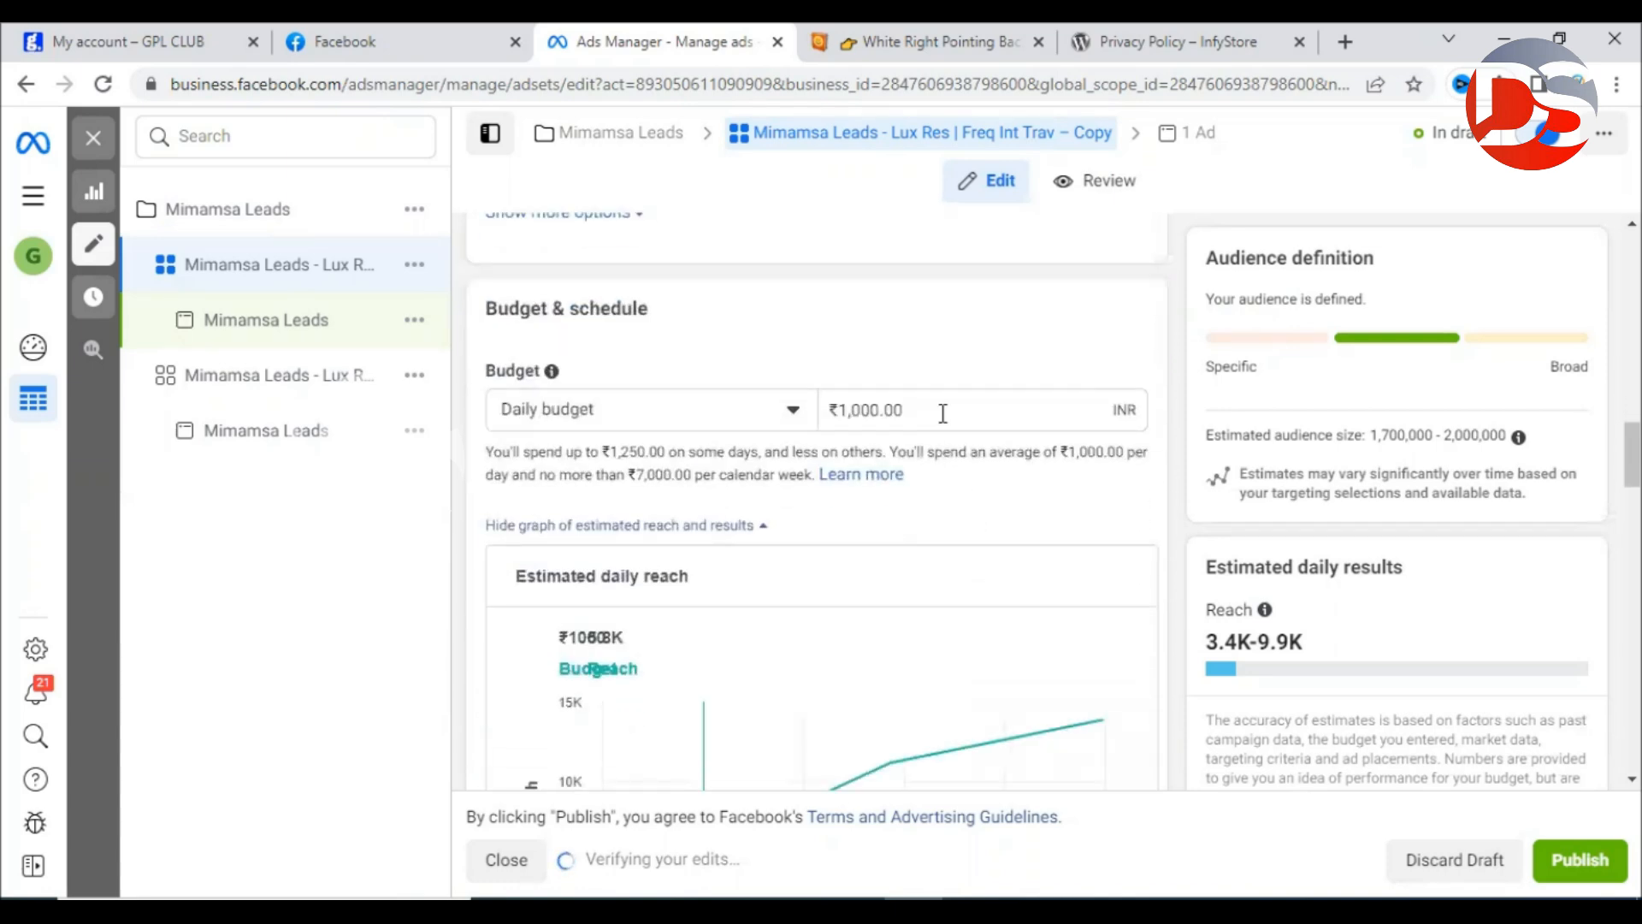
pyautogui.scroll(-9, 982, 414)
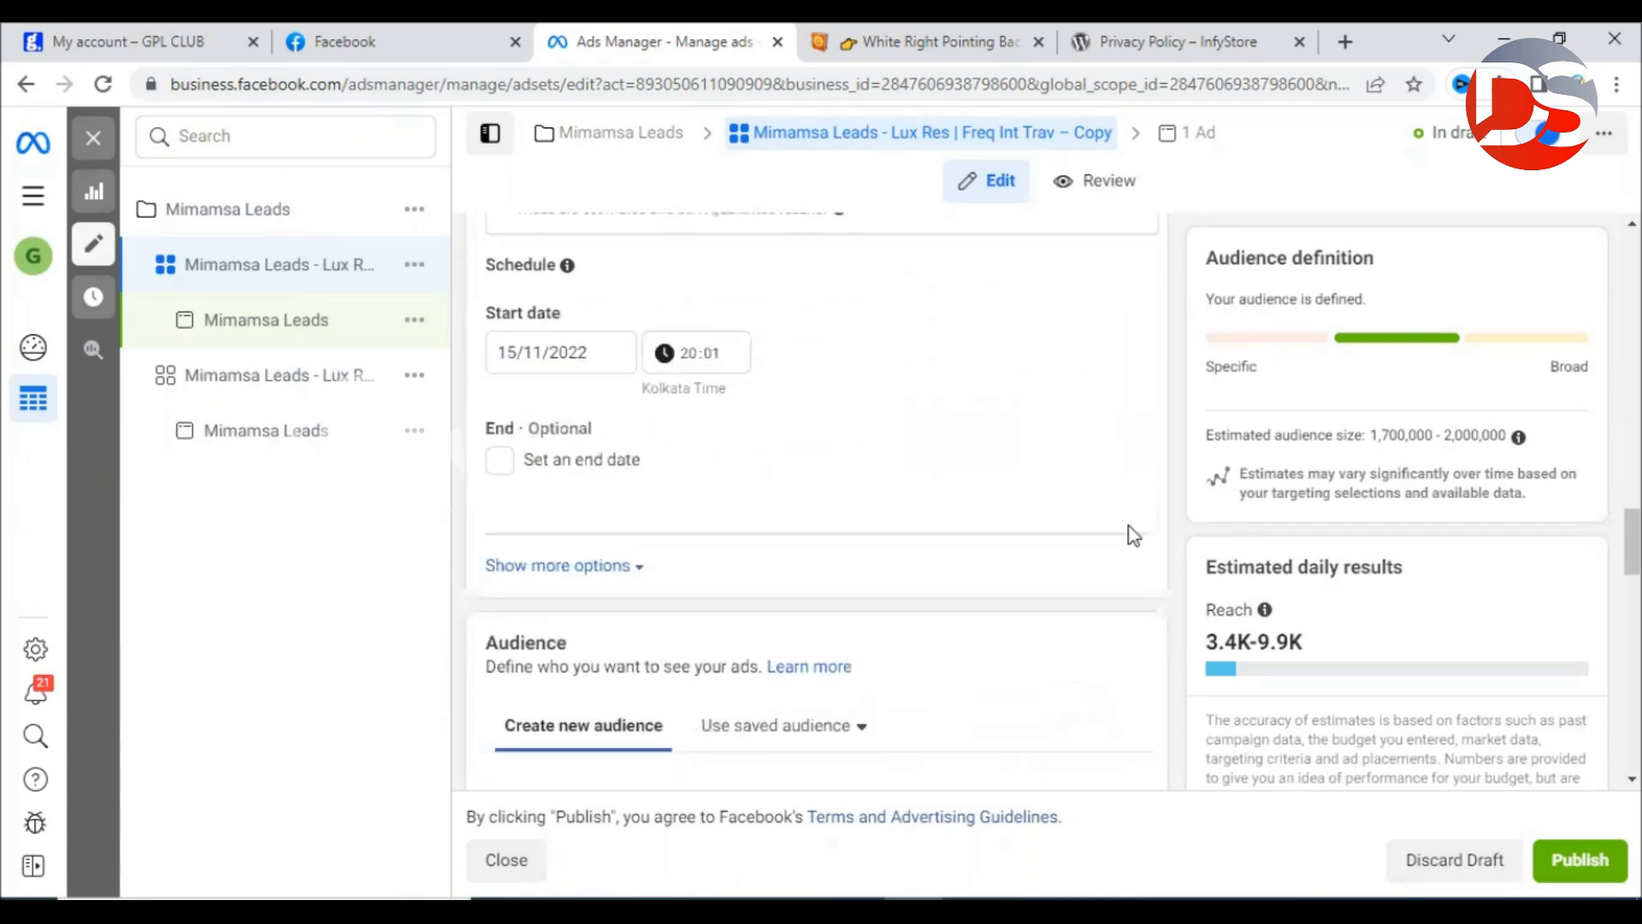
pyautogui.scroll(-10, 1133, 535)
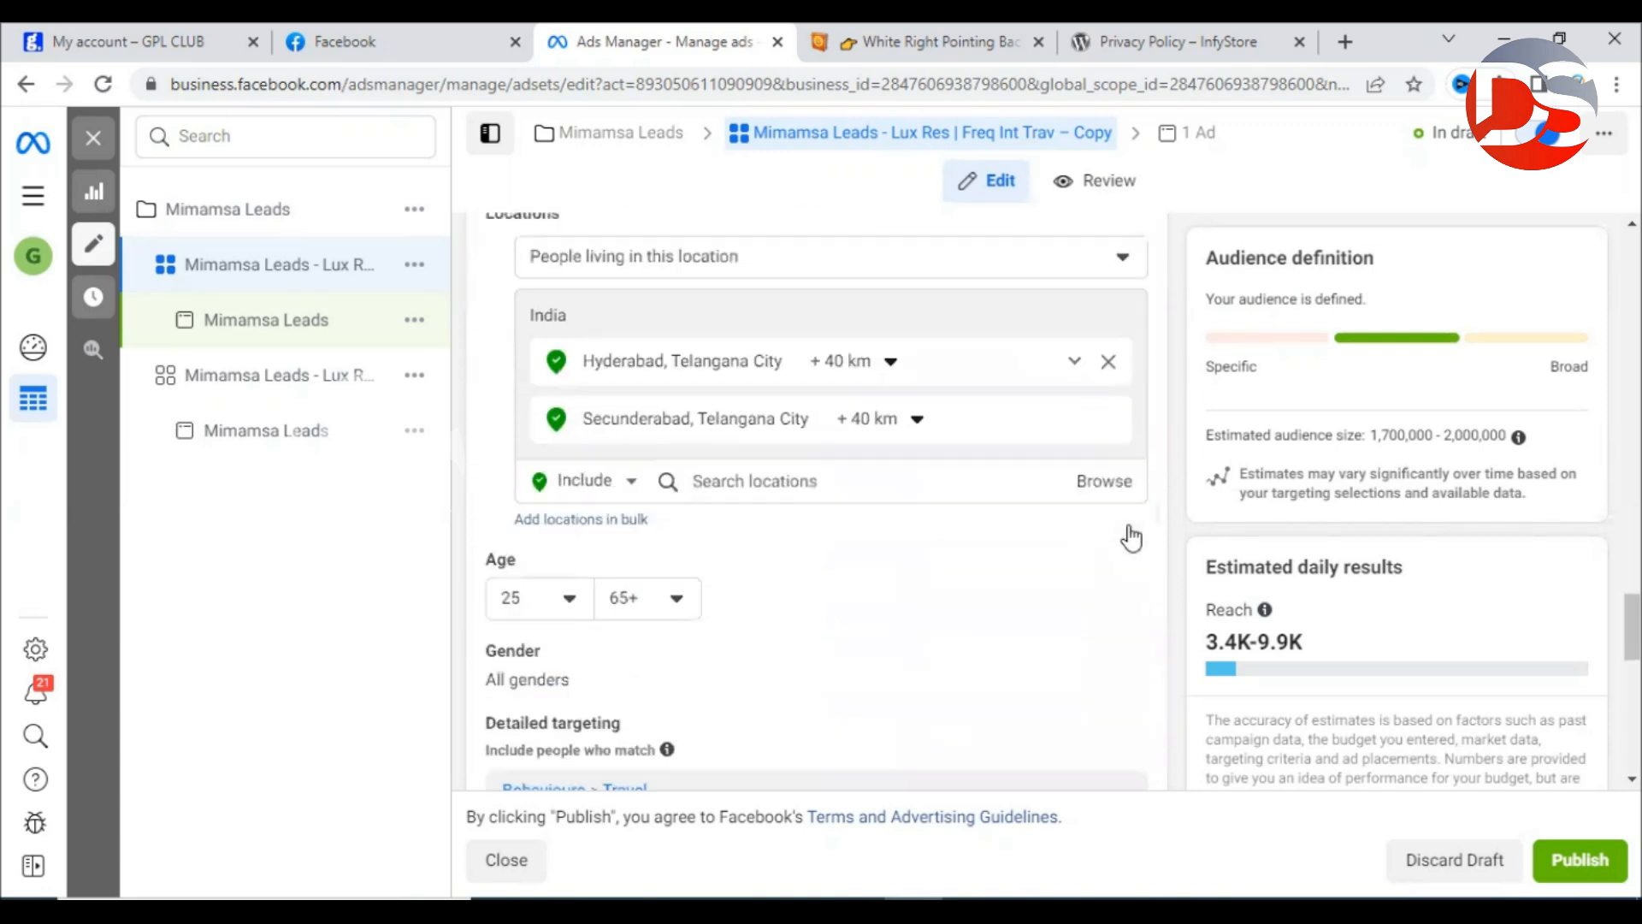
pyautogui.scroll(-2, 1132, 537)
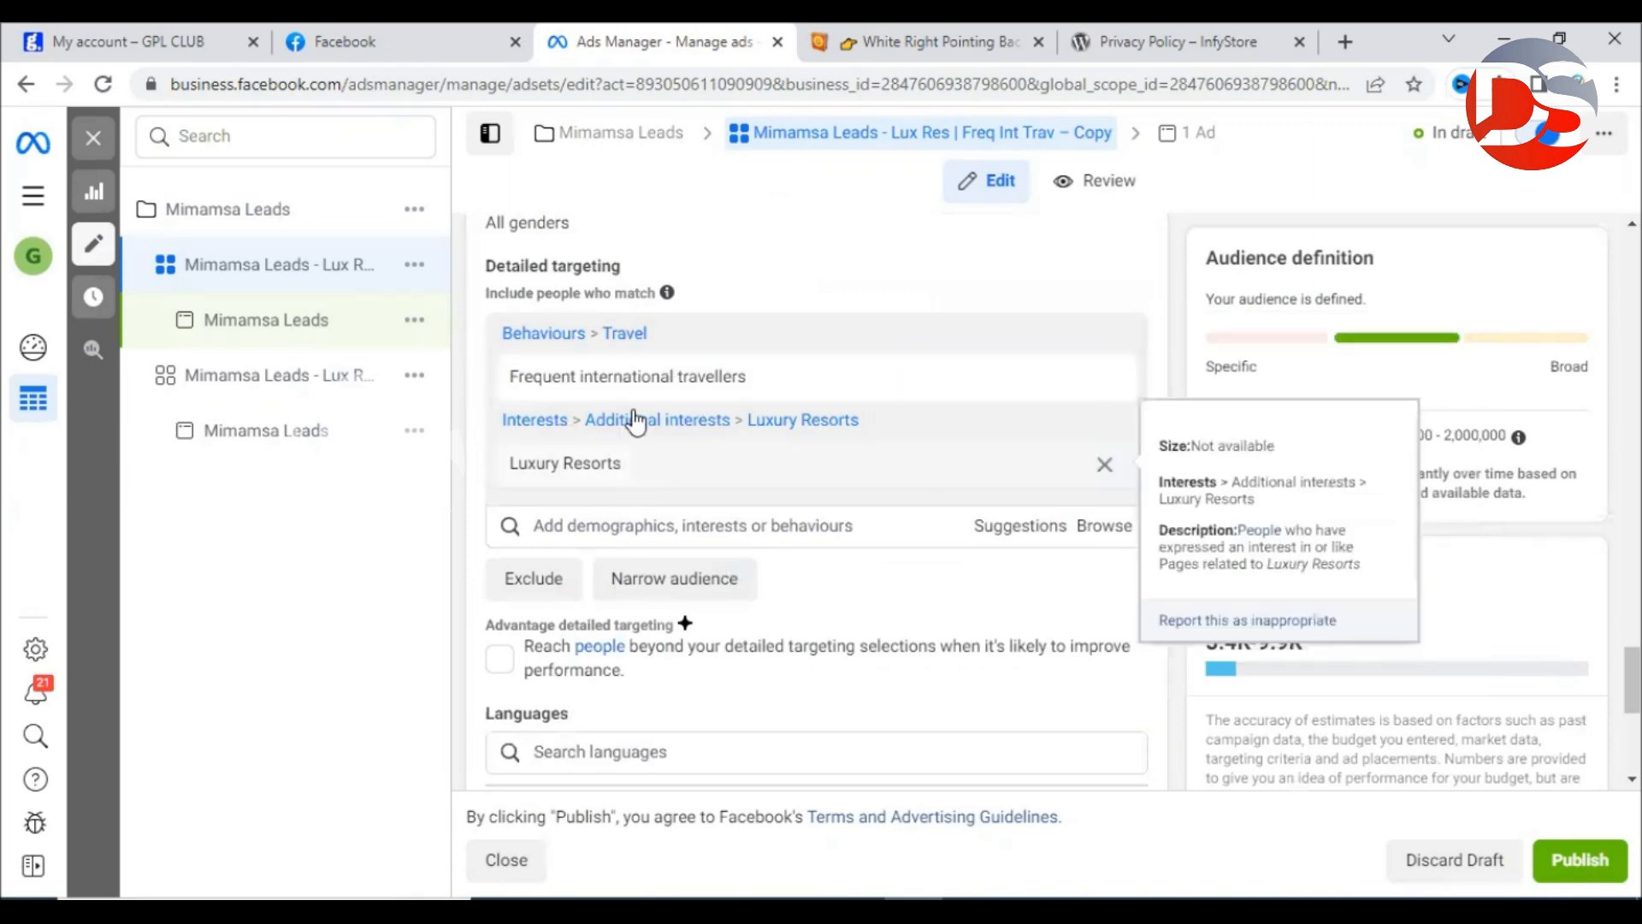
pyautogui.click(985, 534)
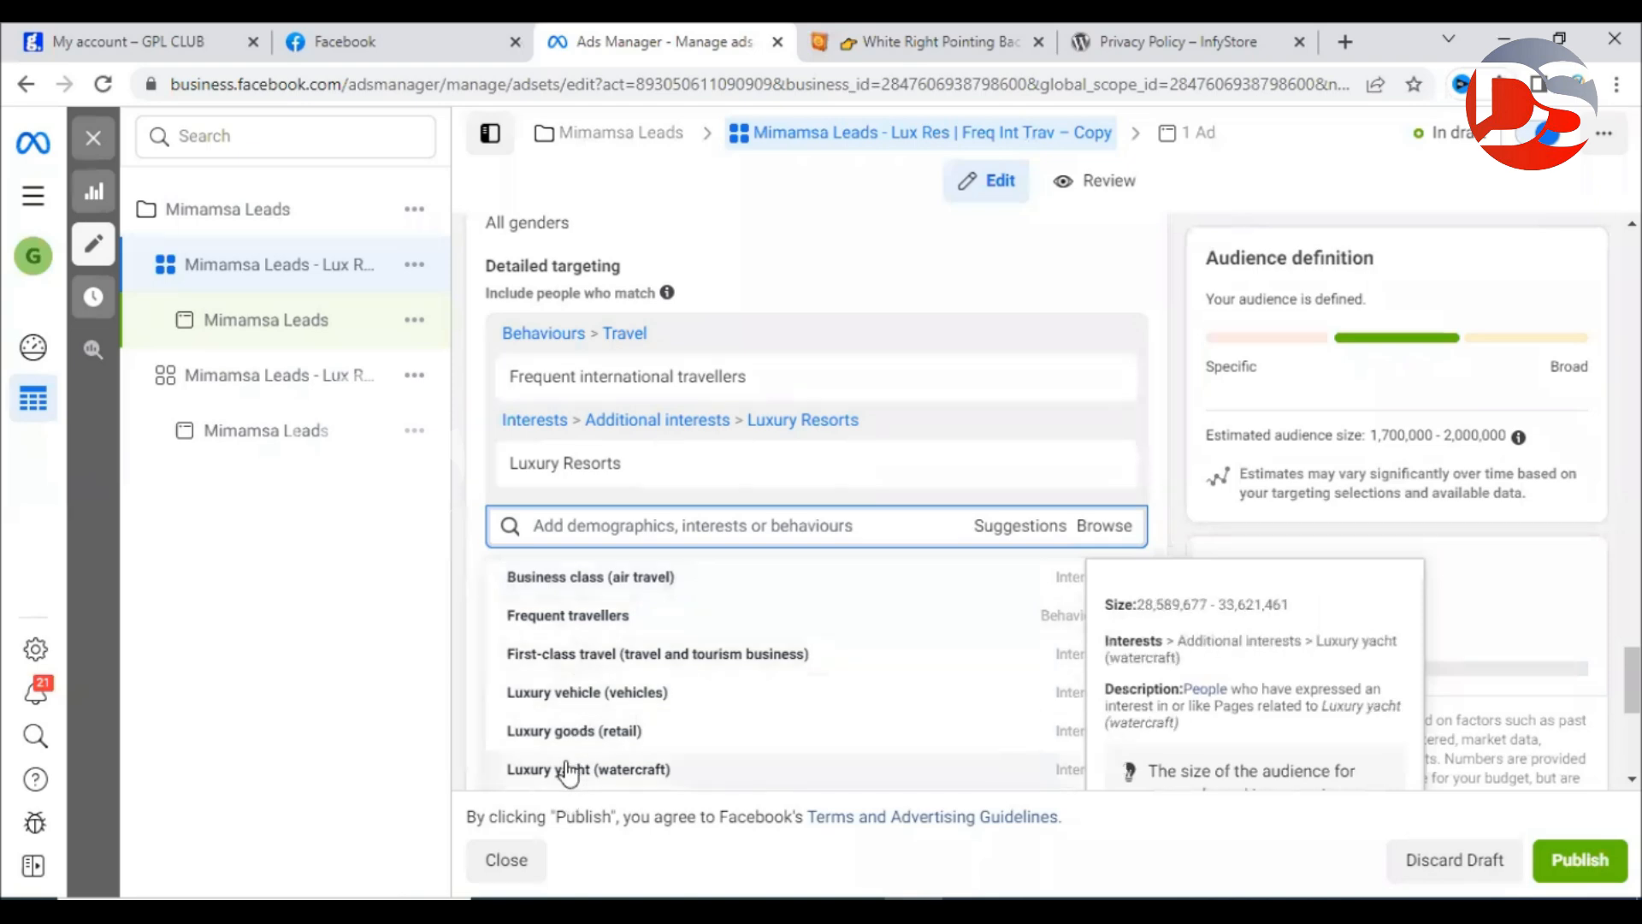
pyautogui.scroll(-2, 573, 752)
pyautogui.scroll(-2, 585, 733)
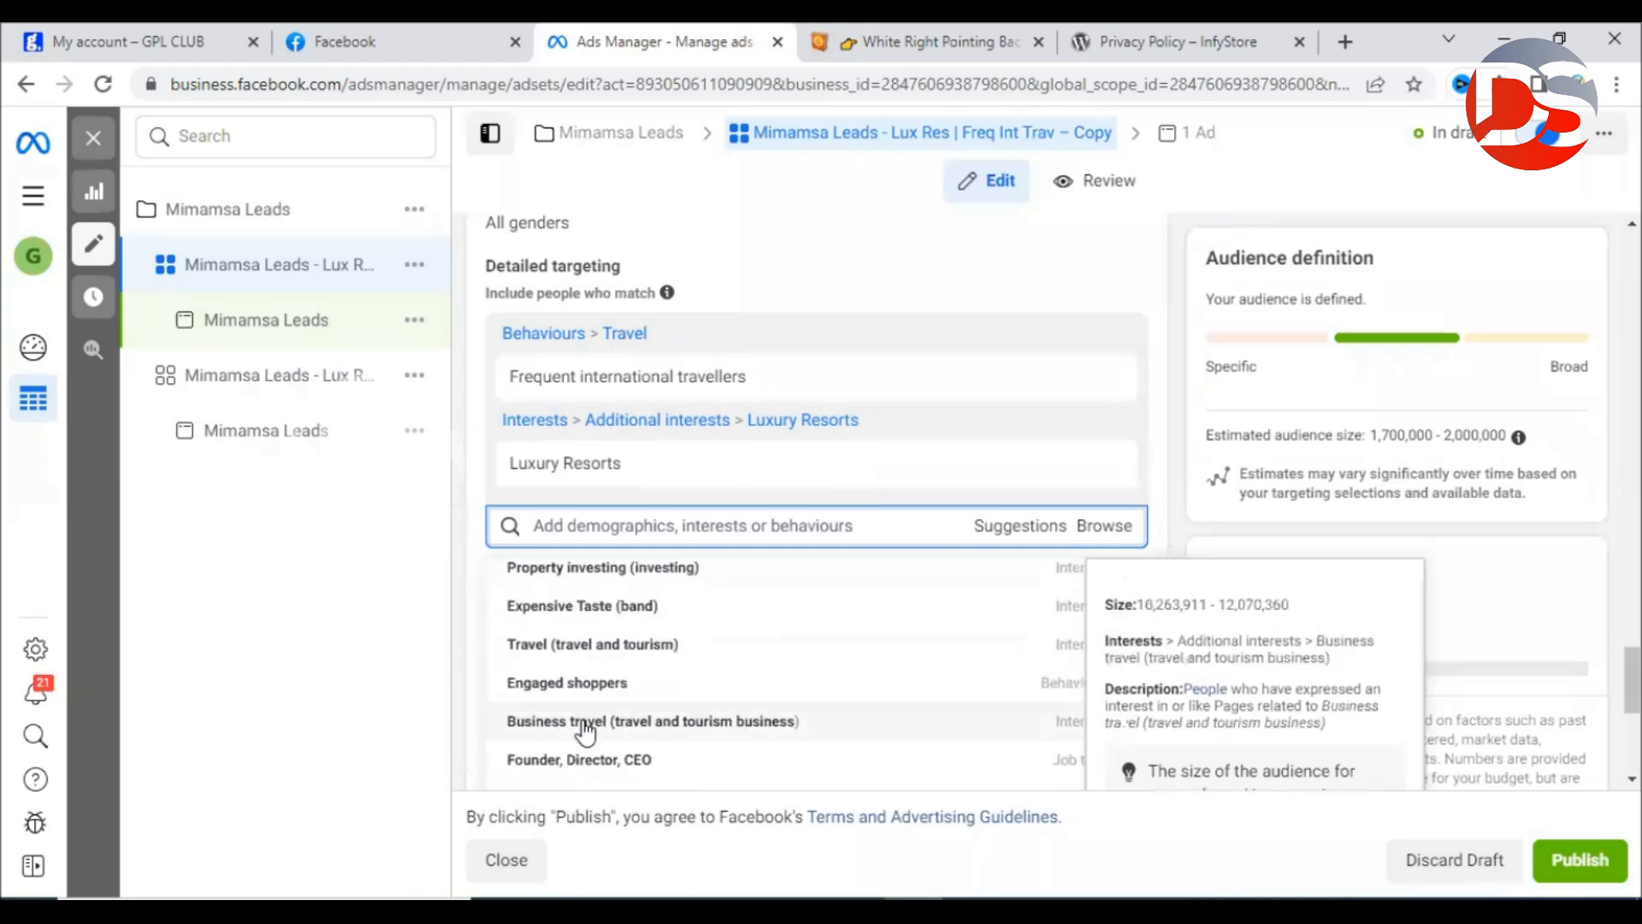
pyautogui.scroll(4, 585, 733)
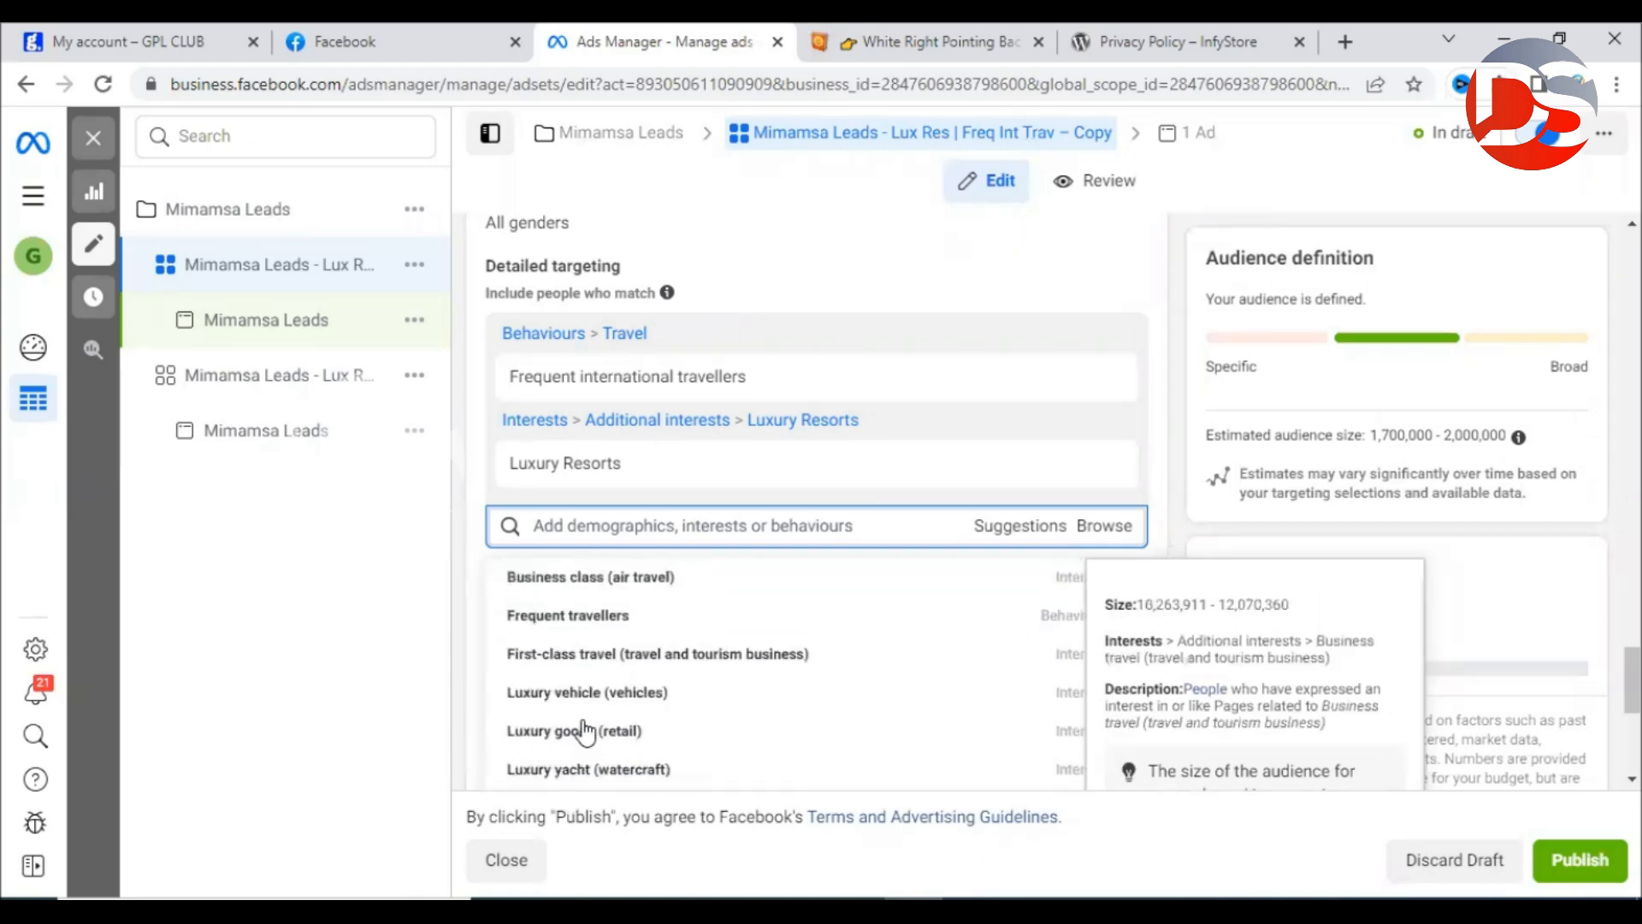
pyautogui.scroll(-3, 648, 659)
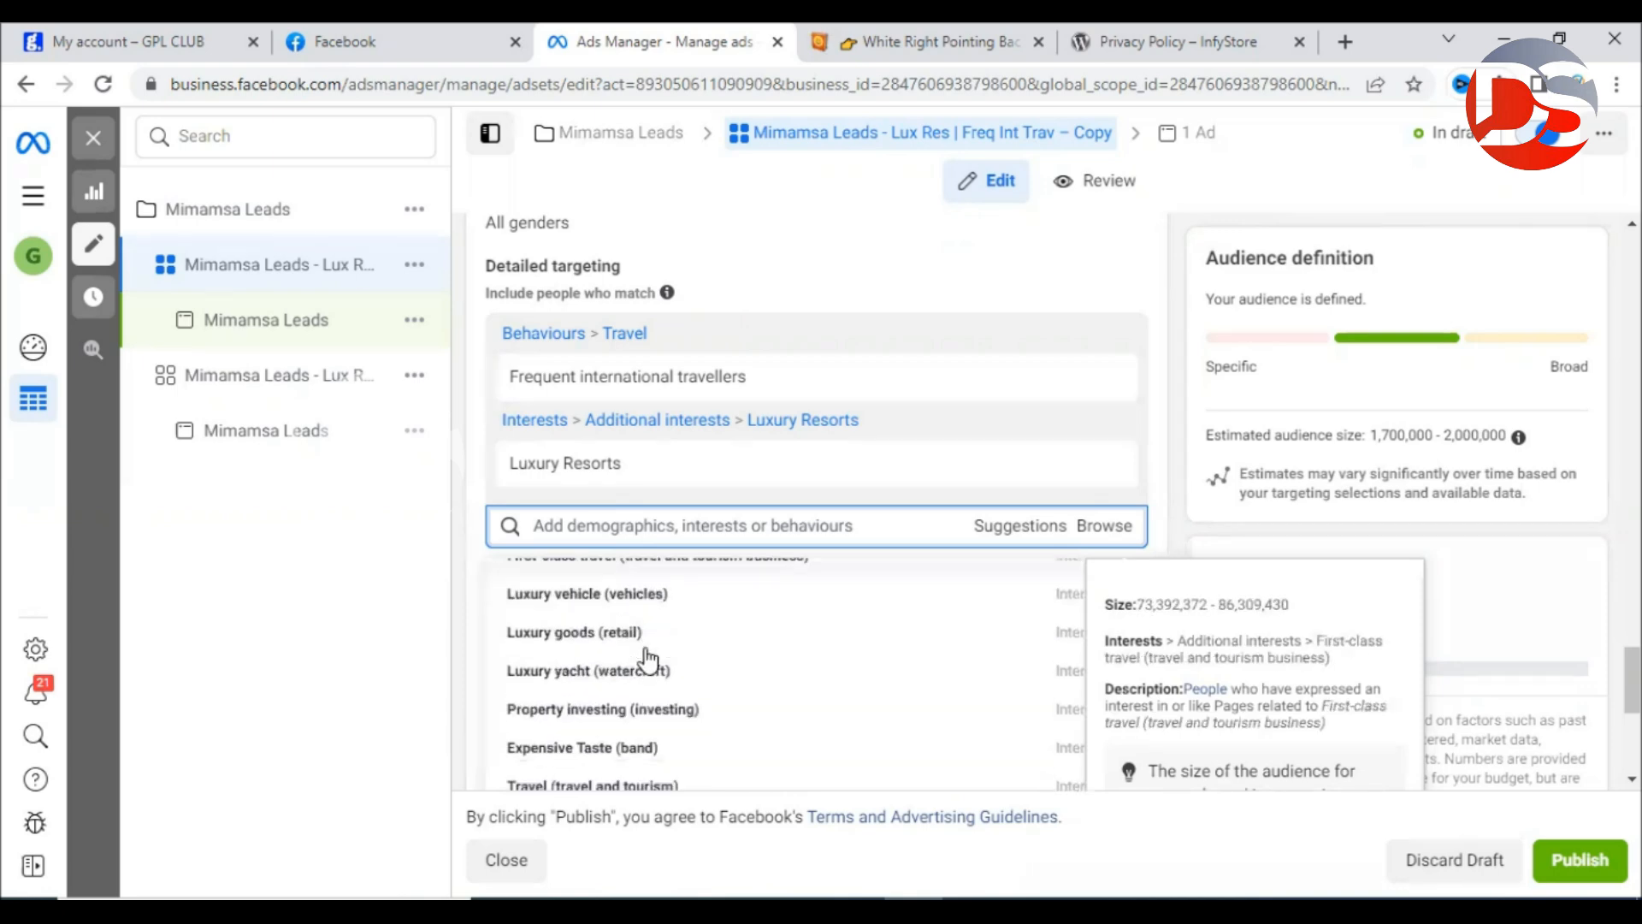
pyautogui.scroll(-3, 647, 660)
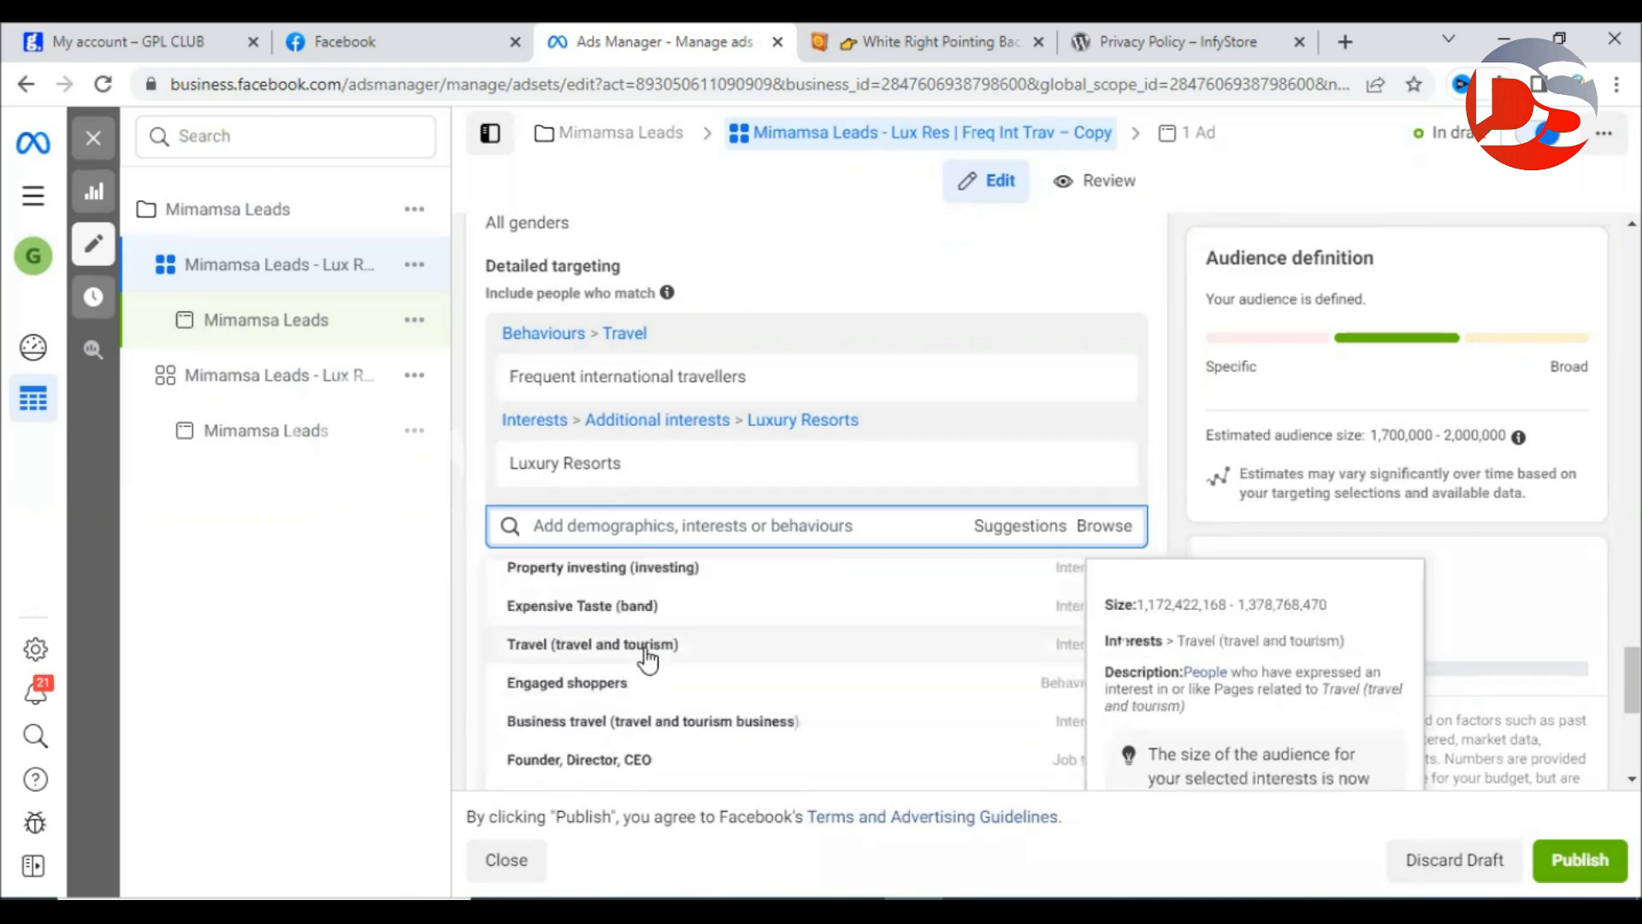
pyautogui.scroll(-6, 648, 659)
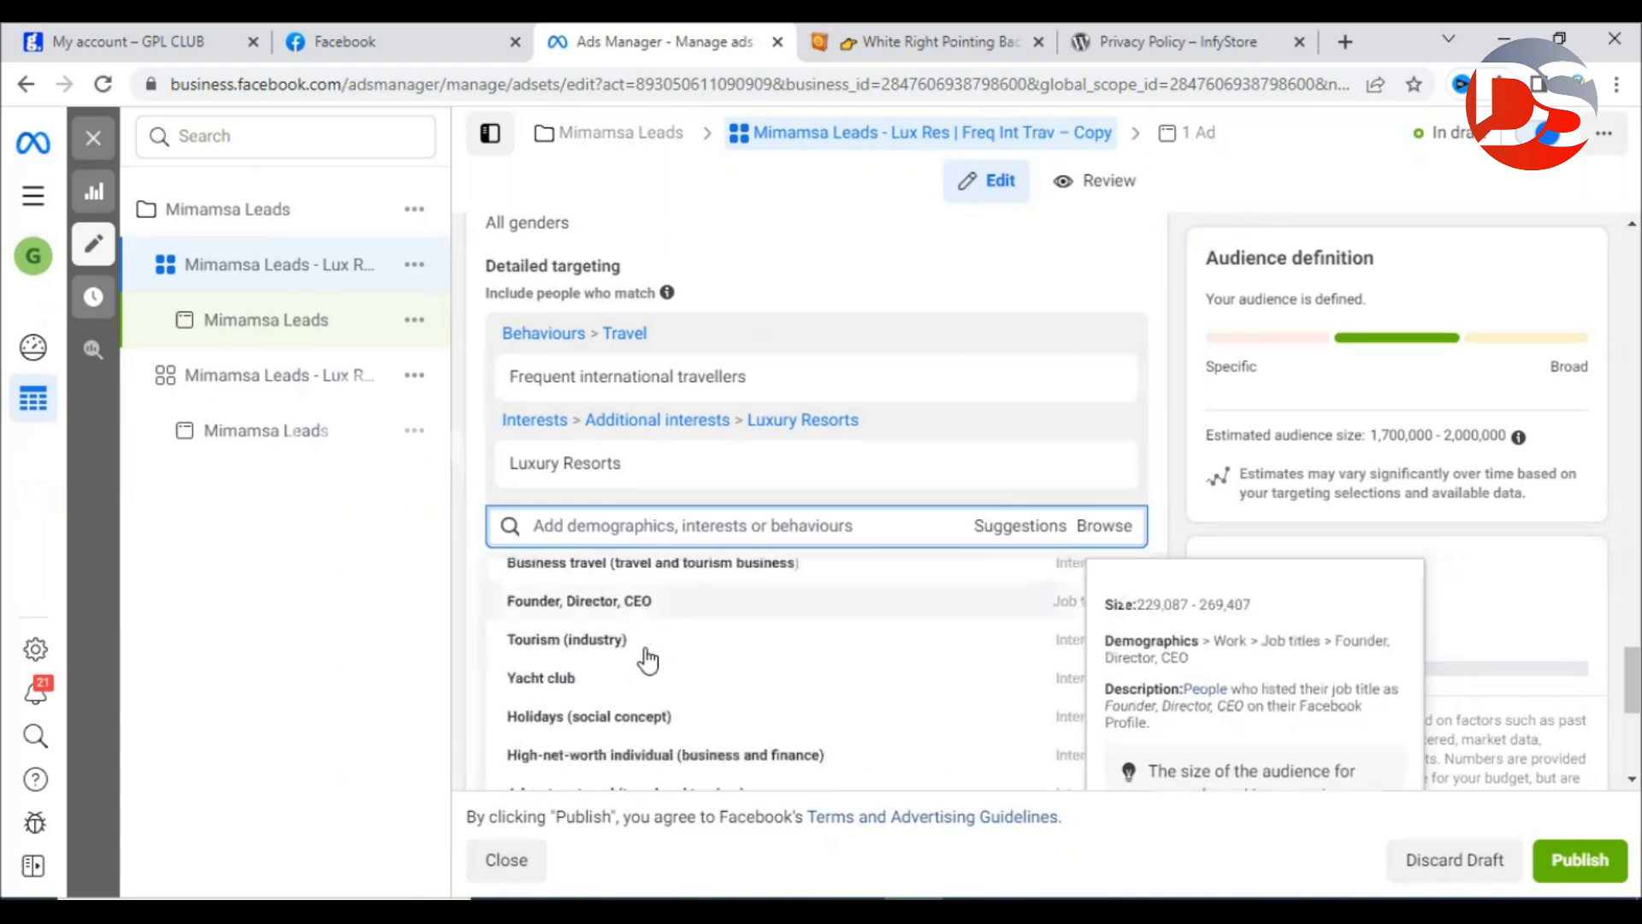
pyautogui.scroll(-8, 610, 642)
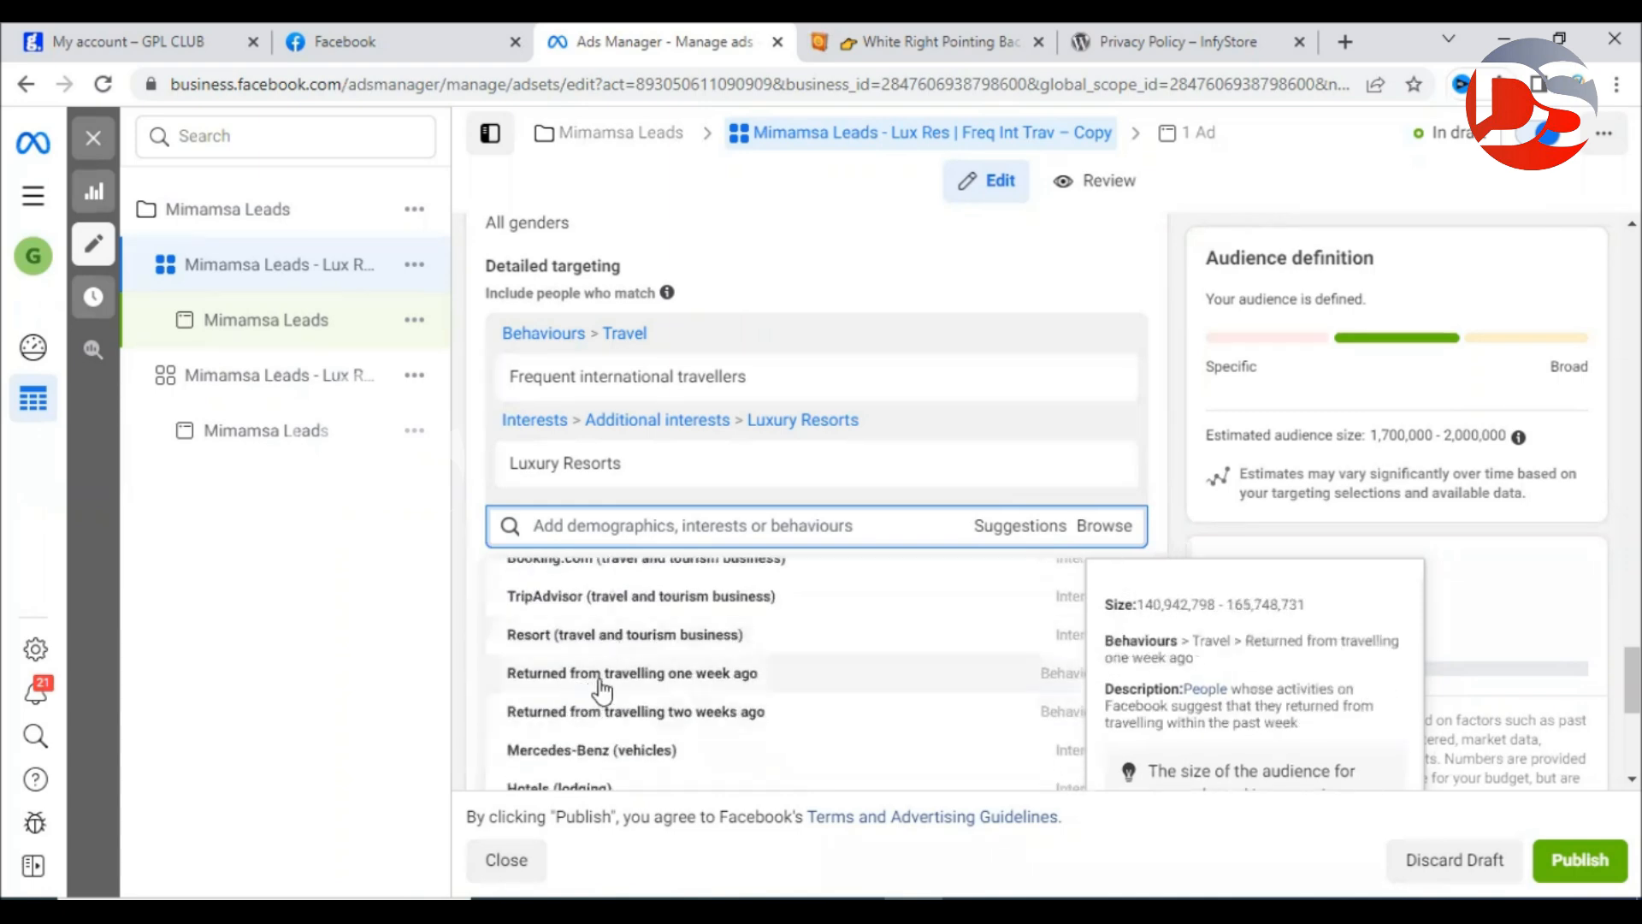
pyautogui.scroll(-2, 602, 691)
pyautogui.scroll(2, 737, 676)
pyautogui.scroll(6, 680, 697)
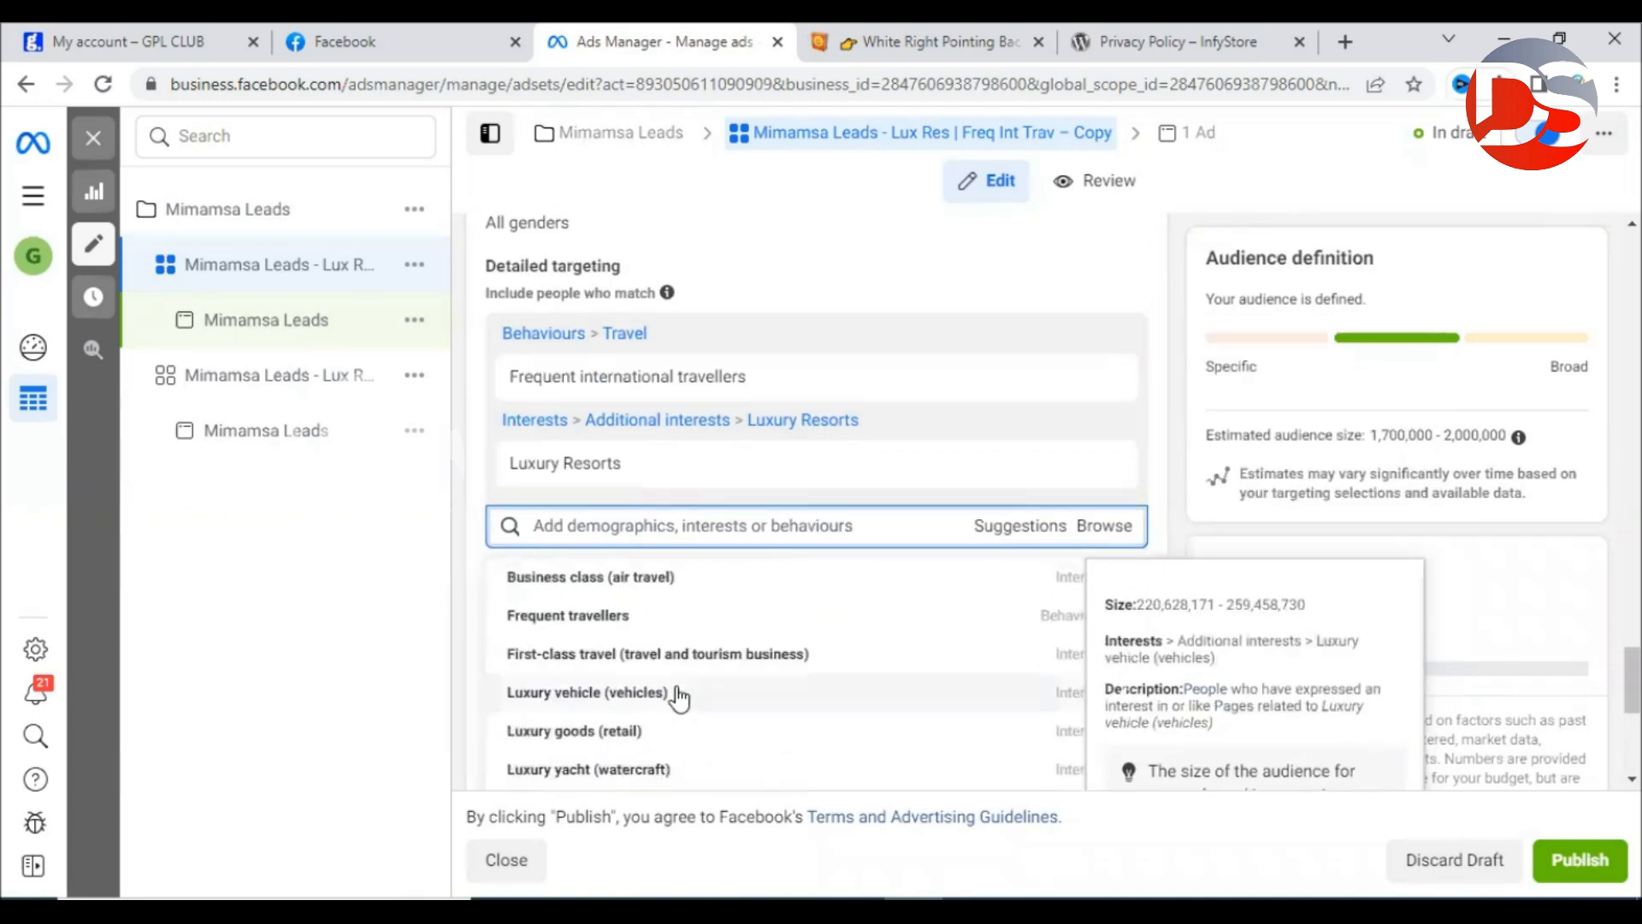
pyautogui.click(592, 522)
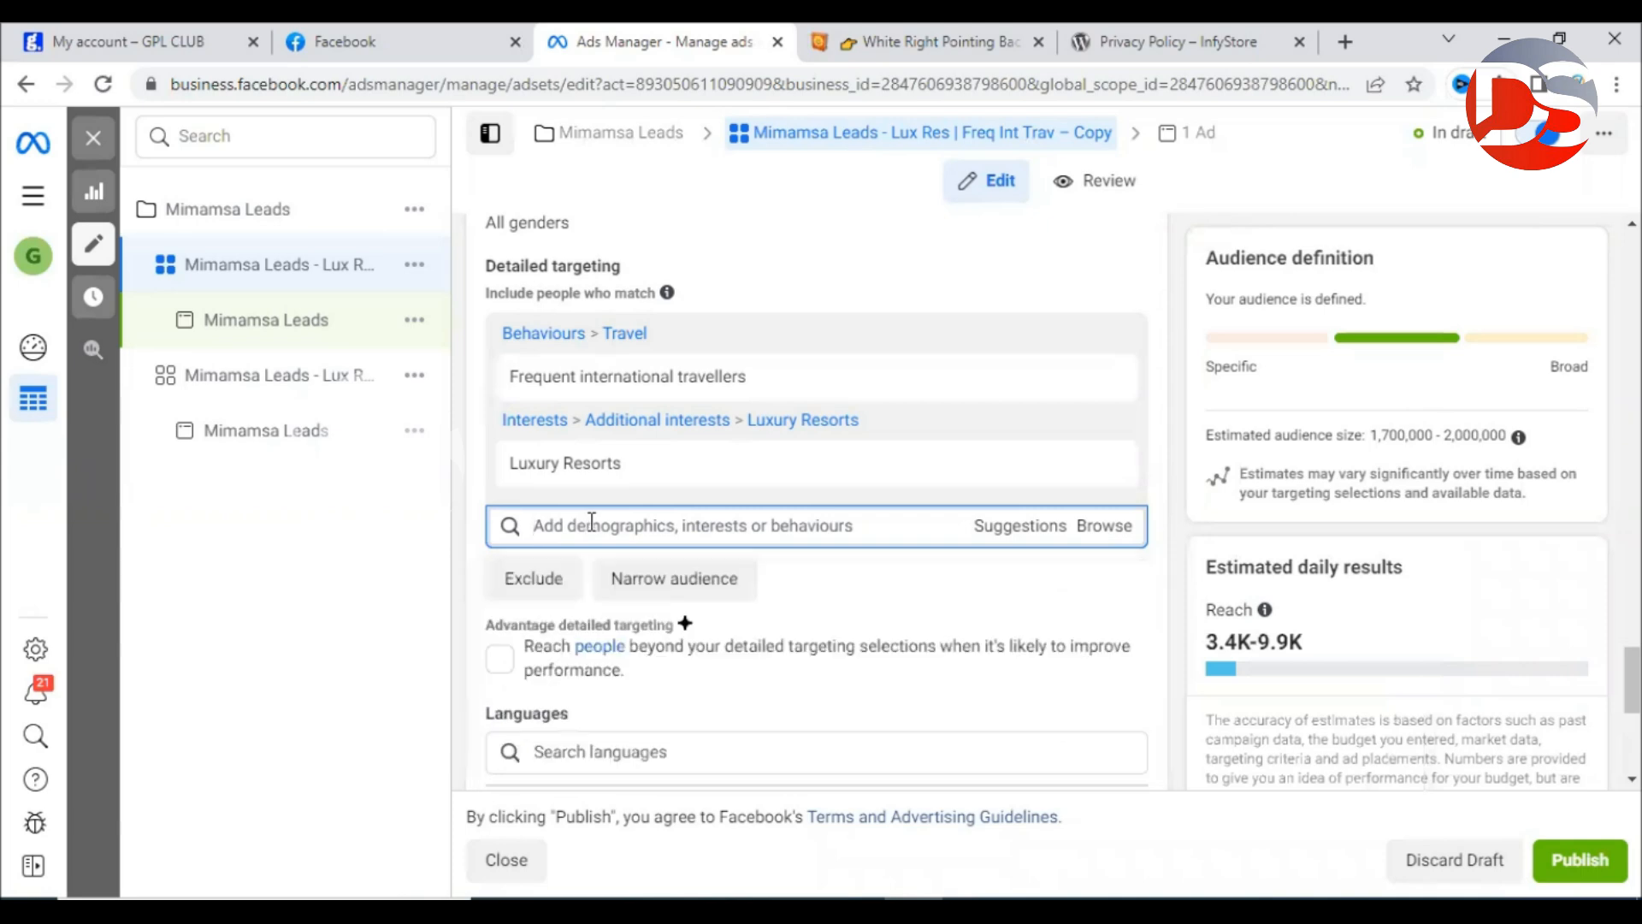
# Search 'RESOrt' in detailed targeting, then dismiss the resort suggestions list.
pyautogui.write('RESO')
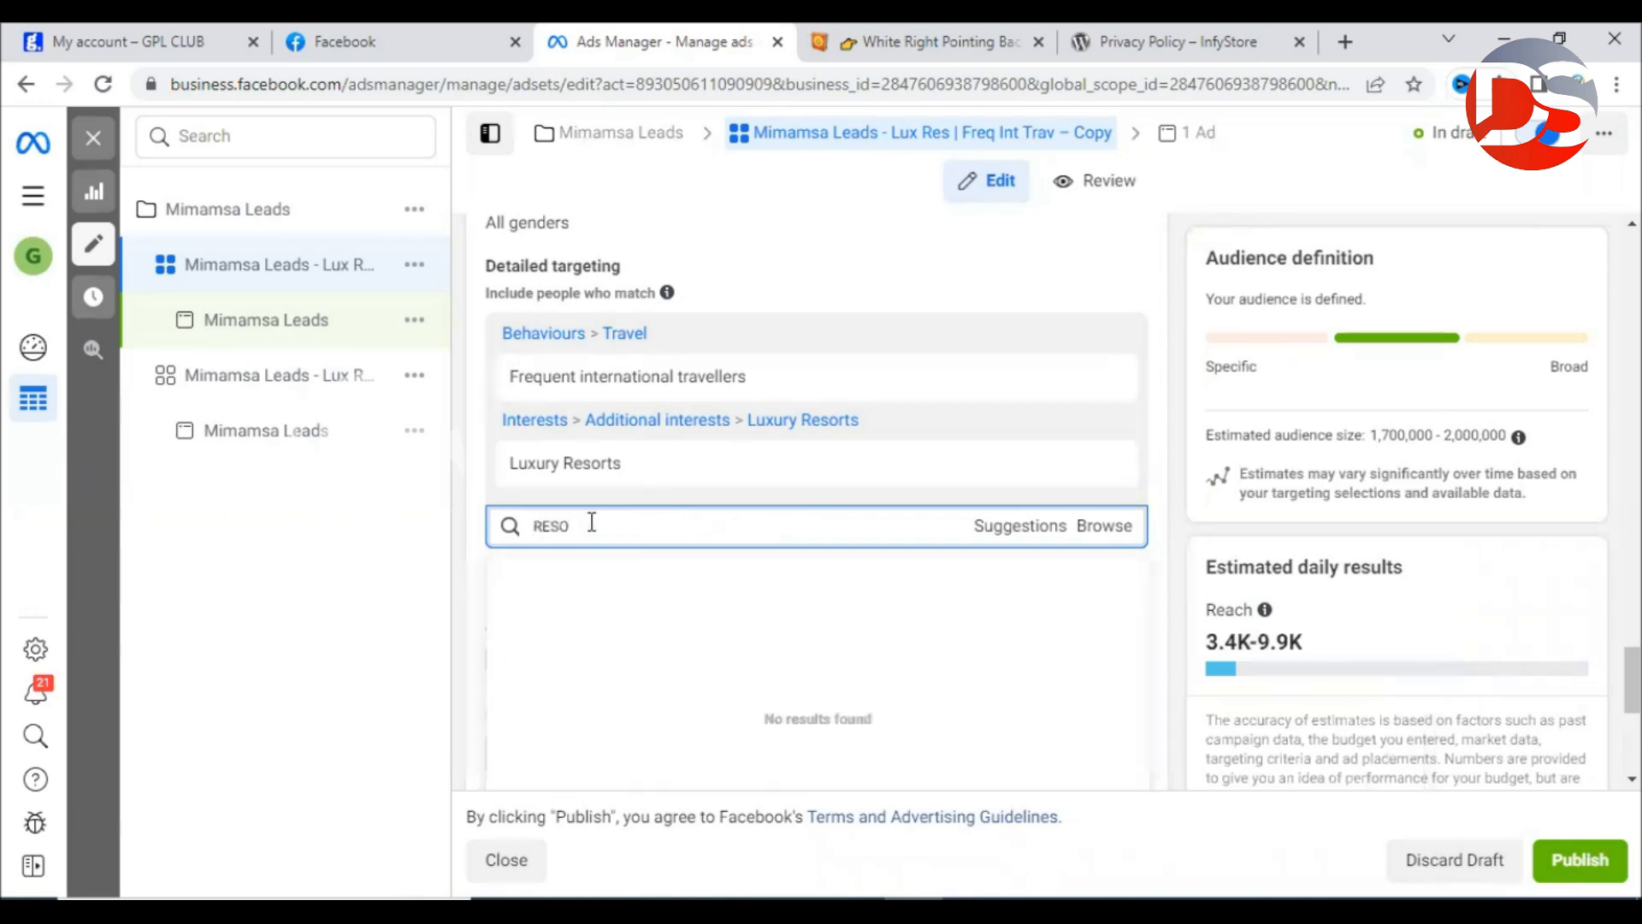
pyautogui.write('rt')
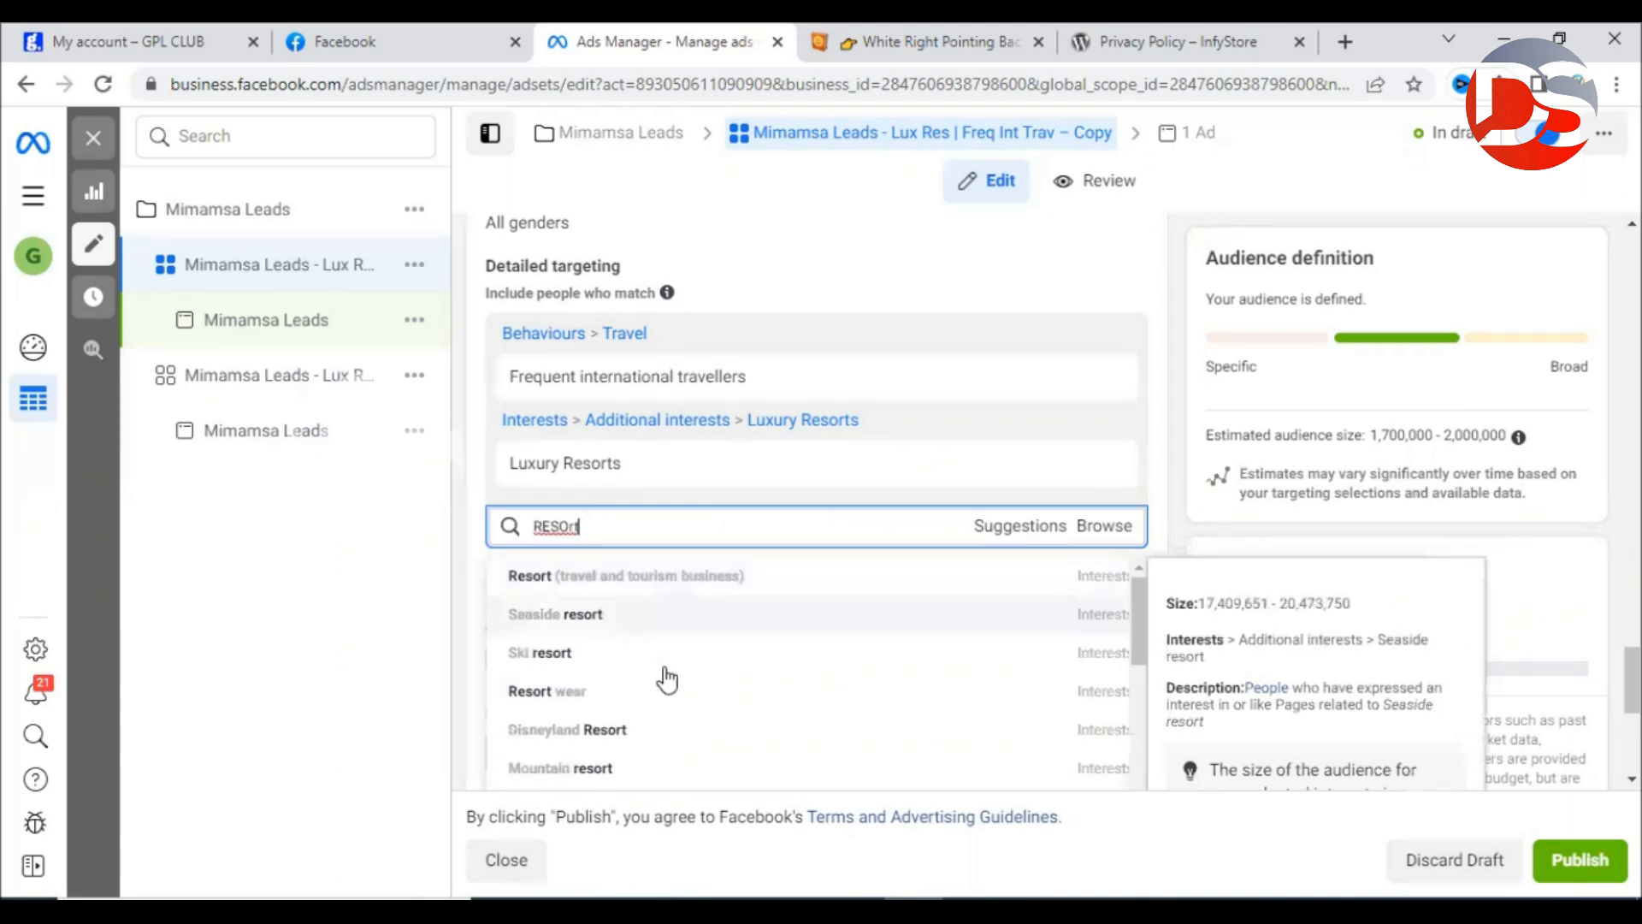
pyautogui.scroll(-3, 753, 684)
pyautogui.scroll(-1, 753, 689)
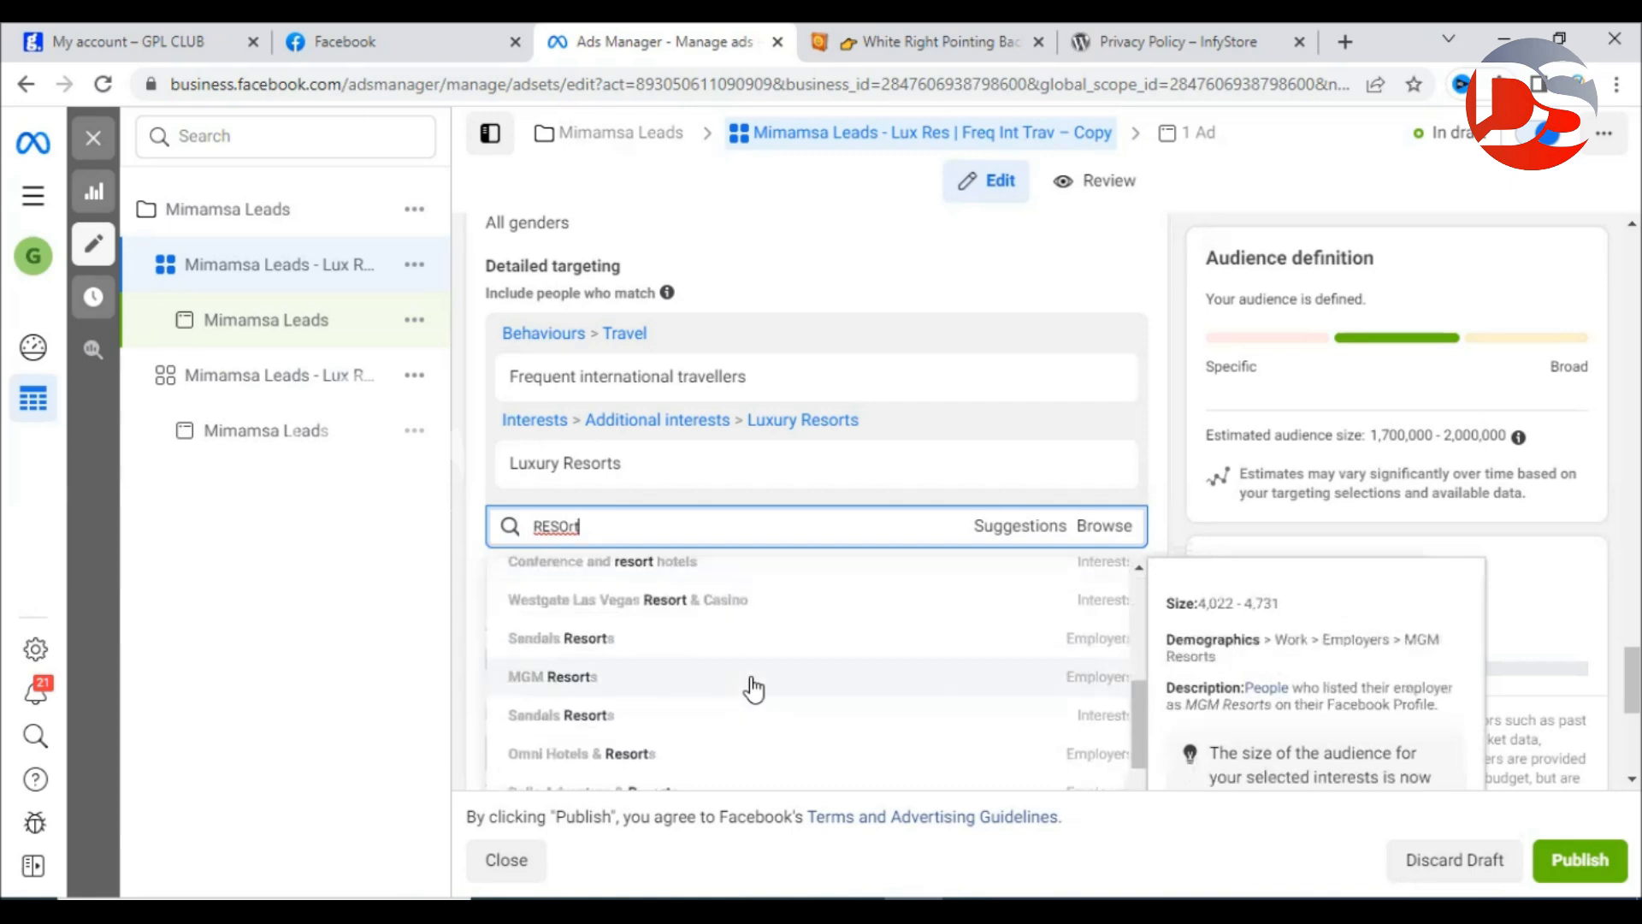
pyautogui.scroll(-3, 753, 688)
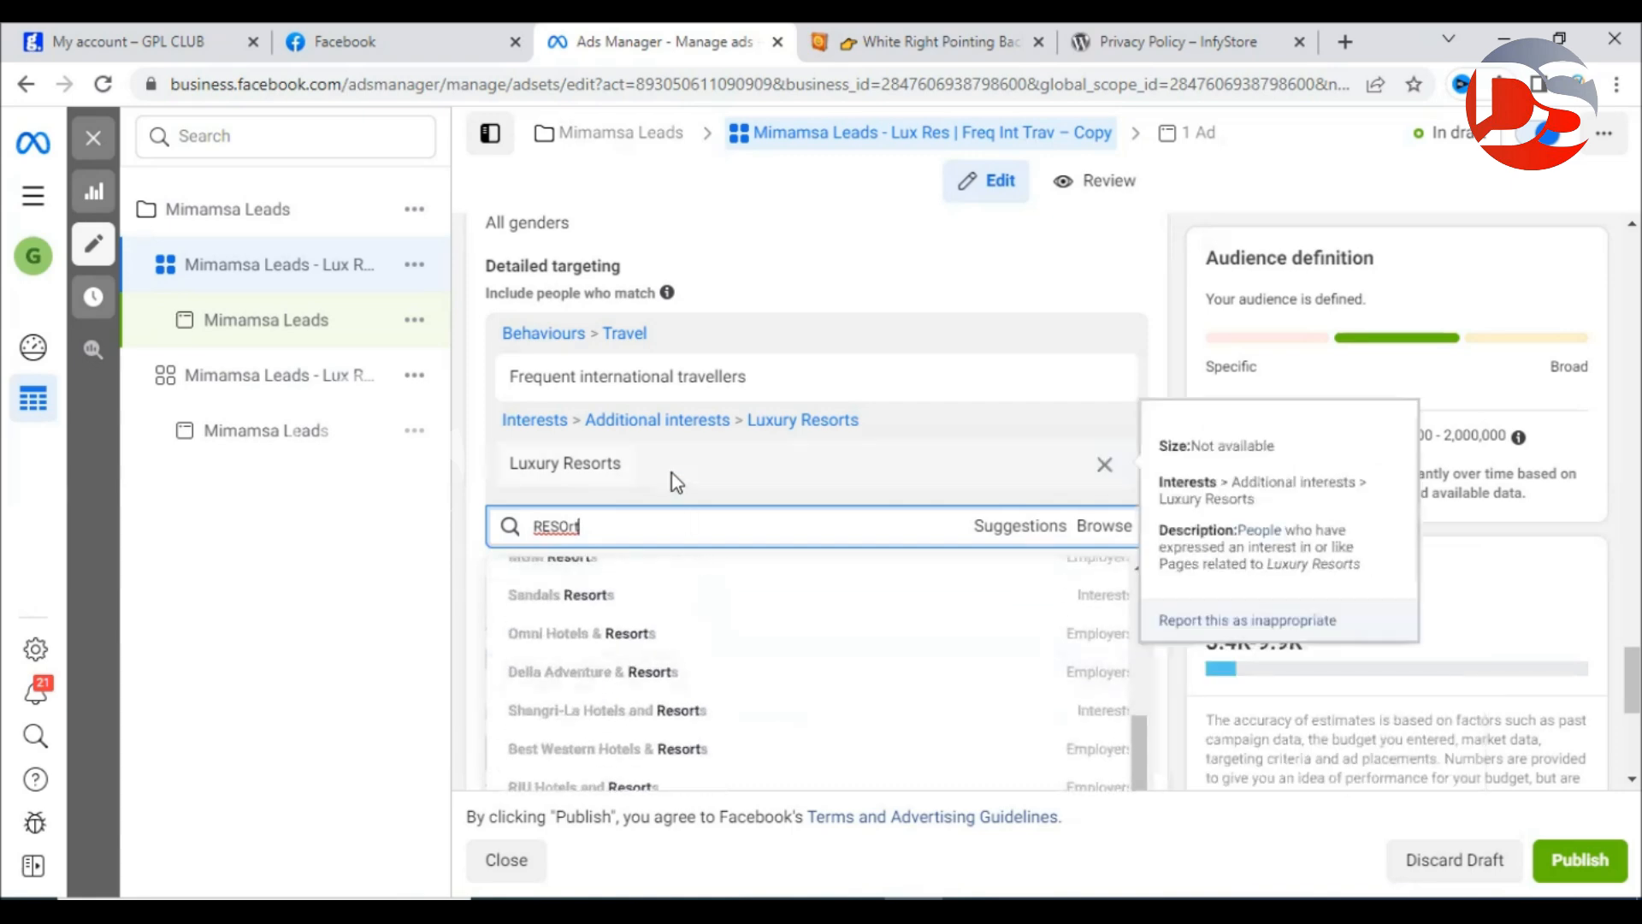
pyautogui.moveTo(684, 382)
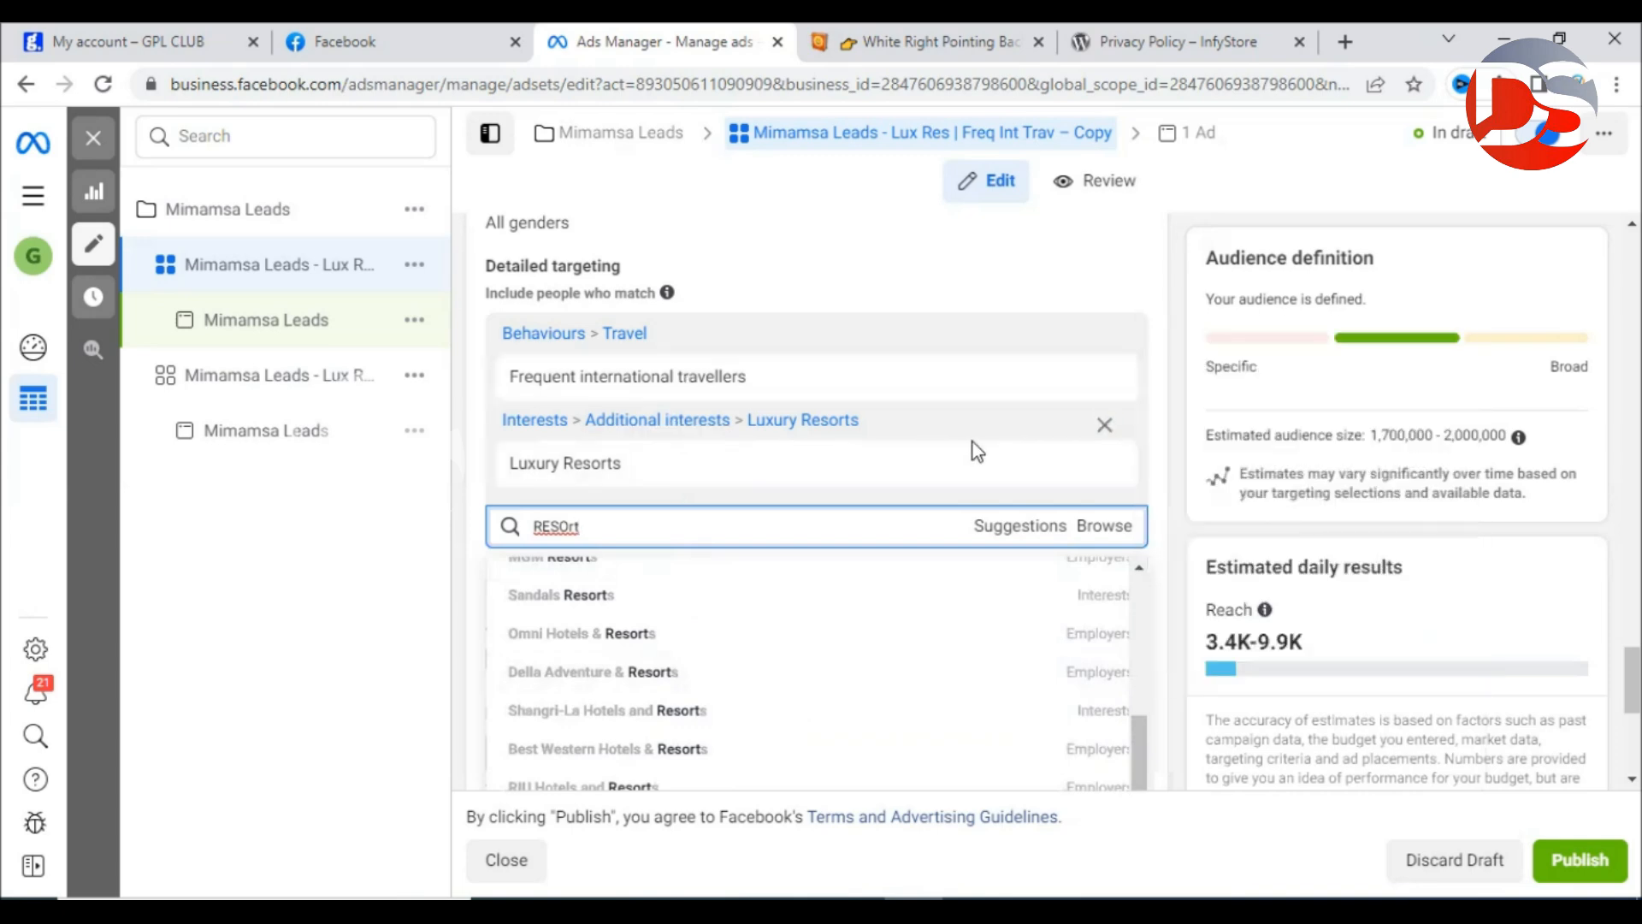
pyautogui.scroll(2, 1012, 604)
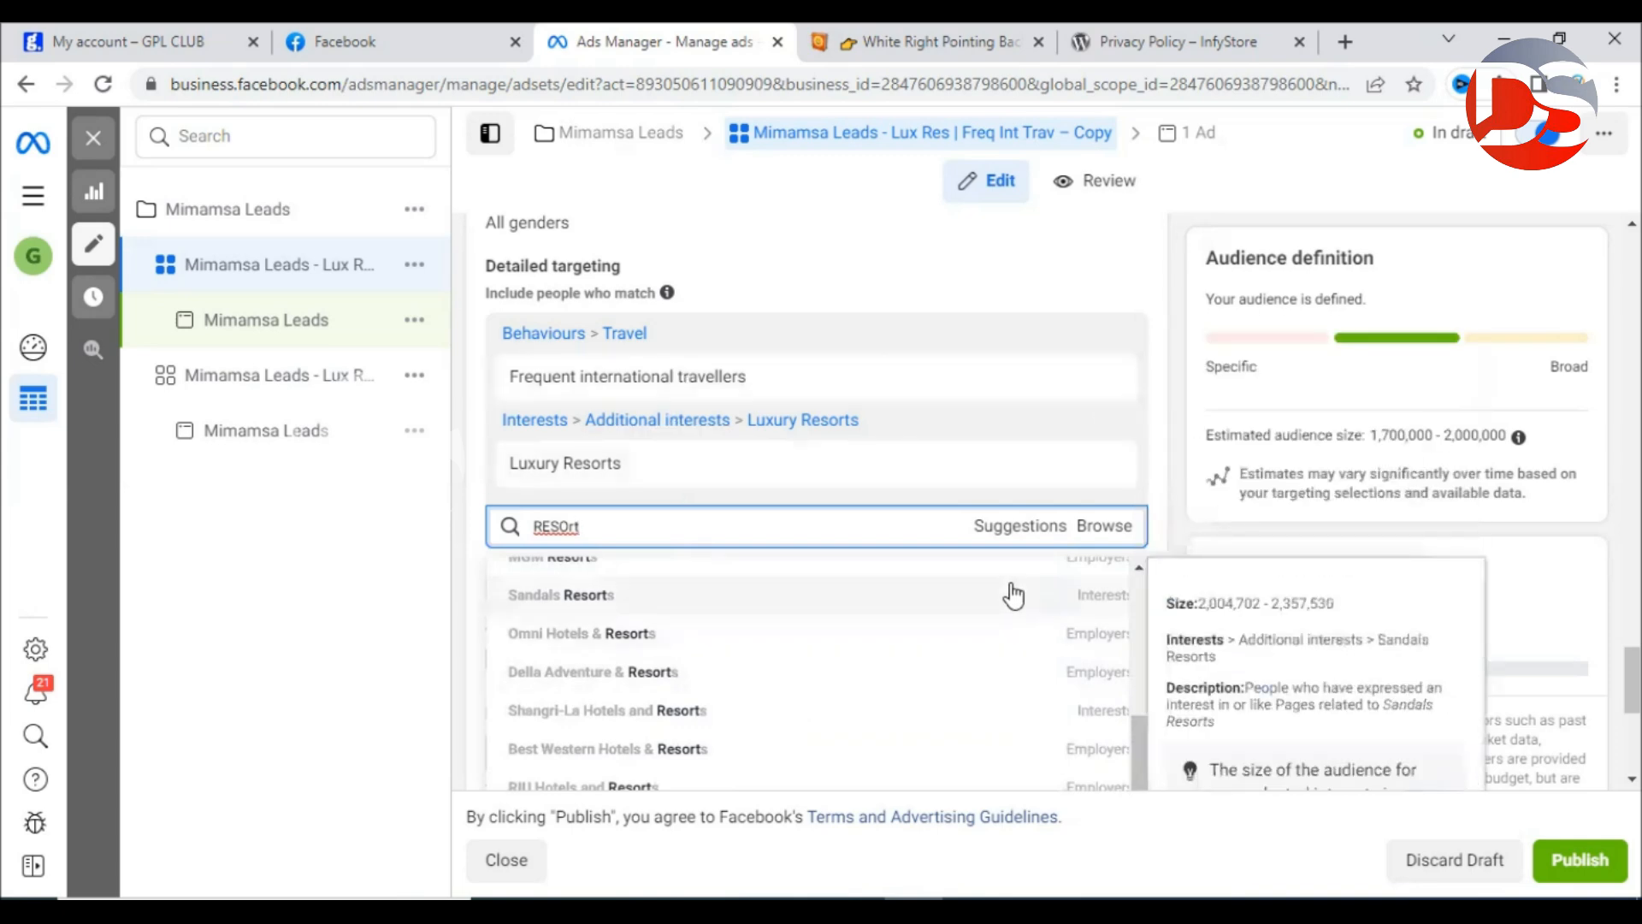
pyautogui.click(1165, 479)
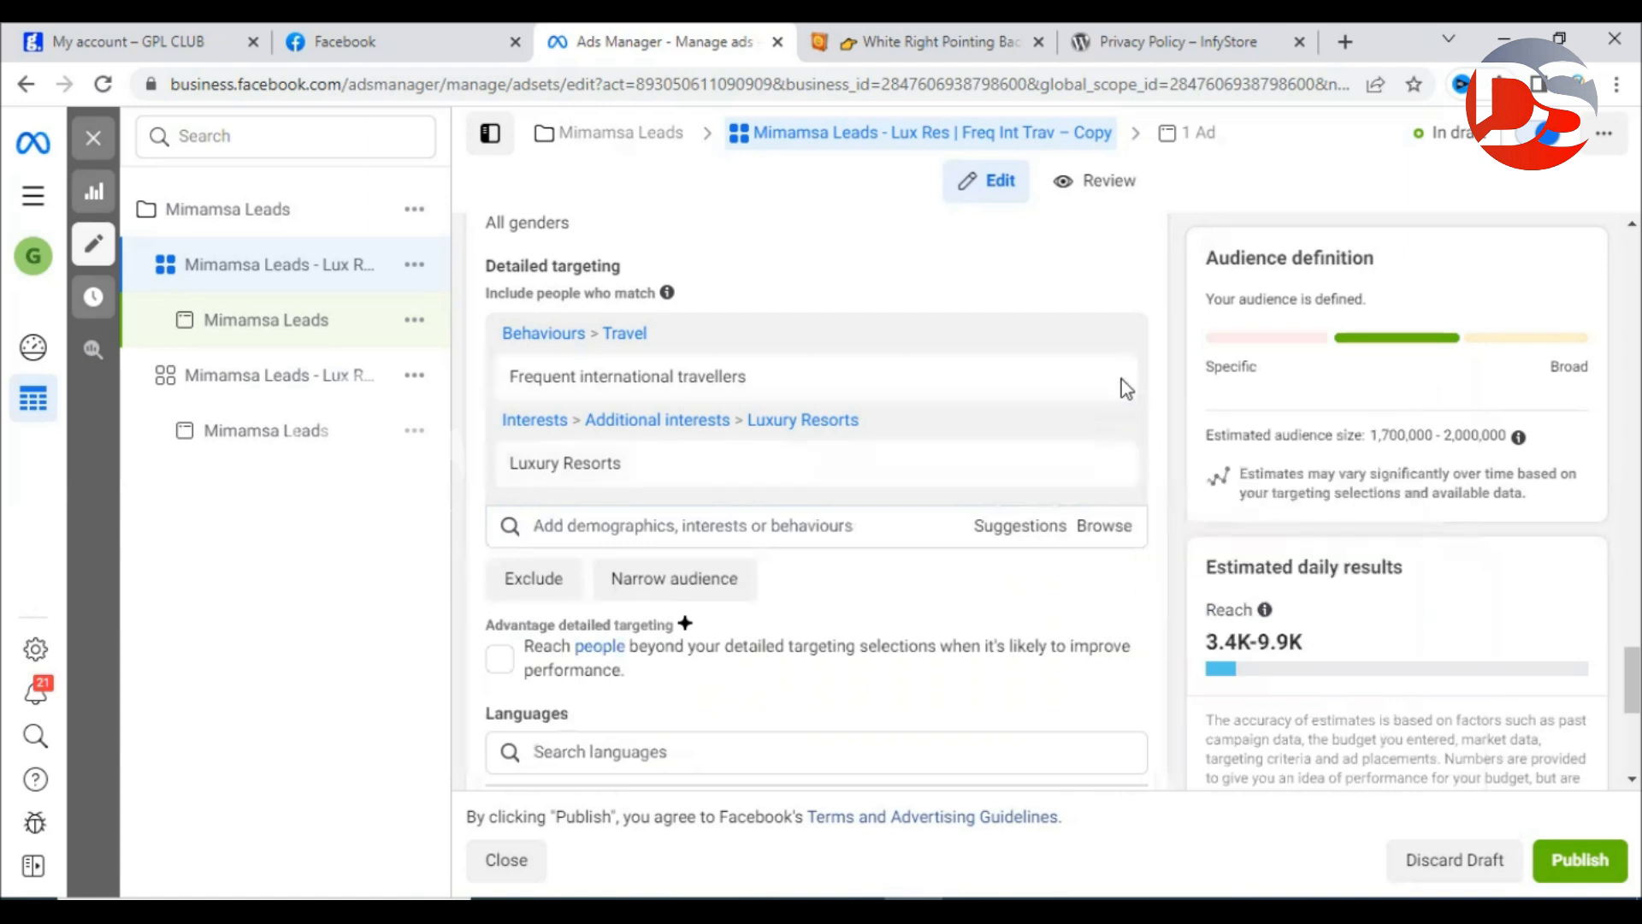
# Remove Luxury Resorts, leaving Frequent international travellers as the only included interest.
pyautogui.moveTo(1107, 377)
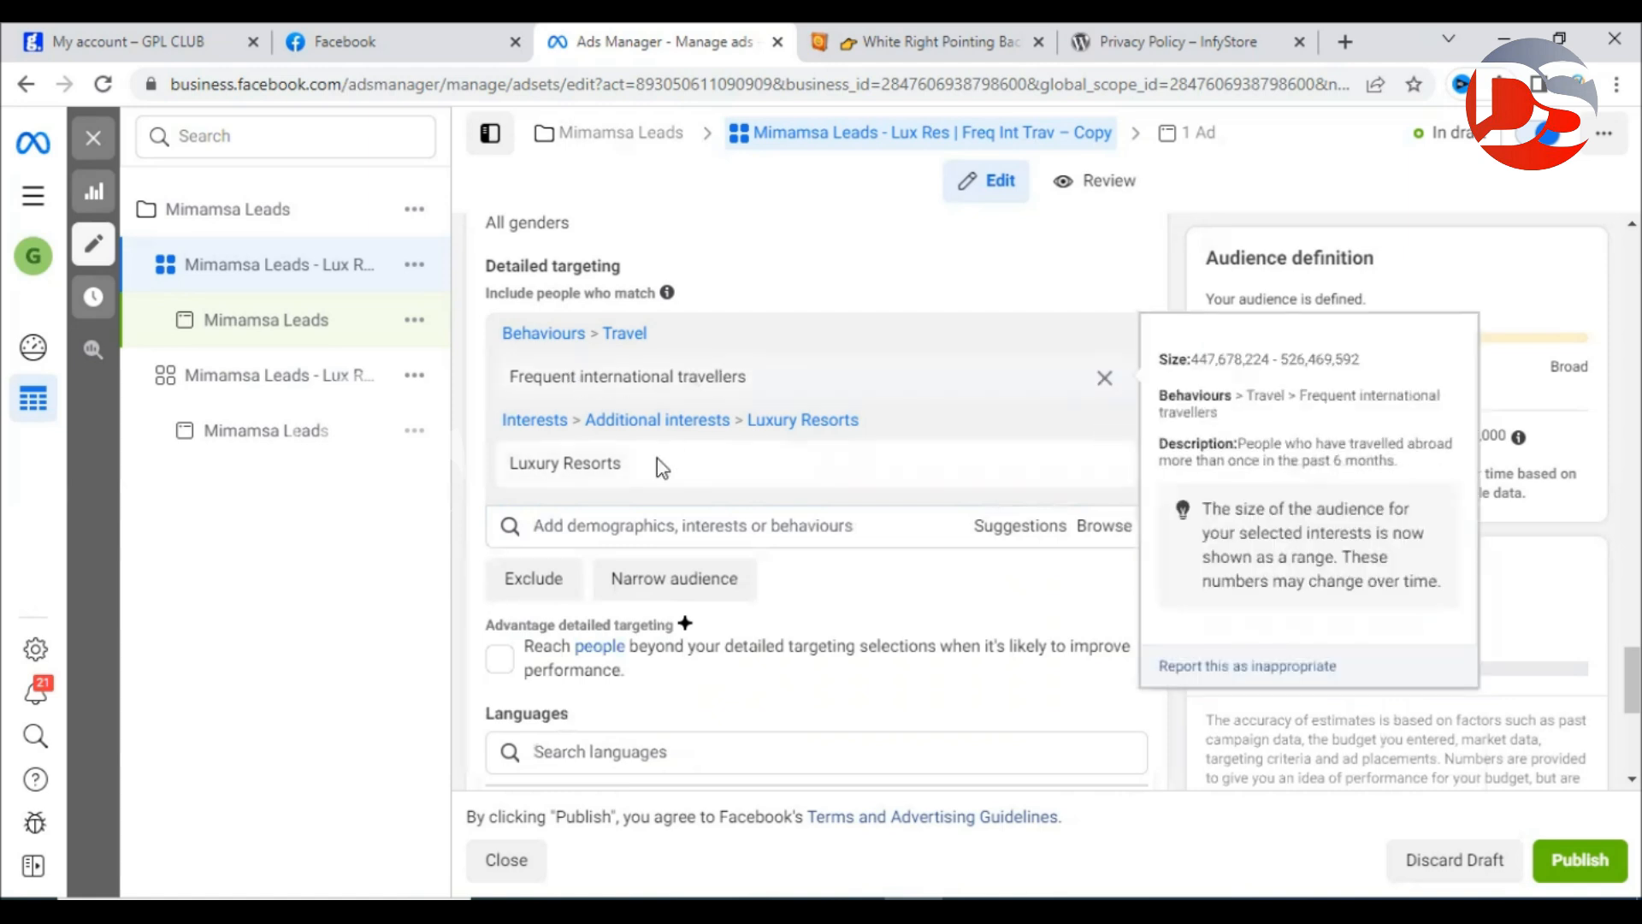
pyautogui.moveTo(650, 482)
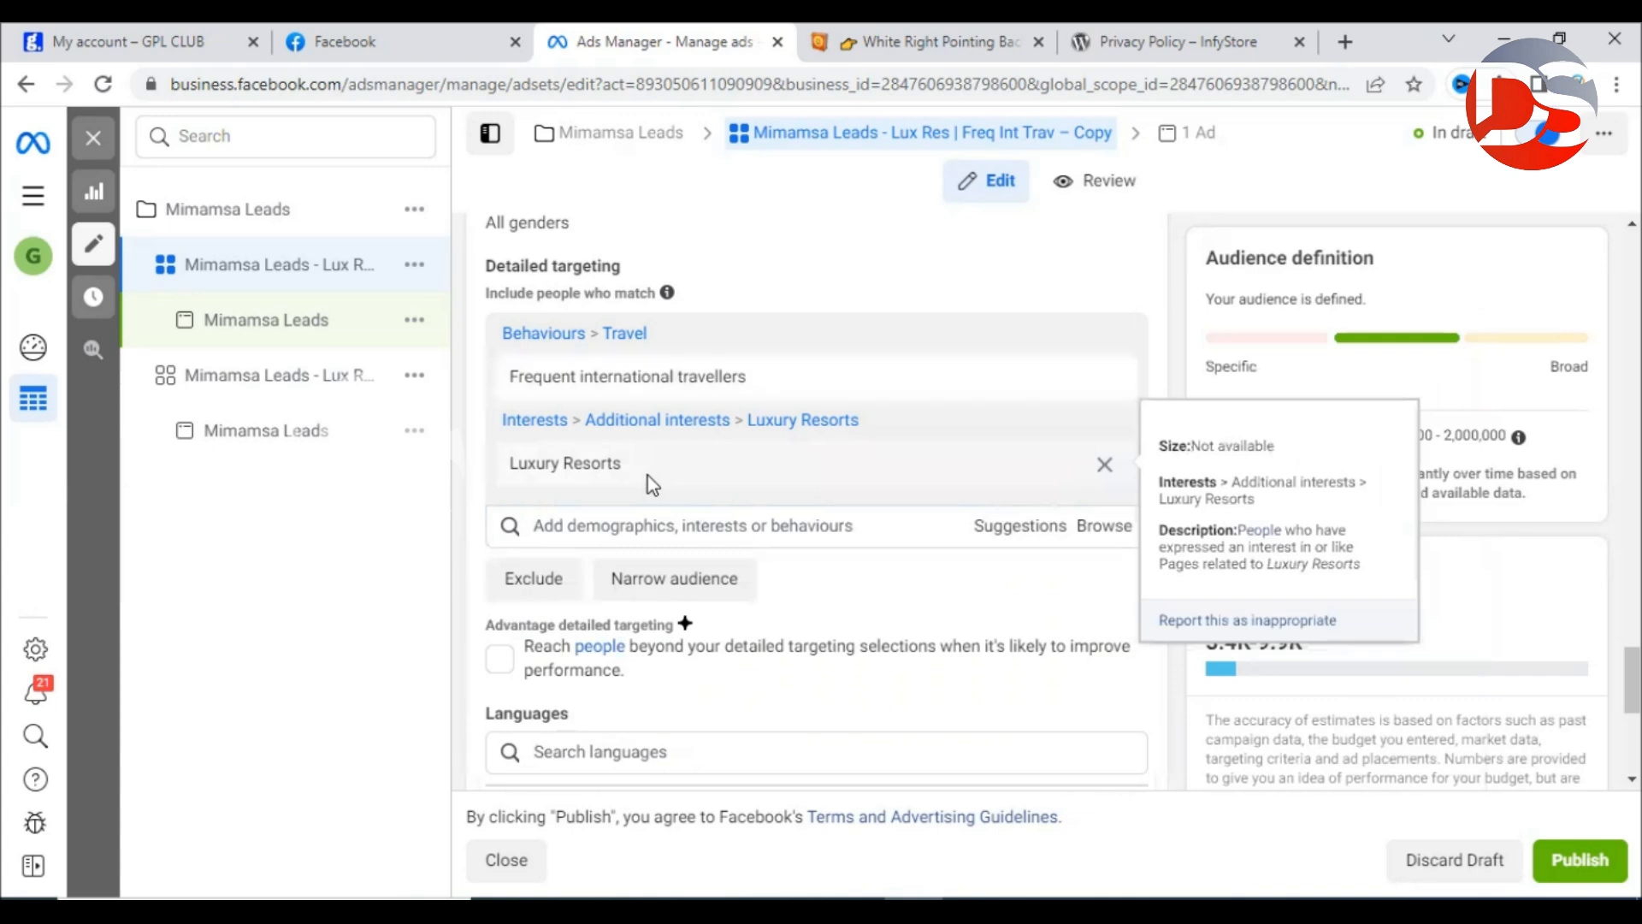
pyautogui.moveTo(540, 380)
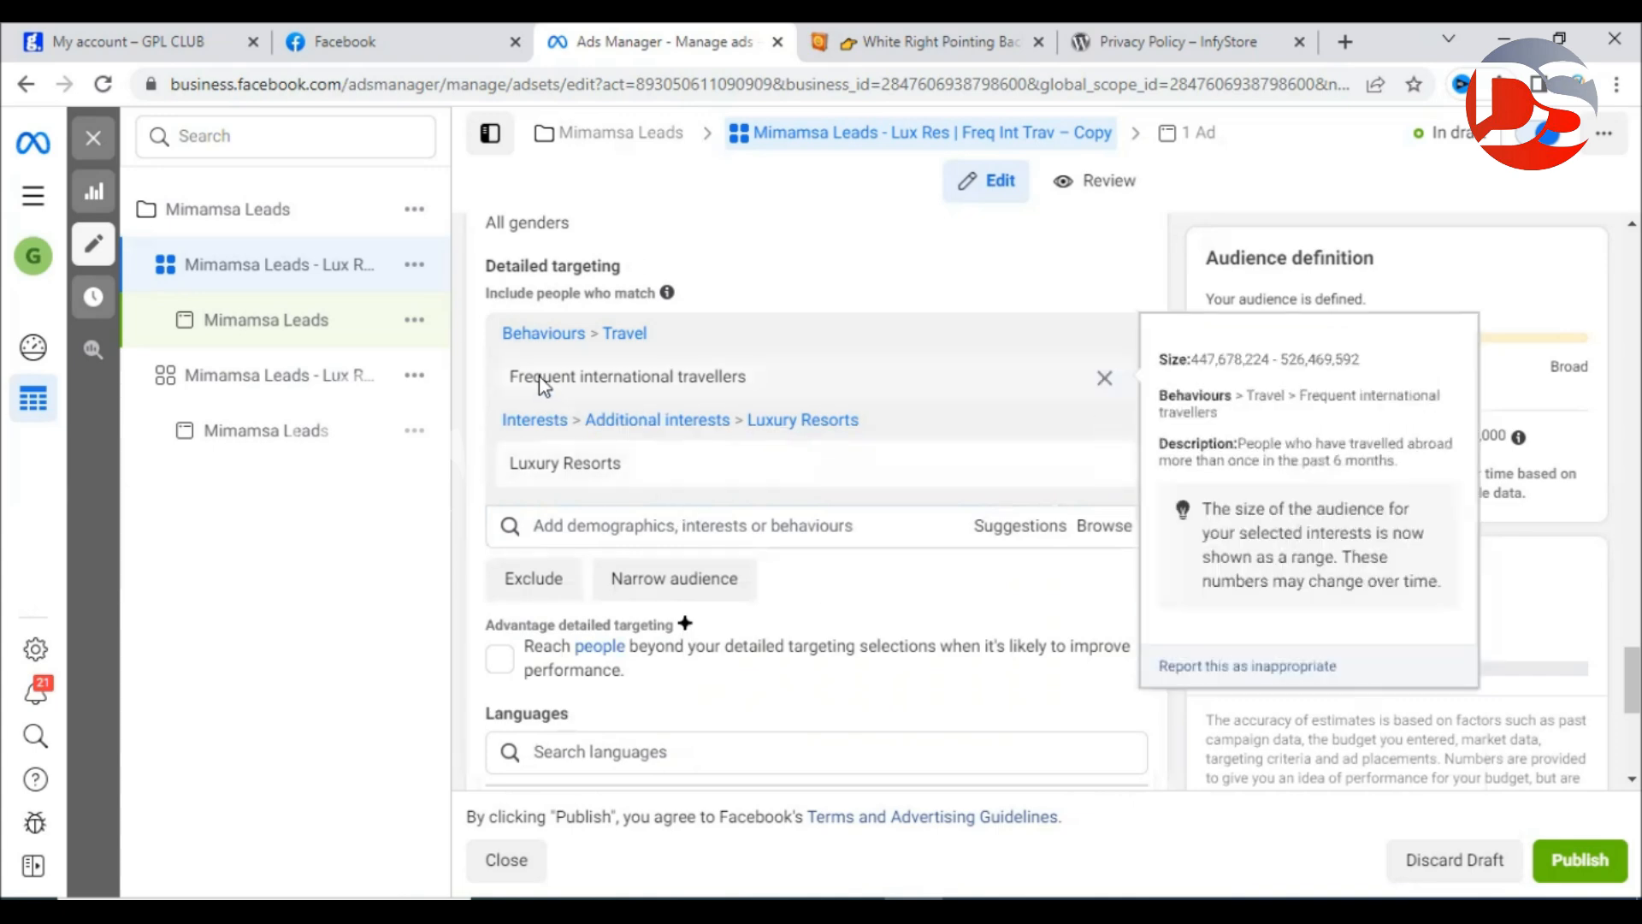
pyautogui.moveTo(507, 378); pyautogui.dragTo(785, 383)
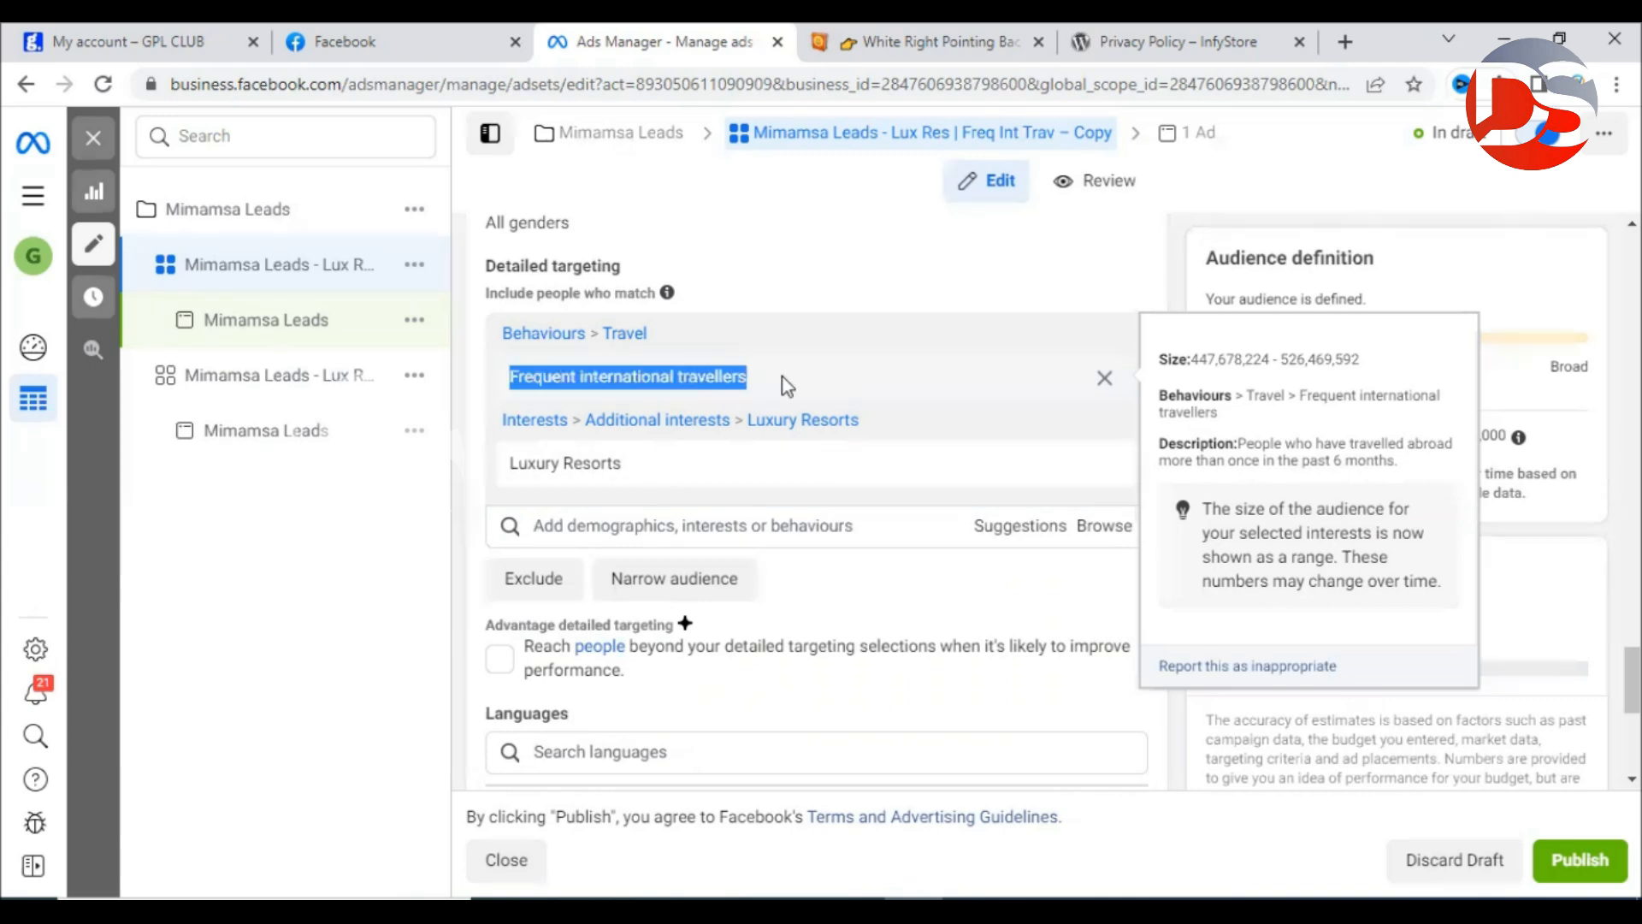
pyautogui.click(784, 387)
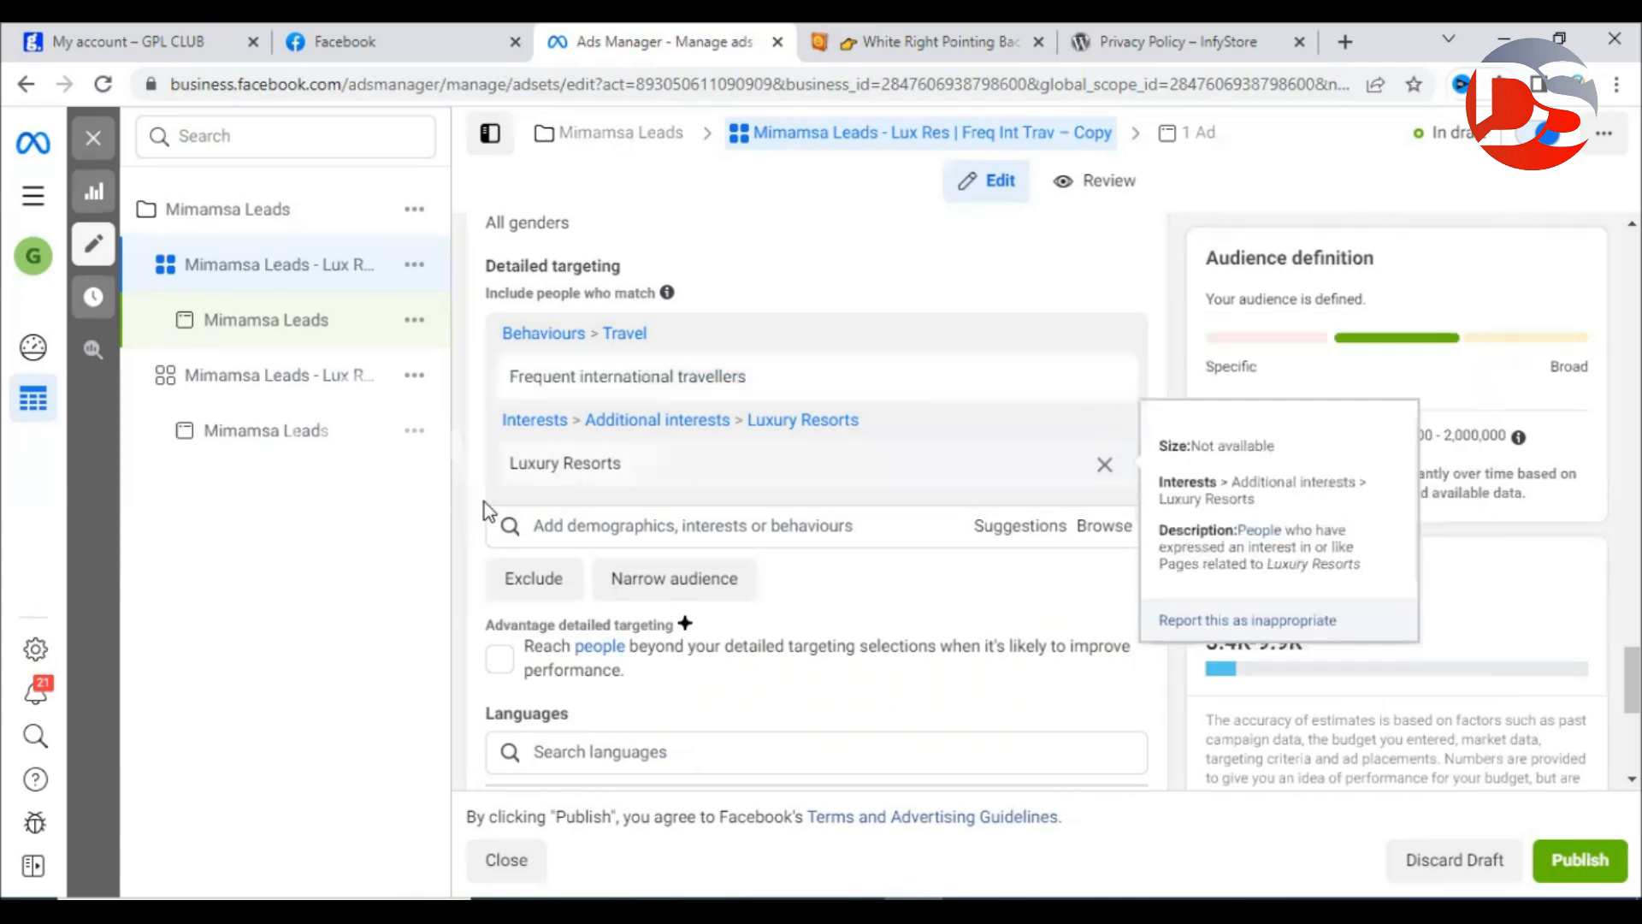
pyautogui.moveTo(507, 468); pyautogui.dragTo(659, 473)
pyautogui.click(663, 475)
pyautogui.click(1103, 426)
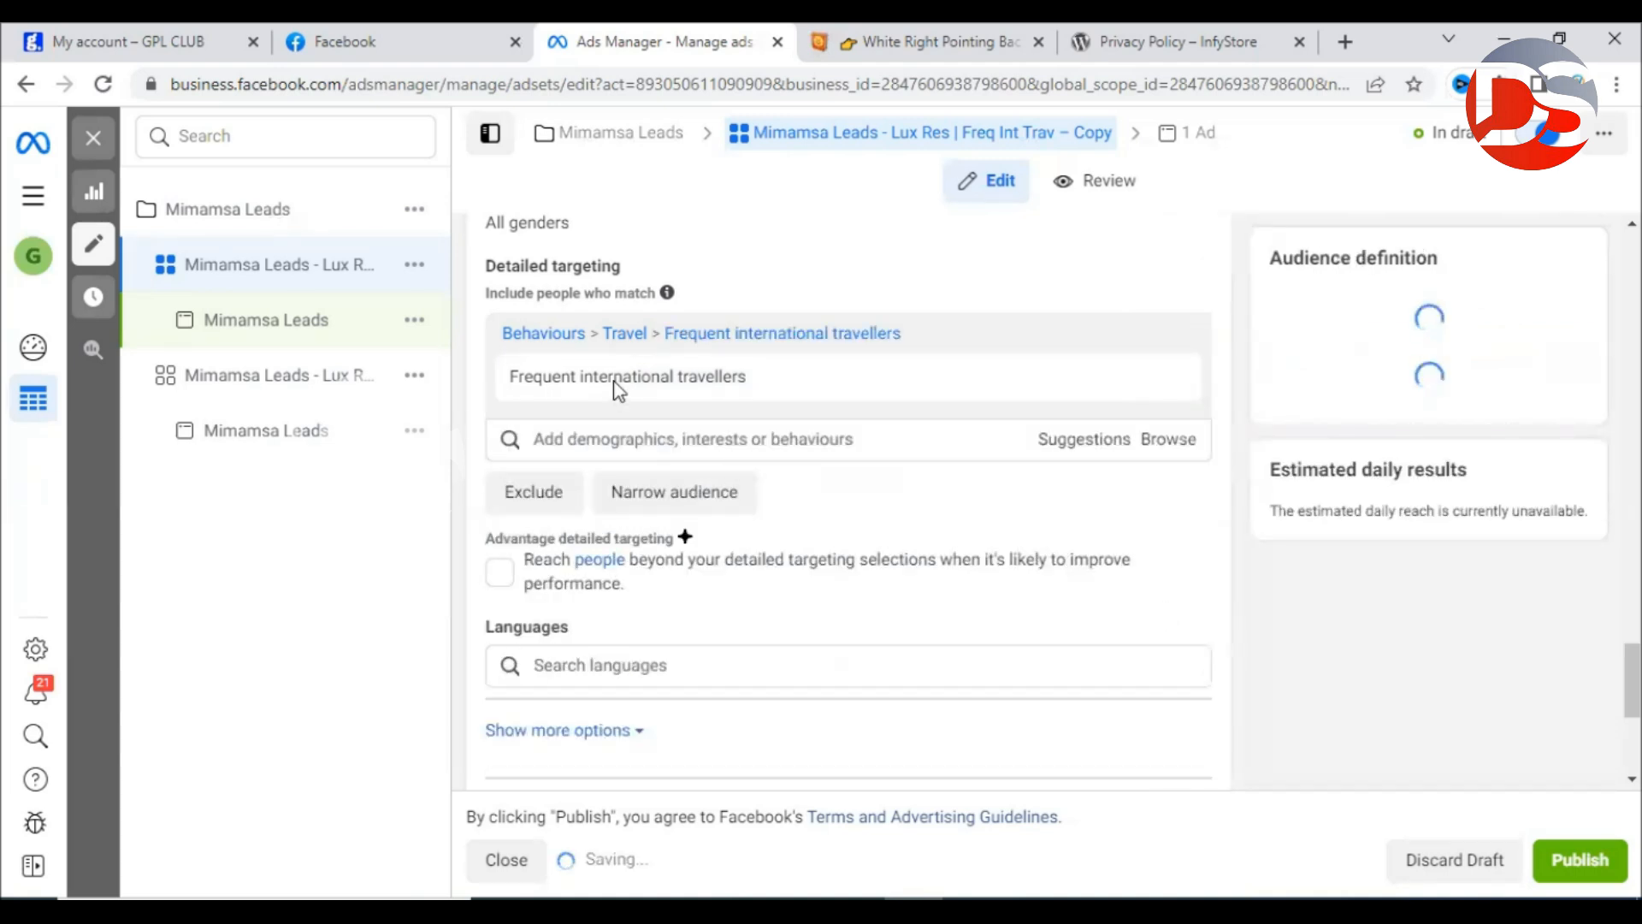
pyautogui.moveTo(613, 382)
pyautogui.moveTo(515, 383); pyautogui.dragTo(757, 377)
pyautogui.click(1168, 496)
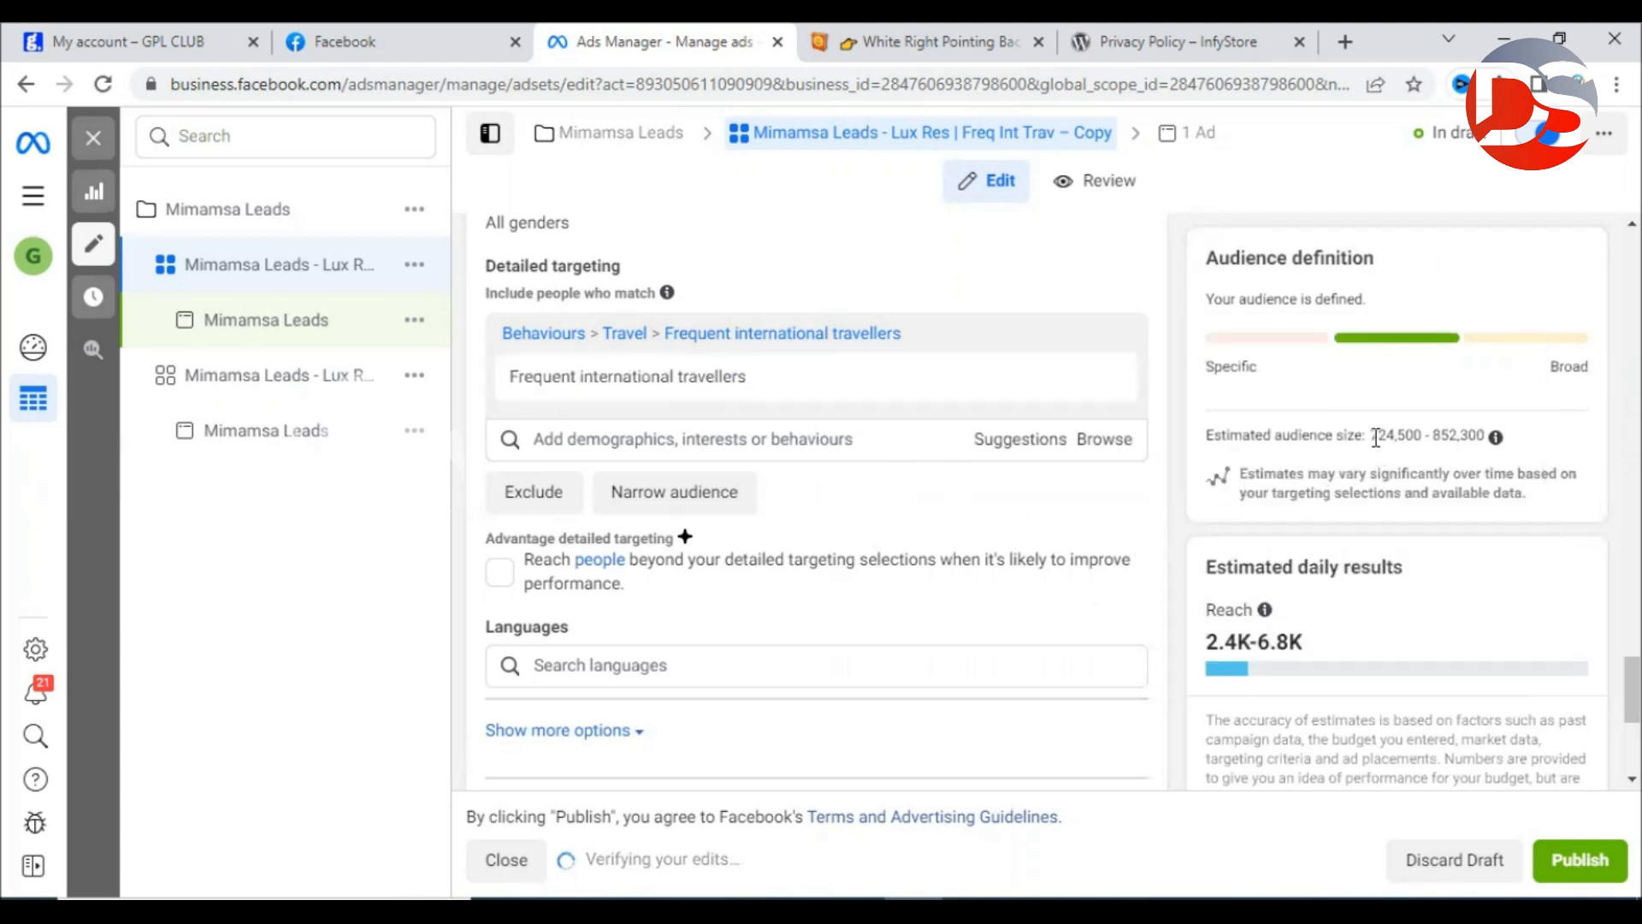
pyautogui.click(674, 493)
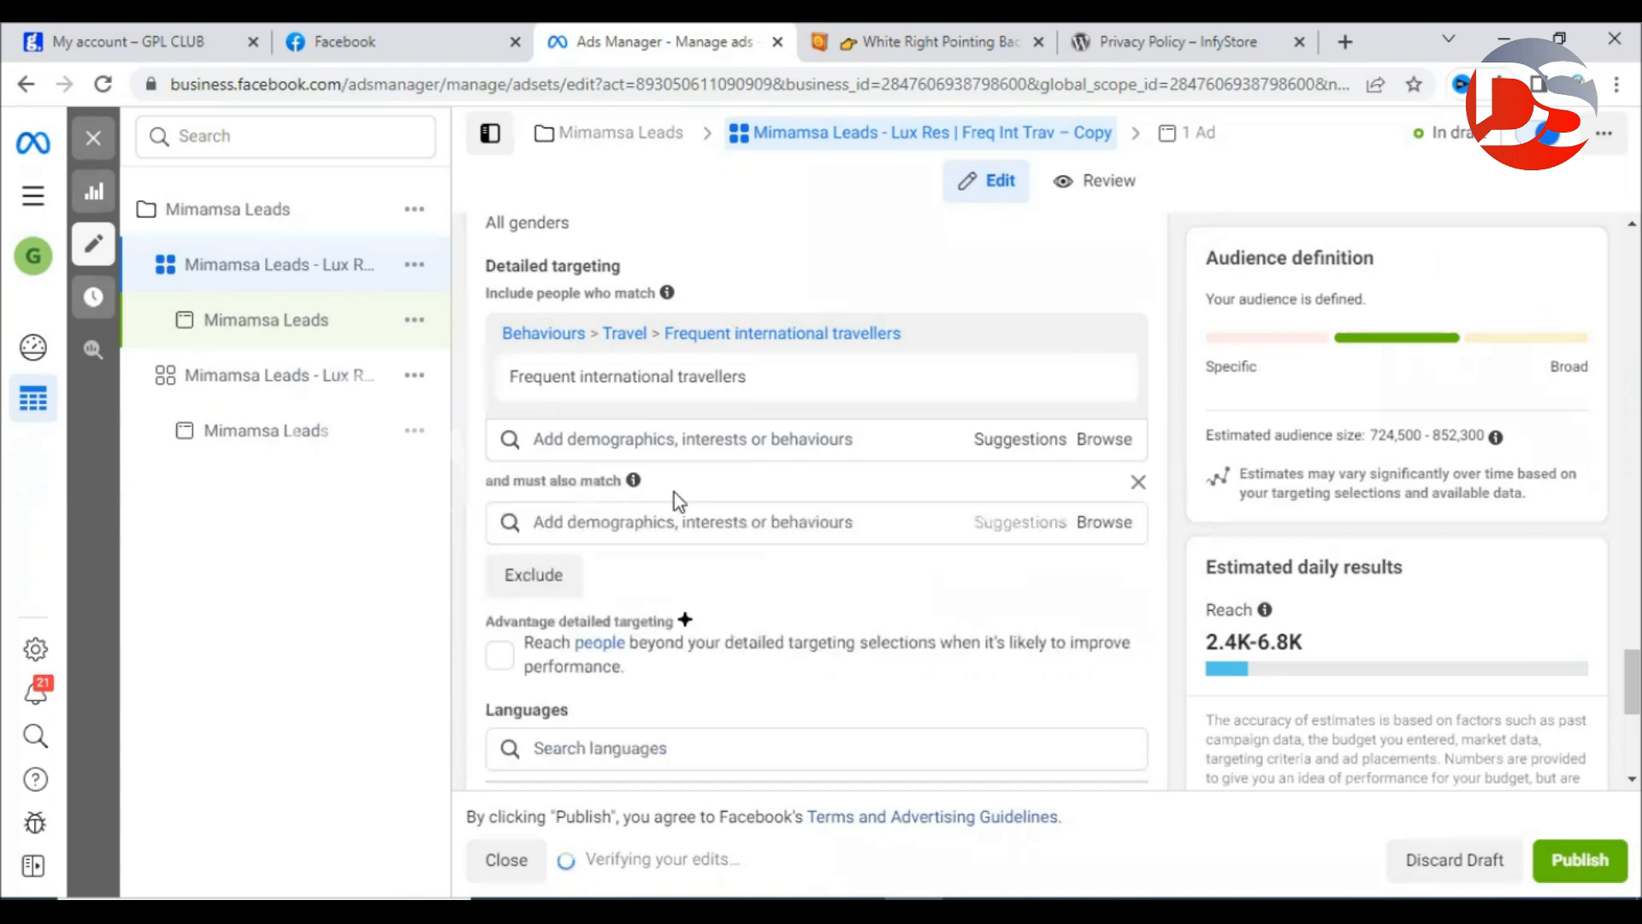
# Require people to also match Luxury resorts (lodging), found by searching 'luxury re'.
pyautogui.click(607, 531)
pyautogui.write('lu')
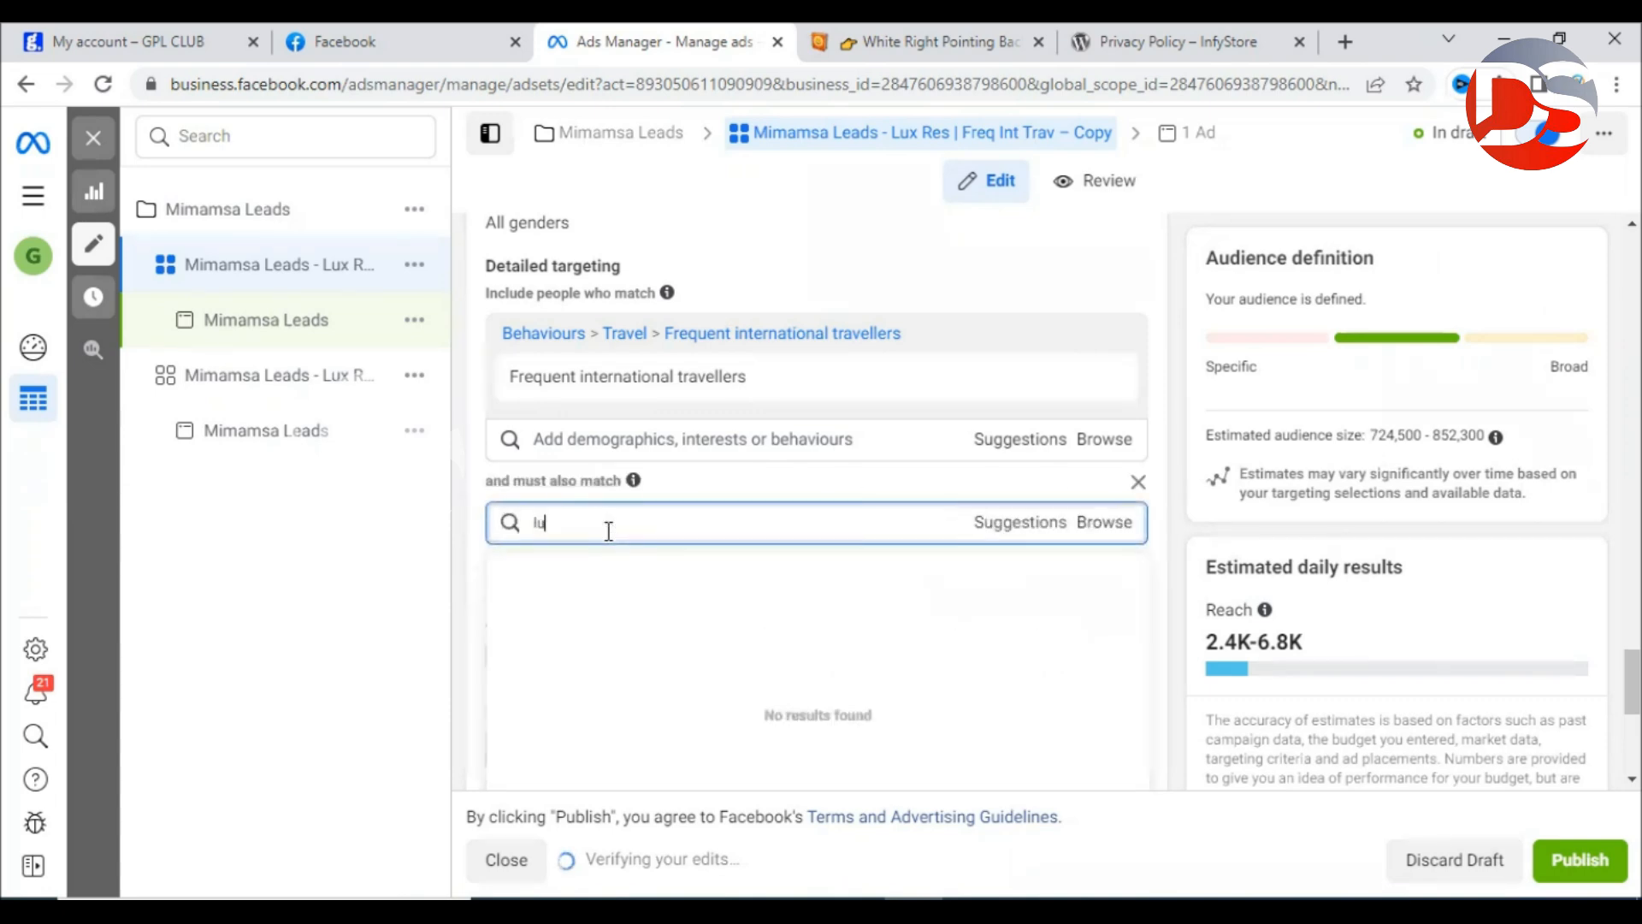
pyautogui.write('xury re')
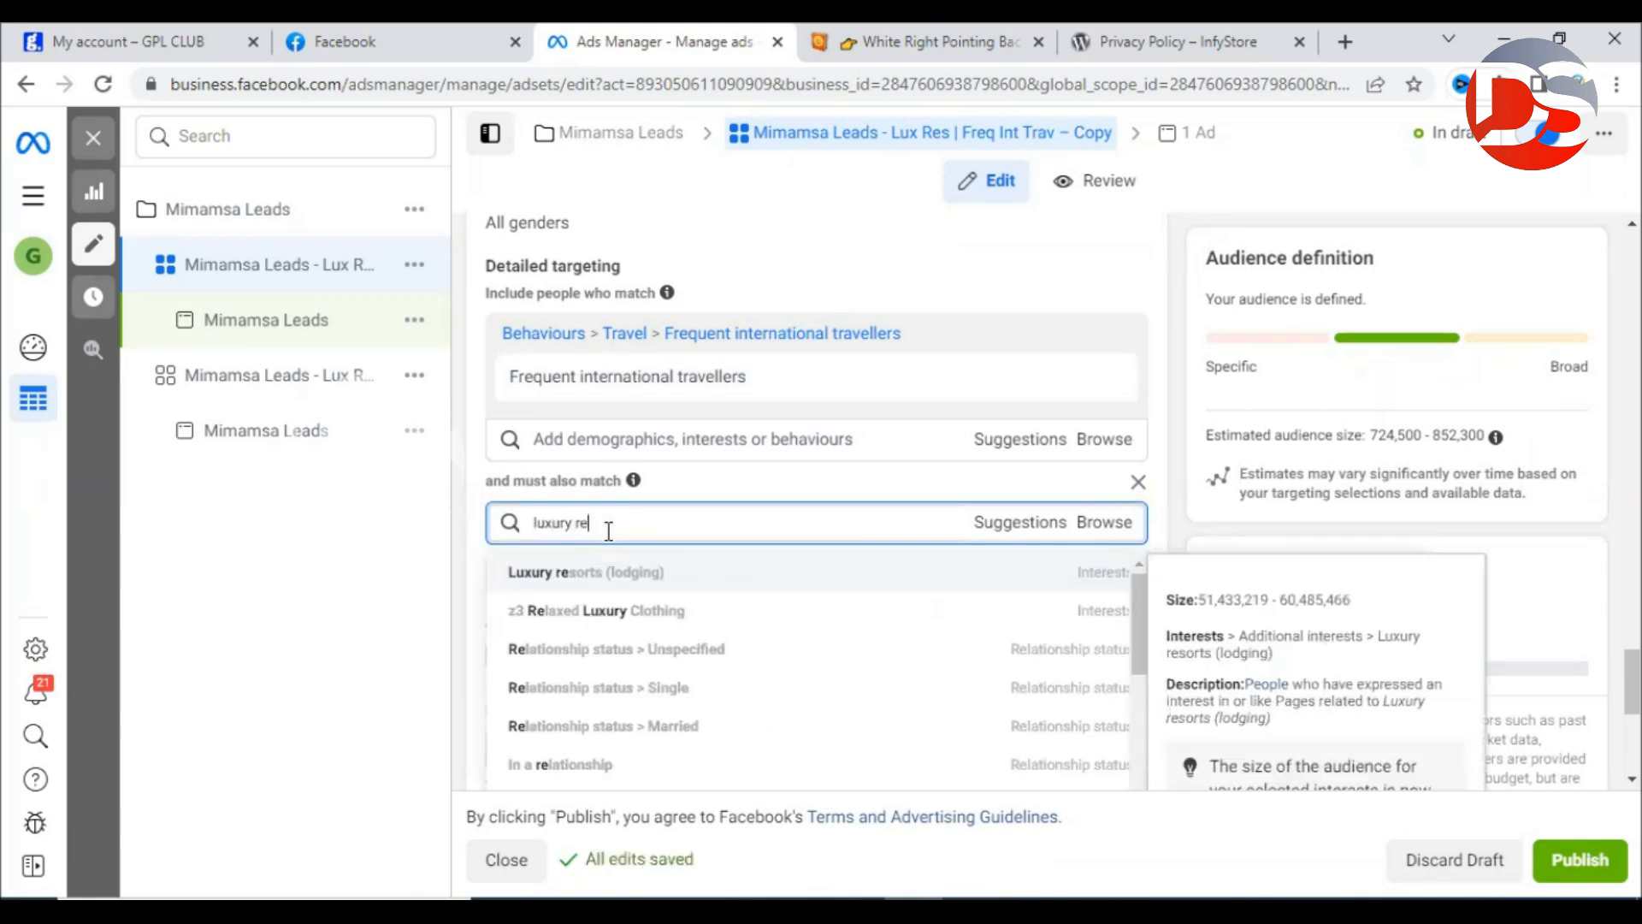
pyautogui.scroll(-3, 752, 703)
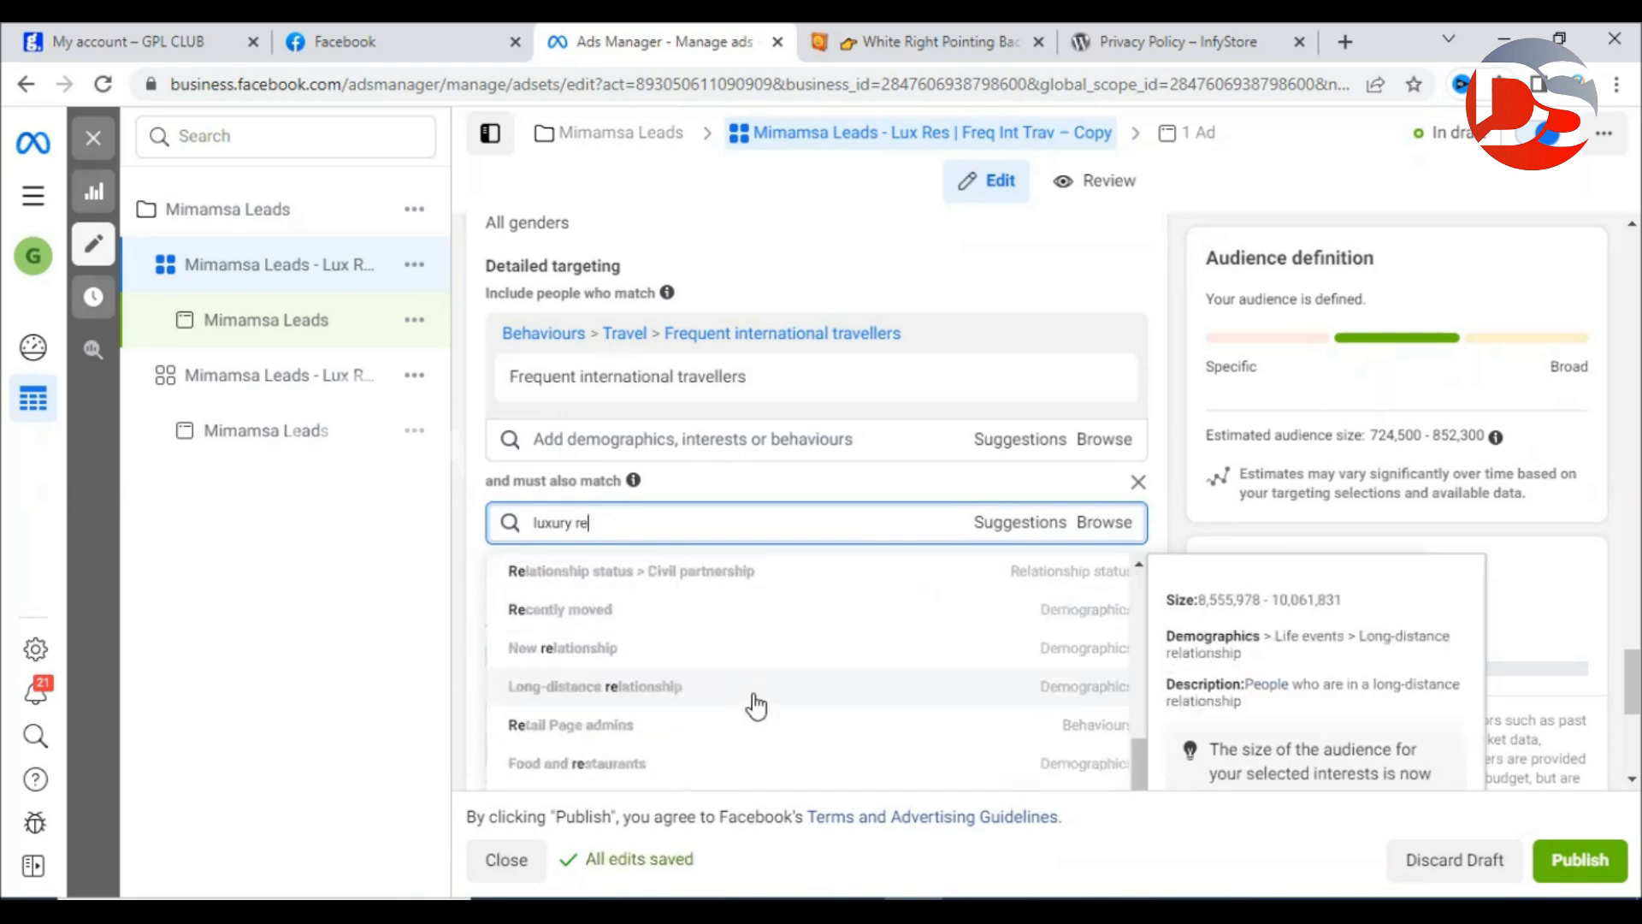
pyautogui.scroll(-4, 756, 706)
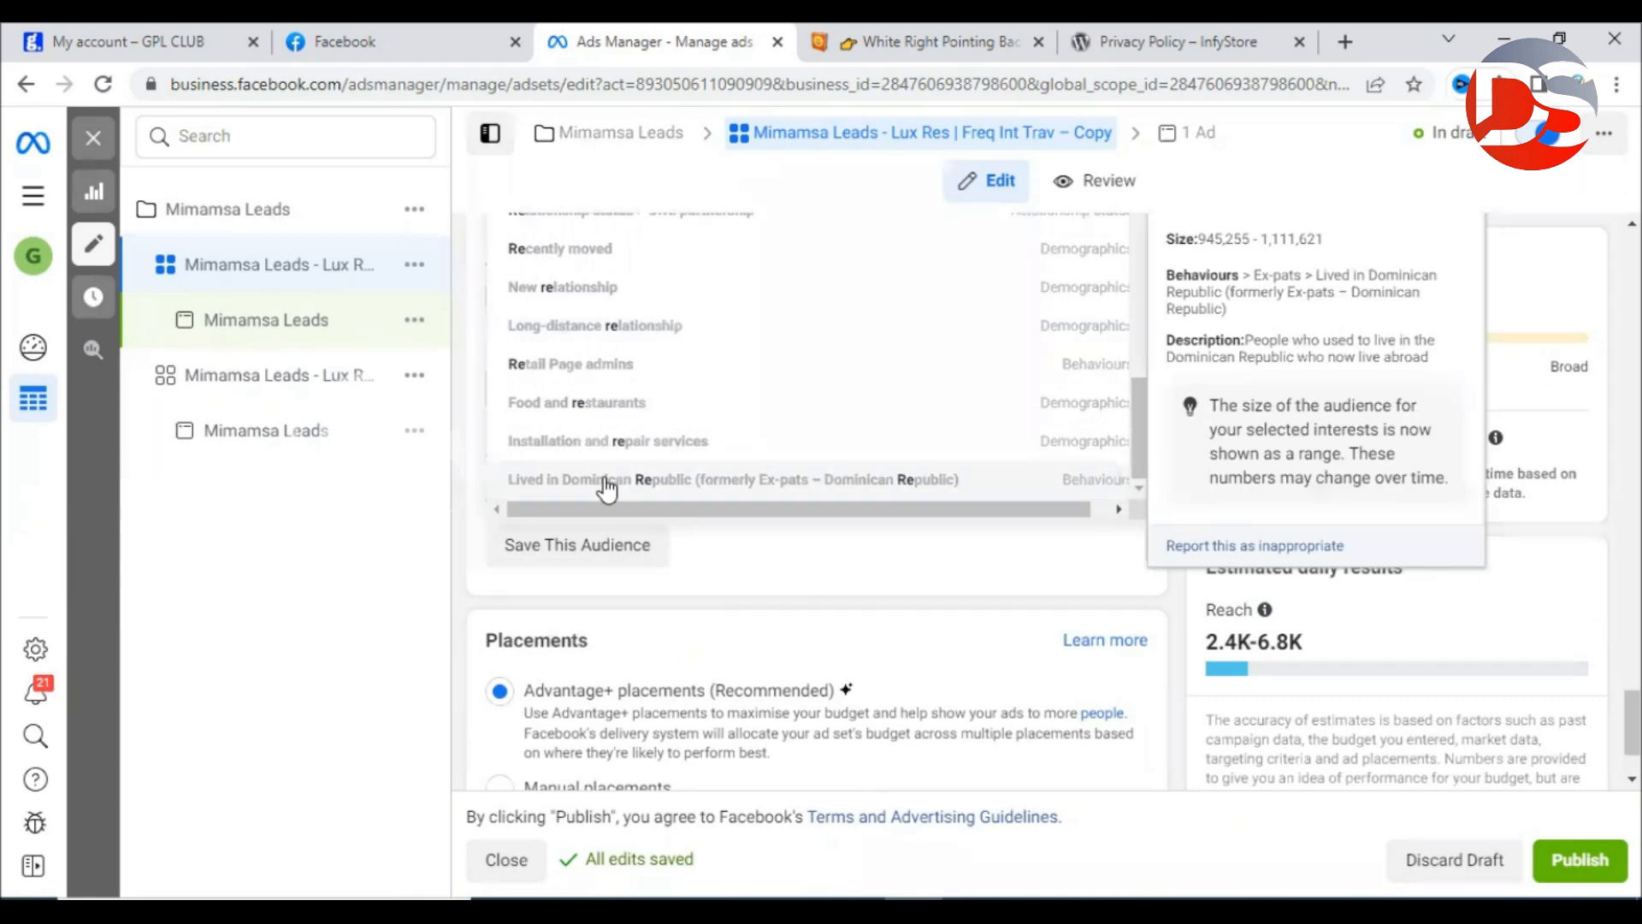
pyautogui.scroll(2, 607, 489)
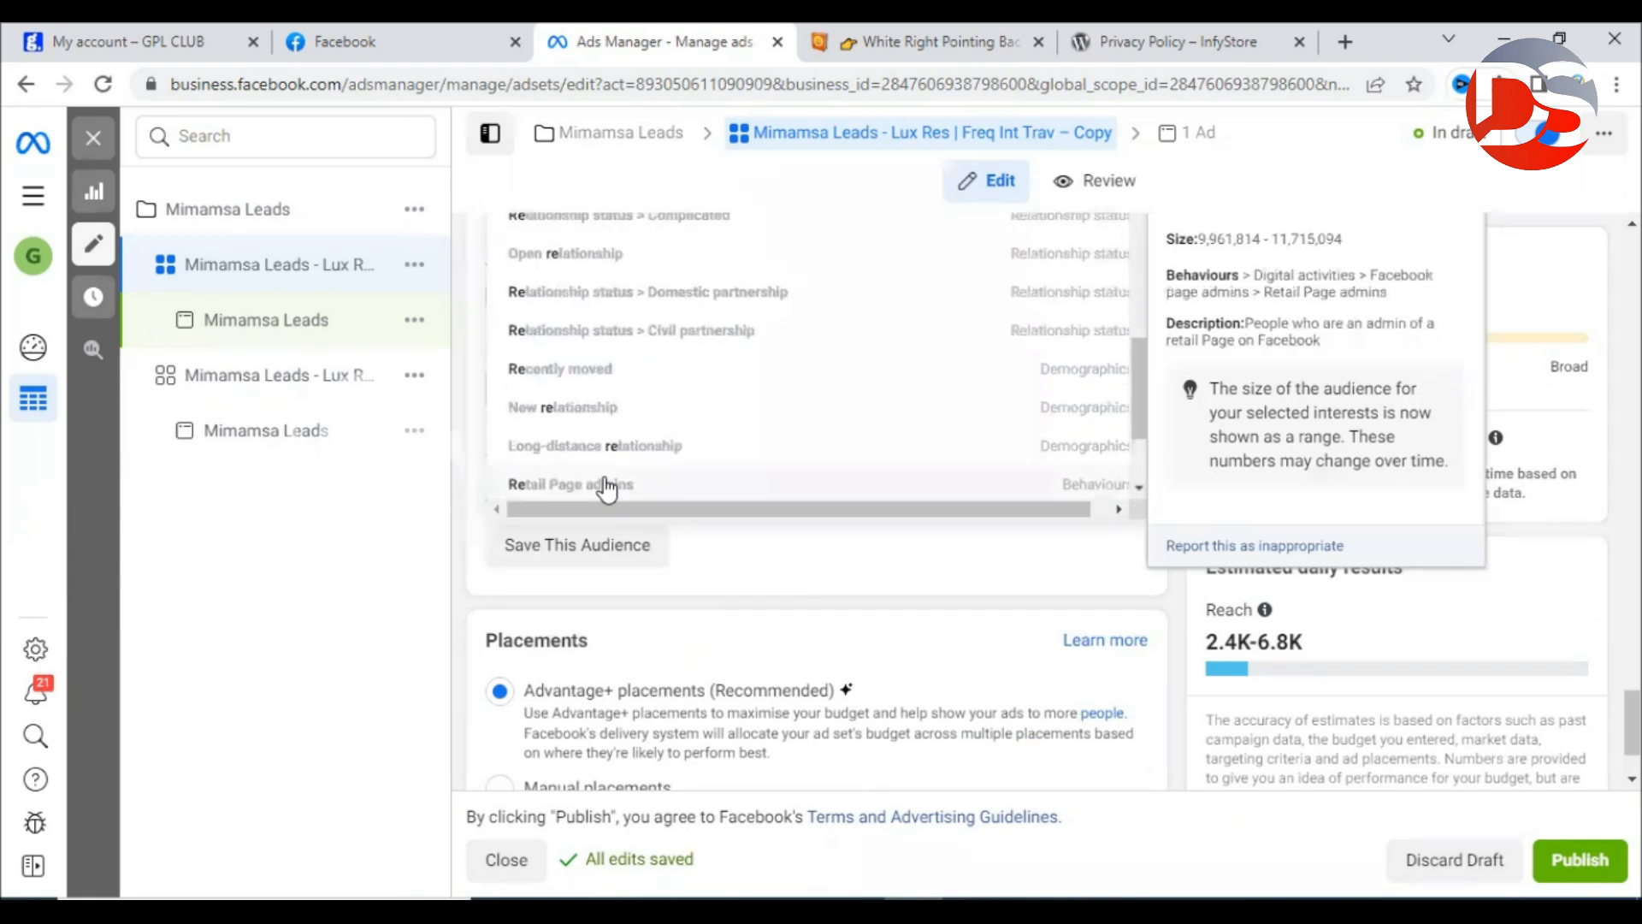
pyautogui.scroll(3, 607, 489)
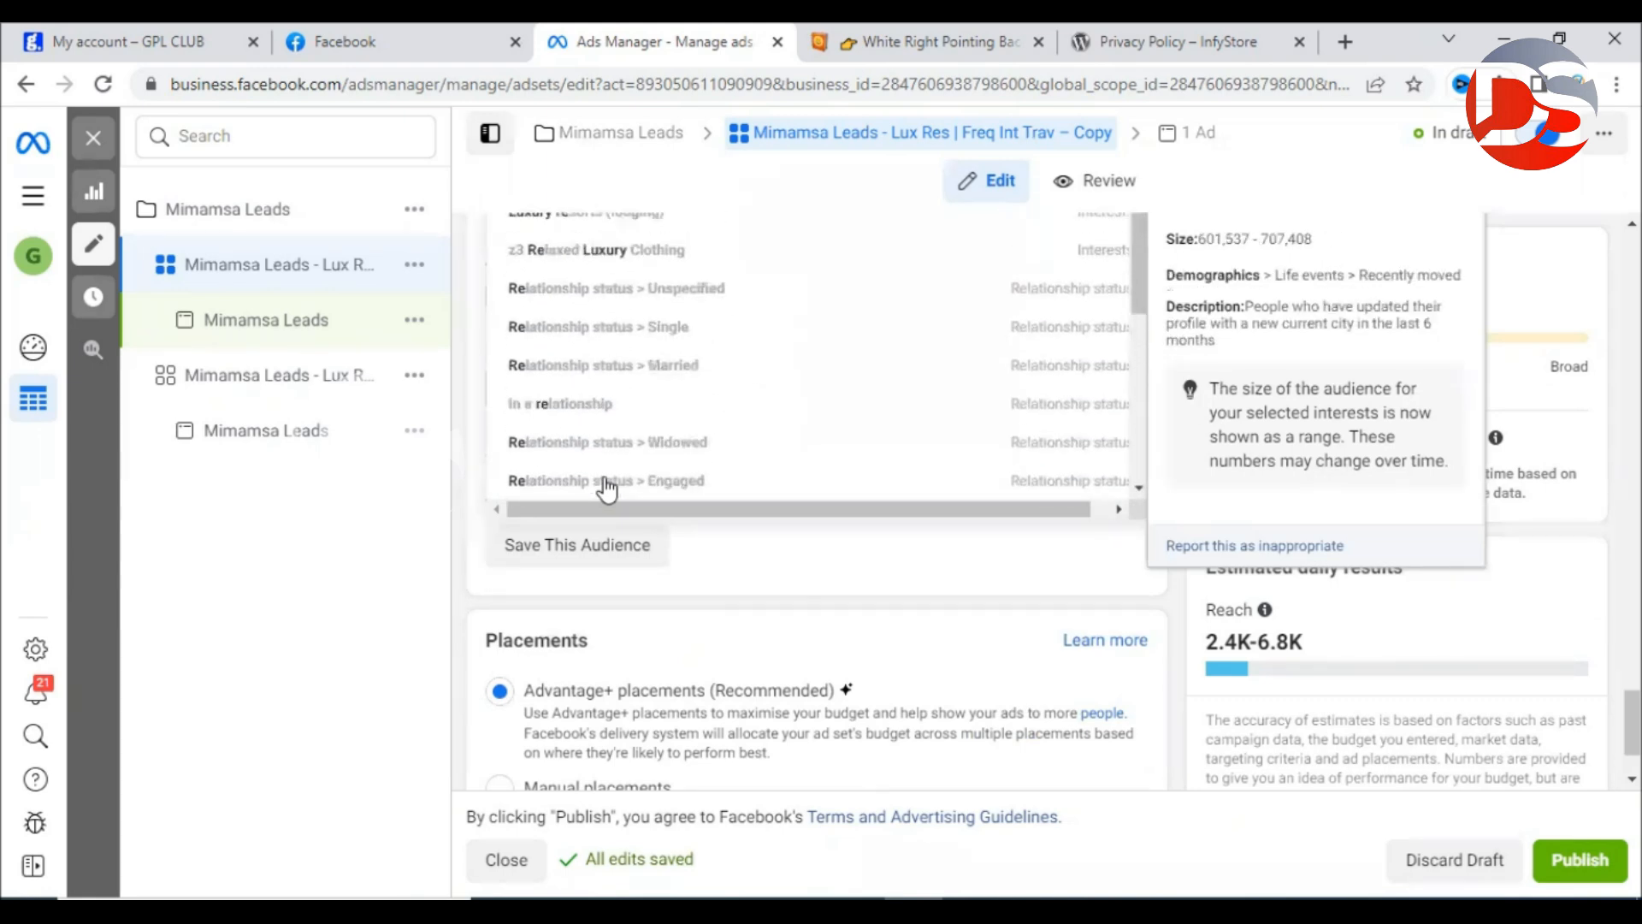
pyautogui.scroll(5, 607, 490)
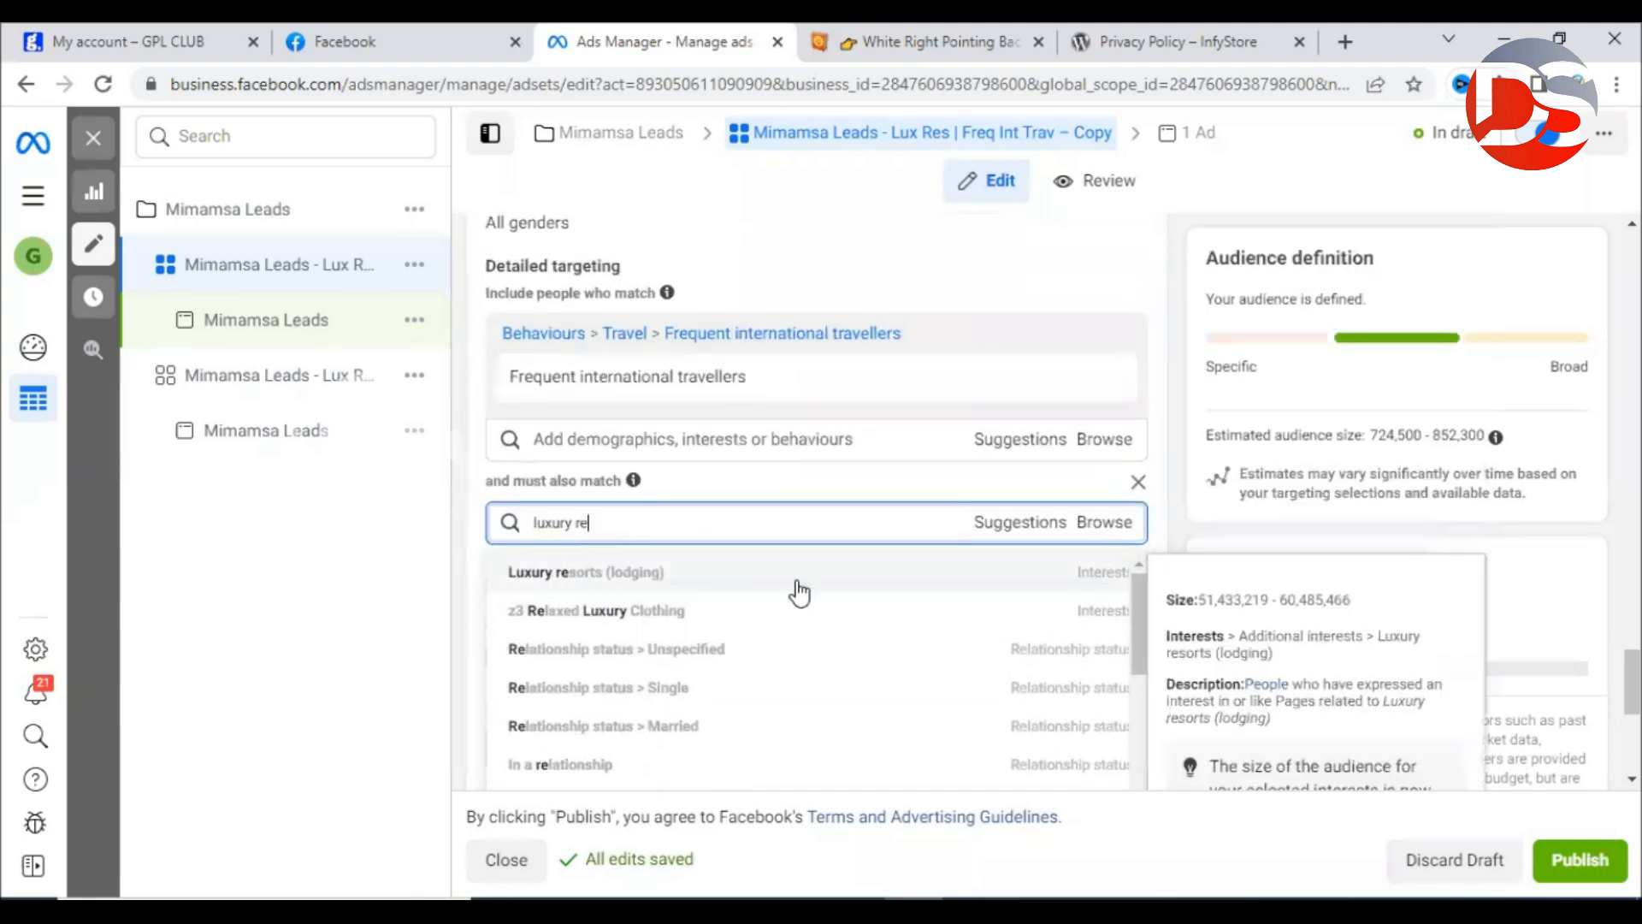
pyautogui.click(951, 554)
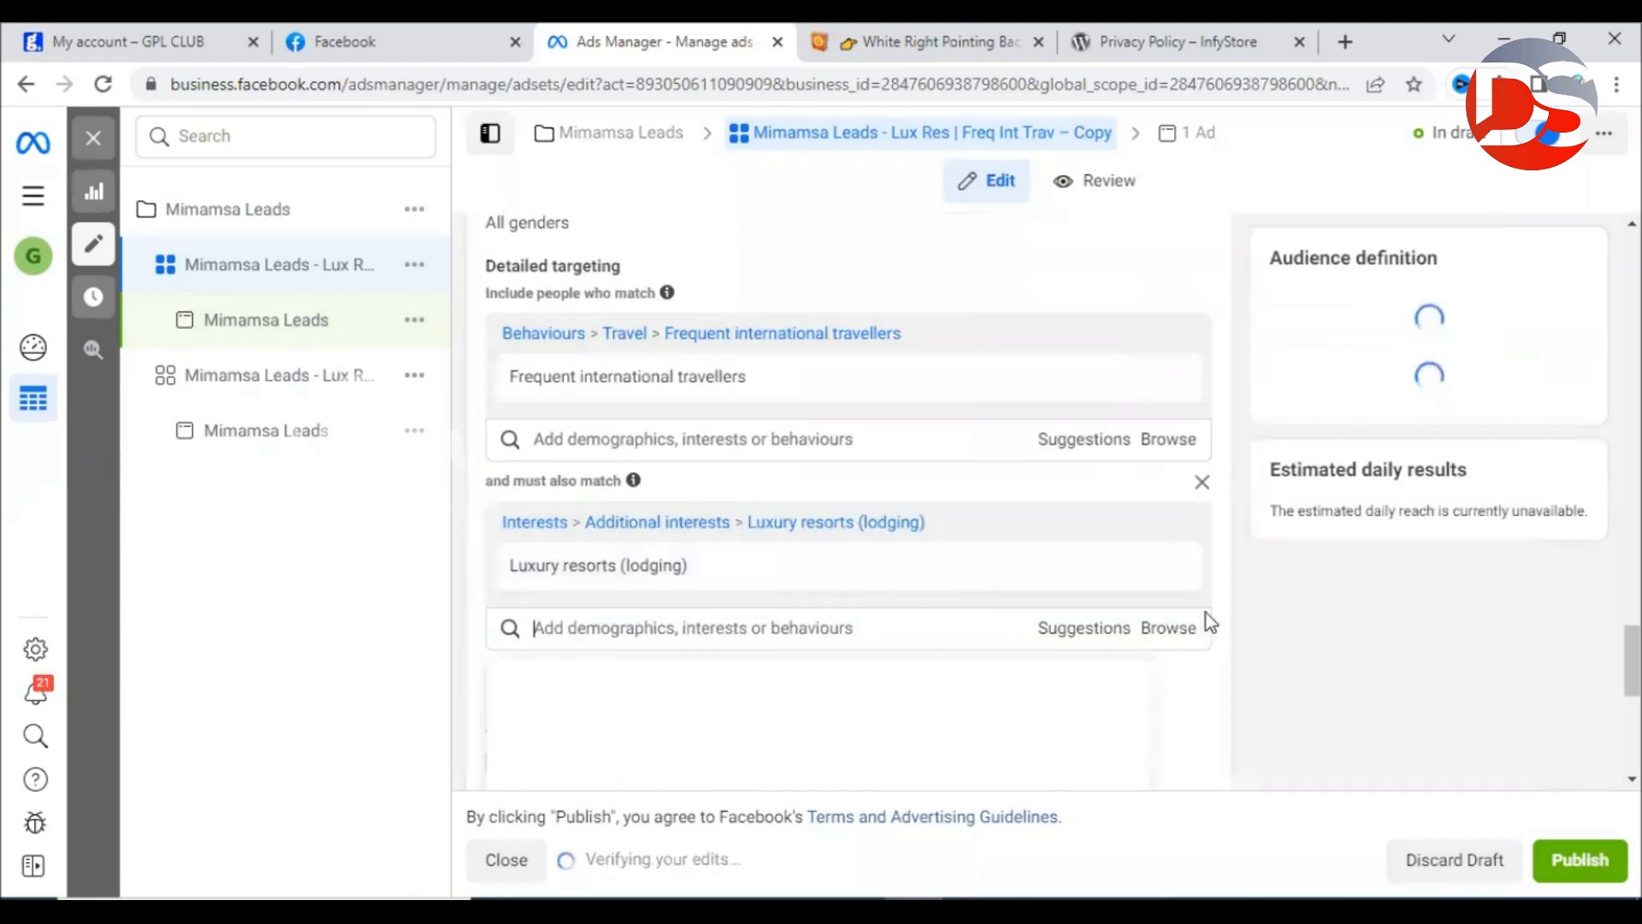
pyautogui.click(1168, 612)
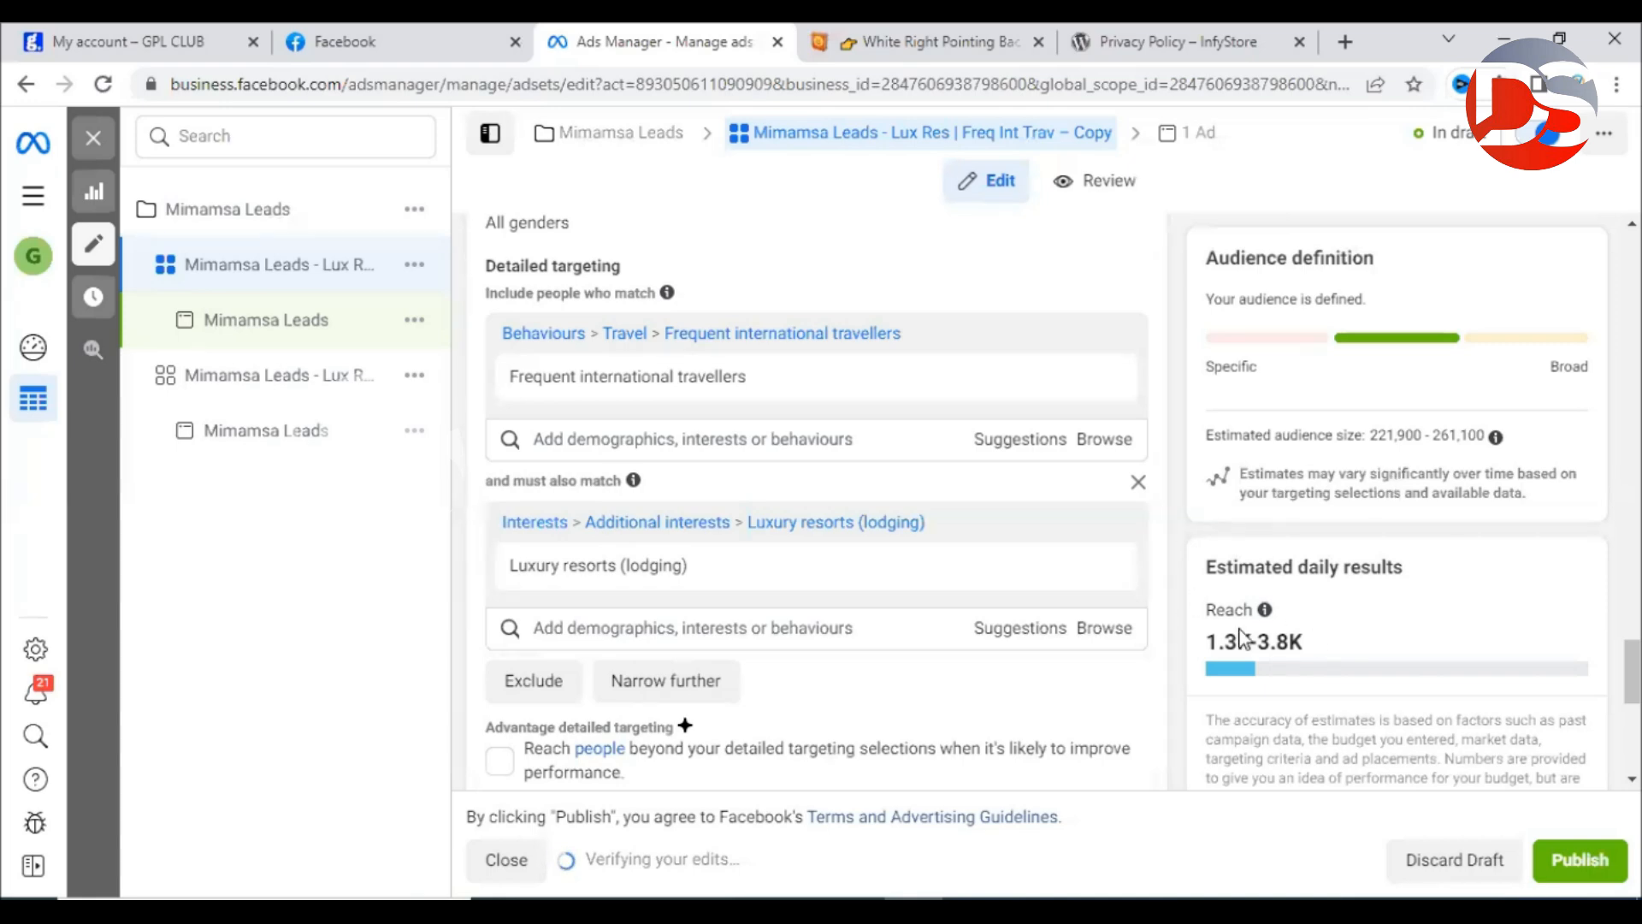
# Scroll to Budget & schedule, checking the 221,900–261,100 estimated audience.
pyautogui.scroll(-2, 1242, 637)
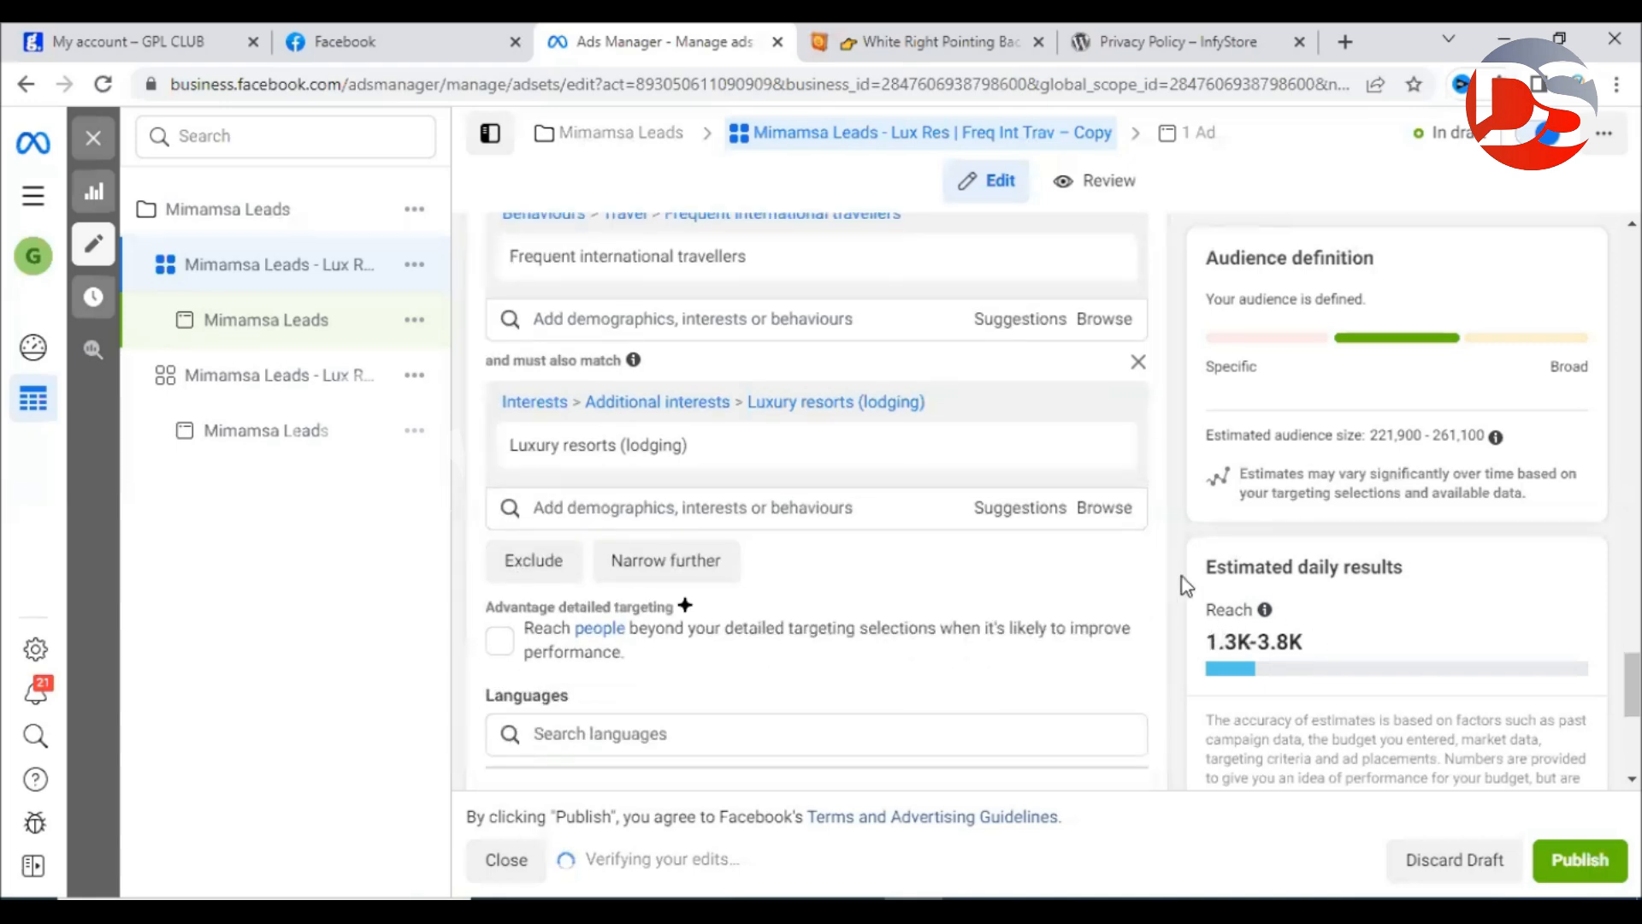
pyautogui.scroll(-4, 1178, 572)
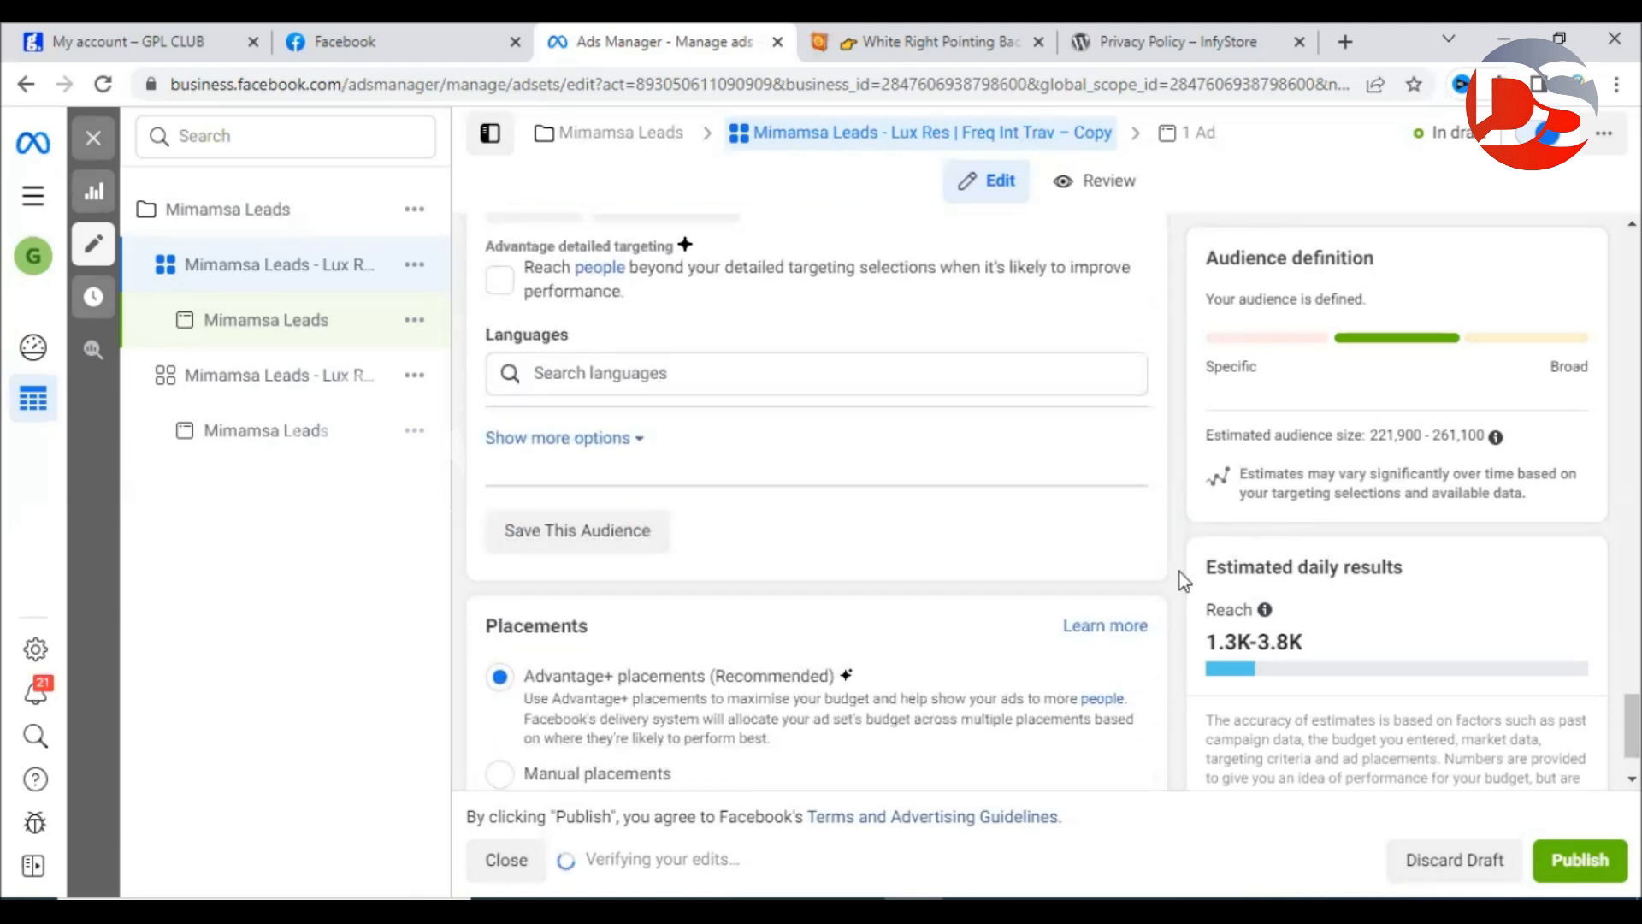
pyautogui.scroll(8, 1178, 572)
pyautogui.scroll(10, 1179, 572)
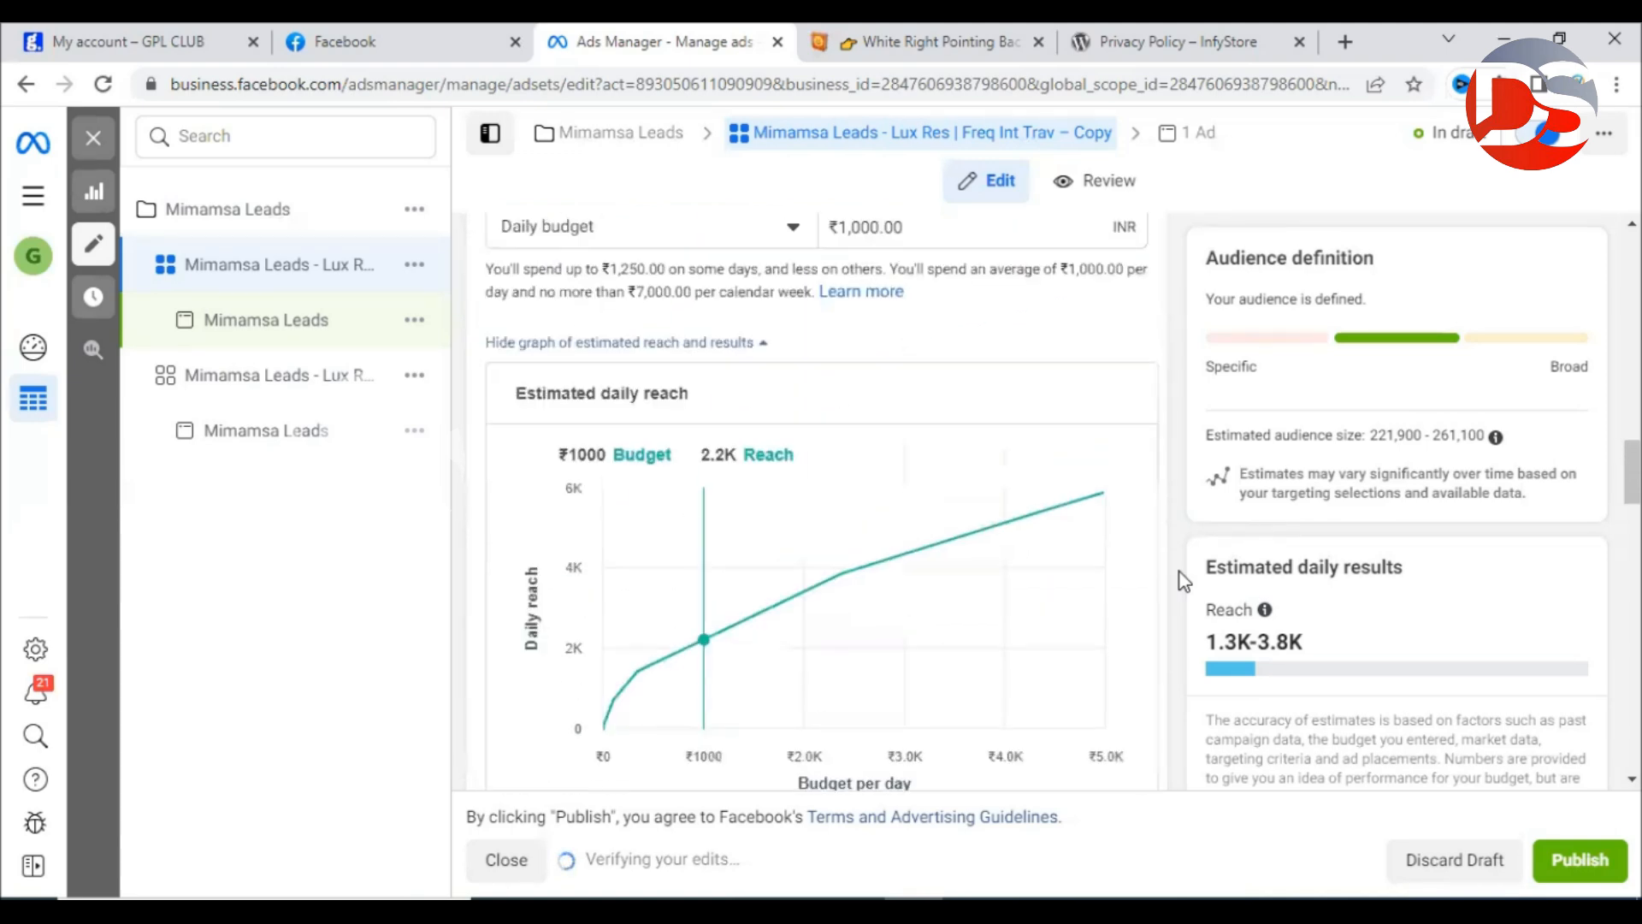
pyautogui.scroll(10, 1178, 572)
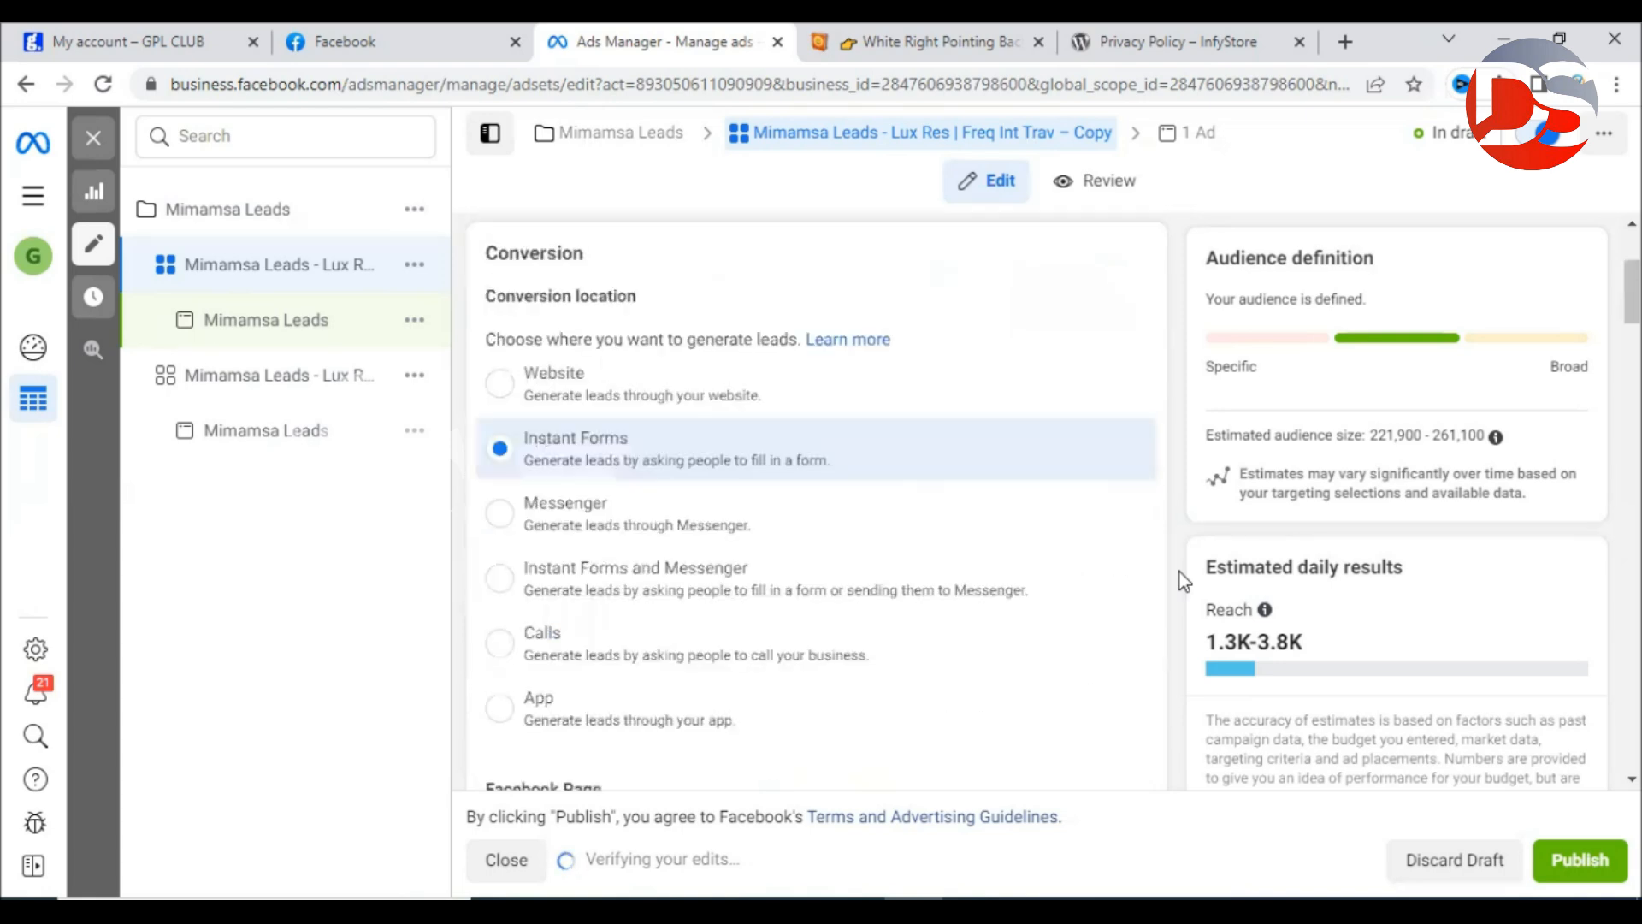
pyautogui.scroll(-10, 1178, 572)
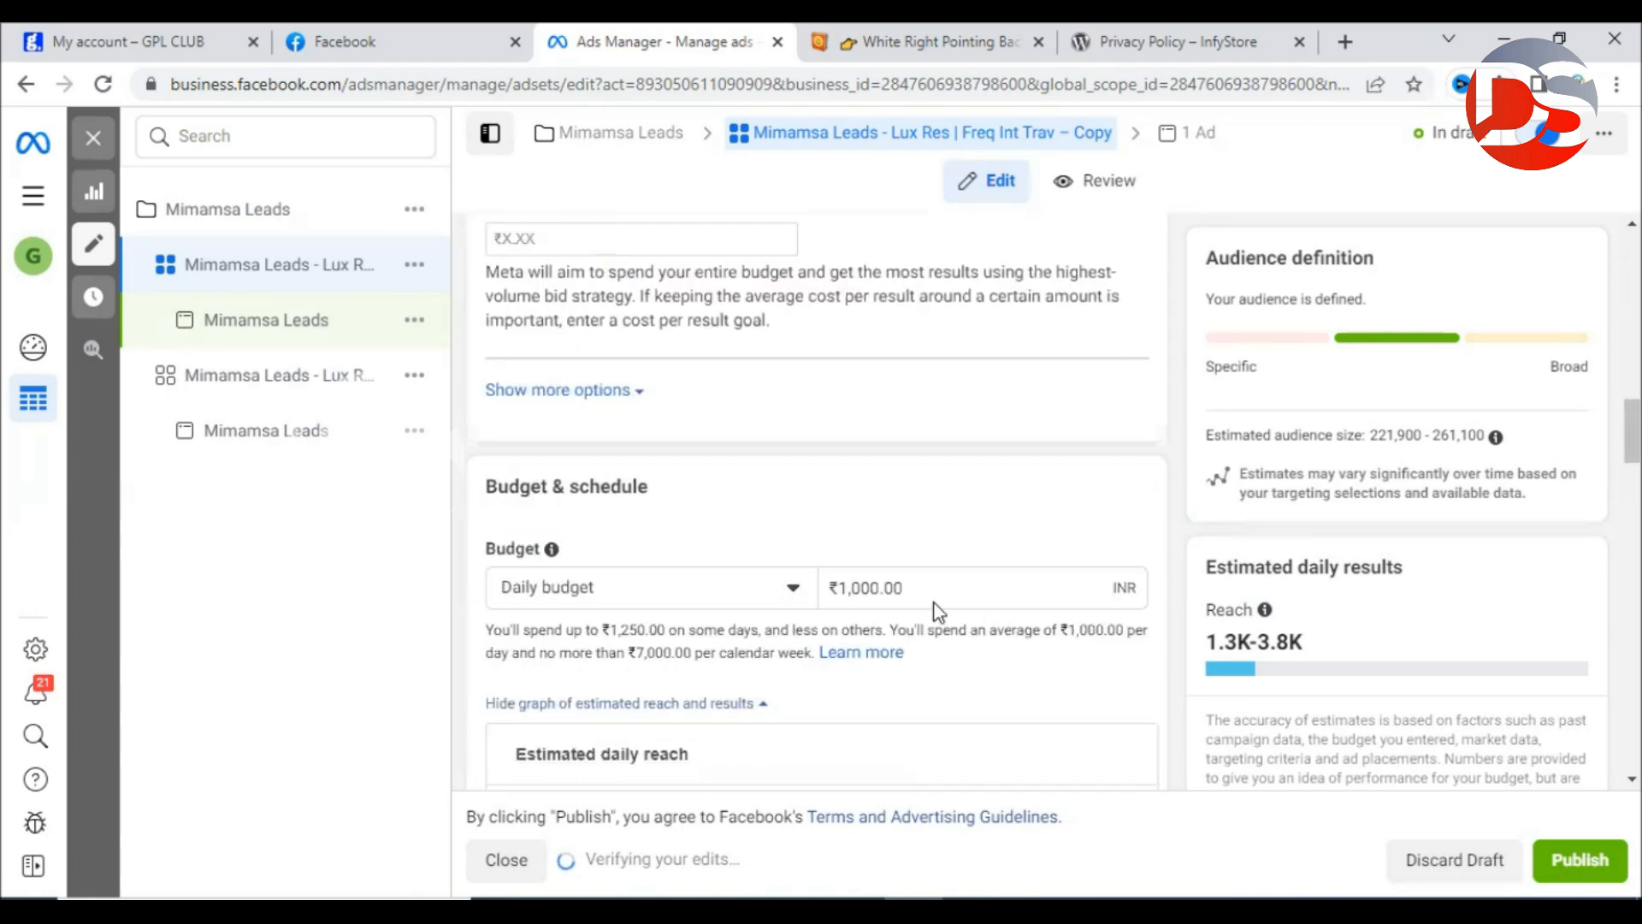
pyautogui.tripleClick(931, 582)
pyautogui.write('500')
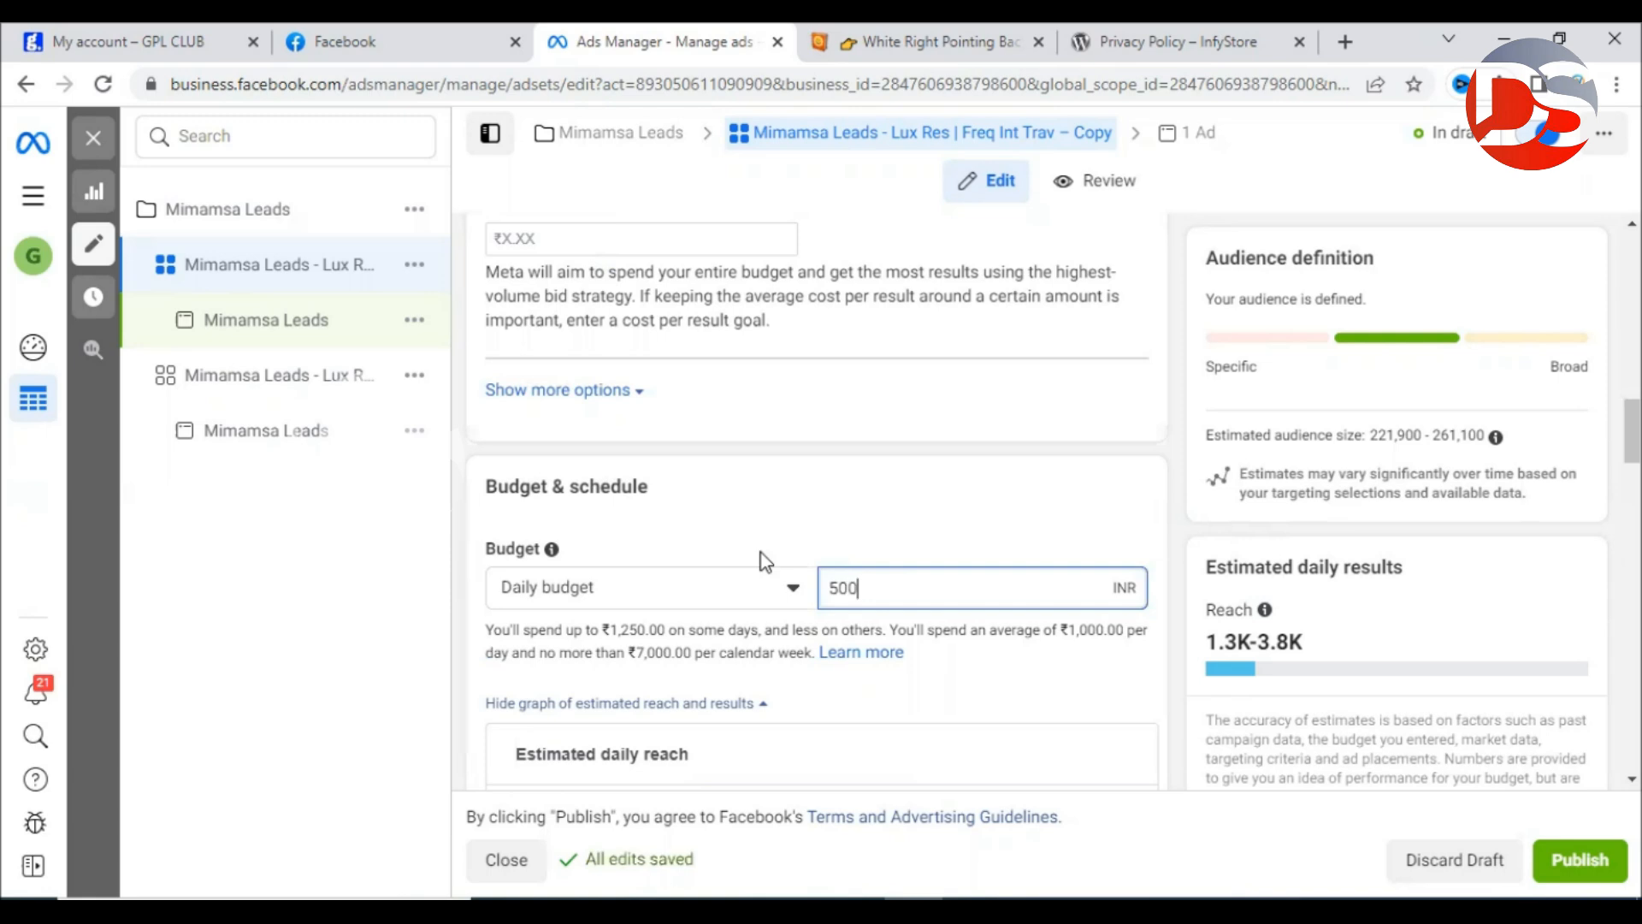
pyautogui.click(871, 514)
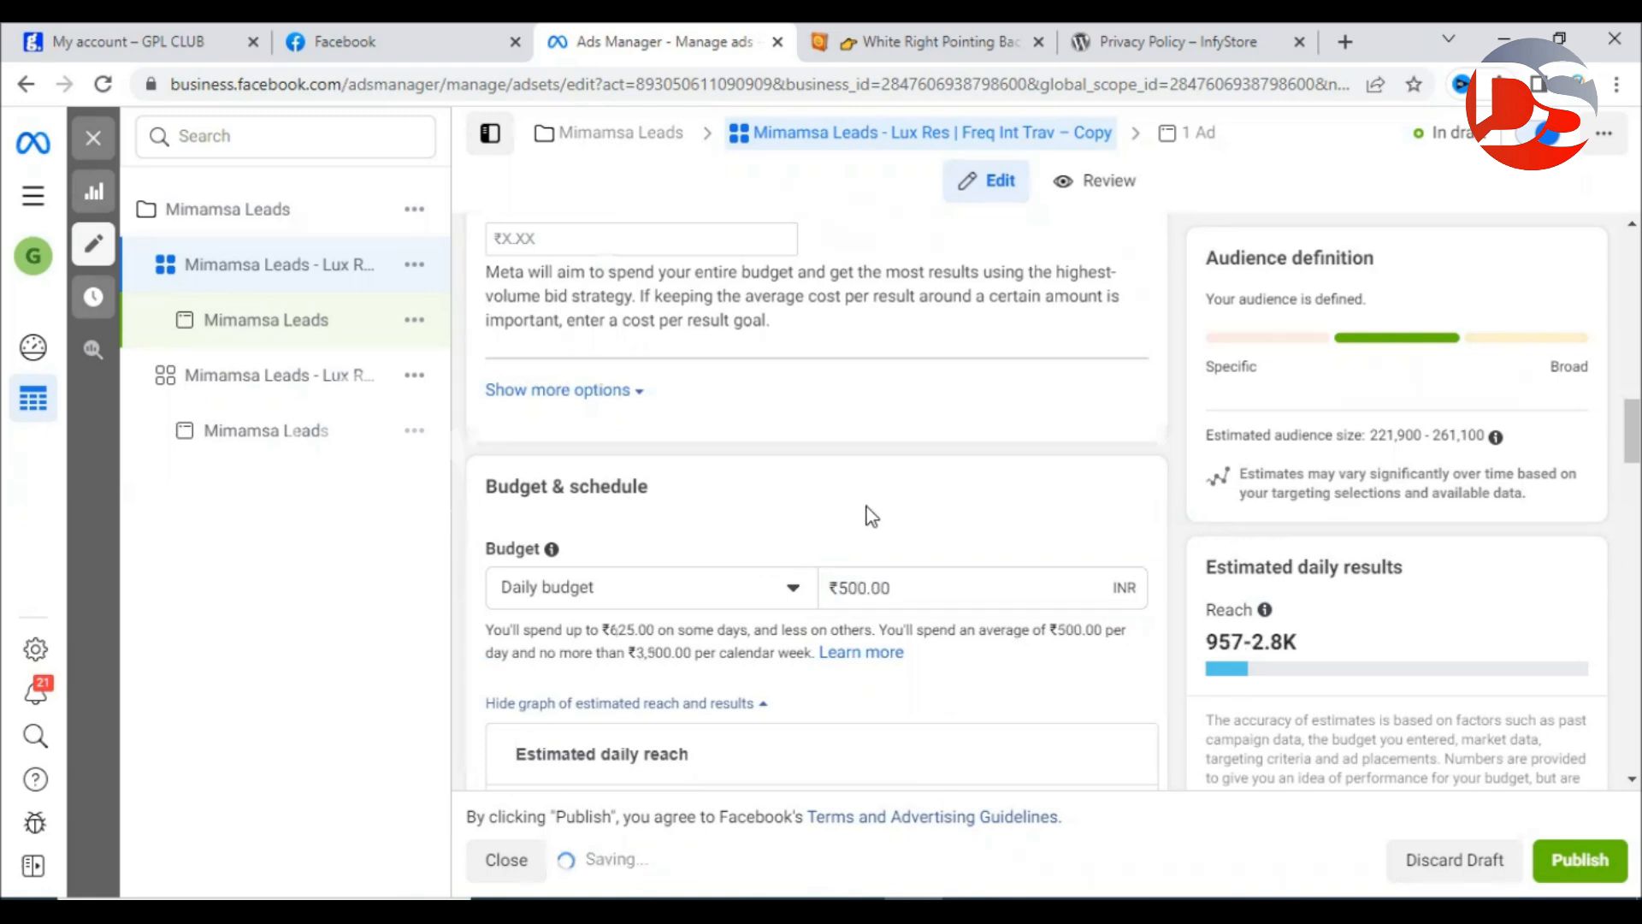
pyautogui.scroll(-10, 998, 516)
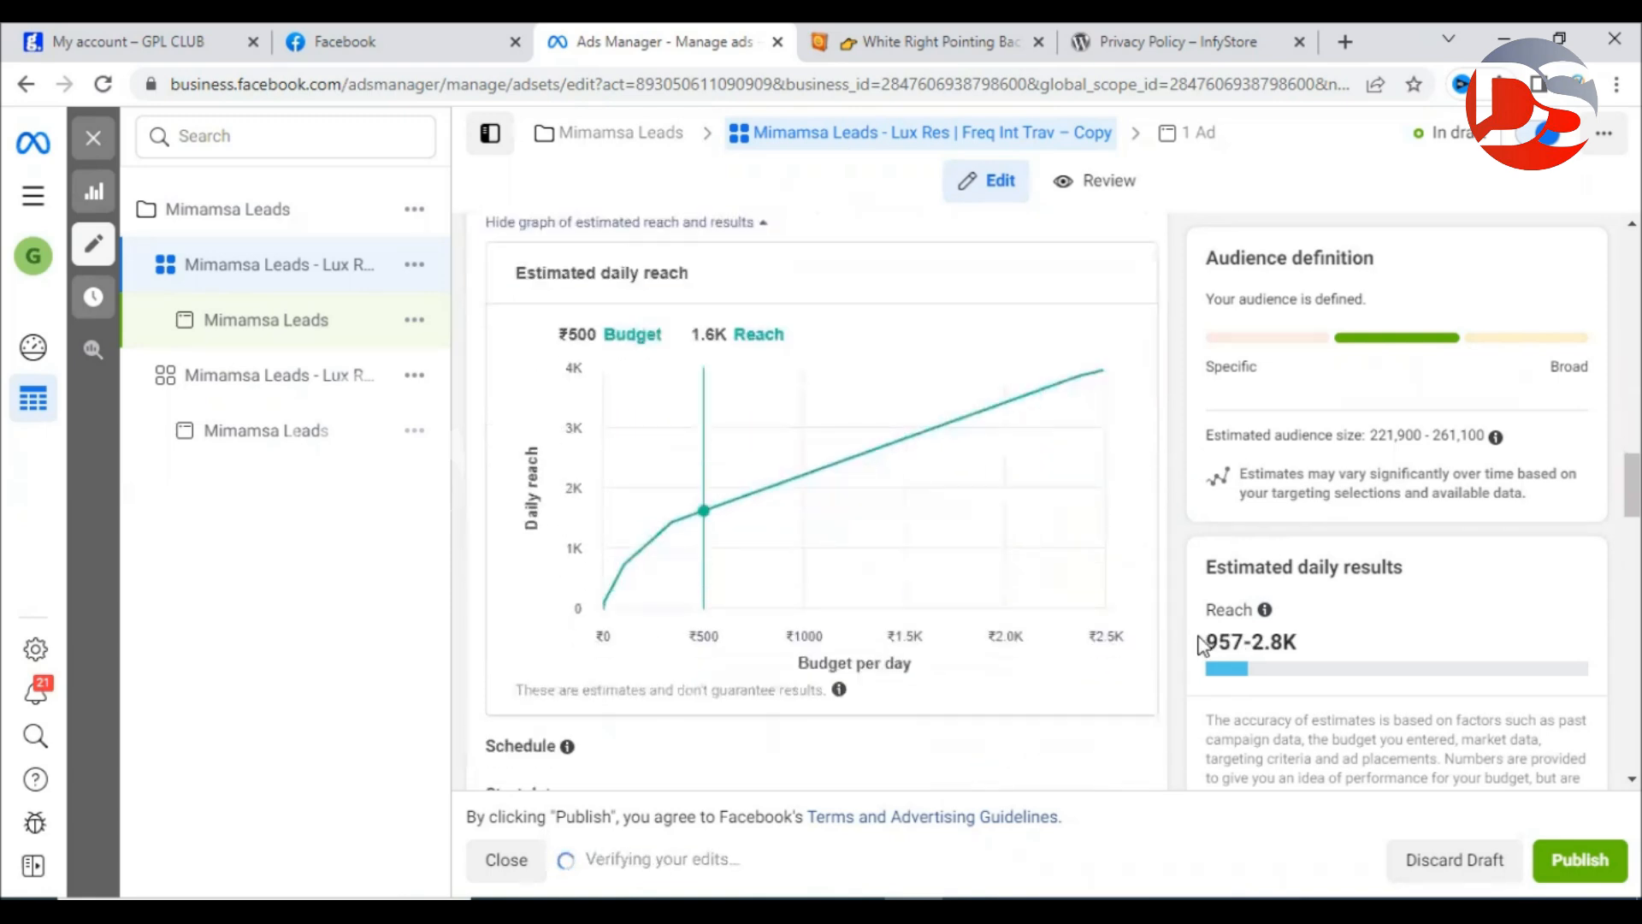
pyautogui.scroll(-5, 1196, 624)
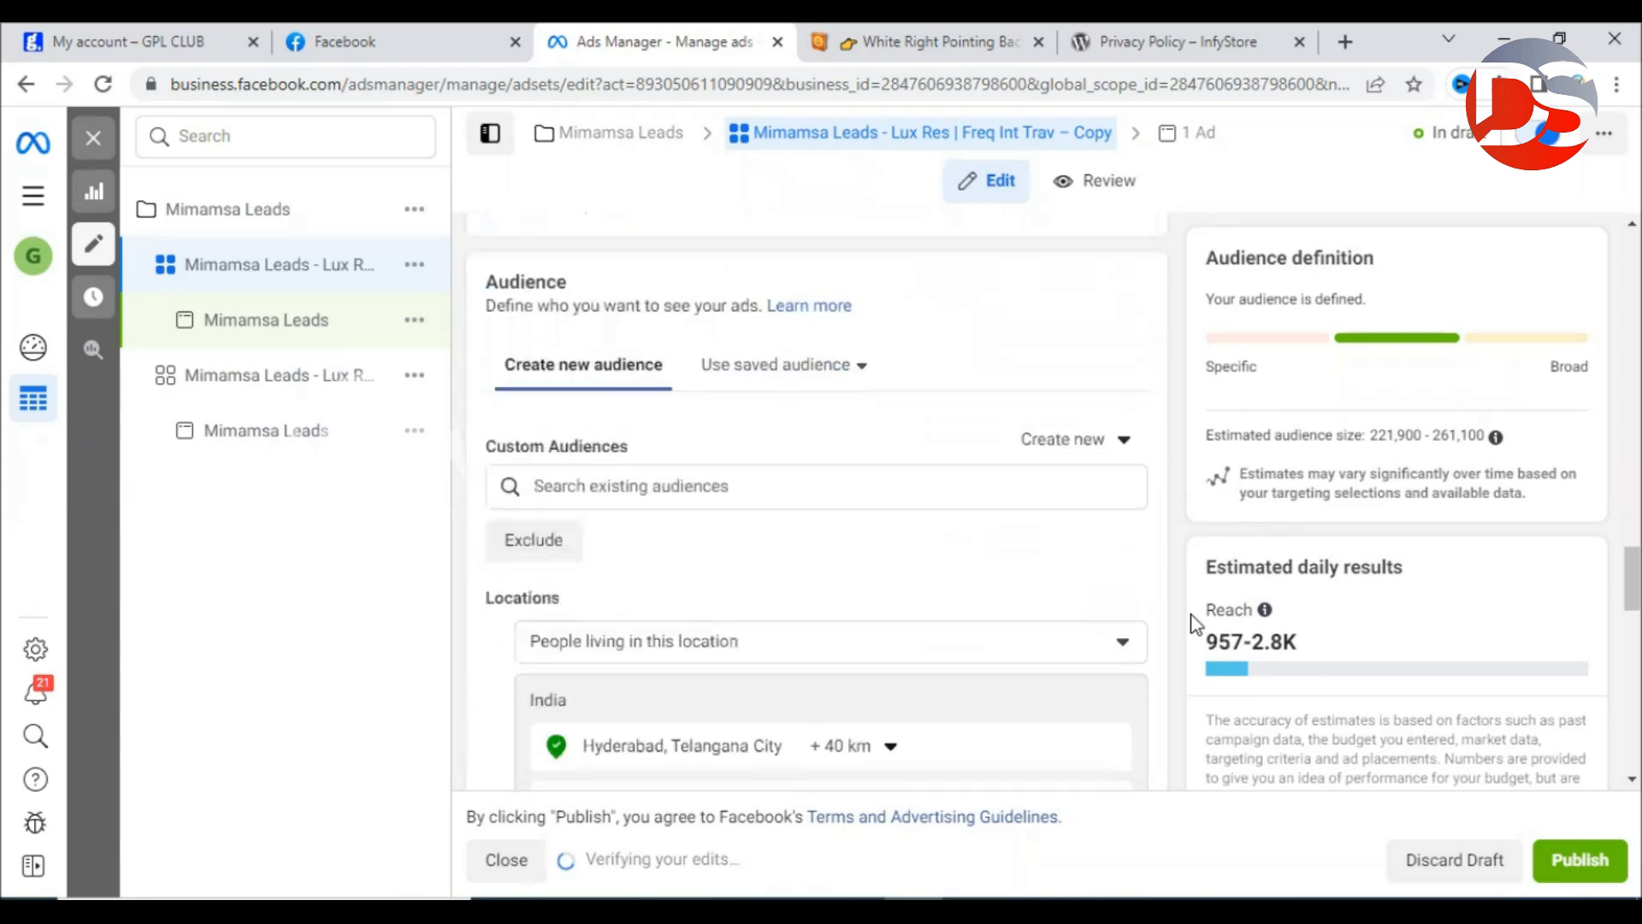
pyautogui.scroll(-4, 1195, 624)
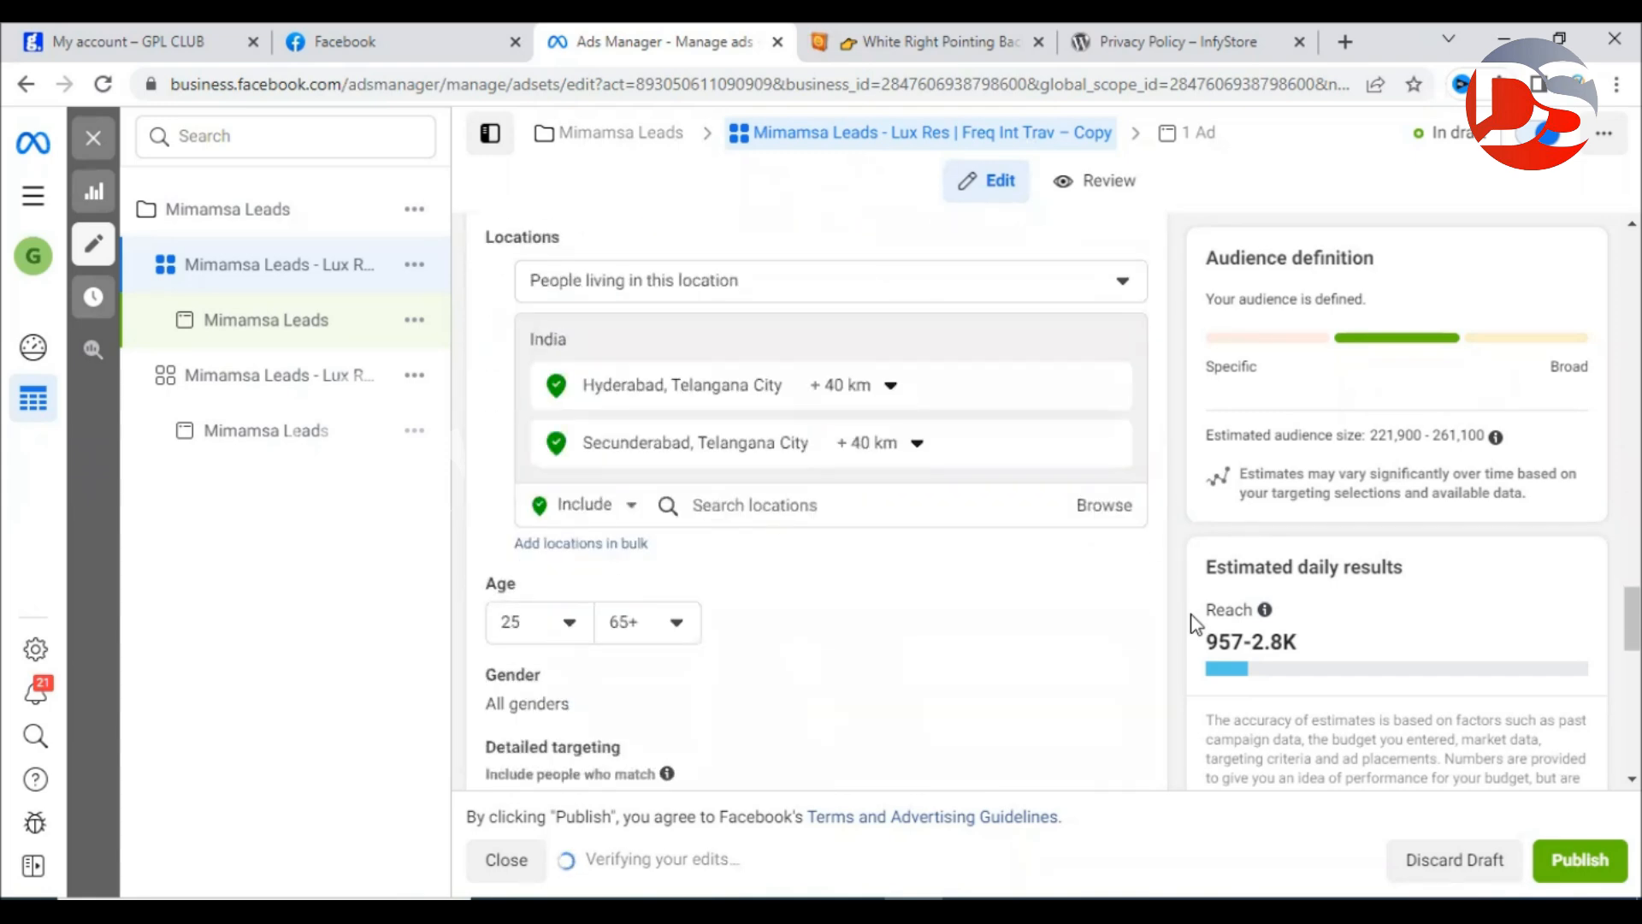
pyautogui.scroll(-4, 1195, 624)
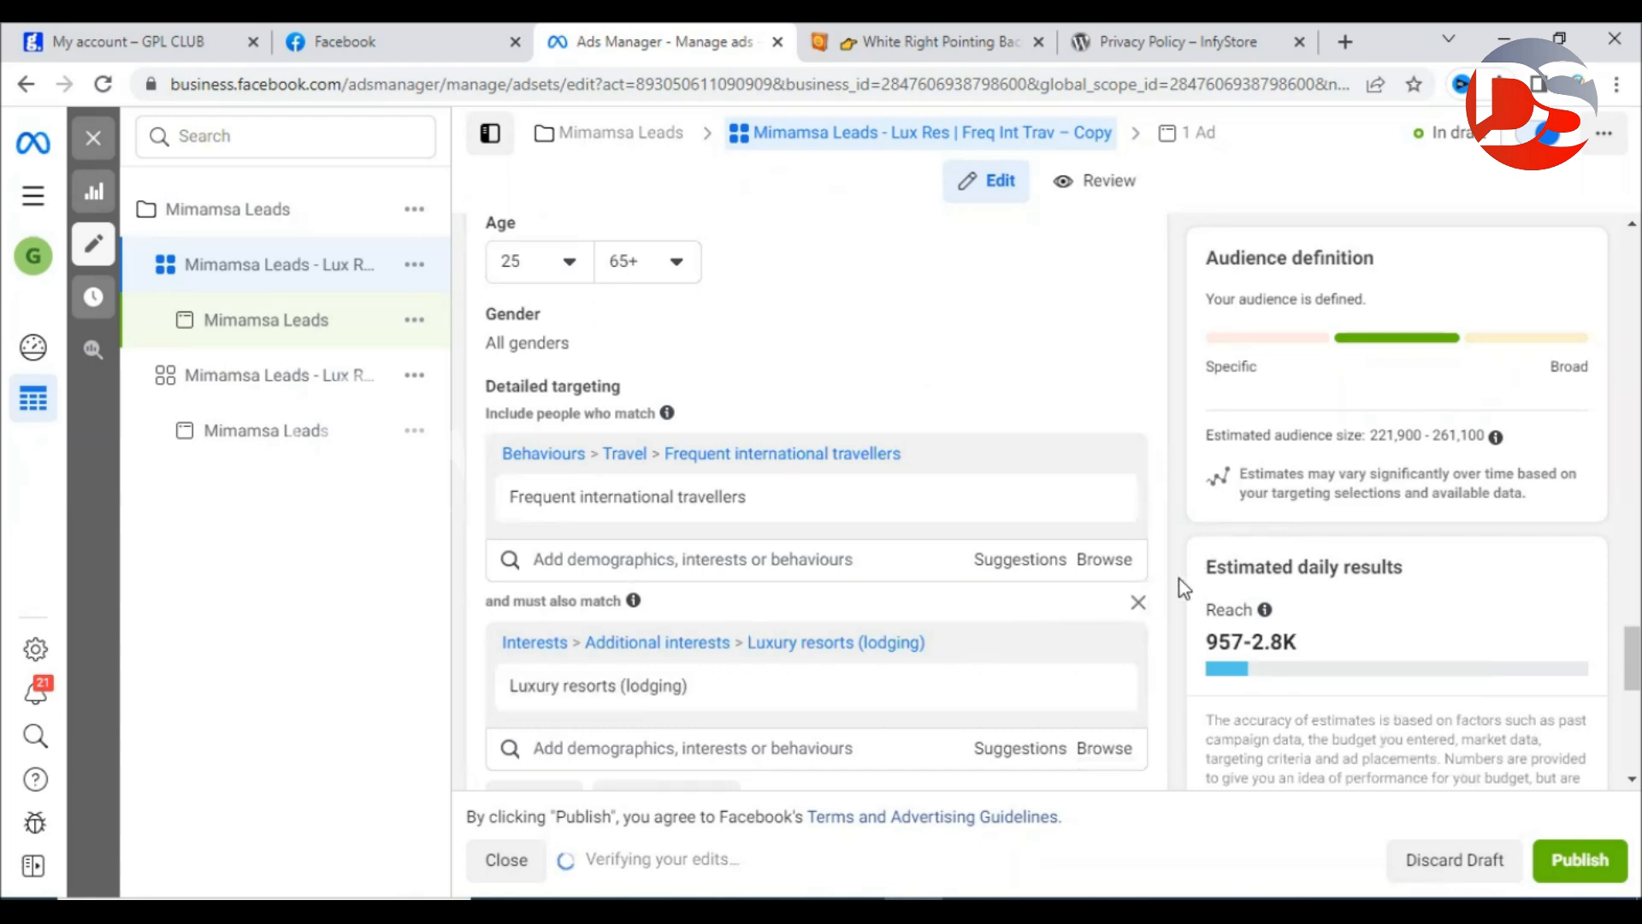
pyautogui.moveTo(780, 472)
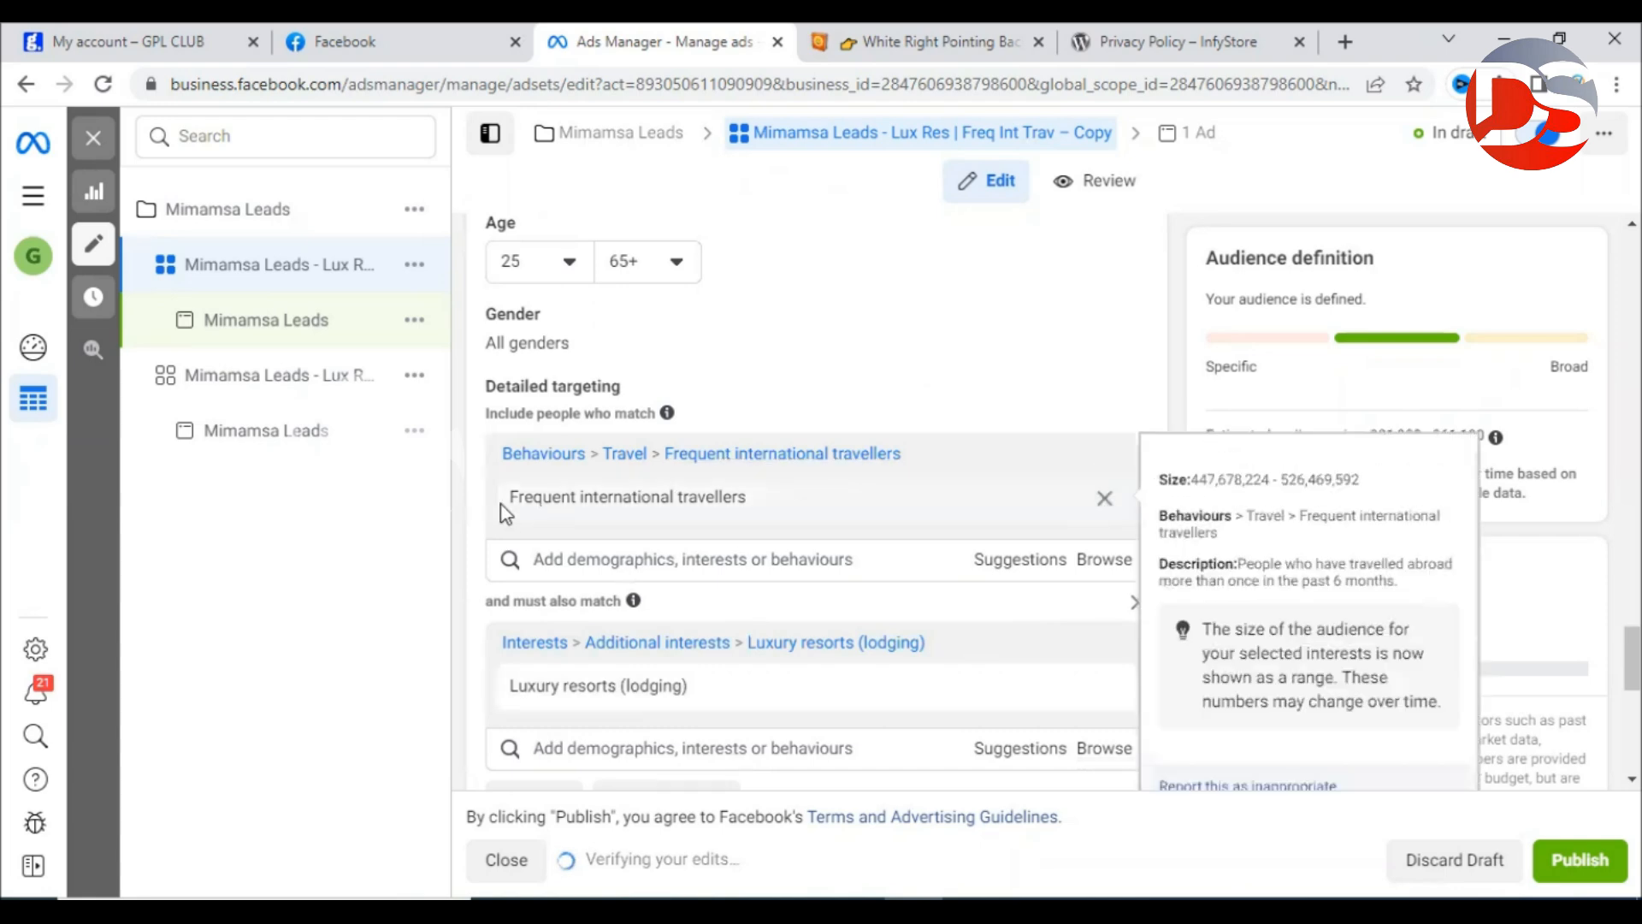
pyautogui.moveTo(505, 509); pyautogui.dragTo(763, 510)
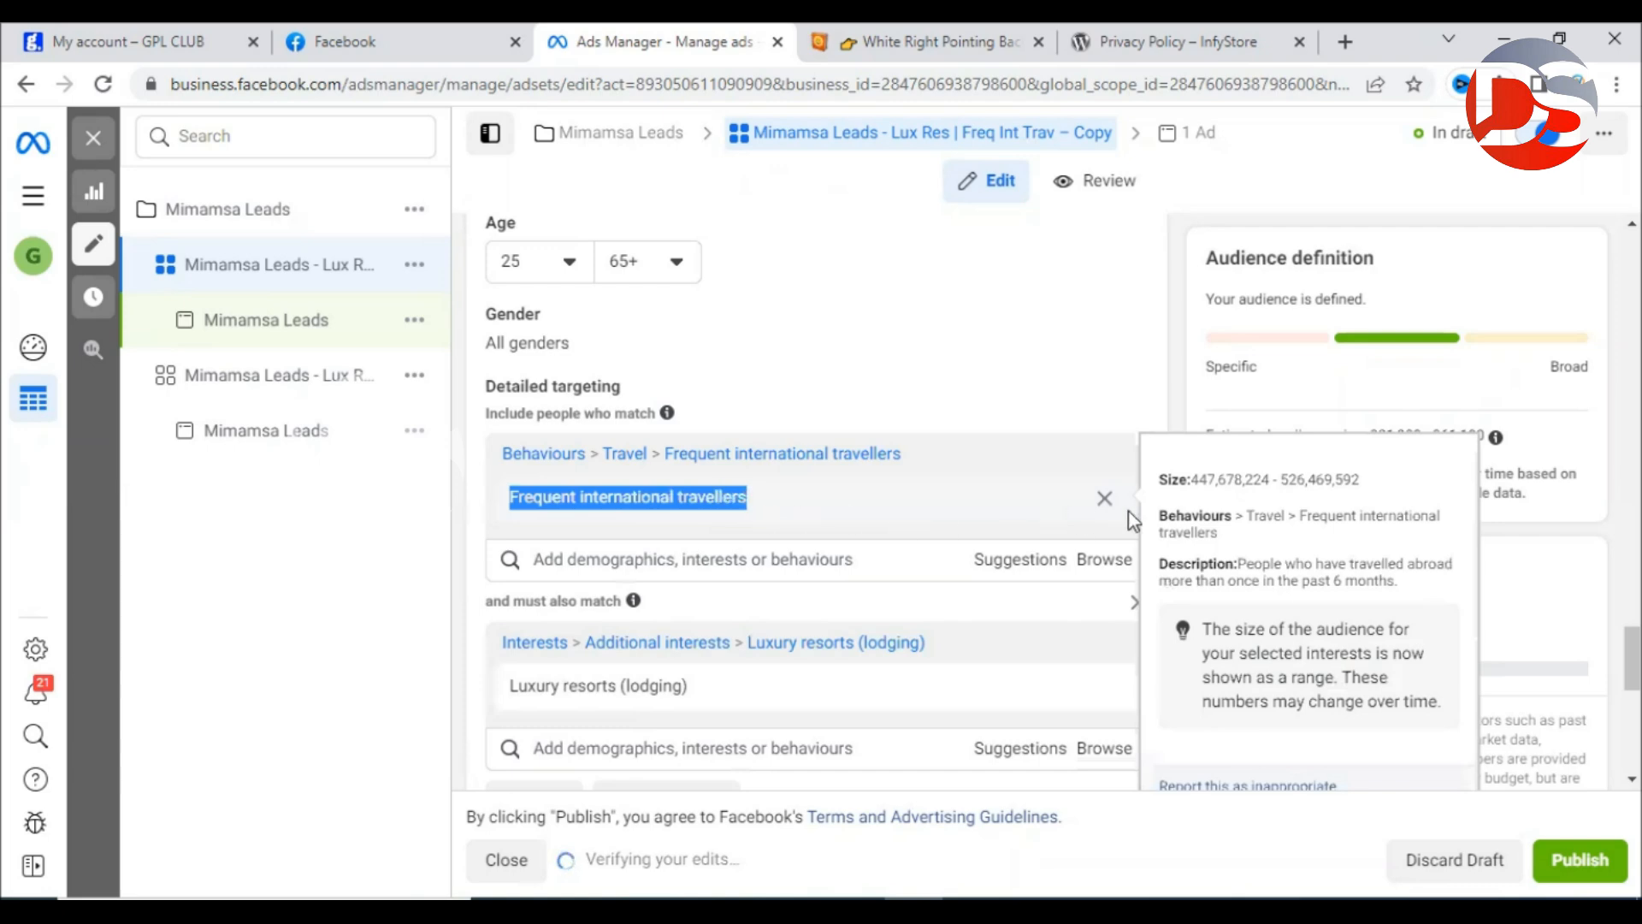
pyautogui.moveTo(1247, 524); pyautogui.dragTo(1400, 539)
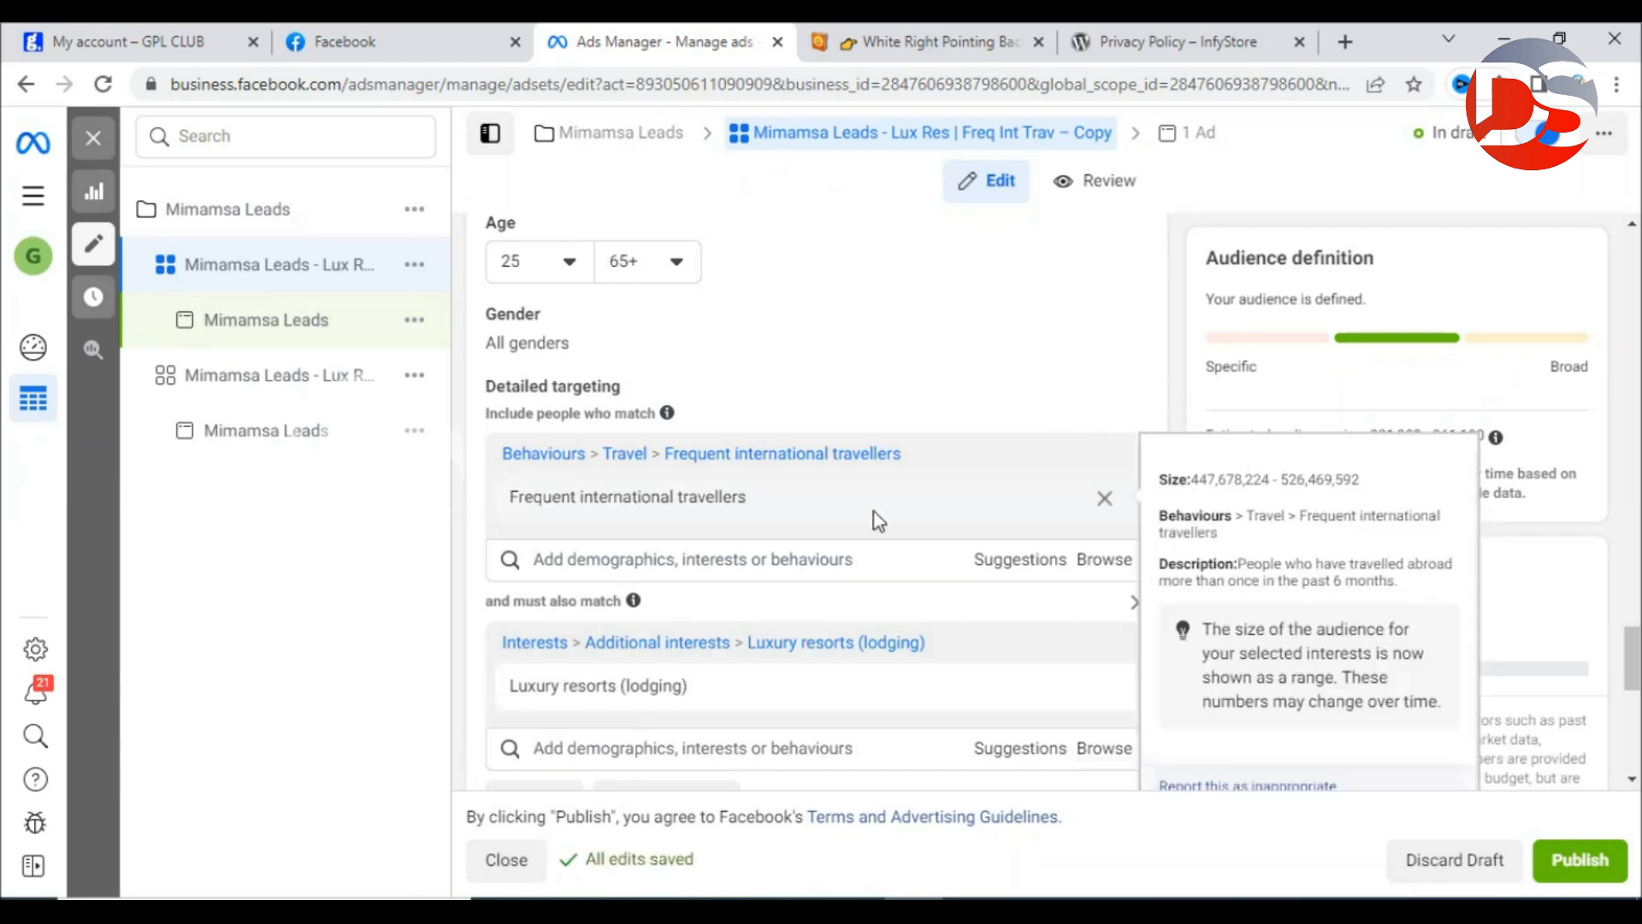
pyautogui.moveTo(601, 695)
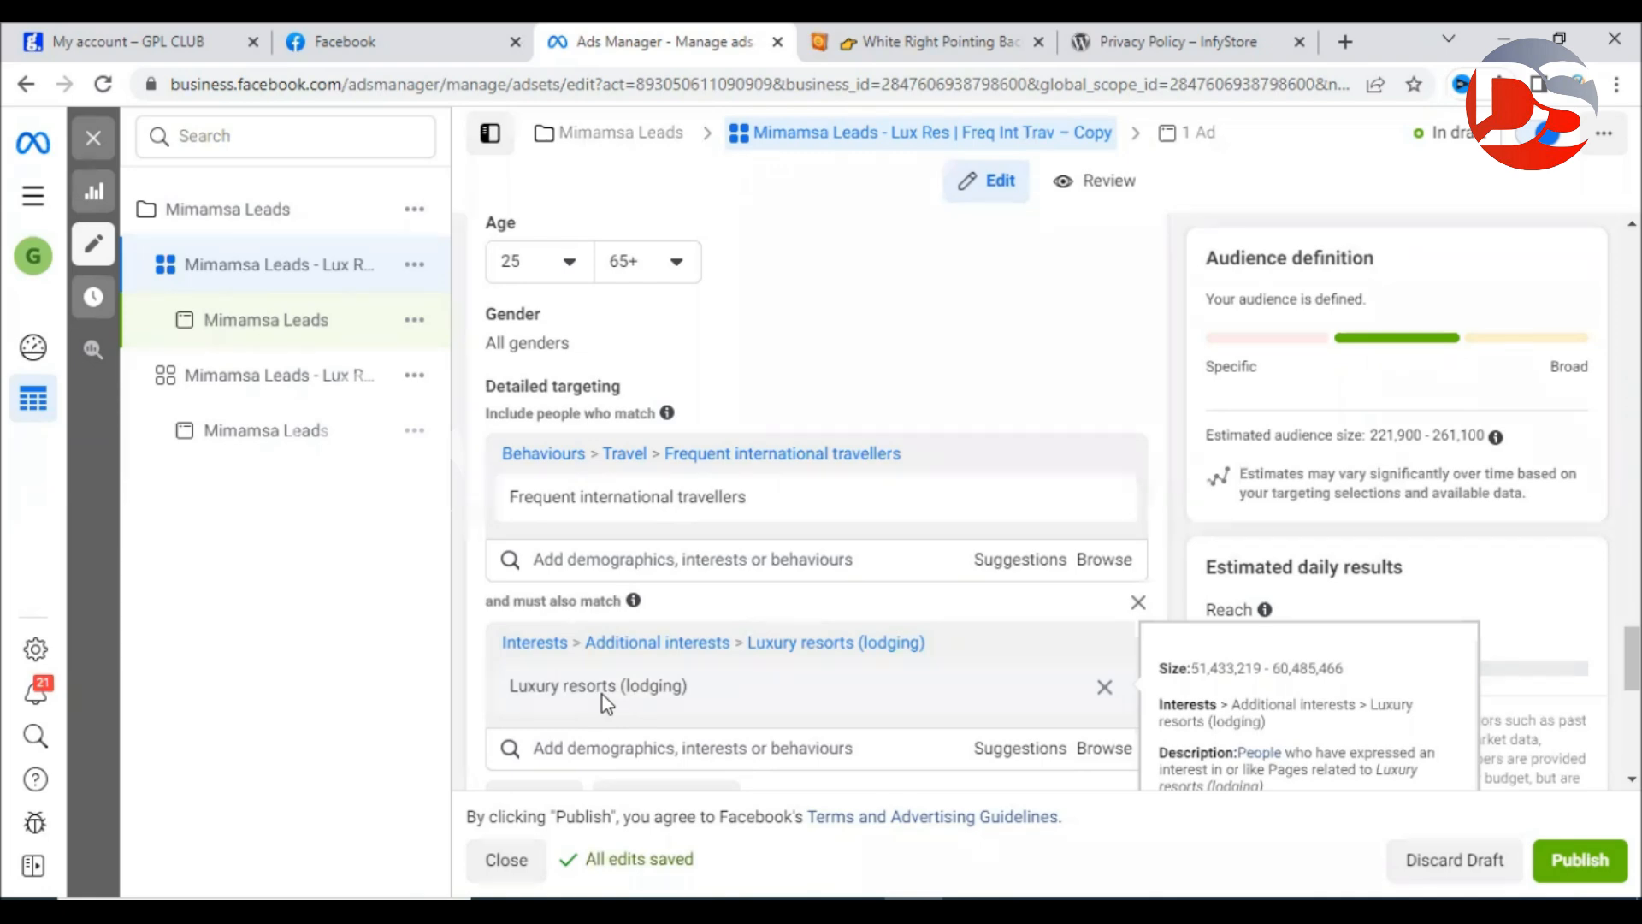
pyautogui.scroll(15, 836, 513)
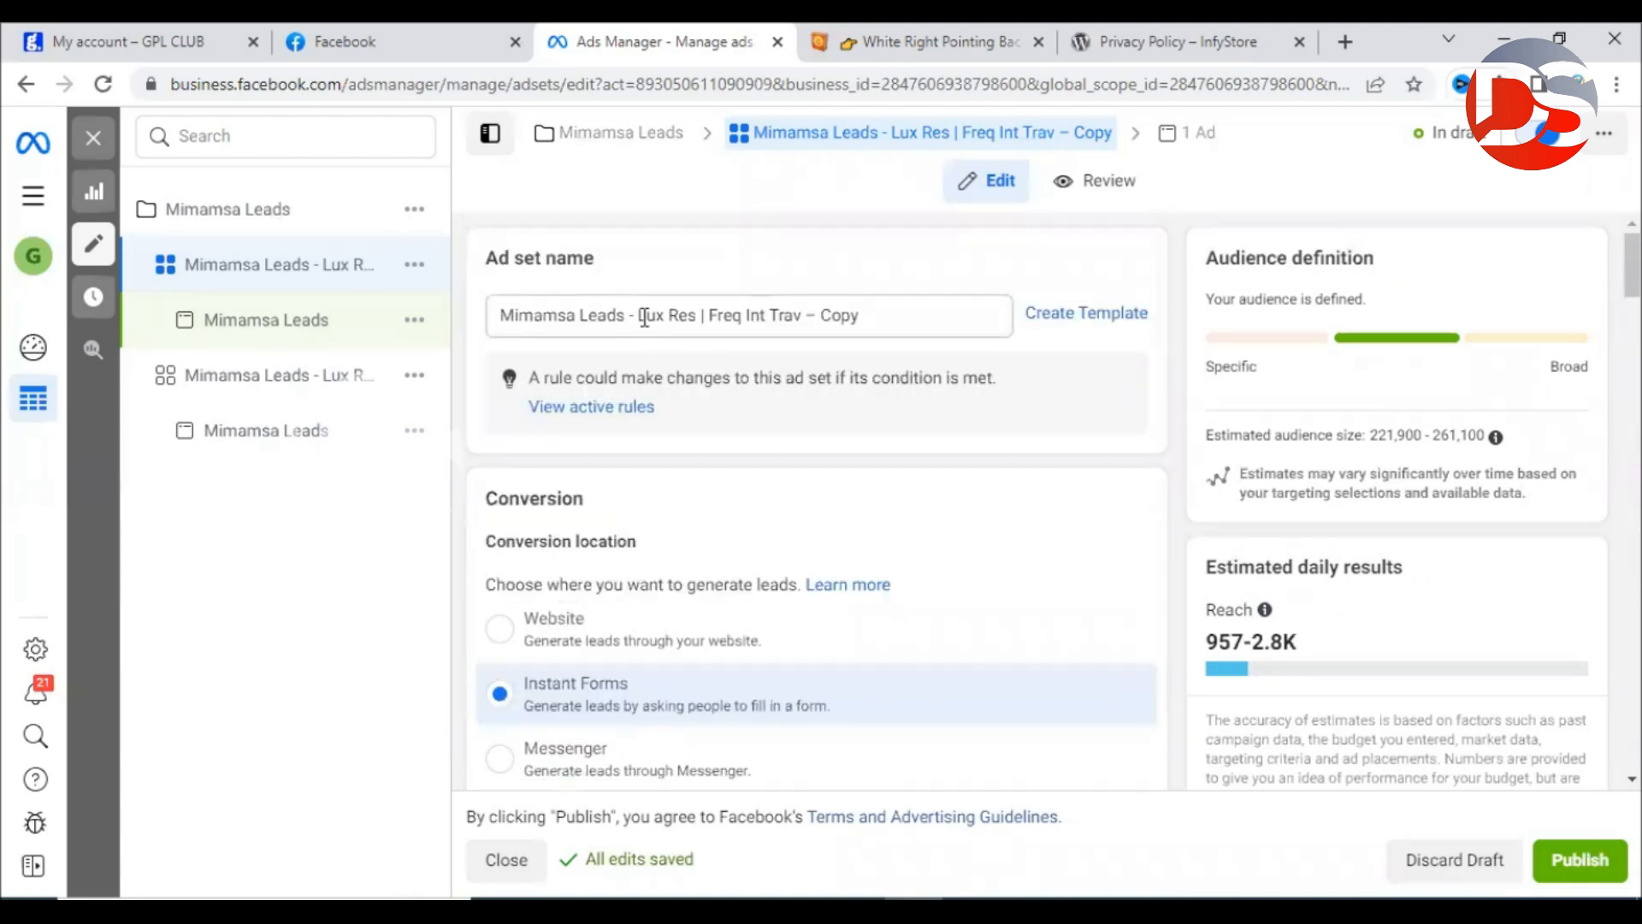
# Drop 'Lux Res |' and '– Copy' from the ad set name and append 'with Lux Res'.
pyautogui.moveTo(644, 317); pyautogui.dragTo(711, 316)
pyautogui.press('BackSpace')
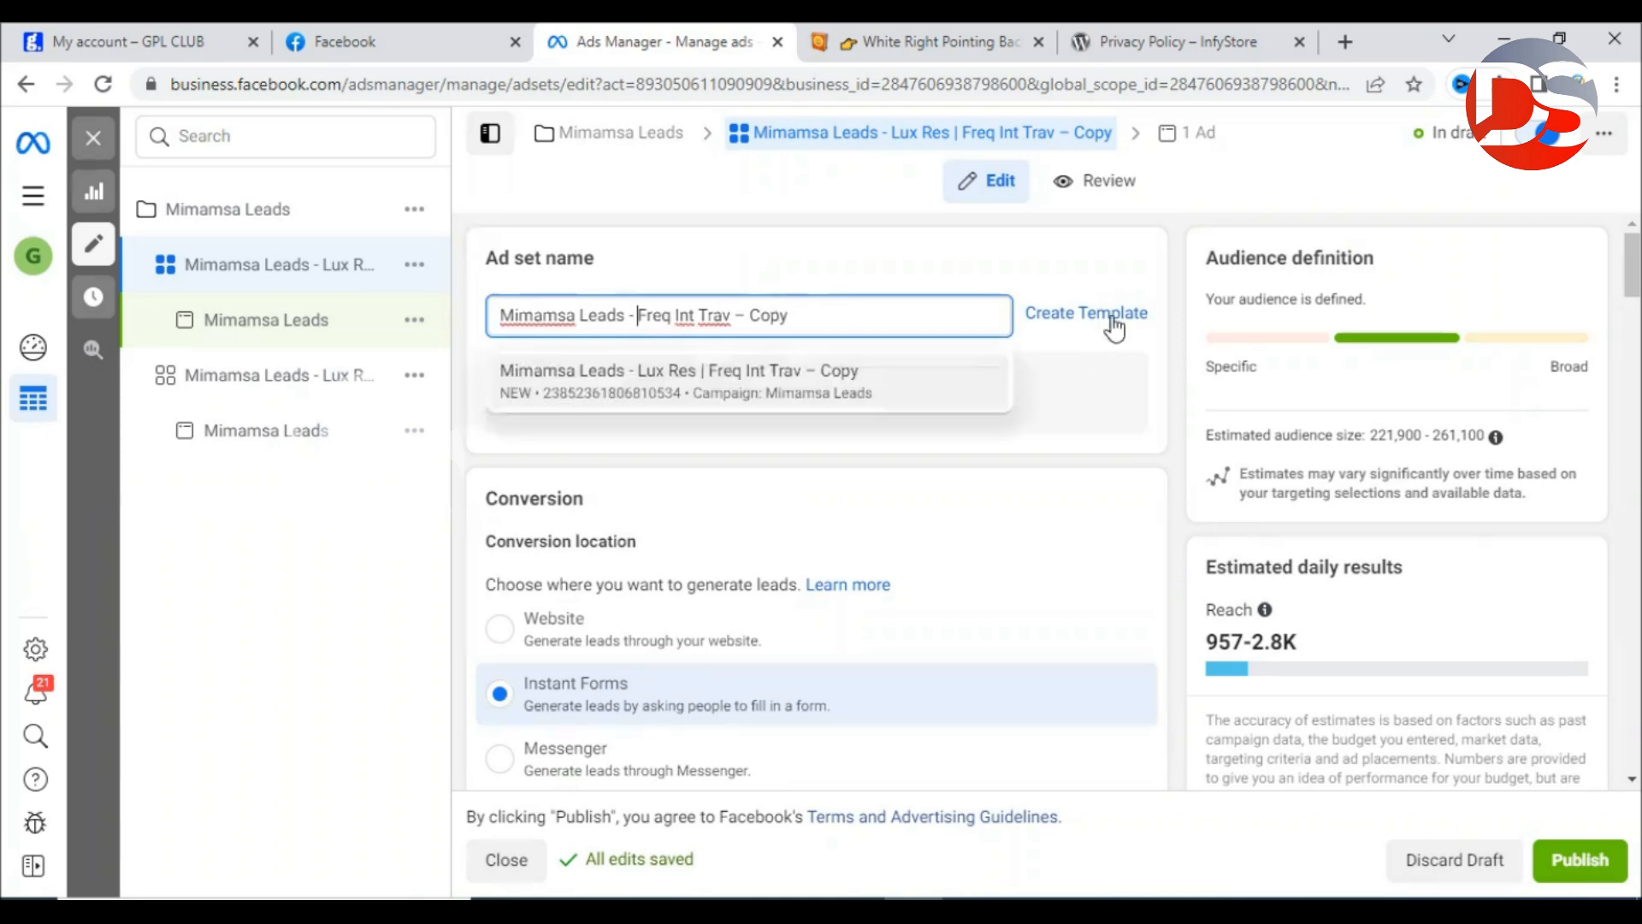
pyautogui.moveTo(738, 313); pyautogui.dragTo(861, 309)
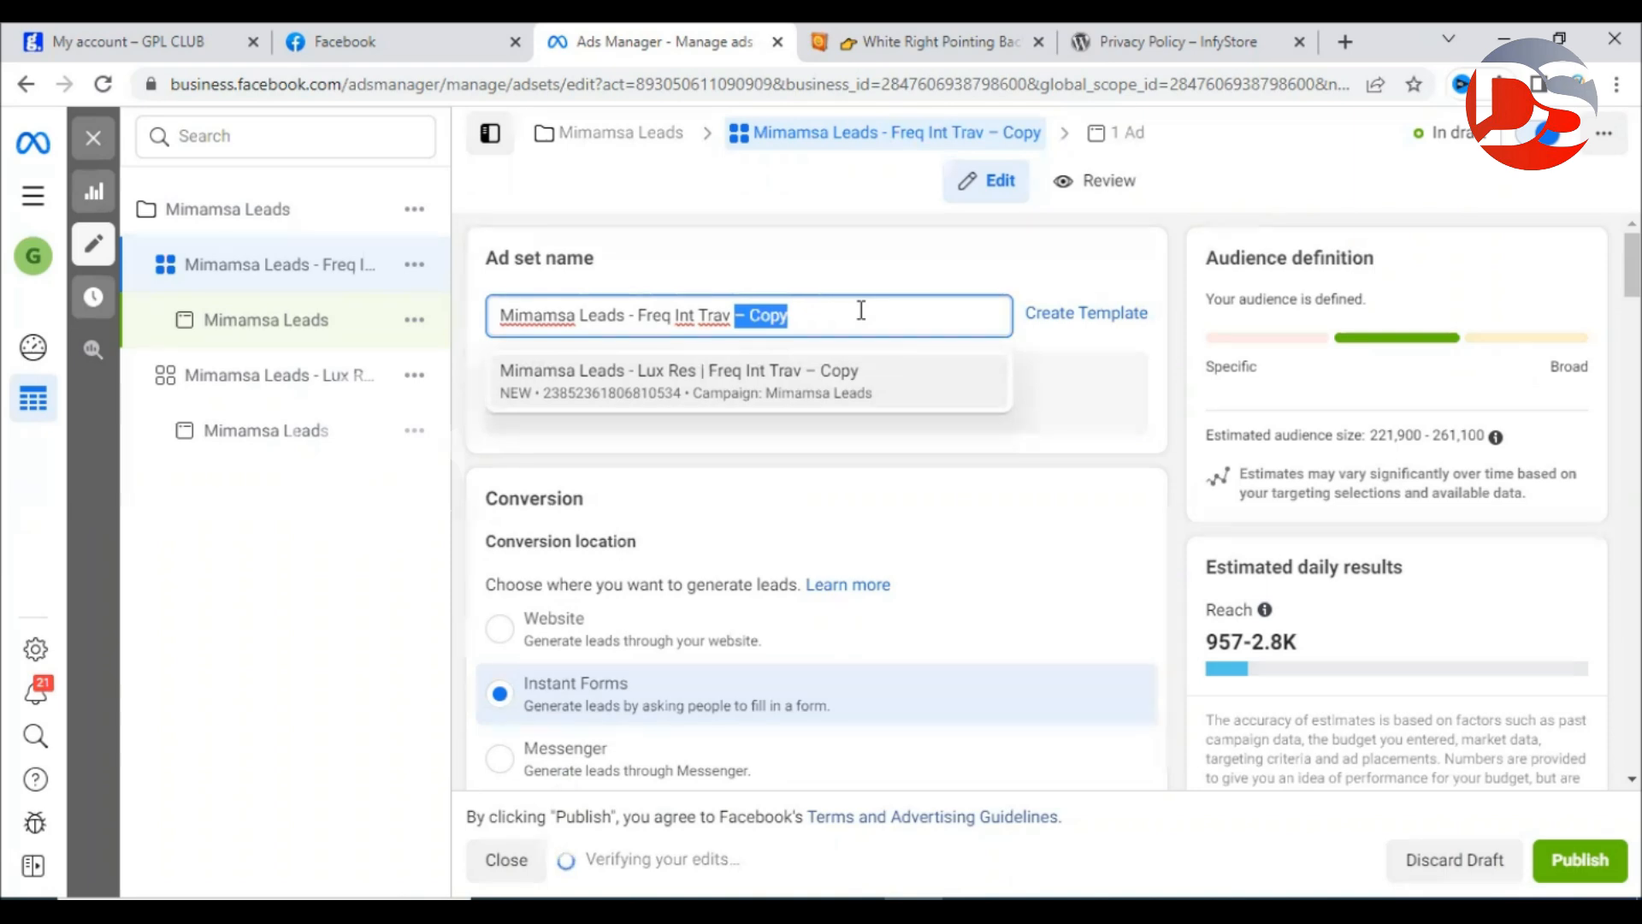
pyautogui.write('&')
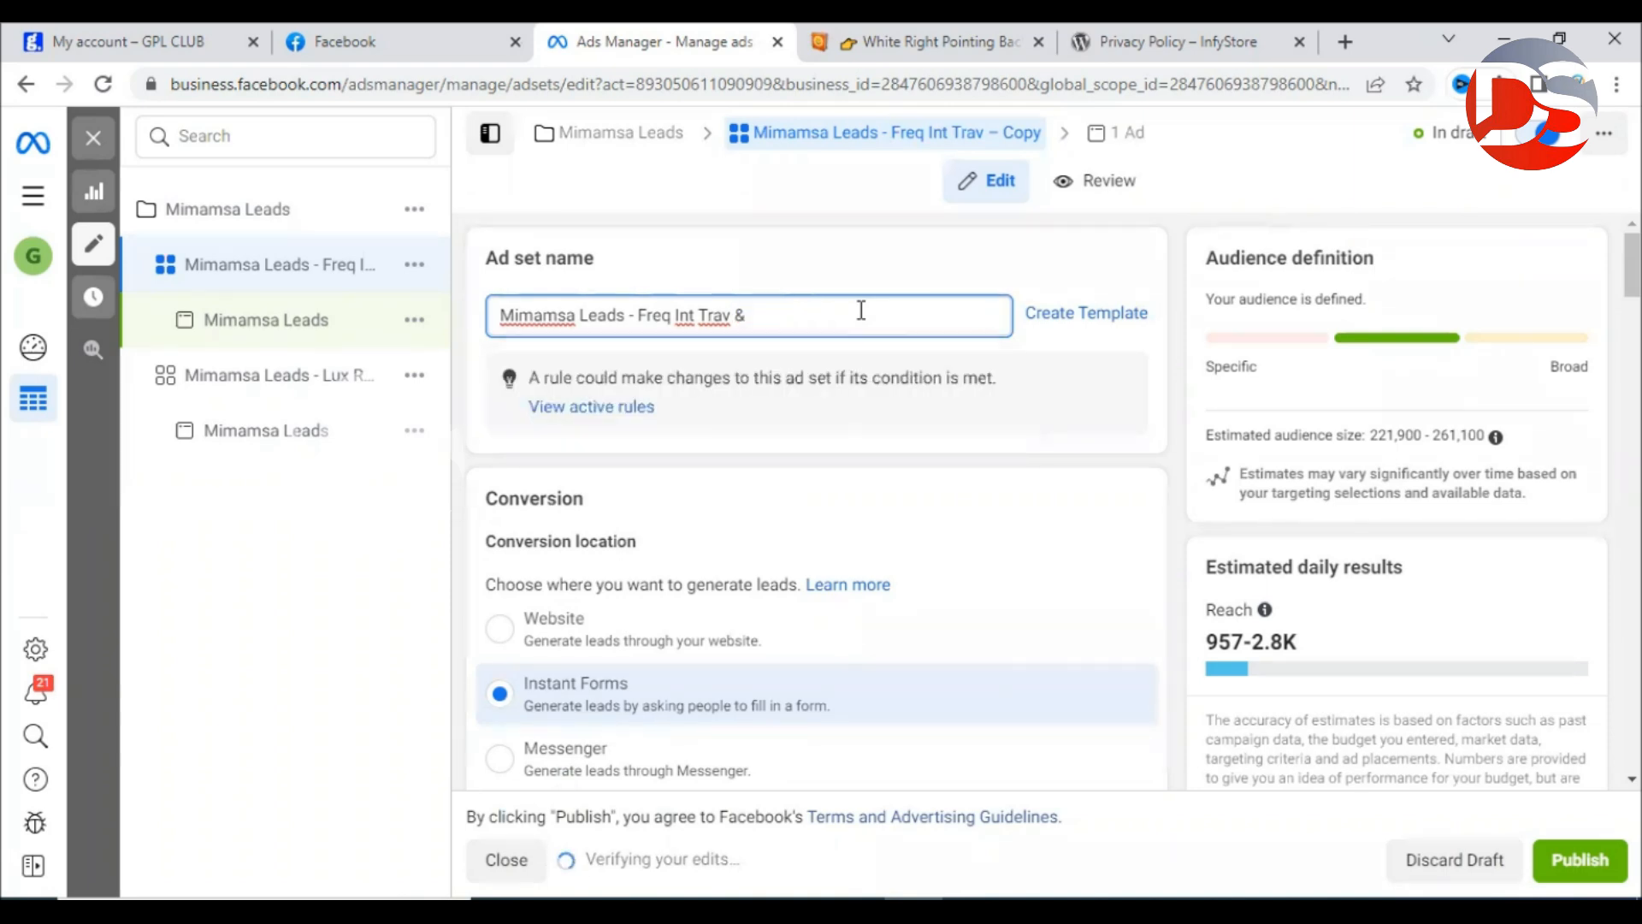
pyautogui.press('BackSpace')
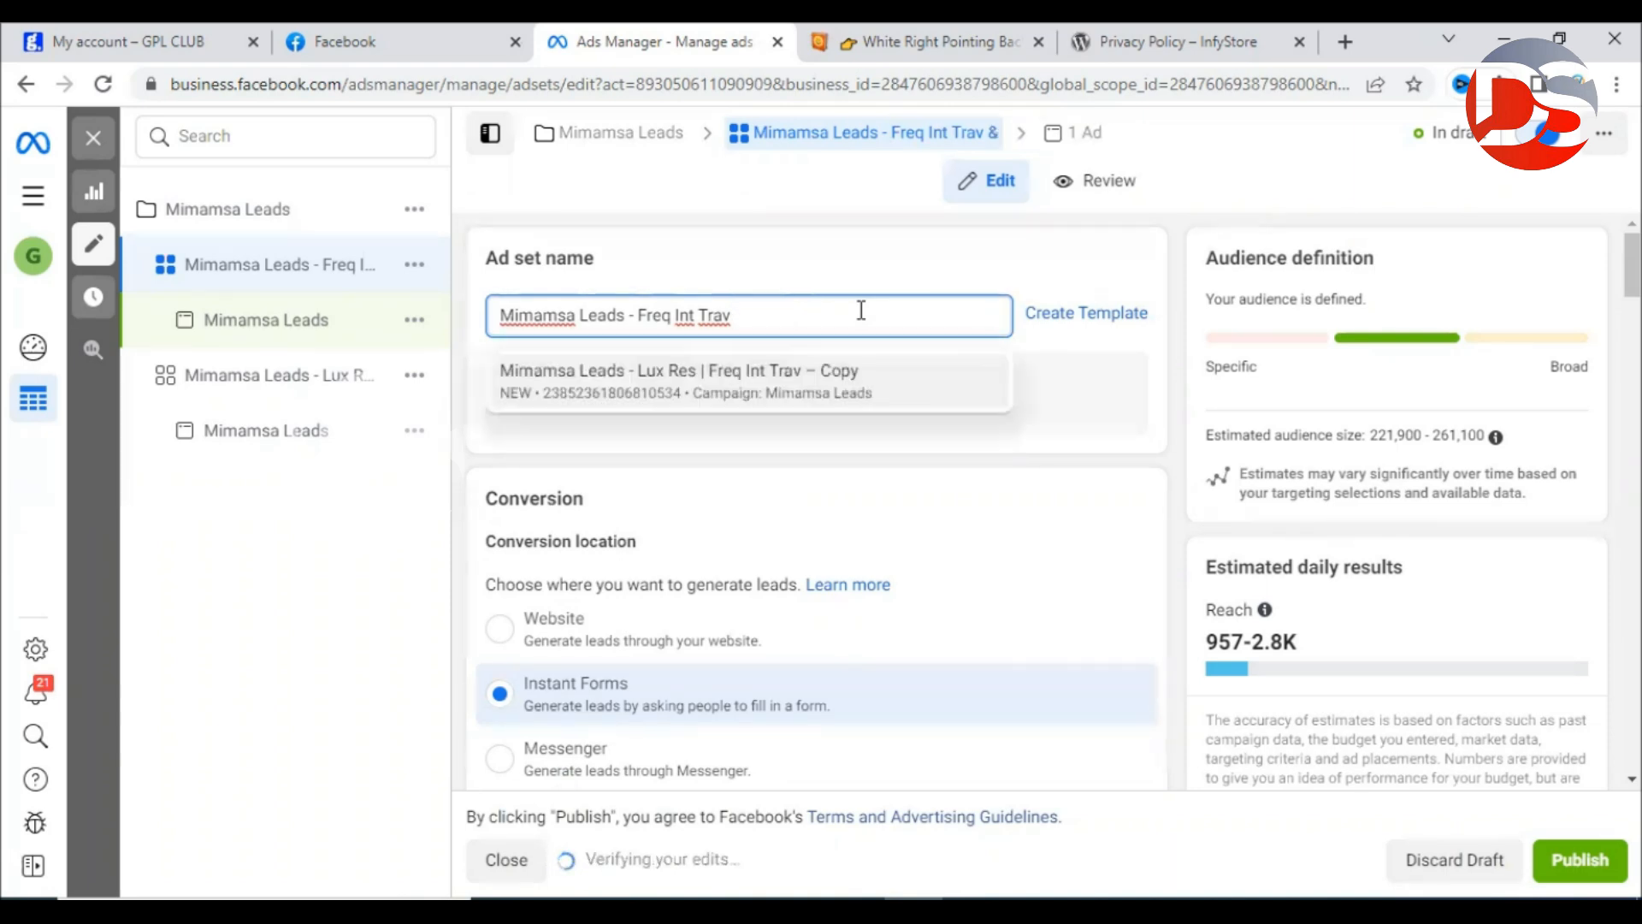
pyautogui.write('with Lux Res')
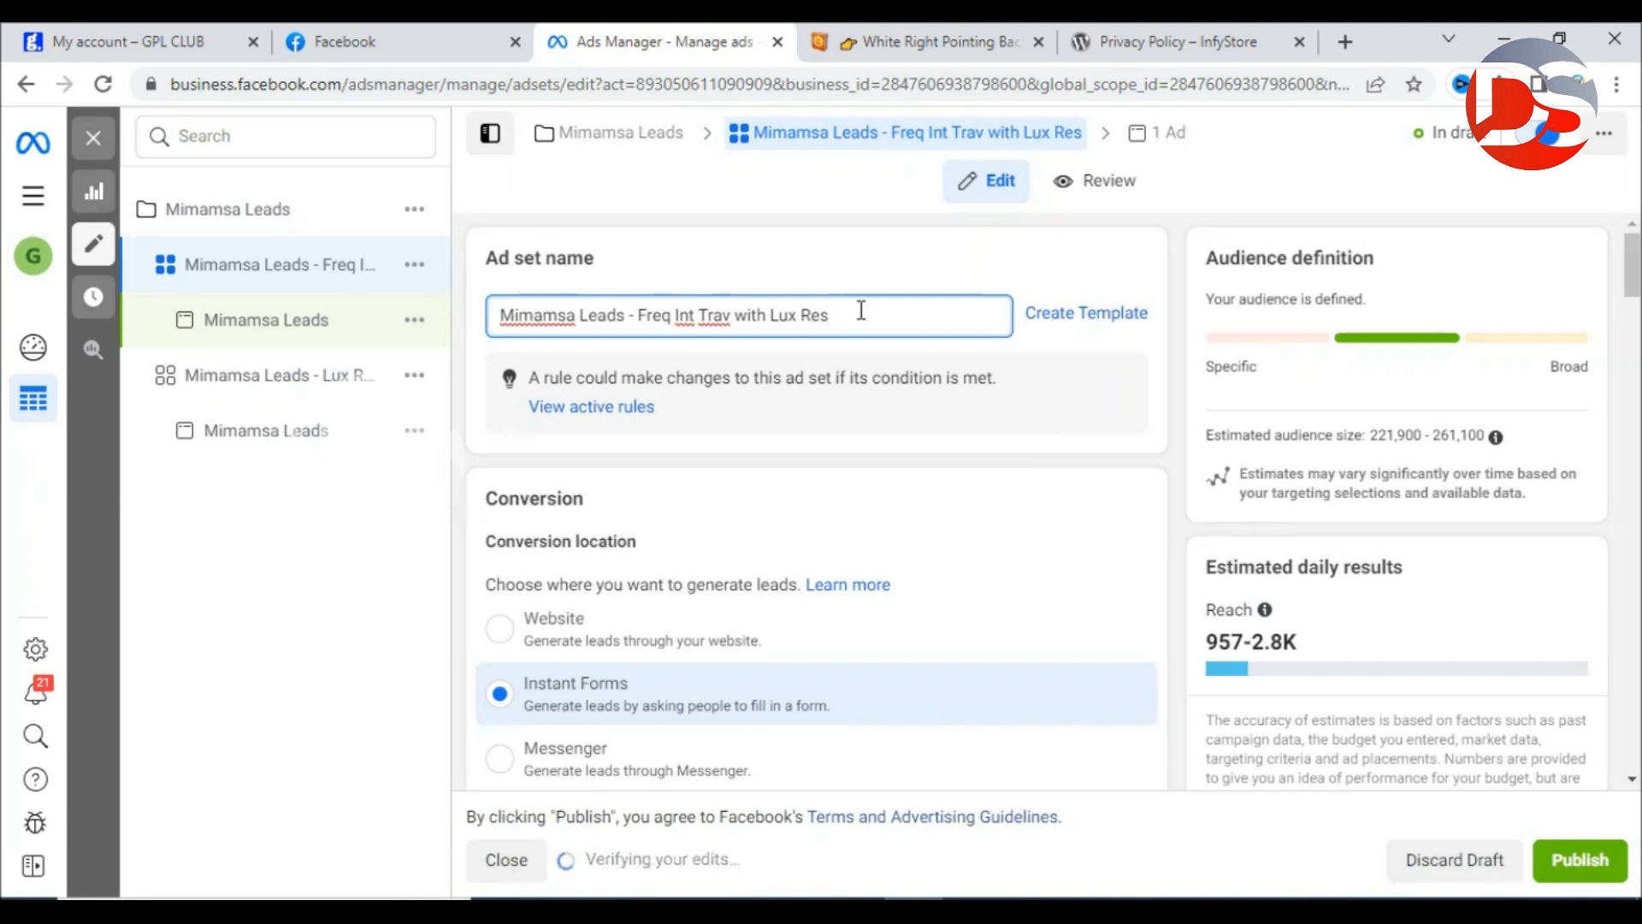
pyautogui.click(885, 234)
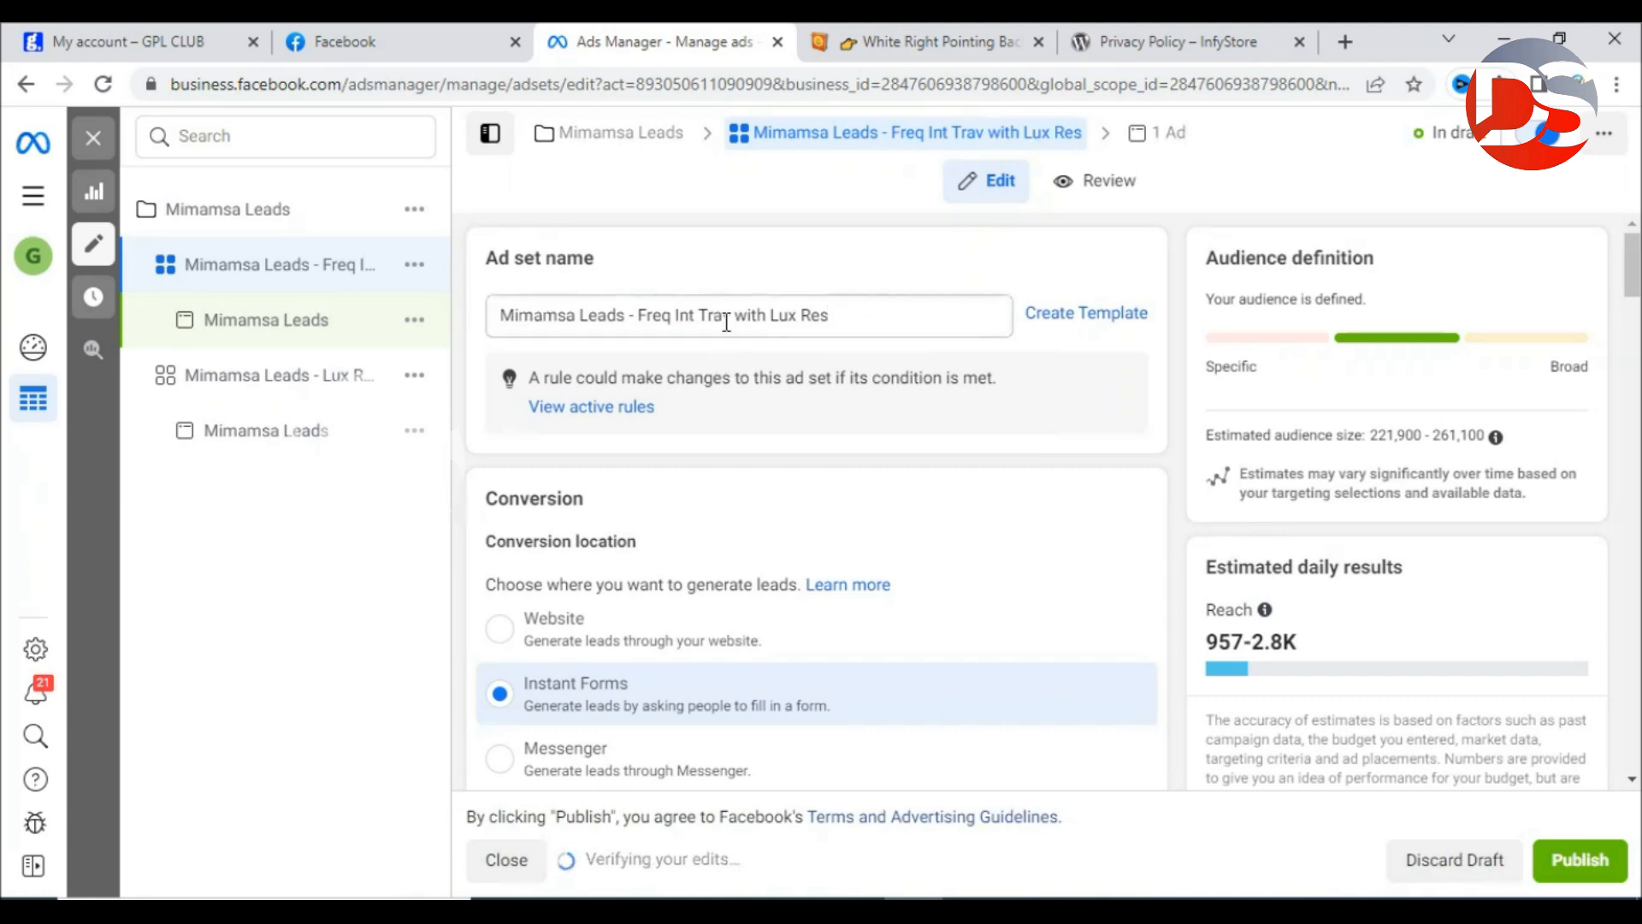
# Confirm the ₹500.00 daily budget and placements, then publish the ad set with its ad.
pyautogui.scroll(-12, 1188, 676)
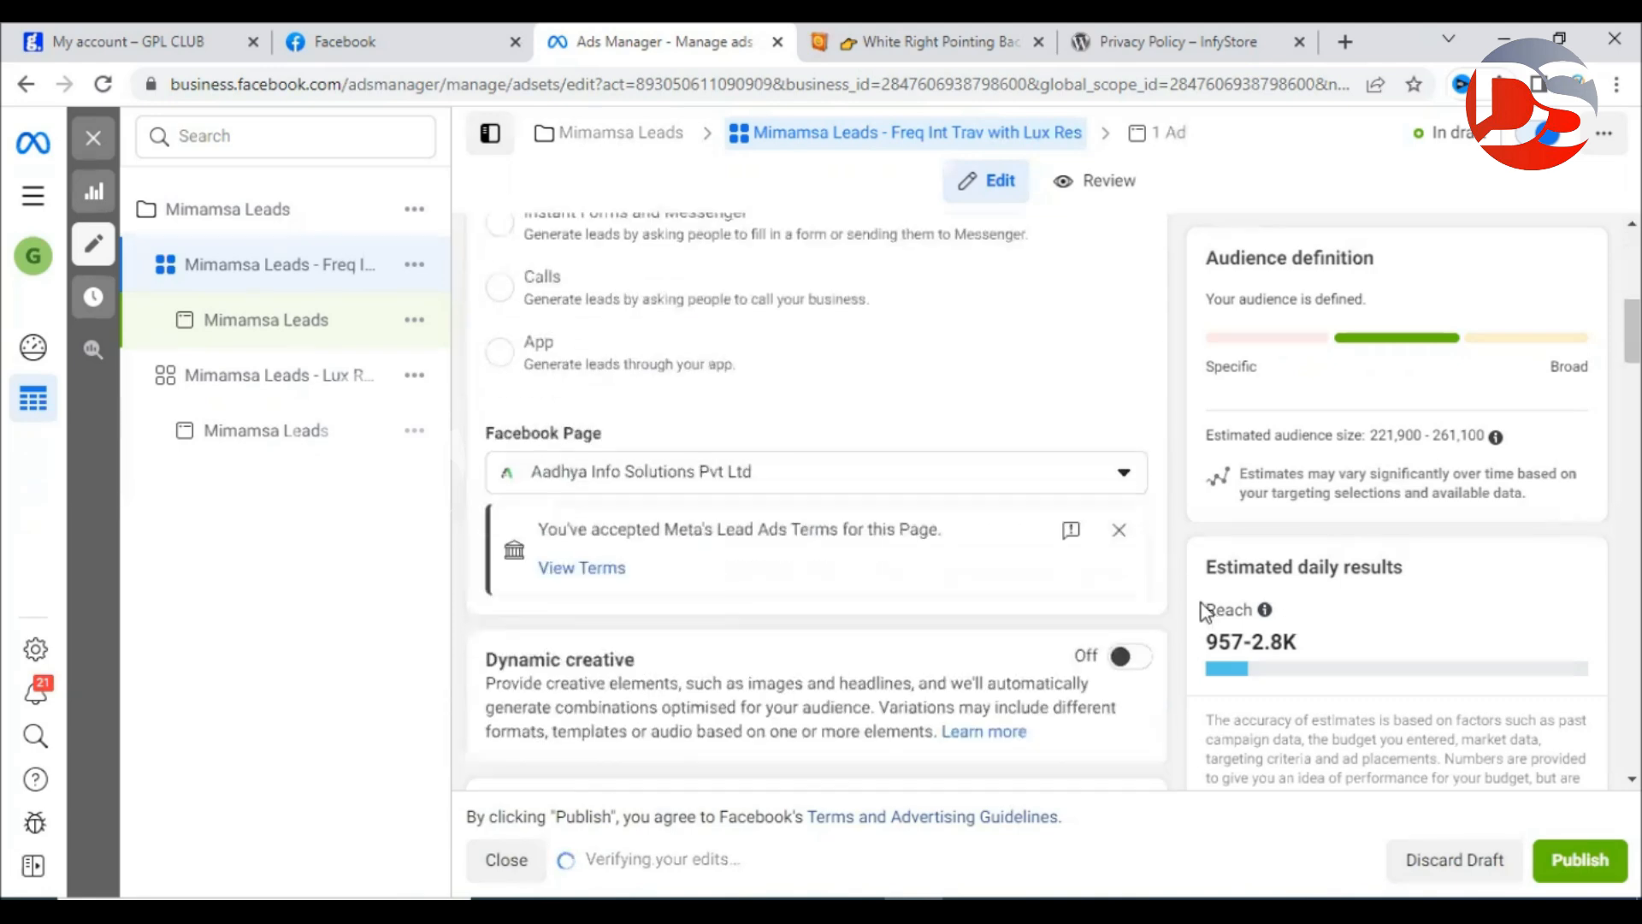
pyautogui.scroll(-10, 1181, 666)
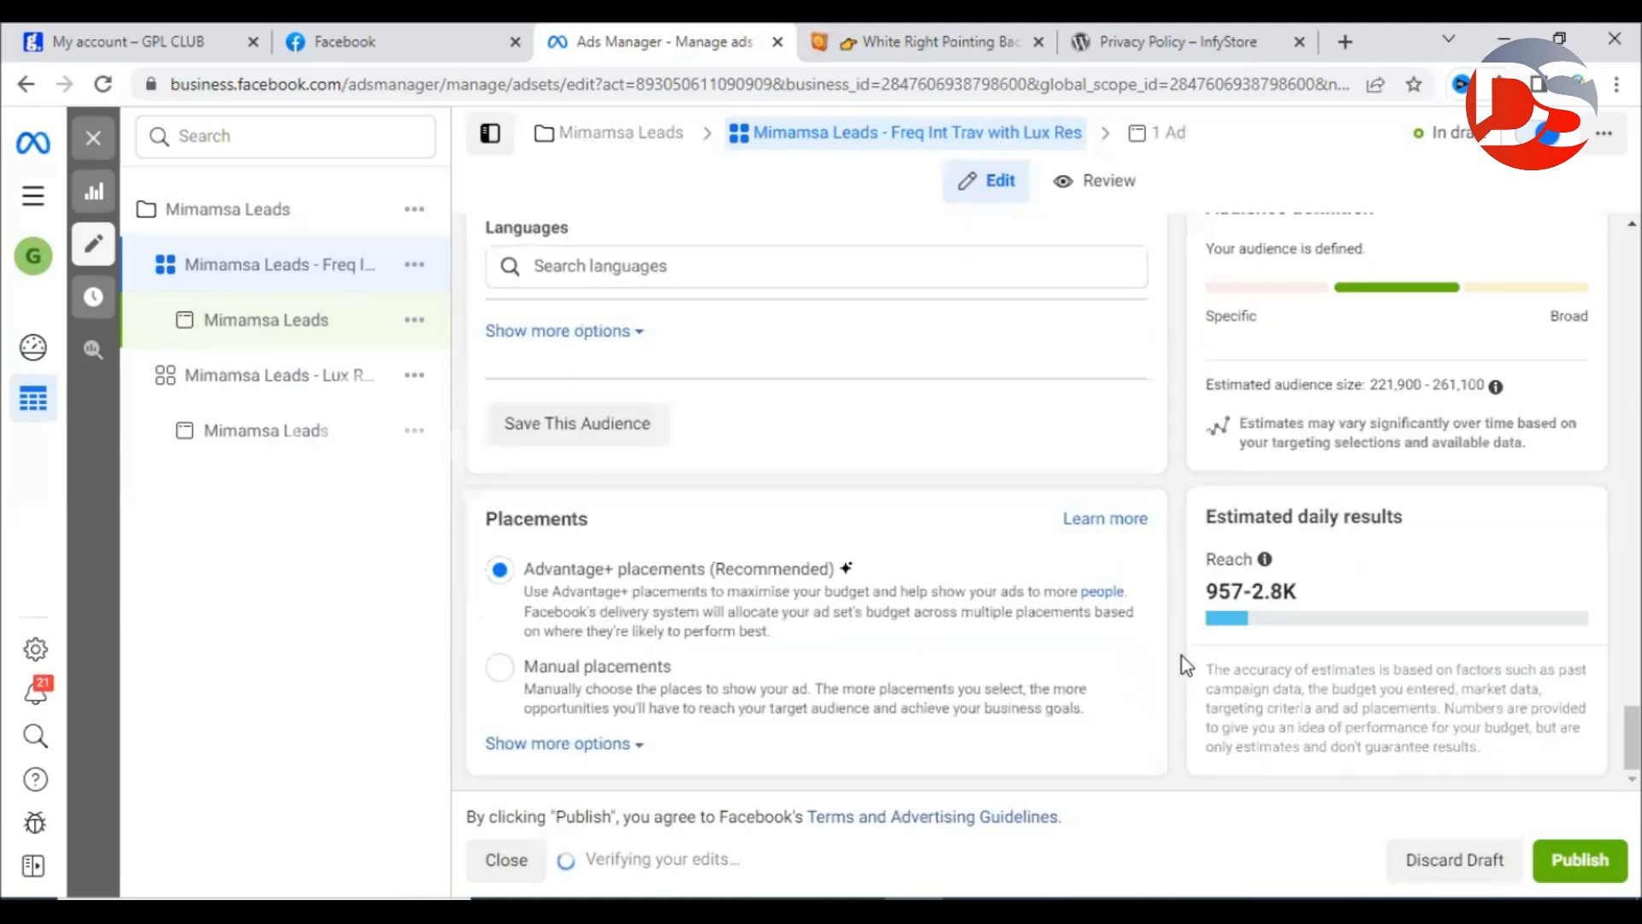
pyautogui.scroll(10, 1182, 655)
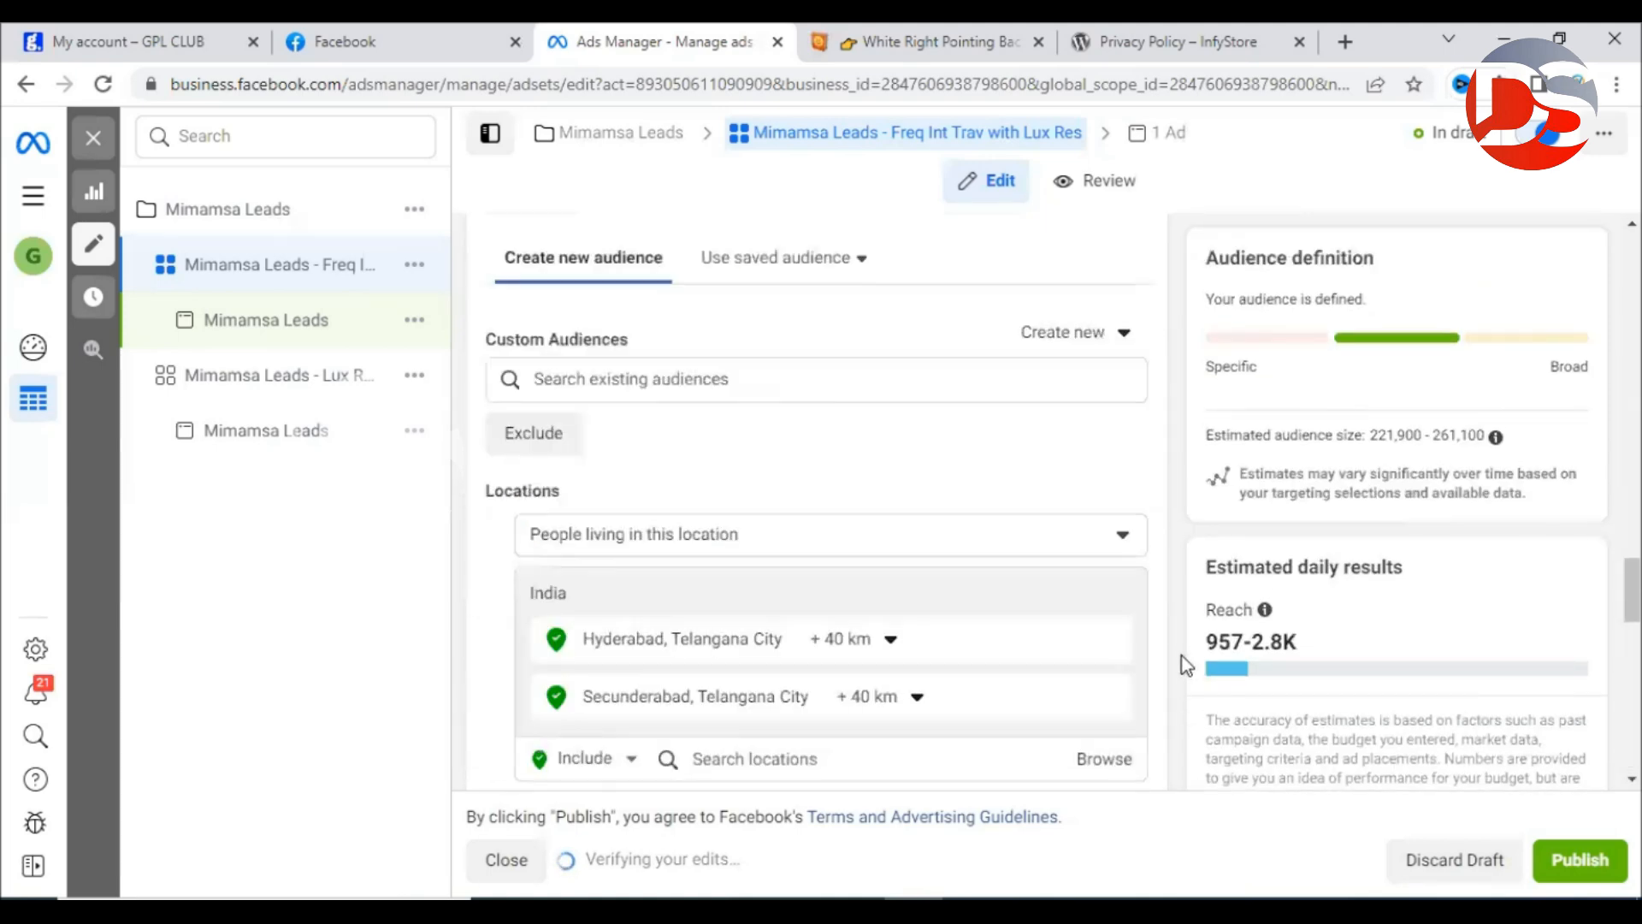
pyautogui.scroll(10, 1182, 655)
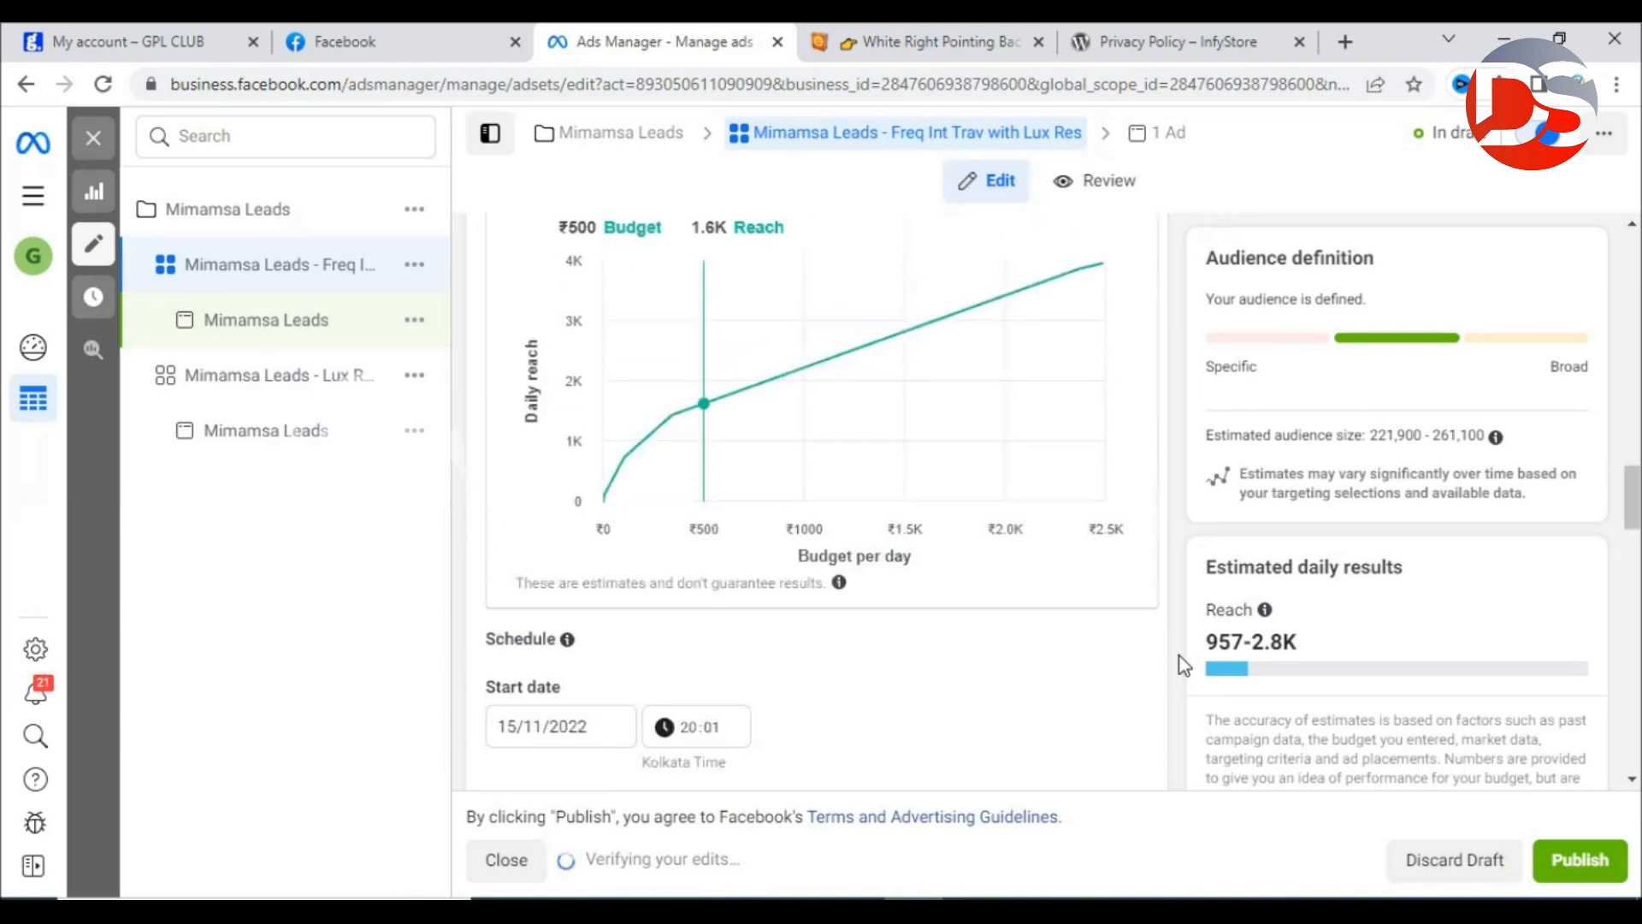
pyautogui.scroll(4, 1178, 655)
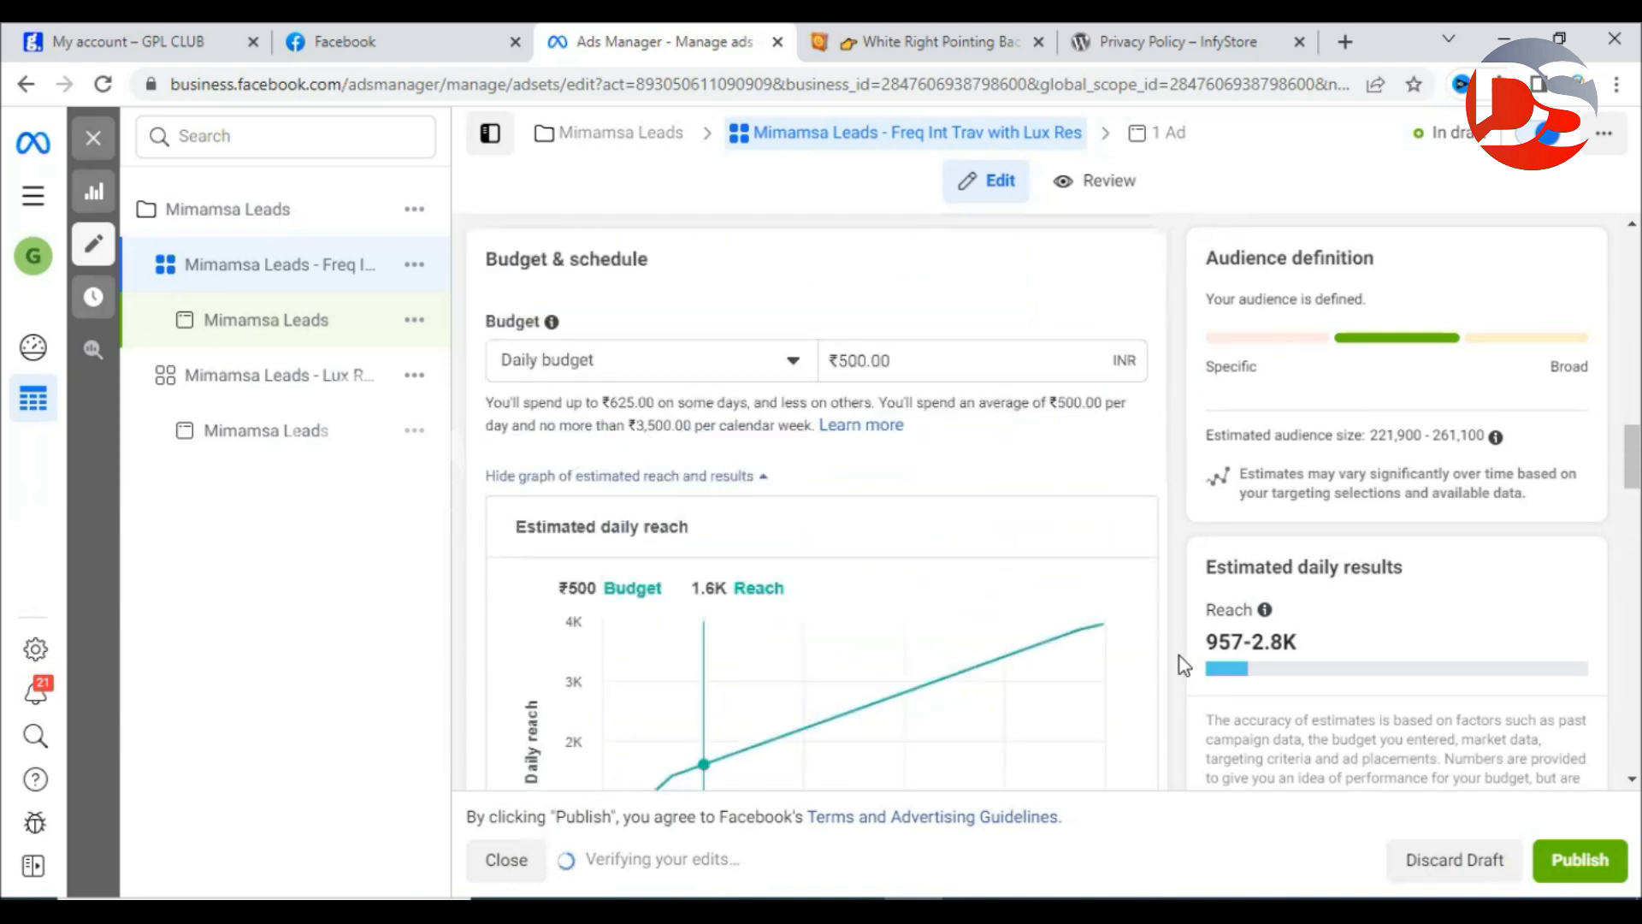
pyautogui.scroll(6, 1178, 655)
pyautogui.scroll(-15, 1179, 655)
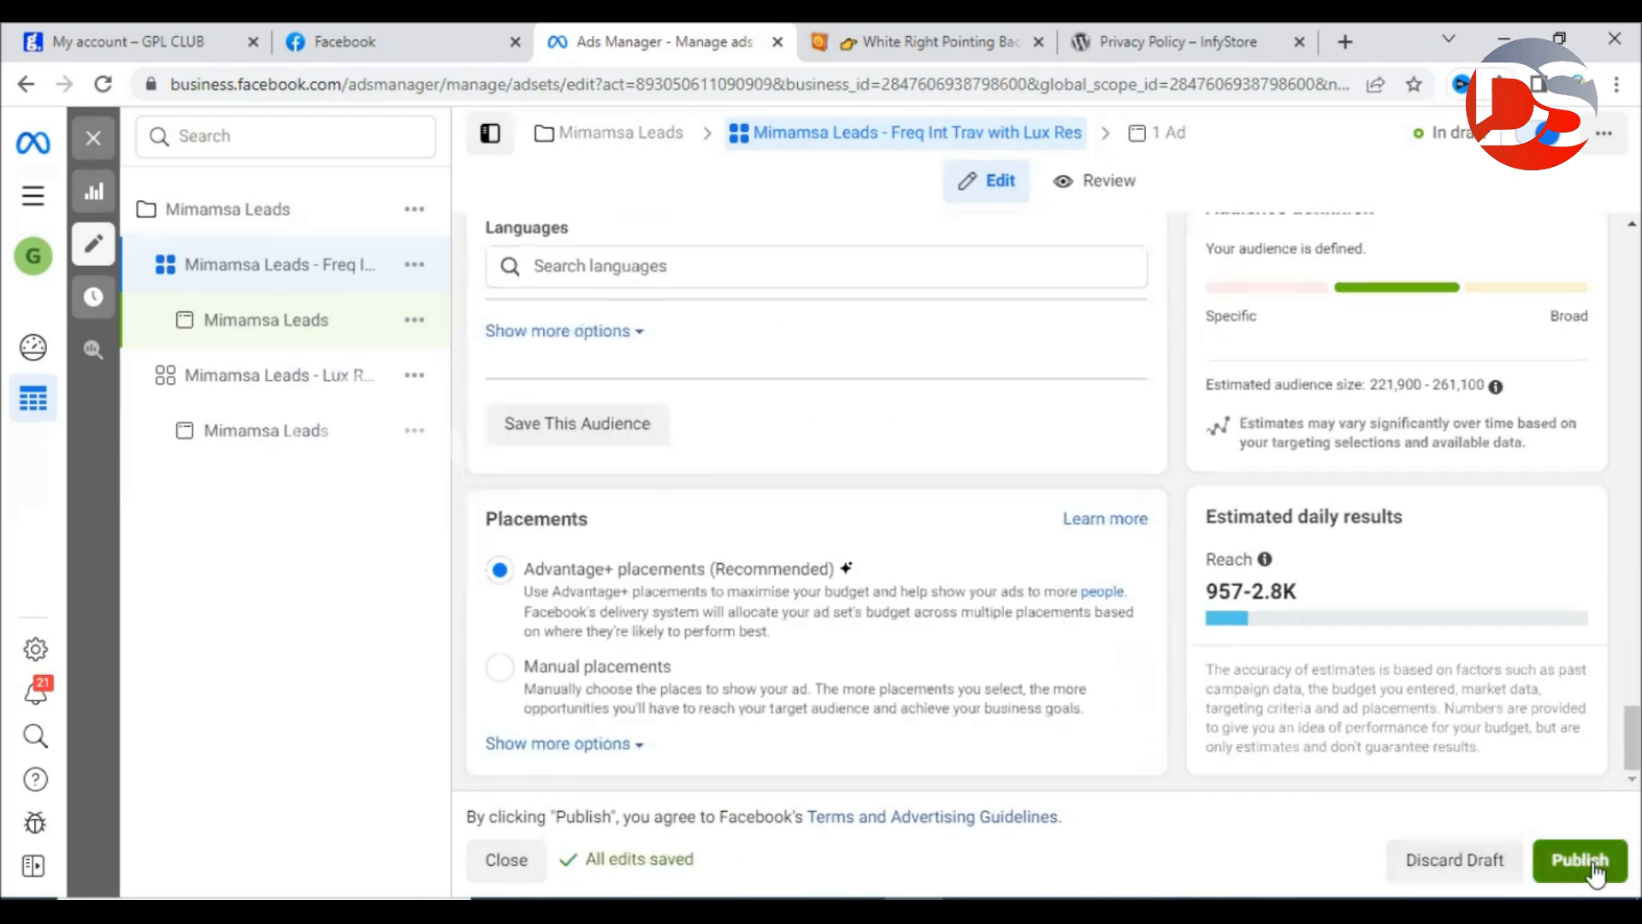
pyautogui.click(1590, 874)
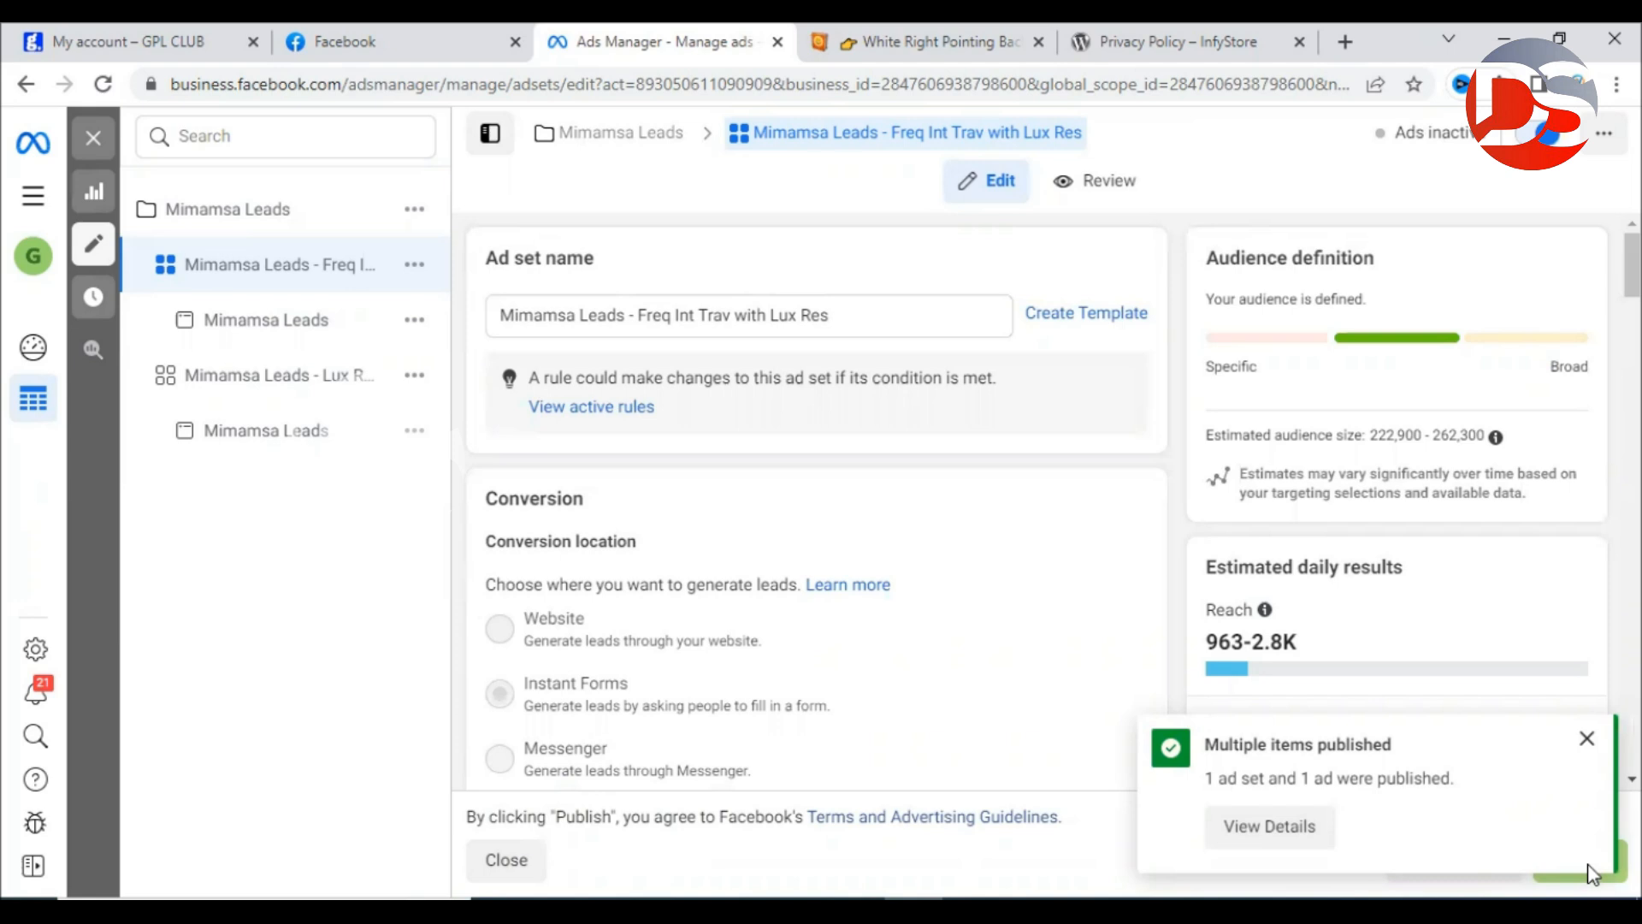
# Exit the editor and view the single 'Mimamsa Leads' ad in the original ₹1,000 ad set.
pyautogui.click(92, 140)
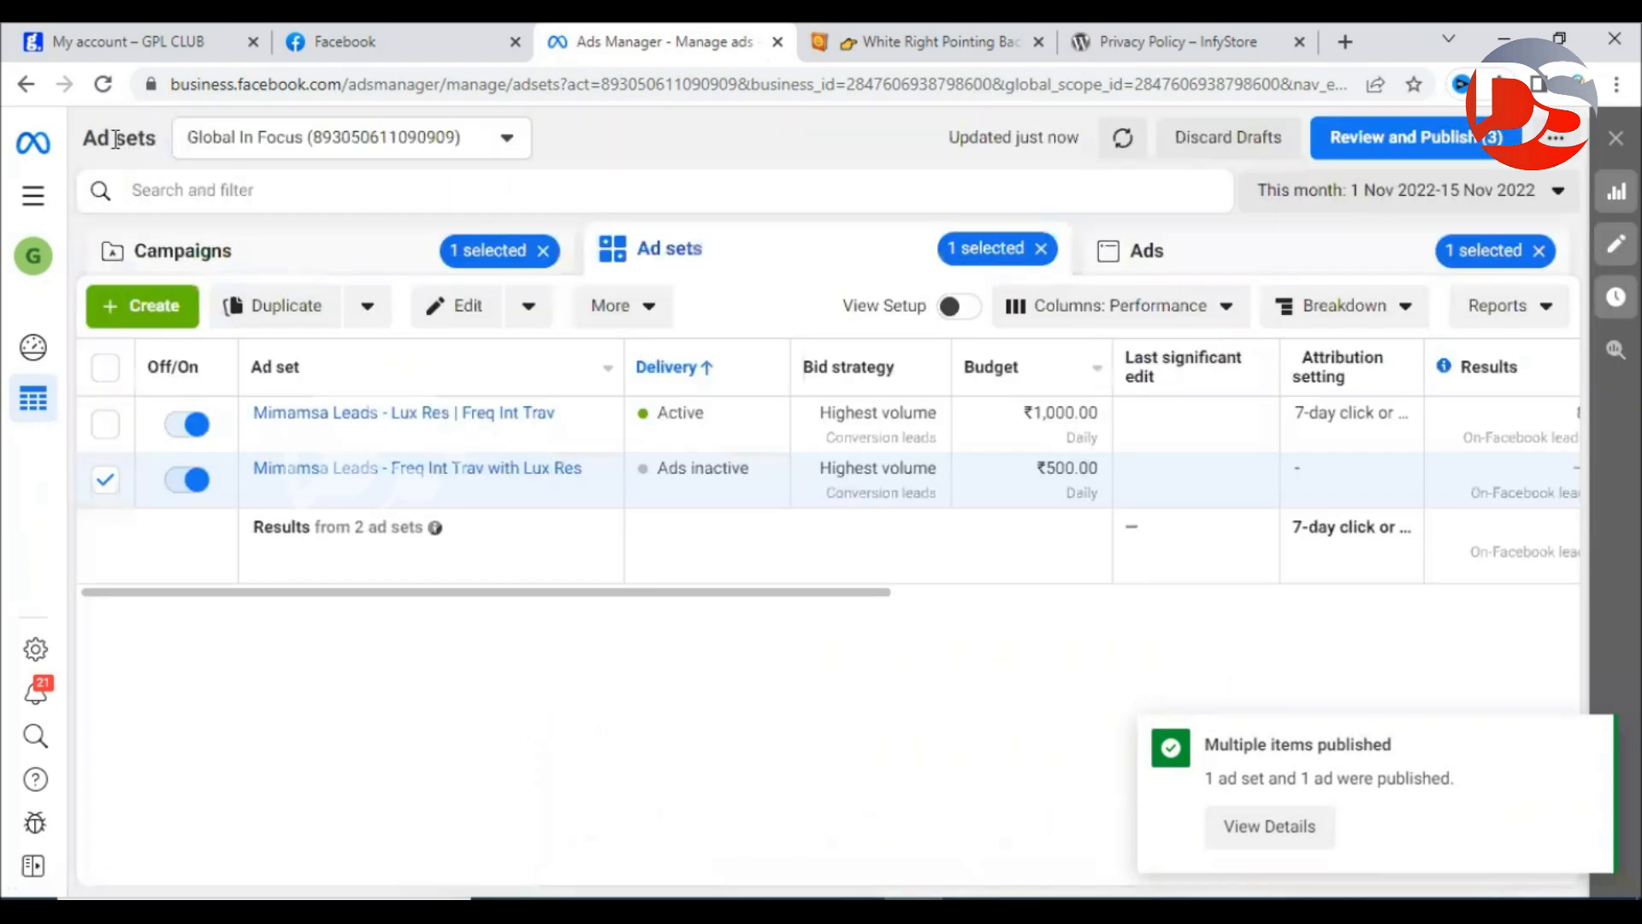
pyautogui.click(424, 414)
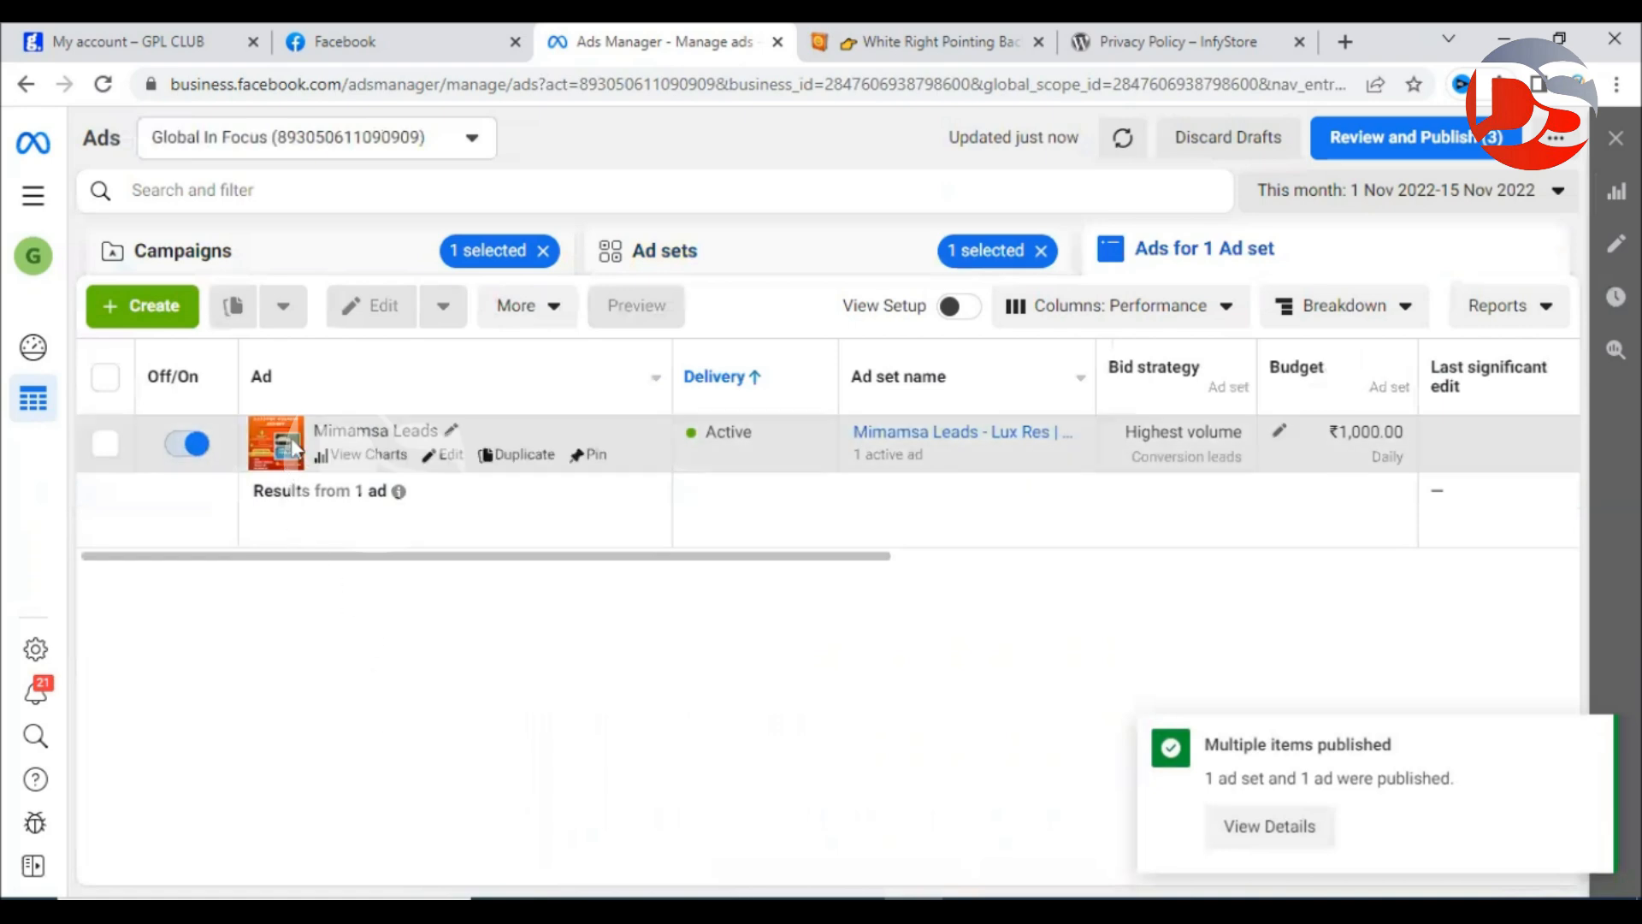
pyautogui.moveTo(469, 466)
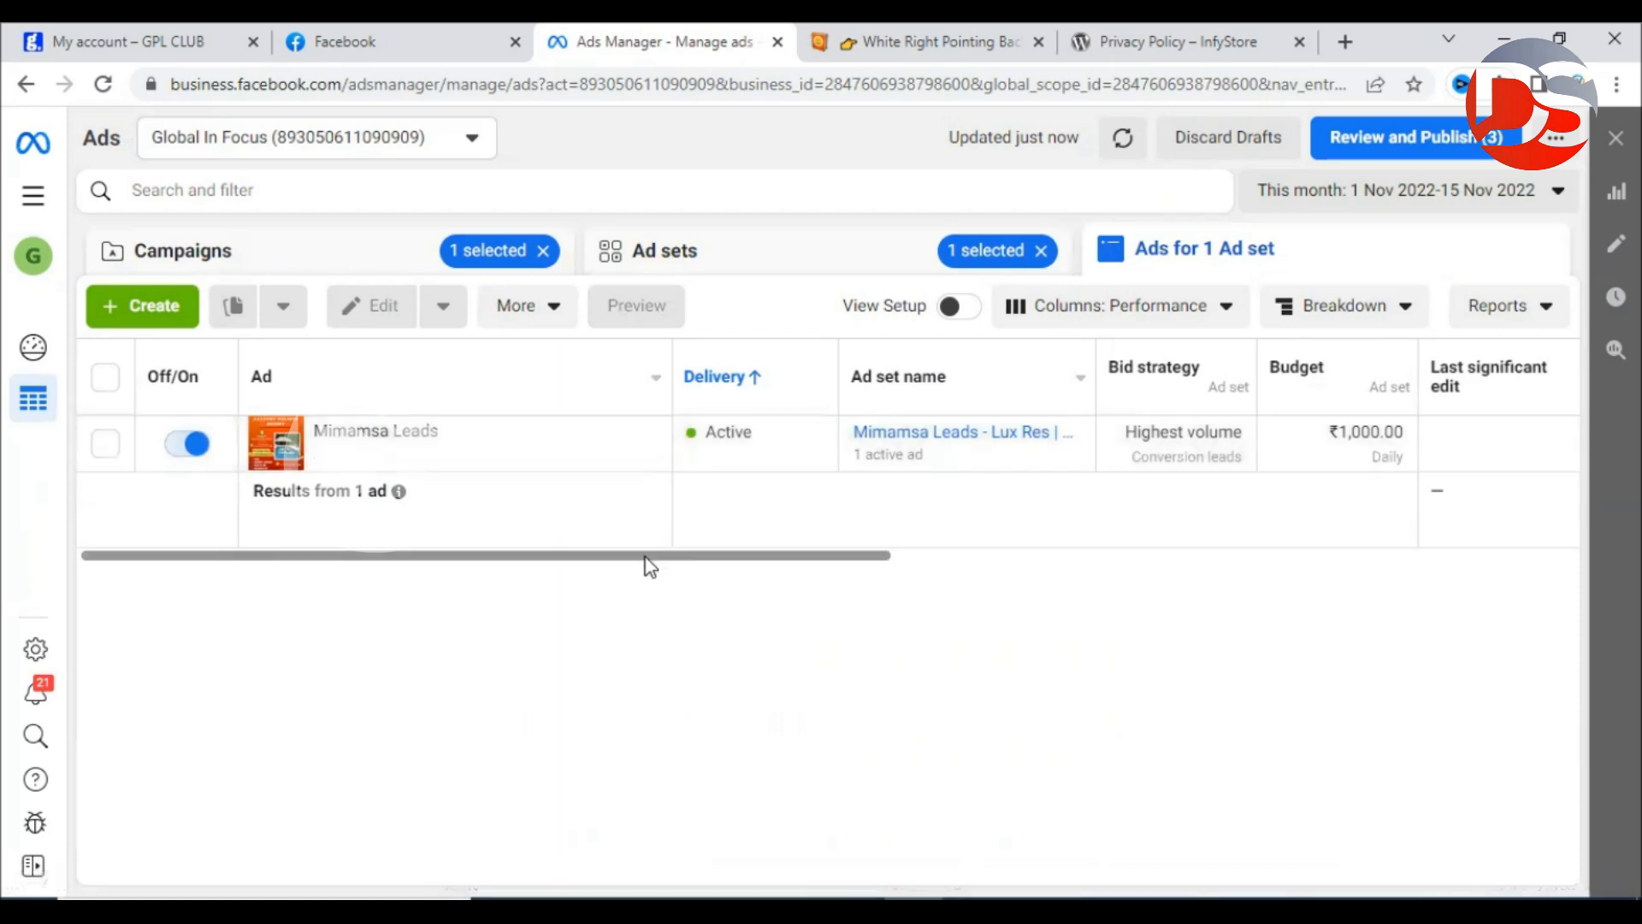
pyautogui.moveTo(645, 558); pyautogui.dragTo(1084, 561)
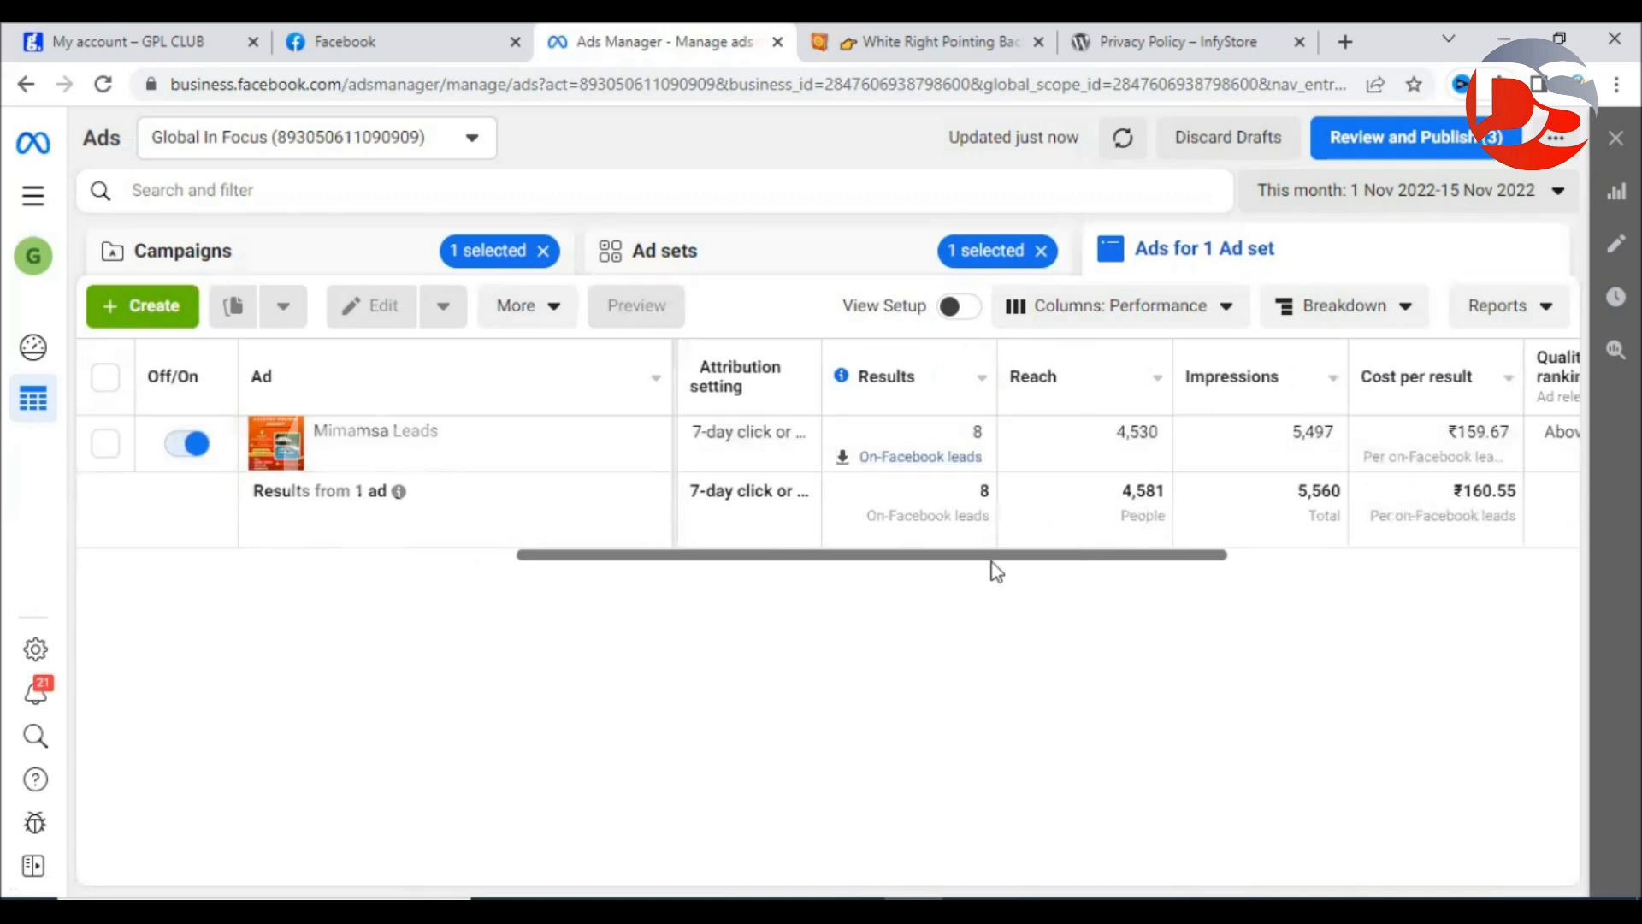
pyautogui.moveTo(999, 562); pyautogui.dragTo(209, 561)
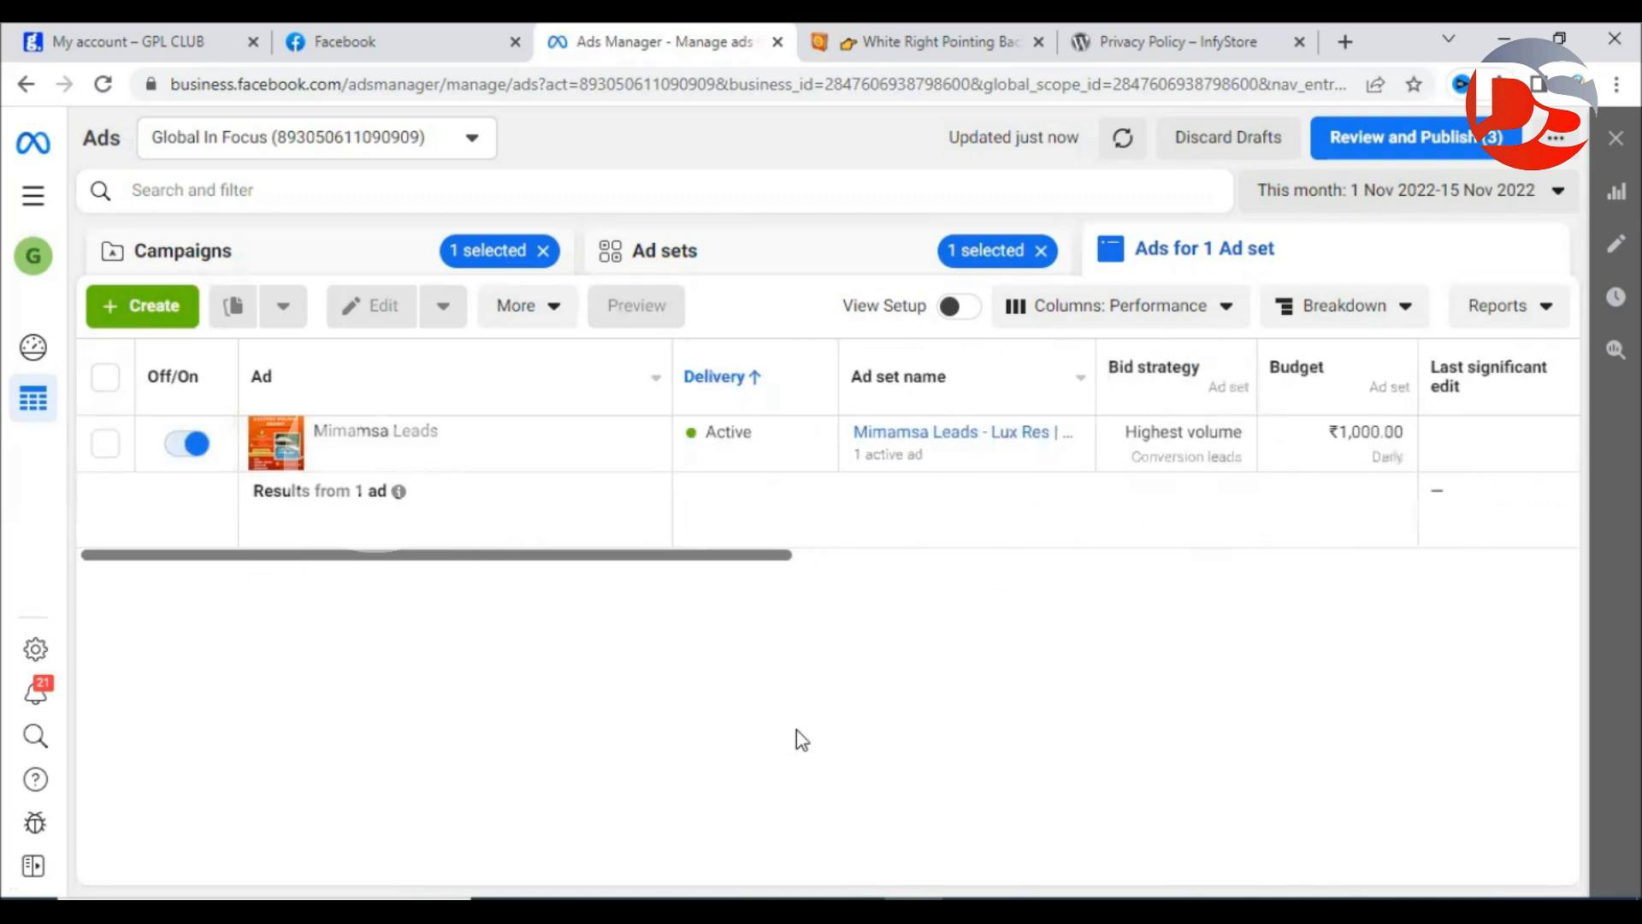